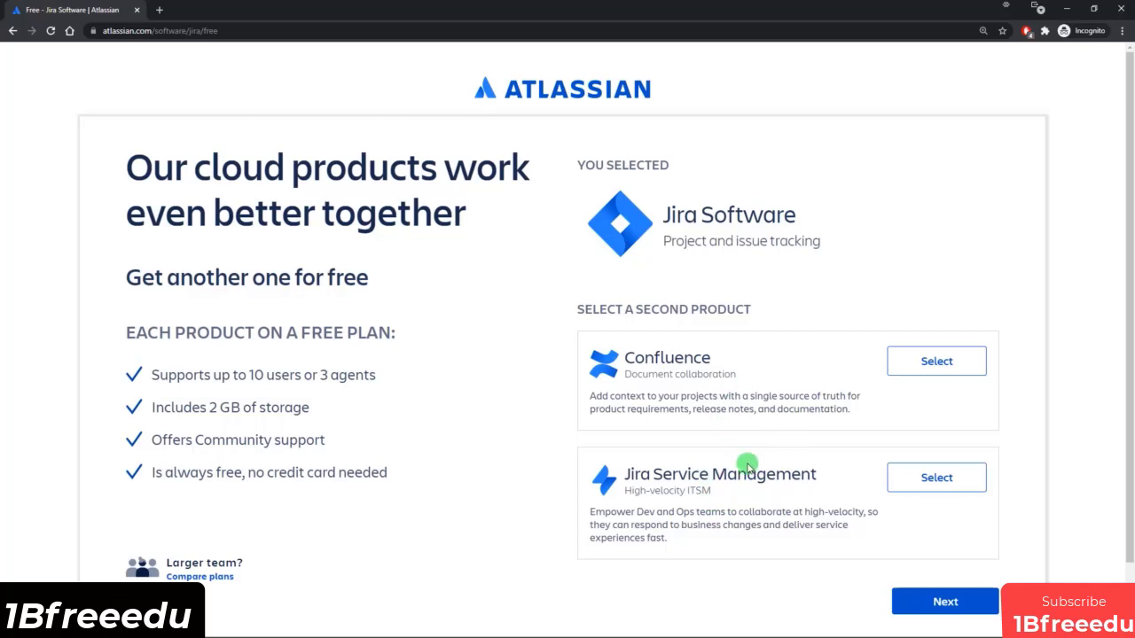
Continue with Jira Software as the only product, name the site jiracourseclouddemo and agree to the sign-up terms.
left_click(945, 602)
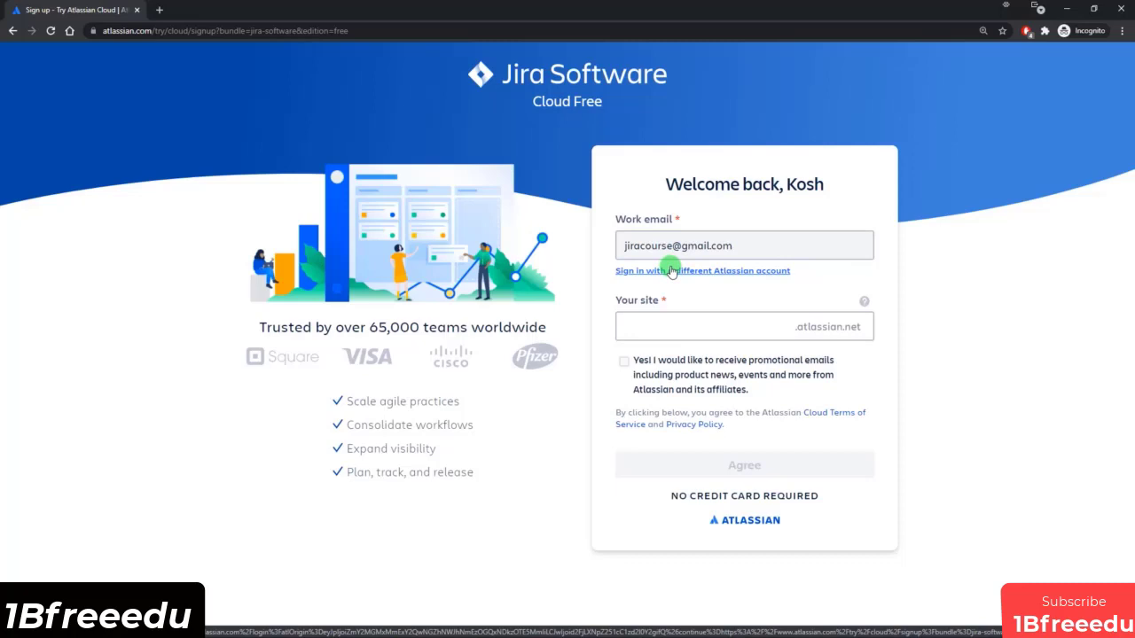
left_click(702, 320)
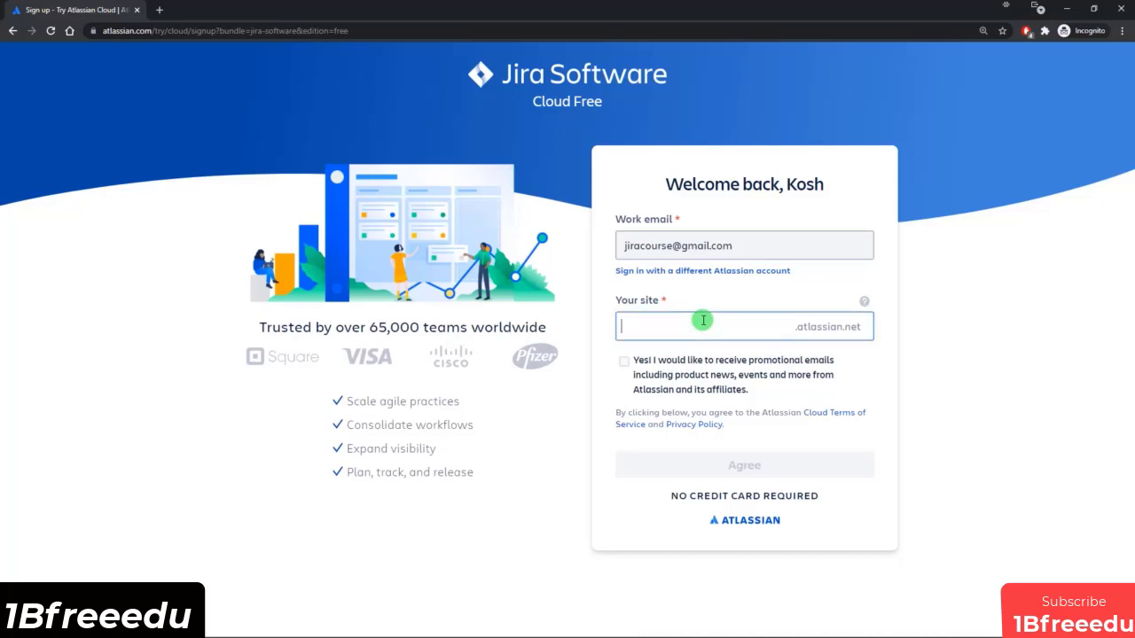
type("jiracourse")
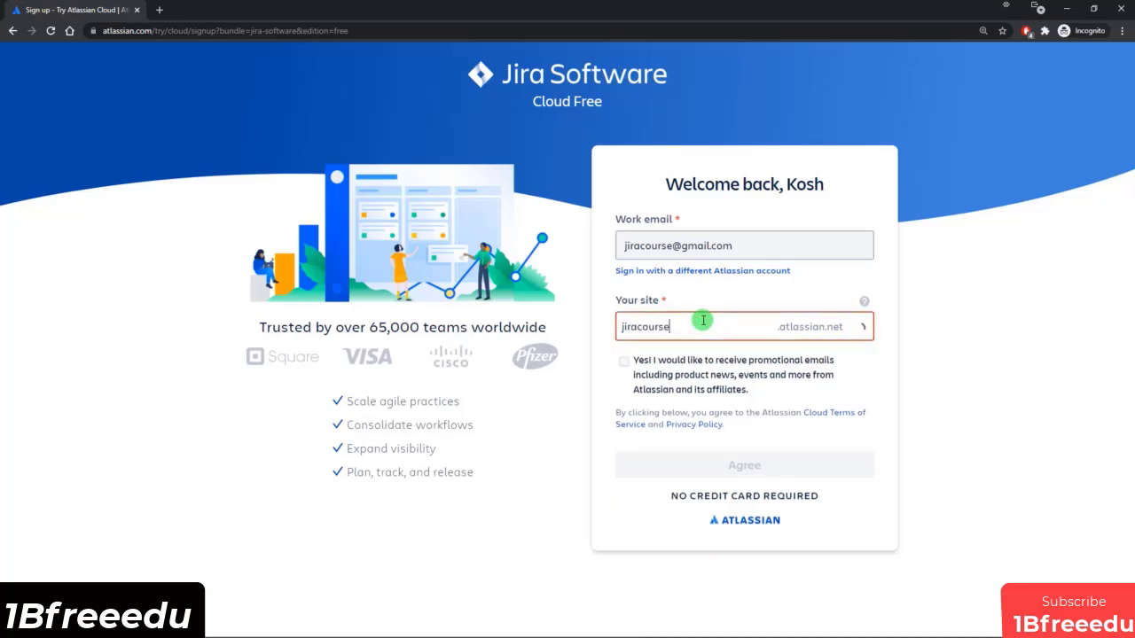
type("cloud")
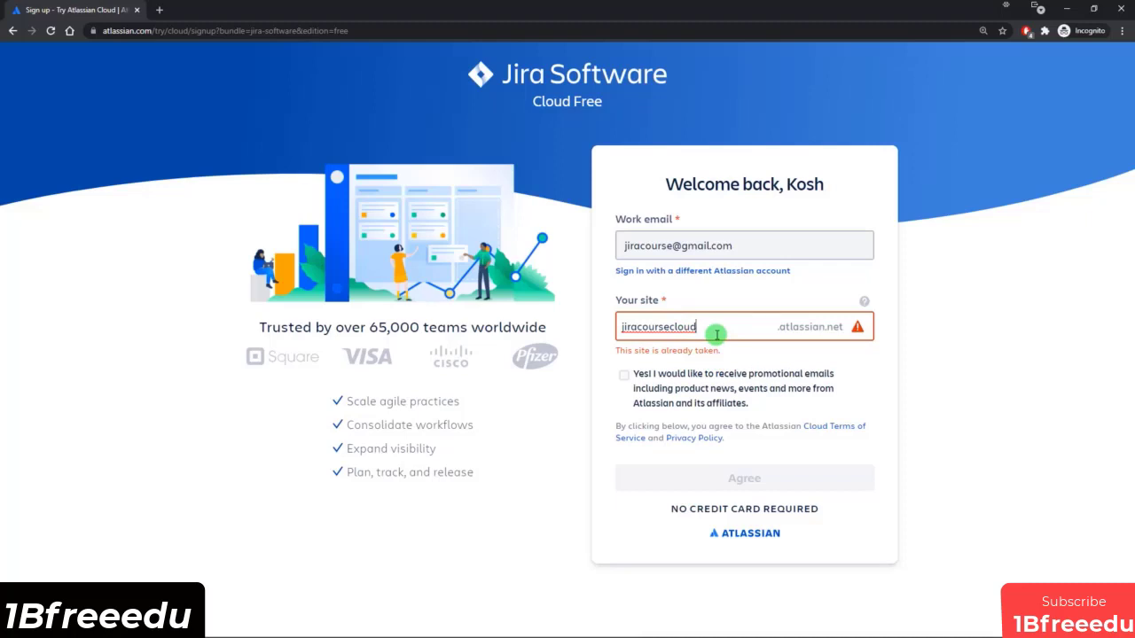
type("demo")
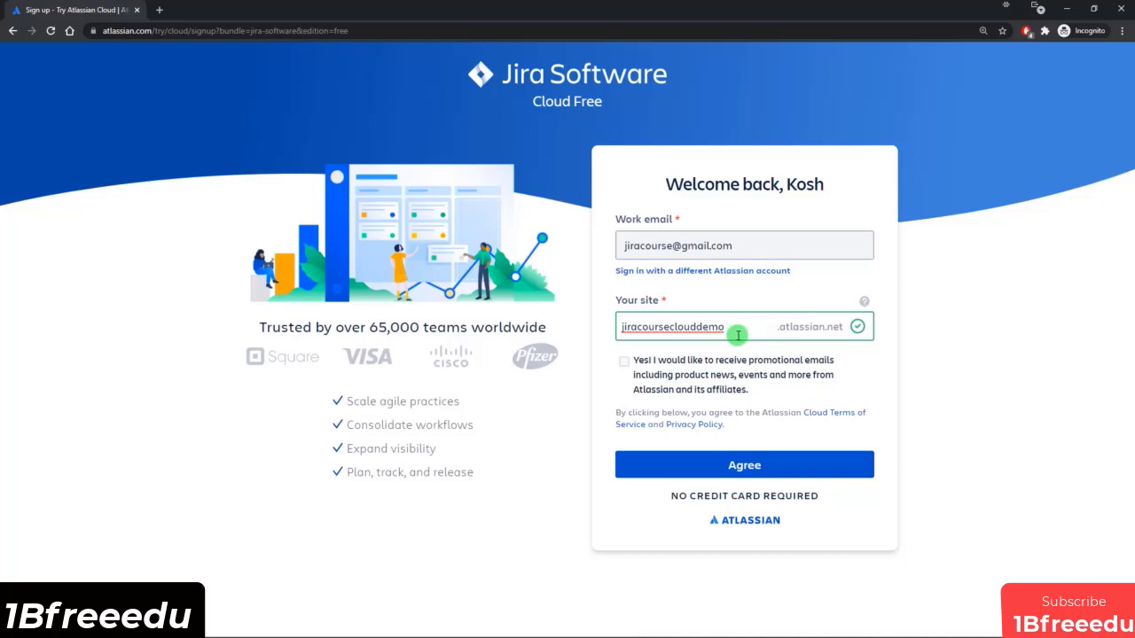
left_click(745, 468)
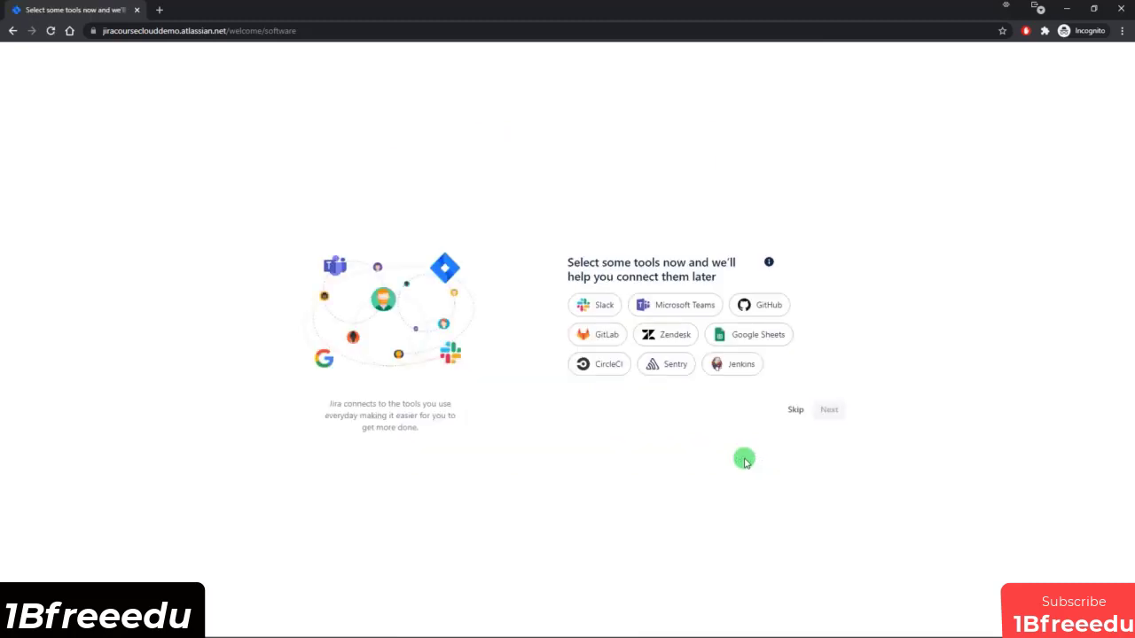
Skip the tool selection and Jira experience question, and continue without teammate invitations while disallowing teammates from inviting other people.
left_click(797, 413)
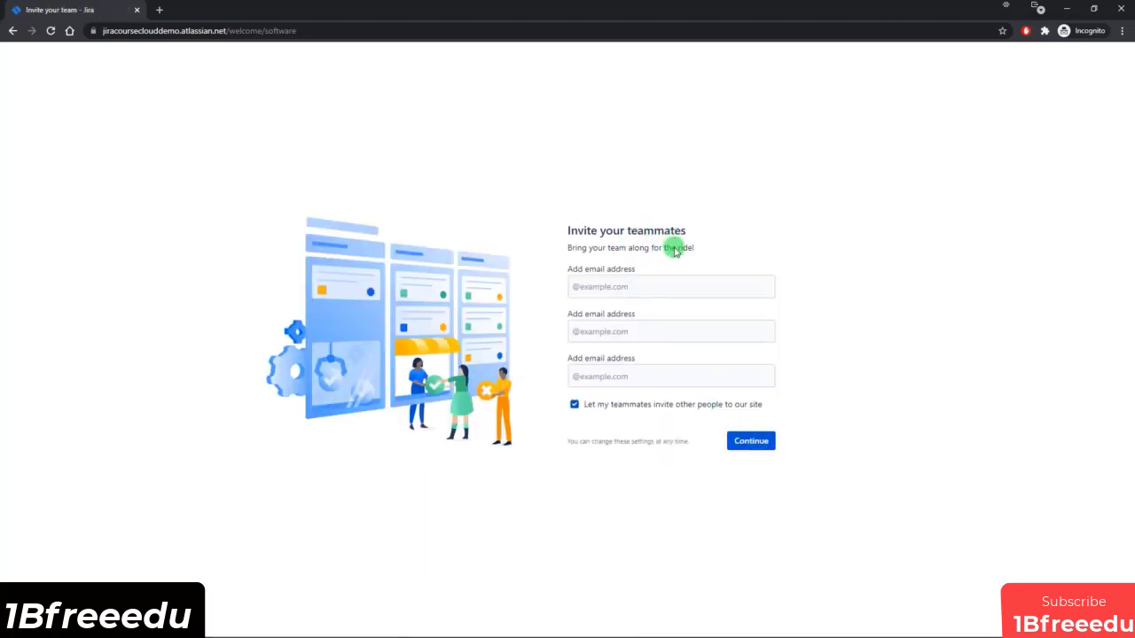
left_click(631, 405)
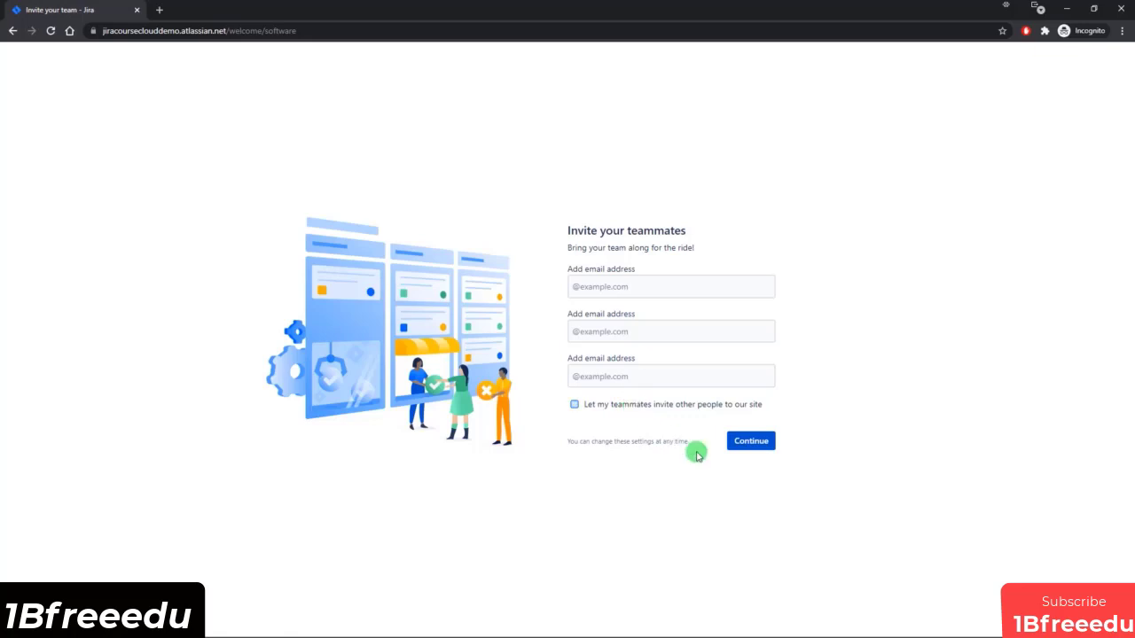
left_click(749, 447)
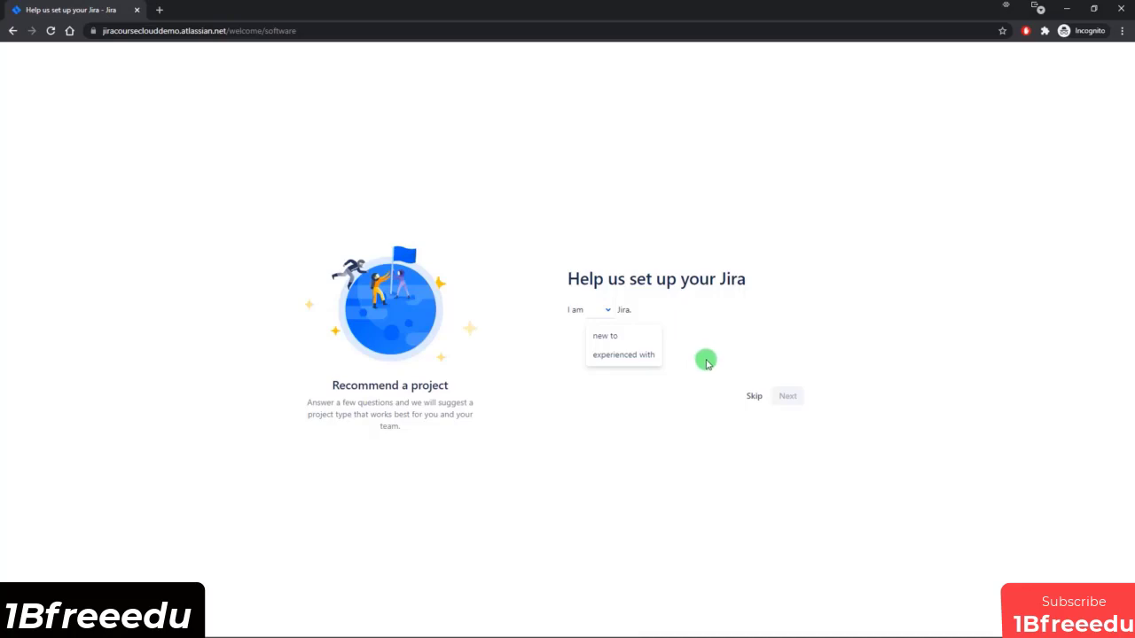
left_click(752, 394)
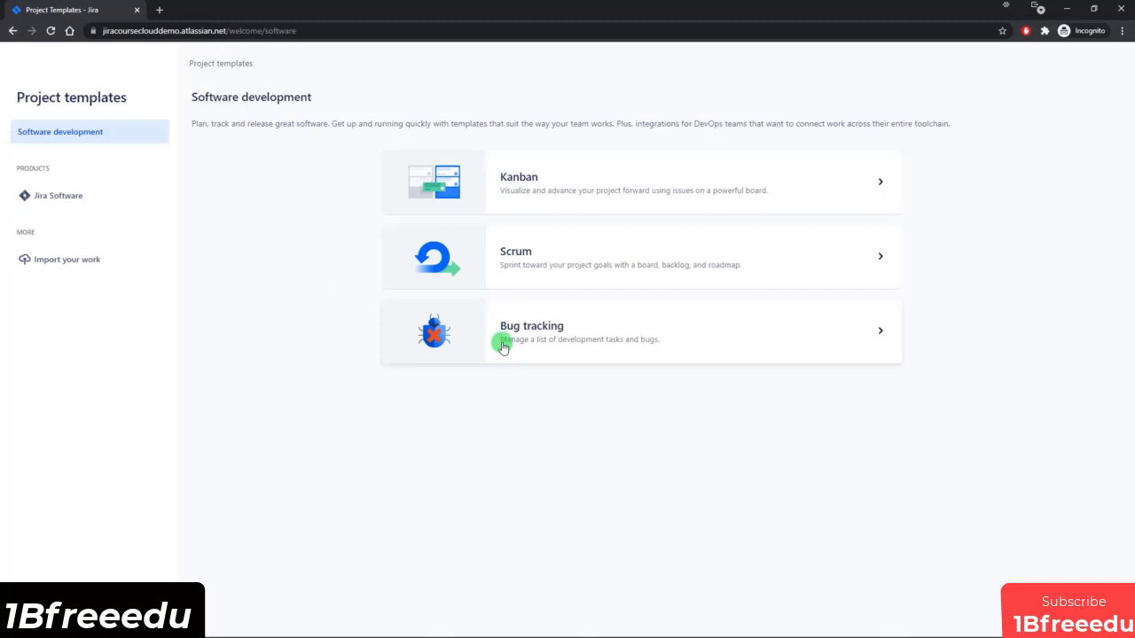
Use the Scrum project template, compare the two project types and select a company-managed project.
left_click(623, 261)
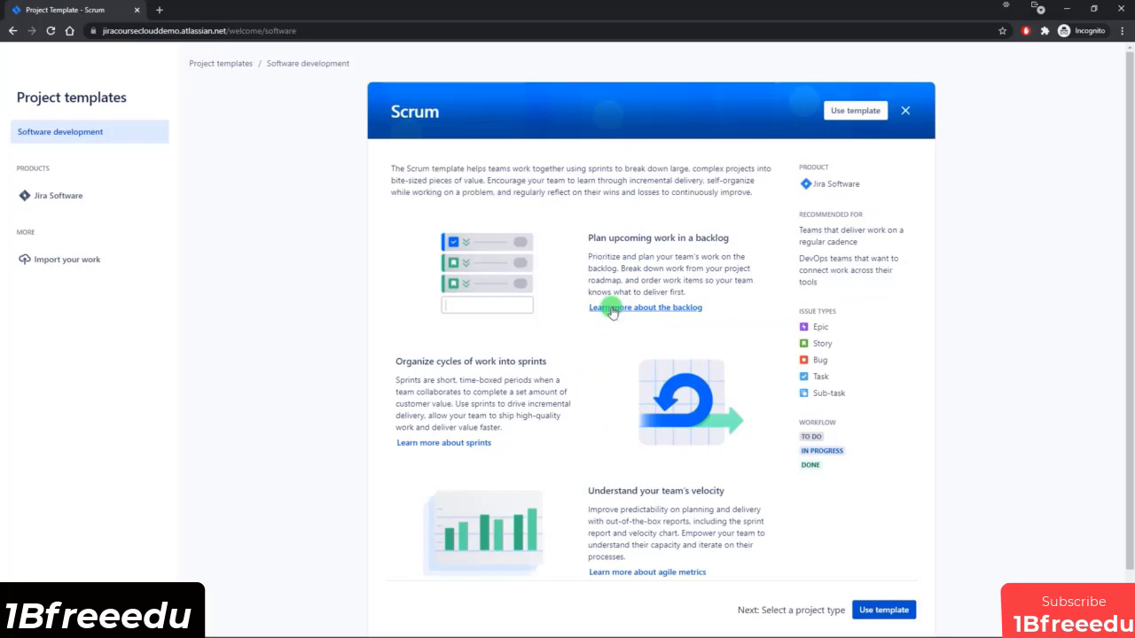
left_click(883, 619)
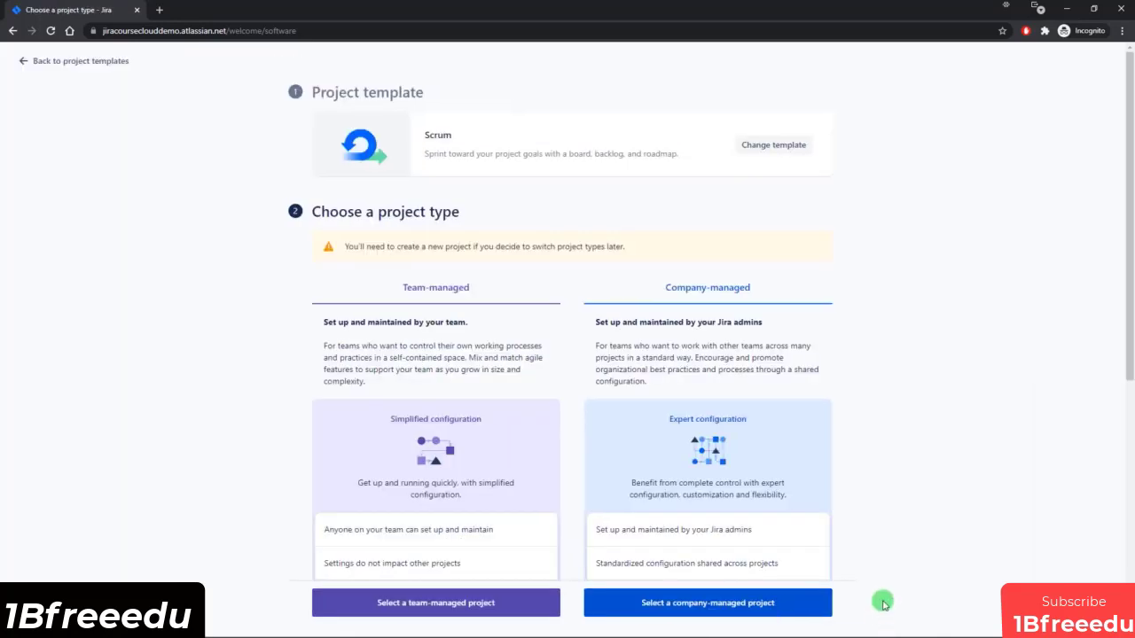
scroll(876, 489, "down", 1)
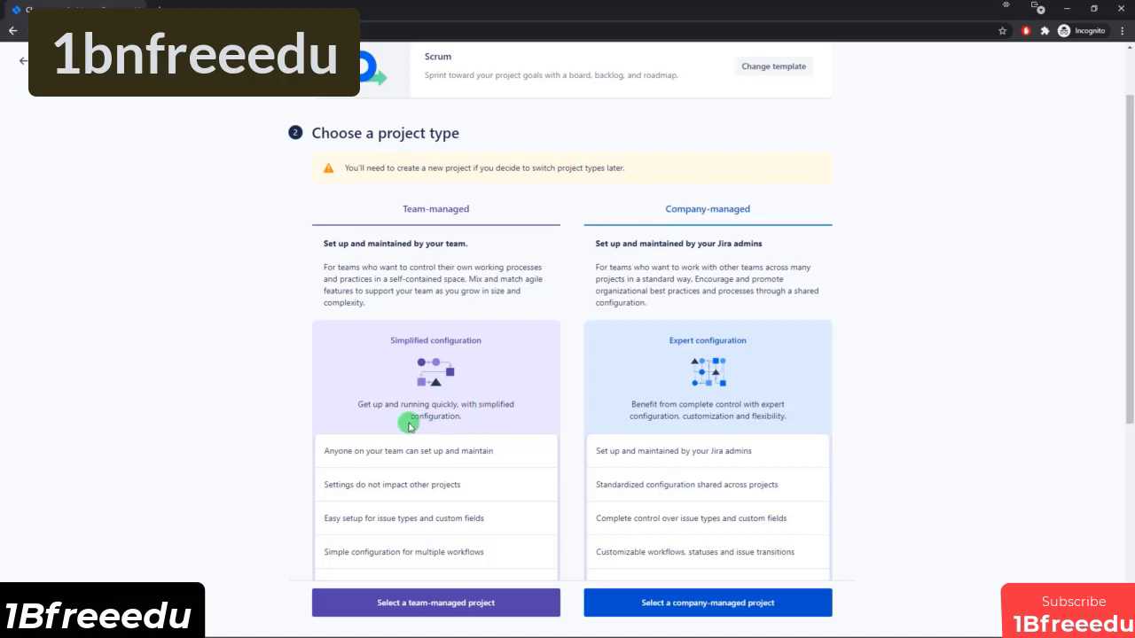
scroll(340, 451, "down", 1)
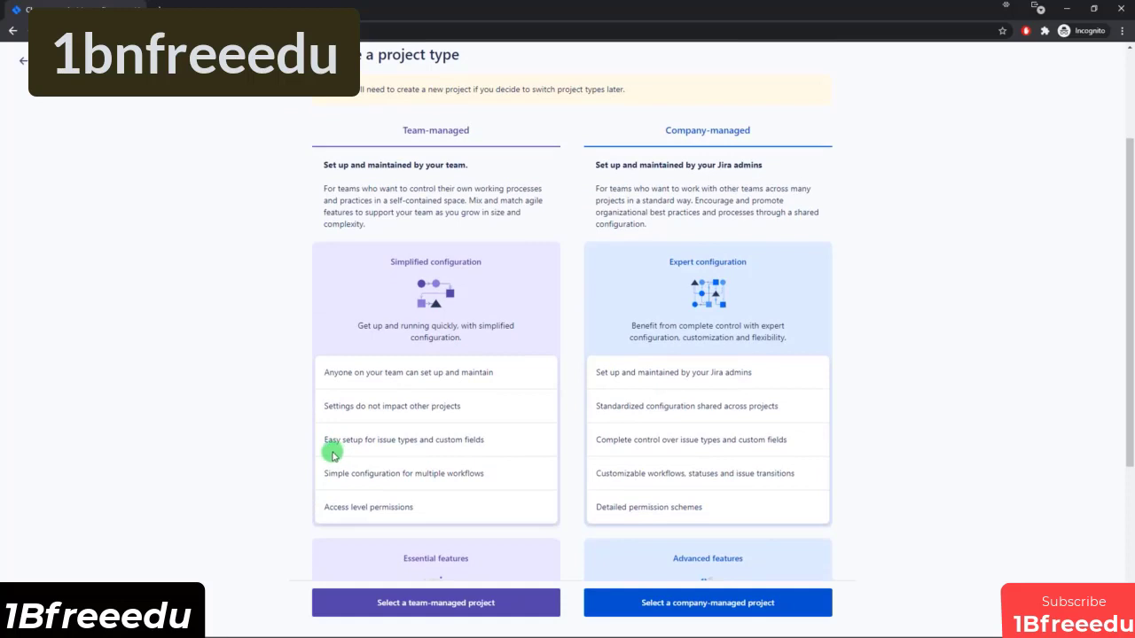
scroll(378, 426, "down", 1)
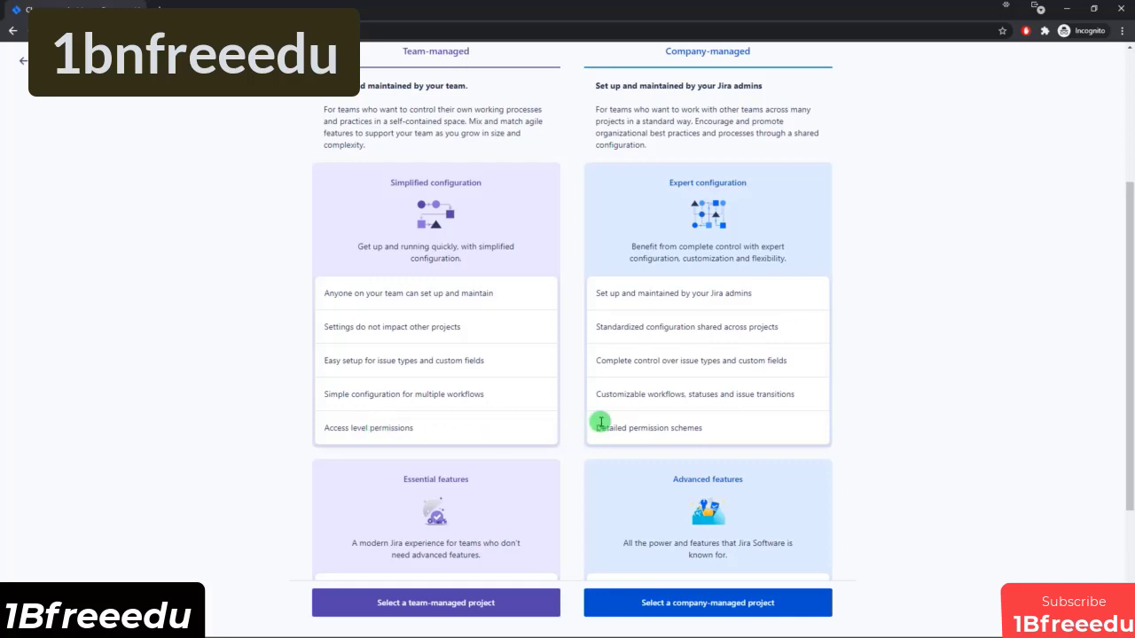
scroll(751, 356, "up", 1)
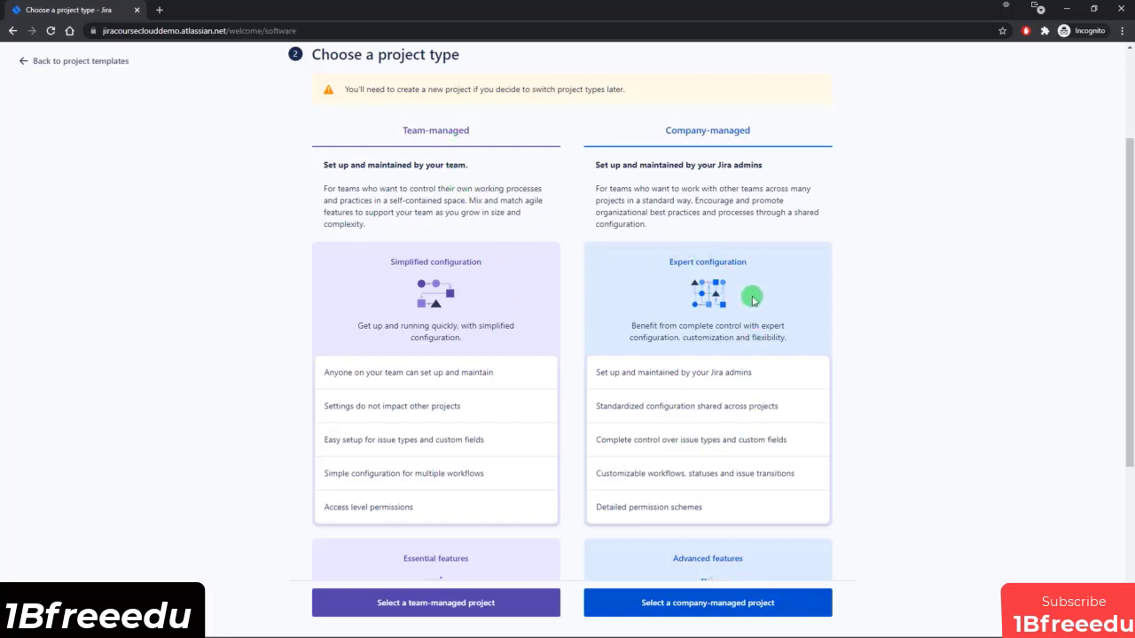
scroll(752, 303, "down", 1)
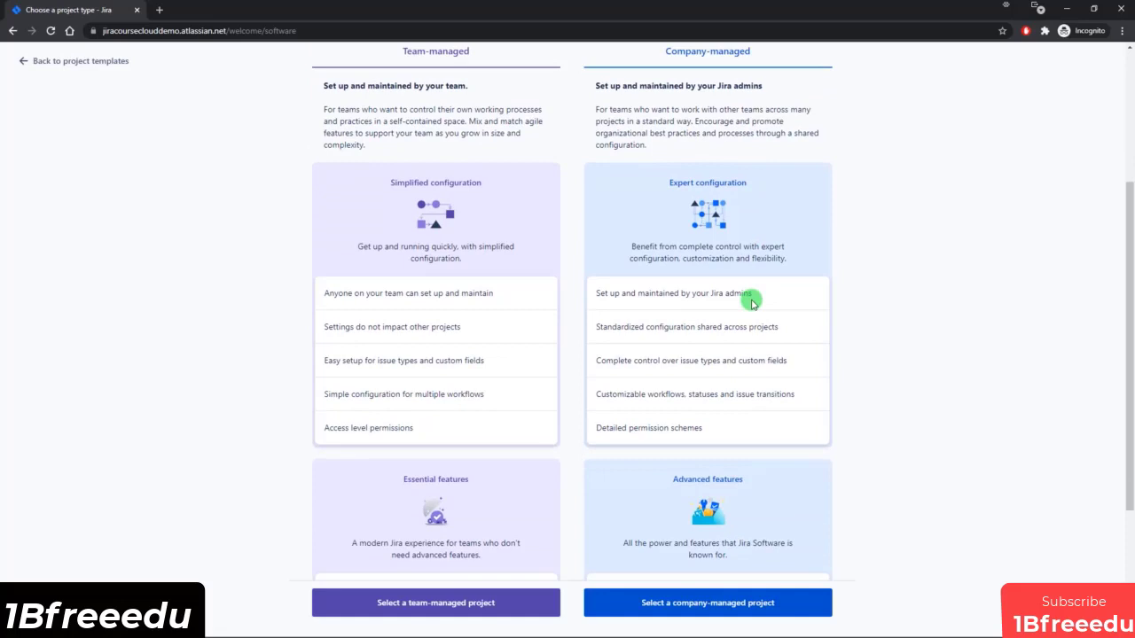
left_click(697, 610)
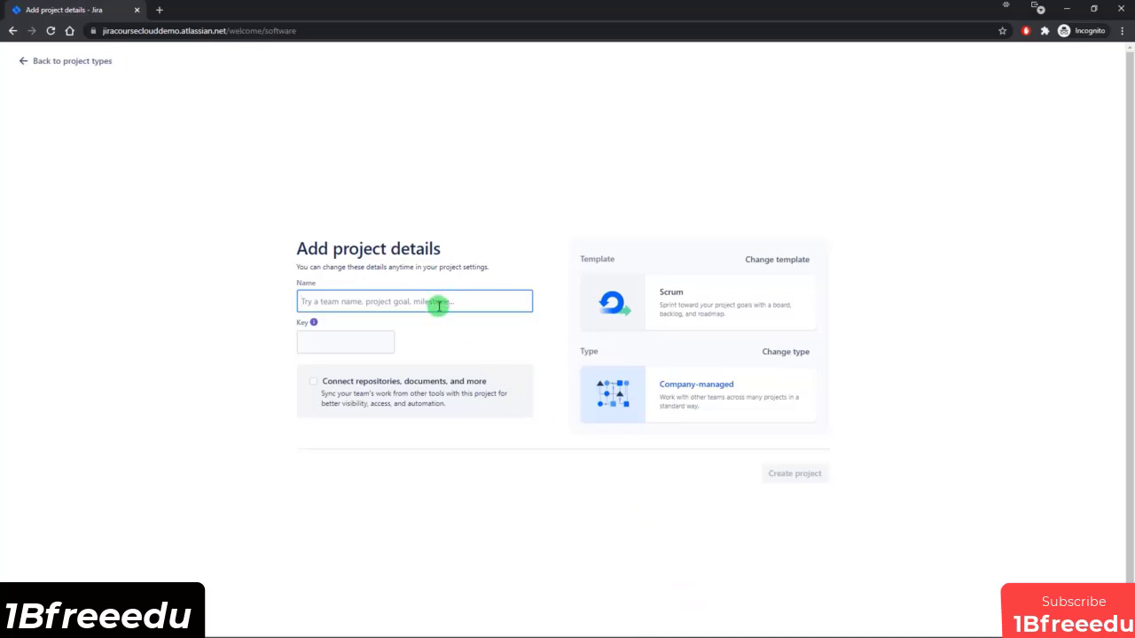
Create the project with the name My First Project and dismiss the Quickstart guide.
type("My")
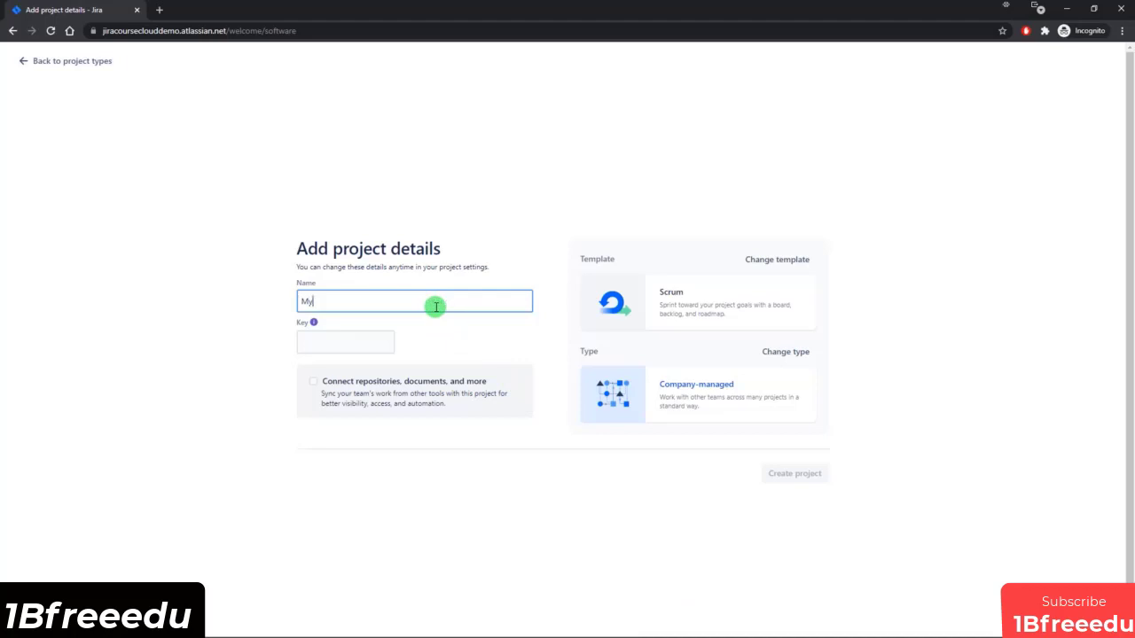
type(" First Project")
key("Tab")
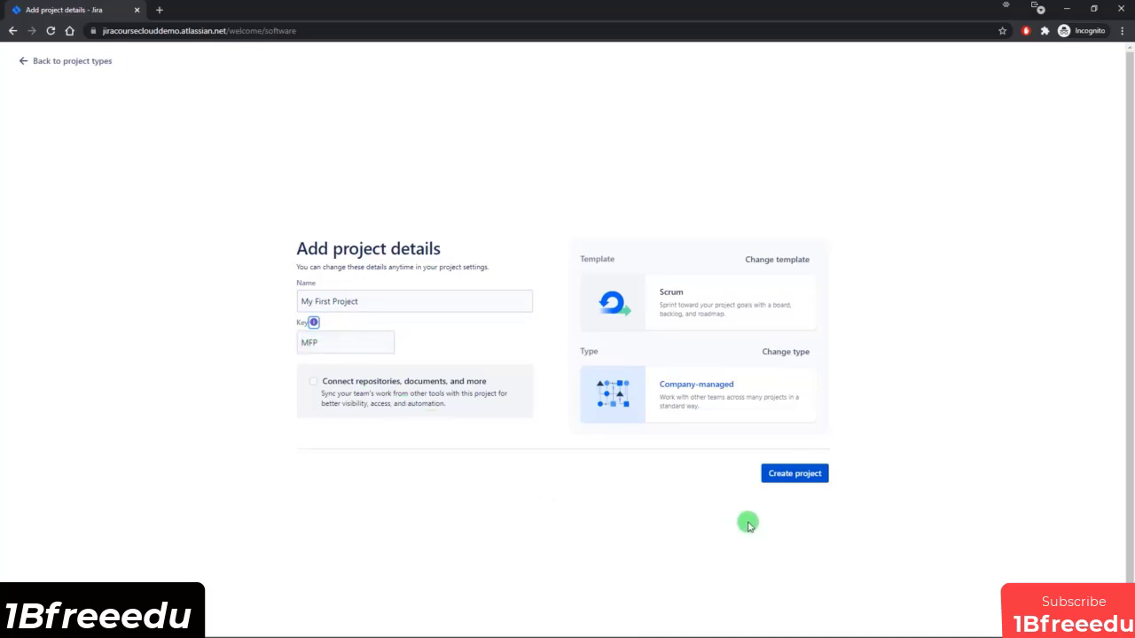
left_click(792, 478)
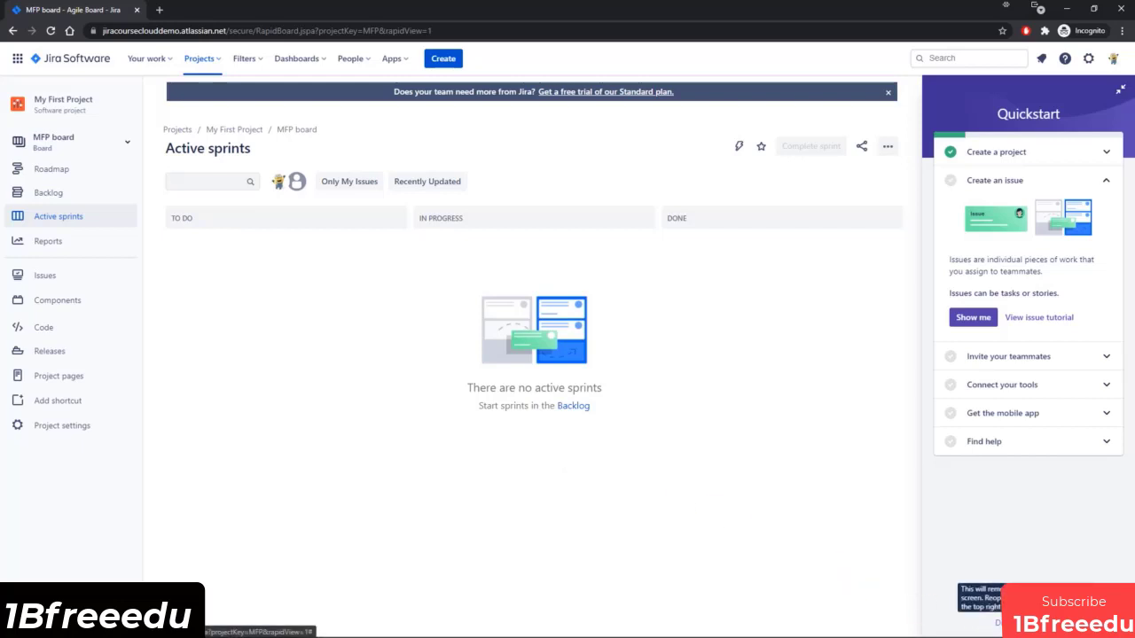
left_click(997, 624)
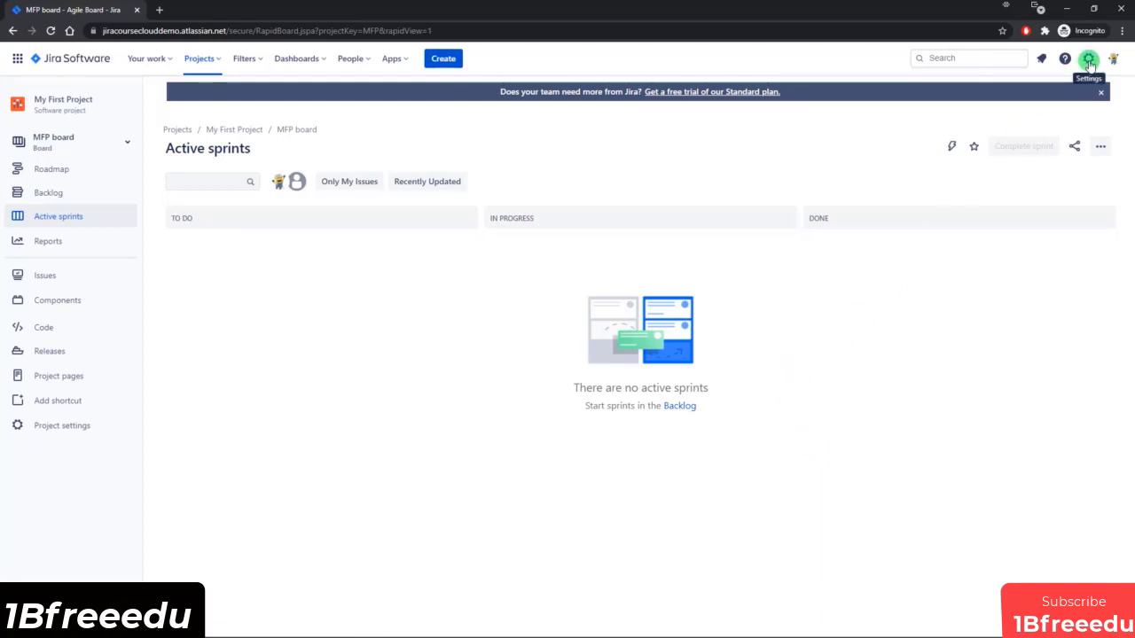
Open the subscription management page in the site's billing administration, dismiss the What's new notice and highlight the current plan.
left_click(1089, 62)
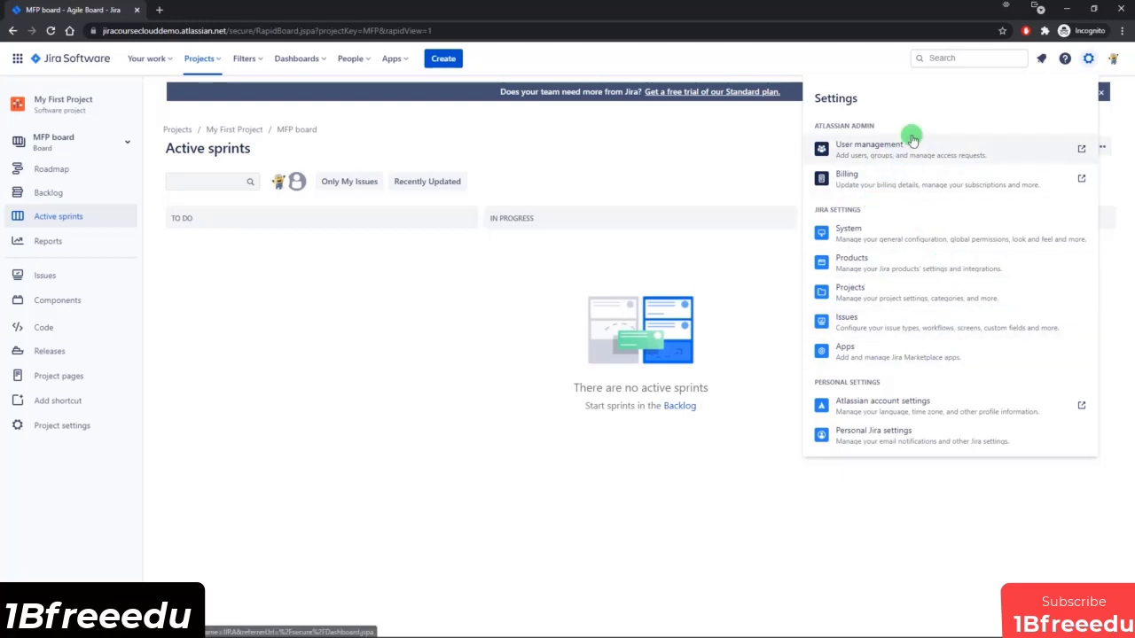
left_click(861, 181)
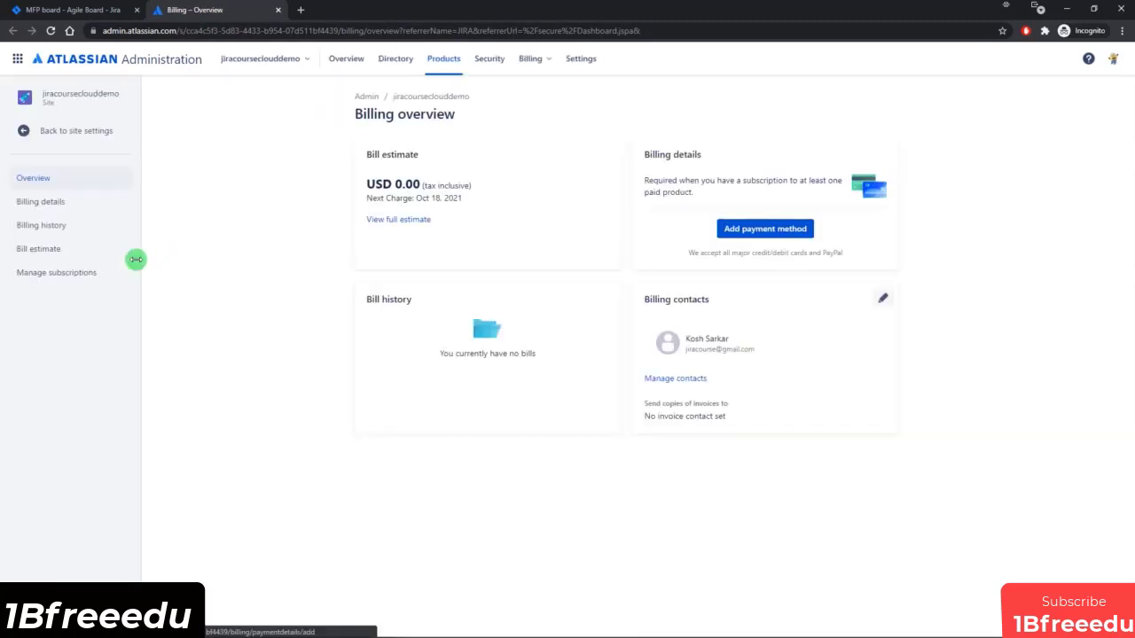
left_click(51, 274)
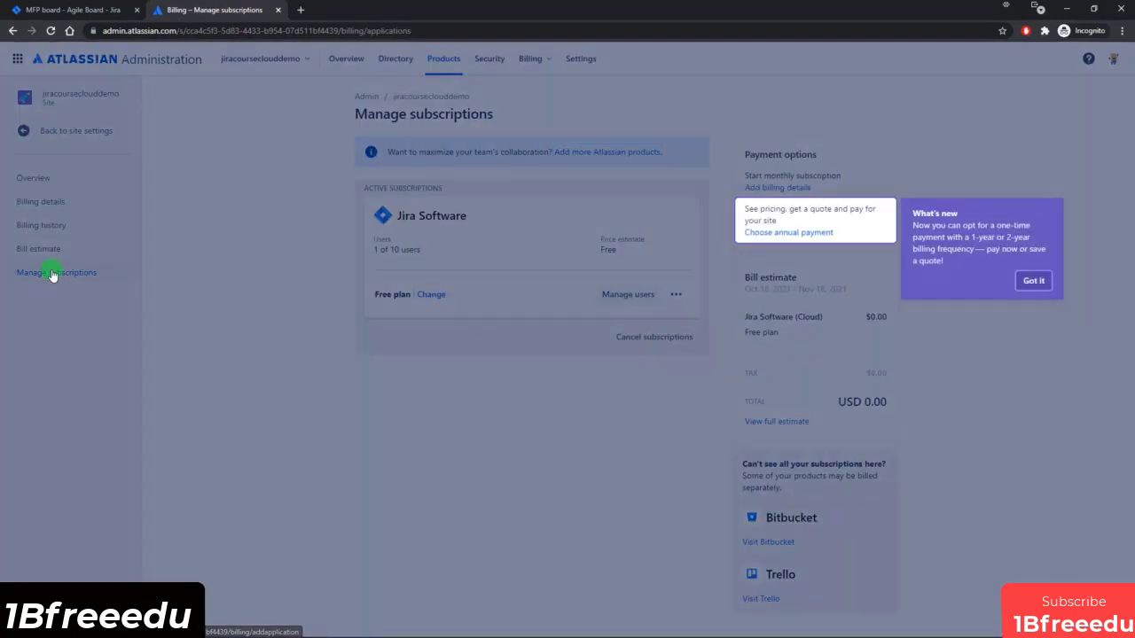
left_click(1034, 280)
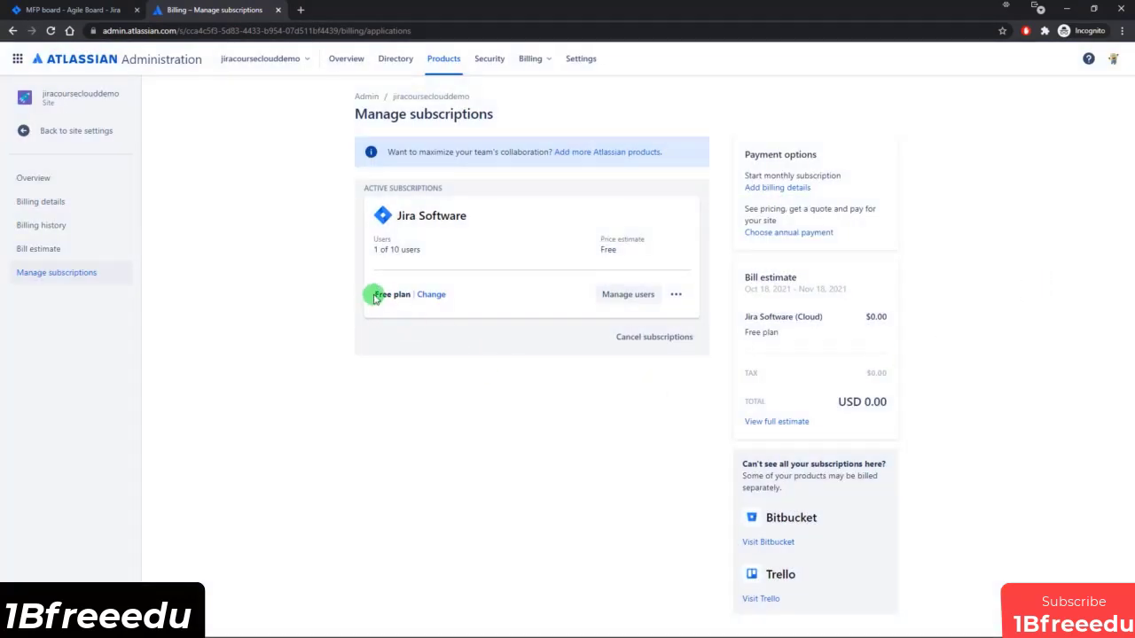
left_click_drag(373, 296, 413, 292)
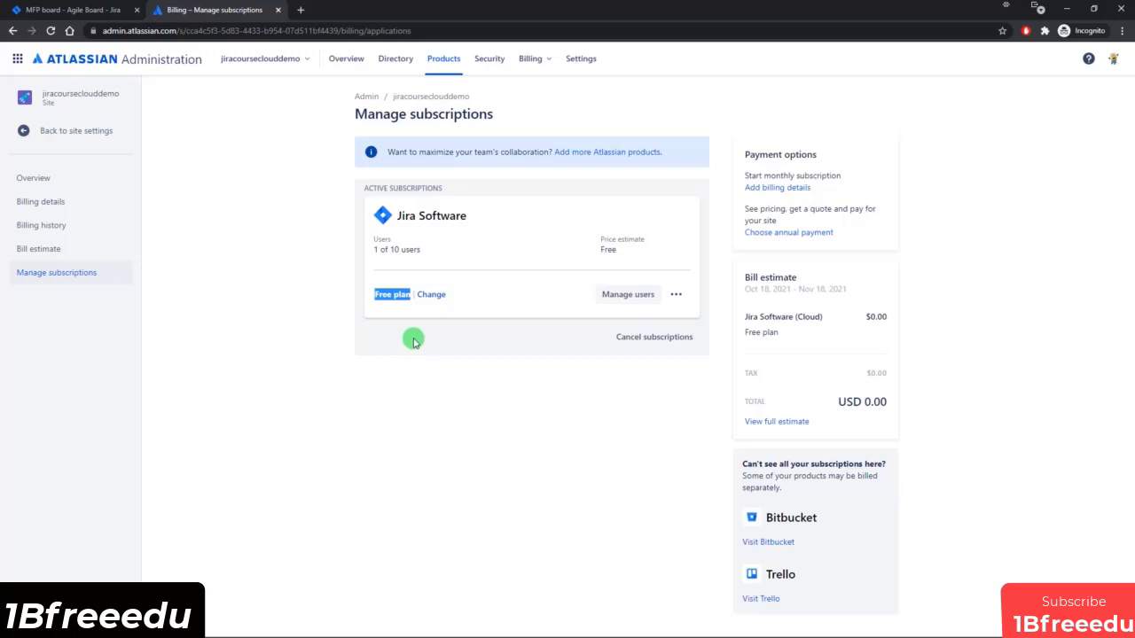
Start changing the Jira Software plan, compare the features of the plans and select Standard.
left_click(432, 295)
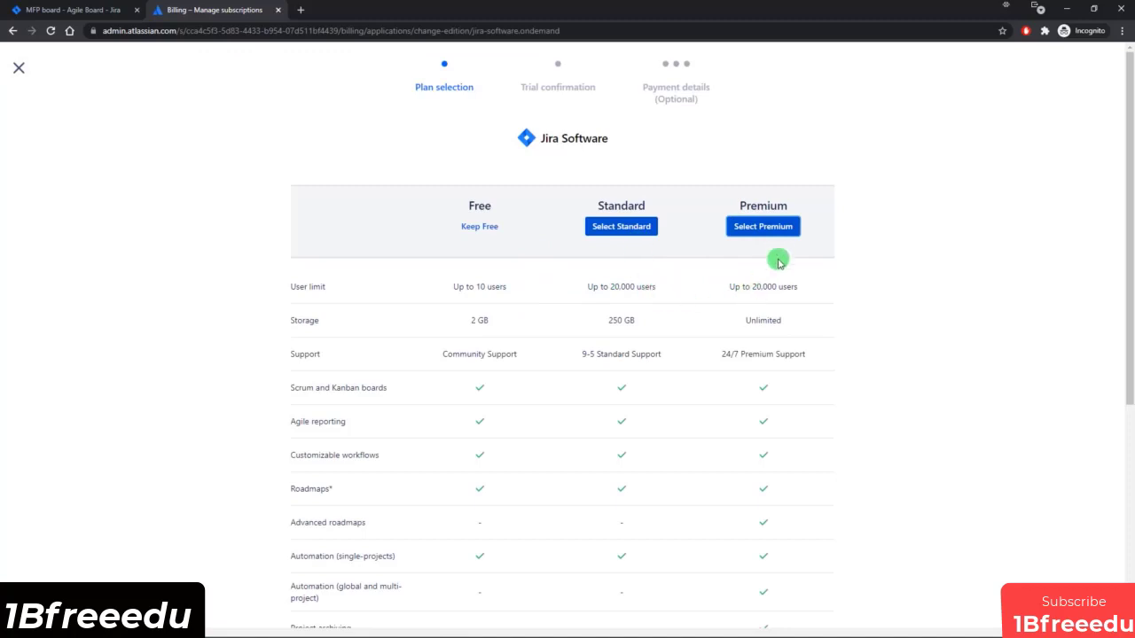
scroll(704, 319, "down", 2)
scroll(701, 328, "down", 3)
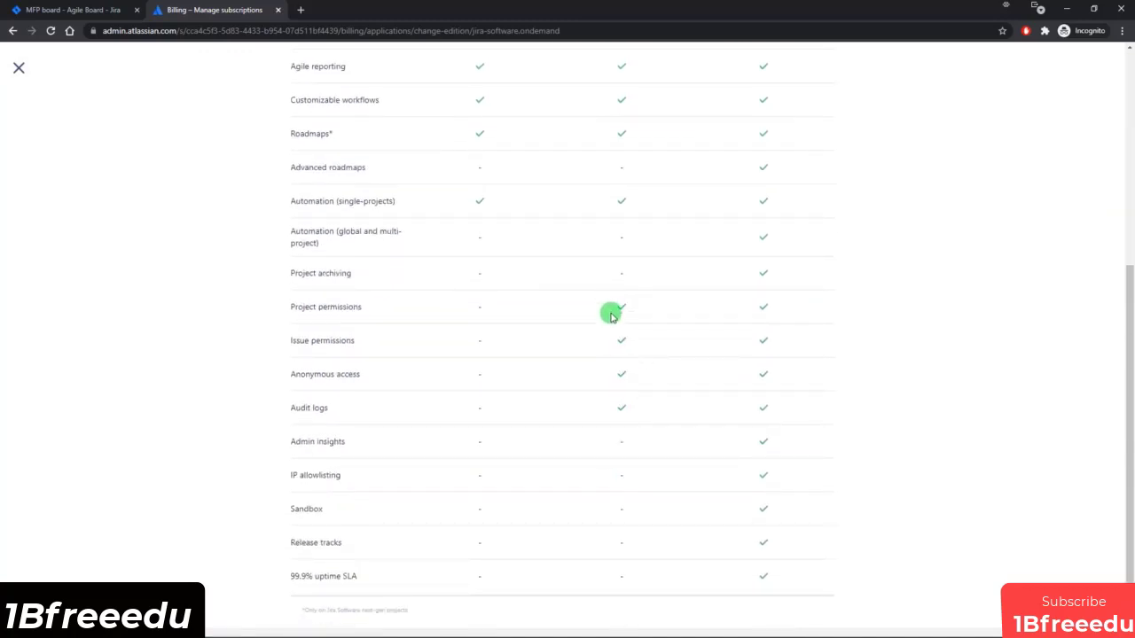
scroll(468, 306, "up", 3)
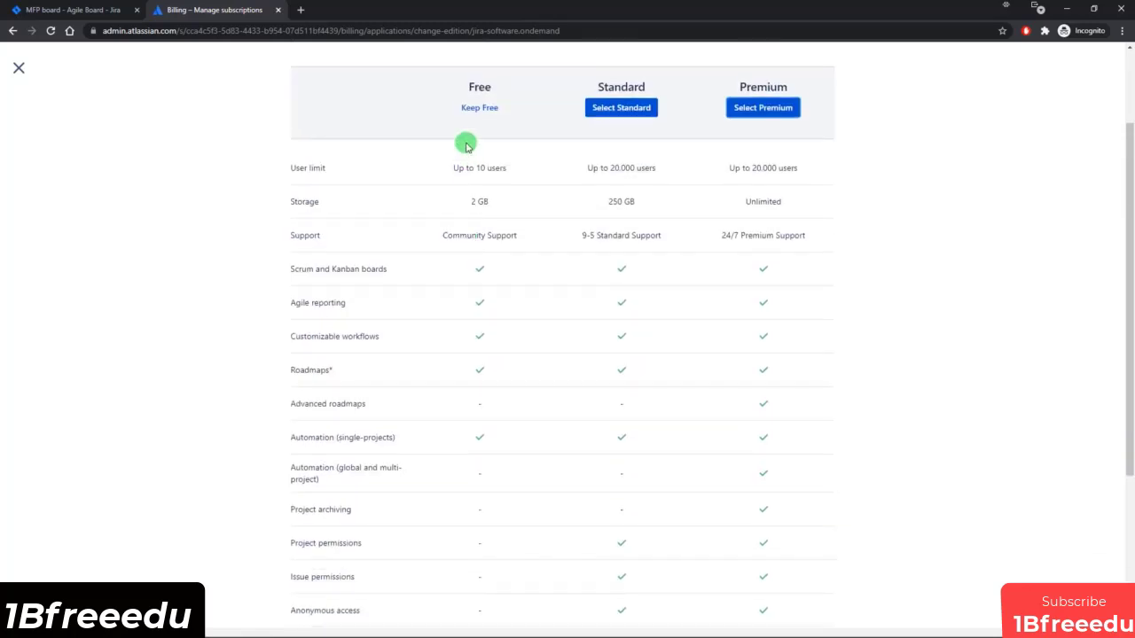
scroll(740, 261, "down", 3)
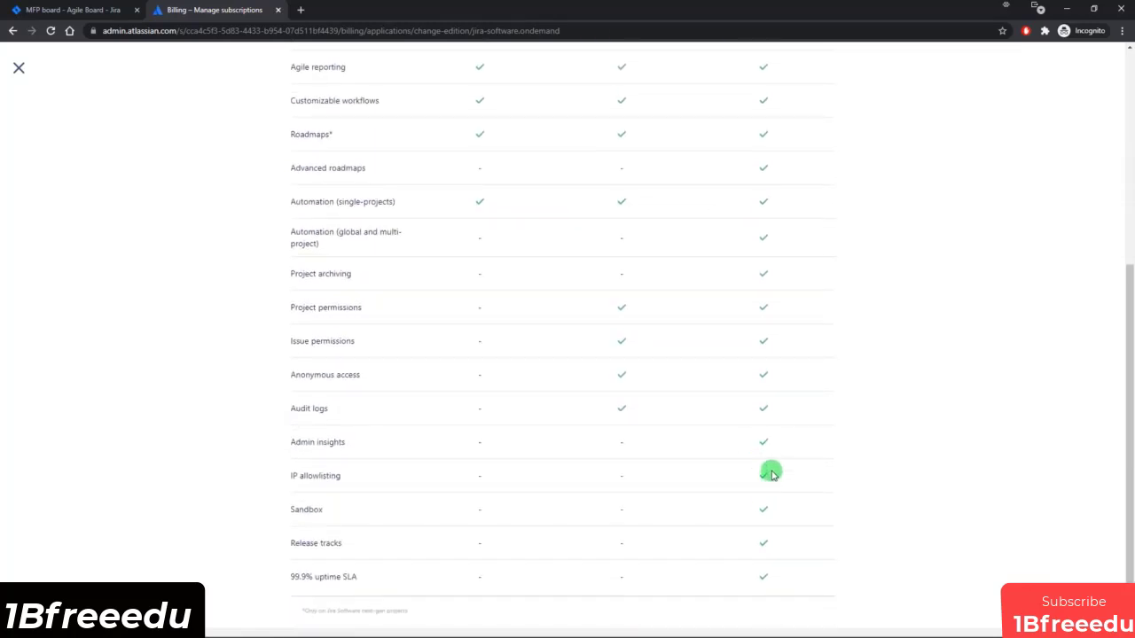
scroll(770, 461, "up", 4)
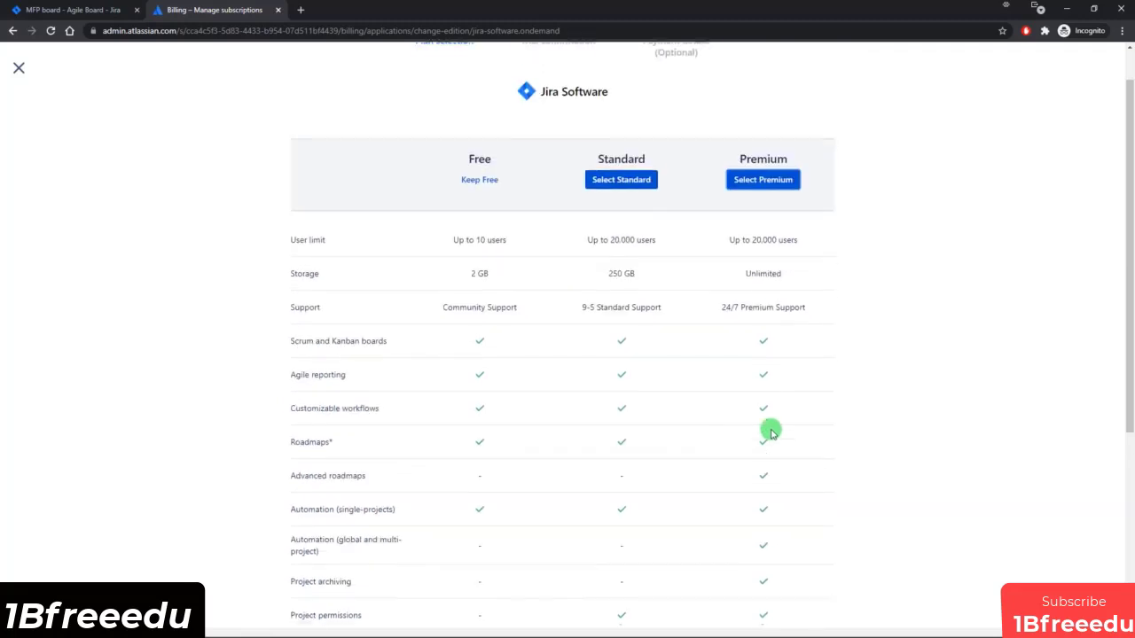
left_click(621, 188)
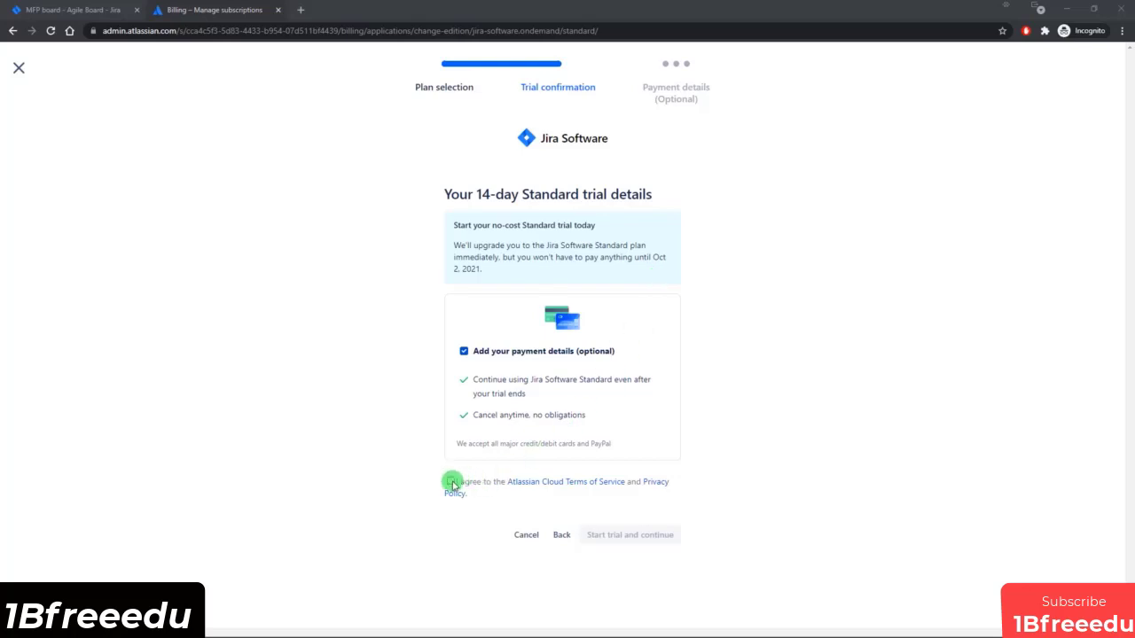
Agree to the terms, start the 14-day Standard trial and cancel adding the billing address.
left_click(450, 482)
left_click(641, 539)
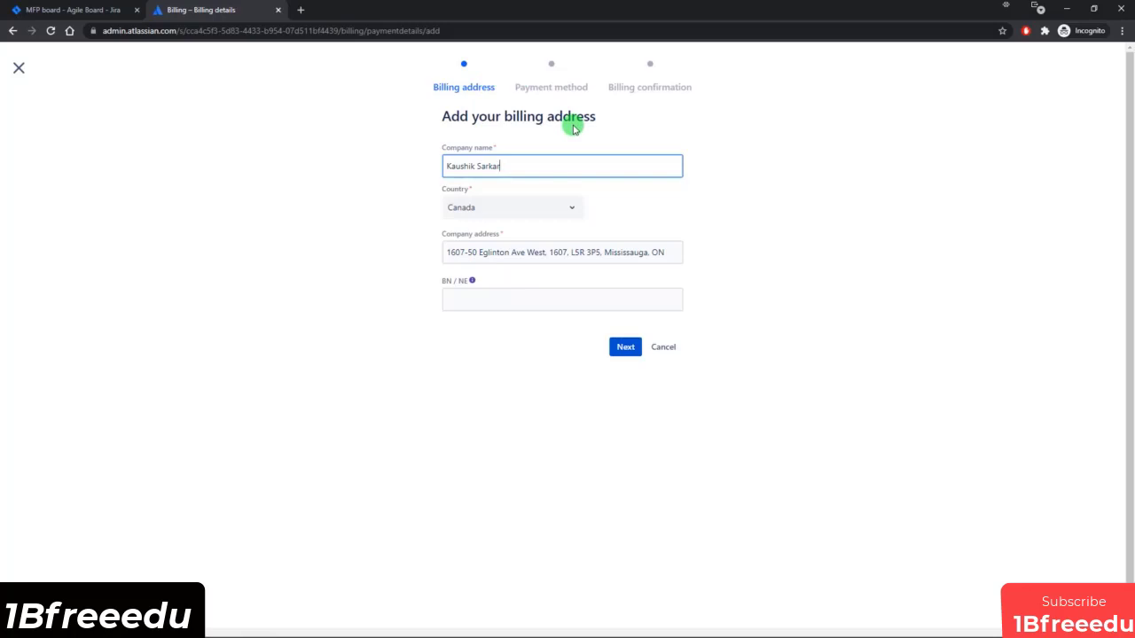
left_click(665, 348)
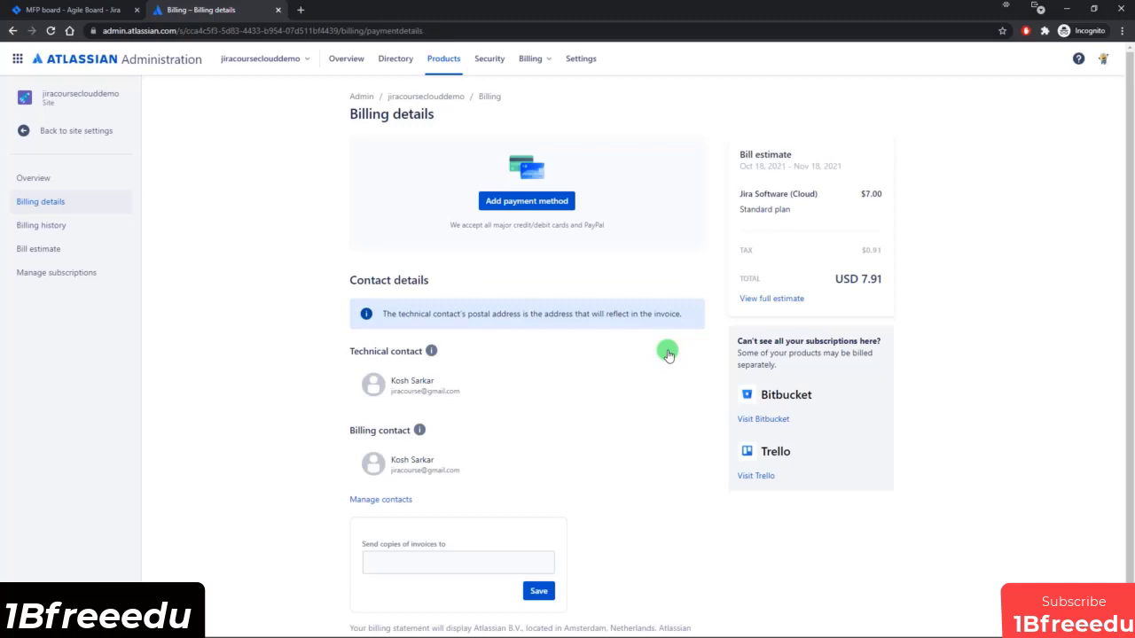
Open the subscription management page, highlight the current Jira Software plan and return to the MFP board.
left_click(77, 275)
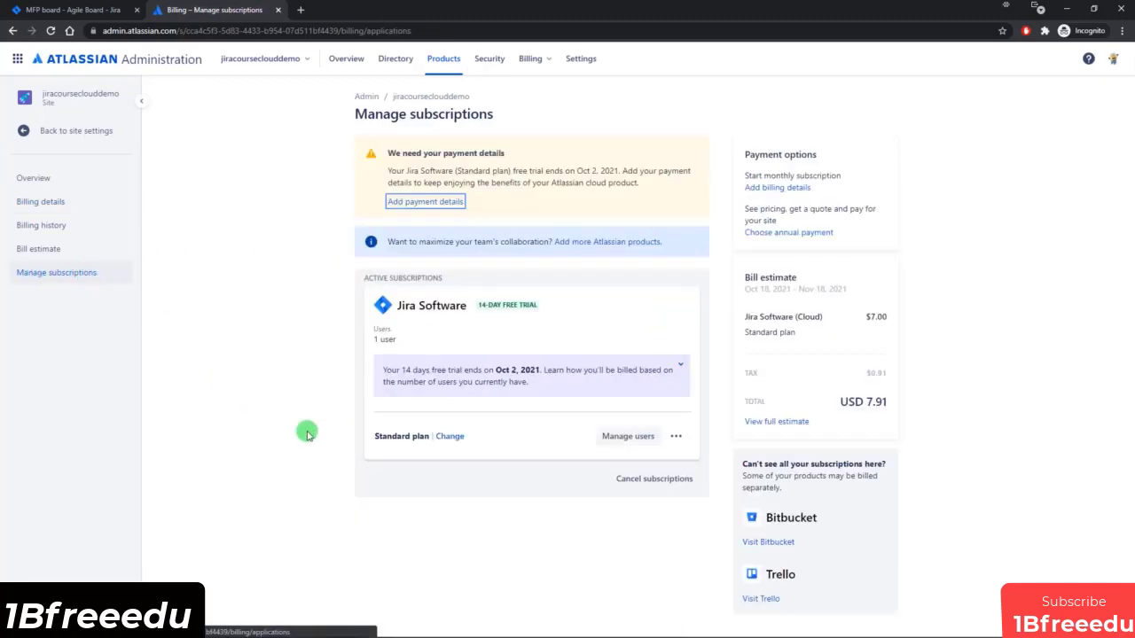
left_click_drag(371, 441, 545, 450)
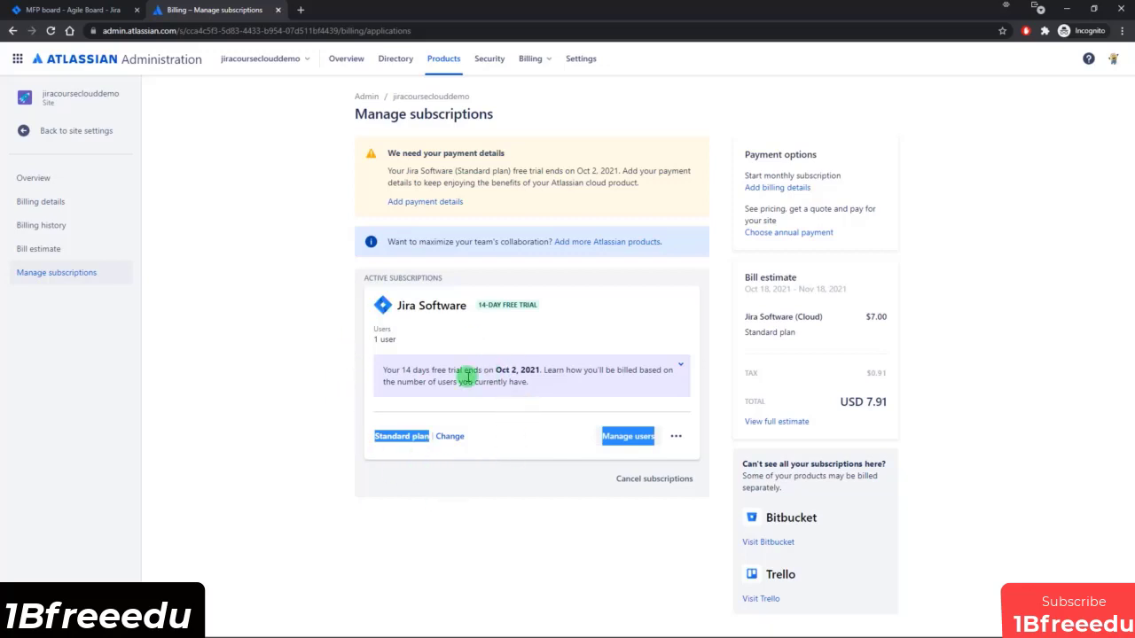
left_click(86, 14)
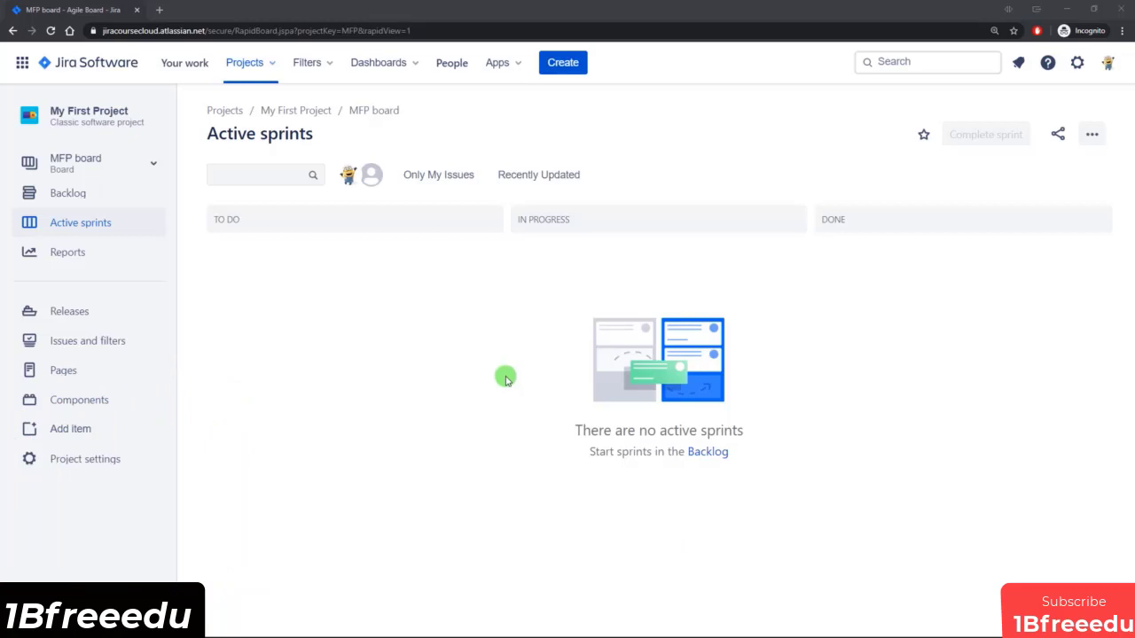
Look at the recent projects, then open the list of all boards from the Jira search in a separate browser tab.
left_click(251, 64)
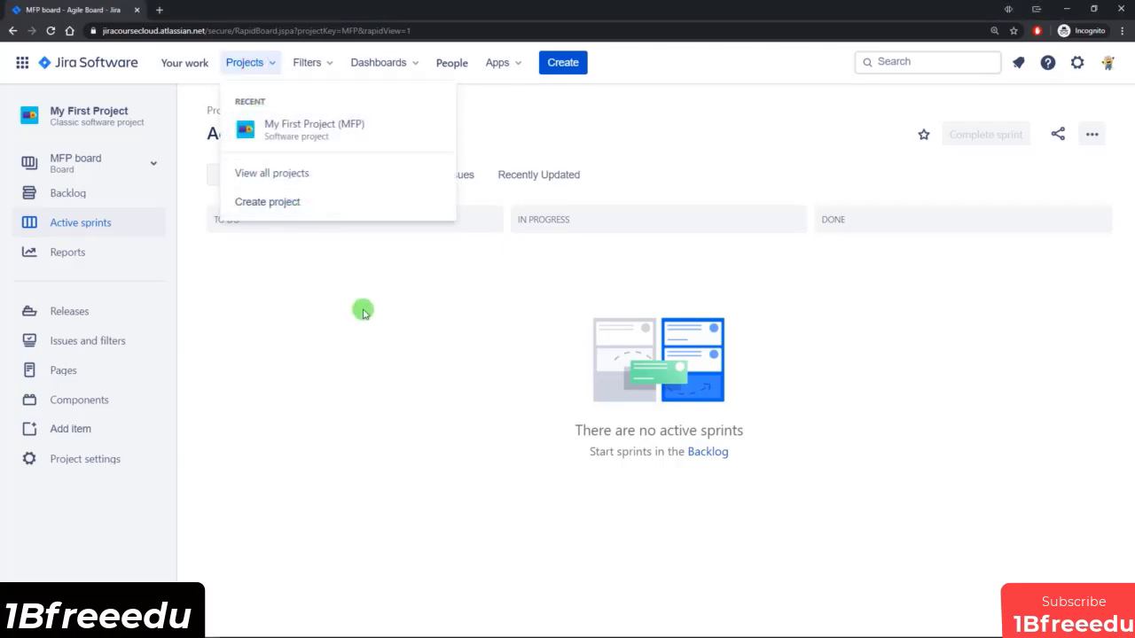
left_click(428, 331)
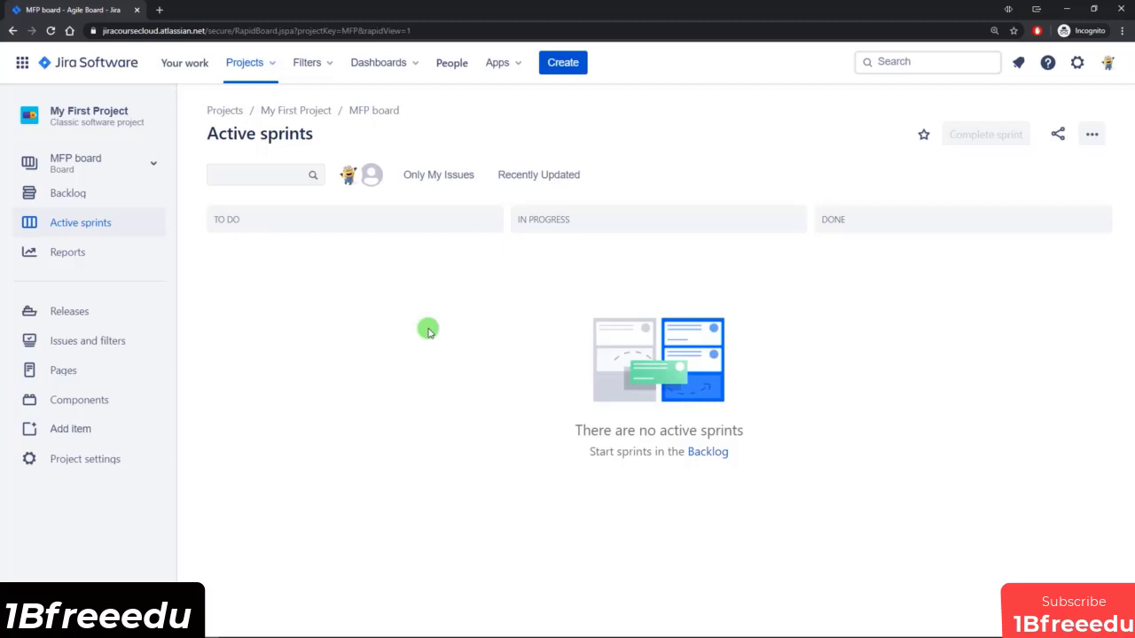
left_click(902, 63)
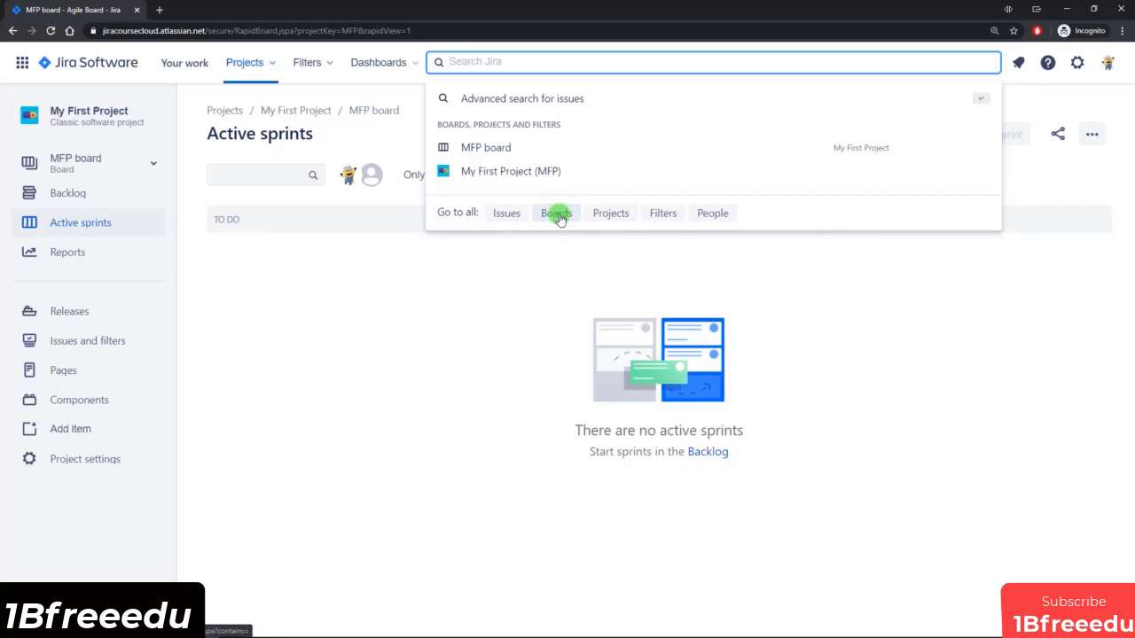
right_click(558, 217)
left_click(564, 222)
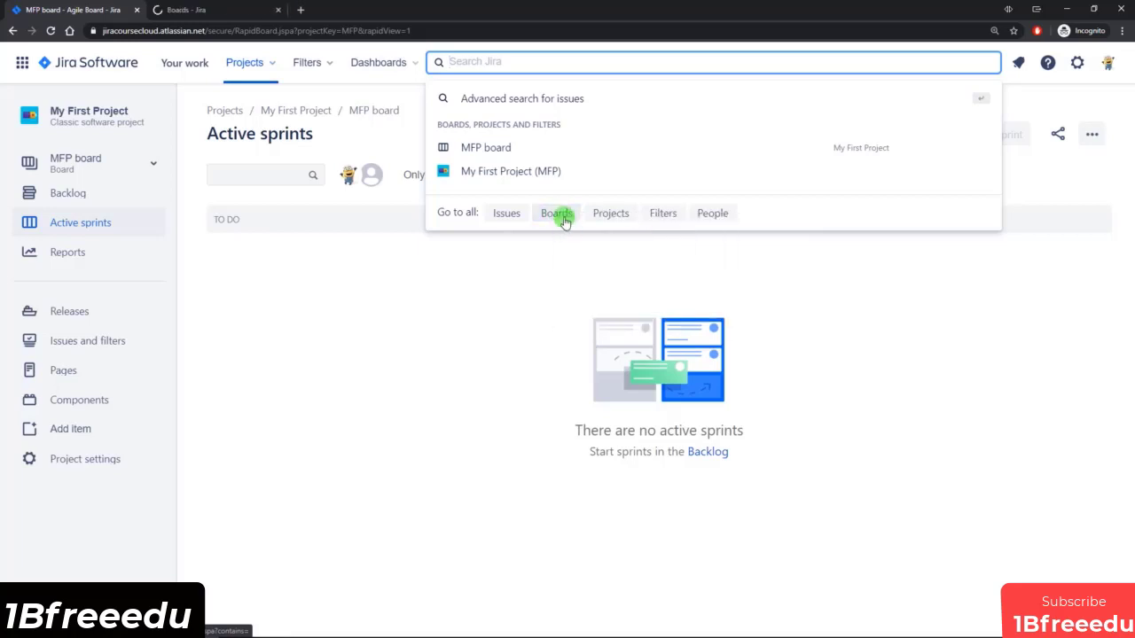
left_click(223, 11)
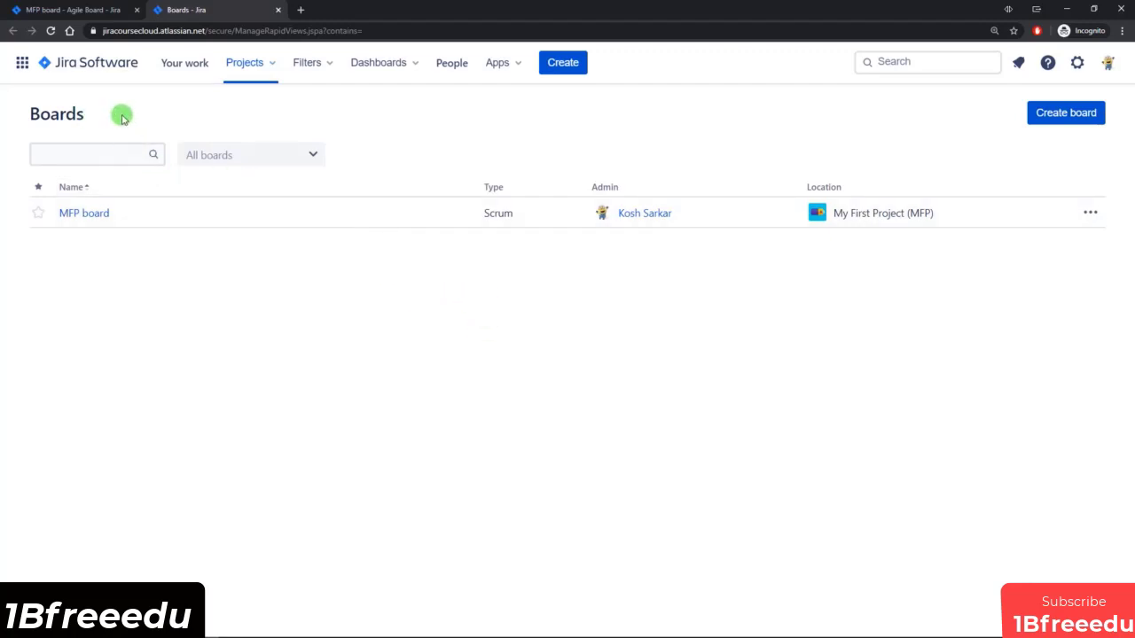
Start creating a board and highlight the options for Scrum and Kanban boards with sample data.
left_click(1069, 115)
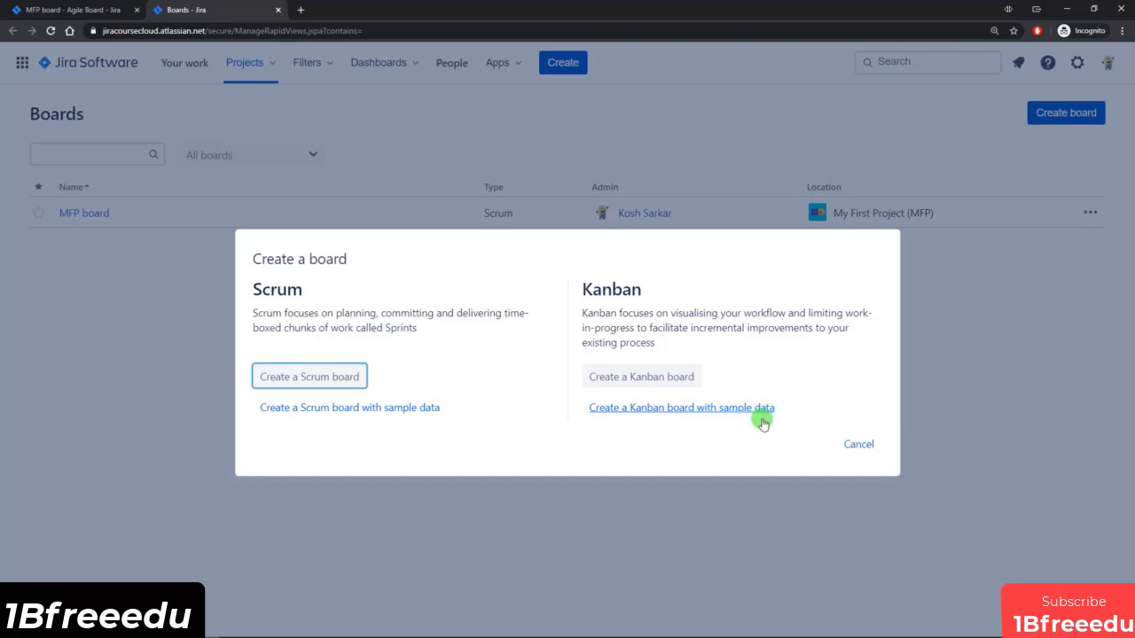
left_click_drag(448, 408, 264, 414)
left_click_drag(793, 407, 621, 417)
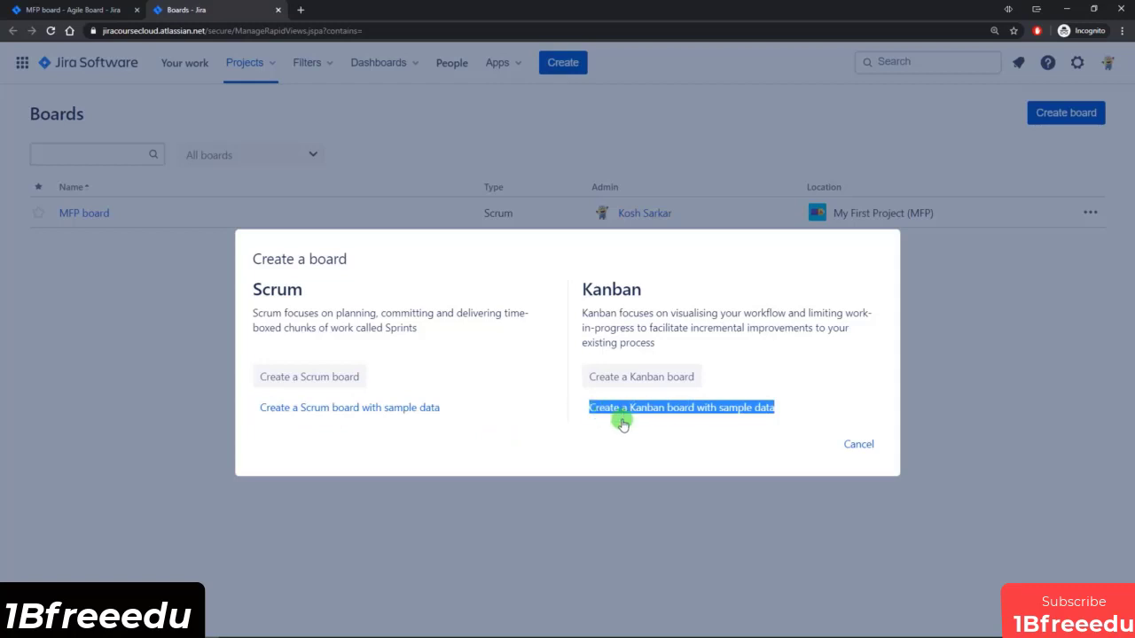
left_click(606, 429)
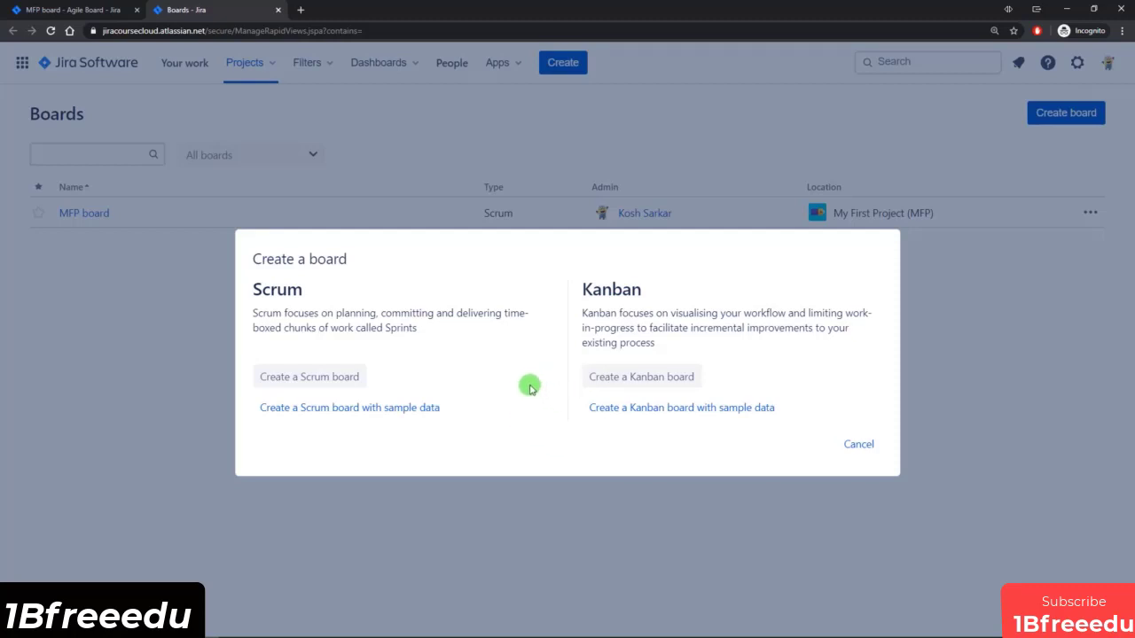
left_click_drag(476, 410, 254, 409)
left_click(425, 423)
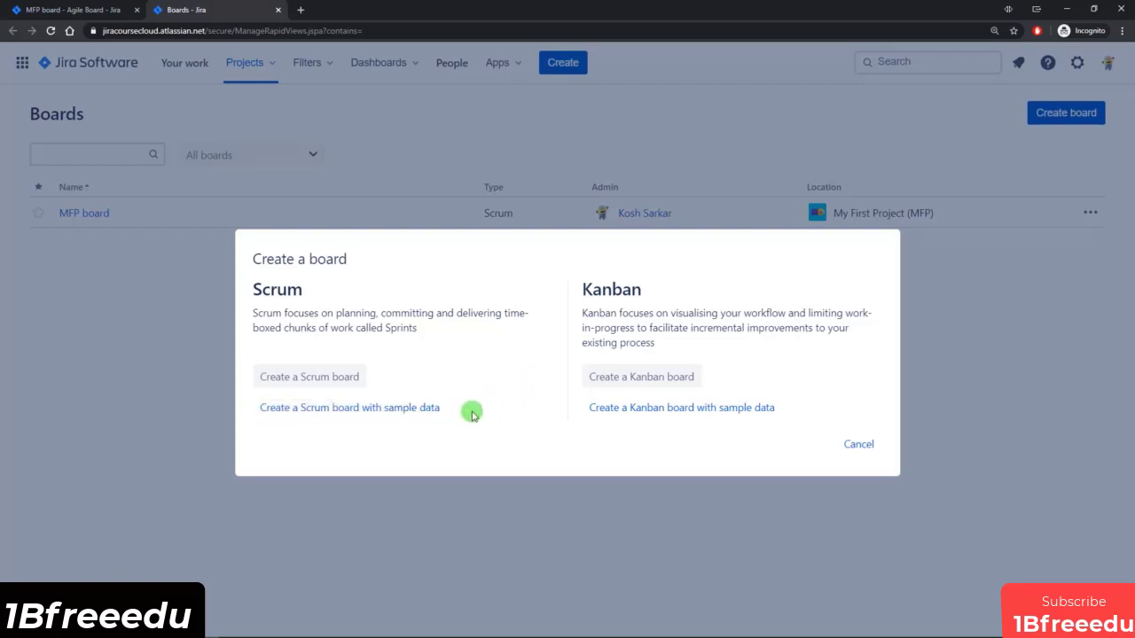
left_click_drag(473, 414, 263, 410)
left_click(397, 429)
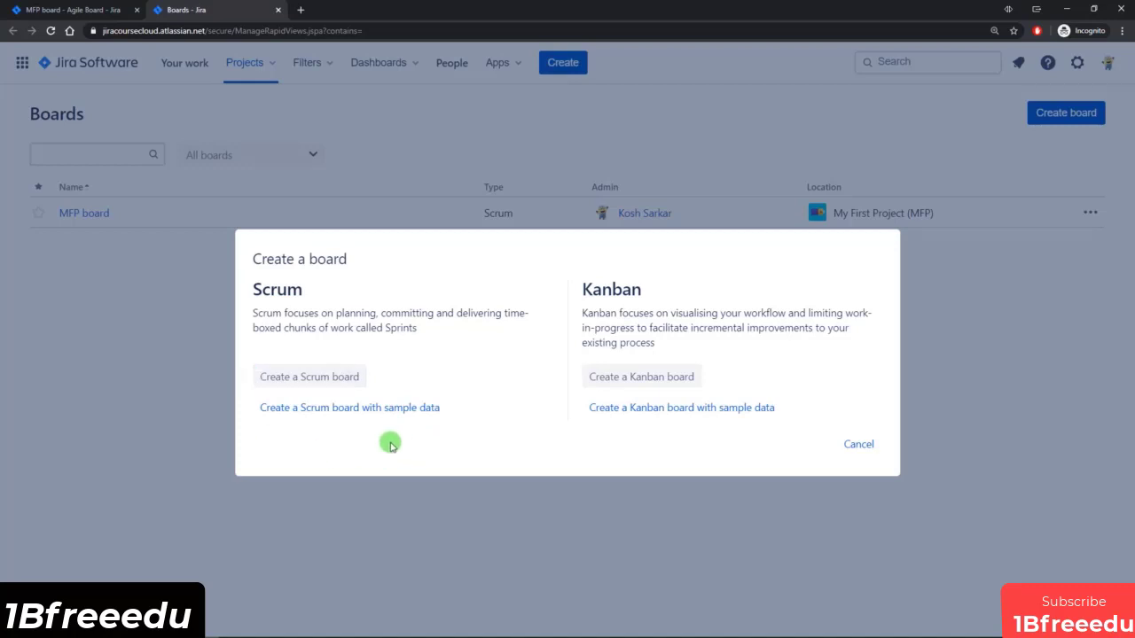
Create a Scrum board with sample data, keeping the project name Sample Scrum Project and key SSP, and look through its backlog.
left_click(340, 410)
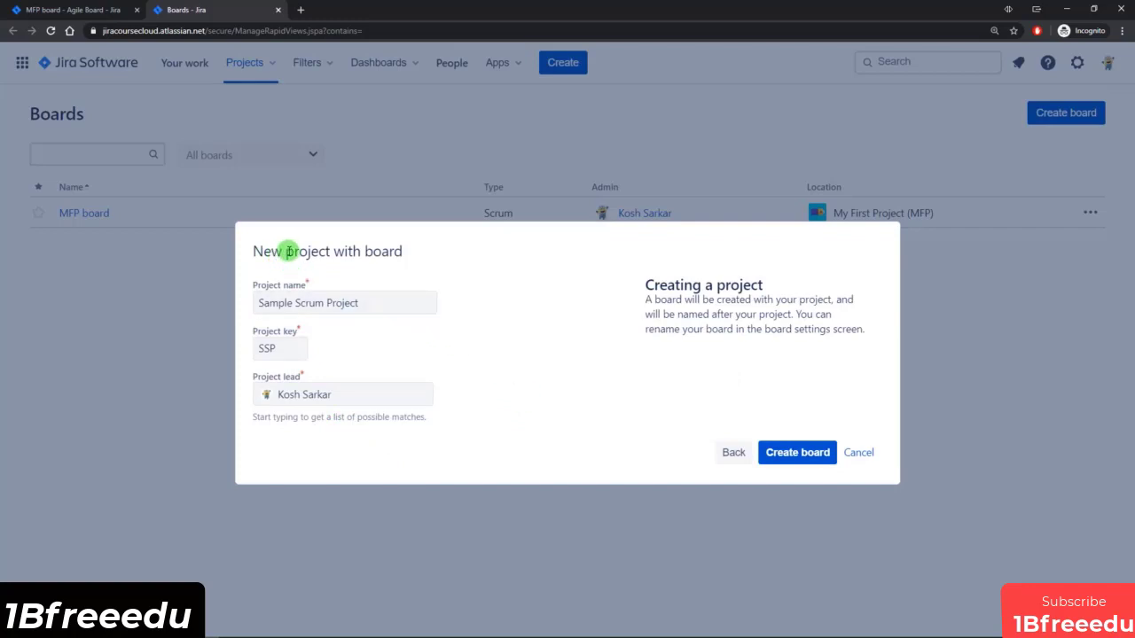
left_click_drag(253, 252, 431, 256)
left_click(431, 258)
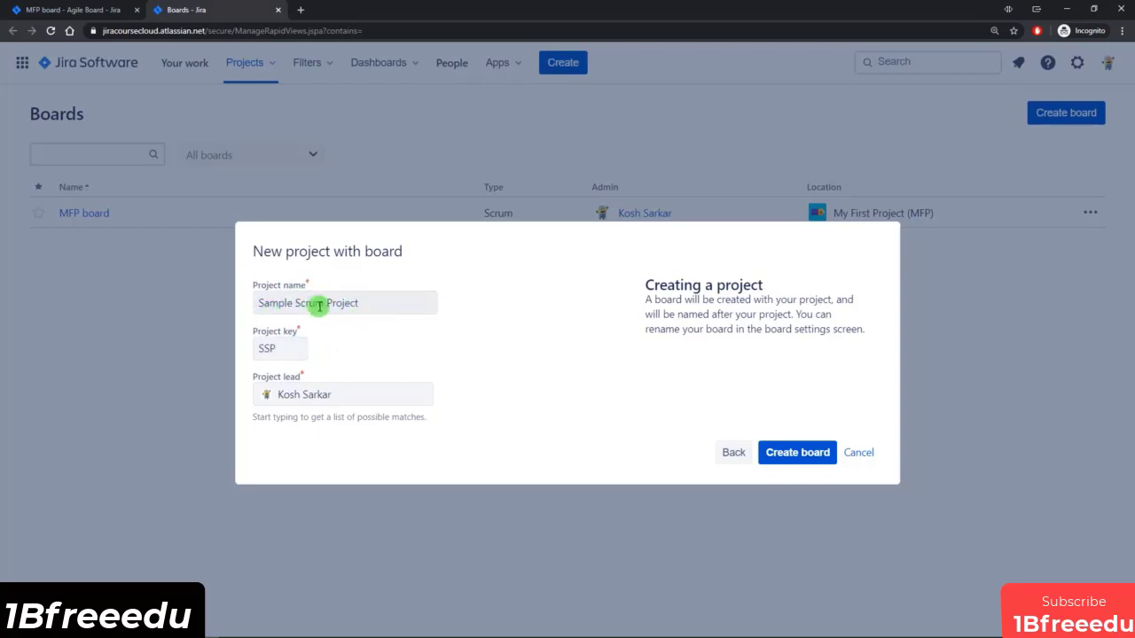
left_click_drag(281, 348, 257, 348)
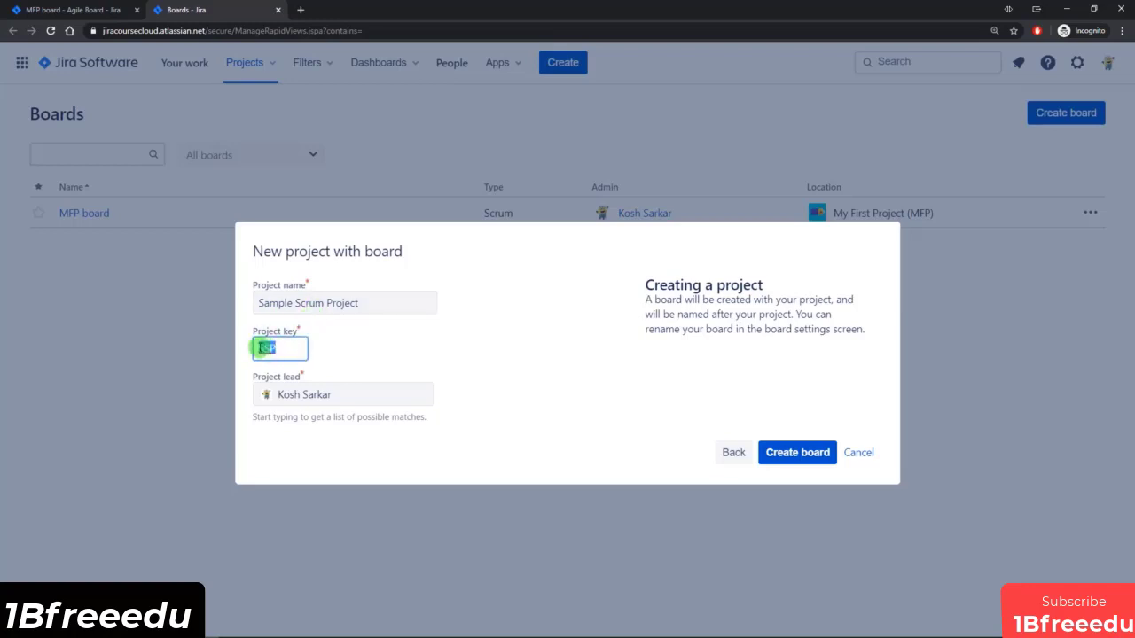
left_click(352, 355)
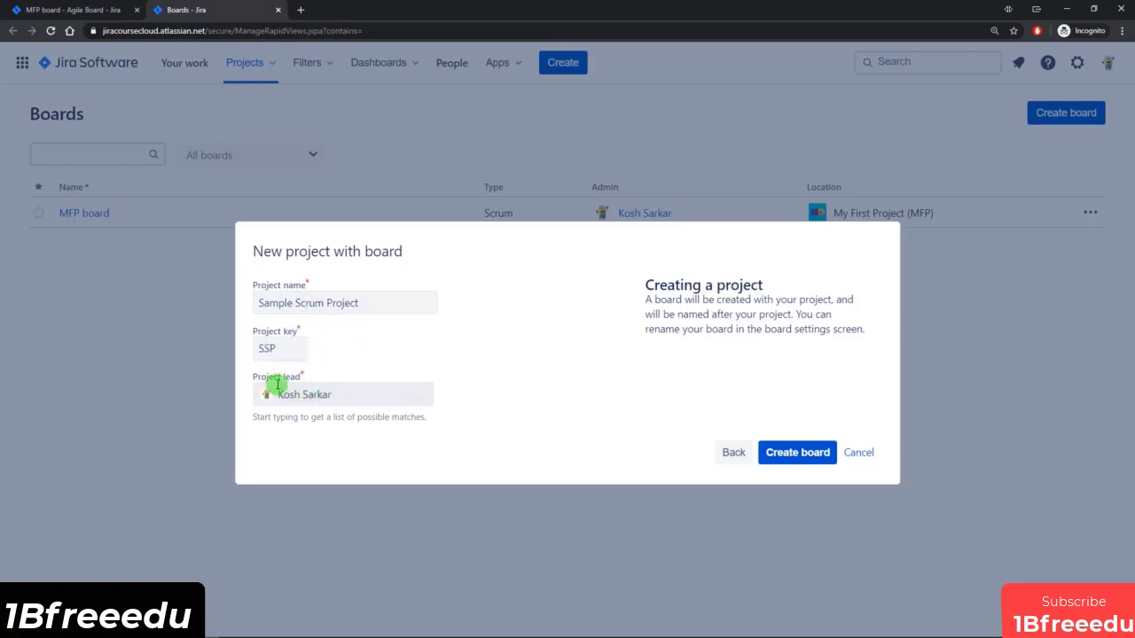
left_click(798, 453)
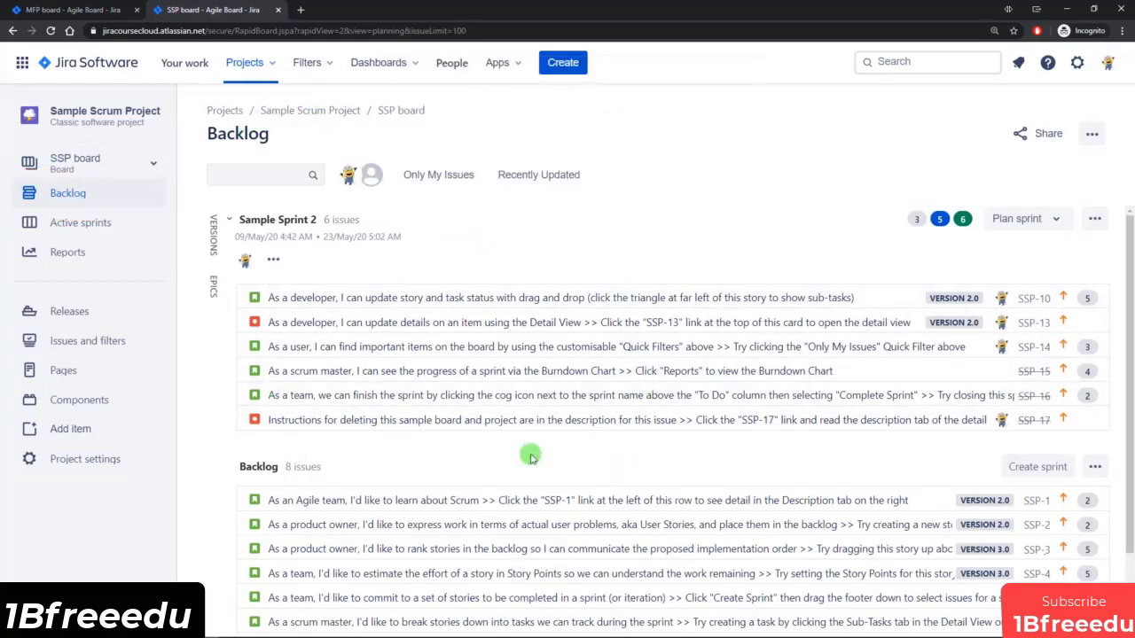
scroll(446, 335, "down", 1)
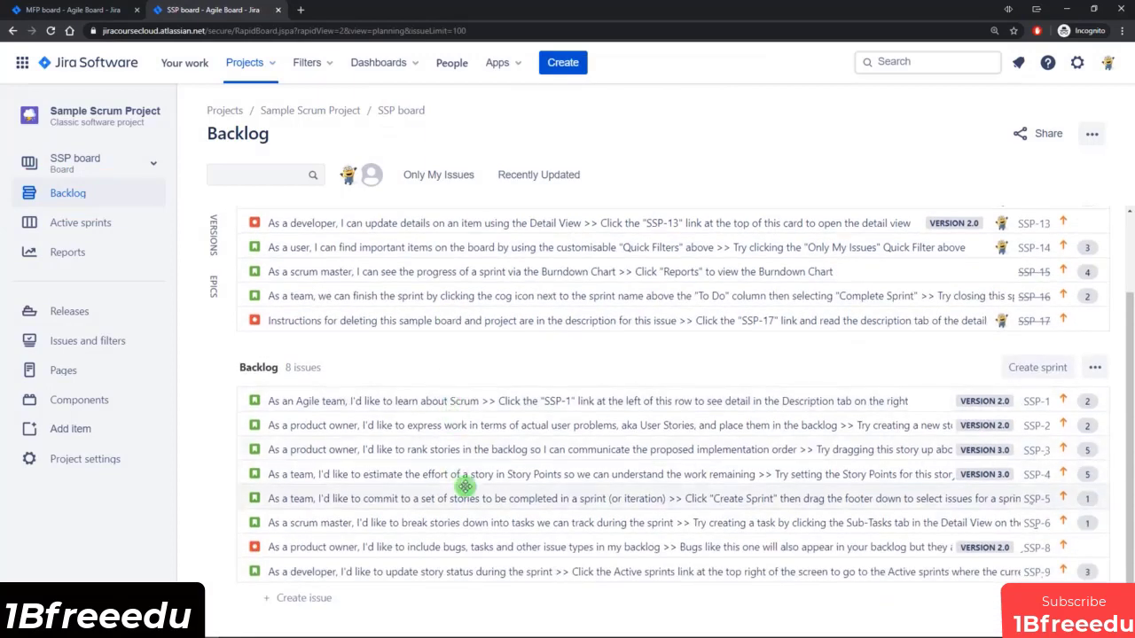
scroll(433, 395, "up", 1)
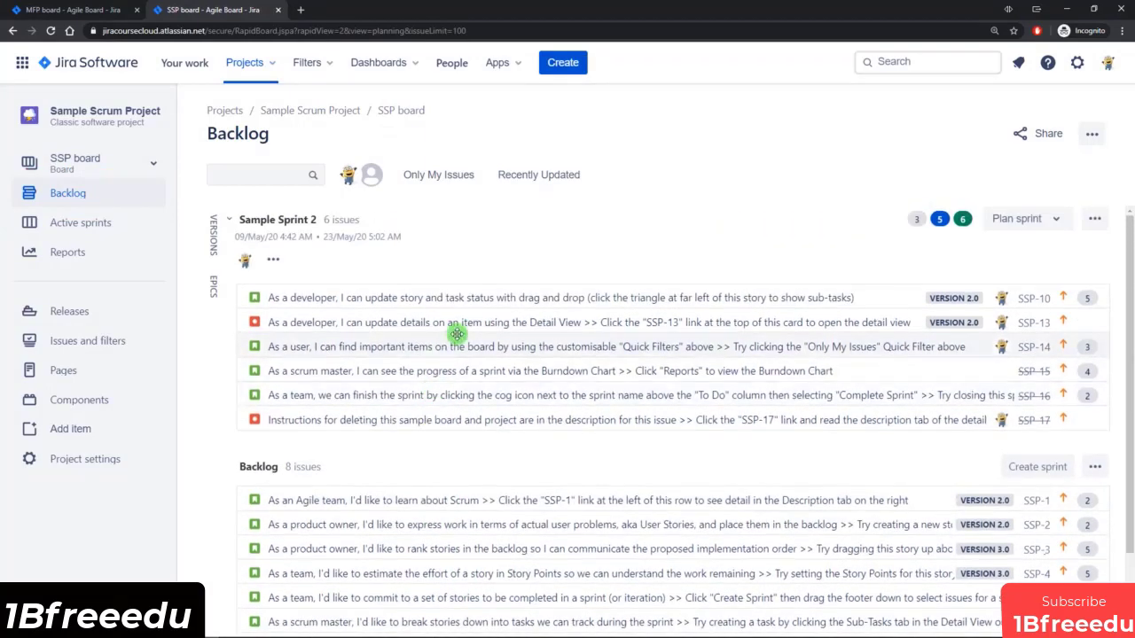
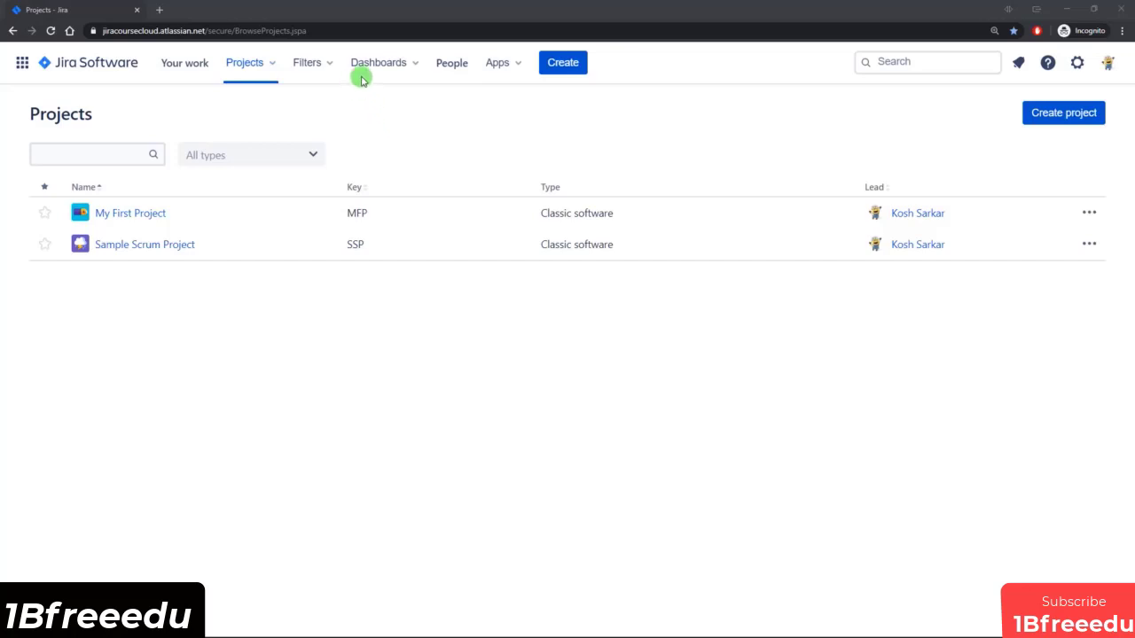
Look through the product switcher, viewing the Jira Service Desk product page and the list of available Jira Software sites.
left_click(25, 68)
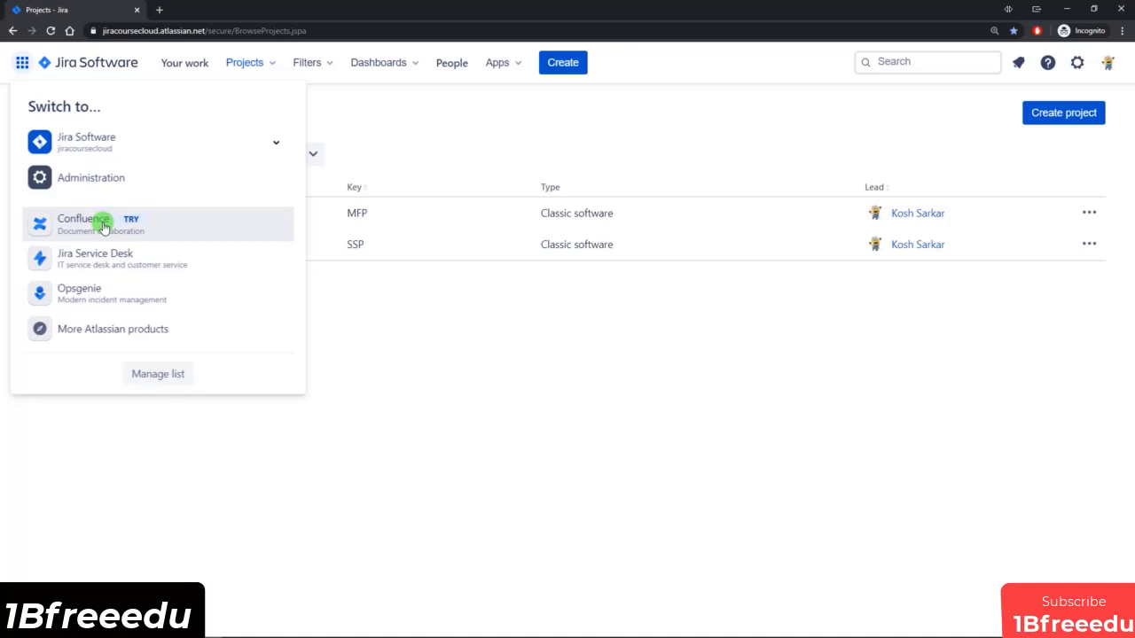
left_click(118, 263)
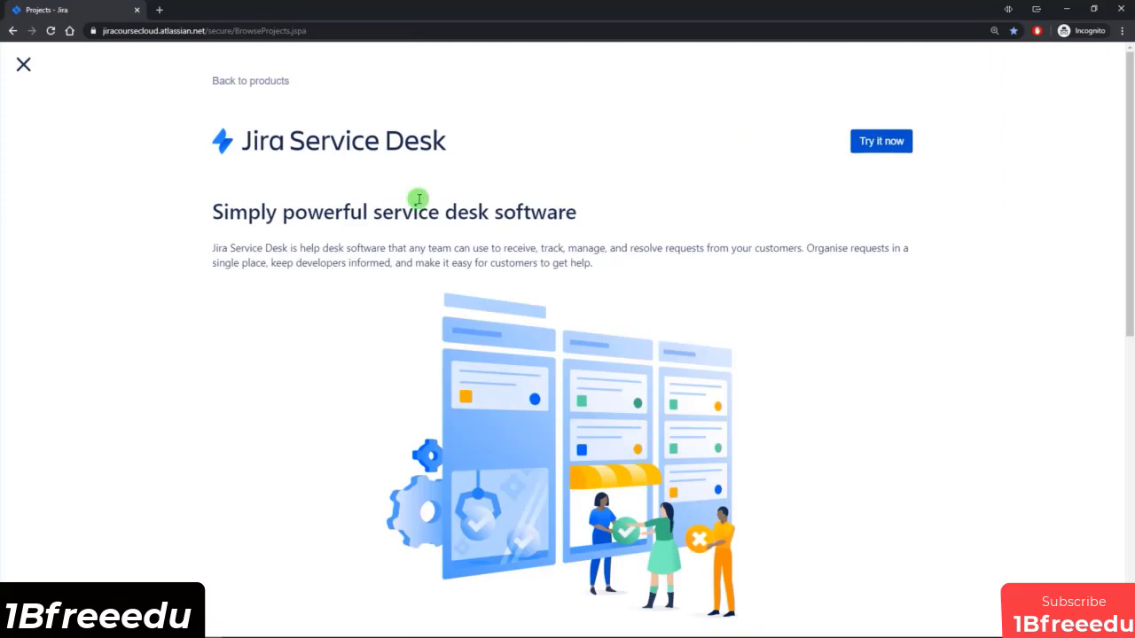
left_click(22, 65)
left_click(22, 63)
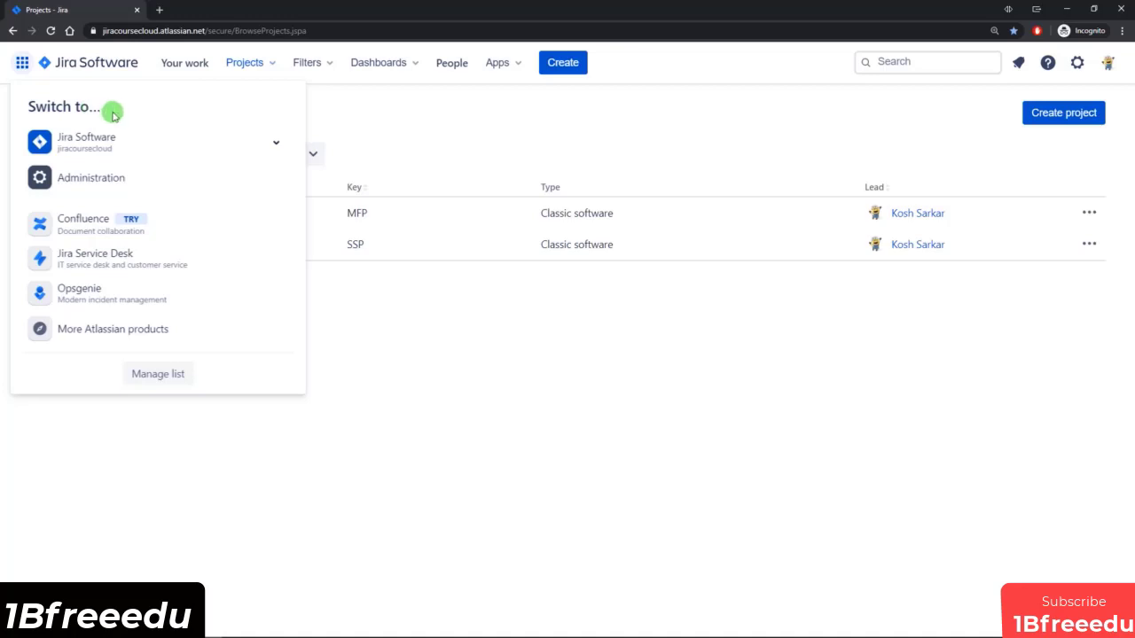
left_click(277, 144)
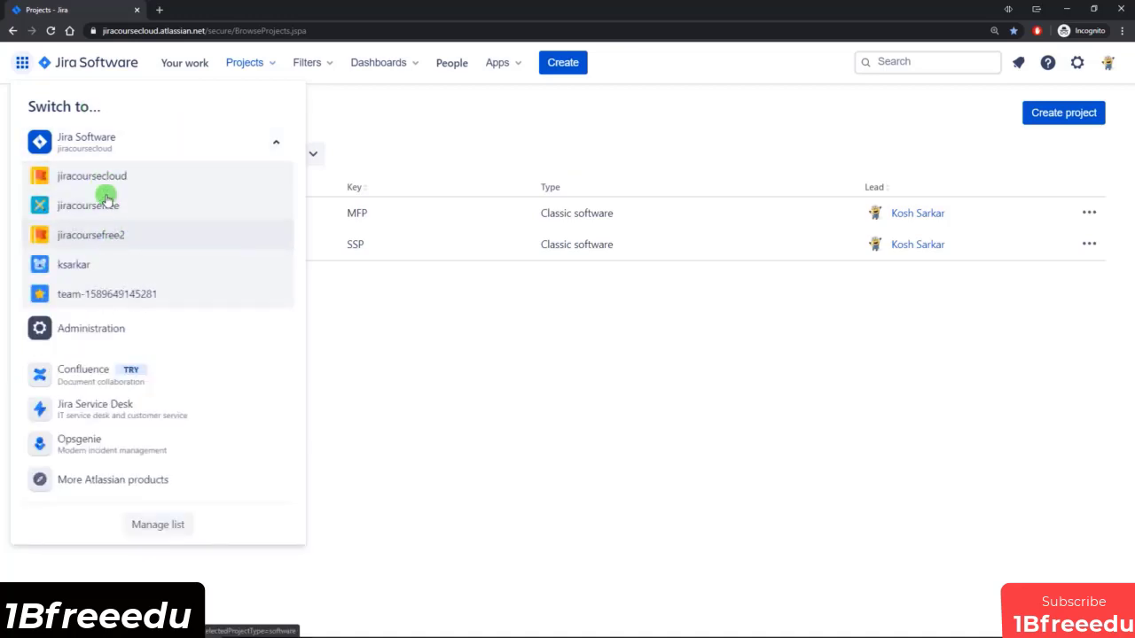
left_click(269, 142)
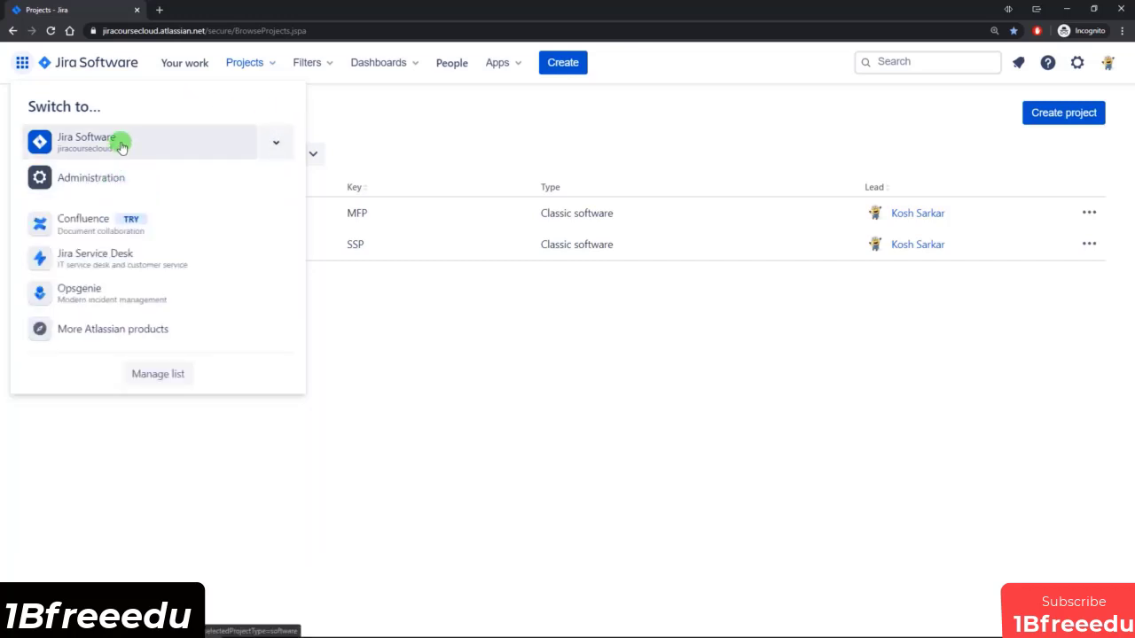
left_click(21, 62)
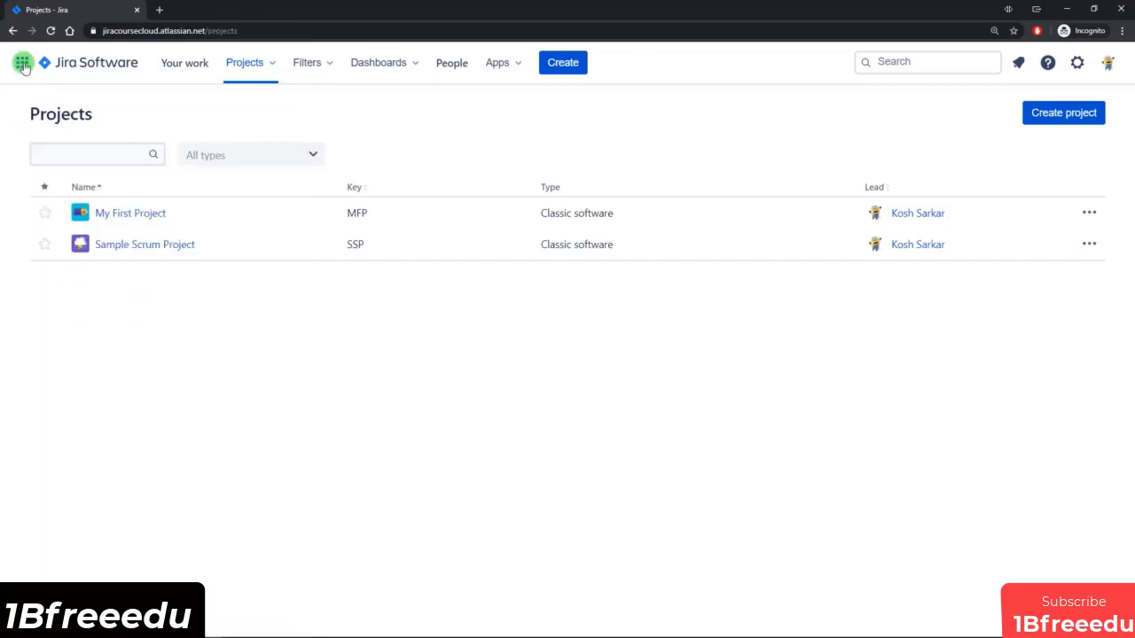
Return to the Jira homepage, then view the recent projects and open the list of all projects.
left_click(80, 67)
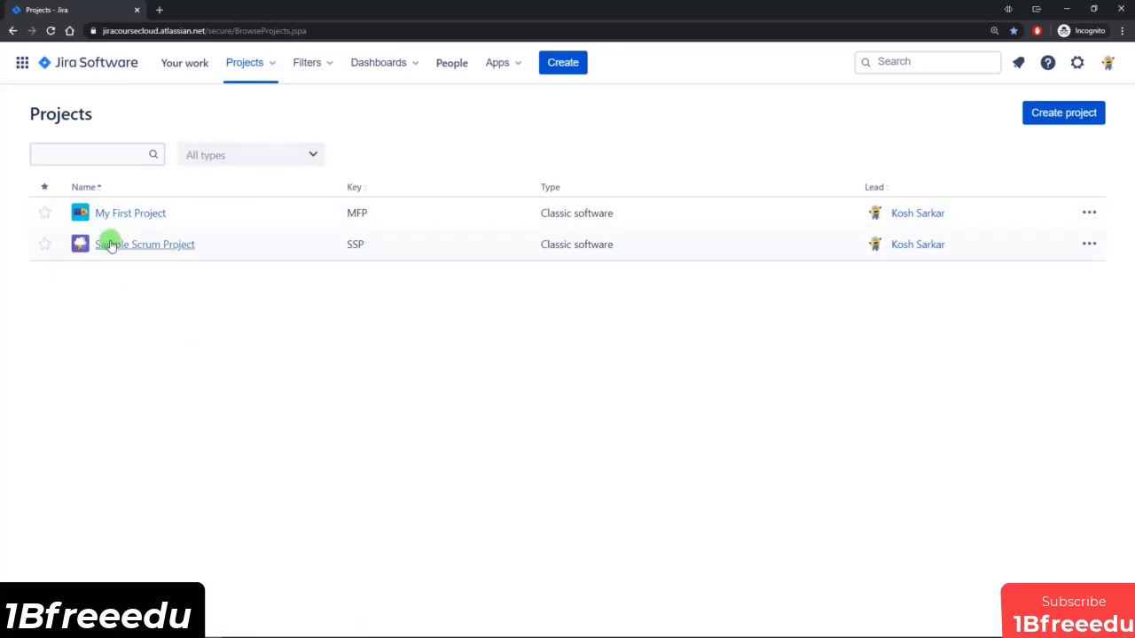
left_click(269, 66)
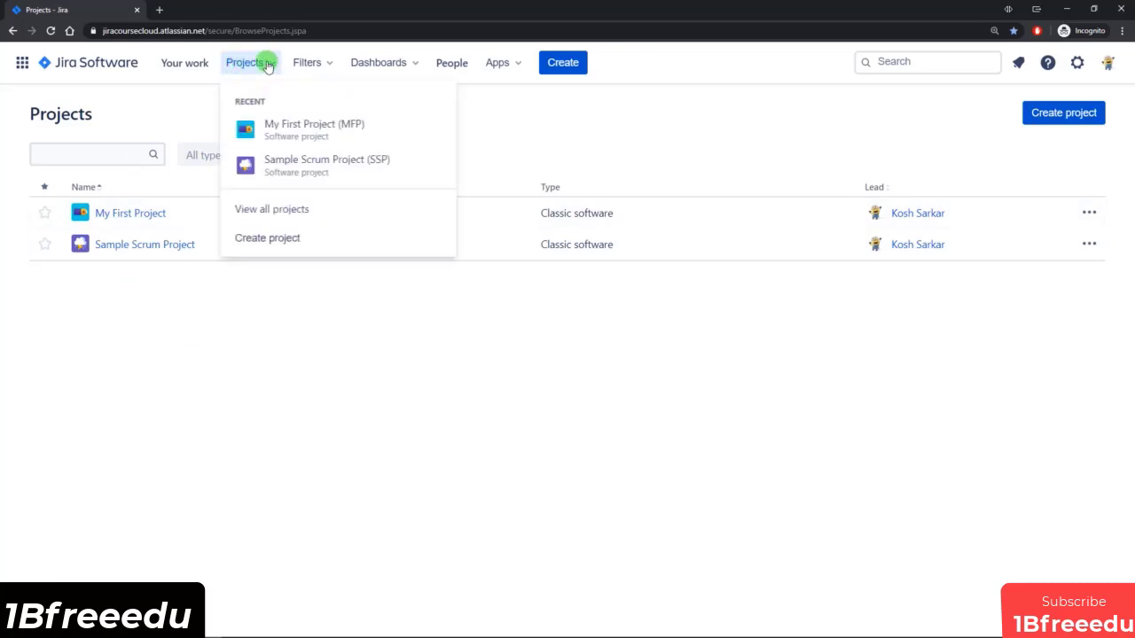
left_click(272, 210)
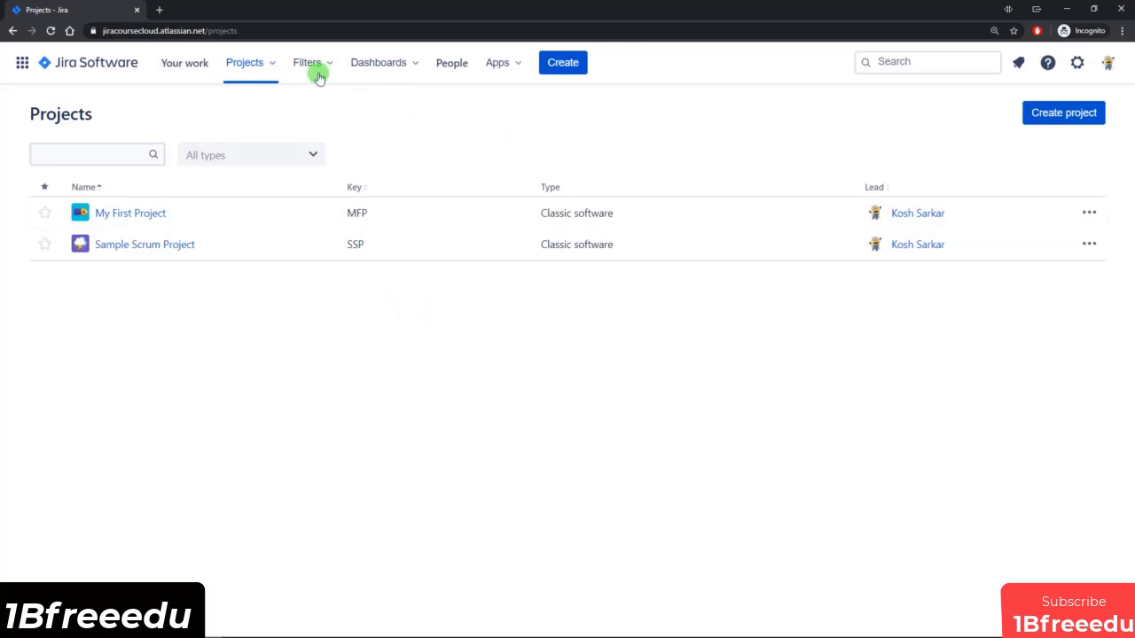
Open the Your work page and examine the boards of My First Project and the issues recently worked on.
left_click(183, 65)
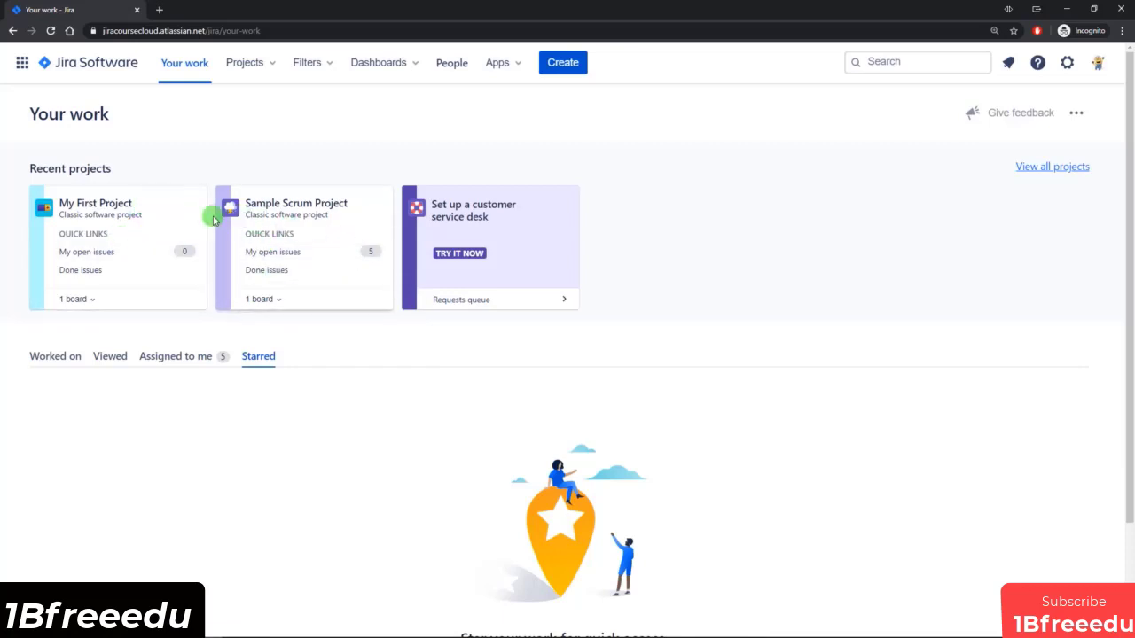
left_click(83, 299)
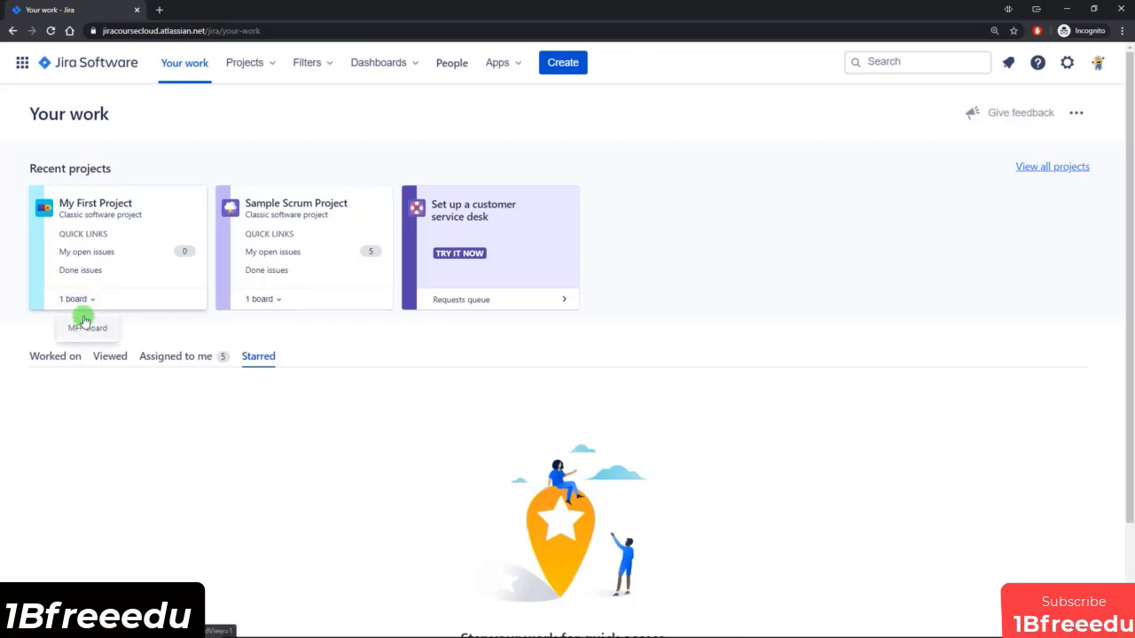
left_click(187, 330)
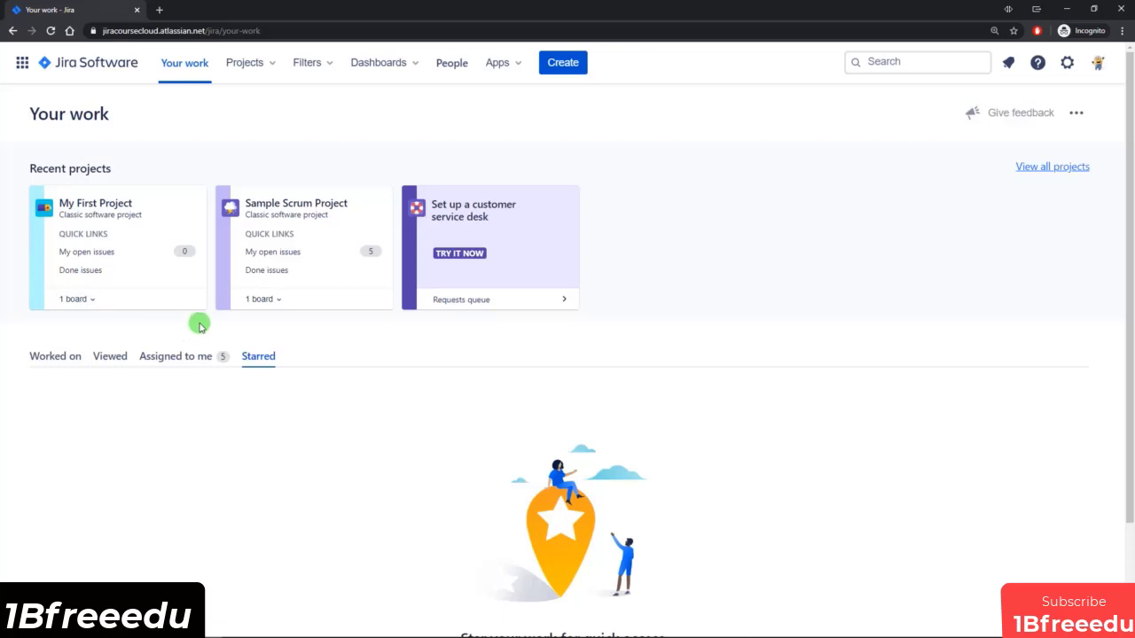
left_click(53, 358)
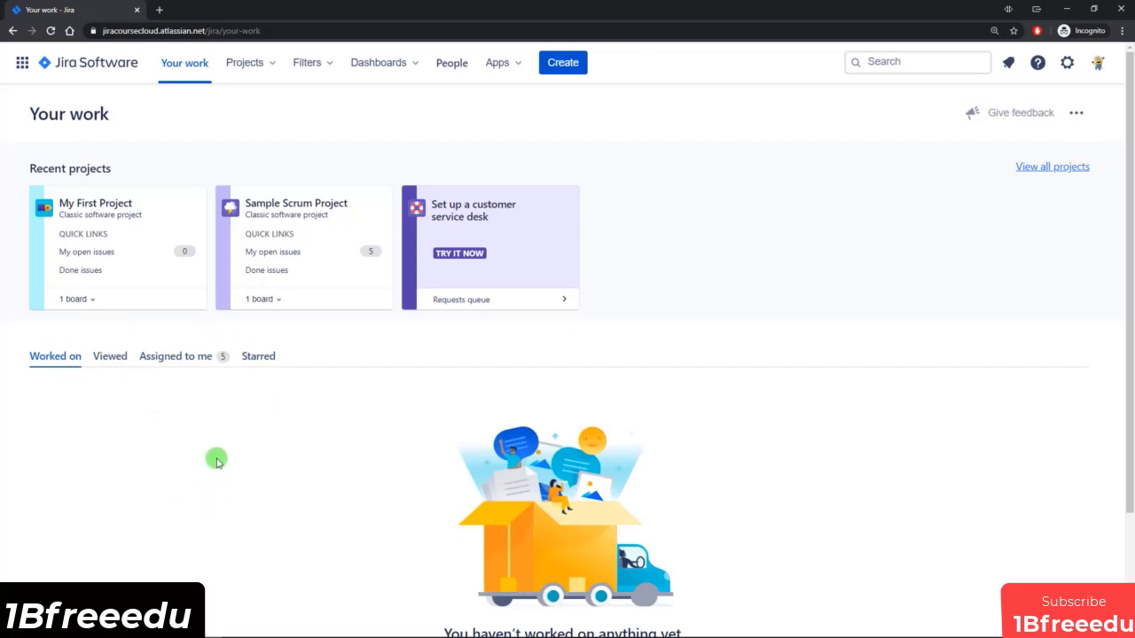
scroll(271, 441, "down", 2)
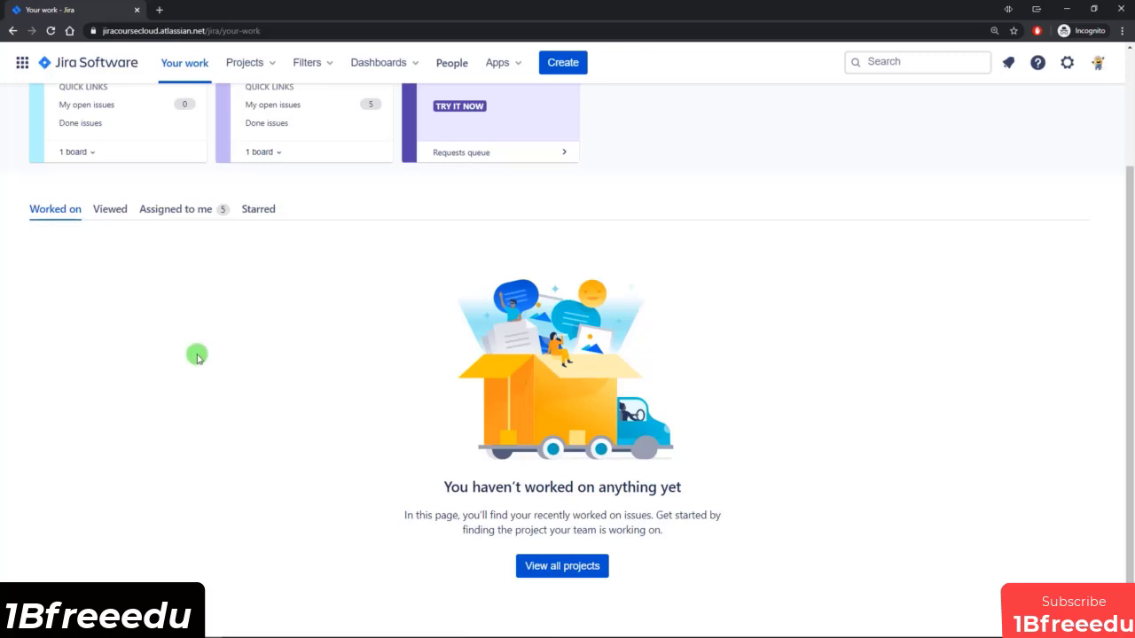
scroll(197, 355, "up", 2)
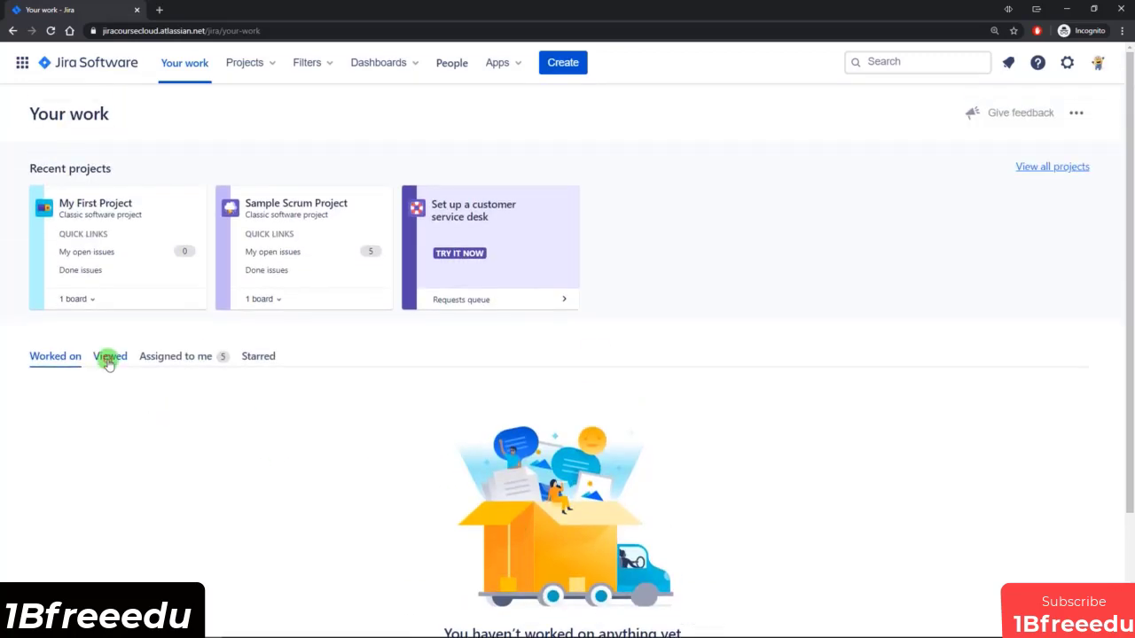
Examine the viewed, assigned-to-me and starred items on the Your work page.
left_click(108, 359)
scroll(213, 385, "down", 1)
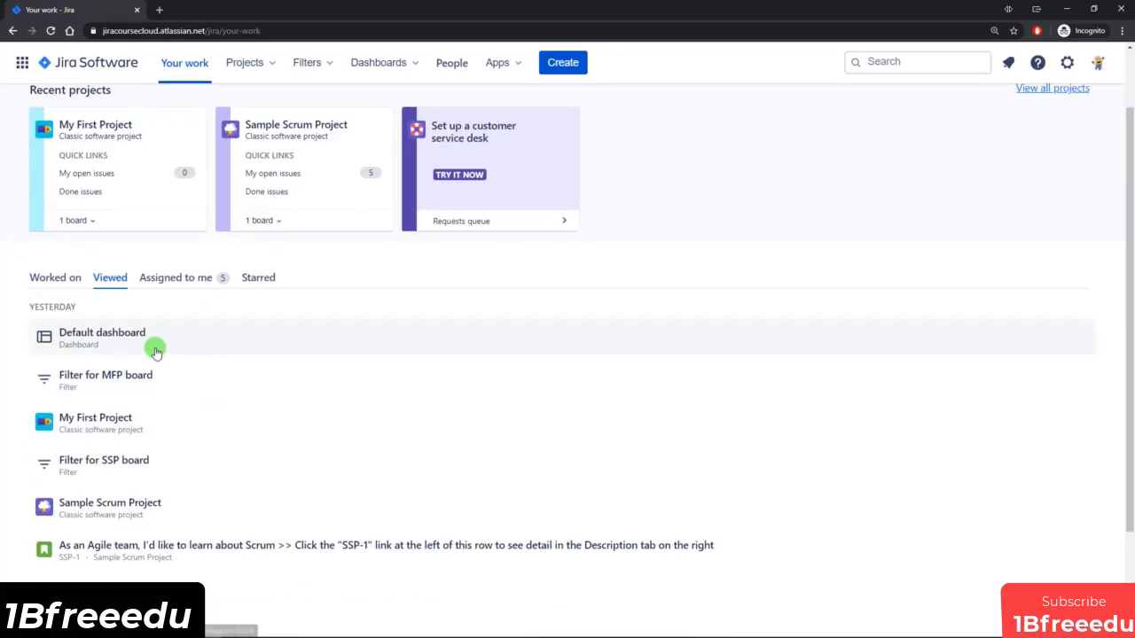
scroll(182, 347, "down", 2)
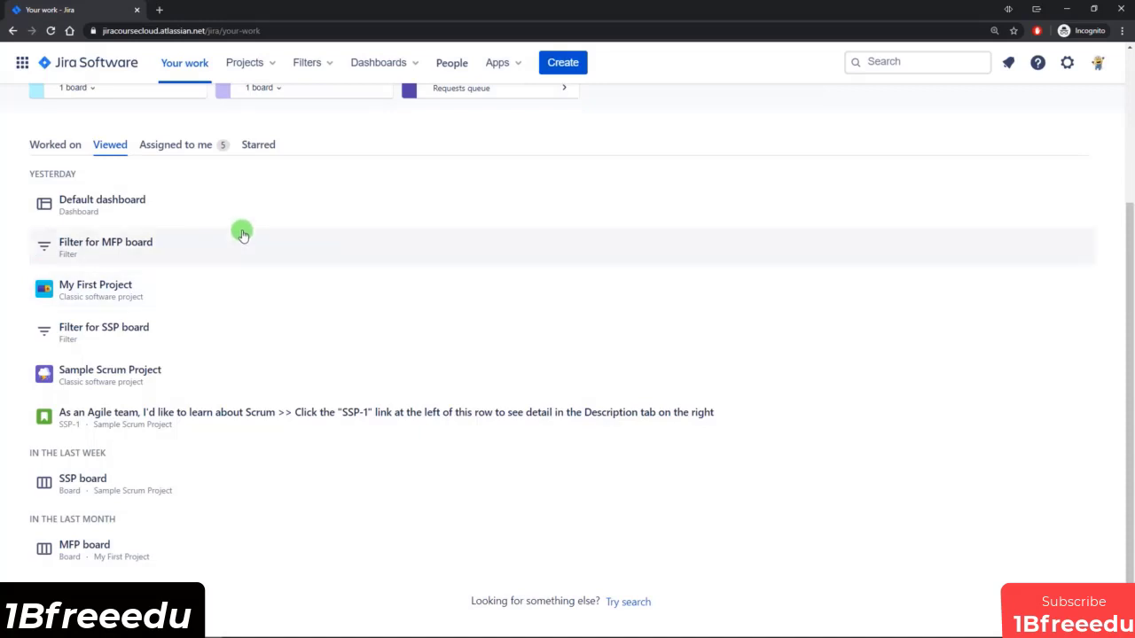
left_click(198, 145)
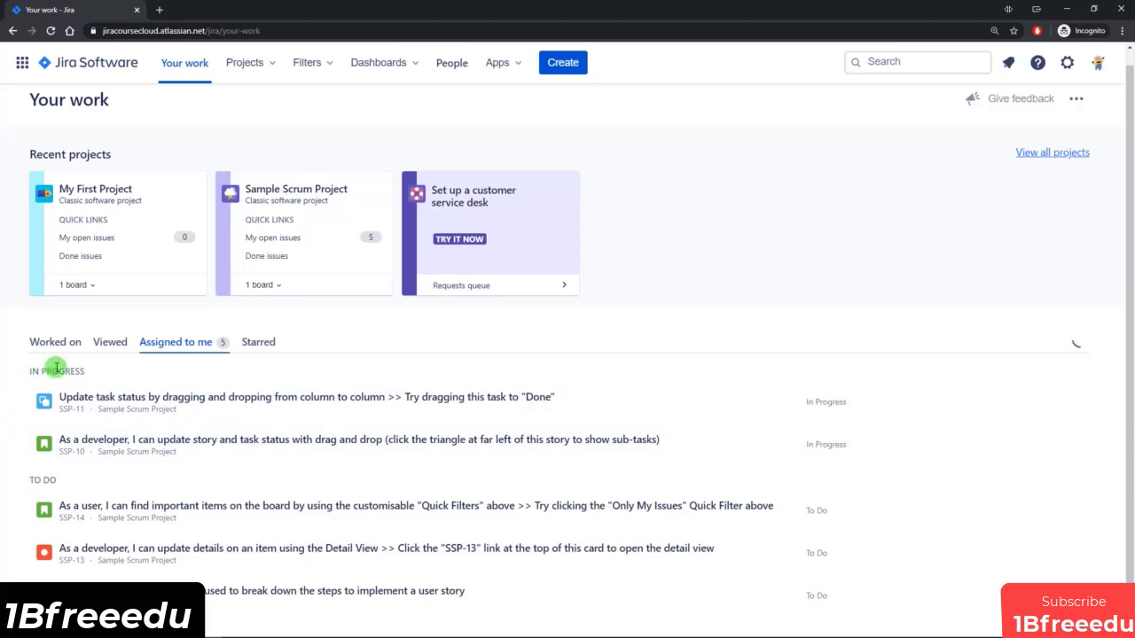
left_click(265, 345)
scroll(266, 346, "down", 1)
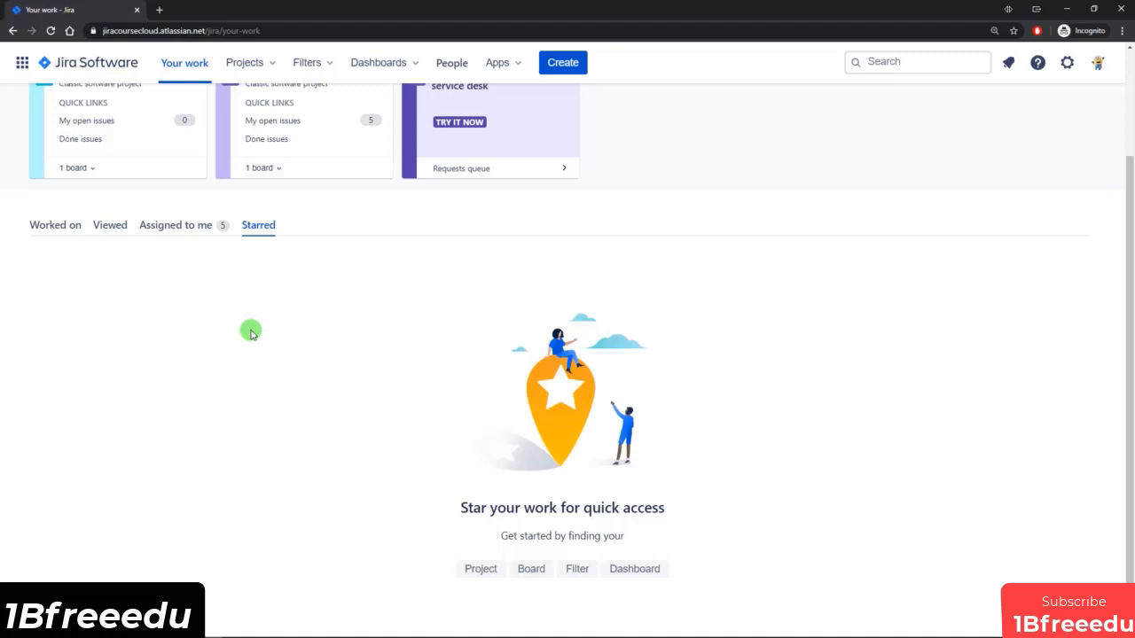
scroll(264, 341, "up", 2)
Star Sample Scrum Project in the list of all projects and return to the Your work page.
left_click(257, 76)
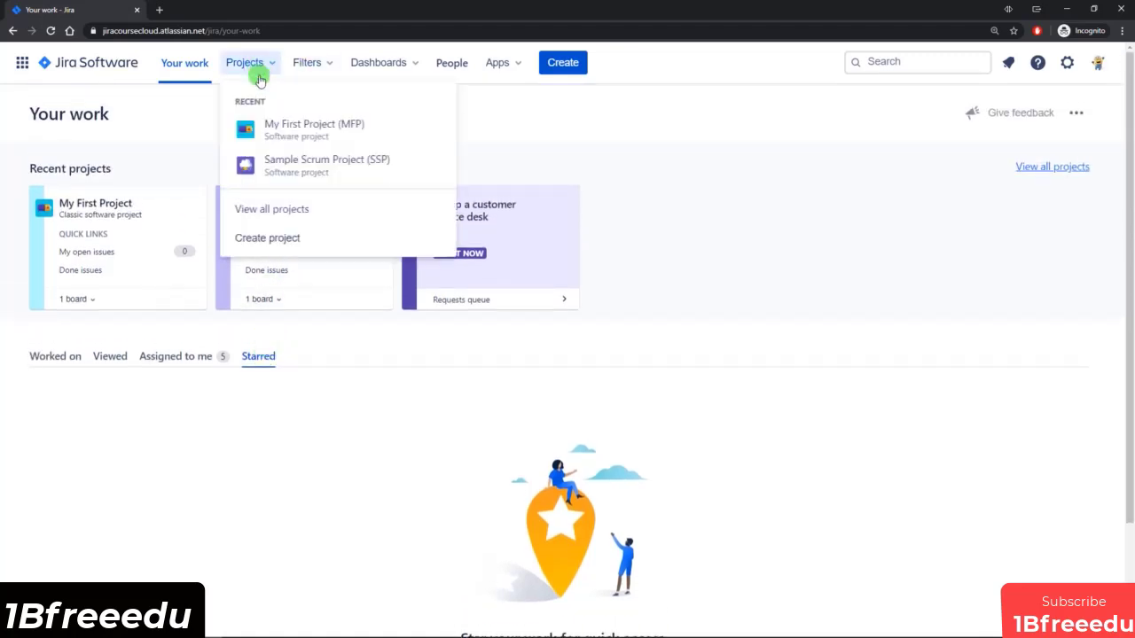
left_click(270, 210)
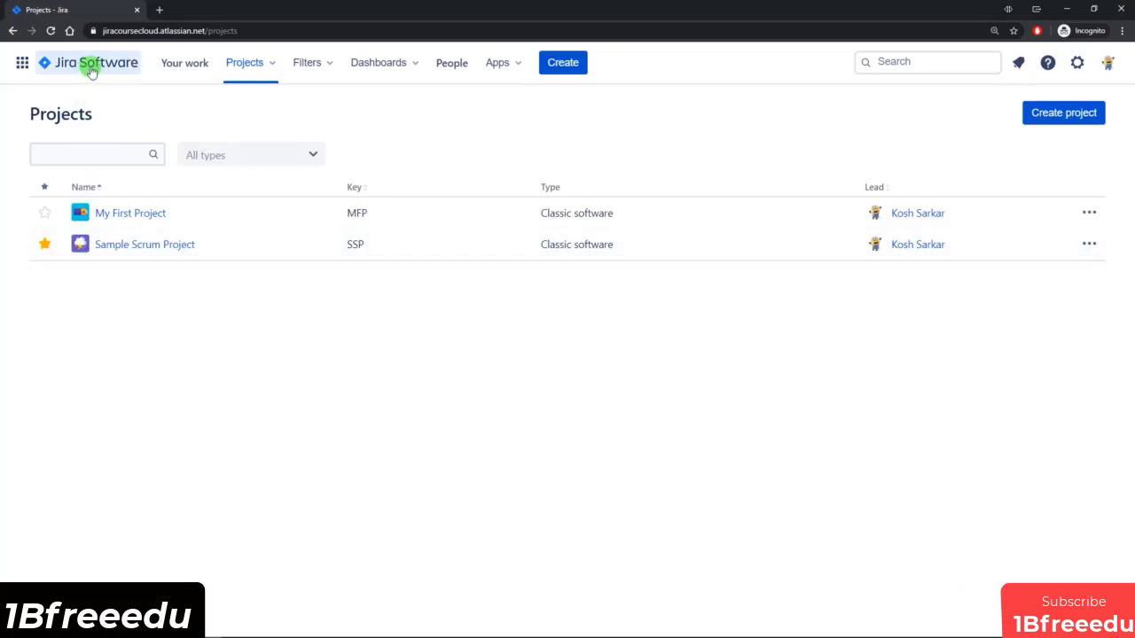
left_click(185, 64)
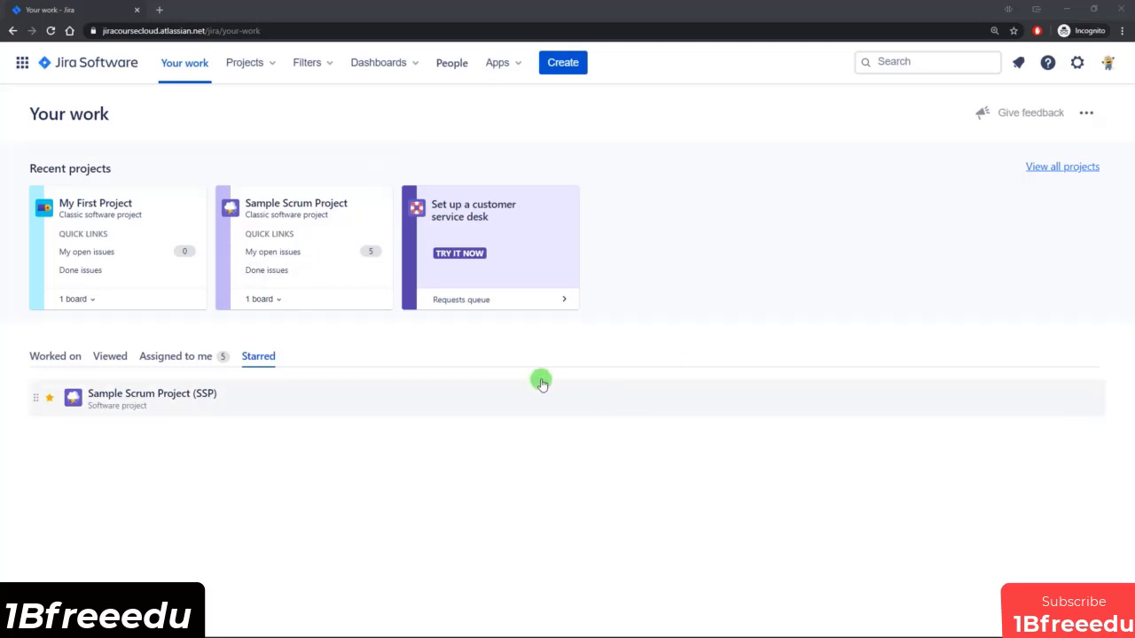
Make Your work the default homepage, test it from the list of all projects and check the option for switching back.
left_click(55, 356)
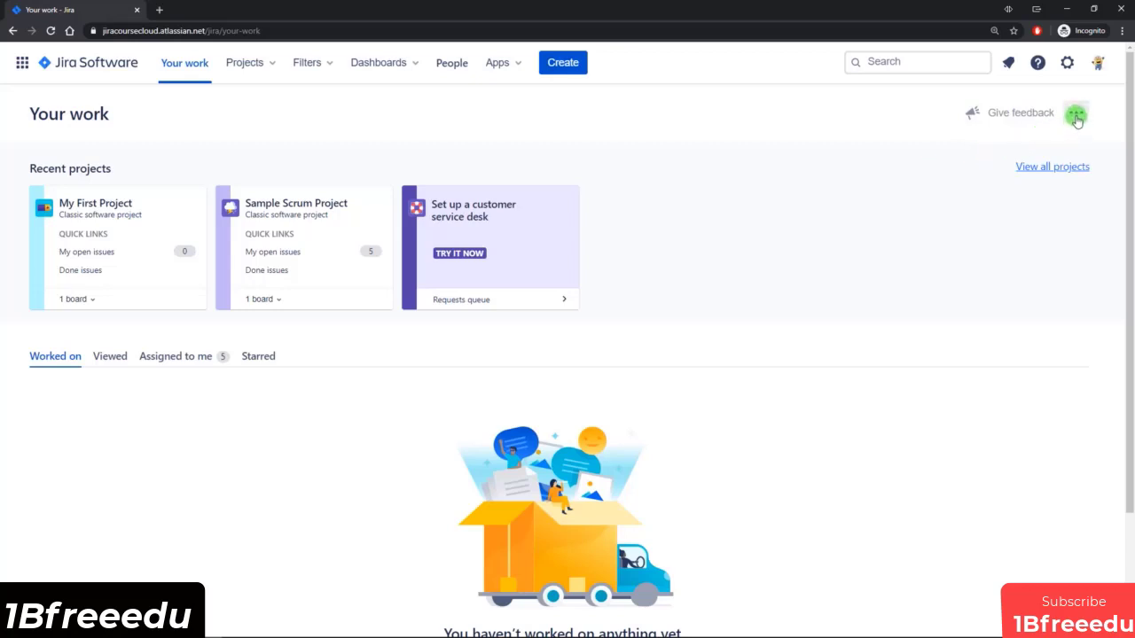
left_click(950, 149)
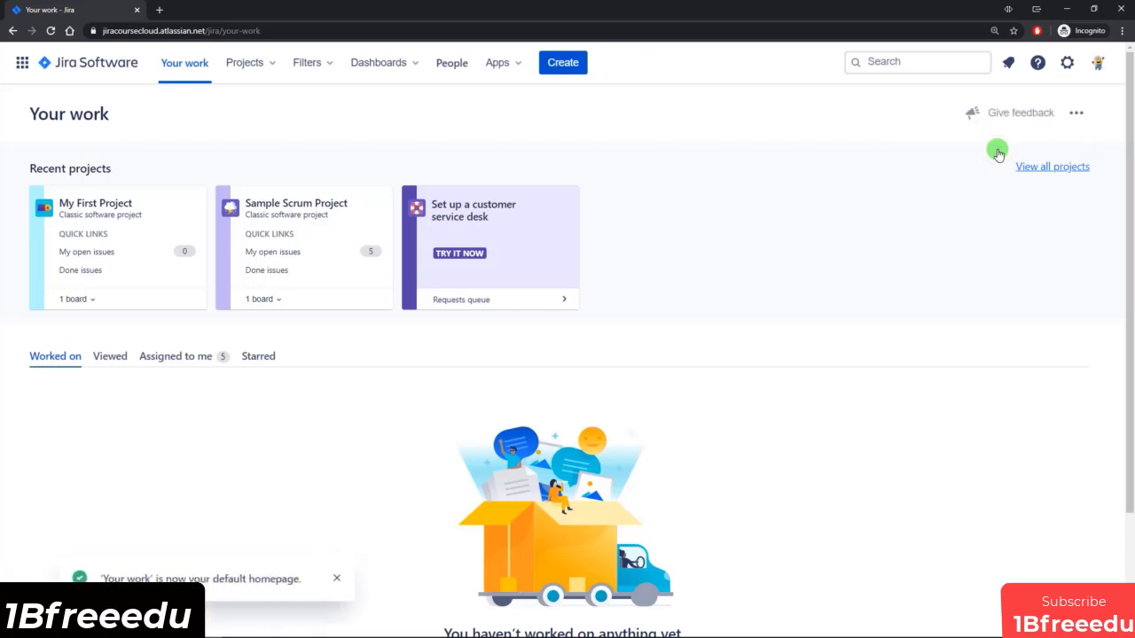
left_click(259, 62)
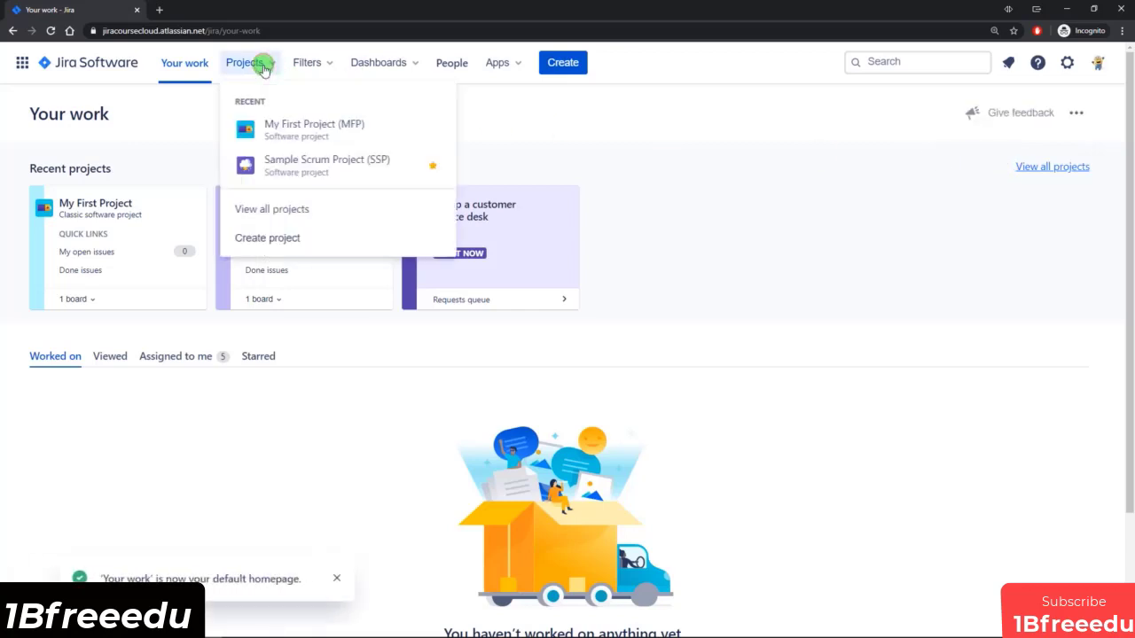
left_click(282, 209)
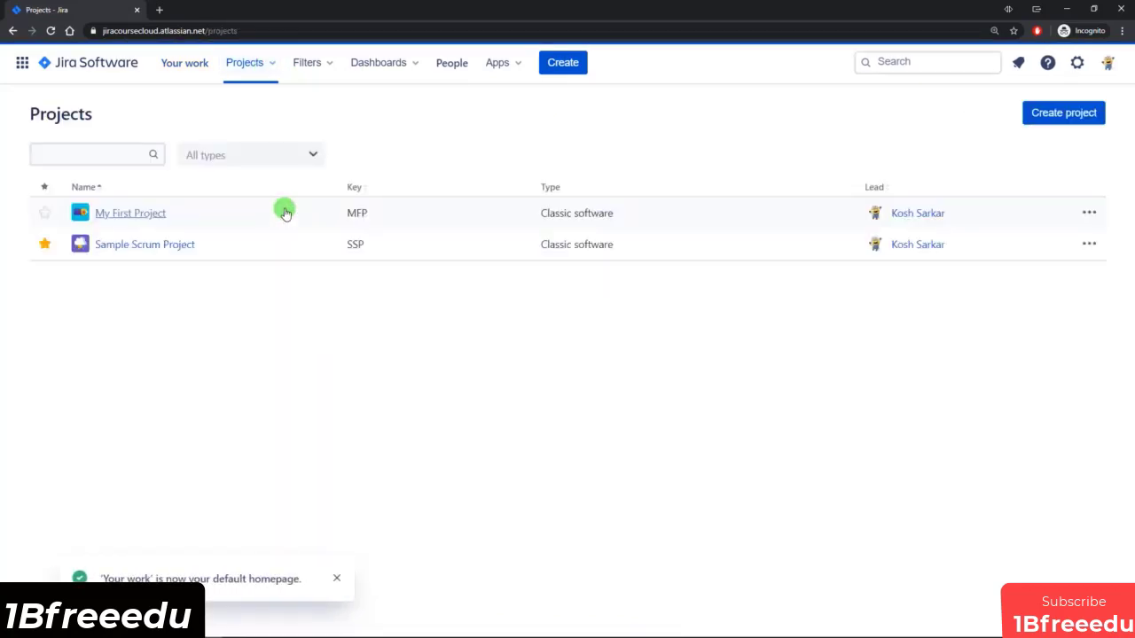
left_click(85, 63)
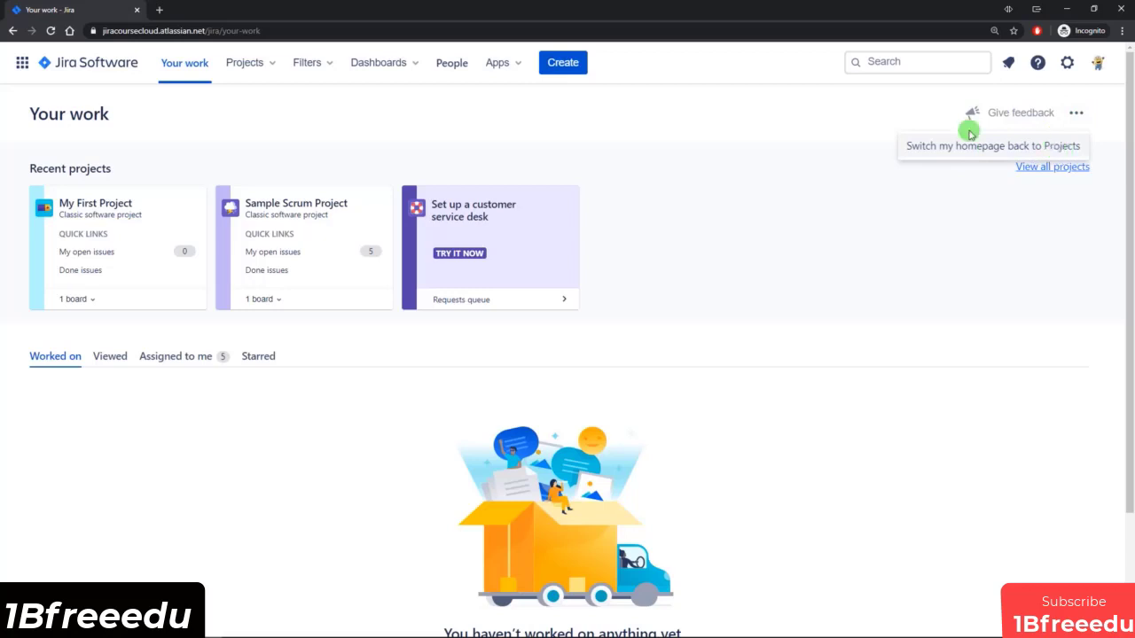
left_click(736, 149)
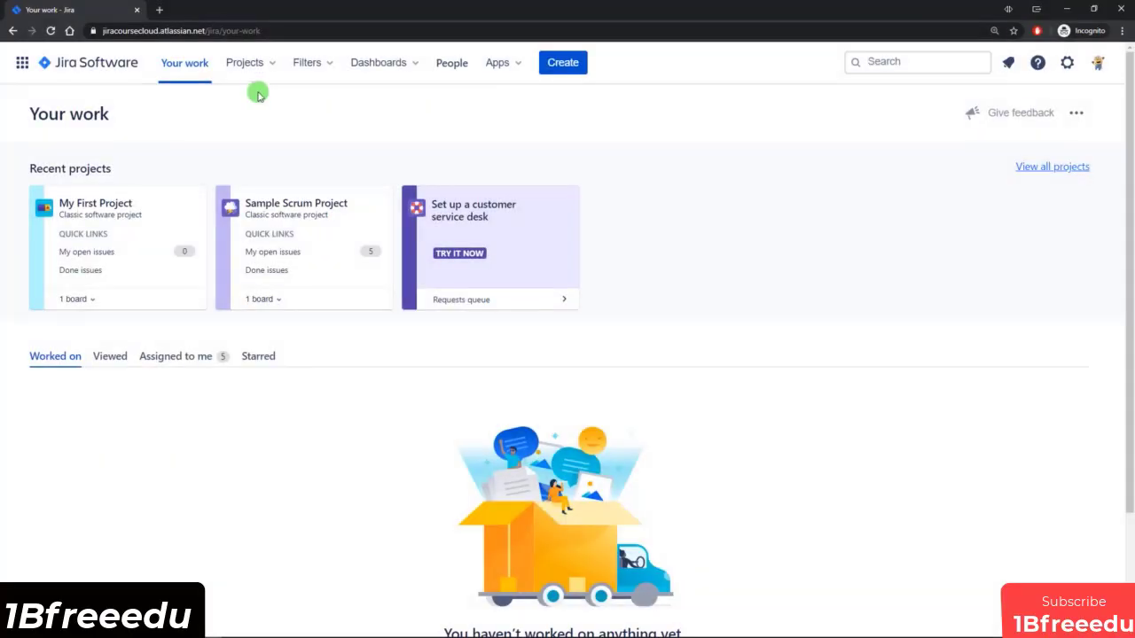
Check the starred and recent projects, then star Filter for SSP board in the list of all filters and return to the homepage.
left_click(262, 65)
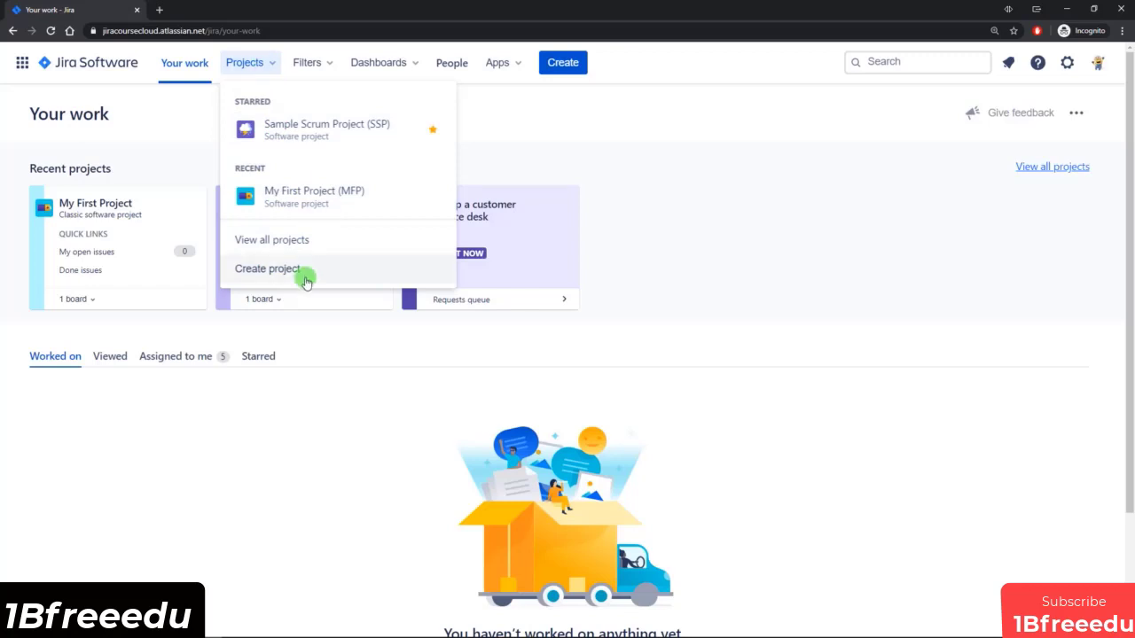
left_click(306, 63)
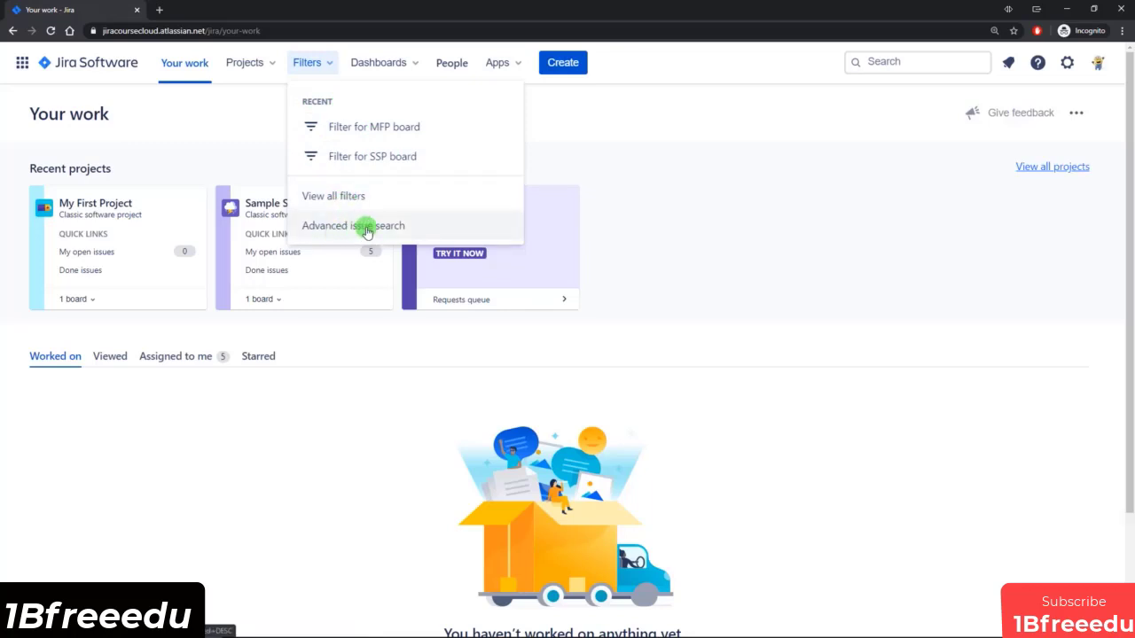
left_click(337, 199)
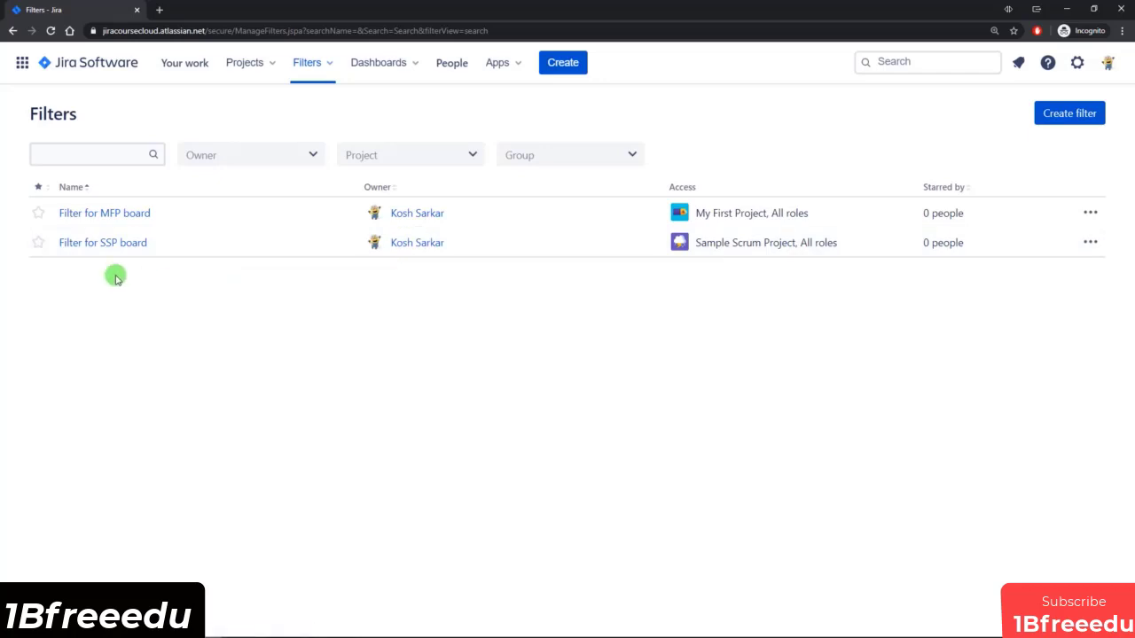
left_click(39, 245)
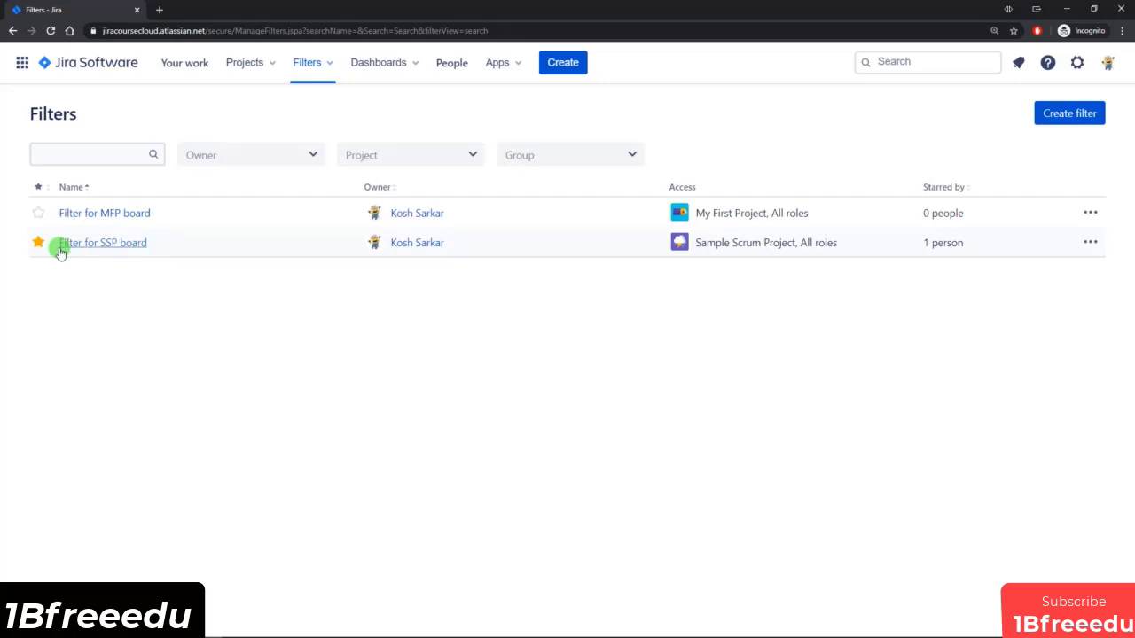
left_click(92, 63)
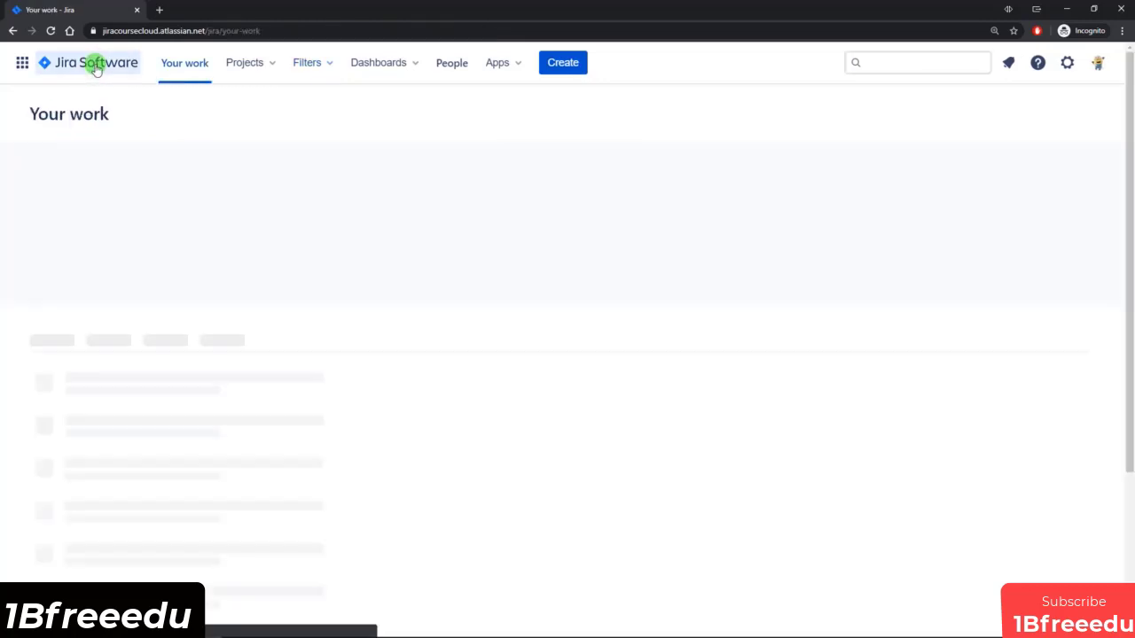
Look at the starred and recent filters, followed by the recent dashboards and dashboard options.
left_click(325, 65)
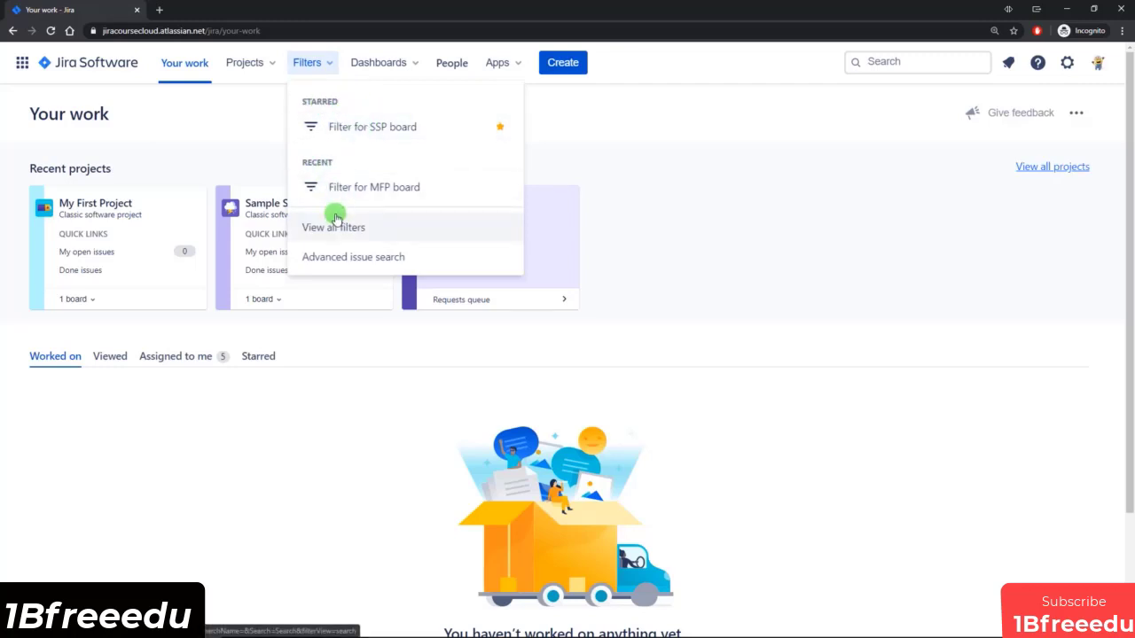
left_click(392, 64)
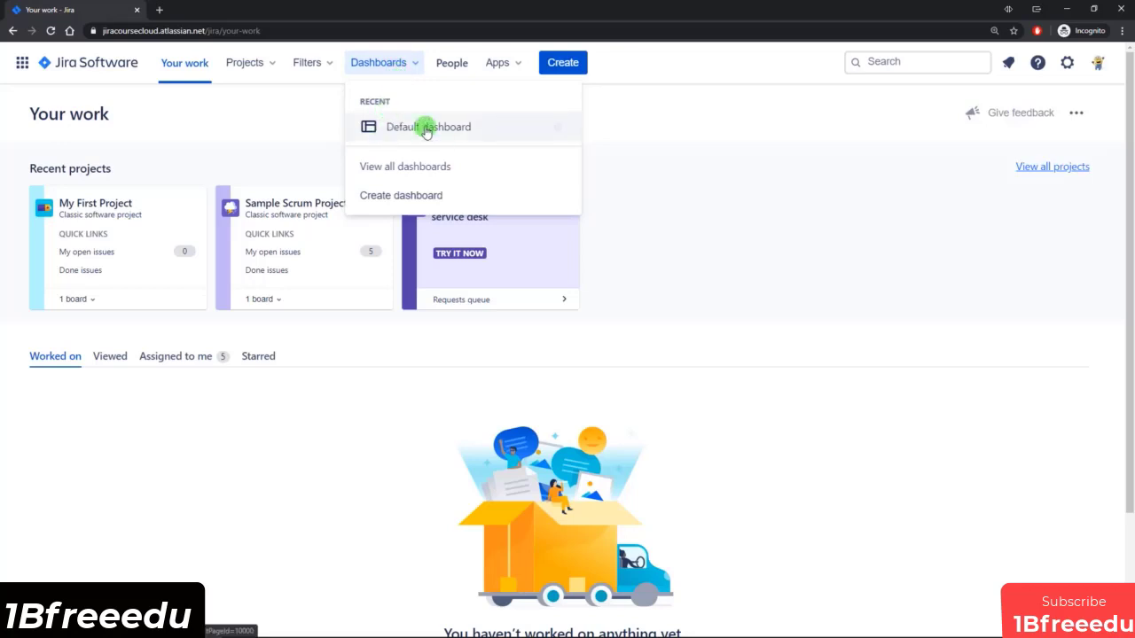
Show the list of all dashboards and open the Default dashboard from it.
left_click(401, 168)
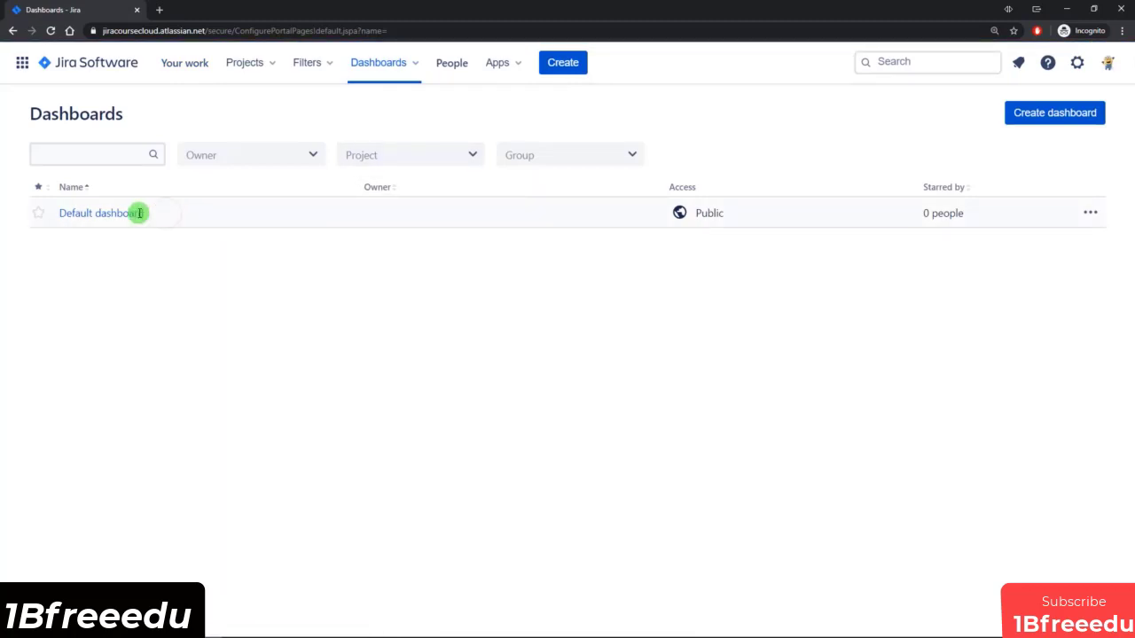
left_click_drag(139, 213, 59, 211)
left_click(115, 249)
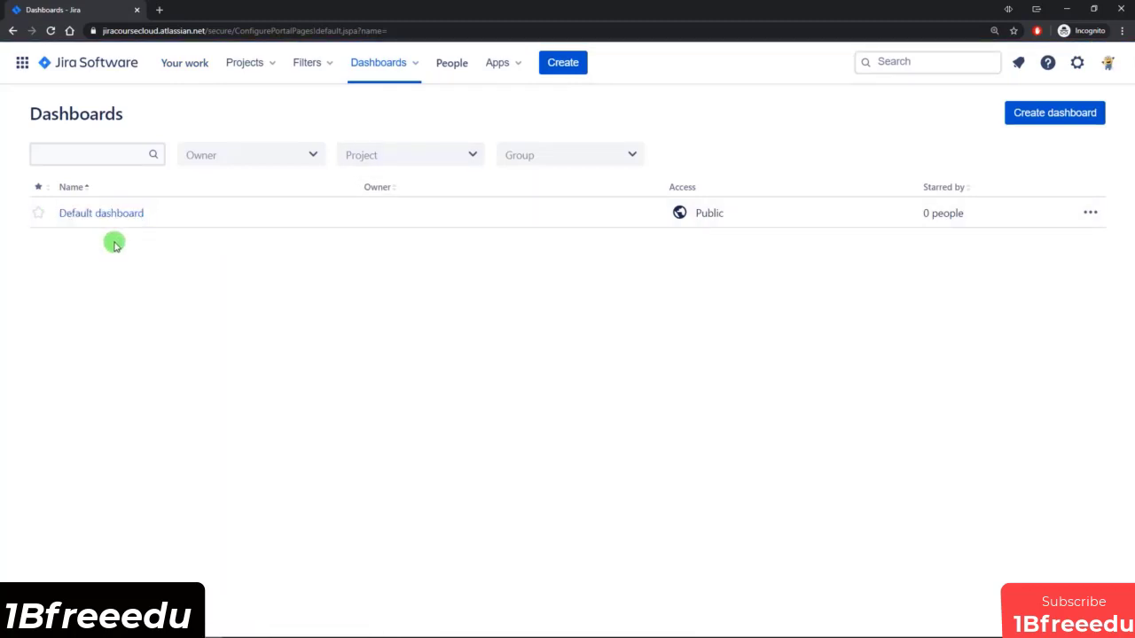
left_click(114, 216)
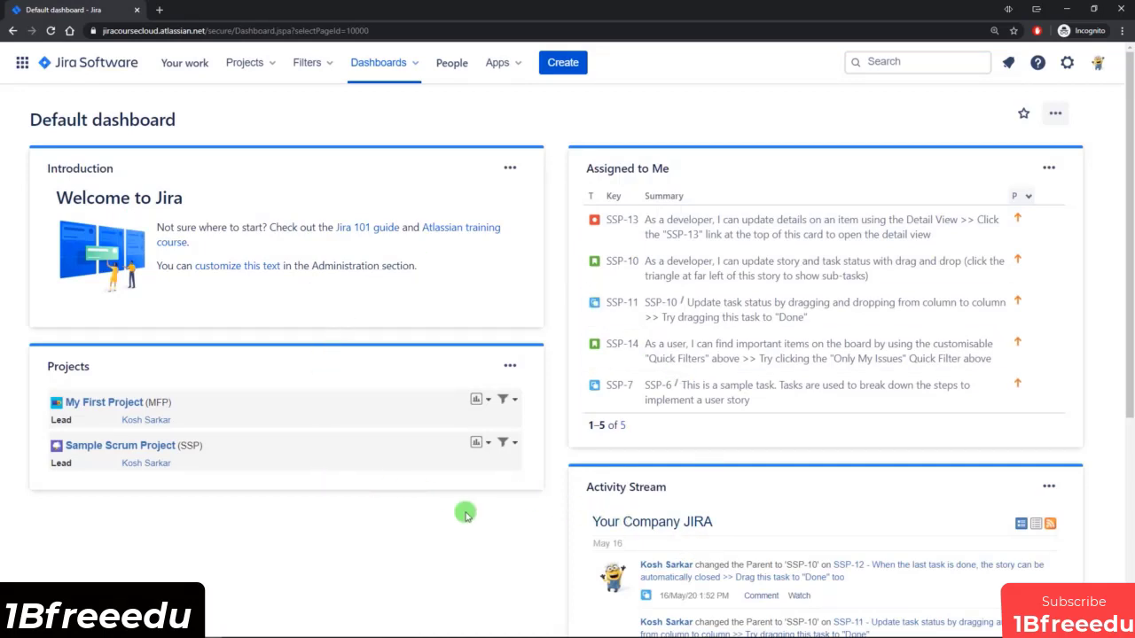
Examine the Default dashboard's Introduction, Projects, Assigned to Me and Activity Stream gadgets.
scroll(446, 472, "down", 1)
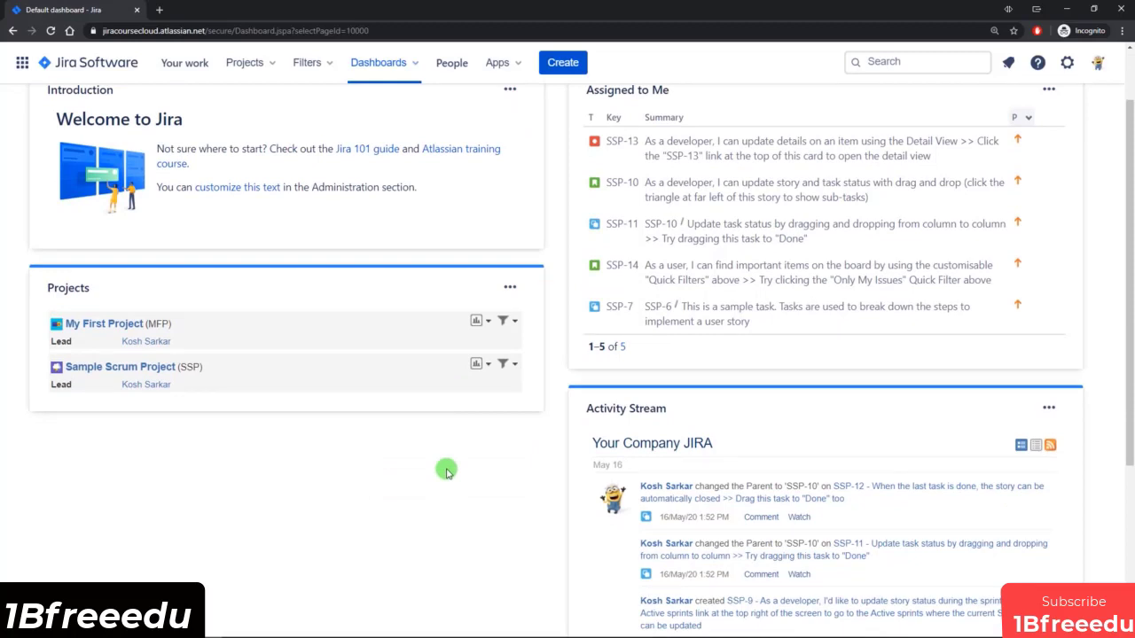
scroll(446, 471, "up", 1)
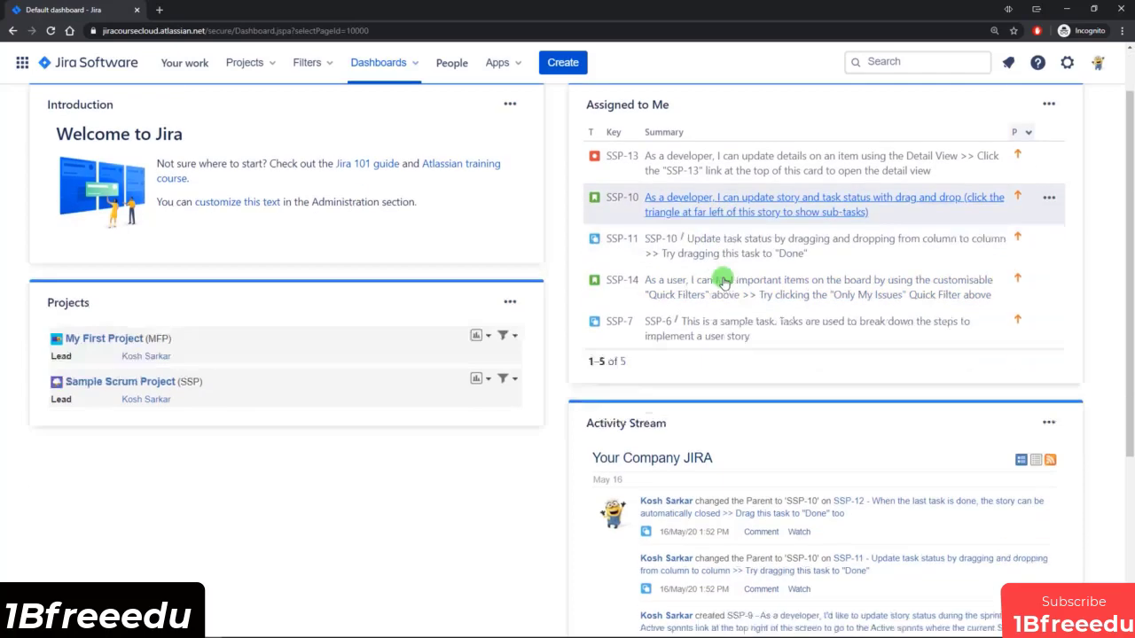
scroll(722, 284, "down", 4)
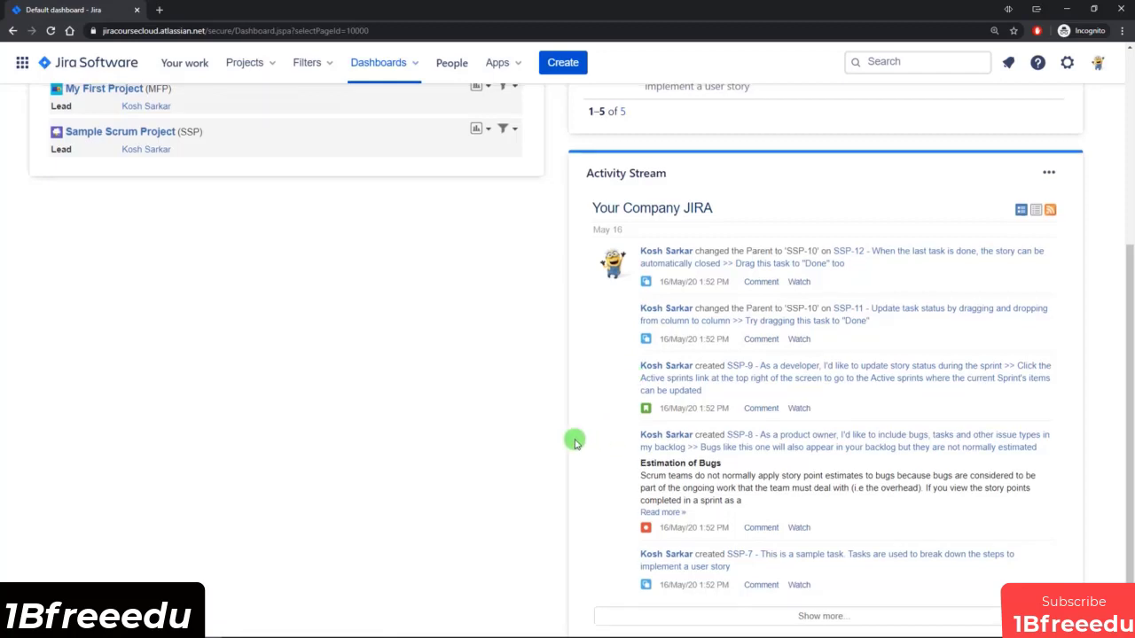
scroll(573, 439, "up", 3)
scroll(221, 143, "up", 1)
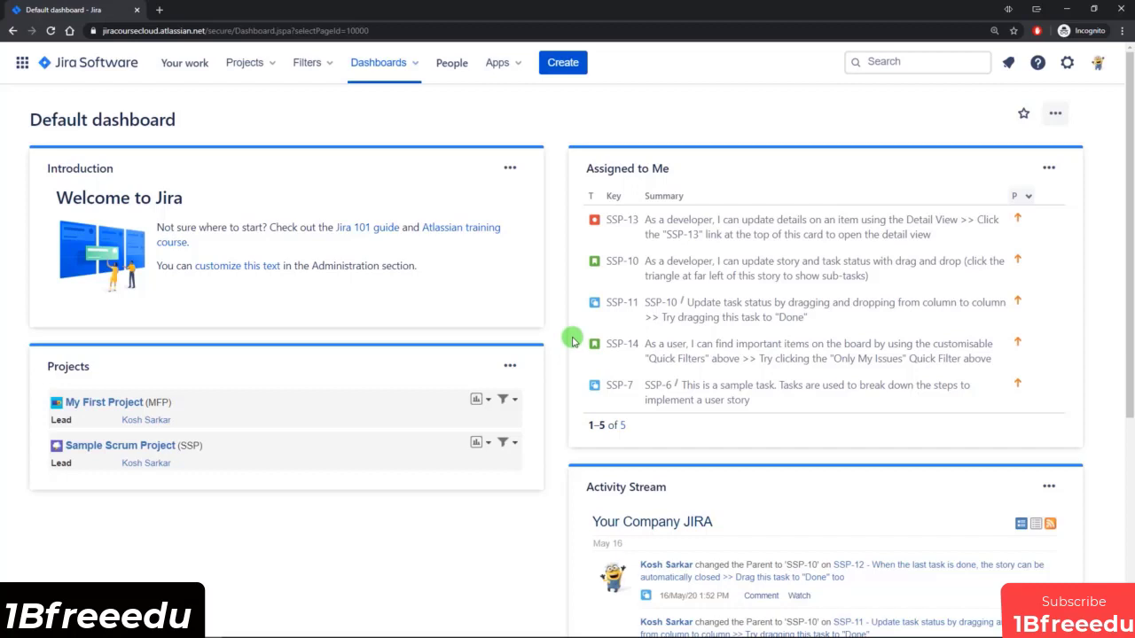
View the People page with its people and teams, and check the options for apps.
left_click(453, 63)
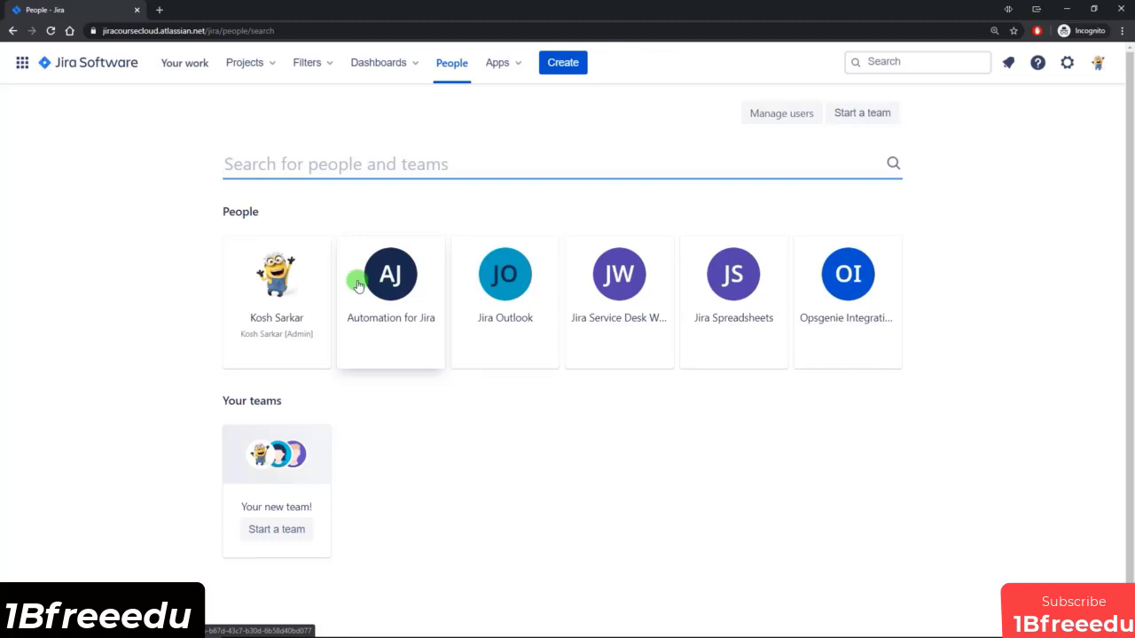
left_click(505, 62)
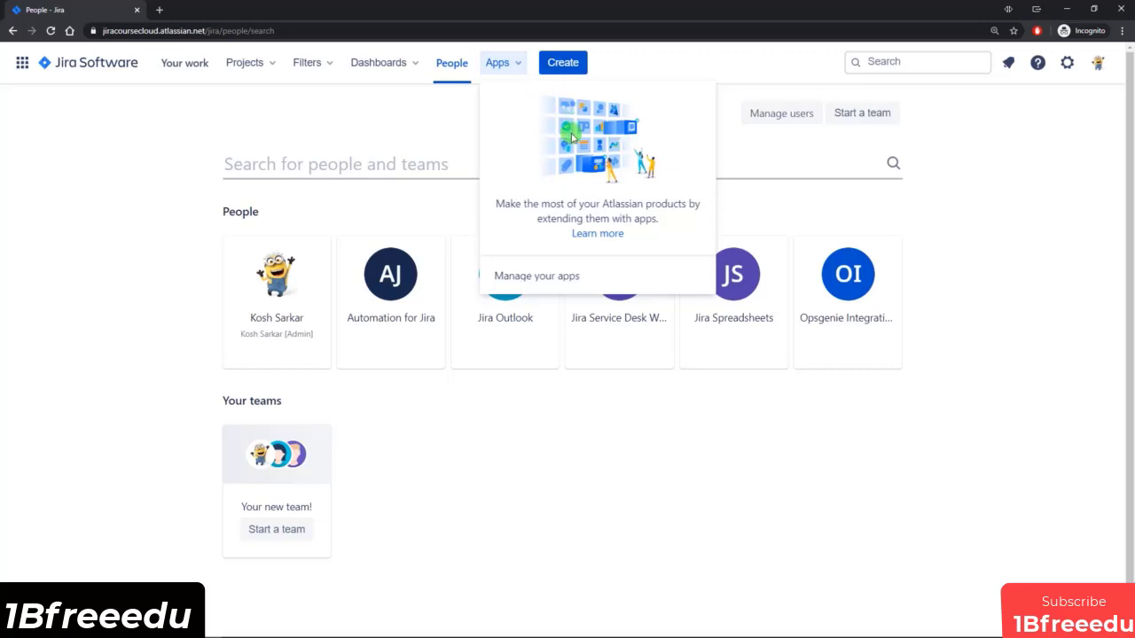
left_click(590, 70)
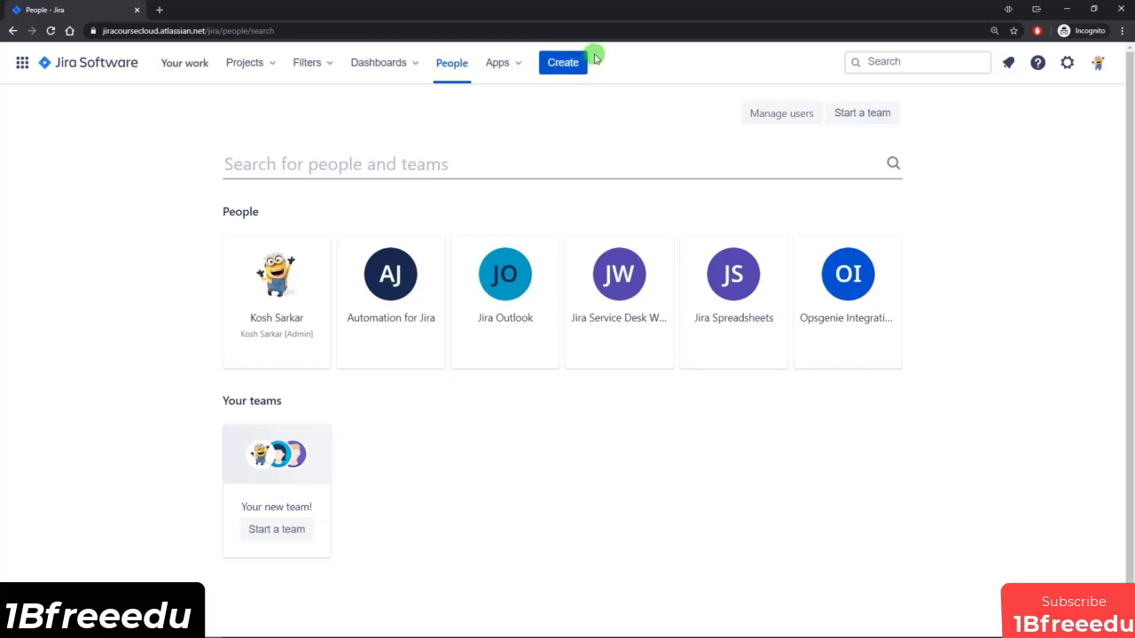
key("c")
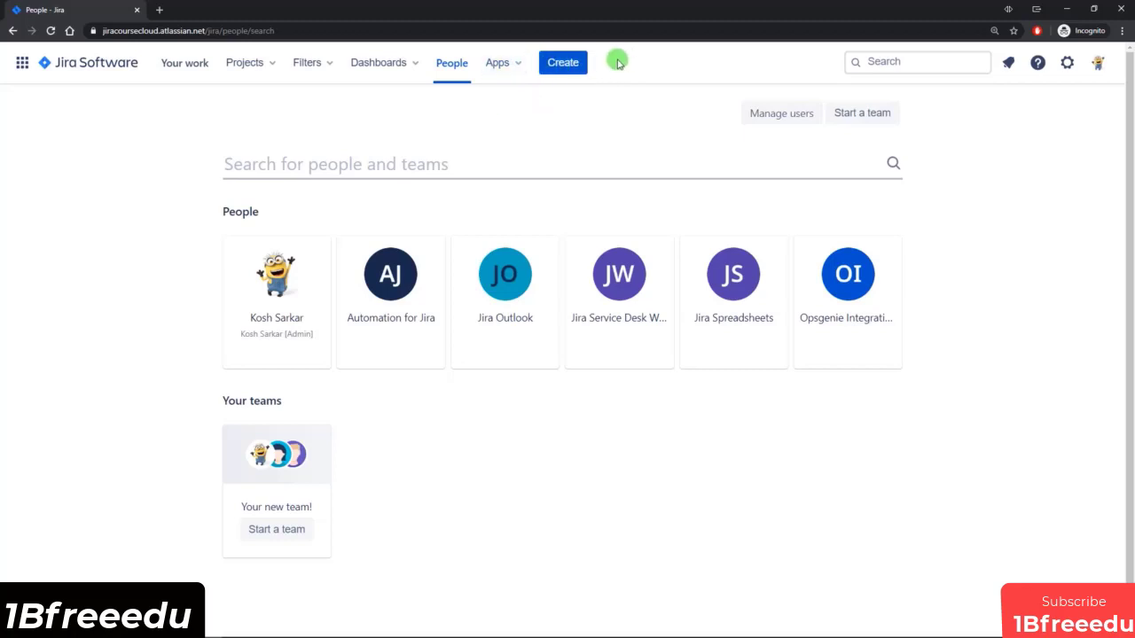
Look at the quick search suggestions, followed by the Direct and Watching notifications.
left_click(896, 61)
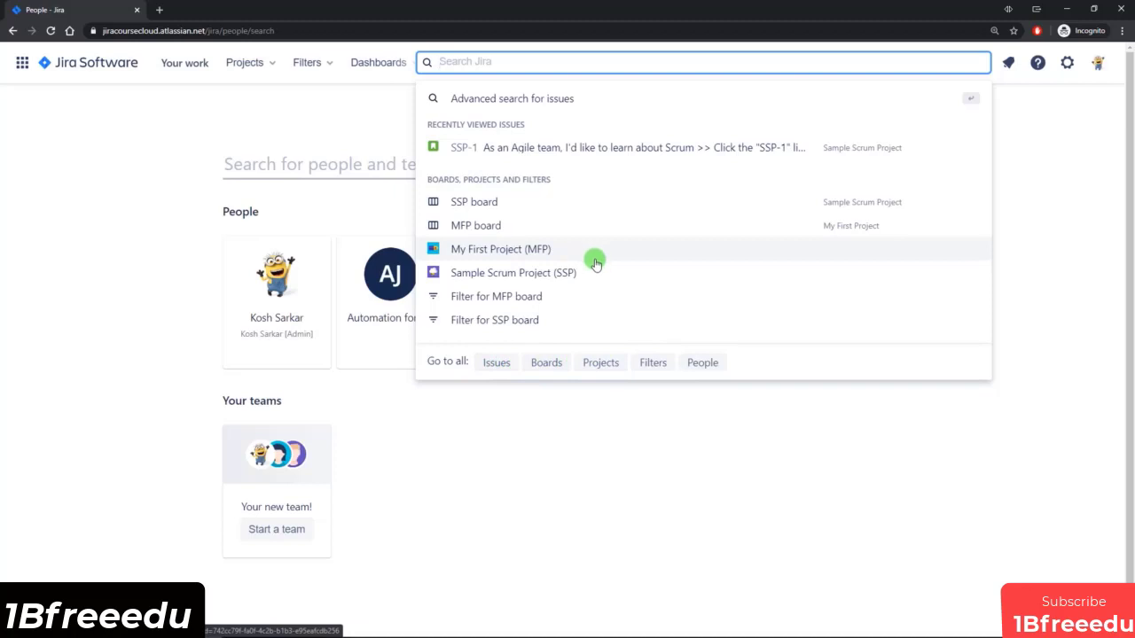
left_click(1008, 64)
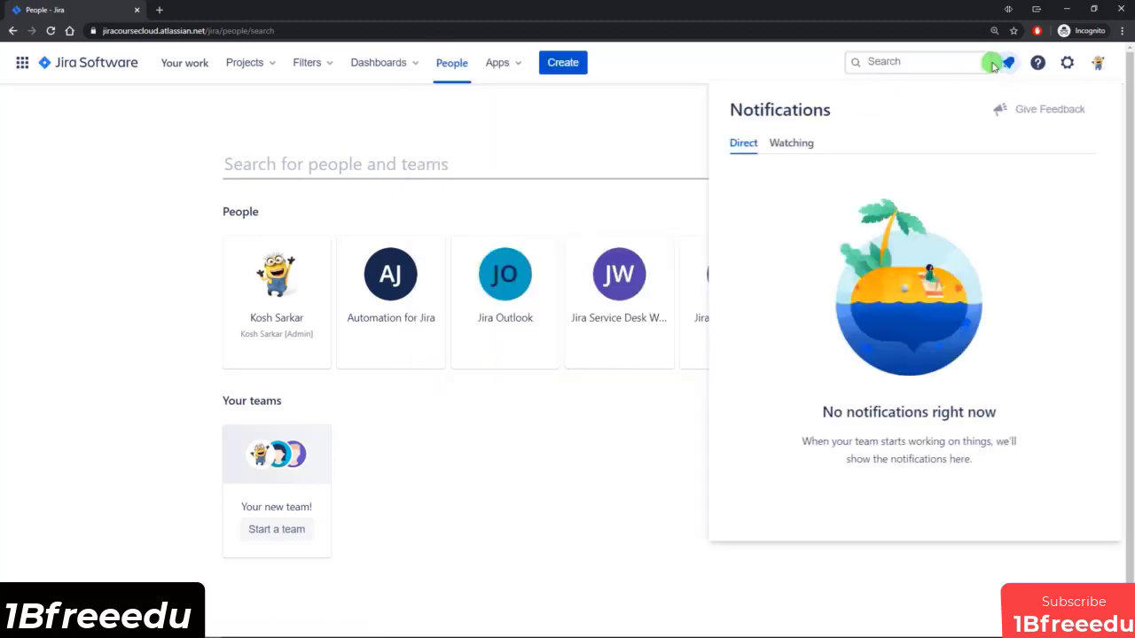
left_click(802, 149)
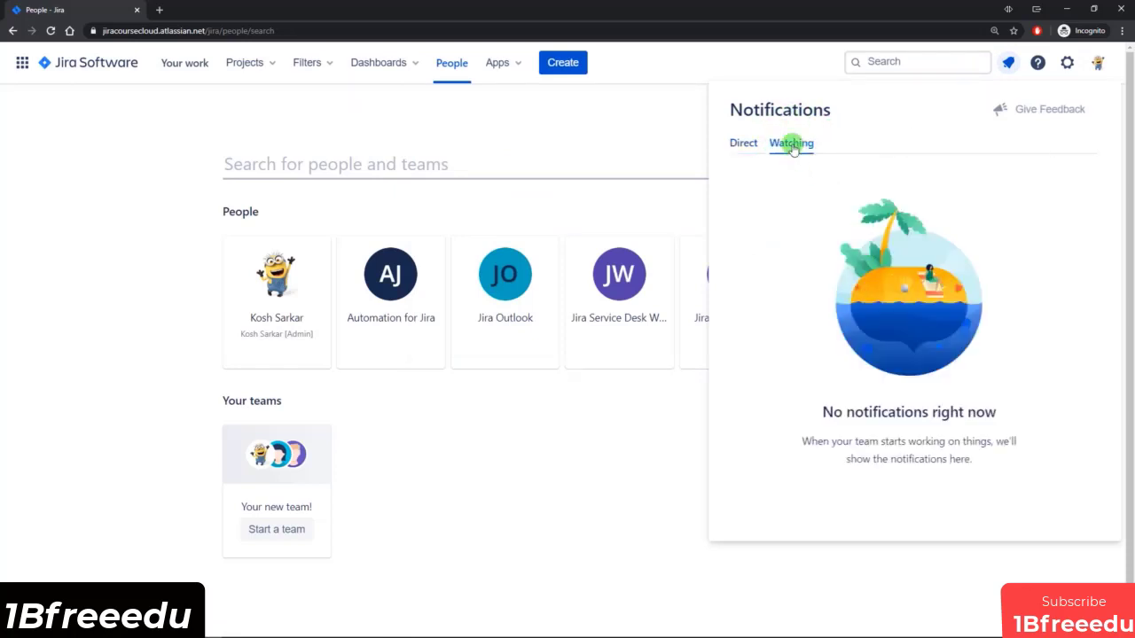
Review the available help resources and the list of Atlassian admin, Jira and personal settings.
left_click(1037, 63)
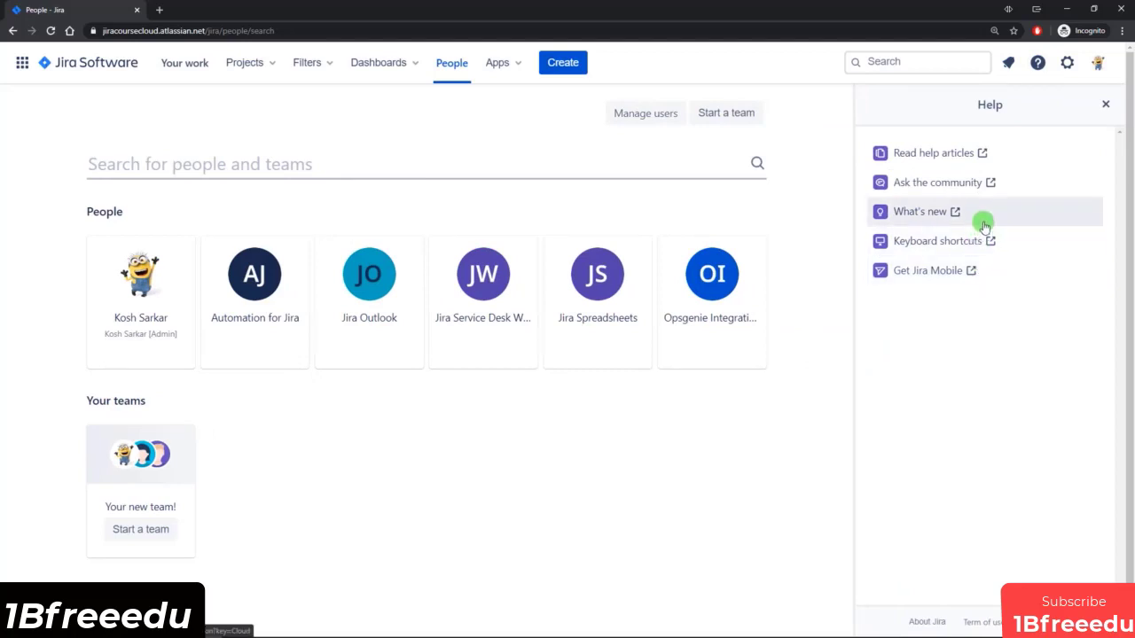
left_click(1038, 64)
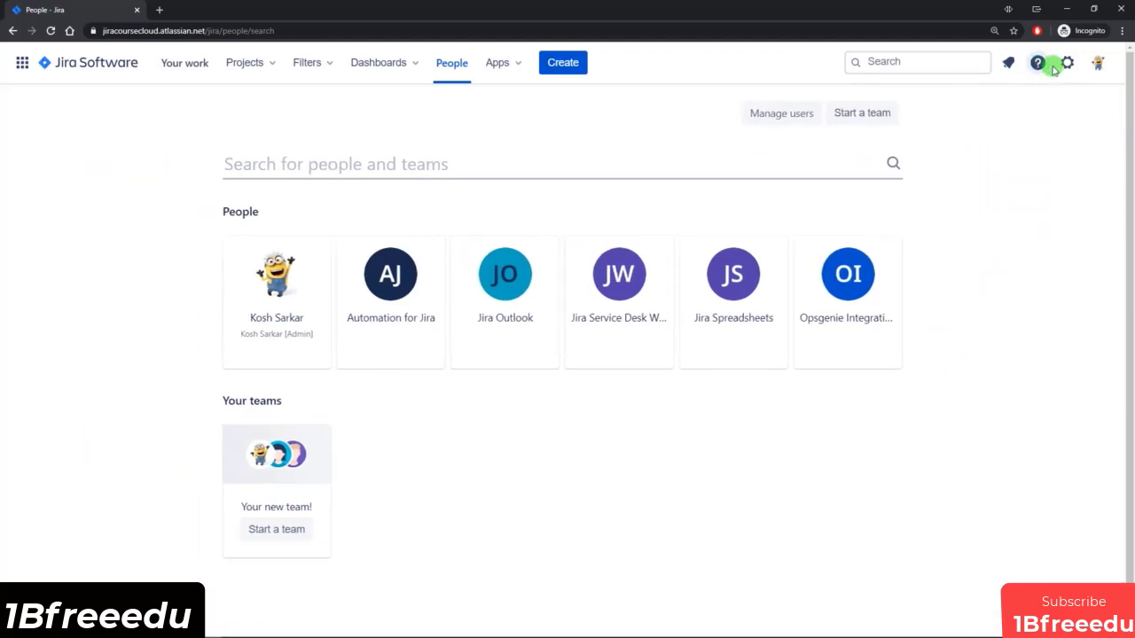
left_click(1067, 64)
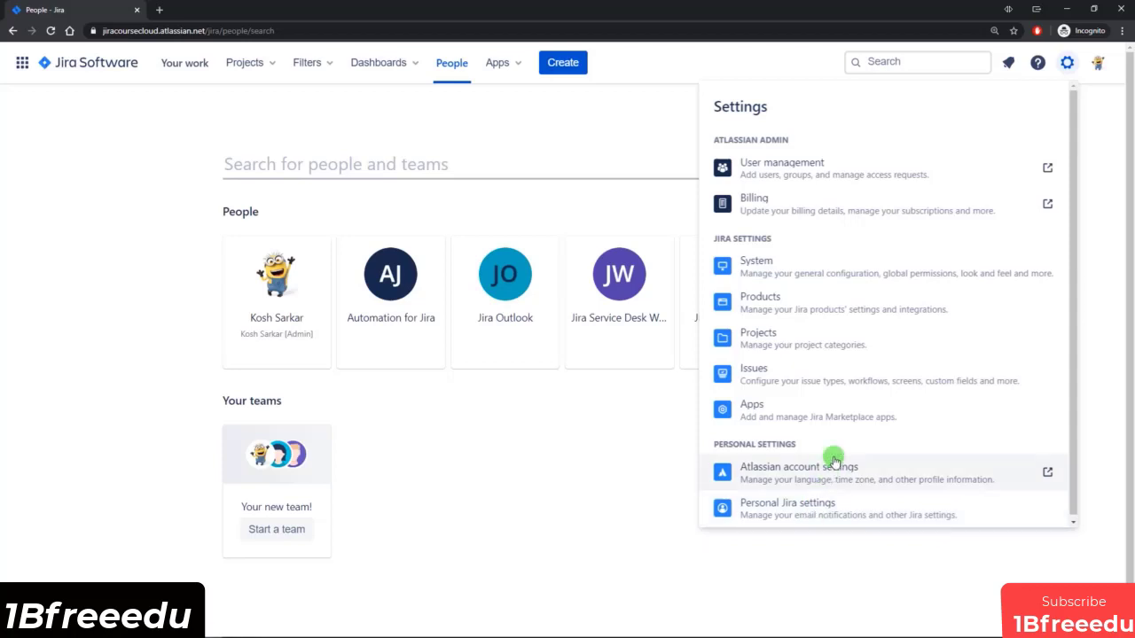
View your own profile through the account options, reopen it from the People page and read through it.
left_click(1100, 62)
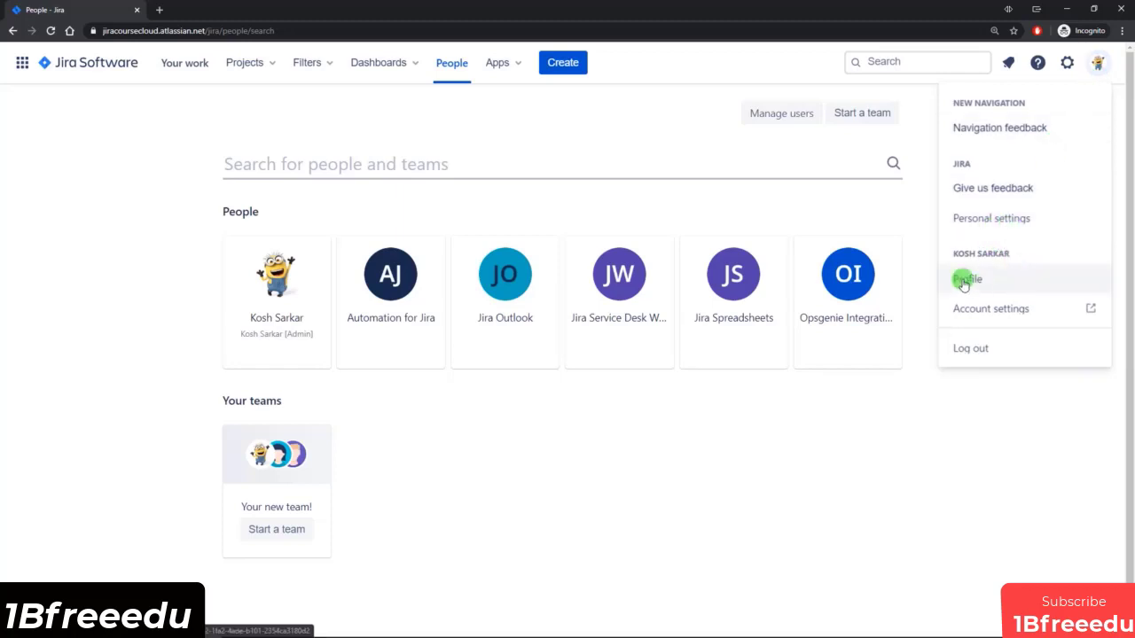
left_click(1011, 281)
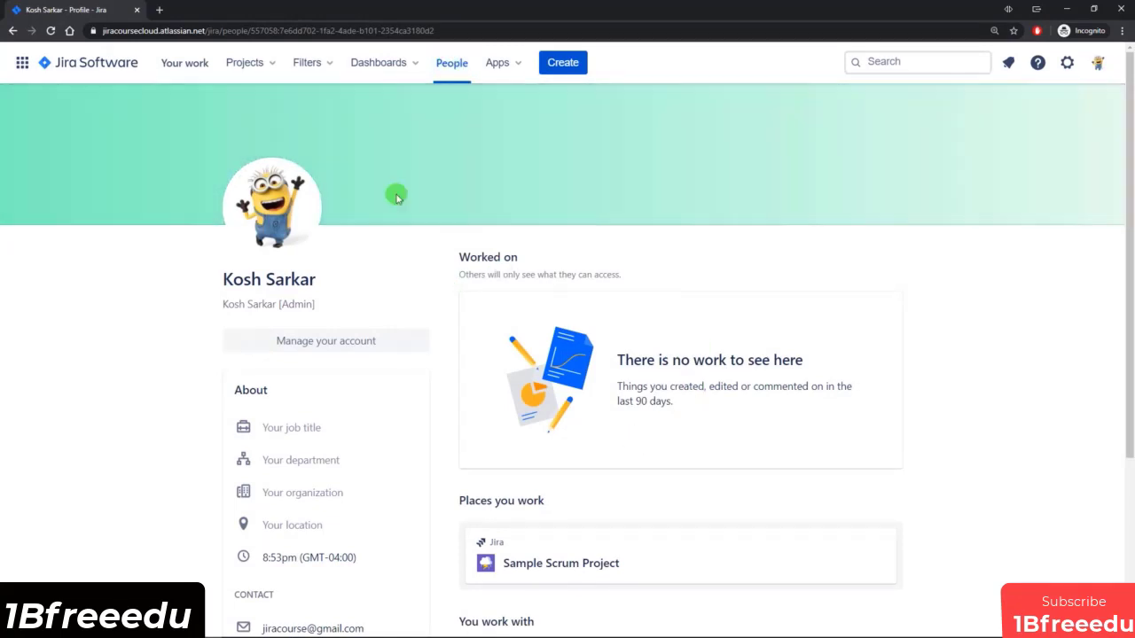
left_click(452, 65)
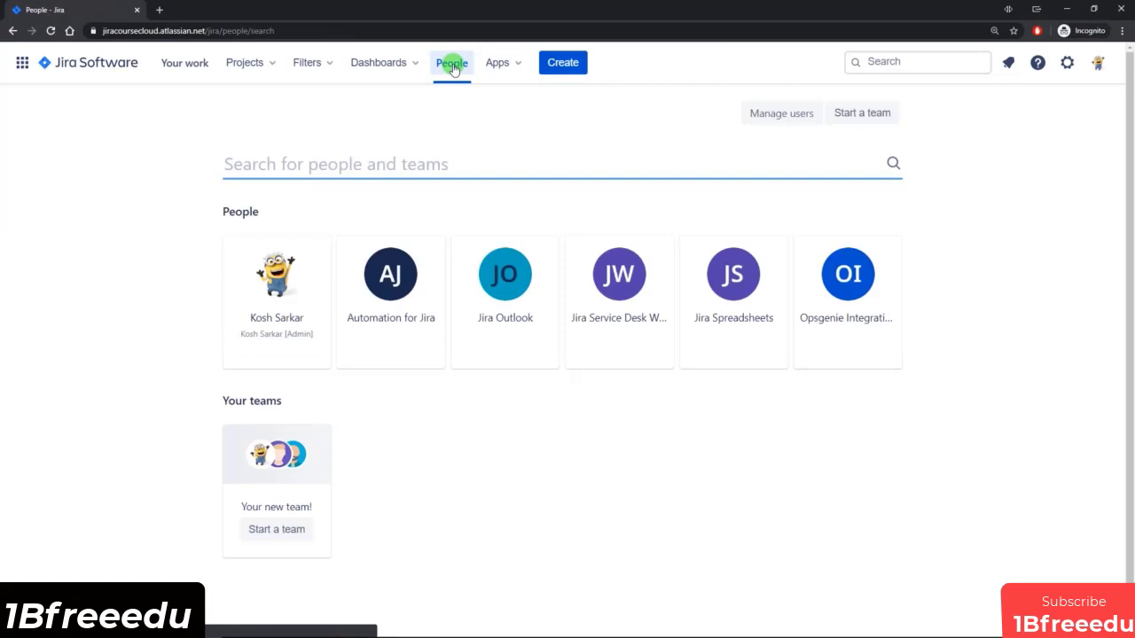
left_click(287, 325)
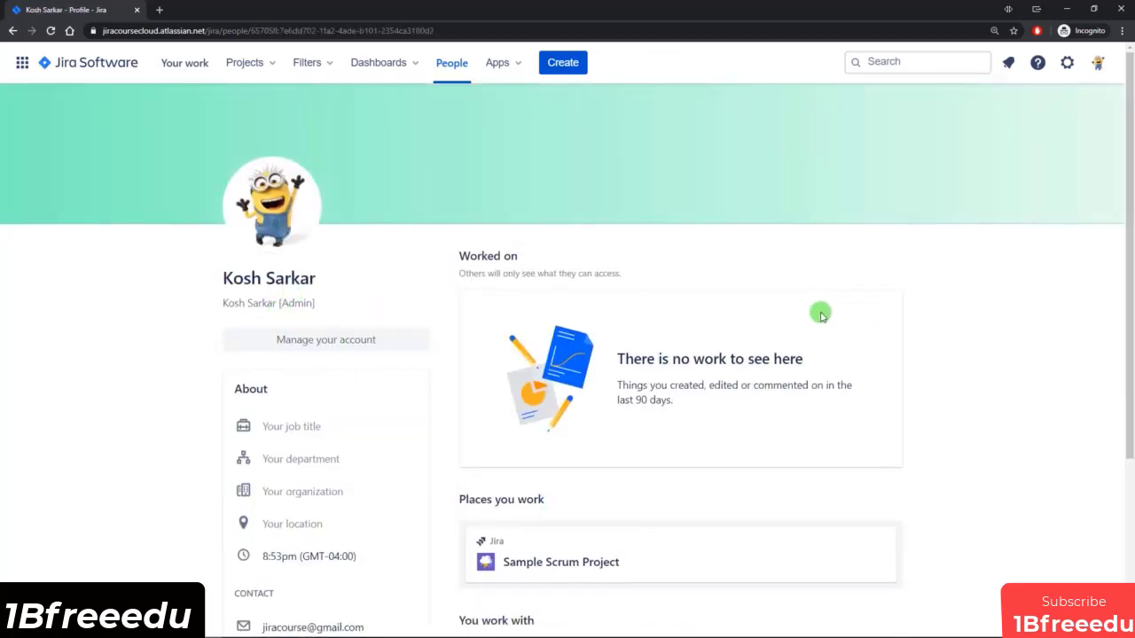
scroll(820, 324, "down", 3)
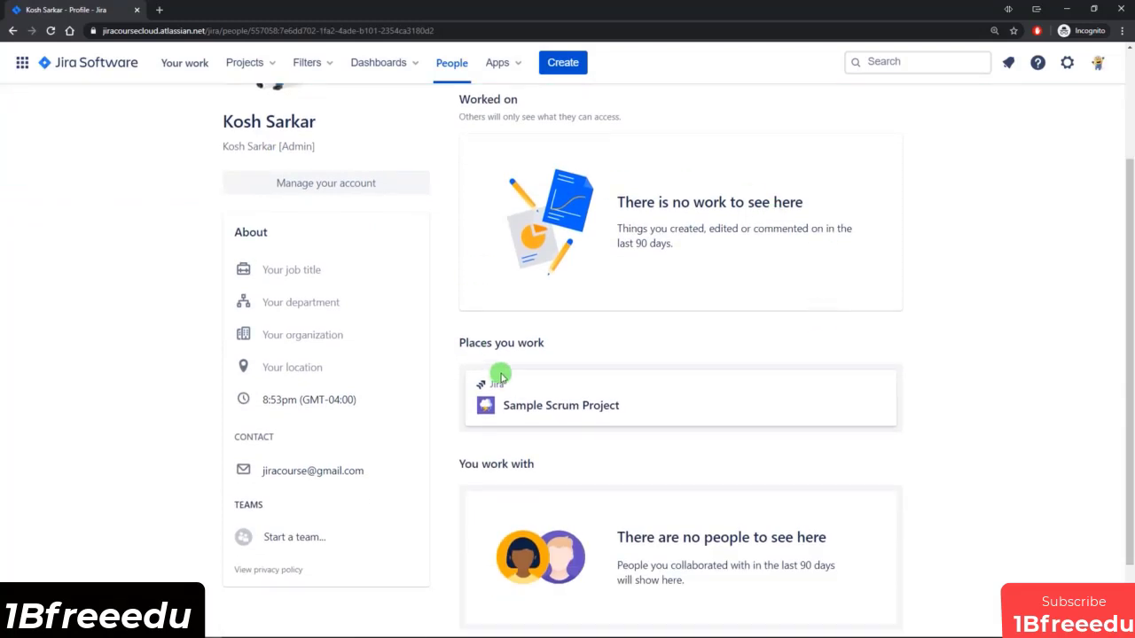
scroll(501, 379, "up", 1)
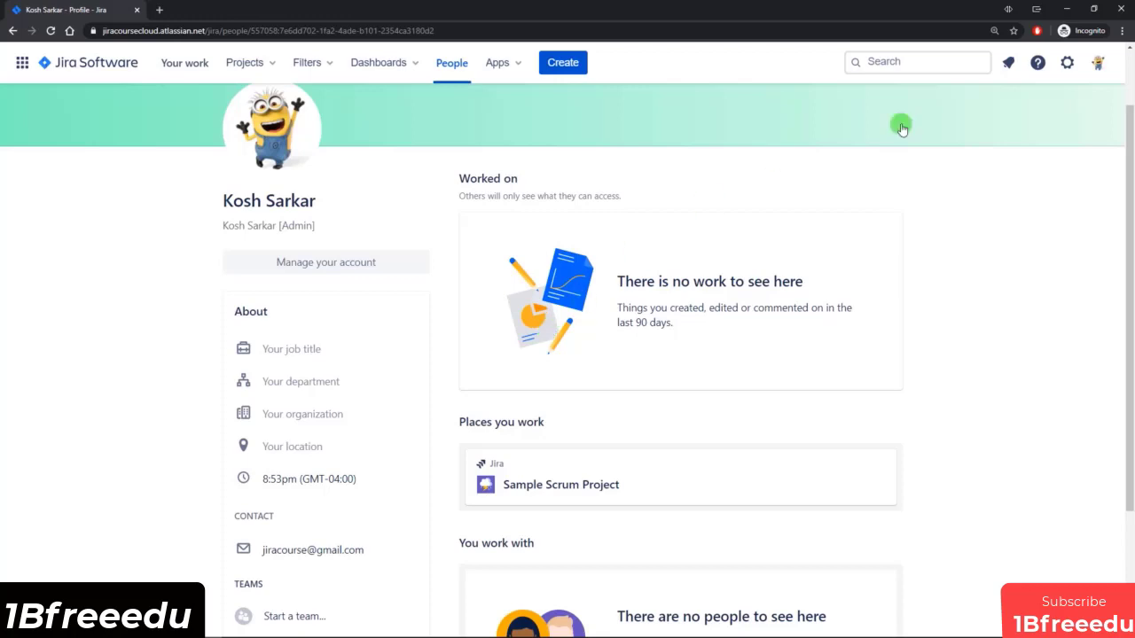
Open the personal Jira settings and review the timezone, language, issue watching and email notification options.
left_click(1096, 62)
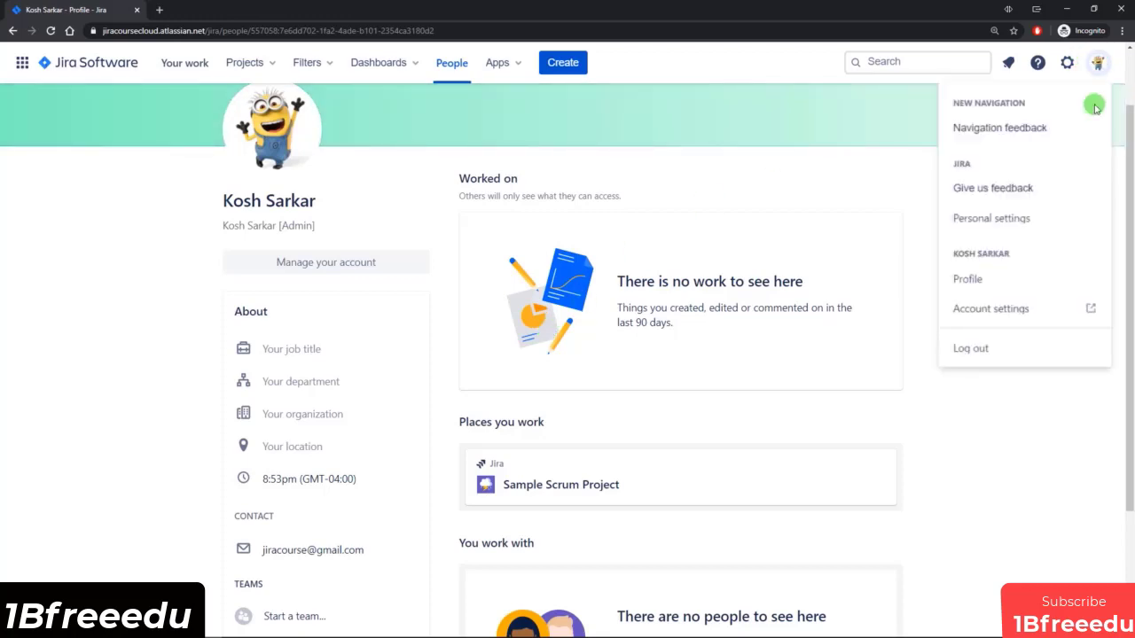
left_click(1026, 219)
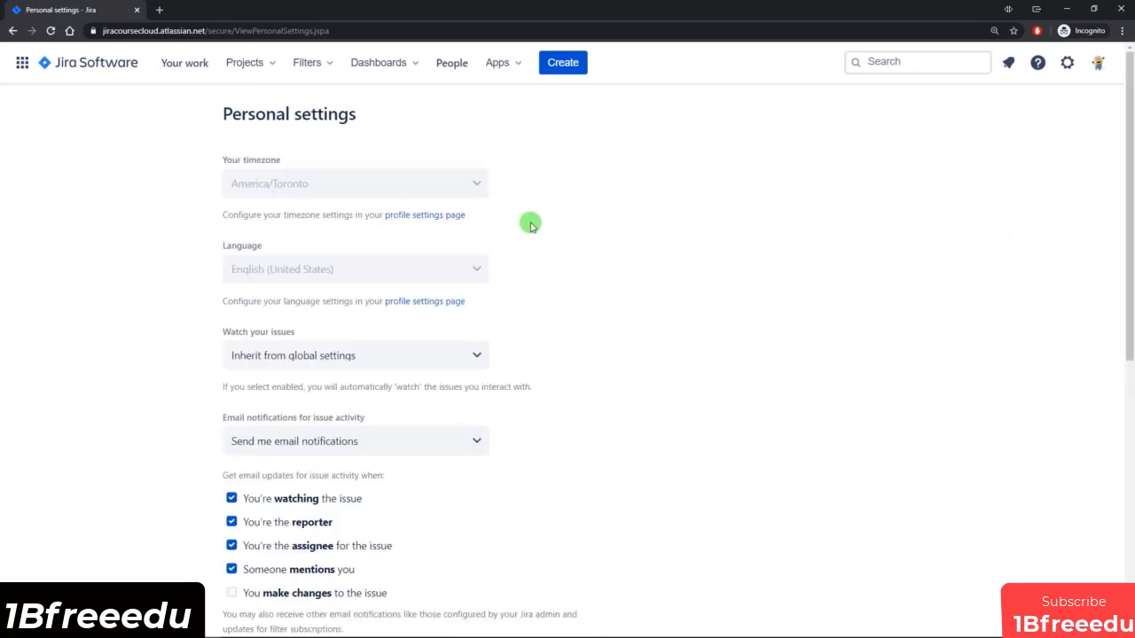
scroll(535, 251, "down", 1)
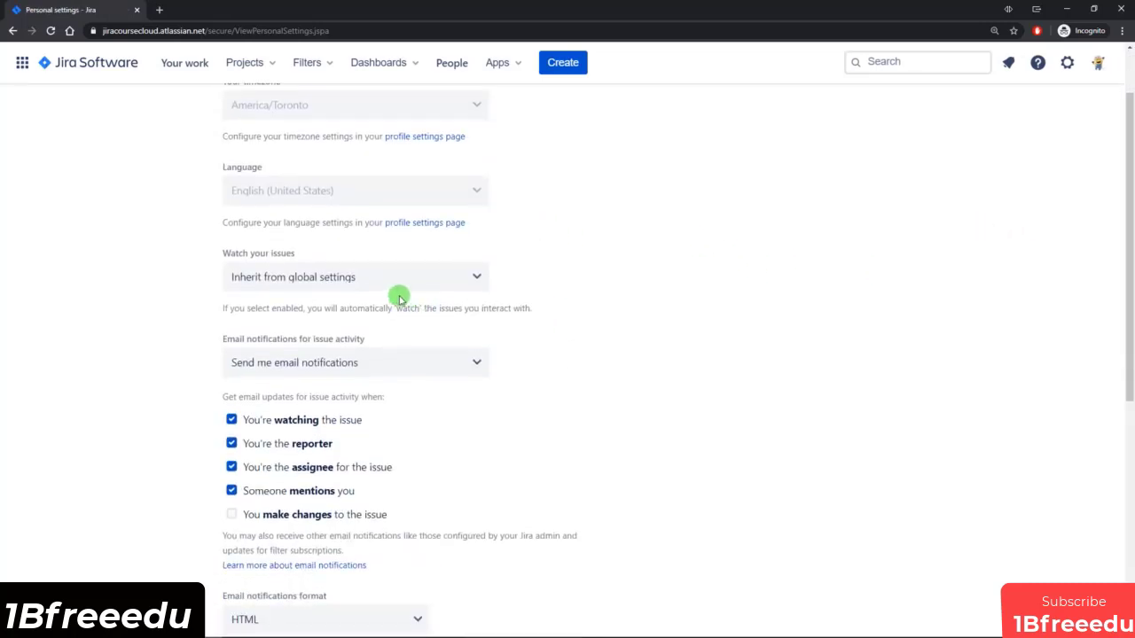
scroll(375, 355, "down", 2)
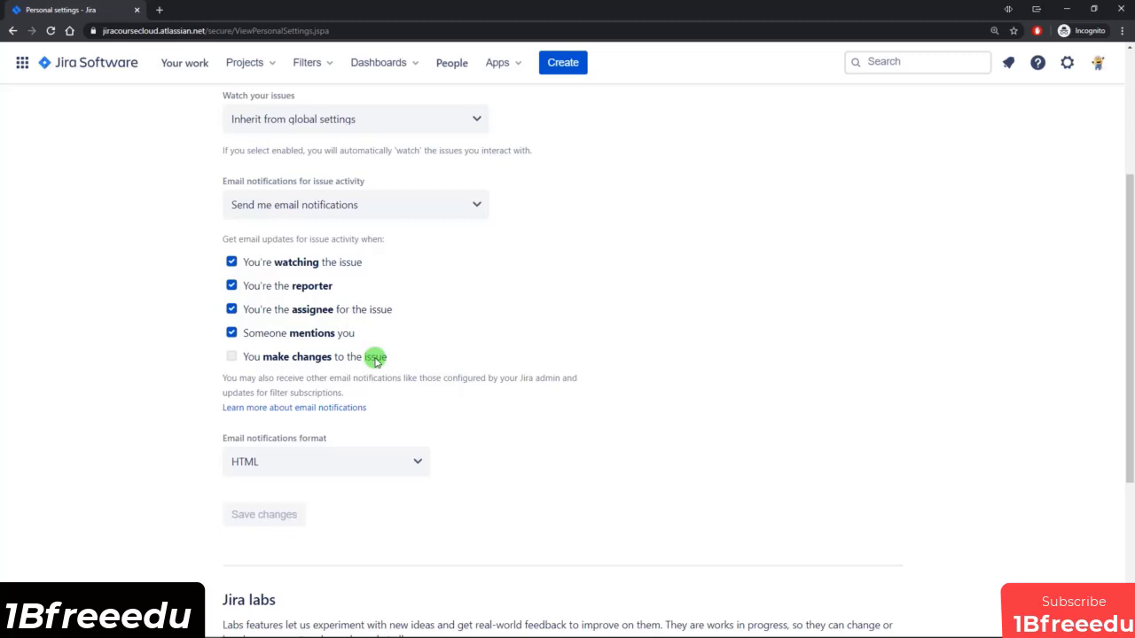
scroll(375, 357, "down", 3)
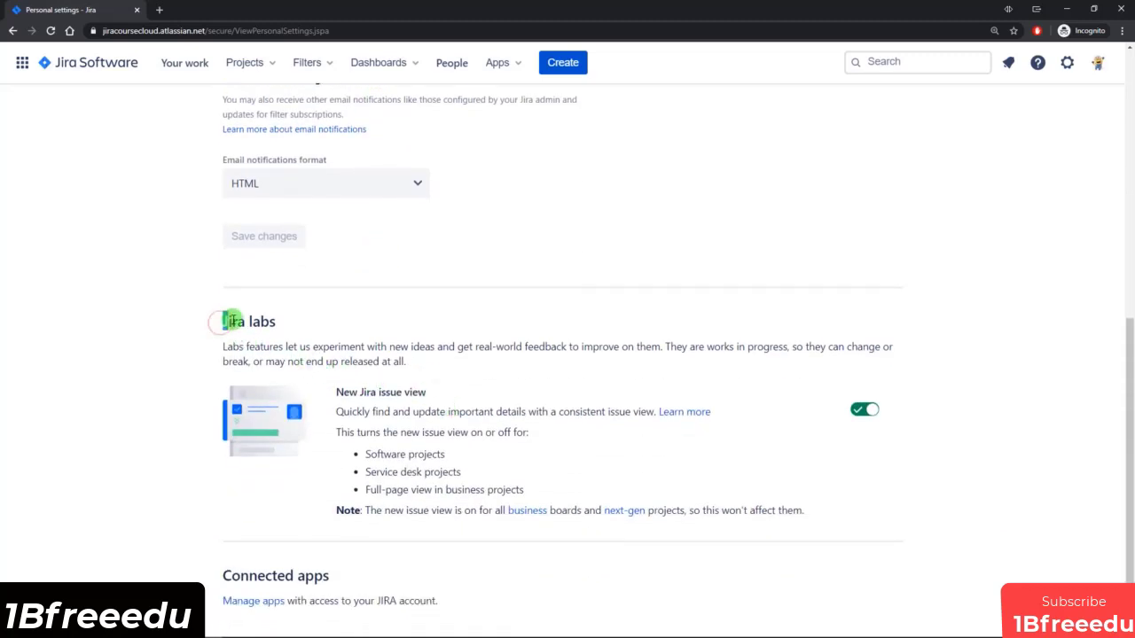
Examine the Jira labs section of the personal settings, particularly the New Jira issue view option.
left_click_drag(232, 321, 351, 324)
left_click(352, 327)
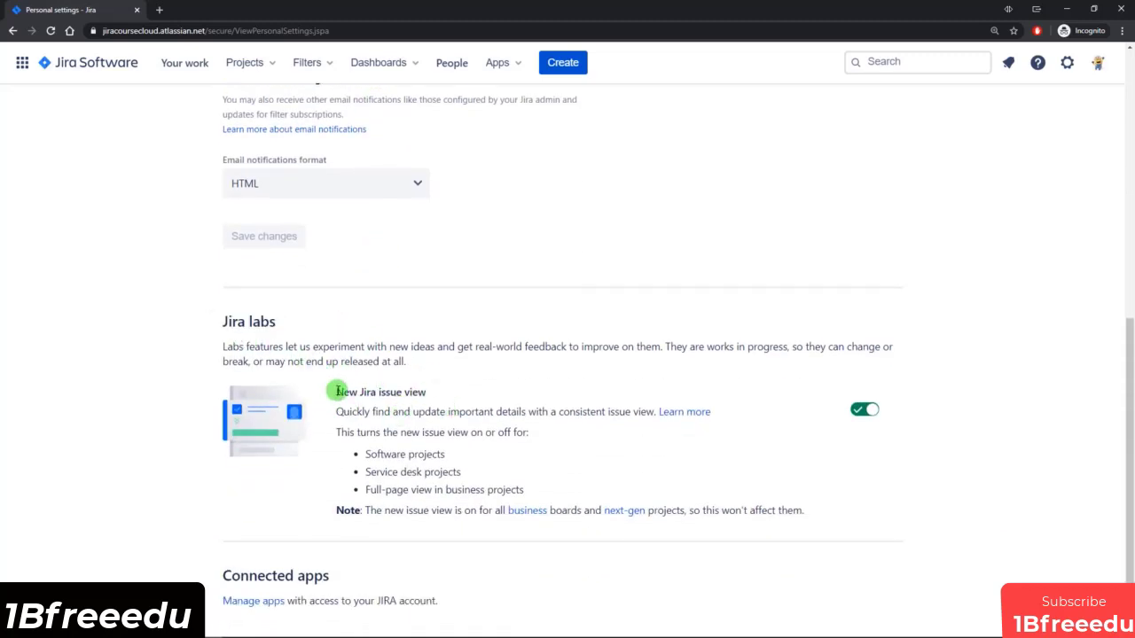
left_click_drag(338, 391, 446, 399)
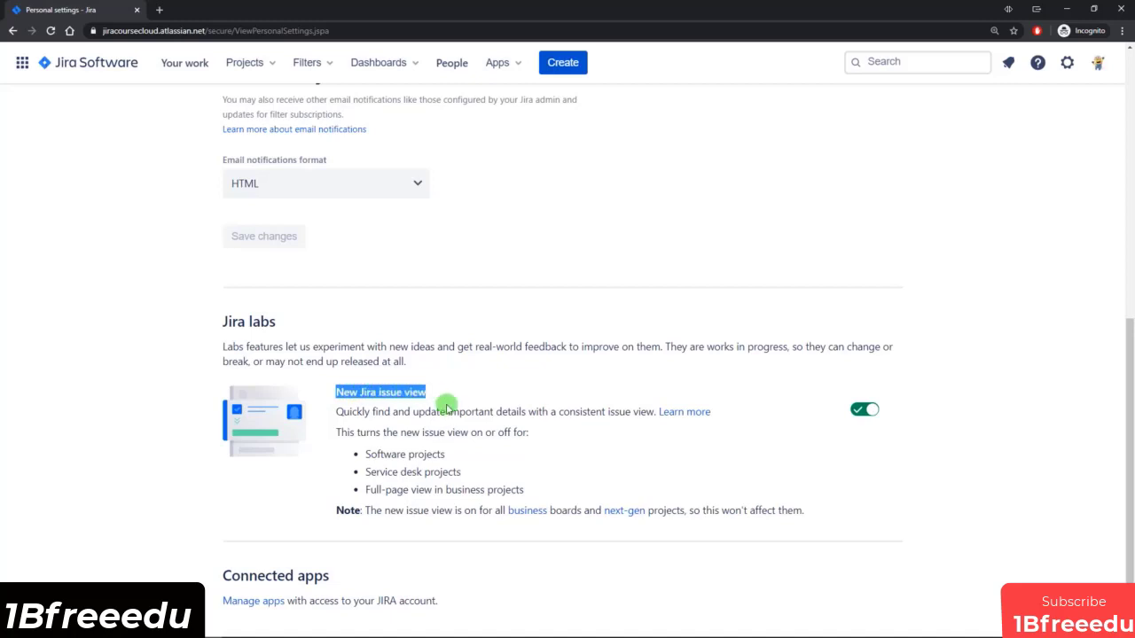
left_click(621, 411)
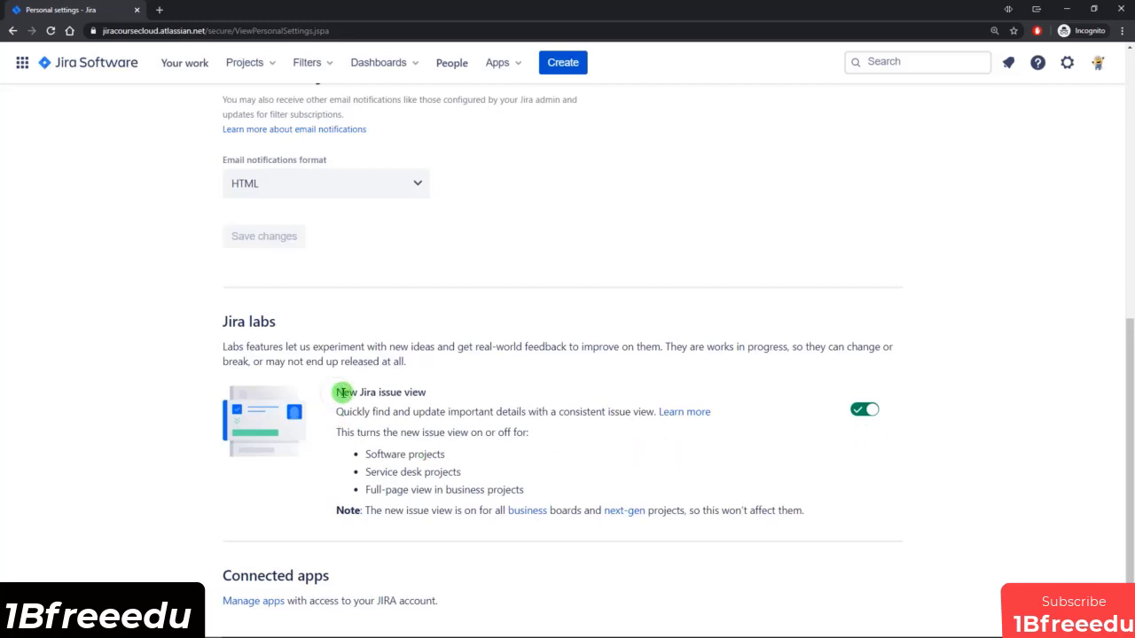
left_click_drag(340, 393, 431, 393)
left_click(445, 393)
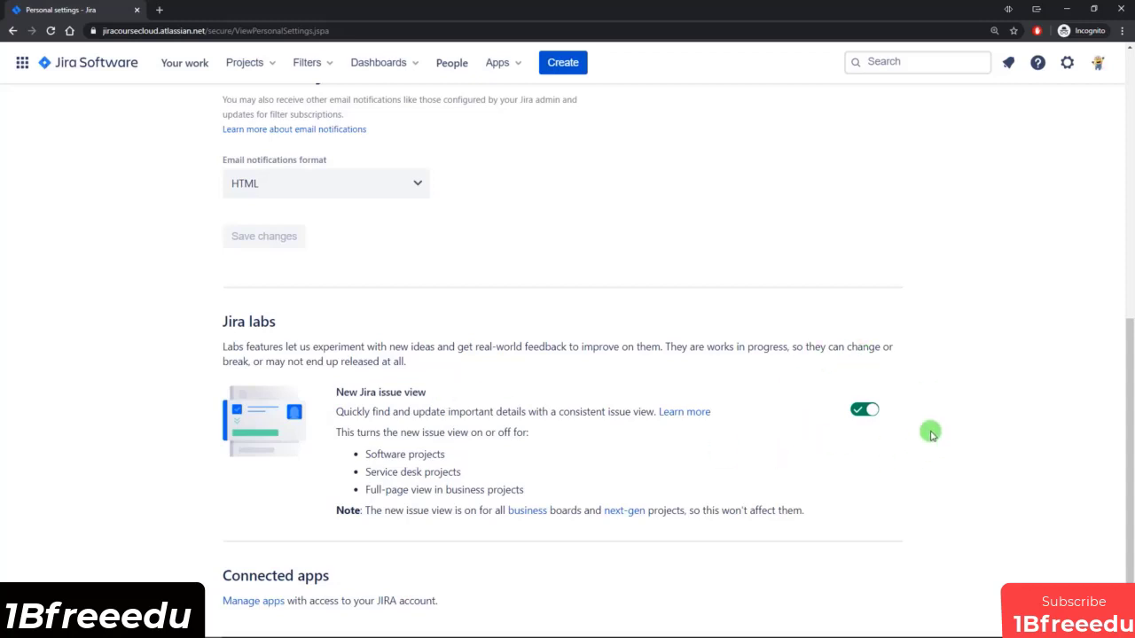
Check the further actions available for Sample Scrum Project in the list of all projects.
scroll(931, 433, "up", 5)
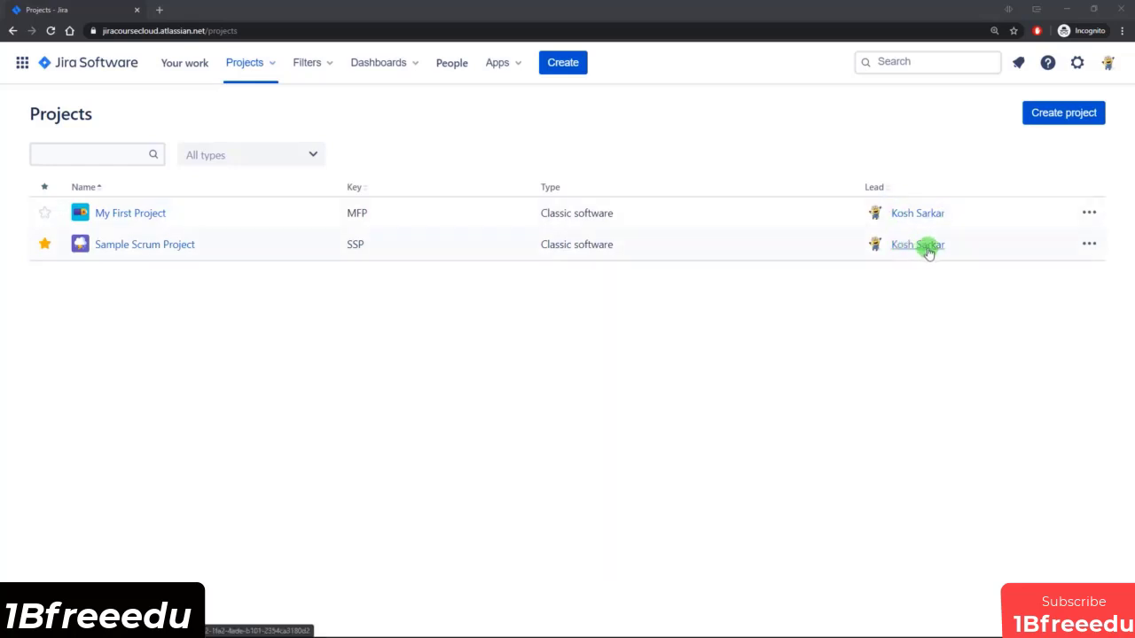
left_click(1089, 245)
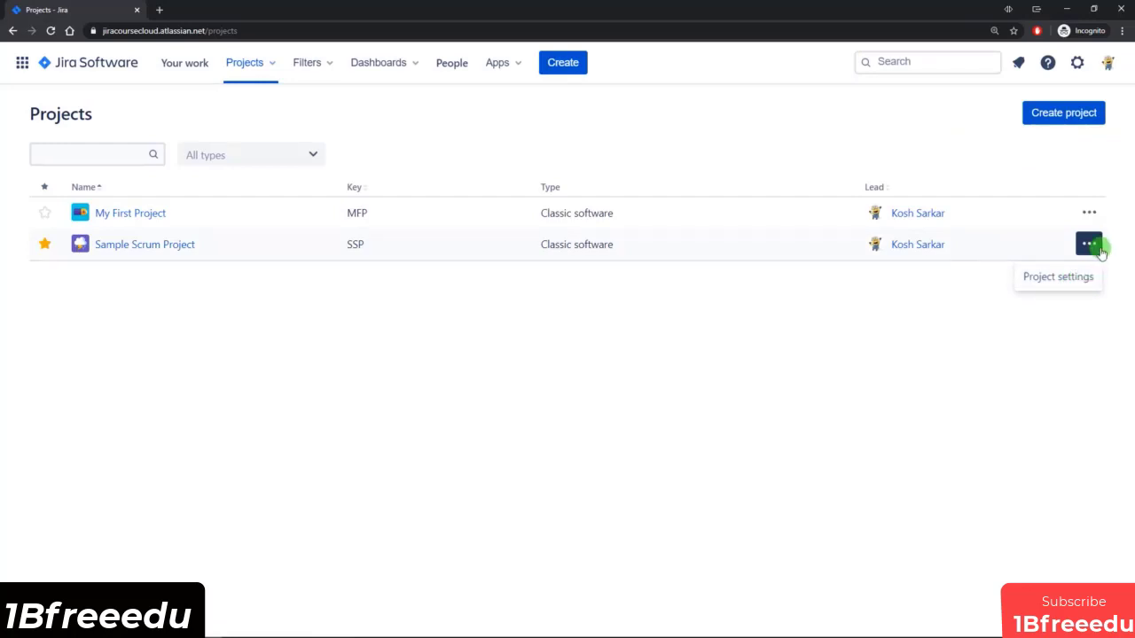
left_click(1090, 246)
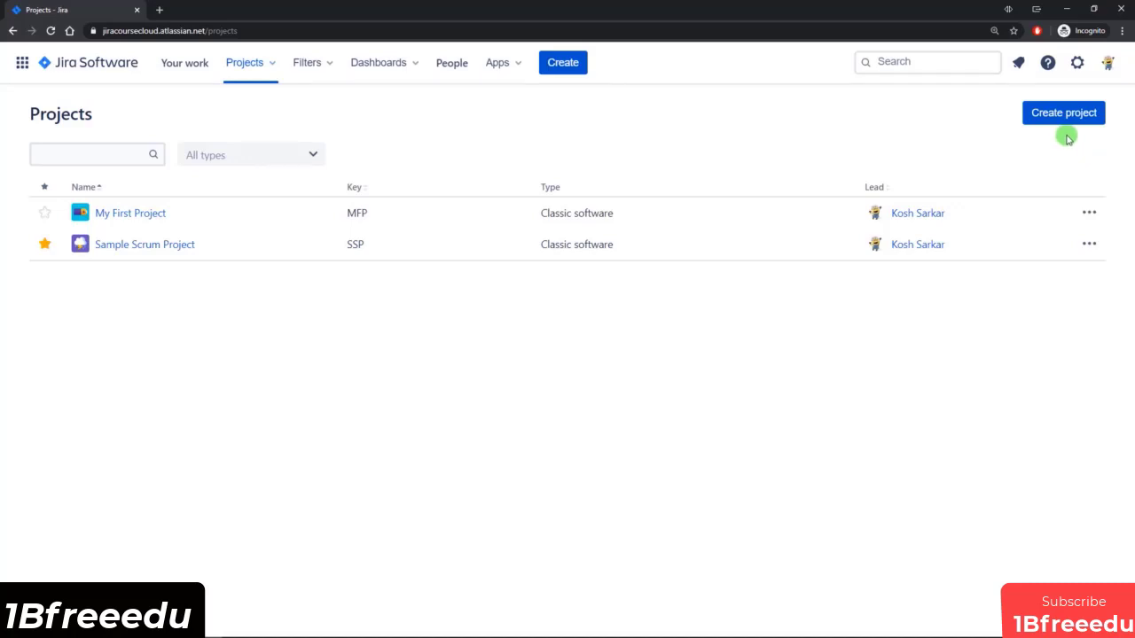
Open Sample Scrum Project, switch from its SSP board to the MFP board of My First Project, and switch back to the SSP board.
left_click(127, 251)
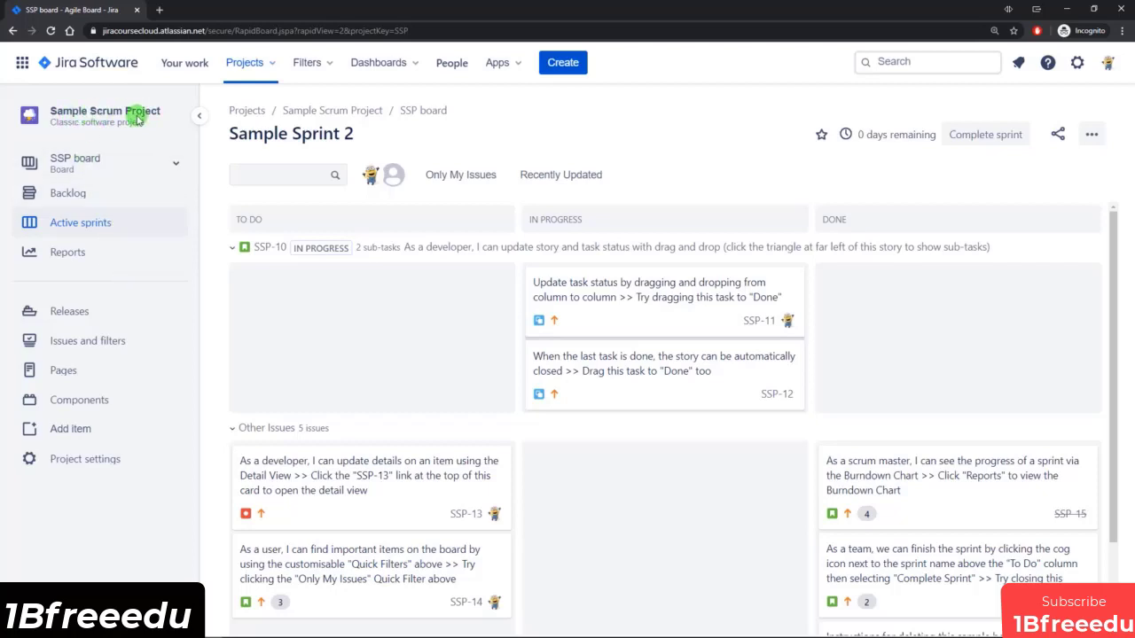
left_click(117, 166)
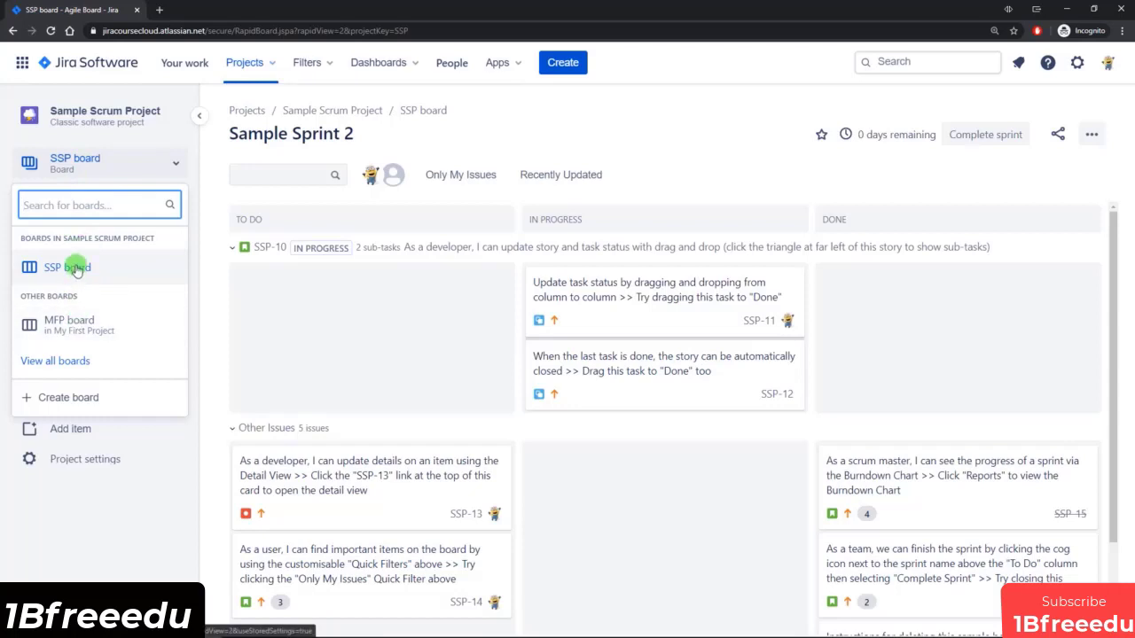
left_click(69, 326)
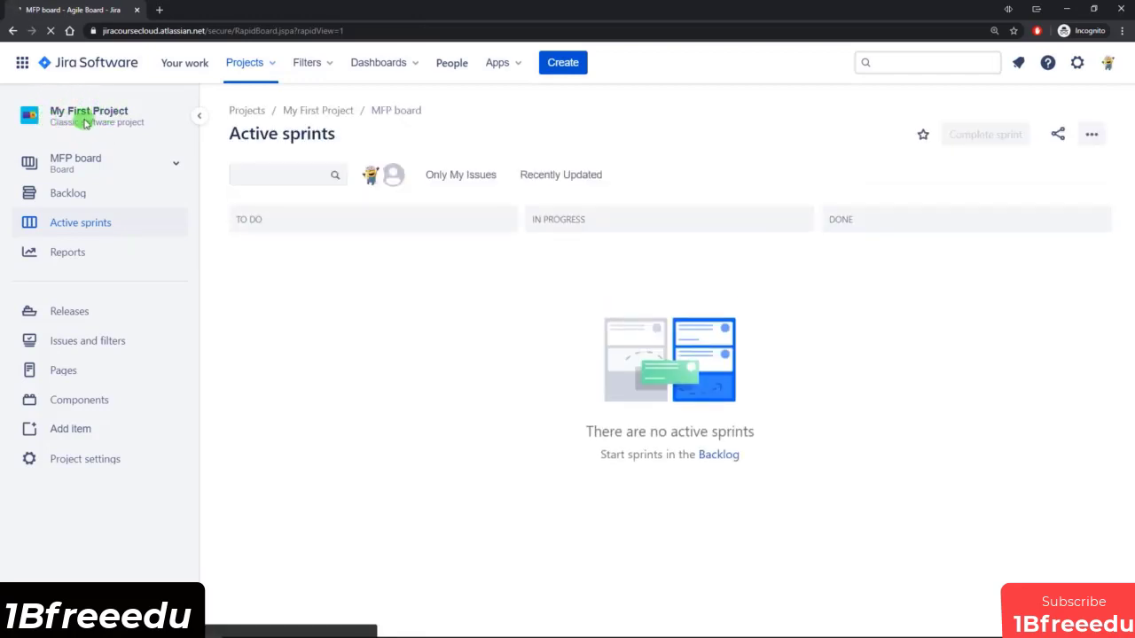
left_click(89, 165)
left_click(68, 321)
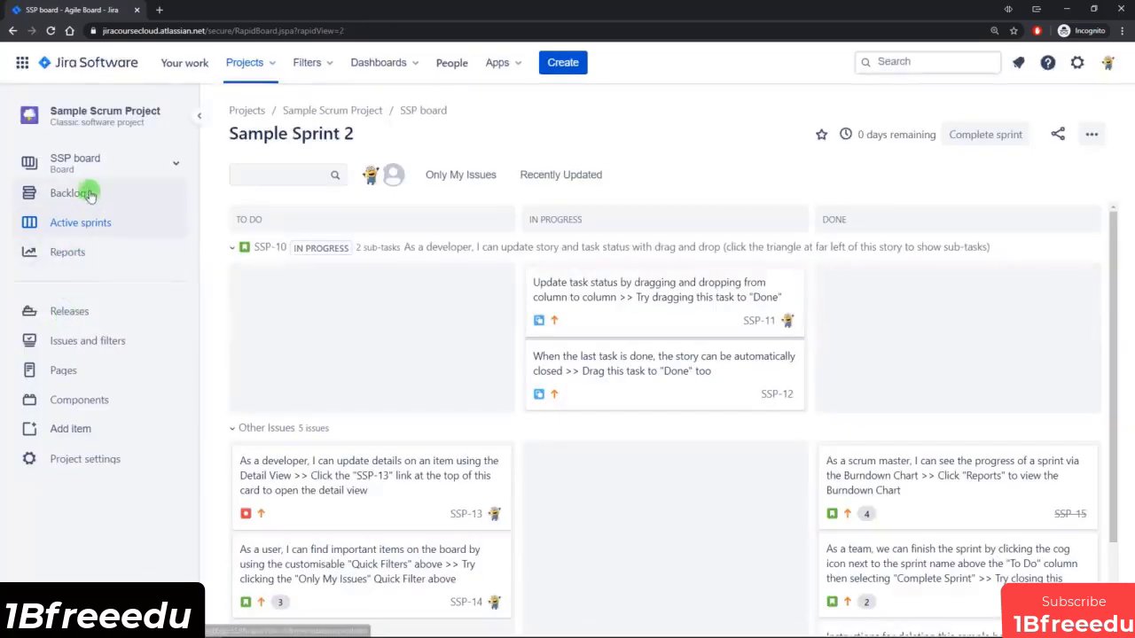
Look through the list of agile and issue analysis reports for Sample Scrum Project, and return to the project navigation.
left_click(95, 257)
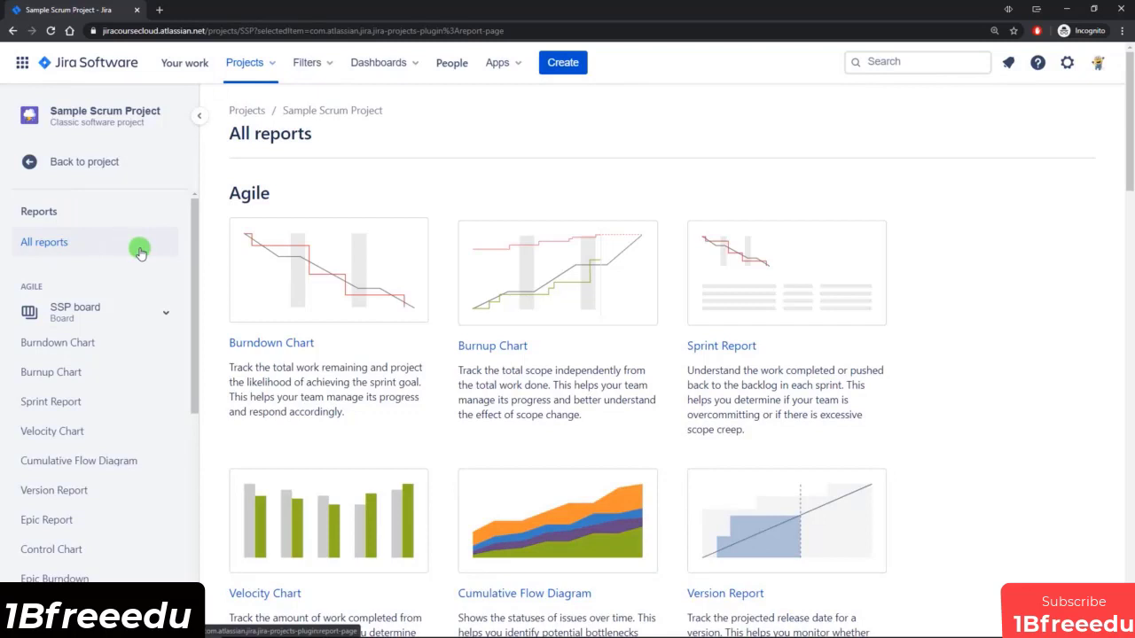
scroll(138, 253, "down", 1)
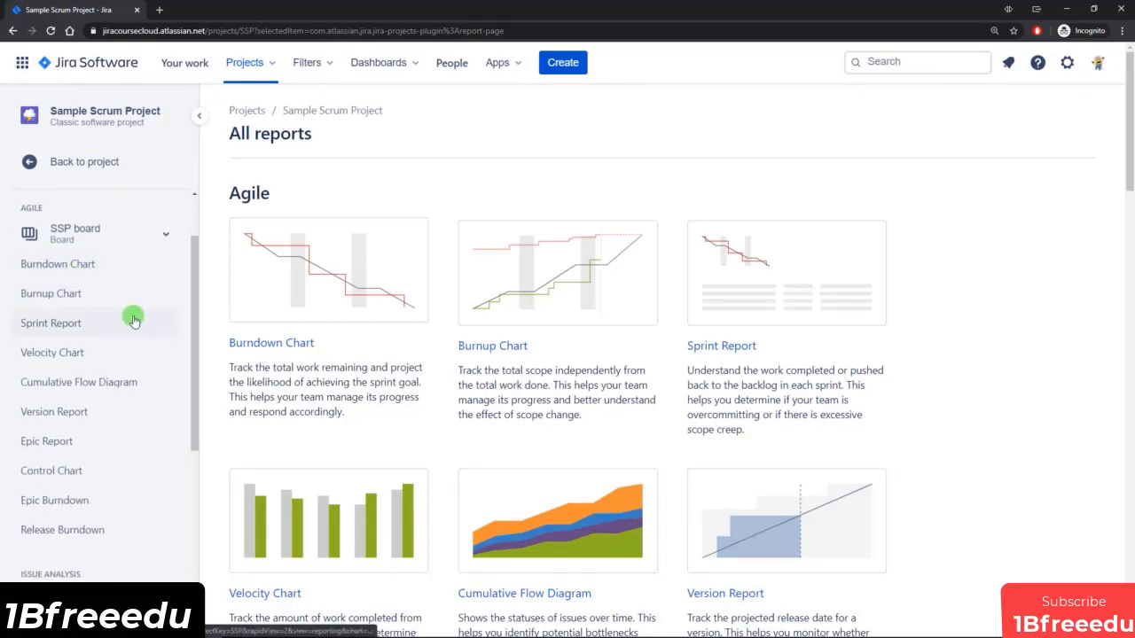
scroll(121, 342, "down", 1)
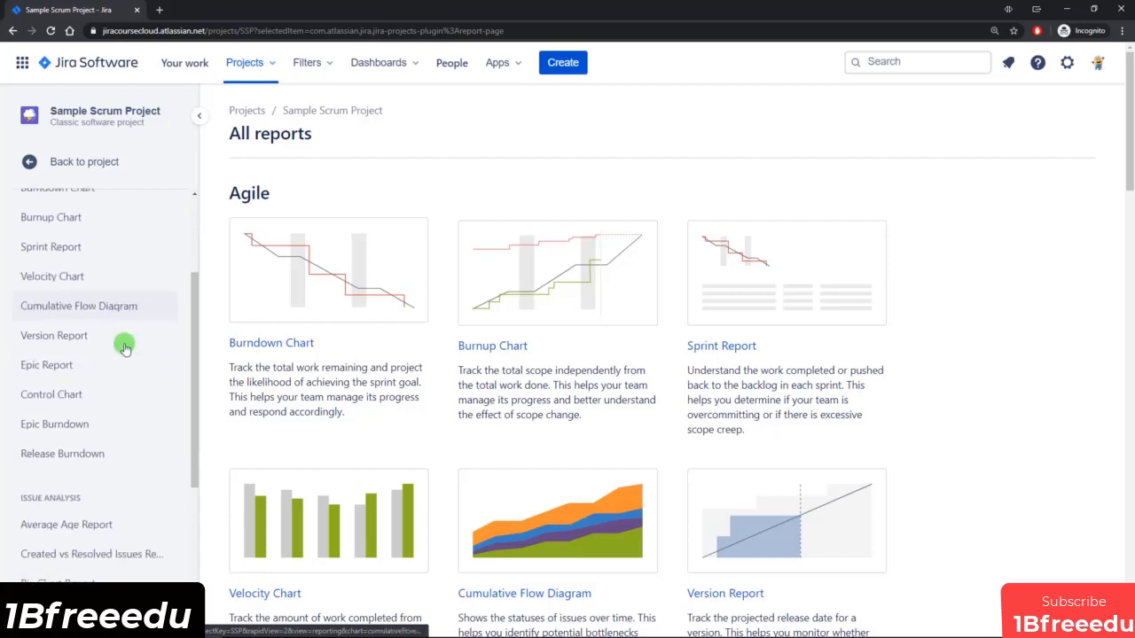
scroll(118, 363, "down", 1)
scroll(121, 369, "up", 3)
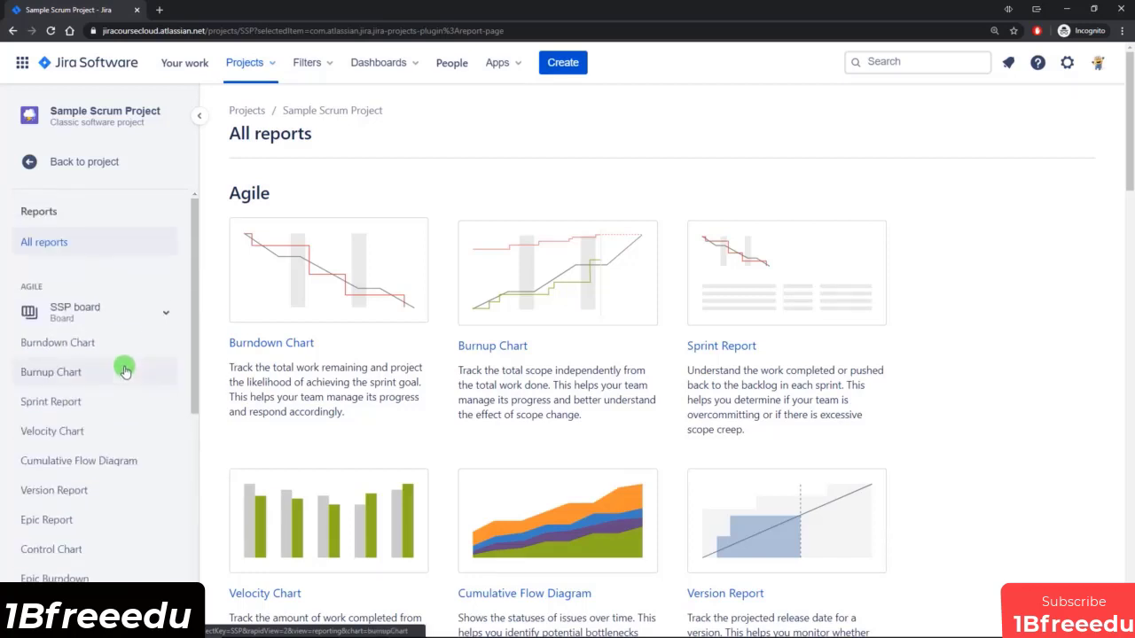
left_click(82, 169)
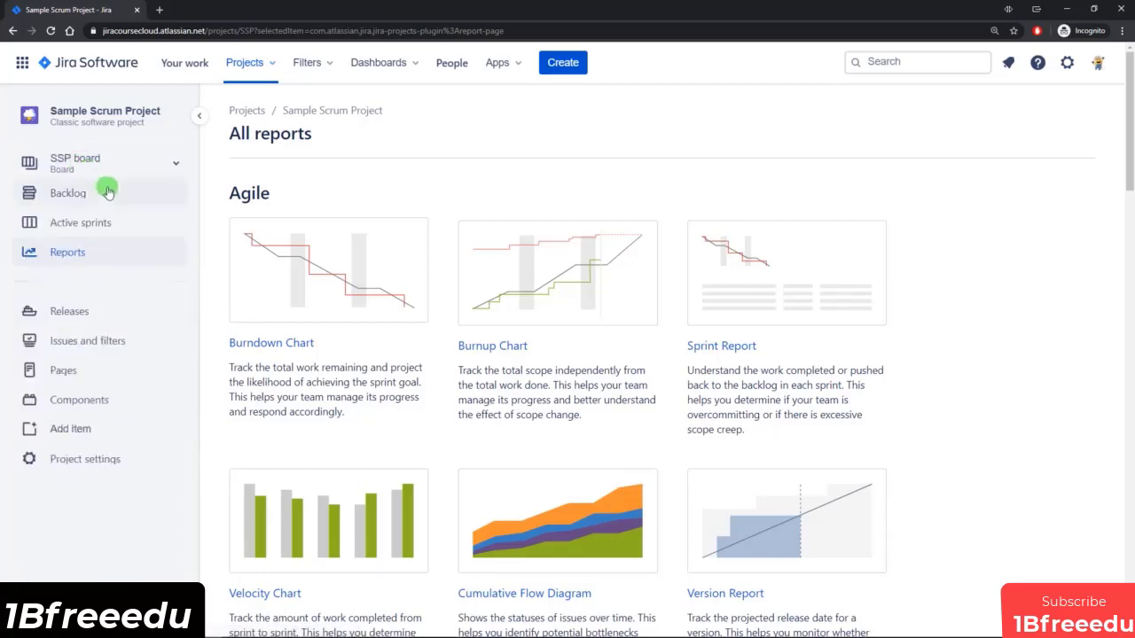
Open the releases of Sample Scrum Project and include Released versions alongside the Unreleased ones in the list.
left_click(91, 313)
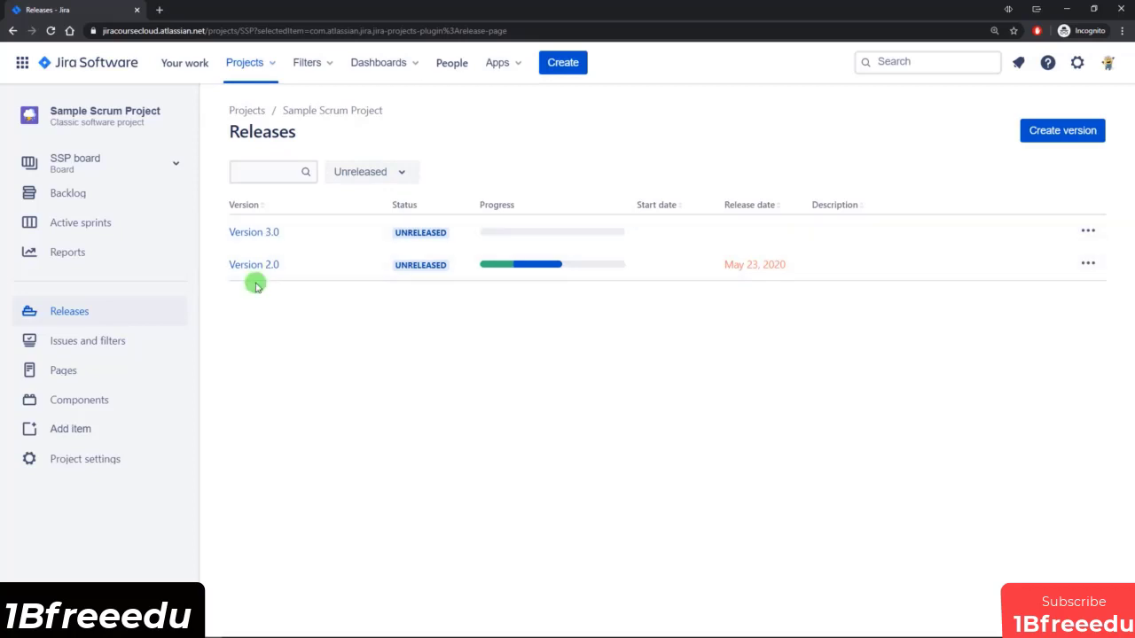
left_click(368, 171)
left_click(363, 207)
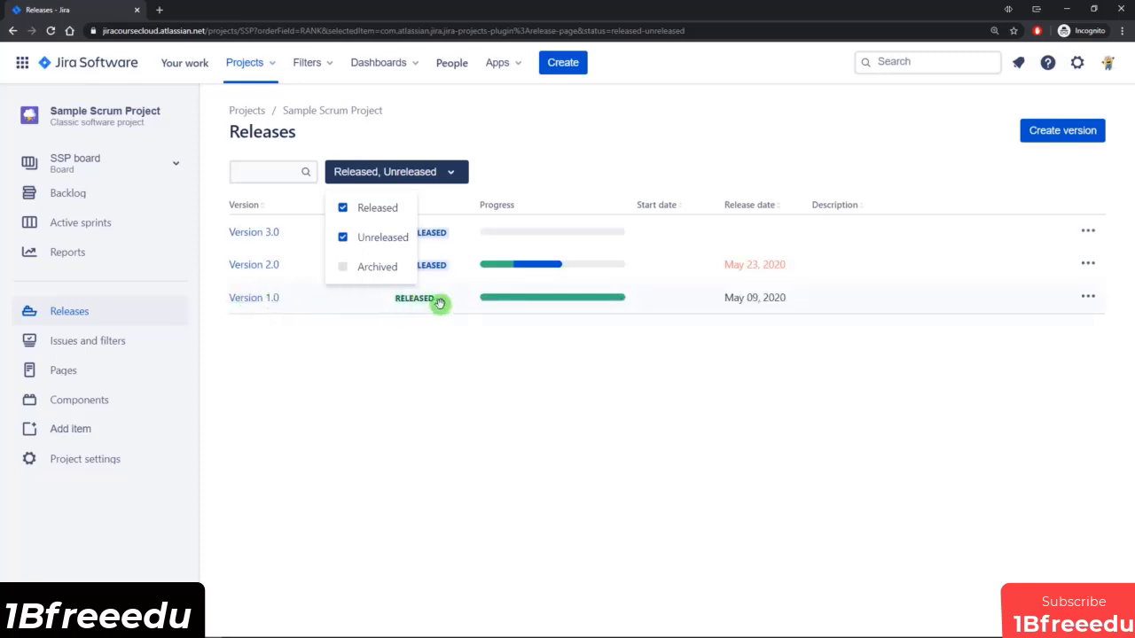
left_click(296, 348)
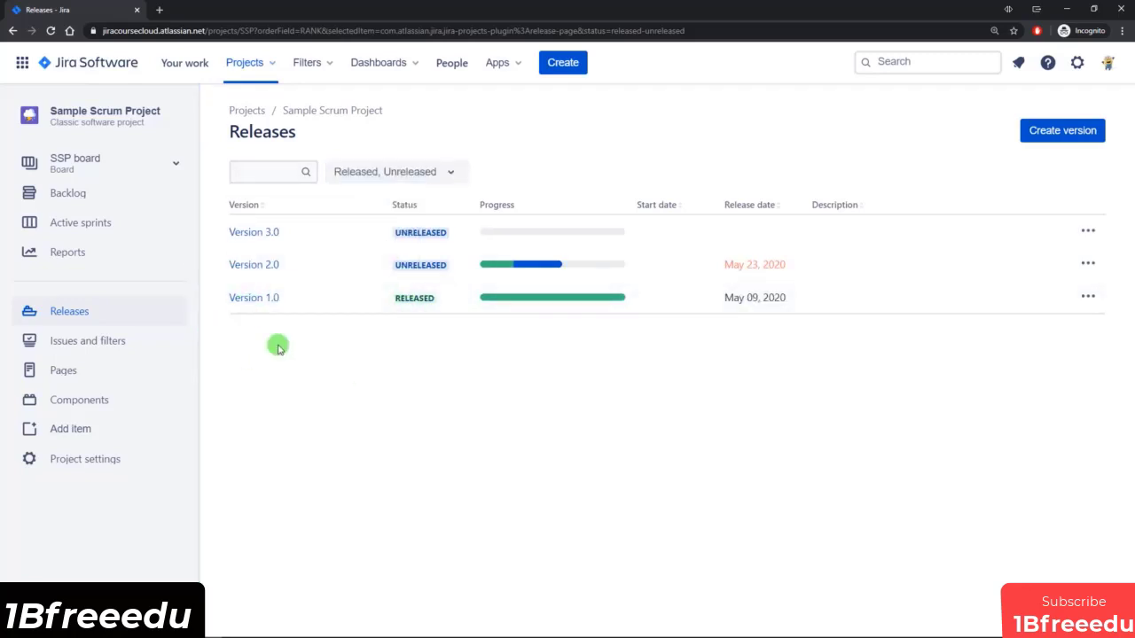
View the project's open issues and the issues reported by you, and return to the project navigation.
left_click(89, 345)
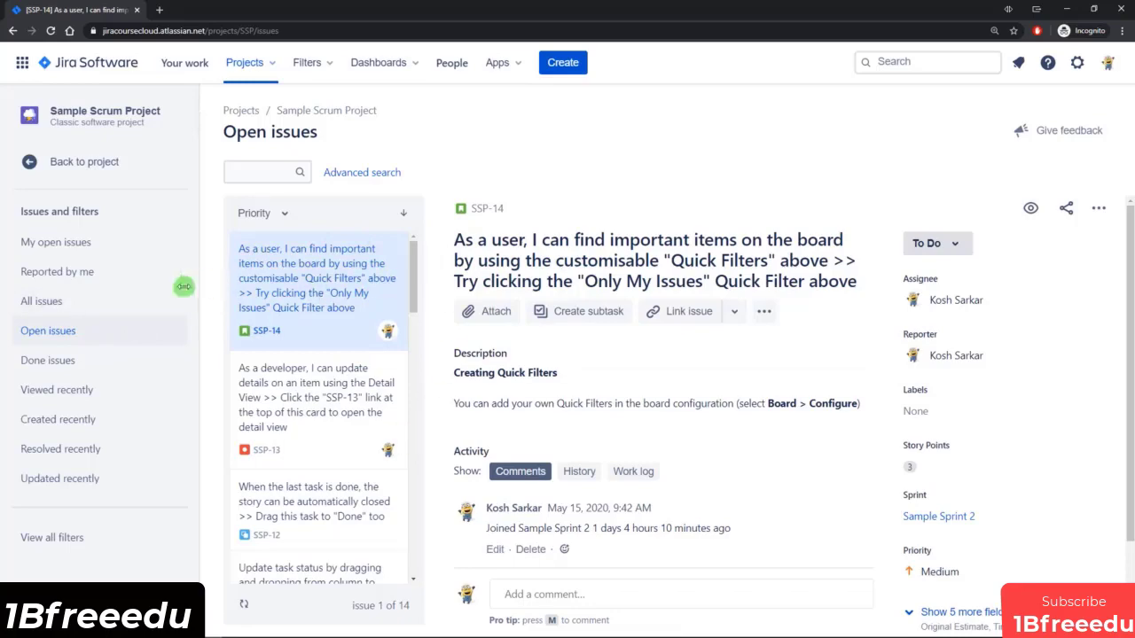
left_click(86, 274)
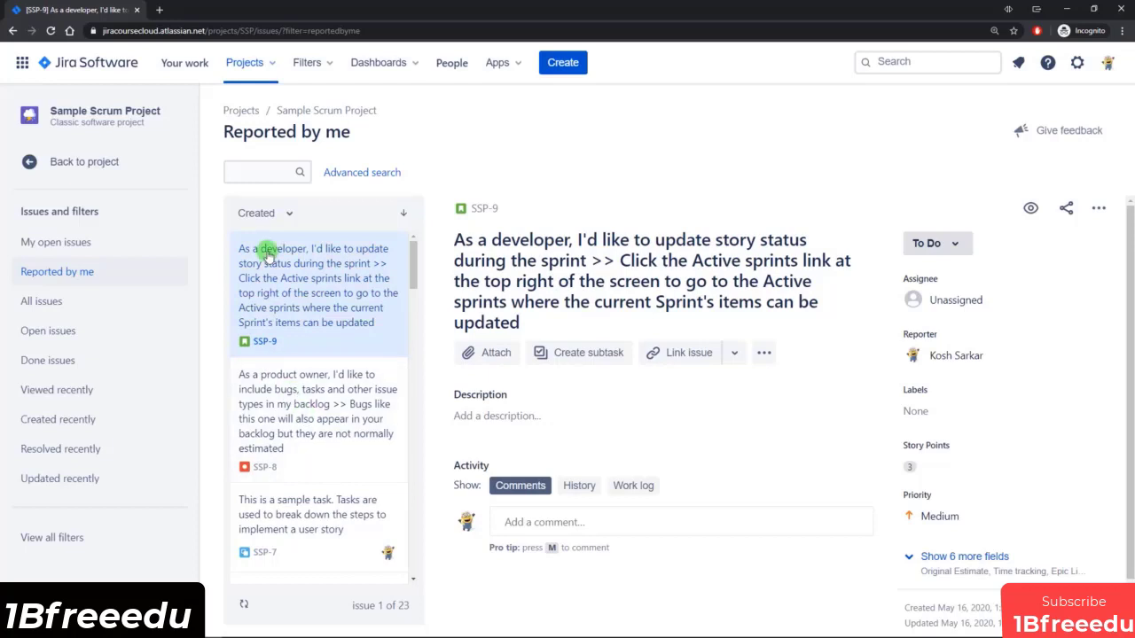
left_click(79, 163)
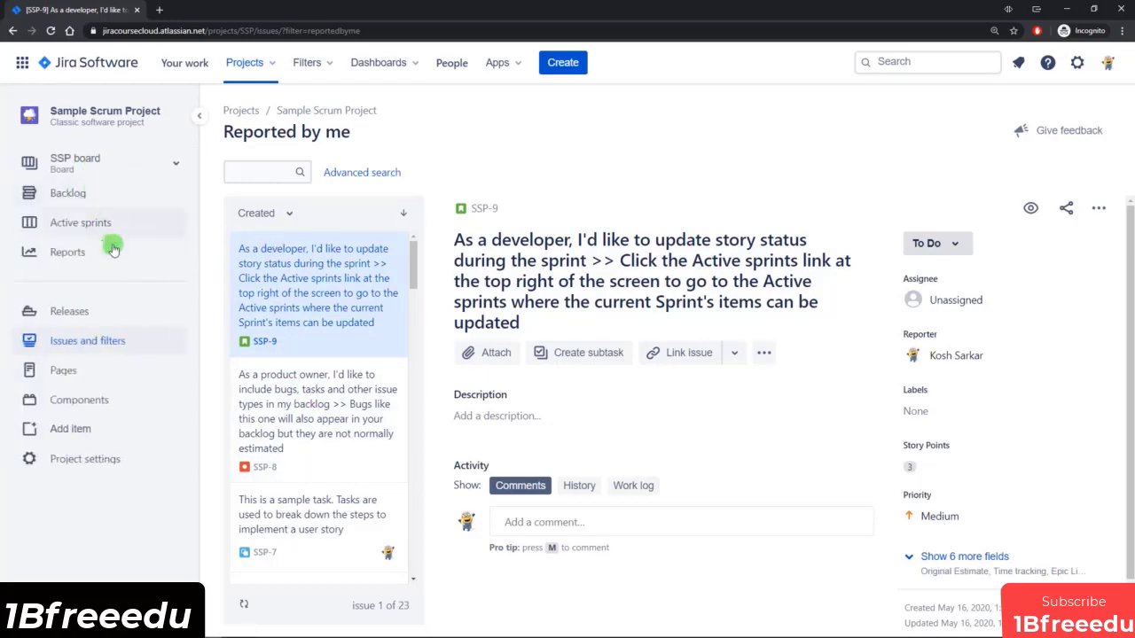
View the project's Pages and Components sections and check which items can be added to the project, without adding any.
left_click(71, 370)
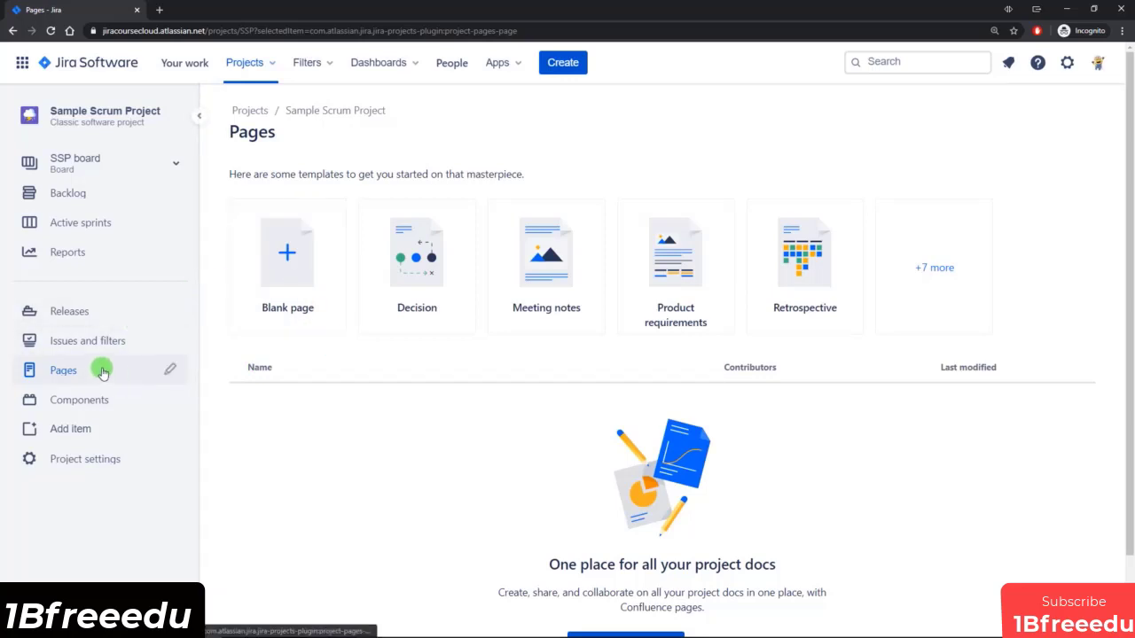
left_click(101, 399)
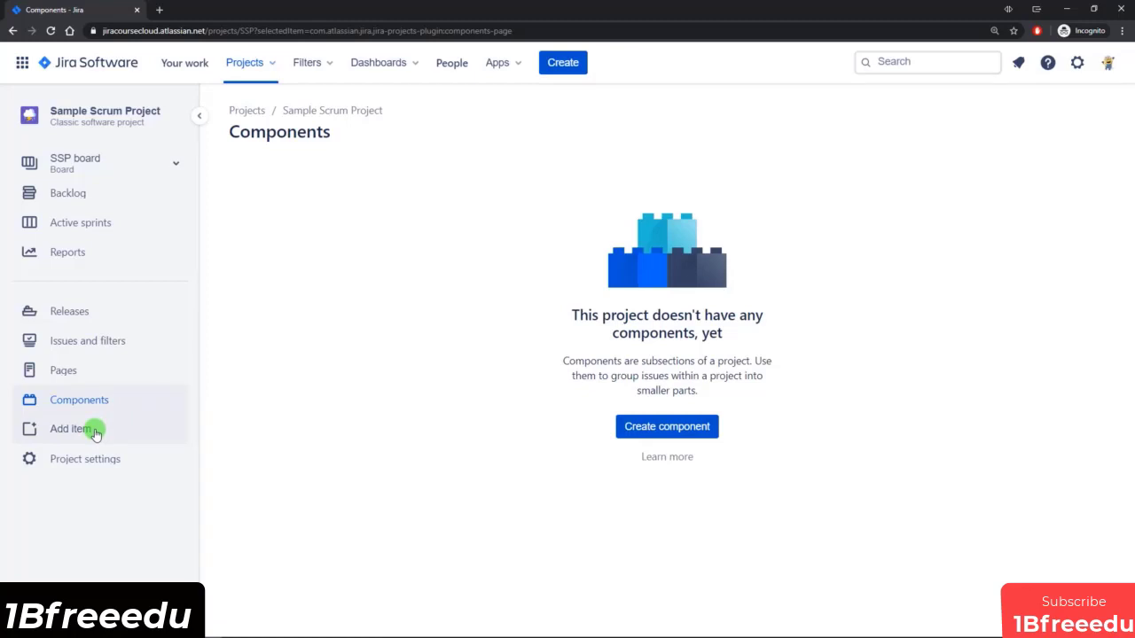
left_click(139, 437)
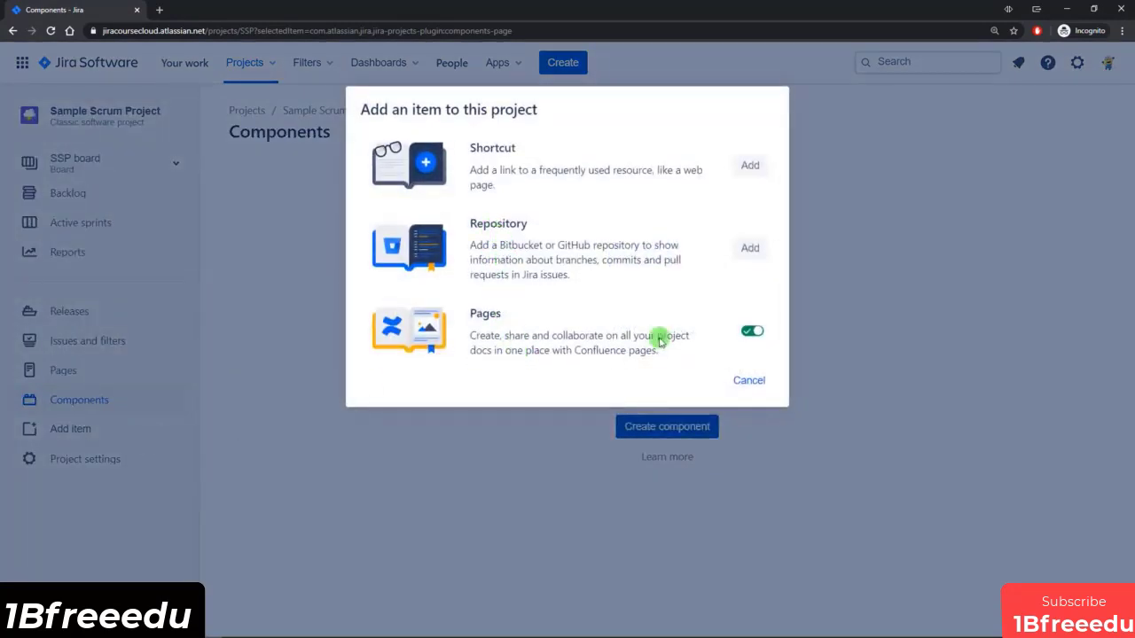
left_click(749, 382)
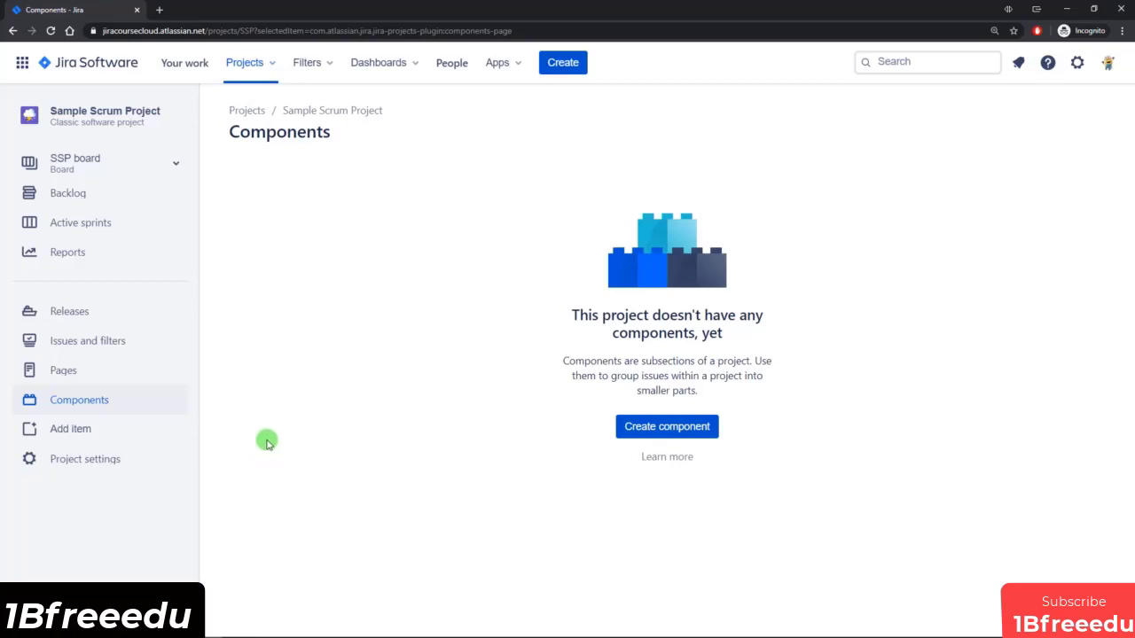
Collapse the project sidebar and expand it again.
mouse_move(200, 227)
left_mouse_down()
mouse_move(245, 223)
mouse_move(221, 222)
left_mouse_up()
left_click(221, 116)
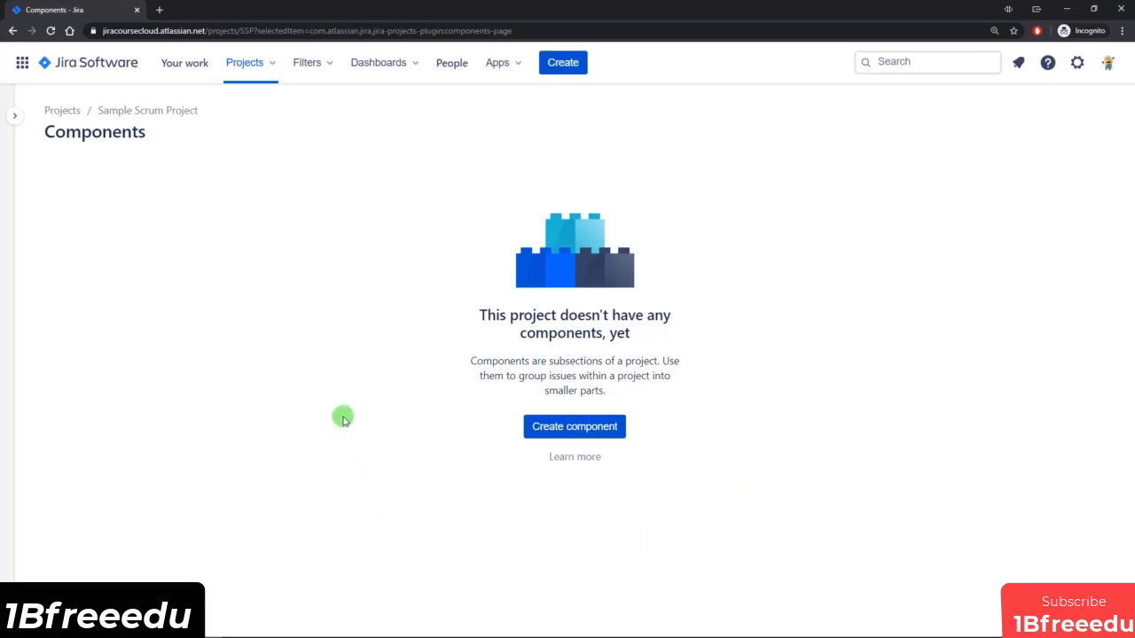
mouse_move(2, 302)
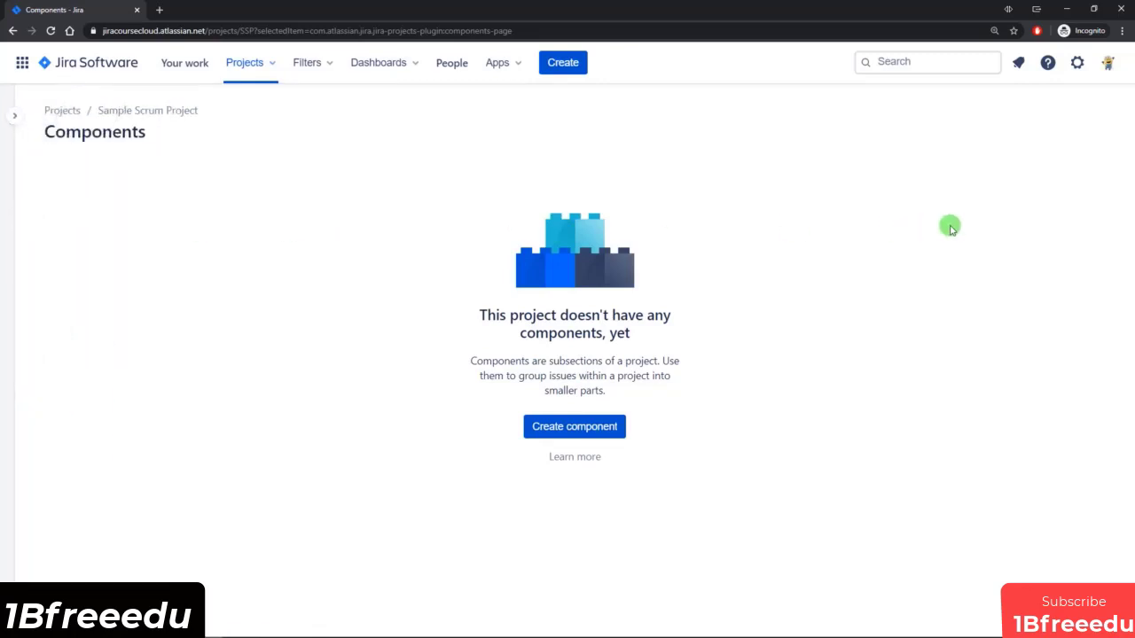
left_click(14, 117)
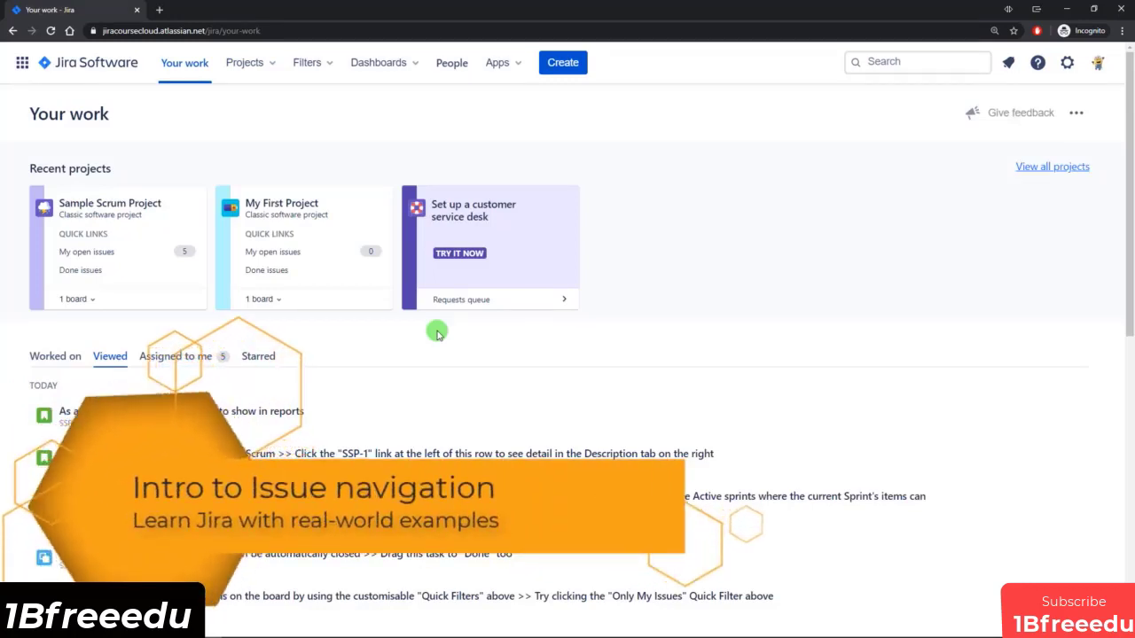
Go to the Your work page and check the starred and recent filters on offer.
left_click(89, 64)
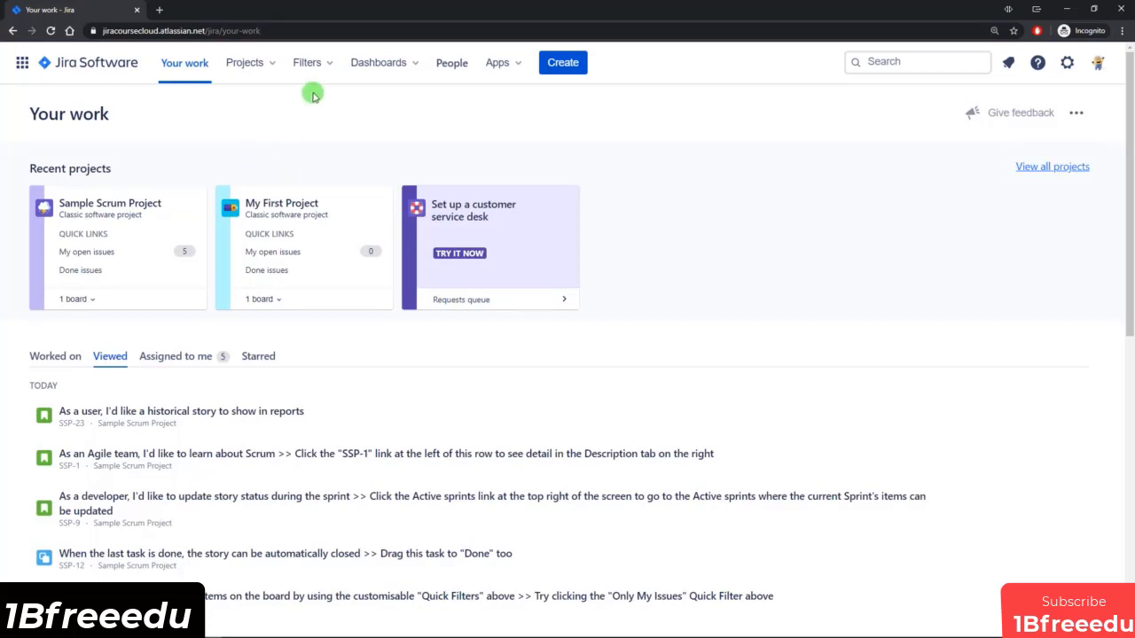
left_click(327, 65)
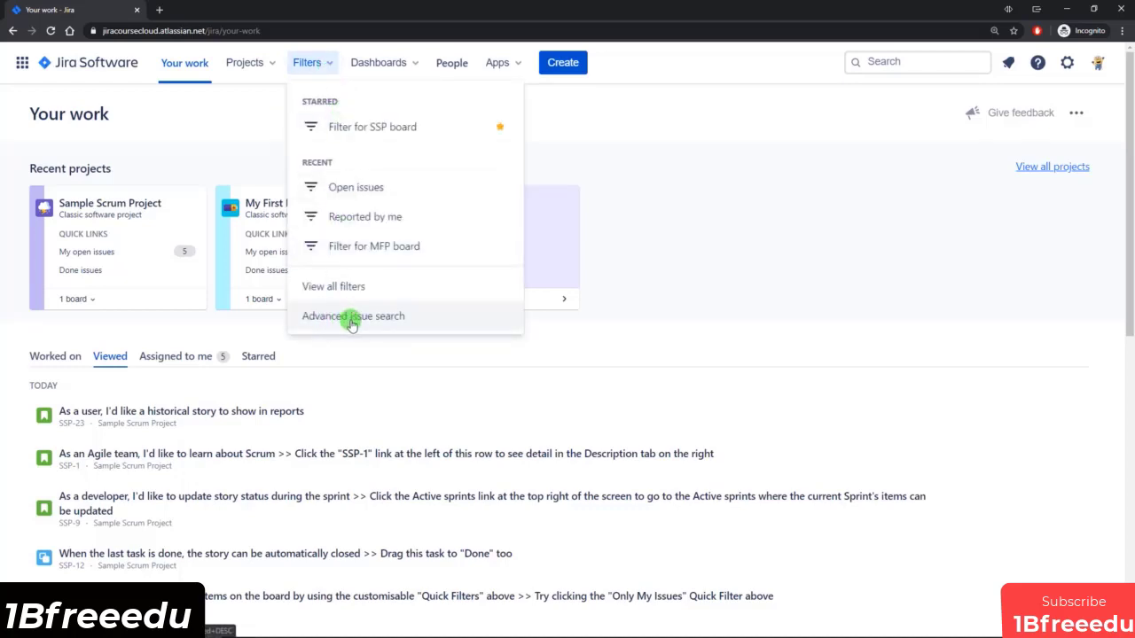
left_click(730, 237)
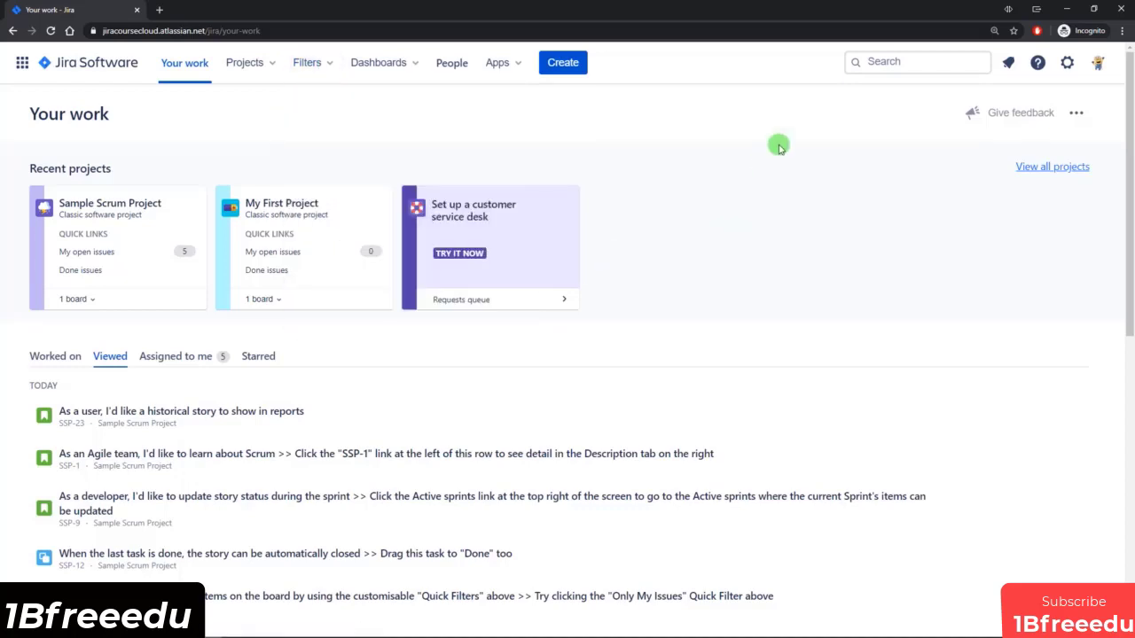
Open the search for all issues and view the details of issues SSP-1 and SSP-9.
left_click(907, 65)
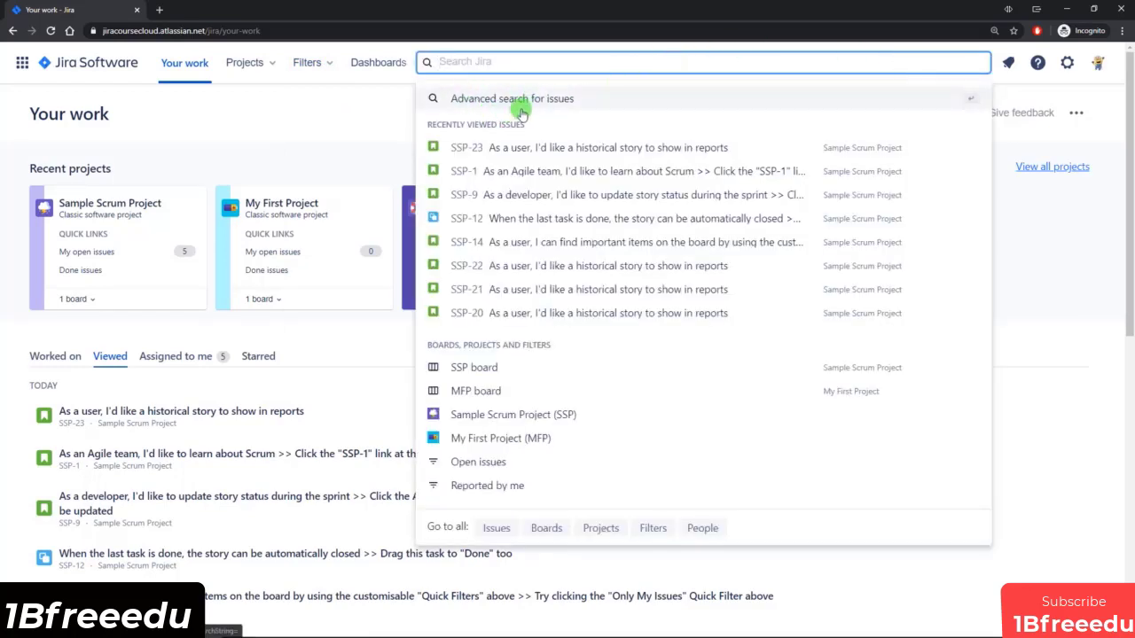
left_click(499, 530)
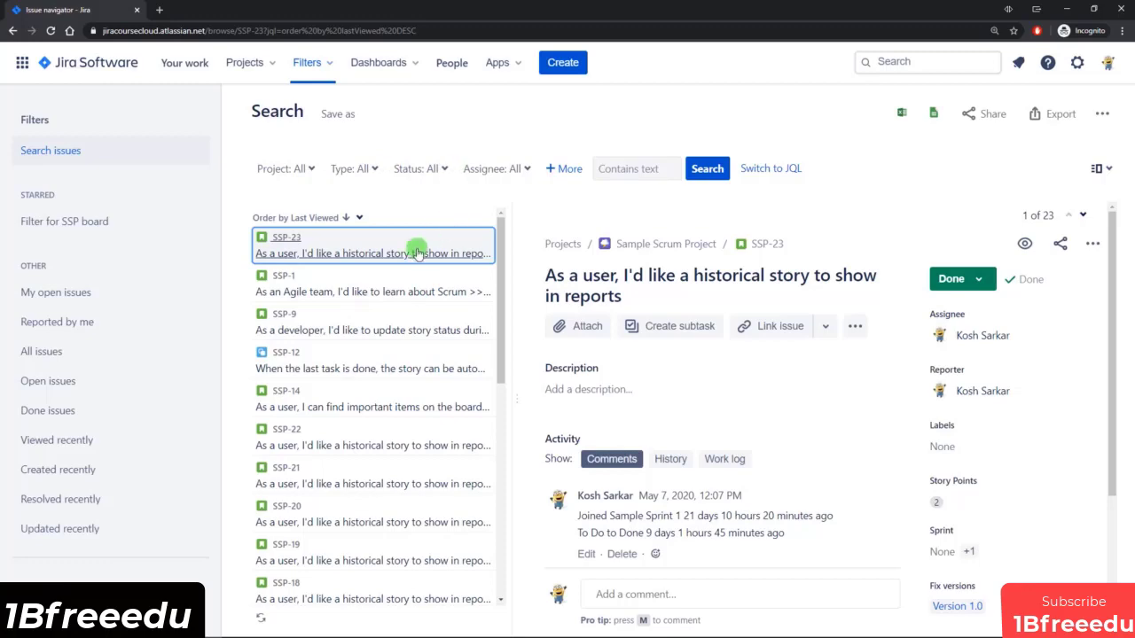
left_click(379, 284)
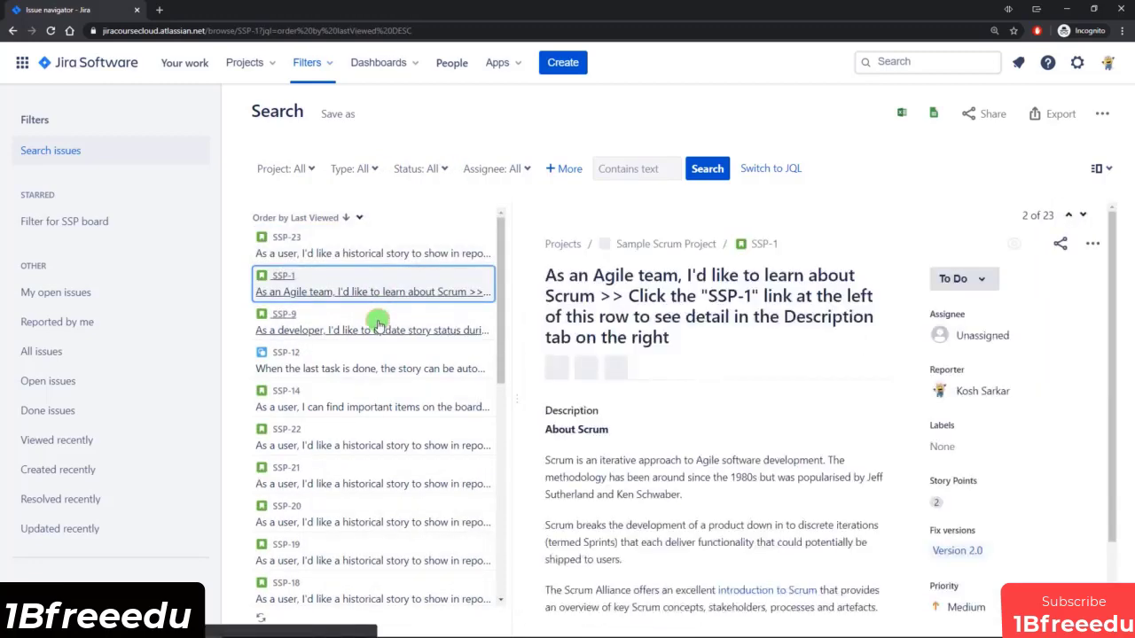
left_click(378, 324)
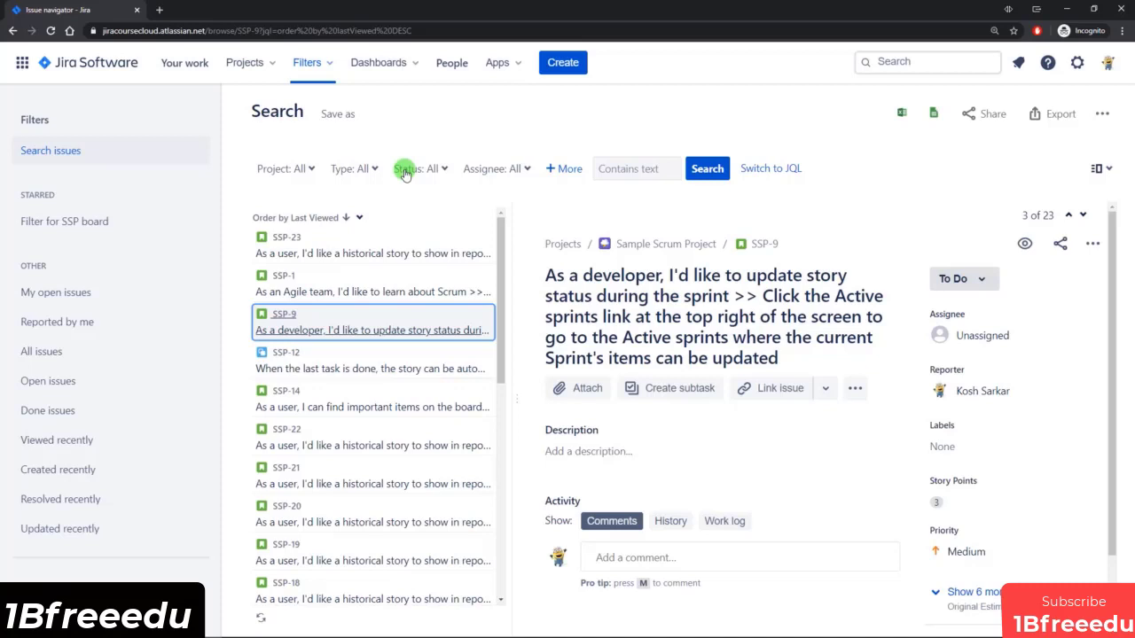
Restrict the issue search to Sample Scrum Project (SSP).
left_click(307, 174)
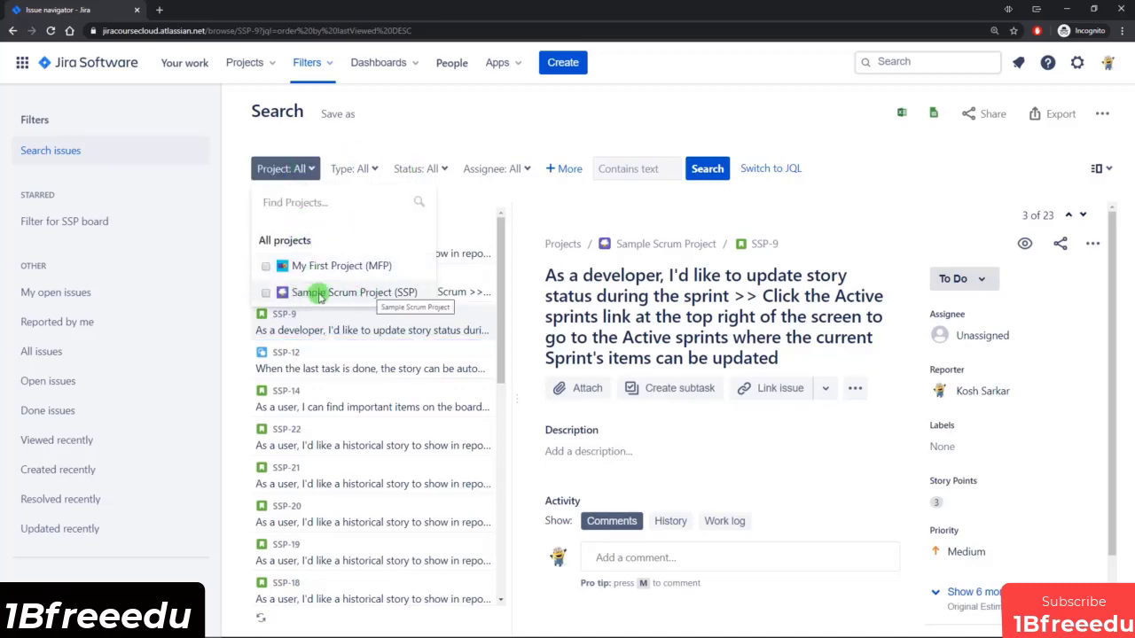
left_click(370, 294)
left_click(429, 129)
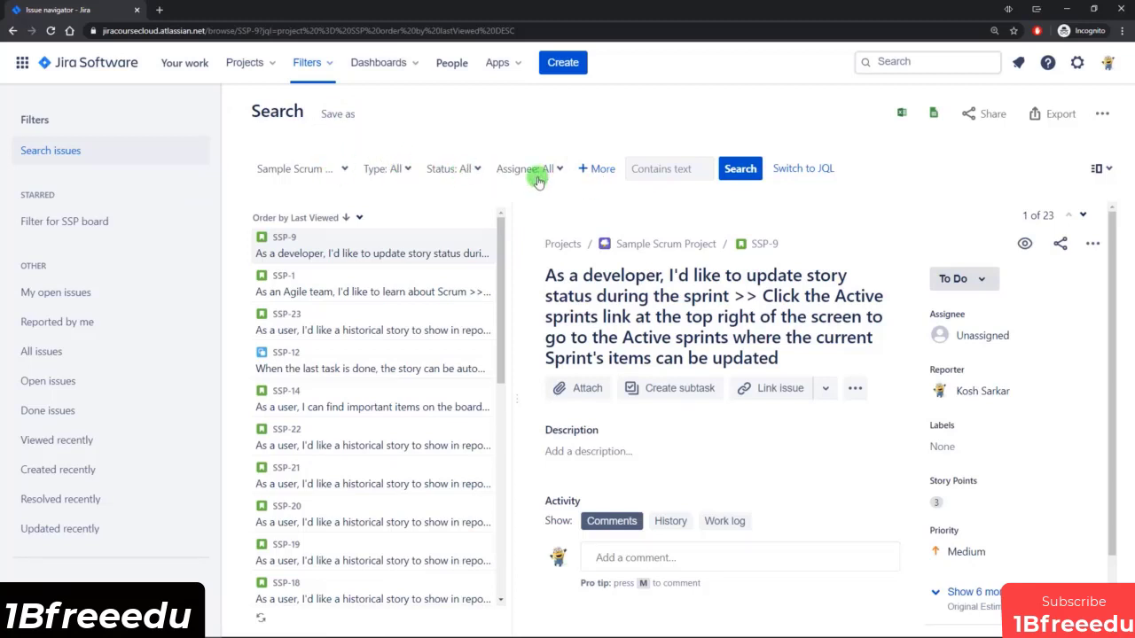
Check the additional search criteria and the text search field of the issue search without adding any criterion.
left_click(600, 170)
mouse_move(751, 239)
left_mouse_down()
mouse_move(750, 310)
mouse_move(749, 233)
left_mouse_up()
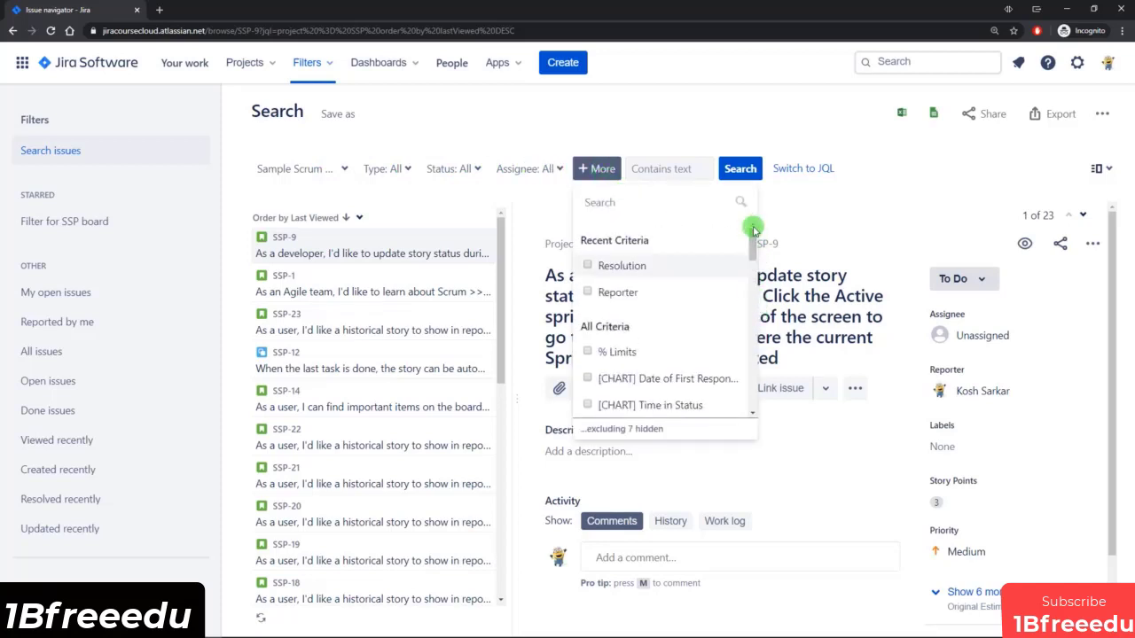
left_click(690, 164)
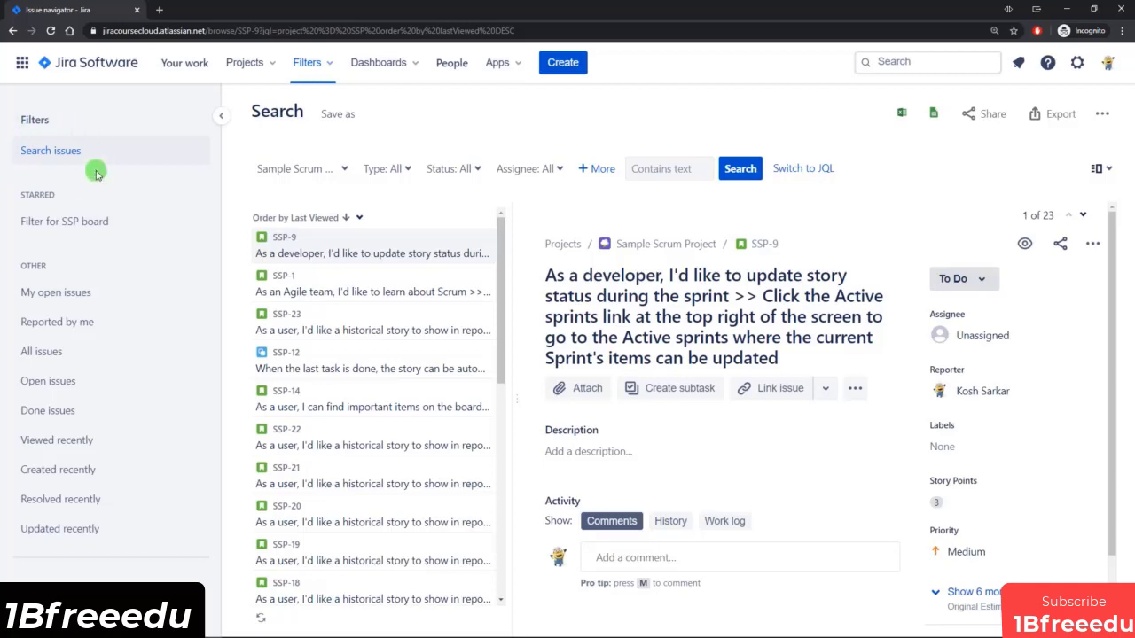
Open the starred Filter for SSP board, check its project criterion, and show the Open issues filter.
left_click(49, 228)
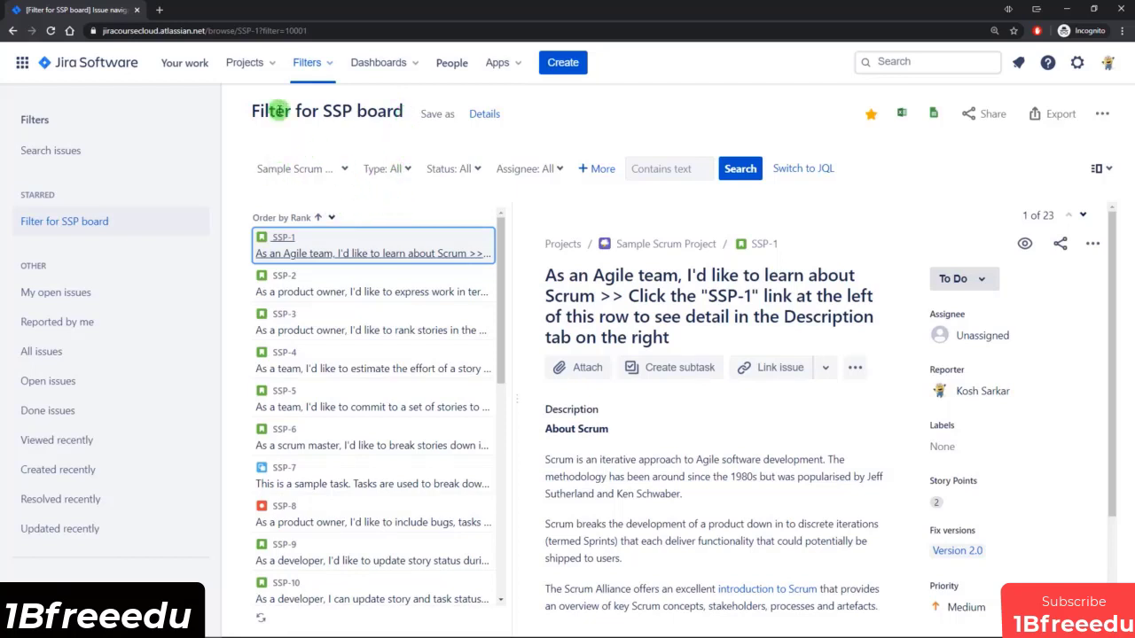
left_click(341, 168)
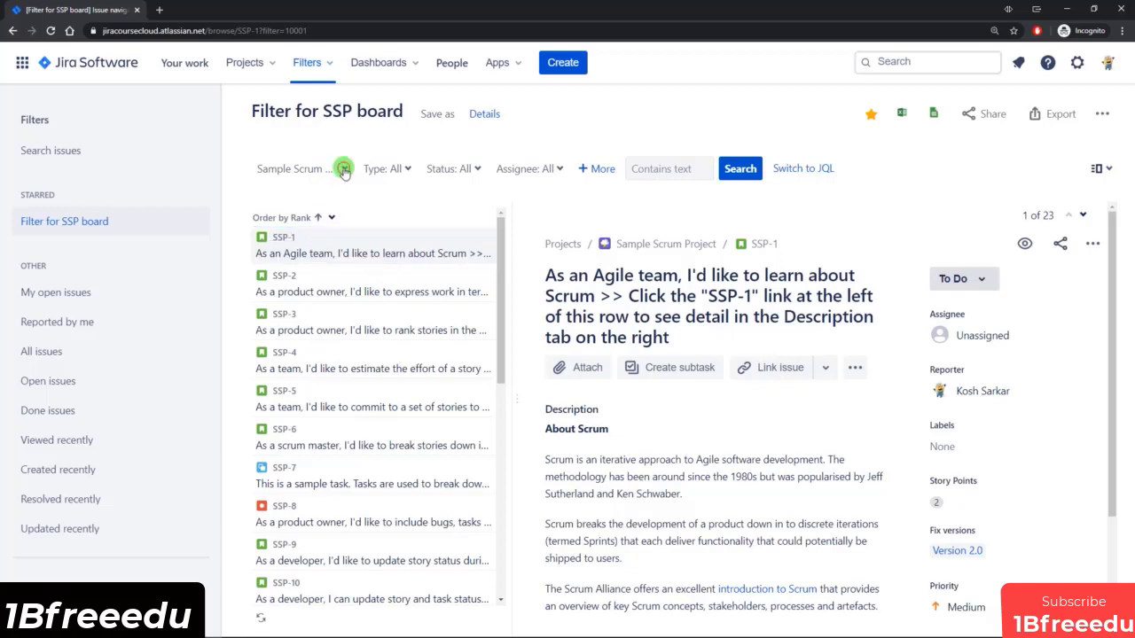
left_click(493, 201)
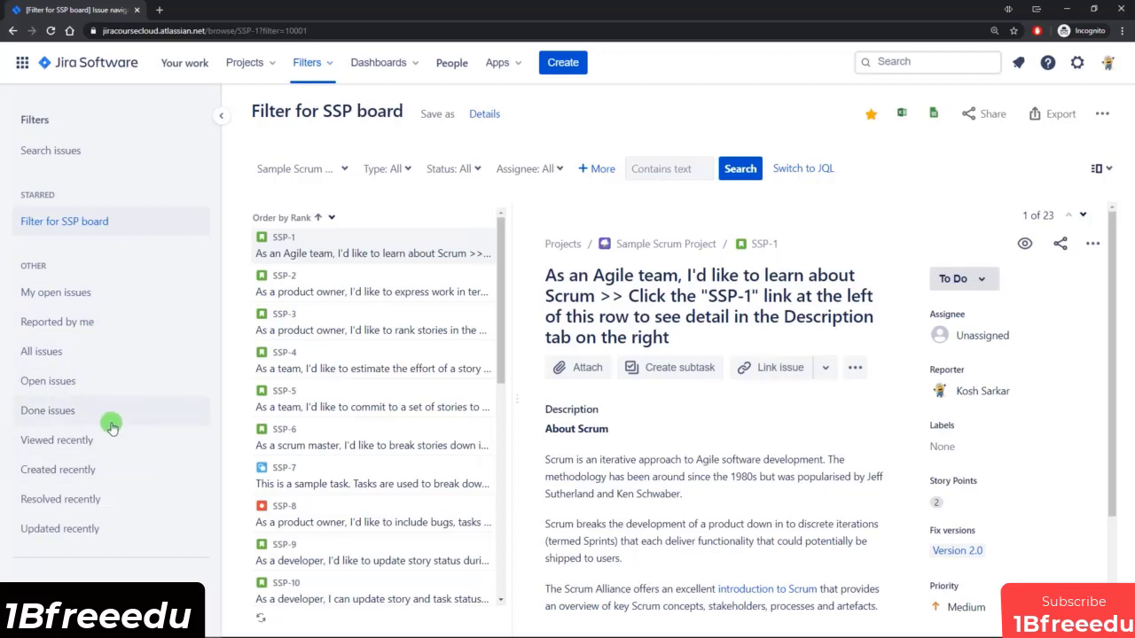
left_click(83, 381)
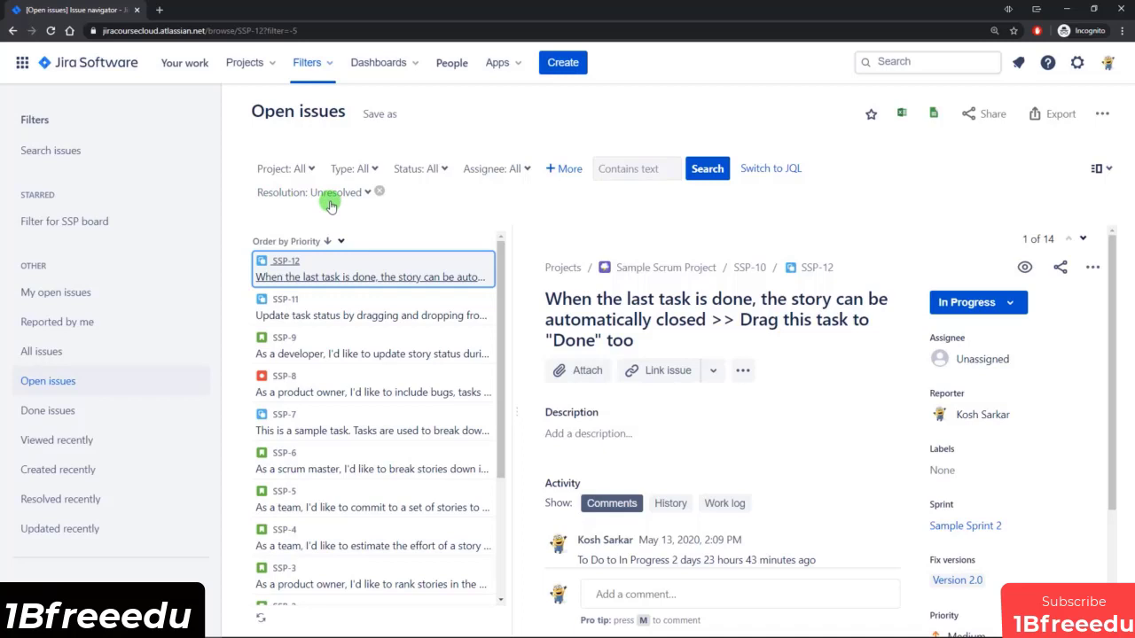
Open the Reported by me filter and check its export formats and additional actions without running any.
left_click(58, 324)
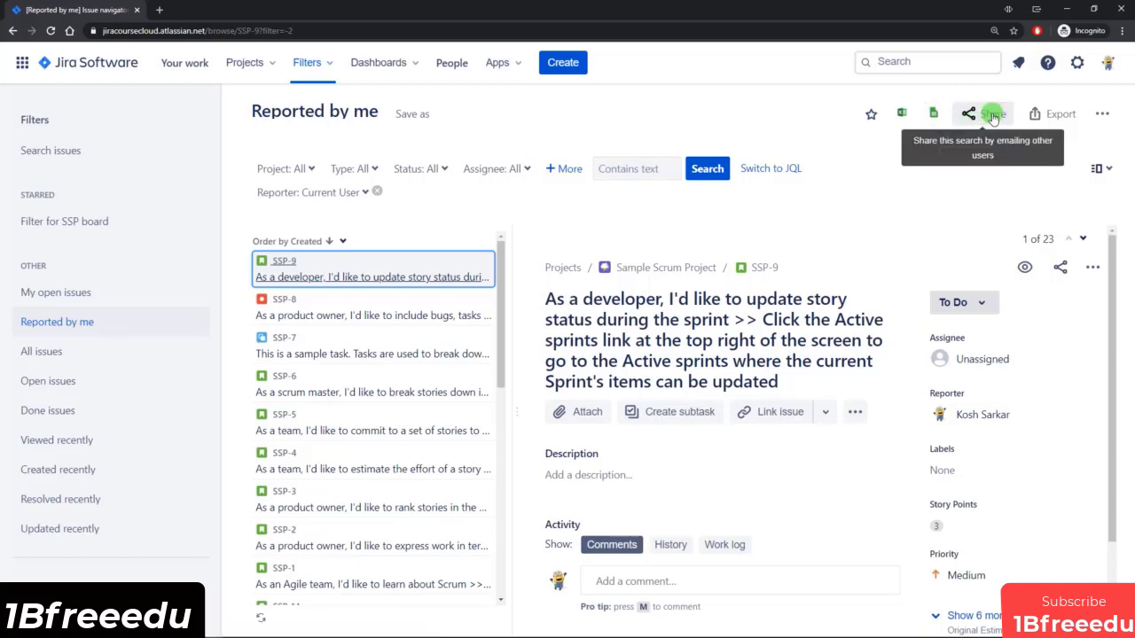
left_click(1060, 113)
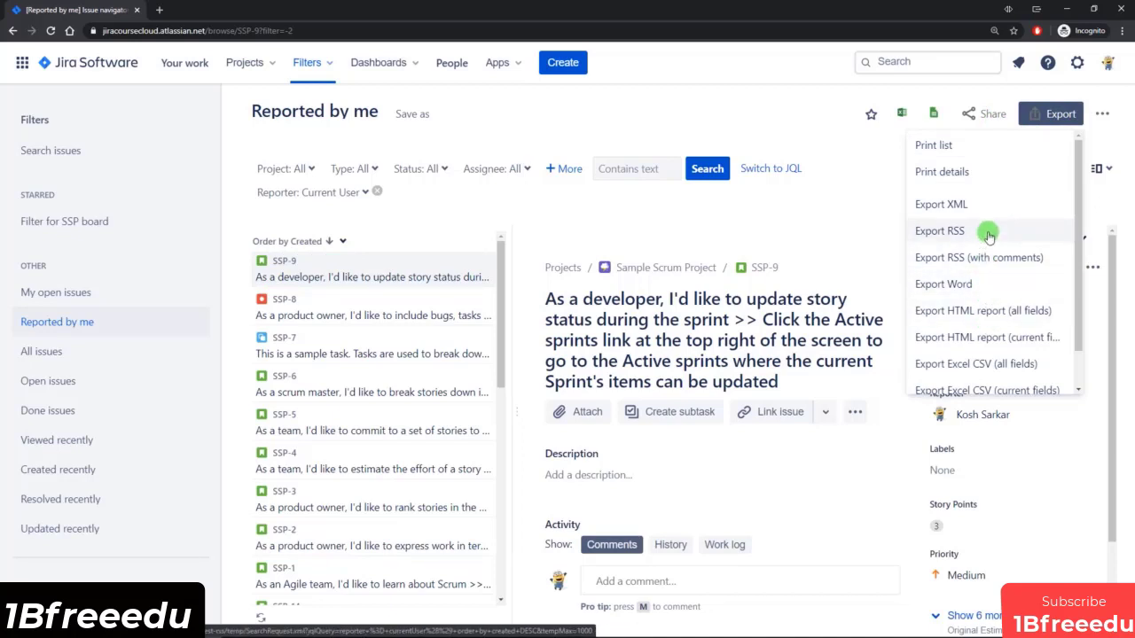
left_click(1102, 113)
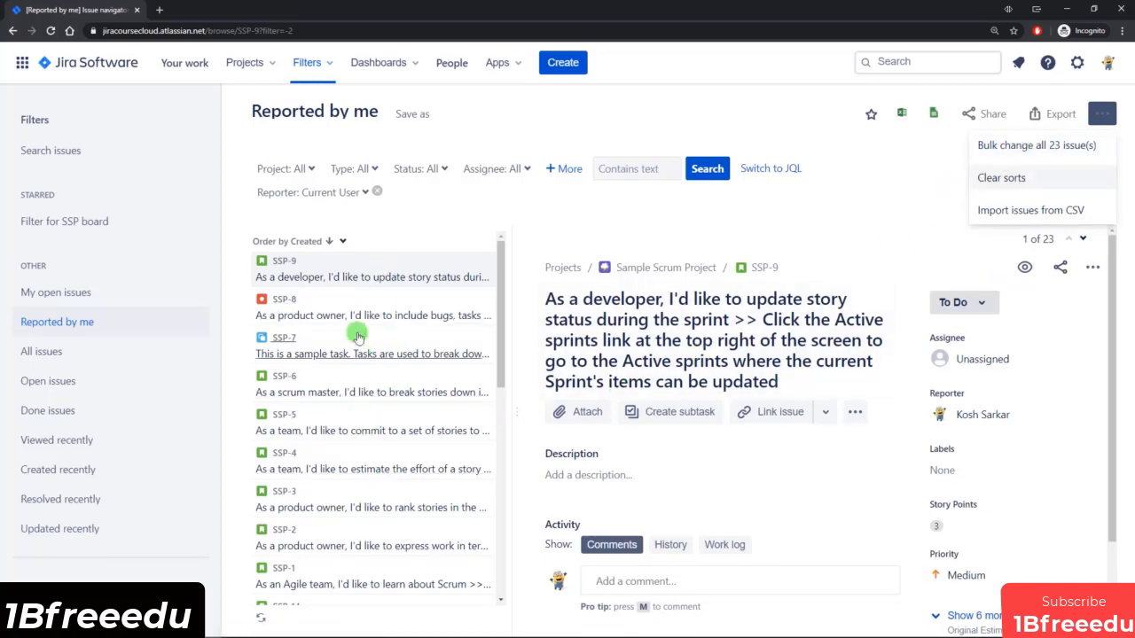
left_click(792, 208)
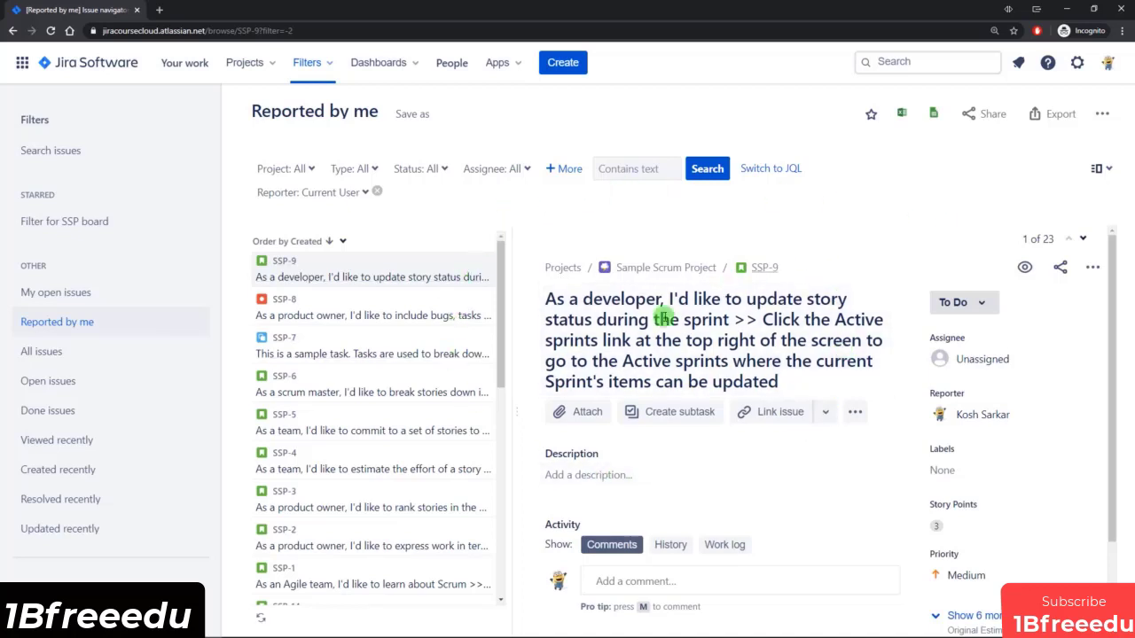
View the details of issue SSP-8 and switch the search results to the List View.
left_click(393, 310)
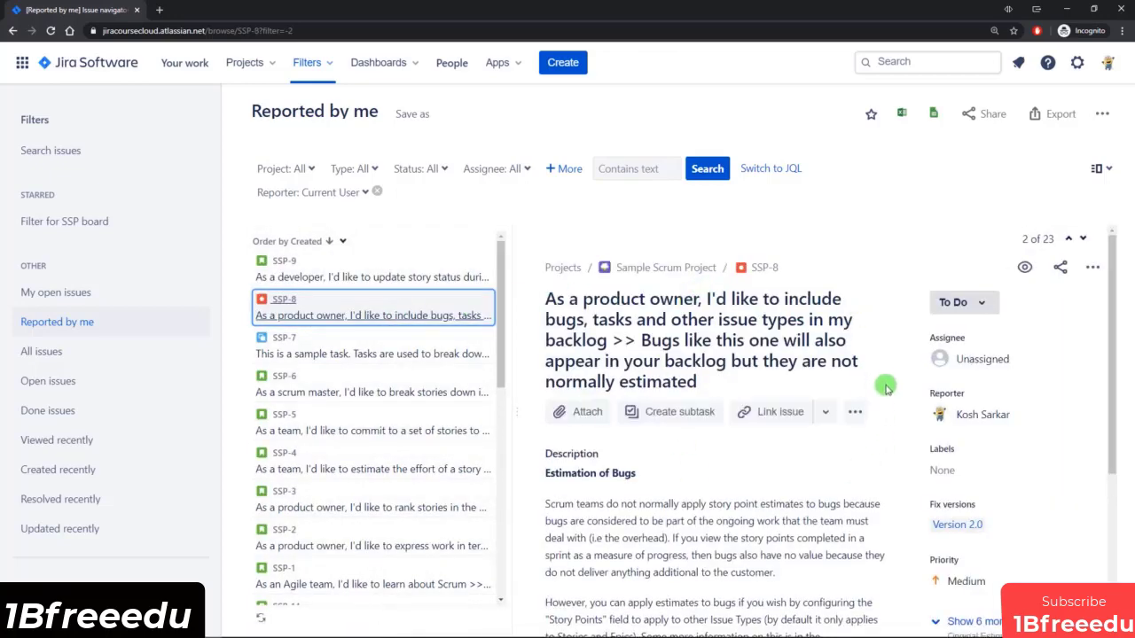
left_click(1101, 170)
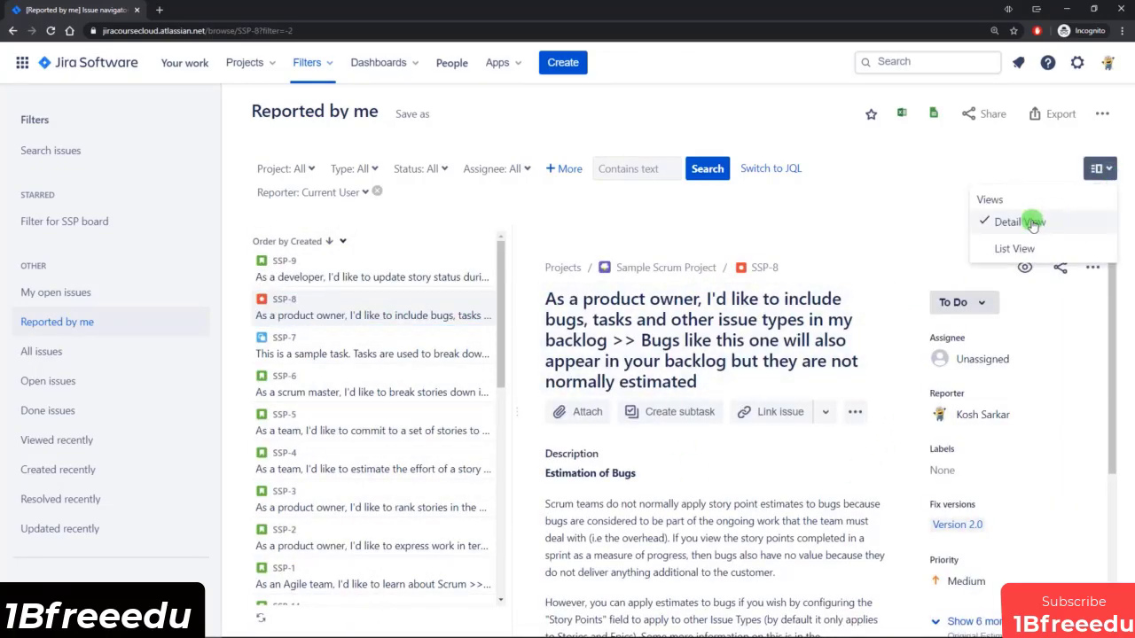
left_click(1033, 246)
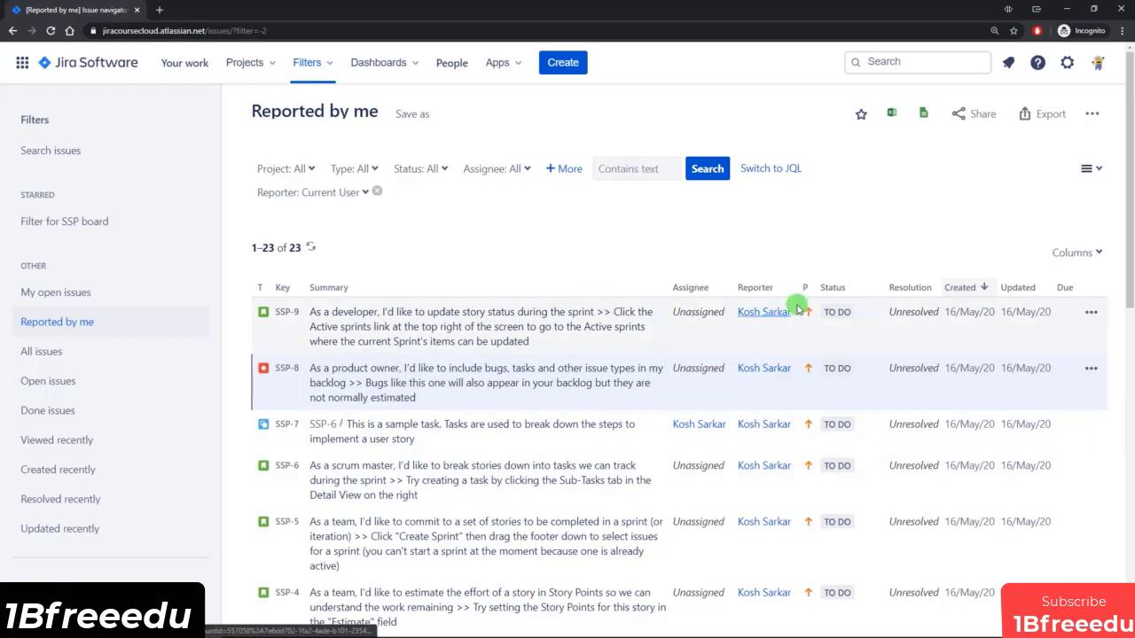
Check the columns available for the issue list without changing the selection.
left_click(1072, 252)
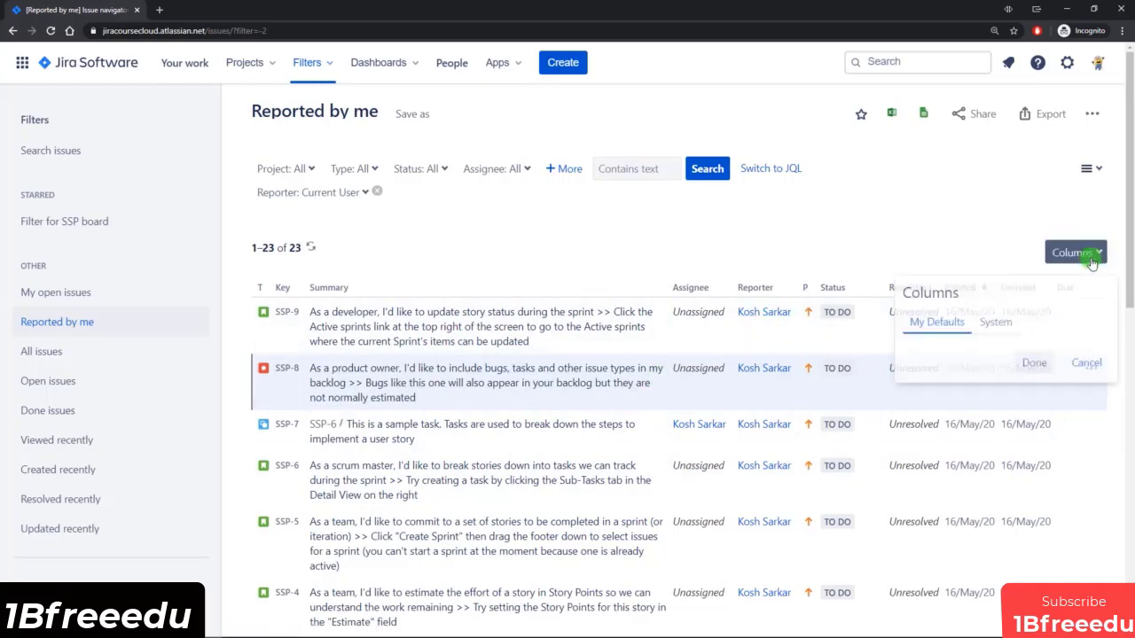
left_click_drag(1111, 403, 1106, 519)
left_click(1079, 595)
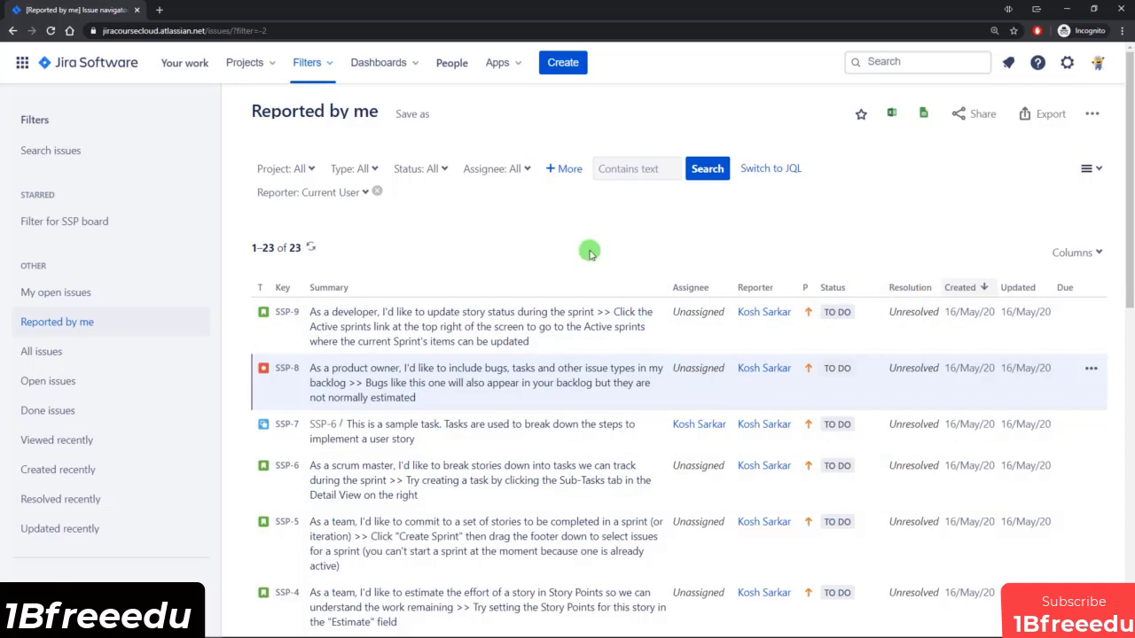
left_click(1093, 257)
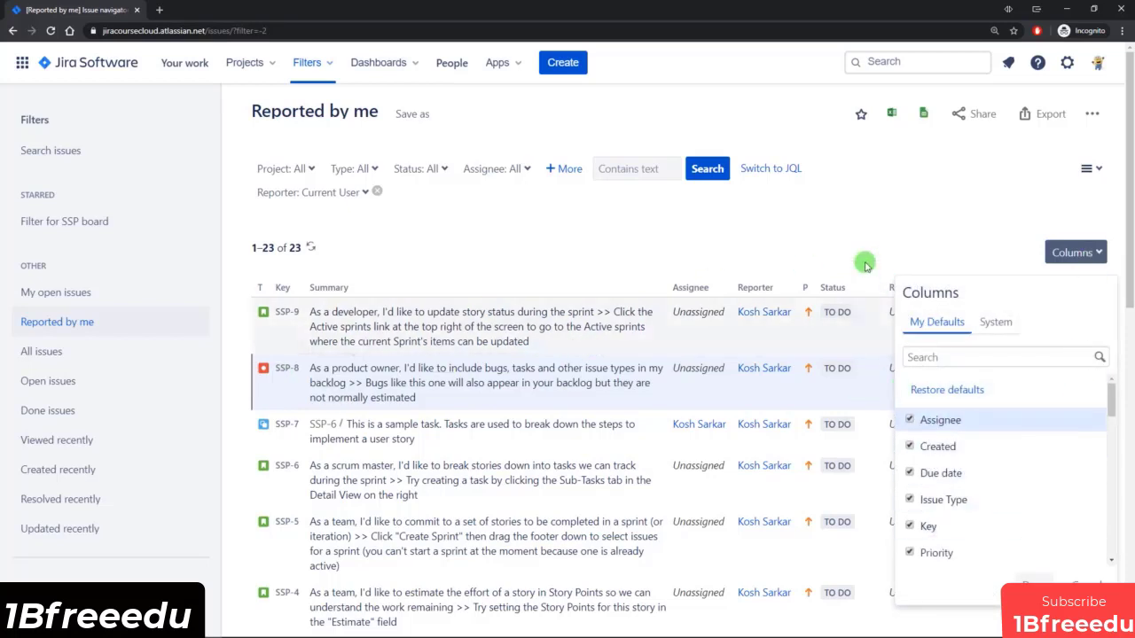
left_click(890, 224)
Check the export formats offered for the listed issues, through to the Excel CSV options.
left_click(1048, 116)
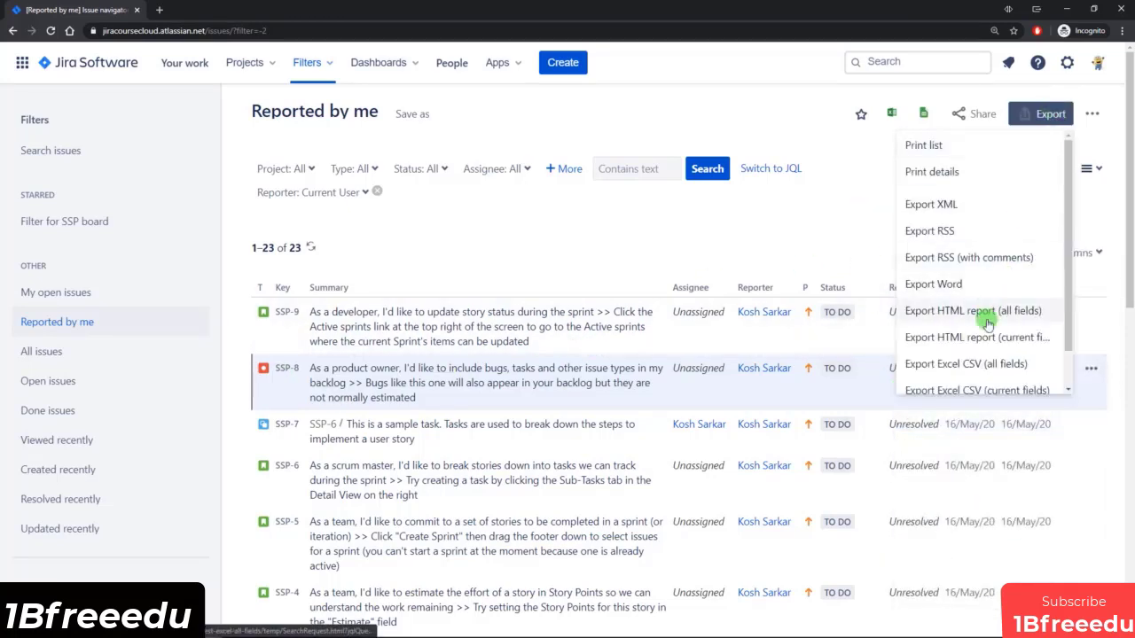
scroll(993, 377, "down", 1)
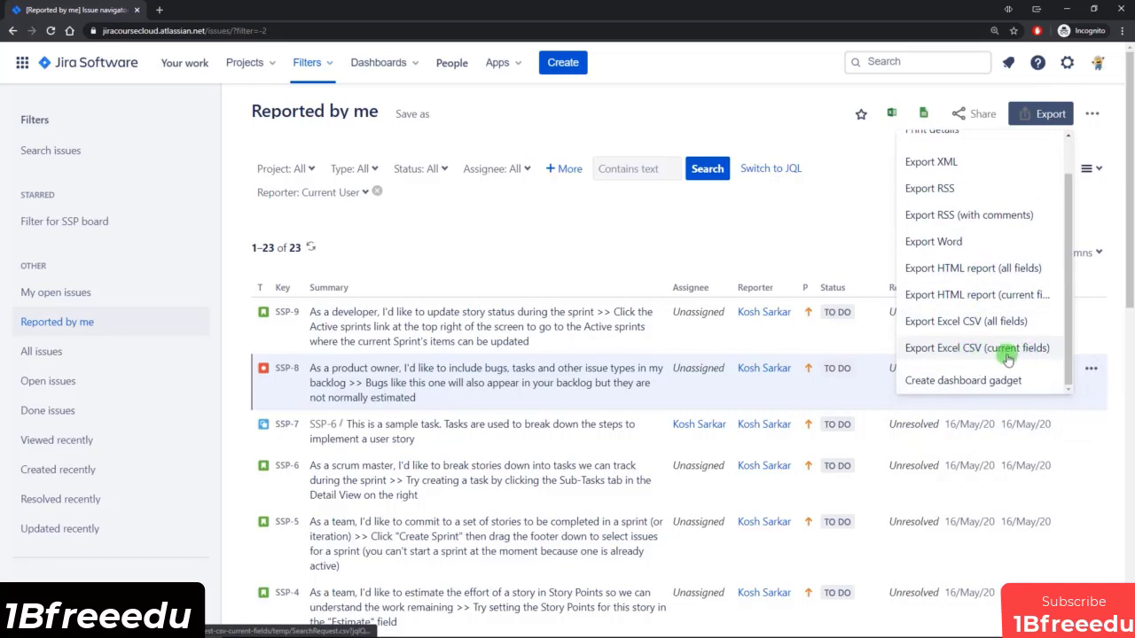
left_click(974, 322)
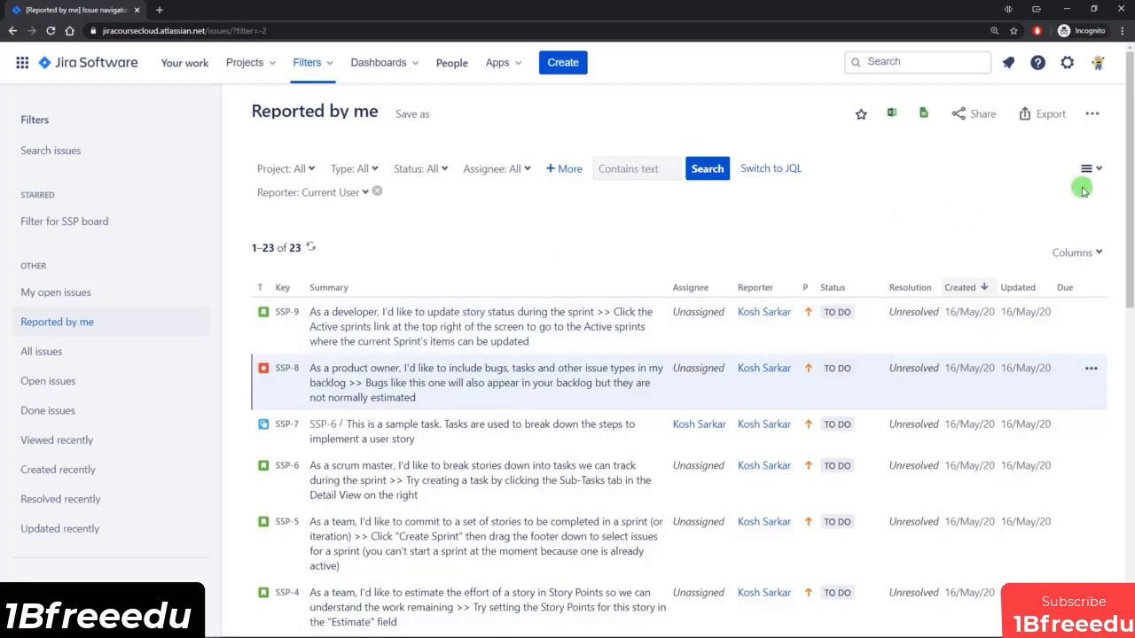
Return the search results to the Detail View and view the details of issue SSP-7.
left_click(1095, 255)
left_click(1088, 168)
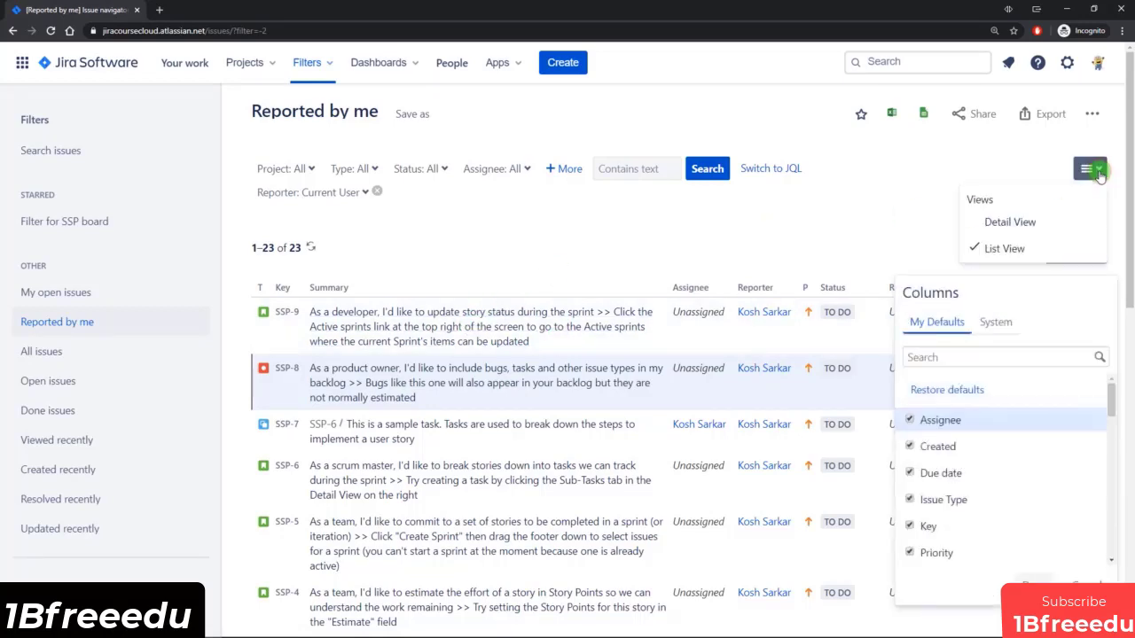
left_click(1039, 218)
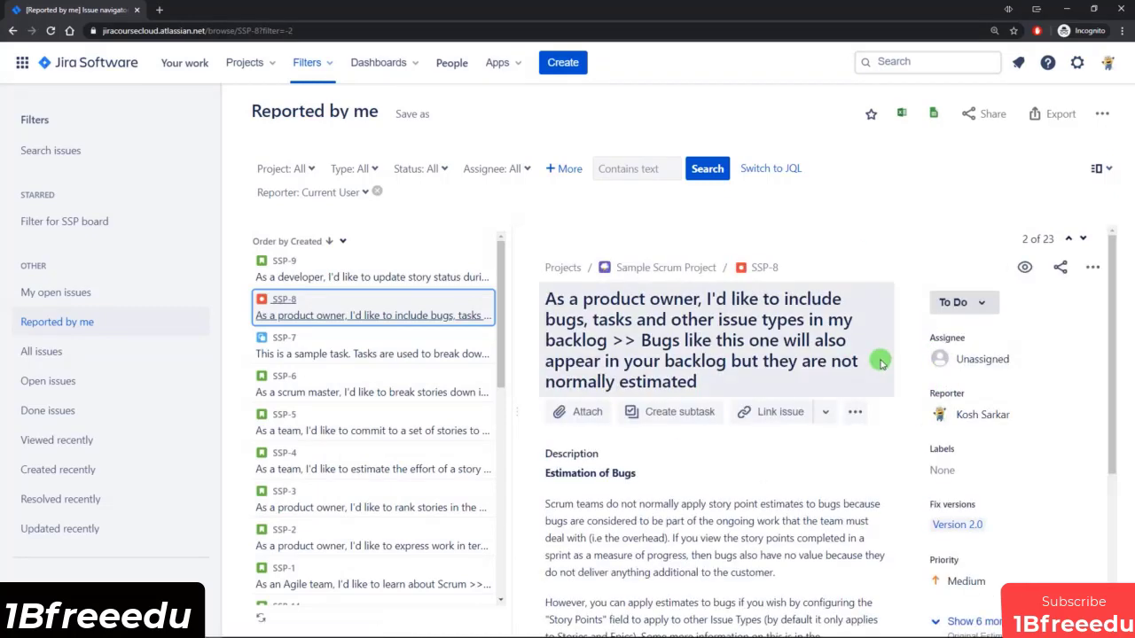
left_click(363, 349)
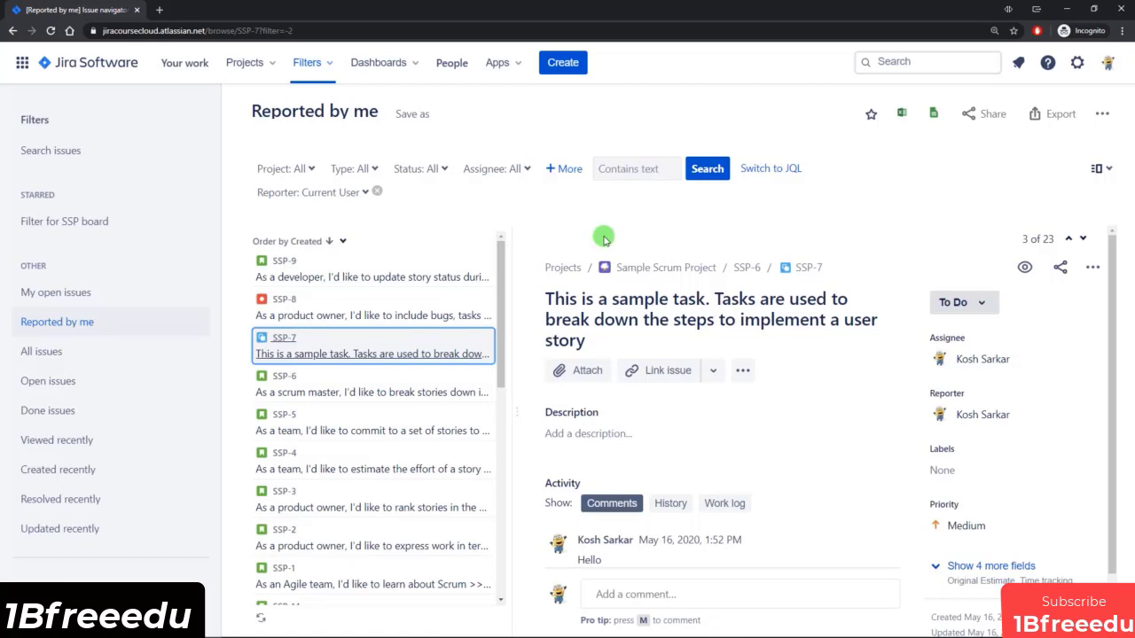
Open Sample Scrum Project (SSP) in a separate browser tab and switch to its backlog.
left_click(258, 63)
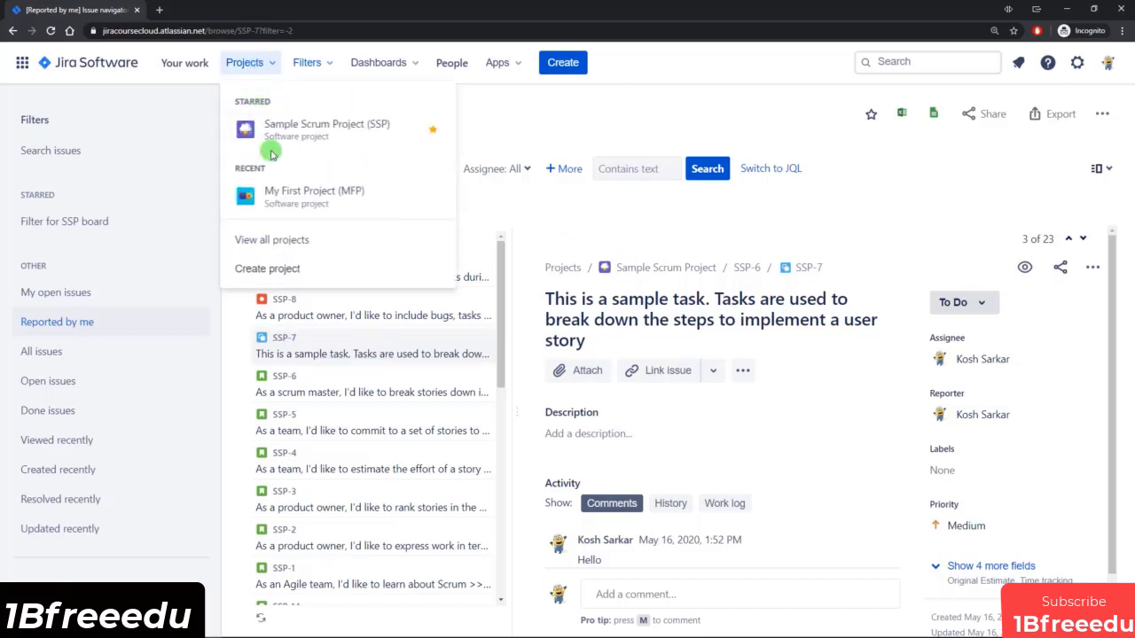
middle_click(275, 125)
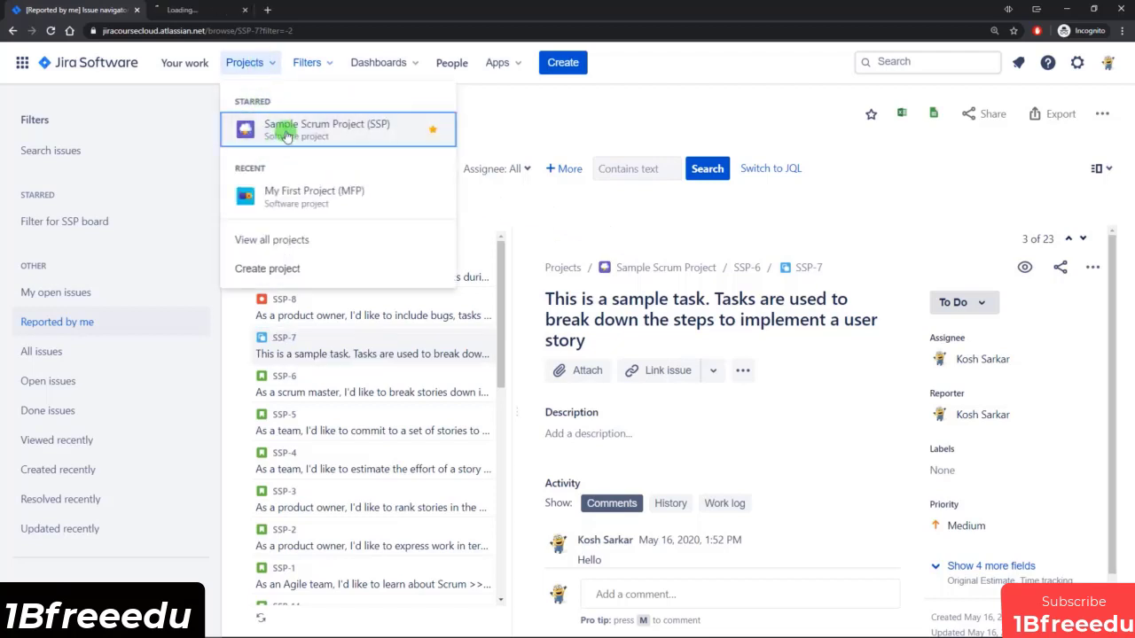
left_click(616, 116)
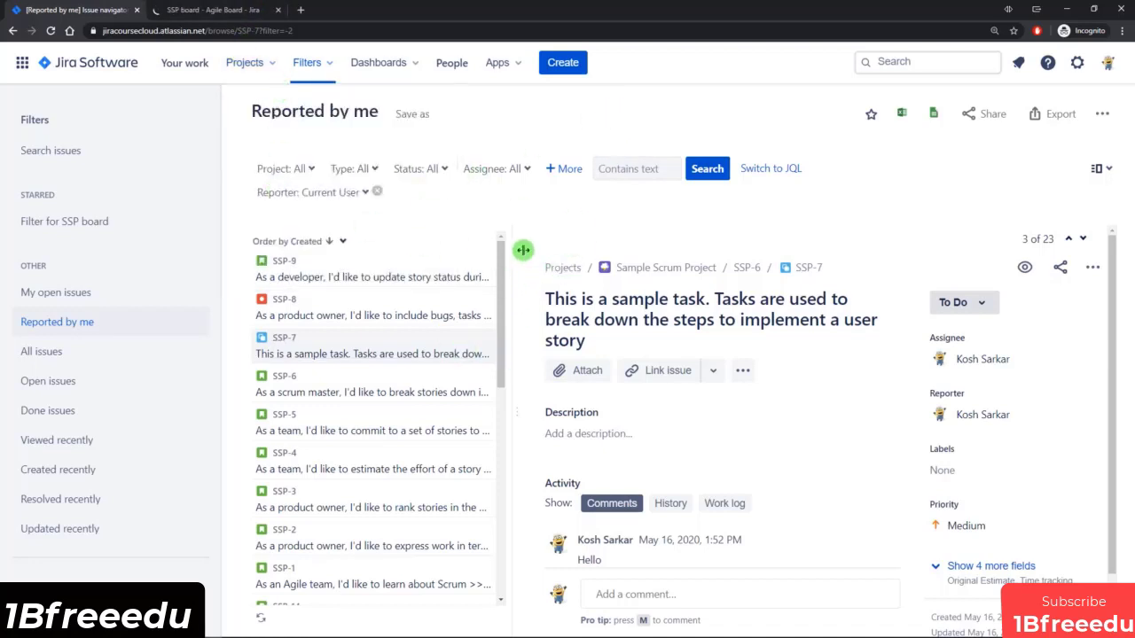
mouse_move(512, 251)
left_mouse_down()
mouse_move(606, 245)
mouse_move(471, 254)
mouse_move(529, 254)
mouse_move(500, 256)
mouse_move(517, 257)
left_mouse_up()
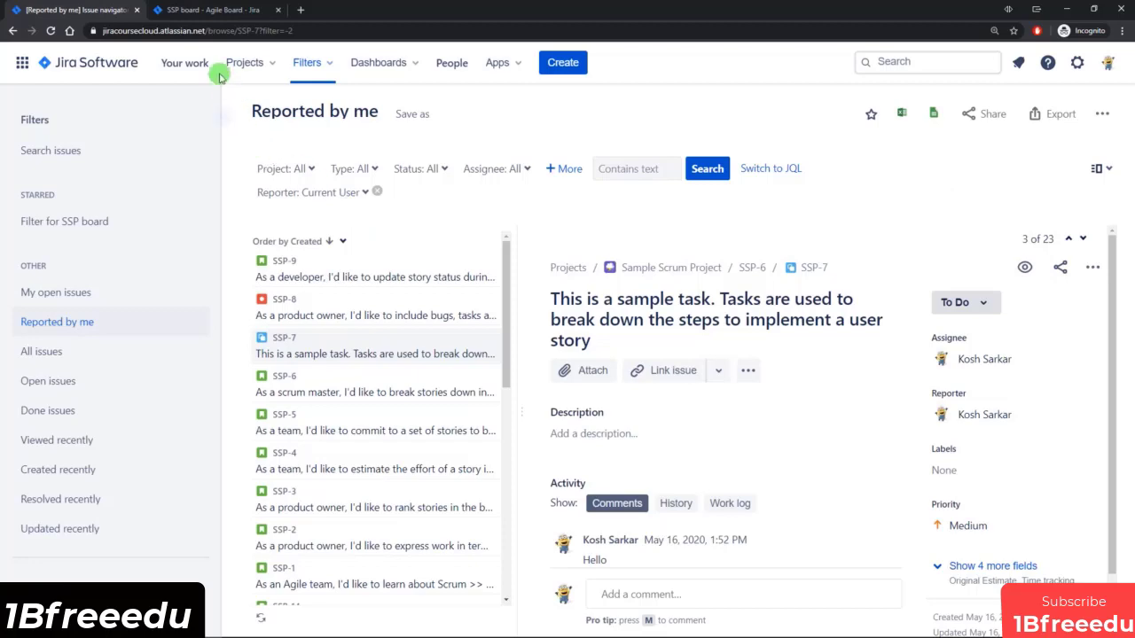
left_click(206, 11)
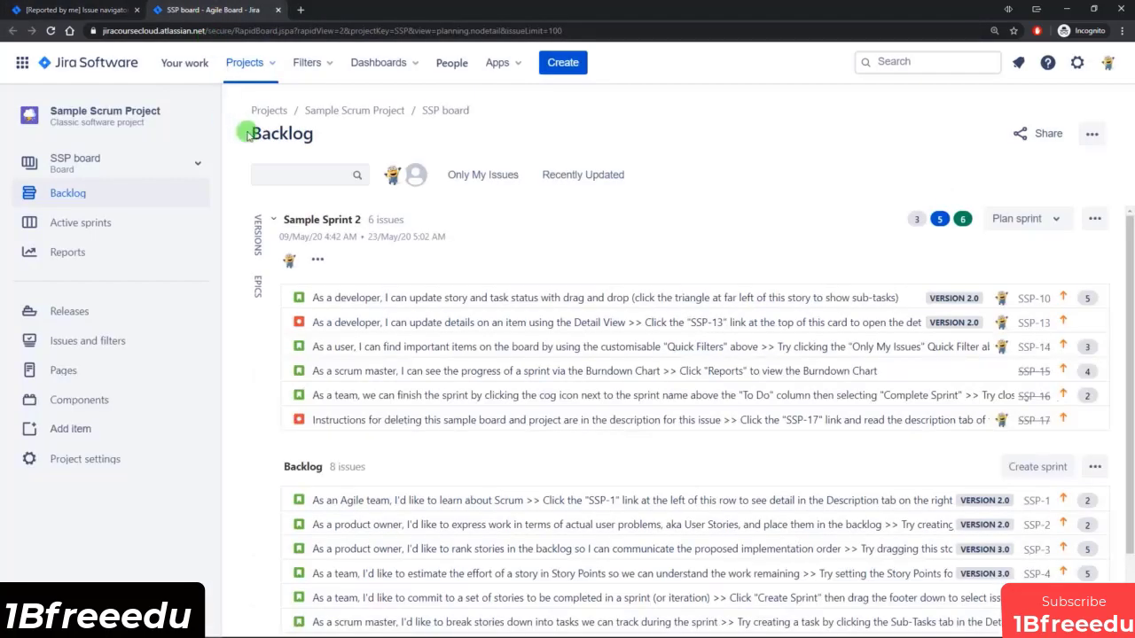
Show the project's issues with the Reported by me filter and open them in the advanced search.
left_click(97, 343)
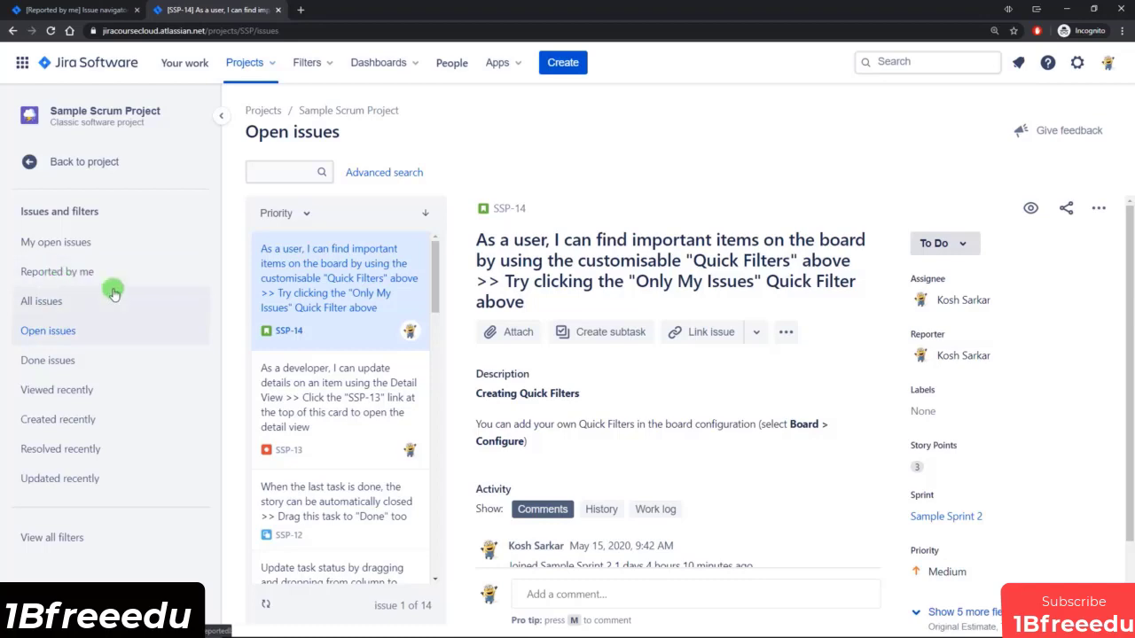
left_click(69, 277)
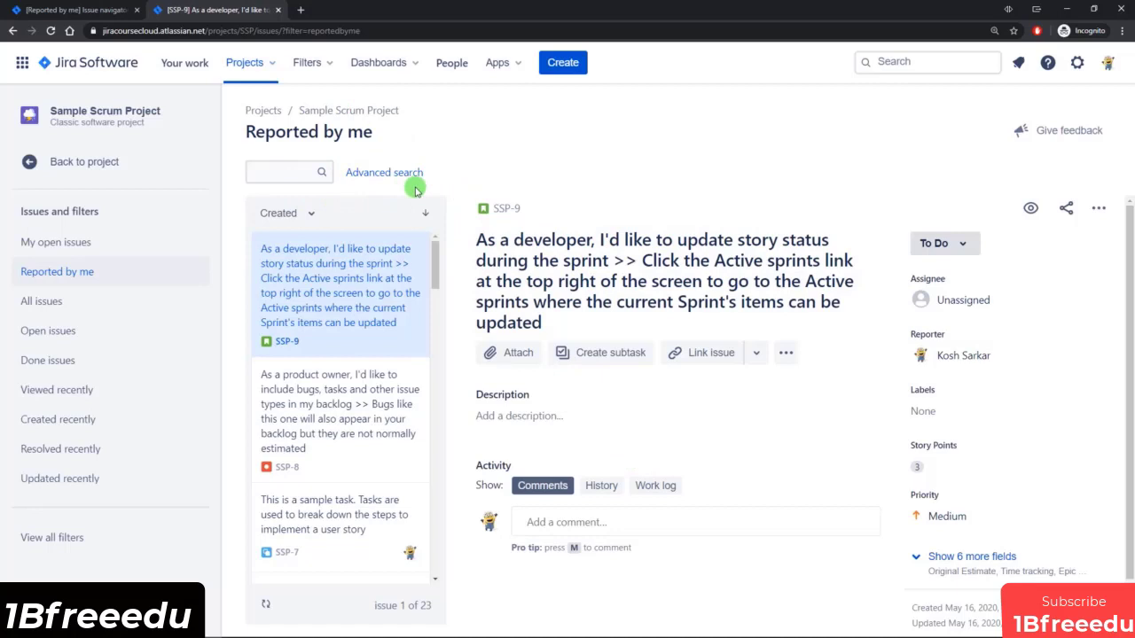
left_click(381, 174)
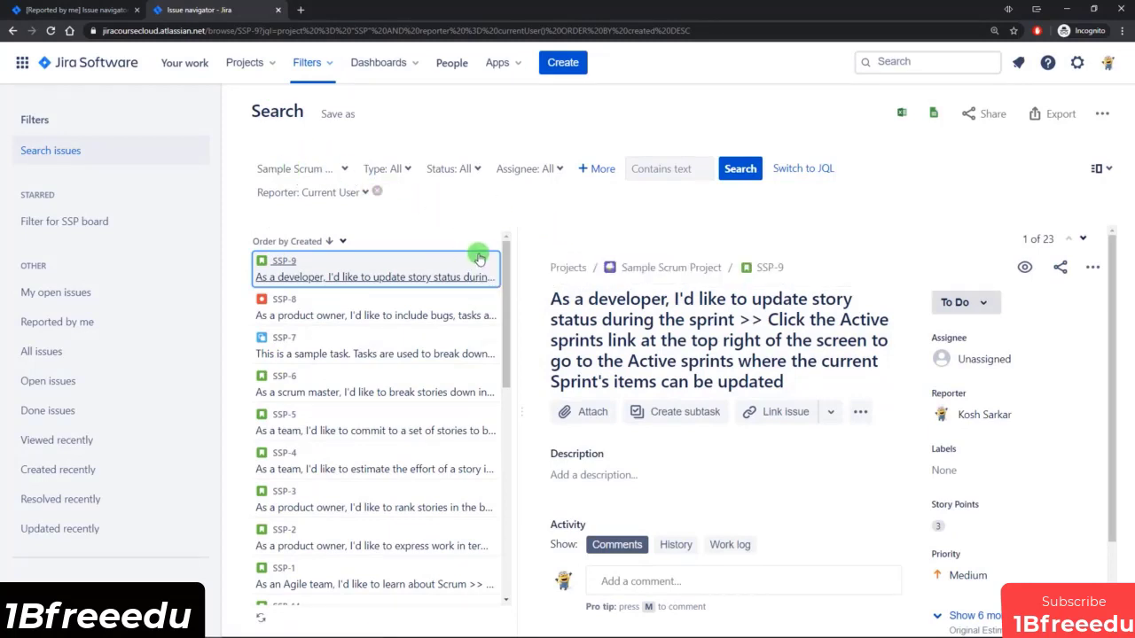
Check the project criterion of the advanced search and look over its issues without changing the selection.
left_click(345, 169)
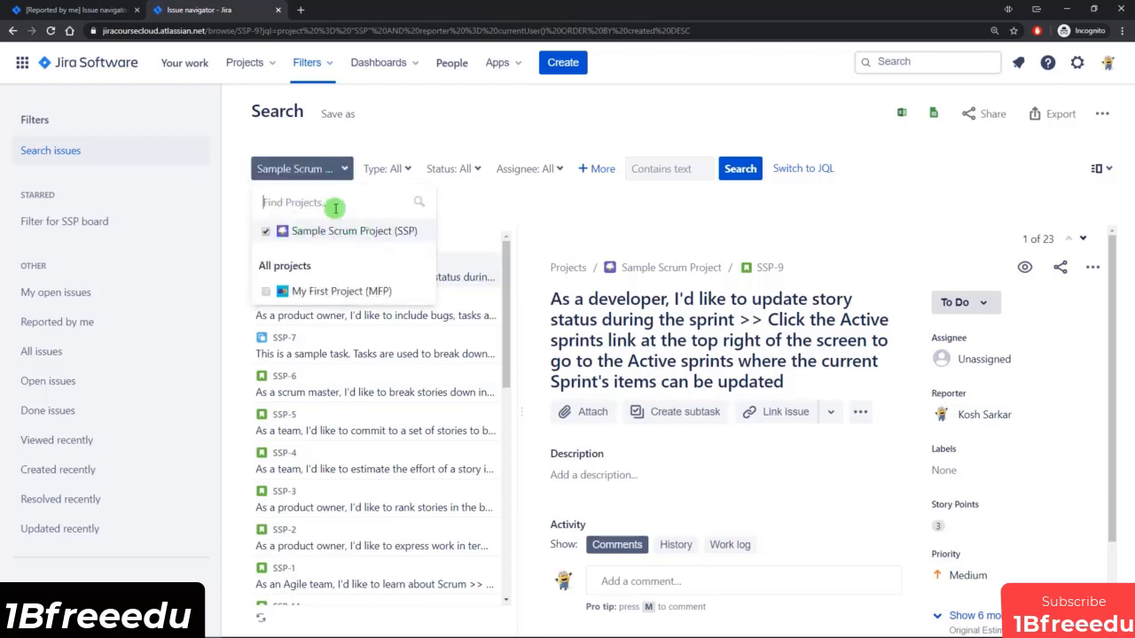
left_click(436, 111)
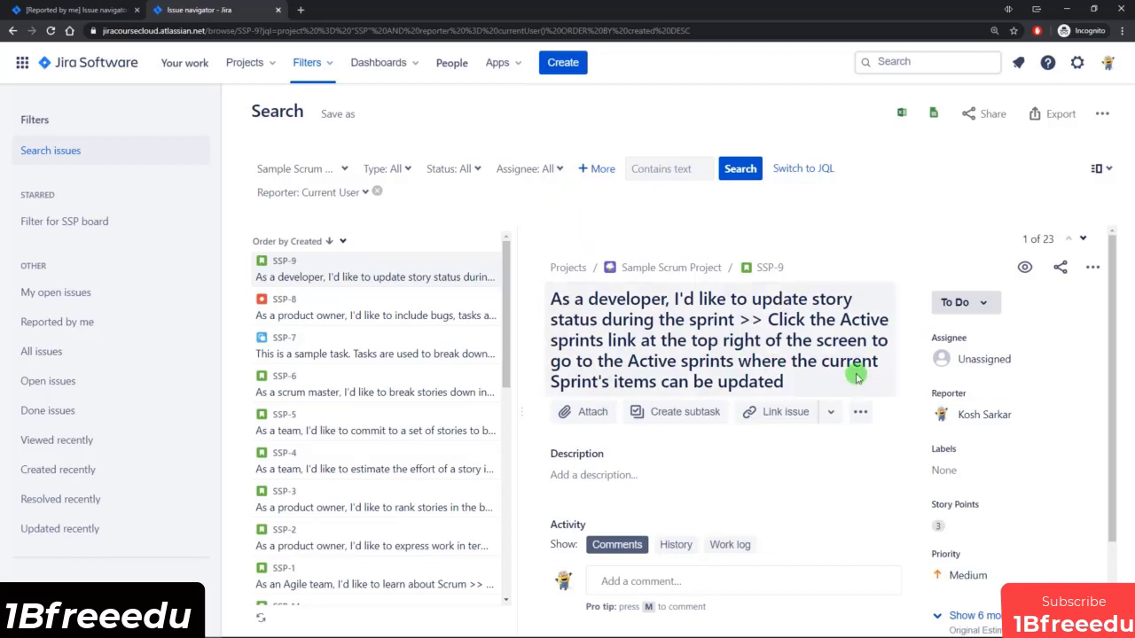
scroll(891, 454, "down", 1)
scroll(891, 454, "down", 2)
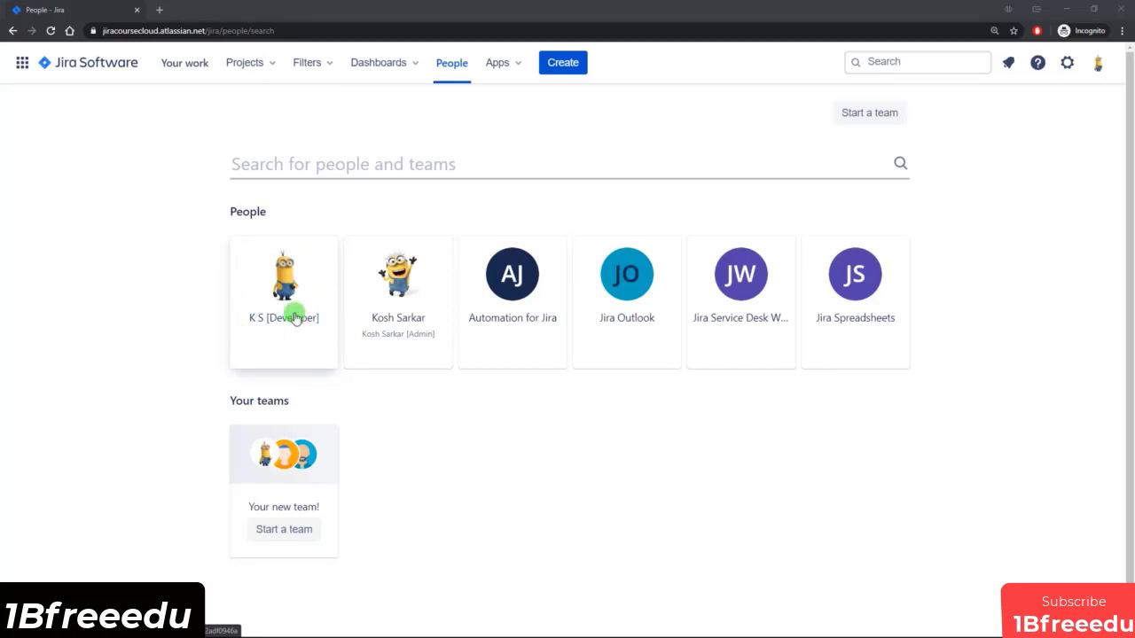
Check the settings available to the developer account and open the advanced issue search from the global search.
left_click(1066, 66)
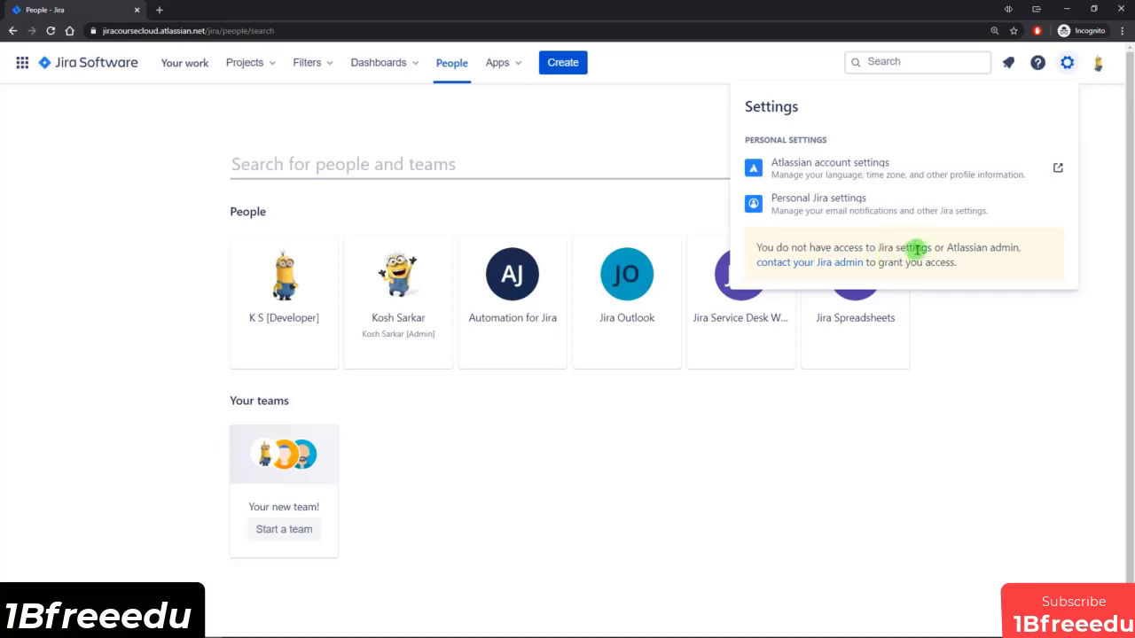
left_click(611, 432)
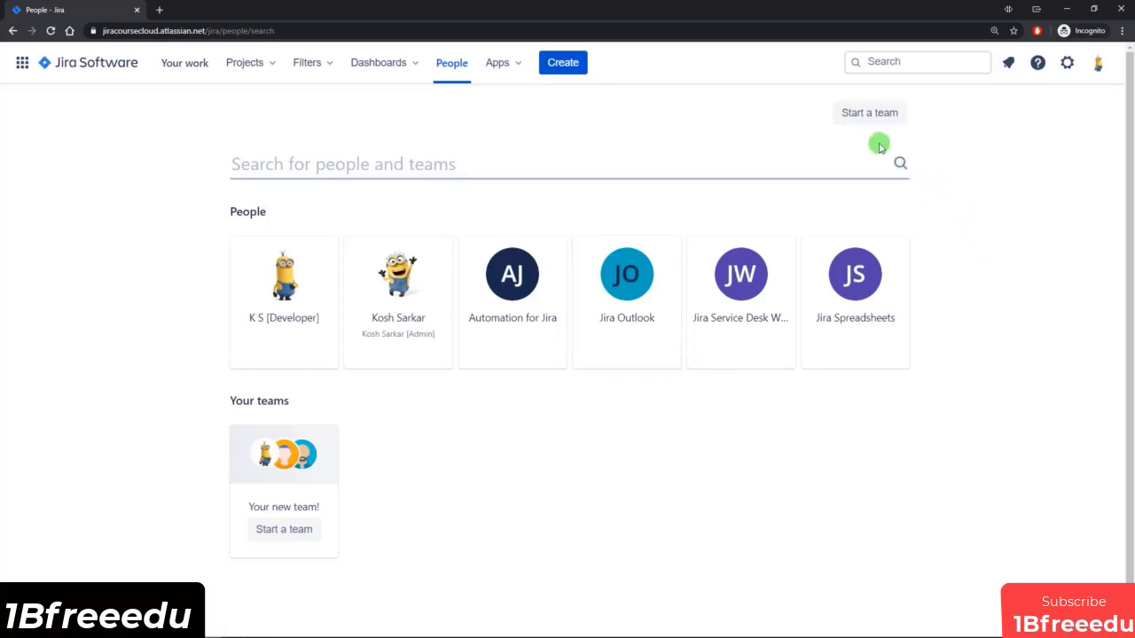
left_click(898, 60)
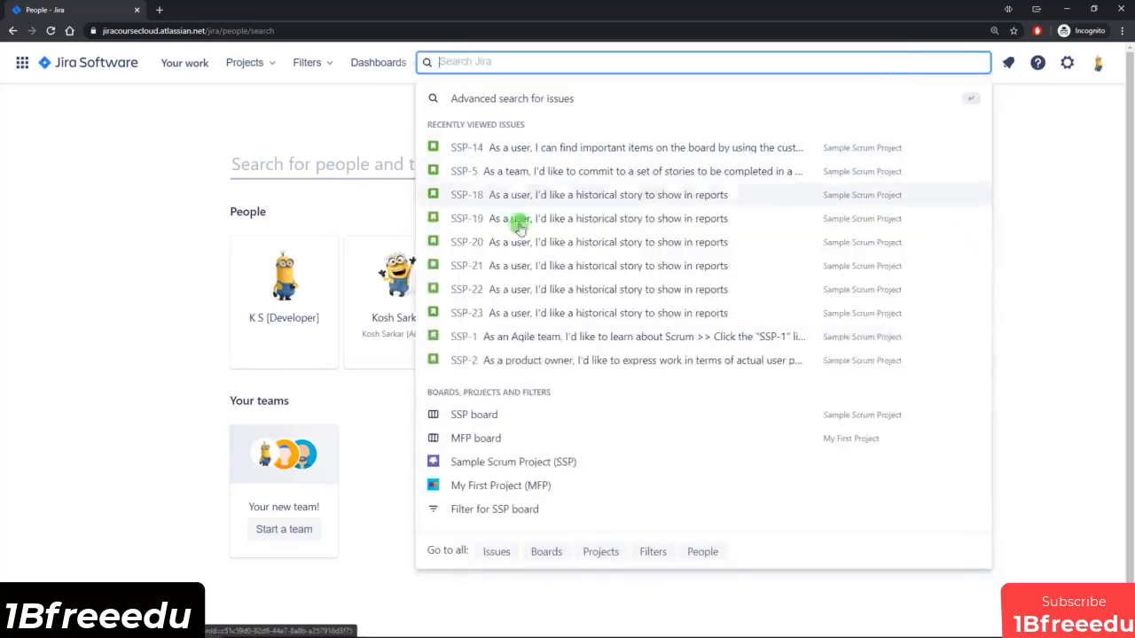
left_click(516, 102)
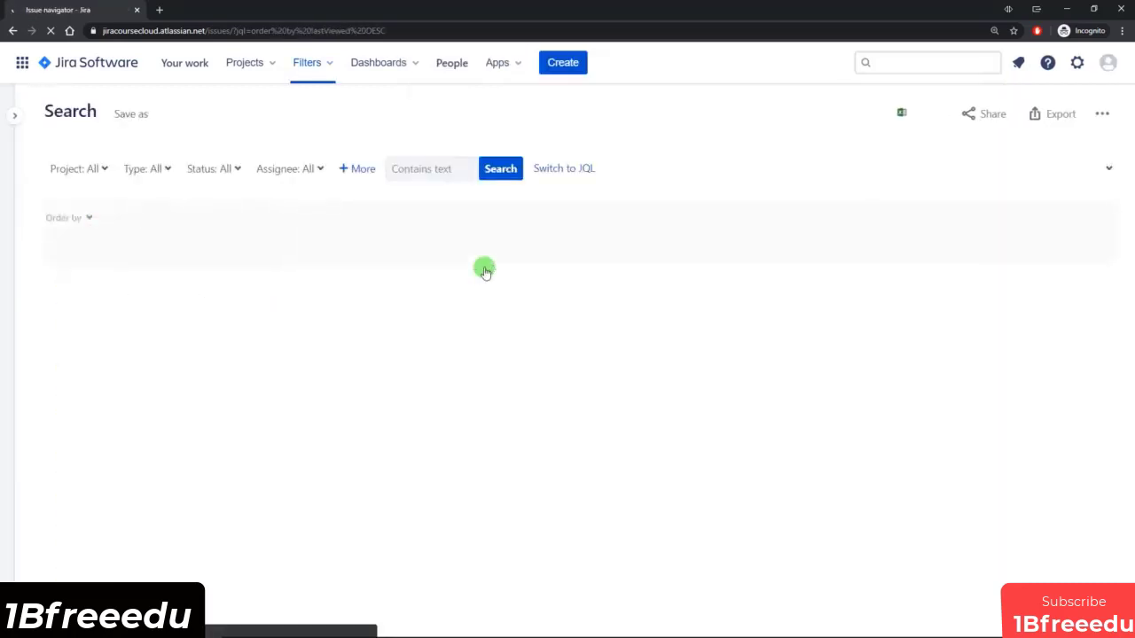
Look over issue SSP-14 in the search results and open it in a separate browser tab.
scroll(656, 321, "down", 2)
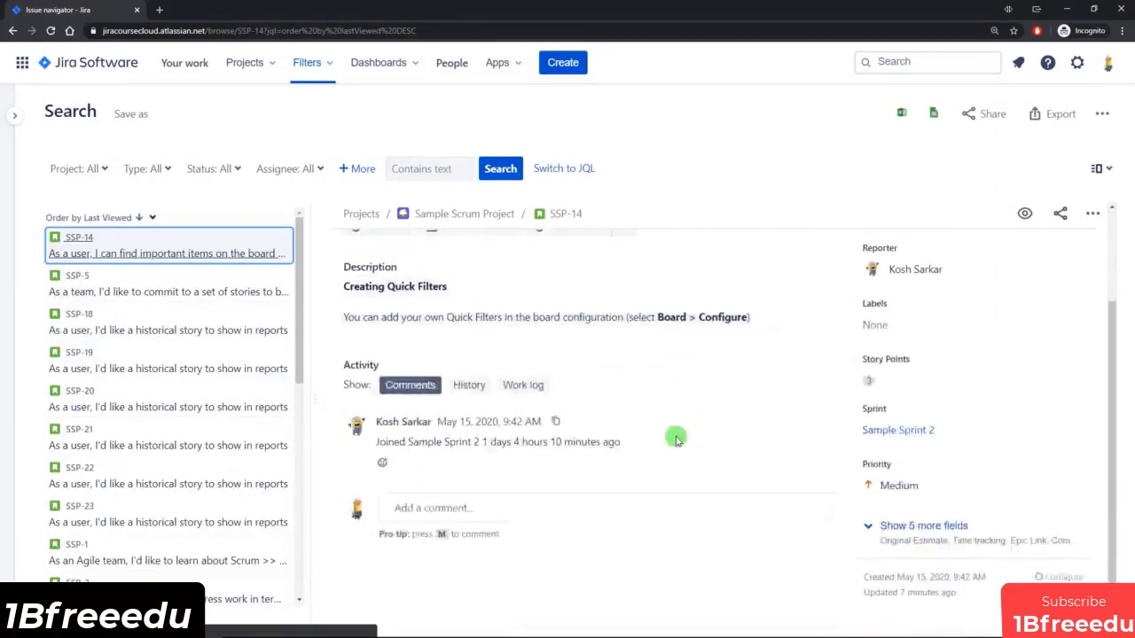
scroll(676, 439, "up", 2)
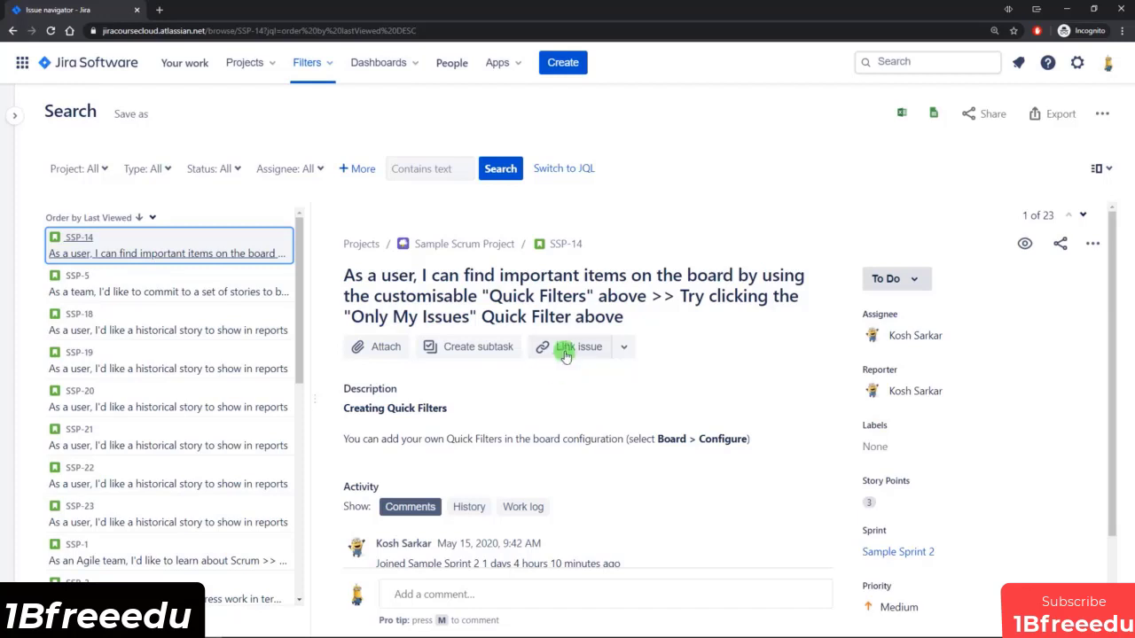
left_click(562, 249)
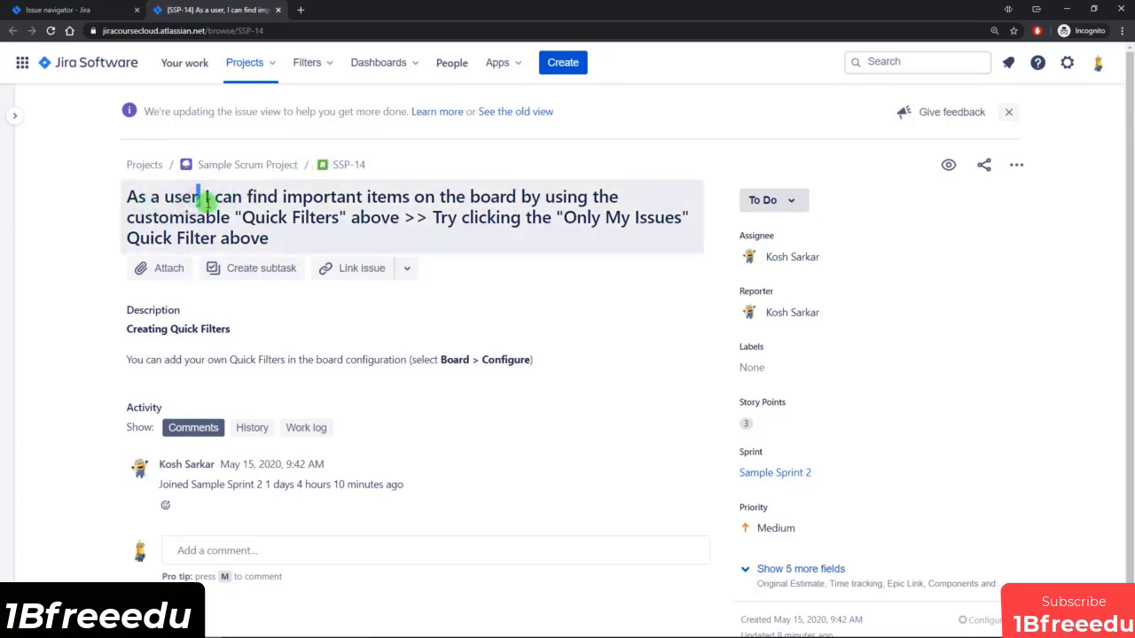
Go over the summary of SSP-14 and check its description editor, discarding the edit.
left_click_drag(204, 199, 312, 221)
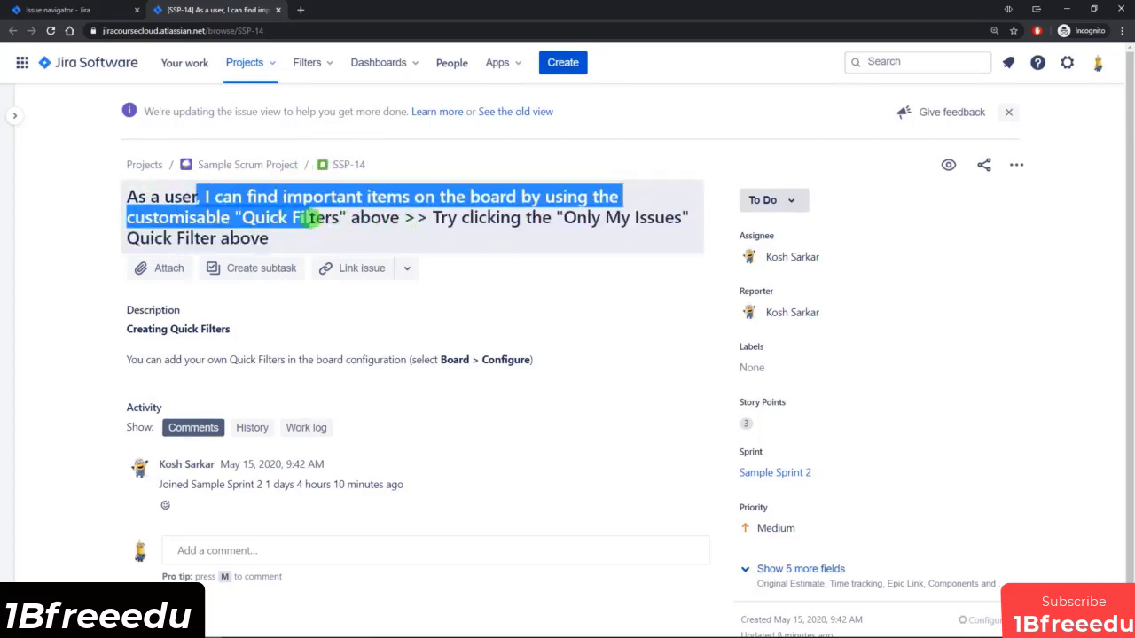
left_click(75, 256)
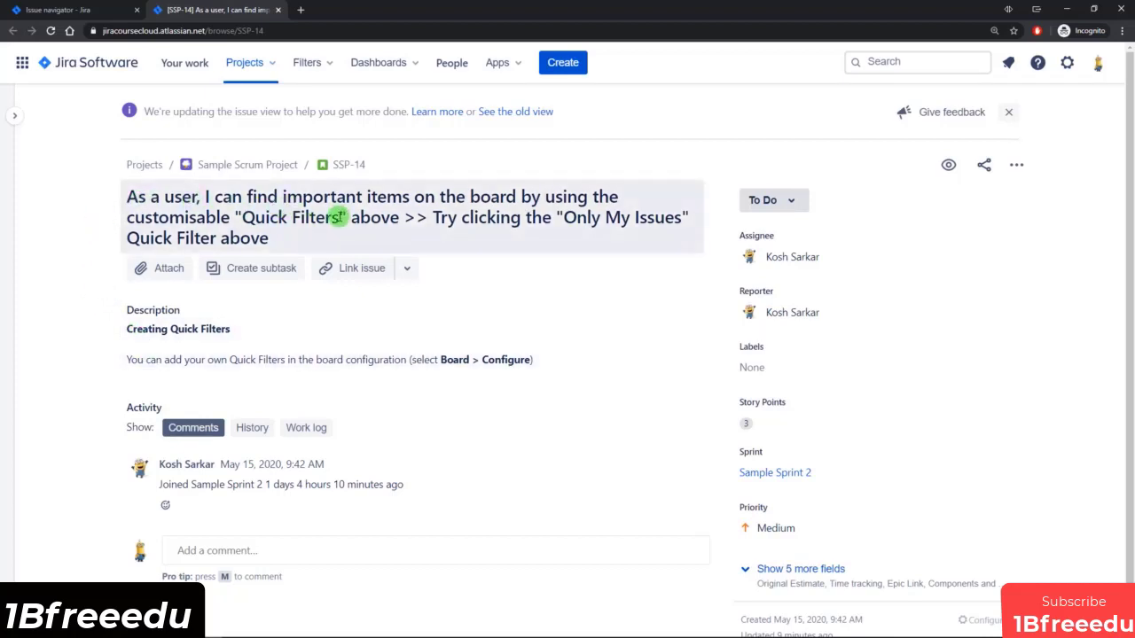
left_click(195, 353)
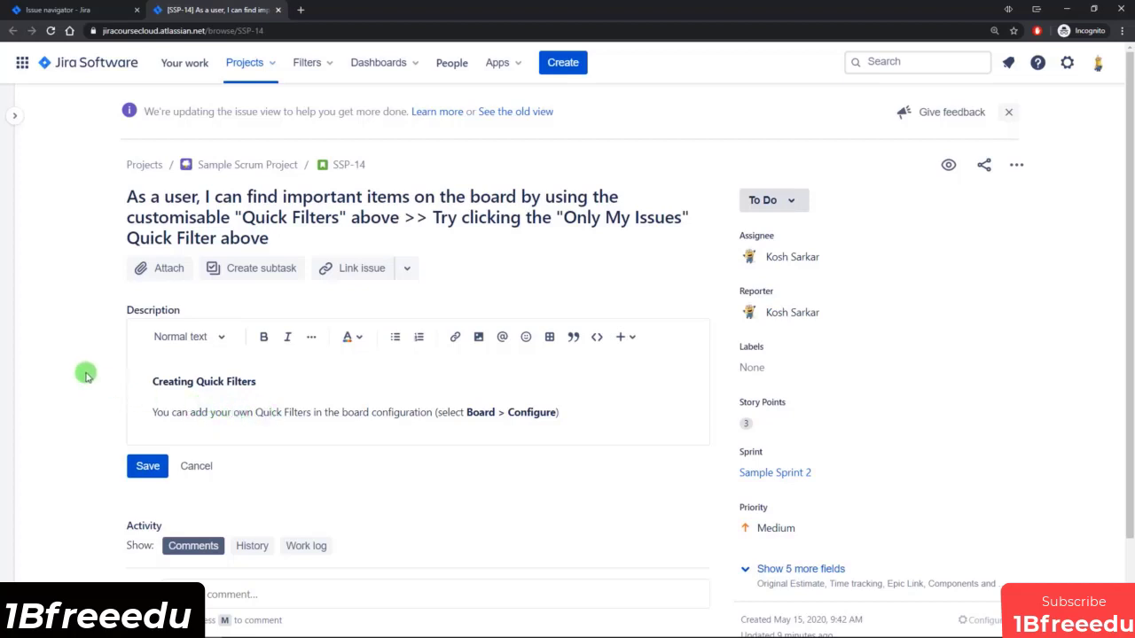
left_click(199, 465)
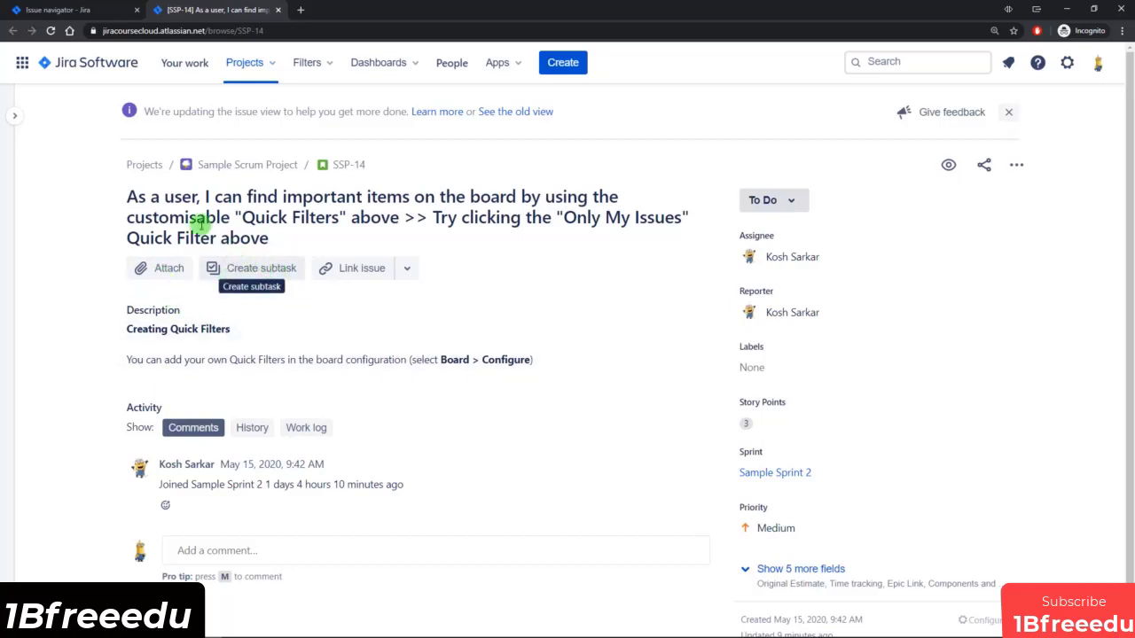
Return to the issue search, open sub-task SSP-12 and review the subtasks of its parent story SSP-10.
left_click(62, 10)
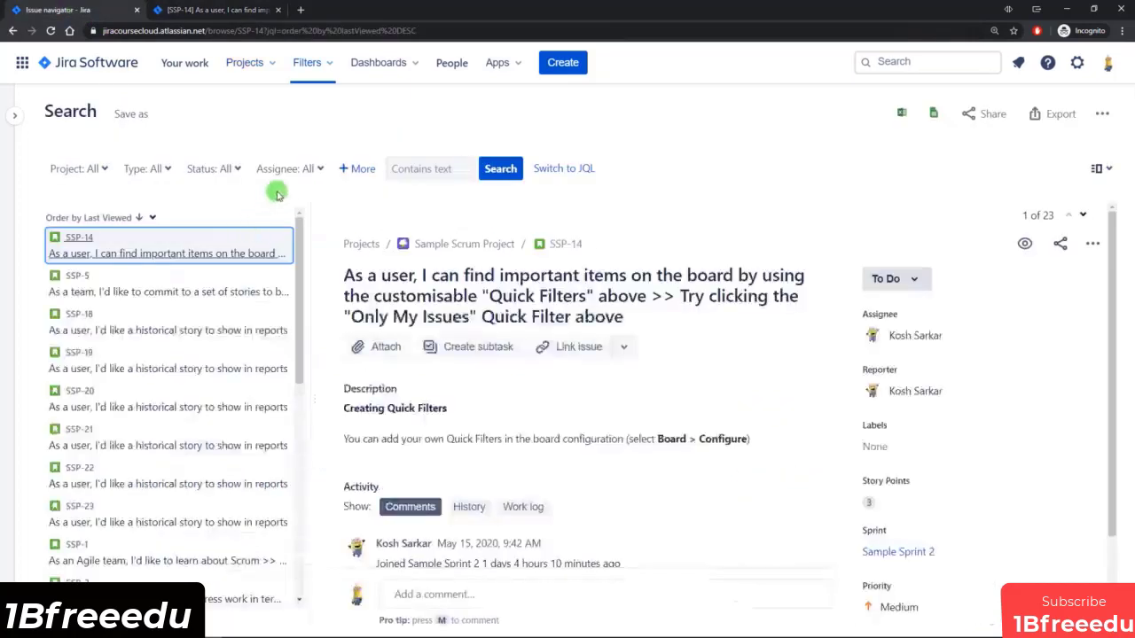
left_click_drag(299, 233, 203, 334)
left_click(116, 365)
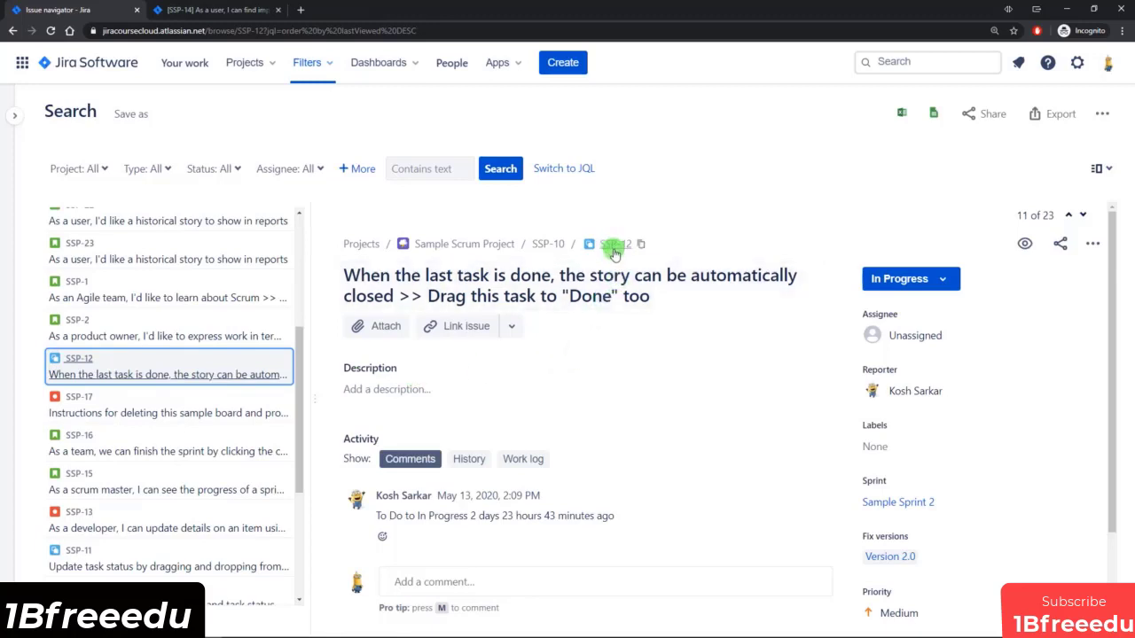
left_click(550, 248)
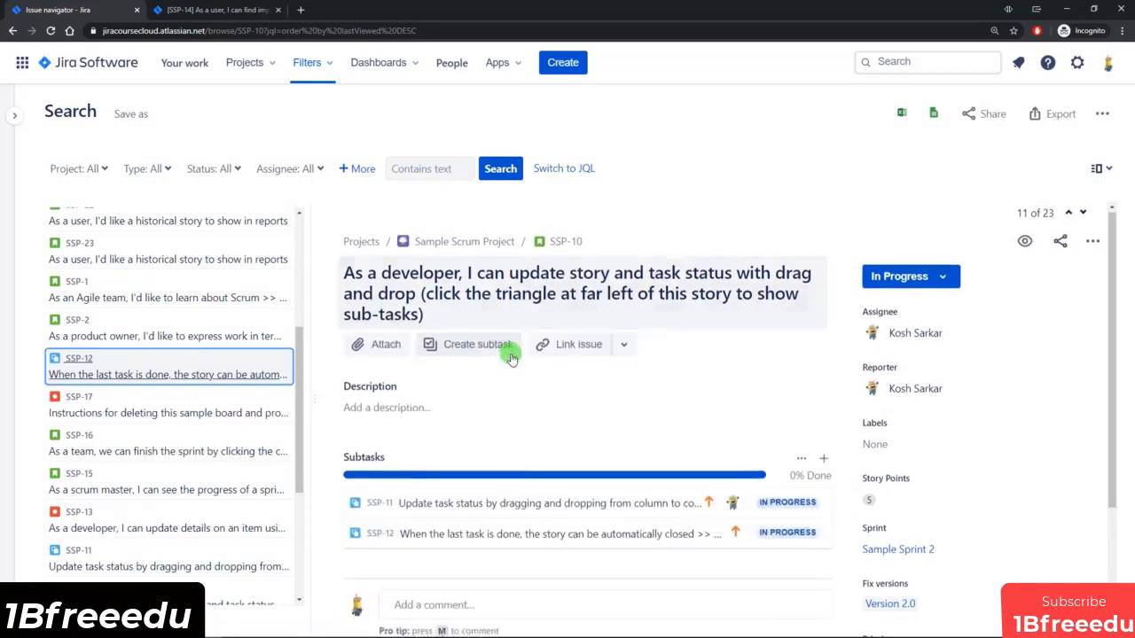
scroll(511, 357, "down", 1)
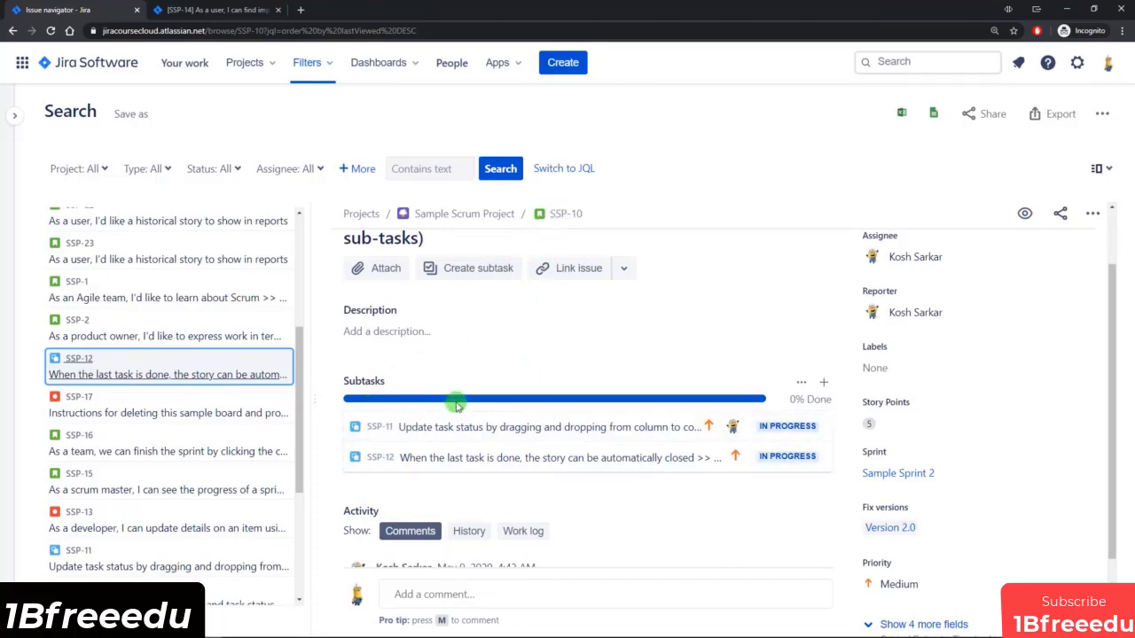
Return to issue SSP-14 and link it to SSP-5 with the "relates to" relationship.
left_click(232, 11)
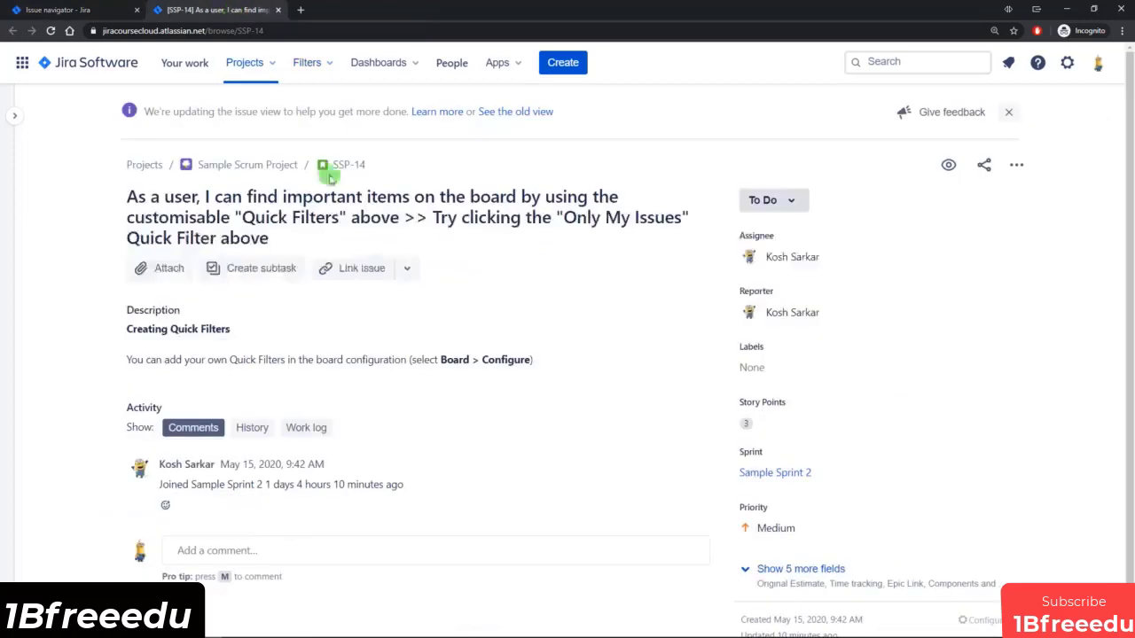
left_click(404, 272)
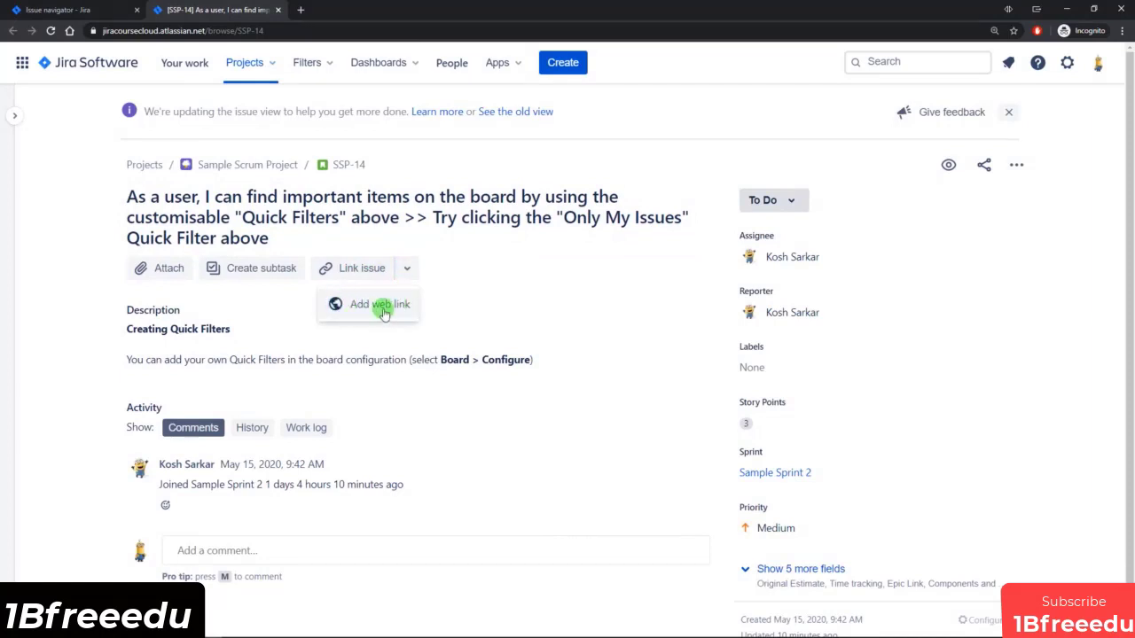
left_click(362, 269)
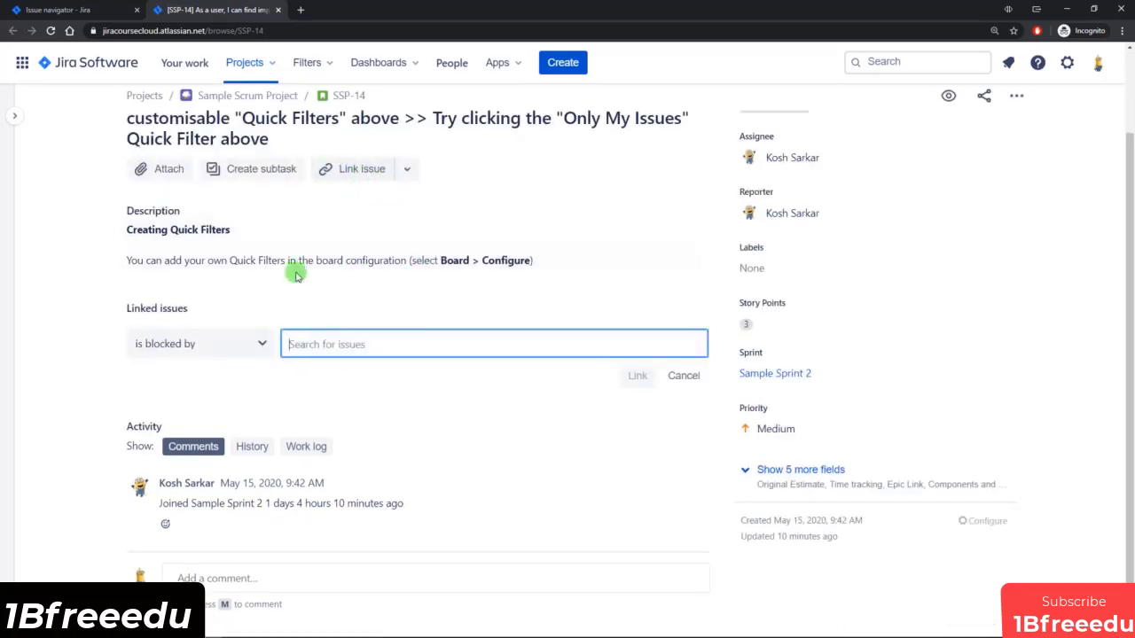
left_click(253, 343)
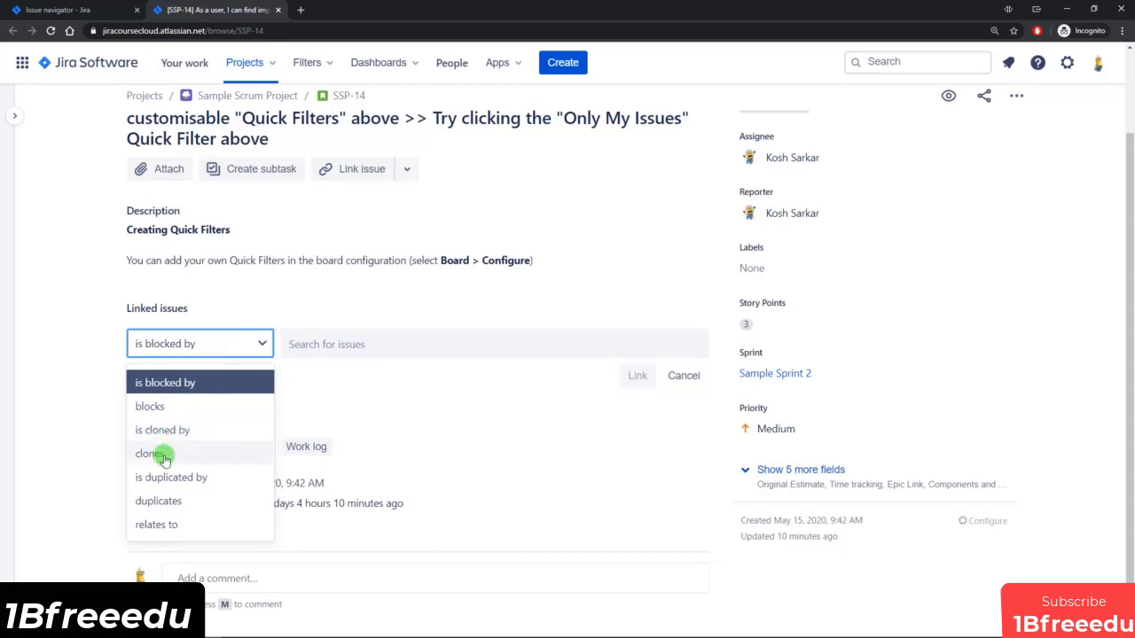
left_click(158, 527)
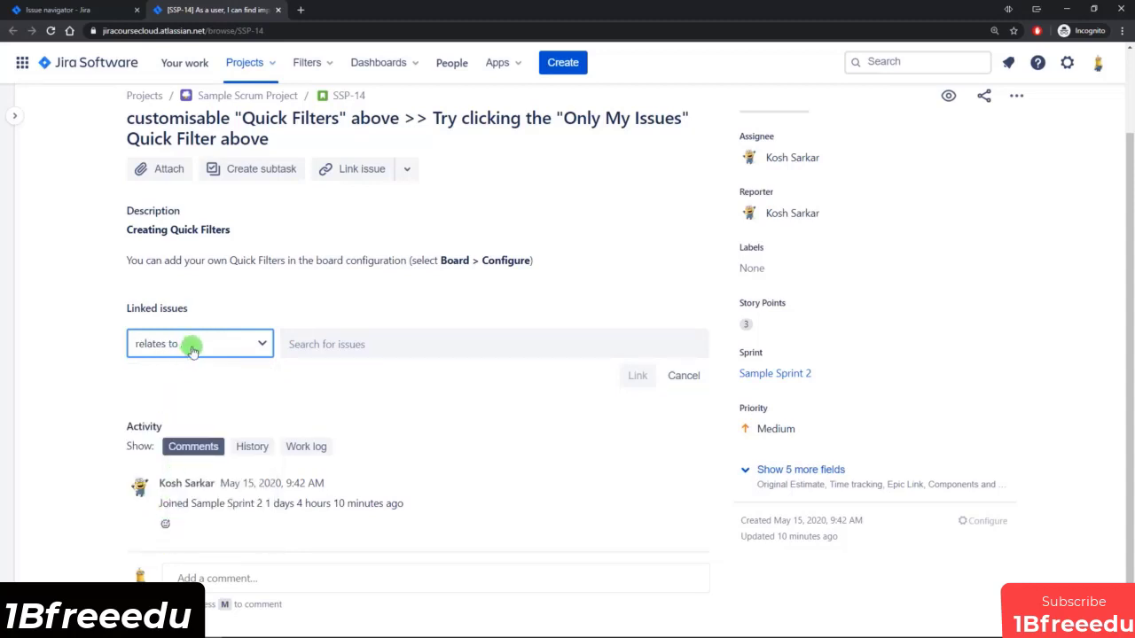
left_click(335, 344)
left_click(324, 426)
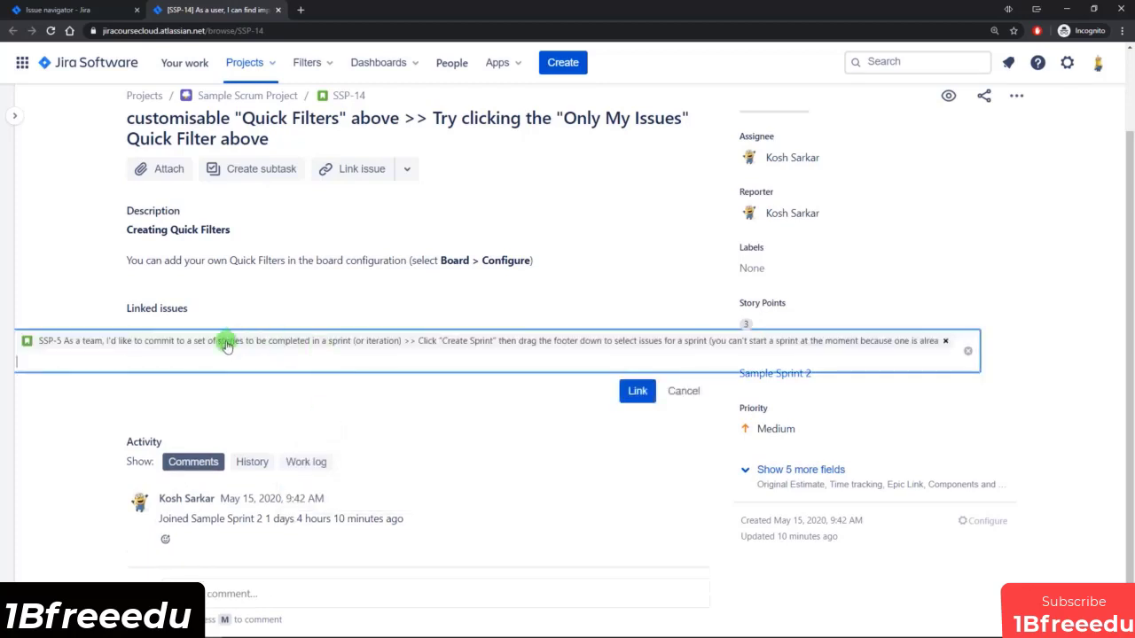
left_click(639, 392)
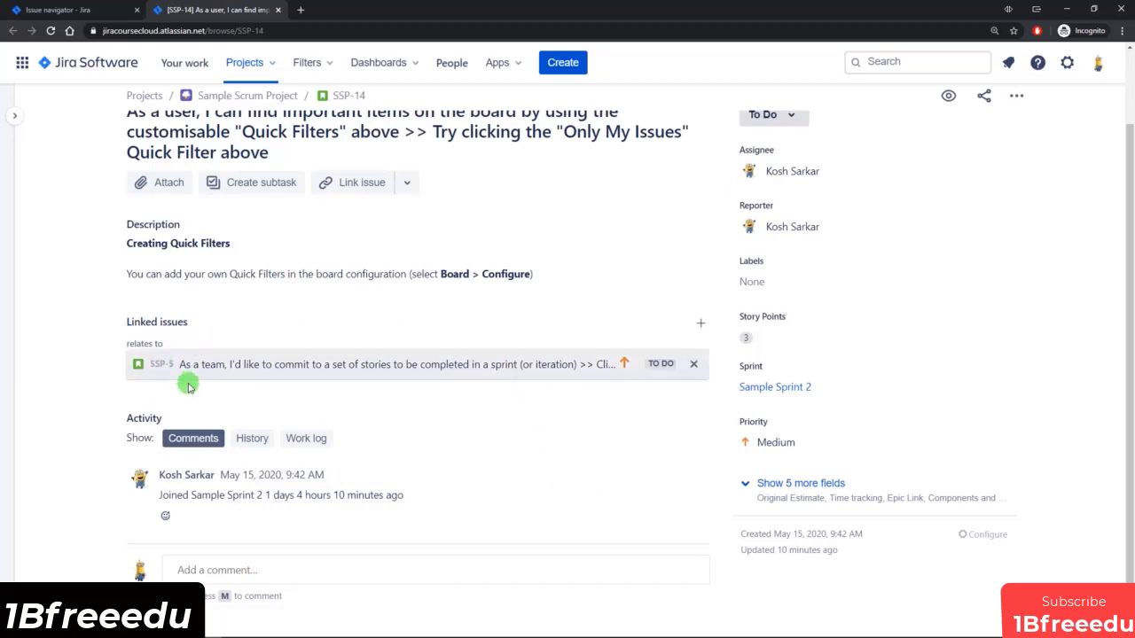
Check the linked issue SSP-5 and its linked issues in a separate tab, and return to SSP-14.
left_click(166, 366)
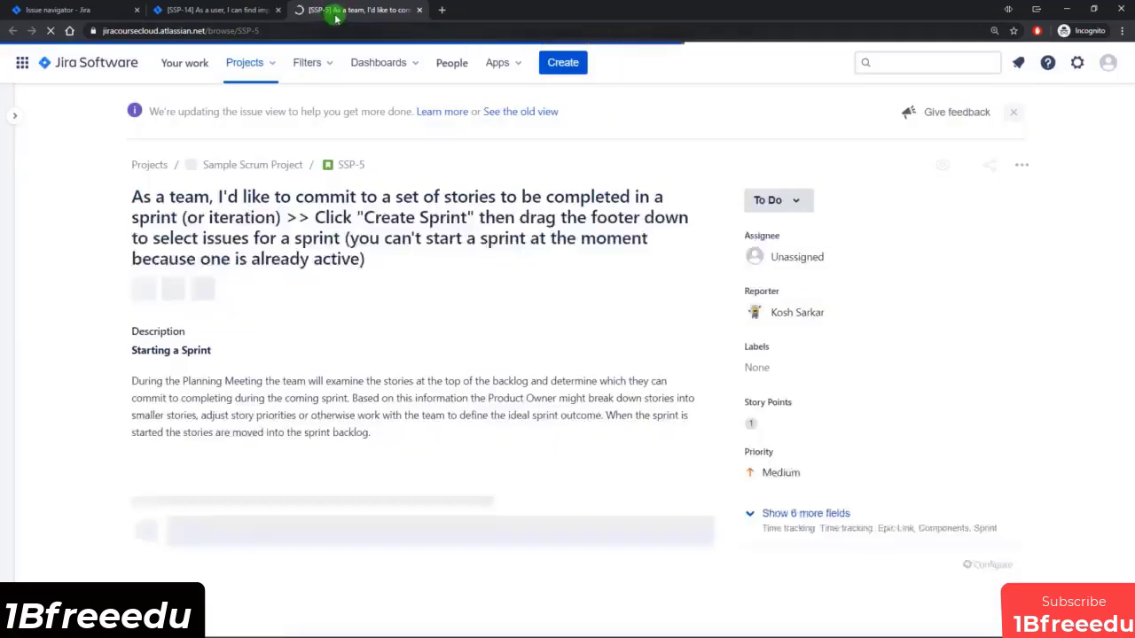
scroll(381, 321, "down", 1)
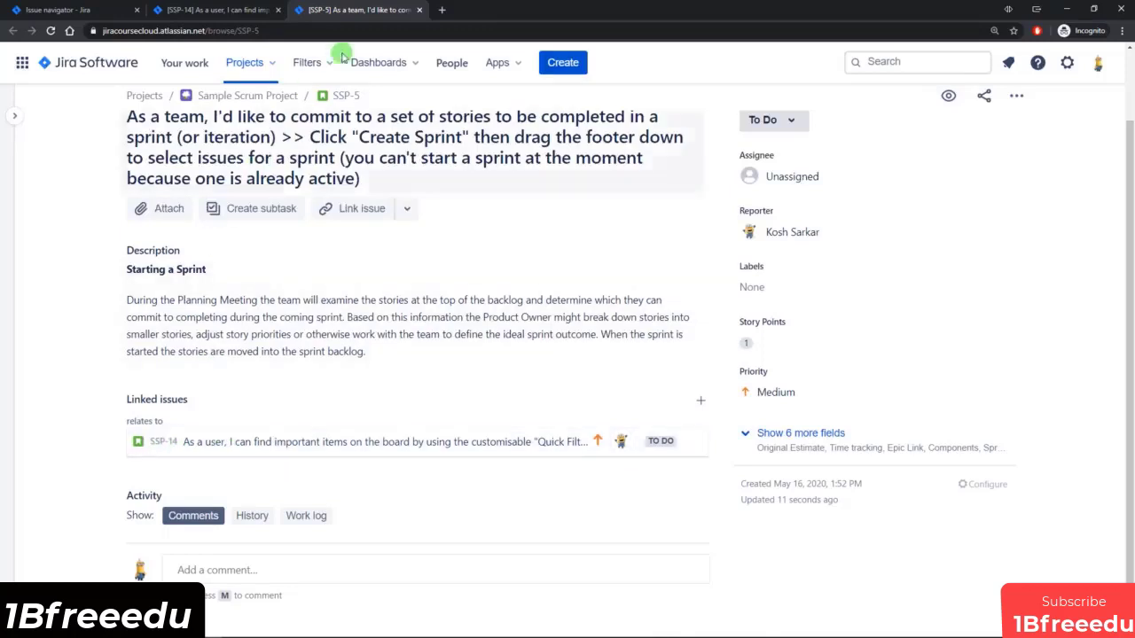
left_click(420, 9)
left_click(129, 408)
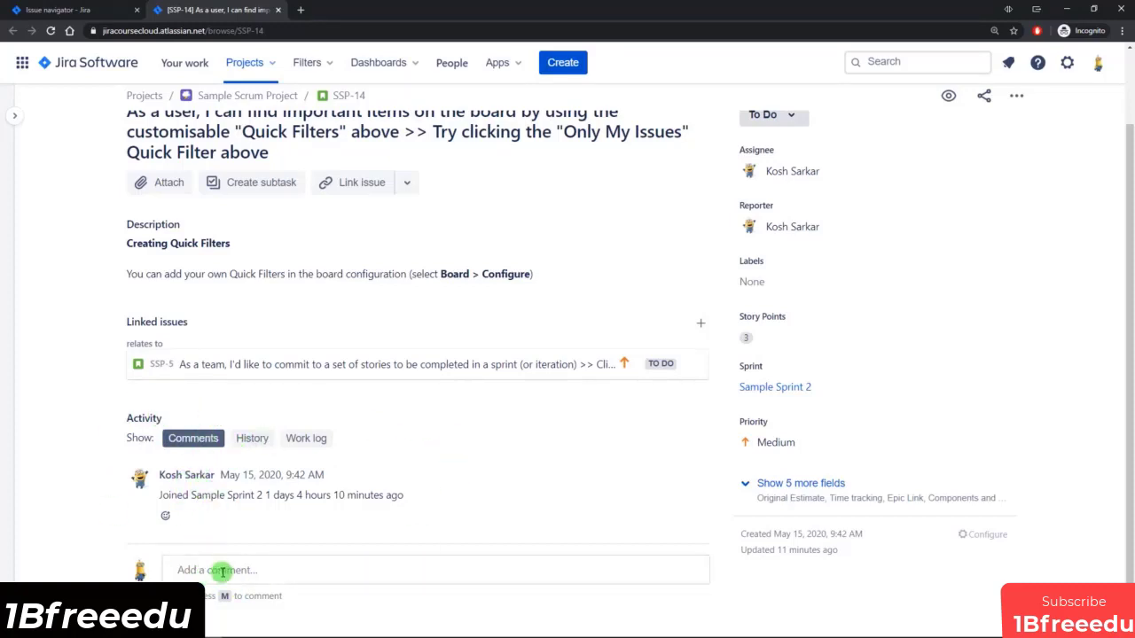
Add the comment "Test comment" to SSP-14 and copy the link to the comment above it.
left_click(193, 568)
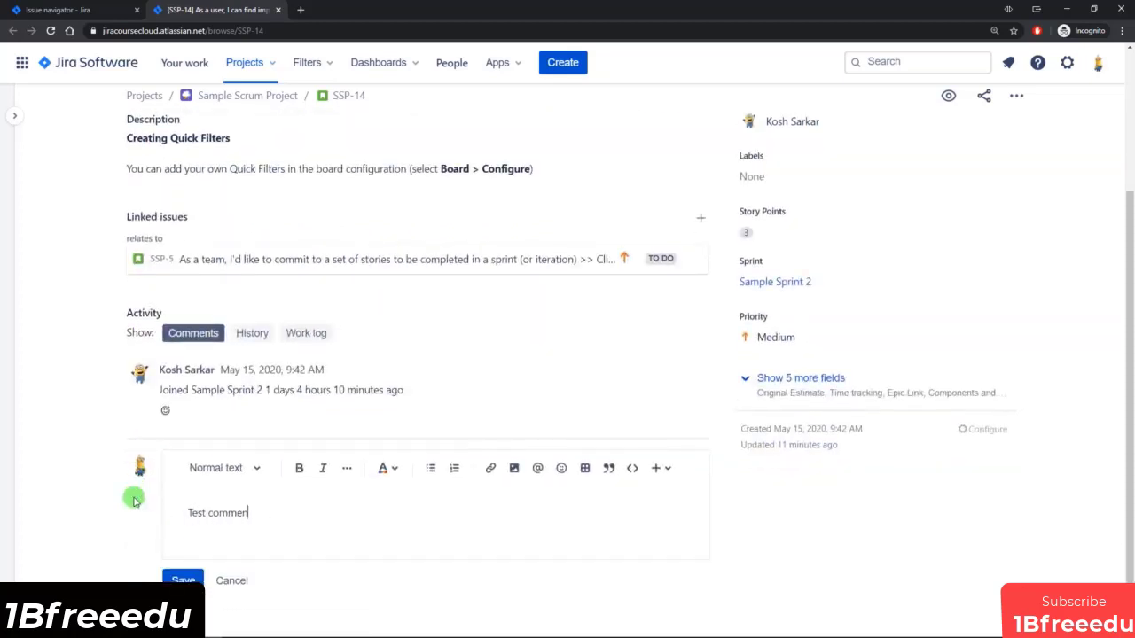
left_click(184, 580)
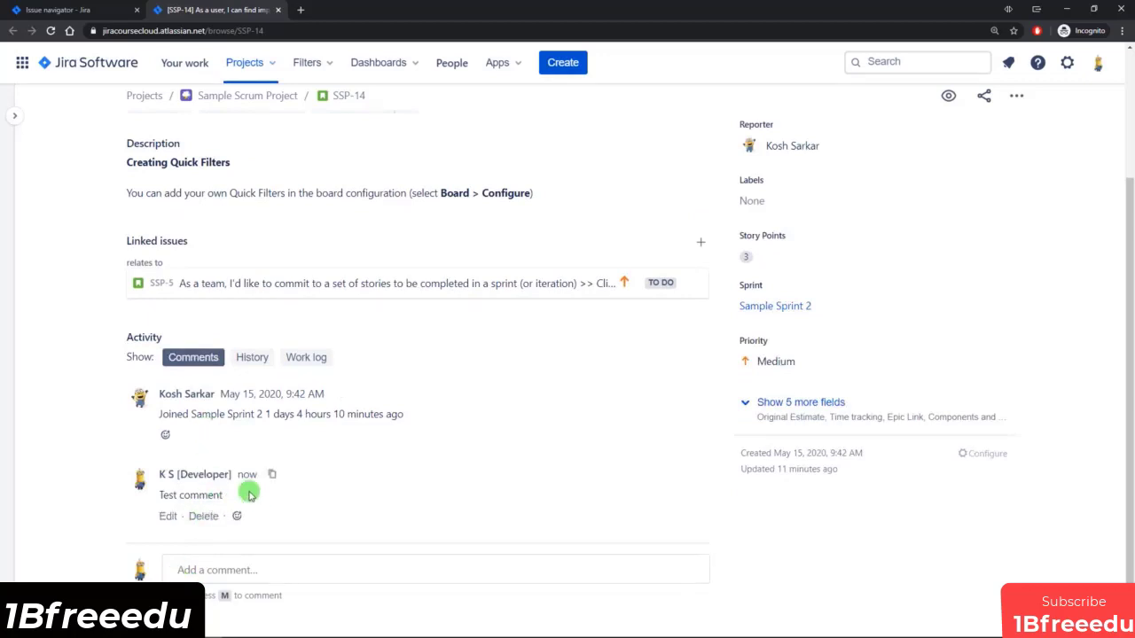
left_click(338, 397)
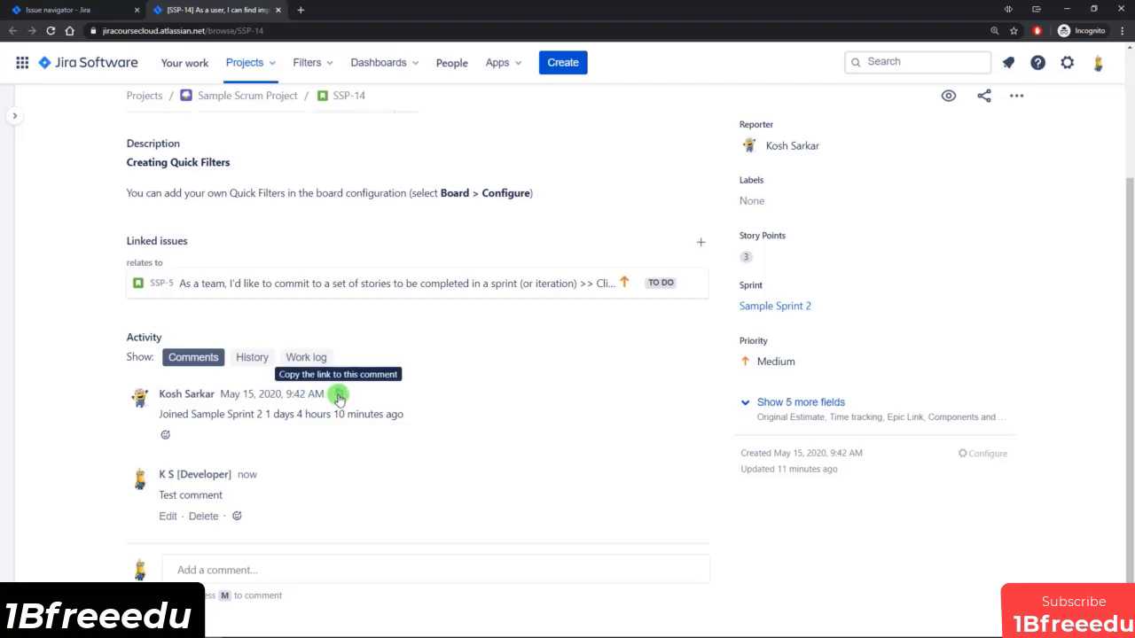
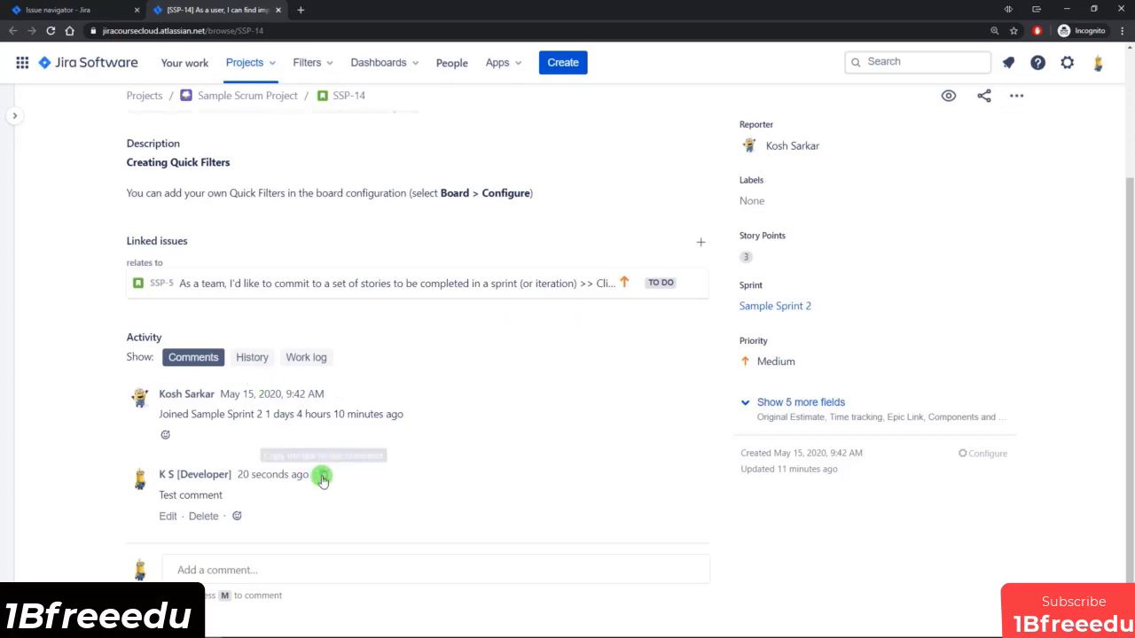
Review the change history and the work log in the activity section of SSP-14.
left_click(270, 567)
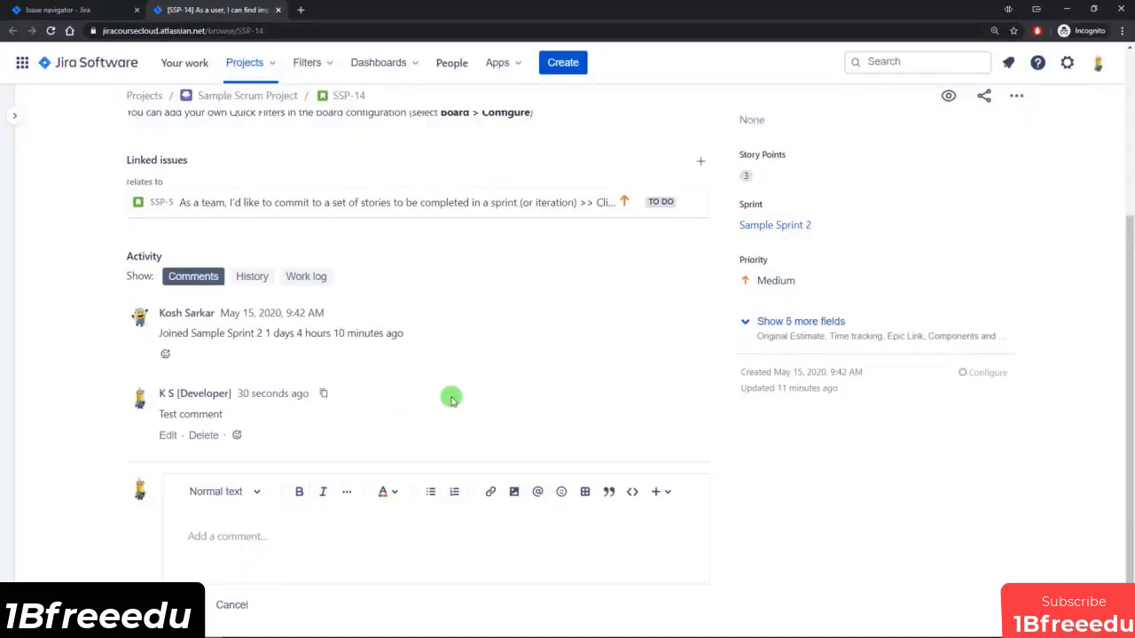
left_click(252, 276)
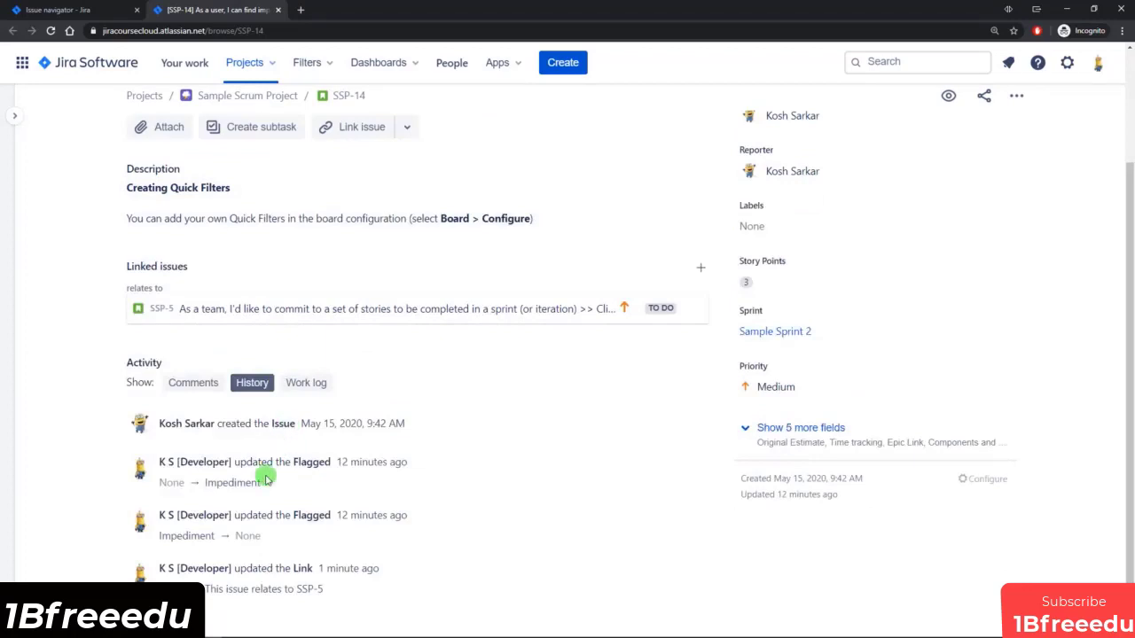
left_click(307, 383)
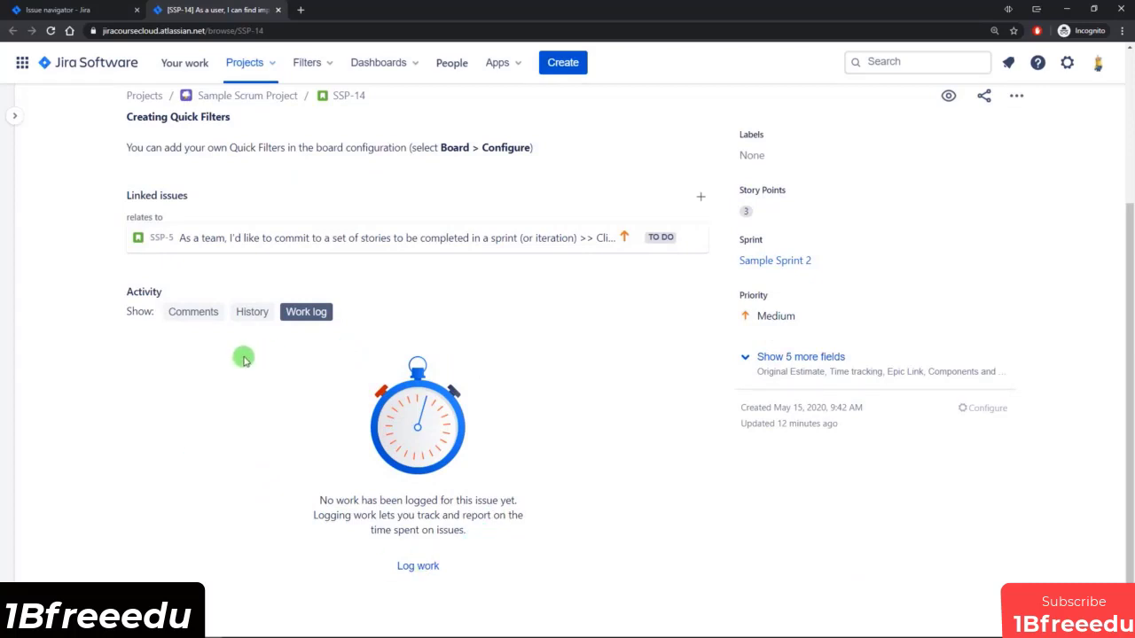
Check the statuses available for SSP-14, view its workflow diagram and close the diagram.
scroll(422, 376, "up", 2)
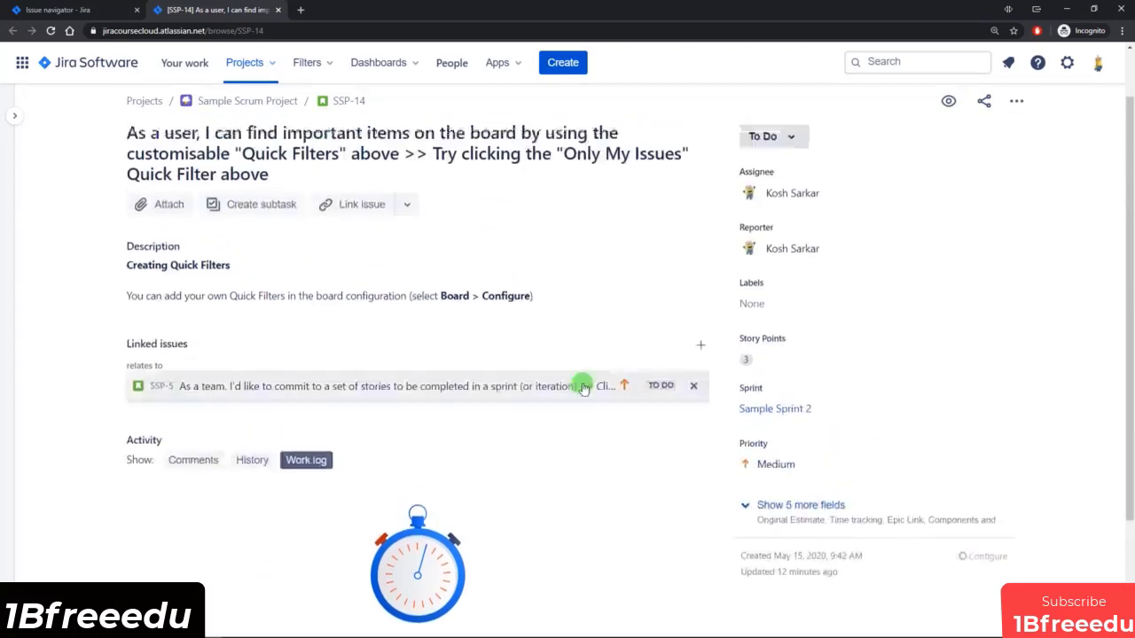
scroll(583, 388, "up", 1)
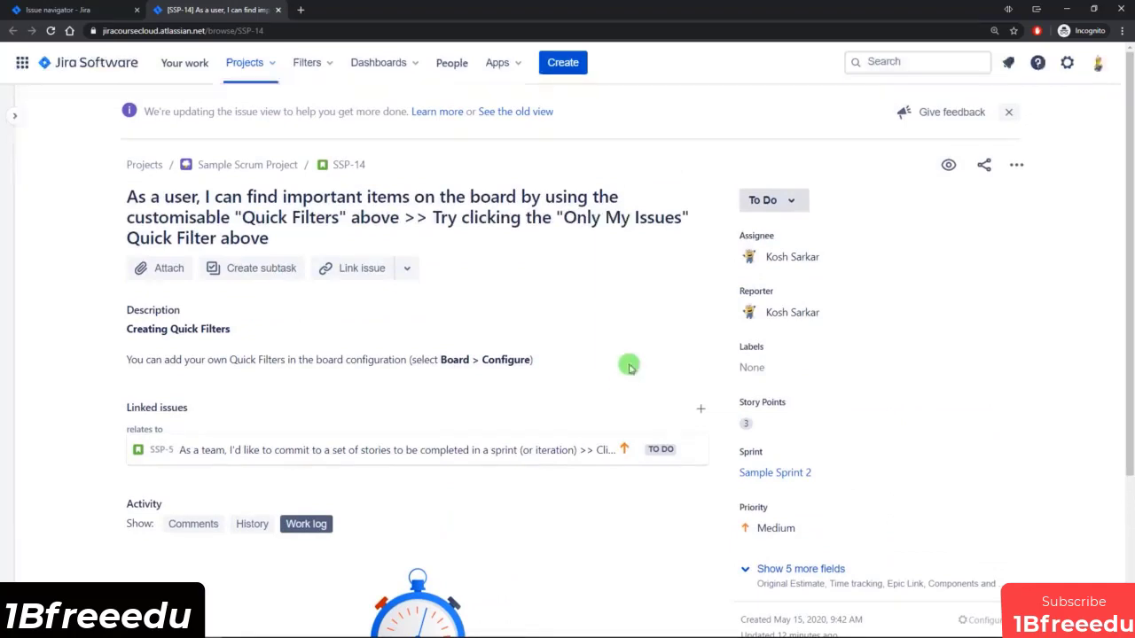
left_click(792, 204)
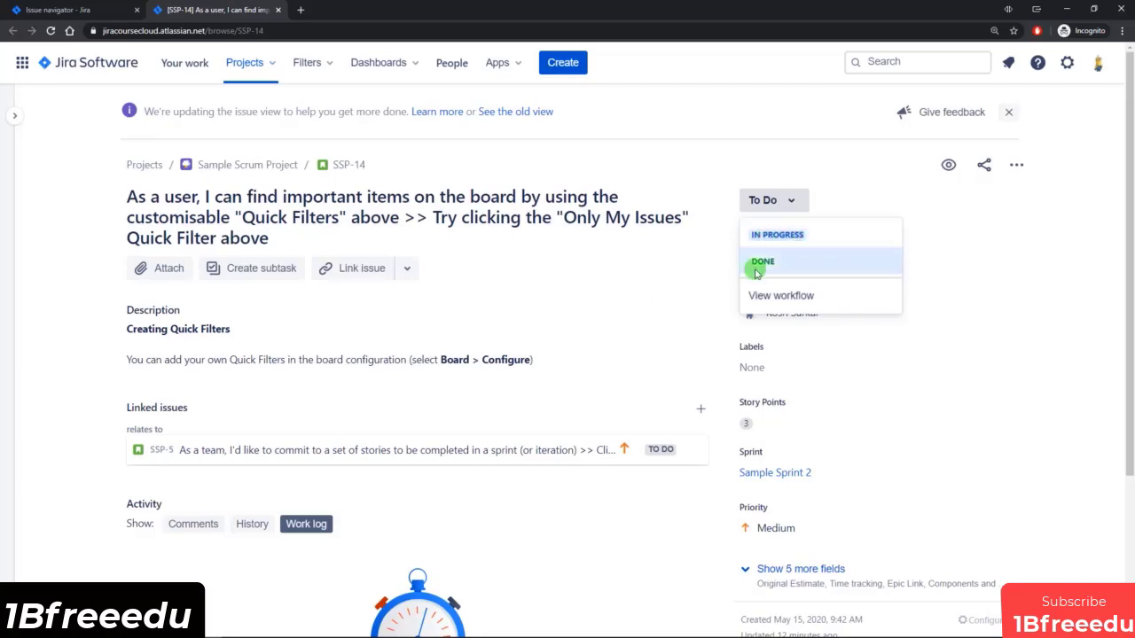
left_click(780, 296)
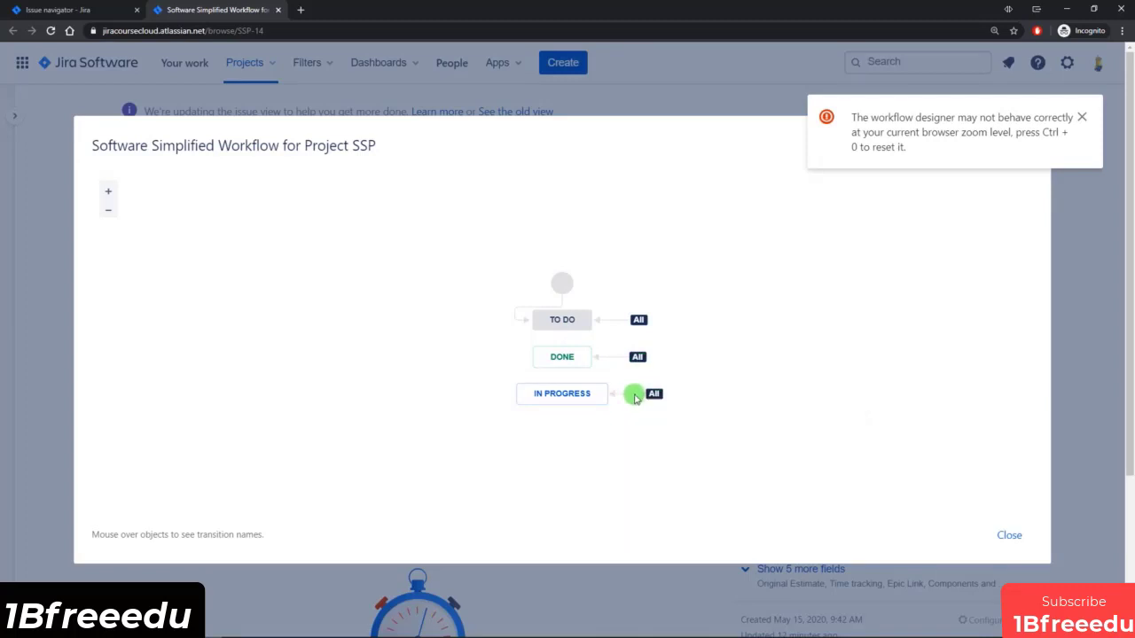
mouse_move(653, 397)
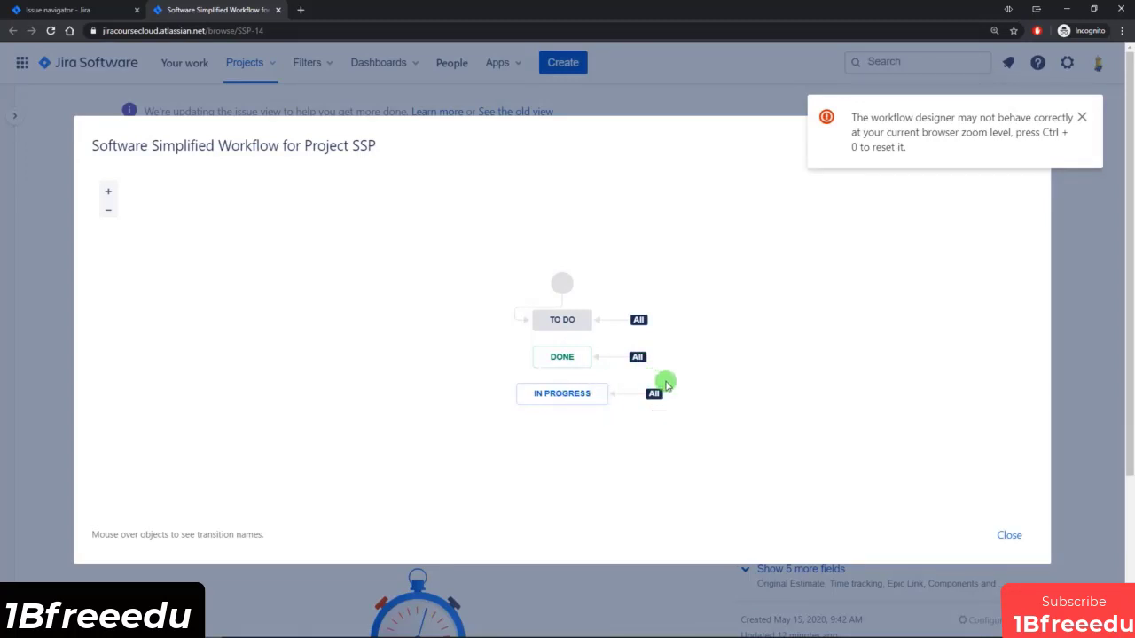
left_click(1009, 535)
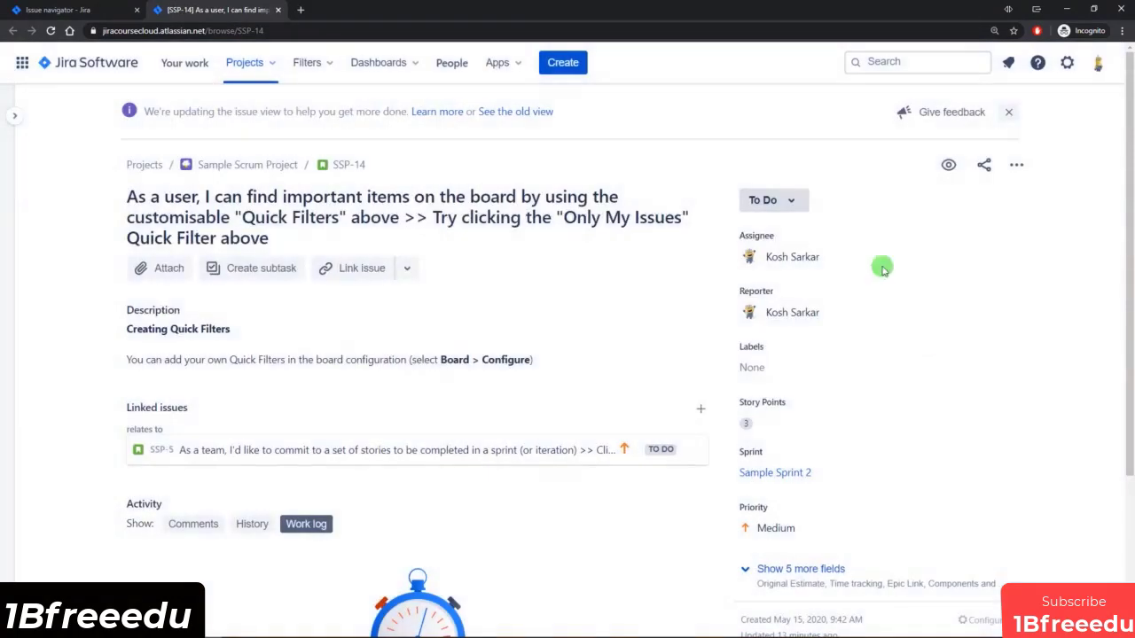
Reassign SSP-14 to your own account and check the reporter field.
left_click(836, 256)
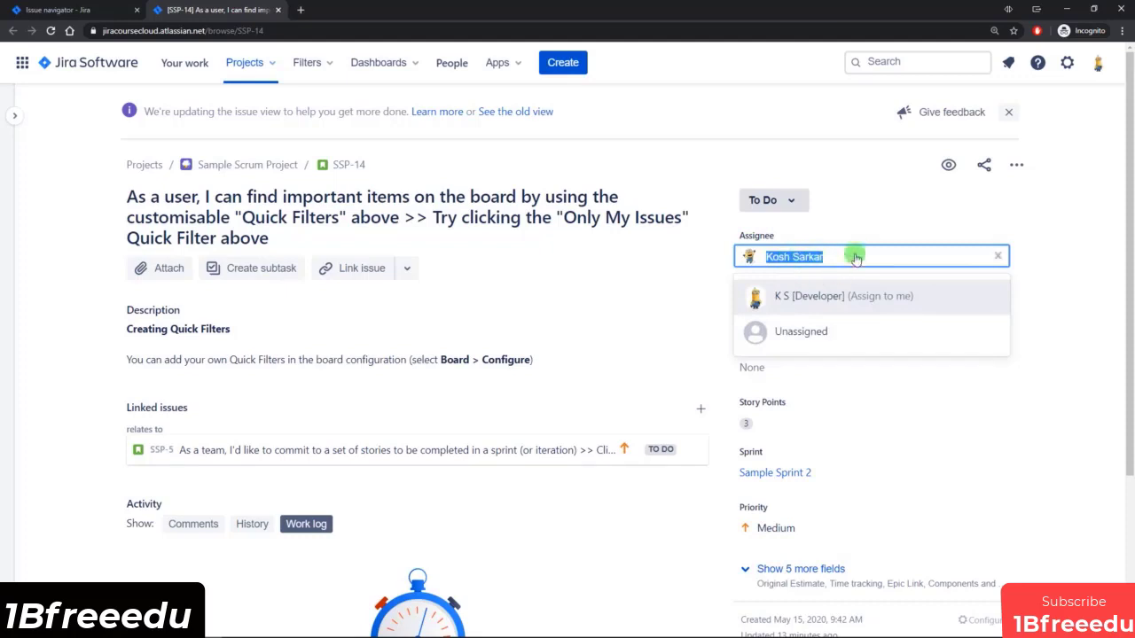
left_click(861, 296)
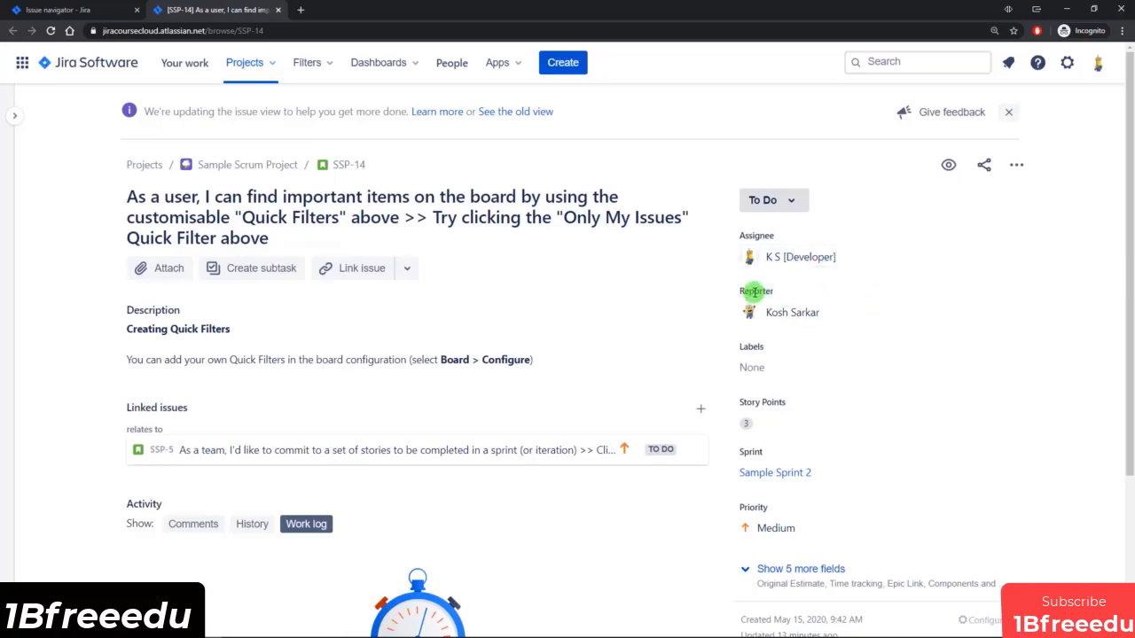
left_click_drag(740, 292, 821, 316)
left_click(824, 317)
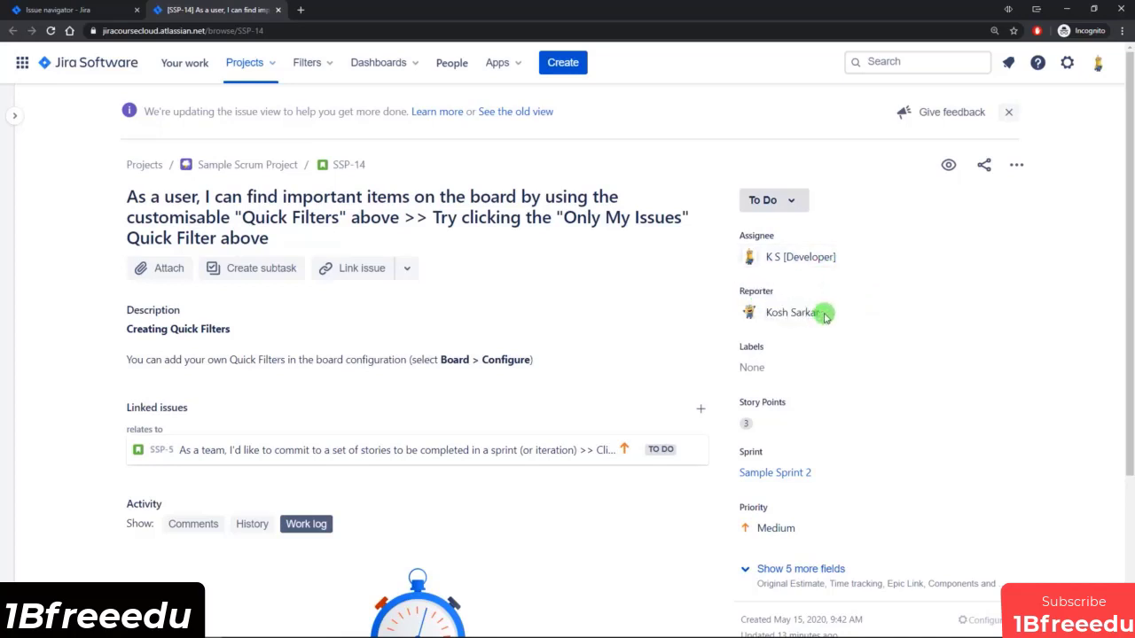
Add the new label "maintenance" to SSP-14.
left_click(783, 371)
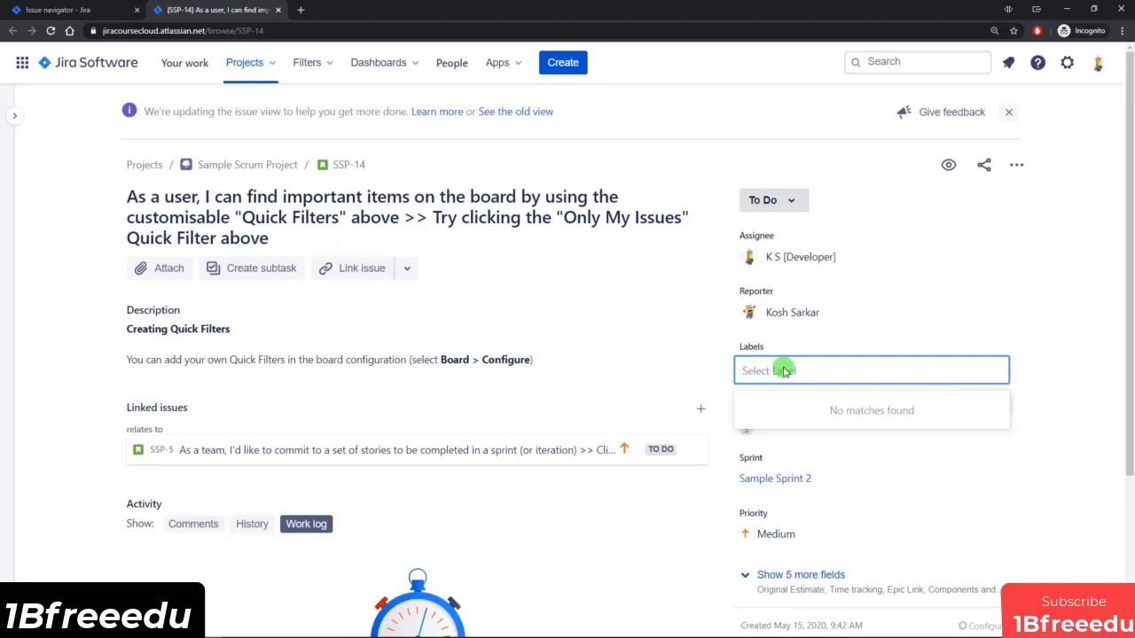
type("maintenanc")
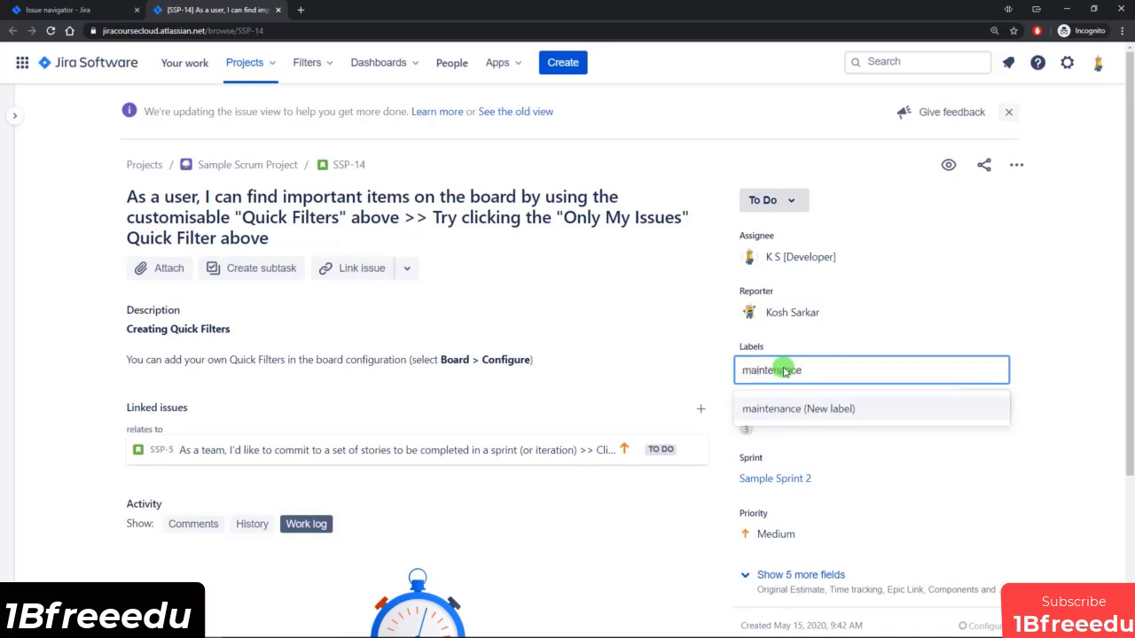
type("e")
left_click(823, 413)
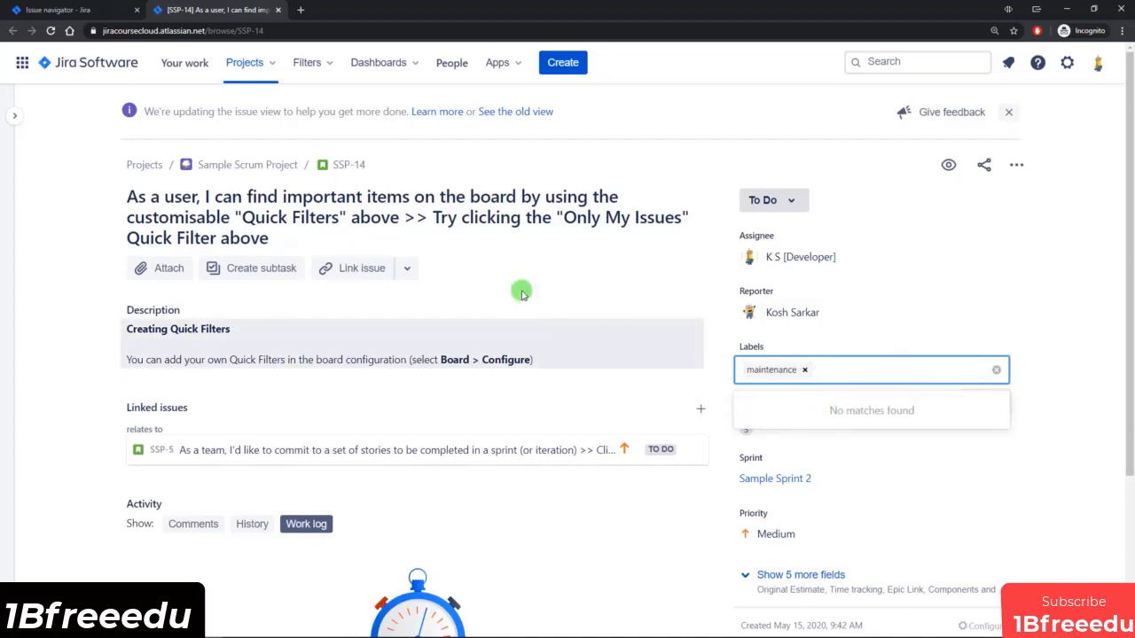
left_click(1055, 366)
Reveal the additional fields of SSP-14 and set its original estimate to 4h.
scroll(1051, 363, "down", 3)
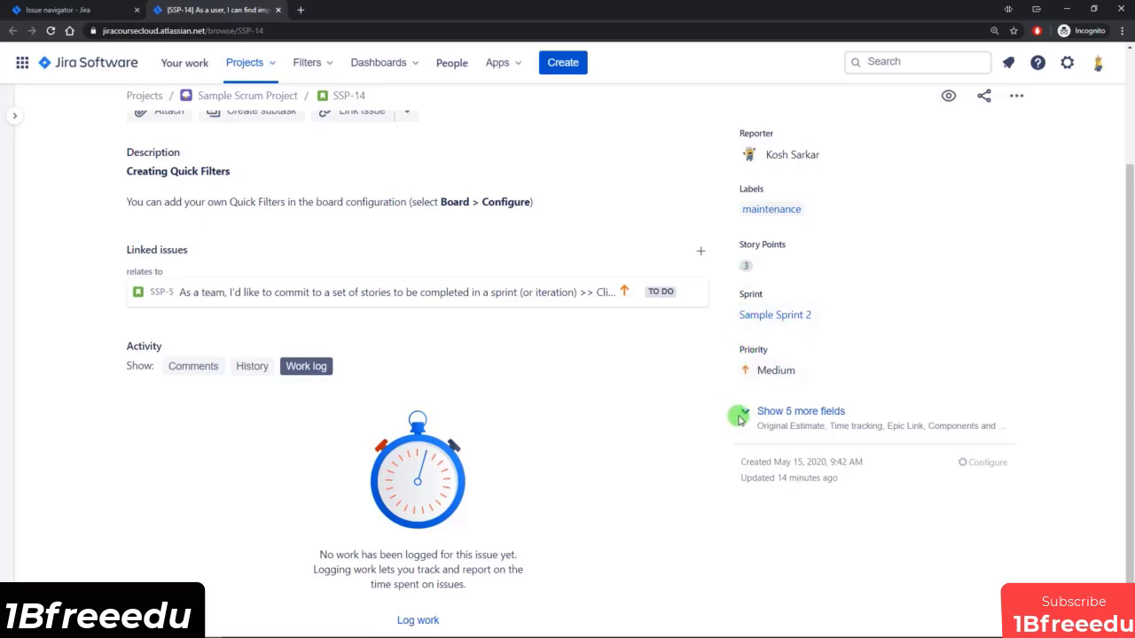
left_click(769, 412)
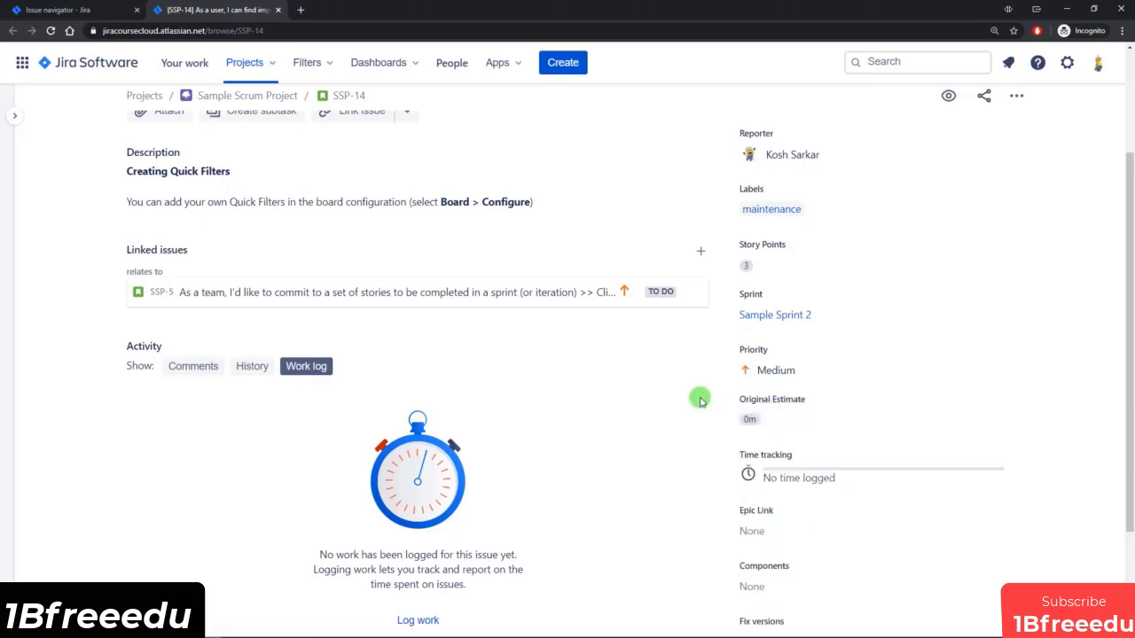
scroll(696, 398, "down", 2)
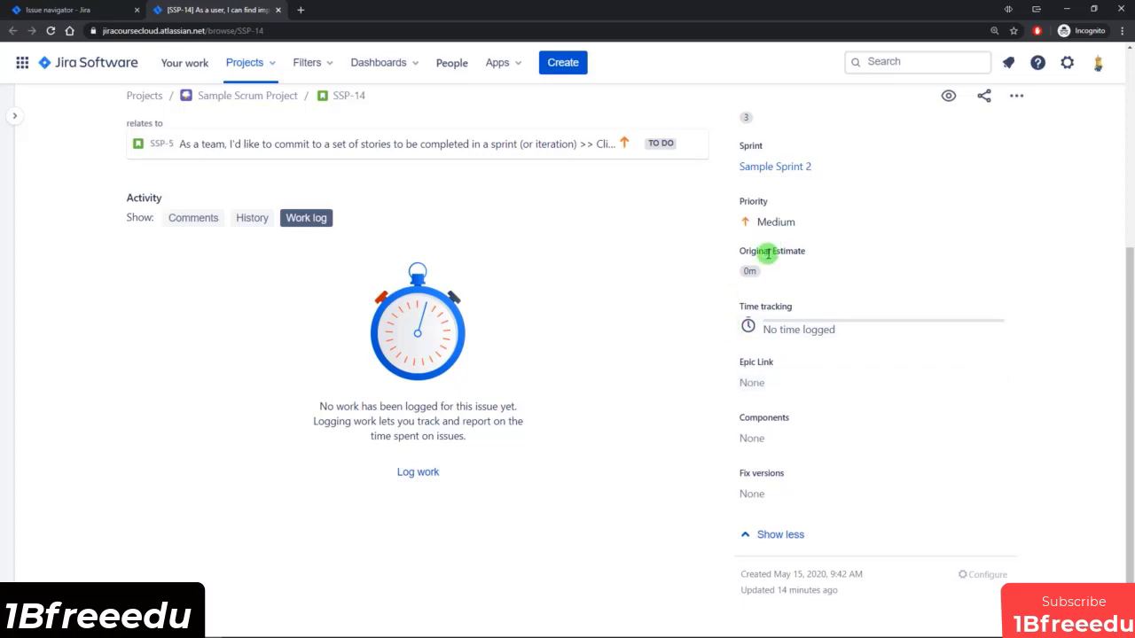
scroll(758, 237, "up", 1)
scroll(739, 223, "down", 1)
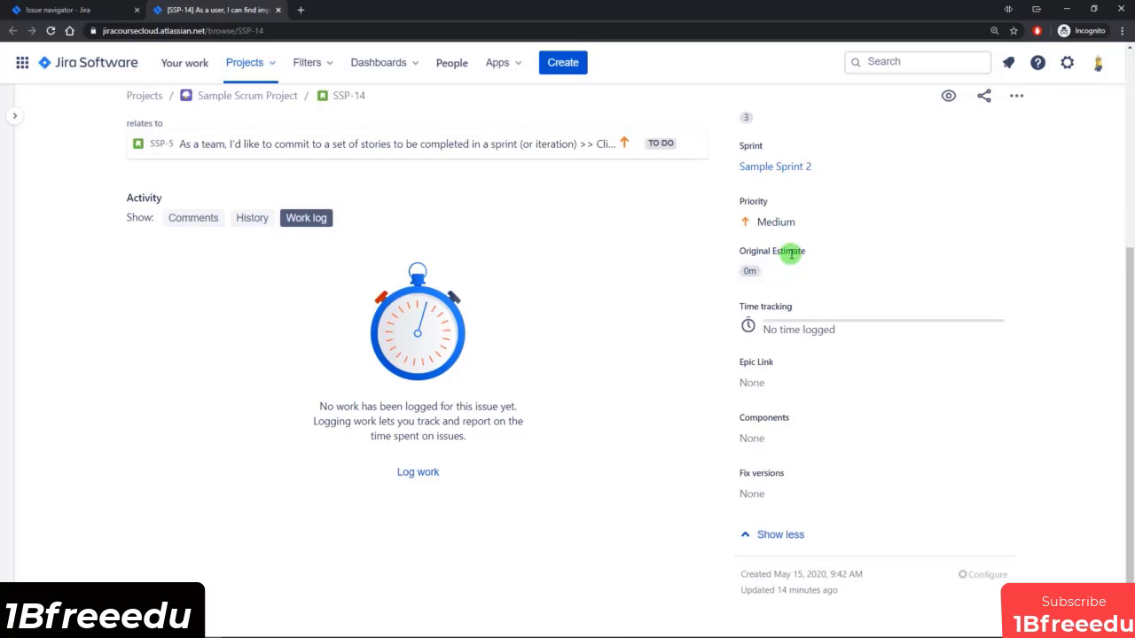
left_click(781, 268)
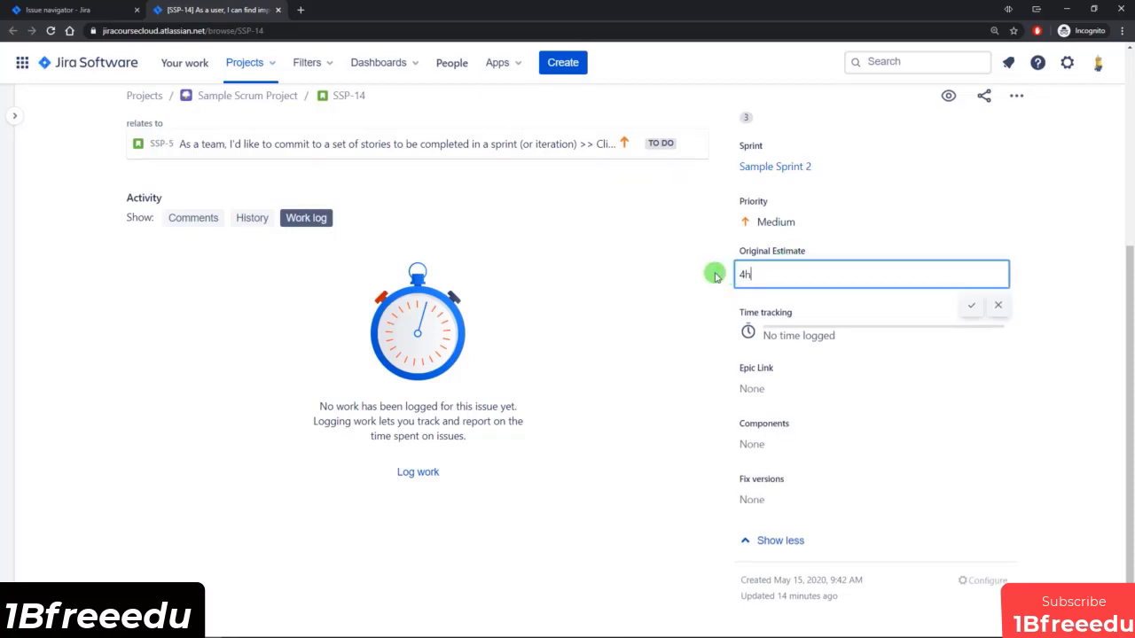
left_click(700, 280)
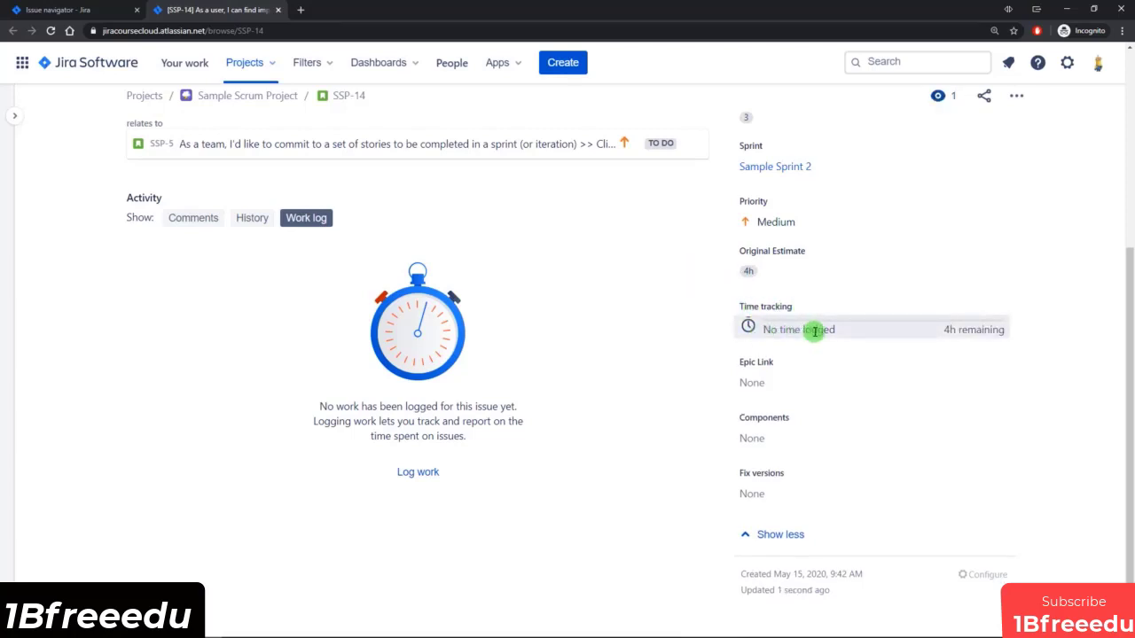
Log 1h of time spent on SSP-14, leaving the work description empty.
left_click(802, 329)
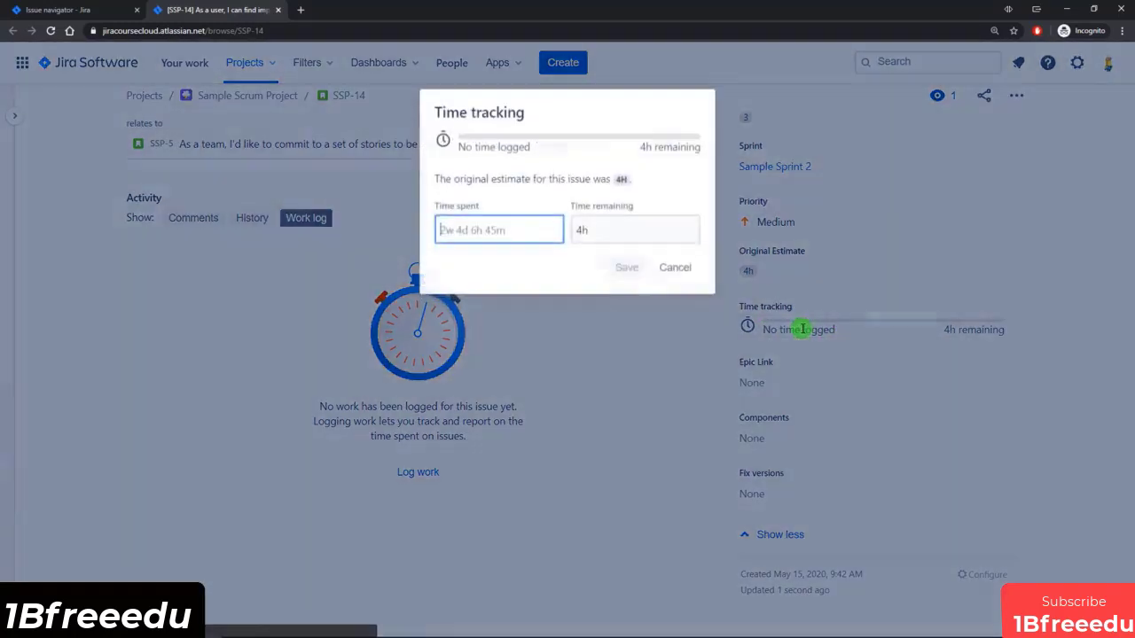
left_click(488, 227)
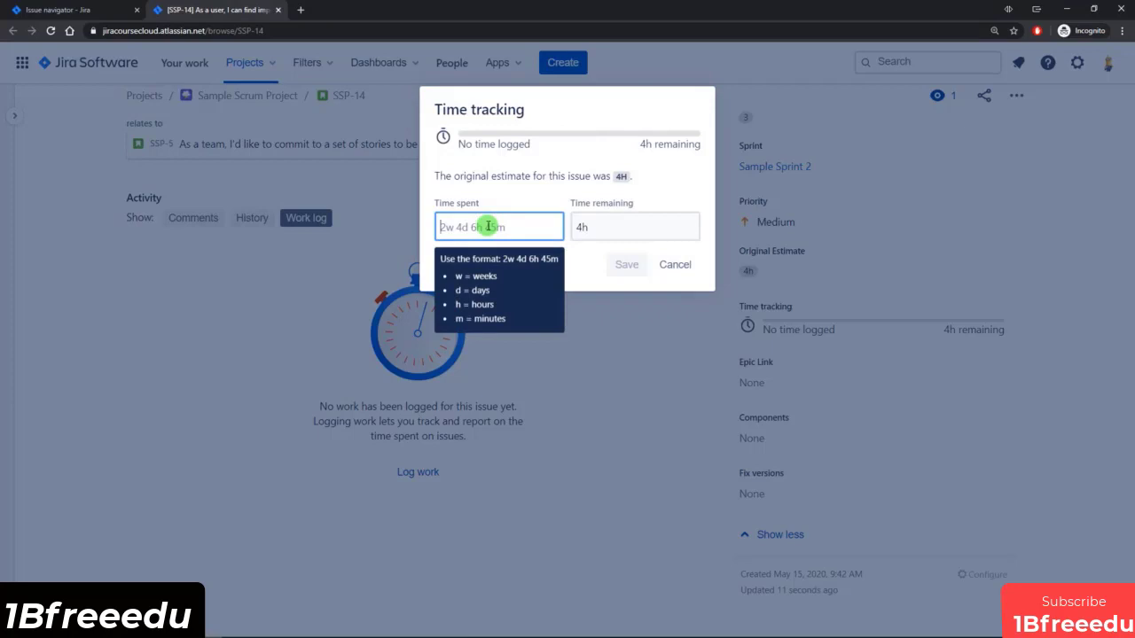
type("1h")
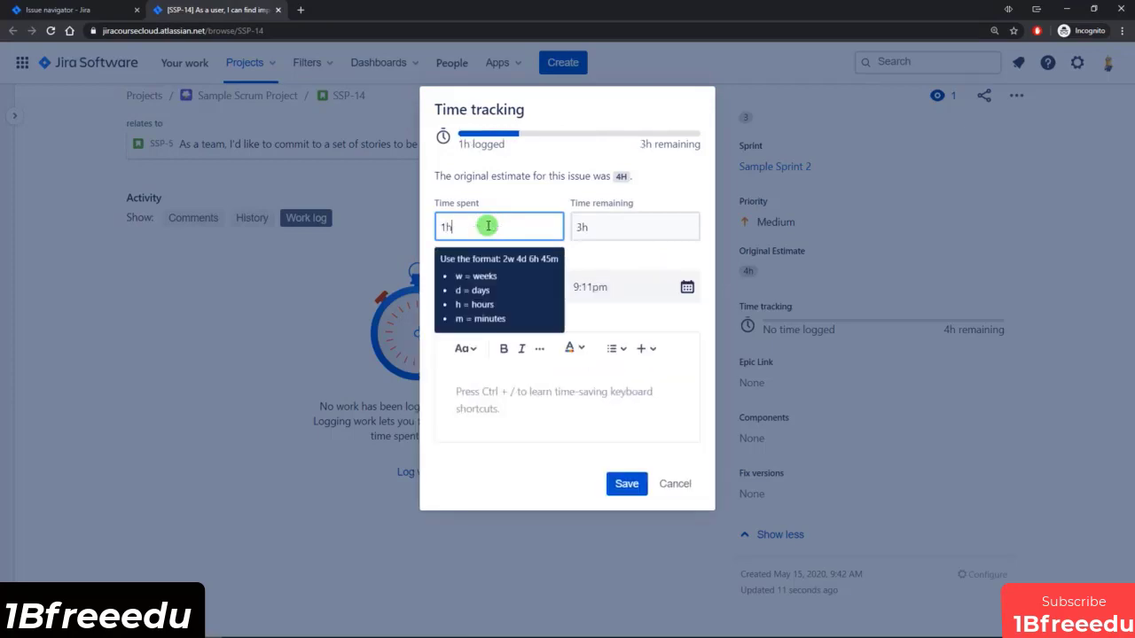
left_click(615, 261)
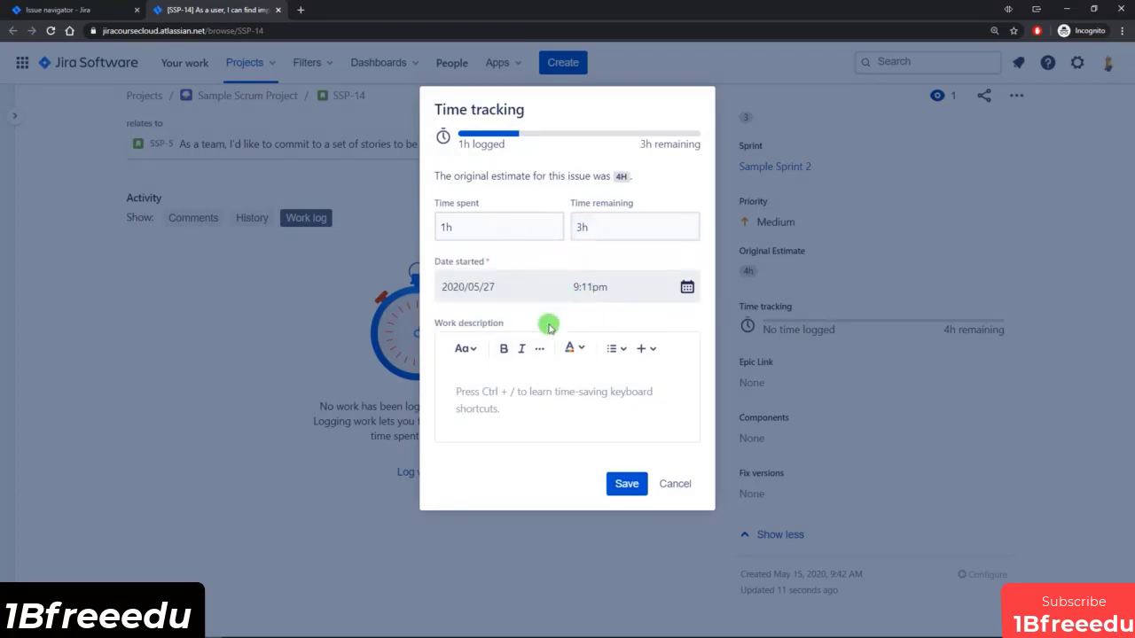
left_click(494, 395)
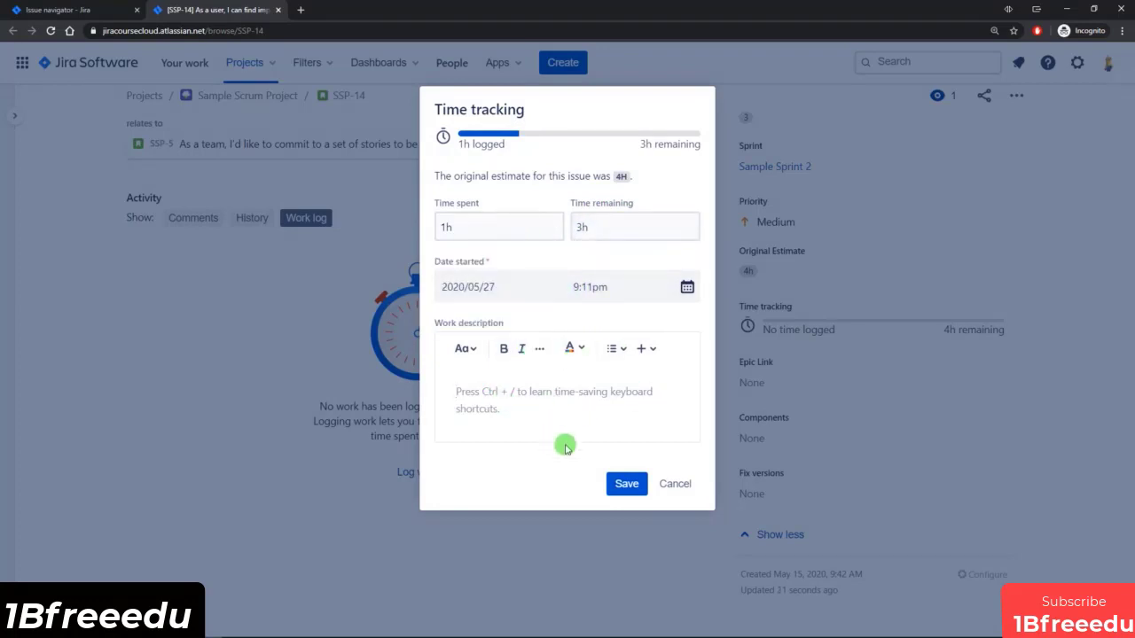
left_click(626, 483)
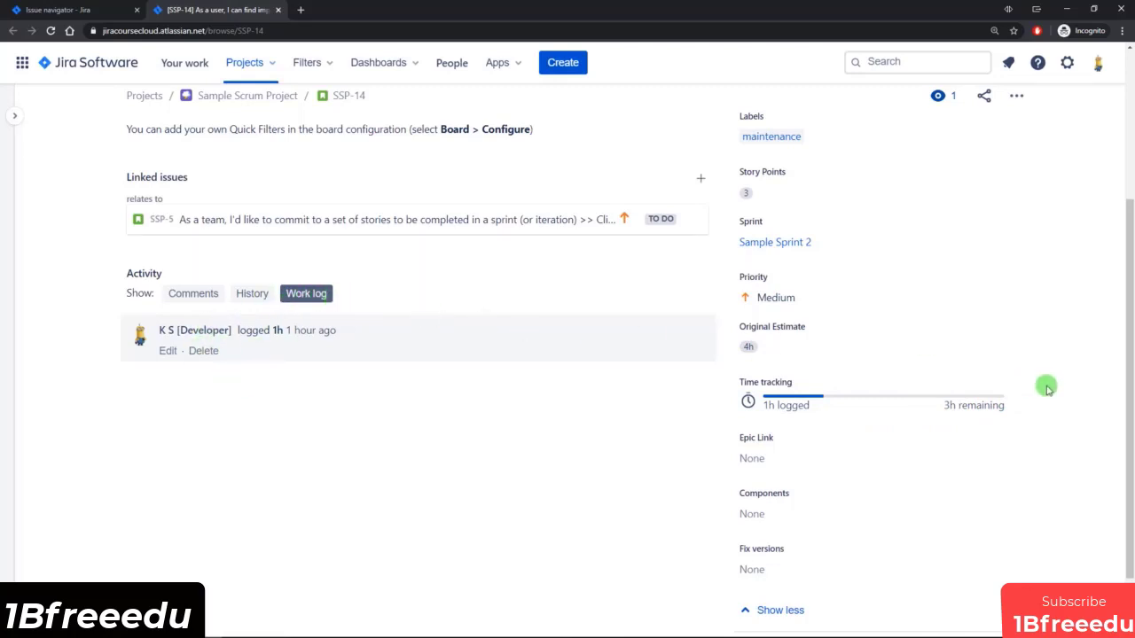
Examine the epic link, components and fix versions fields of SSP-14, collapsing and expanding the additional fields.
scroll(1020, 387, "down", 1)
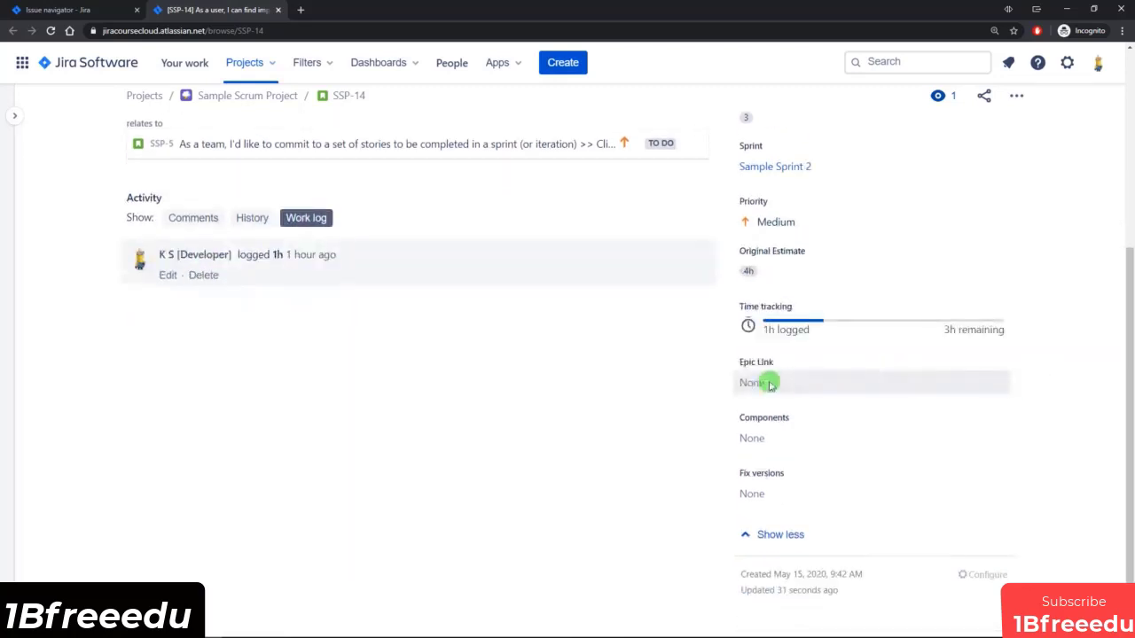
scroll(628, 392, "up", 1)
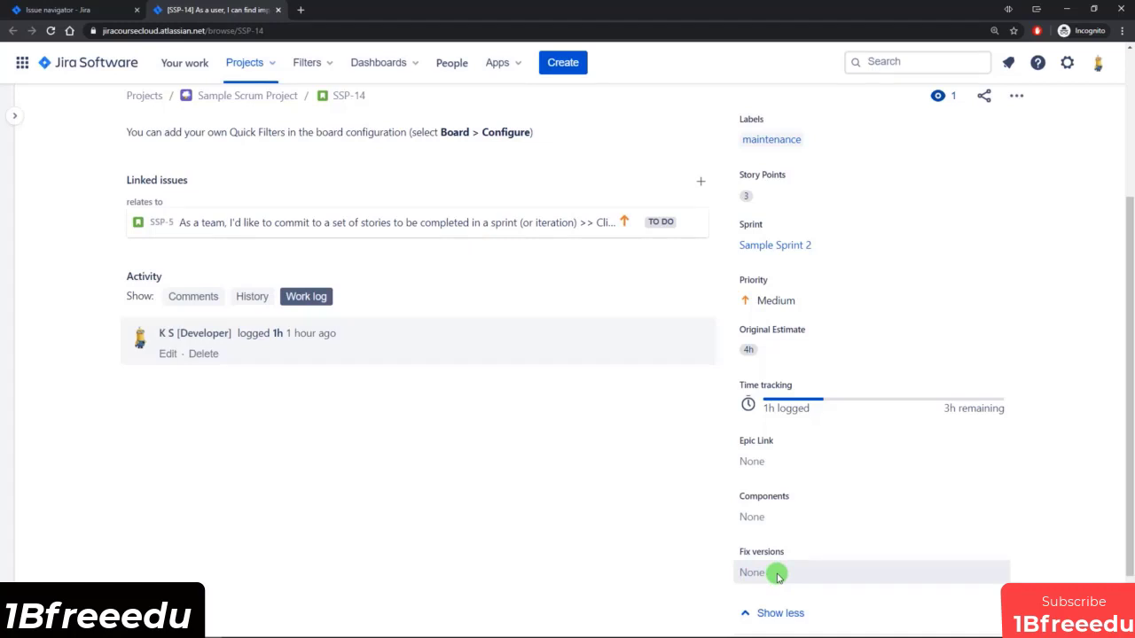
scroll(705, 554, "down", 1)
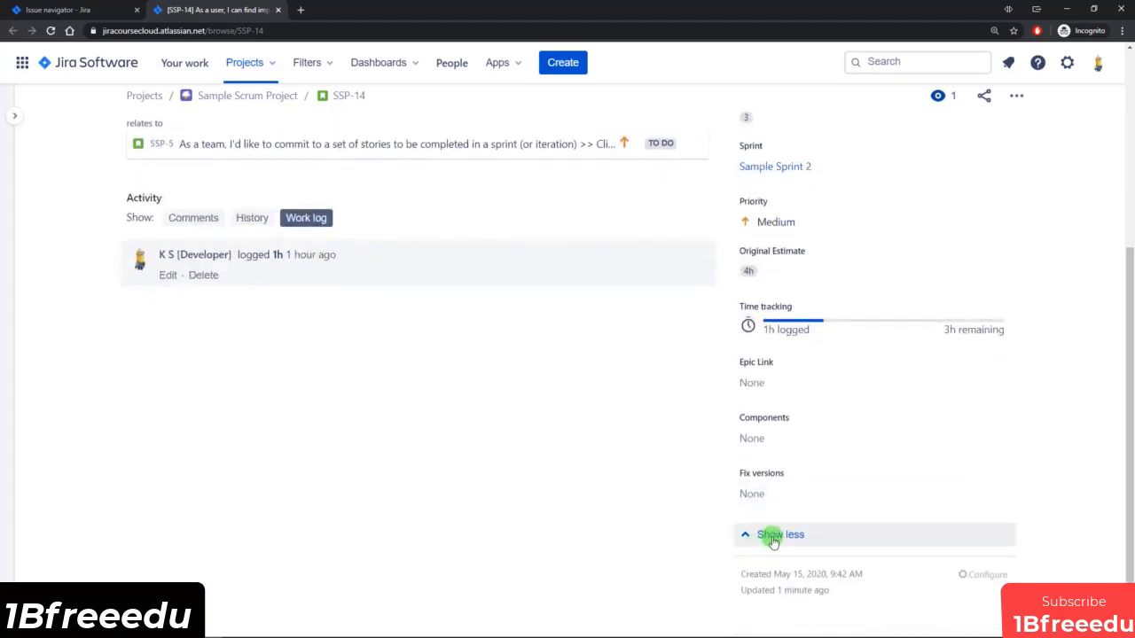
left_click(773, 537)
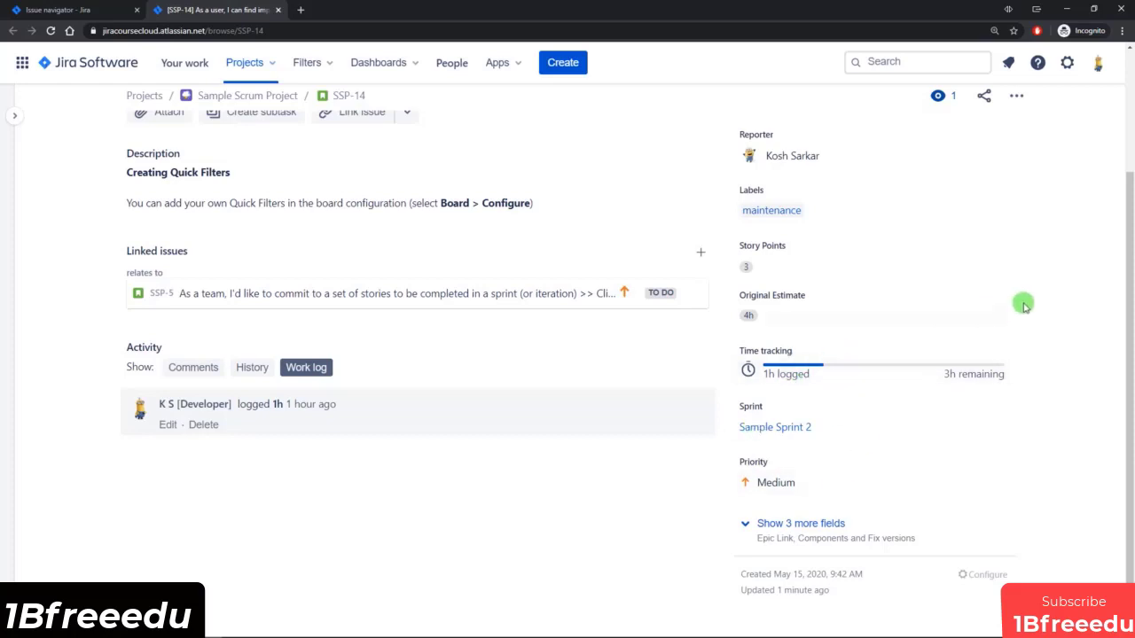
scroll(1023, 306, "up", 1)
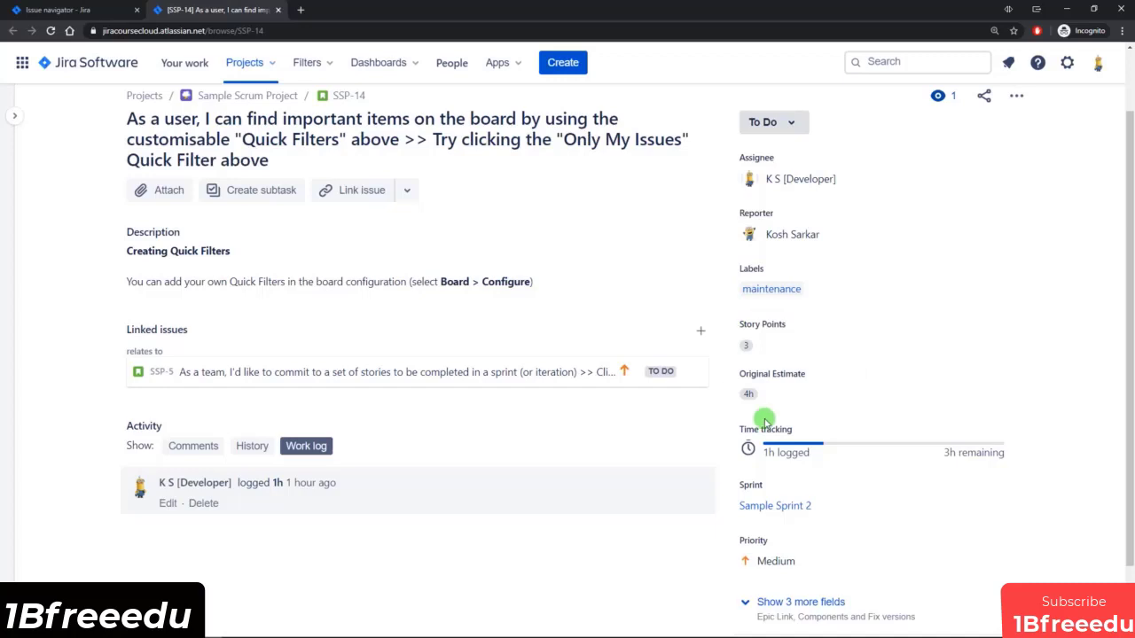
scroll(763, 425, "down", 1)
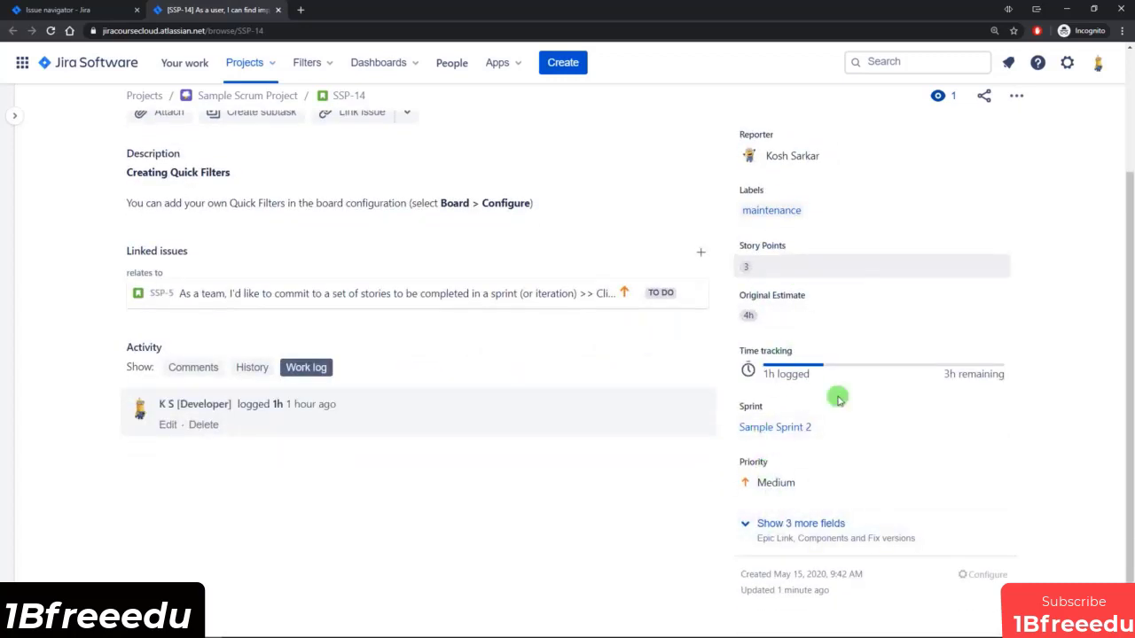
left_click(780, 526)
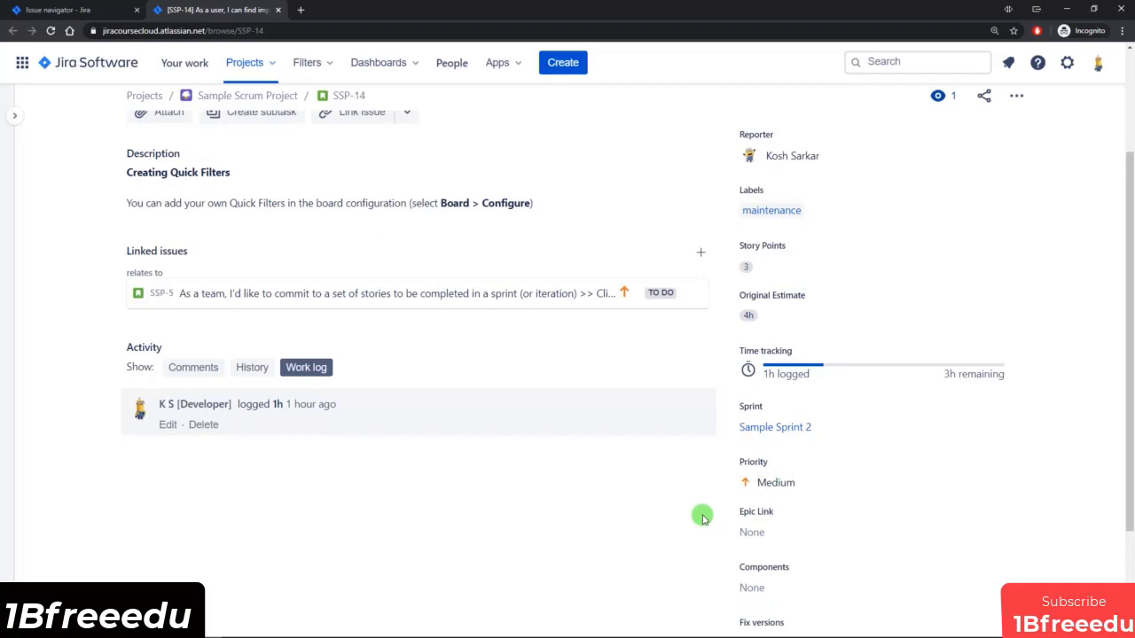
scroll(705, 518, "up", 2)
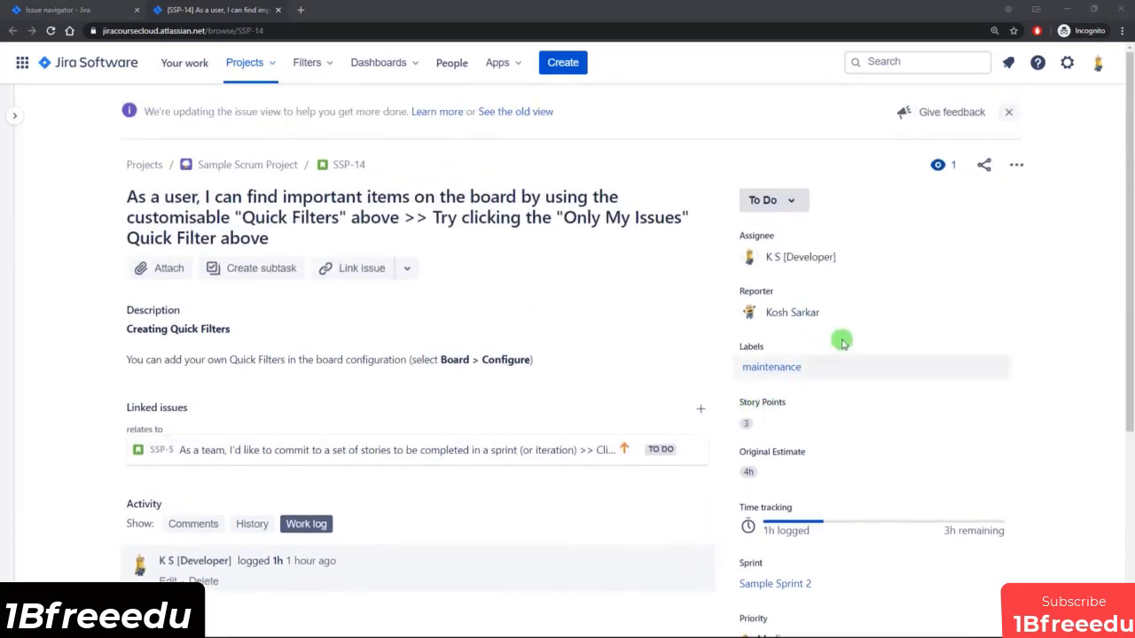
View the watchers of SSP-14, open its log work form and leave the form without logging time.
left_click(939, 165)
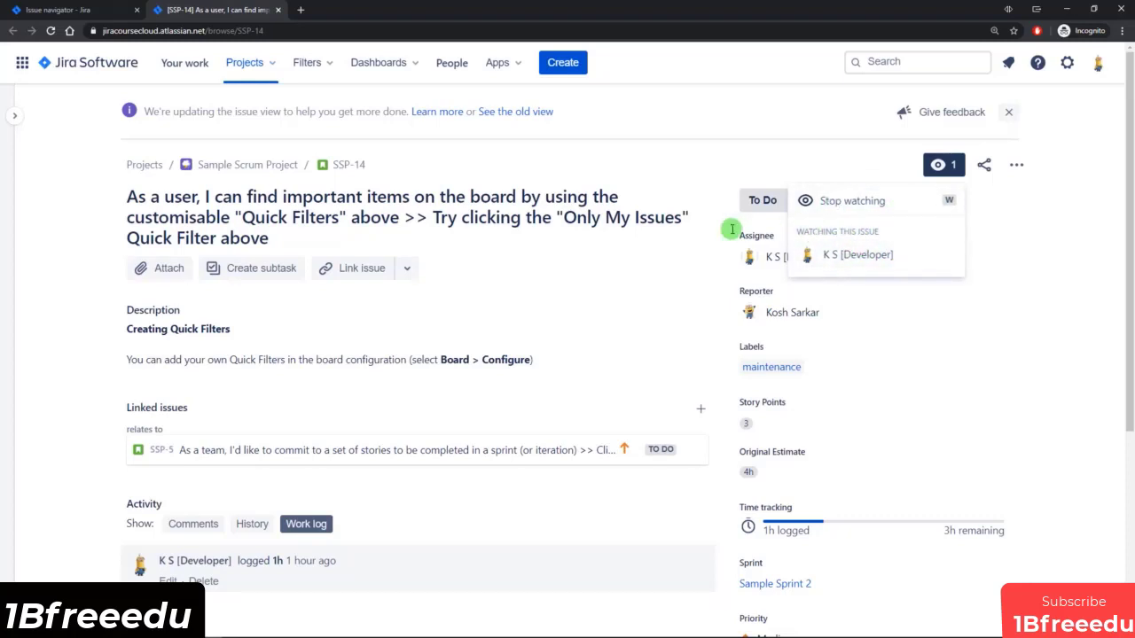
left_click(1050, 221)
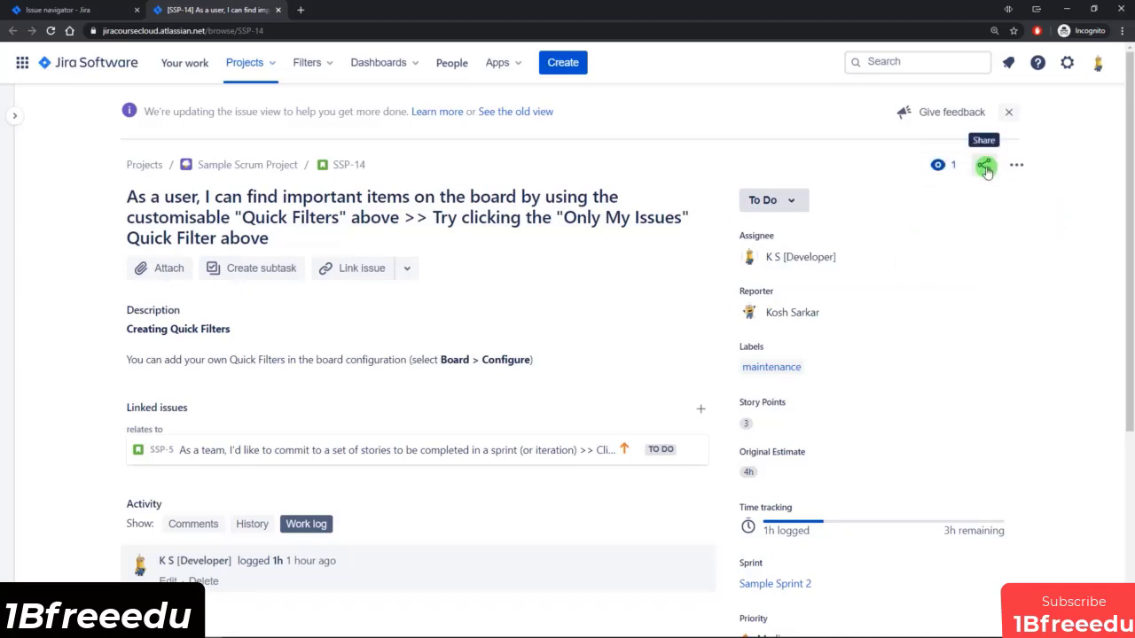
left_click(1018, 165)
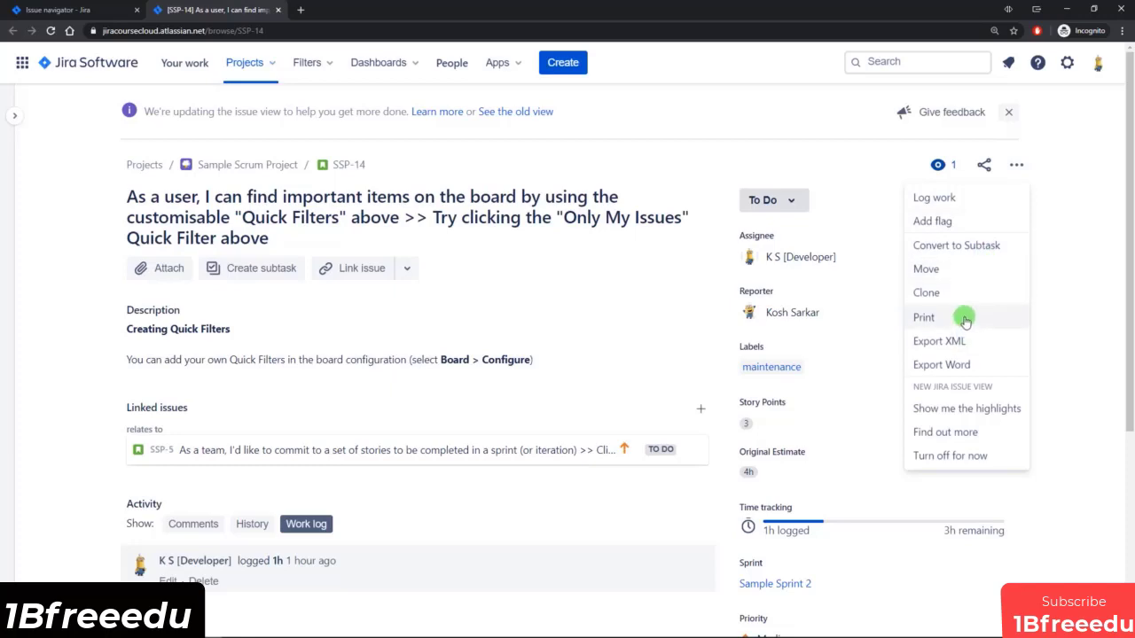
left_click(973, 198)
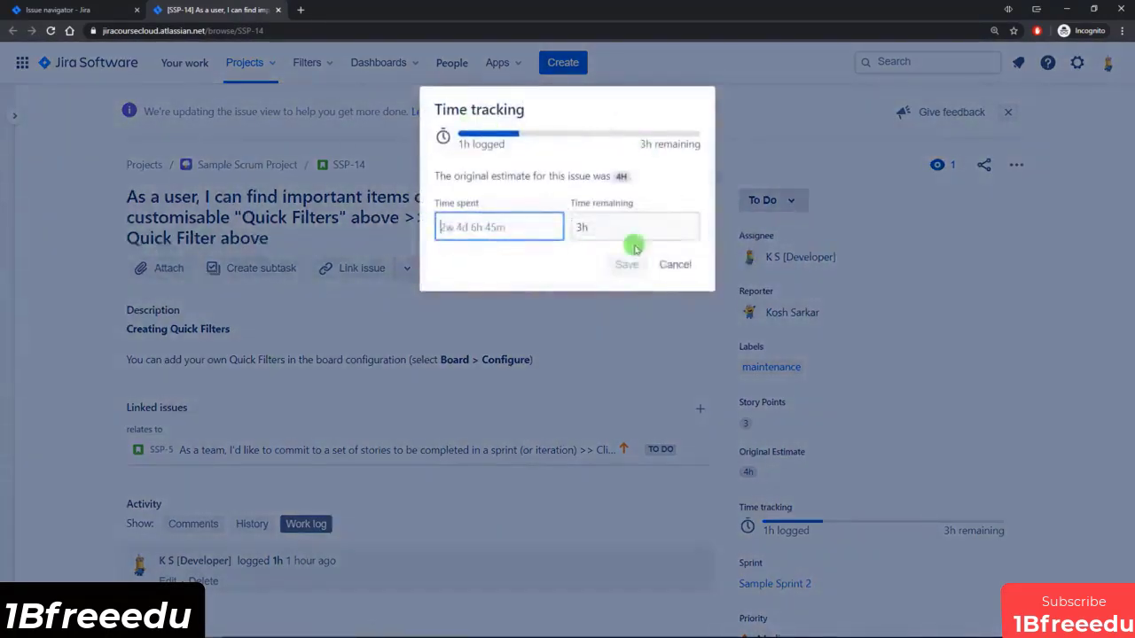
left_click(684, 268)
Add a flag to SSP-14 and remove it again, and review the issue's other available actions.
left_click(1016, 167)
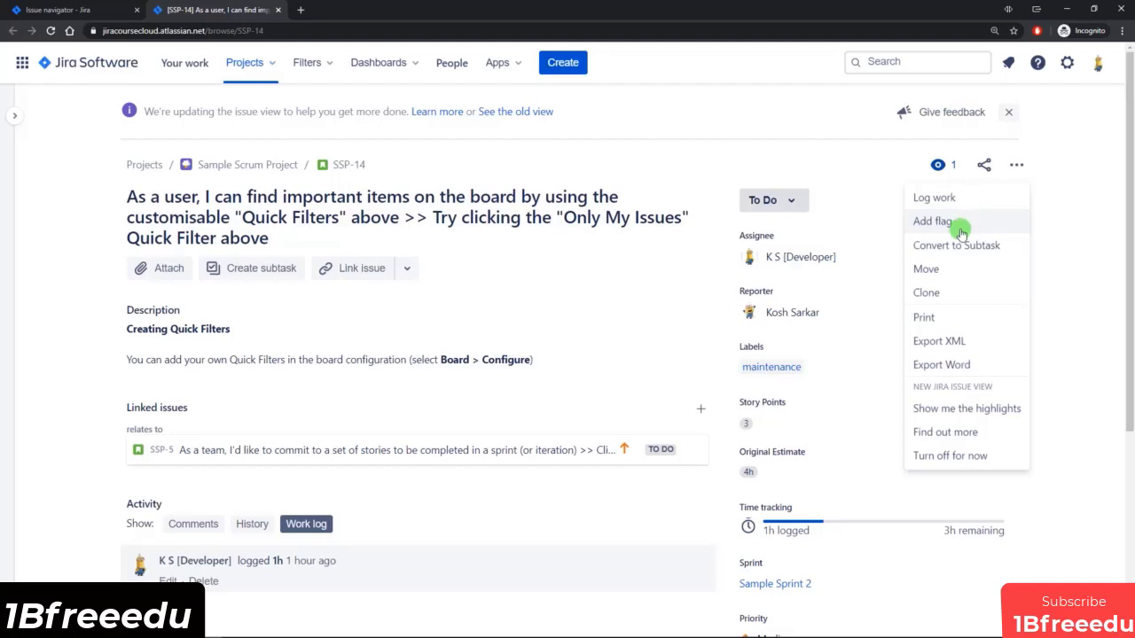
left_click(970, 223)
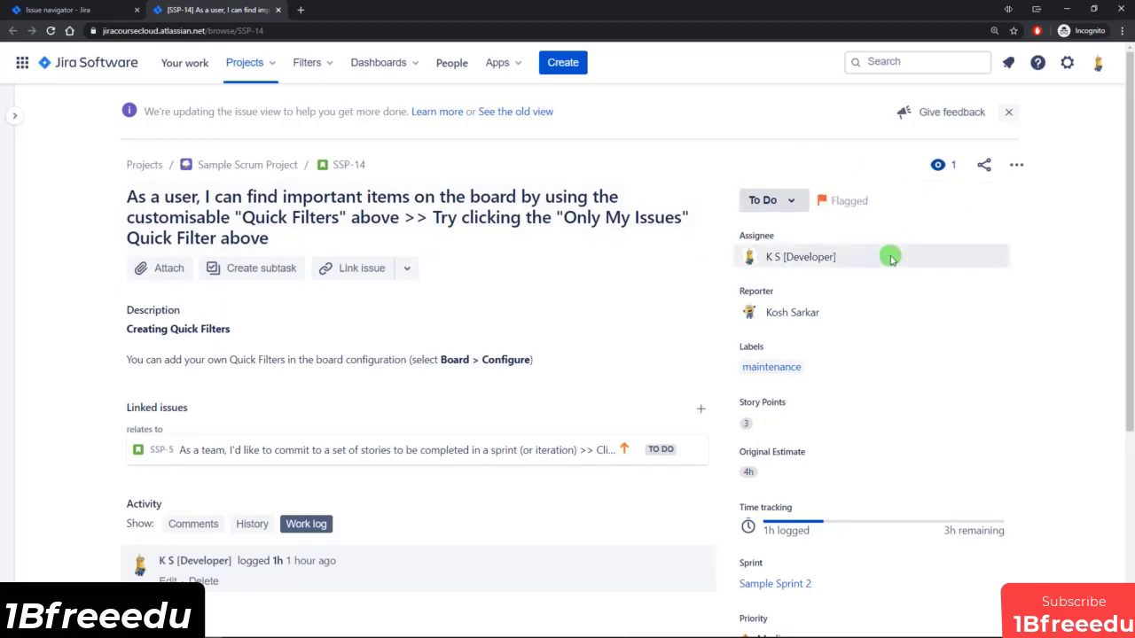
left_click(1016, 165)
left_click(953, 223)
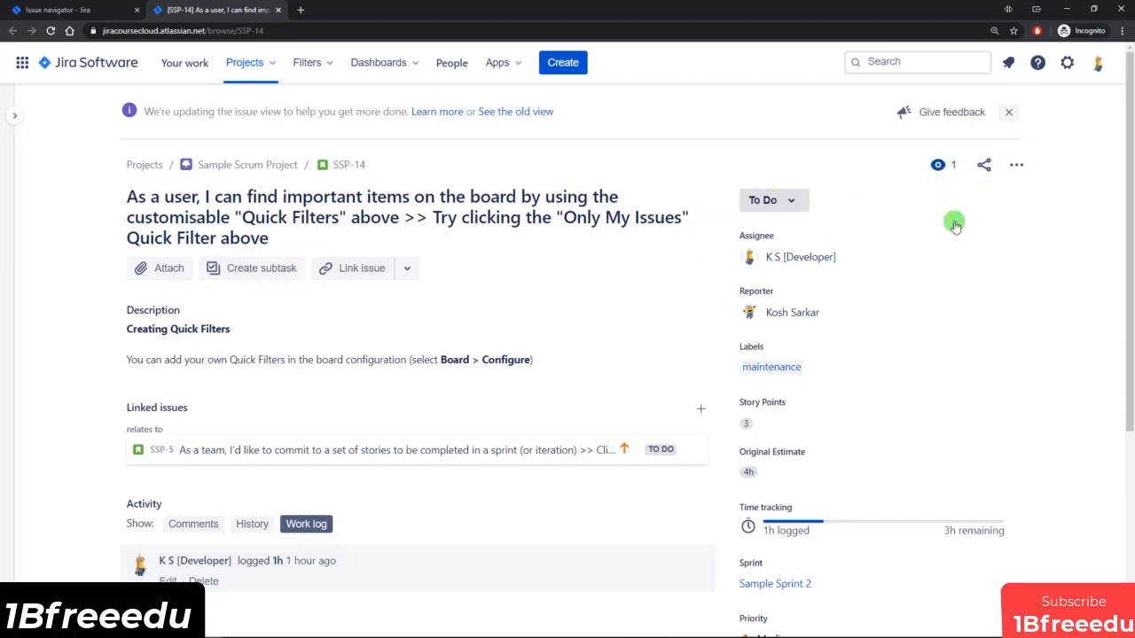
left_click(1018, 167)
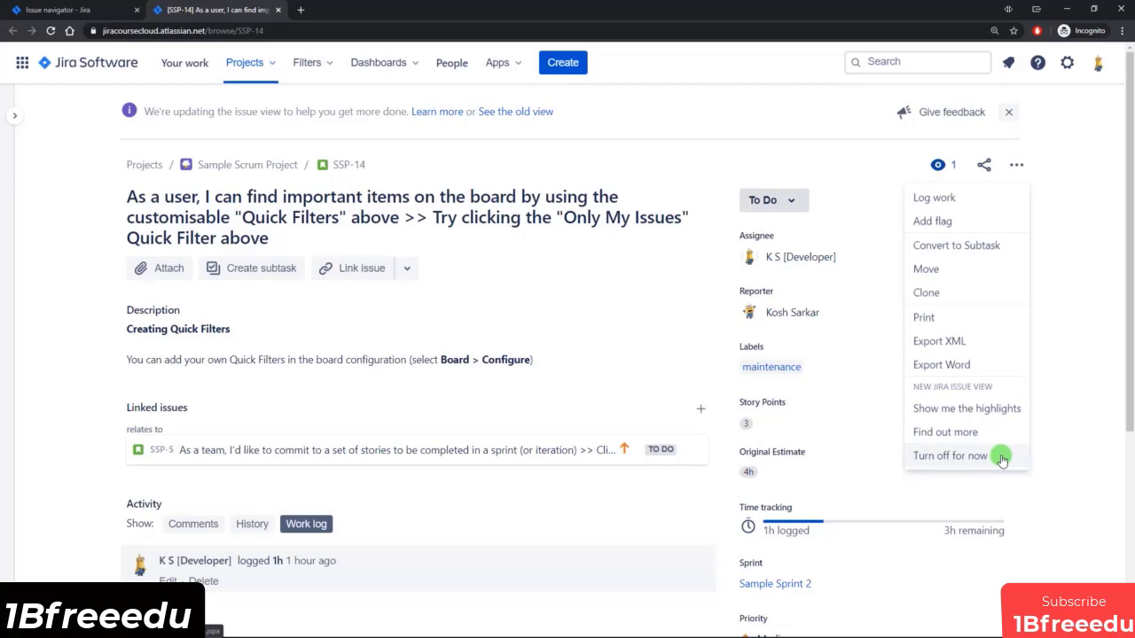
left_click(650, 282)
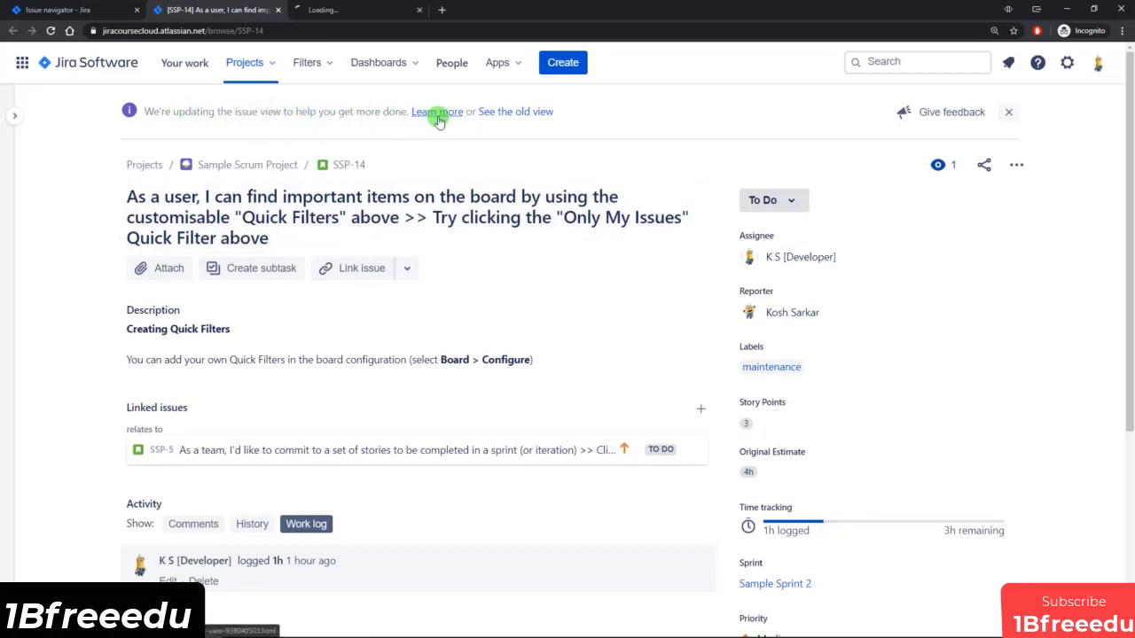
Open the support article about the new Jira issue view and read its latest updates.
left_click(343, 9)
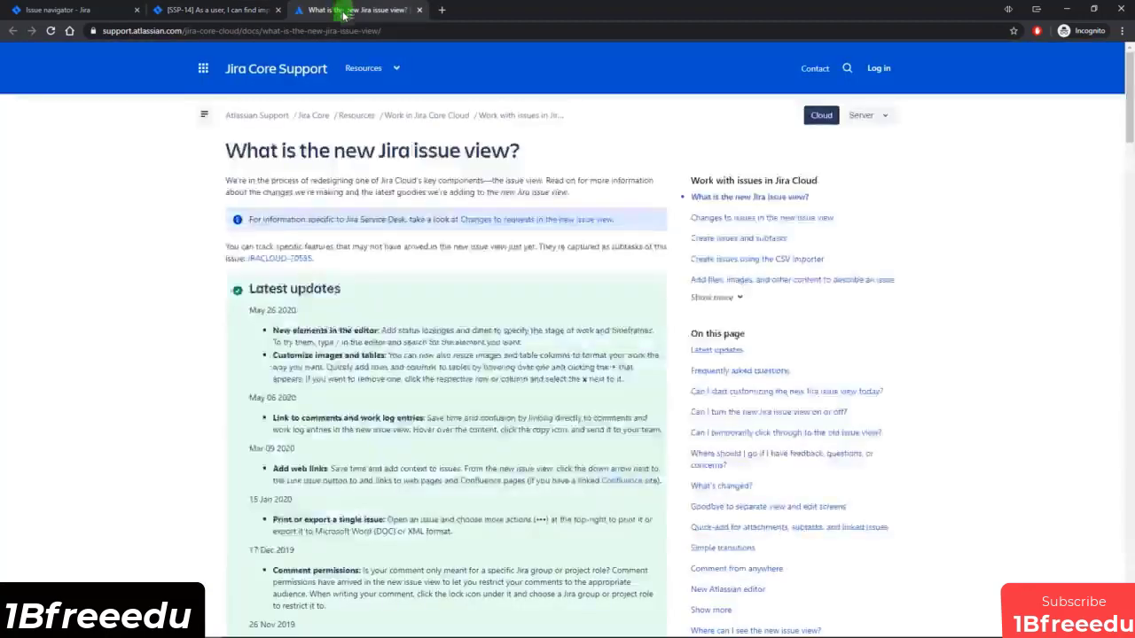
scroll(362, 260, "down", 1)
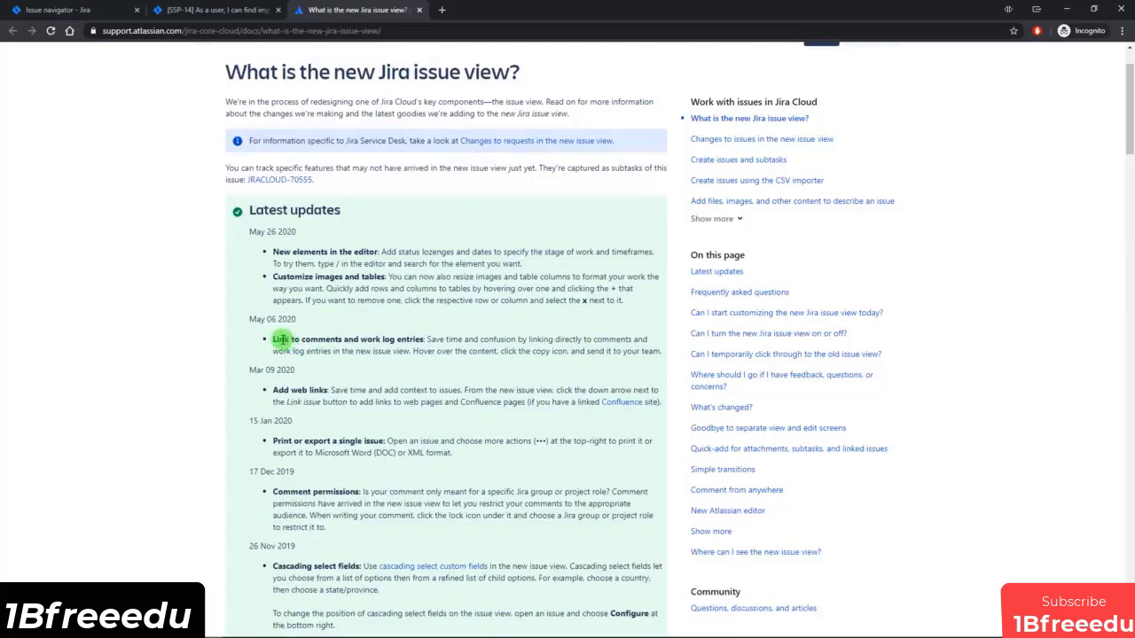
left_click_drag(280, 338, 240, 321)
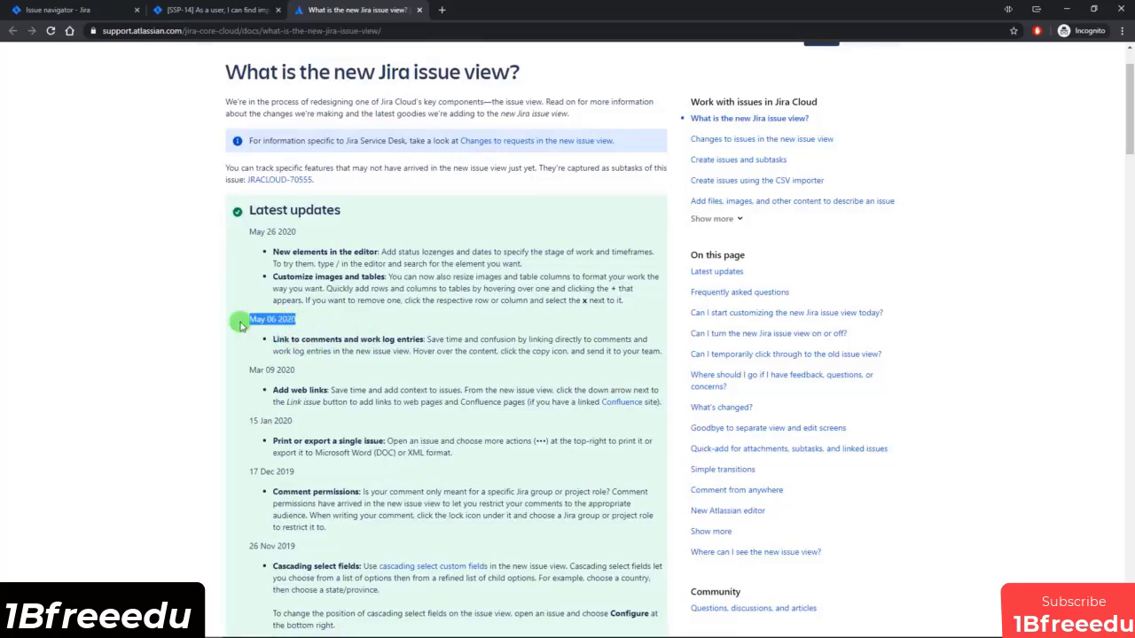
left_click(300, 330)
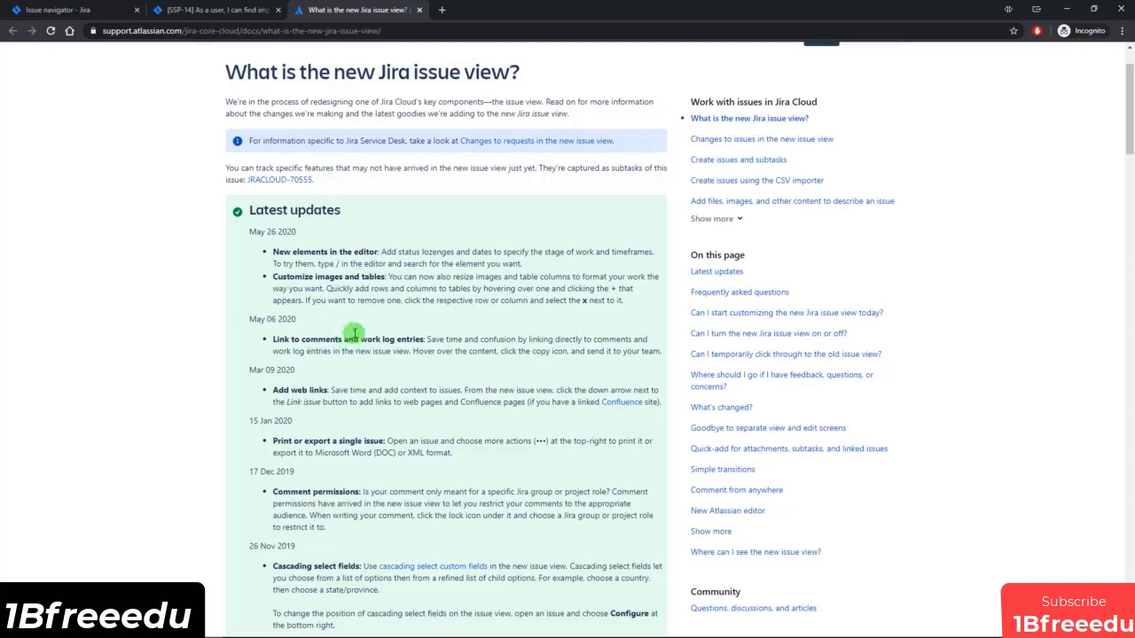
scroll(364, 223, "up", 2)
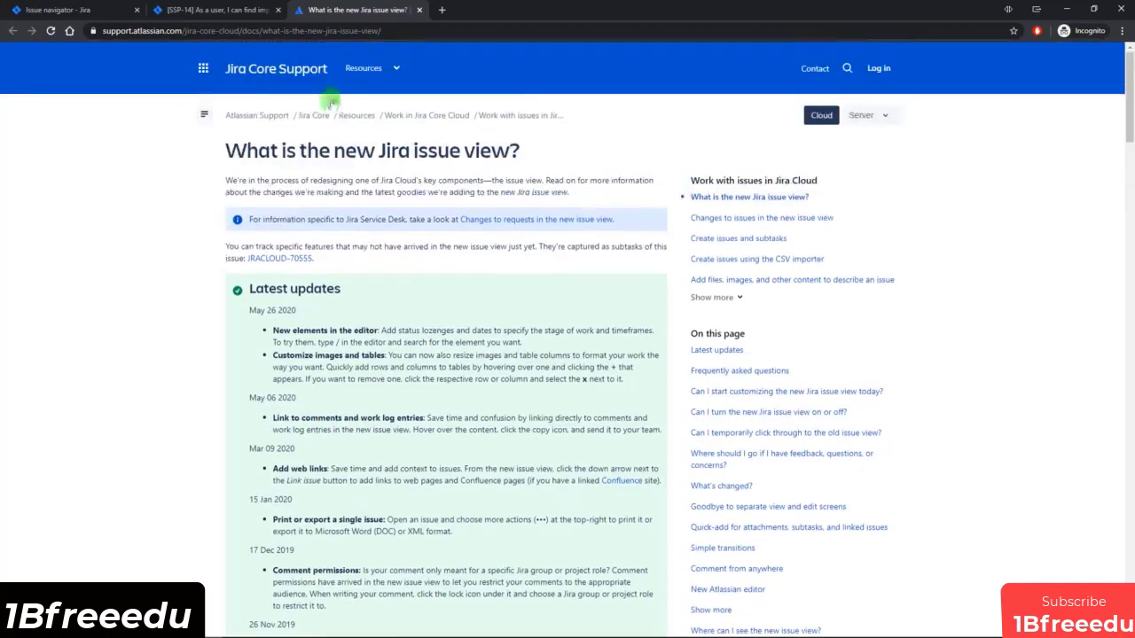
Open SSP-14 in the old issue view in a separate tab and examine its fields and layout.
left_click(235, 11)
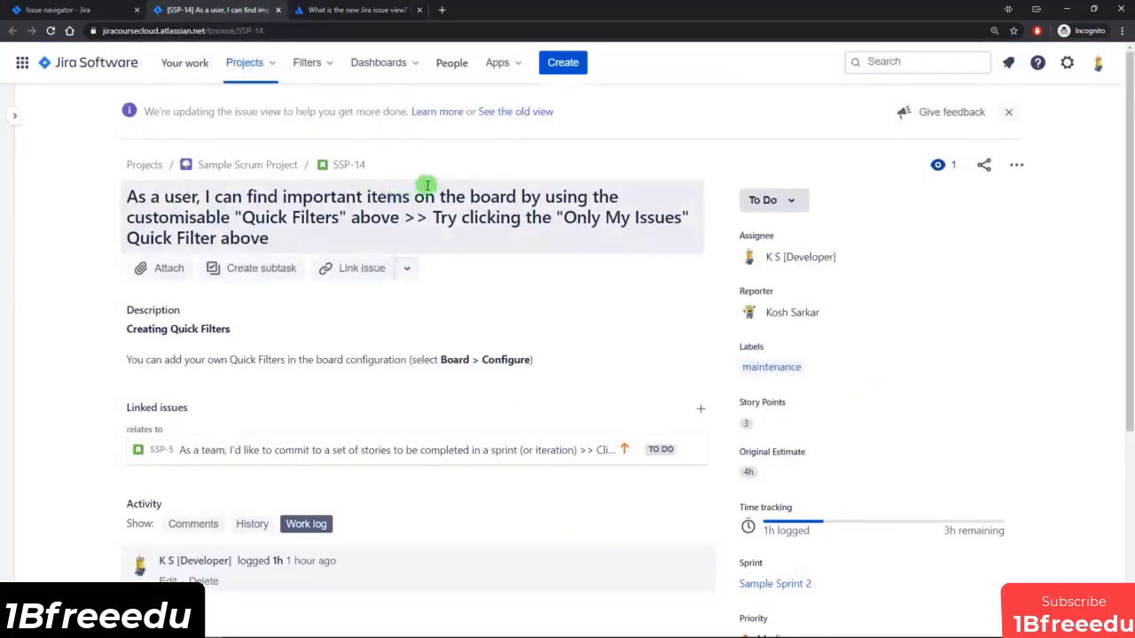
middle_click(509, 112)
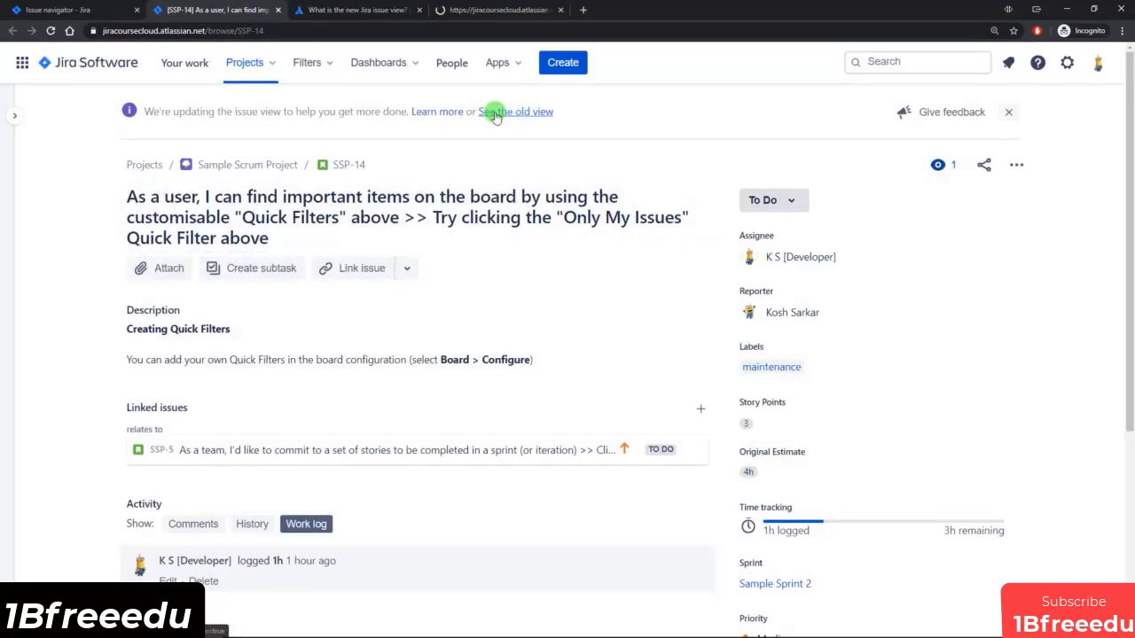
left_click(502, 10)
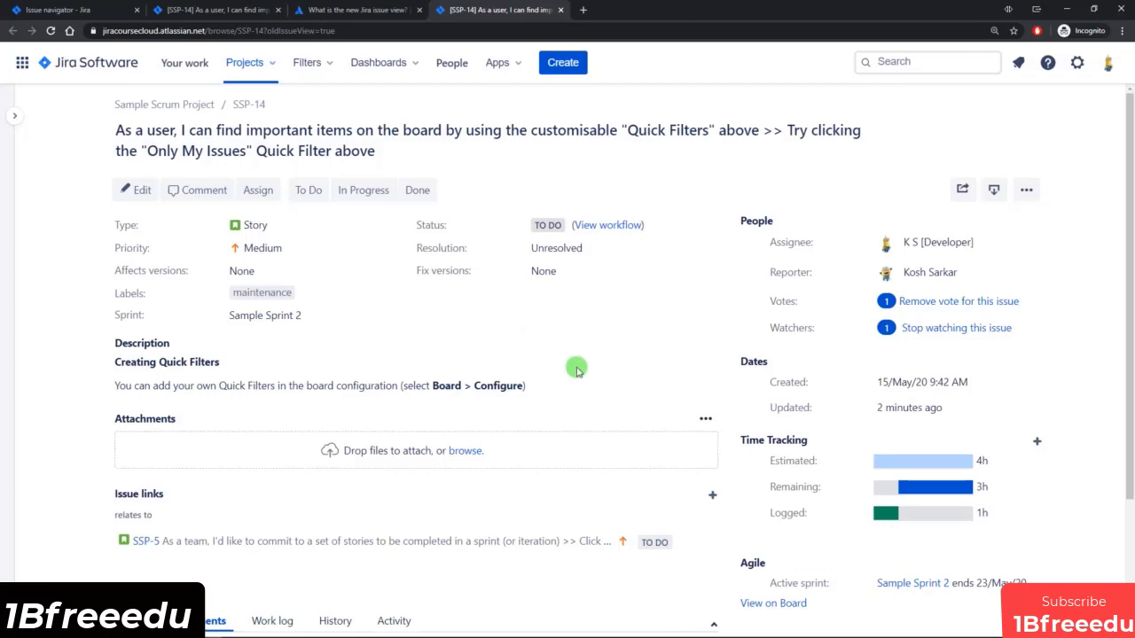
scroll(574, 377, "down", 2)
scroll(567, 384, "up", 1)
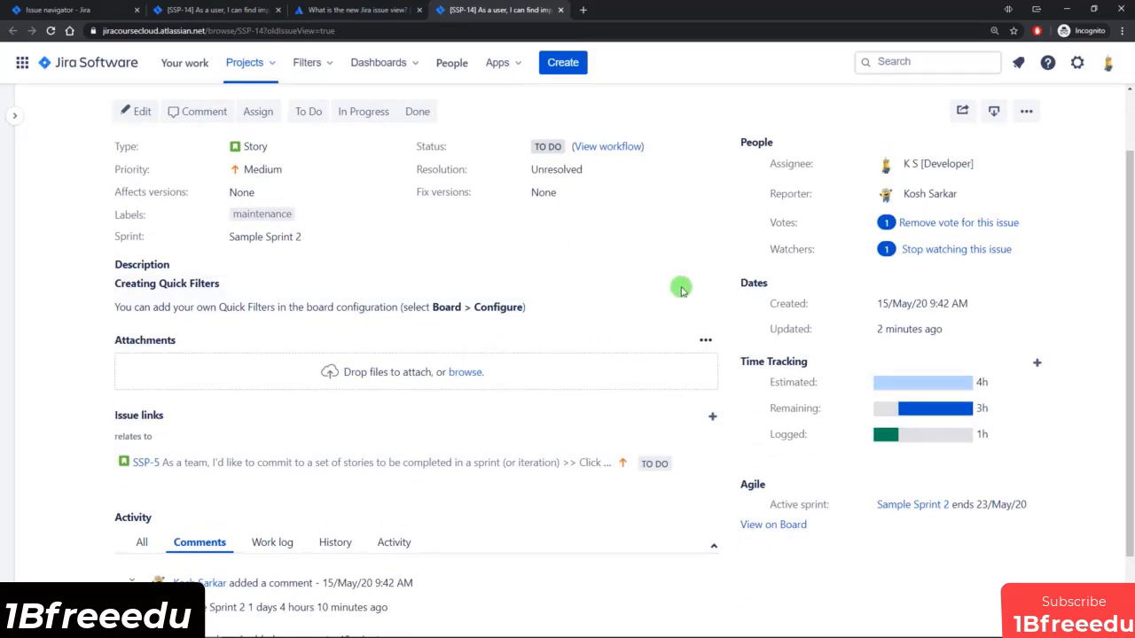
scroll(676, 290, "up", 1)
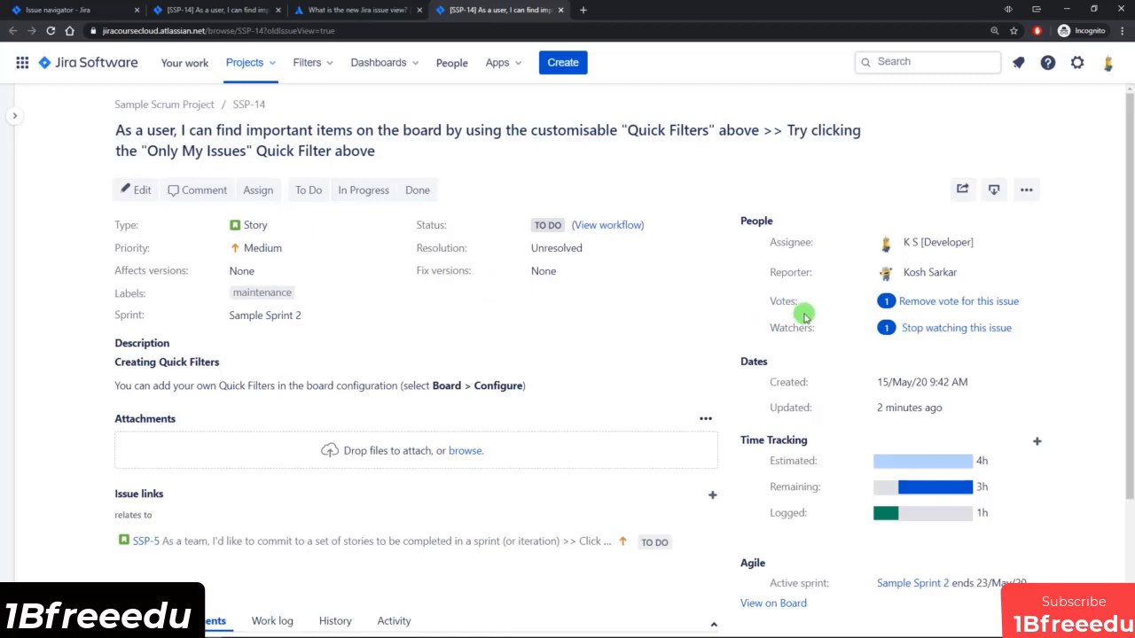
Withdraw the vote for SSP-14 in the old issue view and vote for the issue again.
left_click(913, 304)
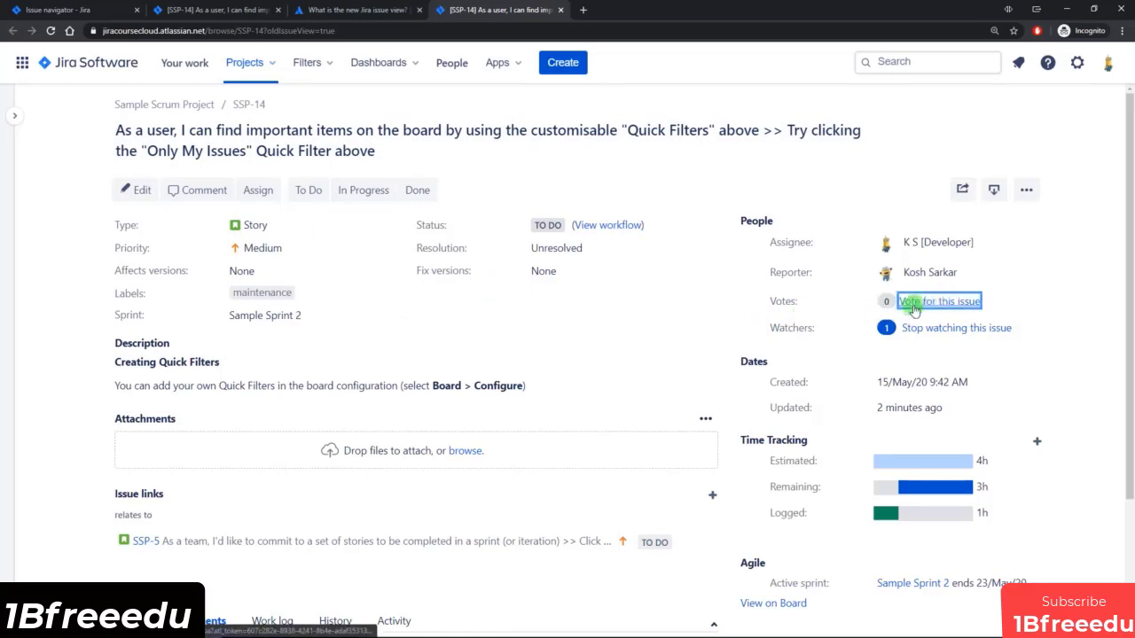
left_click(922, 303)
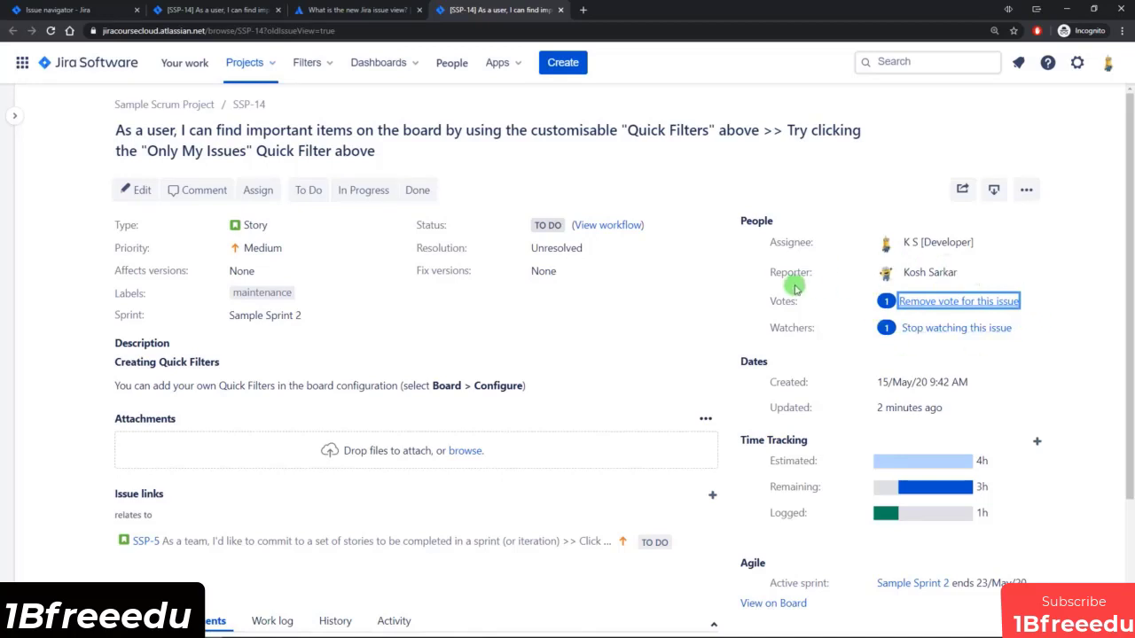
left_click(743, 307)
Open JRACLOUD-70555 from the support article and search its sub-tasks for "vote", checking the status of the matching sub-task.
left_click(350, 10)
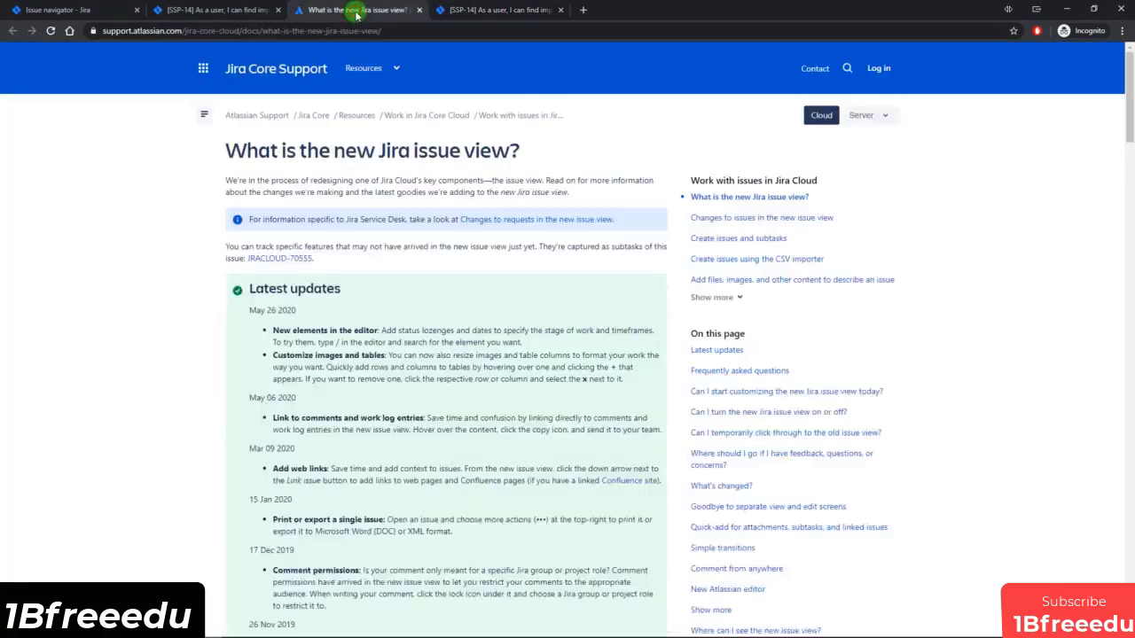
left_click(273, 260)
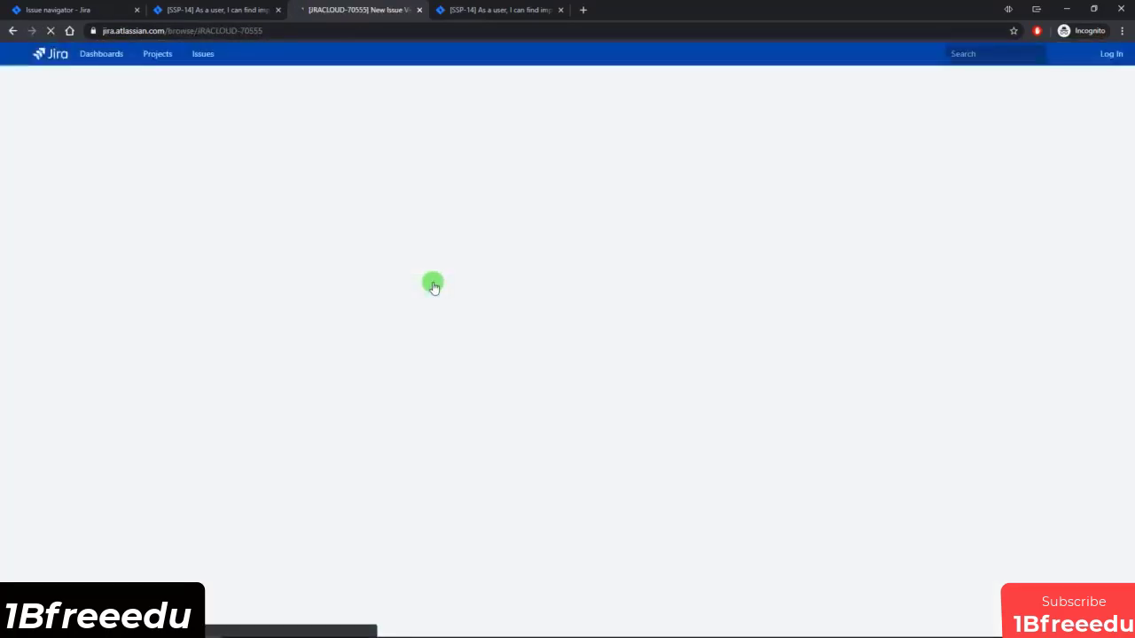
scroll(350, 263, "down", 4)
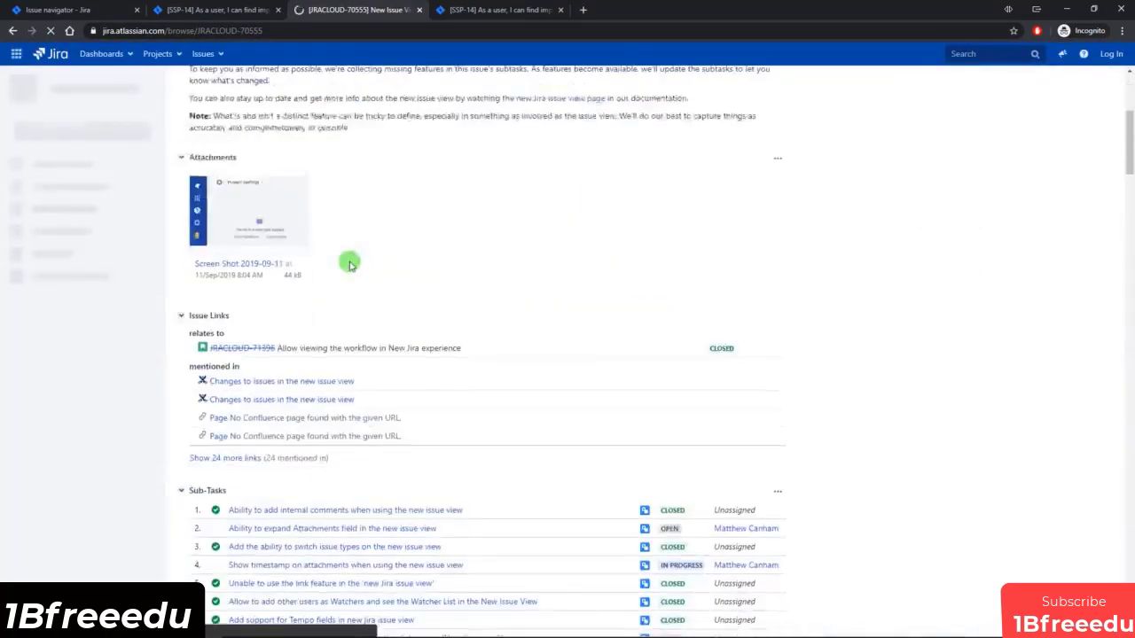
scroll(350, 263, "down", 4)
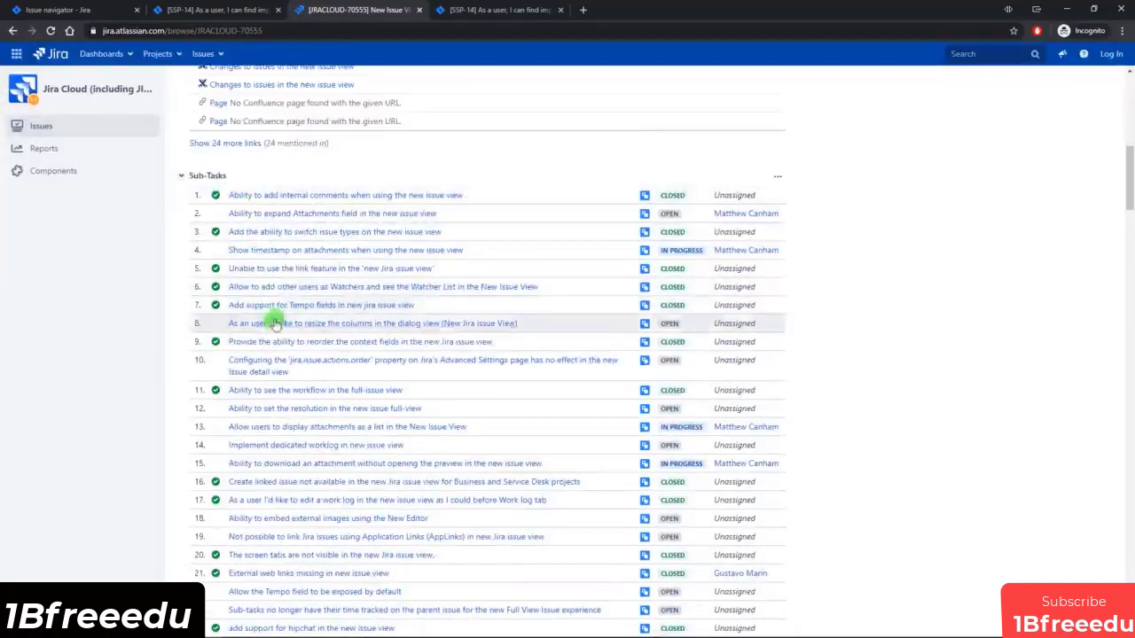
scroll(274, 325, "down", 4)
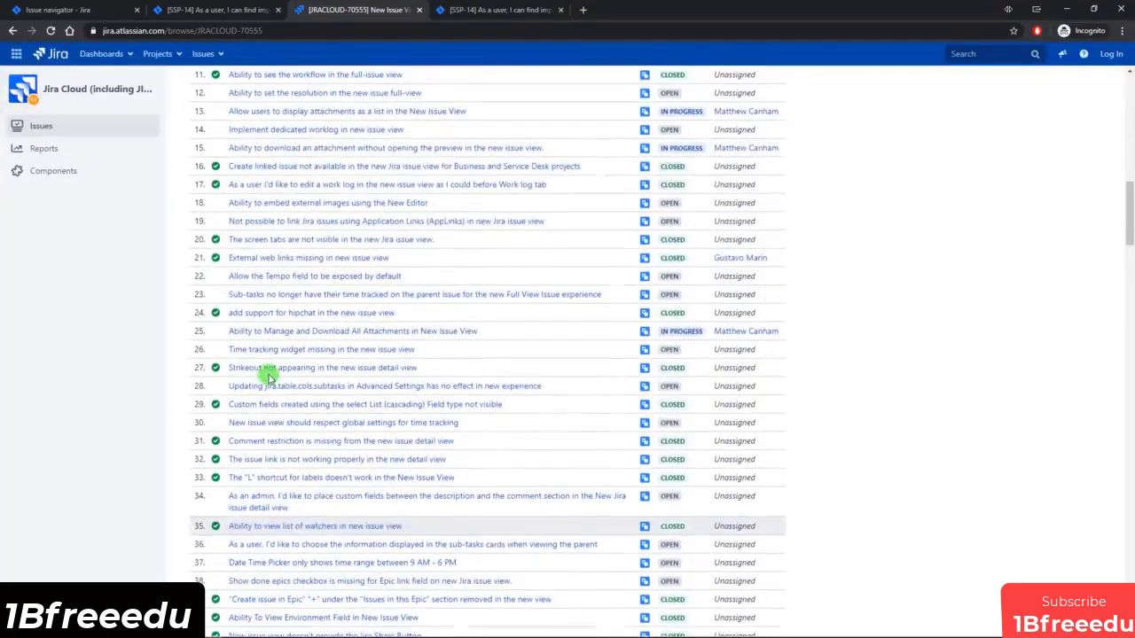
key("ctrl+f")
type("vote")
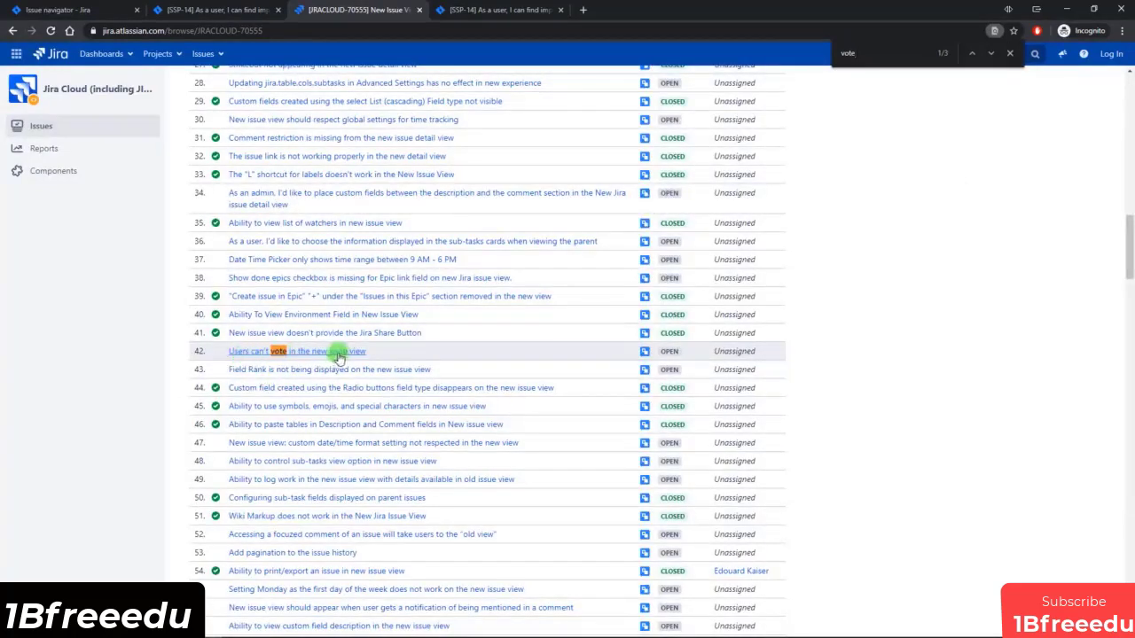
mouse_move(667, 352)
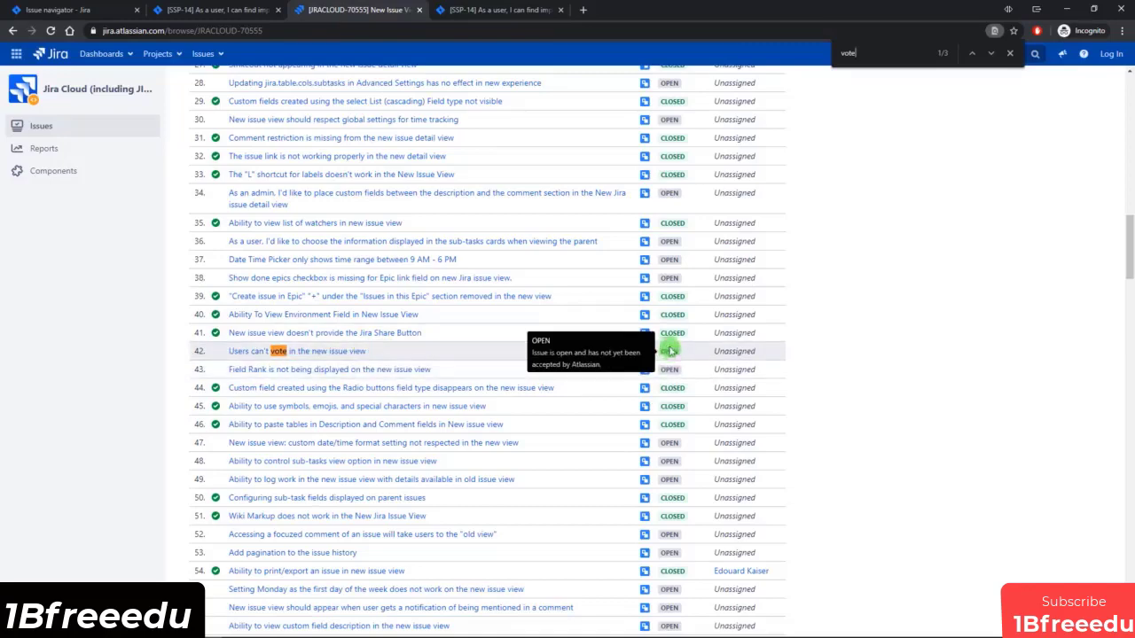
Return to SSP-14 in the new issue view and look over its details.
key("ctrl+shift+Tab")
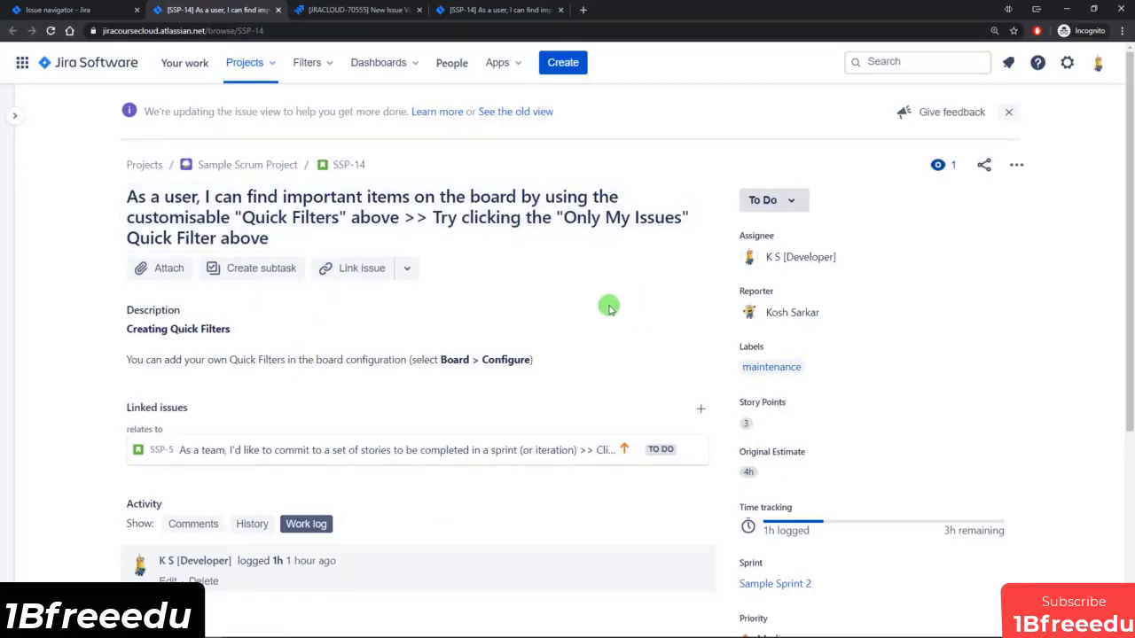
scroll(596, 302, "down", 1)
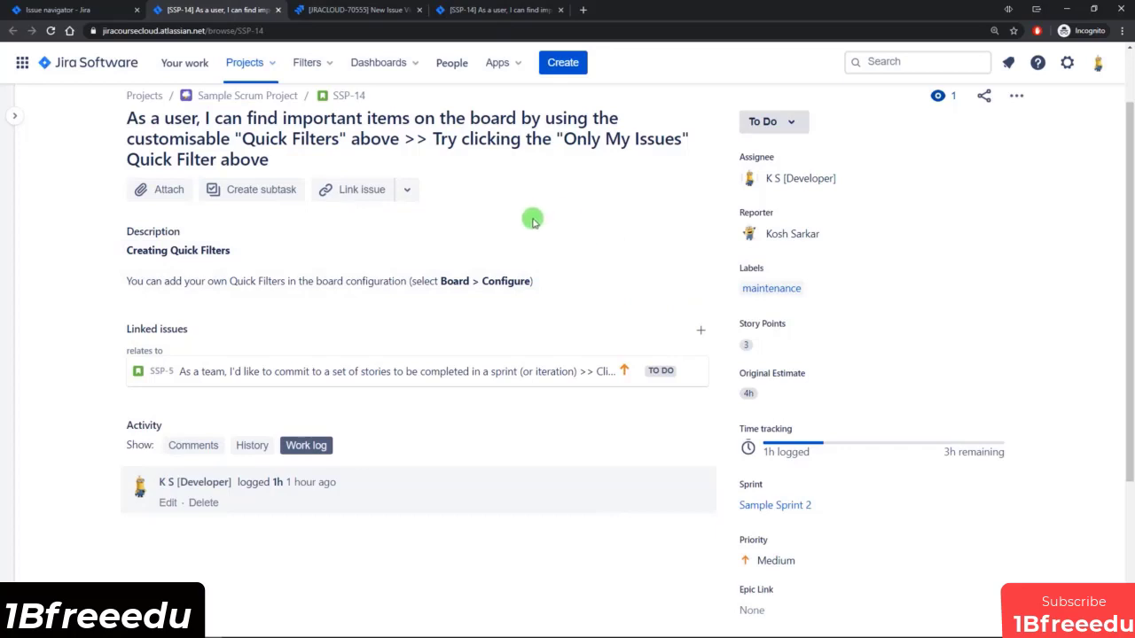
scroll(562, 236, "up", 1)
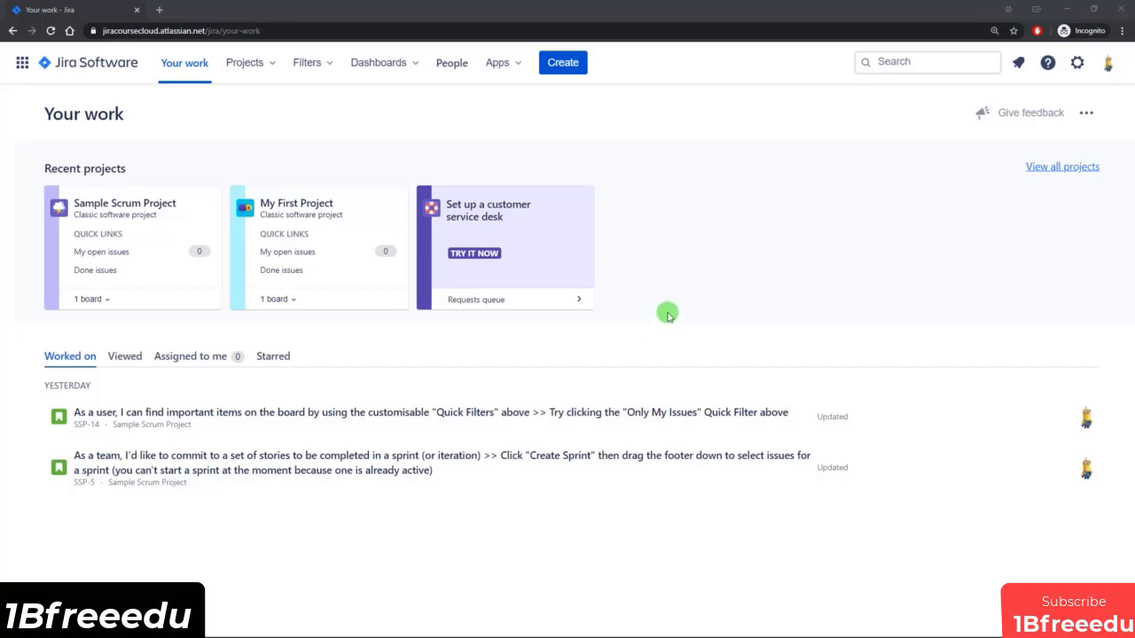
Go to the list of all boards from the Jira search and view the board type filter options.
left_click(909, 64)
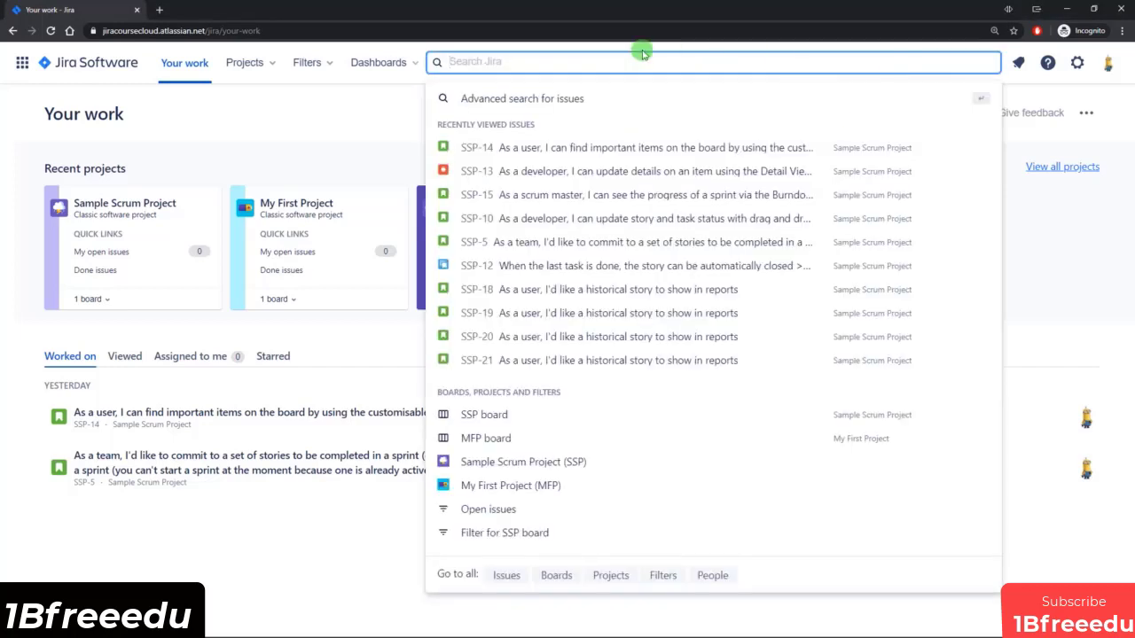
left_click(557, 576)
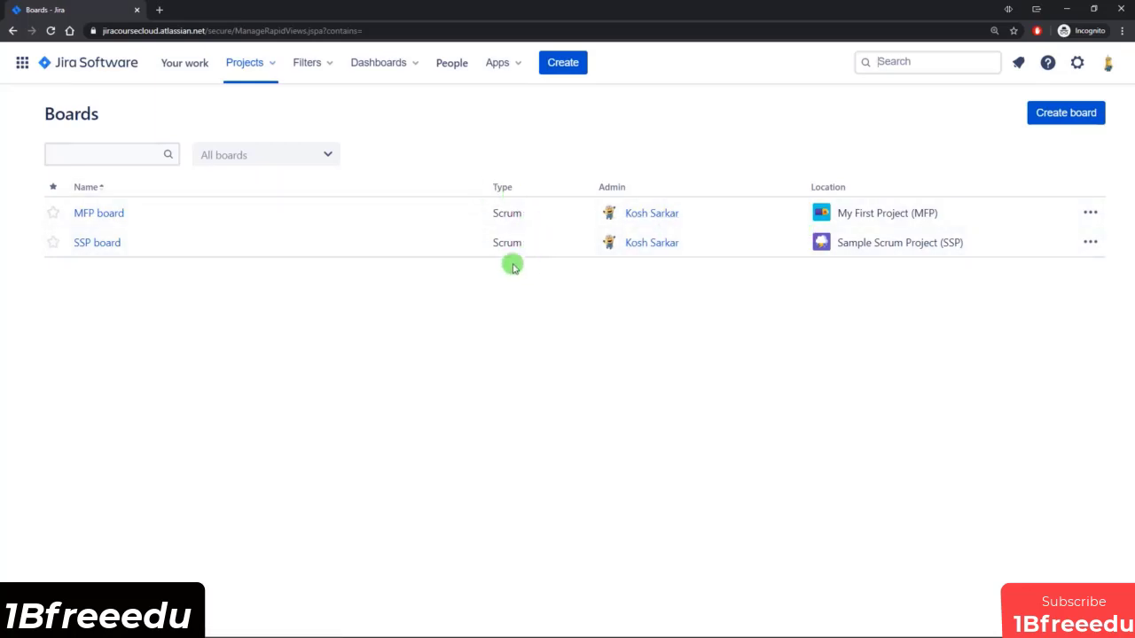
left_click(261, 155)
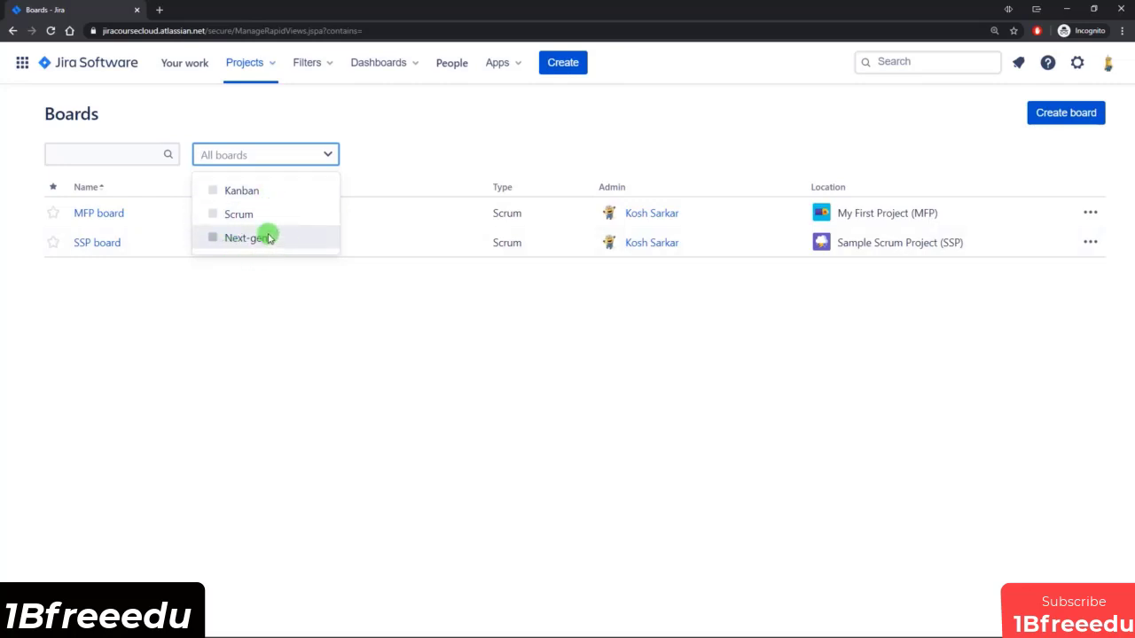
left_click(362, 334)
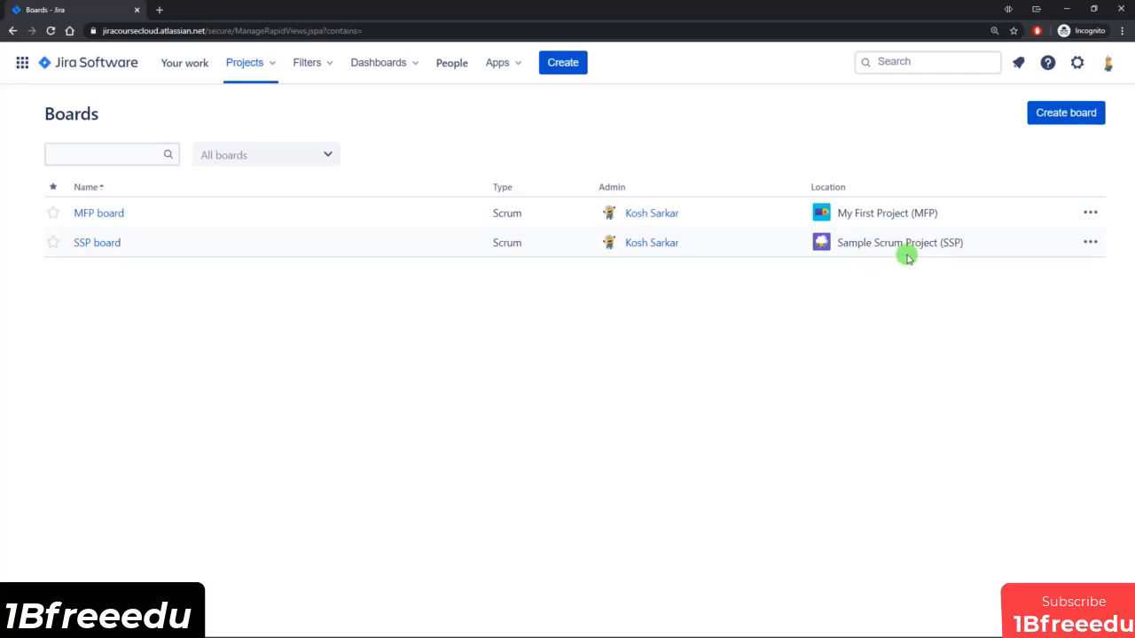
left_click(1067, 114)
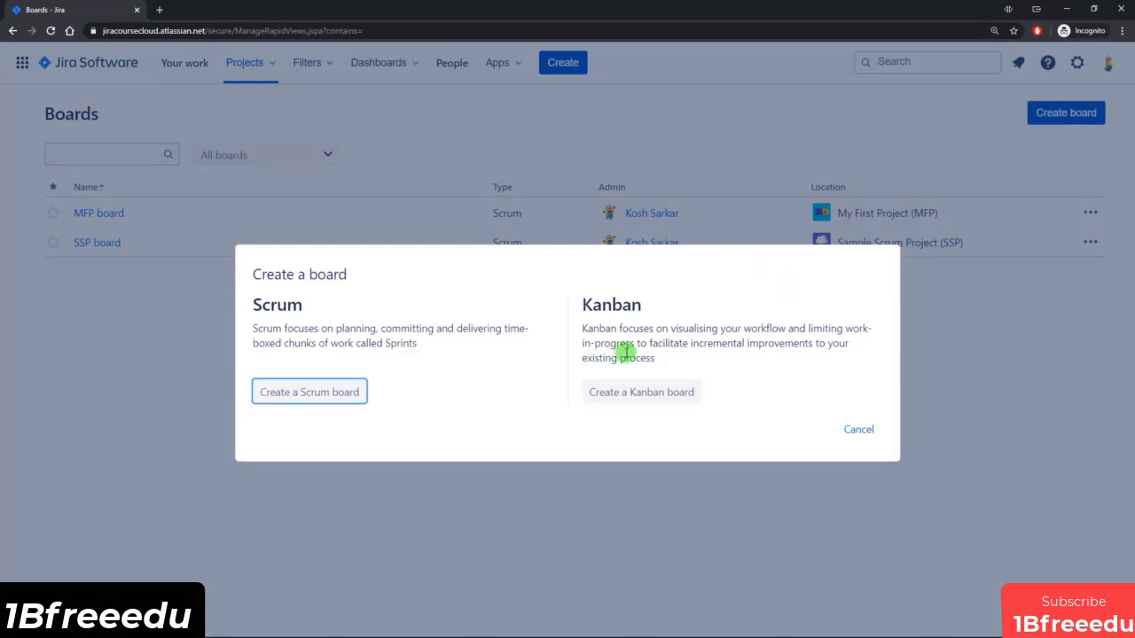
left_click(628, 392)
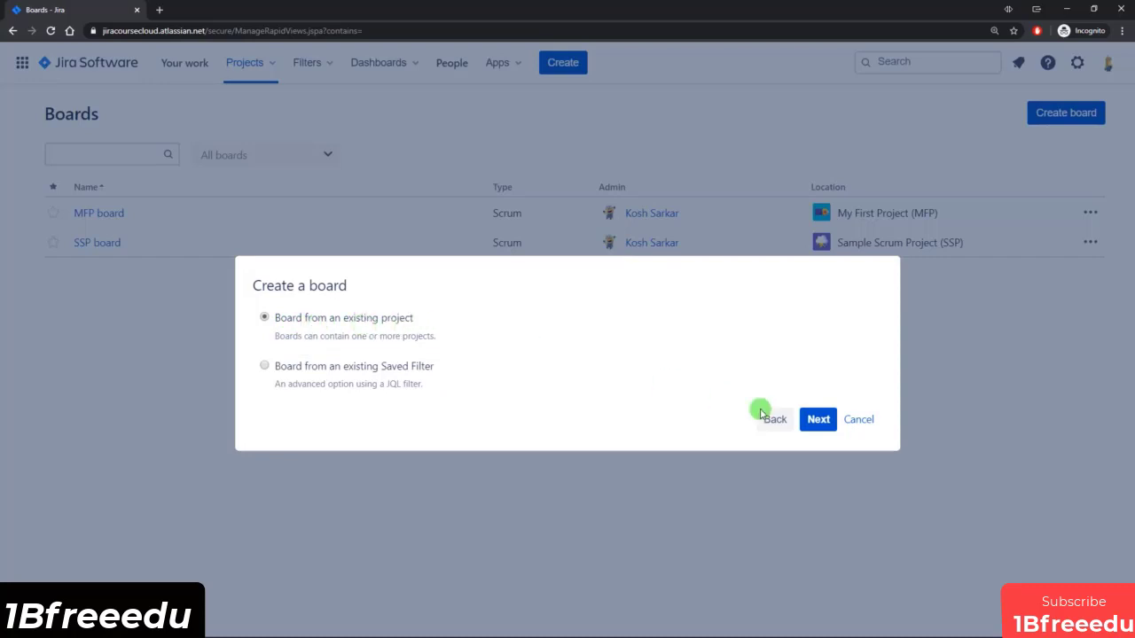
left_click(817, 419)
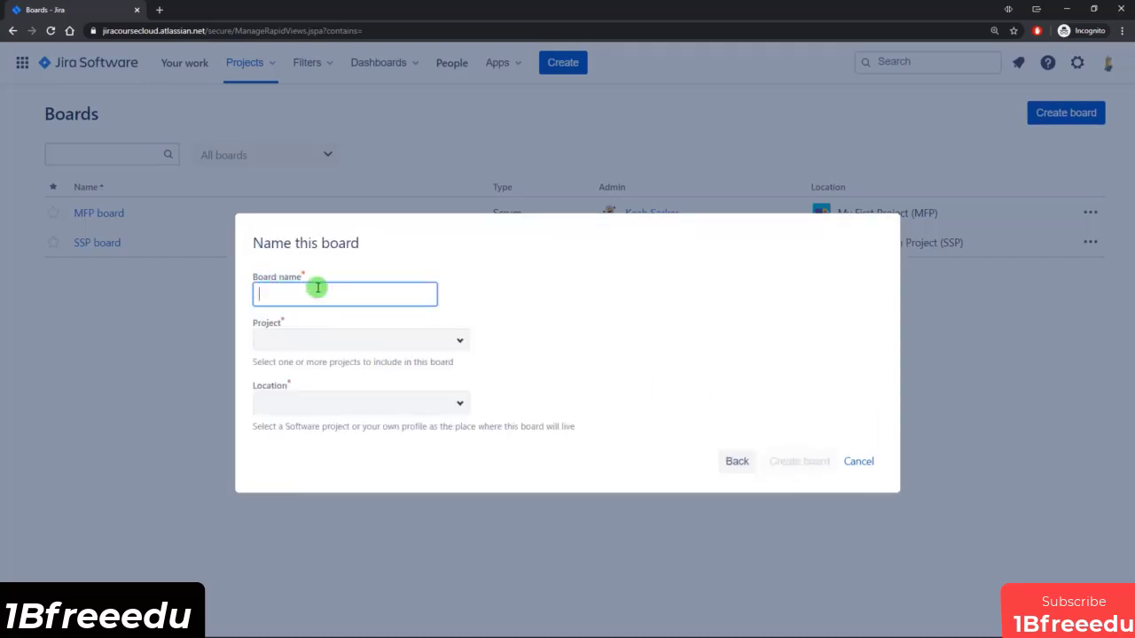
left_click(460, 340)
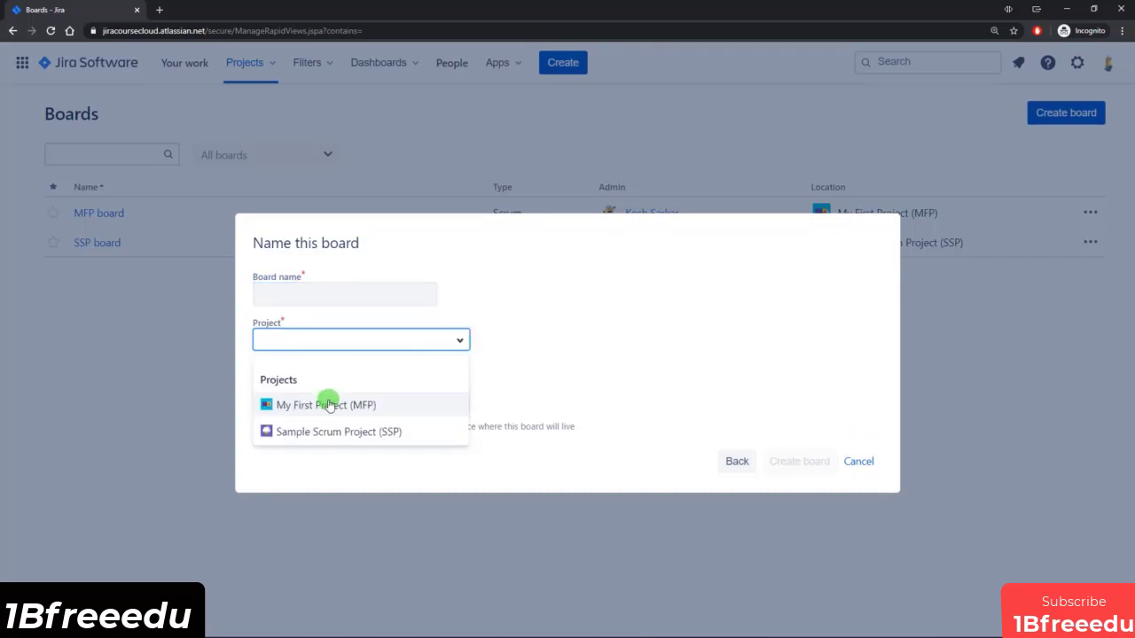
left_click(328, 405)
left_click(459, 337)
left_click(362, 405)
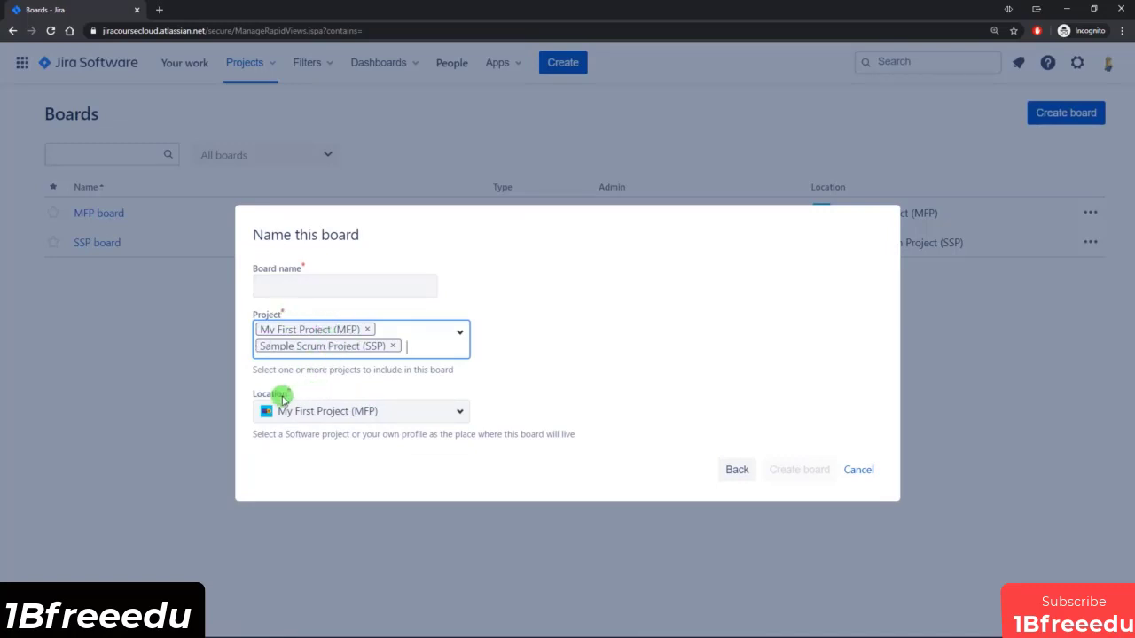
left_click_drag(255, 391, 478, 404)
left_click(447, 413)
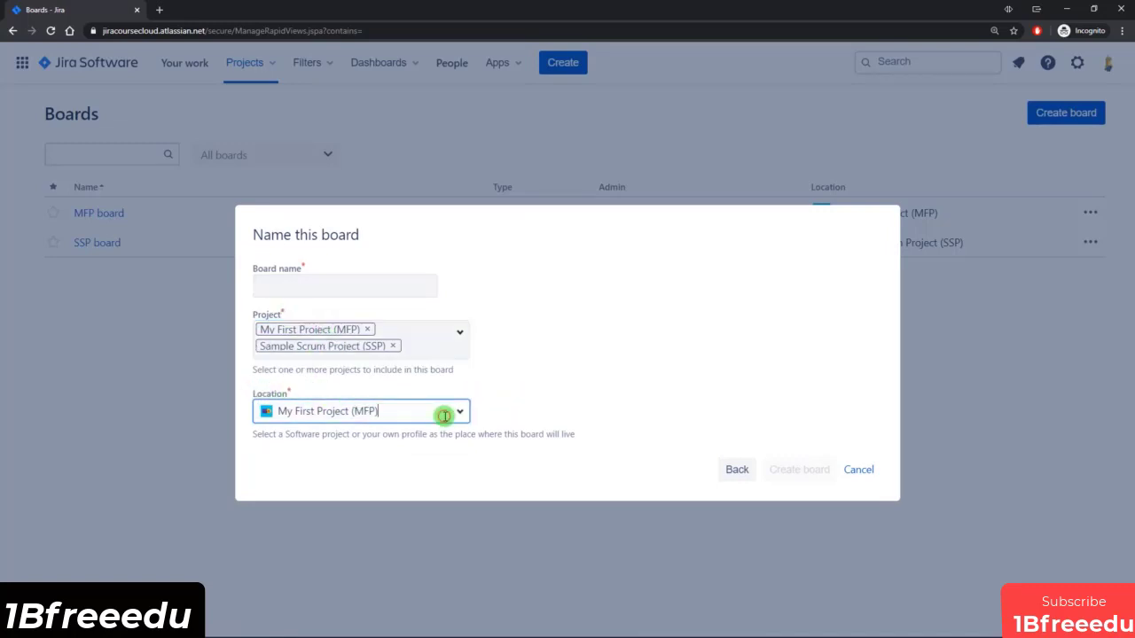
left_click(350, 479)
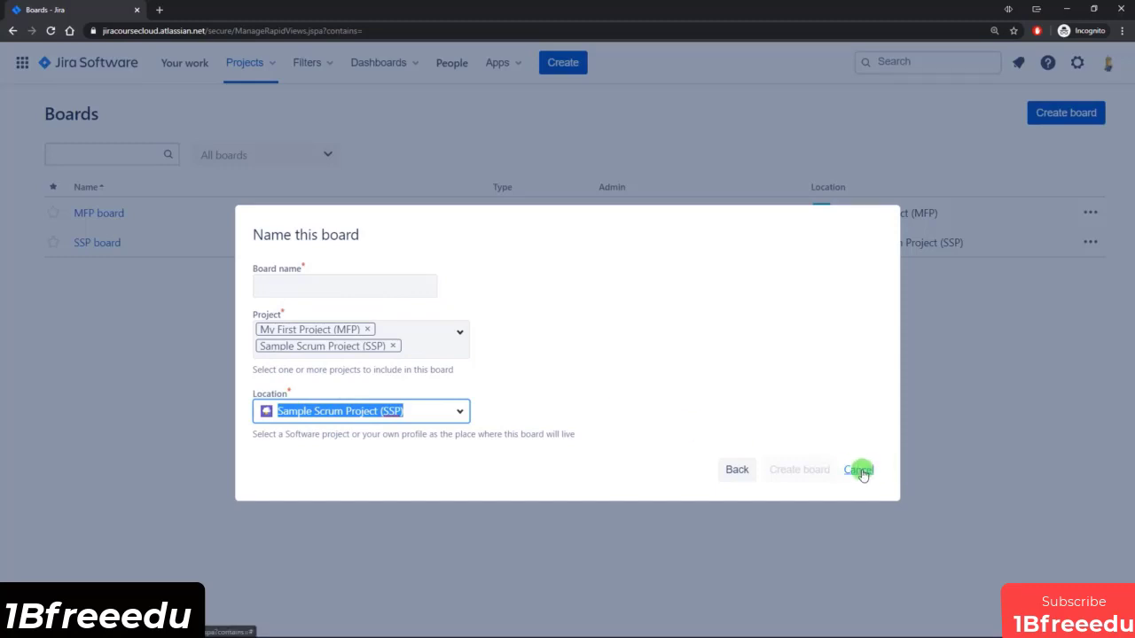
left_click(859, 470)
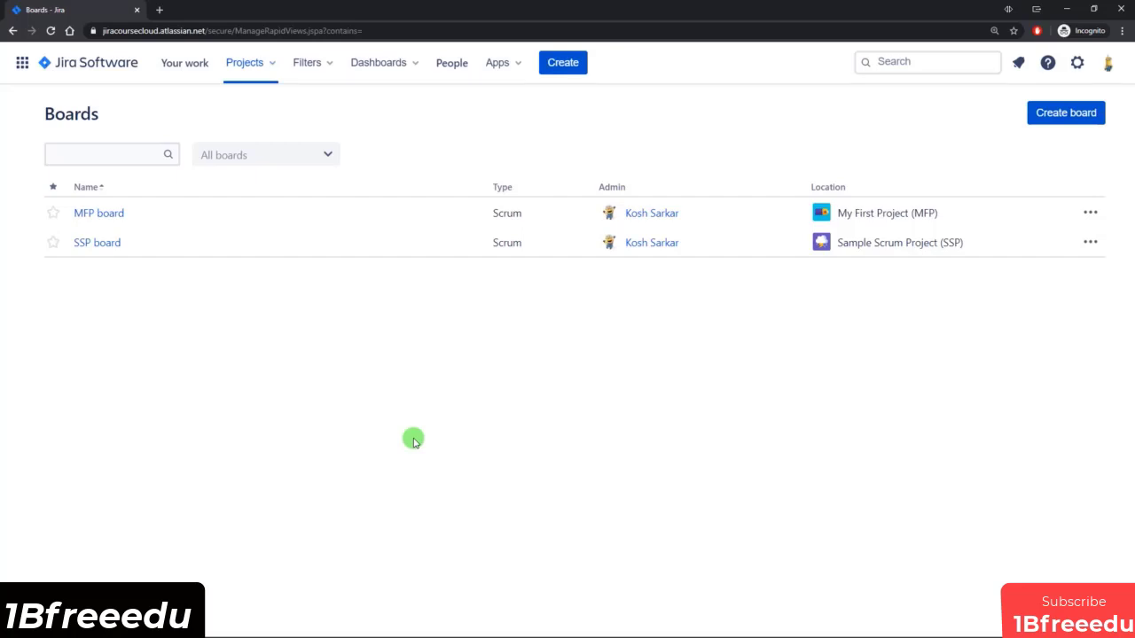
Open the SSP board, look over the project sidebar with its board navigation, and collapse the sidebar again.
left_click(102, 251)
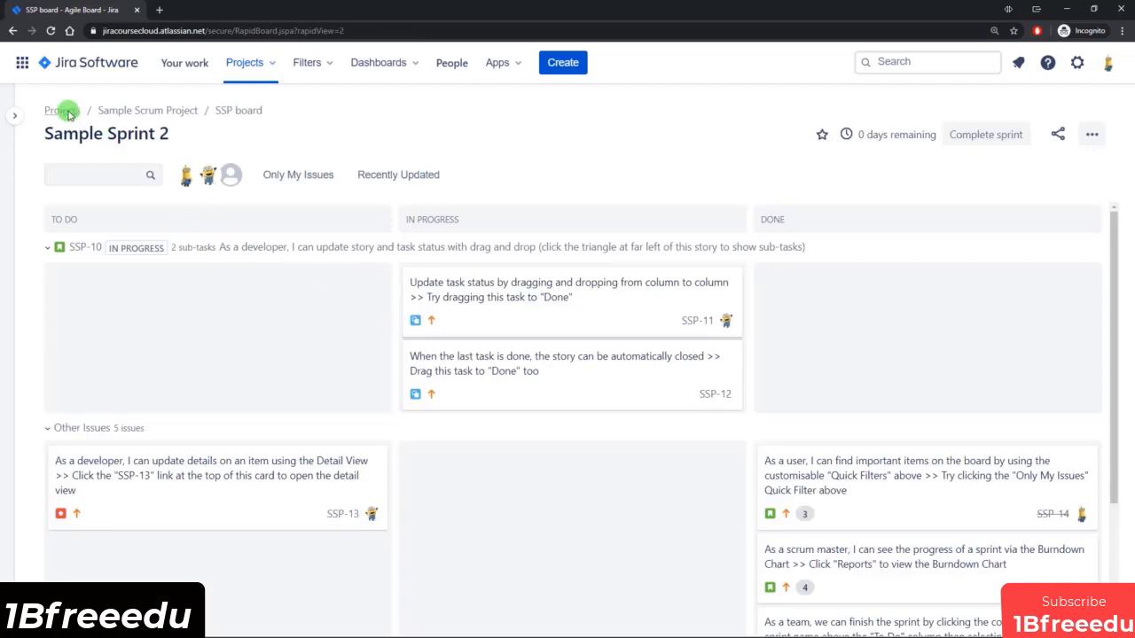
left_click(16, 117)
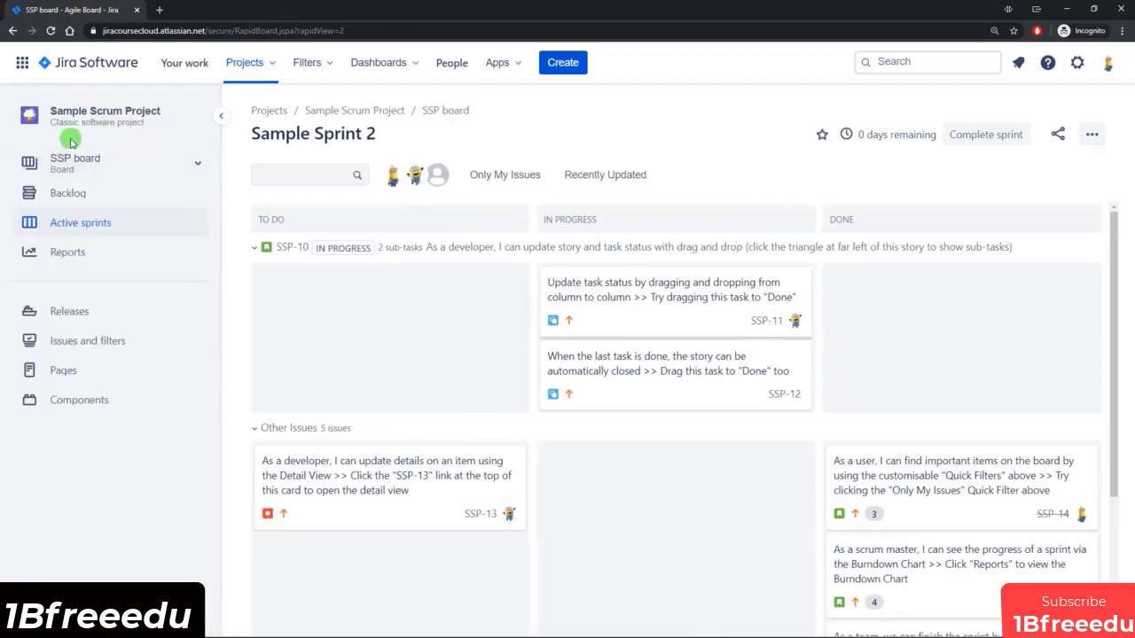
left_click(219, 118)
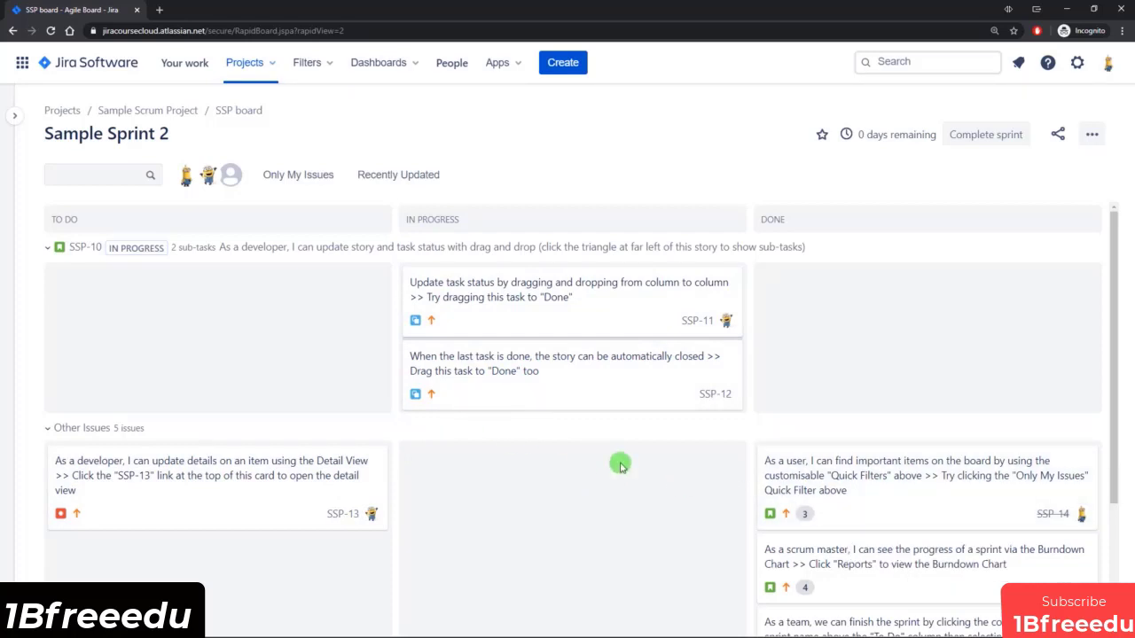
Open the SSP-11 card from the In Progress column and set issues to open in the sidebar.
left_click(577, 323)
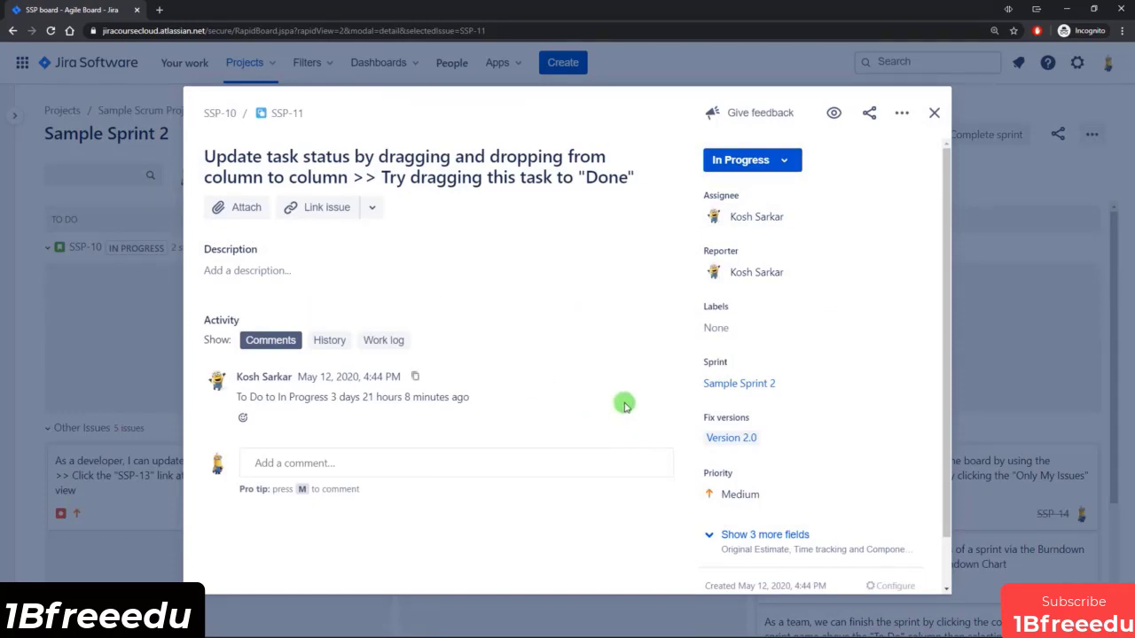
left_click(901, 112)
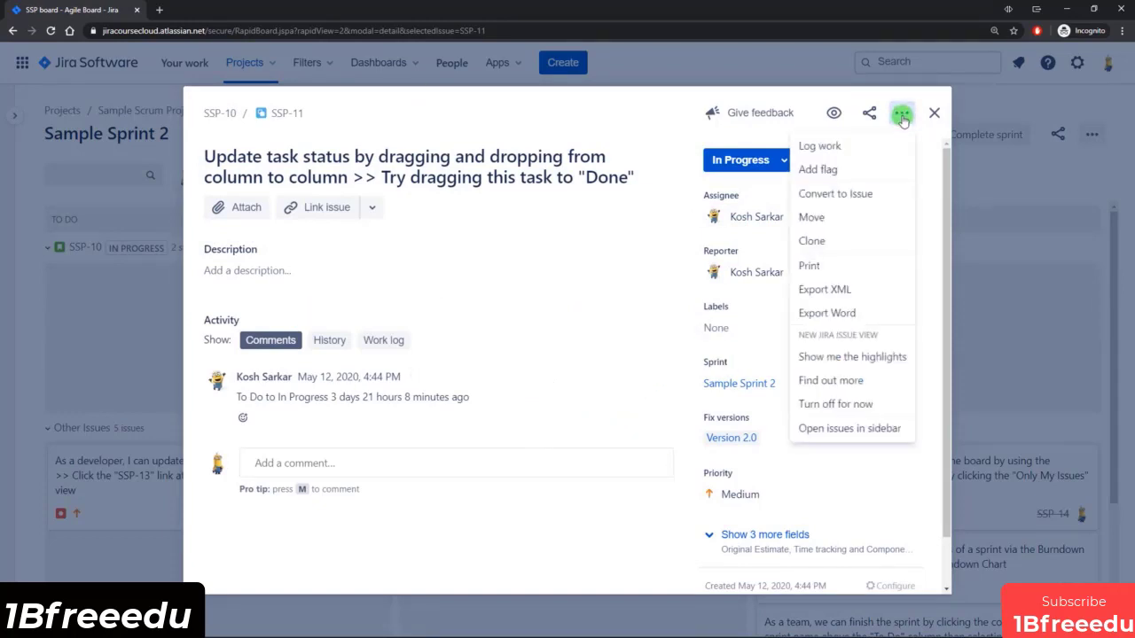
left_click(836, 431)
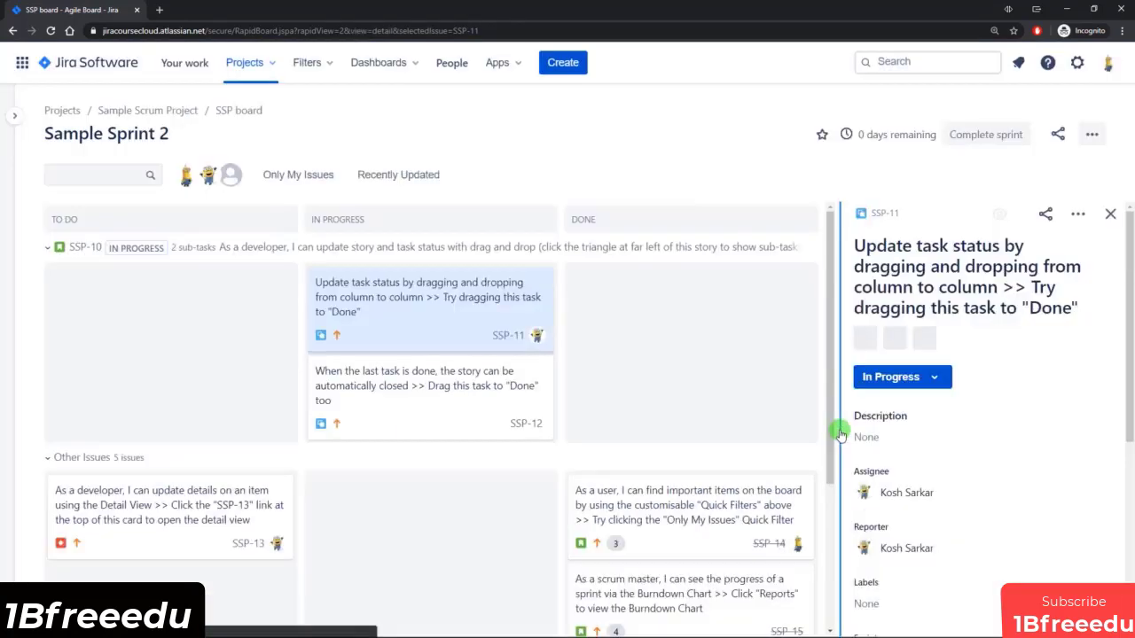
Show SSP-12 in the issue sidebar and adjust the sidebar's width against the board columns.
left_click(433, 406)
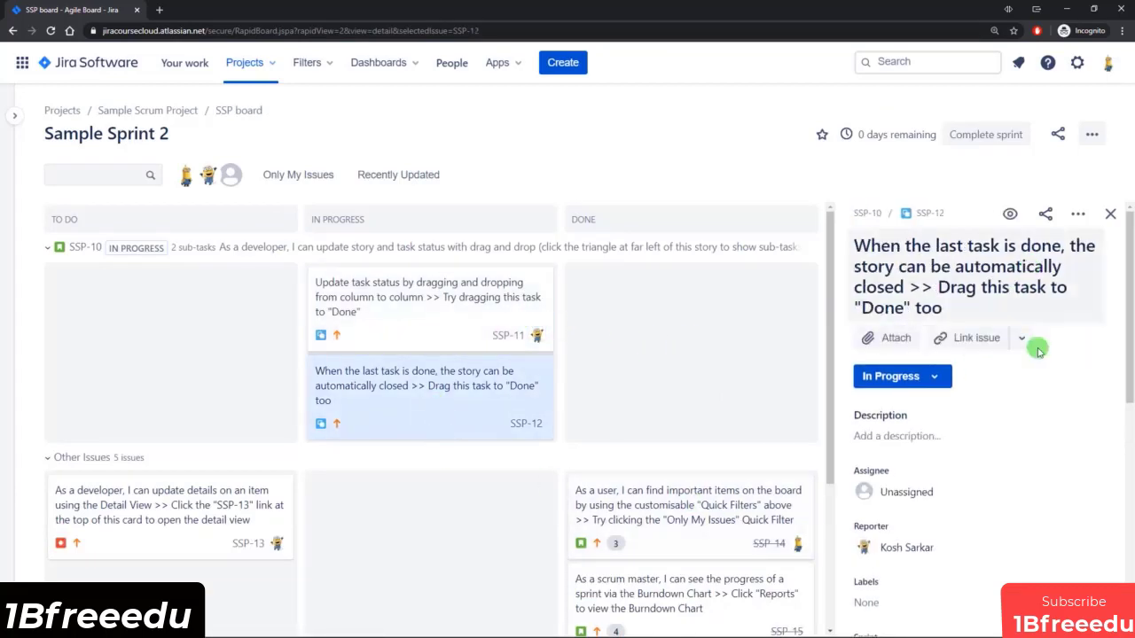
mouse_move(1129, 260)
left_mouse_down()
mouse_move(1126, 408)
mouse_move(1124, 259)
left_mouse_up()
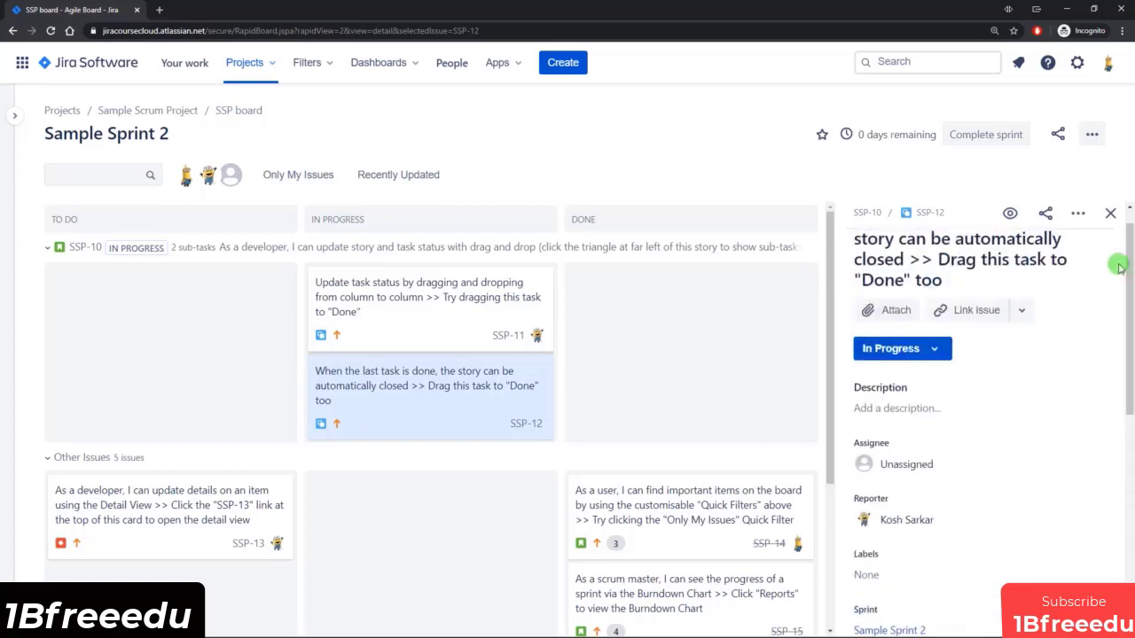
left_click_drag(839, 282, 572, 288)
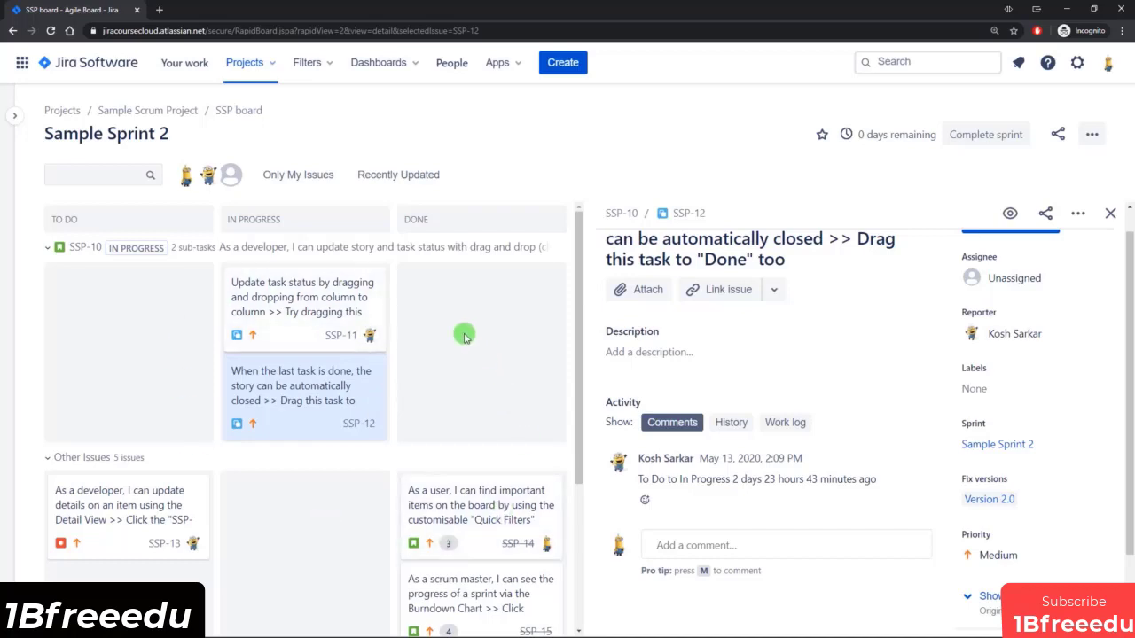
left_click_drag(583, 364, 799, 353)
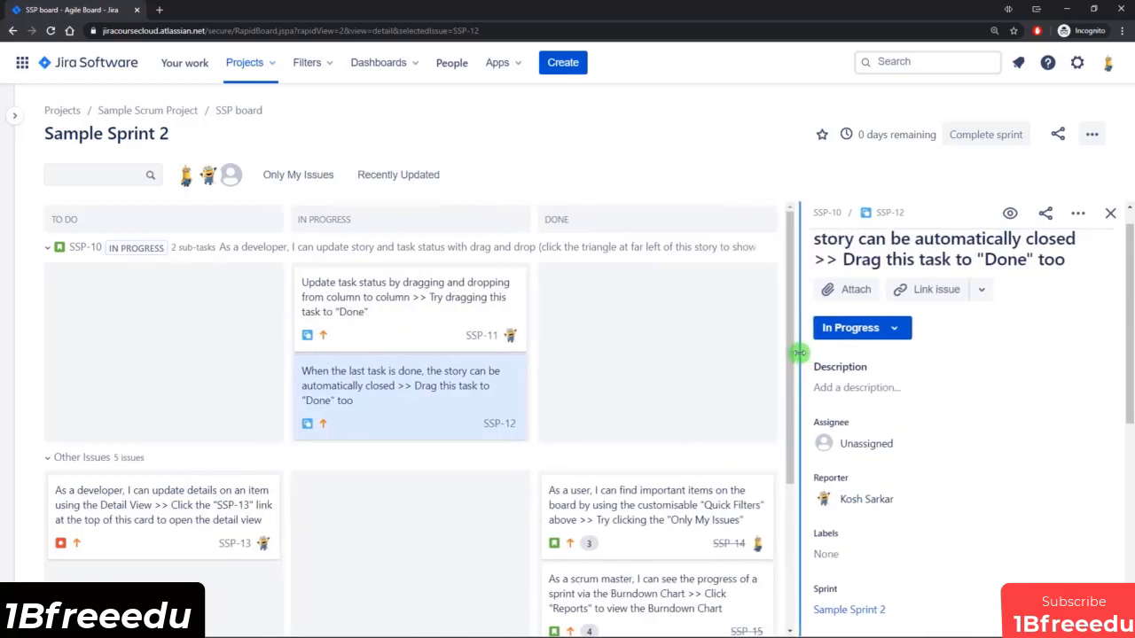
Show SSP-14 in the sidebar, examine its fields down to the comments, and look over the issue types of the board's cards.
scroll(674, 408, "down", 1)
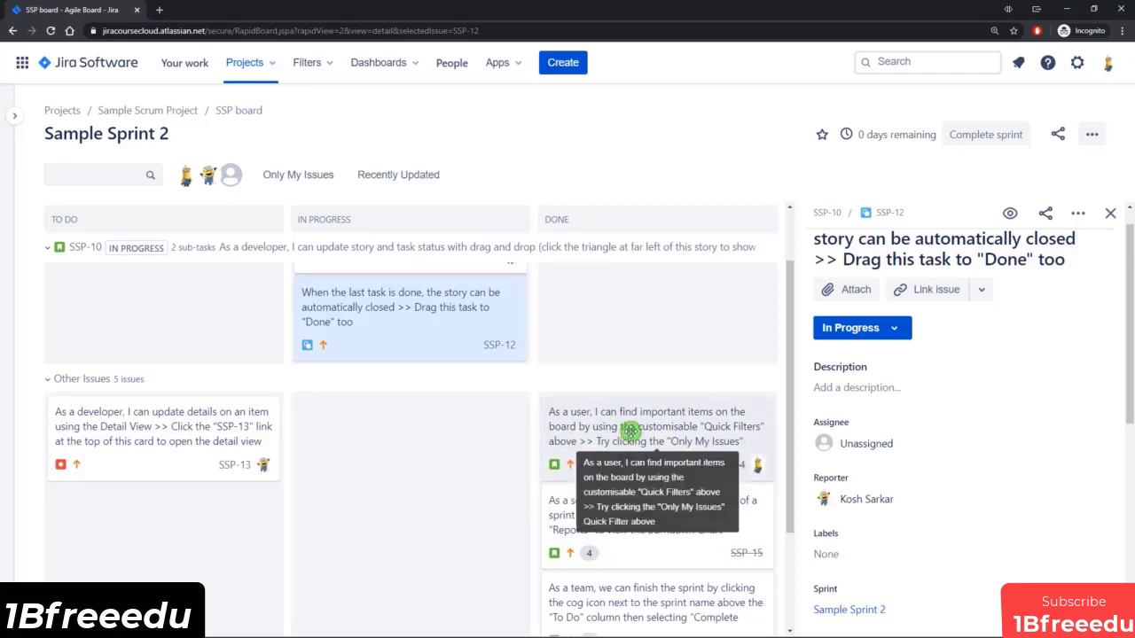
left_click(629, 430)
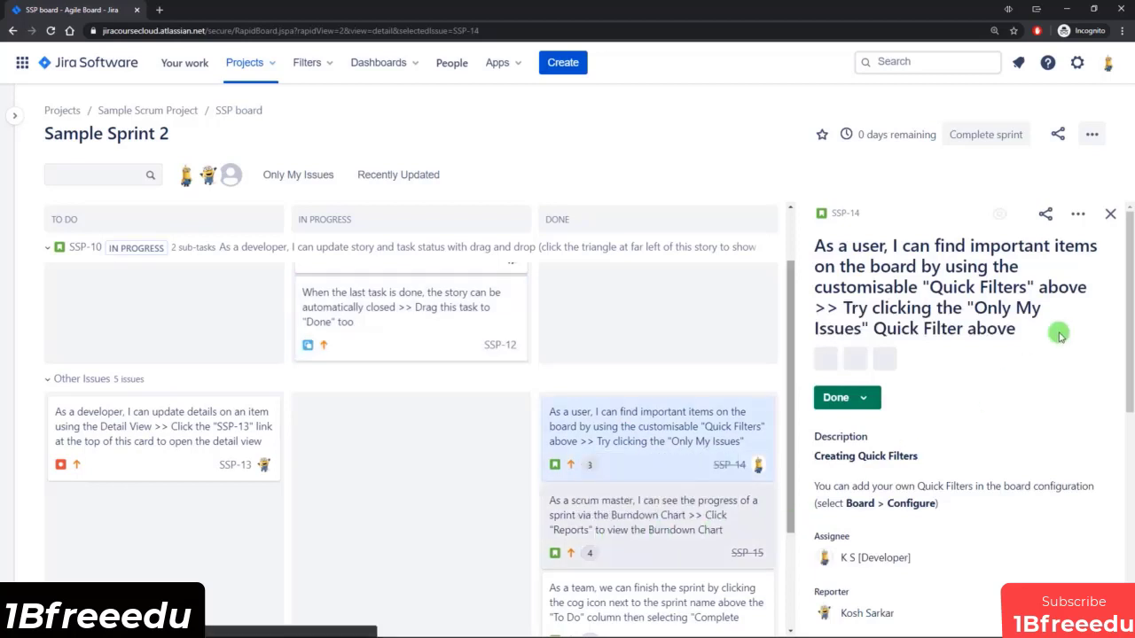
left_click_drag(1131, 266, 1131, 313)
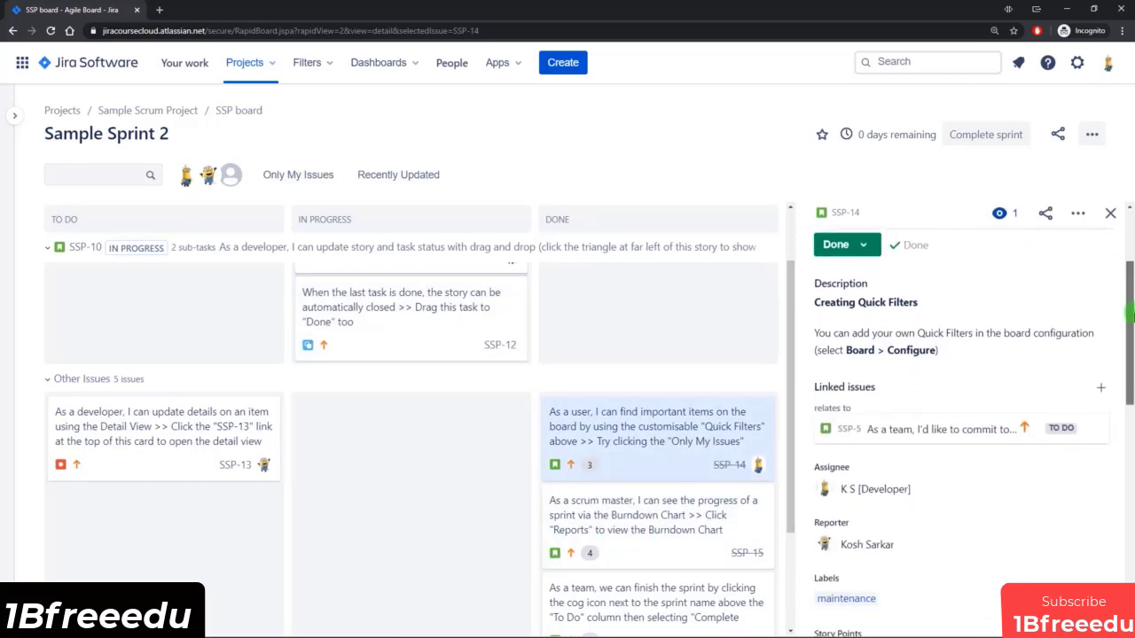
scroll(914, 354, "down", 2)
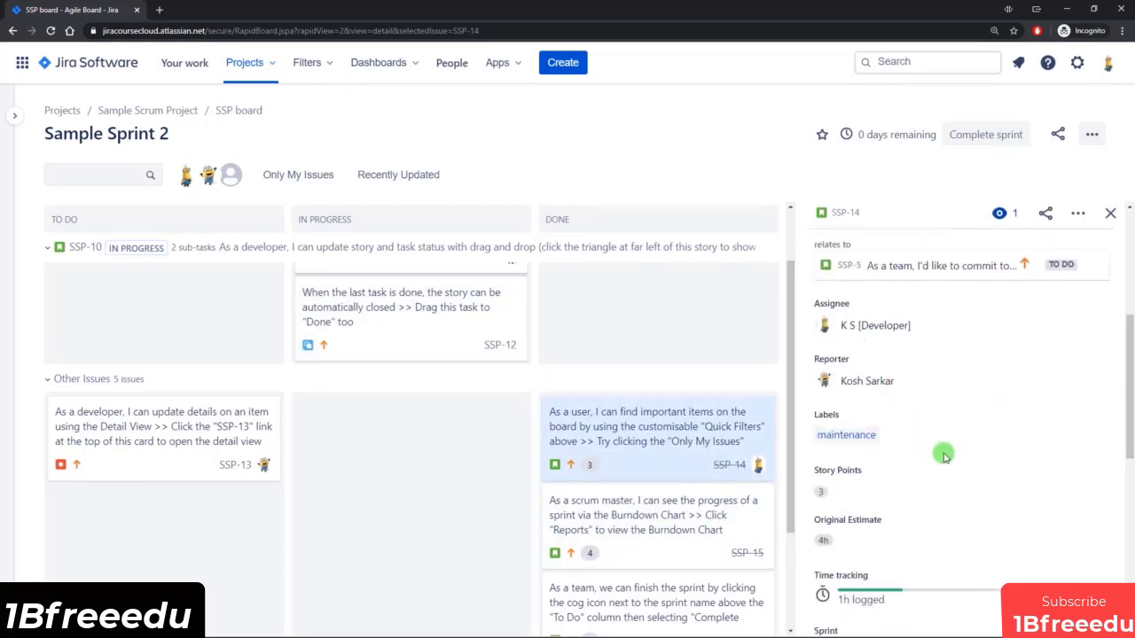
scroll(963, 359, "down", 1)
scroll(963, 366, "up", 1)
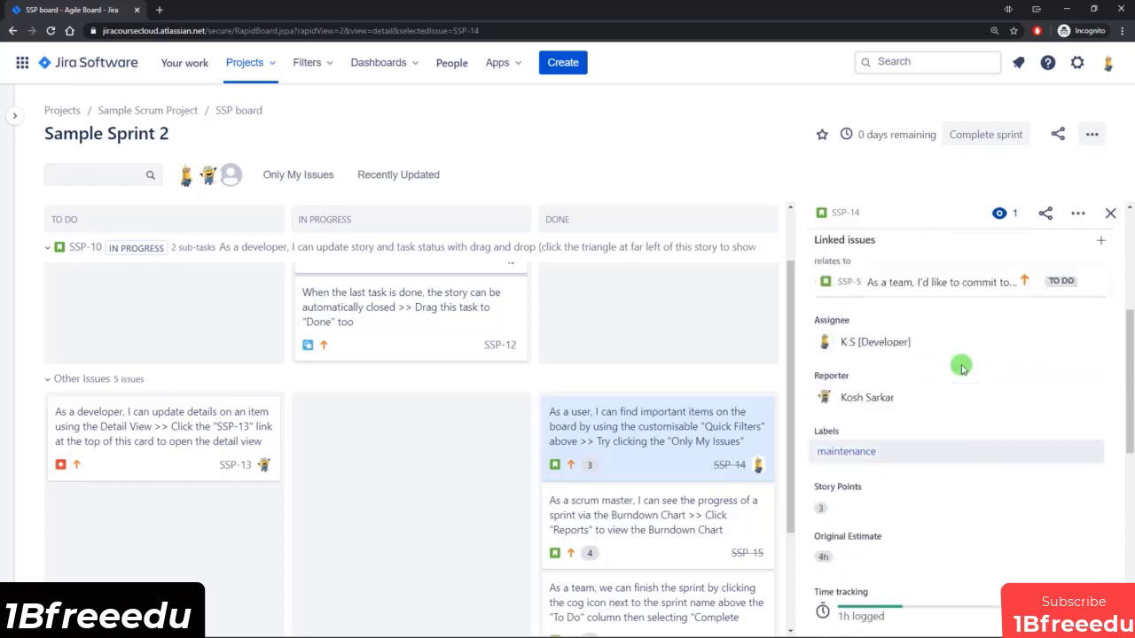
scroll(963, 367, "up", 2)
scroll(965, 370, "down", 4)
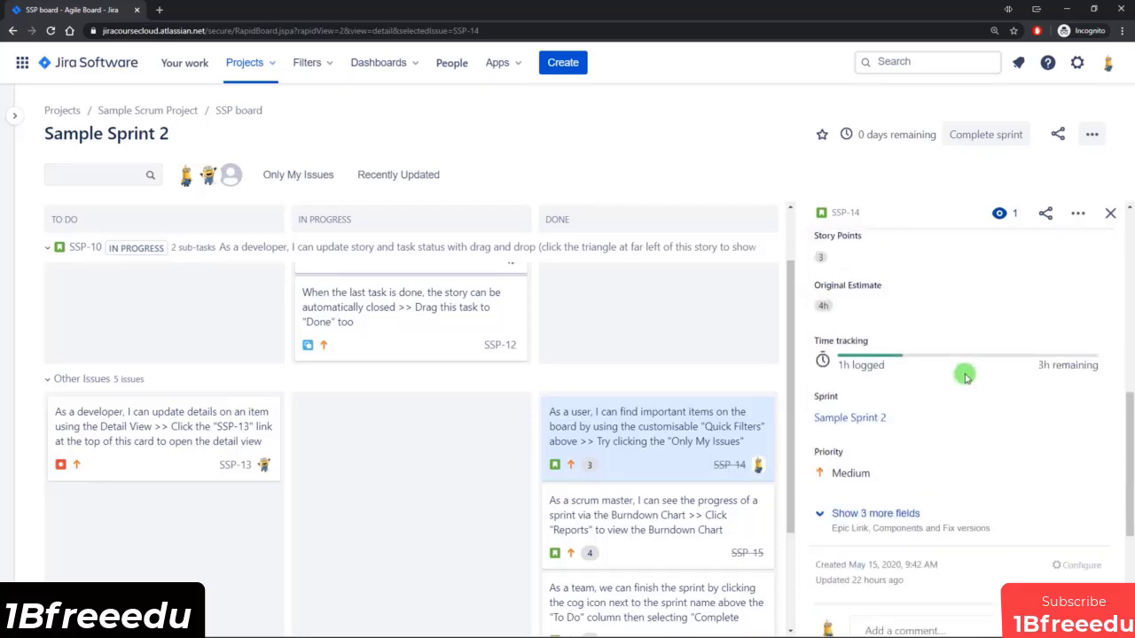
scroll(965, 376, "down", 3)
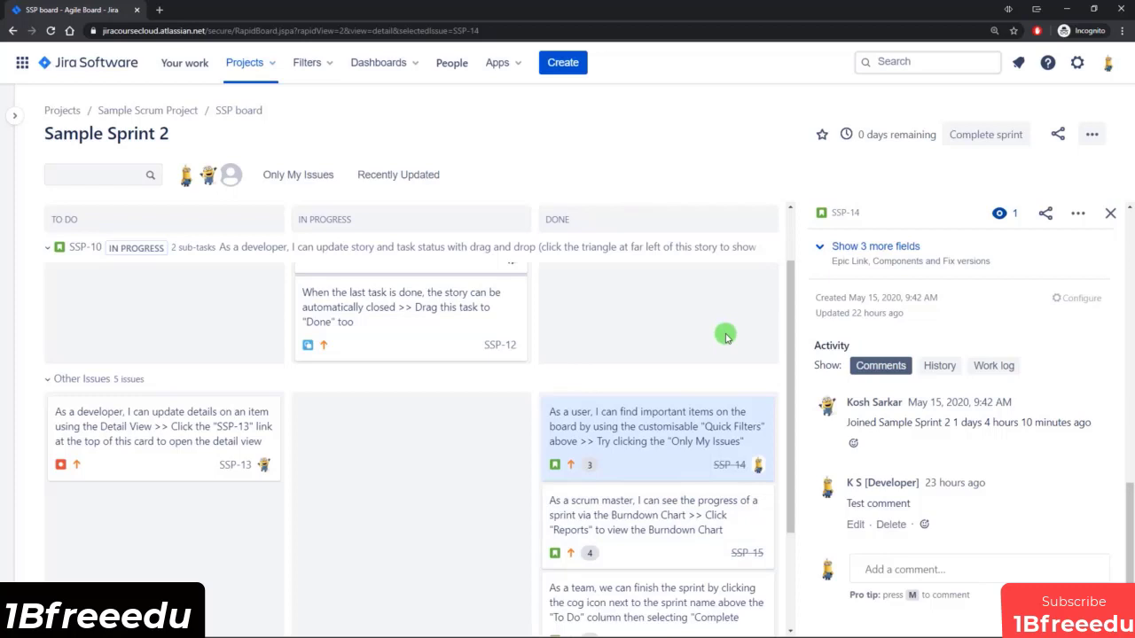
scroll(550, 400, "up", 1)
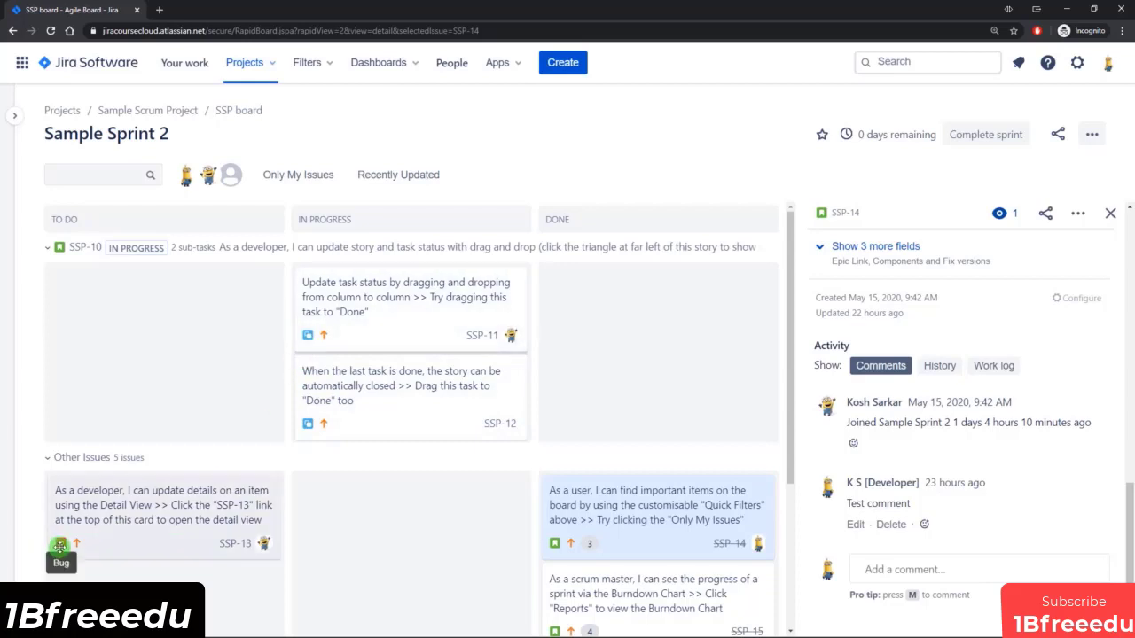
scroll(621, 532, "down", 3)
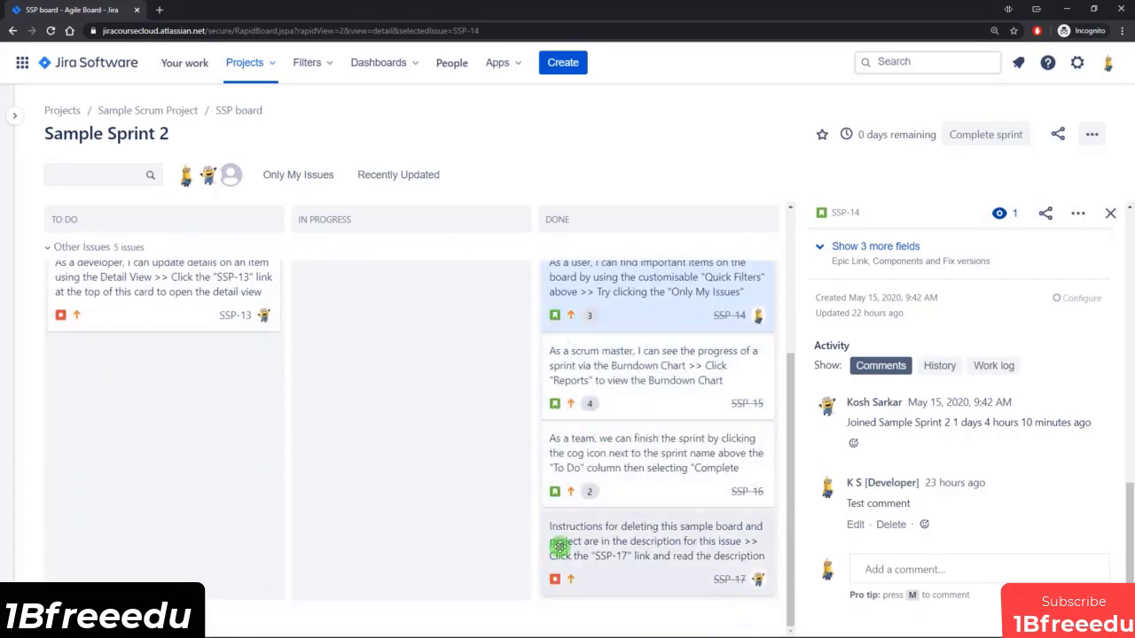
scroll(558, 530, "up", 1)
scroll(559, 530, "up", 3)
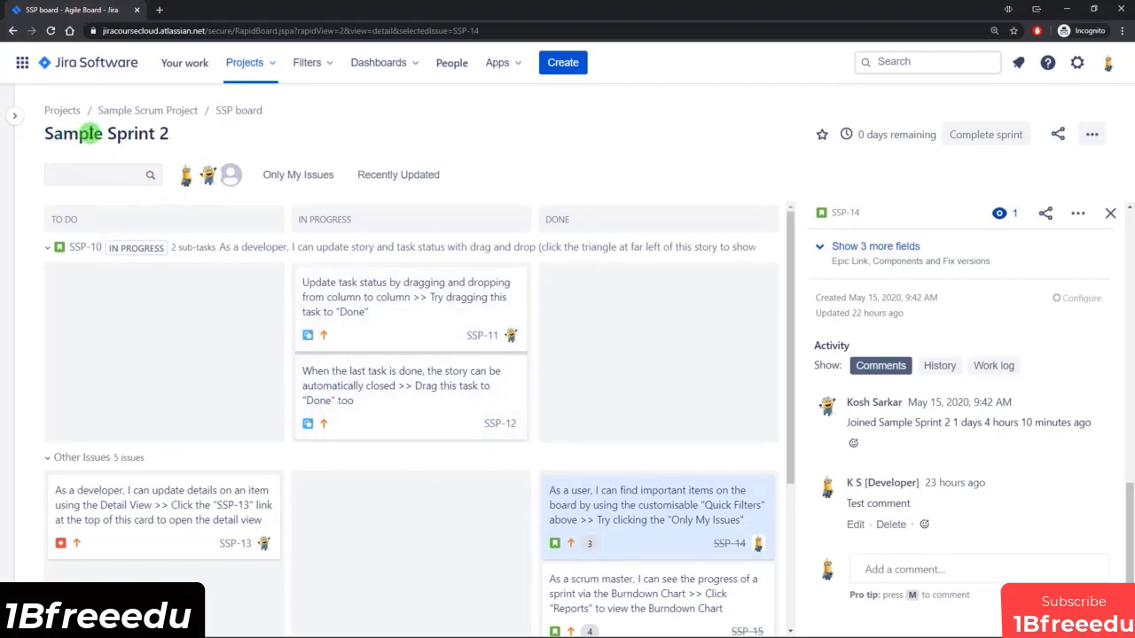
Search the board for SSP-14 and clear the search again.
left_click(88, 173)
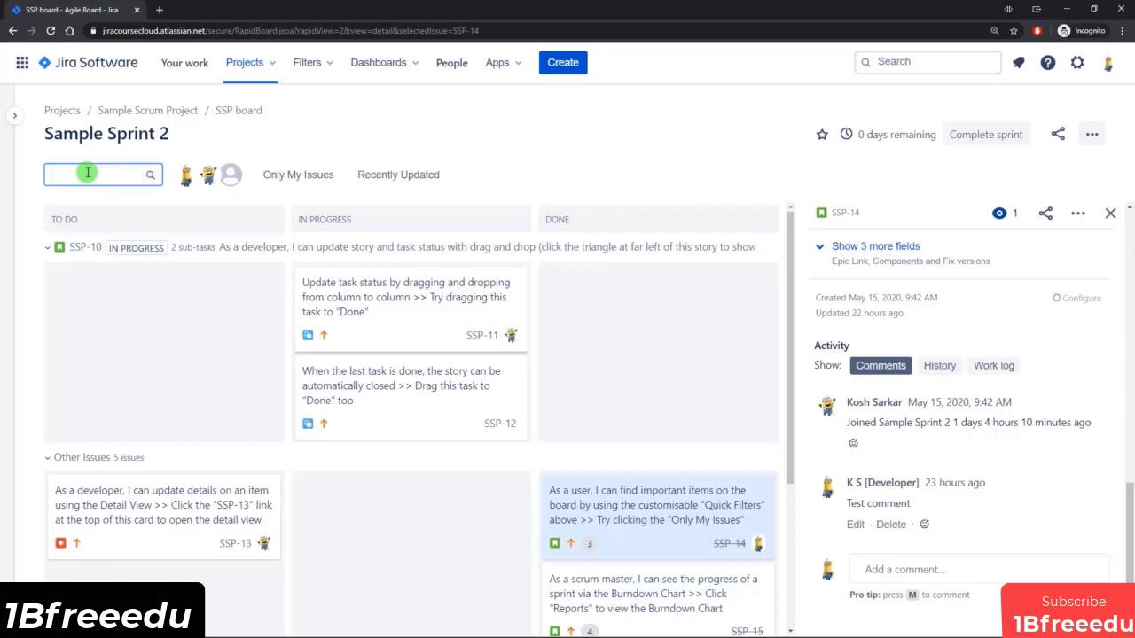
type("SSP-14")
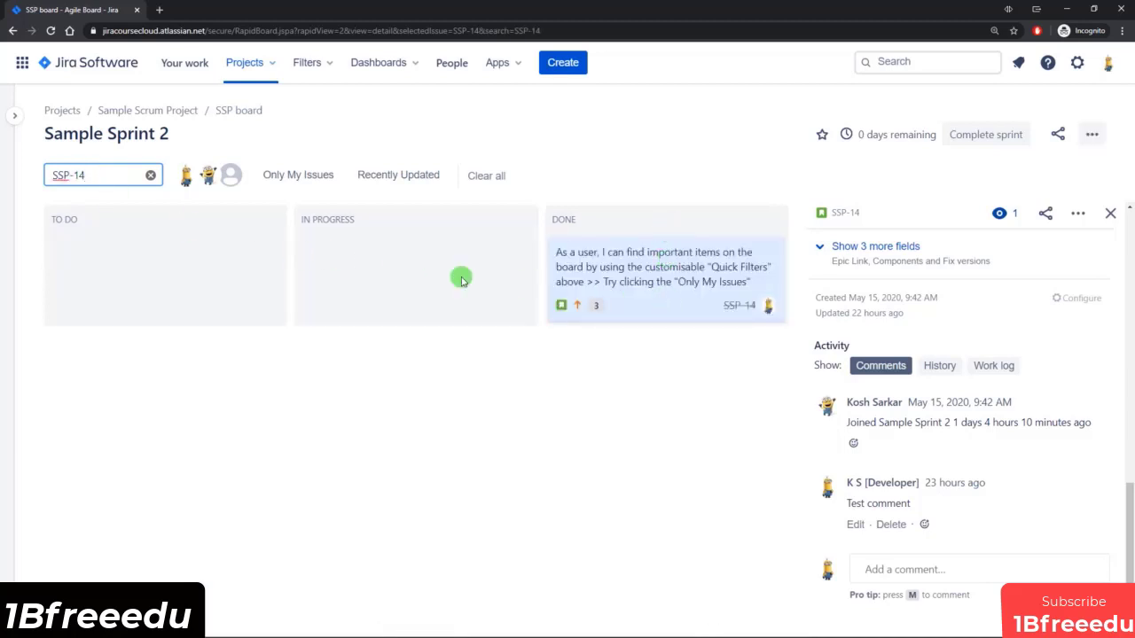
left_click(150, 174)
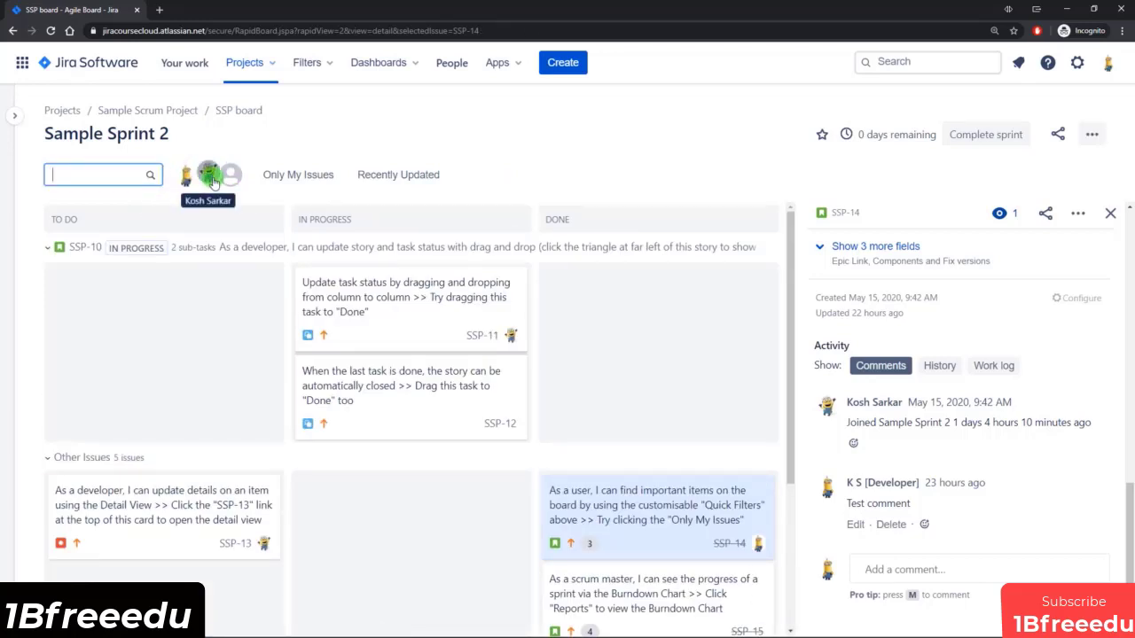
Filter the board by the first assignee, add the second assignee to the filter, and remove both assignee filters.
left_click(186, 176)
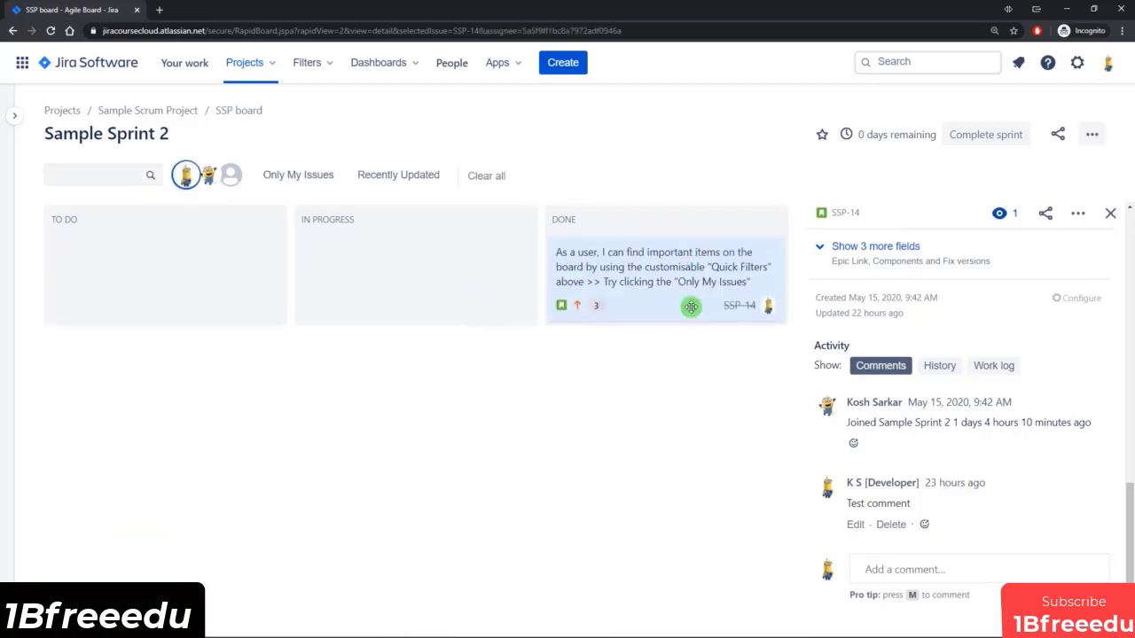
left_click(207, 180)
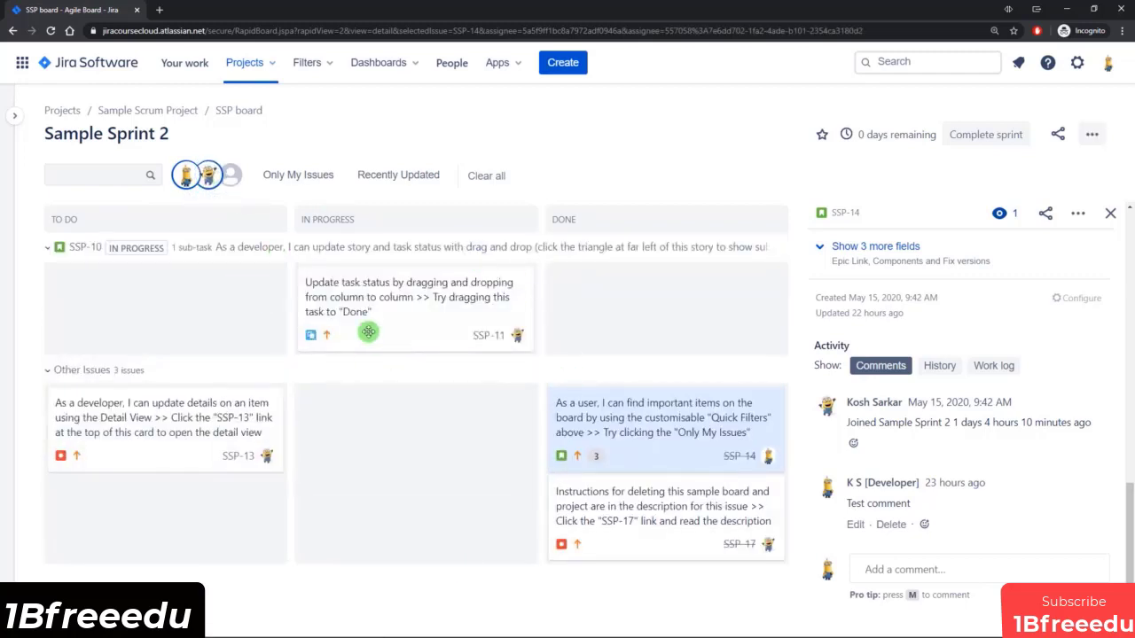
left_click(206, 174)
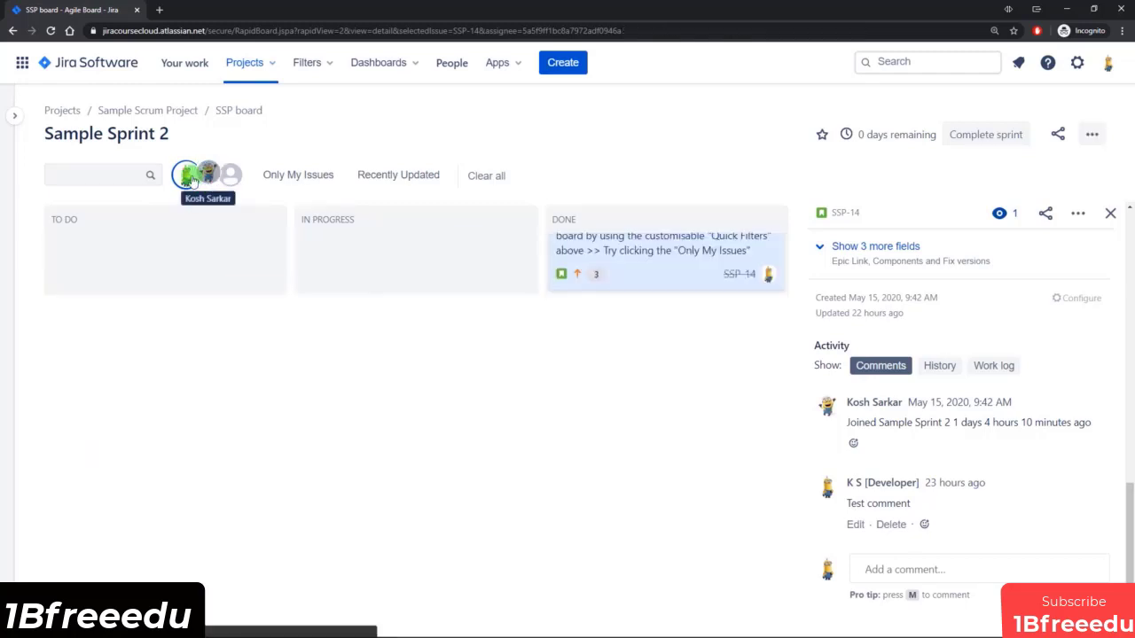
left_click(186, 174)
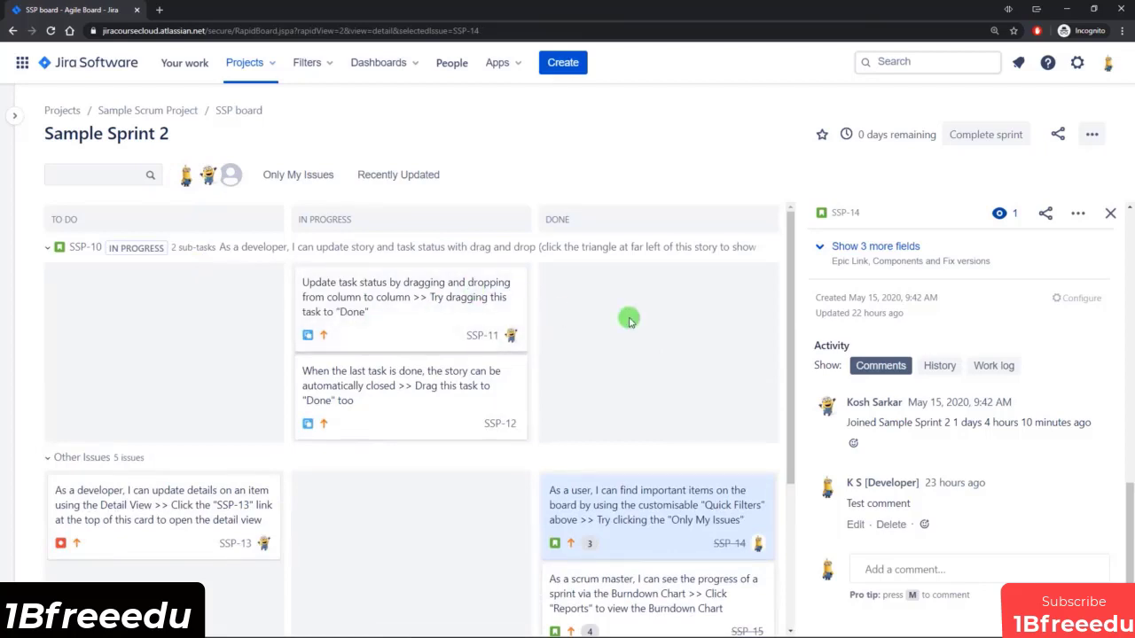
Try the Only My Issues quick filter on the board, remove it, and look over the sprint's remaining time and the additional board options.
left_click(297, 176)
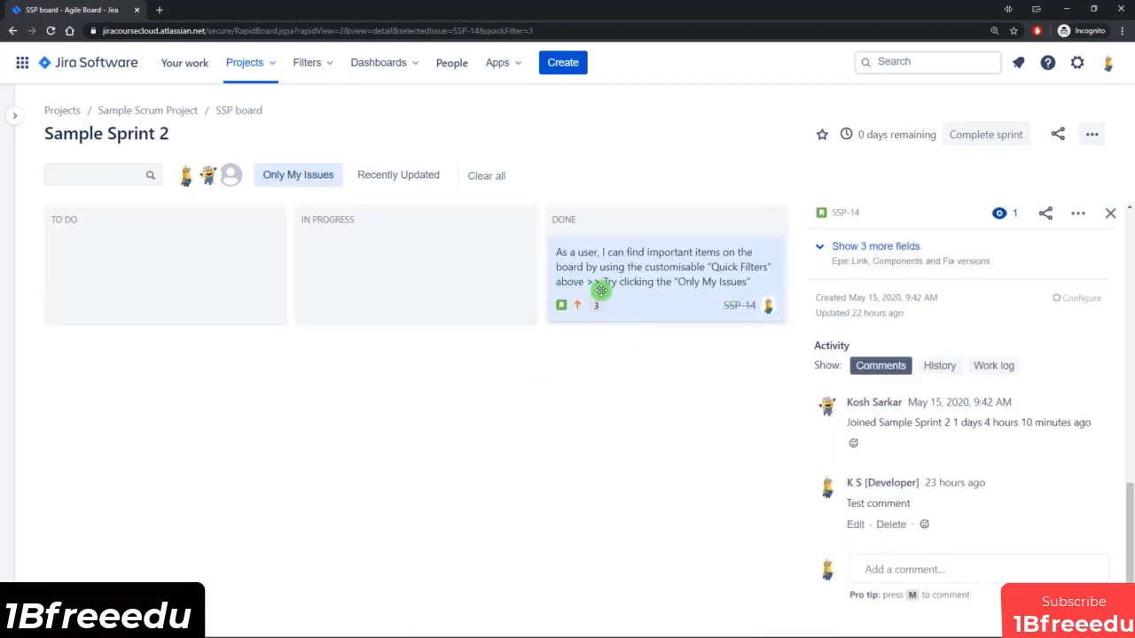
left_click(303, 174)
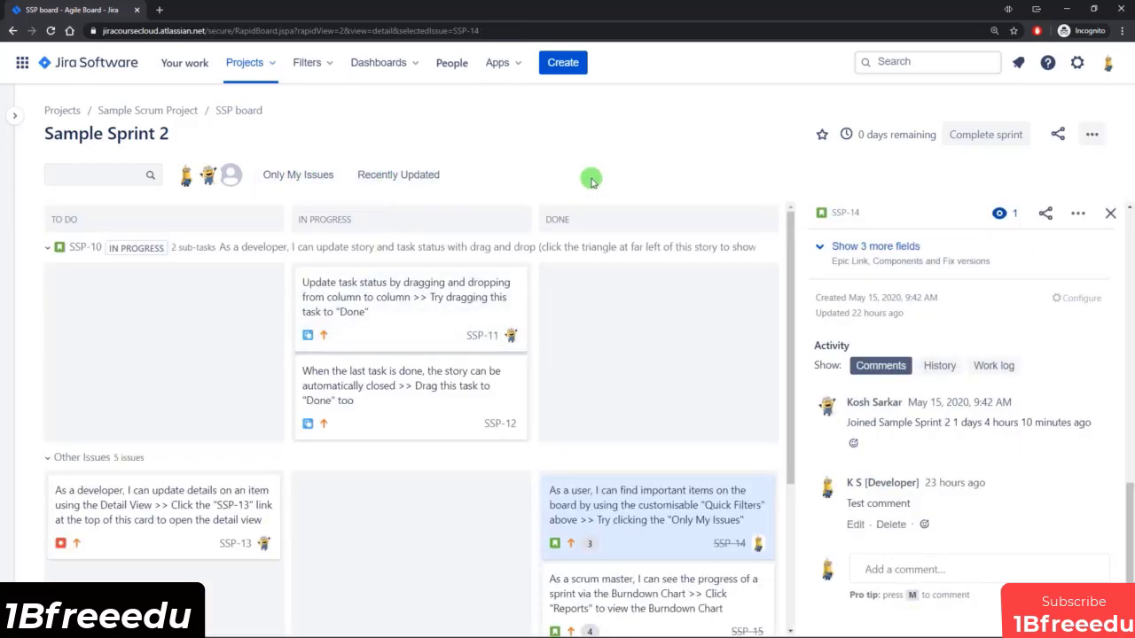
left_click(821, 142)
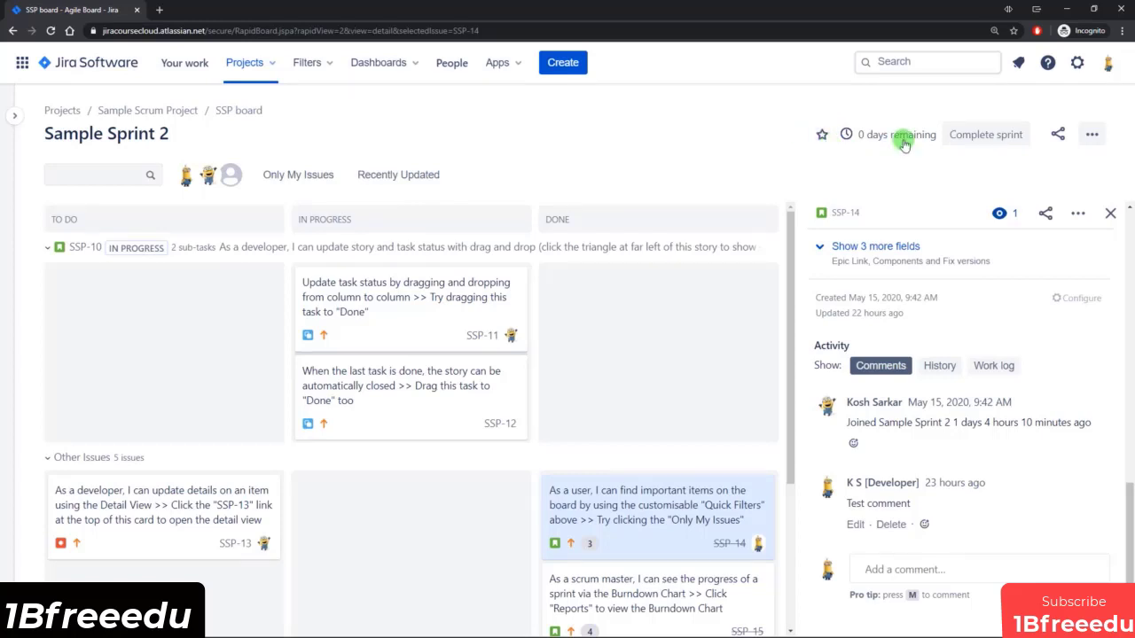
mouse_move(873, 139)
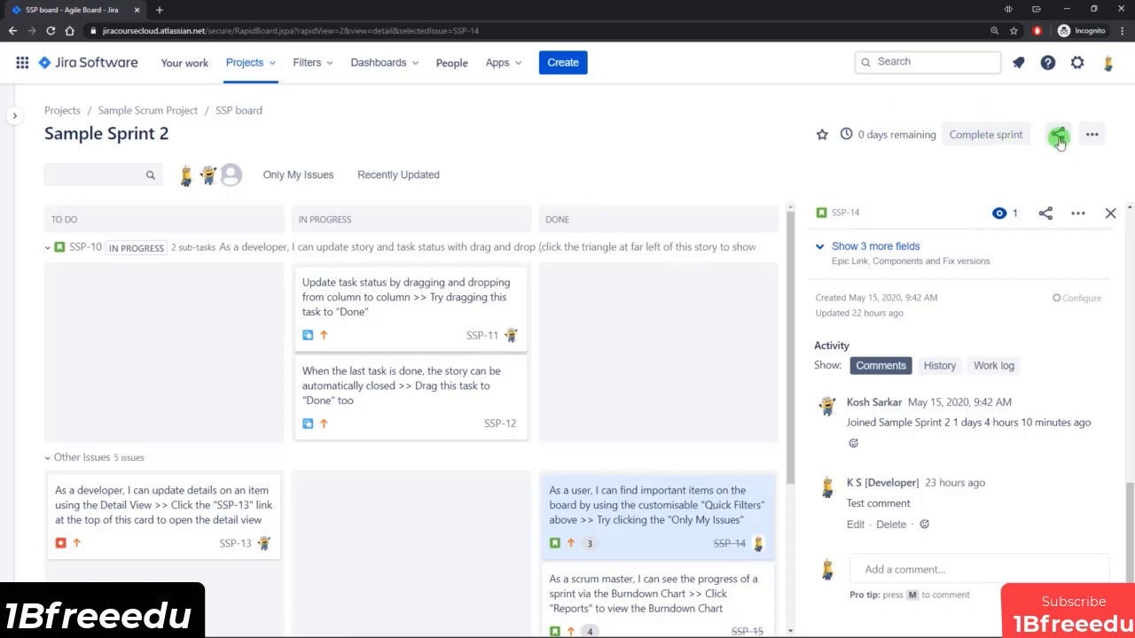
left_click(1092, 136)
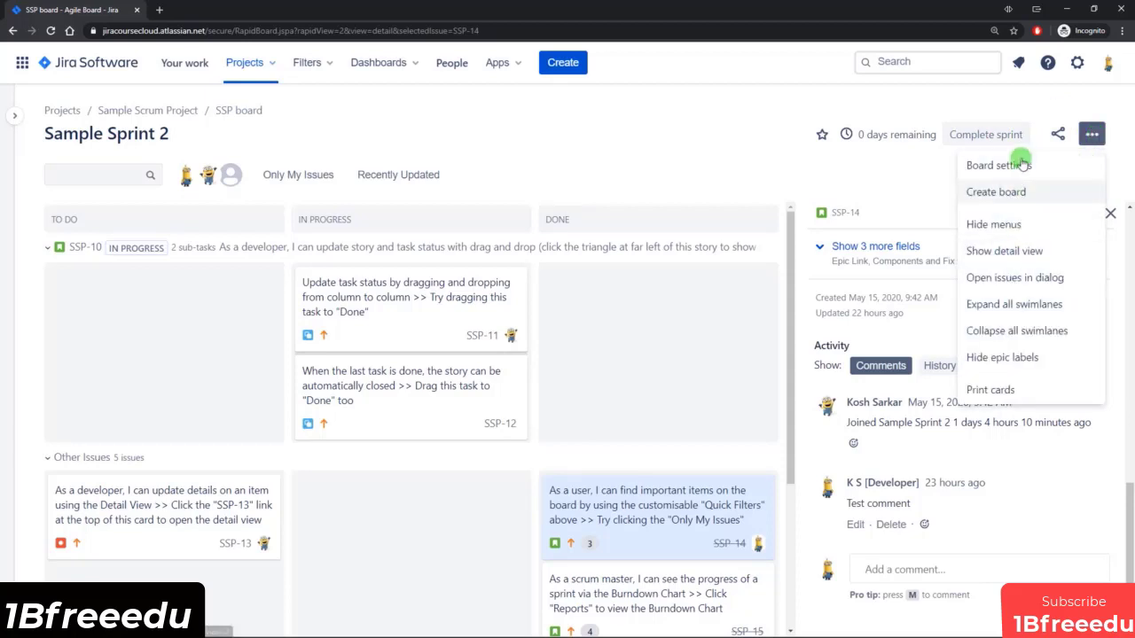
left_click(733, 142)
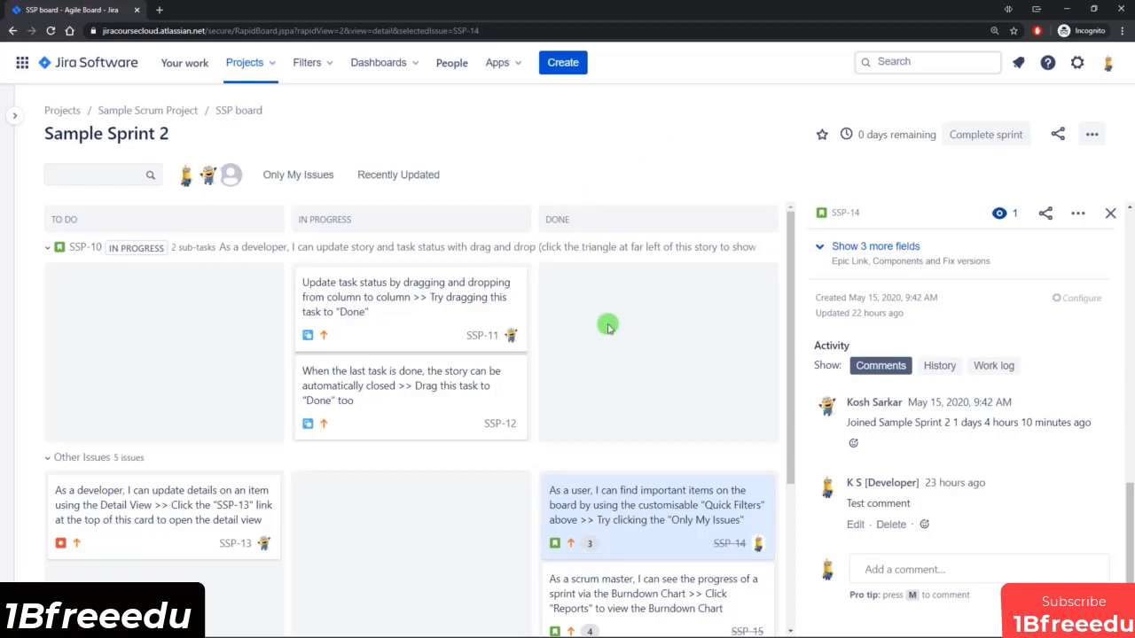
Check which cards belong to the signed-in account with the Only My Issues quick filter, and restore the full board.
left_click(295, 176)
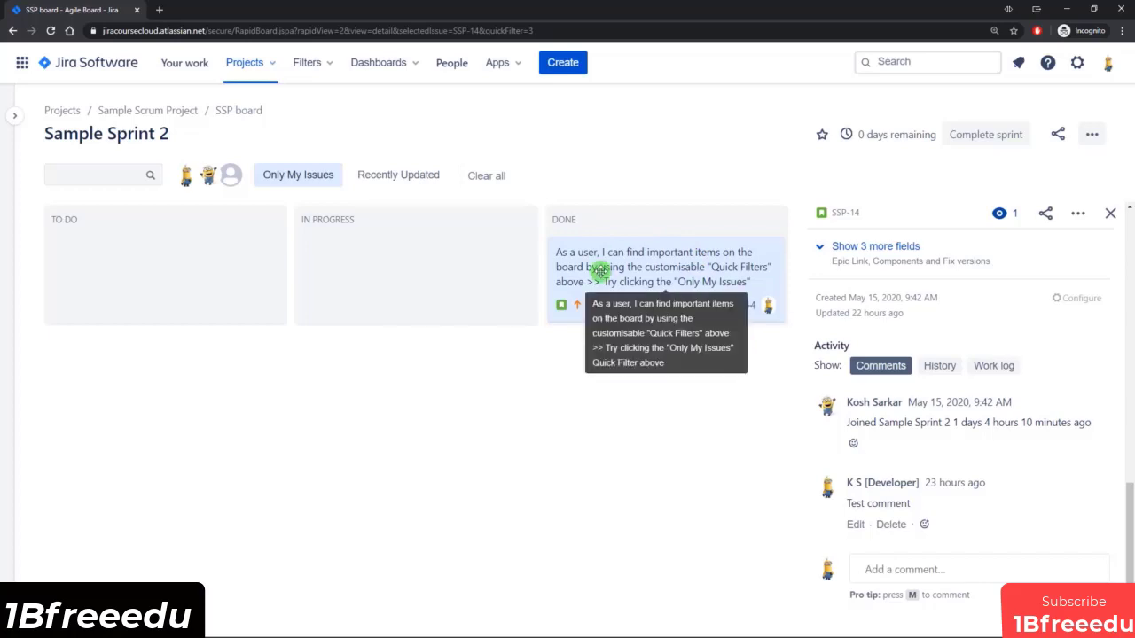
left_click(302, 177)
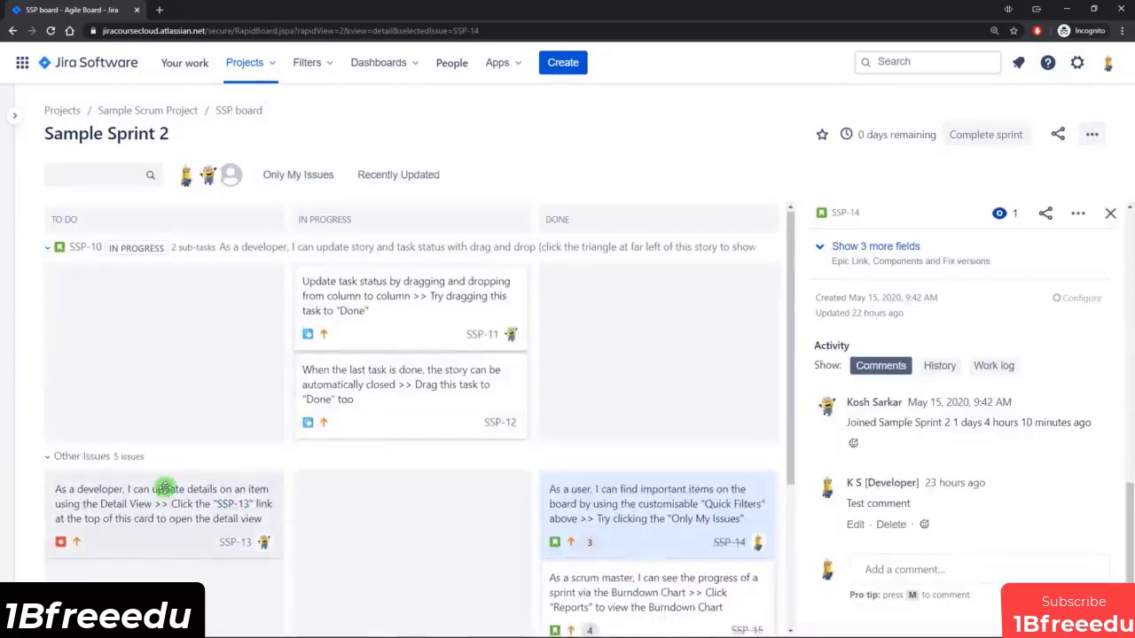
Show SSP-13 in the issue sidebar and reassign it to the developer account.
scroll(151, 470, "down", 1)
left_click(177, 457)
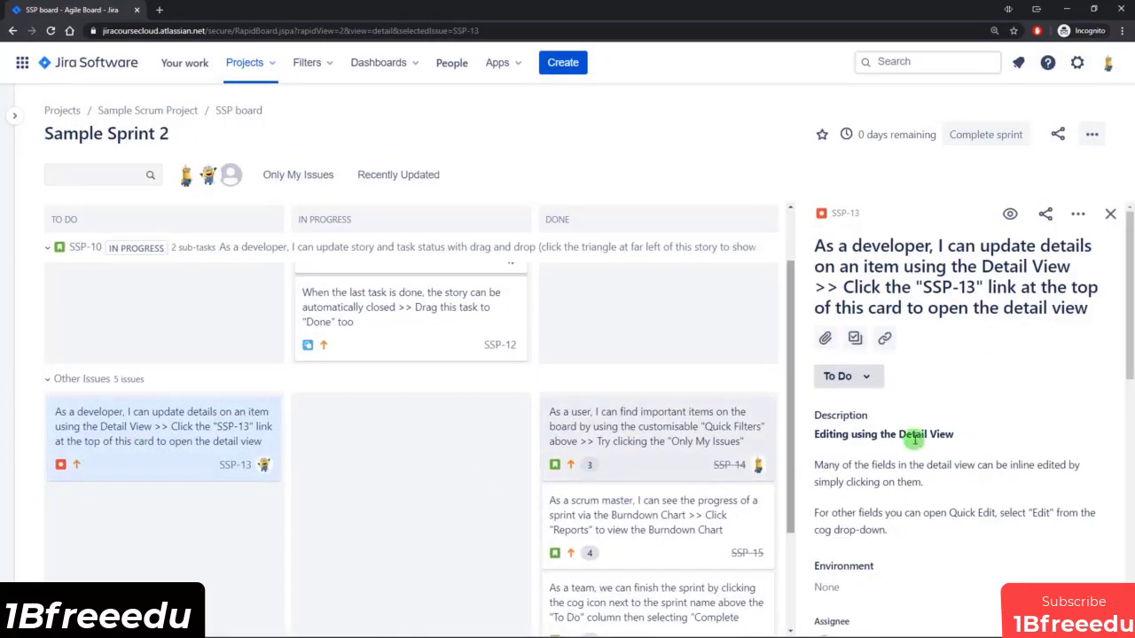
scroll(991, 368, "down", 2)
scroll(991, 369, "down", 1)
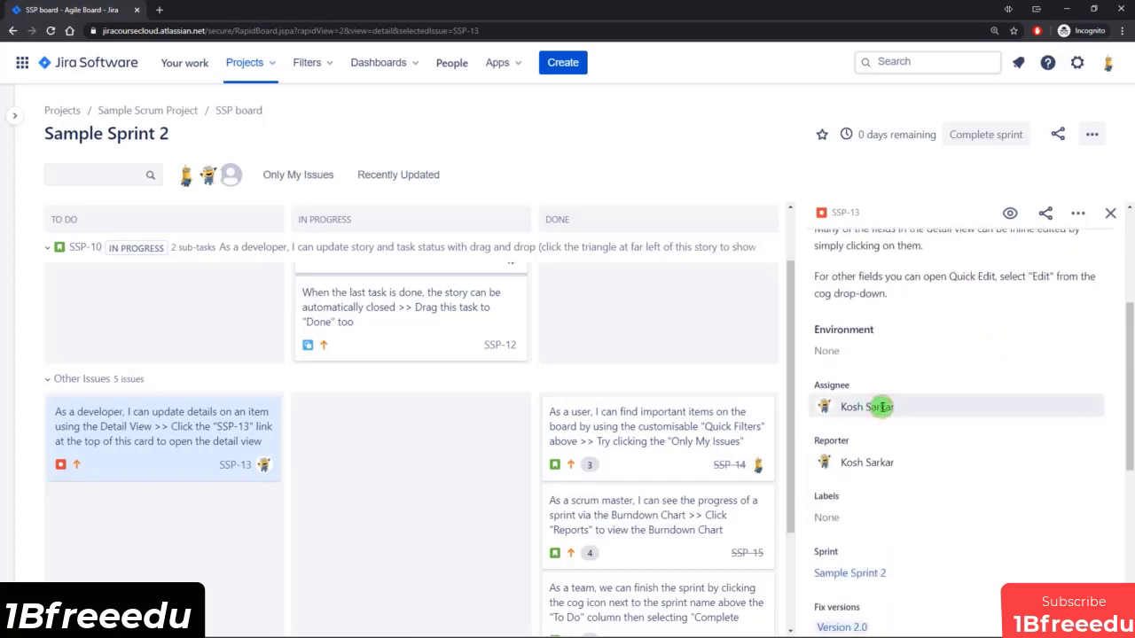
left_click(882, 406)
left_click(902, 468)
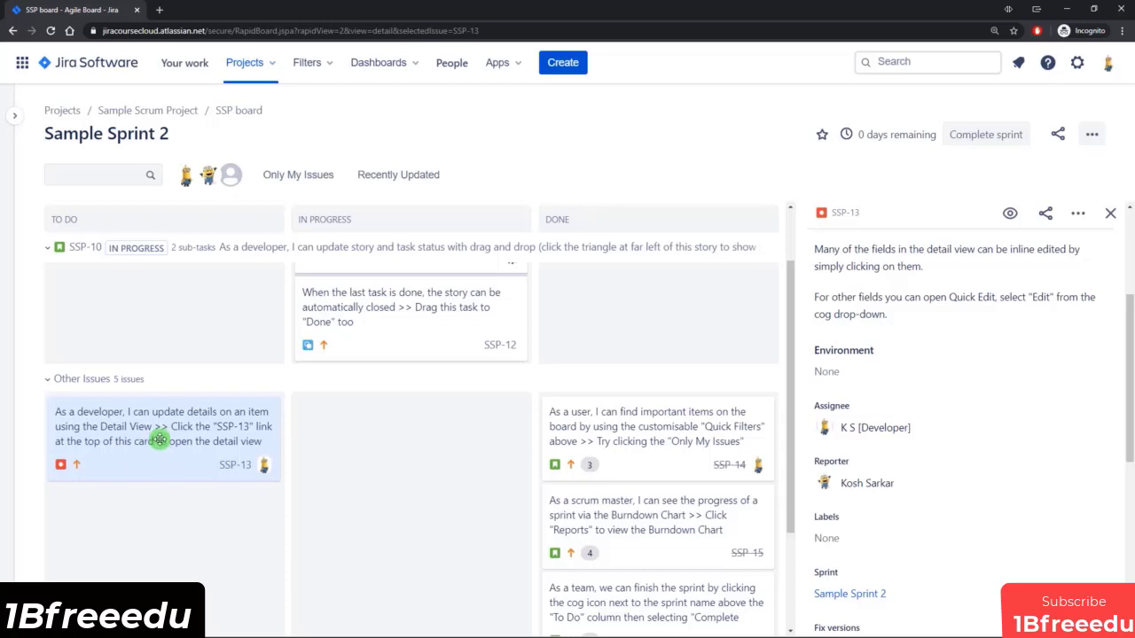
left_click_drag(159, 441, 175, 469)
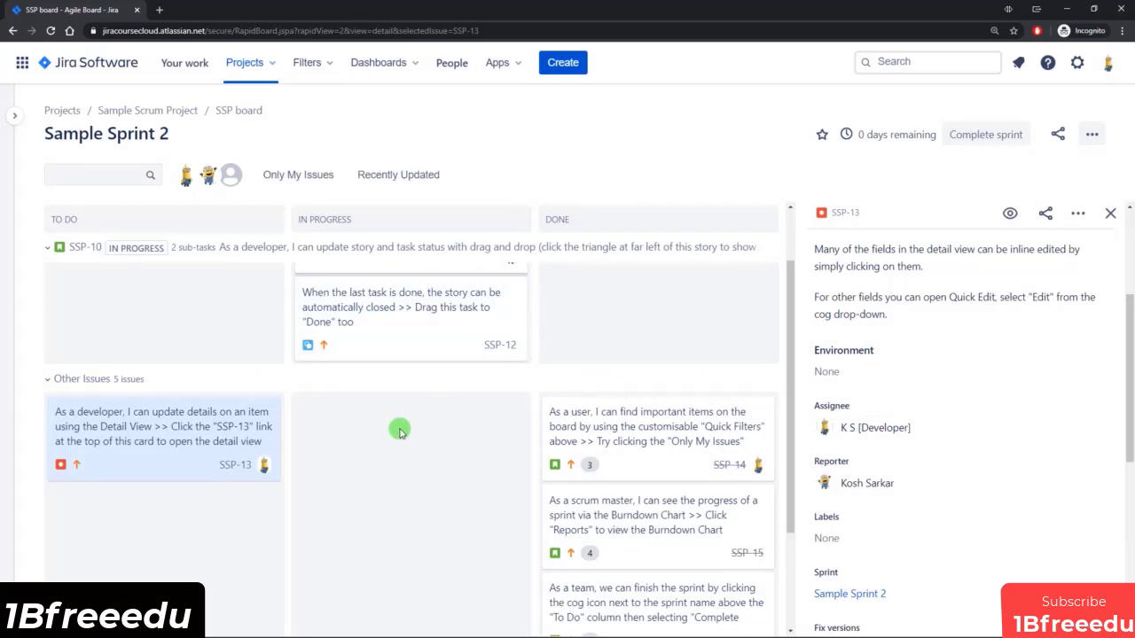
View the workflow of SSP-13, arrange its diagram with DONE below IN PROGRESS, and close the workflow view.
scroll(387, 465, "up", 2)
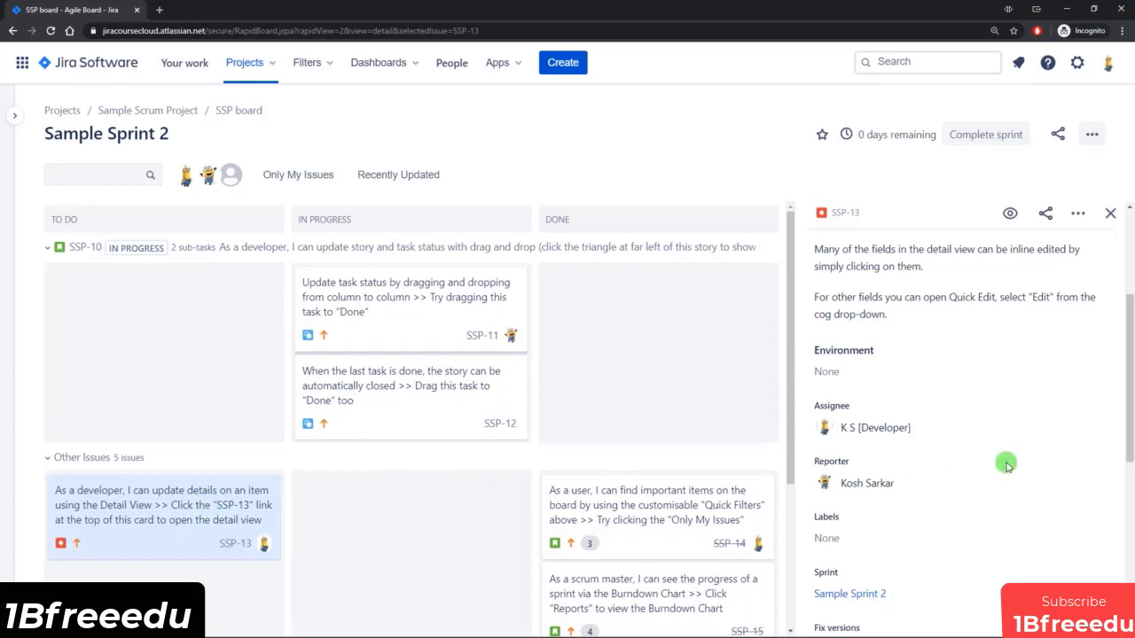
scroll(1006, 465, "up", 4)
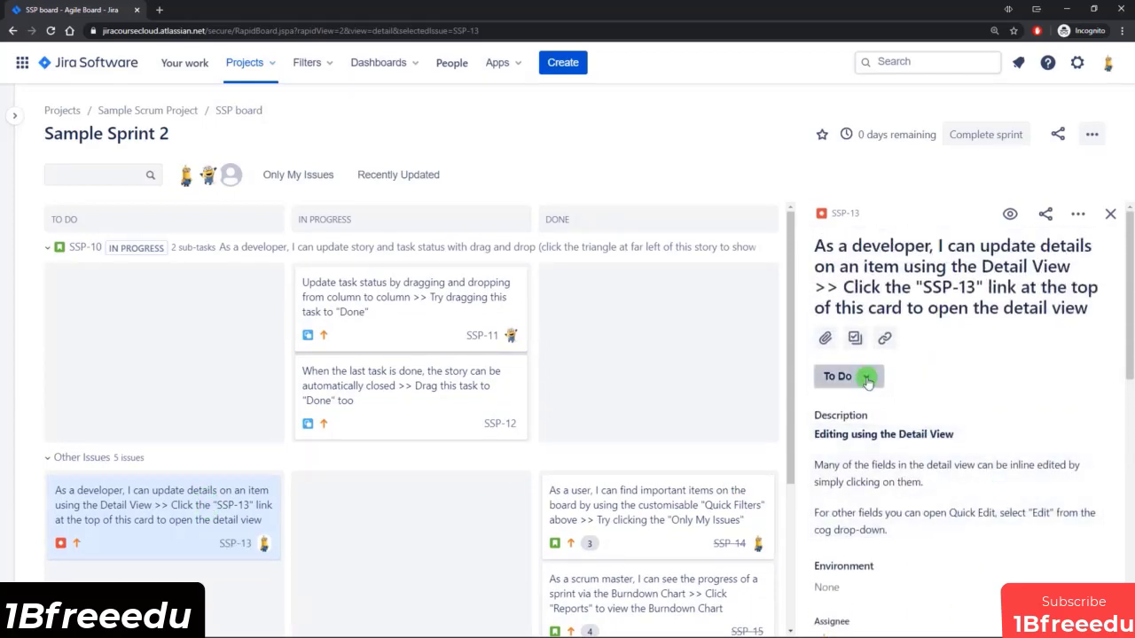
left_click(865, 379)
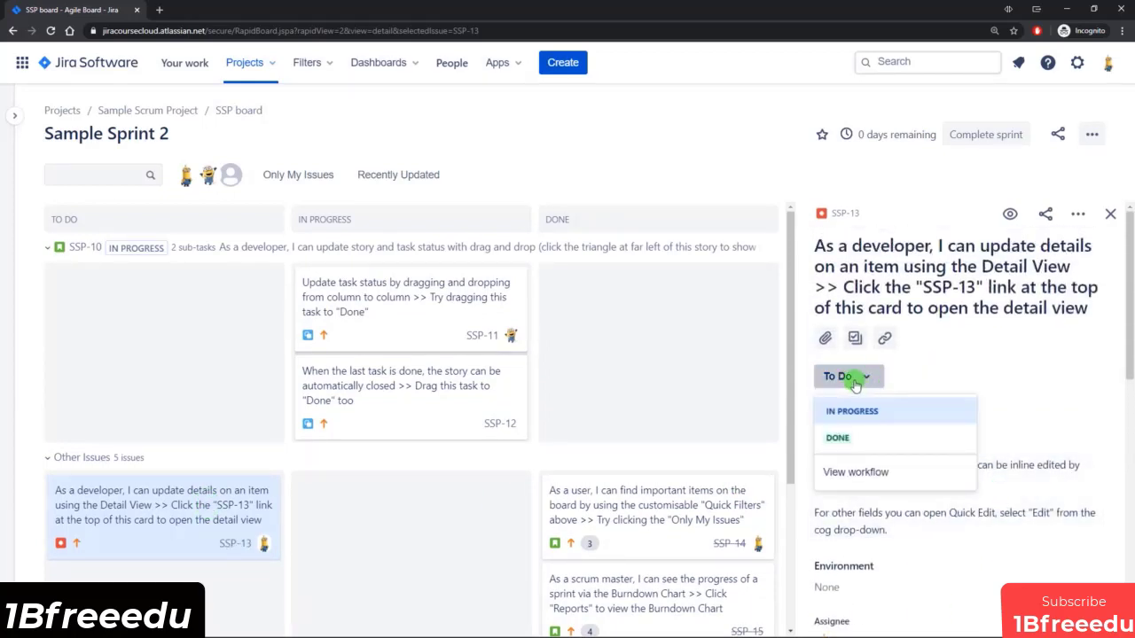
left_click(864, 472)
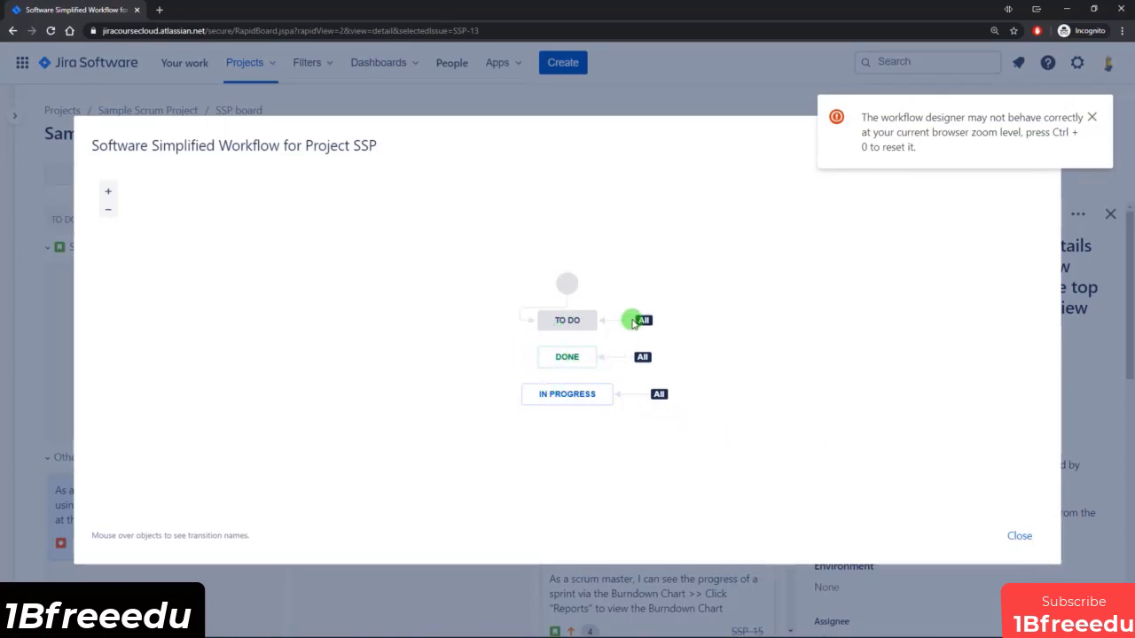
mouse_move(562, 361)
left_mouse_down()
mouse_move(562, 426)
mouse_move(569, 361)
left_mouse_up()
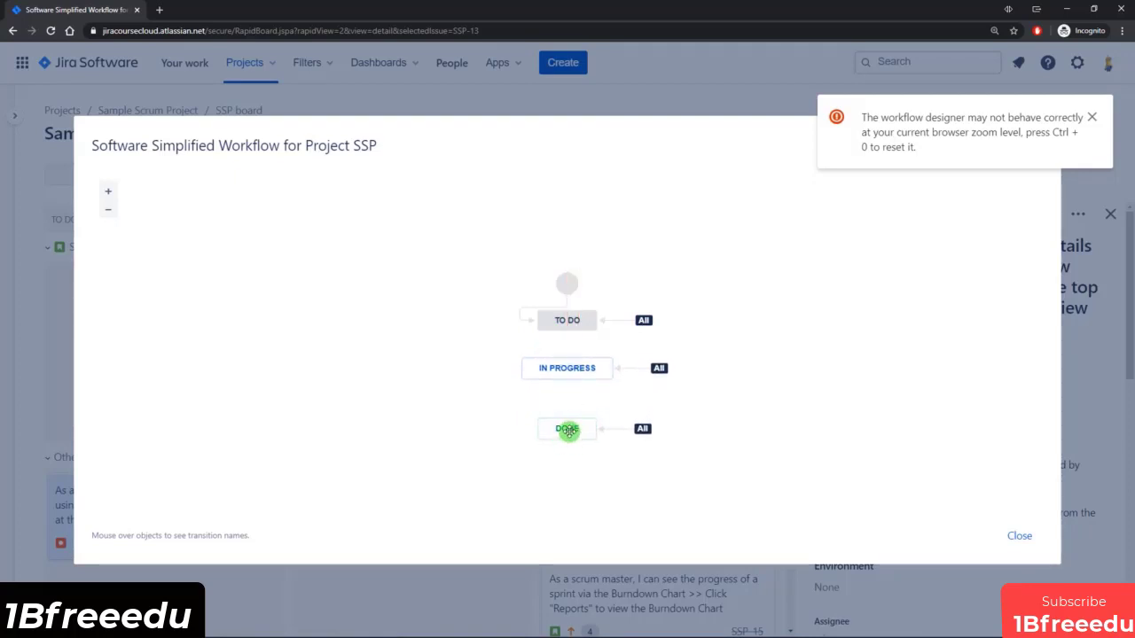
left_click_drag(568, 430, 570, 418)
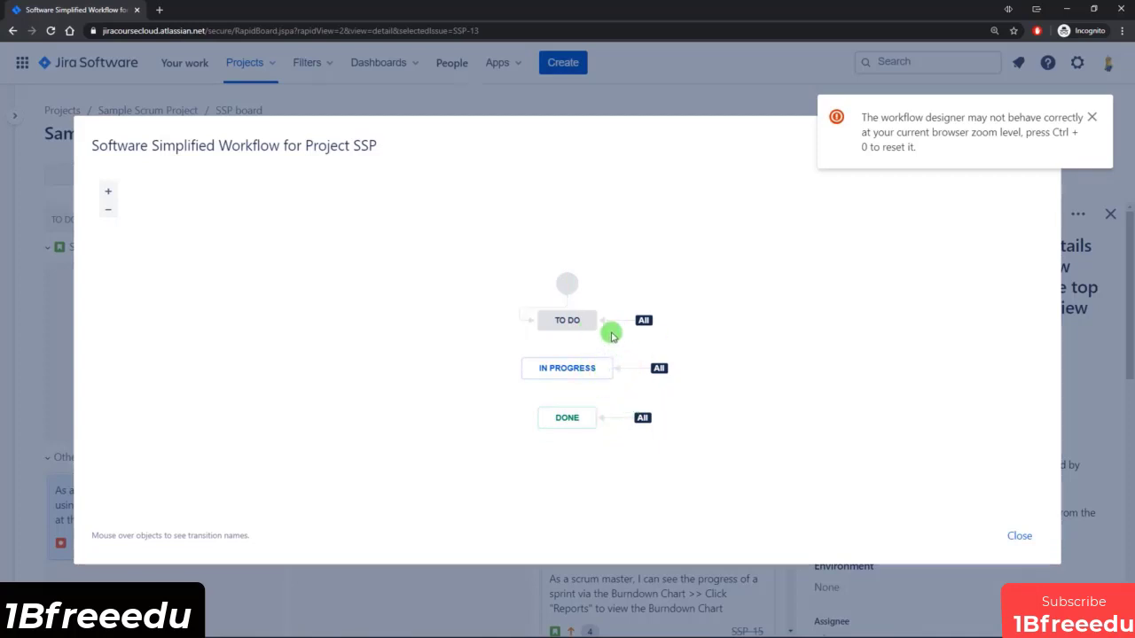
left_click(1022, 535)
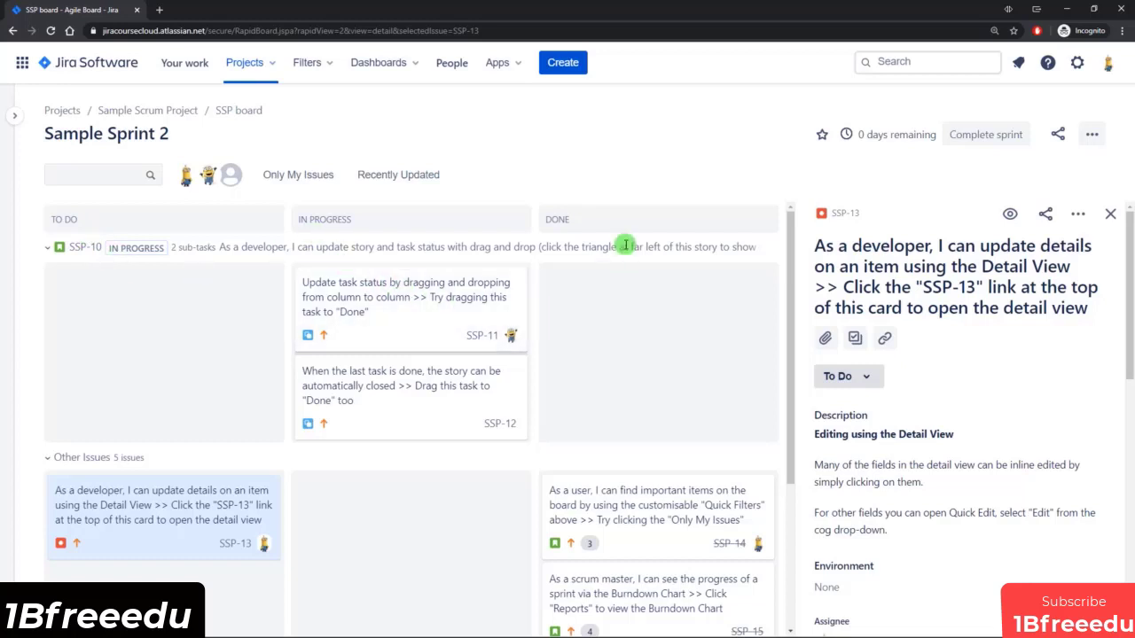
Move the SSP-13 card from the To Do column to In Progress.
scroll(636, 351, "down", 1)
scroll(634, 353, "up", 1)
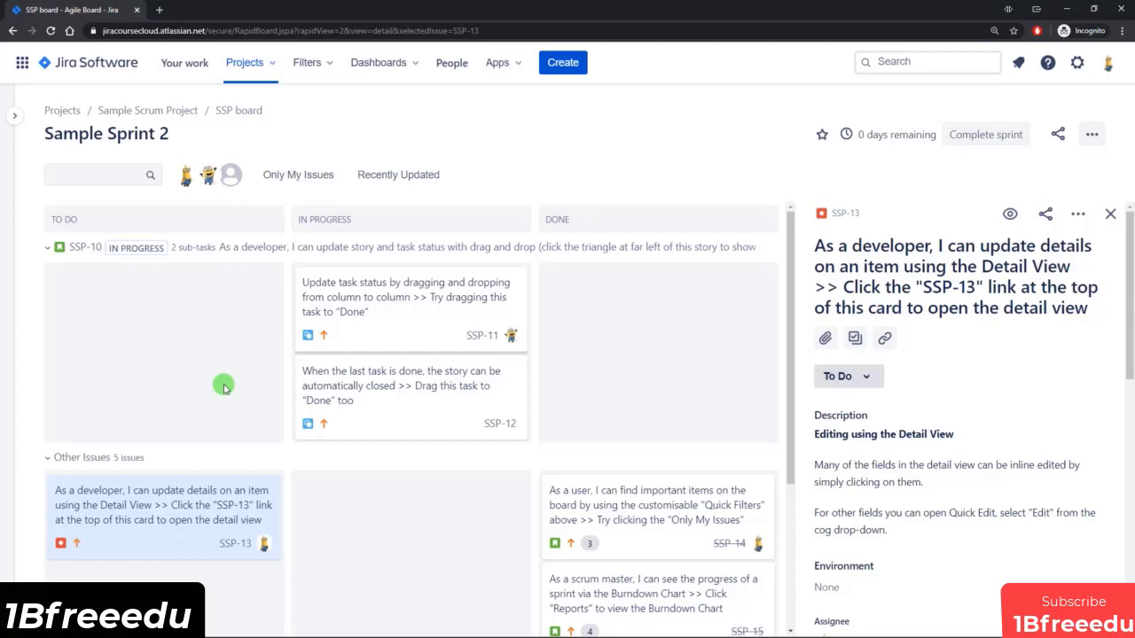
scroll(228, 423, "down", 1)
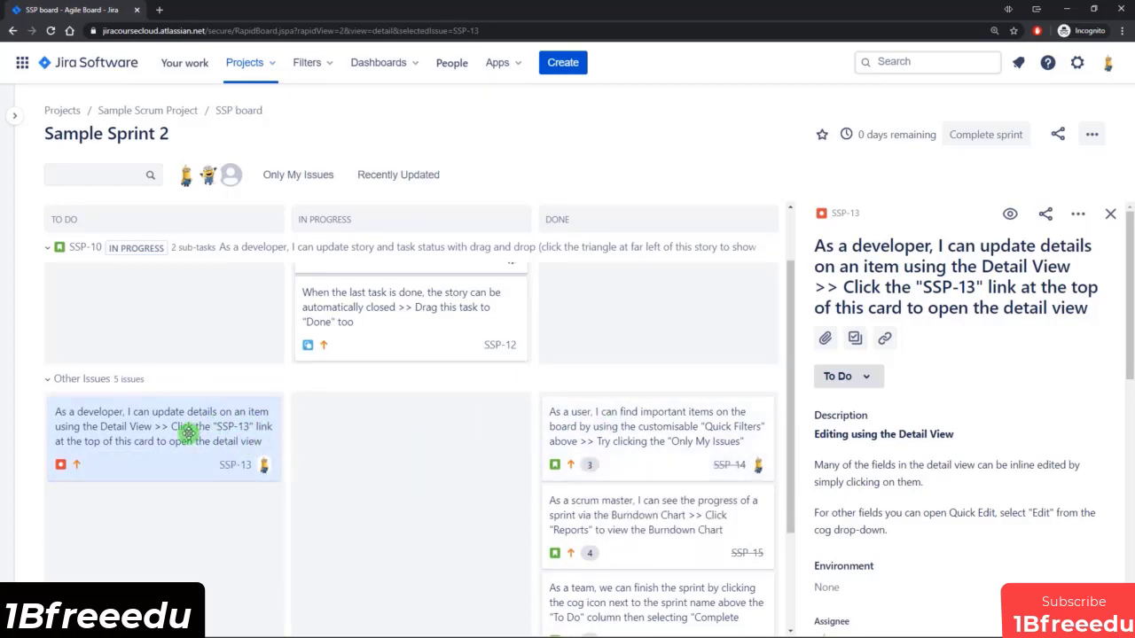
left_click_drag(186, 433, 418, 536)
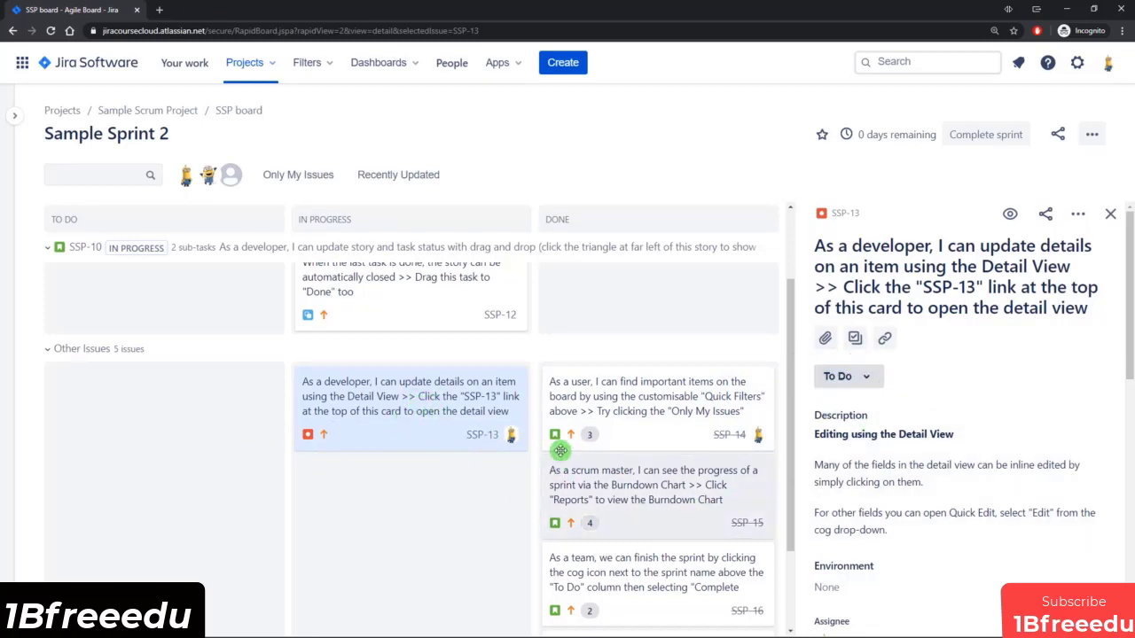
Move the SSP-13 card from In Progress to the Done column, above SSP-14.
left_click(653, 418)
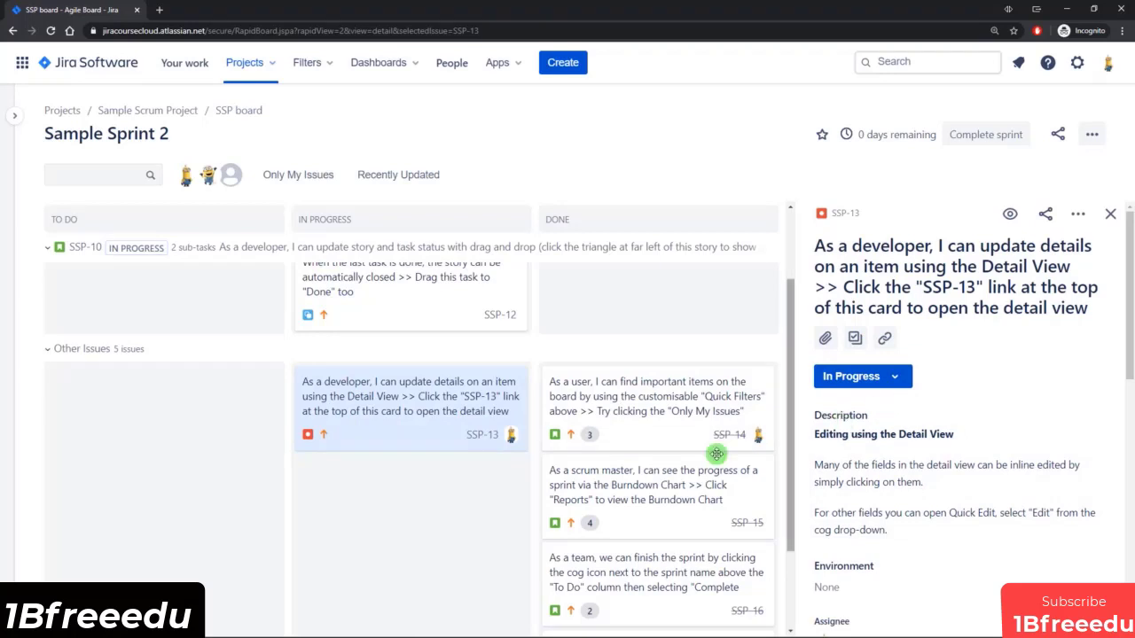
scroll(458, 468, "down", 2)
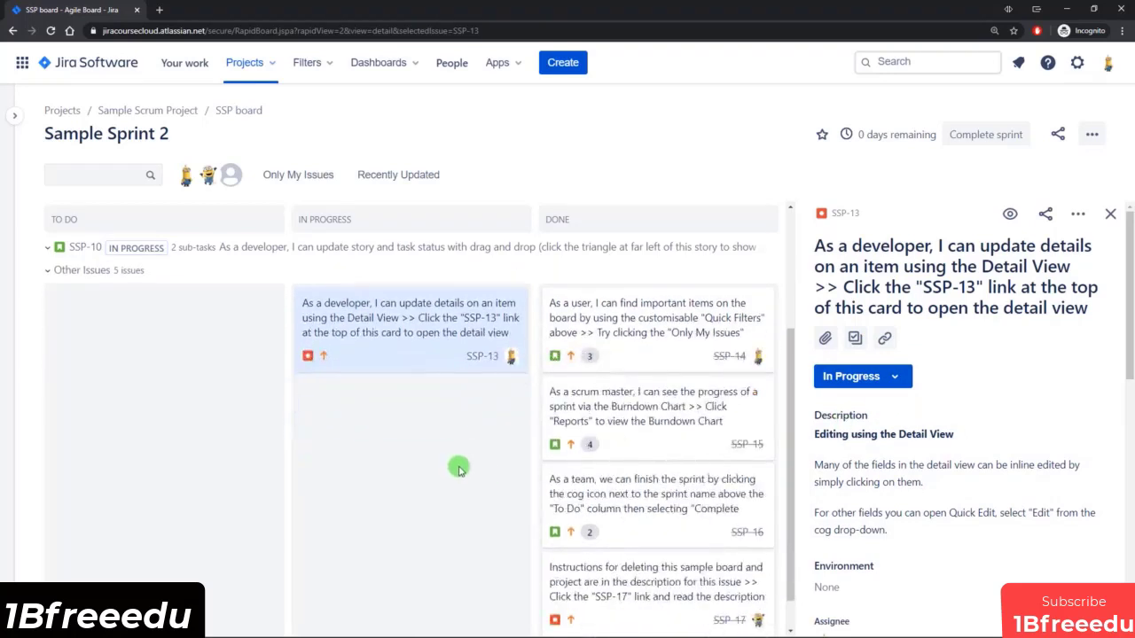
scroll(453, 485, "up", 2)
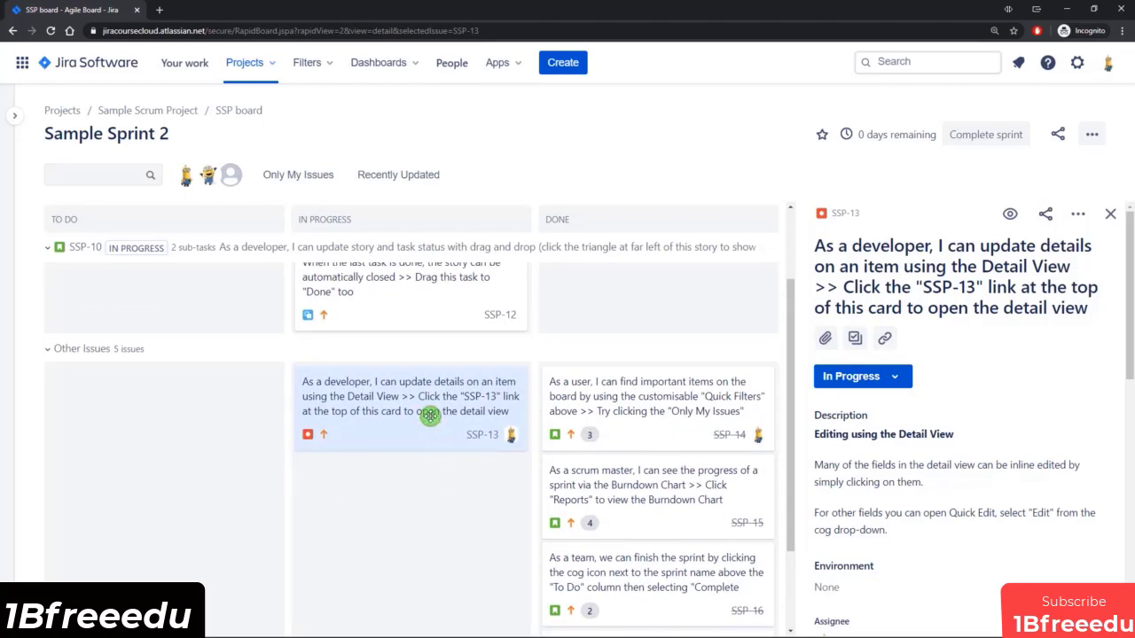
left_click_drag(429, 416, 674, 411)
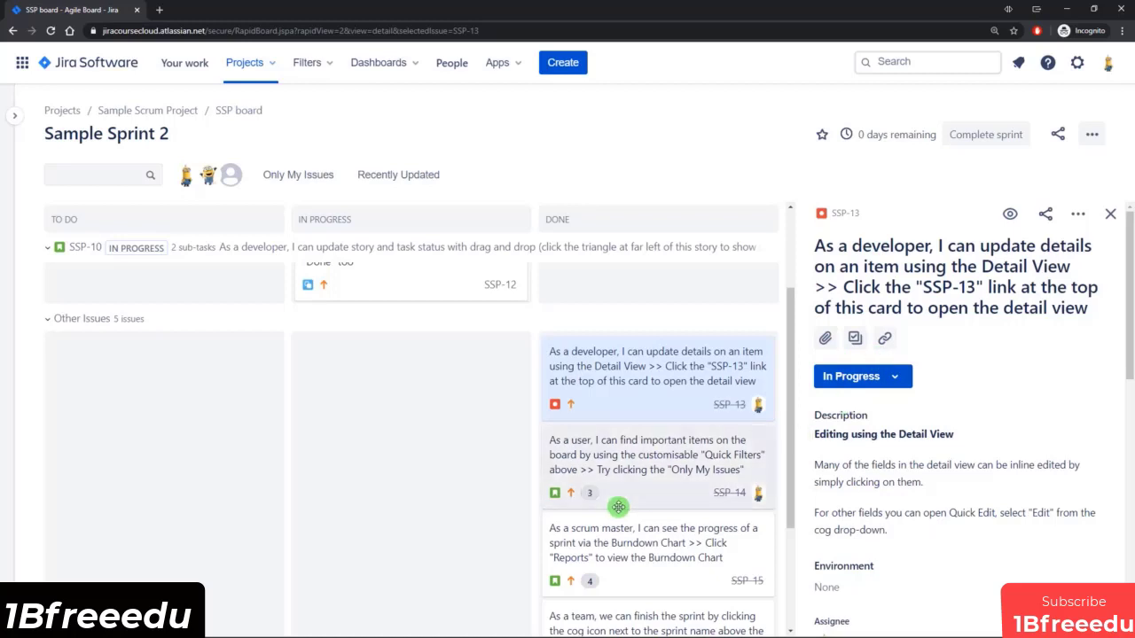
Show SSP-14 in the sidebar and return to SSP-13 to check its updated status.
left_click(655, 479)
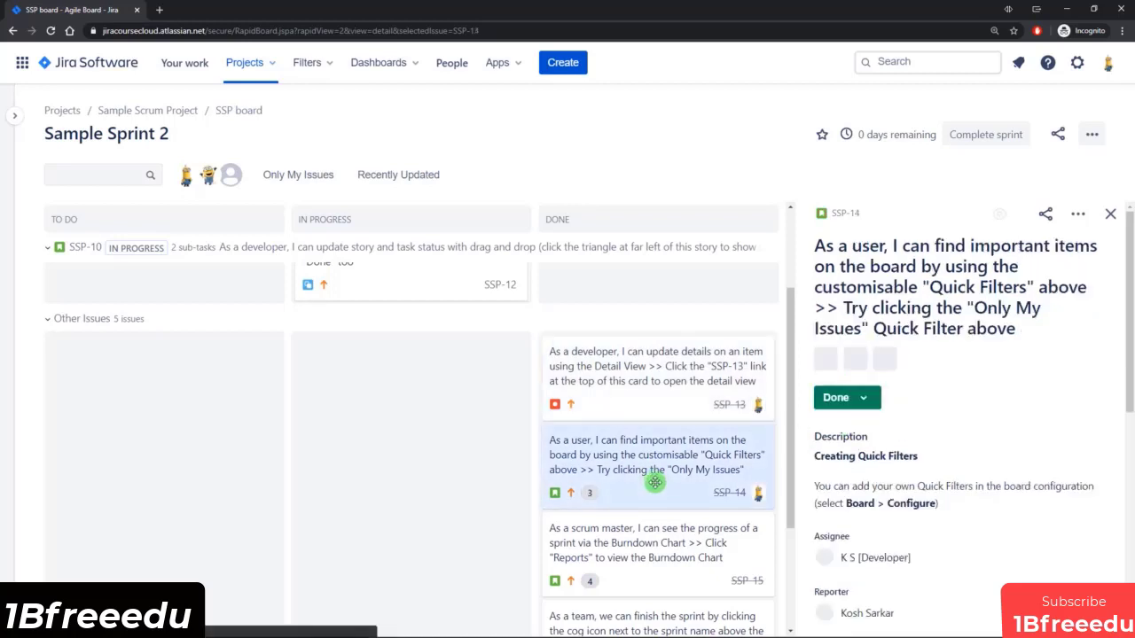
left_click(646, 379)
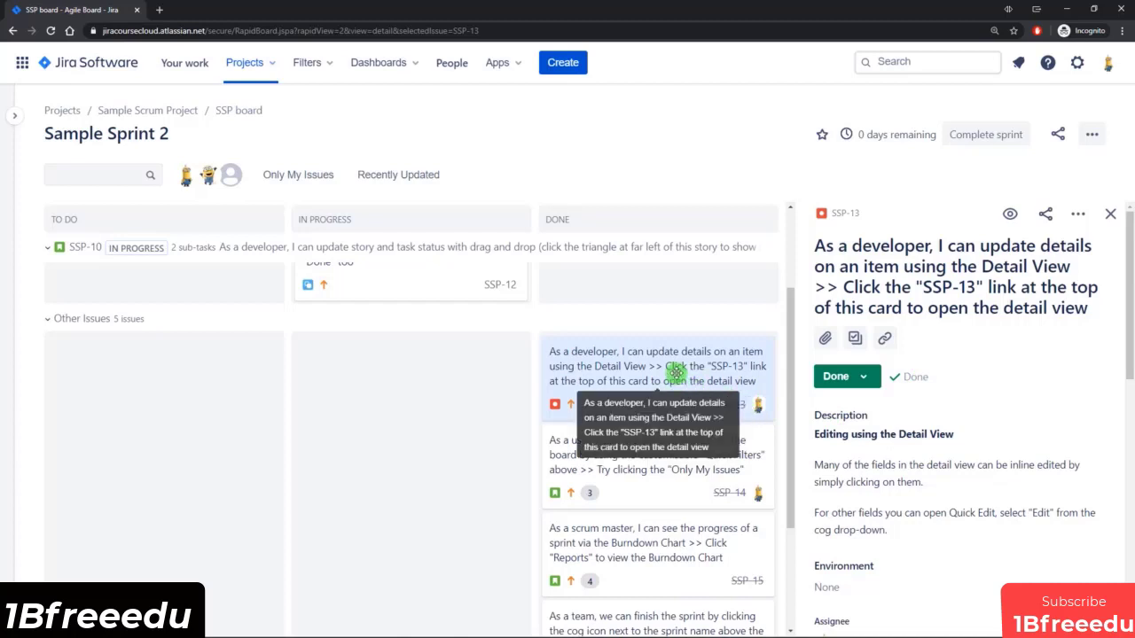
mouse_move(675, 373)
left_mouse_down()
mouse_move(555, 368)
mouse_move(296, 426)
mouse_move(559, 400)
mouse_move(672, 374)
left_mouse_up()
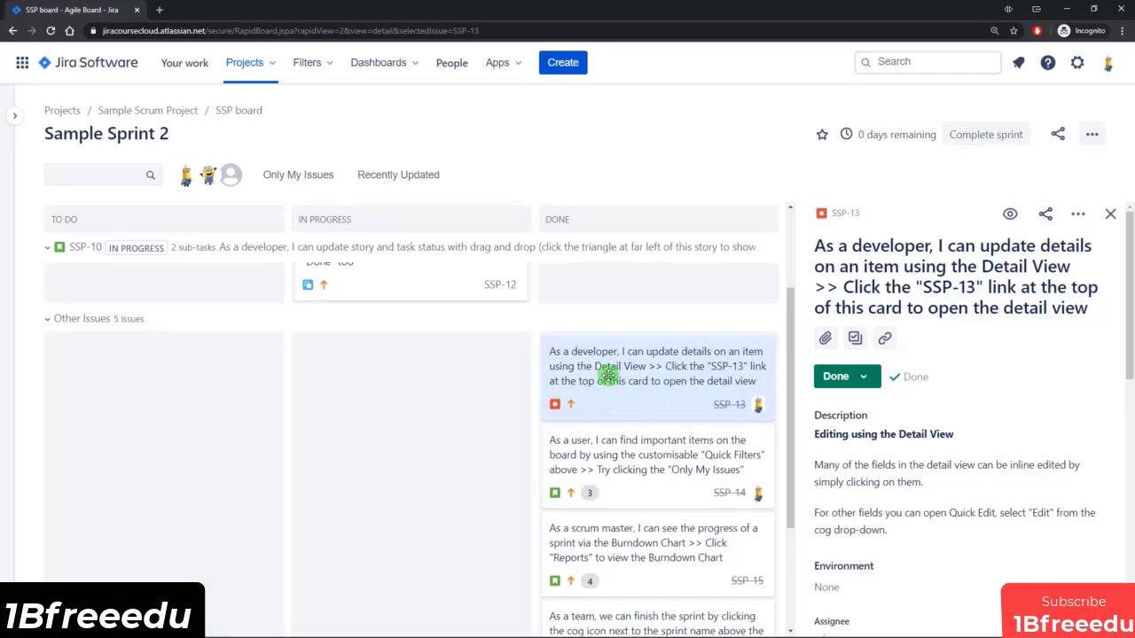
mouse_move(624, 376)
left_mouse_down()
mouse_move(529, 372)
mouse_move(373, 393)
mouse_move(172, 383)
mouse_move(588, 385)
mouse_move(616, 374)
mouse_move(417, 370)
mouse_move(405, 395)
mouse_move(133, 388)
mouse_move(367, 367)
mouse_move(603, 376)
left_mouse_up()
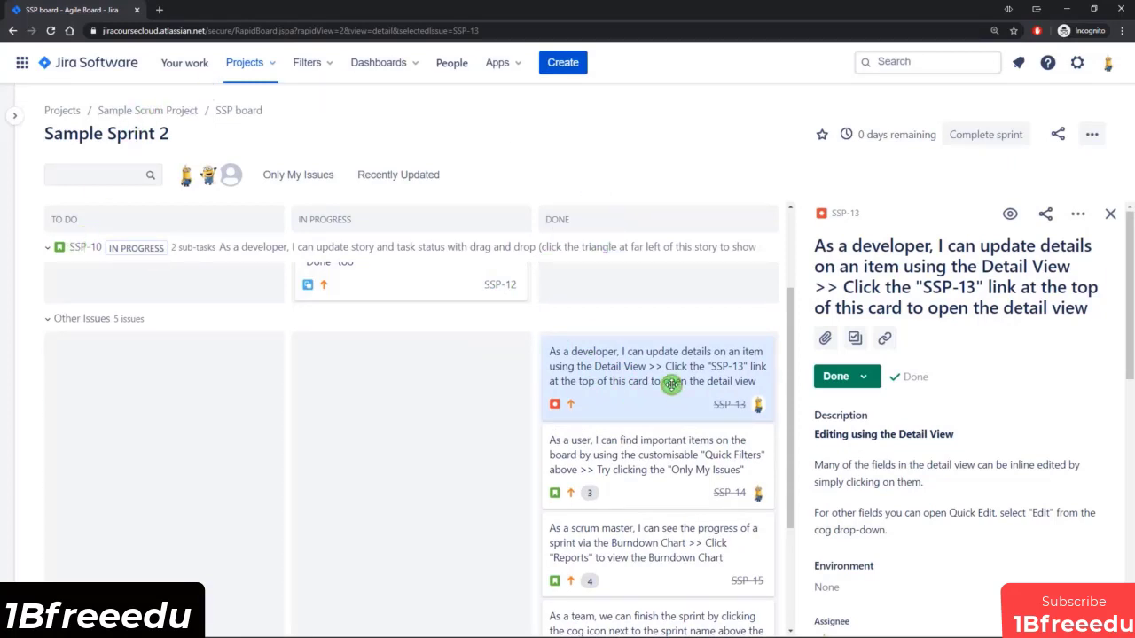
Move the SSP-13 card back to In Progress and return it to the Done column.
left_click_drag(671, 384, 430, 409)
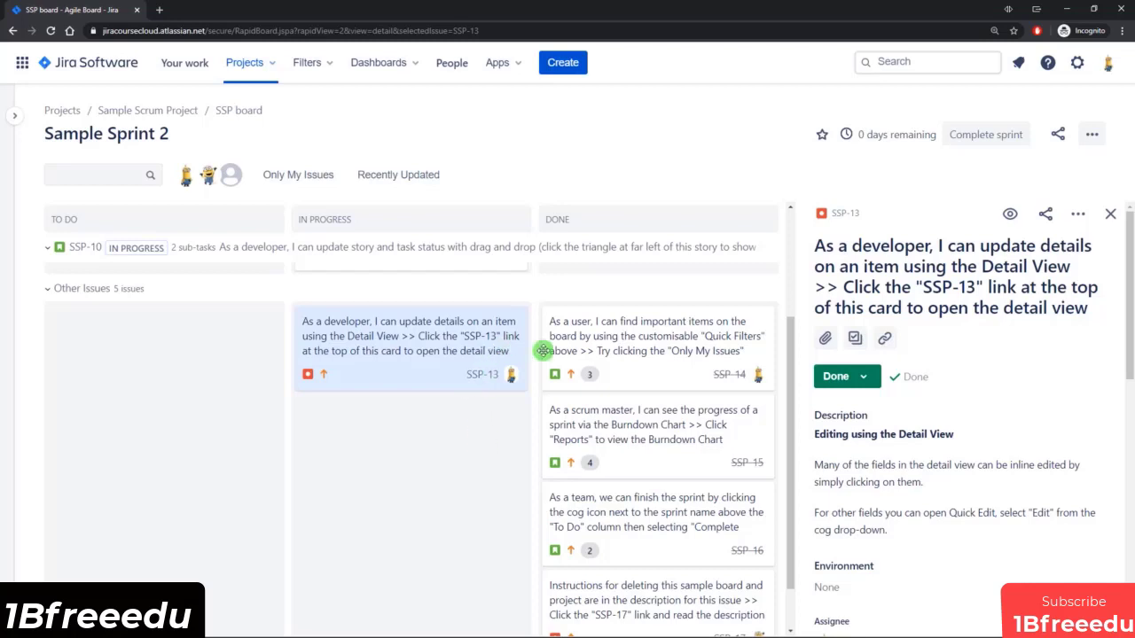
left_click_drag(452, 349, 734, 346)
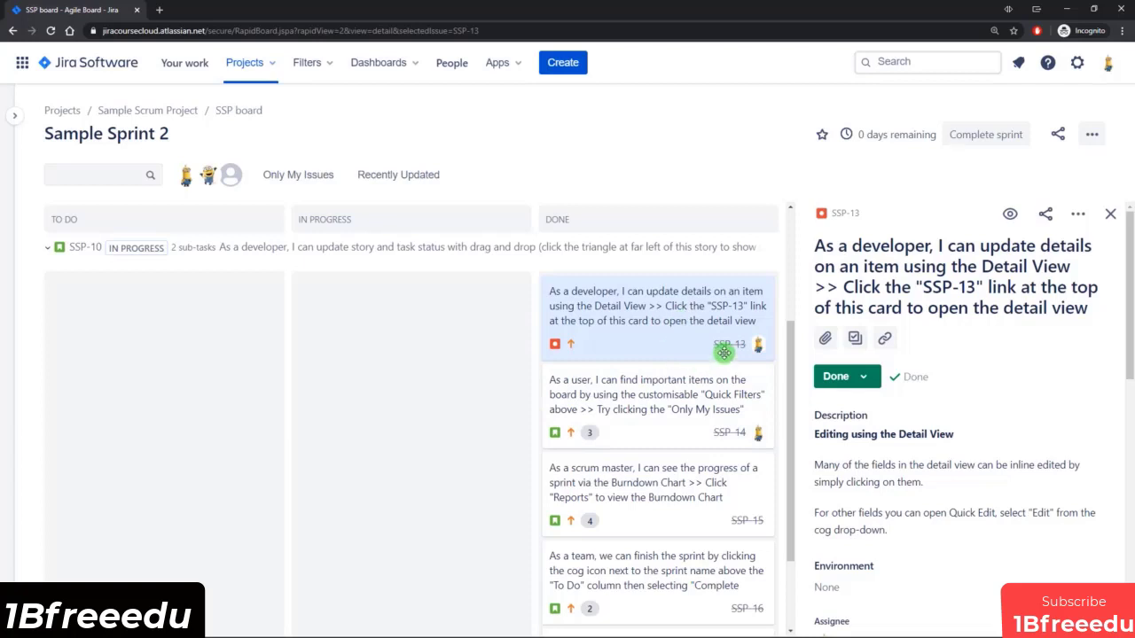
left_click_drag(656, 343, 524, 431)
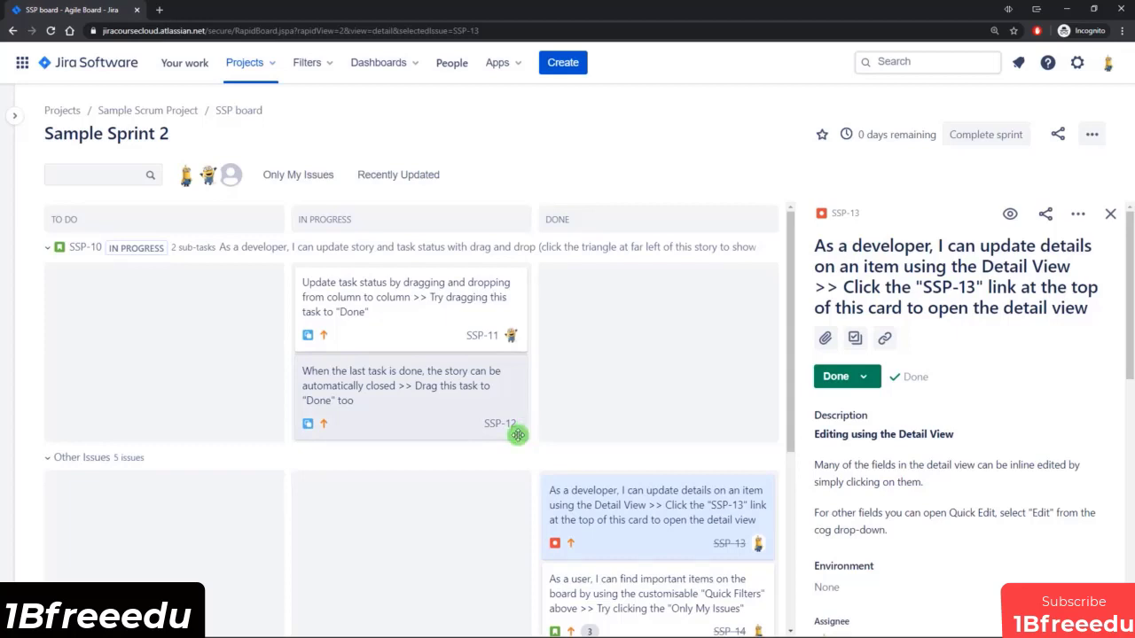
left_click_drag(518, 434, 507, 447)
scroll(507, 451, "down", 1)
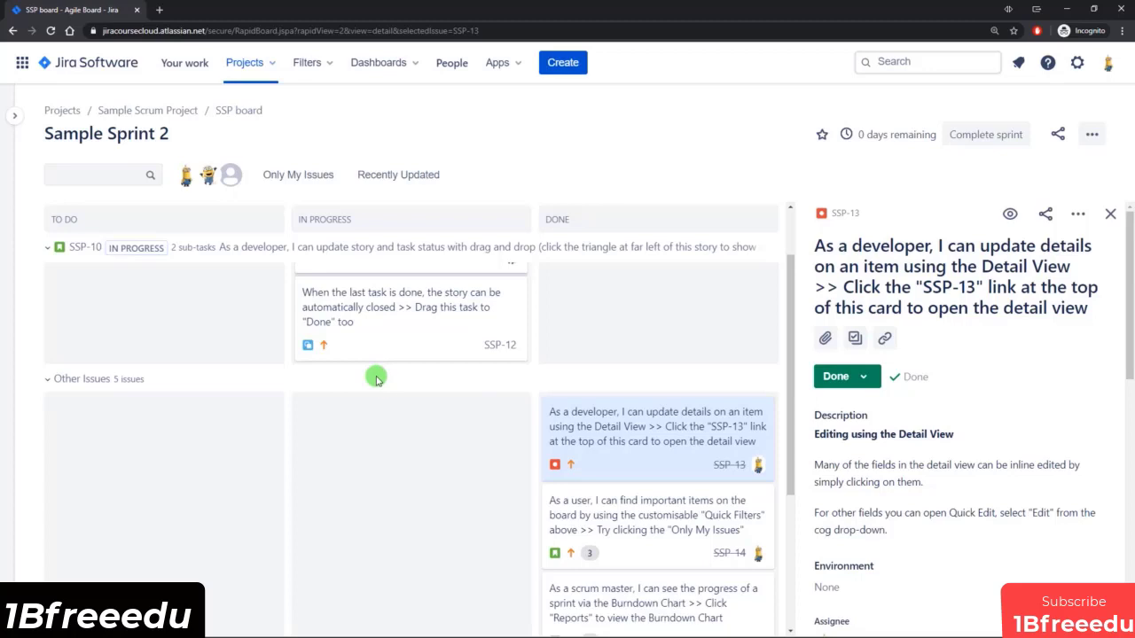
scroll(355, 407, "up", 1)
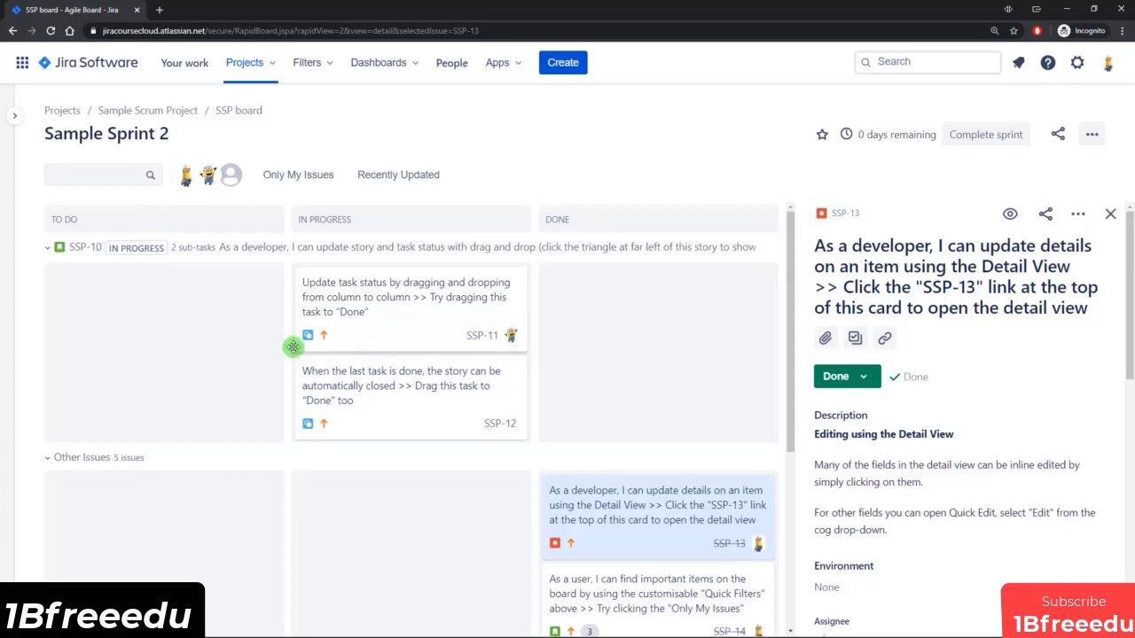
Expand the project sidebar and open the Sample Scrum Project's backlog to look over its sprint and backlog issue lists.
left_click(18, 127)
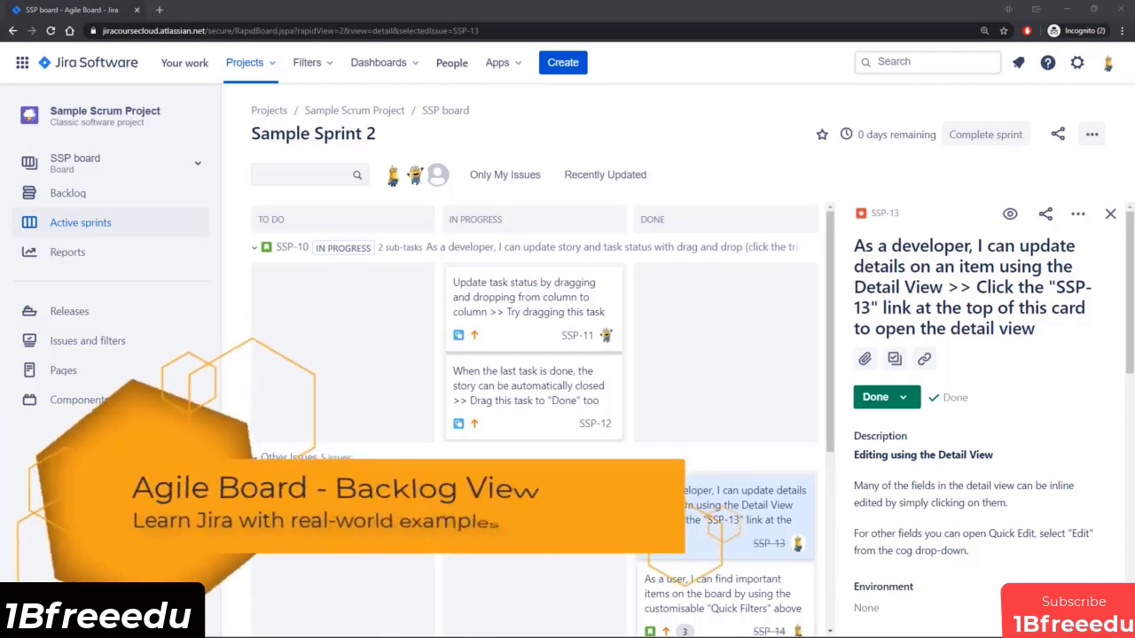
left_click(74, 192)
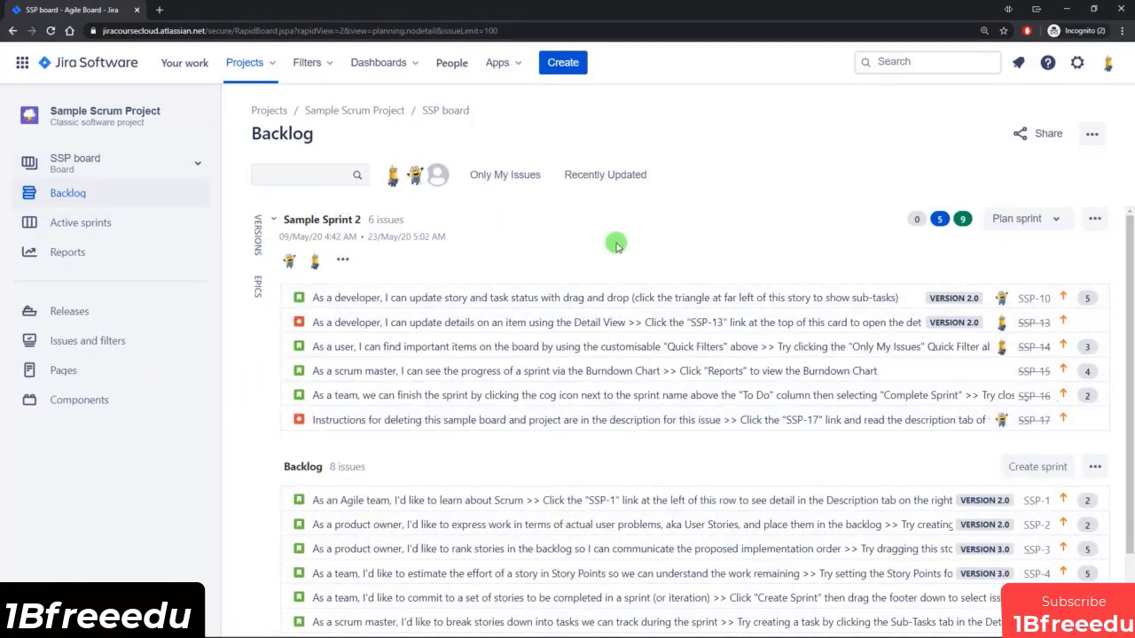
scroll(614, 246, "down", 2)
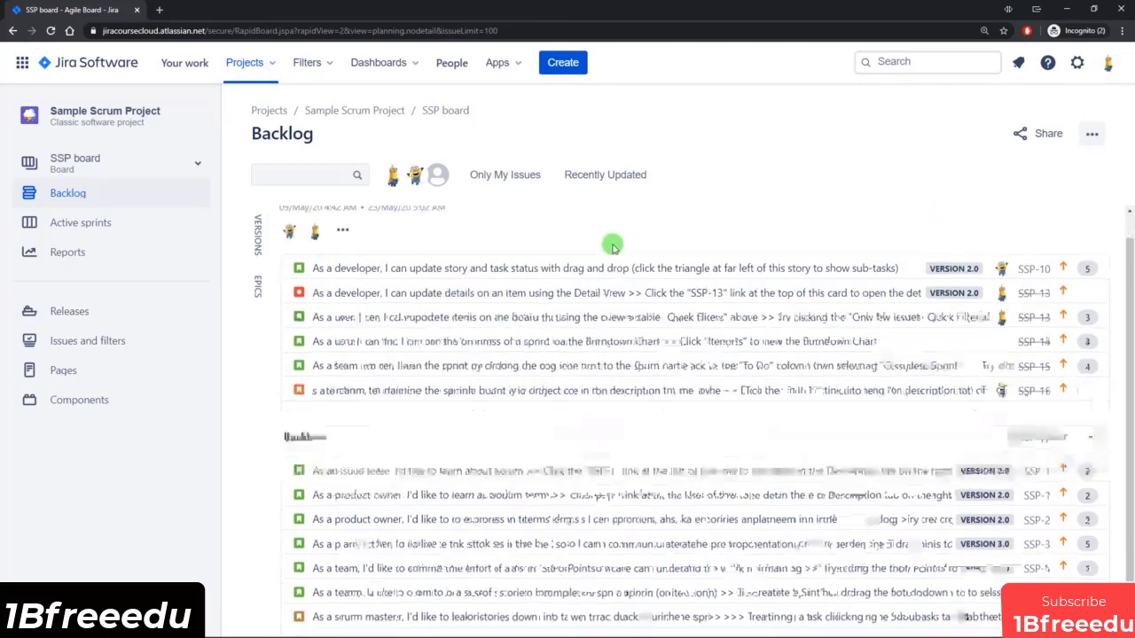
scroll(470, 300, "up", 2)
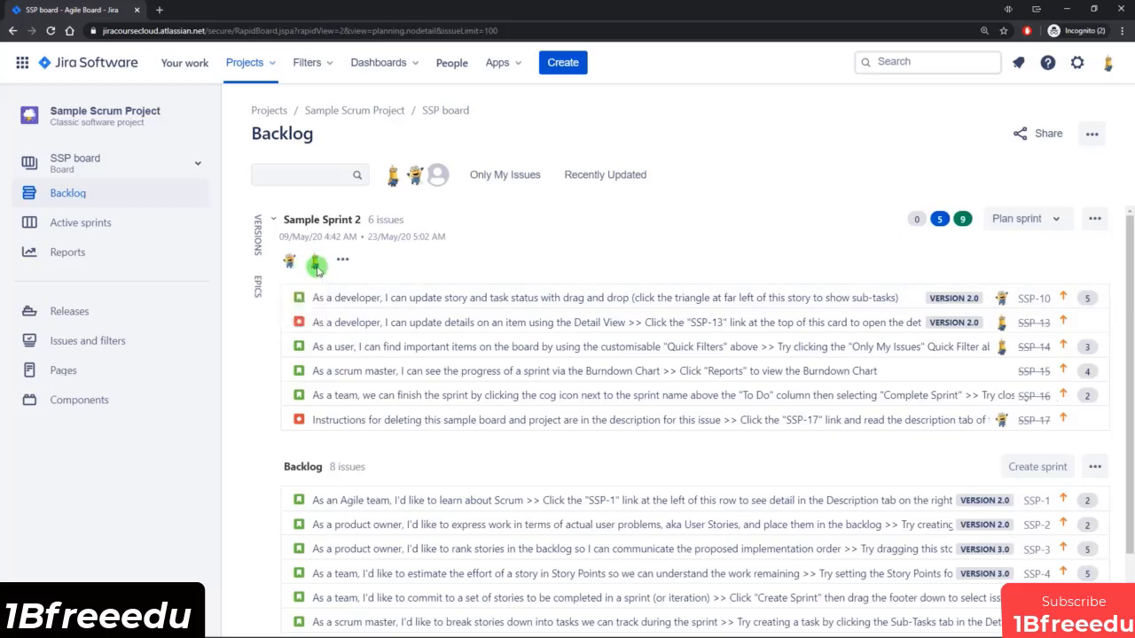
View the workload by assignee for Sample Sprint 2, then close the summary.
left_click(346, 263)
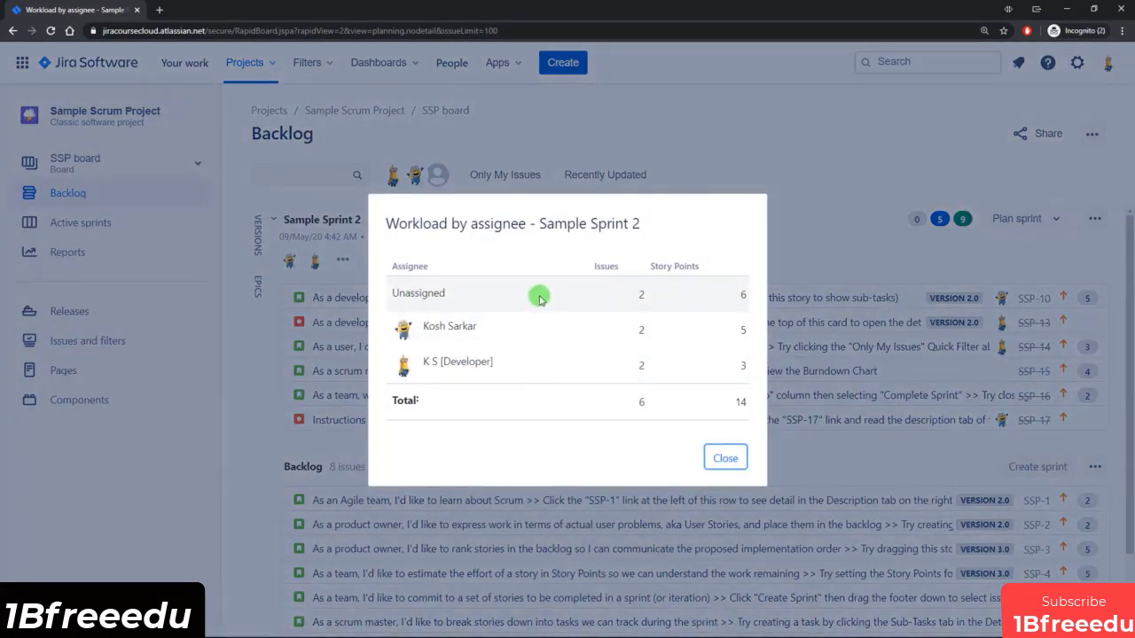
left_click(727, 462)
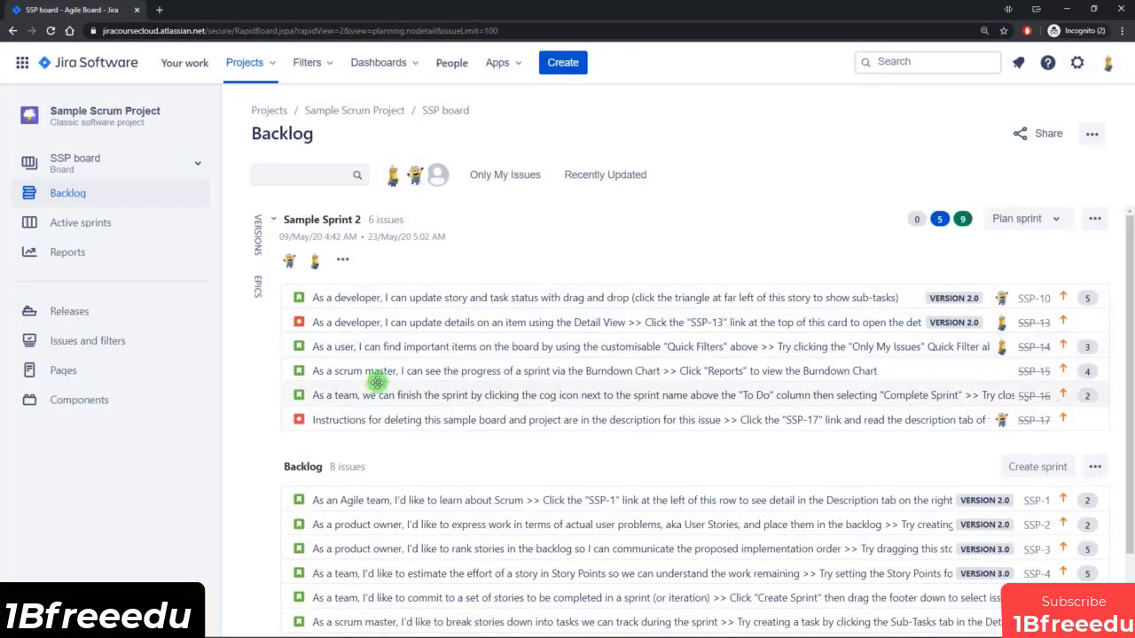
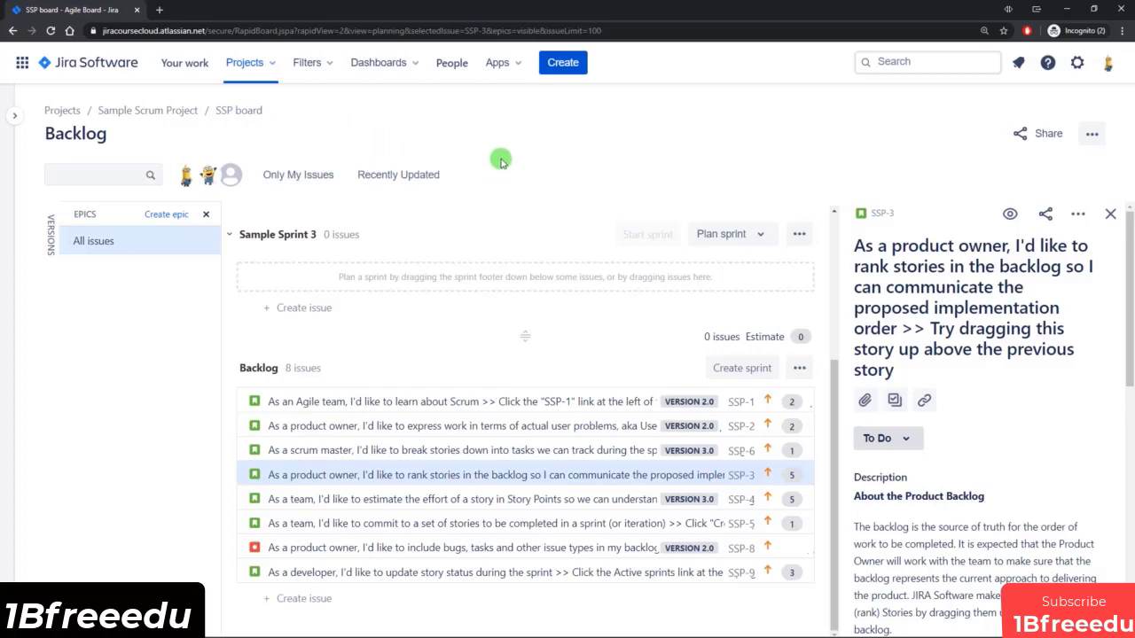
Open Sample Sprint 2's editing form to view its name, dates and goal fields, then cancel without changes.
scroll(727, 461, "up", 3)
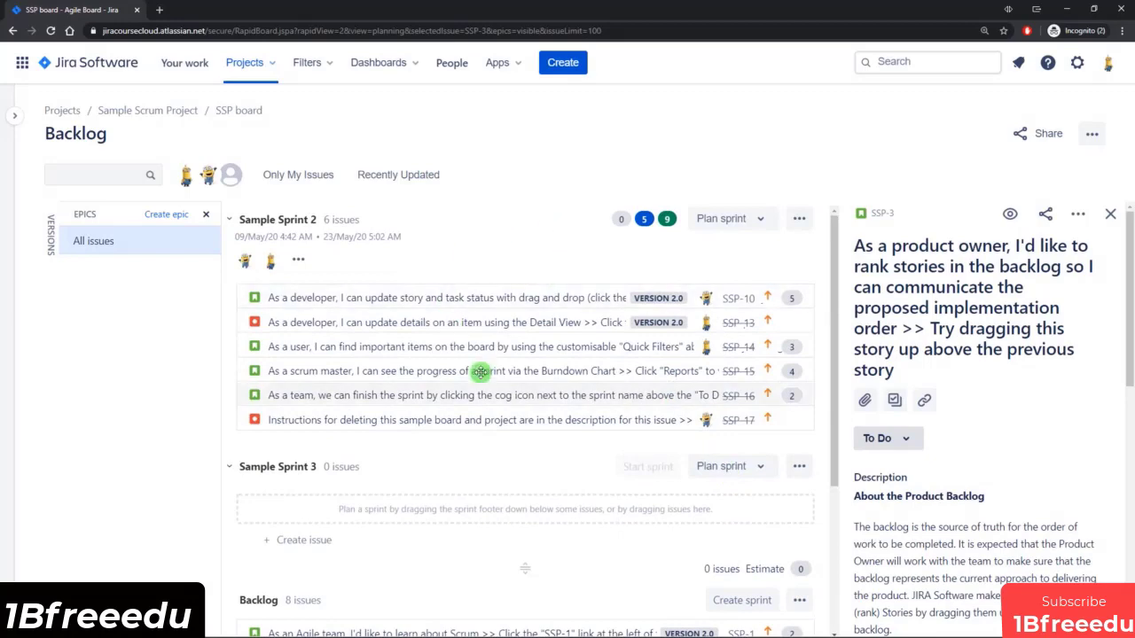
left_click(798, 218)
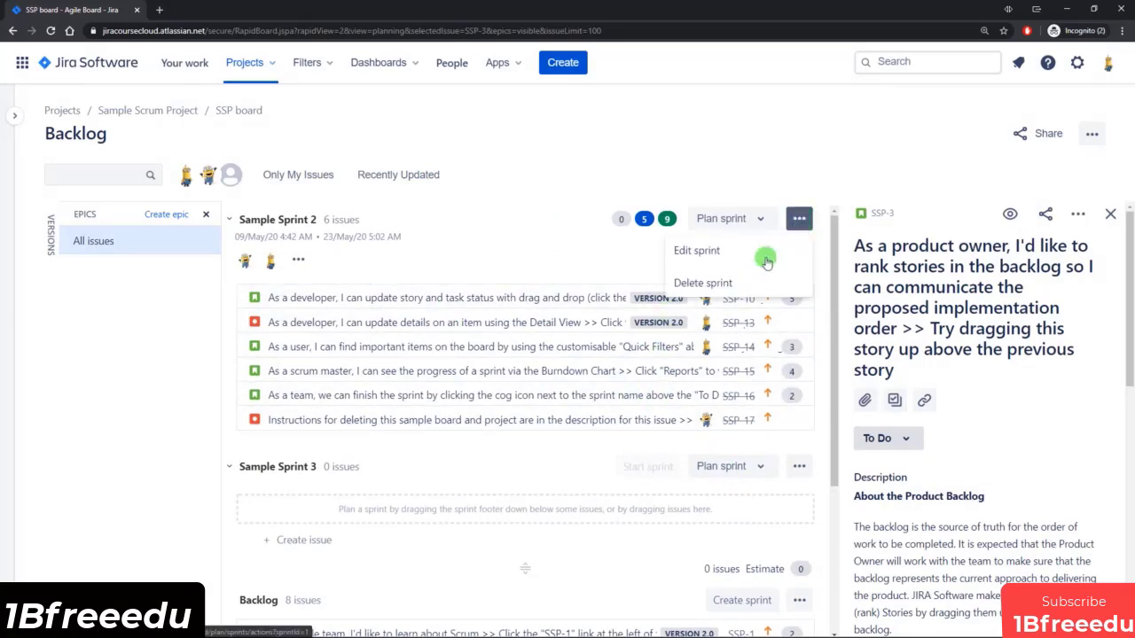
left_click(700, 251)
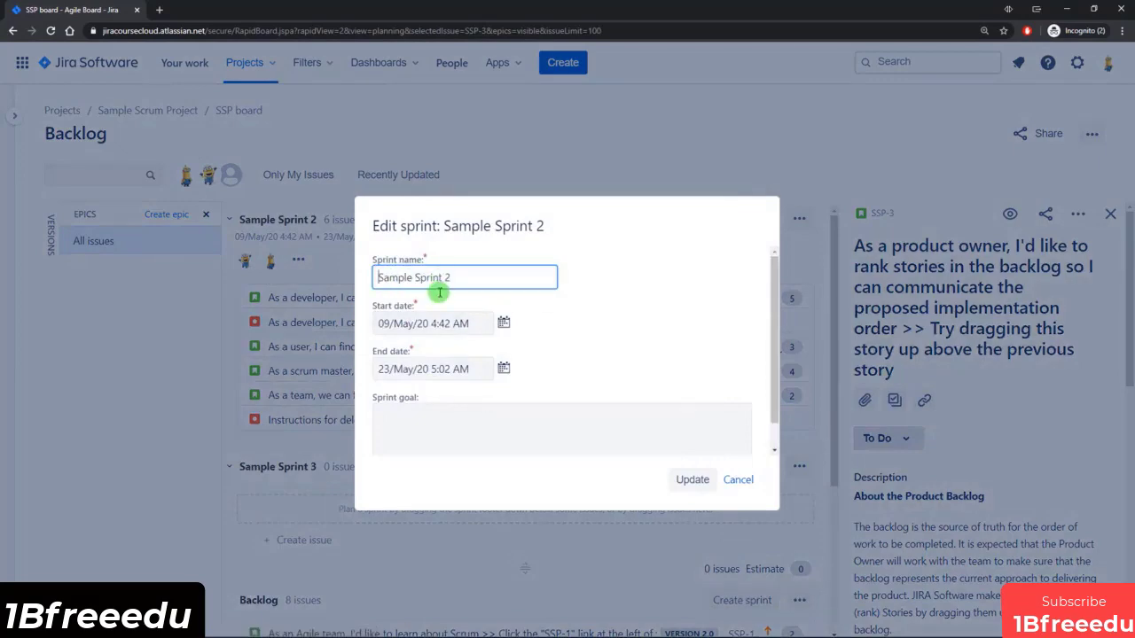
left_click(737, 479)
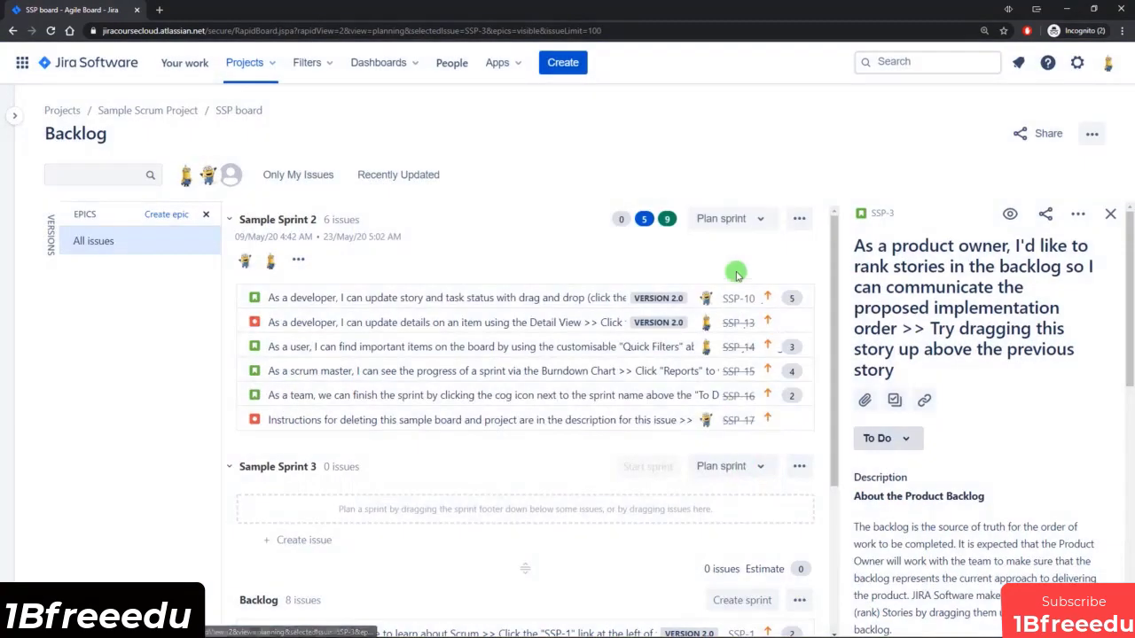
View the page templates available for planning Sample Sprint 2, close the list, and check the sprint's estimate totals by status.
left_click(747, 220)
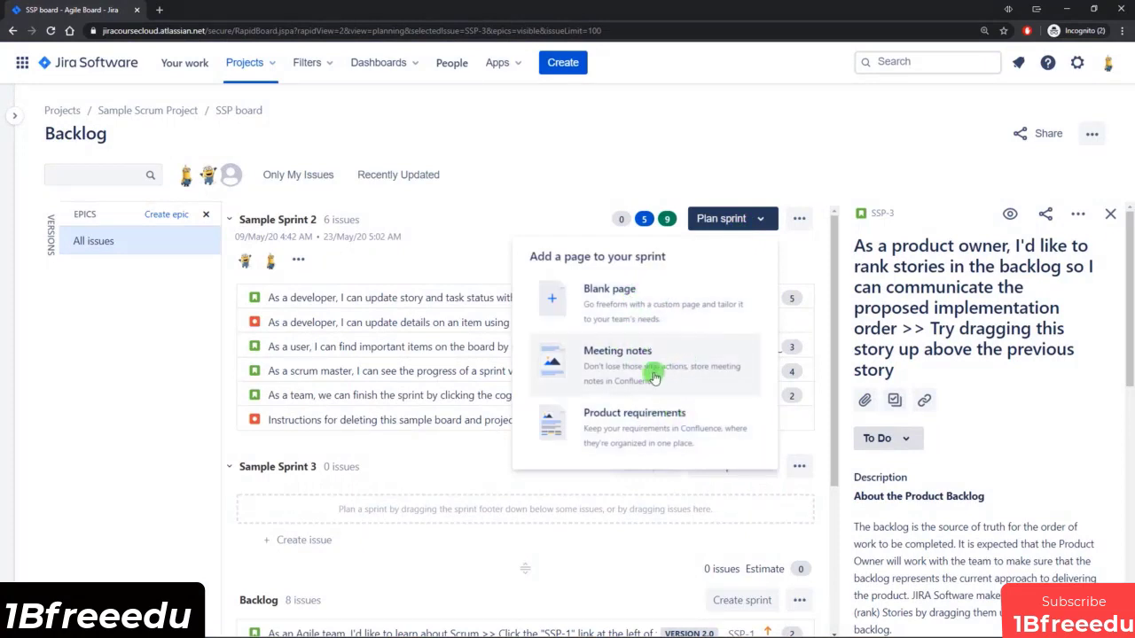
left_click(698, 162)
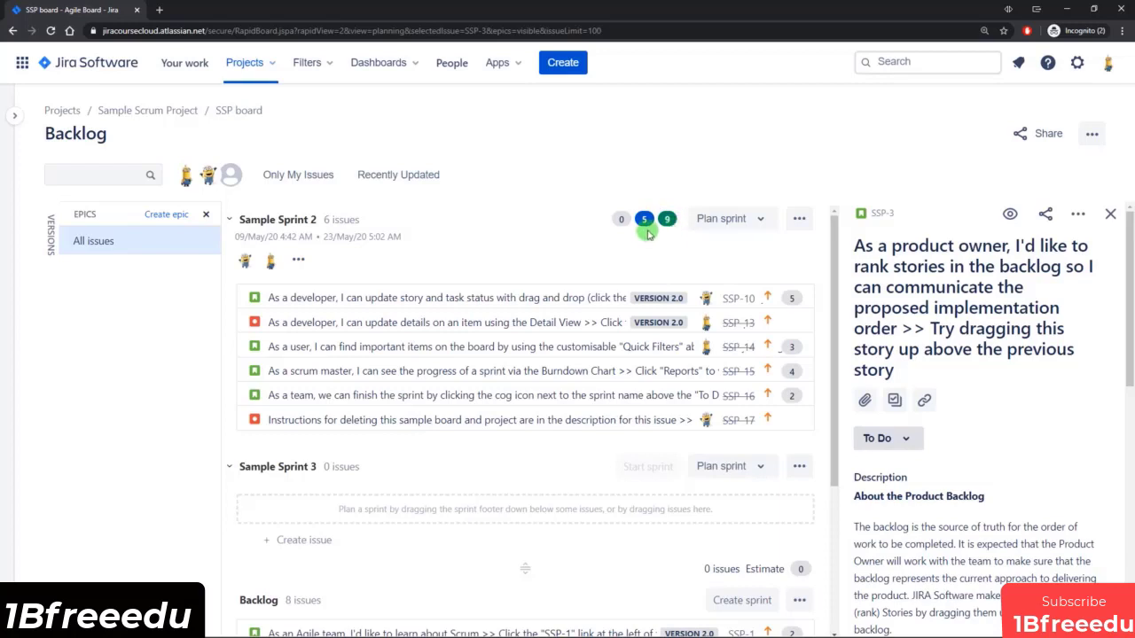
mouse_move(646, 228)
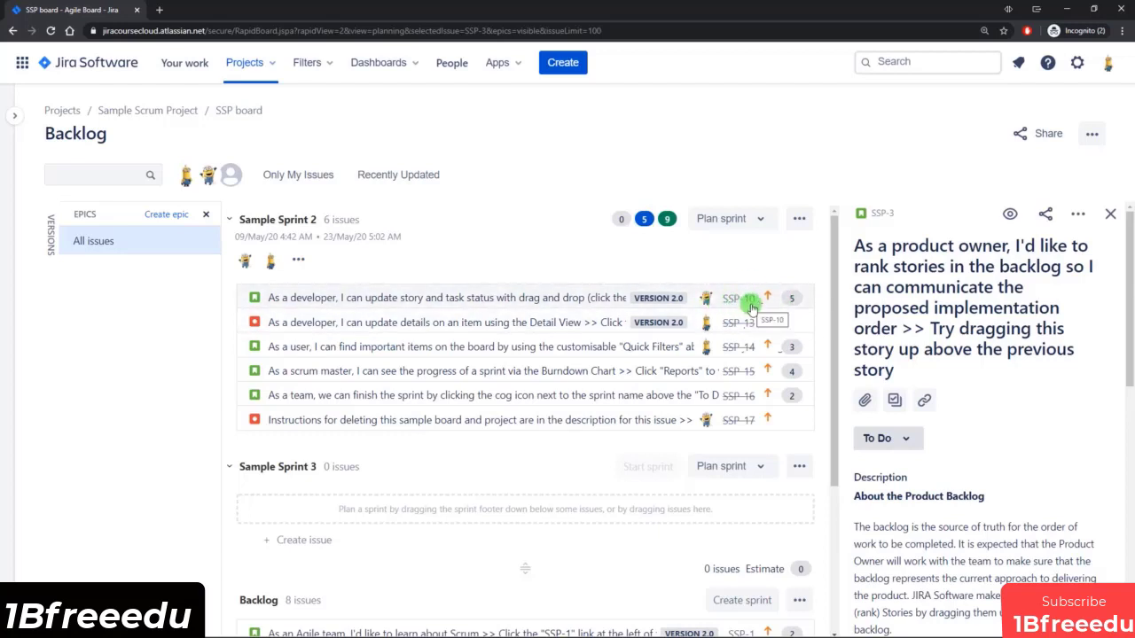
Expand the project sidebar and hide the Epics panel in the backlog.
left_click(14, 116)
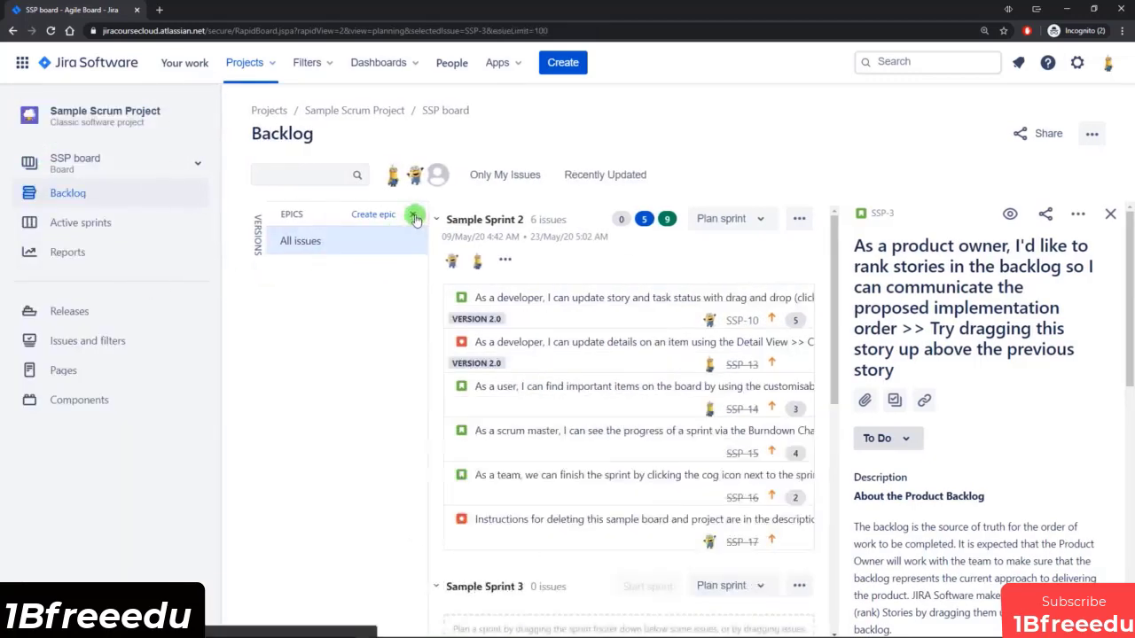
left_click(414, 216)
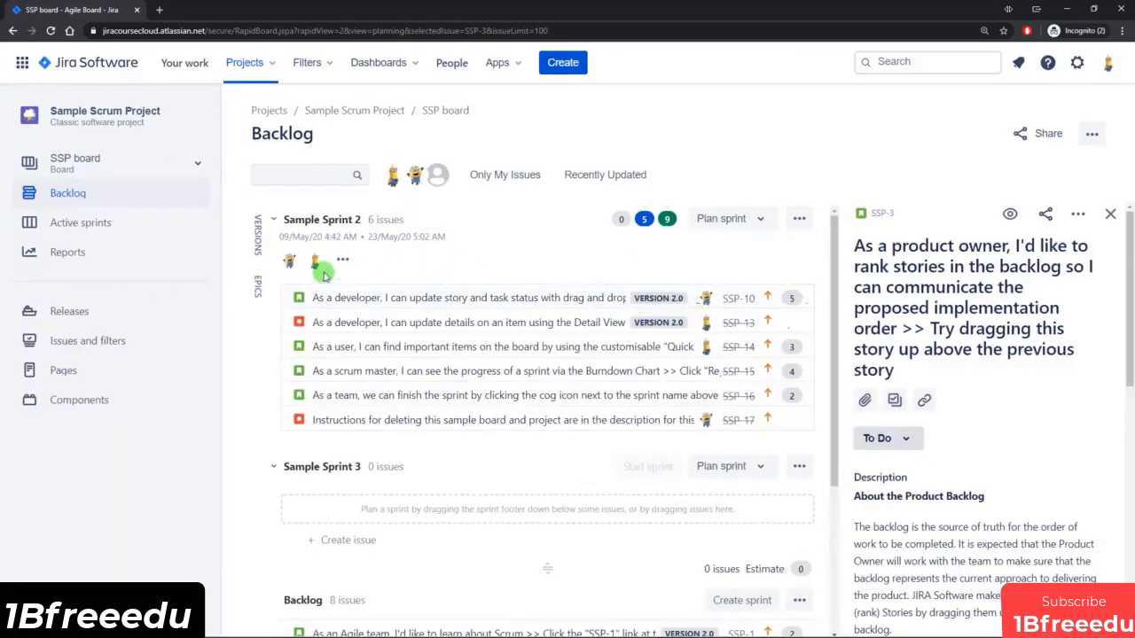
Open the active sprint board and collapse and re-expand the sub-tasks of story SSP-10.
left_click(96, 223)
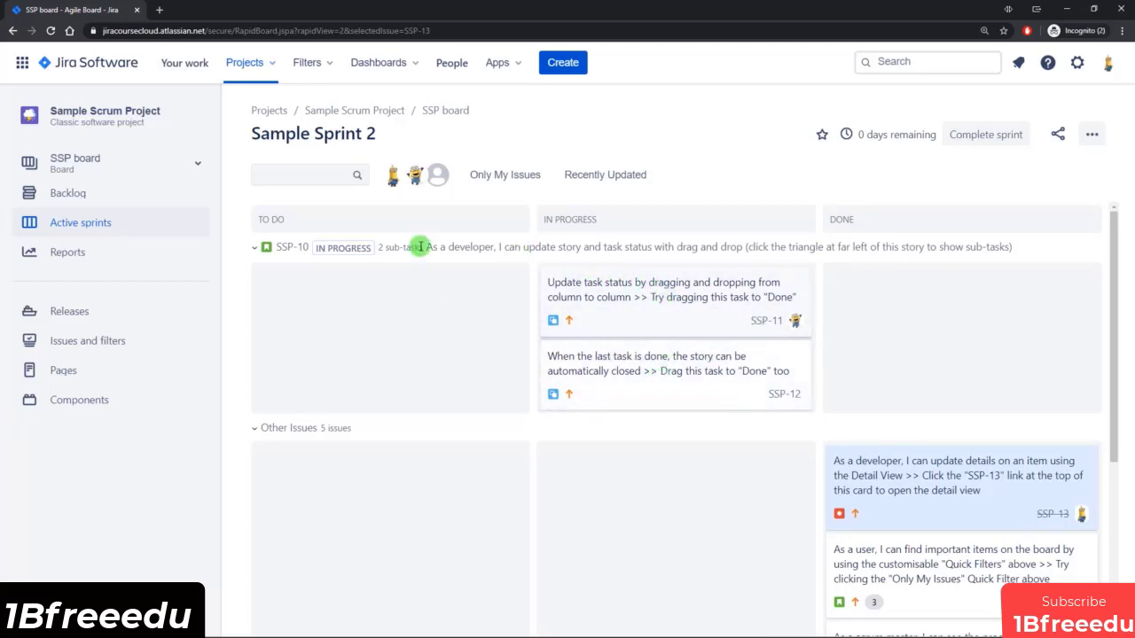
mouse_move(329, 250)
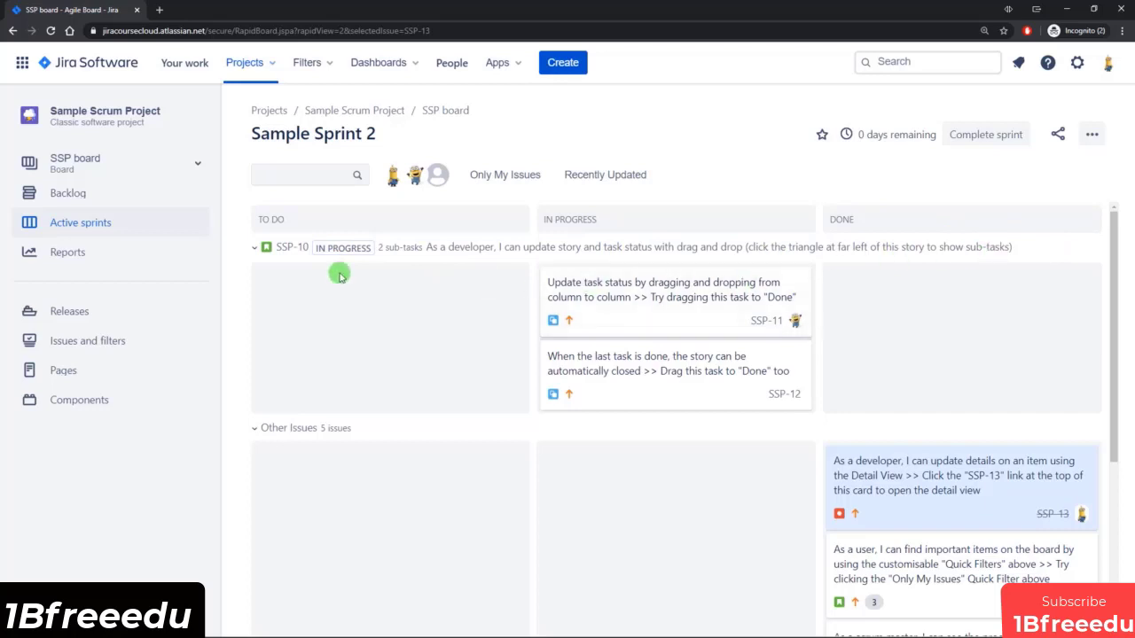
left_click(254, 247)
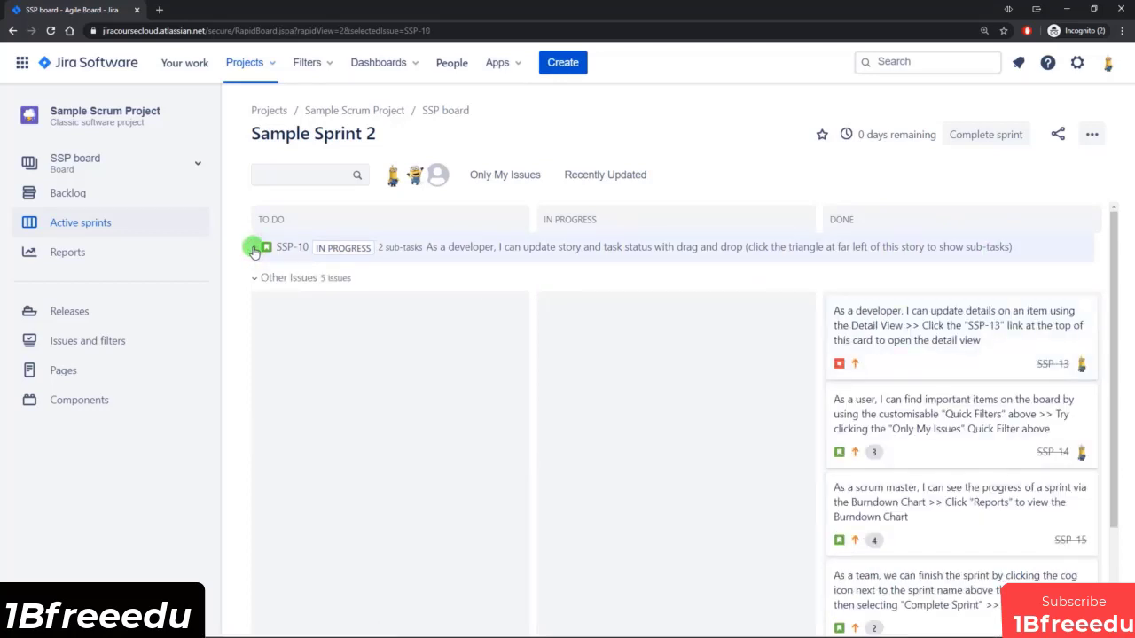
left_click(254, 248)
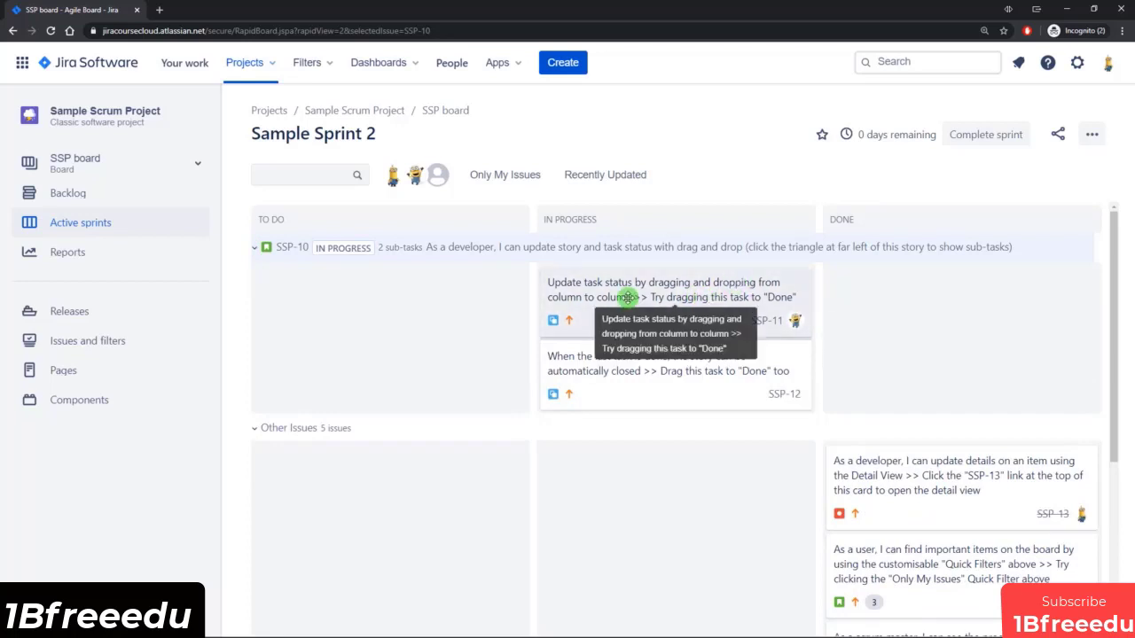
Move sub-tasks SSP-11 and SSP-12 to the Done column and update parent issue SSP-10 to match.
left_click_drag(678, 307, 950, 316)
left_click_drag(697, 304, 976, 294)
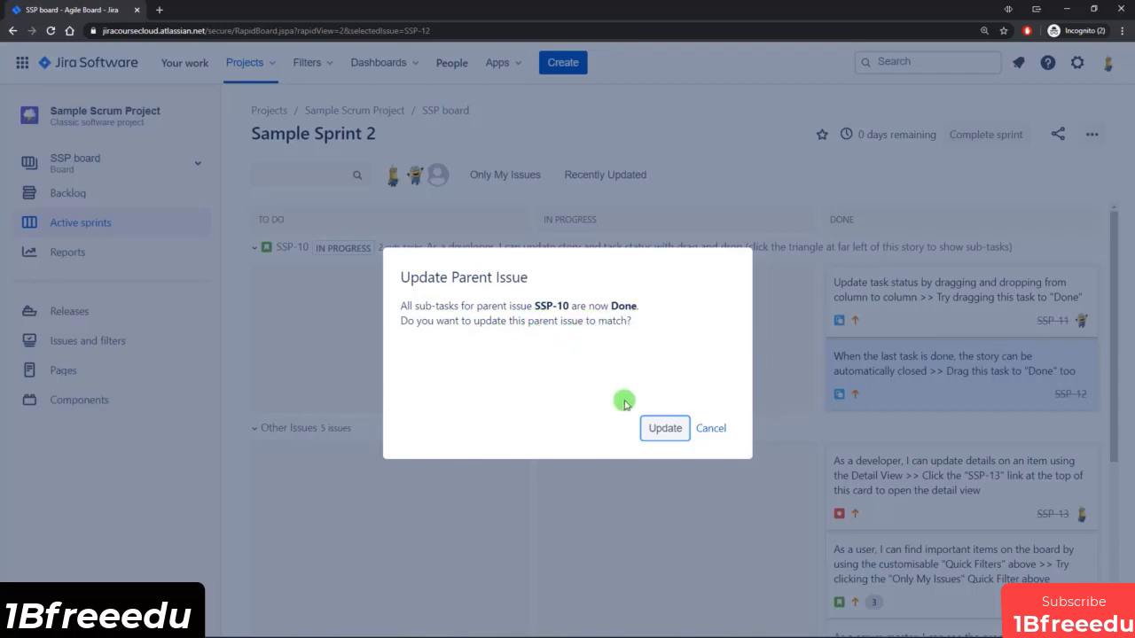
left_click(666, 430)
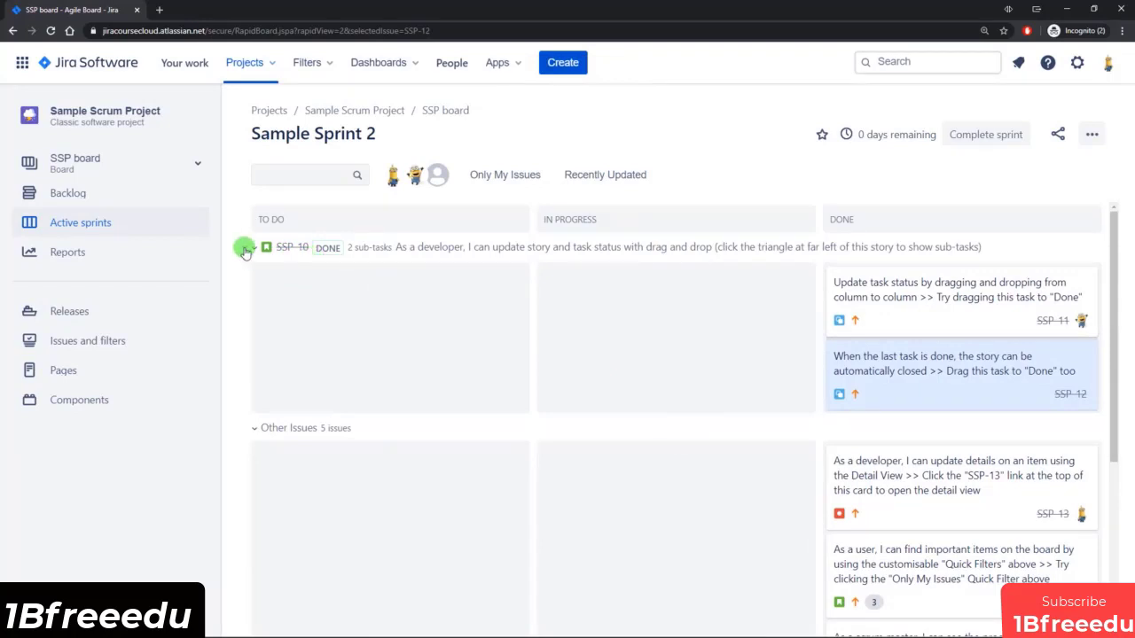
Return to the backlog to check Sample Sprint 2's estimate totals by status and look over the issue lists.
left_click(86, 196)
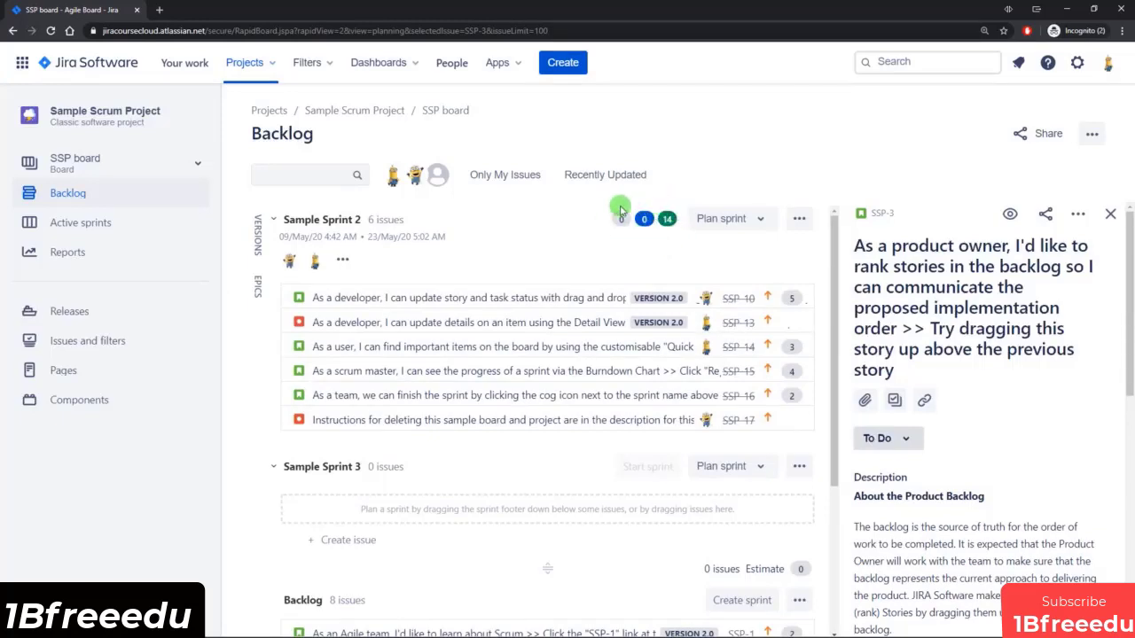
mouse_move(619, 221)
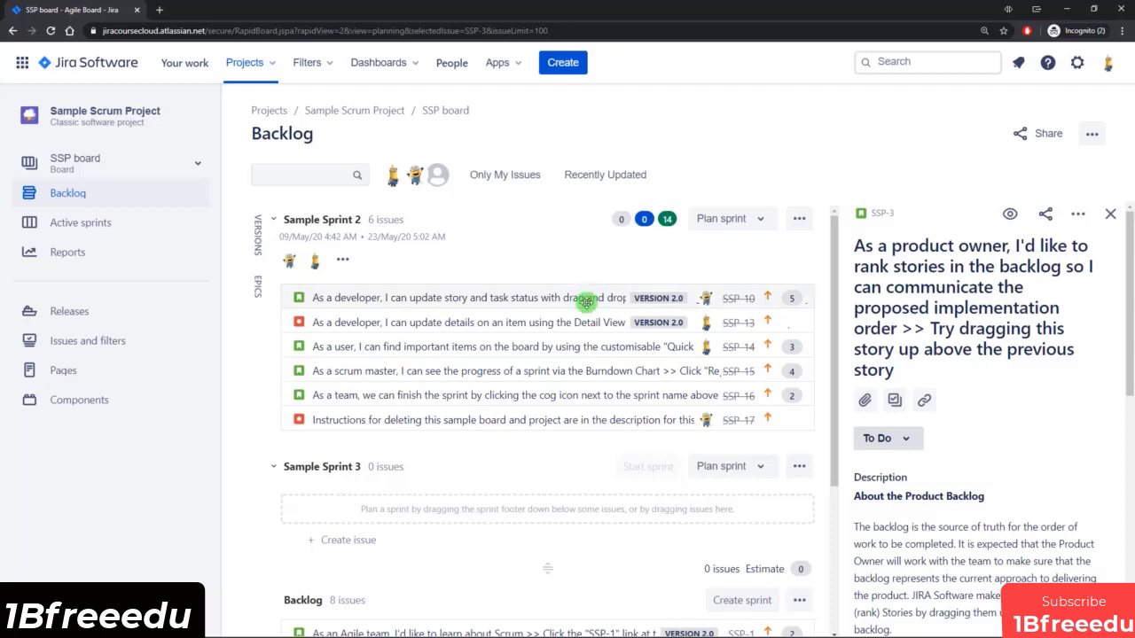
scroll(585, 309, "down", 1)
scroll(582, 359, "up", 1)
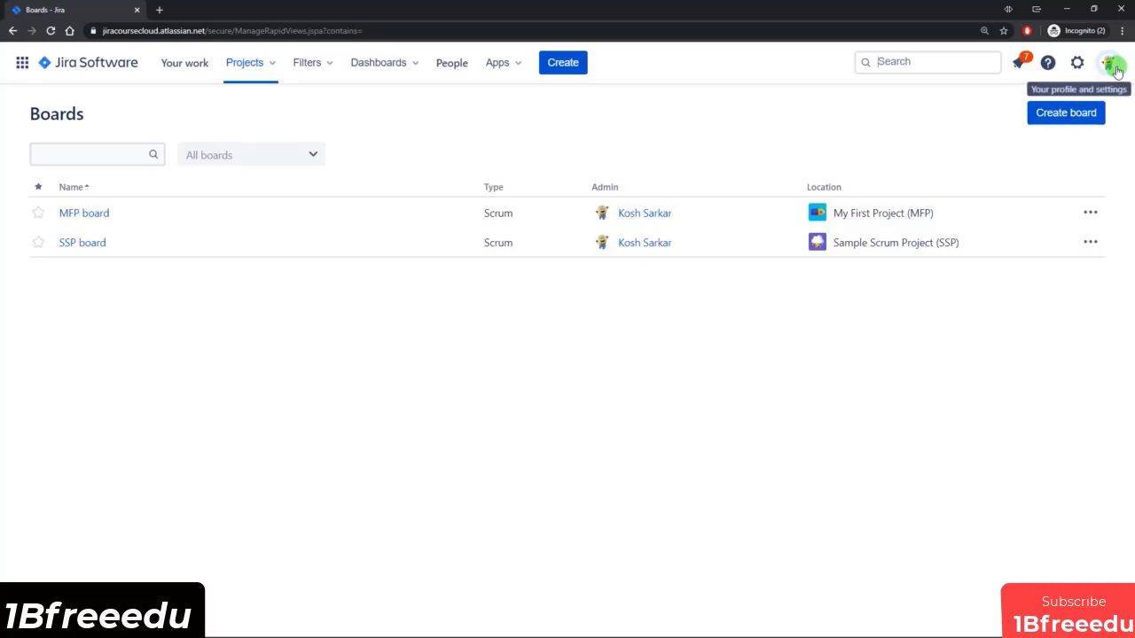
Look through the direct notifications about issue changes and close the notification list.
left_click(1021, 63)
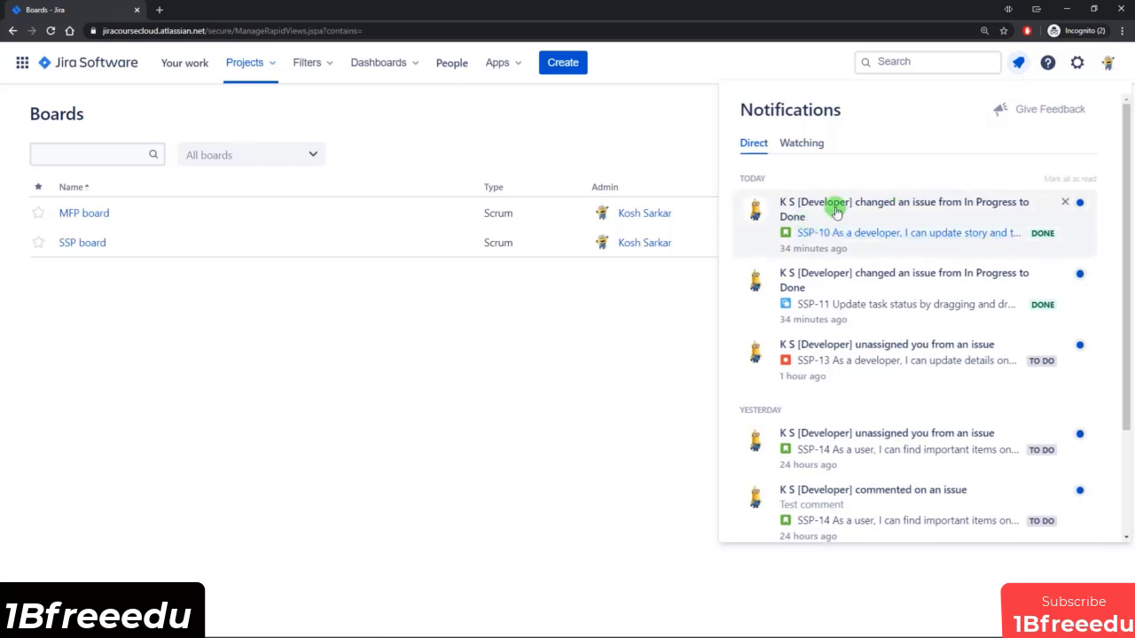
scroll(886, 248, "down", 2)
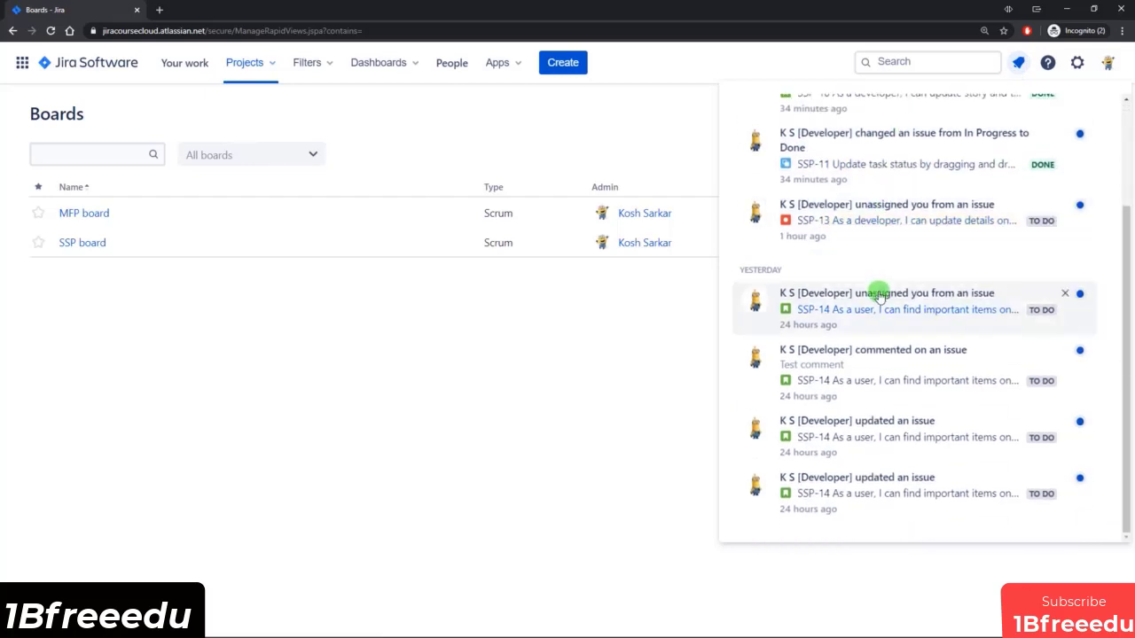
scroll(874, 329, "up", 1)
scroll(876, 340, "up", 1)
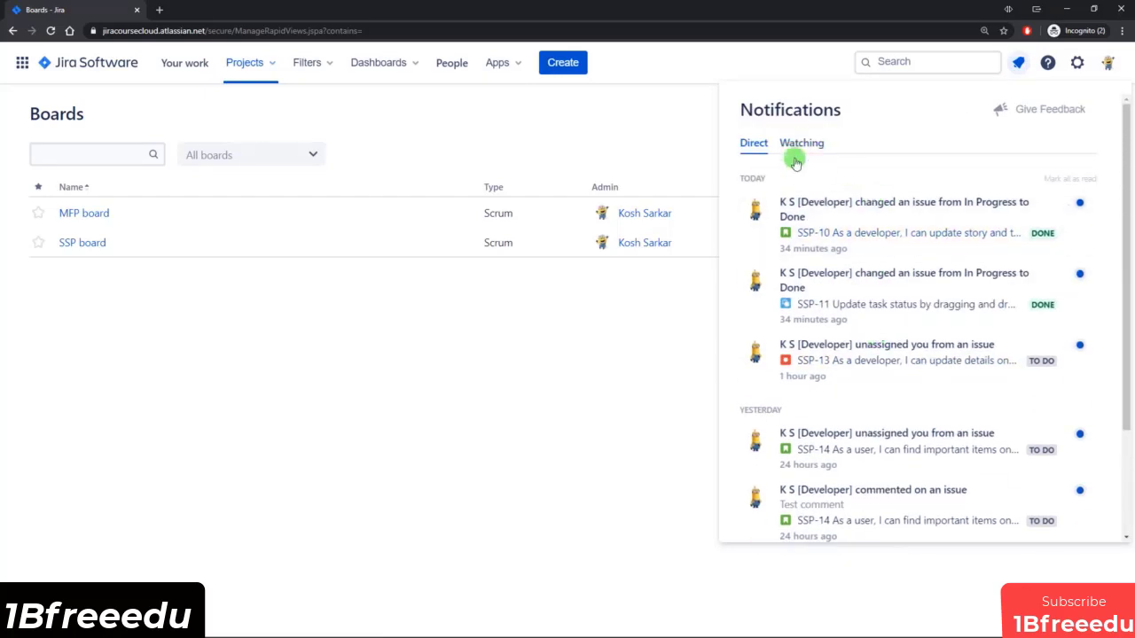
left_click(683, 398)
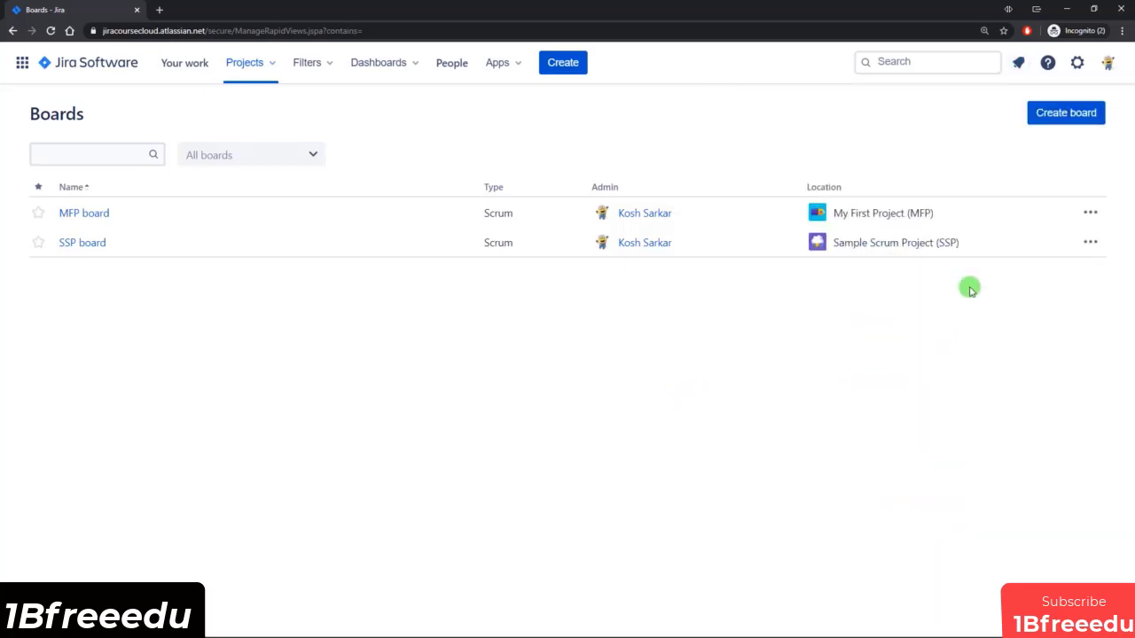
Create a Kanban board with sample data in a new project named Sample Kanban Project with key SKP.
left_click(1070, 112)
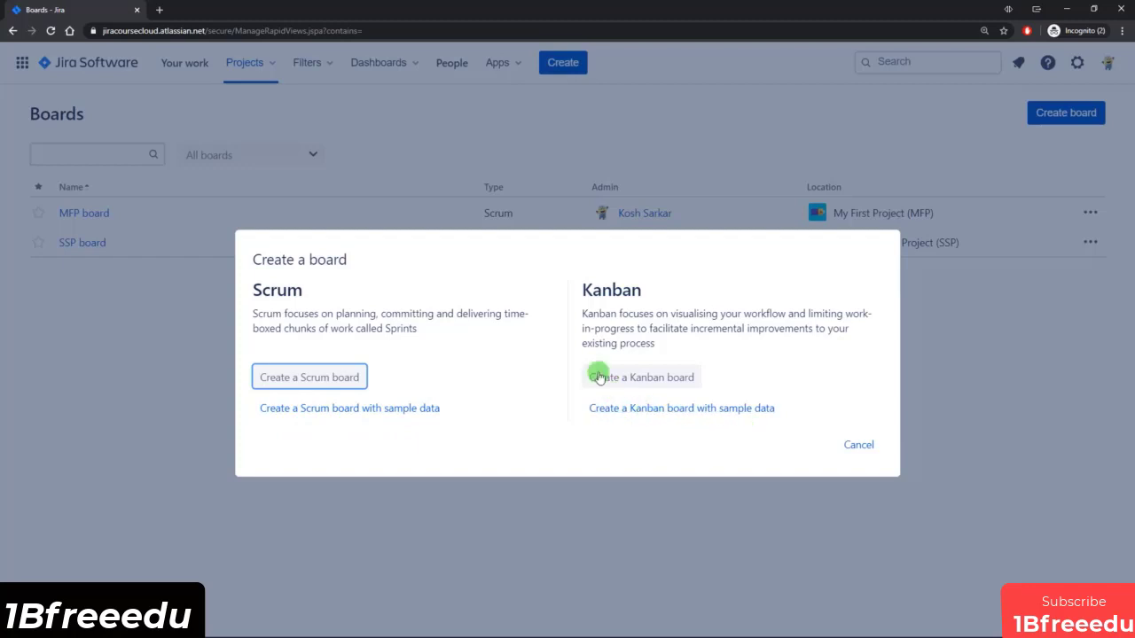
left_click(646, 411)
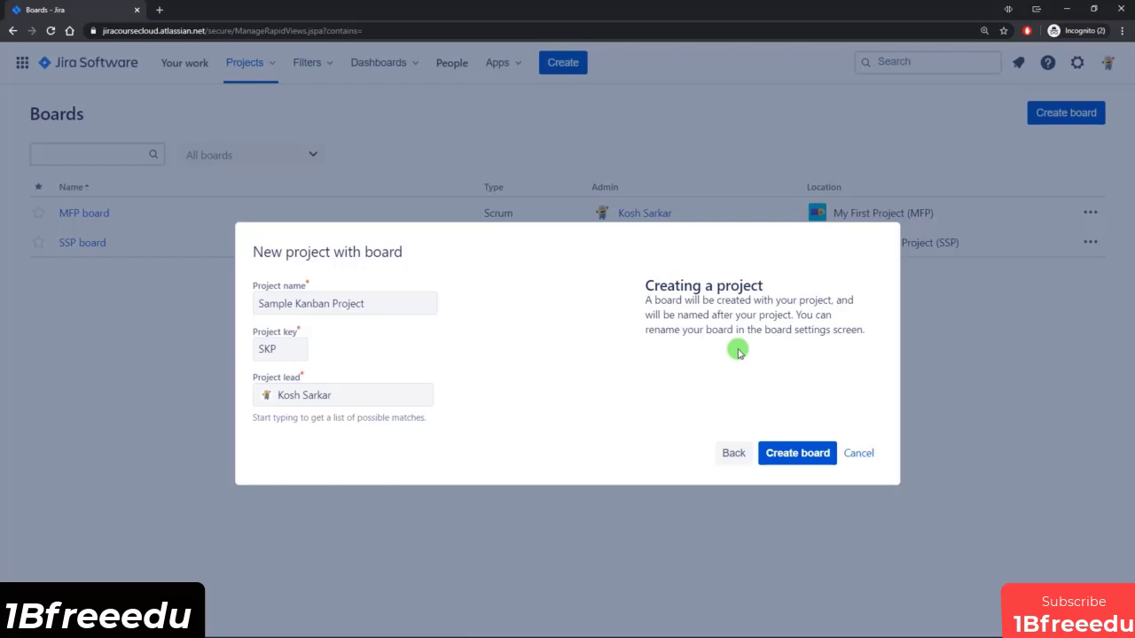
left_click(792, 453)
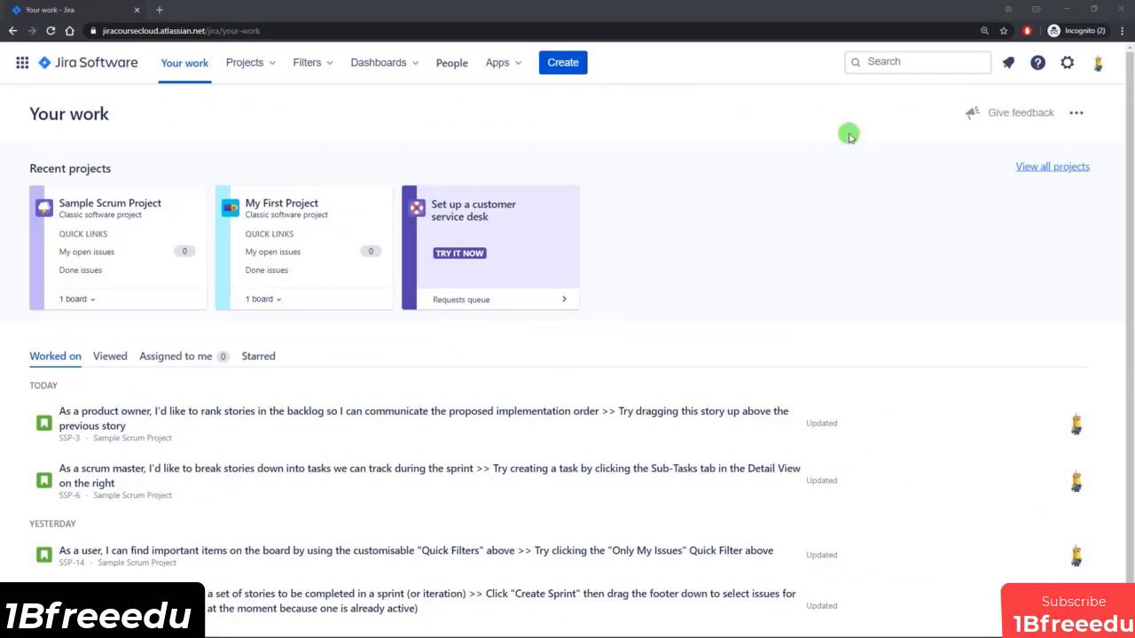
Go to the list of all boards, open the SKP board, and check the In Progress column's issue limit.
left_click(895, 63)
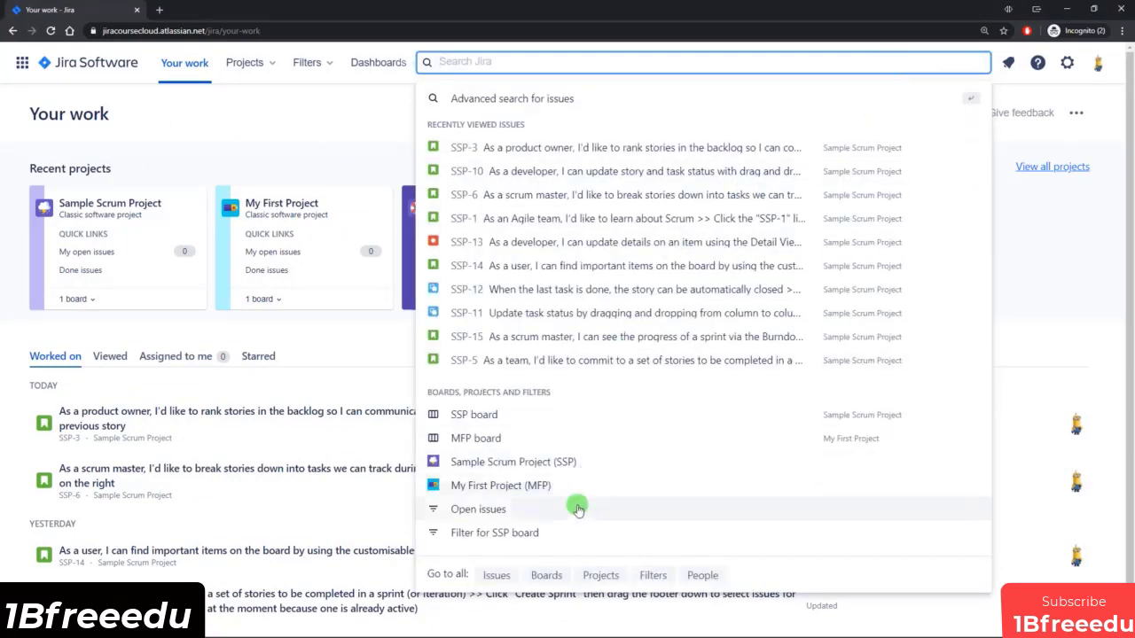
left_click(548, 576)
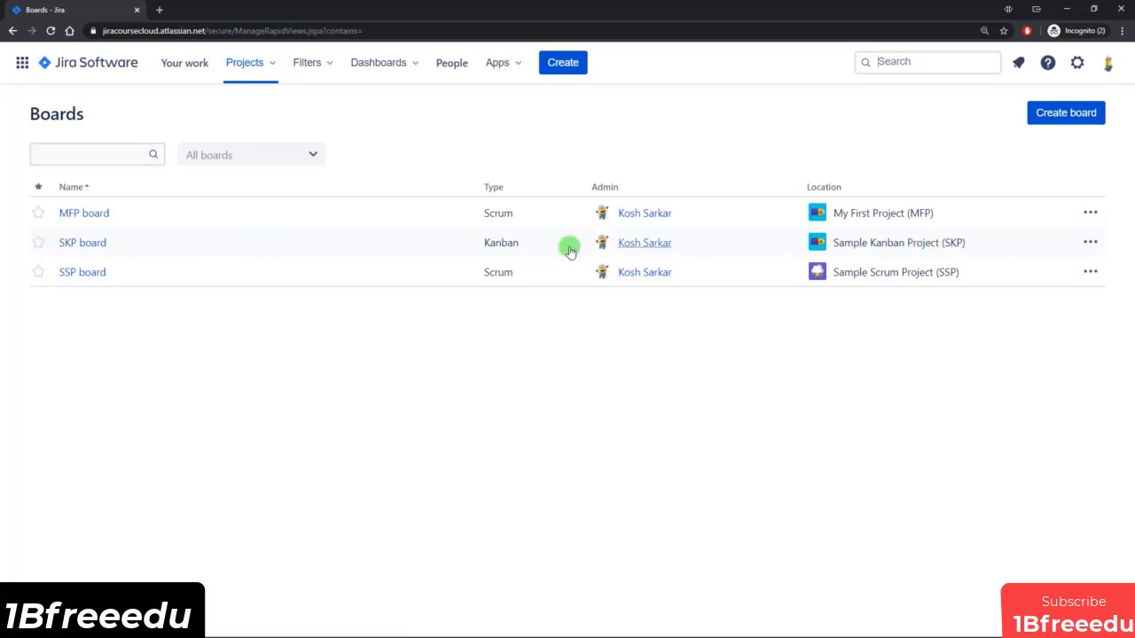
left_click(89, 246)
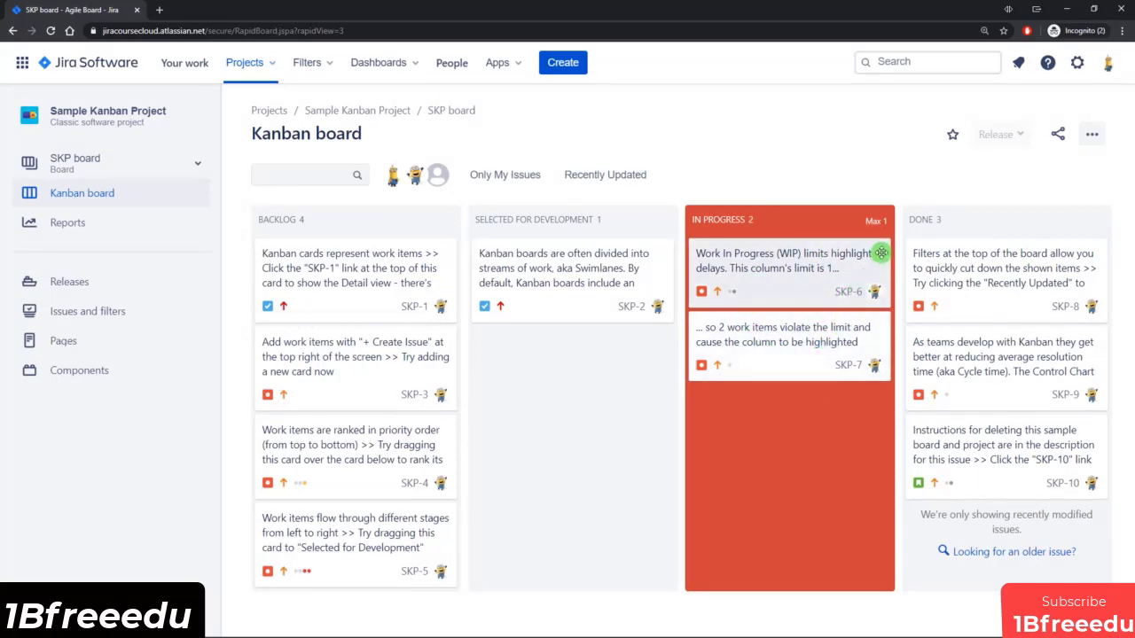
mouse_move(877, 224)
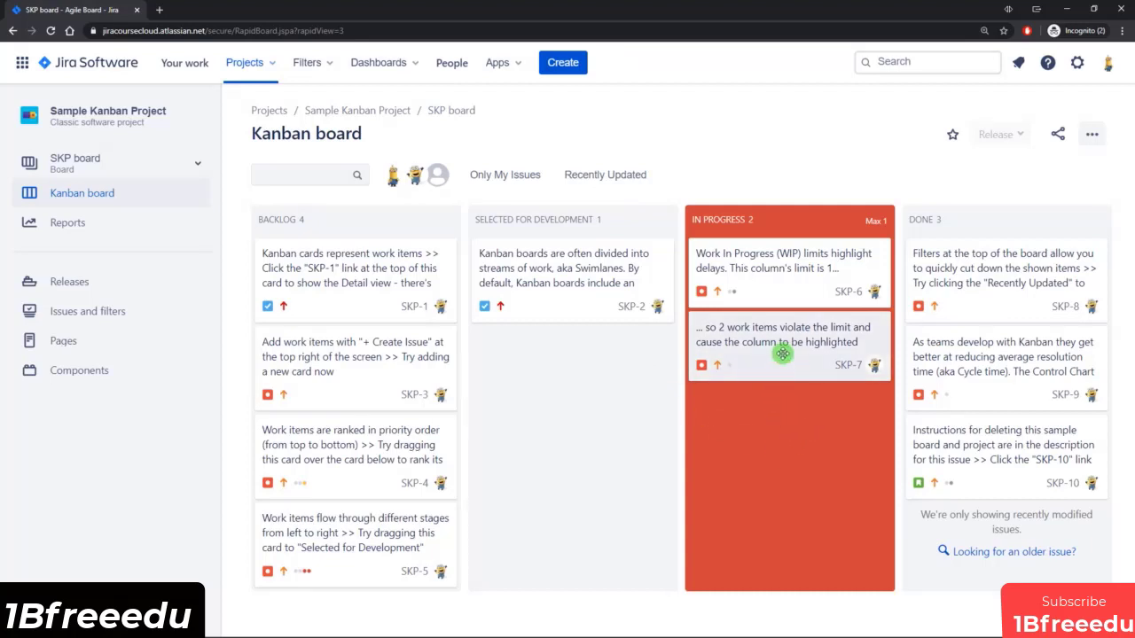
Pick up the SKP-7 card and drop it back in In Progress, then open and read its issue details.
mouse_move(783, 354)
left_mouse_down()
mouse_move(783, 367)
mouse_move(678, 378)
mouse_move(925, 349)
mouse_move(859, 354)
mouse_move(819, 378)
mouse_move(788, 372)
left_mouse_up()
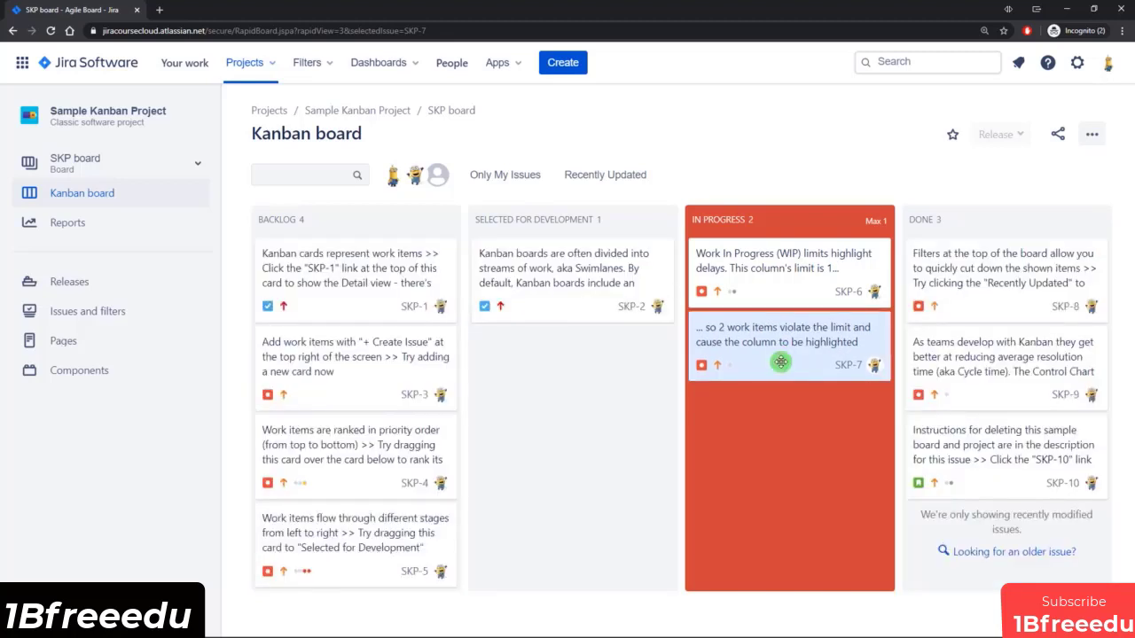
left_click(781, 363)
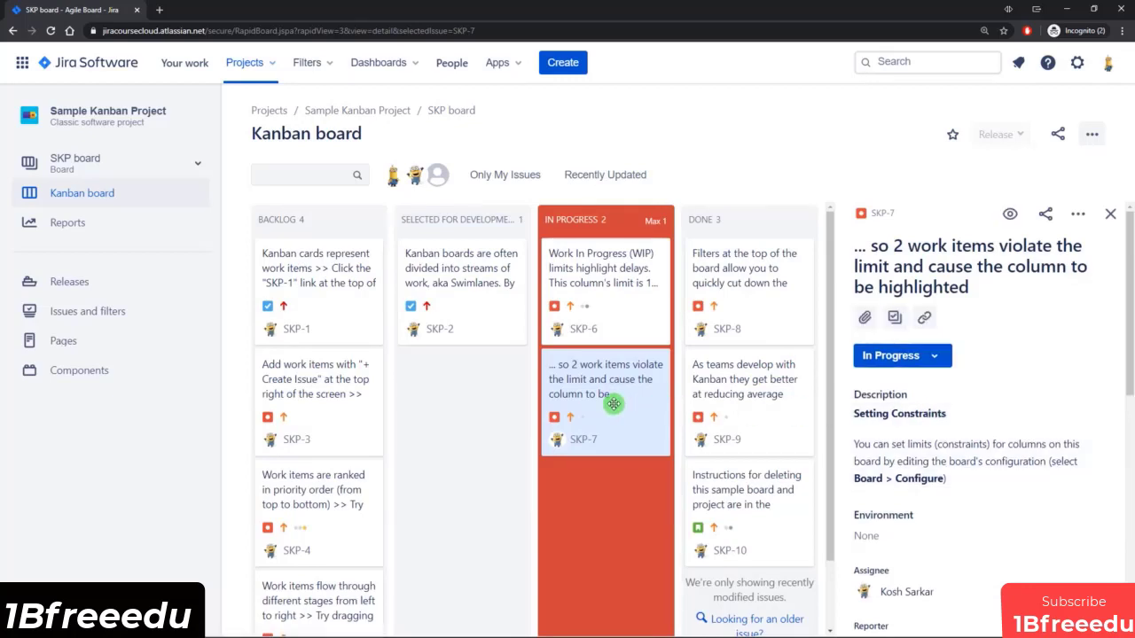
scroll(996, 301, "down", 1)
scroll(1002, 452, "down", 1)
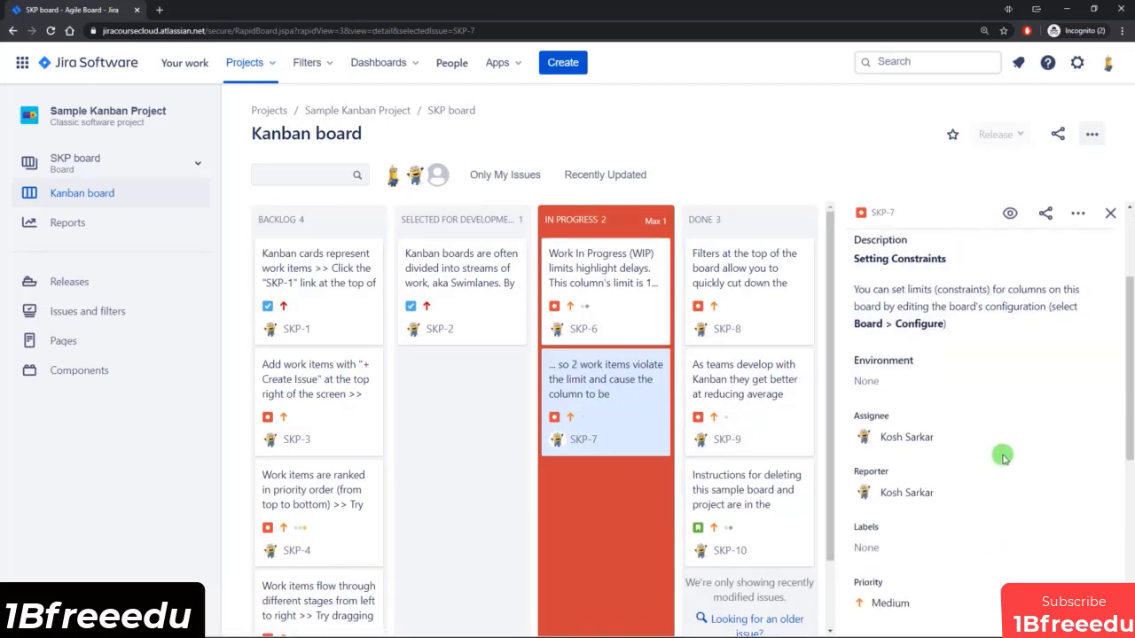
scroll(1000, 451, "up", 2)
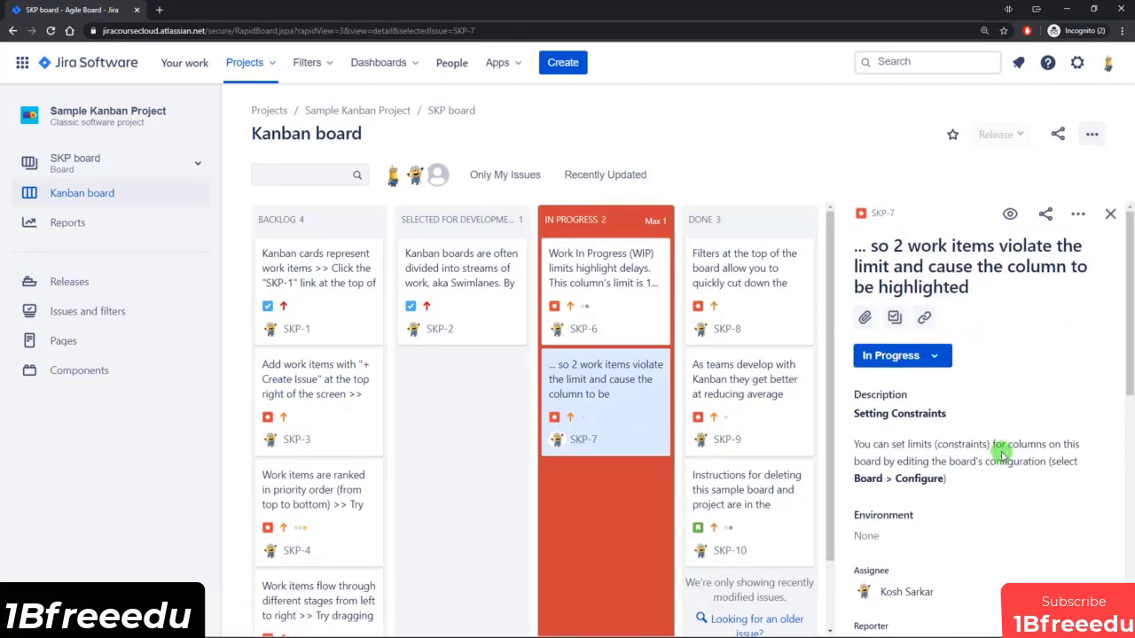
View the workflow diagram for SKP-7 from its status options and examine the transitions into each status.
left_click(934, 359)
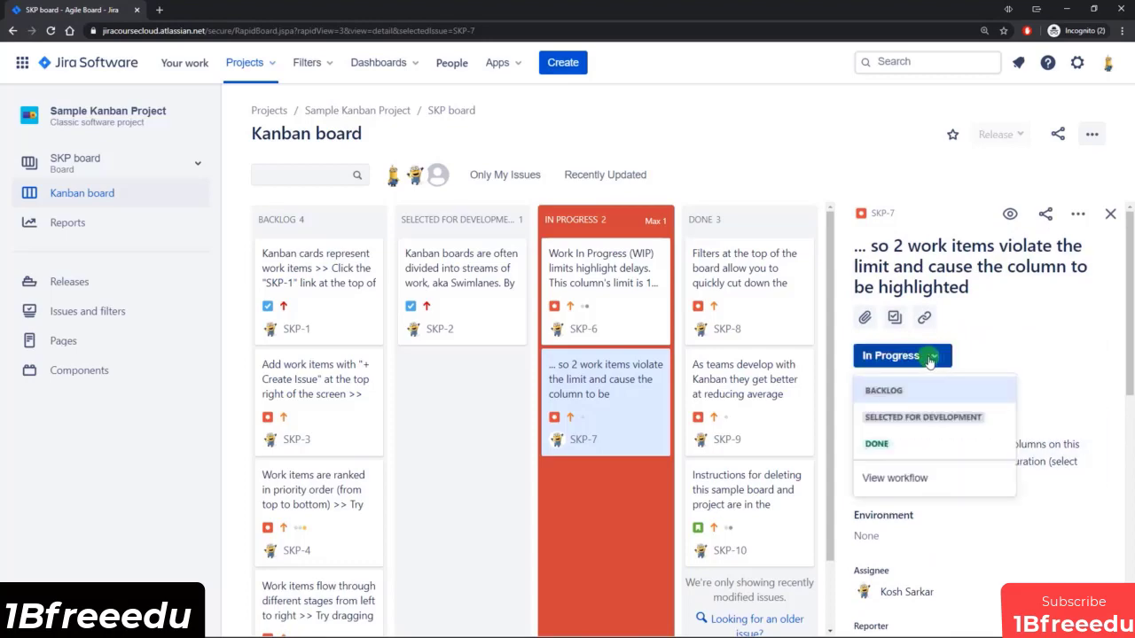
left_click(900, 478)
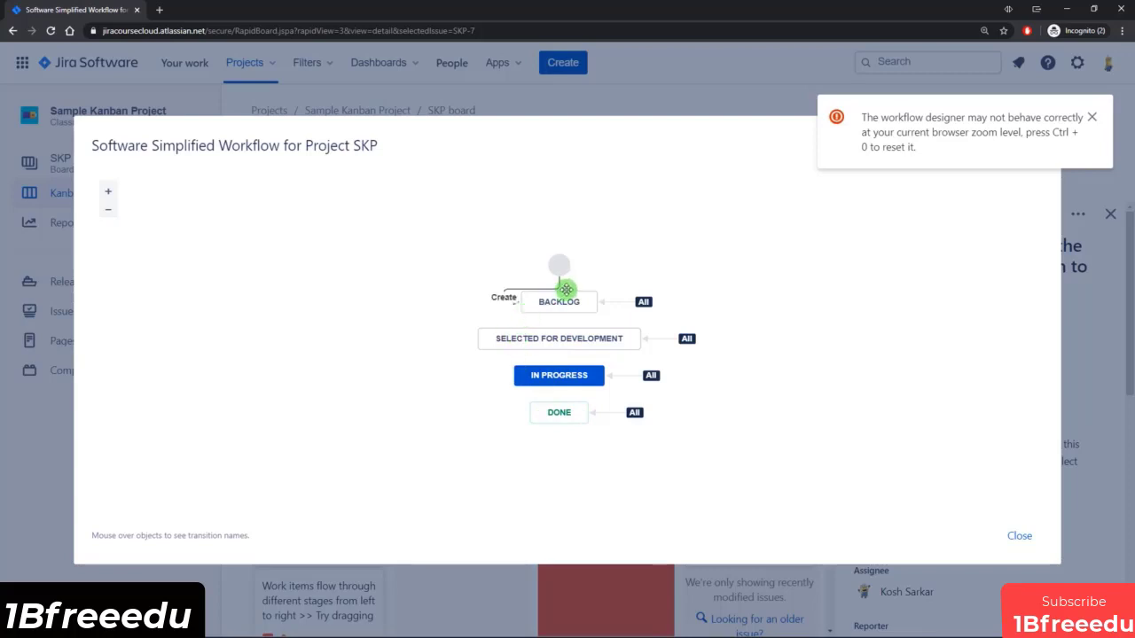
mouse_move(645, 306)
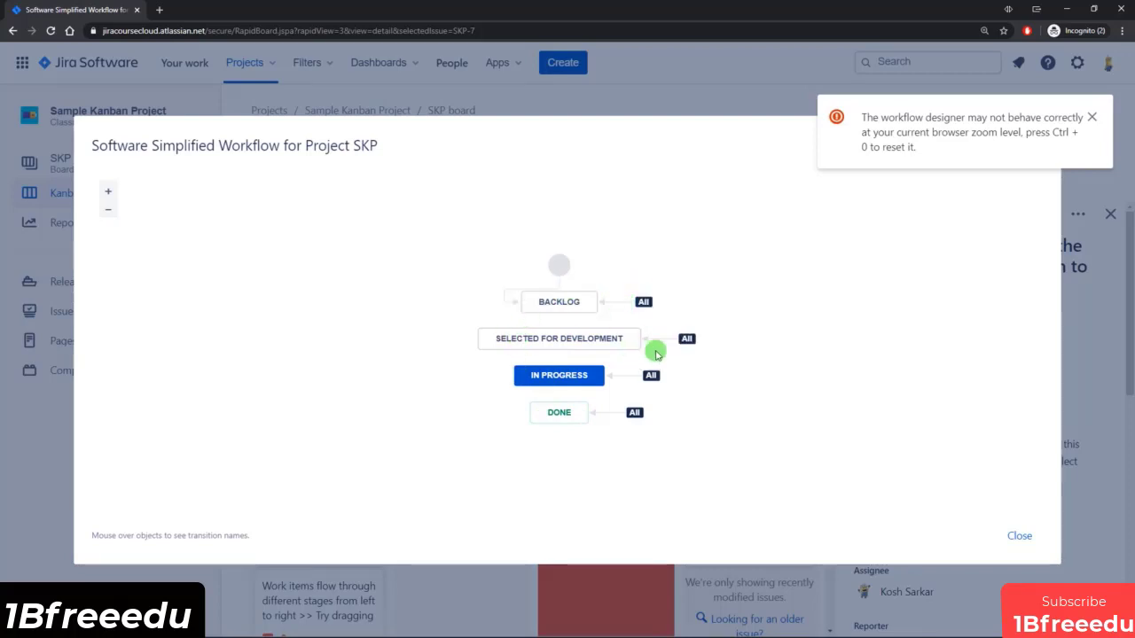
Close the workflow diagram, then move the SKP-7 card from In Progress to Done and reopen its issue details.
mouse_move(667, 406)
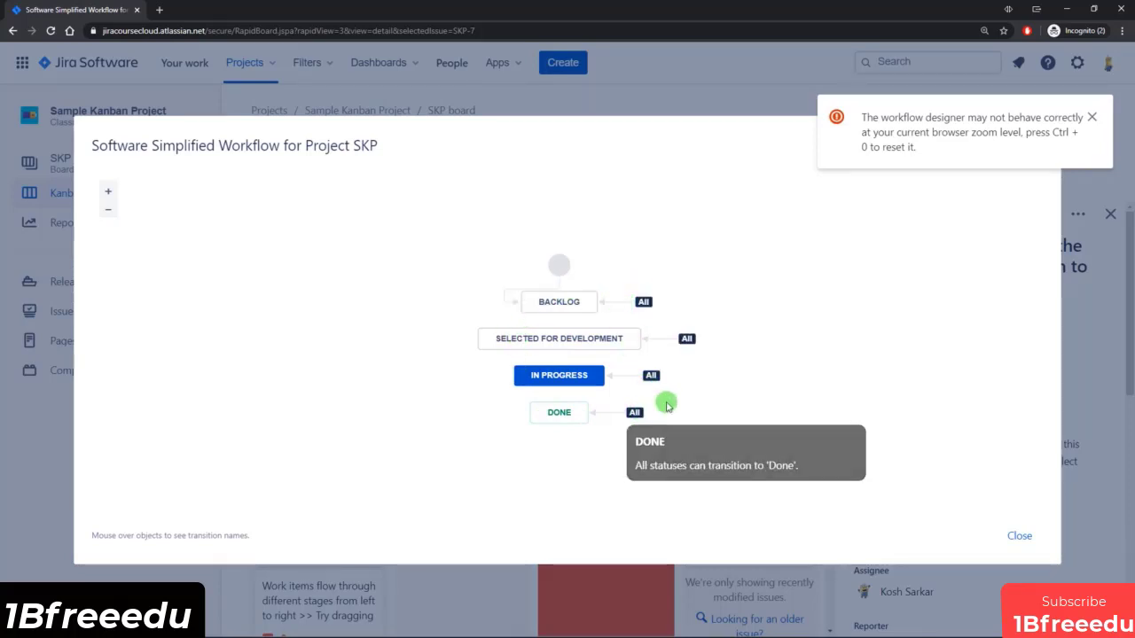
left_click(1021, 537)
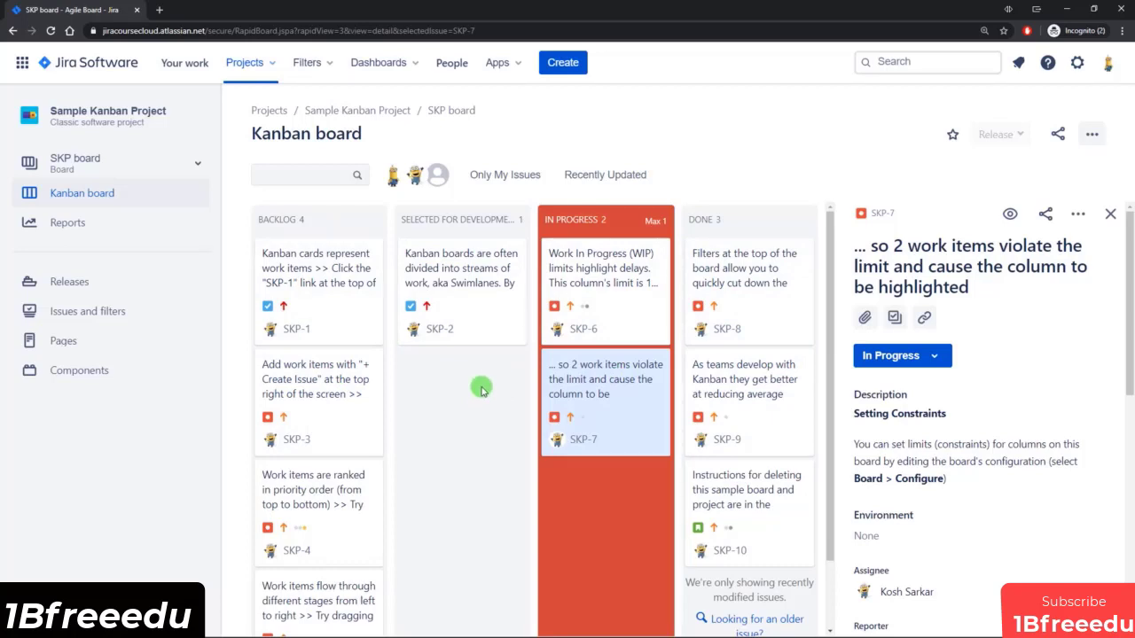
left_click_drag(610, 396, 569, 478)
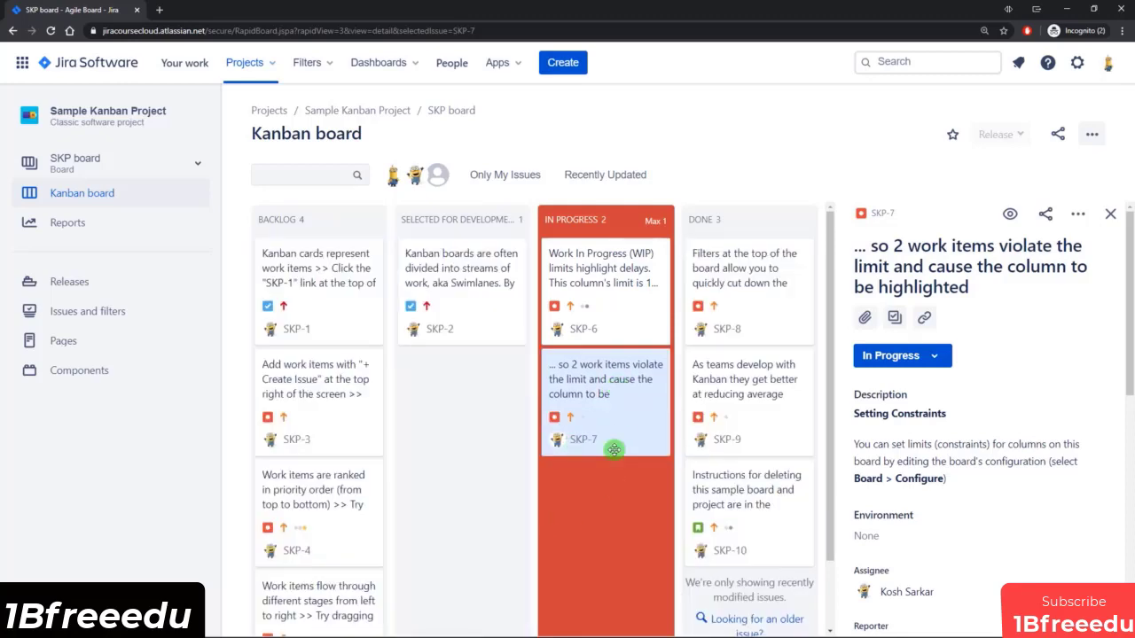
left_click_drag(609, 392, 749, 319)
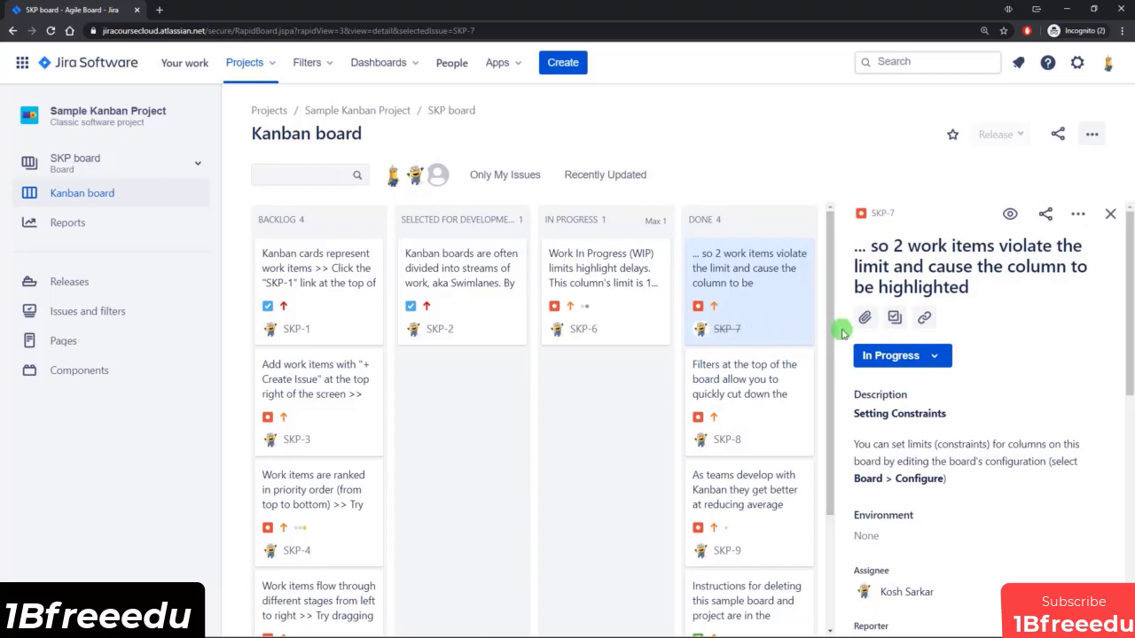
left_click(778, 376)
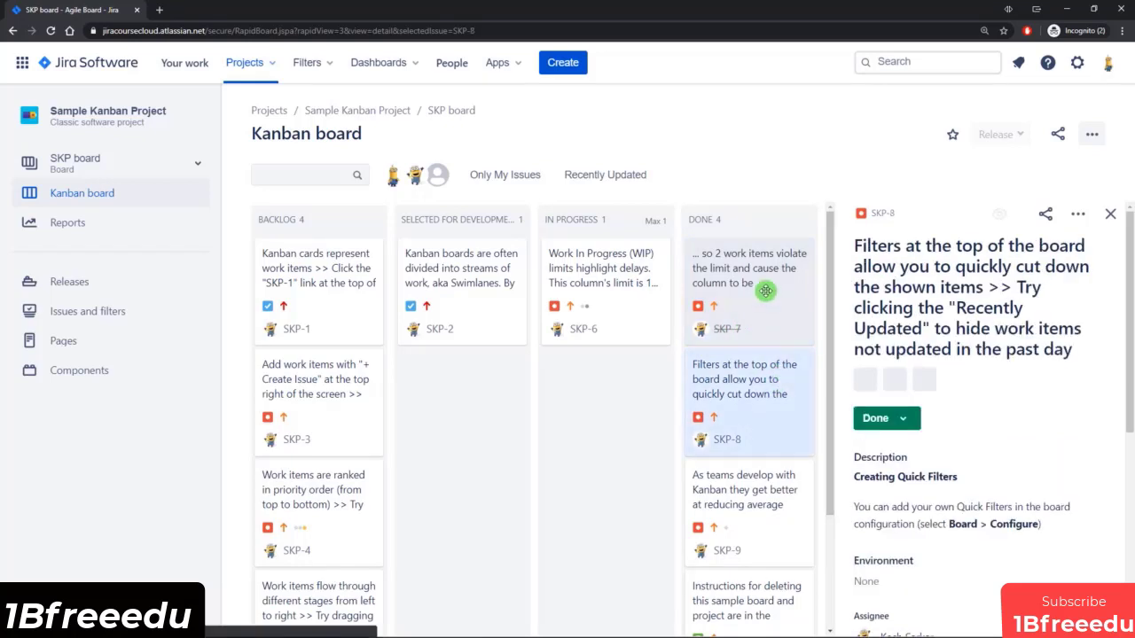
left_click(765, 290)
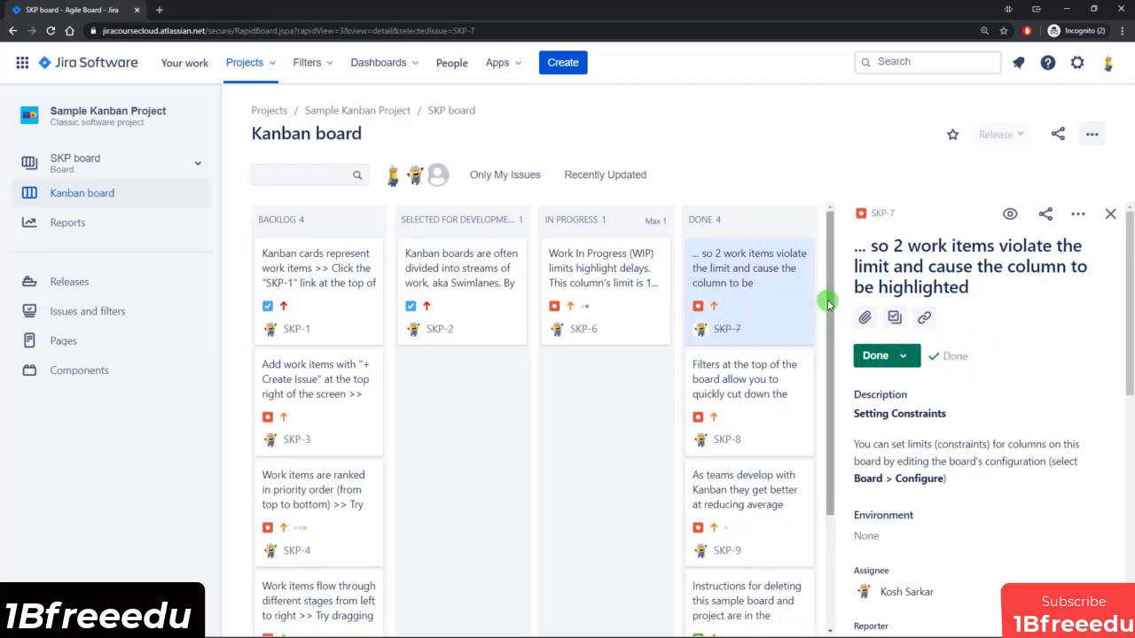
Look through the cards in the Kanban board's columns, down to the last card in Done.
left_click_drag(830, 306, 843, 393)
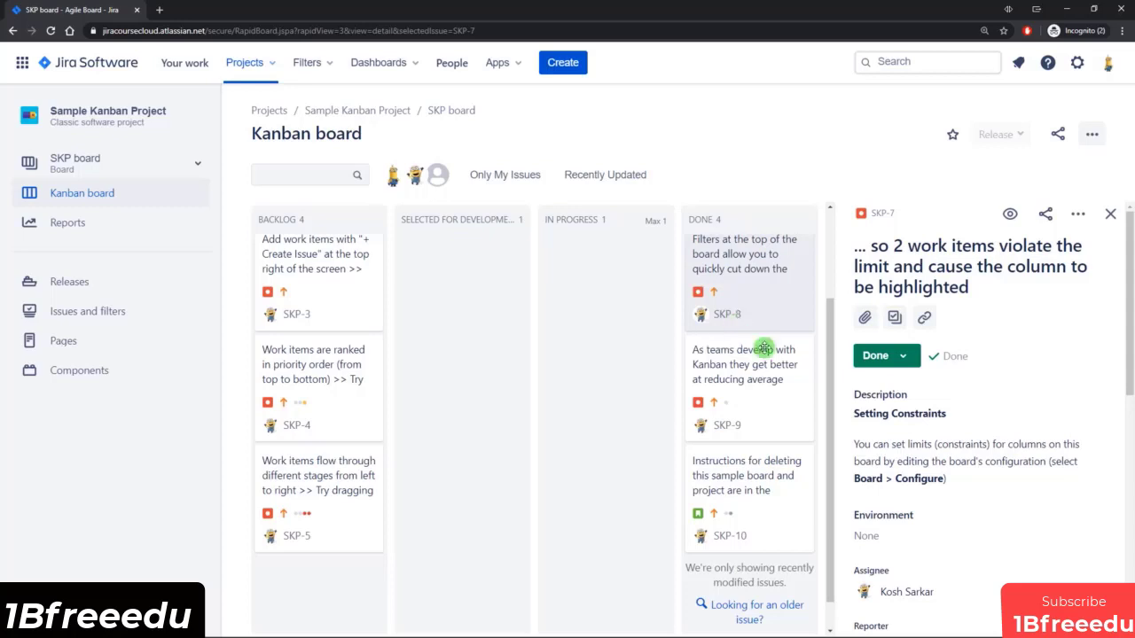
scroll(760, 347, "up", 1)
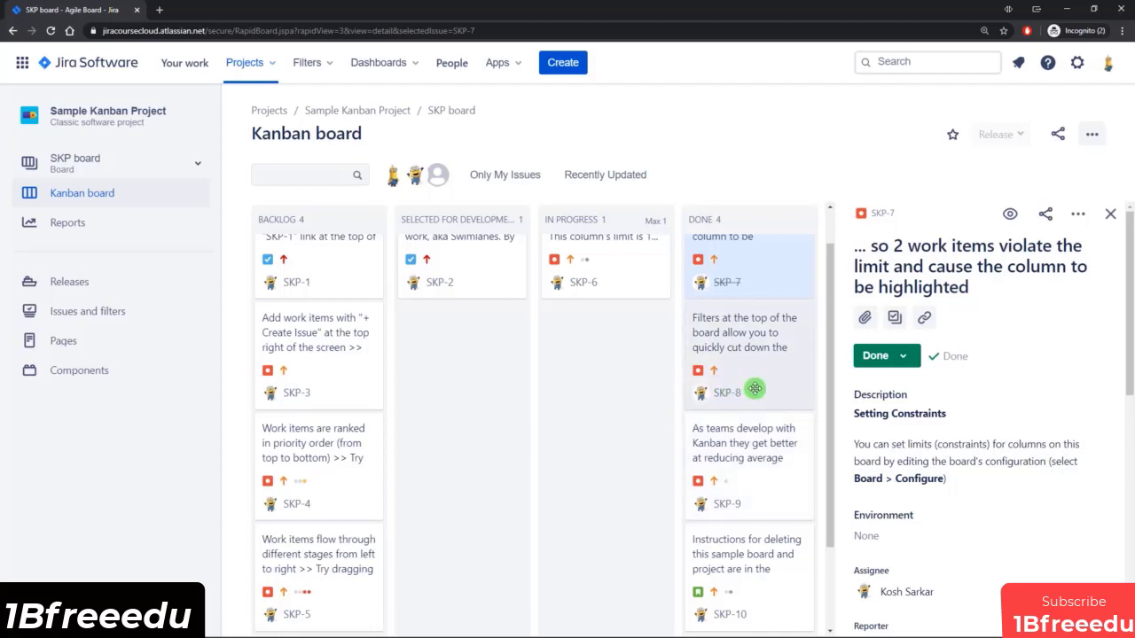
scroll(752, 388, "up", 1)
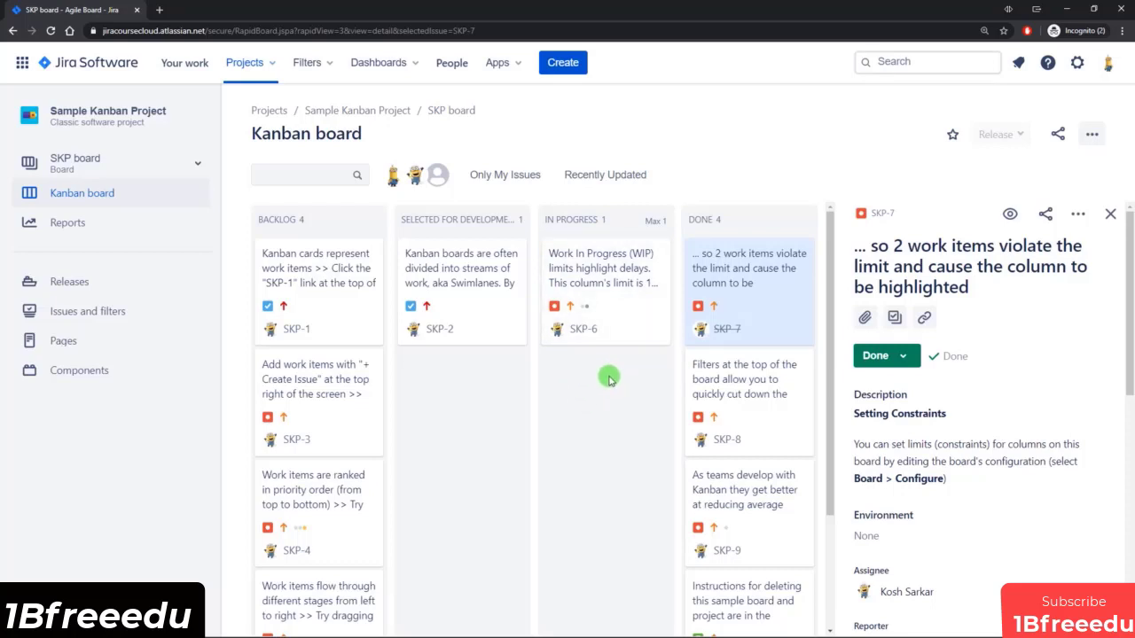
scroll(608, 379, "down", 1)
scroll(494, 375, "up", 1)
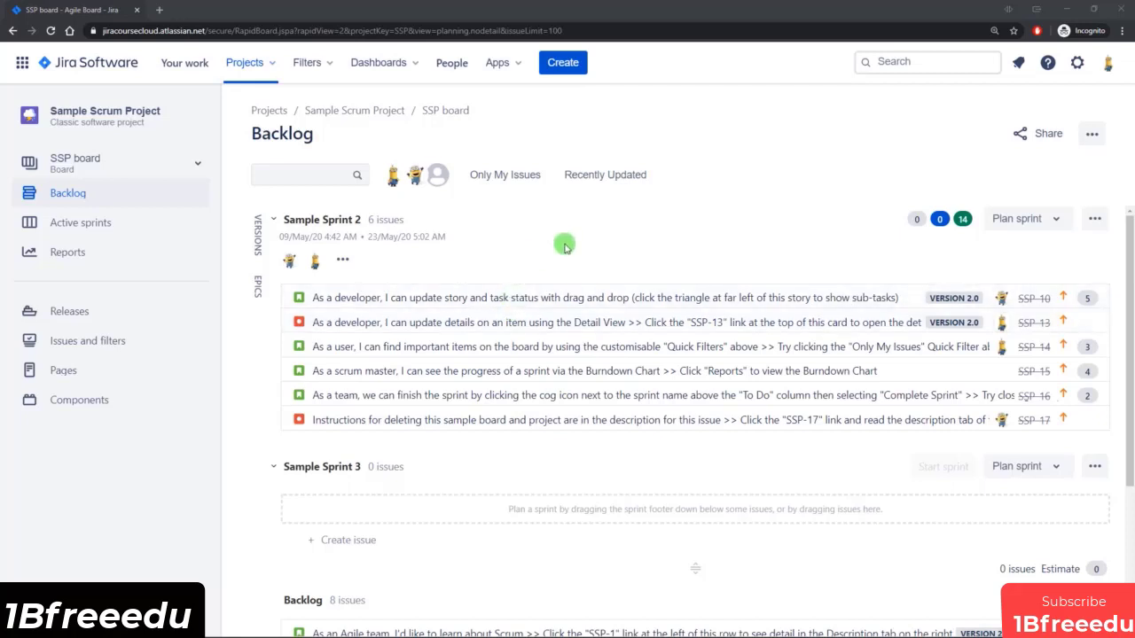
Open a new issue form from the Sample Scrum Project backlog and examine all its fields, from Project down to Sprint.
key("c")
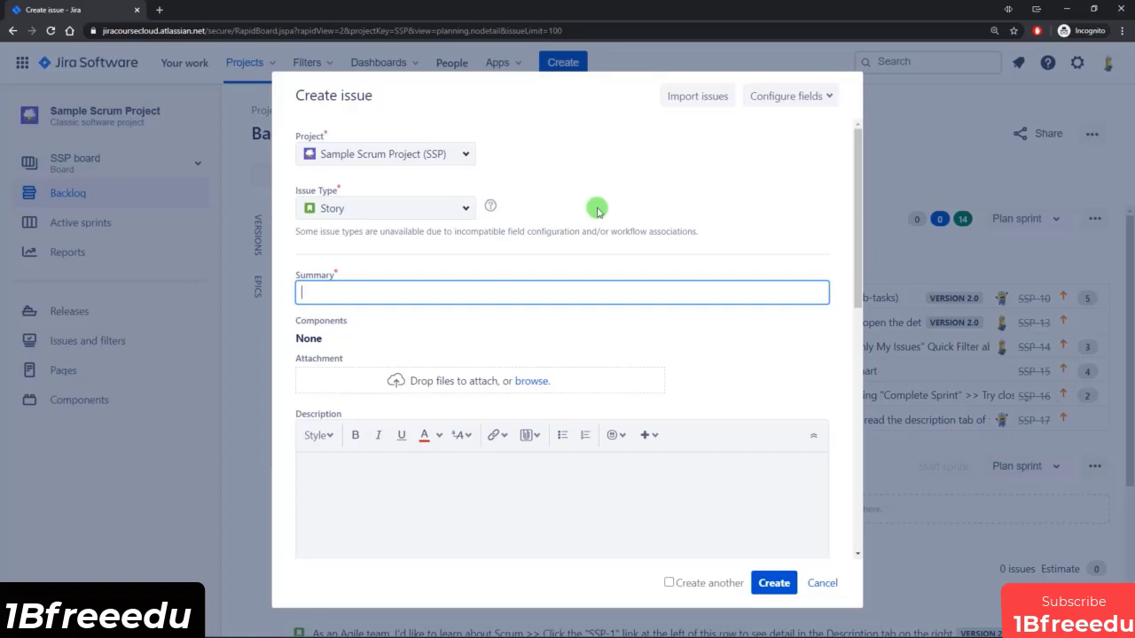
scroll(594, 240, "down", 3)
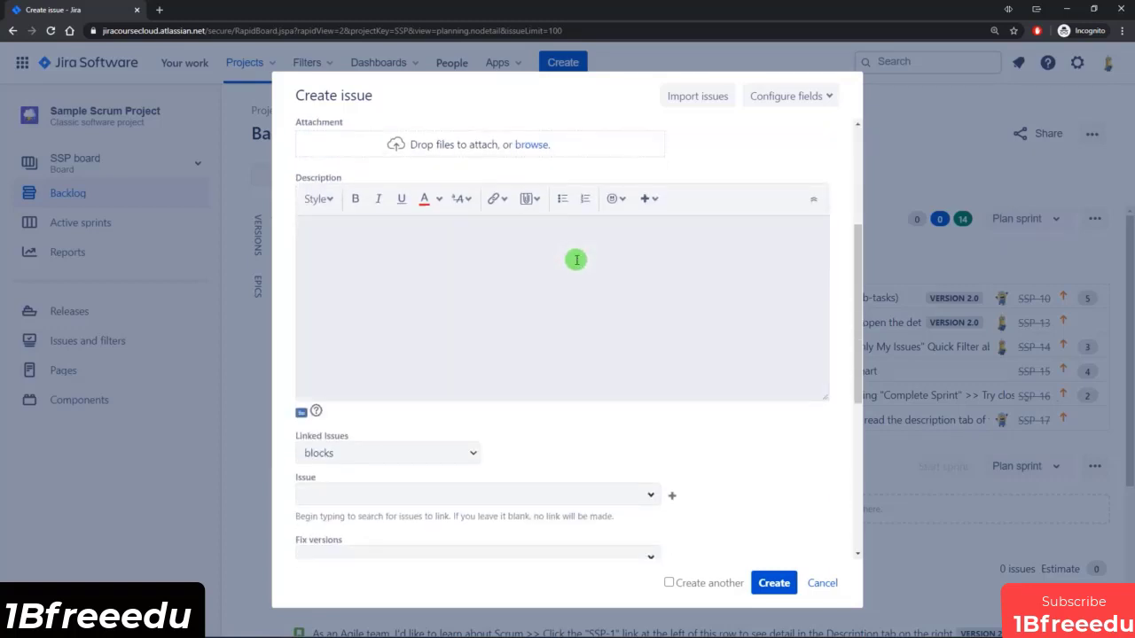
scroll(568, 292, "up", 5)
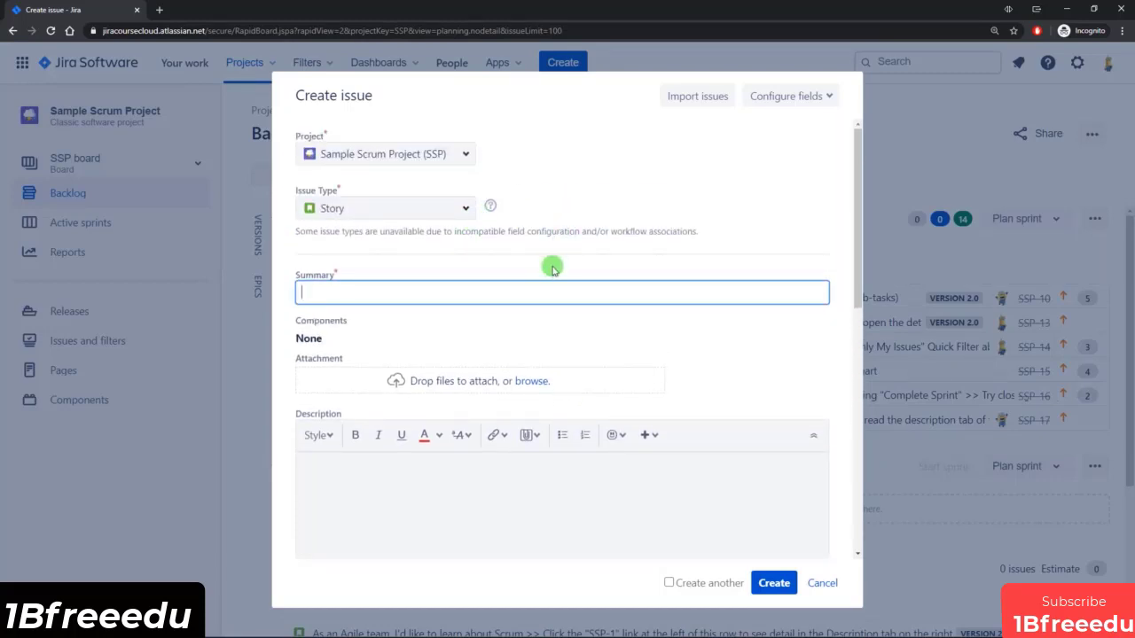
scroll(592, 357, "down", 1)
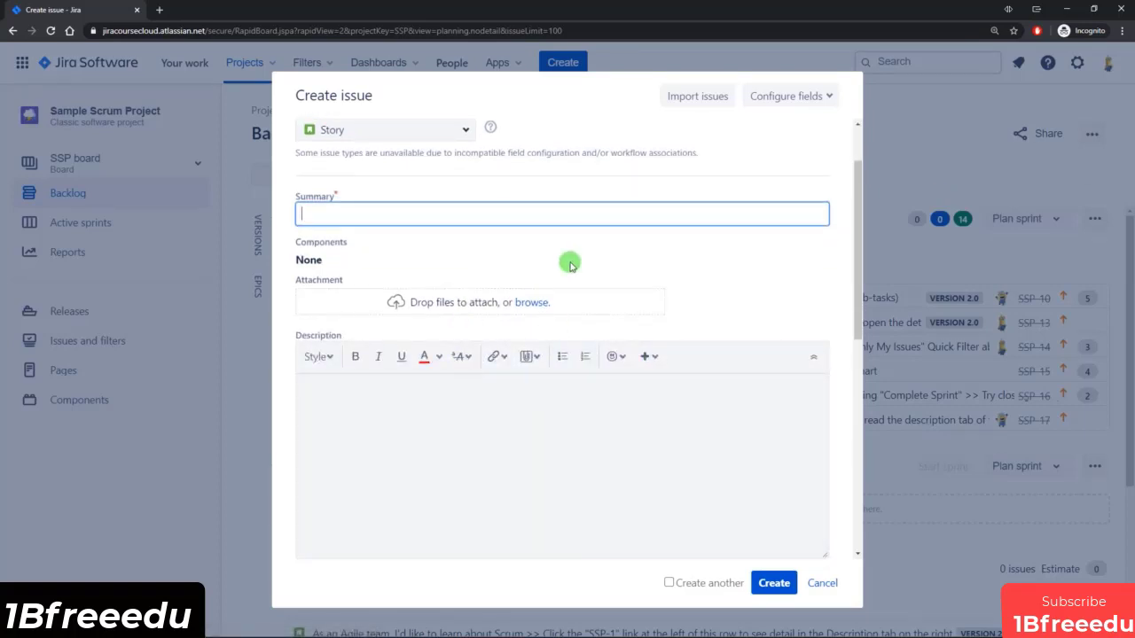
scroll(570, 263, "down", 3)
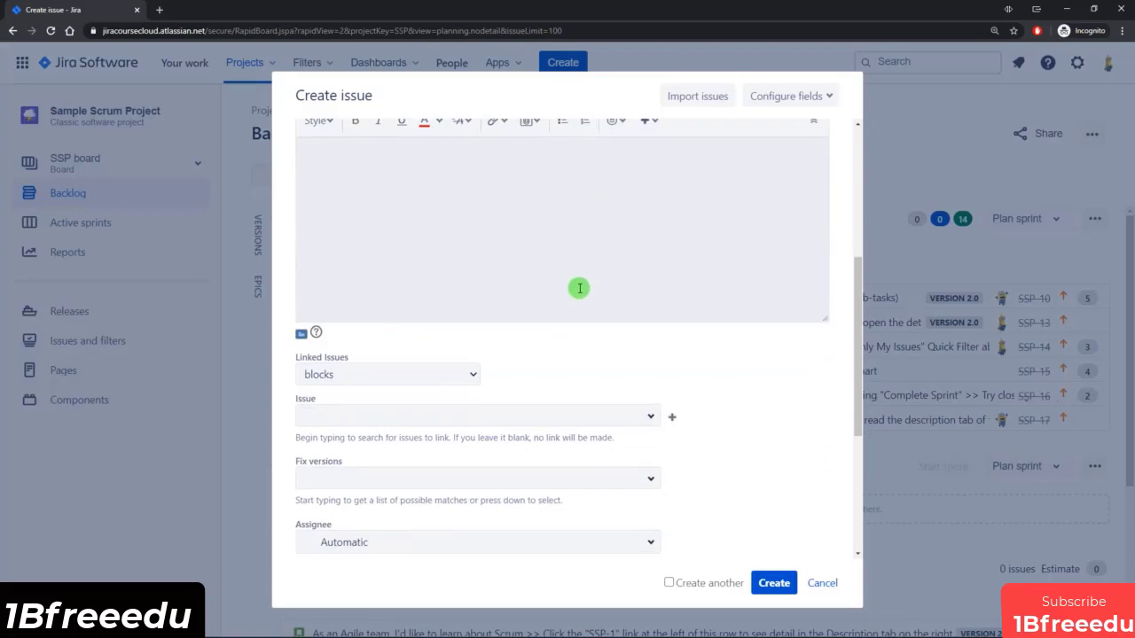
scroll(572, 400, "down", 2)
scroll(572, 400, "up", 5)
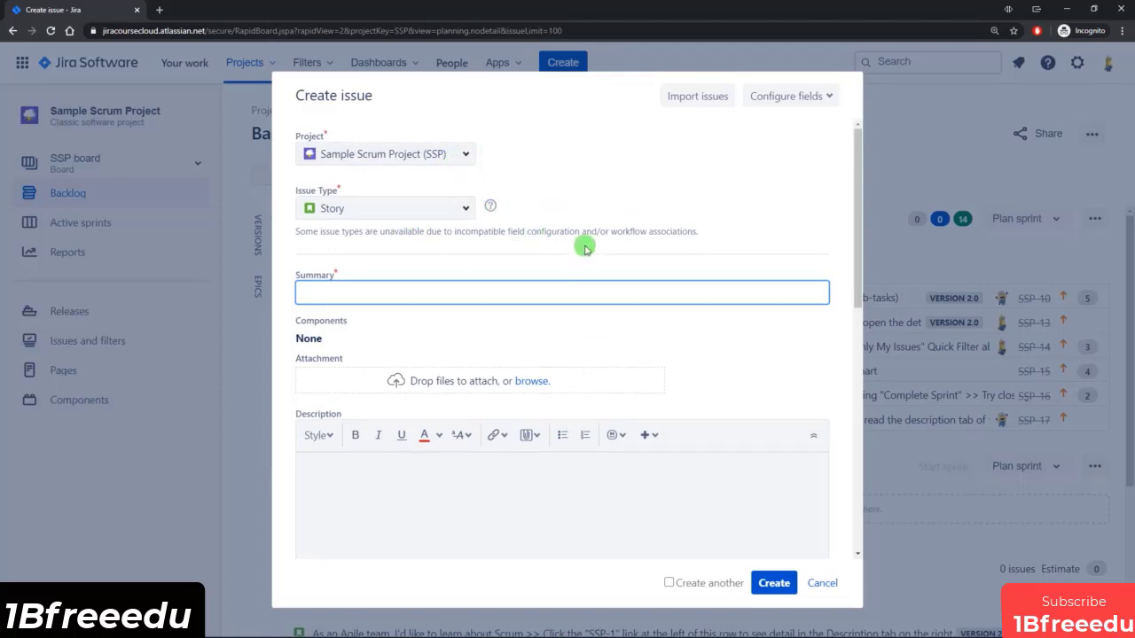
left_click_drag(858, 160, 861, 430)
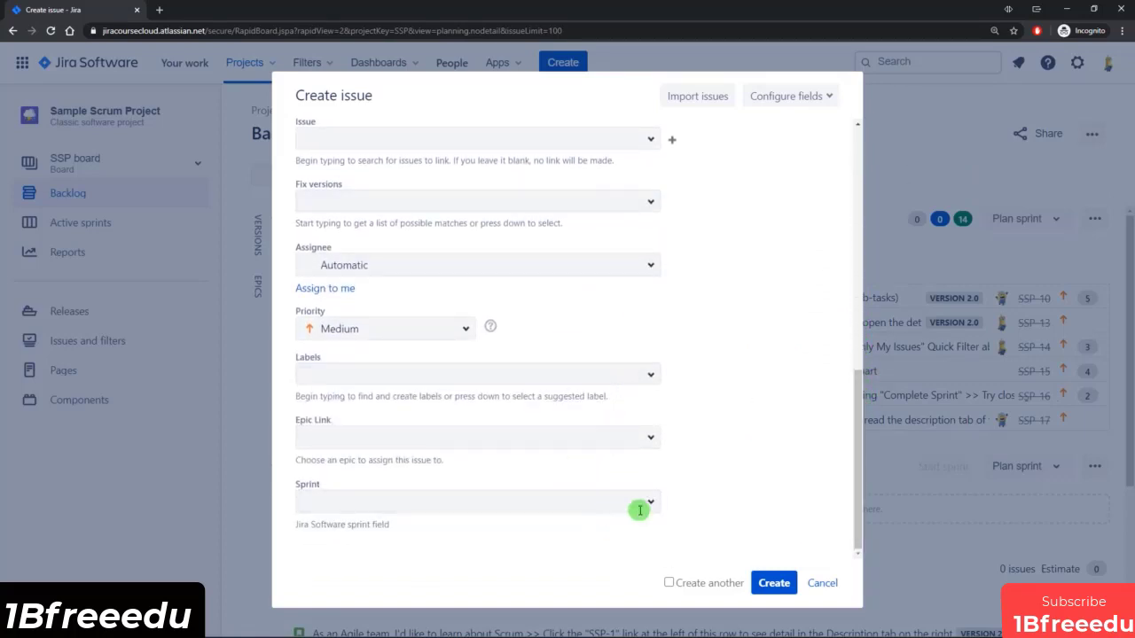
scroll(635, 509, "up", 10)
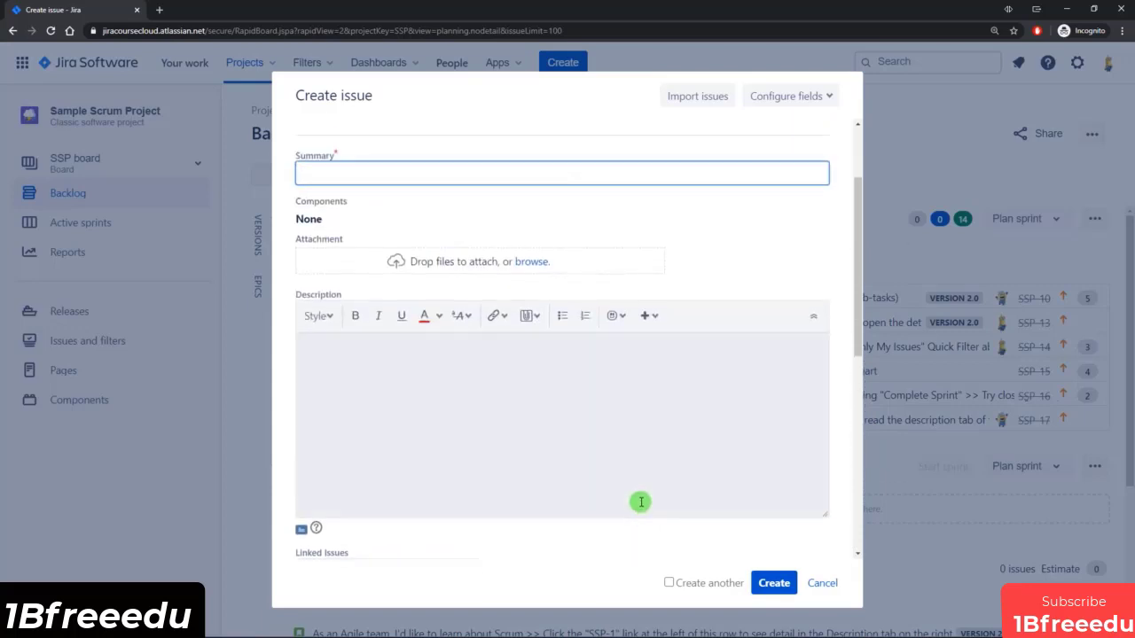
scroll(639, 497, "up", 3)
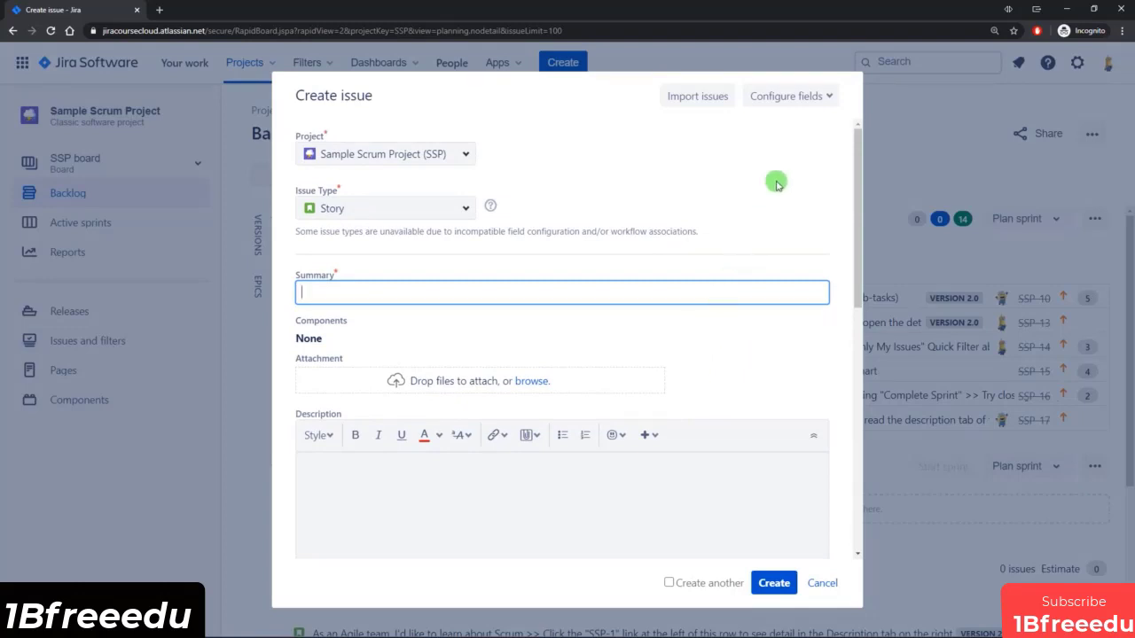
Switch the new issue form's field display from all fields to the custom selection.
left_click(816, 98)
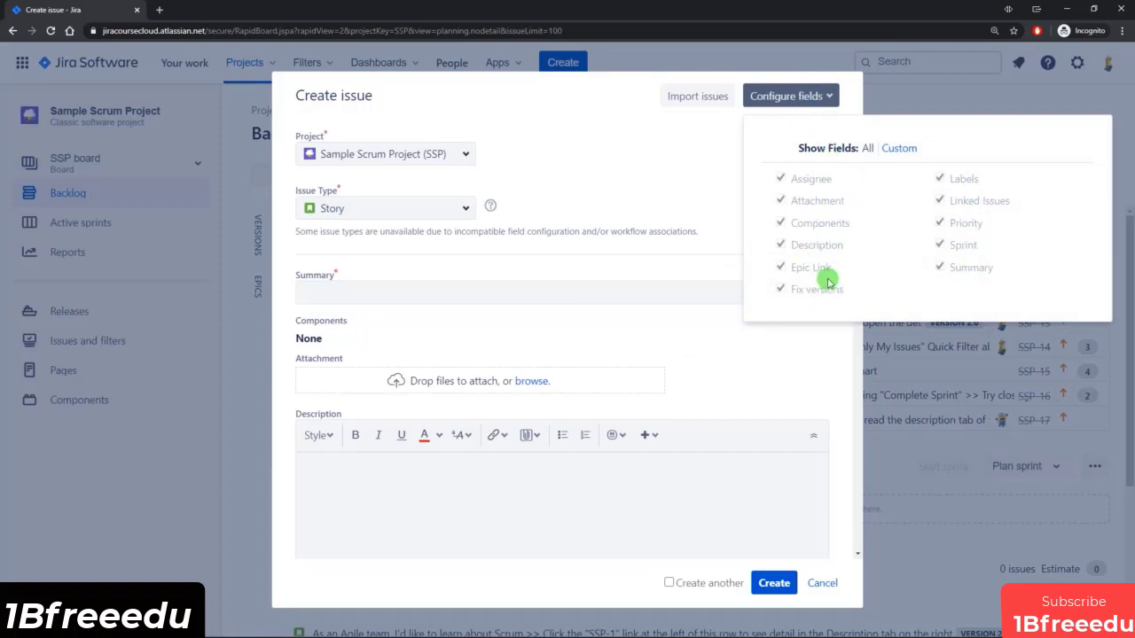
left_click(903, 154)
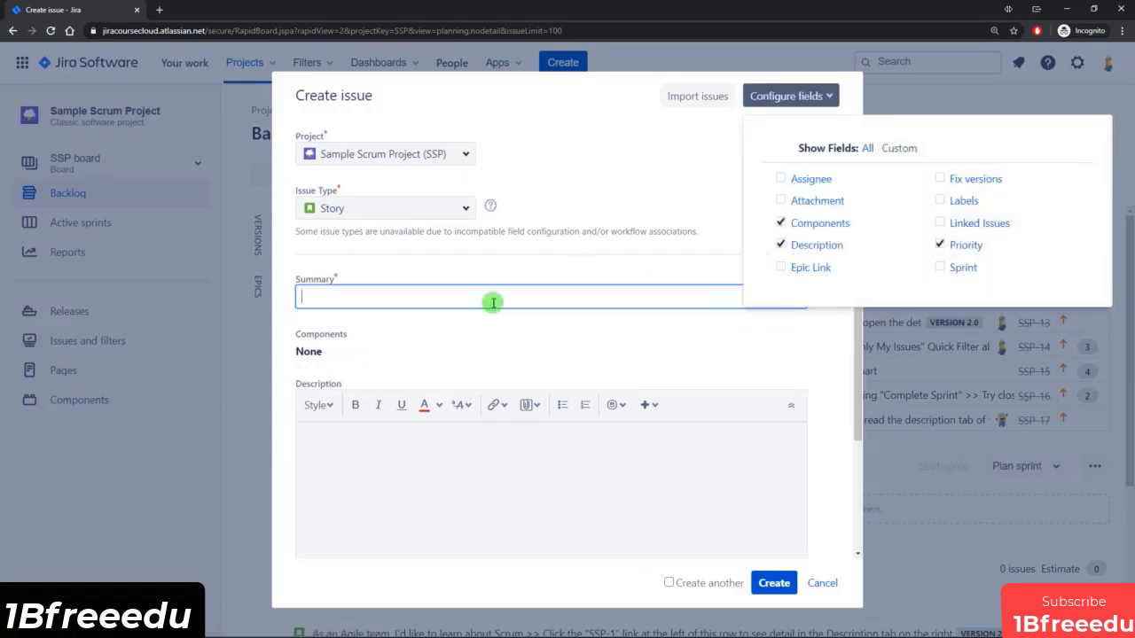
scroll(479, 431, "down", 2)
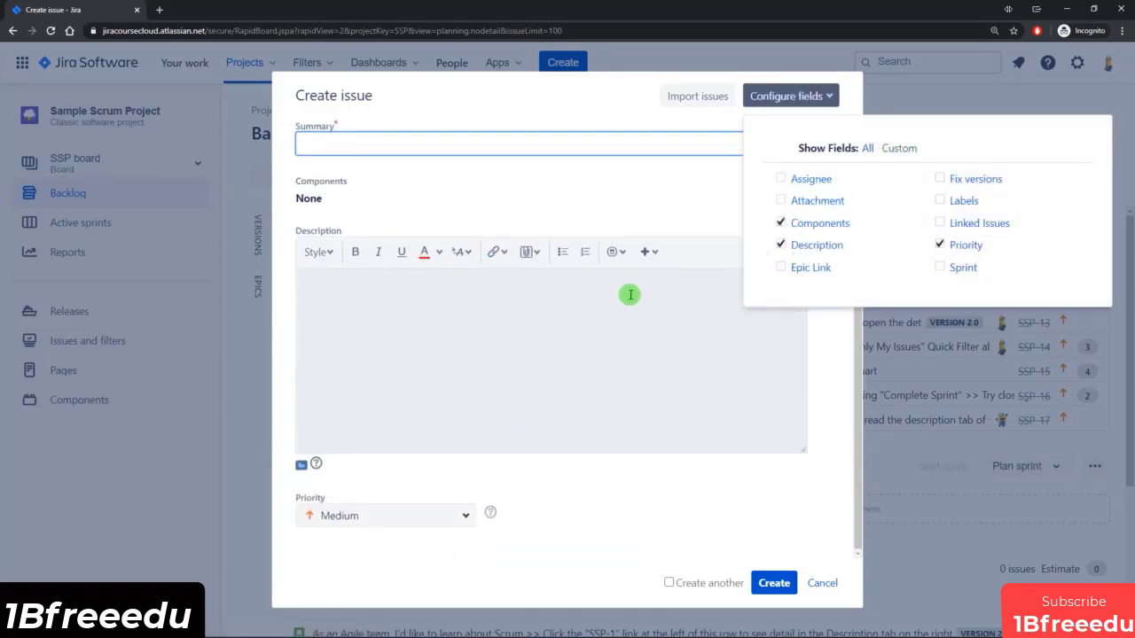
Try removing the Description field from the new issue form's custom field selection.
left_click(817, 226)
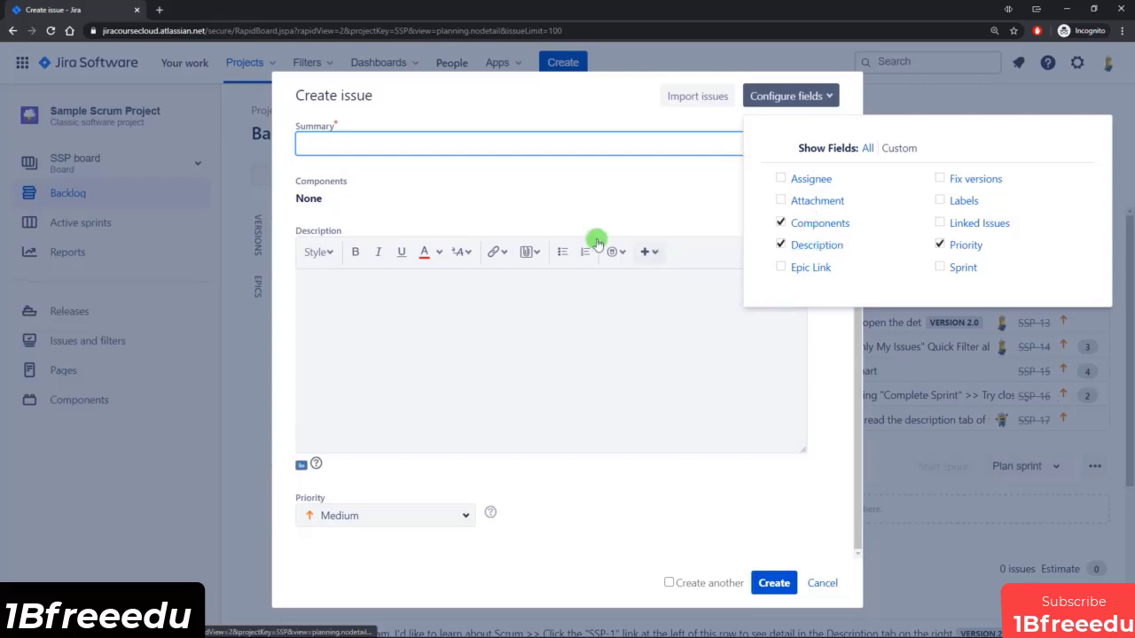
left_click(821, 248)
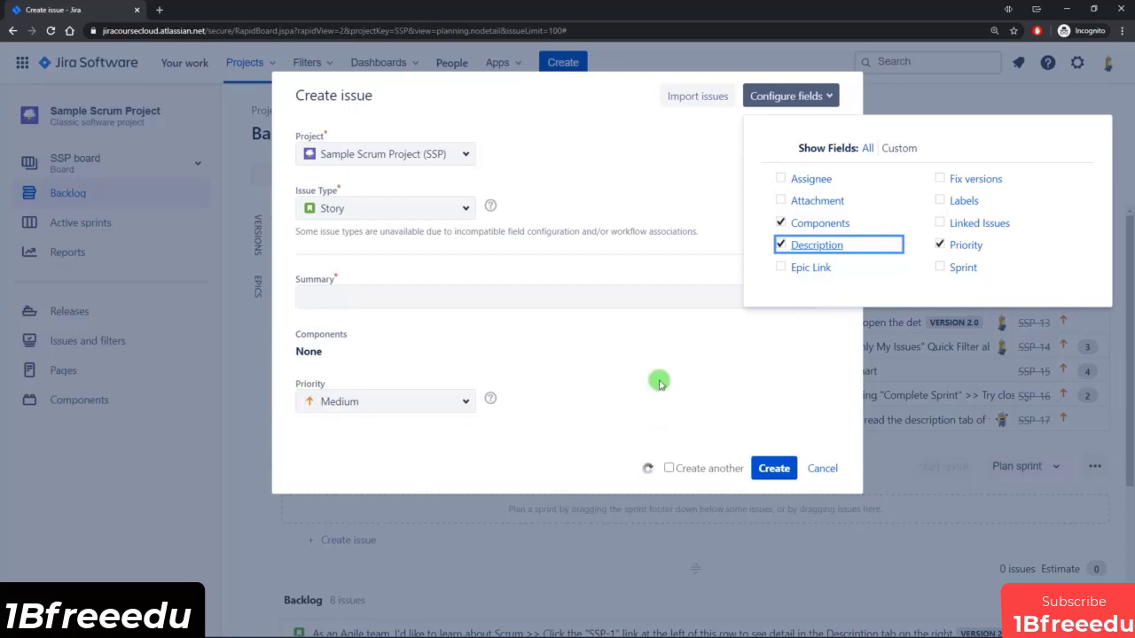
left_click(780, 244)
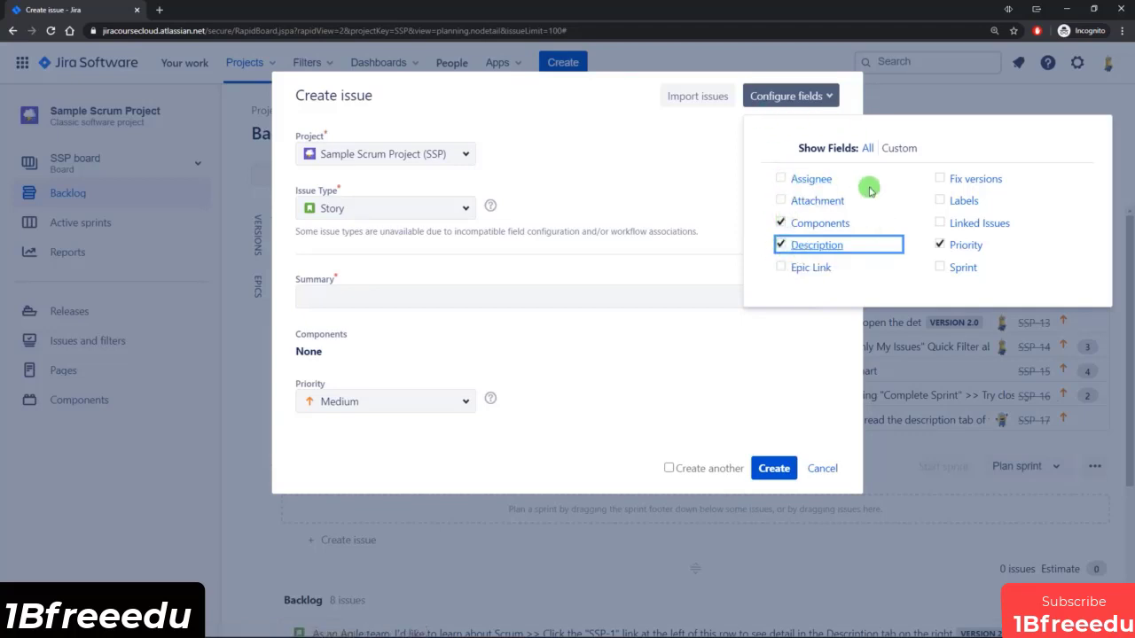
Add the Assignee field to the new issue form, restore the Description field, and close the field configuration.
left_click(810, 180)
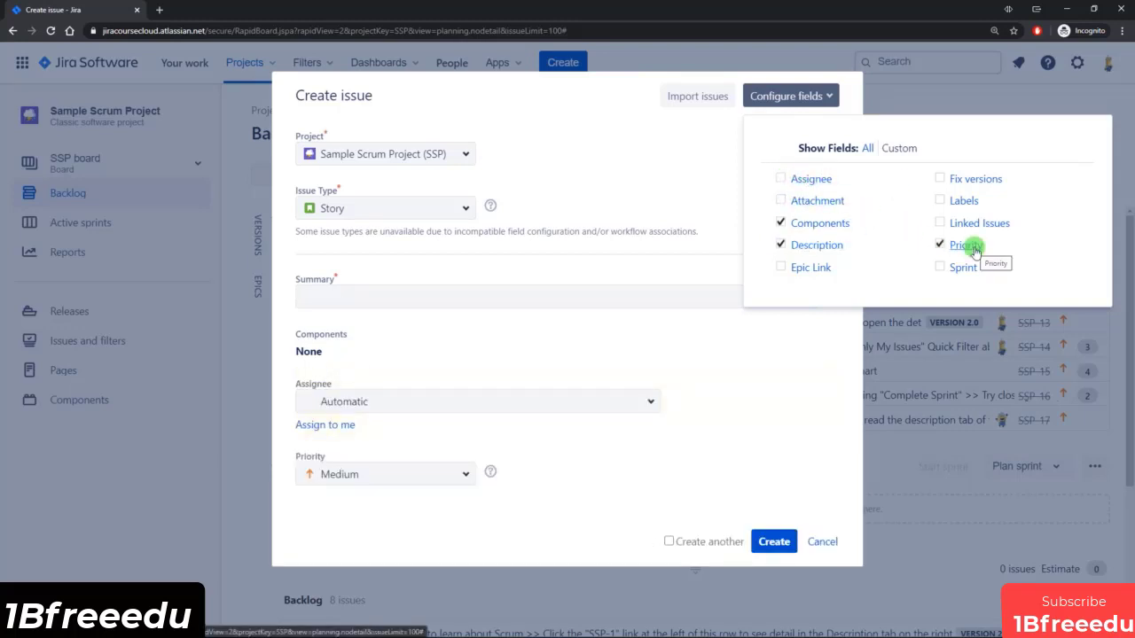
left_click(809, 248)
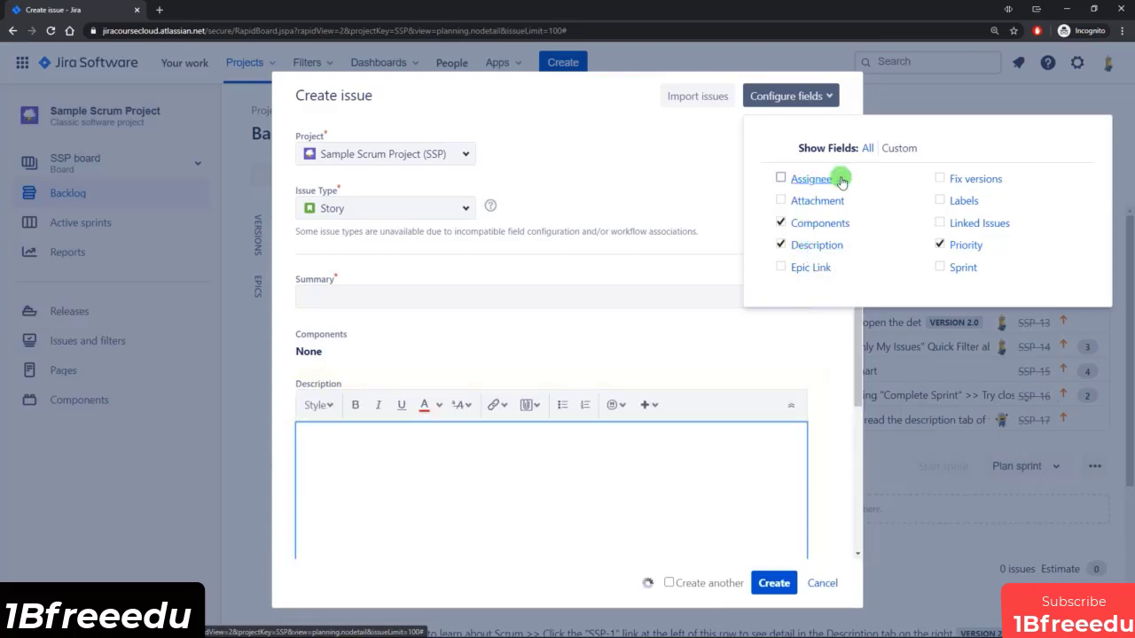
scroll(443, 326, "down", 2)
scroll(443, 326, "down", 1)
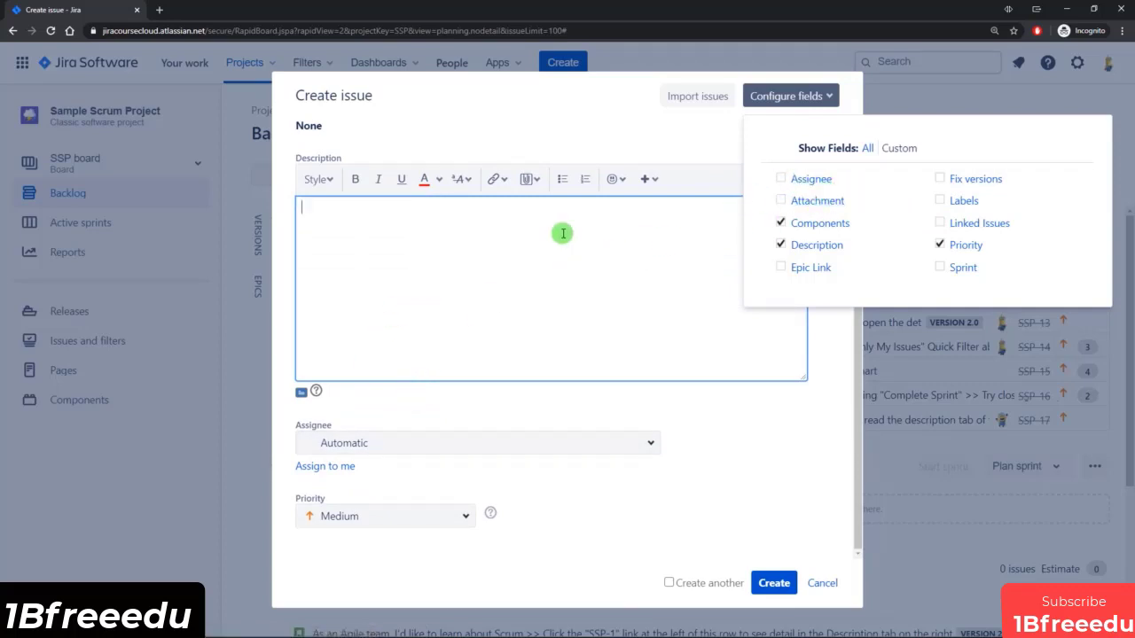
scroll(573, 283, "up", 3)
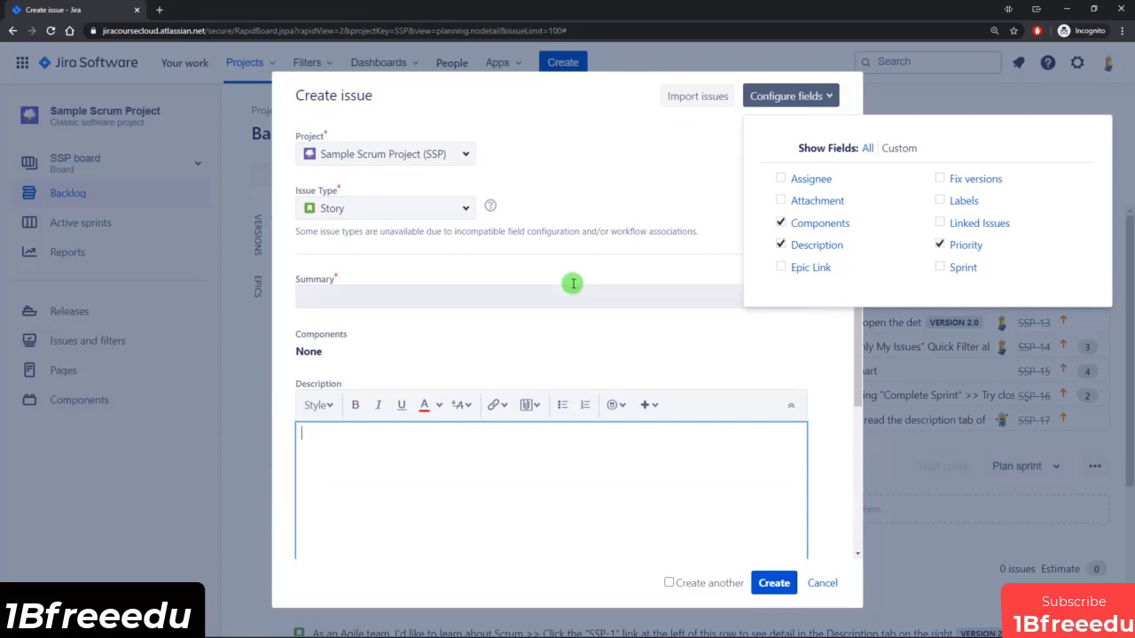
left_click(612, 183)
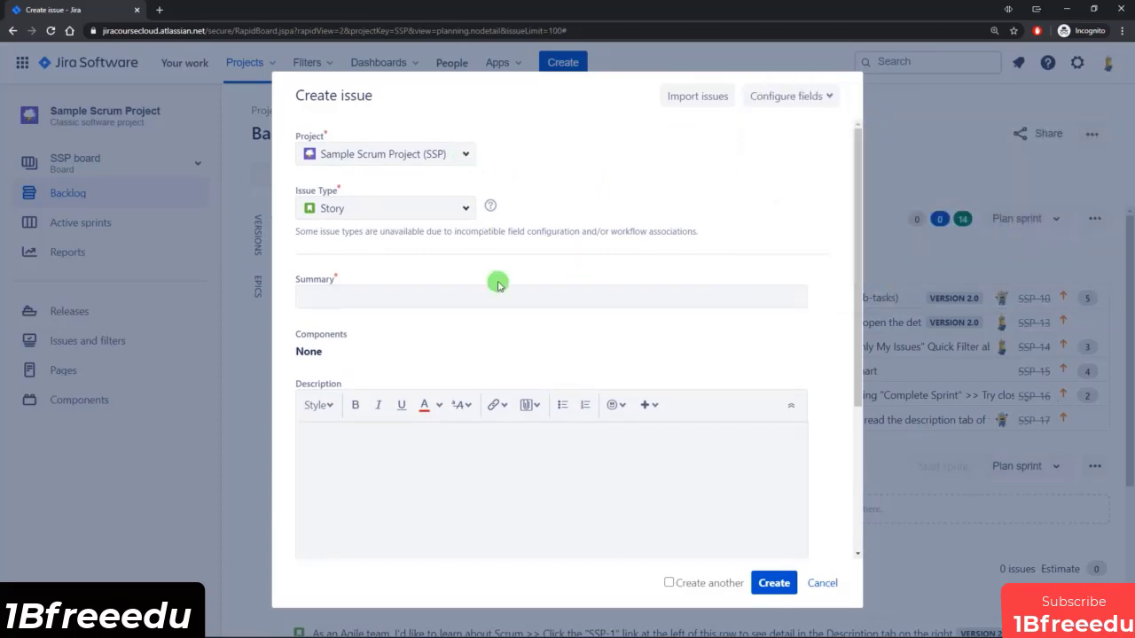
Examine the available projects and issue types without changing the selection, and review the new issue form's remaining fields.
scroll(461, 323, "down", 3)
scroll(461, 301, "up", 3)
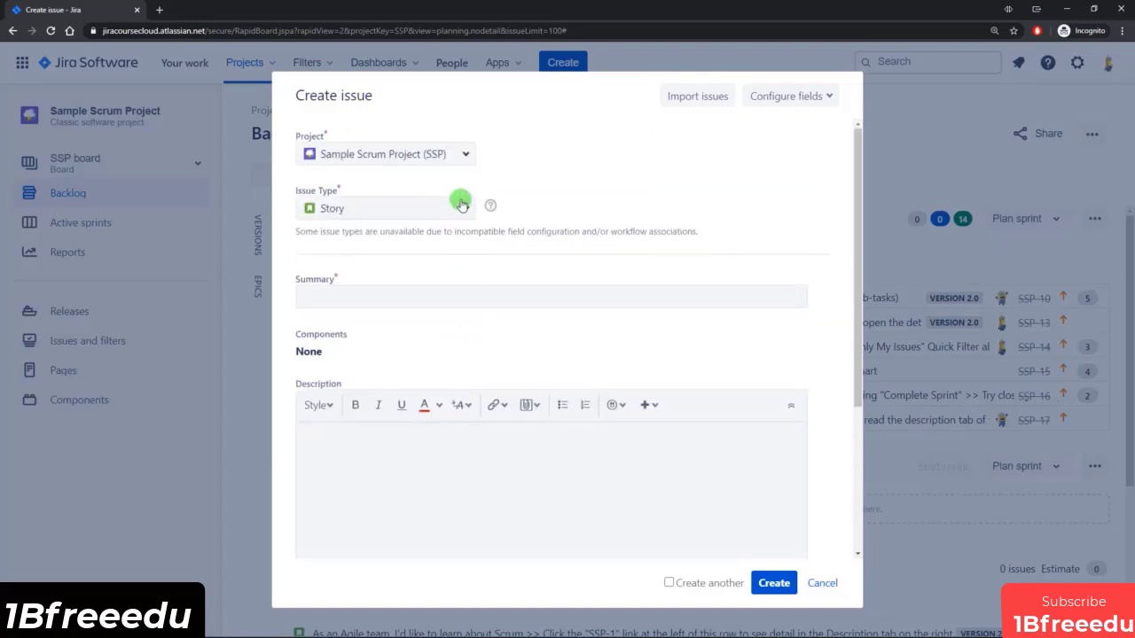
left_click(464, 155)
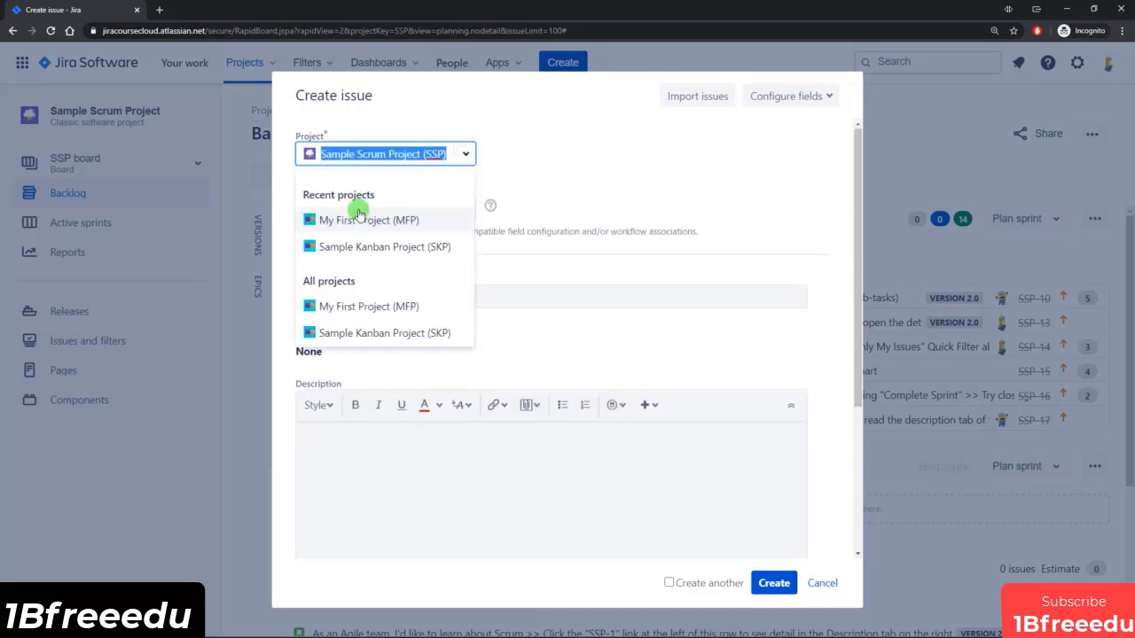
left_click(457, 164)
left_click(458, 210)
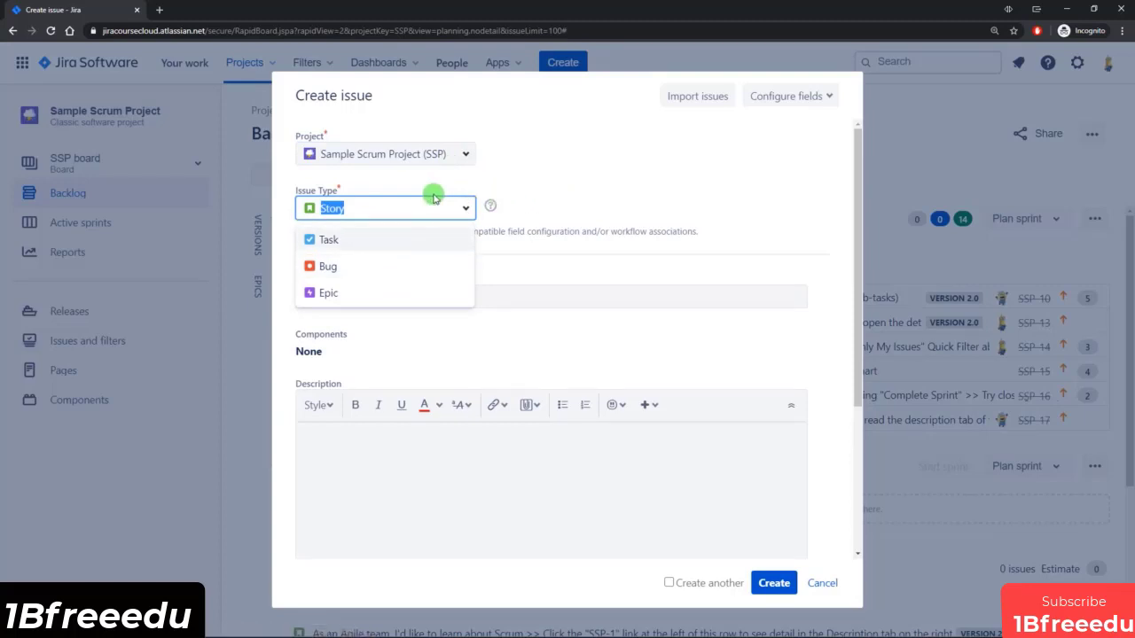
left_click(514, 197)
scroll(426, 254, "down", 1)
scroll(399, 240, "down", 2)
scroll(346, 203, "up", 2)
scroll(342, 346, "down", 2)
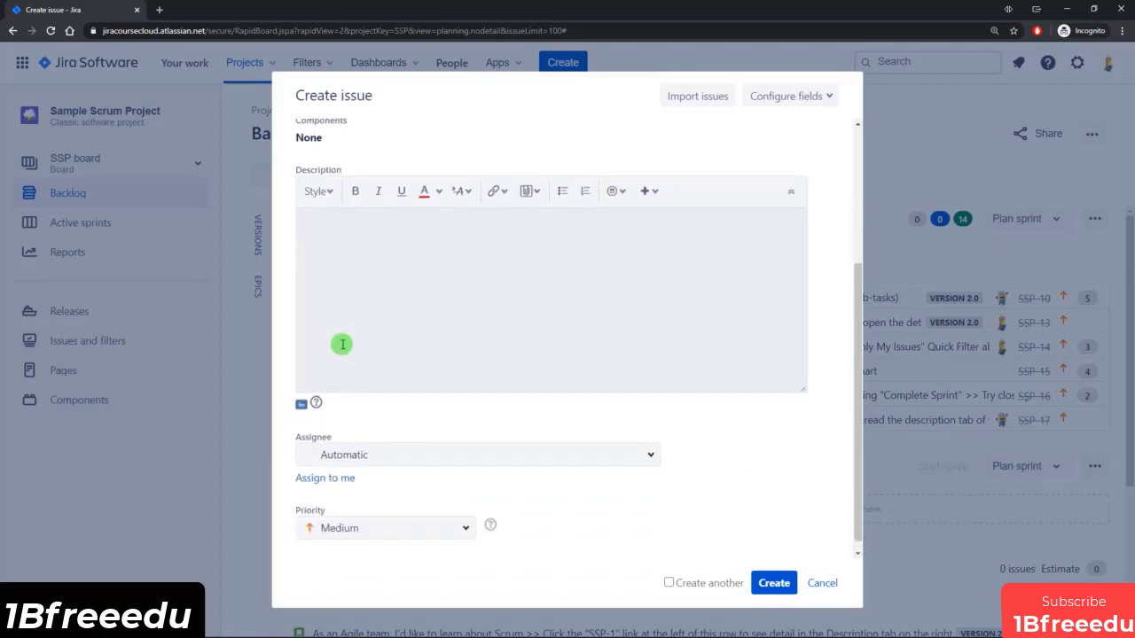
scroll(396, 493, "up", 3)
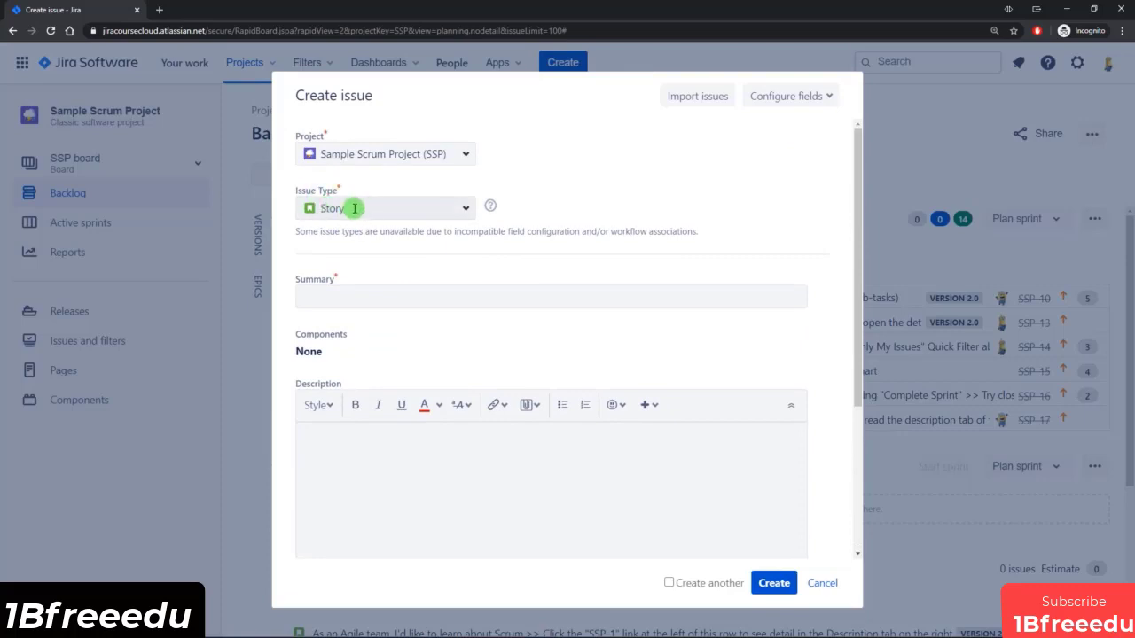
Set the new issue's type to Epic, with epic name "Sample Epic", summary "Larger body of work" and description "Test".
left_click(462, 209)
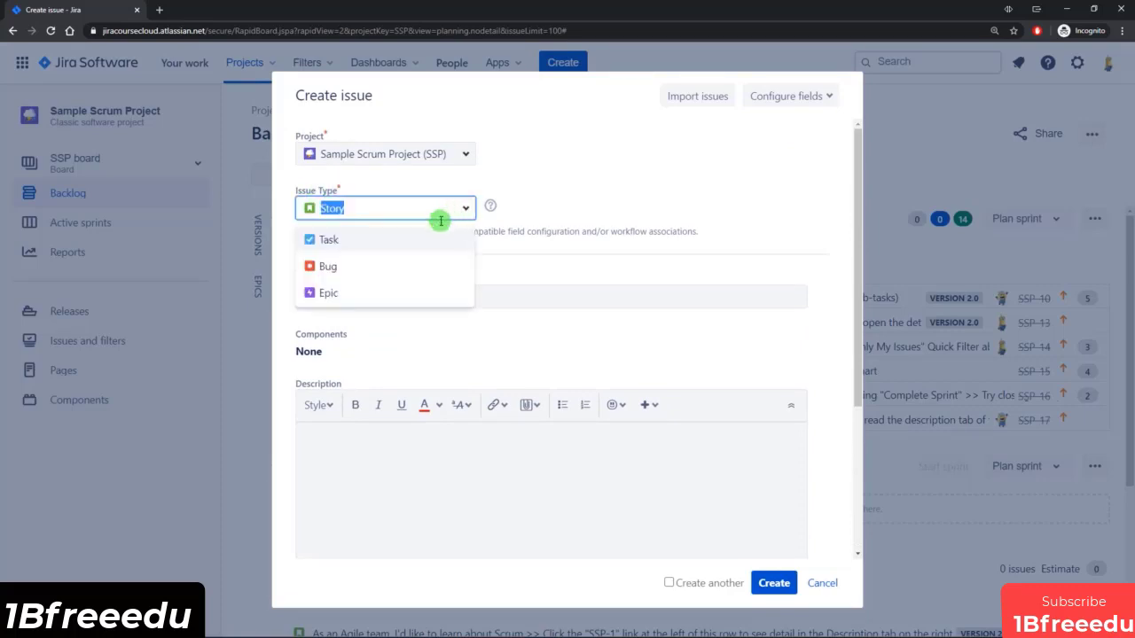
left_click(339, 297)
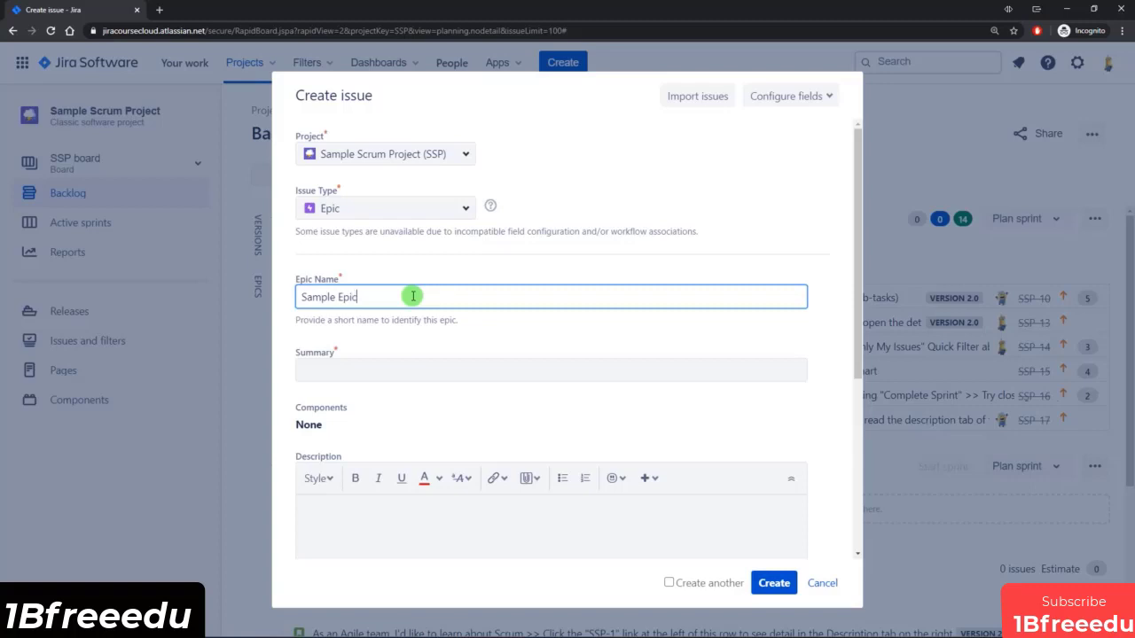
left_click(401, 367)
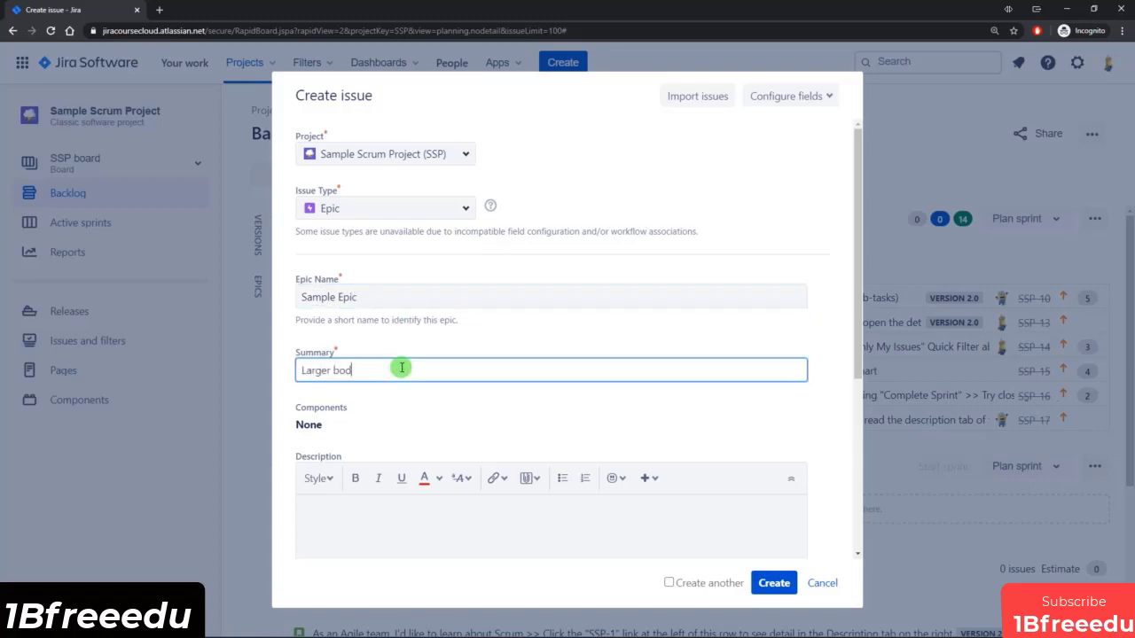
scroll(400, 367, "down", 2)
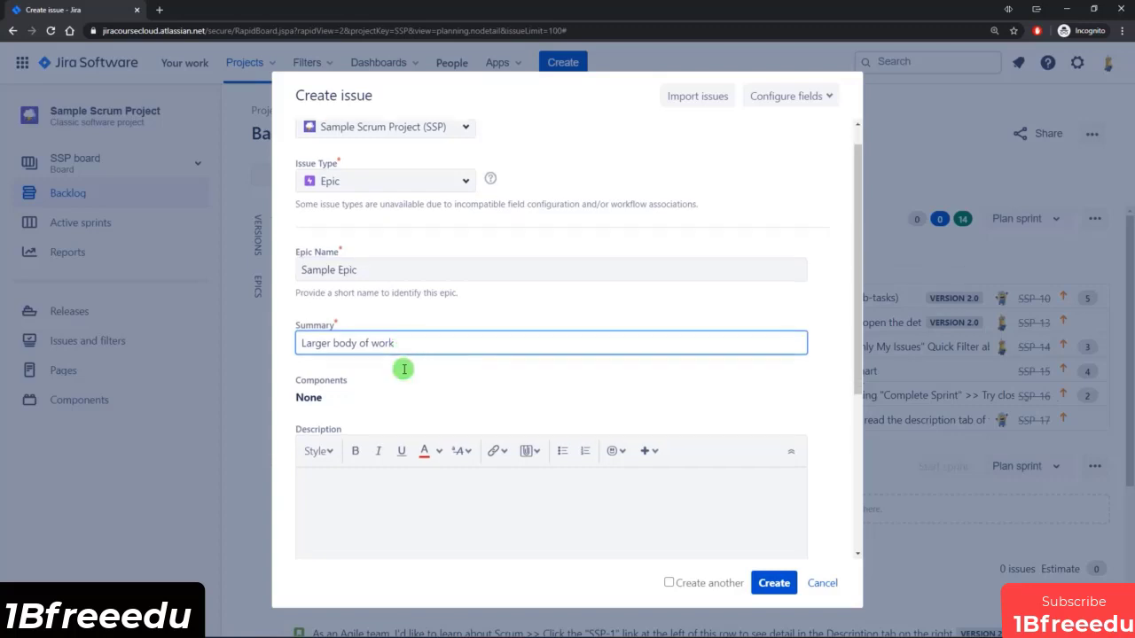
left_click(350, 357)
type("Test")
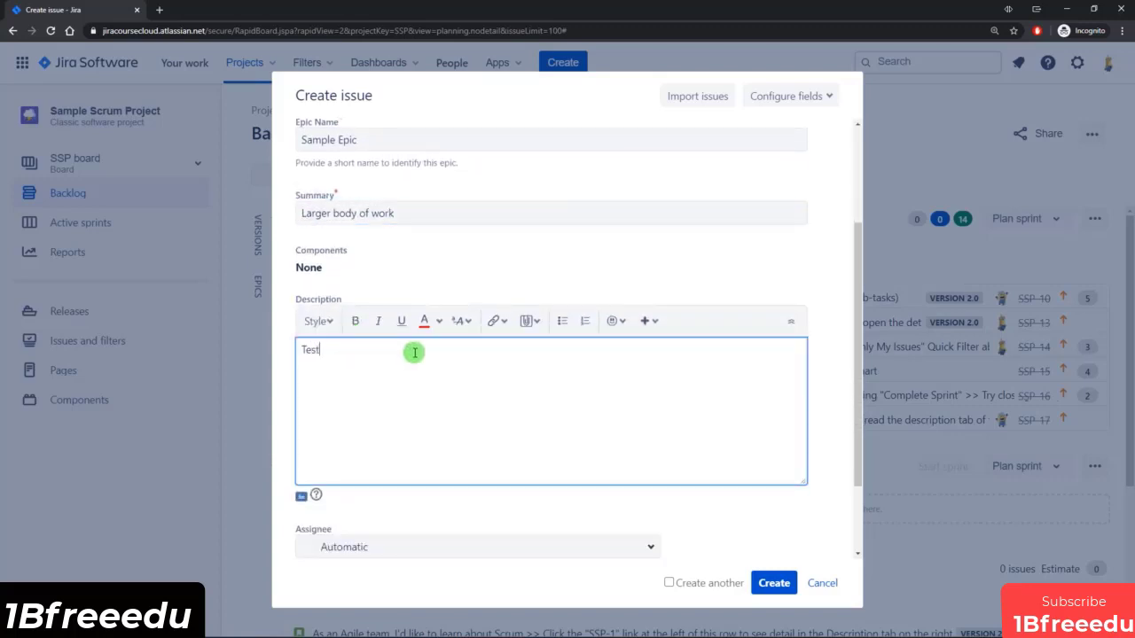
scroll(413, 349, "down", 3)
scroll(511, 347, "up", 5)
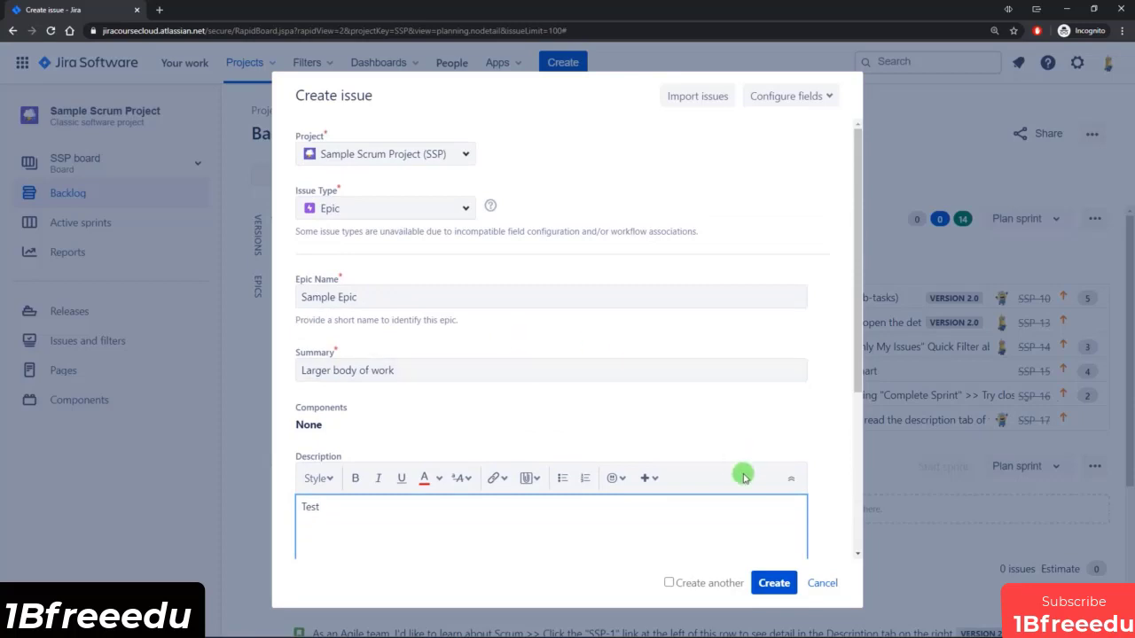
Enable the option to create another issue and create the Sample Epic.
left_click(772, 590)
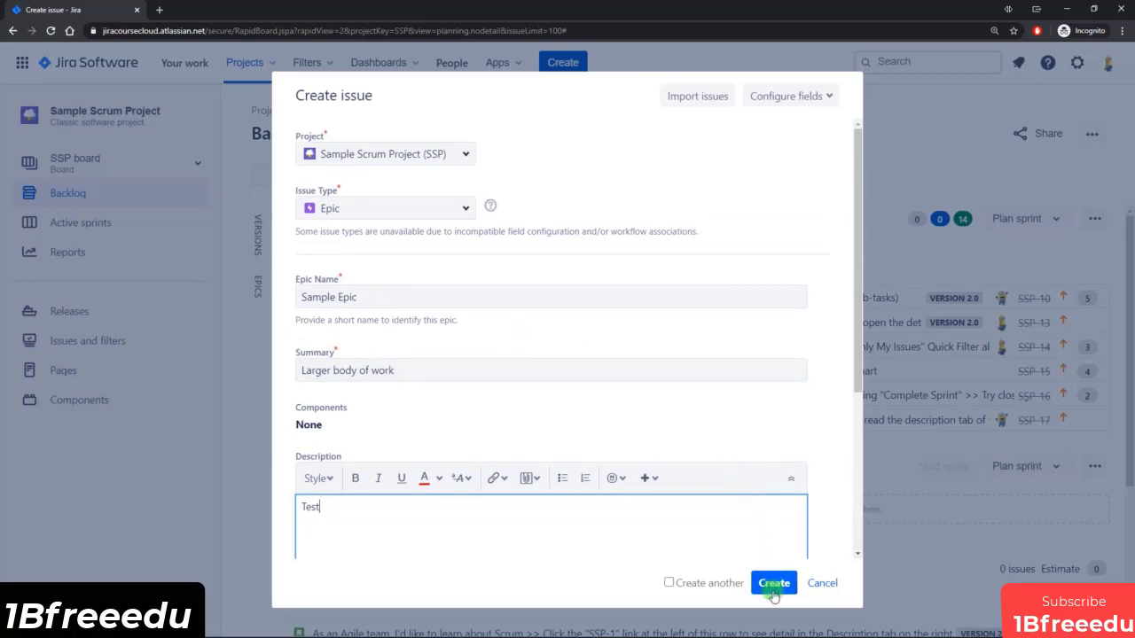
left_click(669, 584)
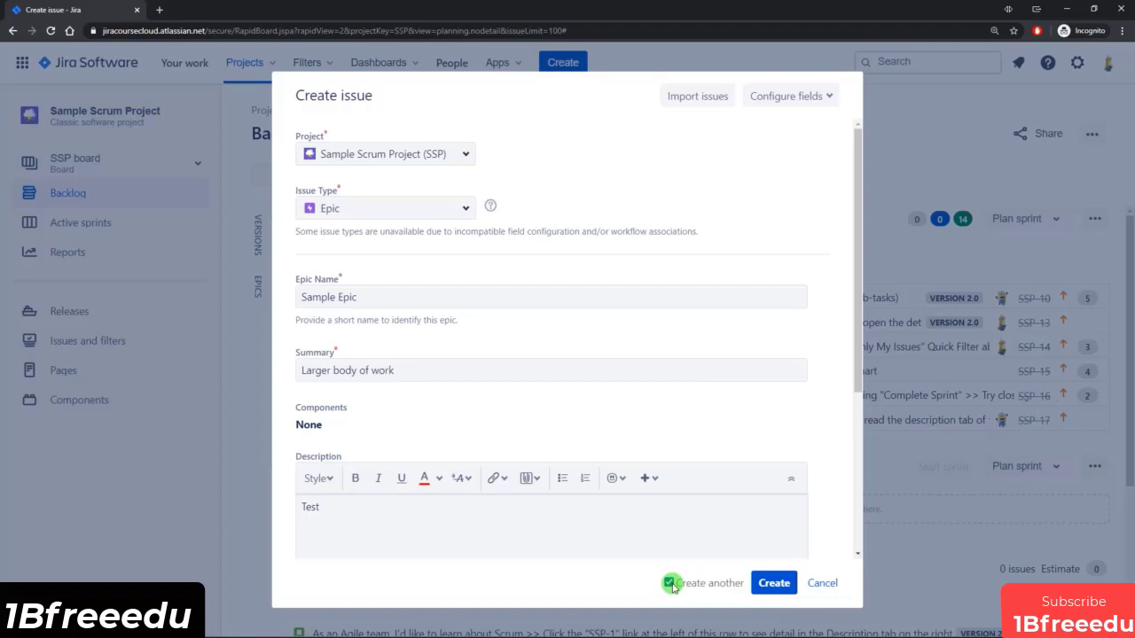
left_click(774, 585)
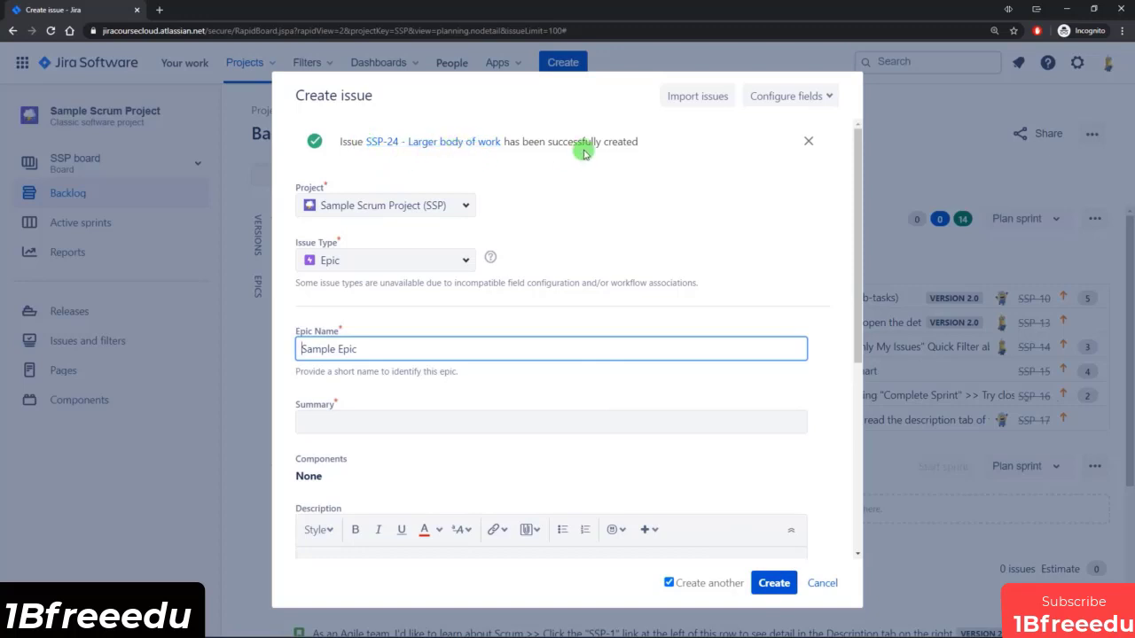
Open the newly created epic in its own browser tab, review its details, and return to the issue creation form.
left_click(448, 147, "ctrl")
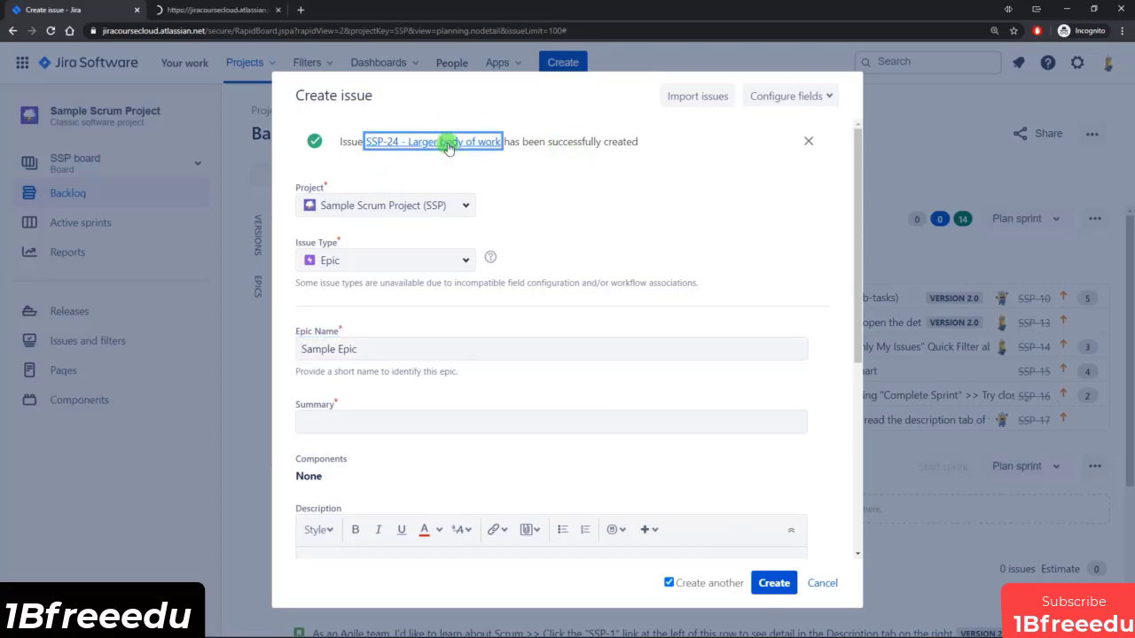
left_click(222, 11)
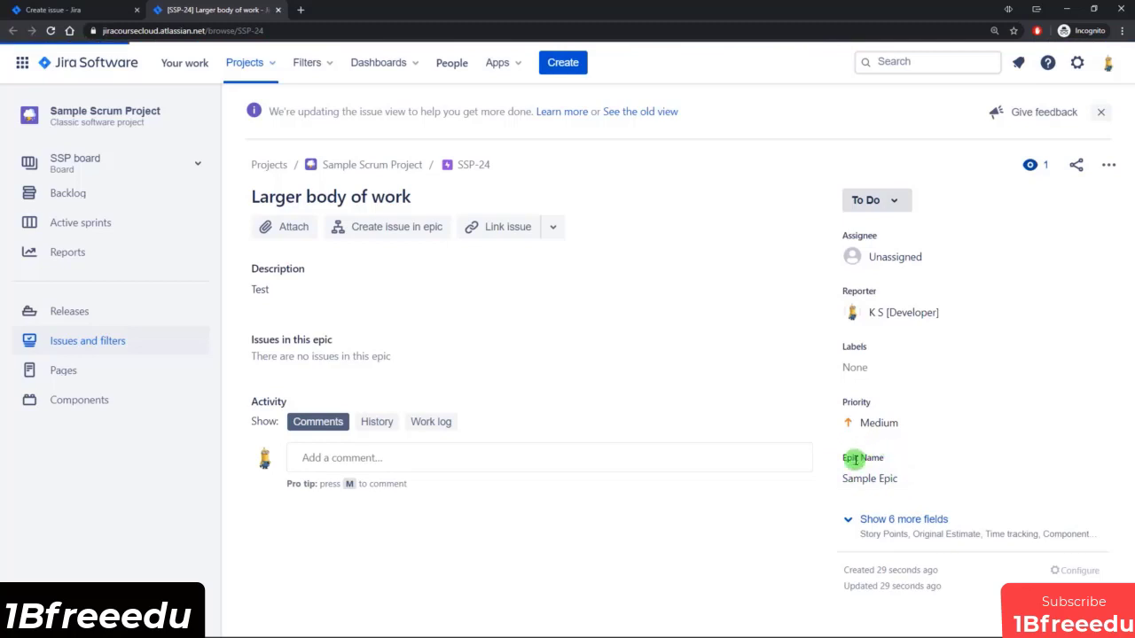
left_click(79, 10)
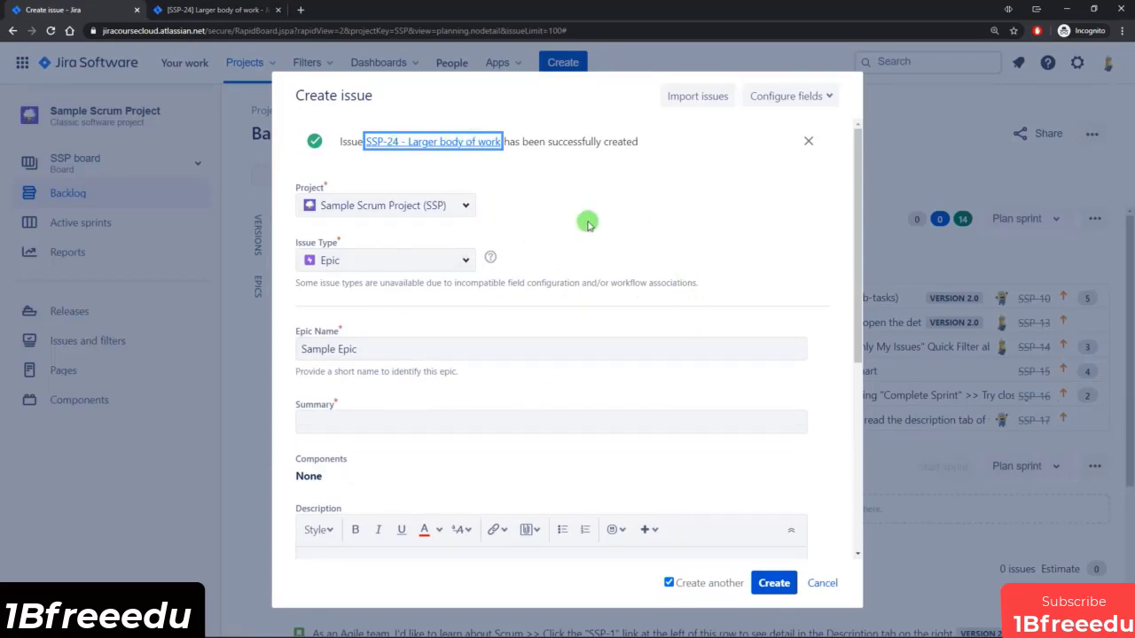
Set the issue type to Story, summary "As a user, I'd like to create a story, to add it to the Epic" and description "Test".
left_click(465, 260)
left_click(335, 317)
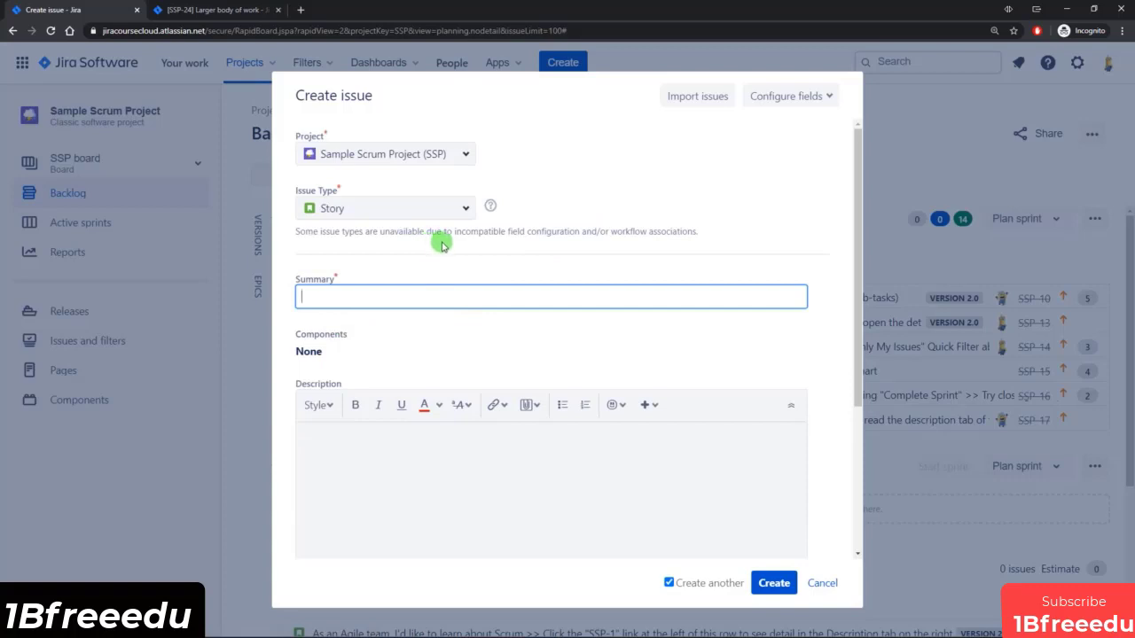
scroll(470, 244, "down", 1)
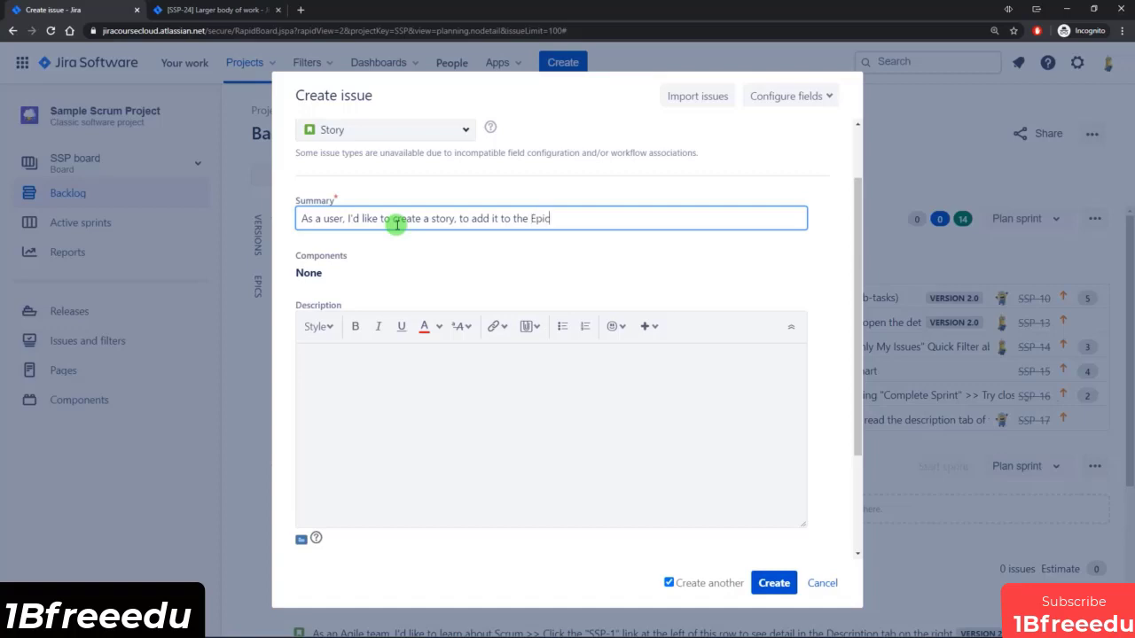
left_click(390, 373)
type("Test")
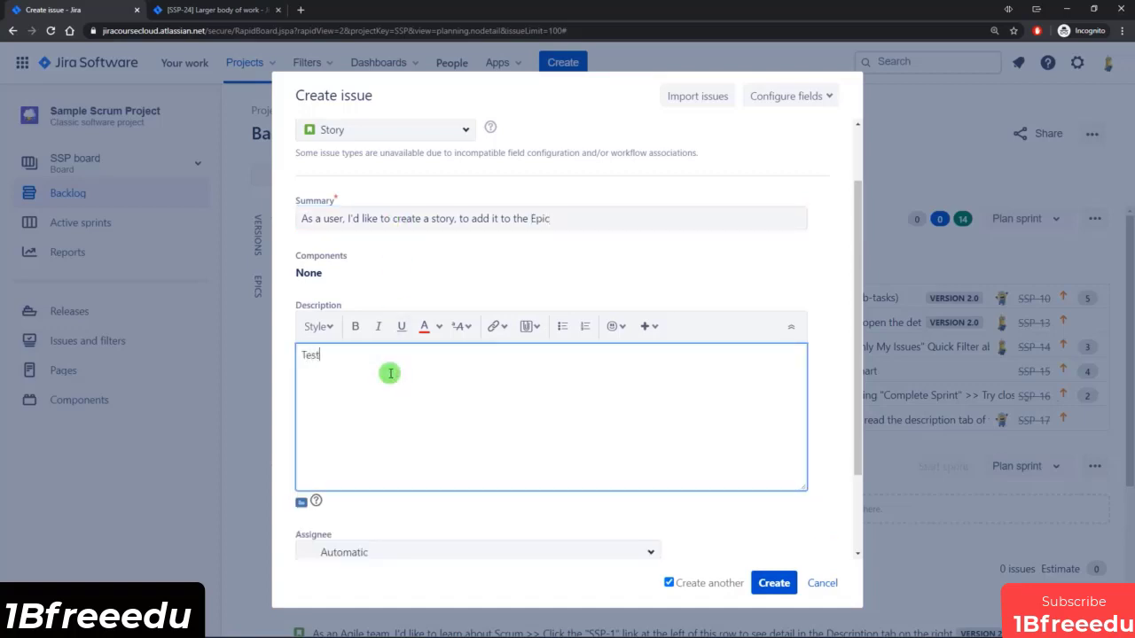
scroll(425, 301, "down", 2)
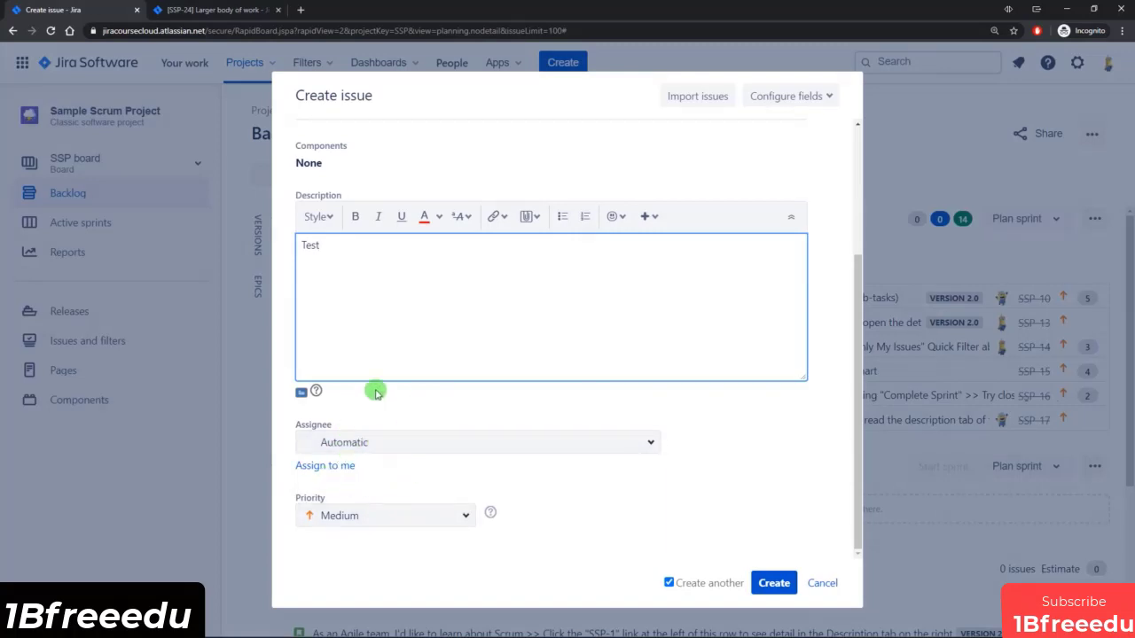
scroll(466, 276, "up", 3)
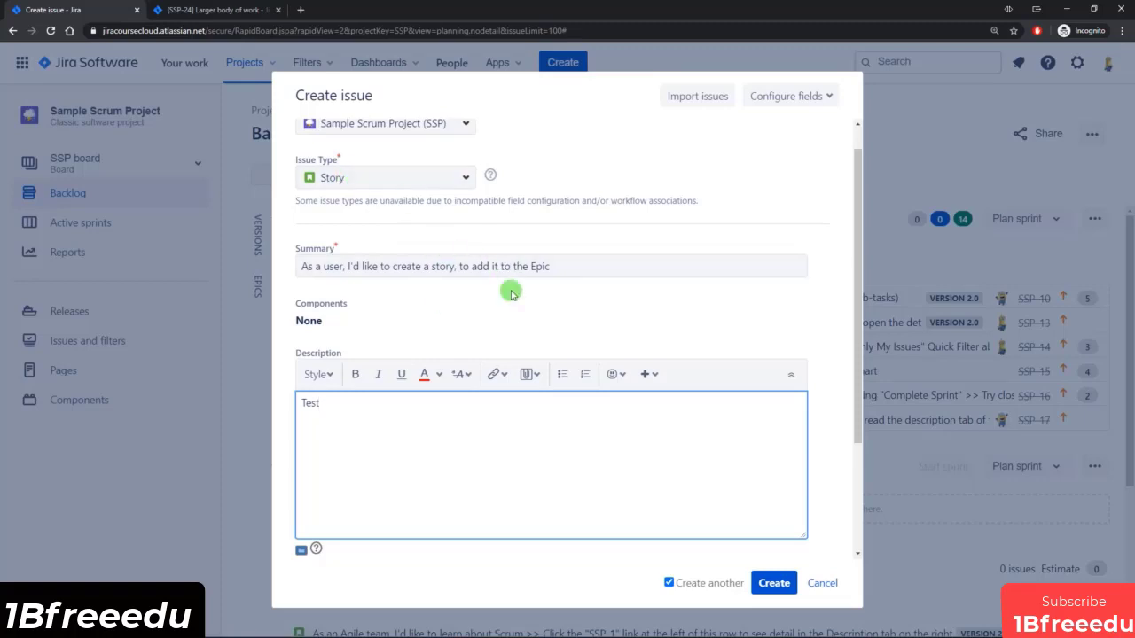
Switch the story creation form to show all available fields and close the field configuration.
left_click(827, 100)
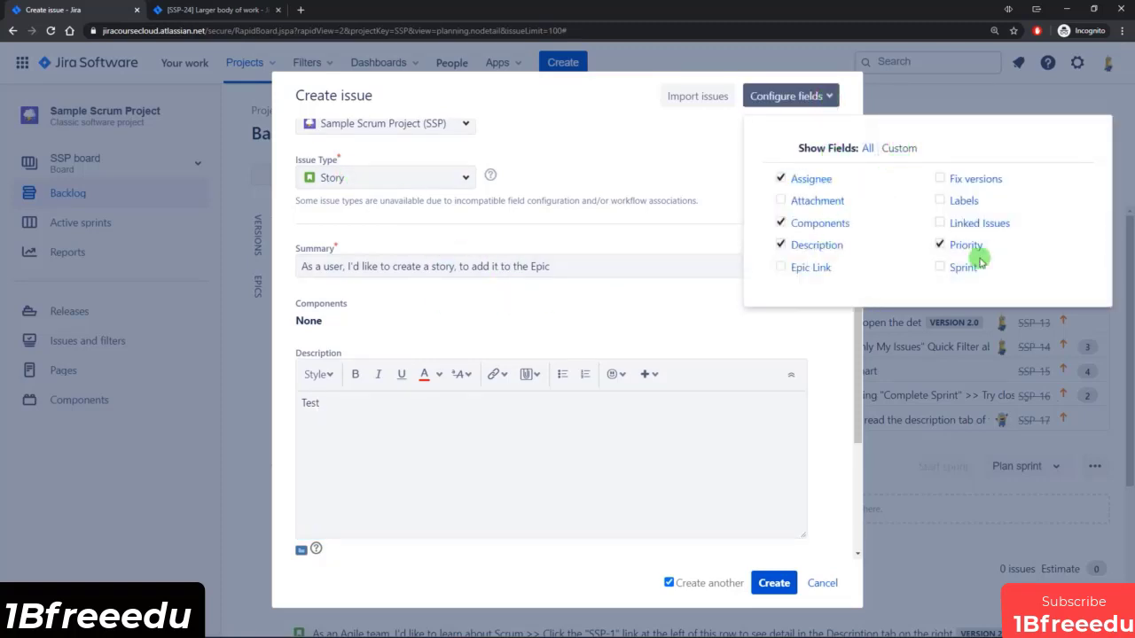
left_click(866, 148)
left_click(654, 166)
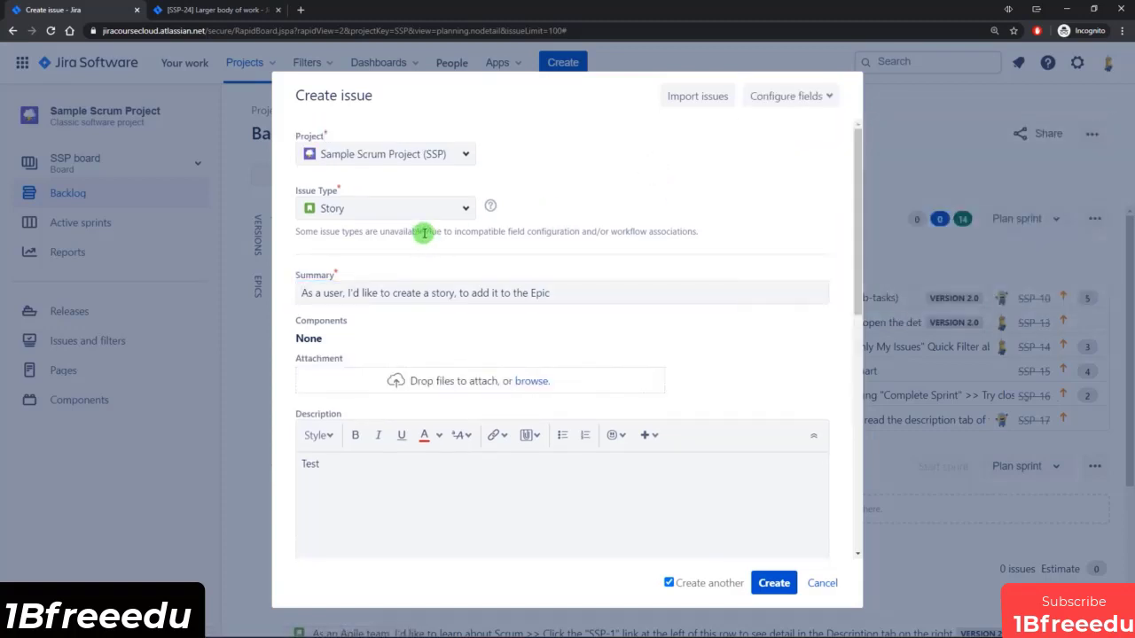
Link the new story to Sample Epic through its Epic Link field.
scroll(479, 267, "down", 5)
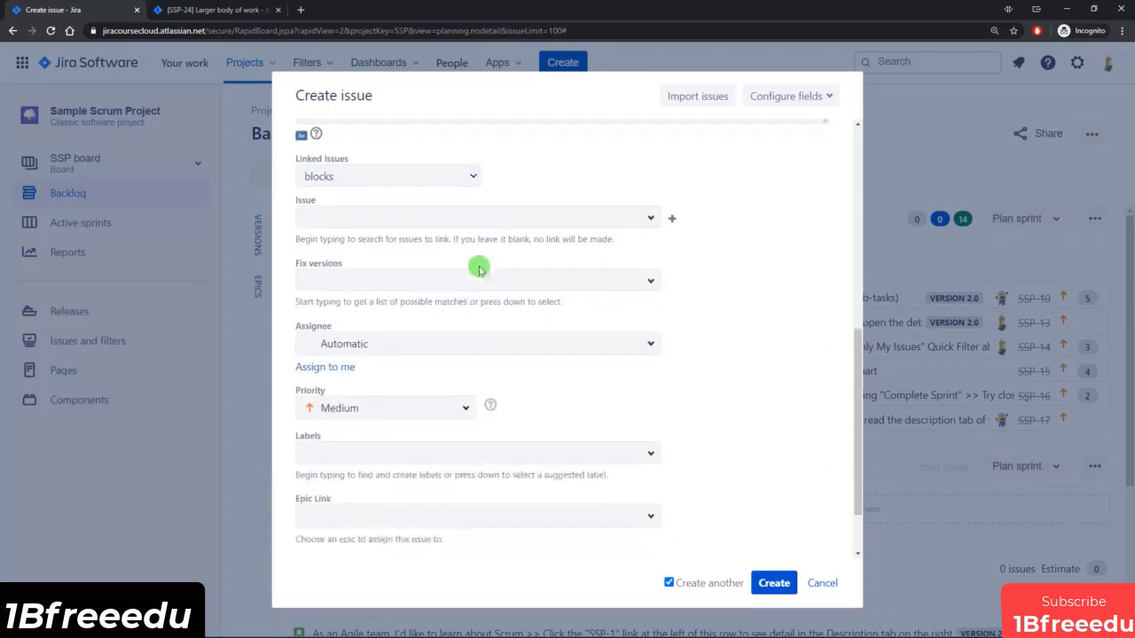
left_click_drag(299, 418, 340, 418)
left_click(355, 417)
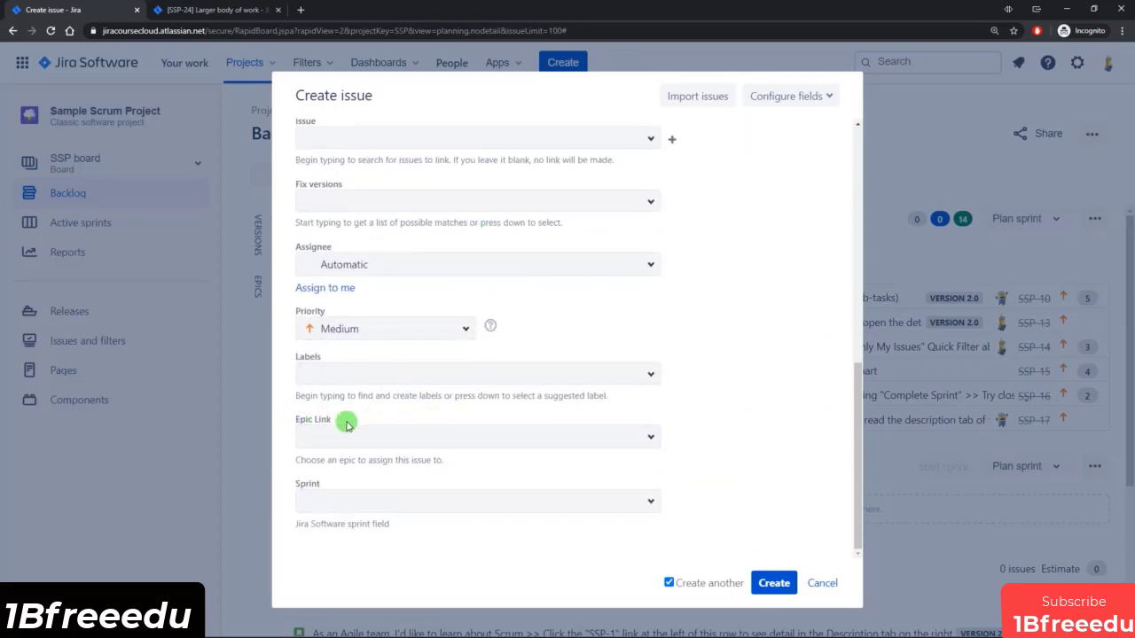
left_click(372, 439)
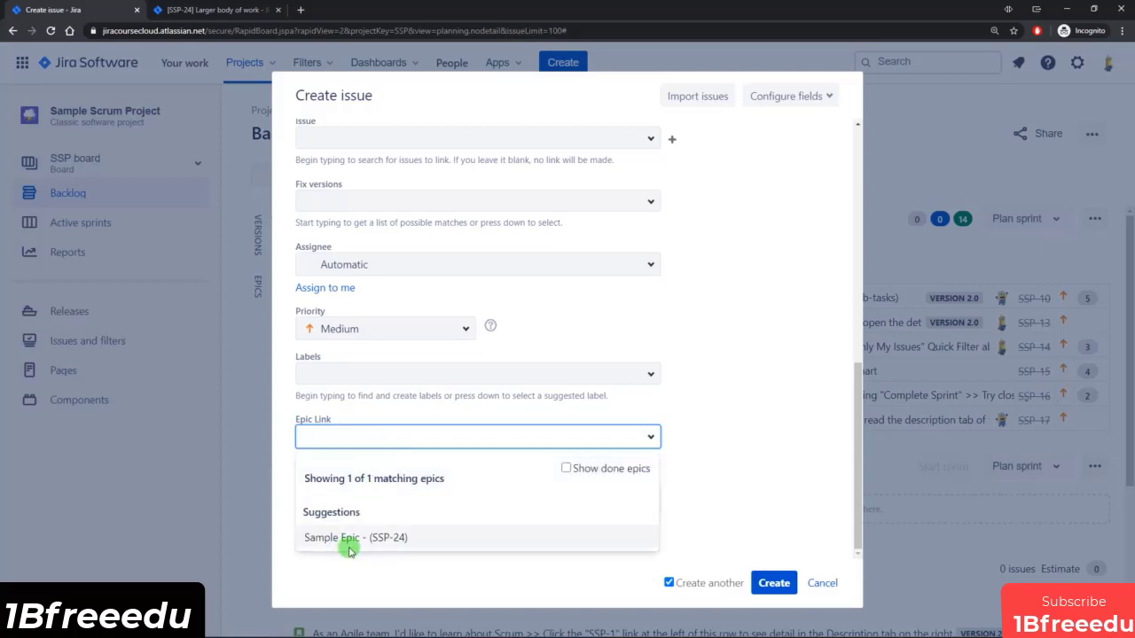
left_click(348, 538)
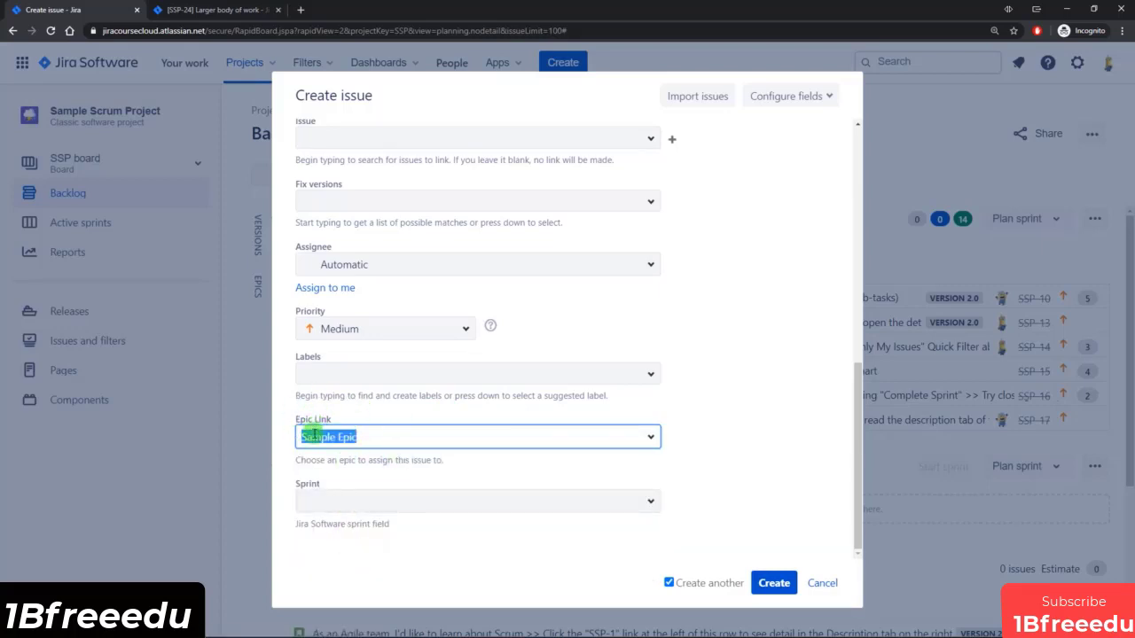
Turn off the option to create another issue and create the story linked to Sample Epic.
scroll(454, 462, "up", 5)
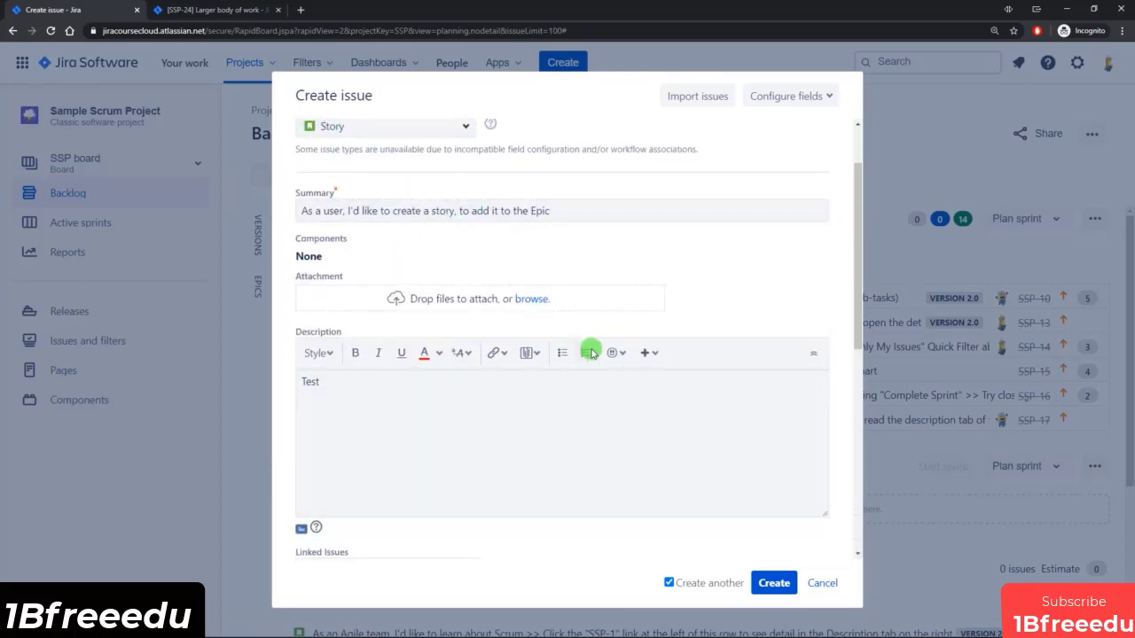
scroll(714, 425, "down", 3)
left_click(690, 585)
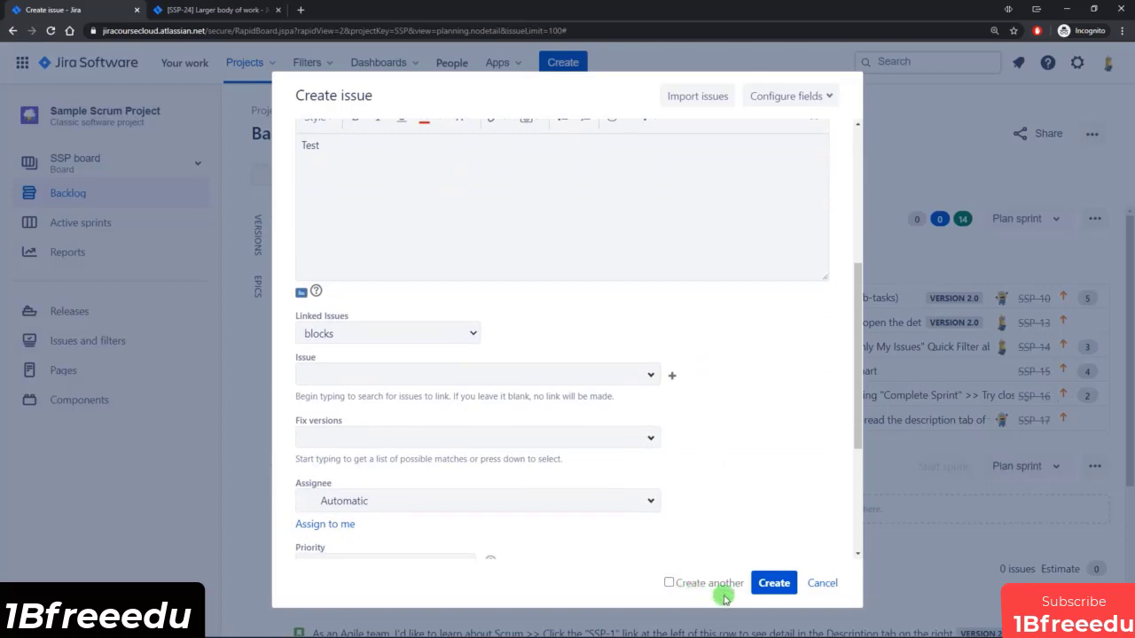
left_click(772, 583)
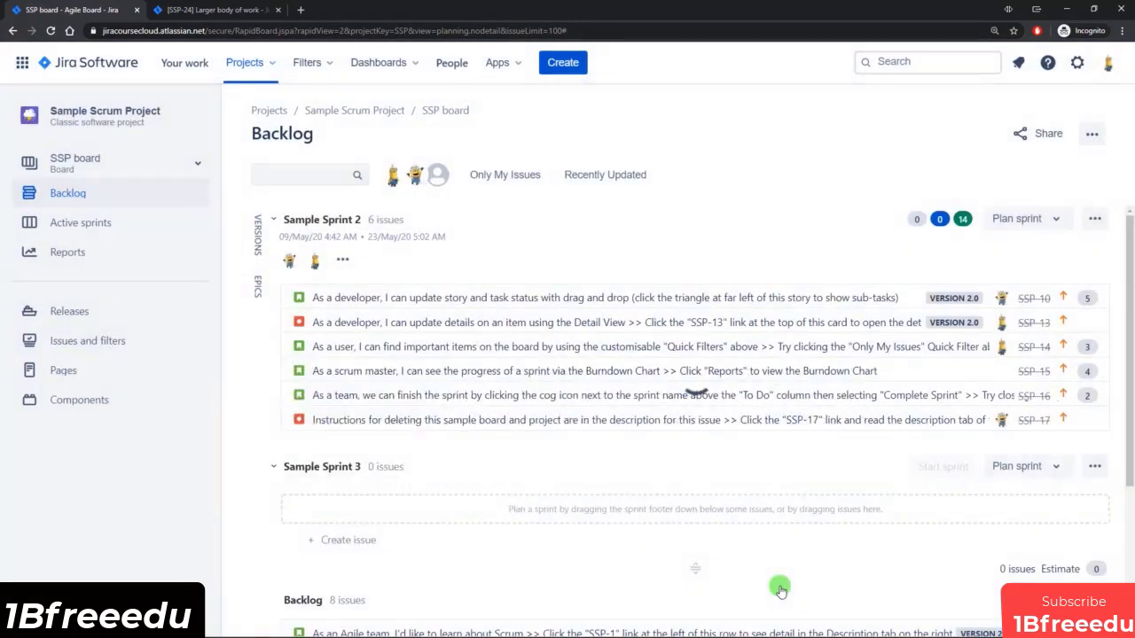
Show the epics beside the backlog, expand Sample Epic's details, and filter the backlog to that epic's issues.
scroll(709, 514, "down", 2)
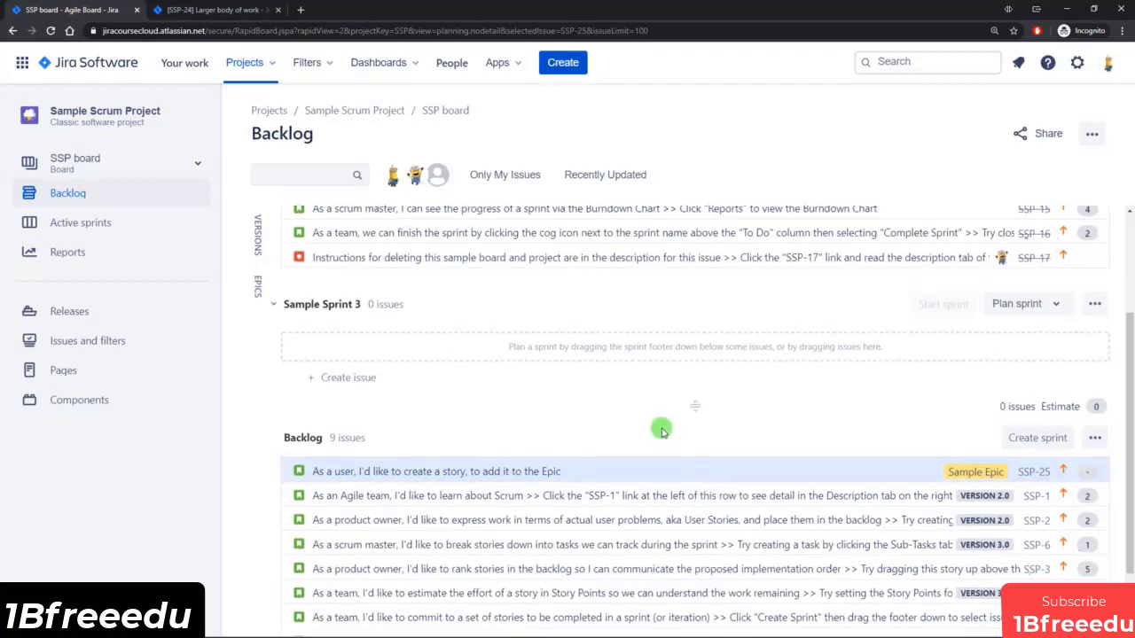
scroll(661, 432, "down", 1)
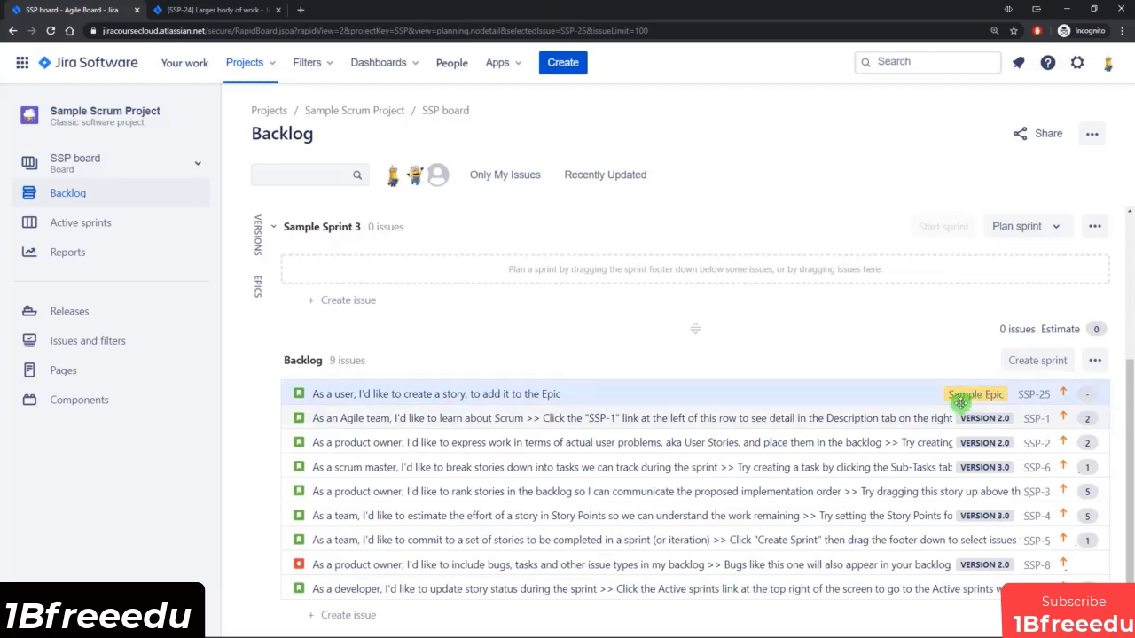
left_click(258, 291)
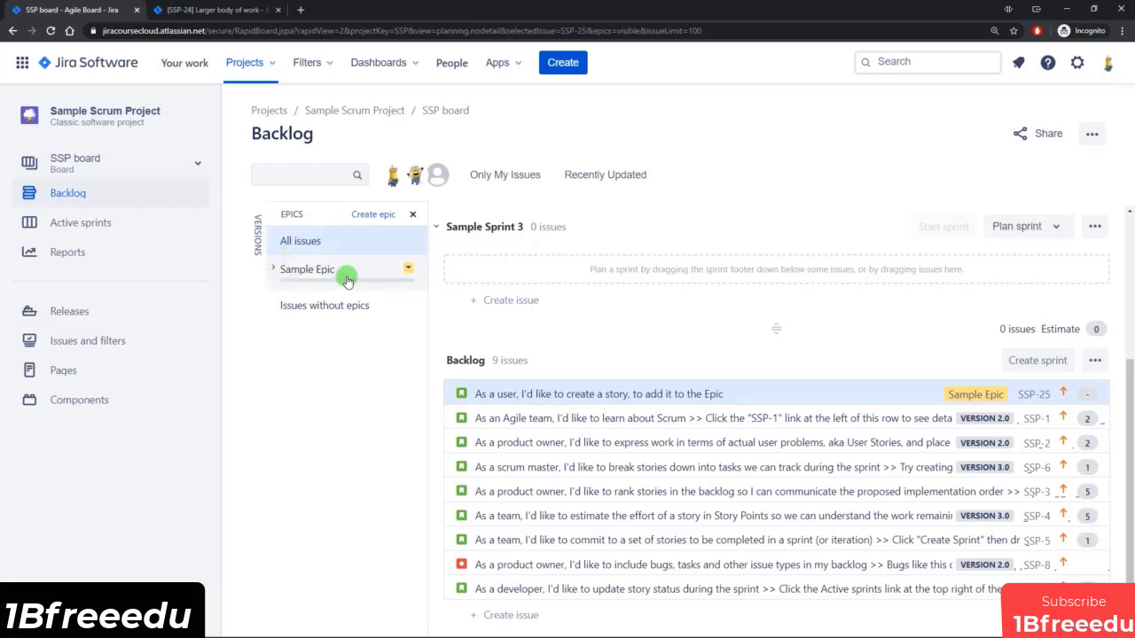
left_click(271, 271)
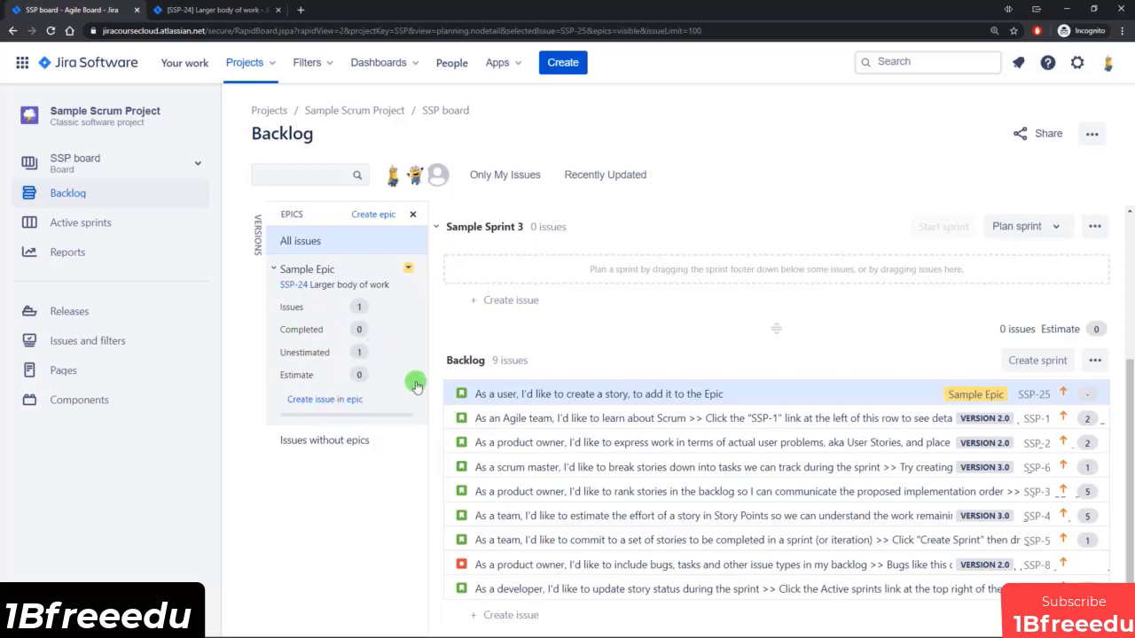
left_click(388, 318)
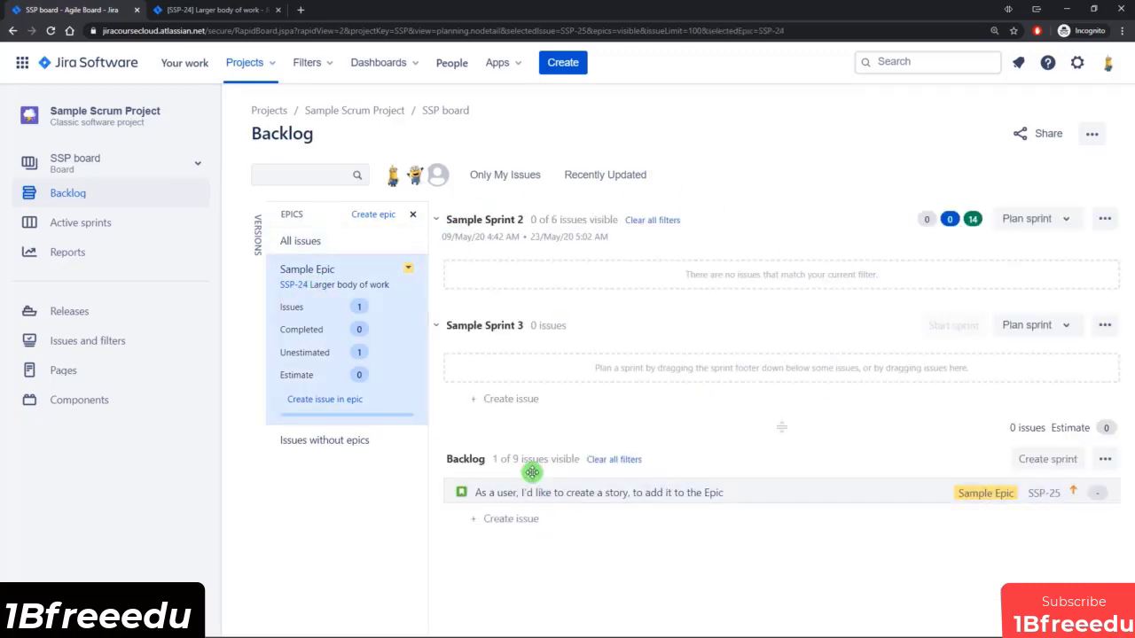
left_click(400, 355)
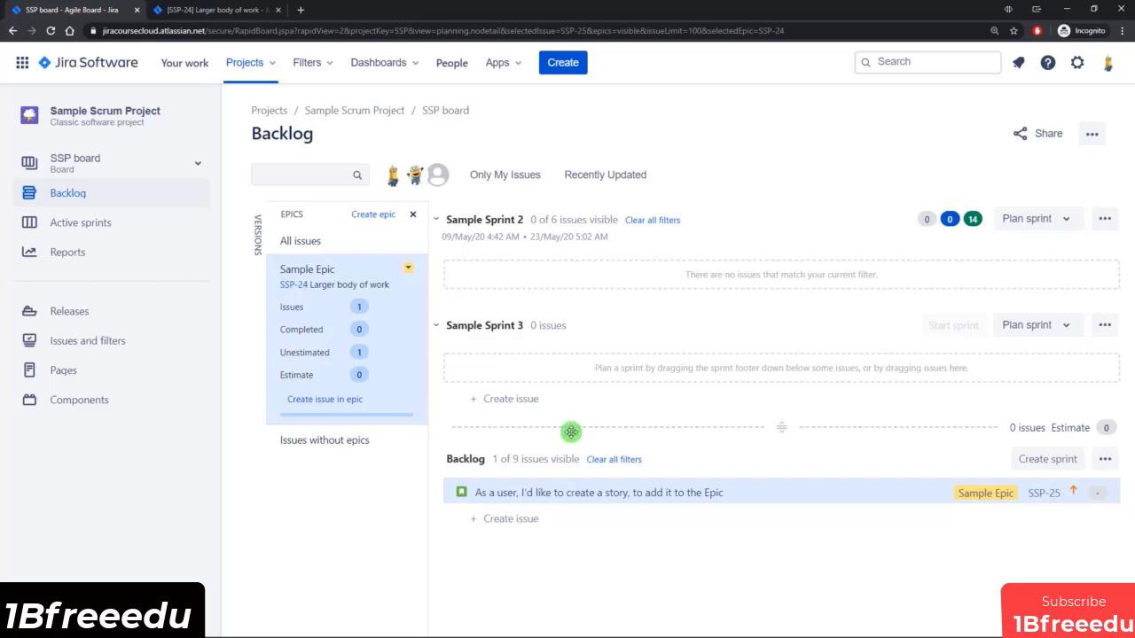
Create a story named "This is a great idea" in the Backlog while it is filtered to Sample Epic.
left_click(516, 522)
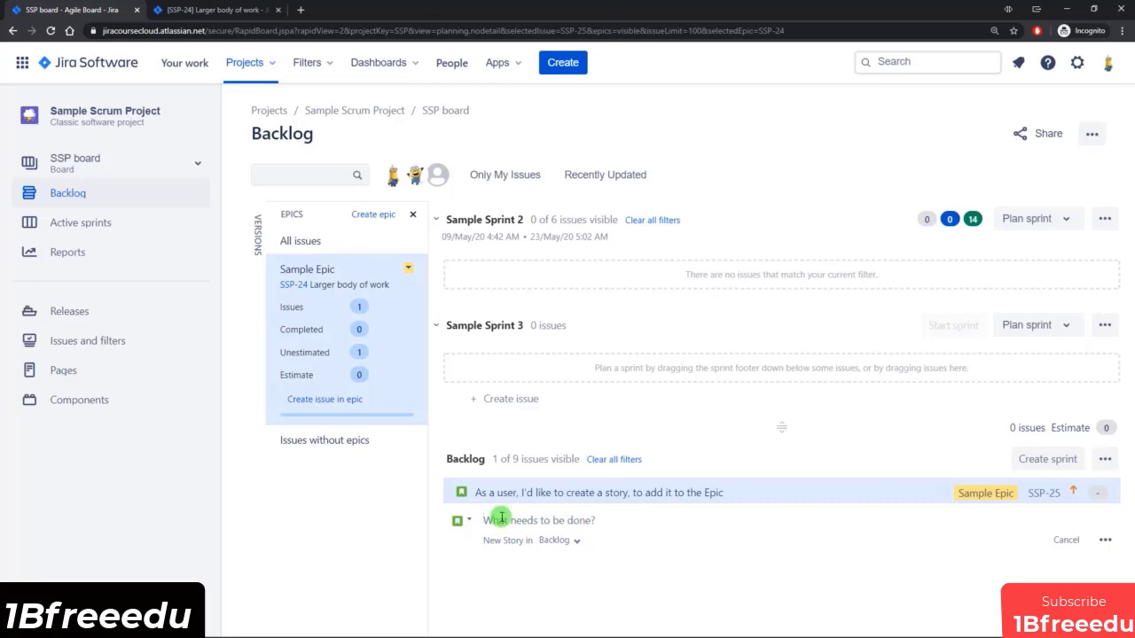
left_click(502, 400)
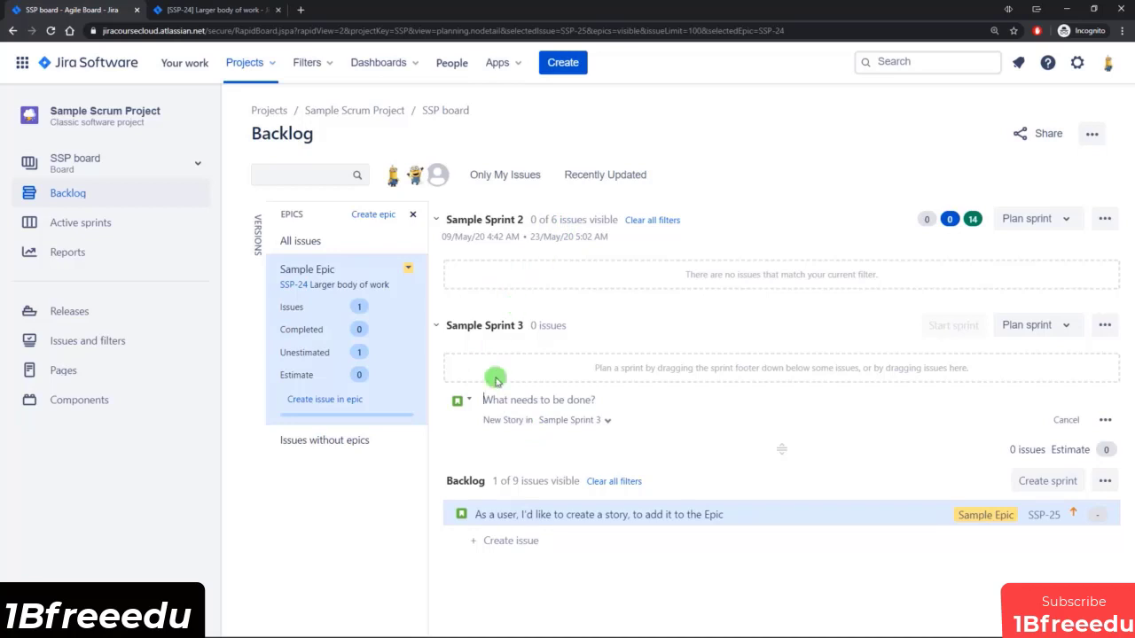
left_click(514, 539)
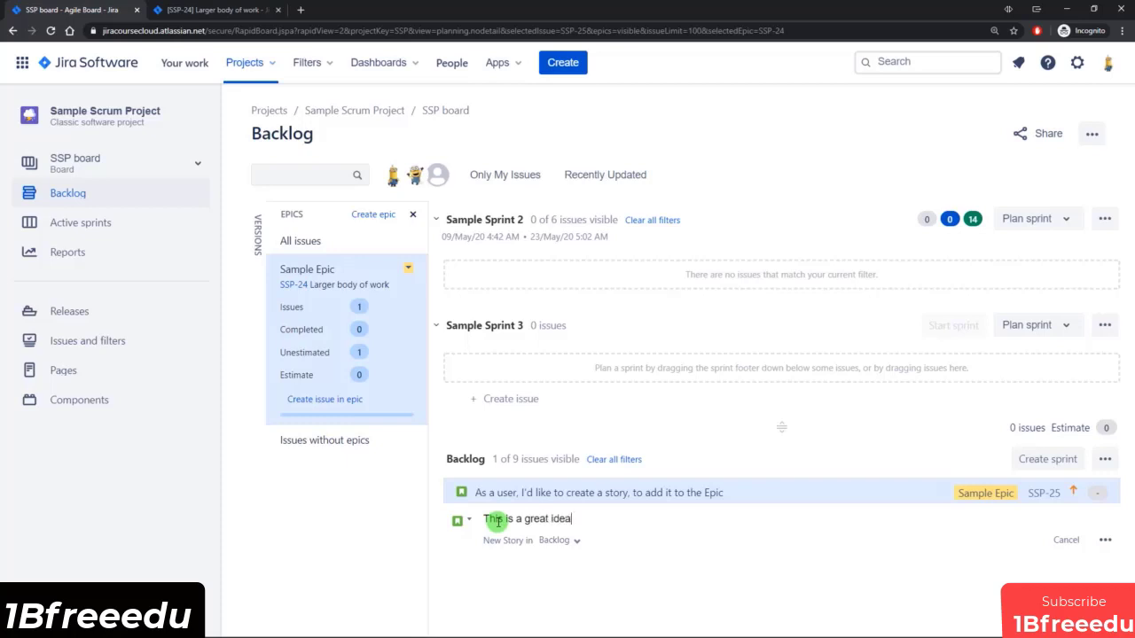
key("Return")
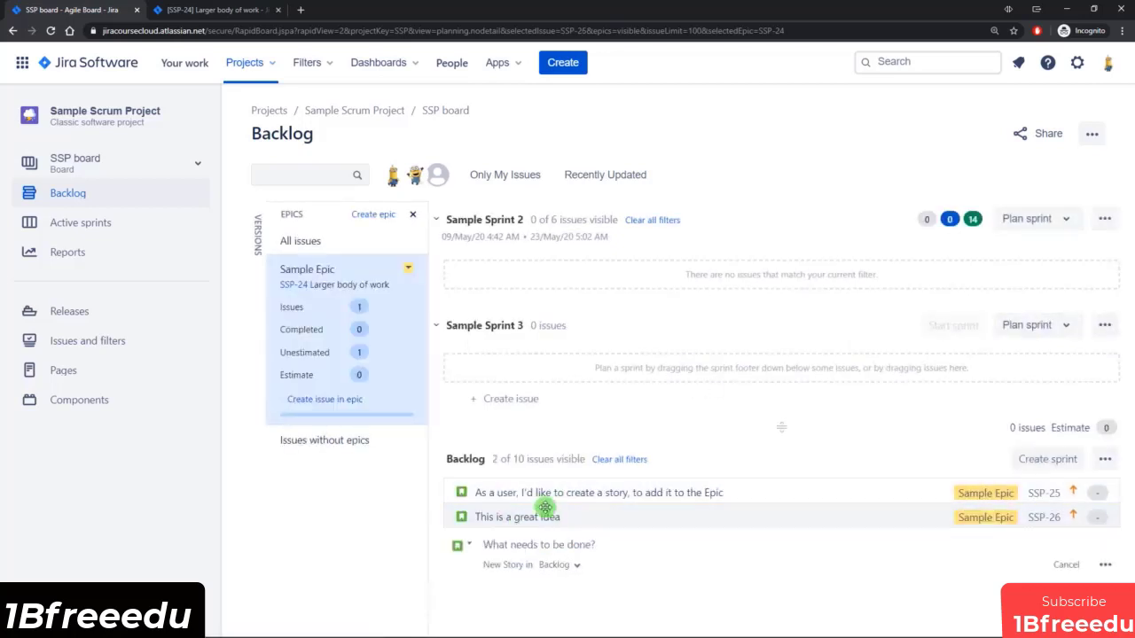
left_click(548, 520)
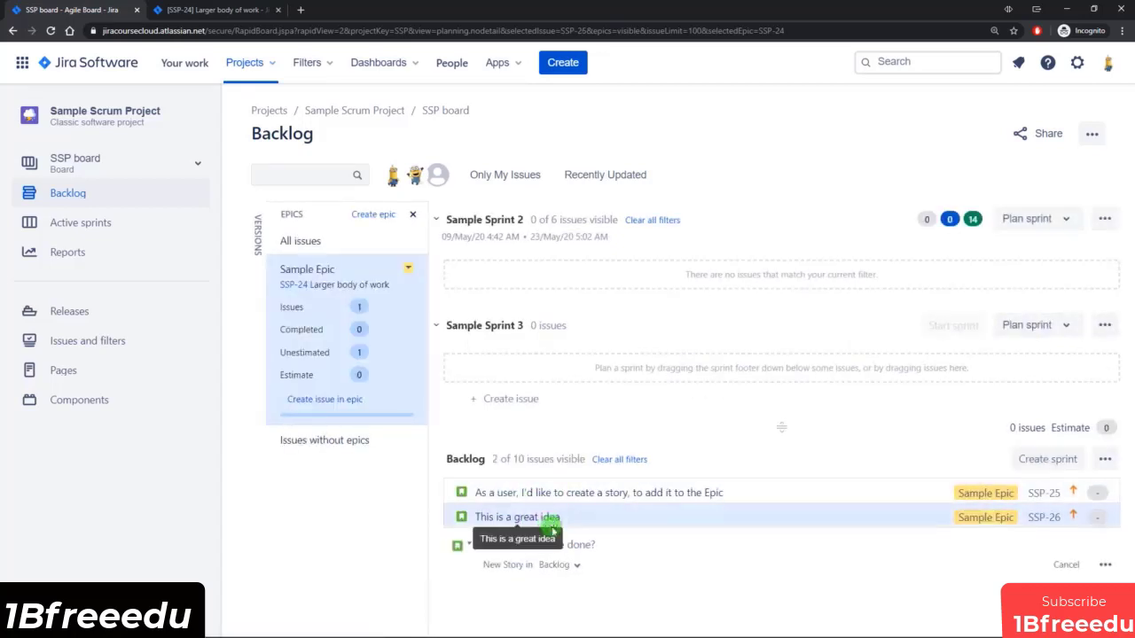
left_click(301, 289)
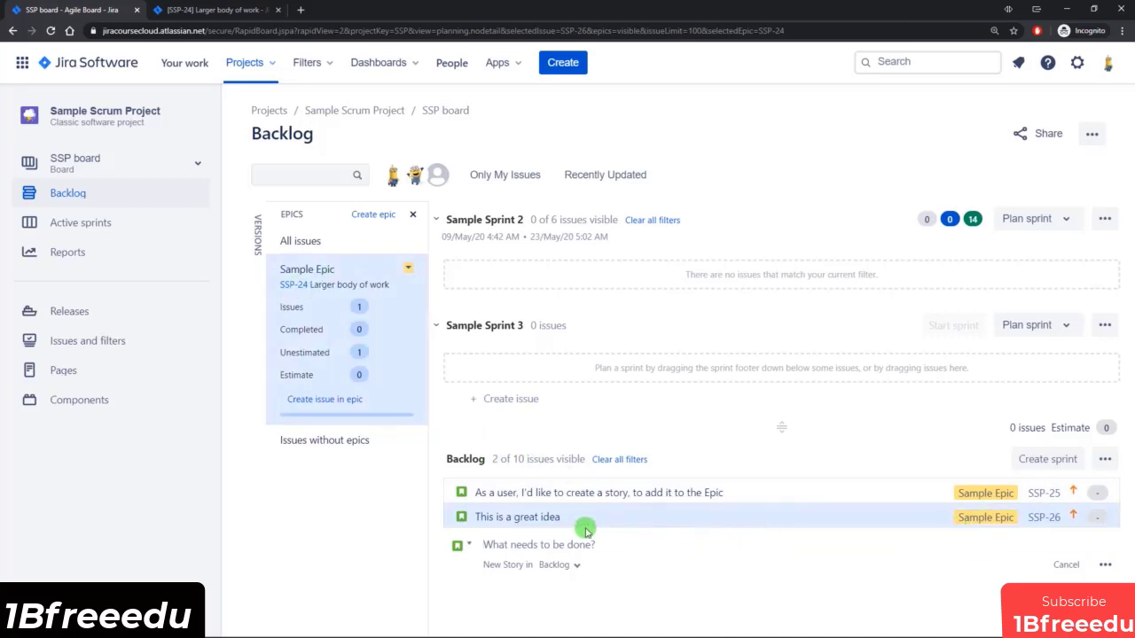
left_click(401, 360)
left_click(400, 360)
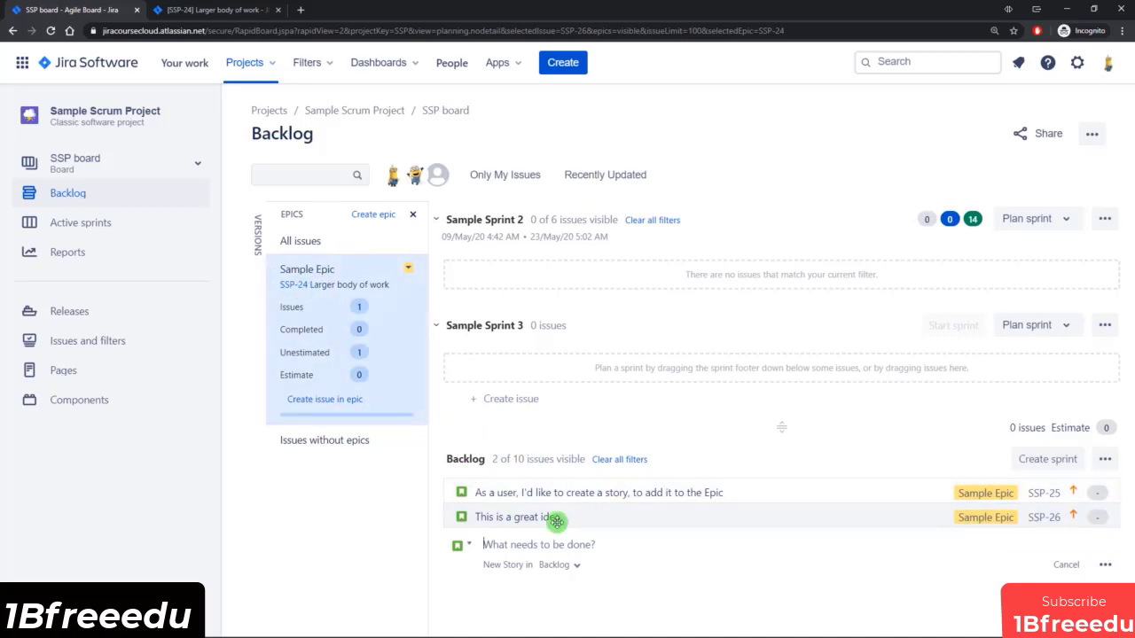
left_click_drag(631, 517, 664, 523)
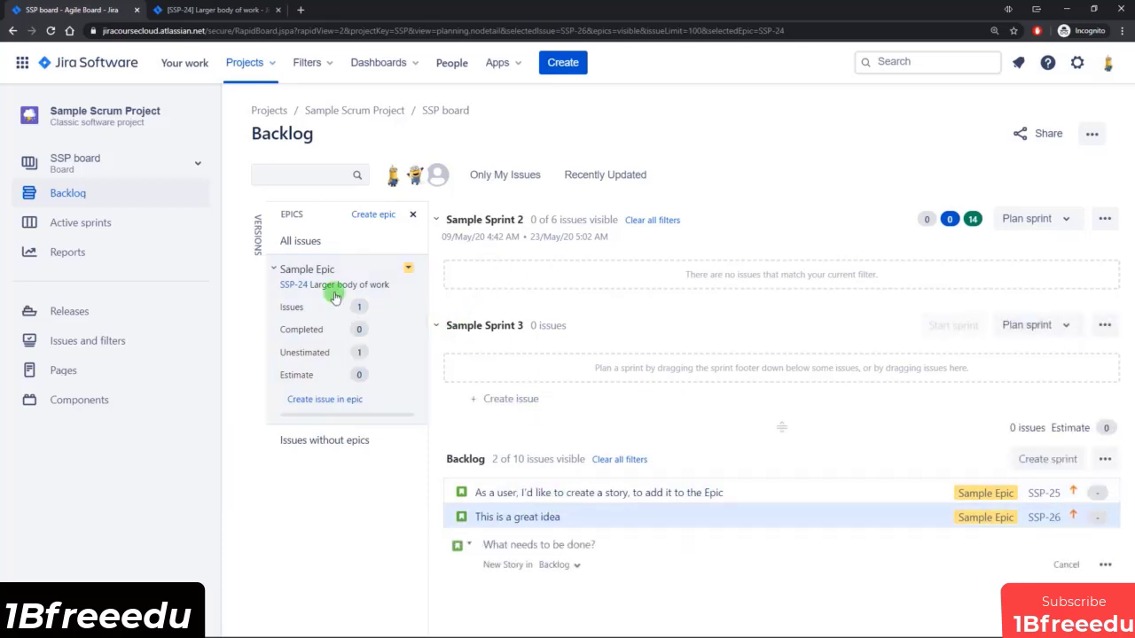
Remove the Sample Epic filter so that all issues are listed, and look through the backlog.
left_click(302, 242)
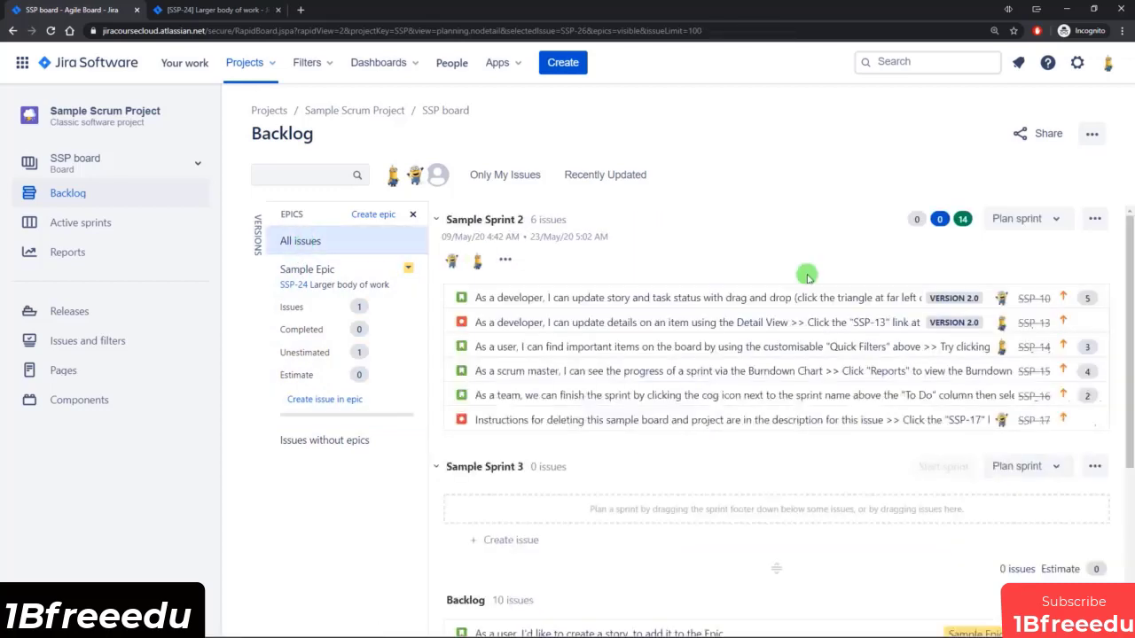
scroll(678, 301, "down", 3)
scroll(674, 299, "down", 2)
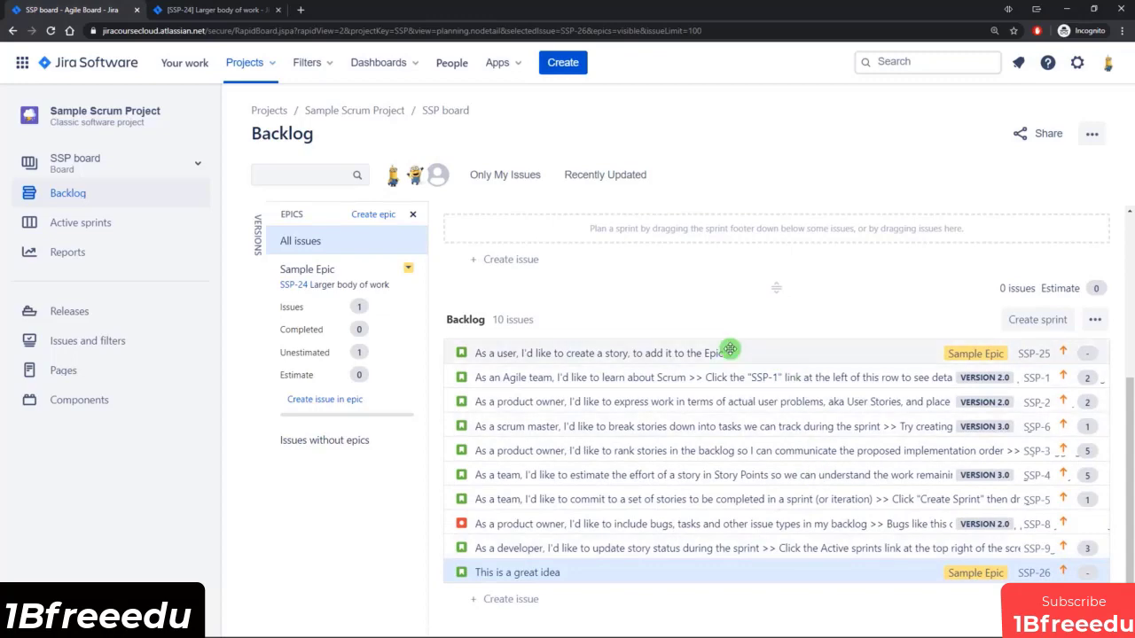
Create a task named "This is a task" in Sample Sprint 3 and assign it to Sample Epic.
scroll(735, 443, "up", 5)
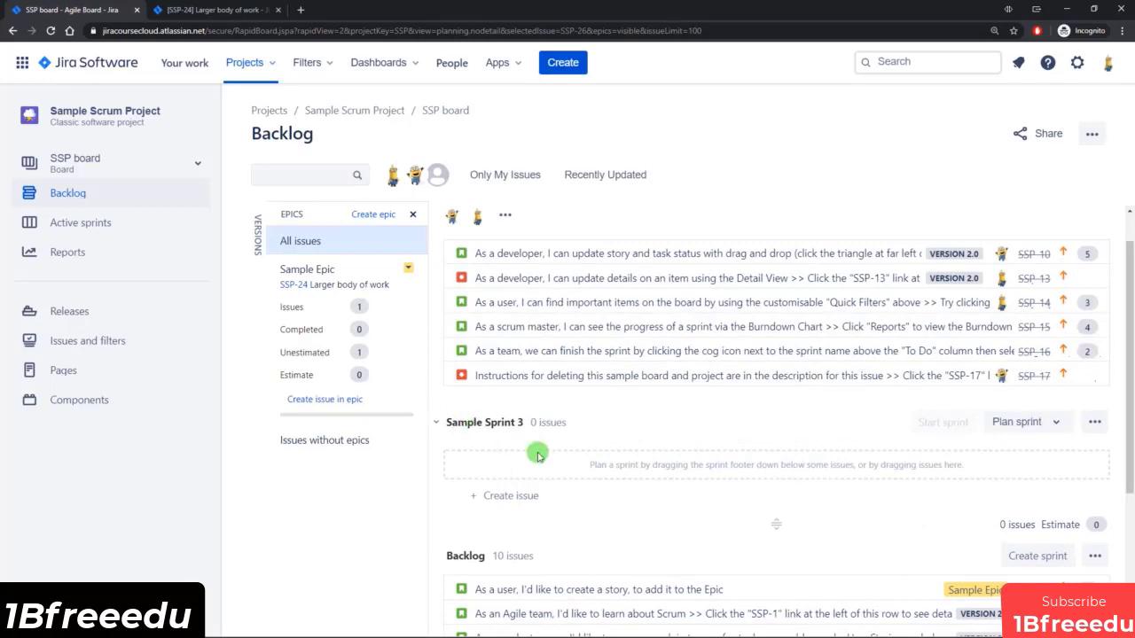
left_click(516, 497)
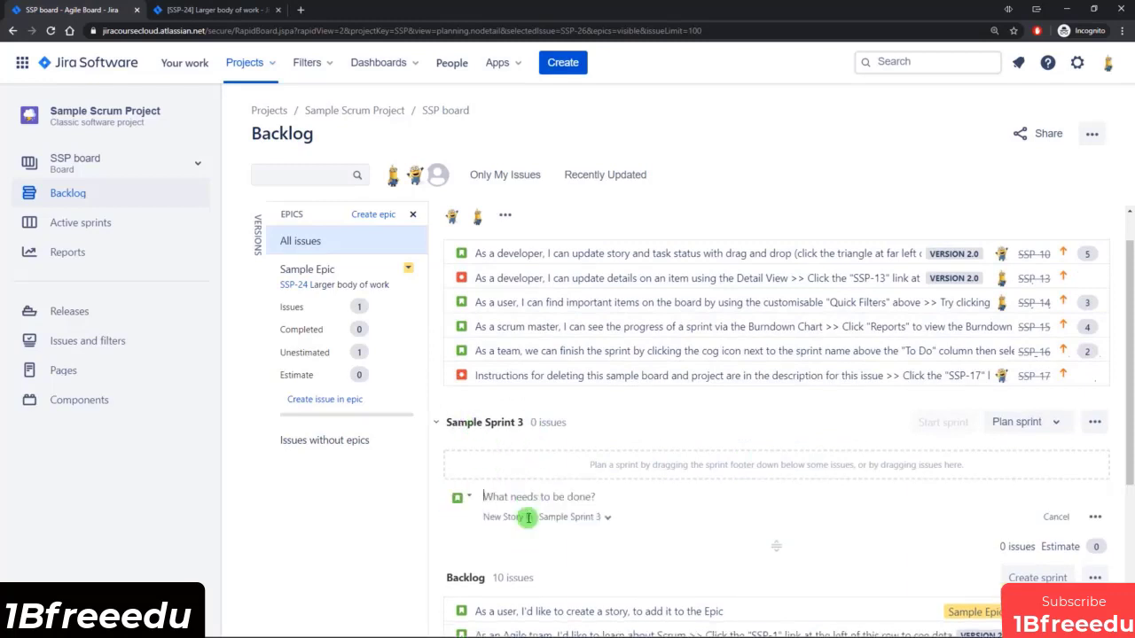
left_click(461, 502)
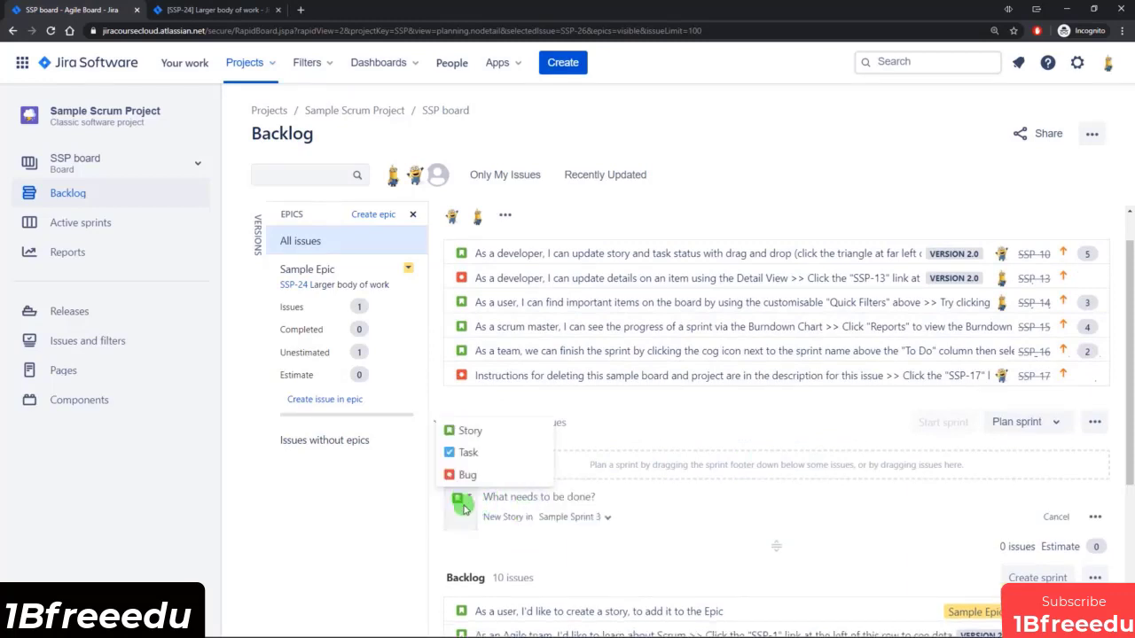
left_click(468, 452)
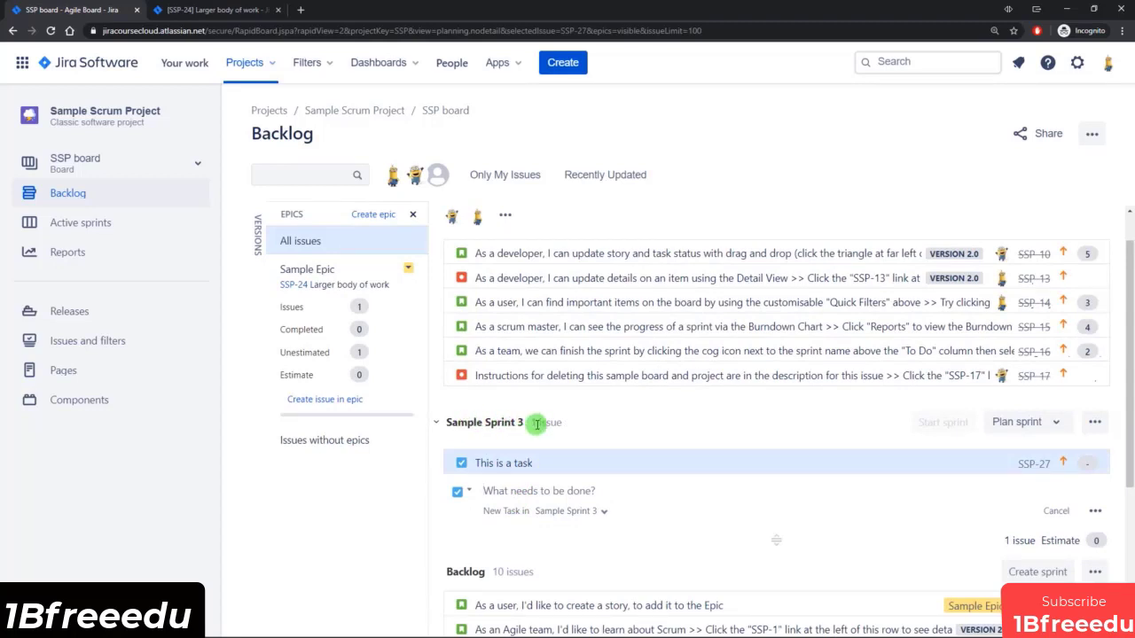
left_click_drag(574, 462, 365, 320)
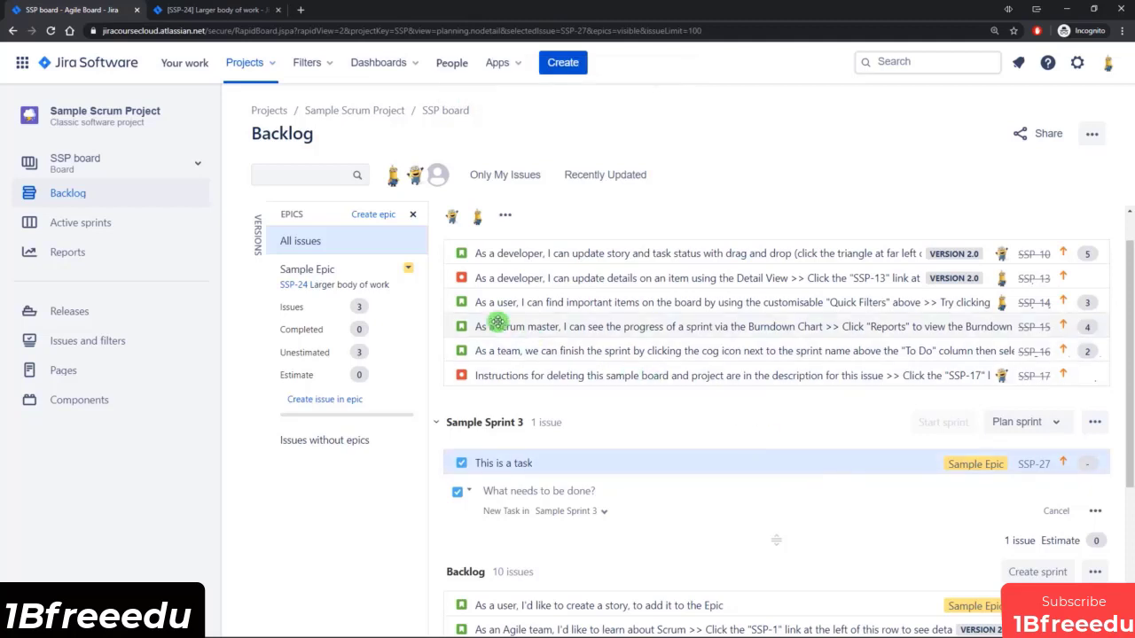
Switch to the epic's issue page for SSP-24 and reload it to view the issues in the epic.
left_click(228, 11)
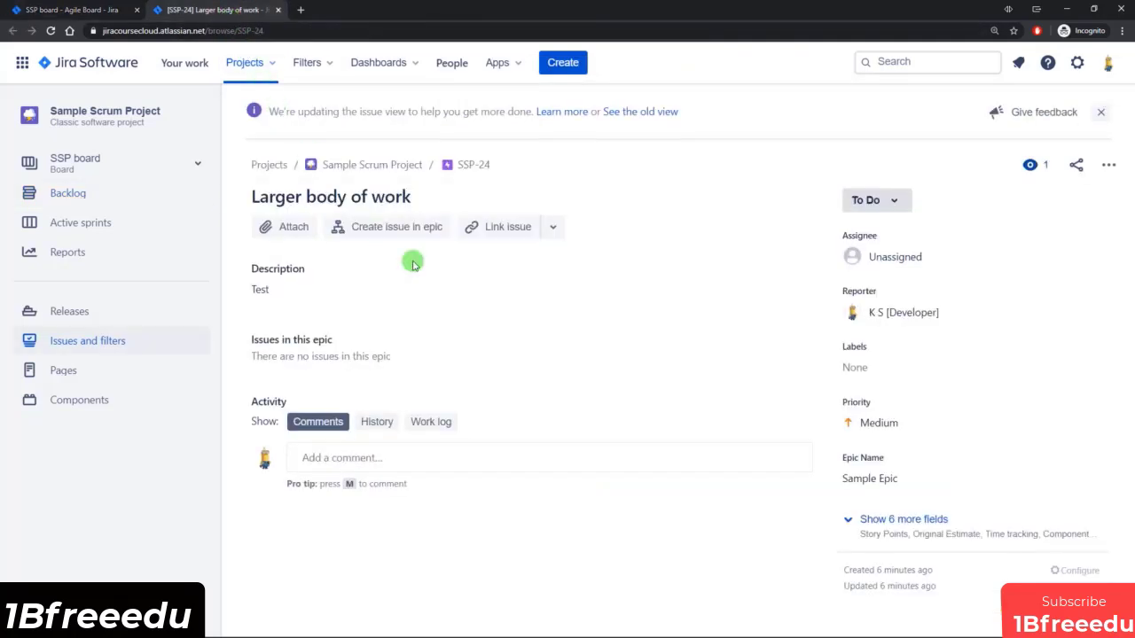
left_click(51, 31)
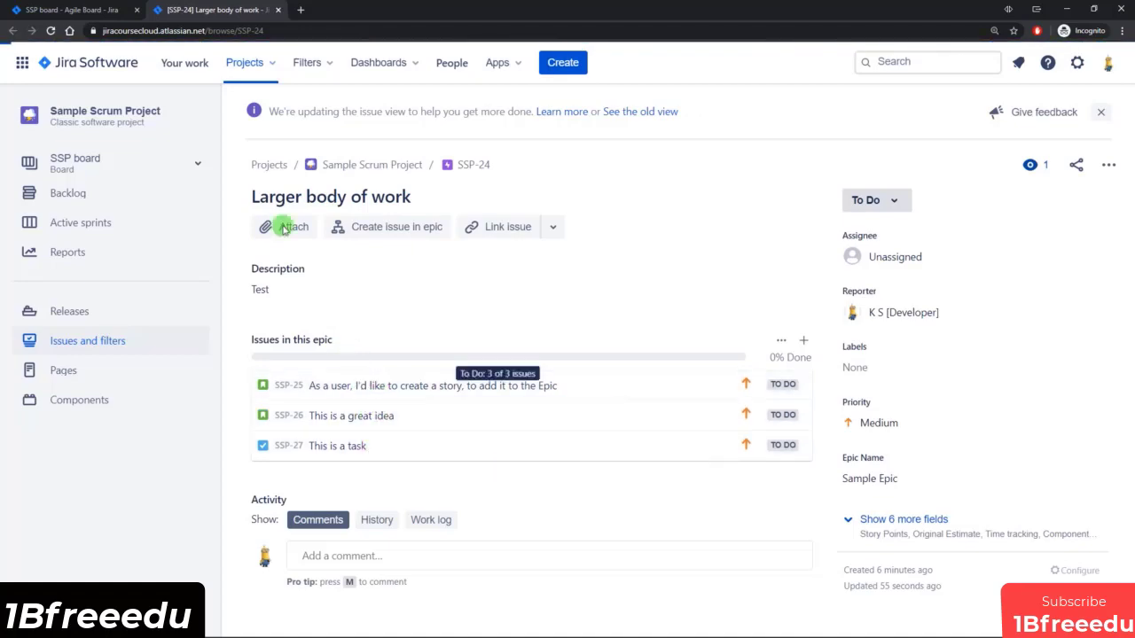
Return to the board's backlog and open the "This is a great idea" story to review its fields, including its Epic Link.
left_click(38, 10)
scroll(578, 462, "down", 2)
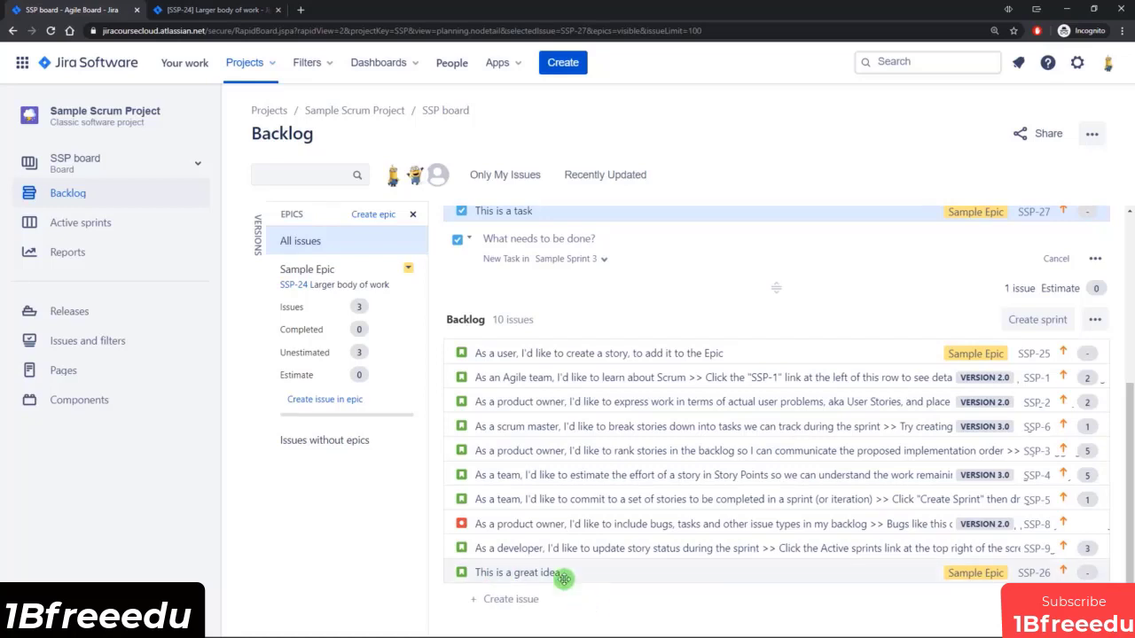
left_click(563, 573)
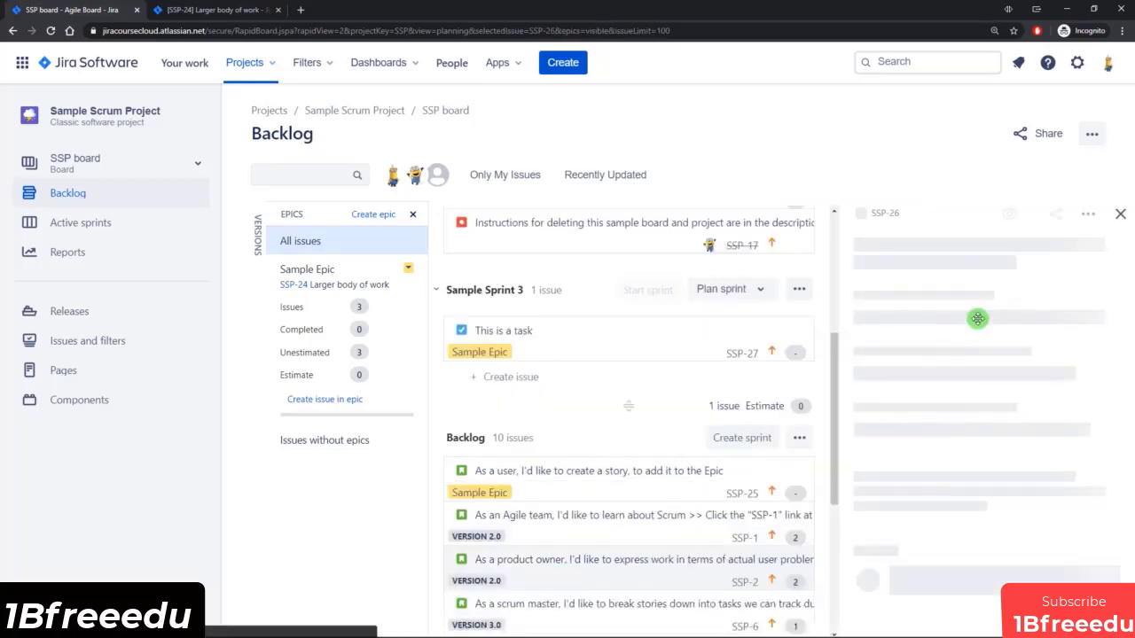
scroll(972, 308, "down", 2)
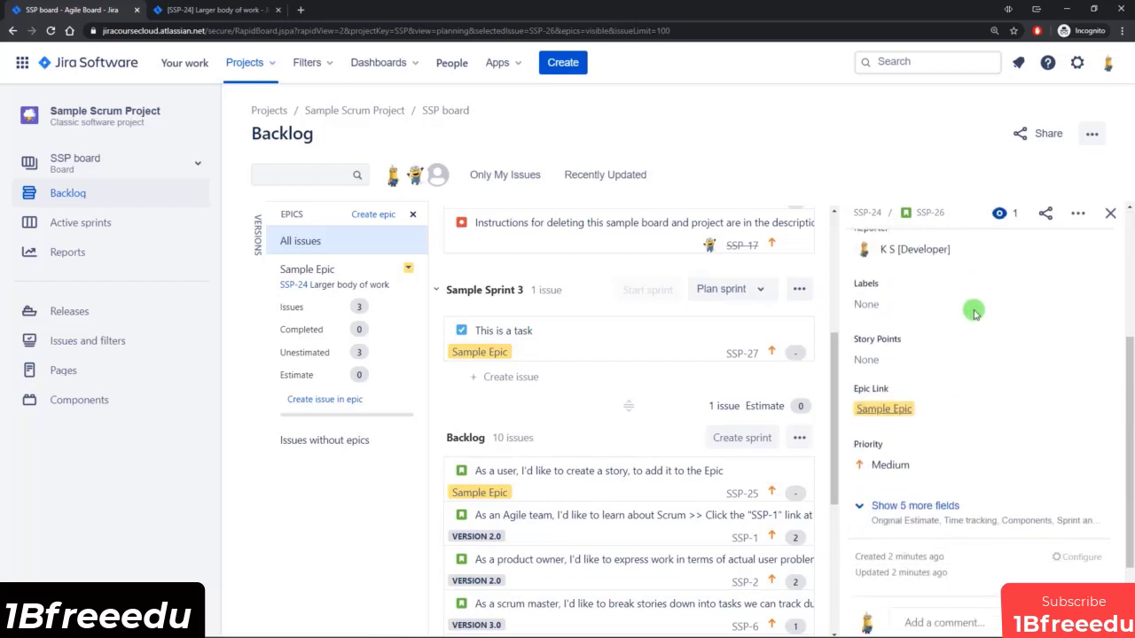
scroll(922, 328, "down", 1)
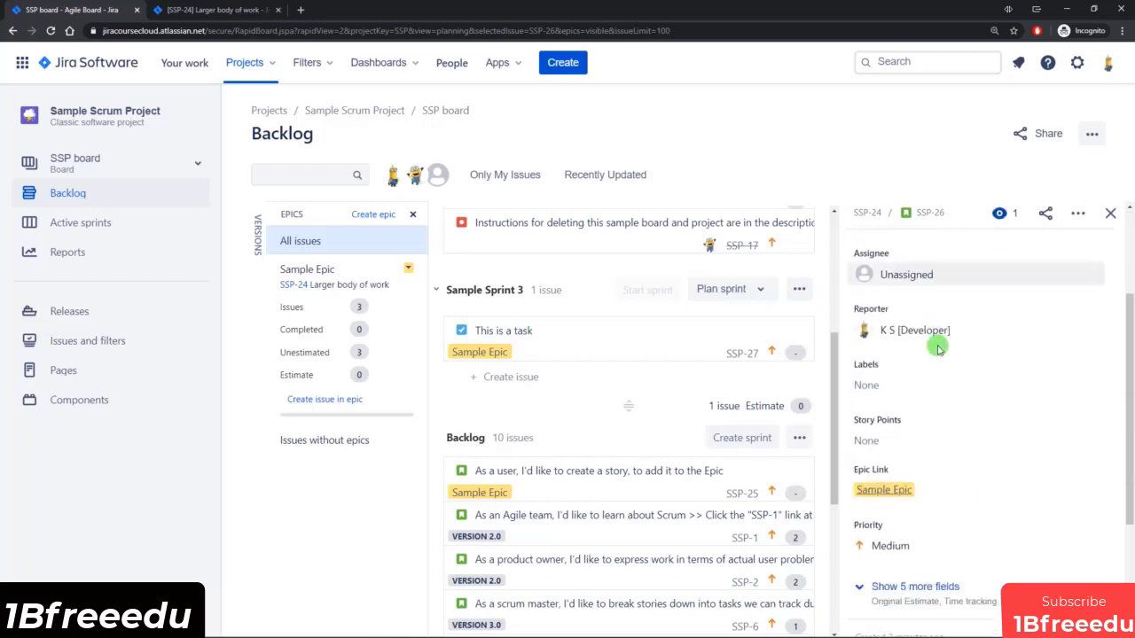
scroll(939, 372, "down", 1)
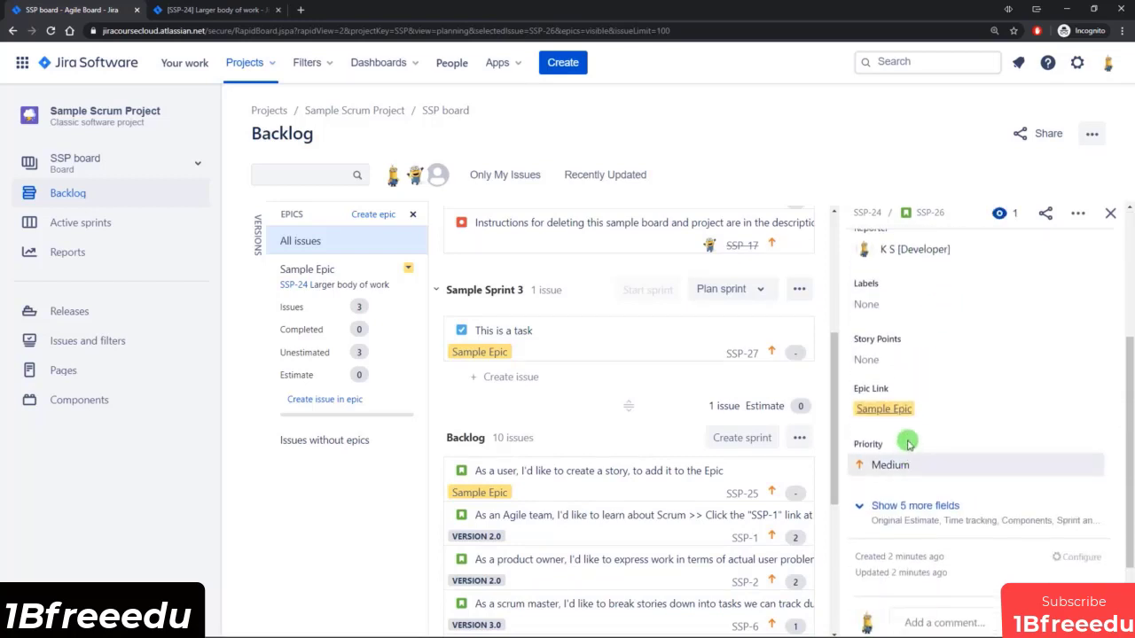
scroll(944, 568, "down", 1)
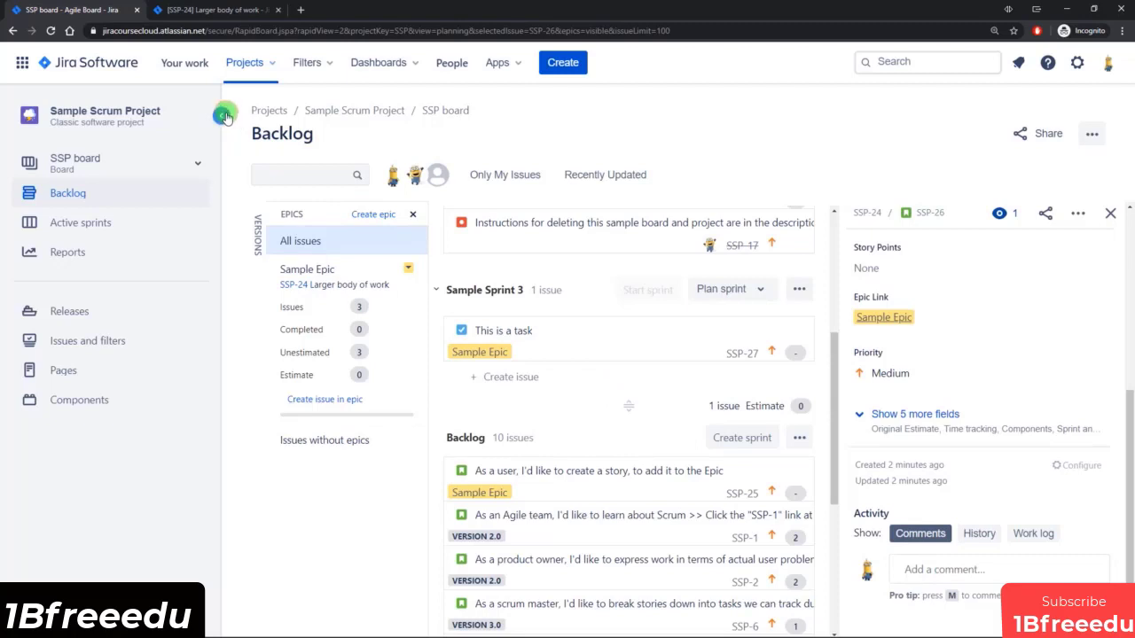
left_click(224, 116)
scroll(316, 261, "down", 1)
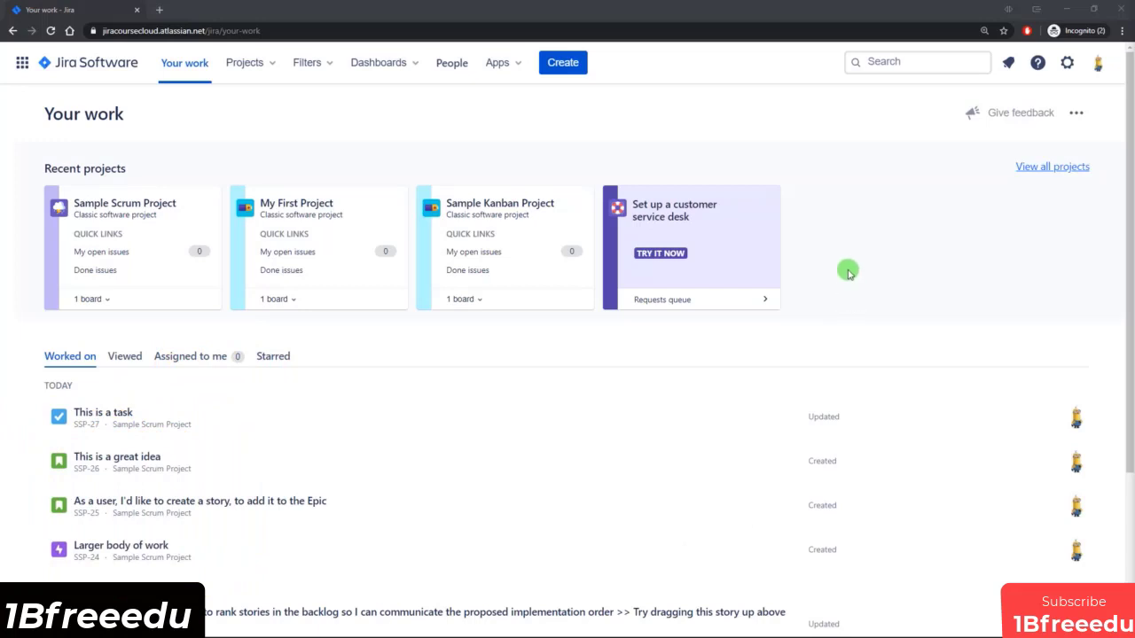
Open the list of all issues from Jira's global search.
left_click(909, 62)
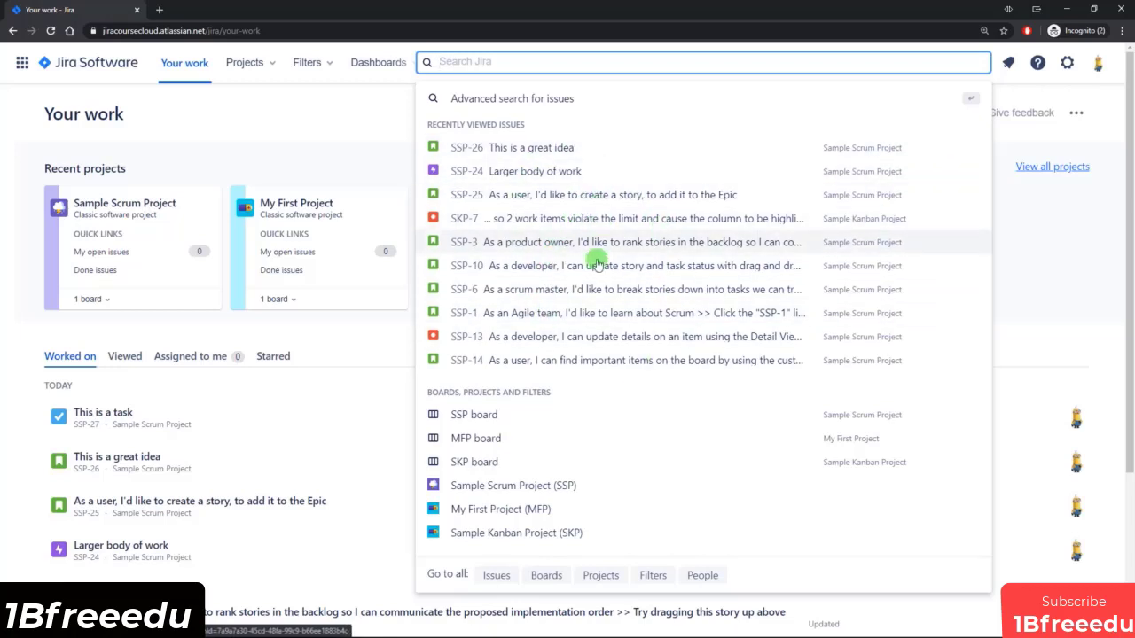
left_click(497, 575)
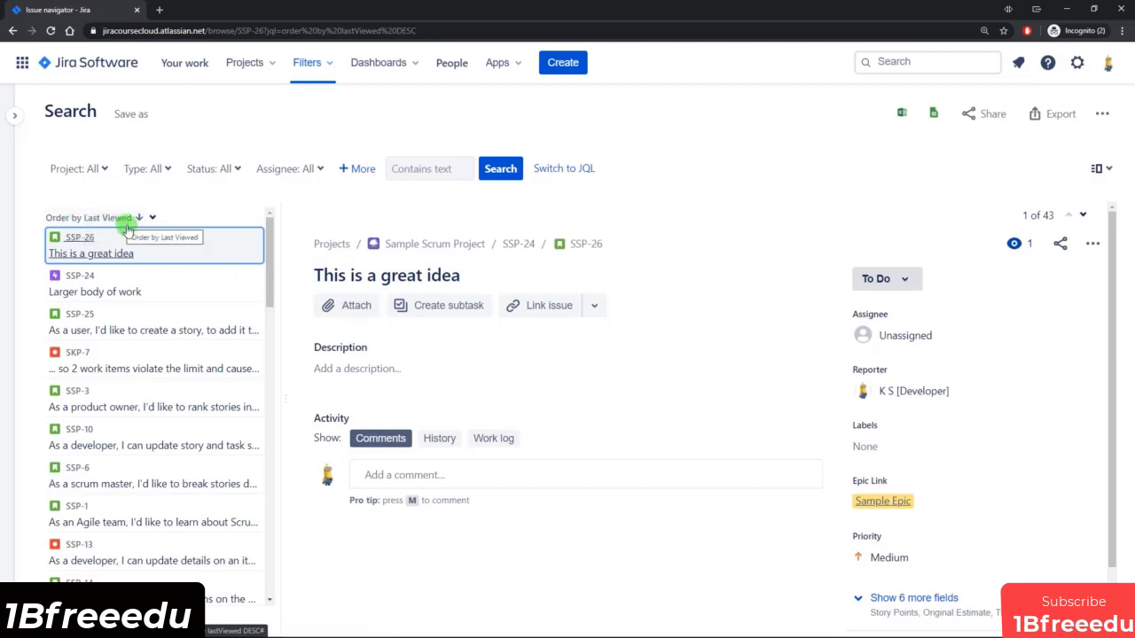
mouse_move(271, 236)
left_mouse_down()
mouse_move(268, 506)
mouse_move(274, 221)
mouse_move(275, 246)
left_mouse_up()
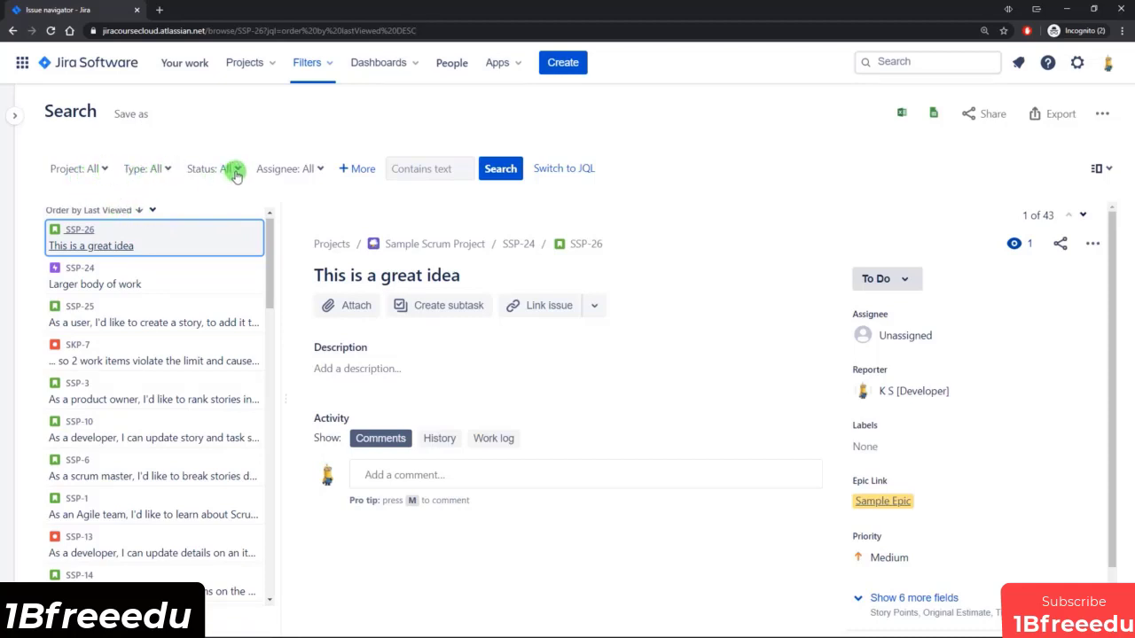
Examine the Project, Type, Status and Assignee filter options of the issue search.
left_click(100, 172)
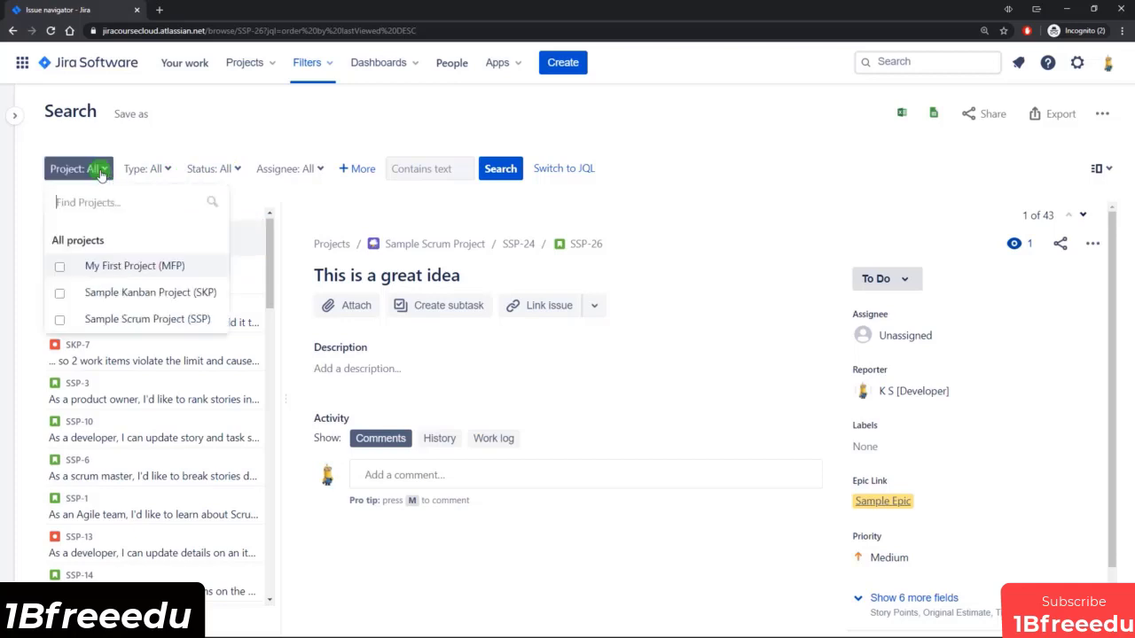
left_click(160, 170)
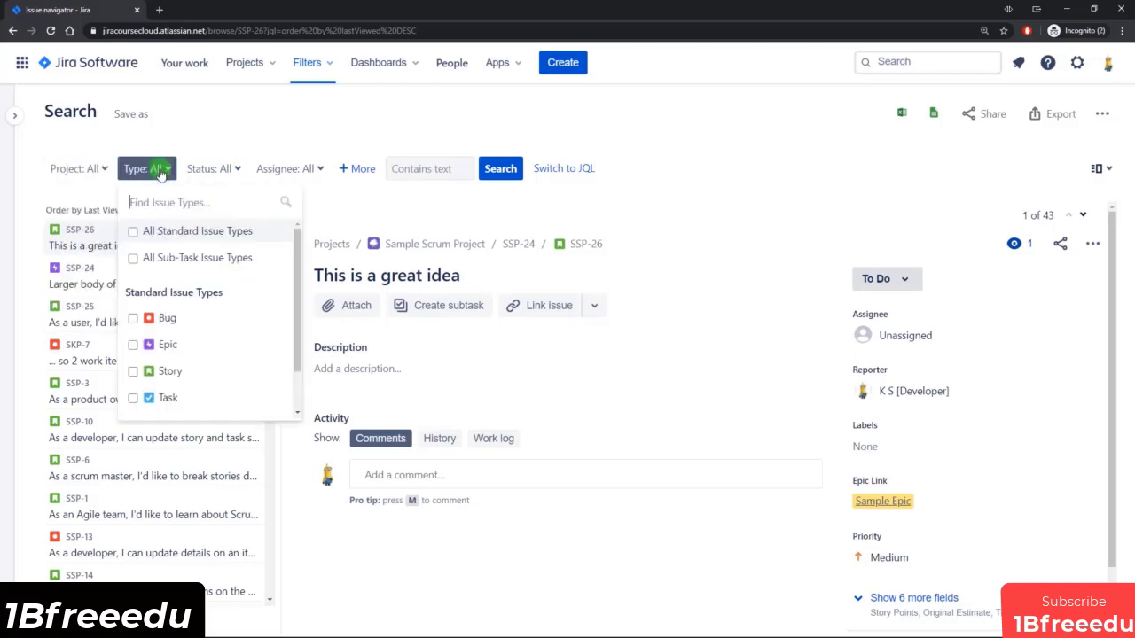
left_click(225, 170)
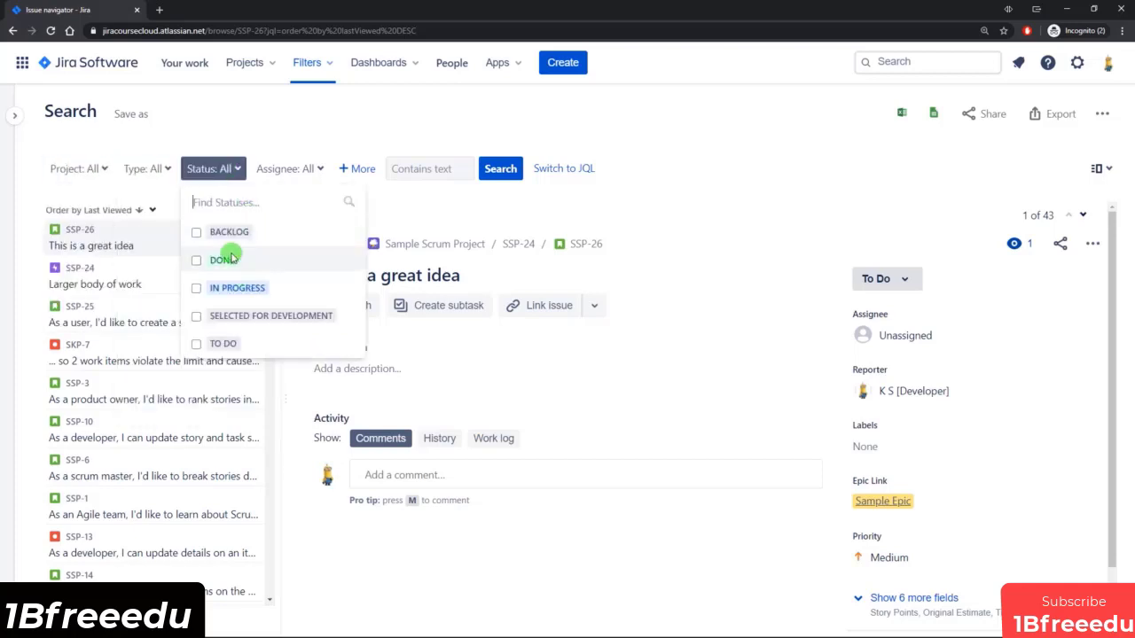
left_click(296, 169)
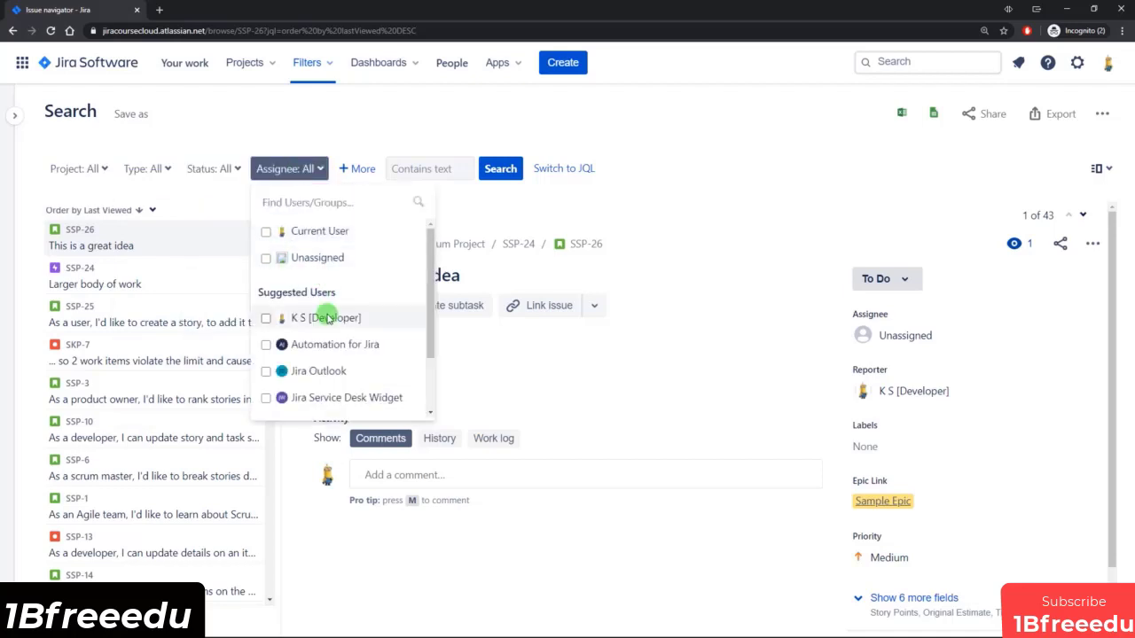
left_click(404, 115)
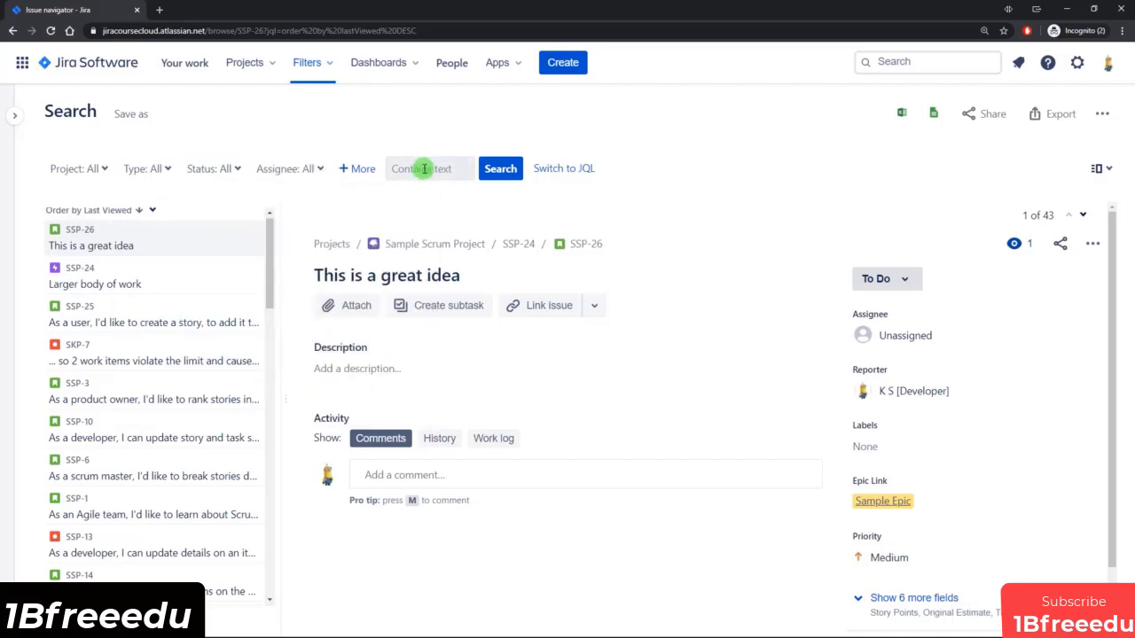
Add Created Date as an extra criterion to the issue search.
left_click(360, 173)
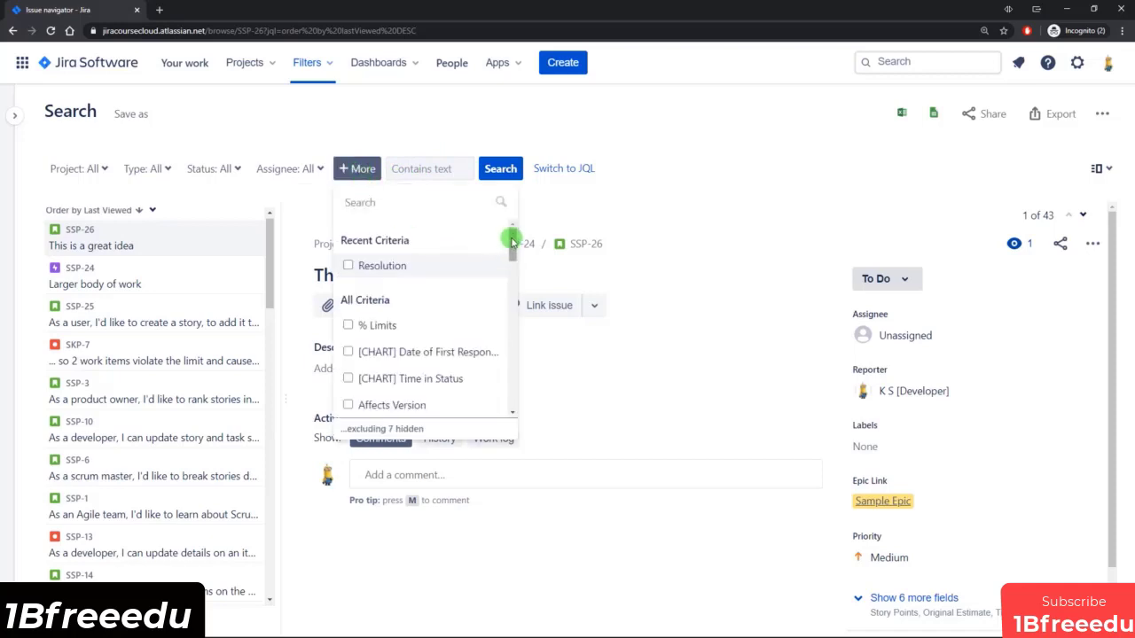
mouse_move(512, 235)
left_mouse_down()
mouse_move(511, 315)
mouse_move(513, 231)
left_mouse_up()
left_click_drag(512, 239, 508, 283)
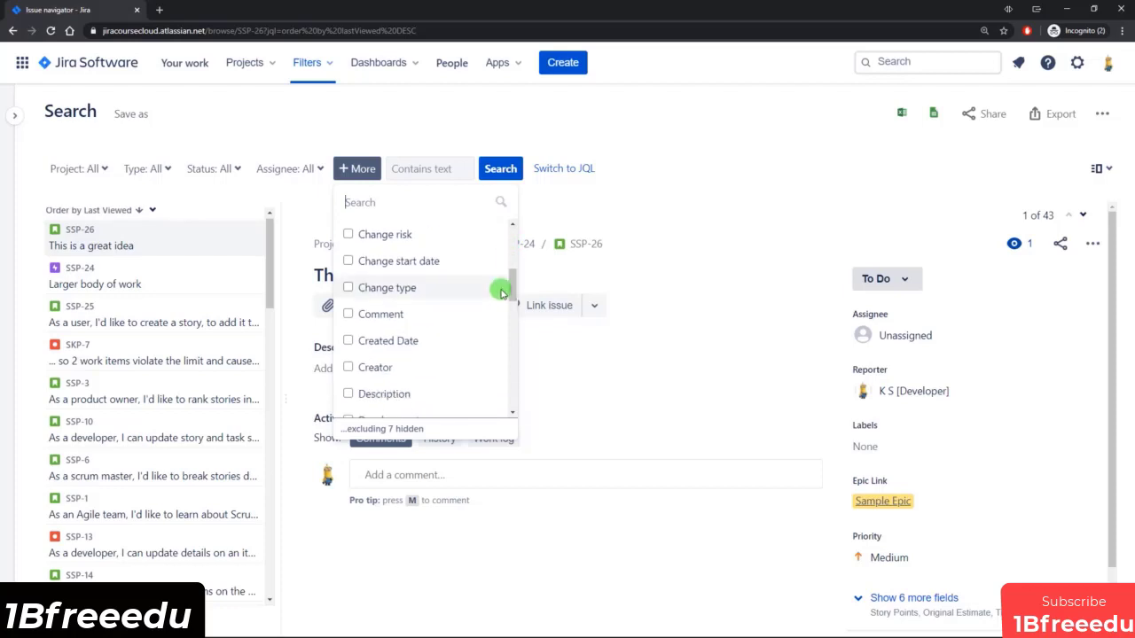
left_click(380, 341)
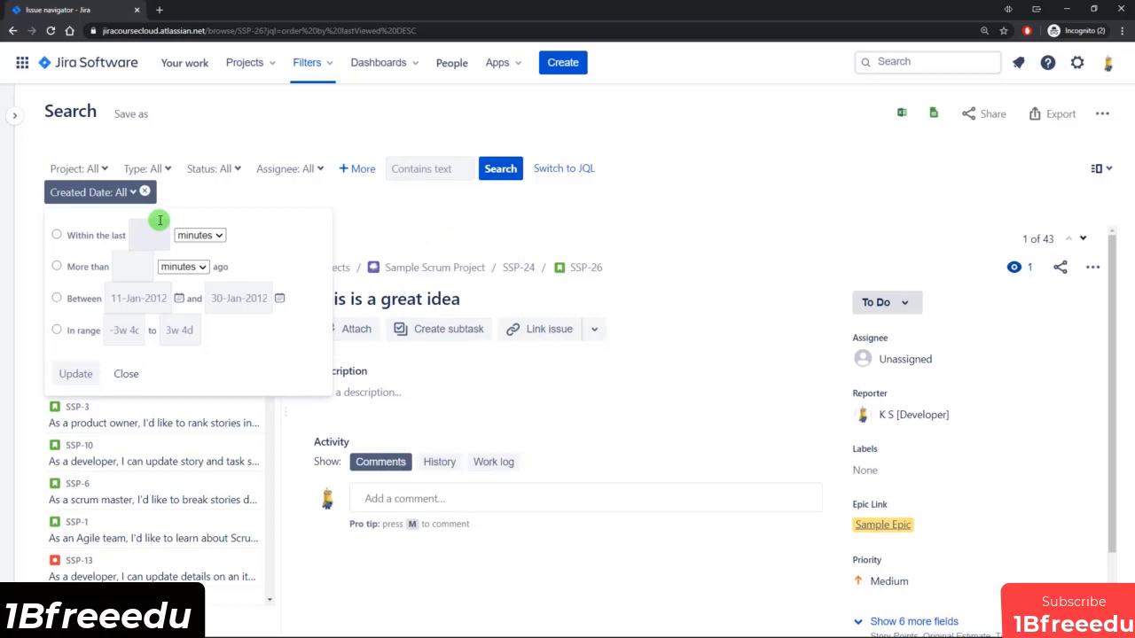
Try the Created Date filter's options, setting "Within the last" to 2 days and selecting "More than", and close them without applying.
left_click(55, 239)
left_click(152, 235)
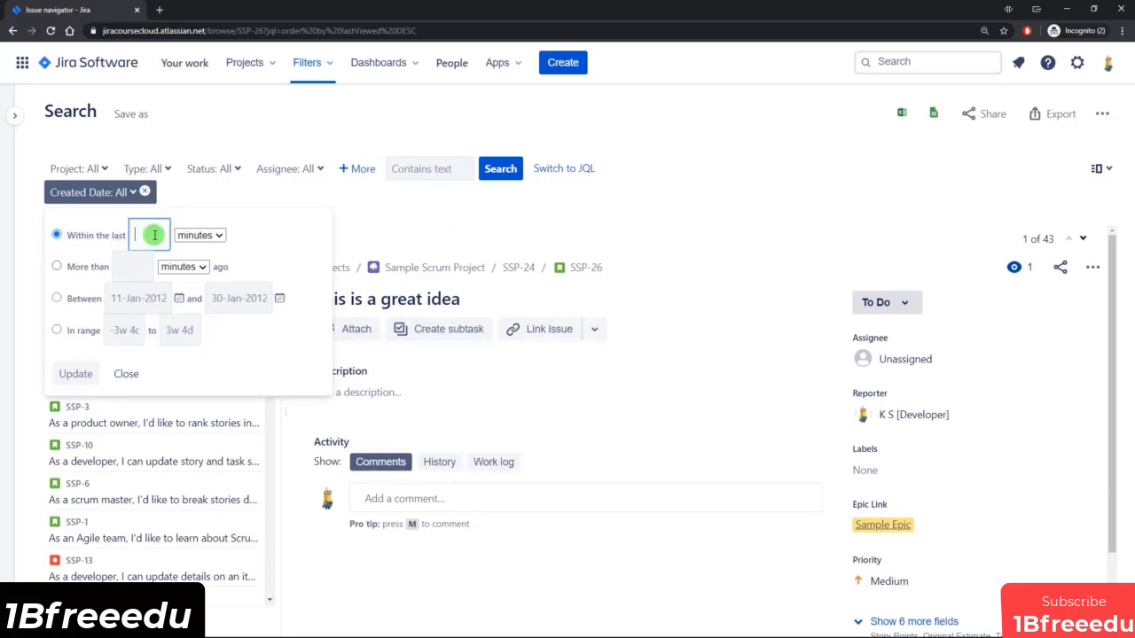
type("2")
left_click(202, 235)
left_click(191, 290)
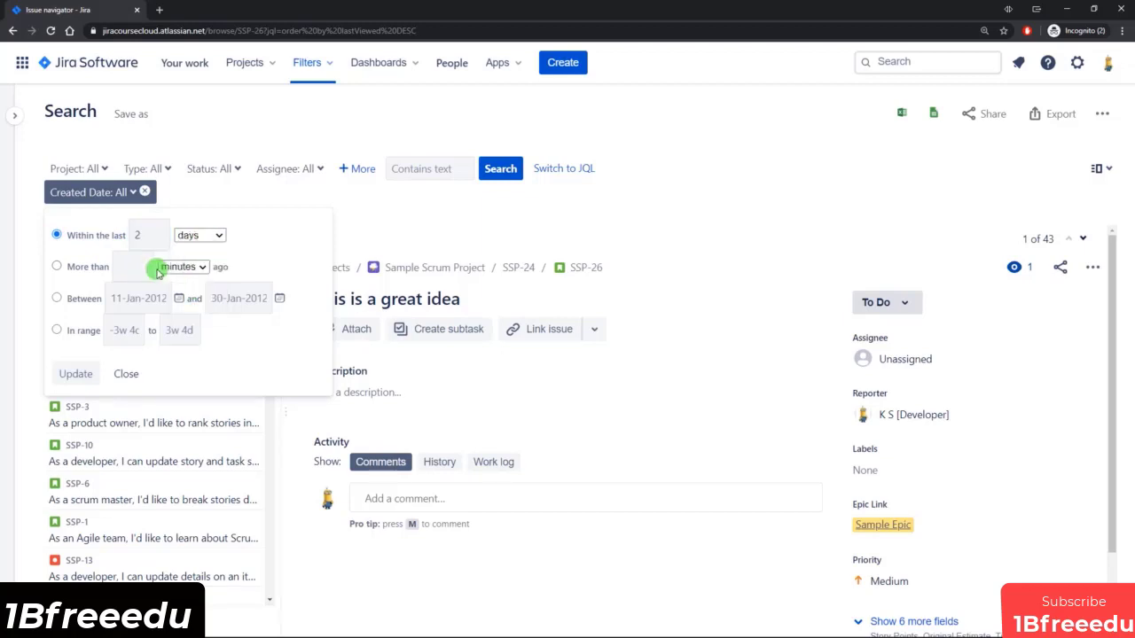
left_click(59, 267)
left_click(182, 267)
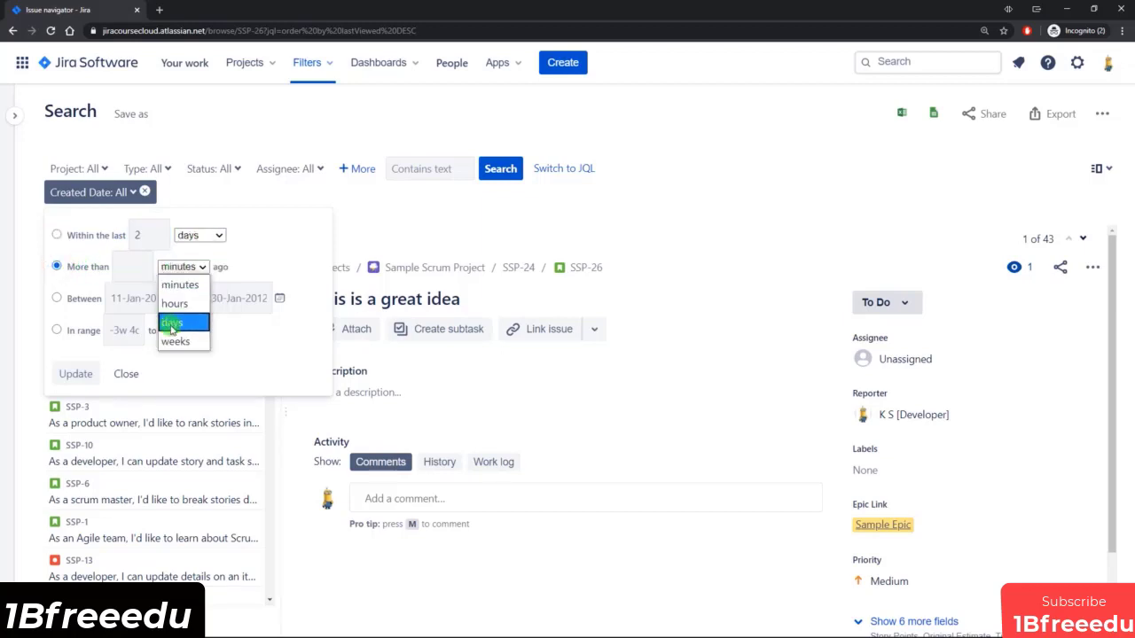
left_click(264, 272)
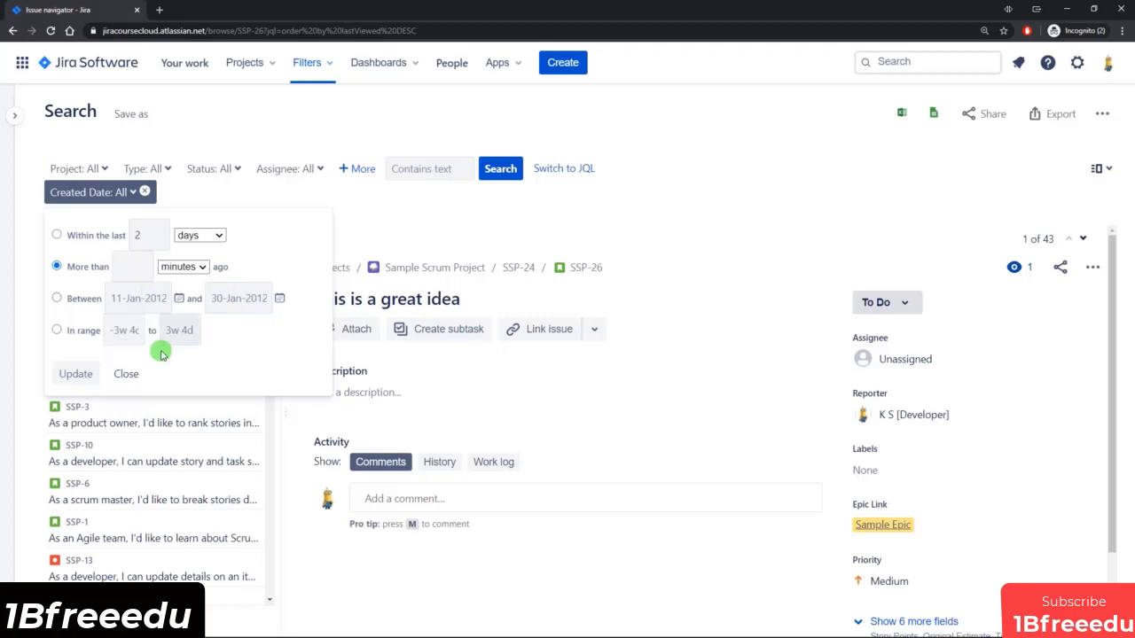
left_click(125, 373)
Look over the additional search criteria and remove the Created Date criterion from the issue search.
left_click(356, 168)
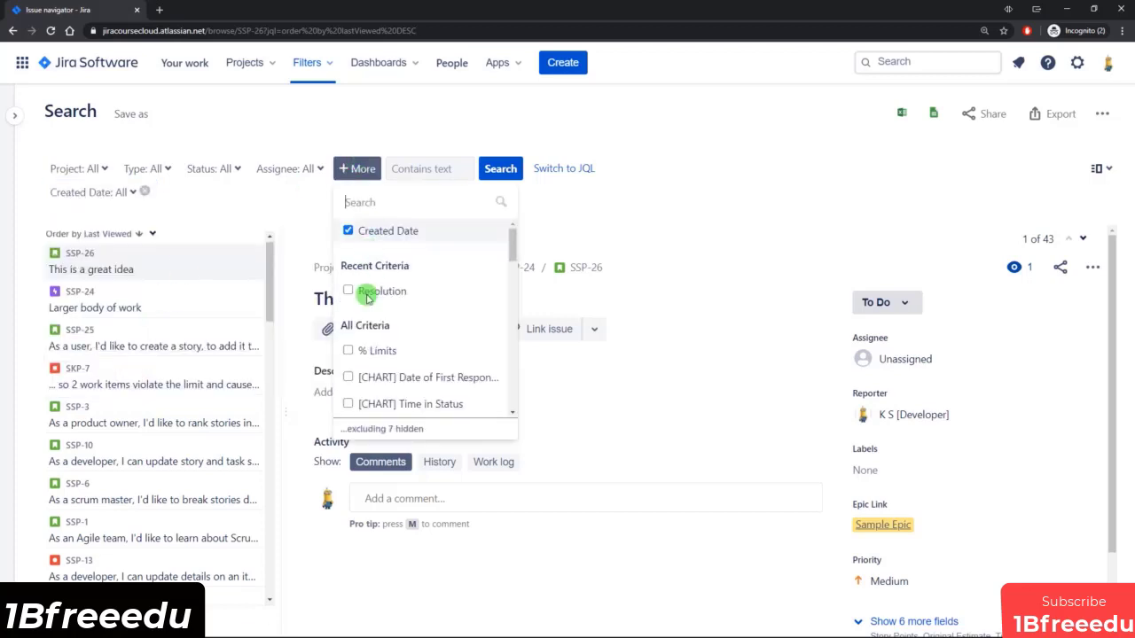
mouse_move(512, 247)
left_mouse_down()
mouse_move(515, 264)
mouse_move(514, 246)
left_mouse_up()
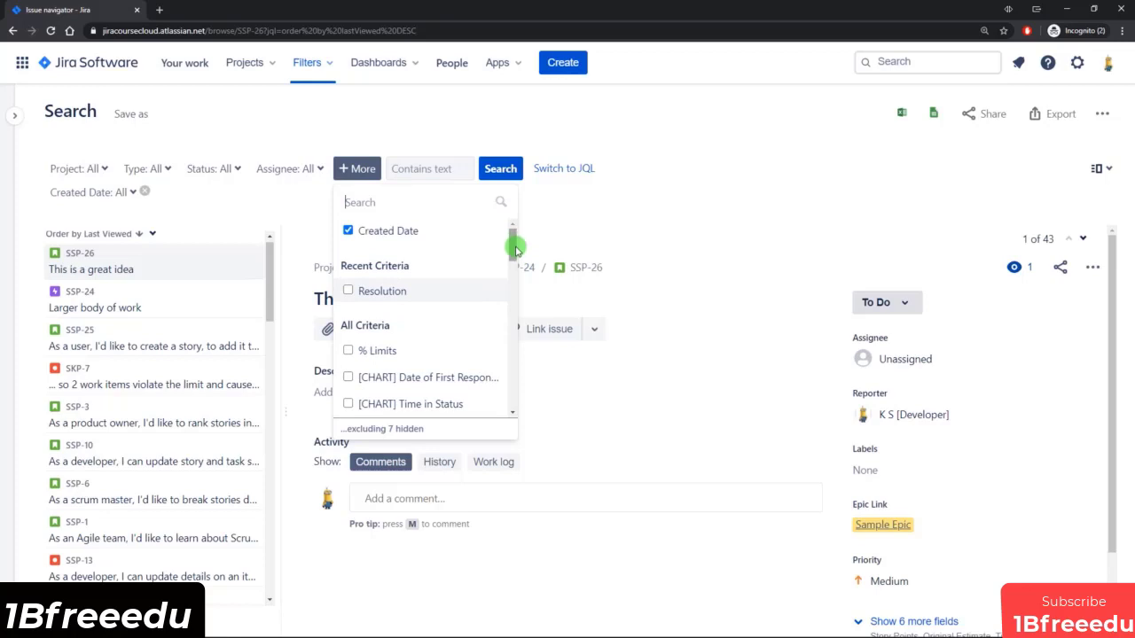
left_click(144, 191)
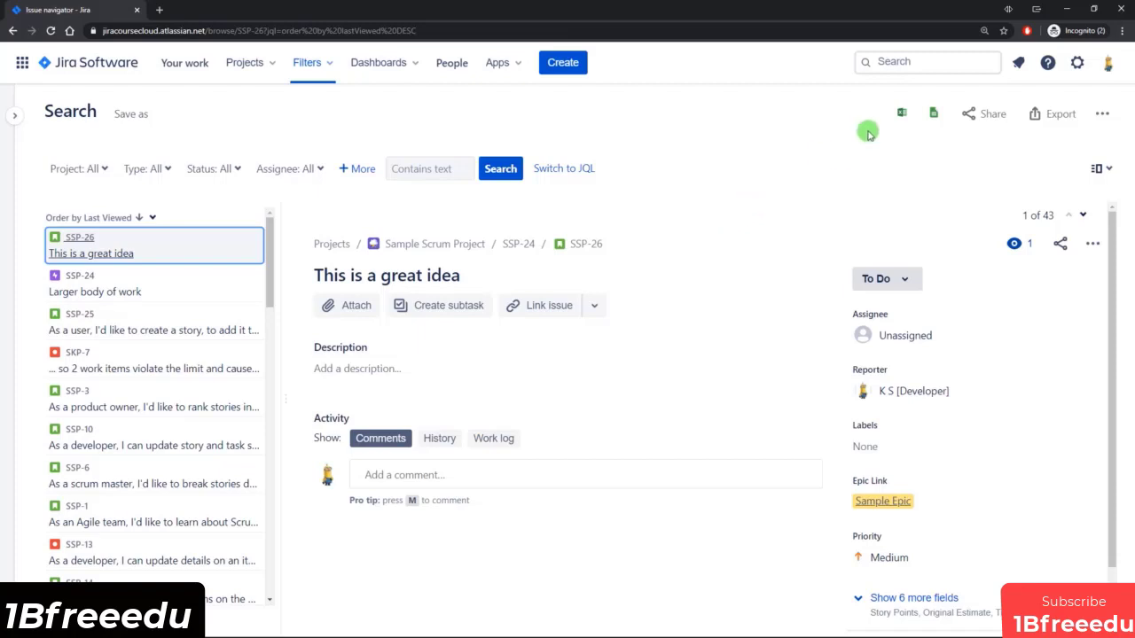
Run a global search for "my" and inspect the Assignee filter it applies.
left_click(922, 62)
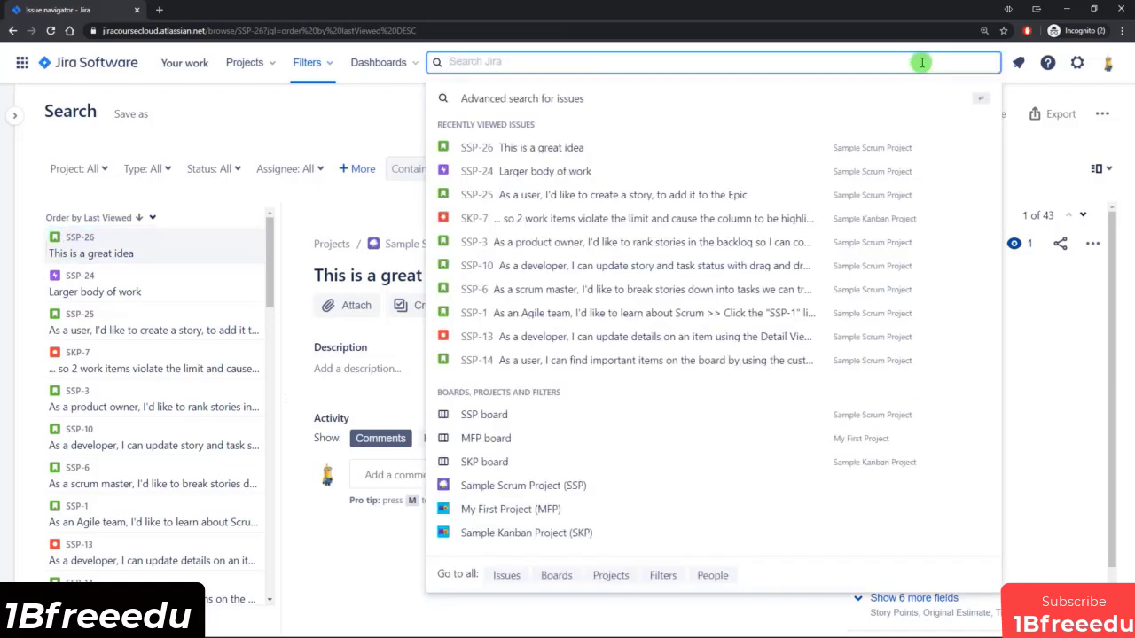
type("my")
key("Return")
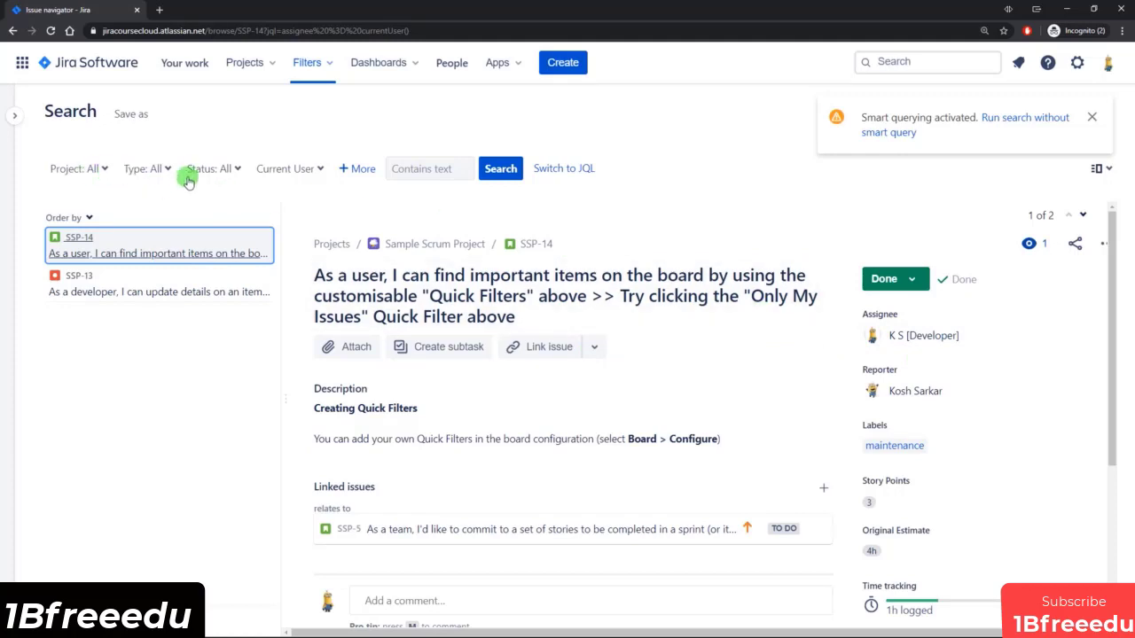
left_click(306, 170)
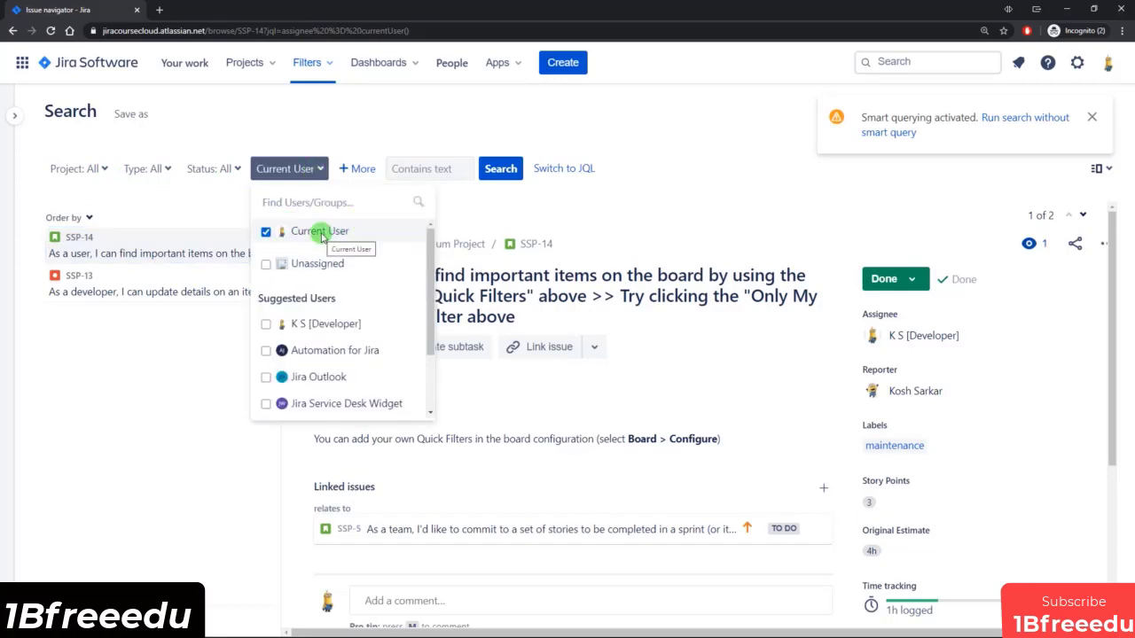
Run a global search for "story" and inspect the issue type filter it applies.
left_click(901, 61)
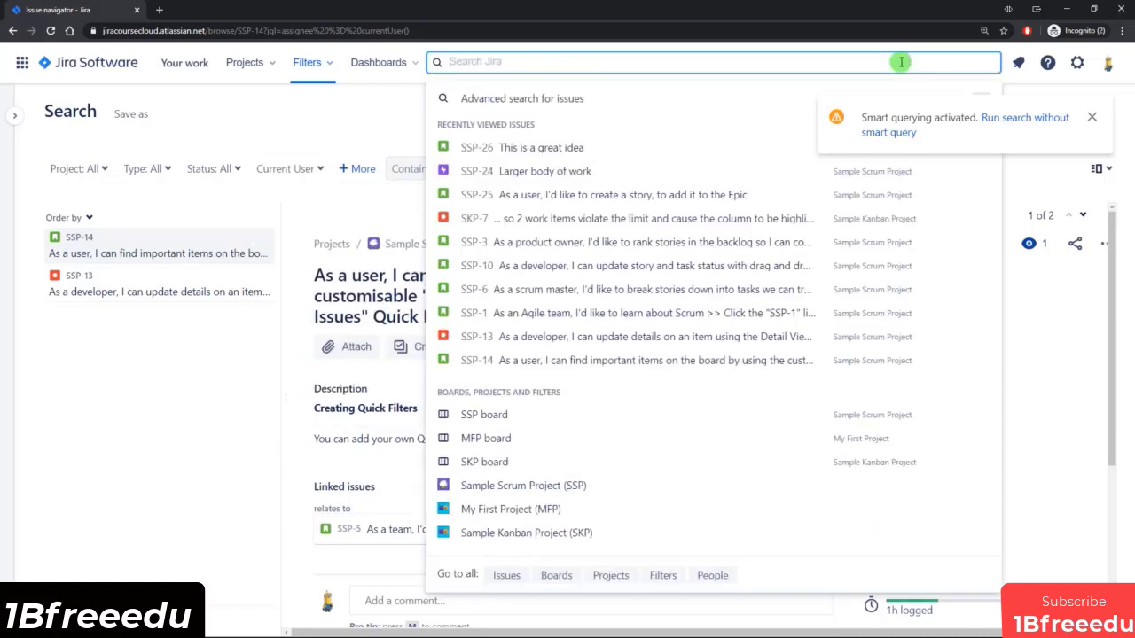
type("sot")
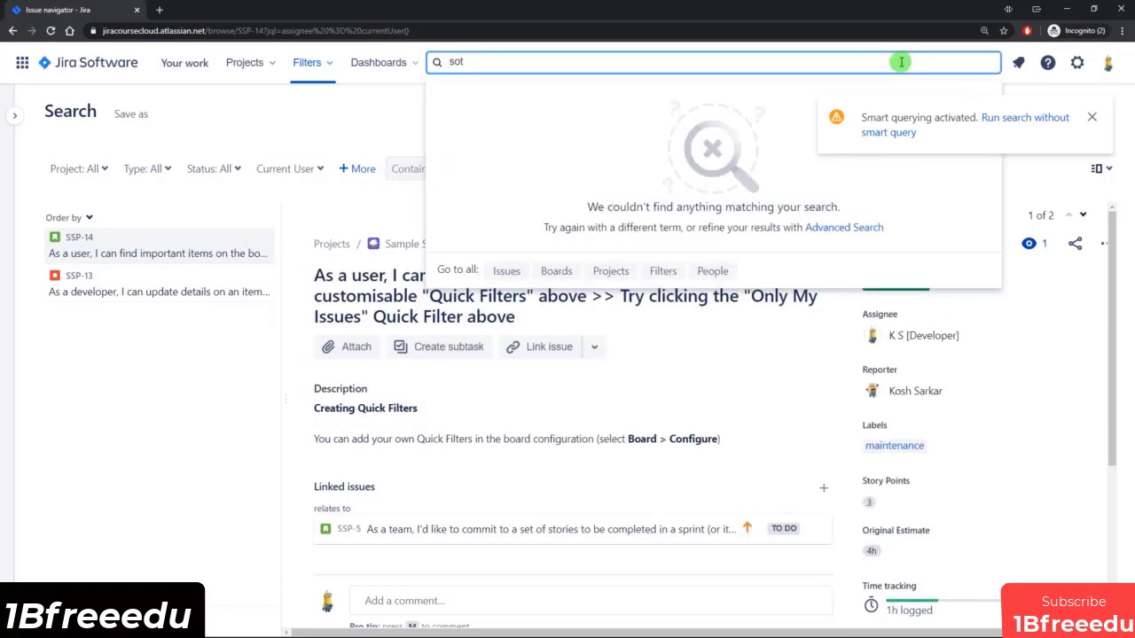
key("BackSpace")
key("BackSpace")
type("tory")
key("Return")
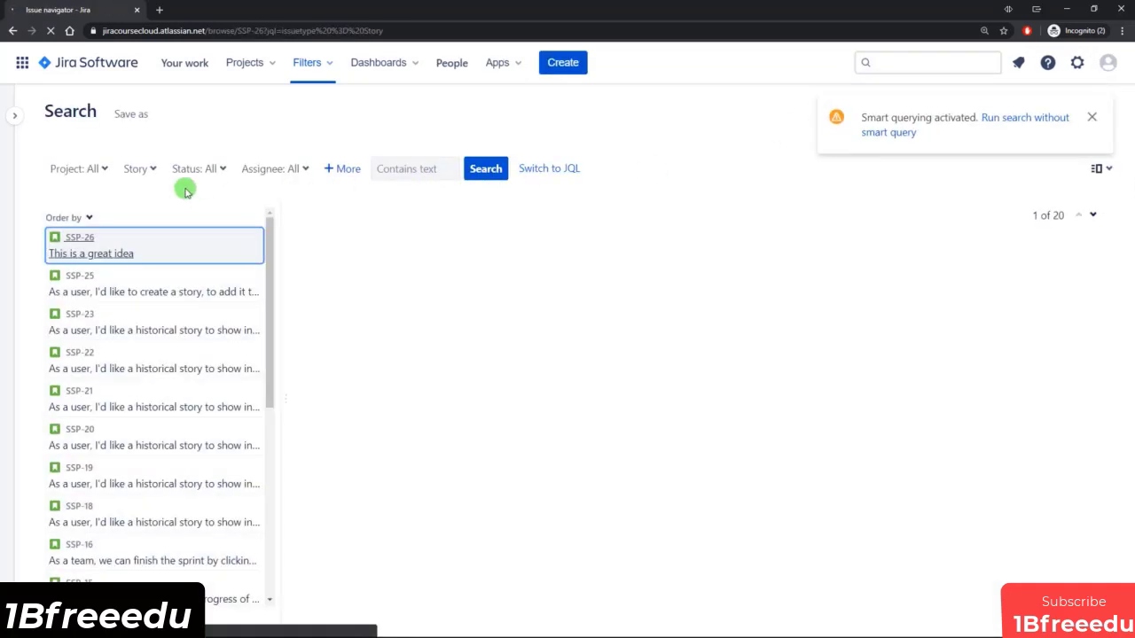
left_click(142, 169)
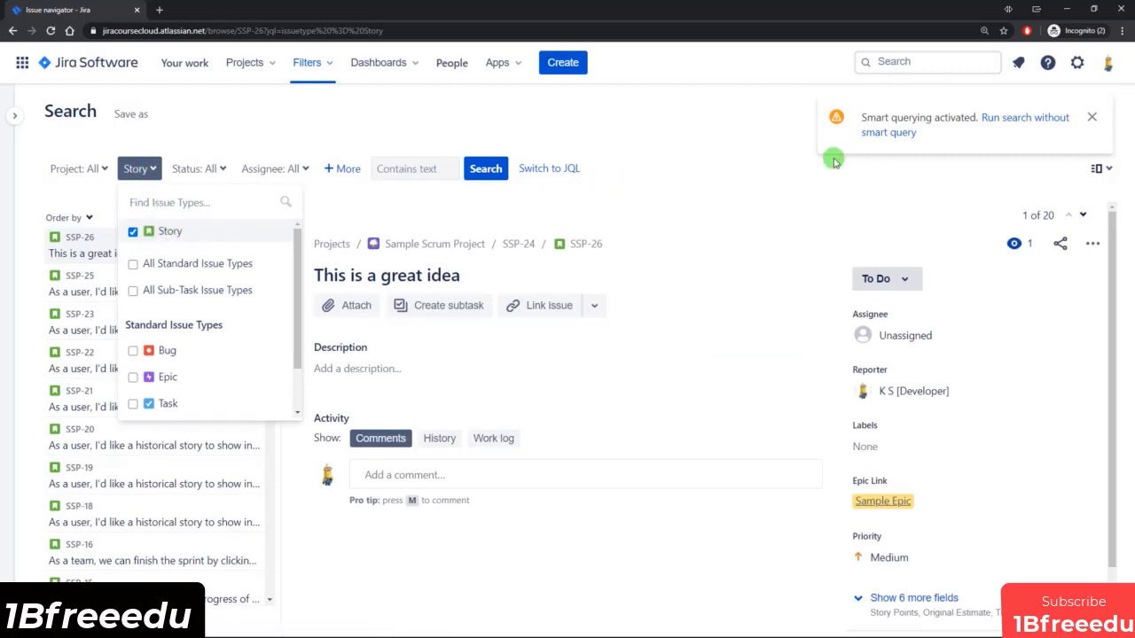
left_click(714, 140)
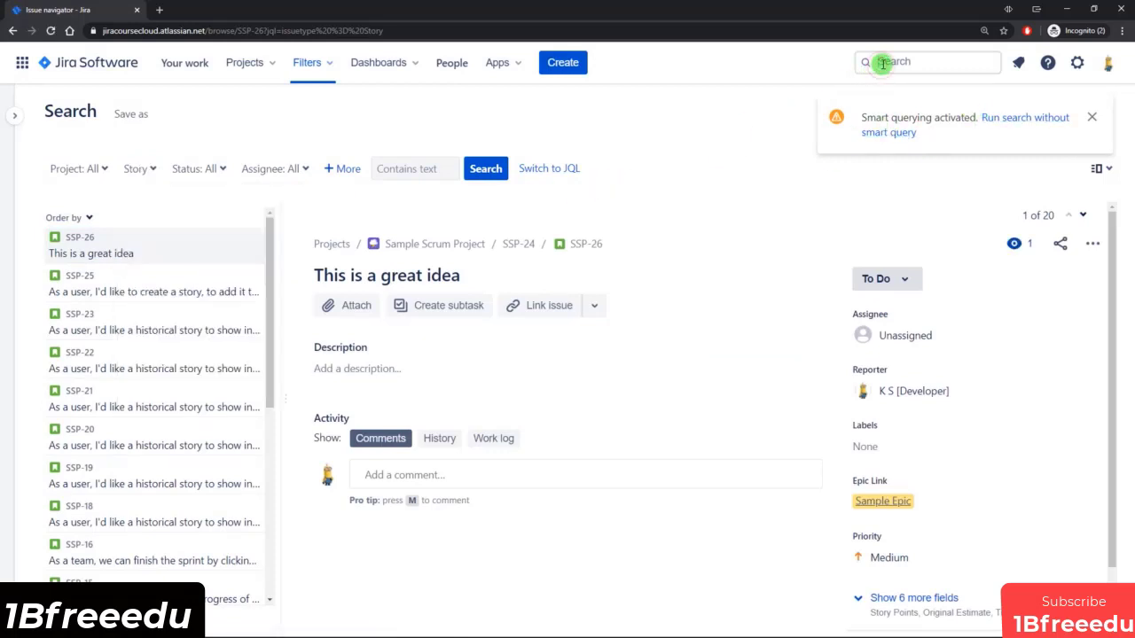
Run a global search for "Epic" to list the issues of that type.
left_click(882, 62)
type("Epic")
key("Return")
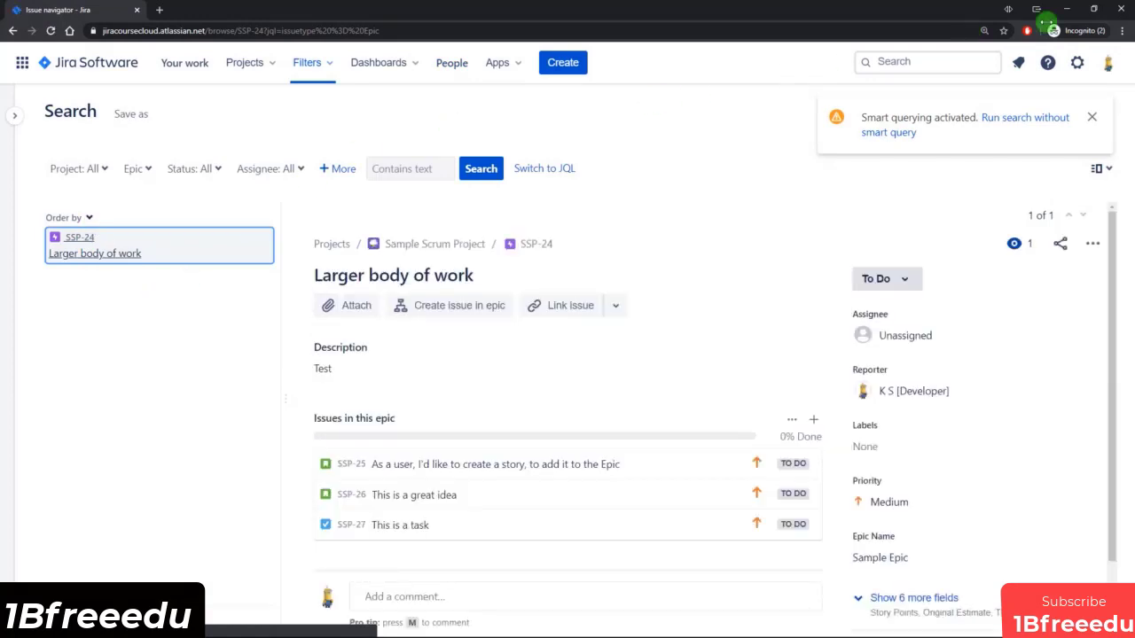
Run a global search for the project key "ssp" and inspect the Project filter it applies.
left_click(950, 59)
type("ssp")
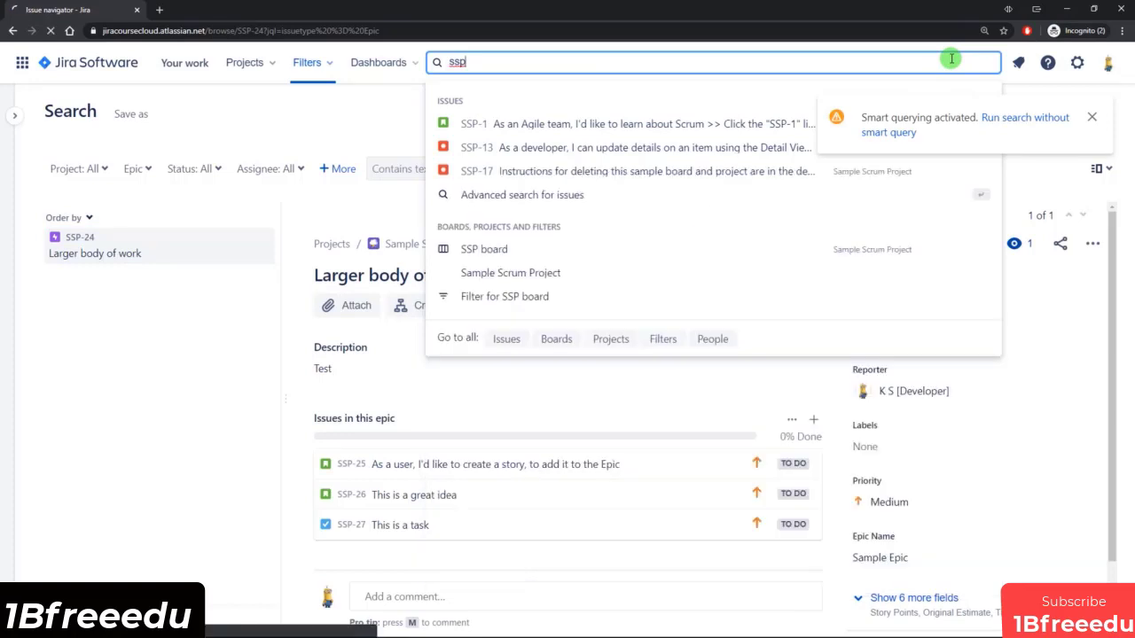
key("Return")
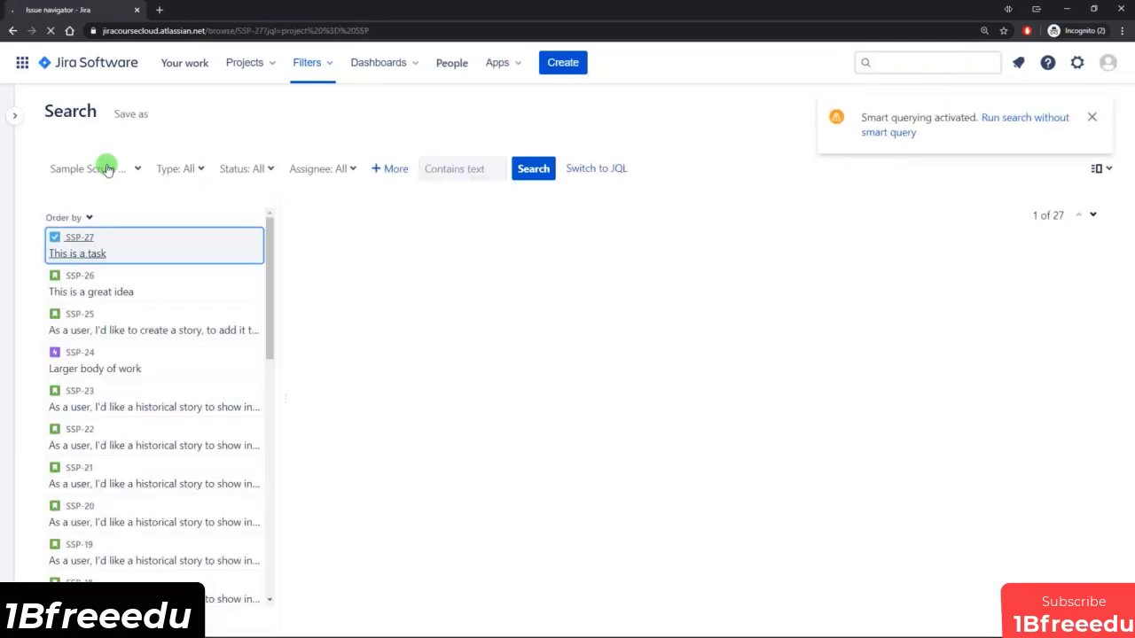
left_click(126, 170)
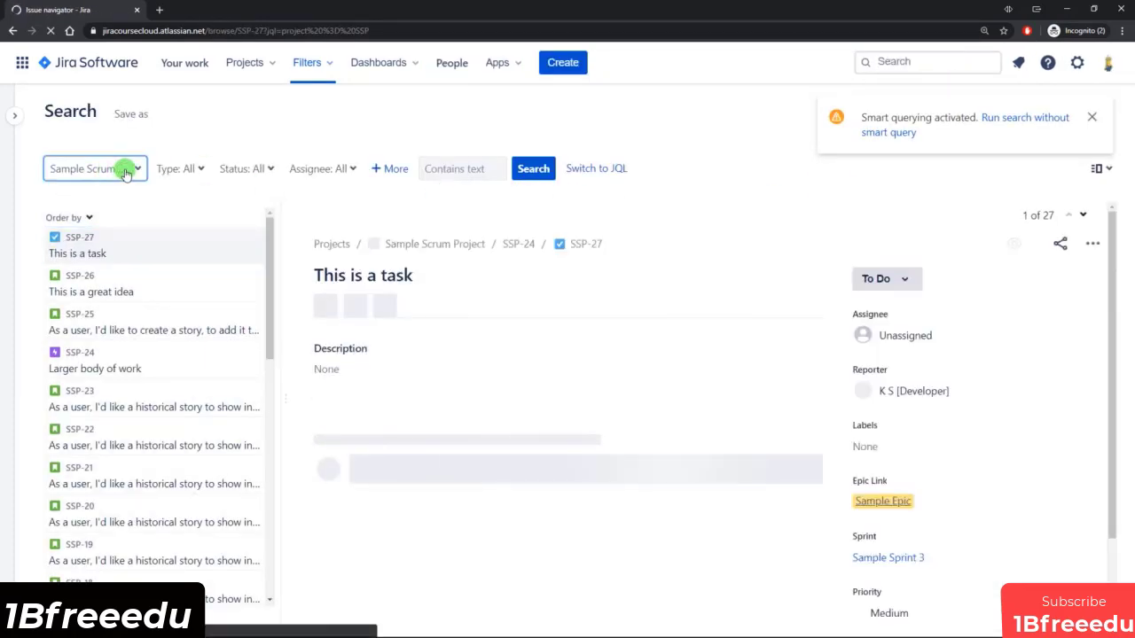
left_click(602, 130)
Run a global search for "ssp sample" to combine the project key with a text term.
left_click(896, 61)
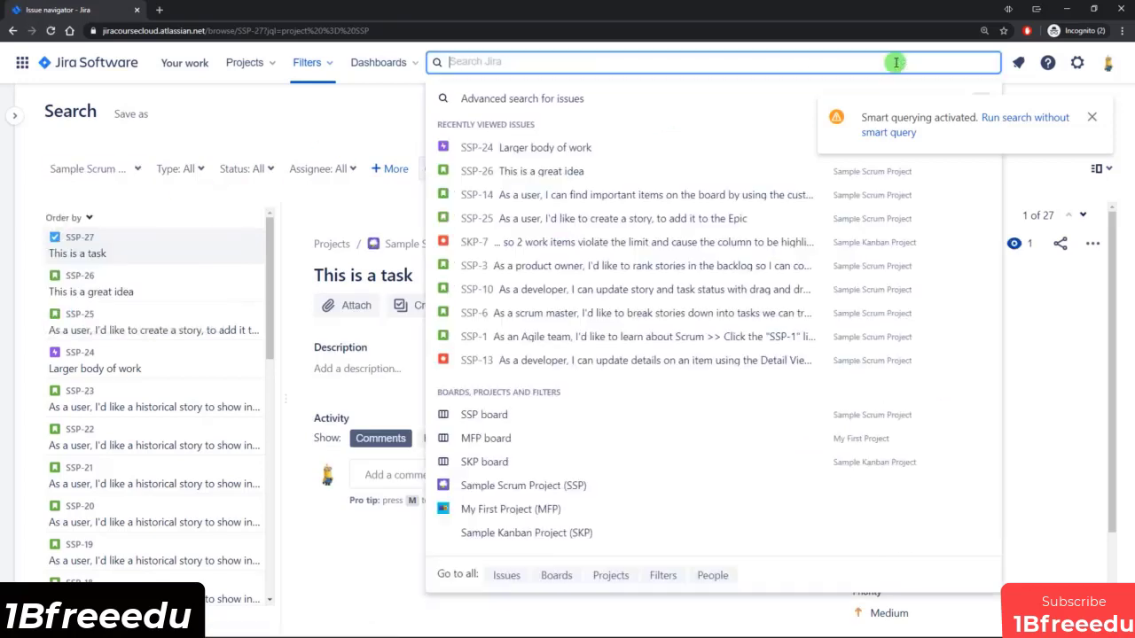
type("ssp")
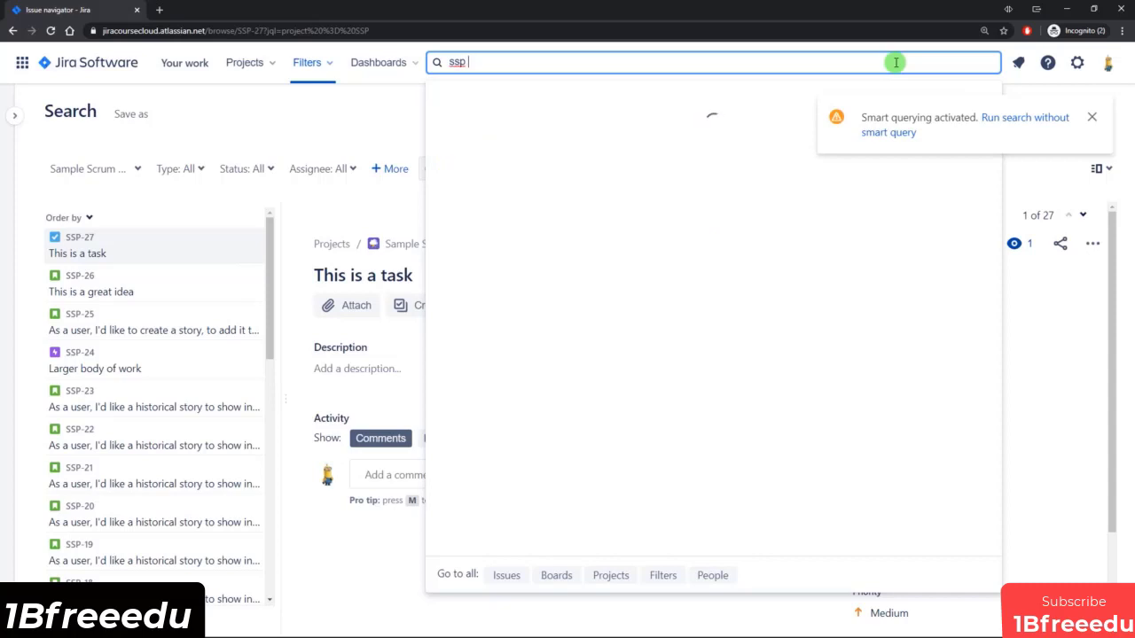
type(" sample")
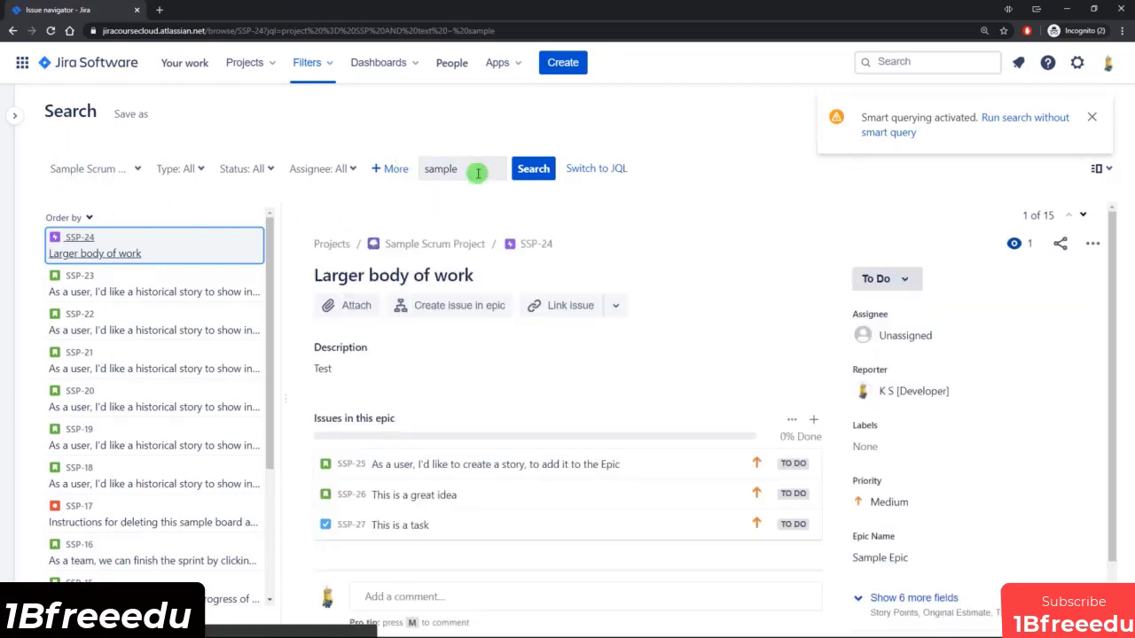
Run a global search for "ssp story" to list the stories of the Sample Scrum Project.
left_click(899, 61)
type("ssp story")
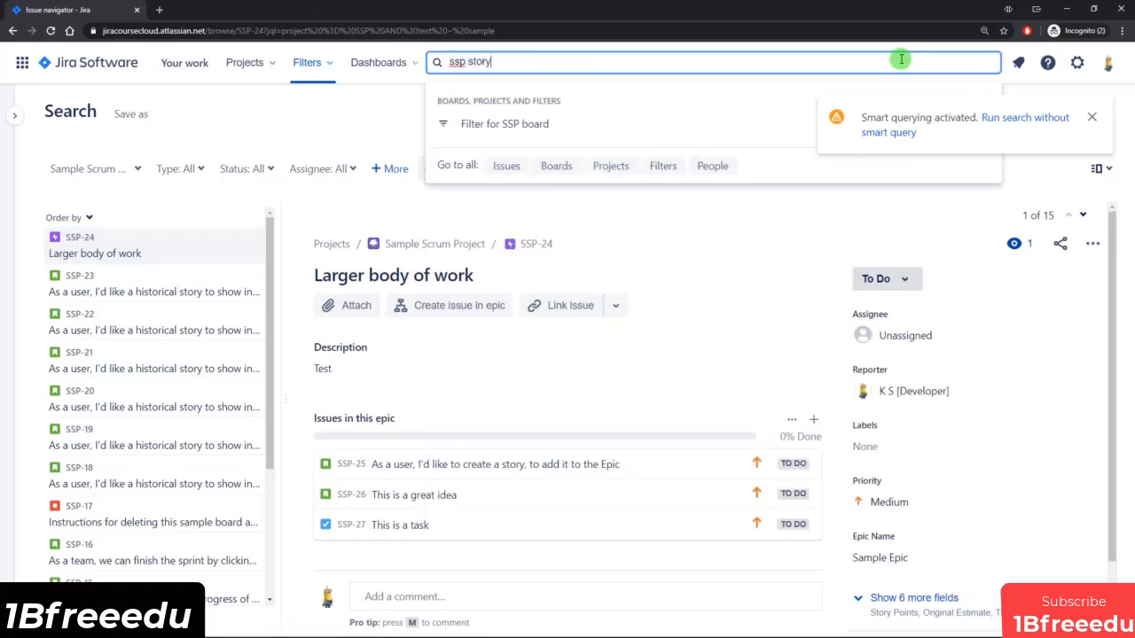
key("Return")
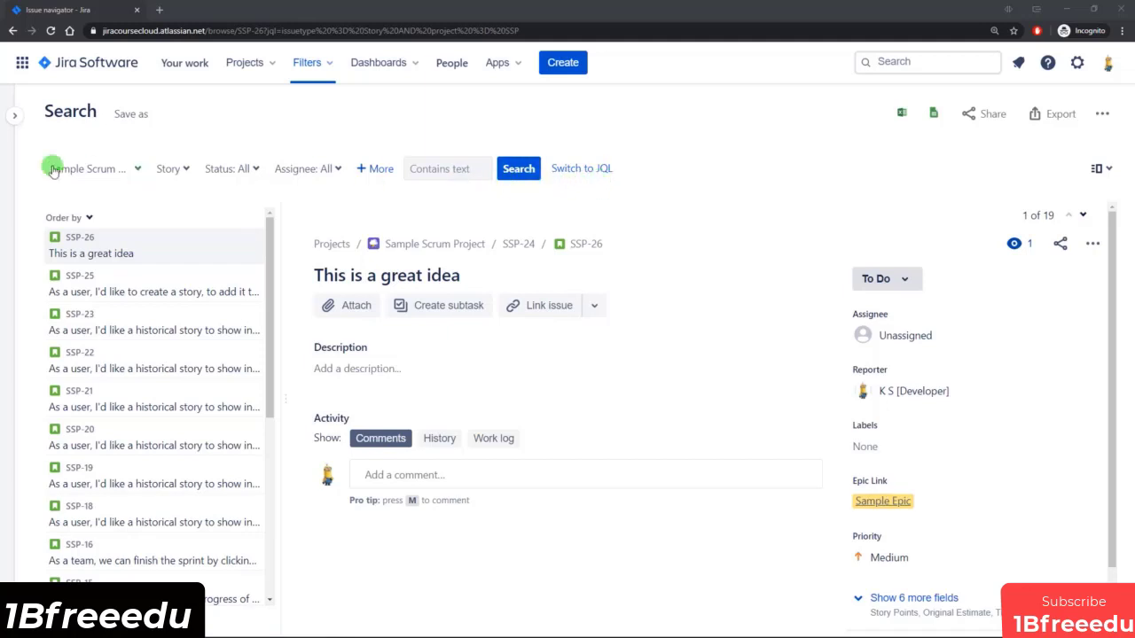
Review the Project and Type filters and restrict the search to issues with status In Progress or To Do.
left_click(104, 173)
left_click(173, 170)
left_click(229, 168)
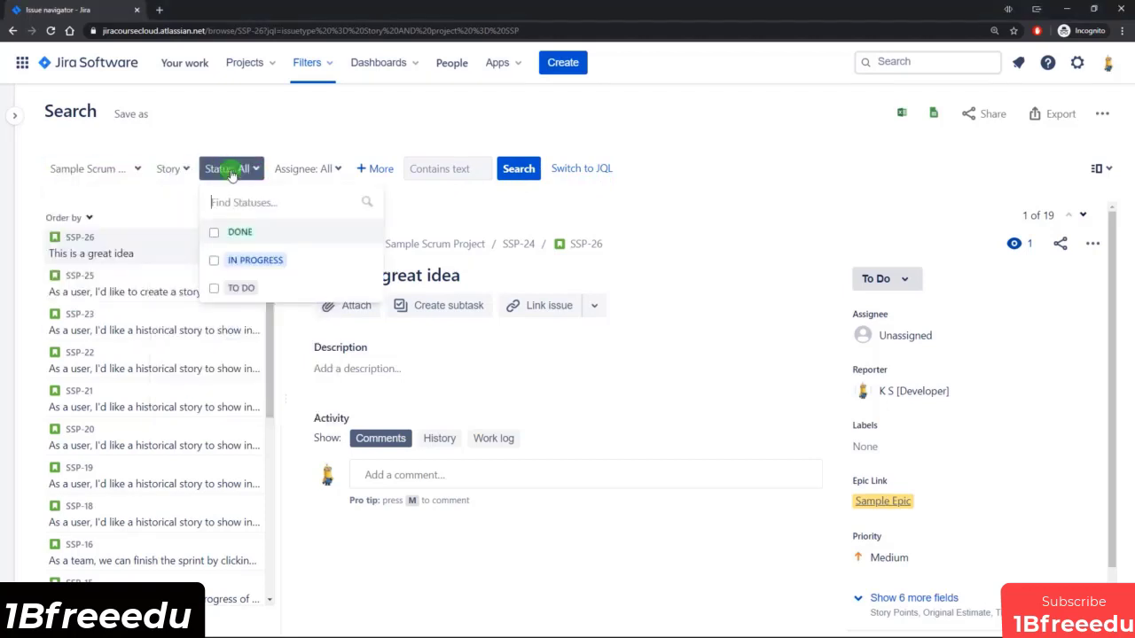
left_click(217, 262)
left_click(214, 289)
left_click(350, 137)
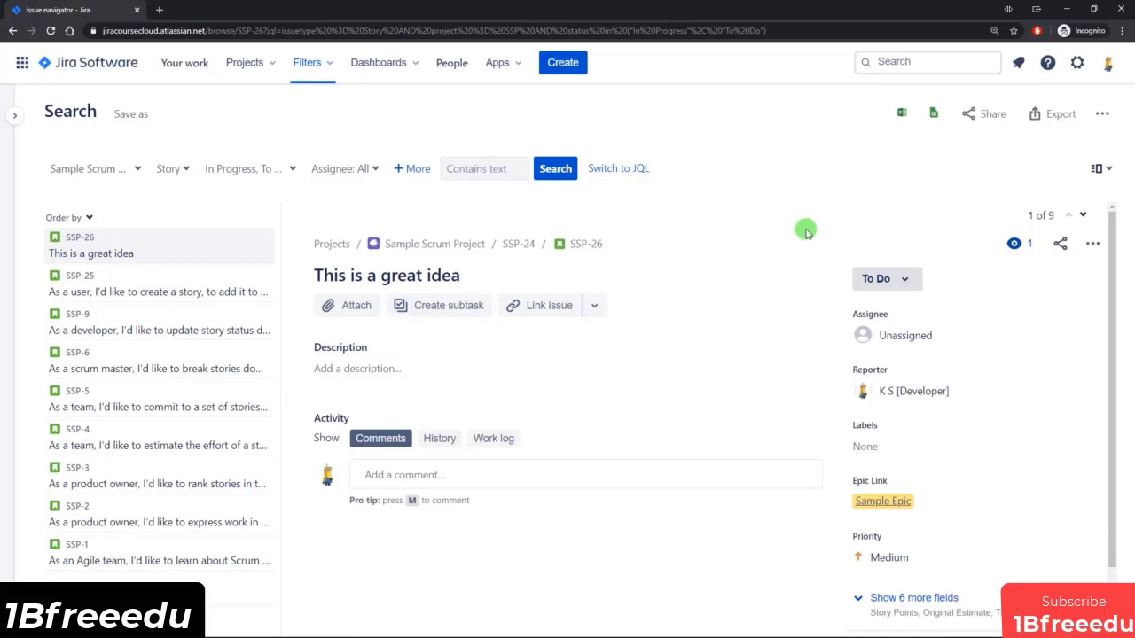
Switch the issue search to JQL, delete the whole query and run the empty search.
left_click(617, 169)
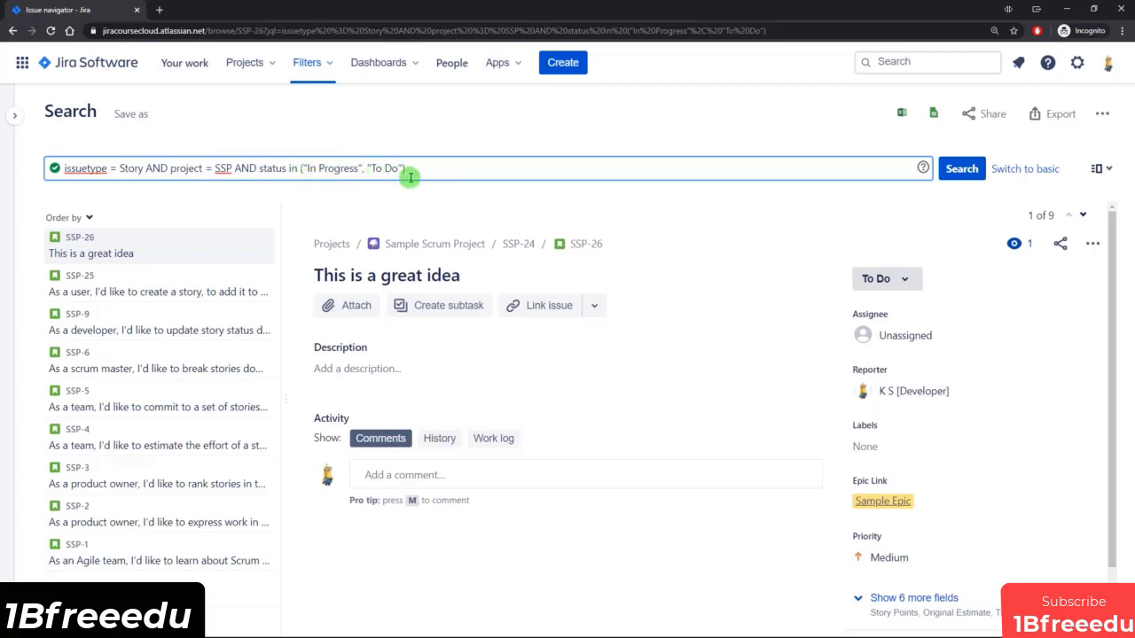
left_click_drag(425, 169, 56, 169)
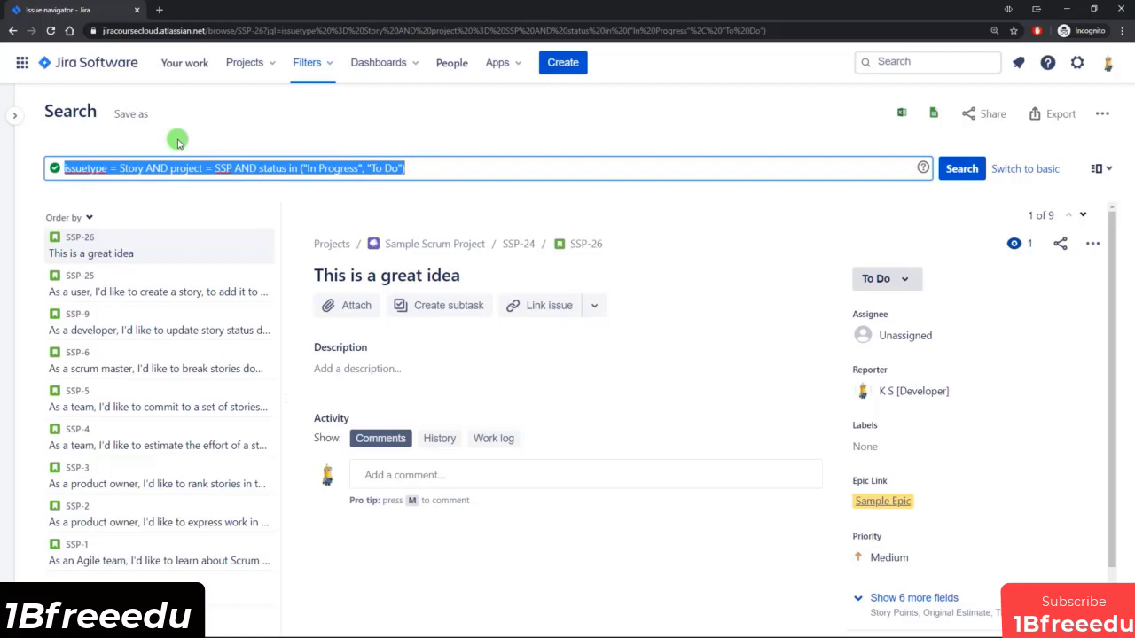
key("BackSpace")
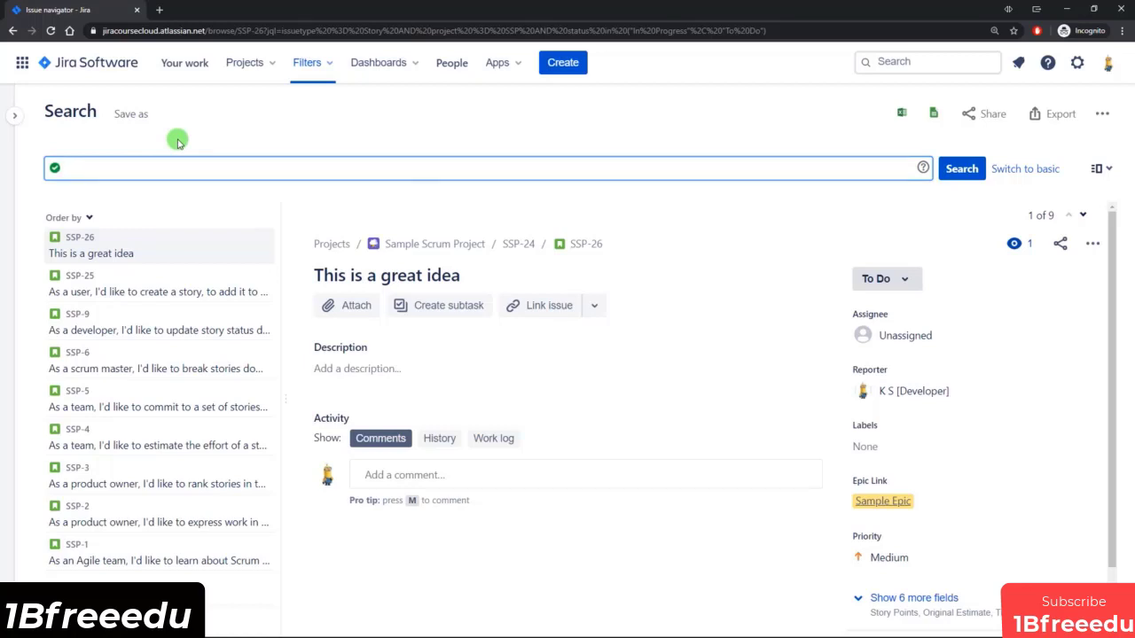
key("Return")
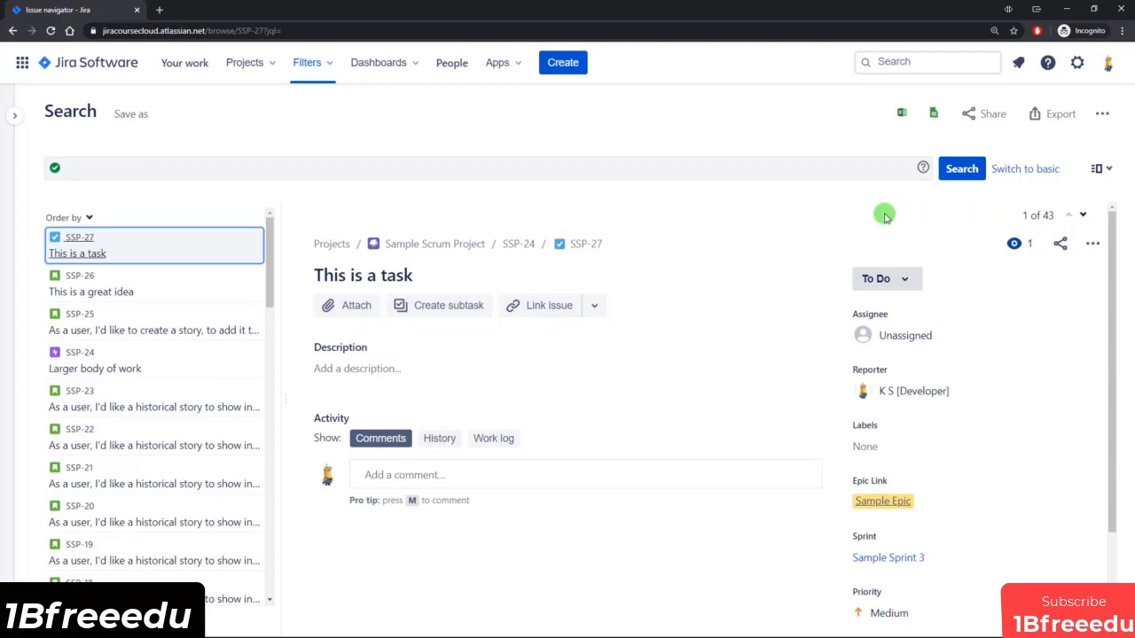
Begin a JQL query with the condition project = "Sample Scrum Project".
left_click(714, 168)
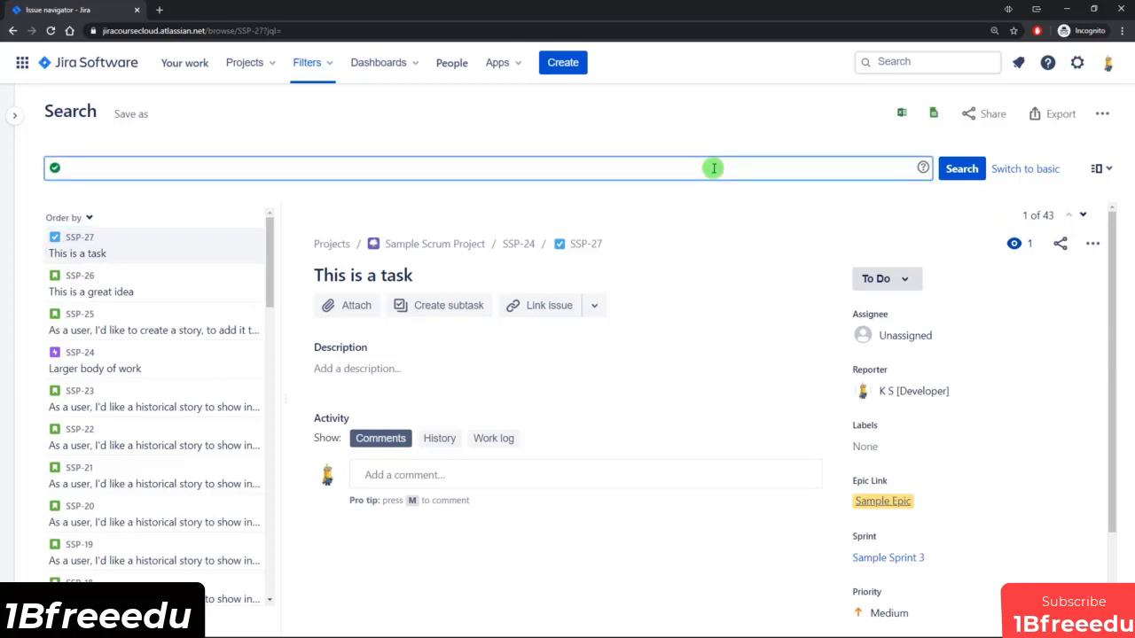
type("proj")
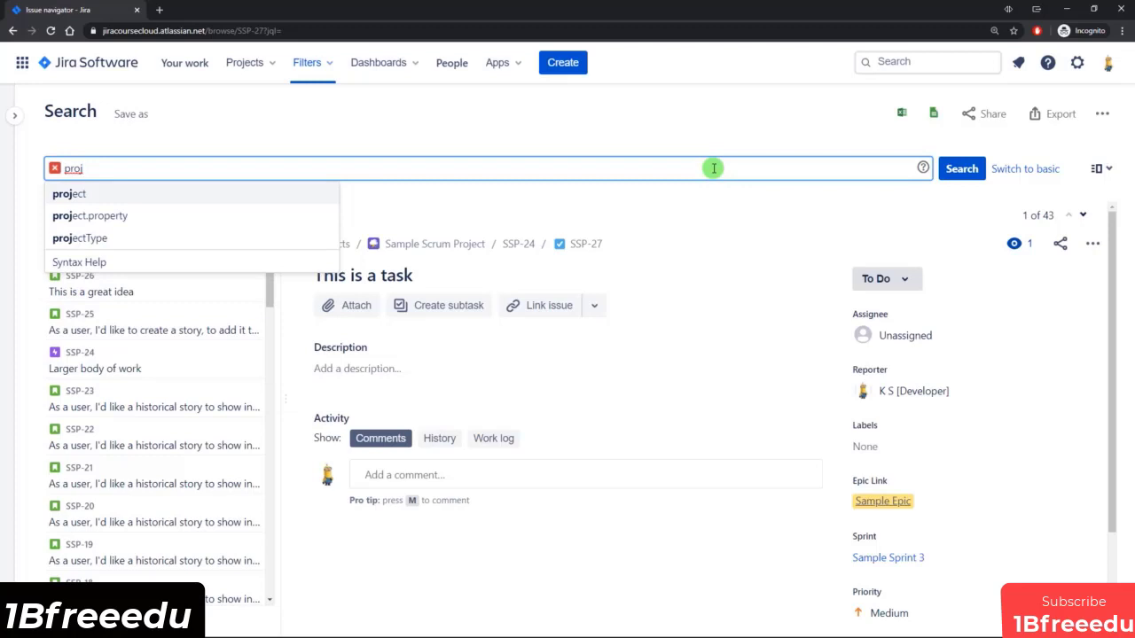
key("Return")
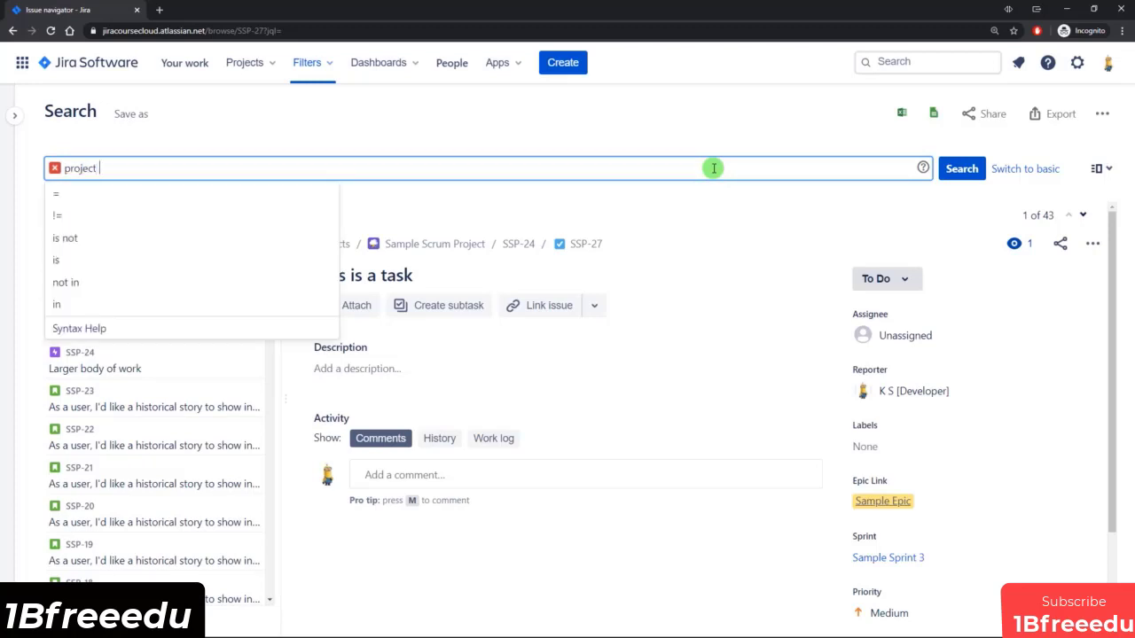
key("Down")
key("Down")
key("Up")
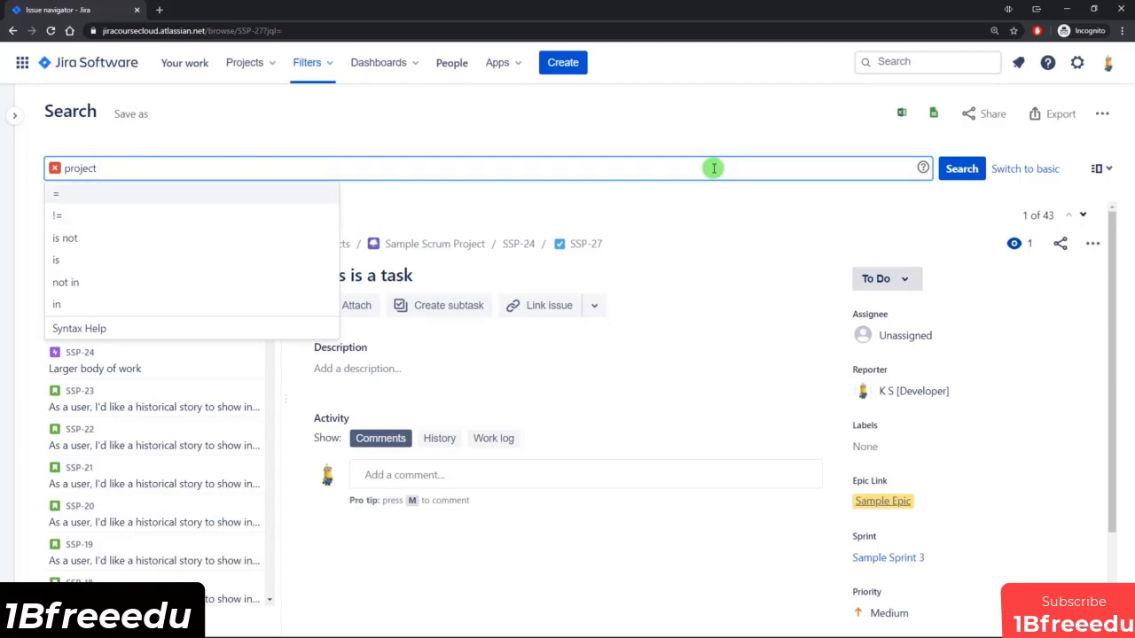
key("Return")
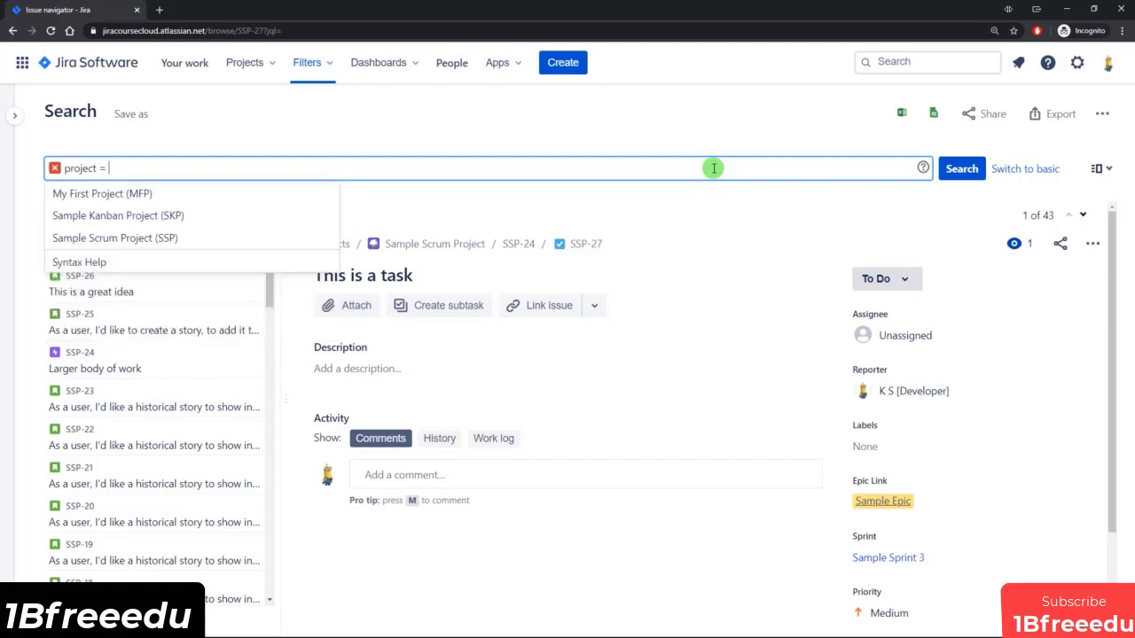
key("Down")
key("Down")
key("Down")
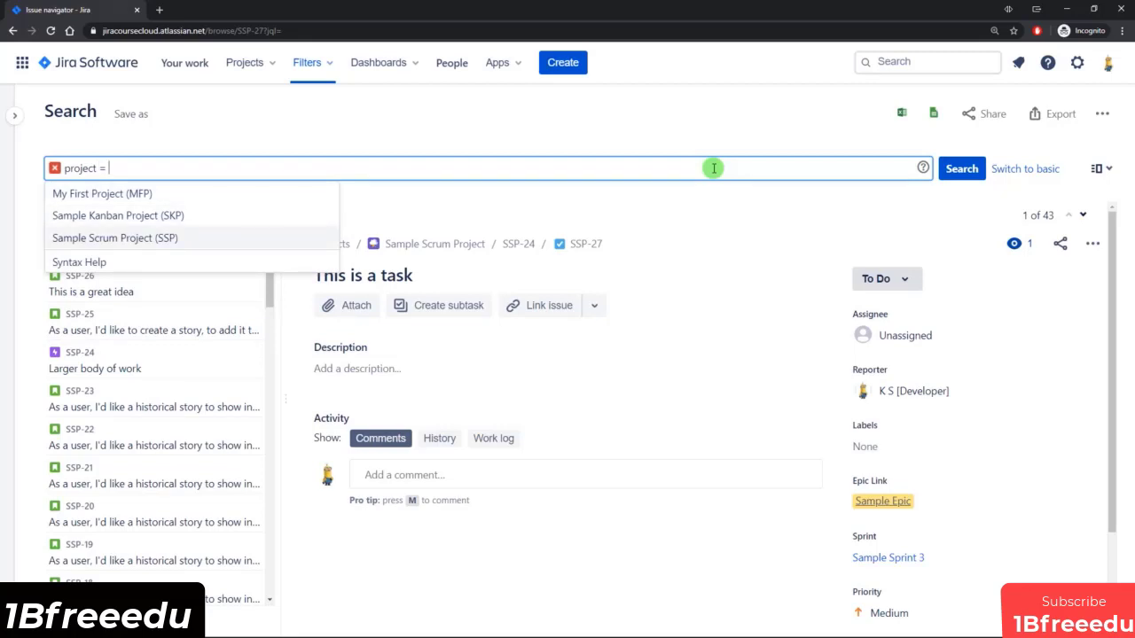
key("Return")
Extend the JQL query with the condition and issuetype = Story.
type("and ")
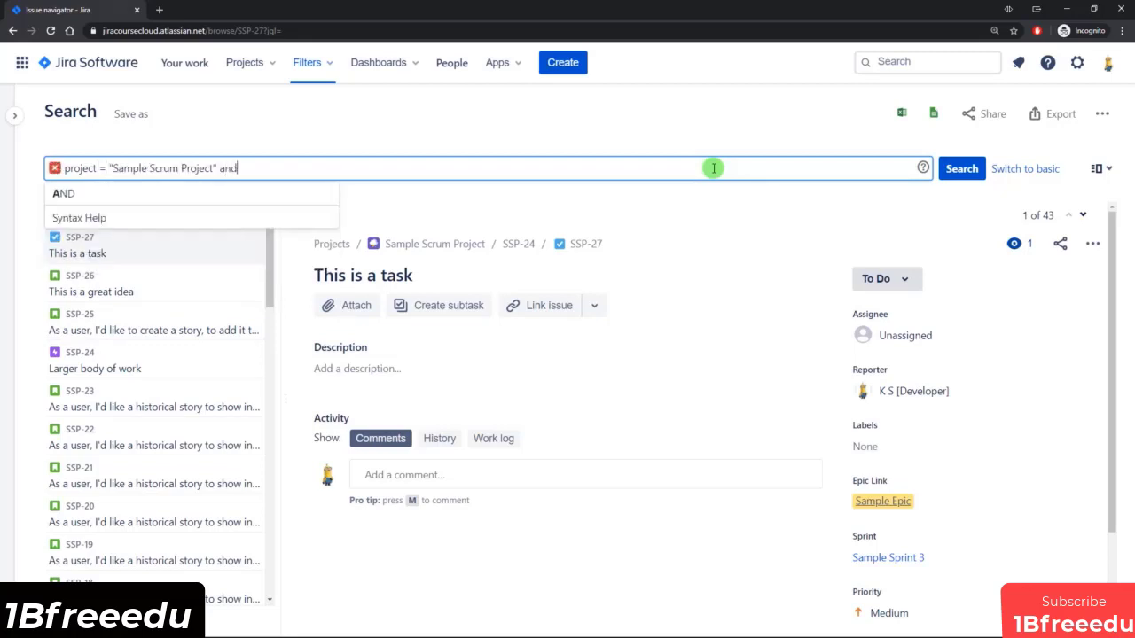
type("iss")
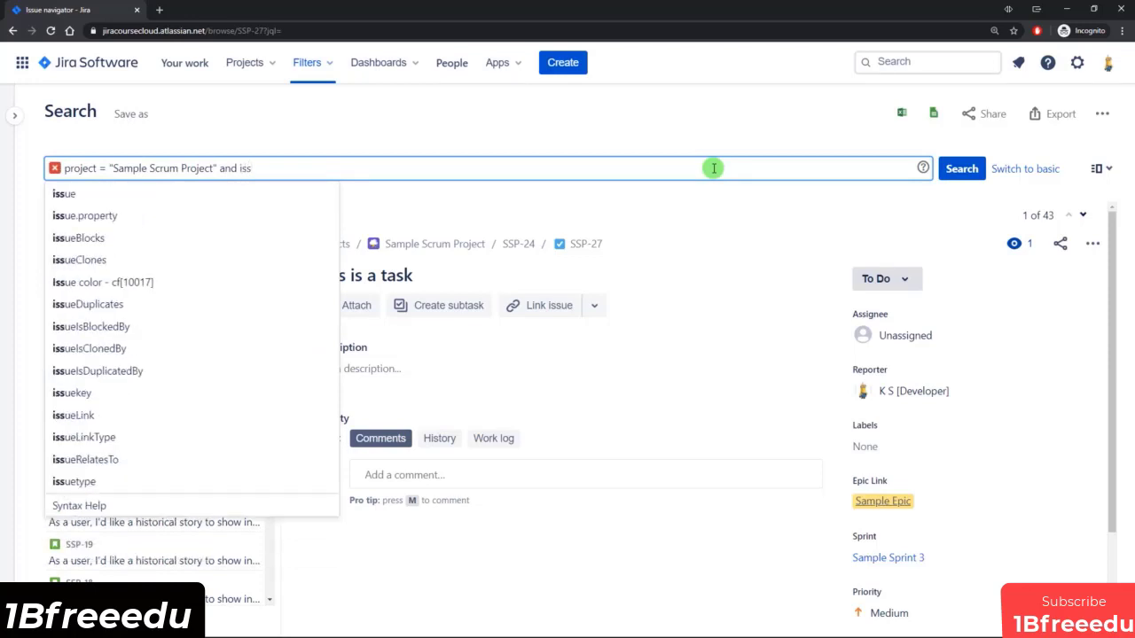
type("uet")
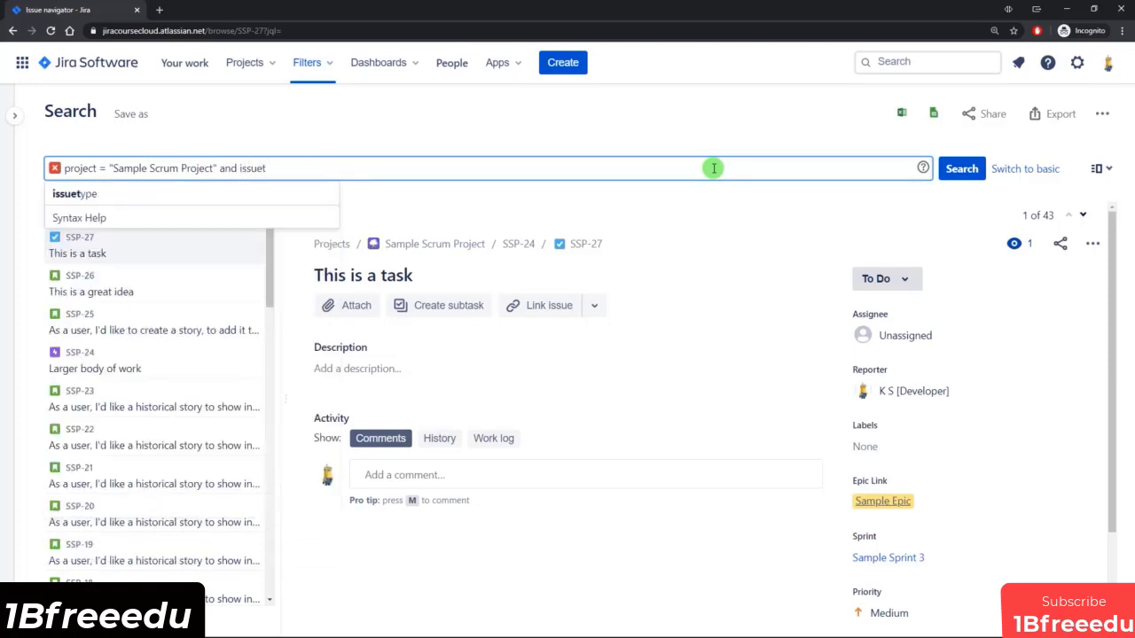
type("ype =")
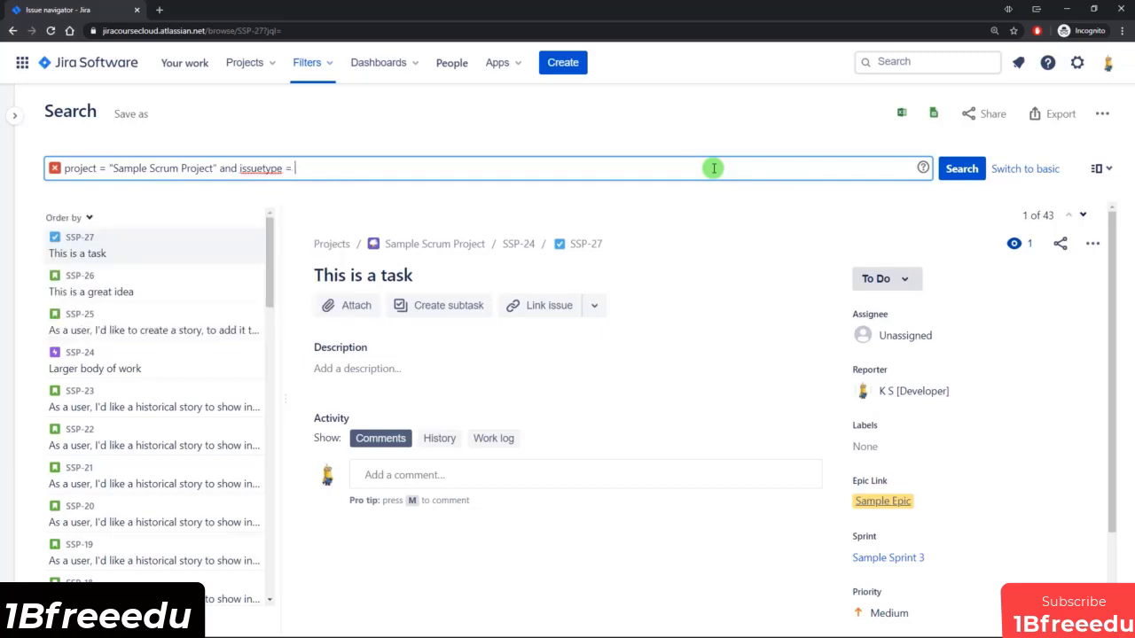
key("Down")
key("Down")
key("Down")
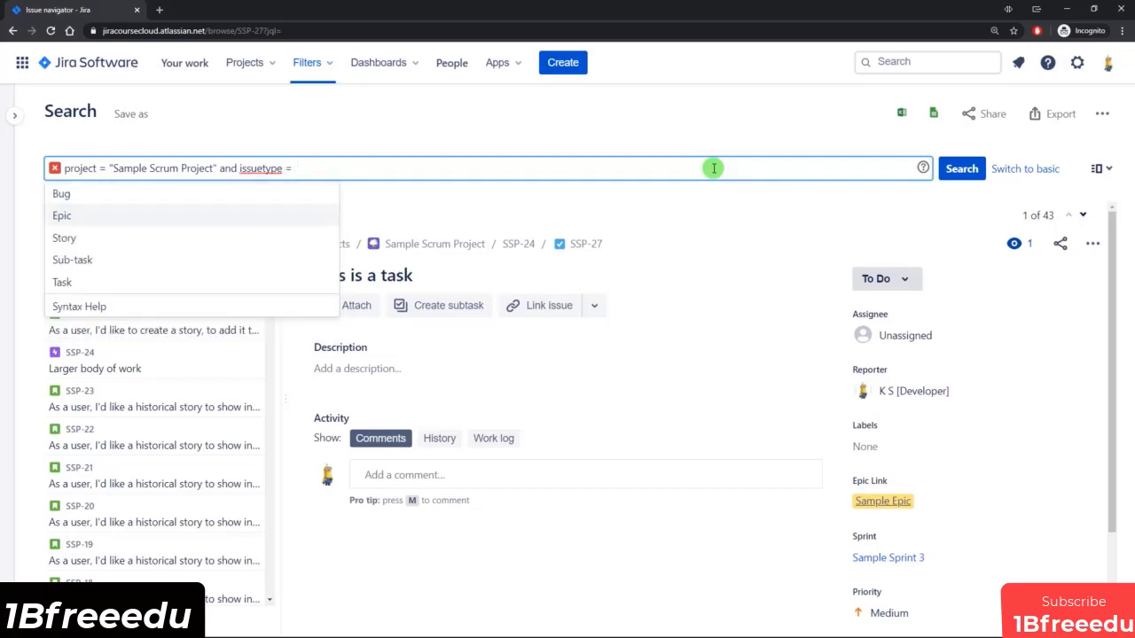
key("Return")
Append and status to the JQL query to begin a condition on the status field.
type("and ")
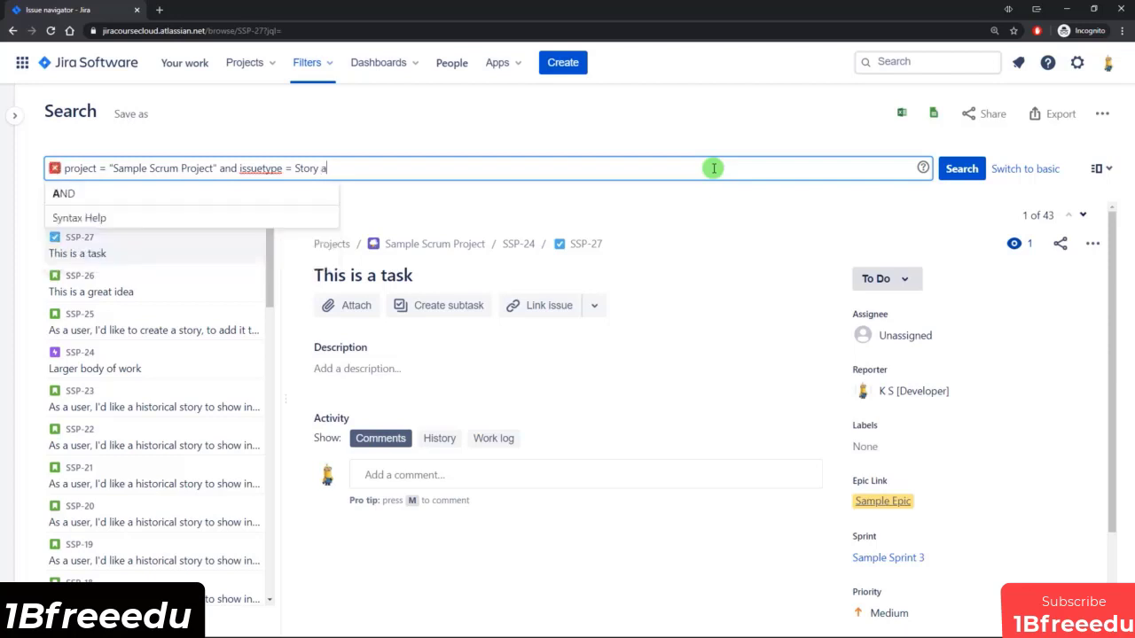
type("stat")
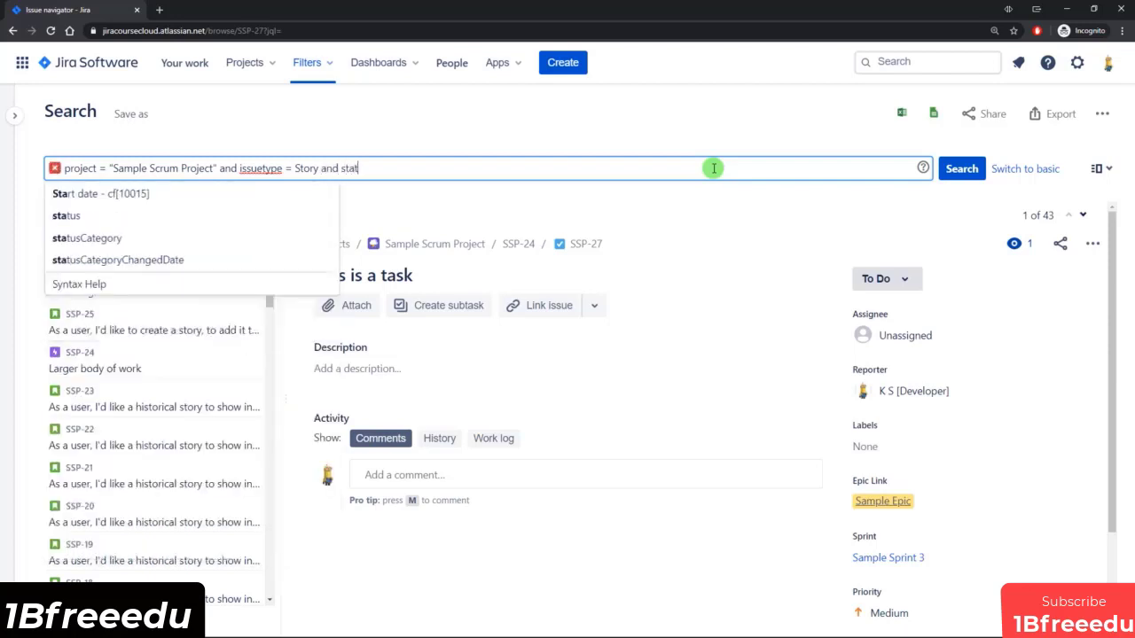
key("Down")
key("Return")
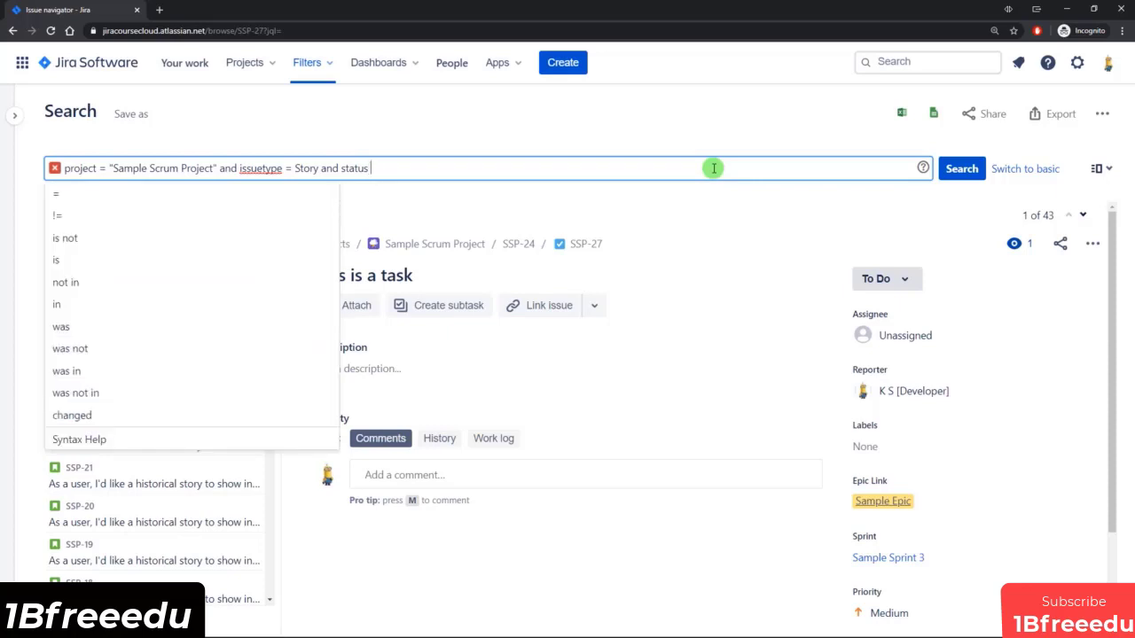
key("Down")
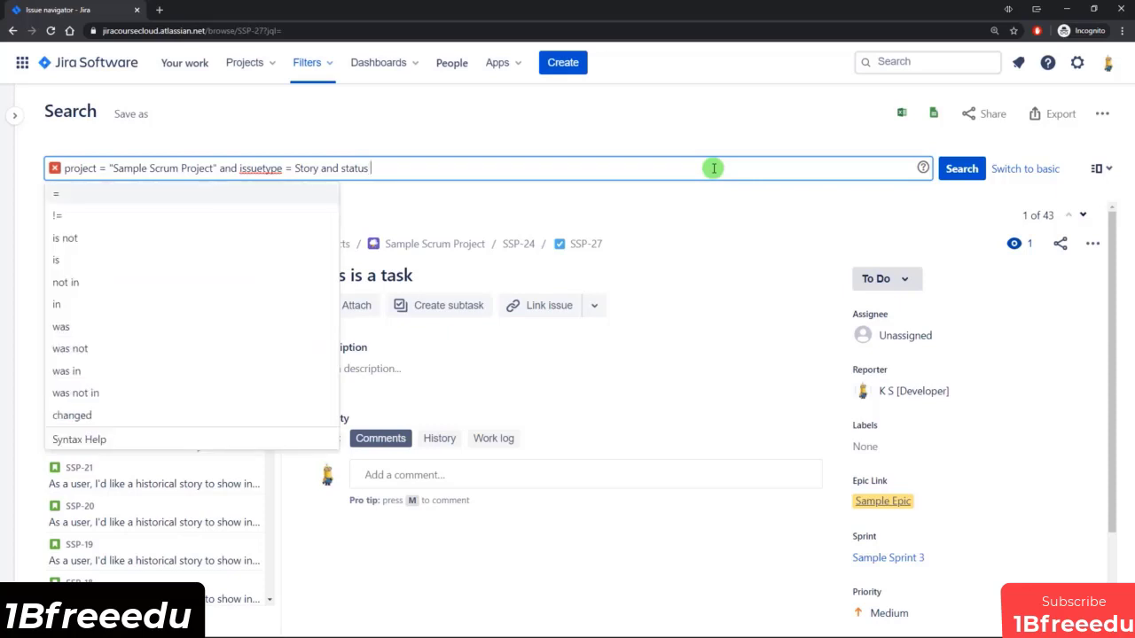
key("Return")
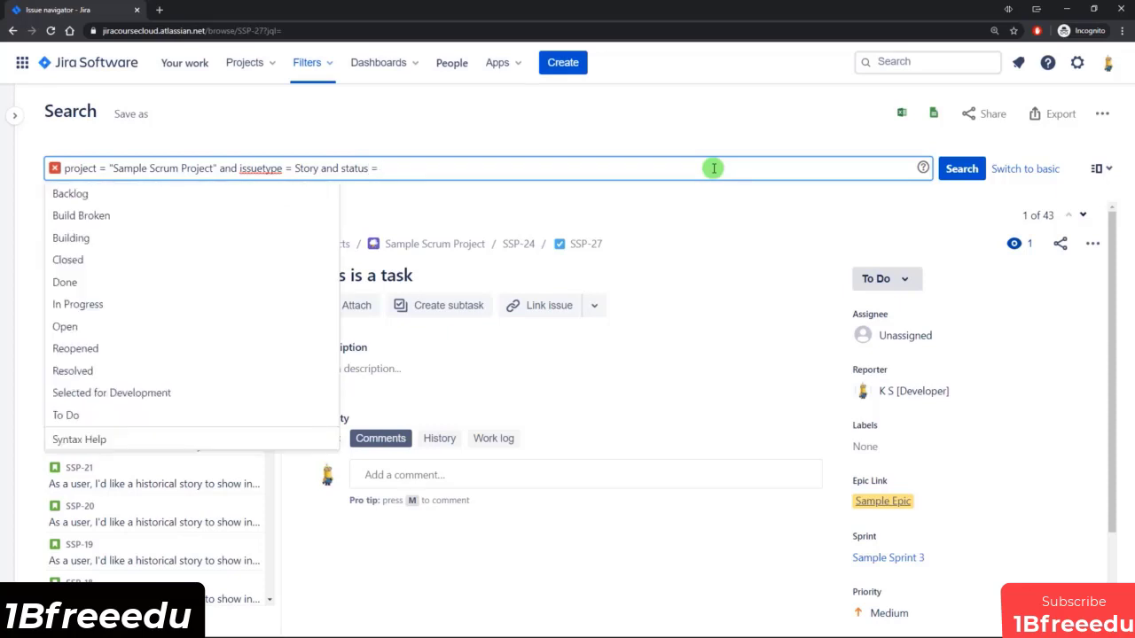
key("Down")
key("Down")
key("Down")
key("Down")
key("Down")
key("Up")
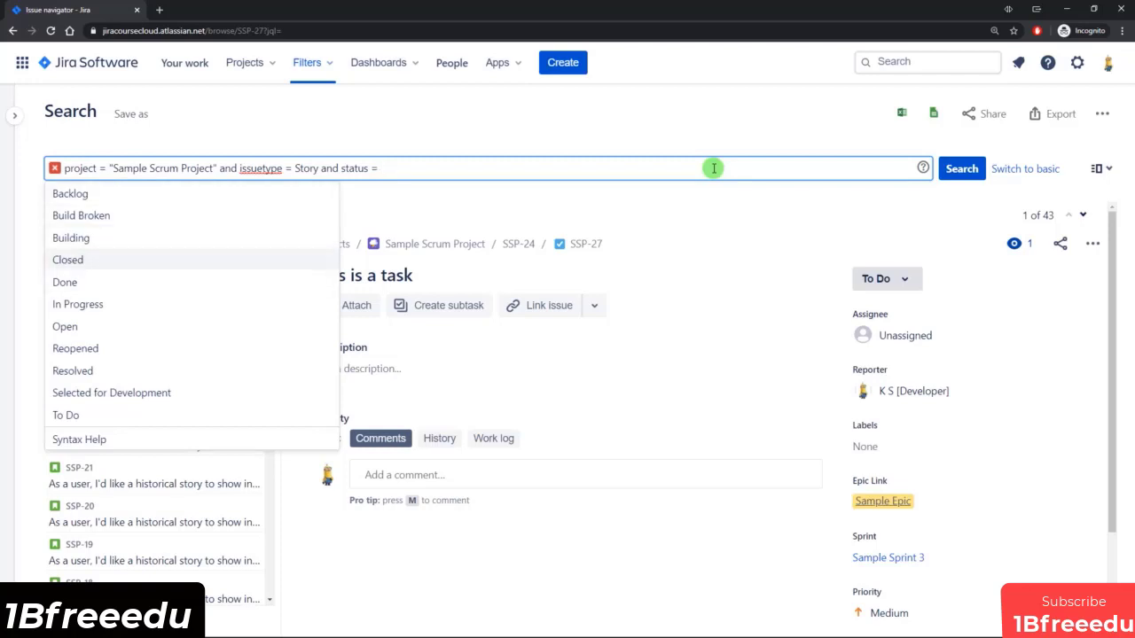
key("Up")
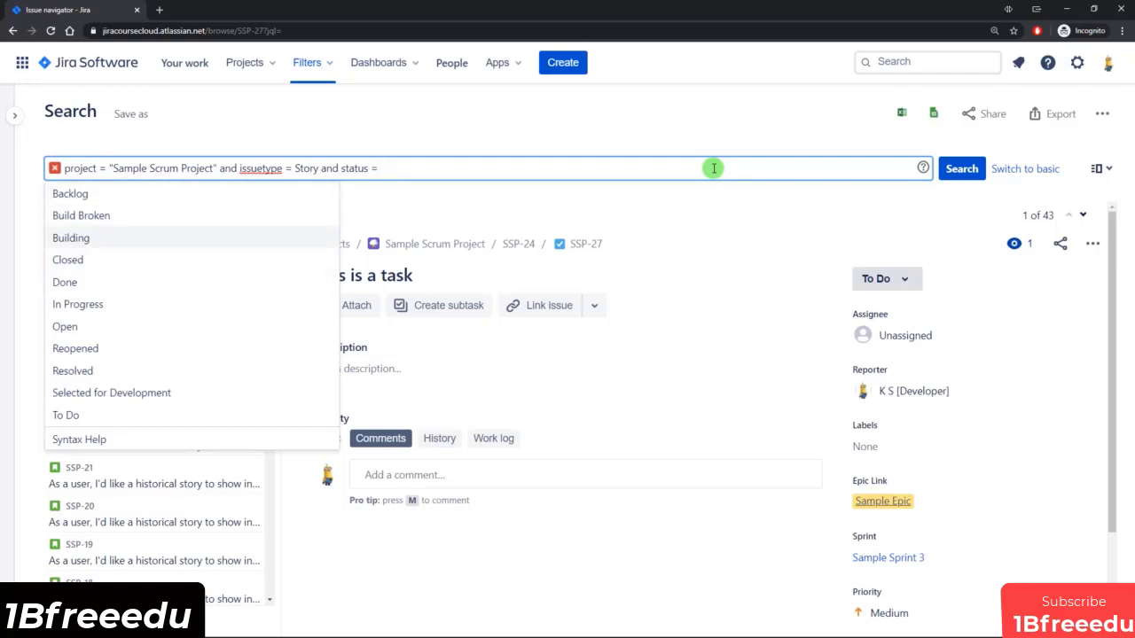
key("BackSpace")
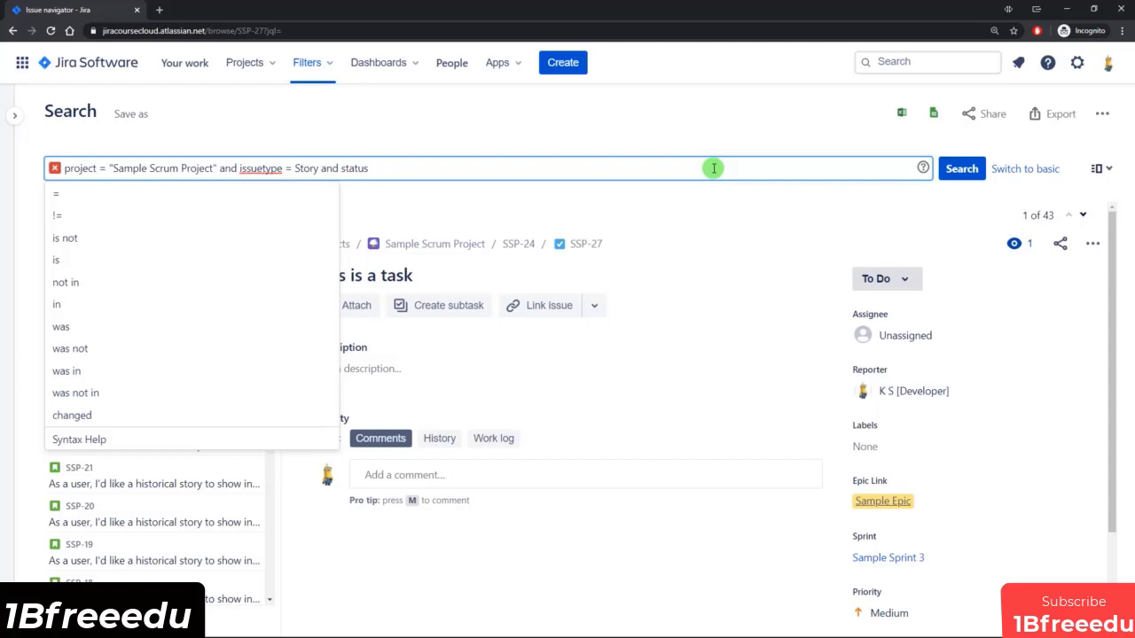
Complete the status condition as in ("In Progress", "To Do") and run the JQL query.
left_click(79, 304)
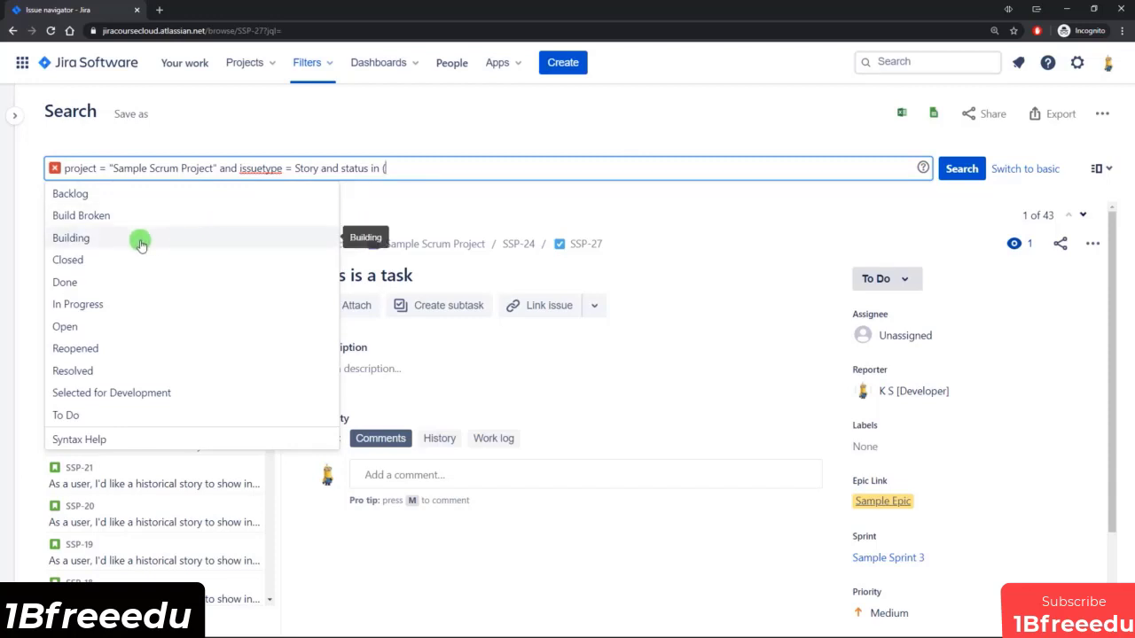
left_click(118, 304)
type(",")
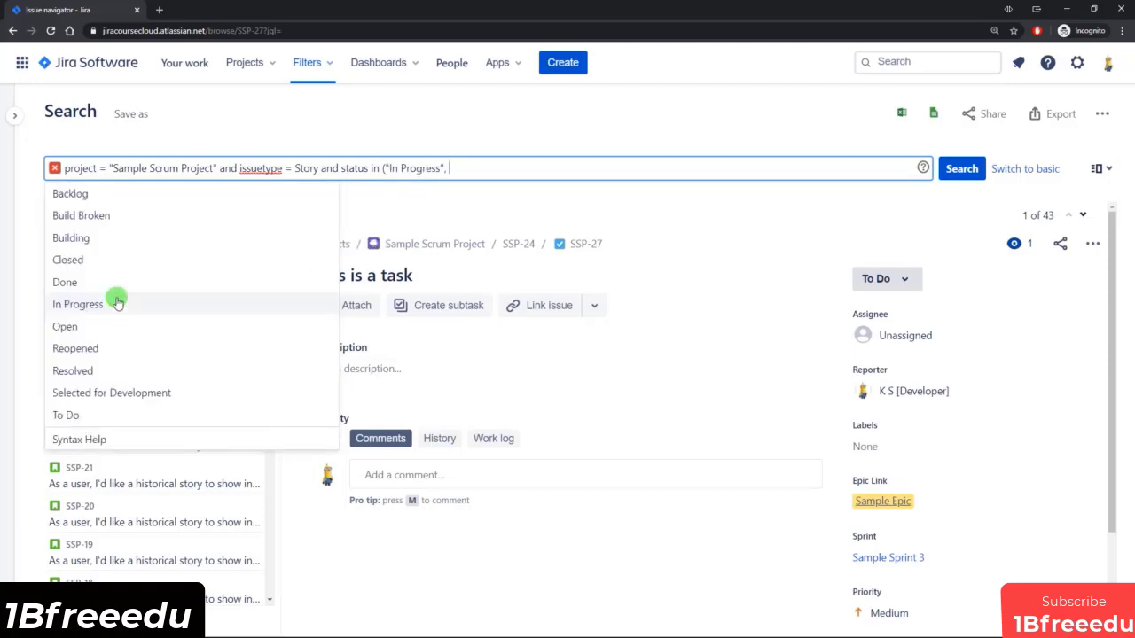
left_click(92, 414)
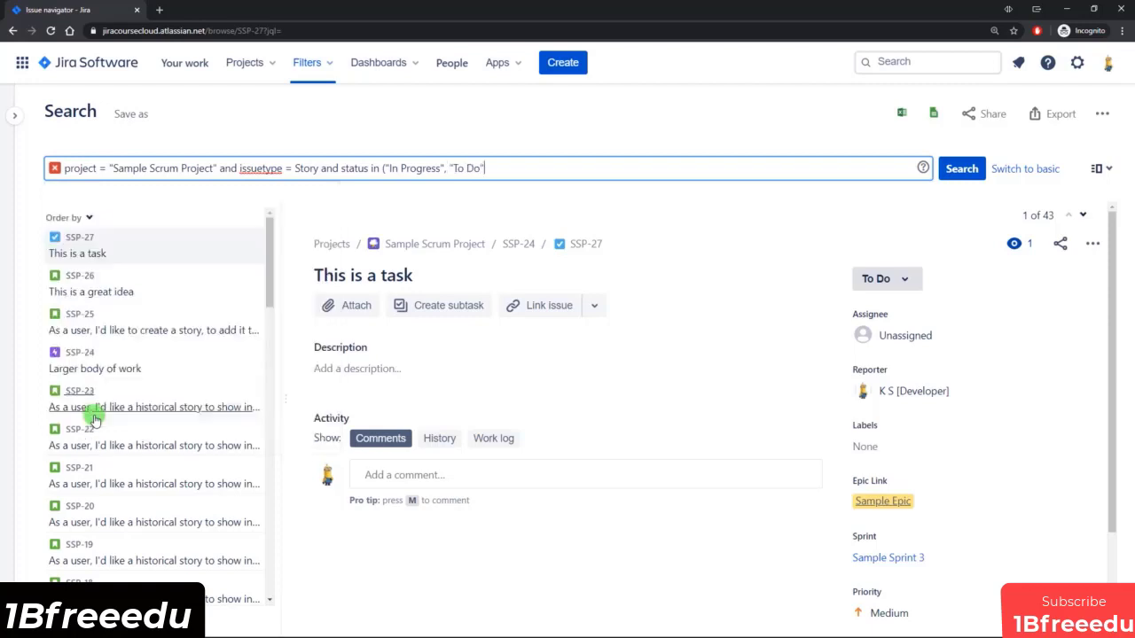
type(")")
key("Return")
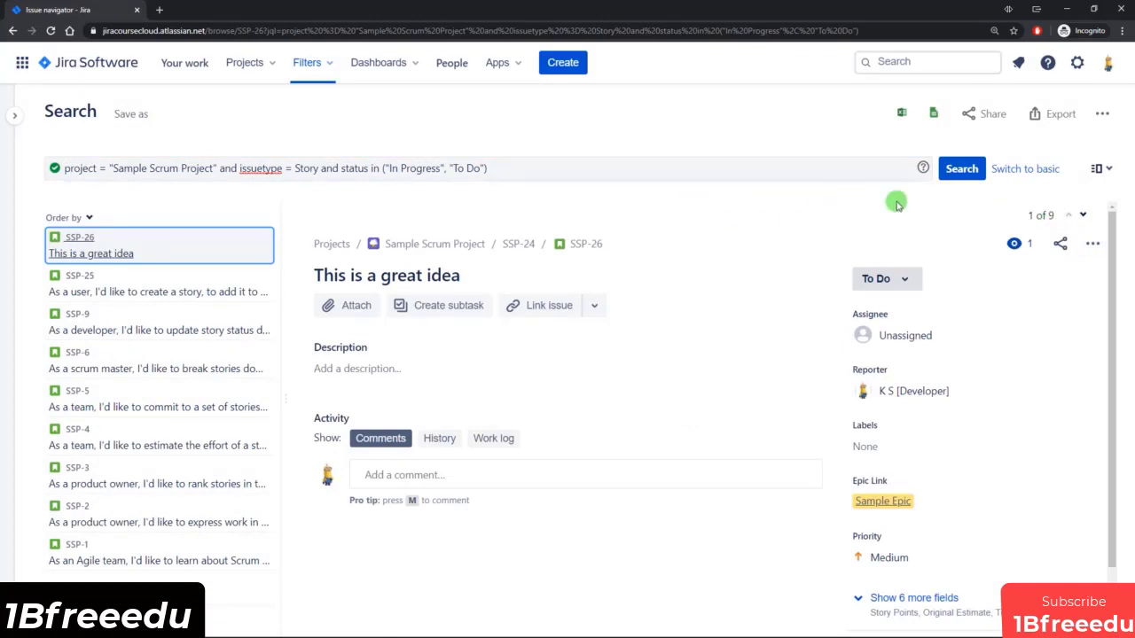
Switch the issue search to basic mode and narrow it to issues containing the text "sample".
left_click(1024, 169)
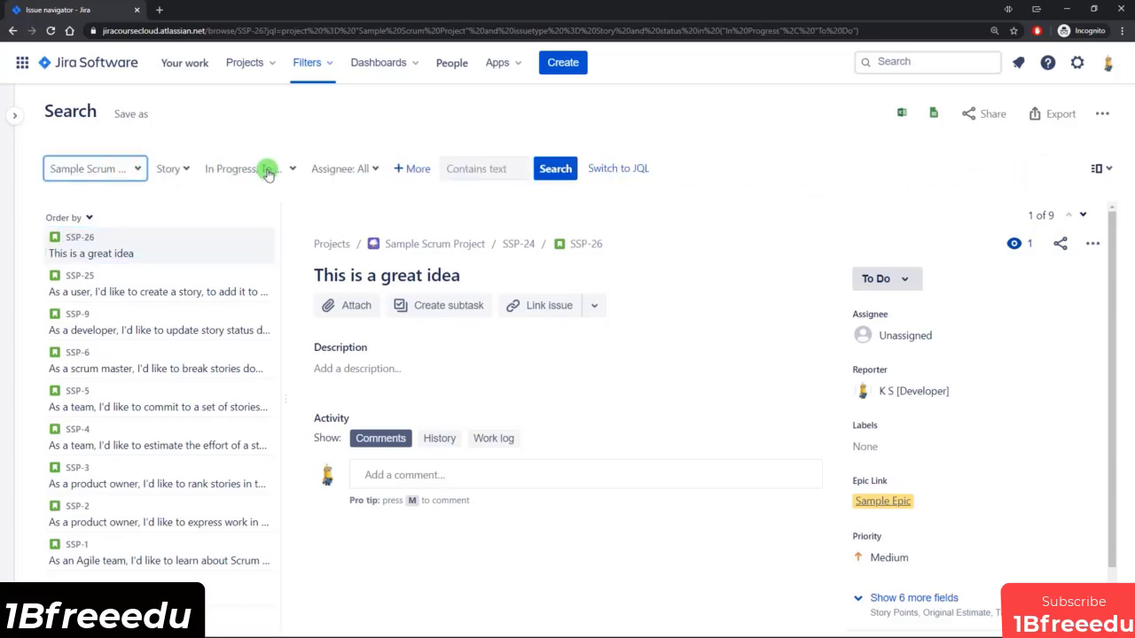
left_click(475, 169)
type("sa")
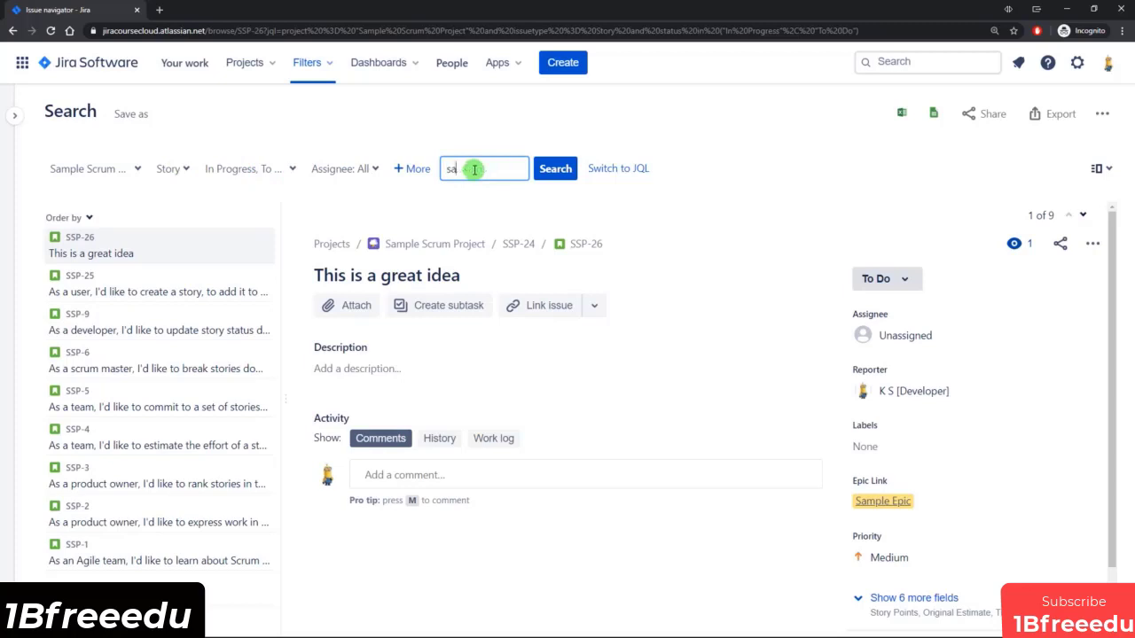
type("mple")
key("Return")
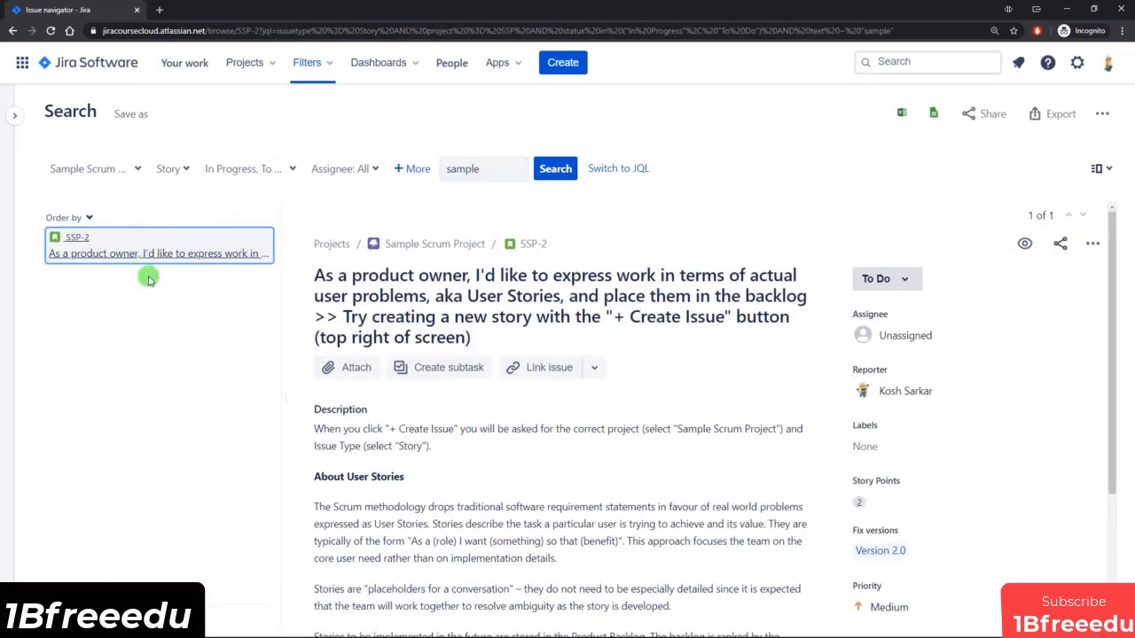
Show the search as JQL and examine its text ~ "sample" condition.
left_click(626, 168)
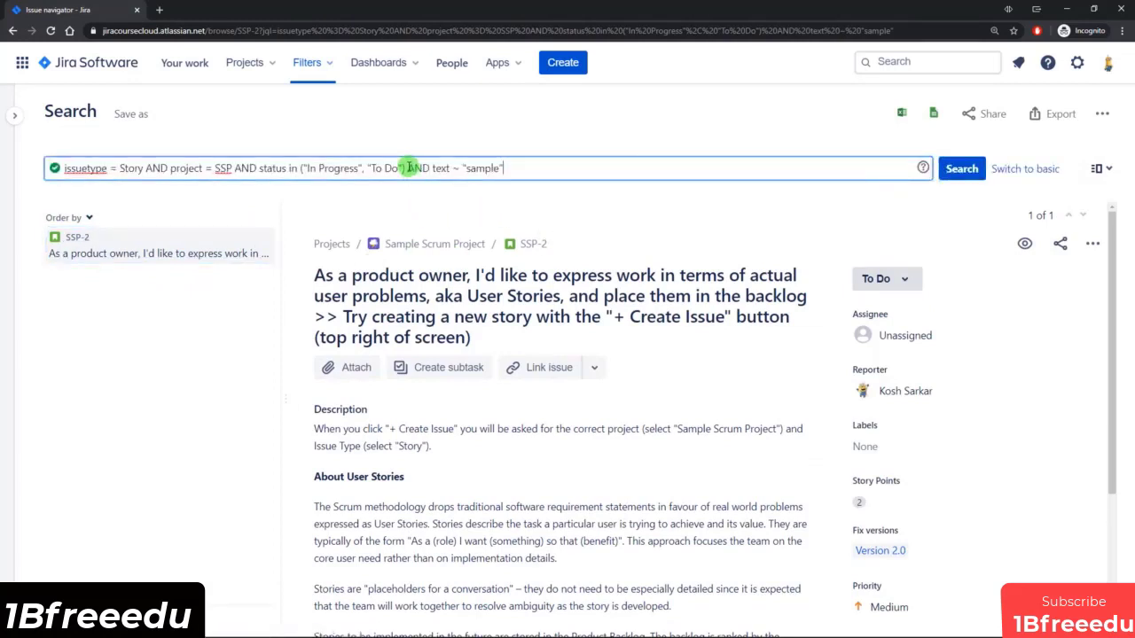
left_click_drag(409, 168, 509, 169)
left_click(452, 168)
left_click(515, 172)
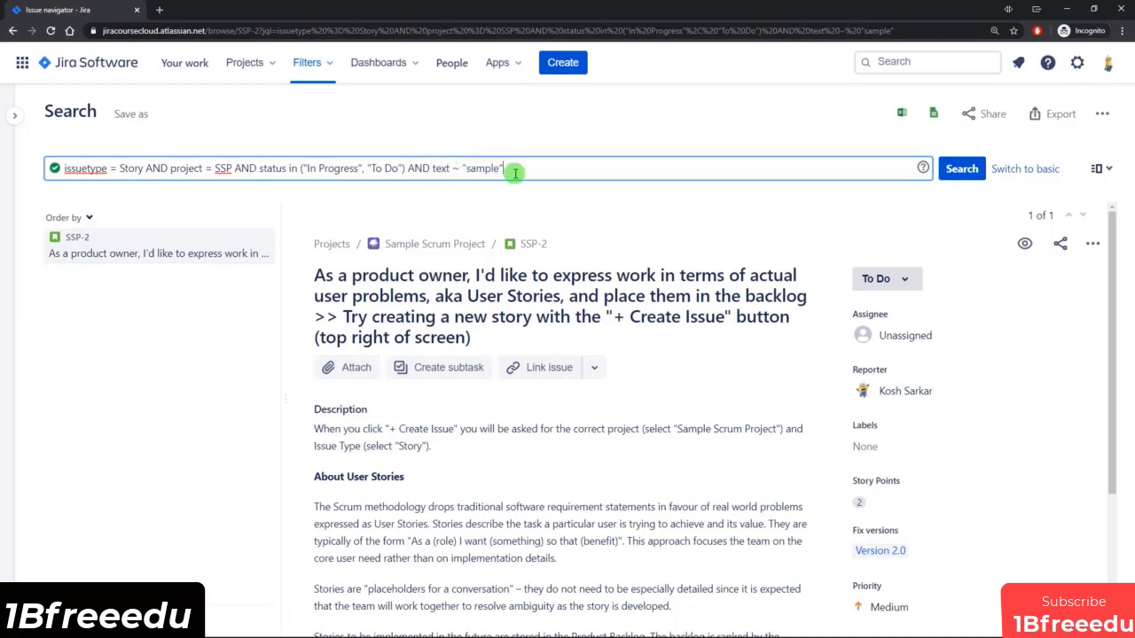
Return to the basic search and look through the additional filter criteria without adding any.
left_click(1027, 169)
left_click(413, 168)
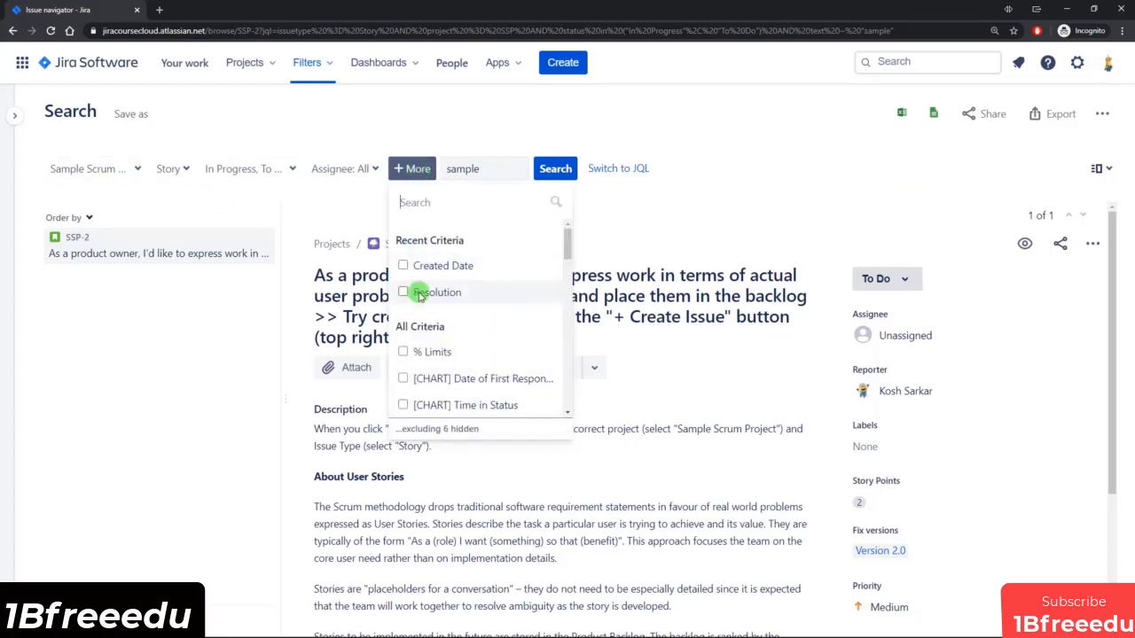
left_click(724, 190)
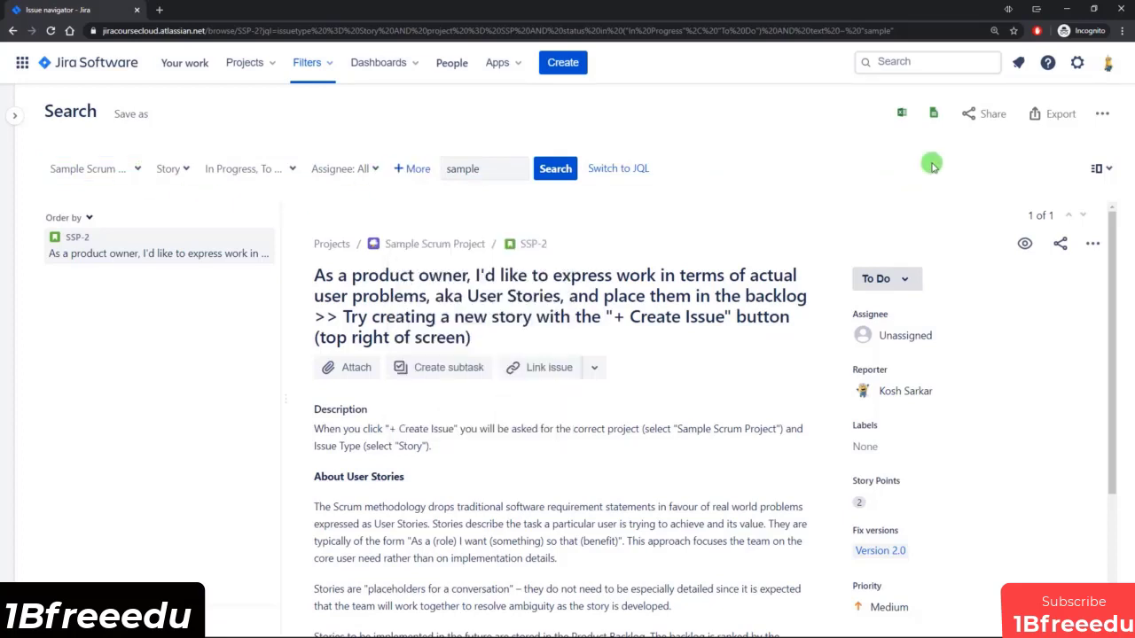
Show the search as JQL again and examine the issue type, project, status and text conditions.
left_click(631, 169)
left_click_drag(548, 167, 158, 170)
left_click(158, 170)
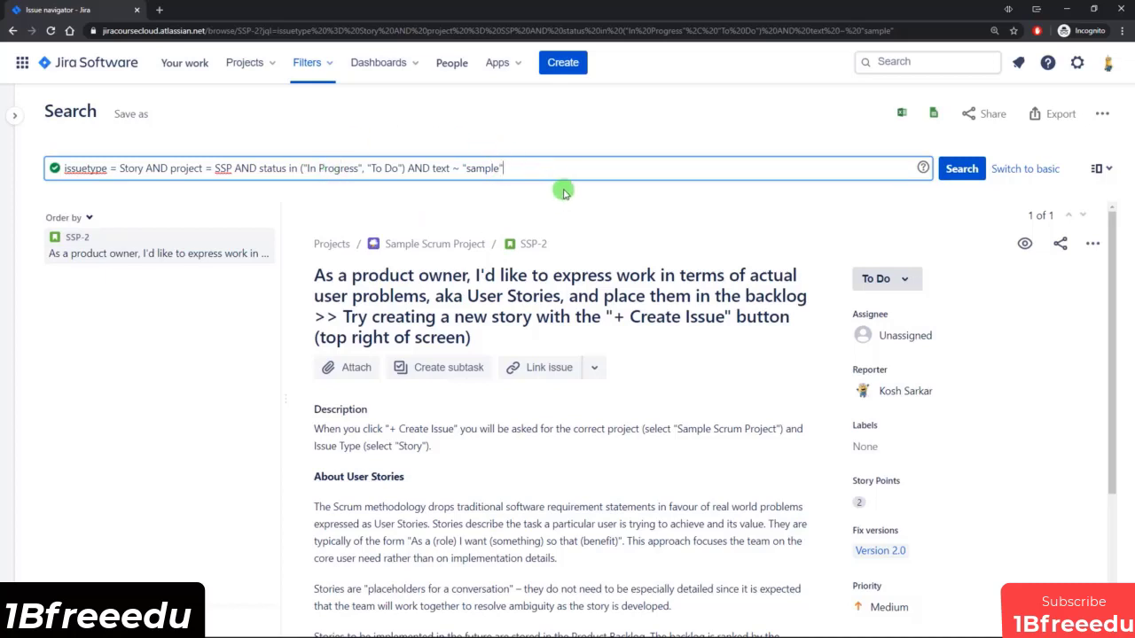
Return to the basic search, remove the text term "sample" and rerun the search.
left_click(1024, 168)
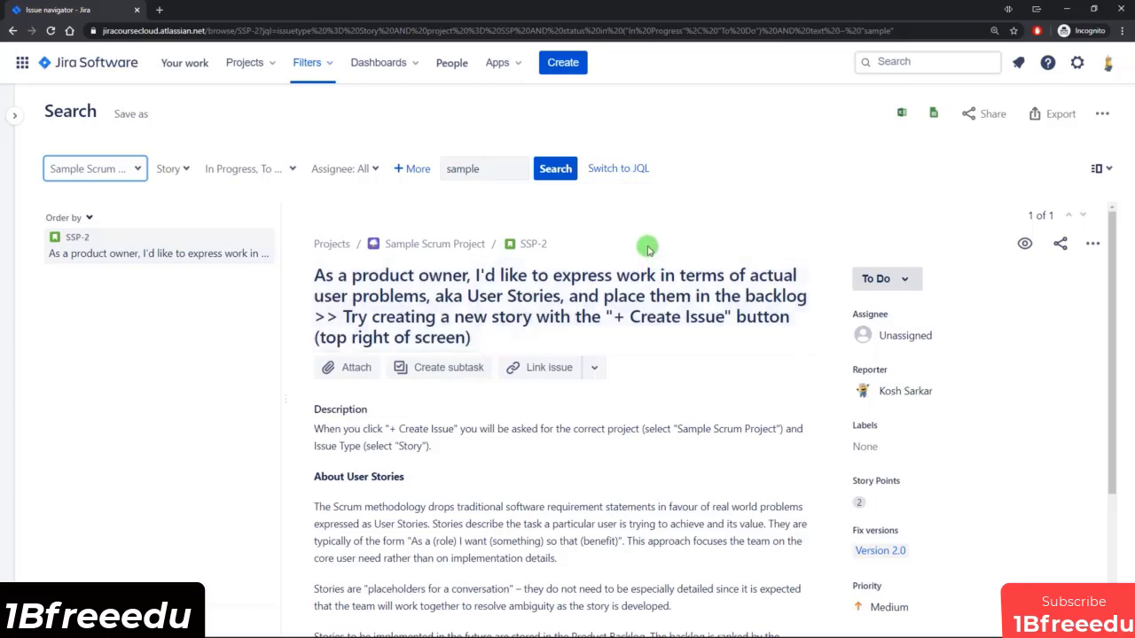
double_click(469, 169)
key("BackSpace")
key("Return")
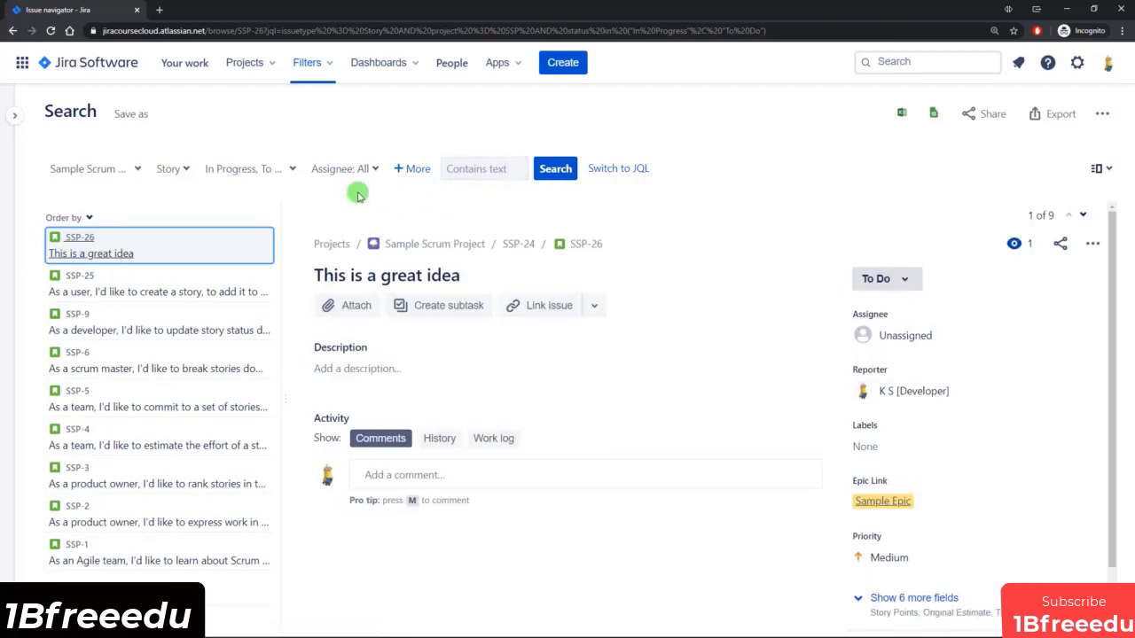
Open the status filter of the basic search.
left_click(268, 170)
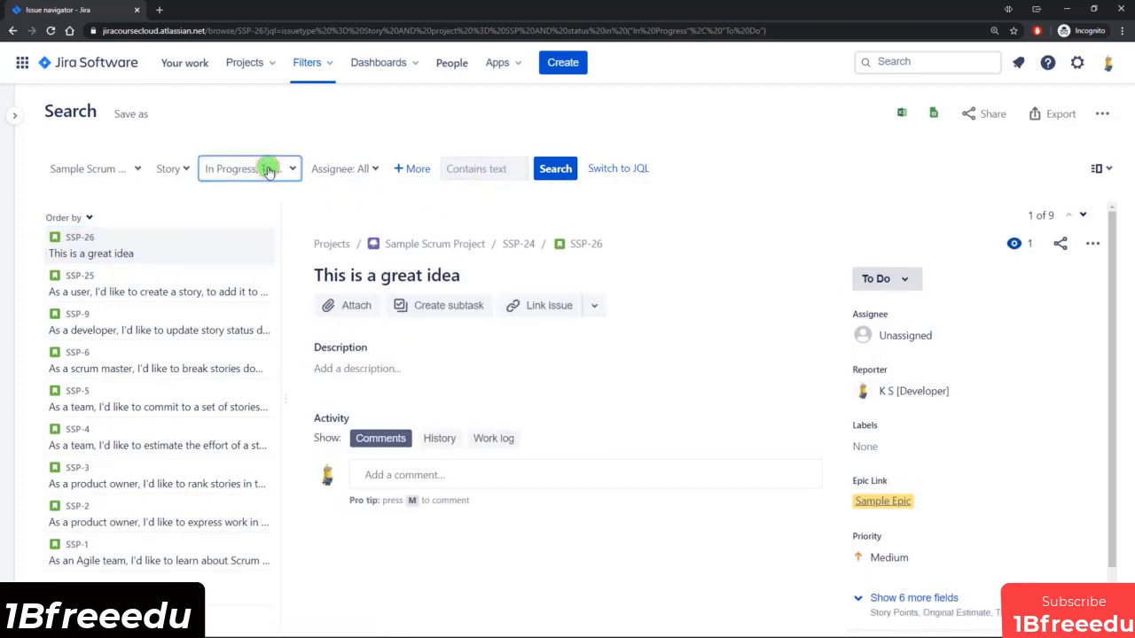
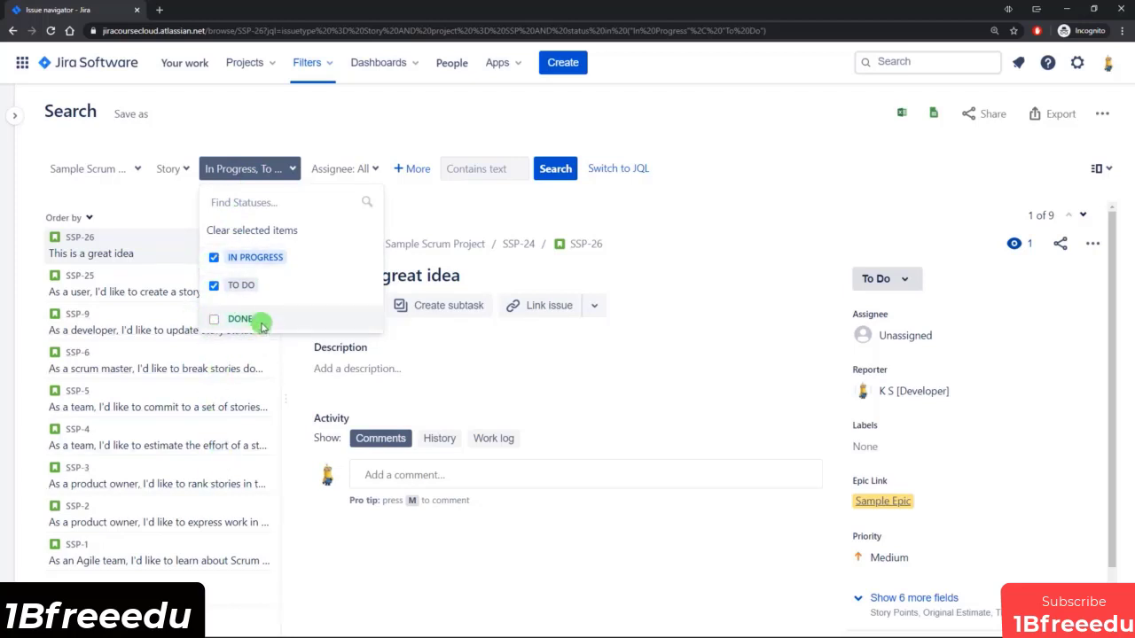
Review which statuses are selected in the status filter of the basic search without changing them.
left_click(313, 121)
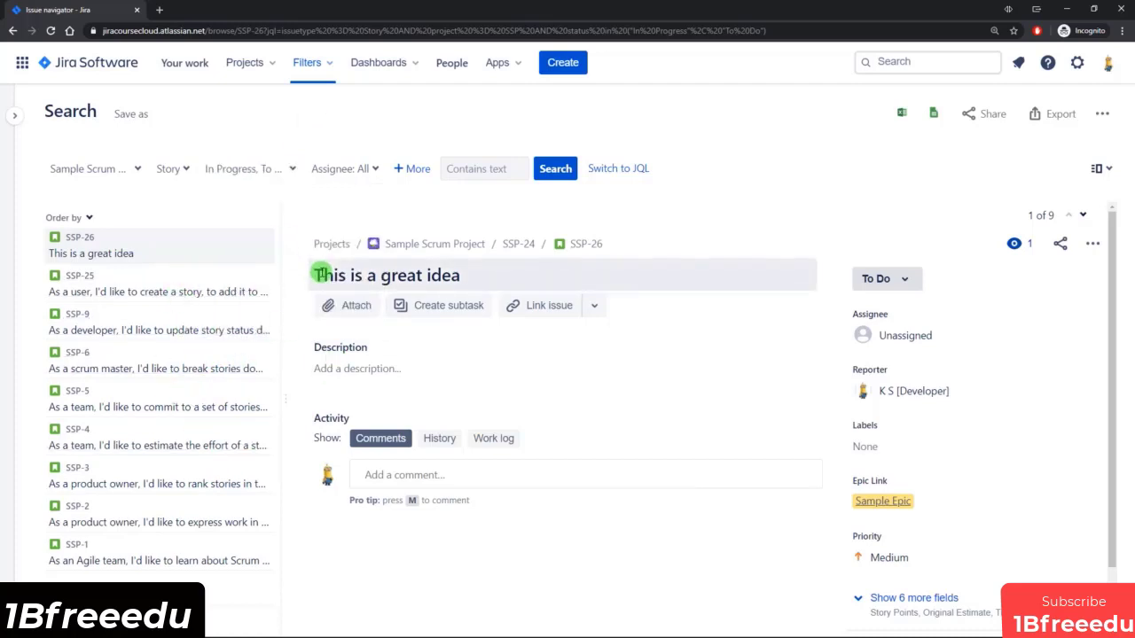
left_click(266, 167)
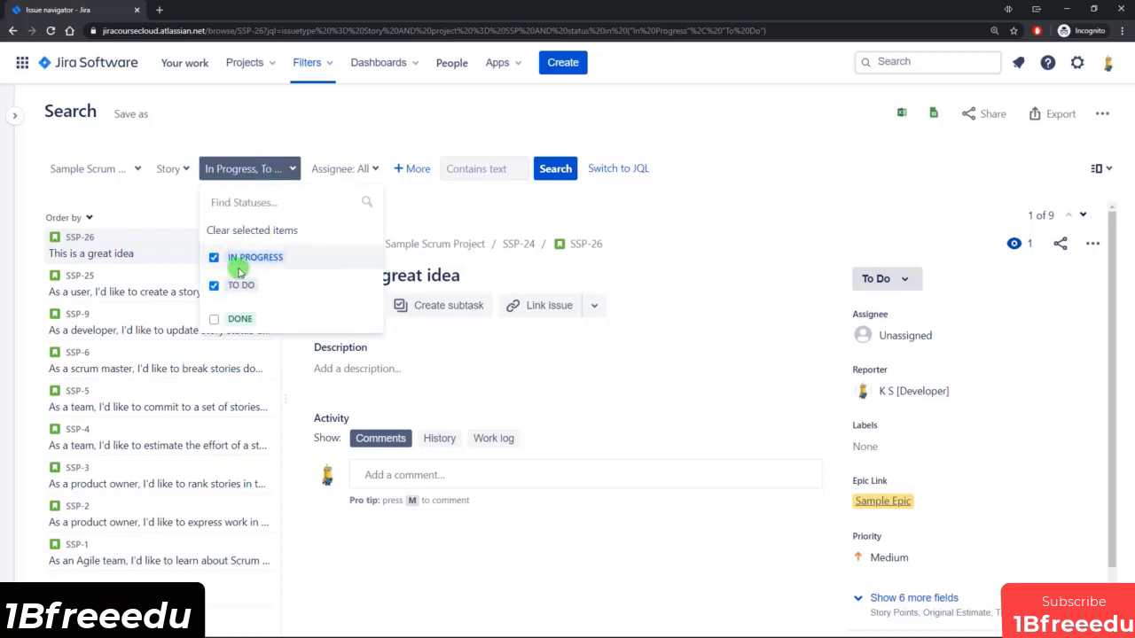
left_click(289, 111)
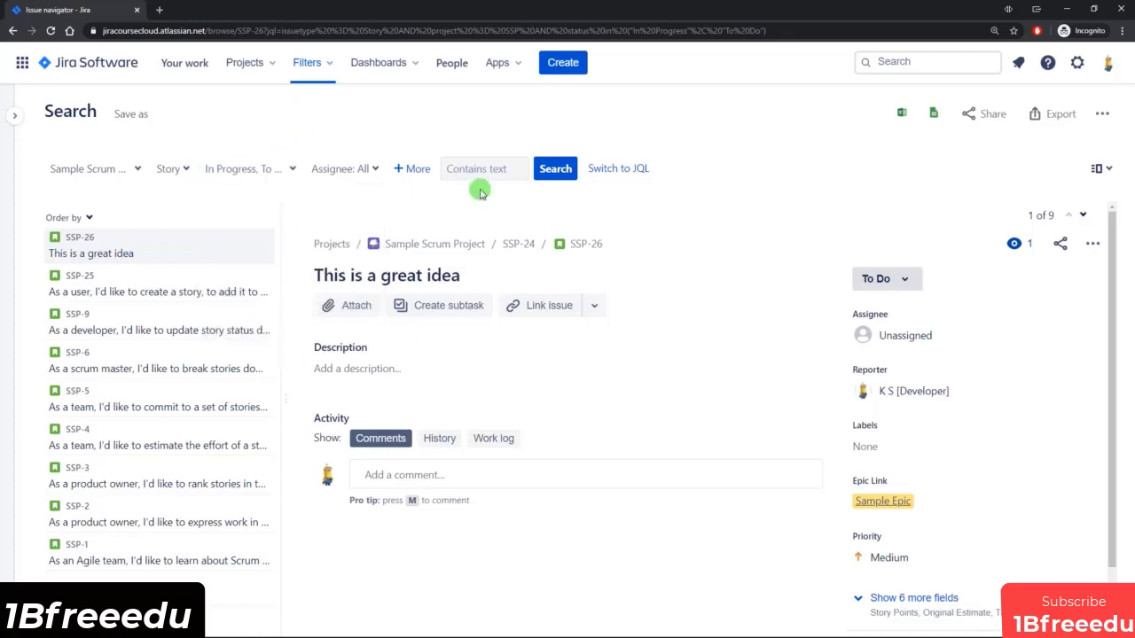
Show the search as JQL, replace its status condition with status != Done, and run the query.
left_click(618, 168)
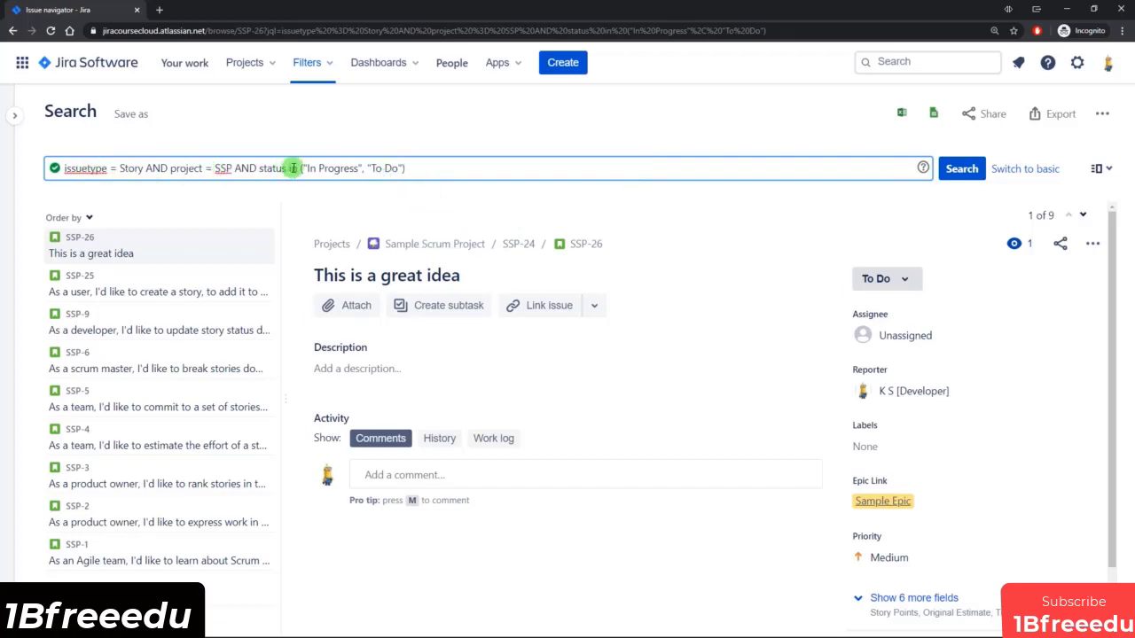
left_click(433, 170)
left_click_drag(427, 169, 289, 168)
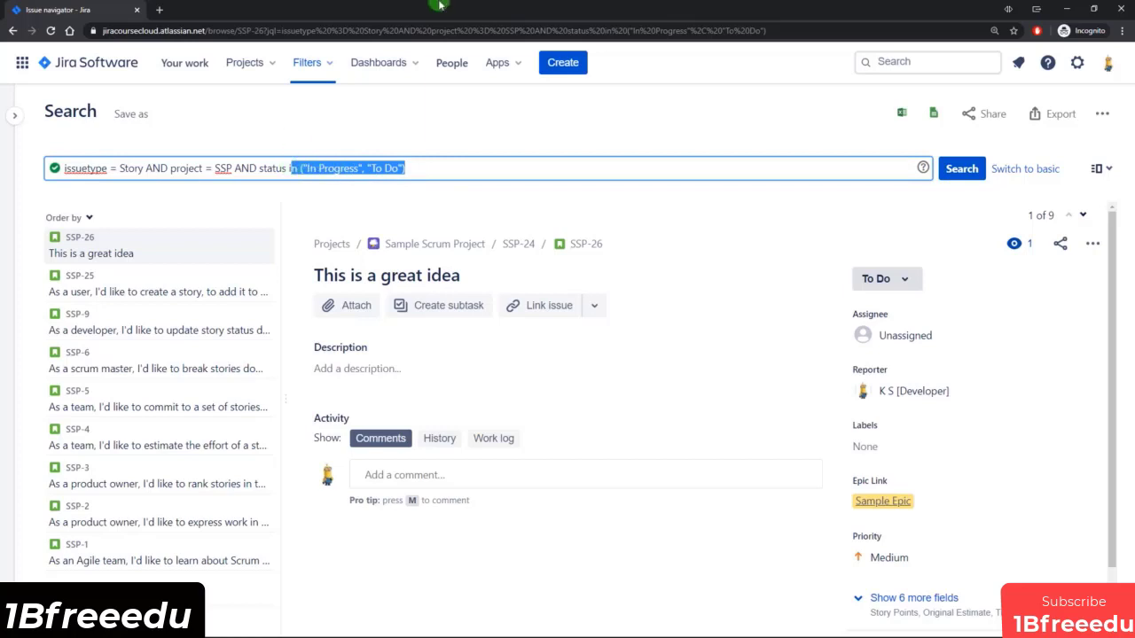
key("BackSpace")
type("!")
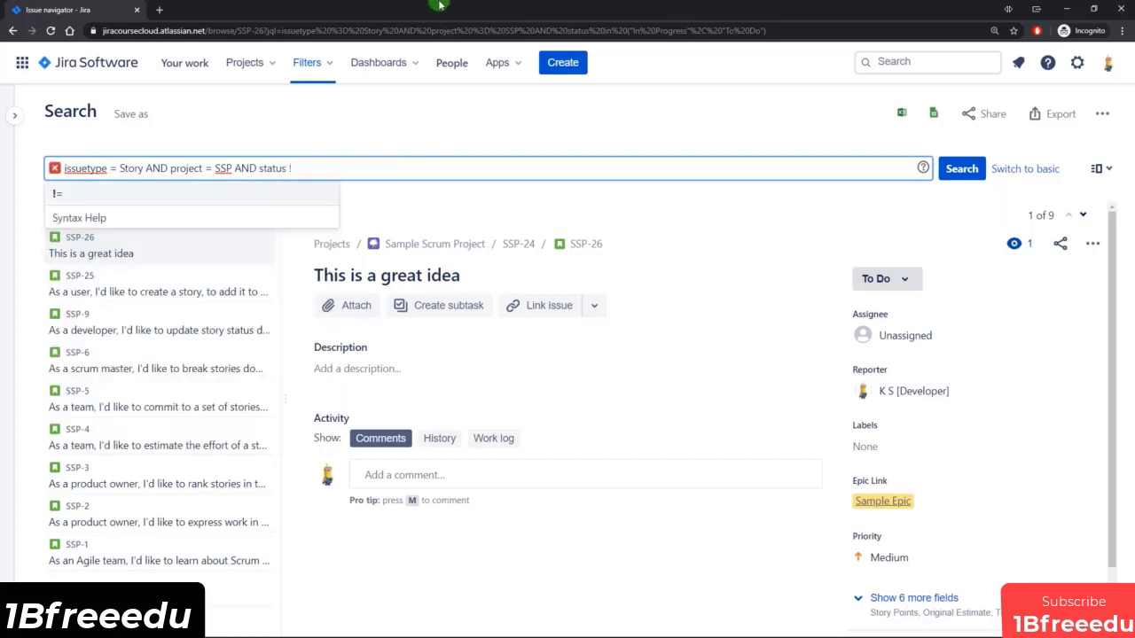
type("= D")
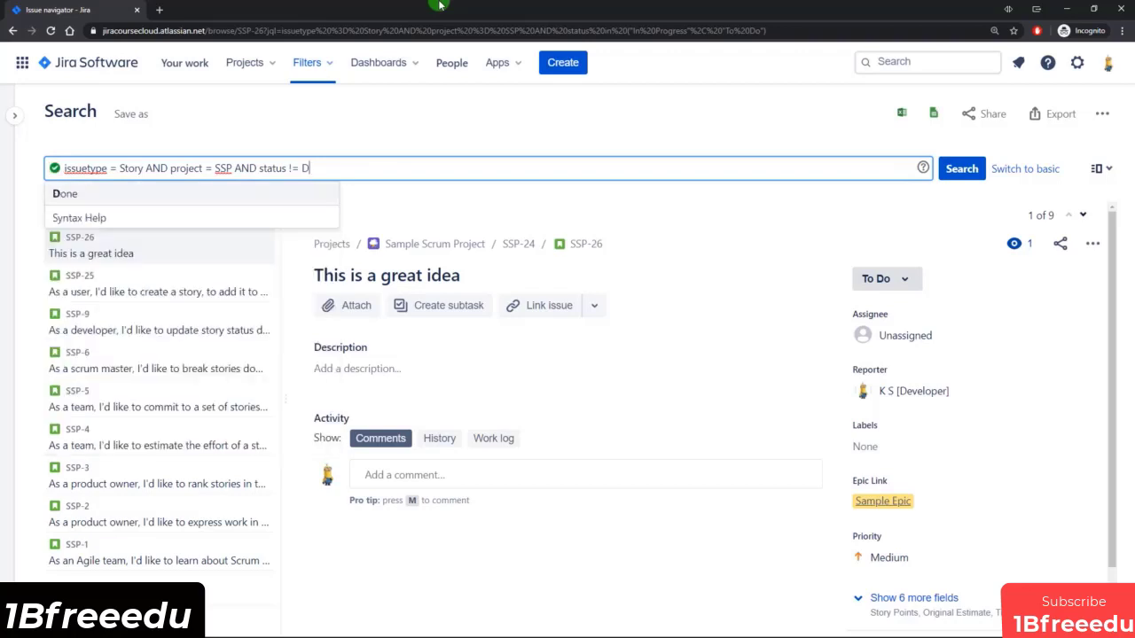
key("Return")
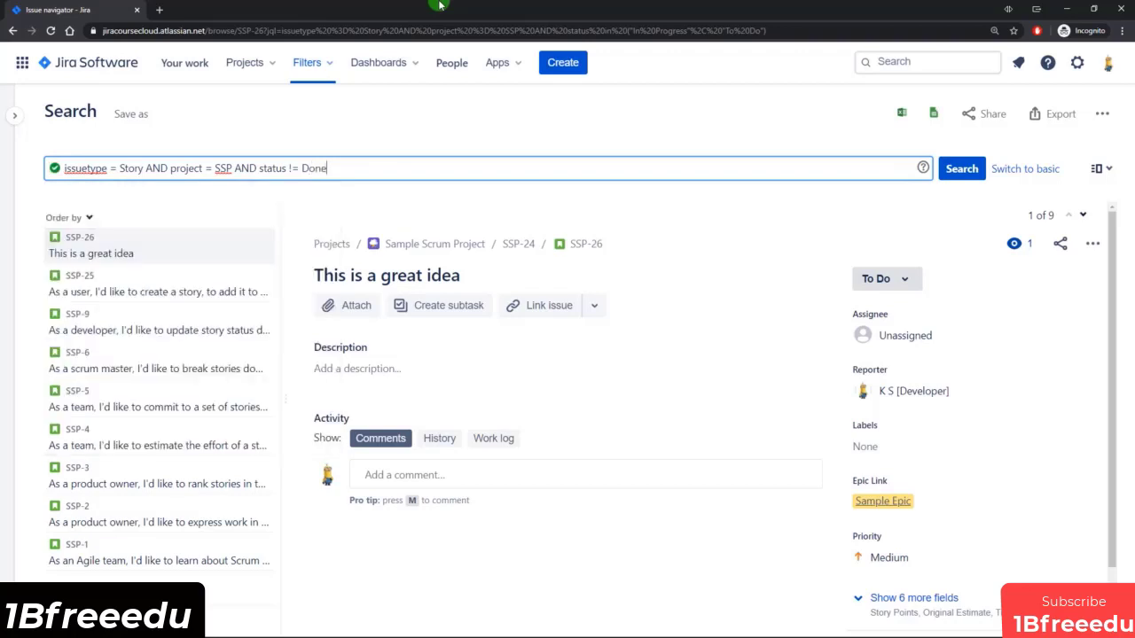
key("Return")
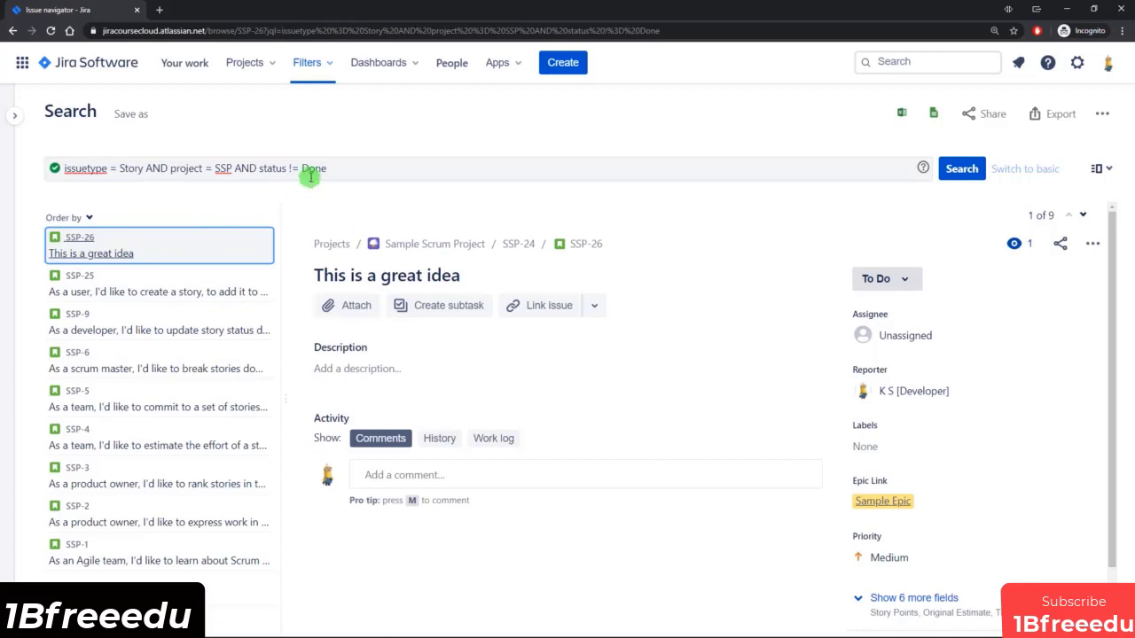
Change the JQL status condition to status = Done and rerun the query.
left_click_drag(325, 168, 259, 168)
left_click(349, 164)
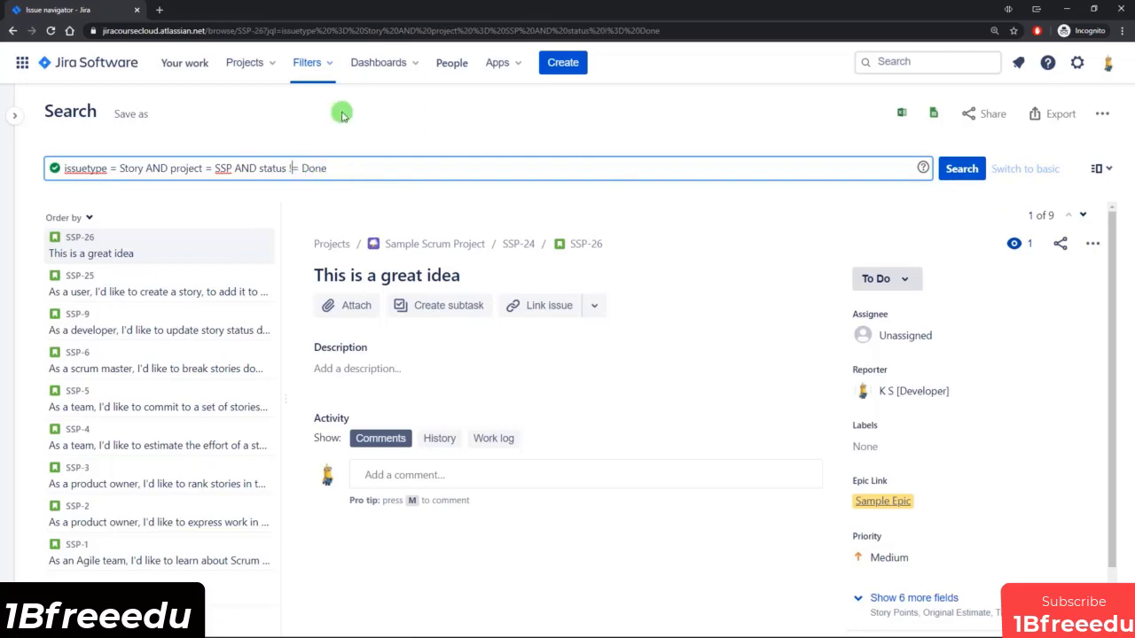
key("Return")
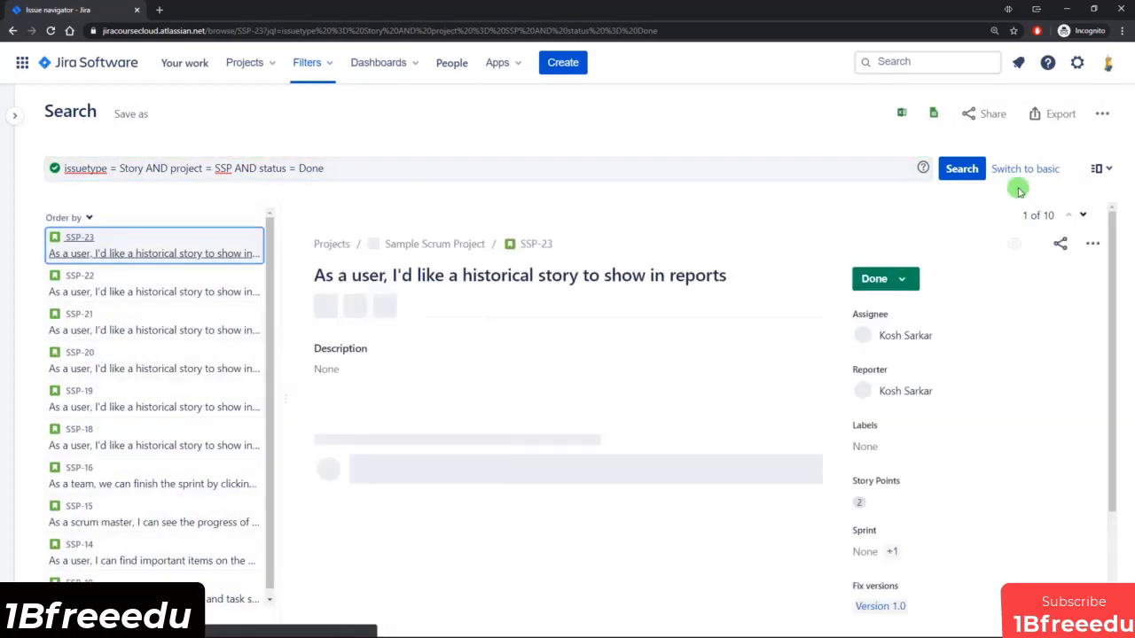
Return to the basic search, inspect its status filter selection, and show the search as JQL again.
left_click(1019, 168)
left_click(221, 169)
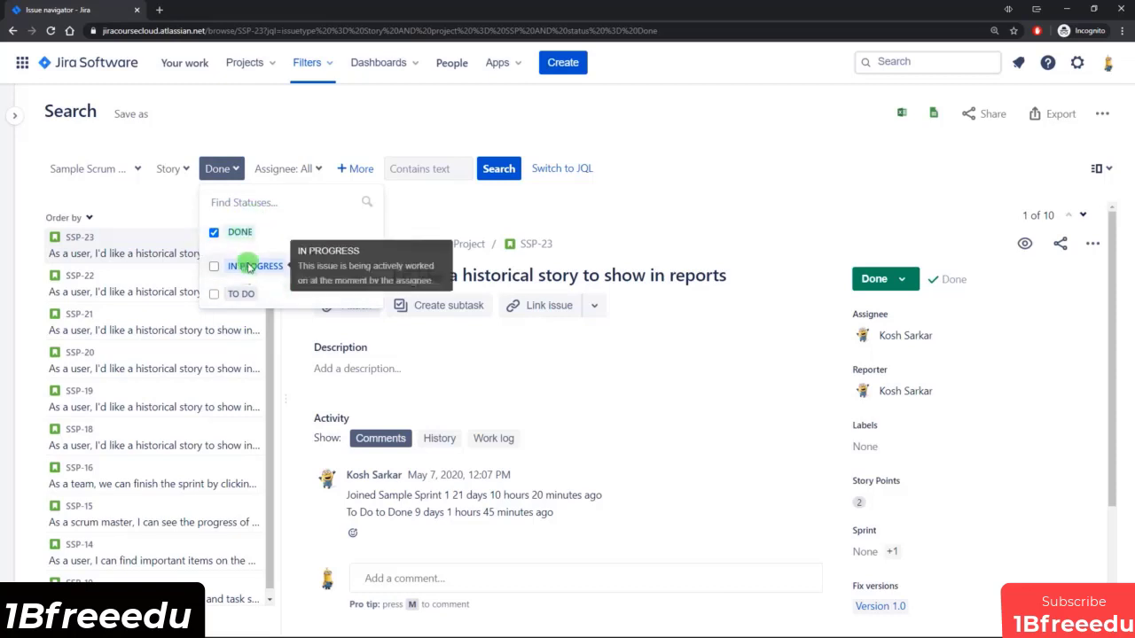
left_click(354, 111)
left_click(562, 168)
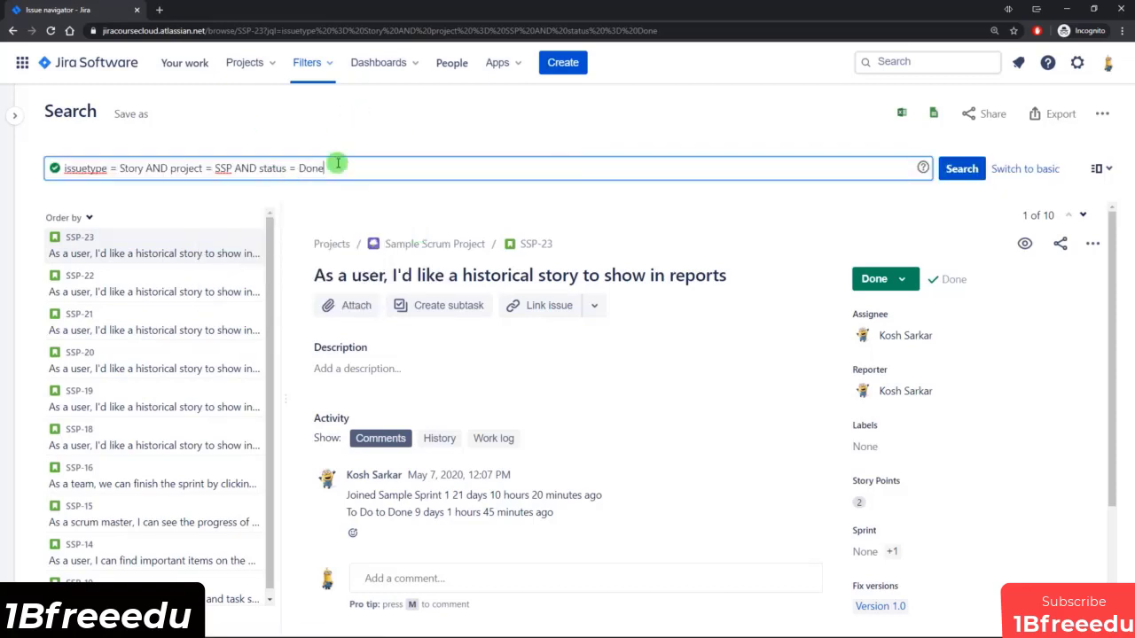
Replace the whole JQL query with issuetype = Epic and run it.
left_click_drag(355, 168, 55, 167)
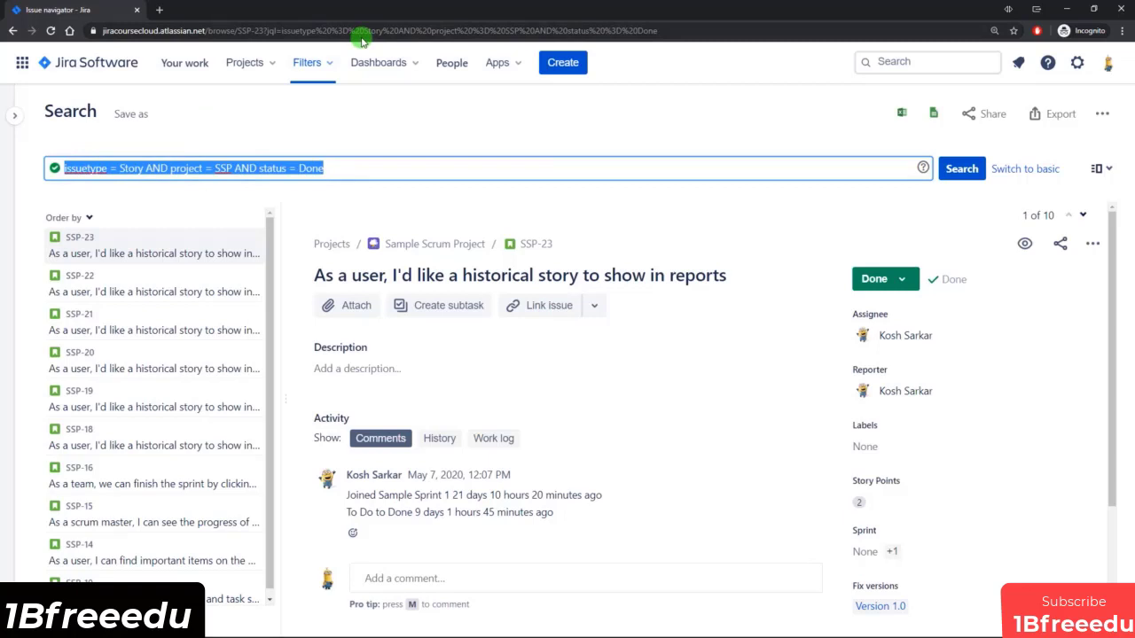
type("is")
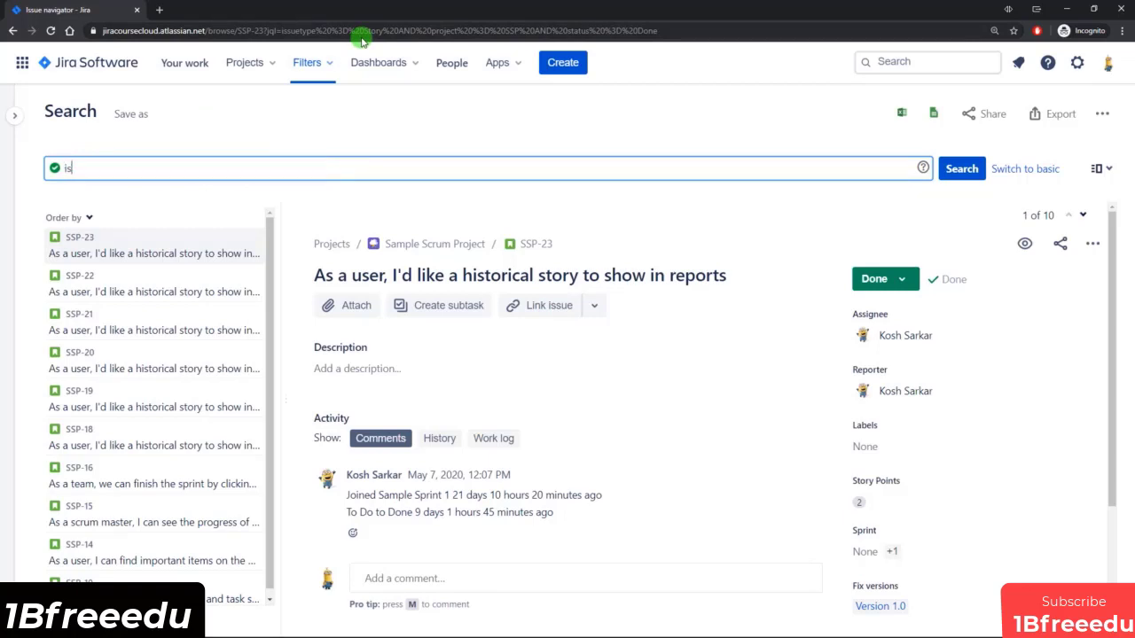
type("suet")
key("Down")
key("Return")
type("= ")
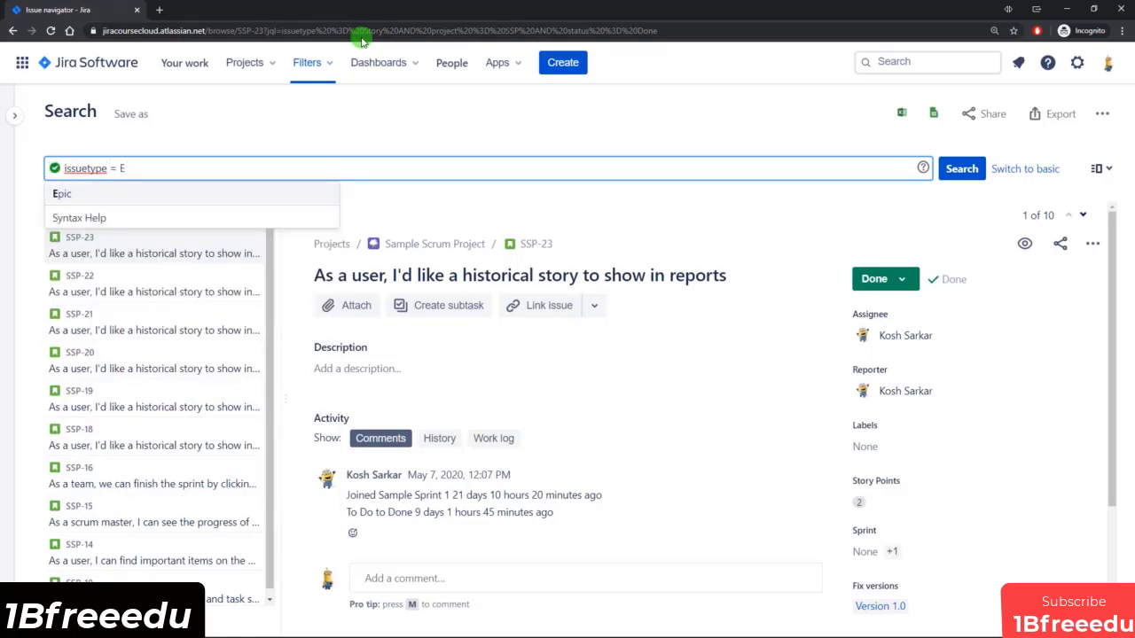
type("E")
key("Return")
key("Return")
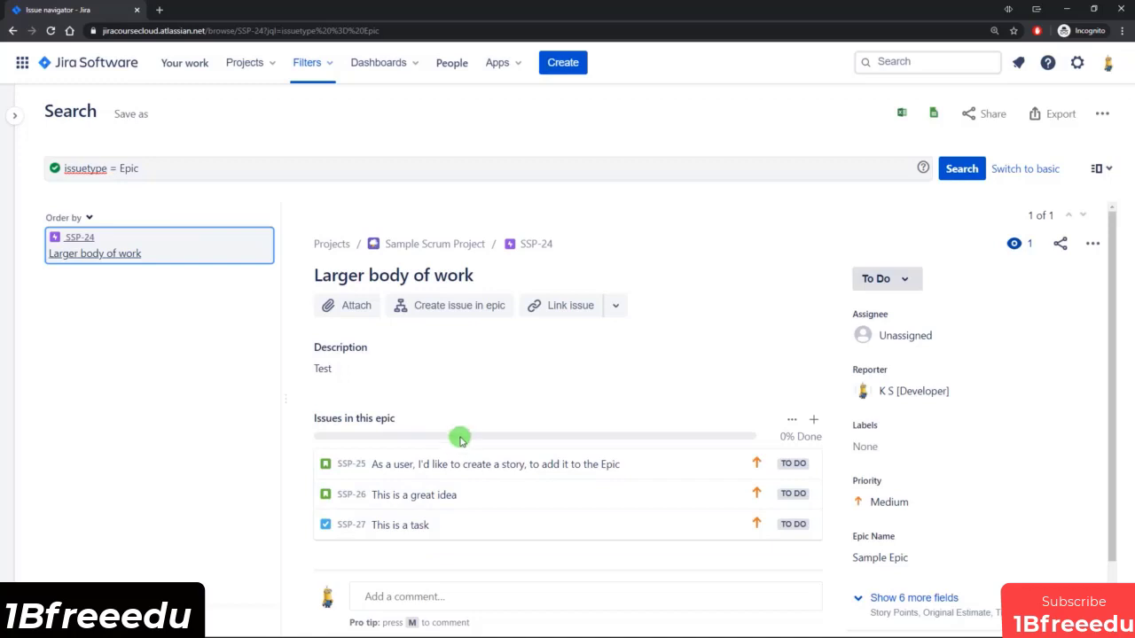
Replace the JQL query with "Epic Link" = SSP-24 to find the issues in the Sample Epic, and run it.
mouse_move(459, 436)
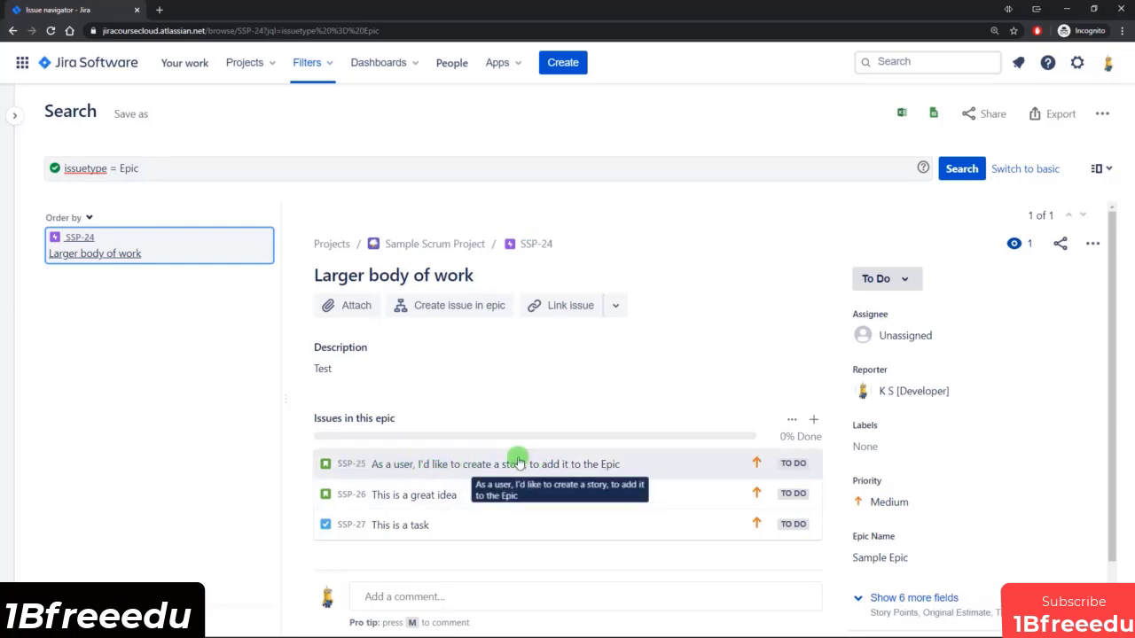
triple_click(183, 171)
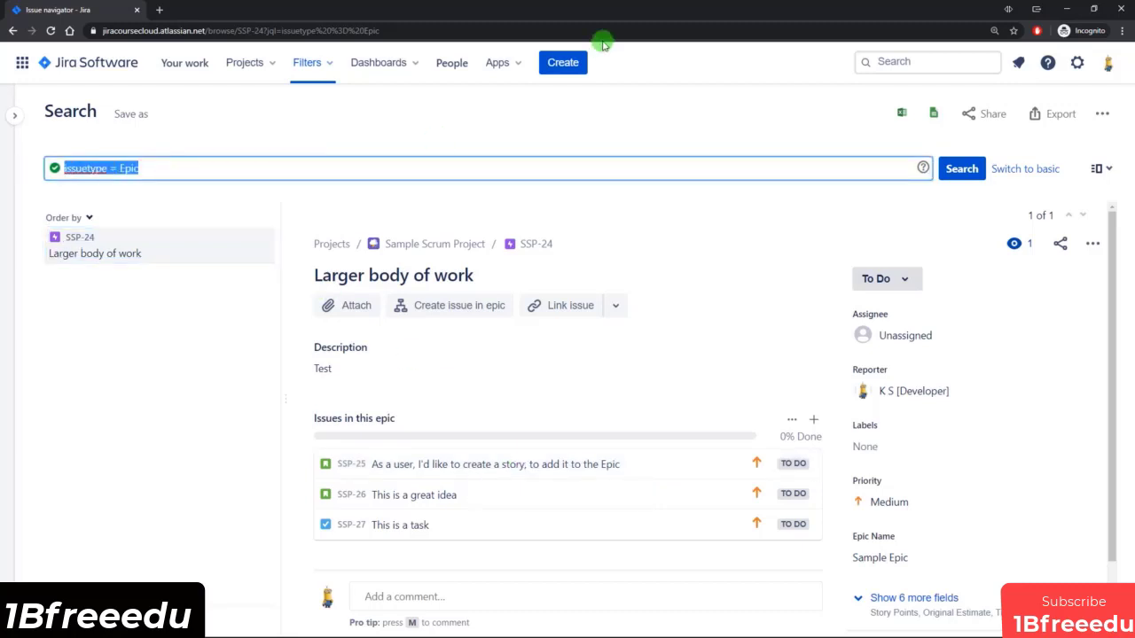
type("epic")
key("Down")
key("Down")
key("Down")
key("Down")
key("Up")
key("Up")
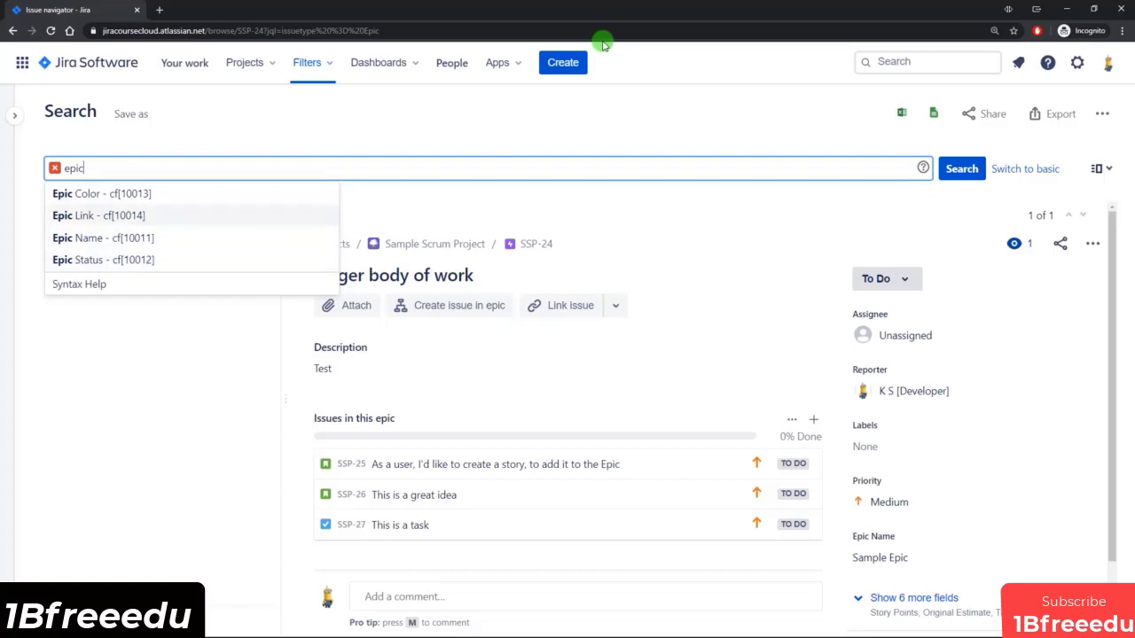
key("Return")
type("=")
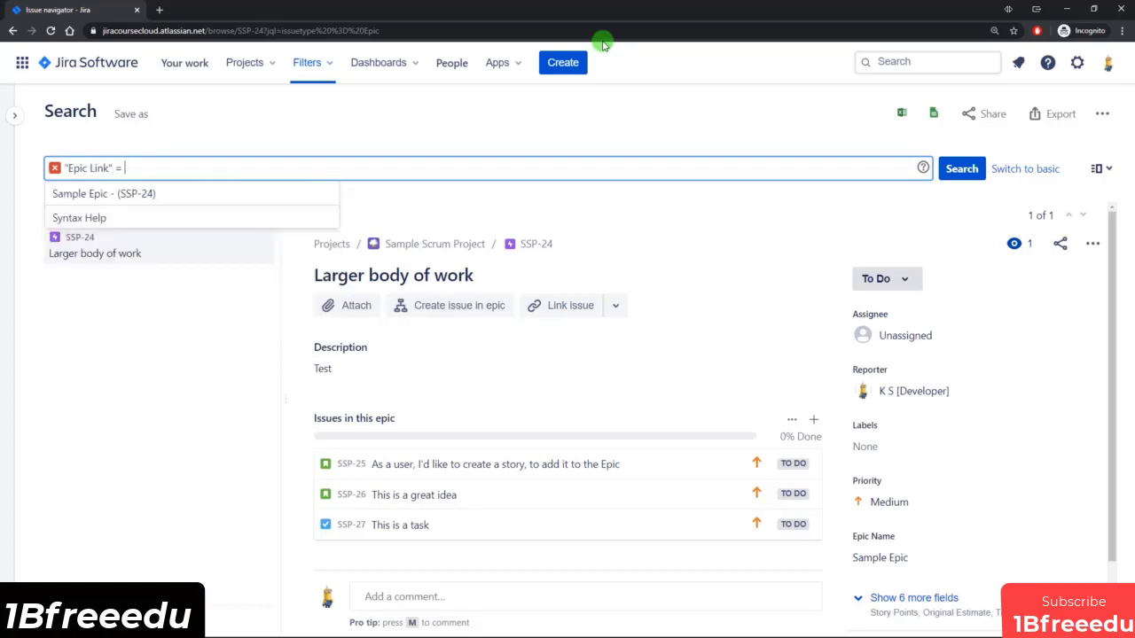
key("Down")
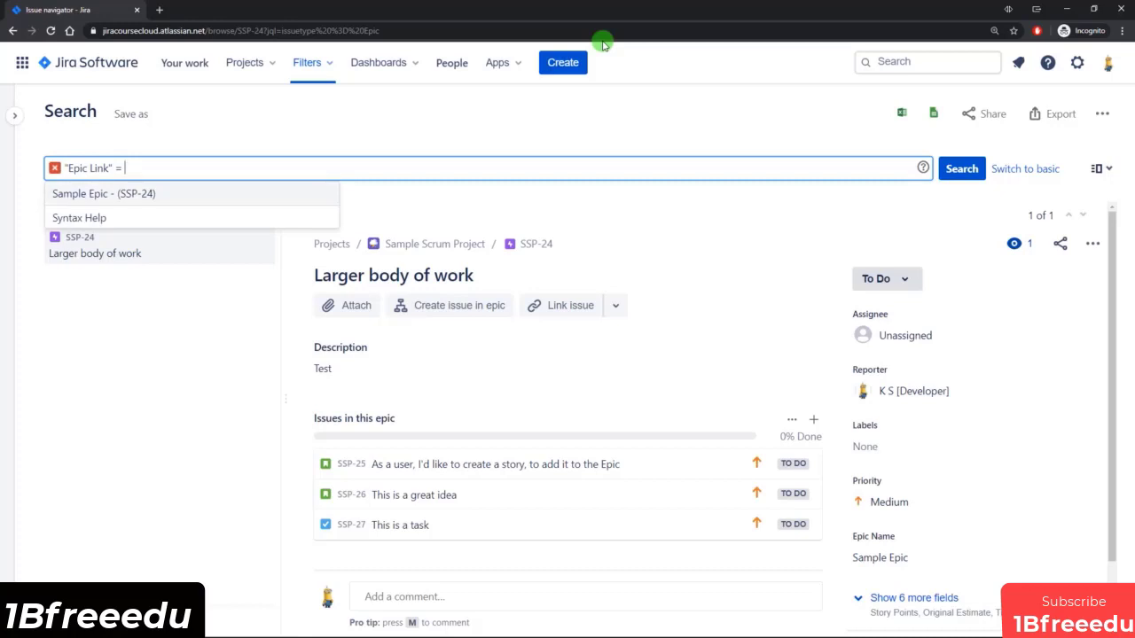
key("Return")
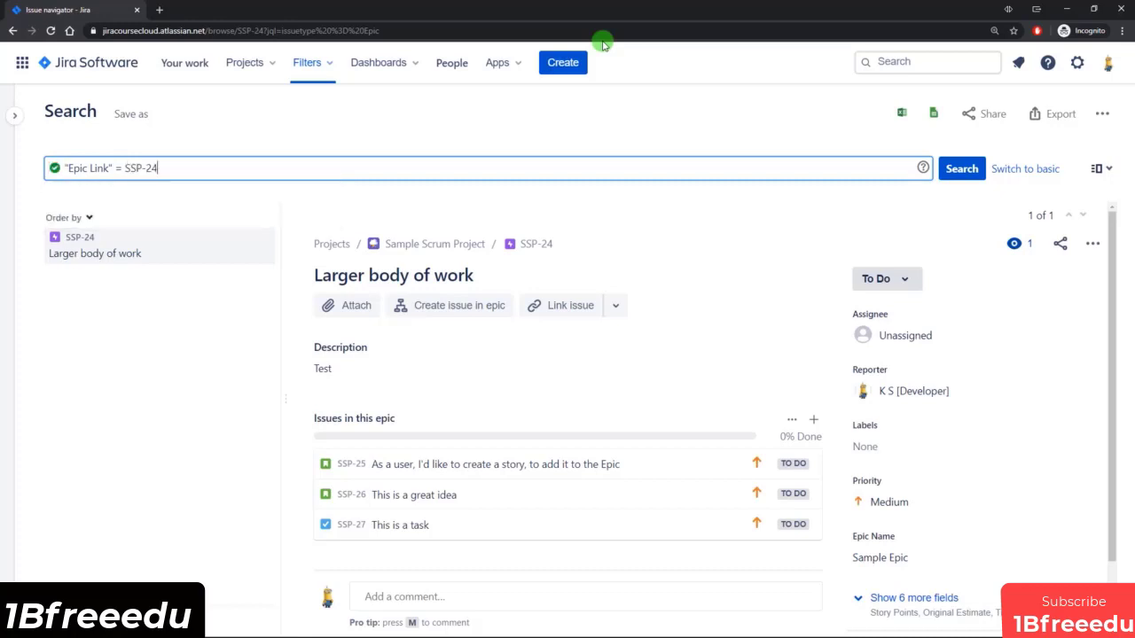
key("Return")
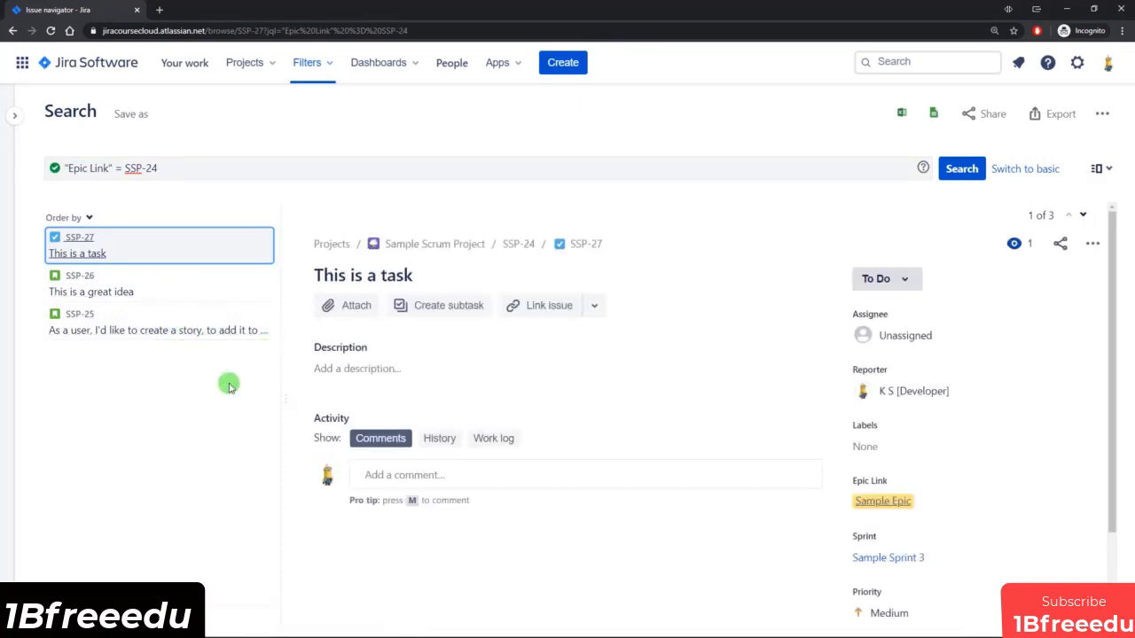
Check the Epic Link criterion among the additional filters of the basic search, and return to the JQL query.
left_click(1028, 170)
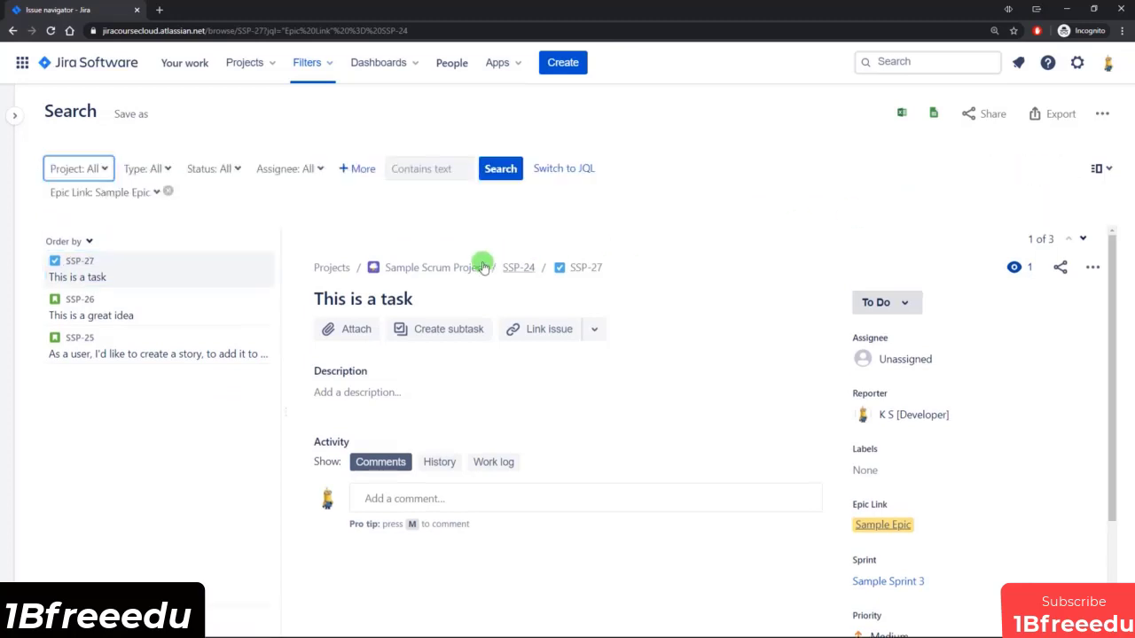
left_click(356, 168)
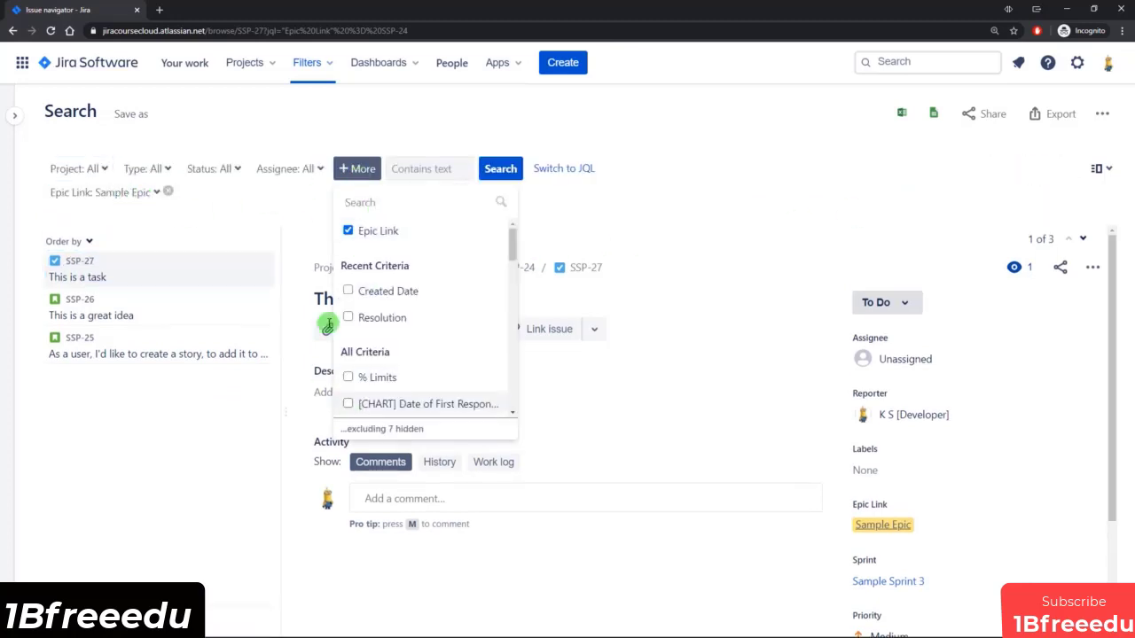
left_click(227, 202)
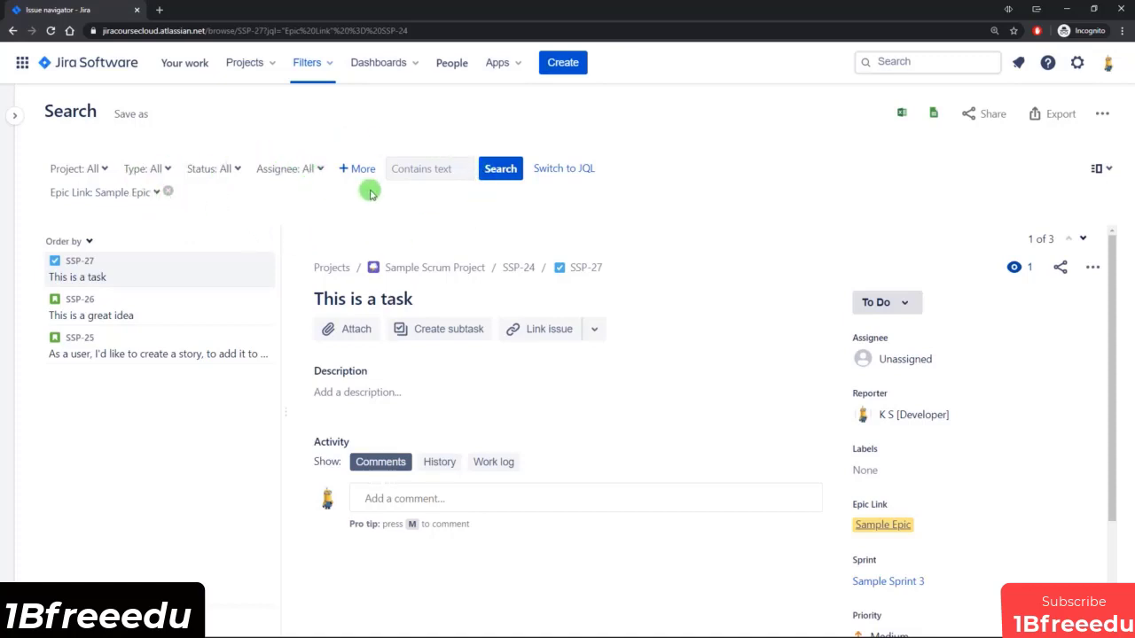
left_click(568, 171)
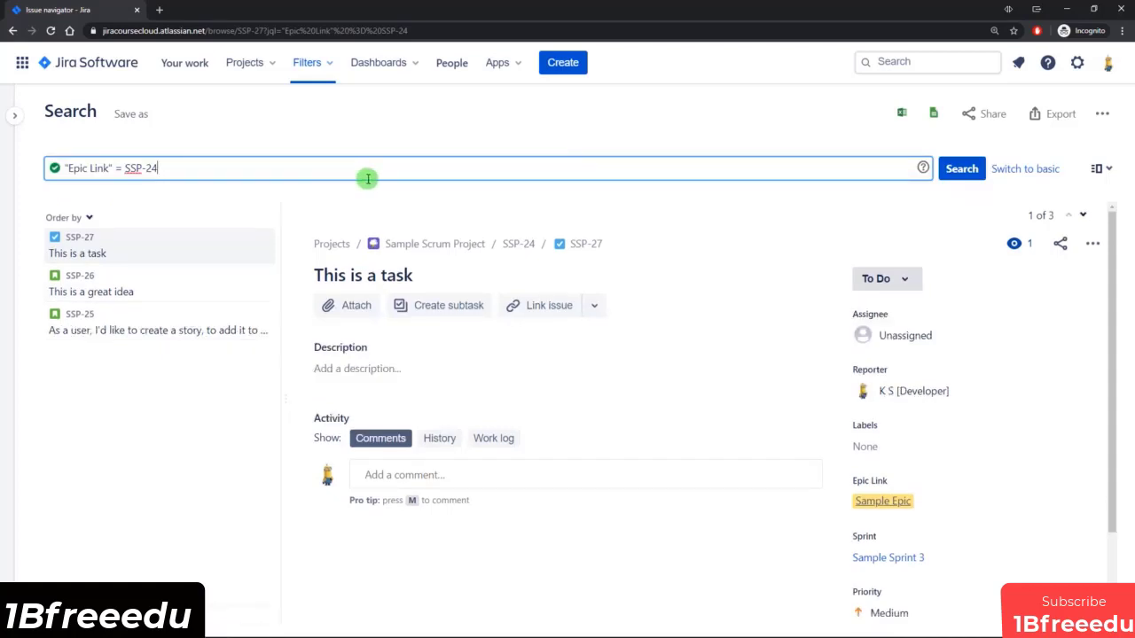
left_click(296, 170)
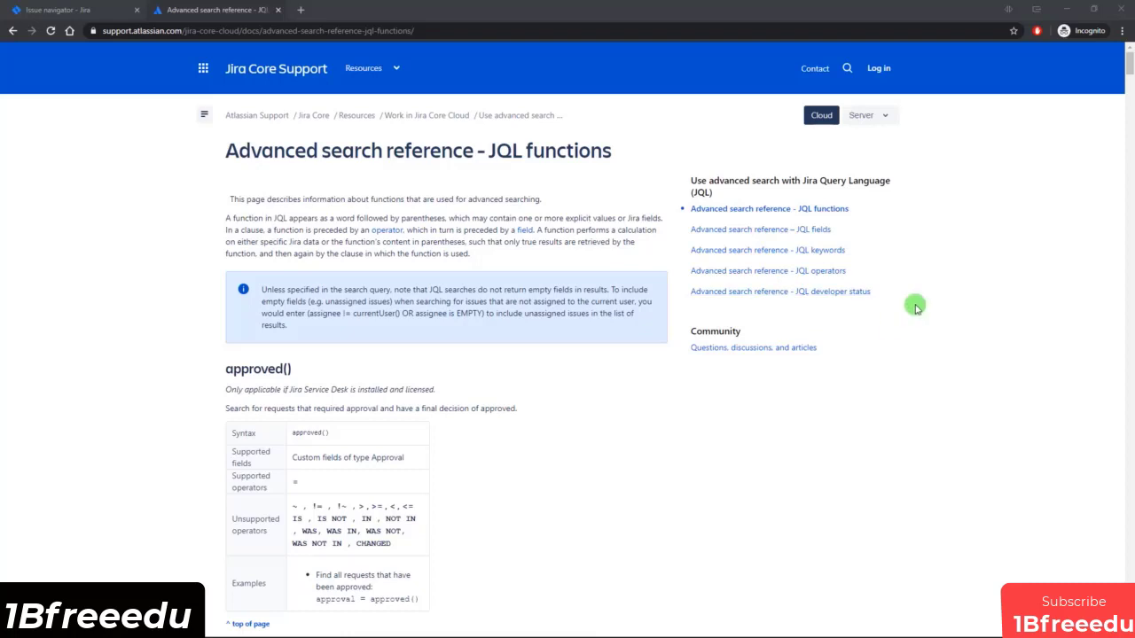
Read through the JQL functions reference on the Atlassian support page, from approved() and approver() to closedSprints().
scroll(501, 259, "down", 1)
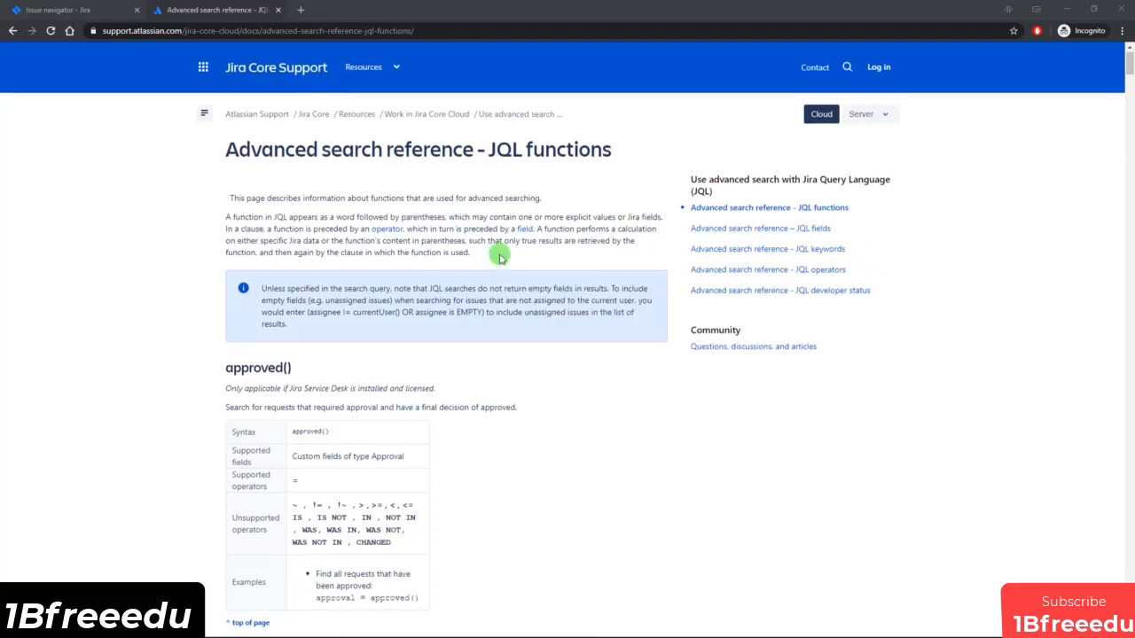
scroll(501, 259, "down", 2)
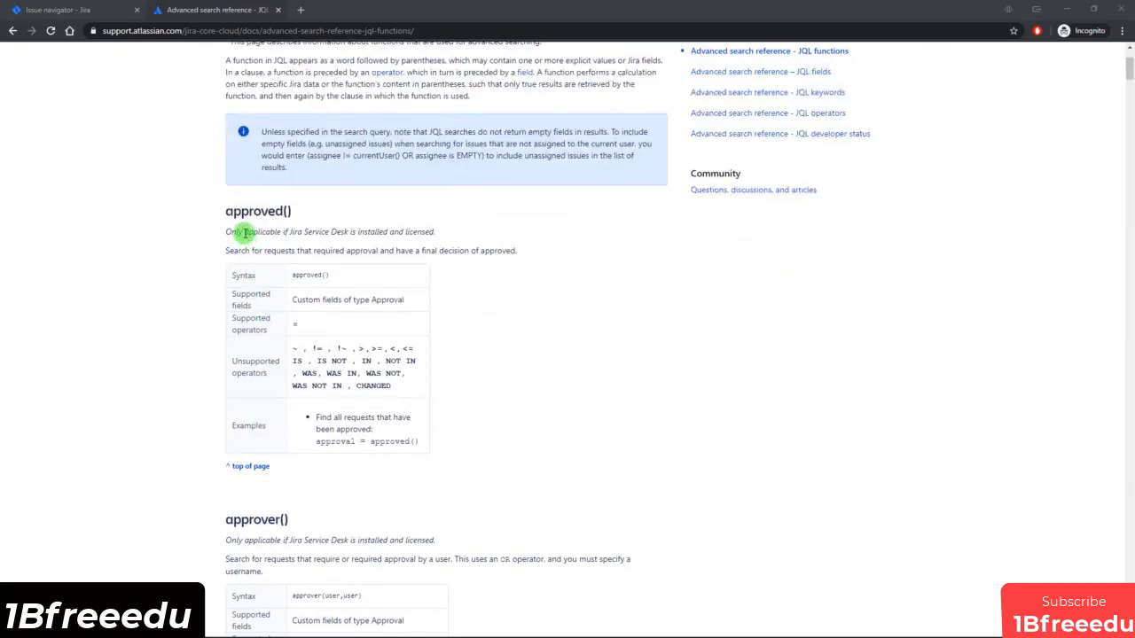
left_click_drag(245, 232, 339, 230)
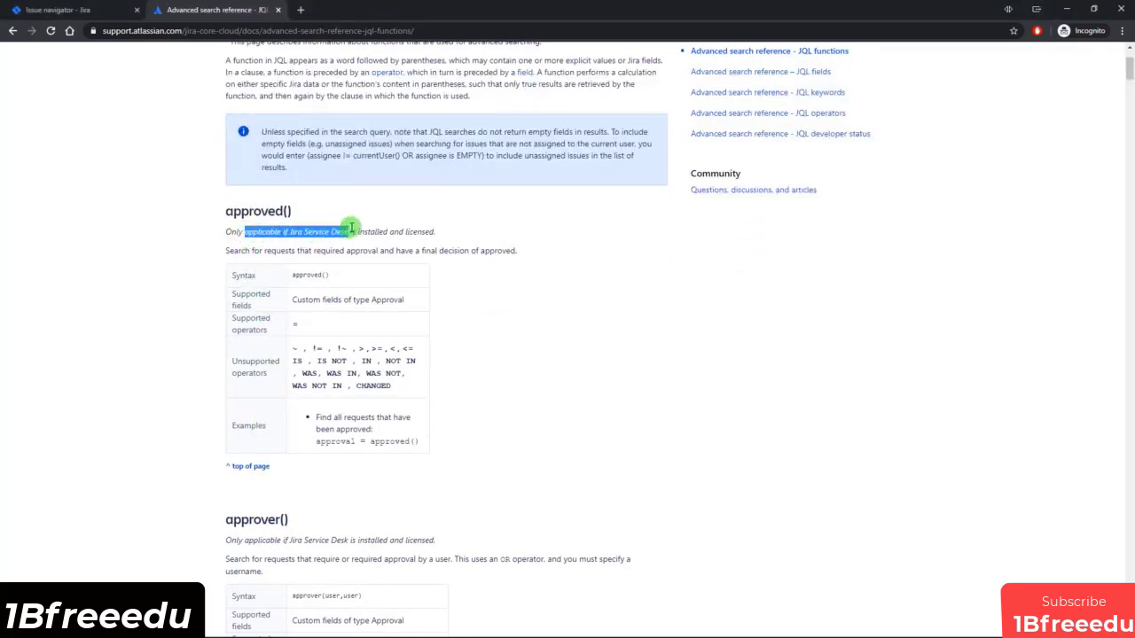
left_click(350, 231)
scroll(348, 229, "down", 1)
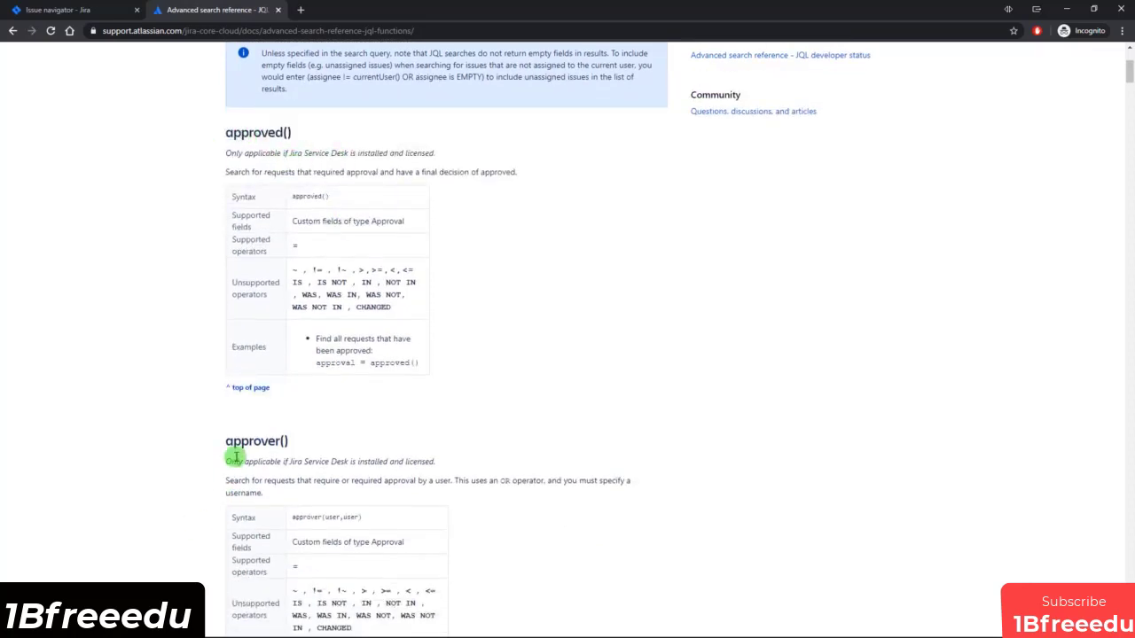
scroll(373, 455, "down", 6)
scroll(473, 432, "down", 4)
scroll(473, 431, "up", 2)
scroll(472, 432, "down", 5)
scroll(475, 426, "down", 7)
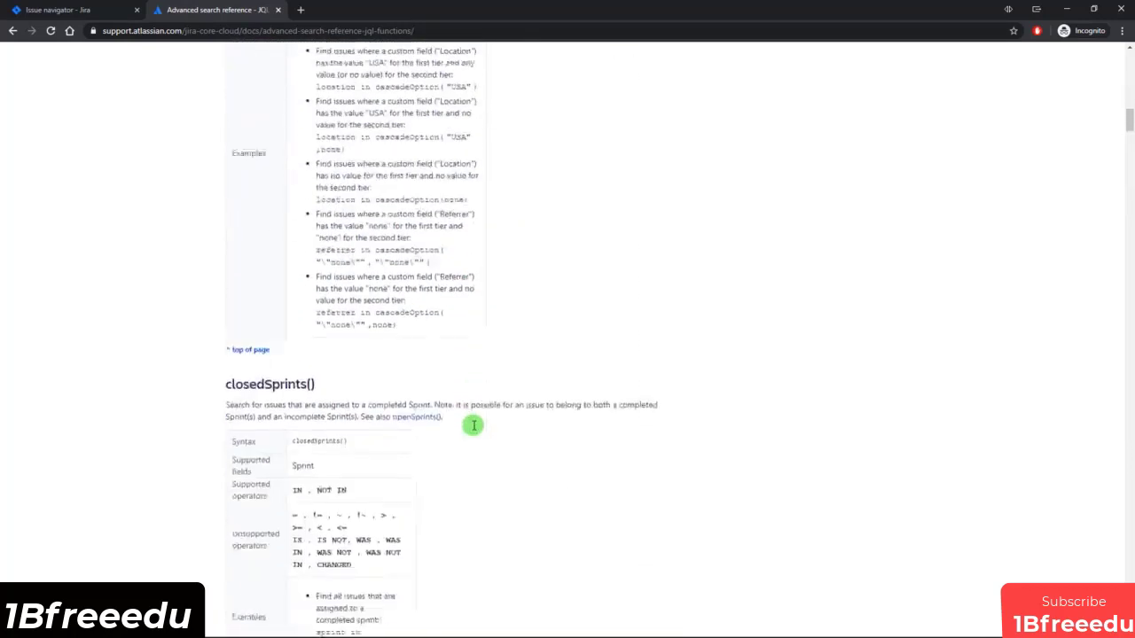
scroll(474, 425, "up", 2)
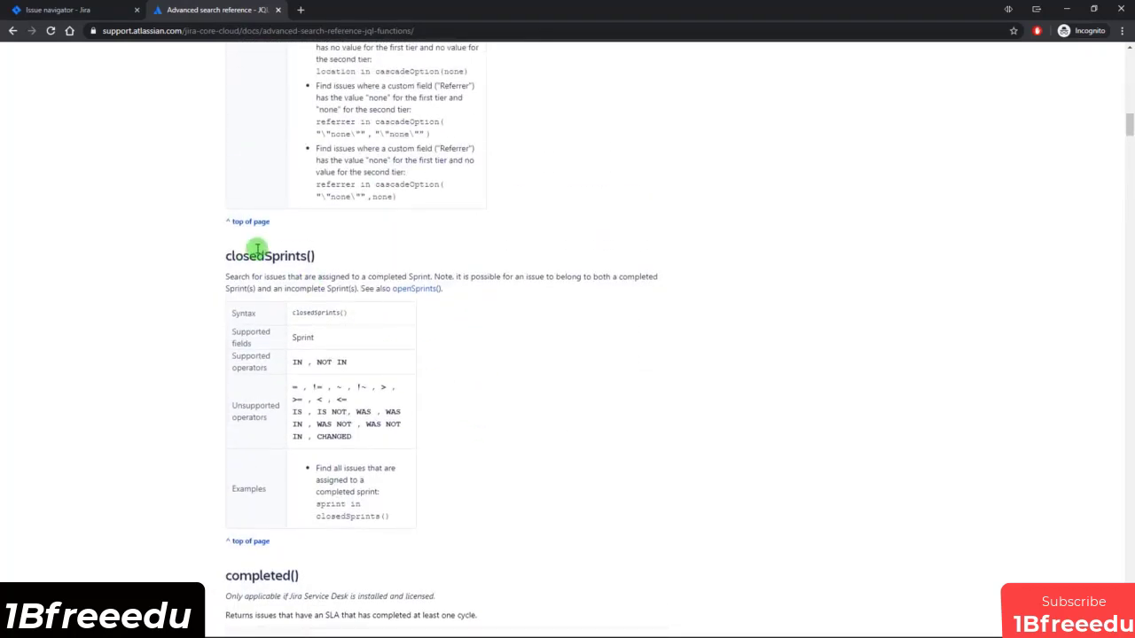
Replace the JQL query in the Jira issue search with project = "Sample Scrum Project" and.
left_click_drag(243, 256, 322, 258)
left_click(277, 281)
left_click(112, 8)
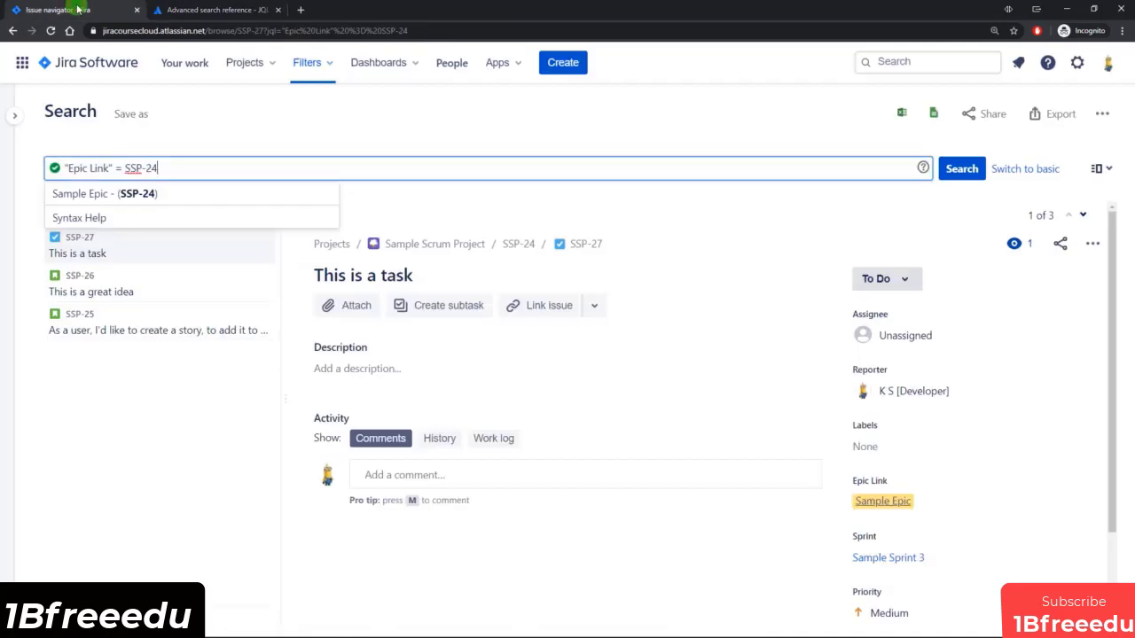
left_click(255, 167)
key("ctrl+a")
key("BackSpace")
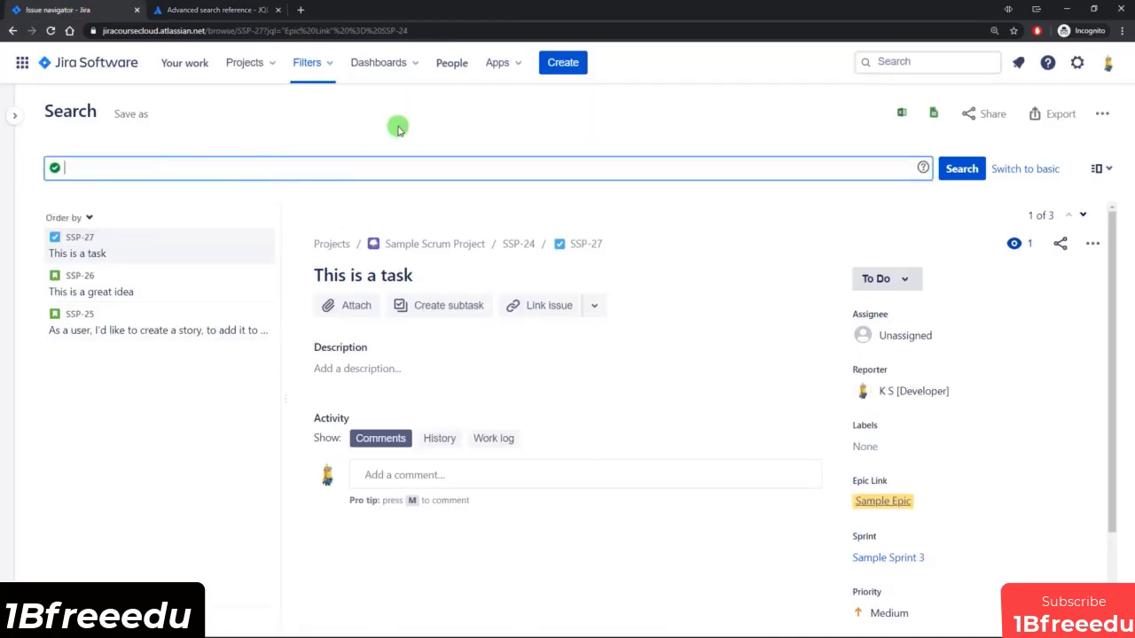
type("project = s")
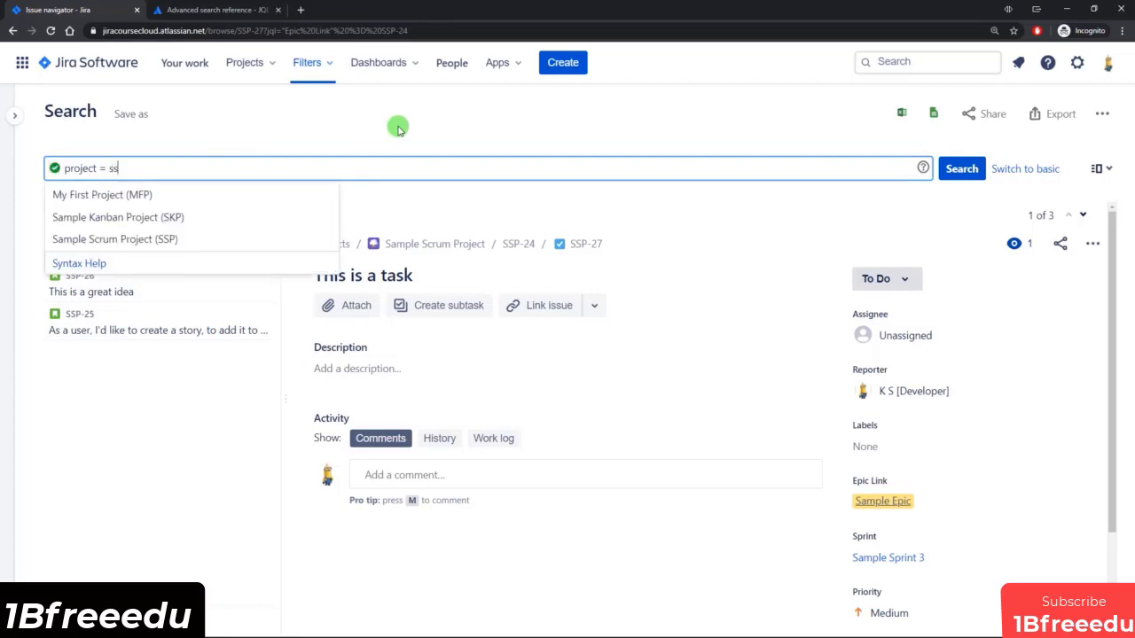
type("s")
key("Return")
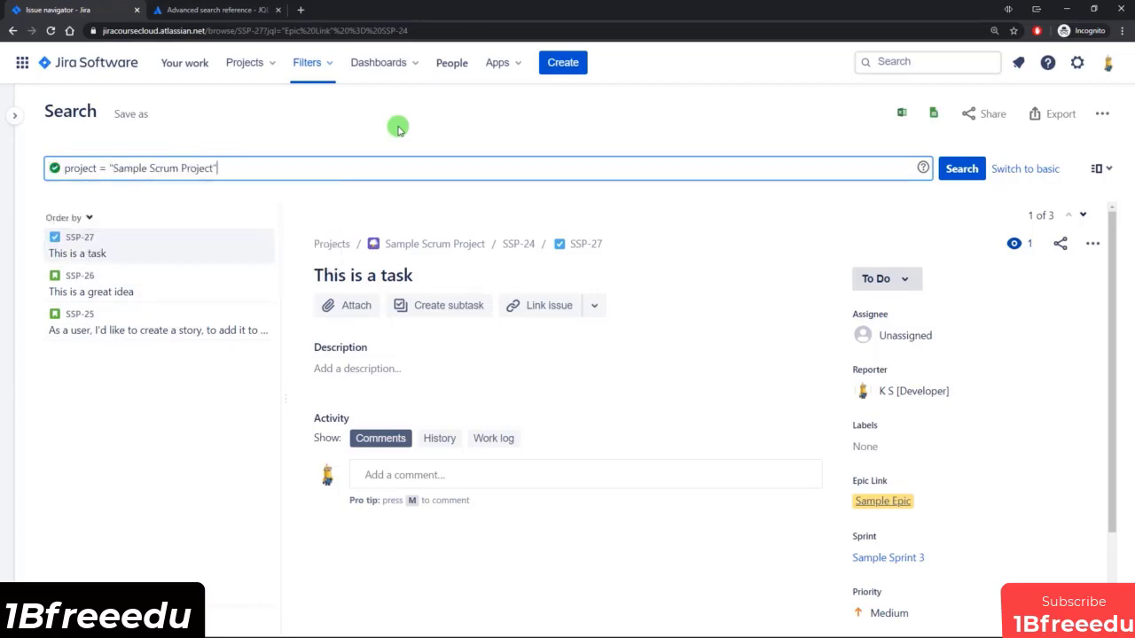
type("and")
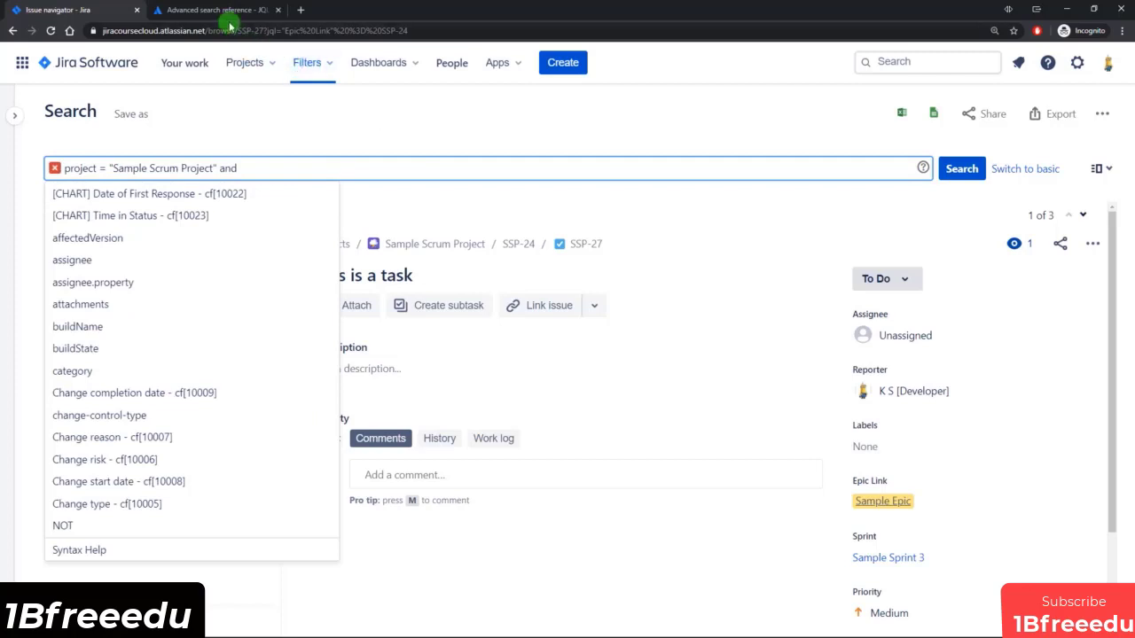
Copy the example clause sprint in closedSprints() from the JQL functions reference, append it to the Jira query and run the search.
left_click(243, 17)
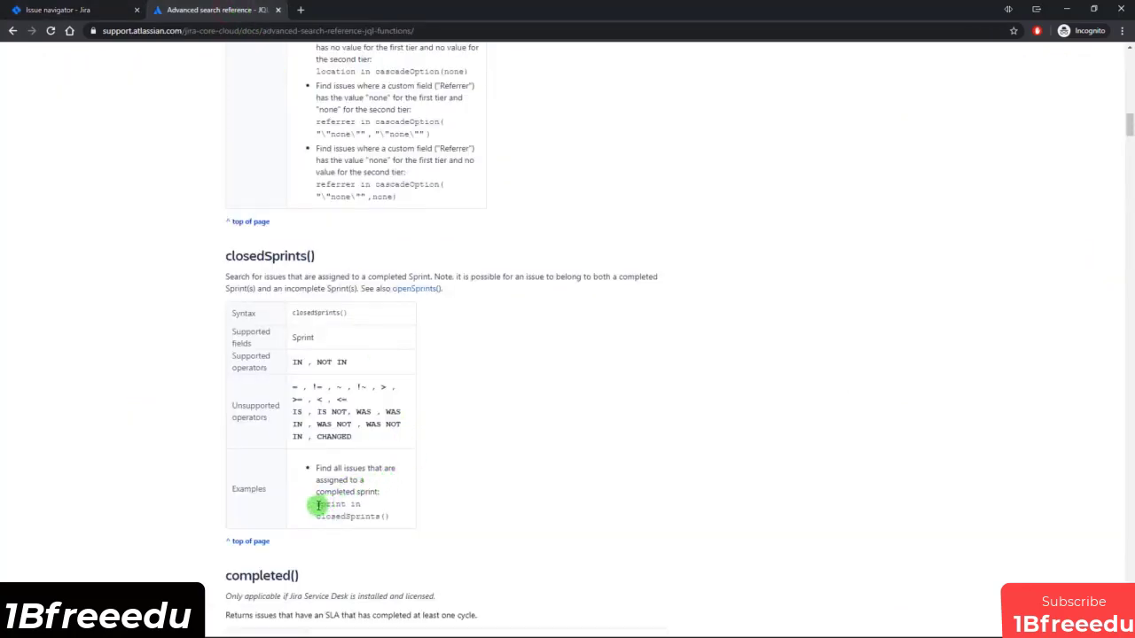
left_click_drag(316, 508, 388, 517)
key("ctrl+c")
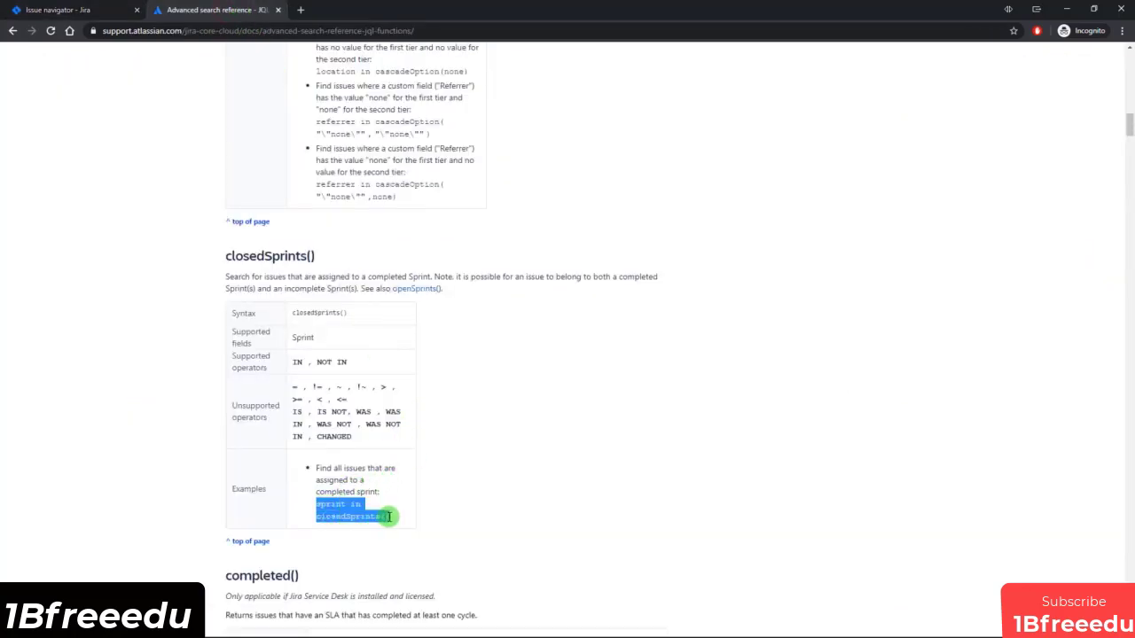
left_click(110, 10)
left_click(304, 168)
key("ctrl+v")
type("d")
key("Return")
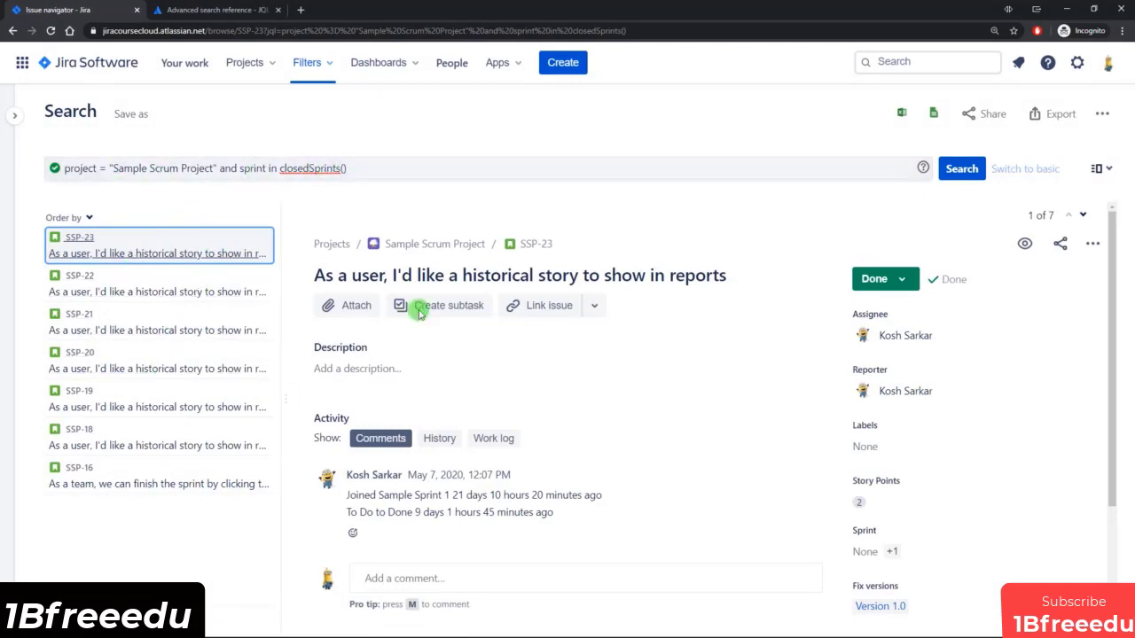
Check the completed sprint in the Sprint field of issue SSP-23.
scroll(634, 295, "down", 2)
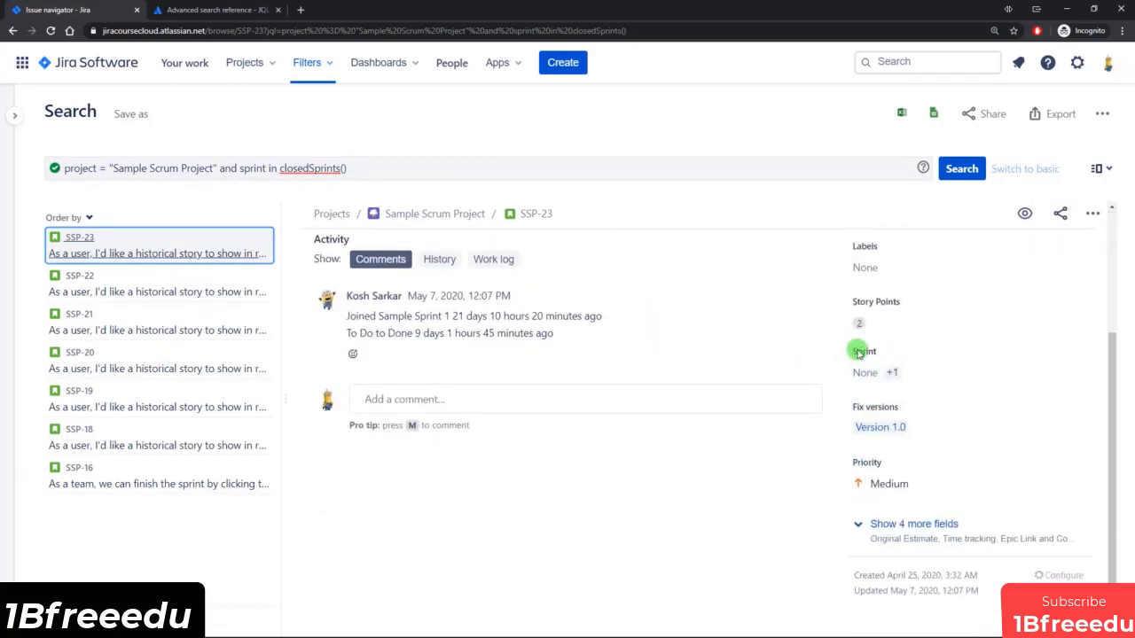
mouse_move(891, 372)
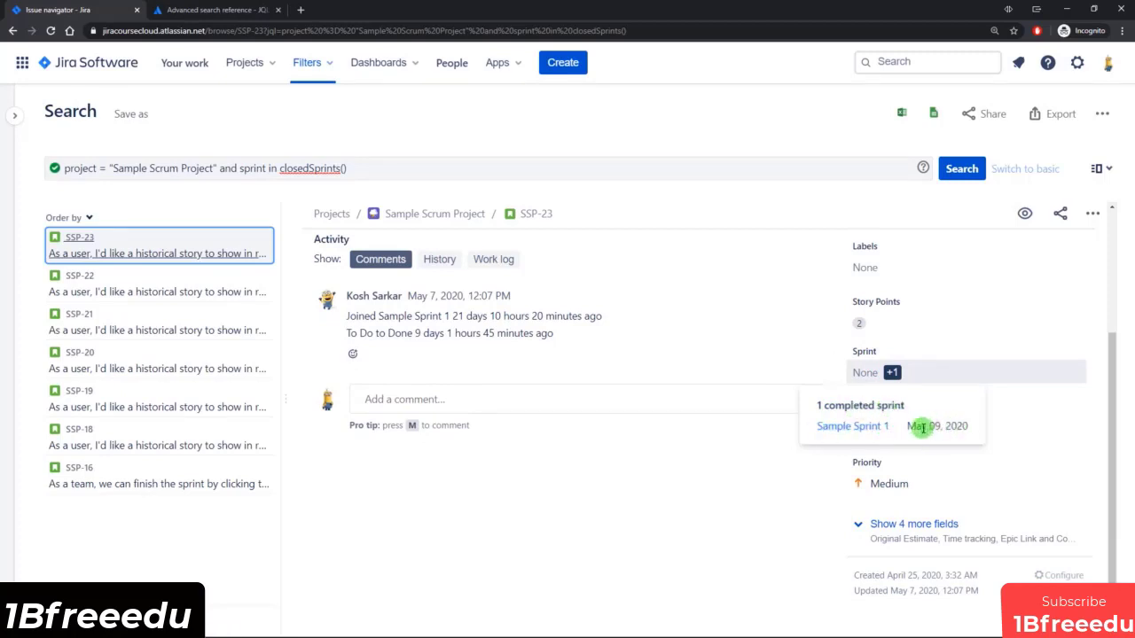
left_click(565, 496)
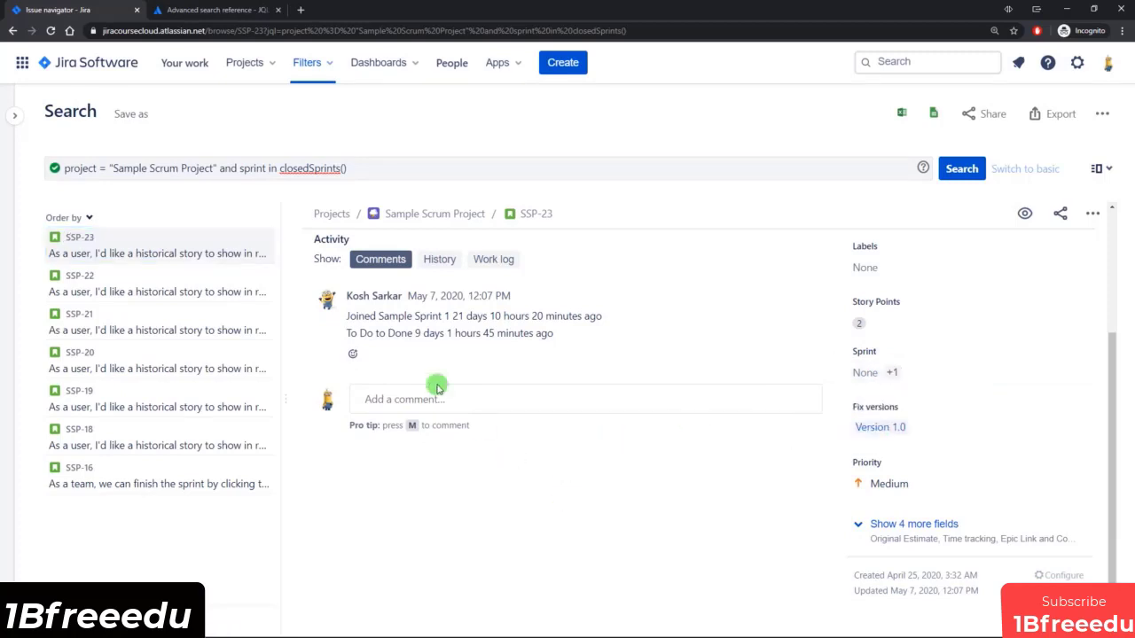
Go back to the JQL functions reference and find the currentUser() function.
left_click(215, 9)
scroll(539, 311, "down", 5)
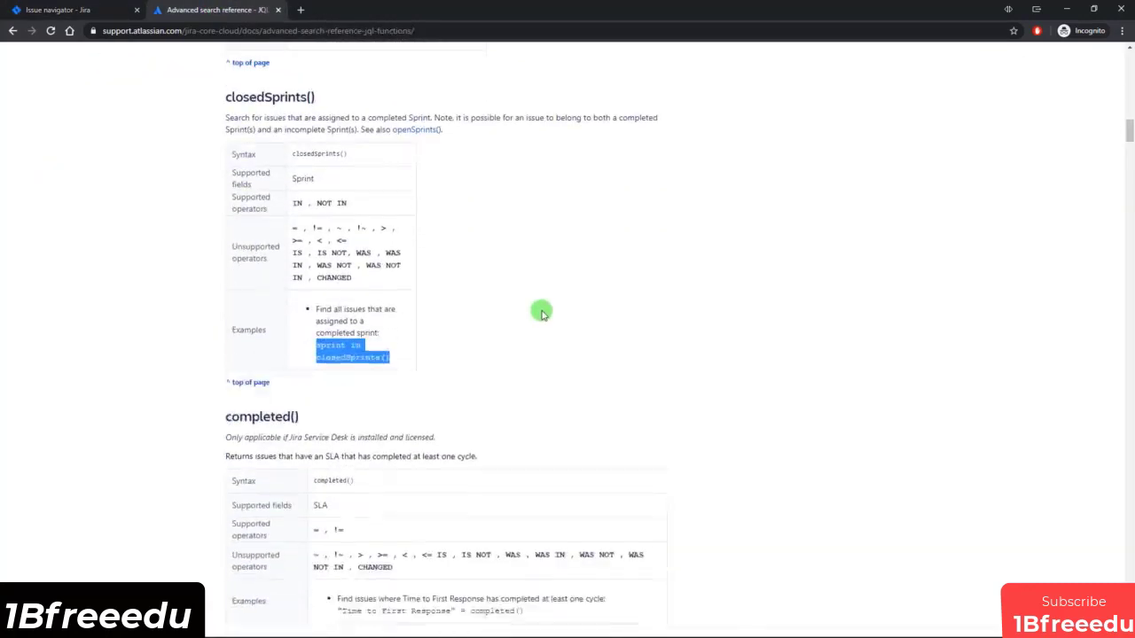
scroll(541, 314, "down", 6)
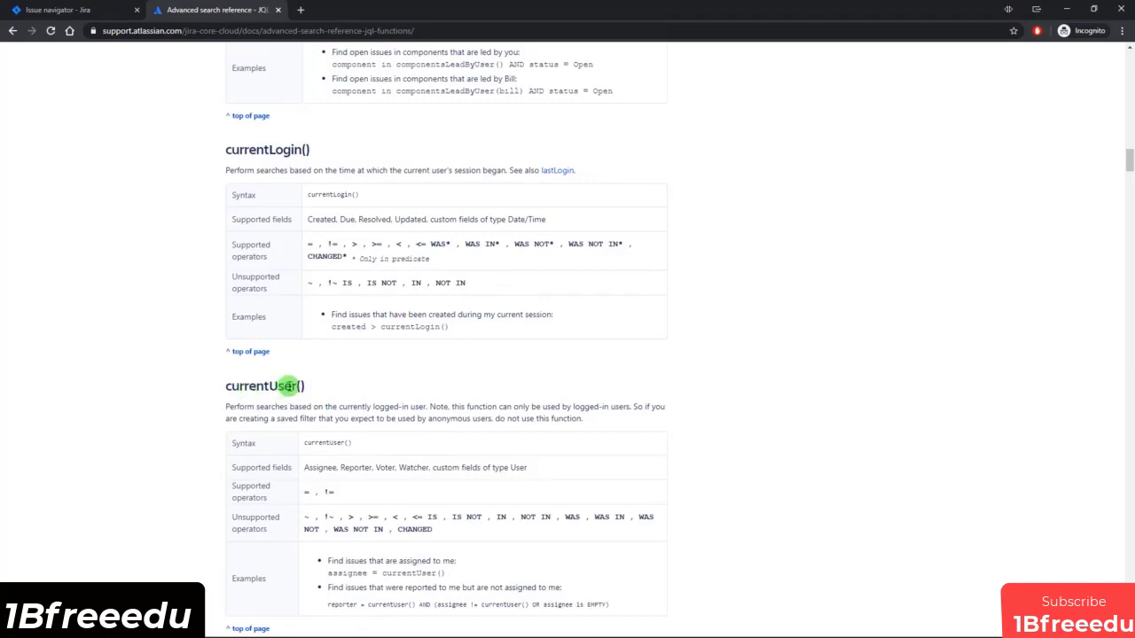
left_click_drag(224, 386, 305, 386)
left_click(310, 386)
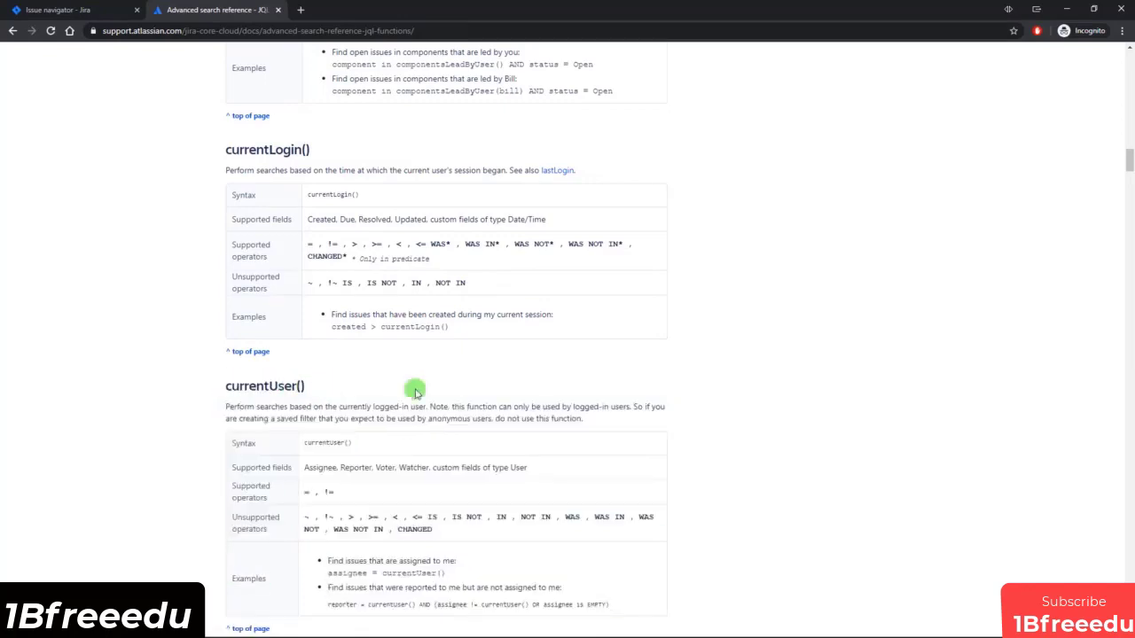
Open the JQL fields reference and skim its field descriptions, from Affected version to Assignee.
scroll(880, 339, "up", 10)
scroll(881, 341, "up", 15)
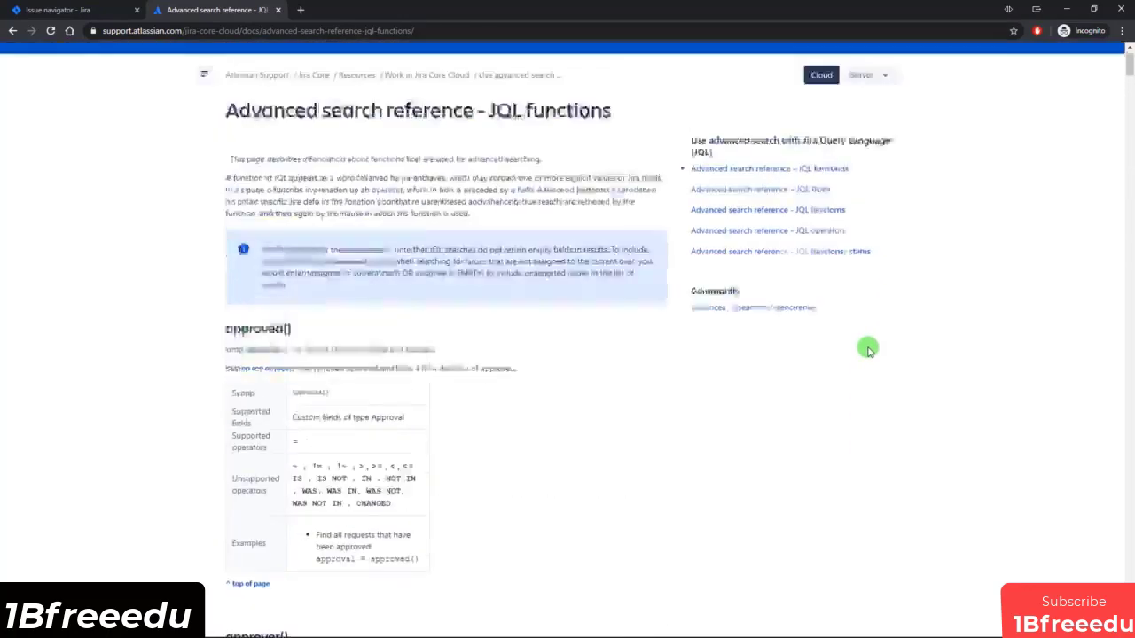
left_click(787, 234)
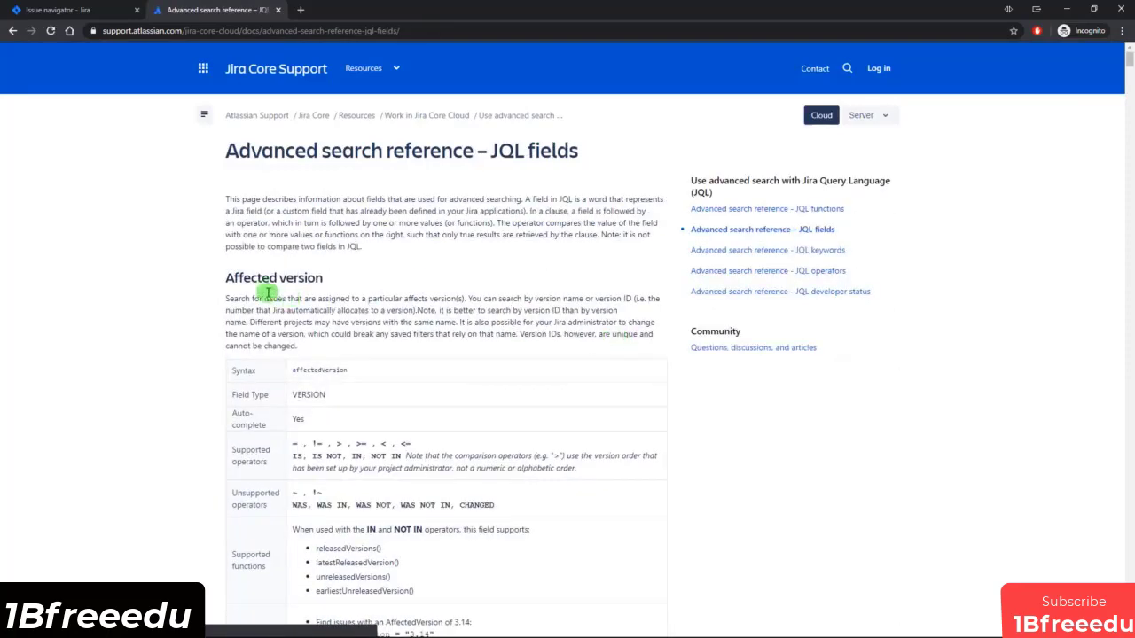
scroll(502, 342, "down", 10)
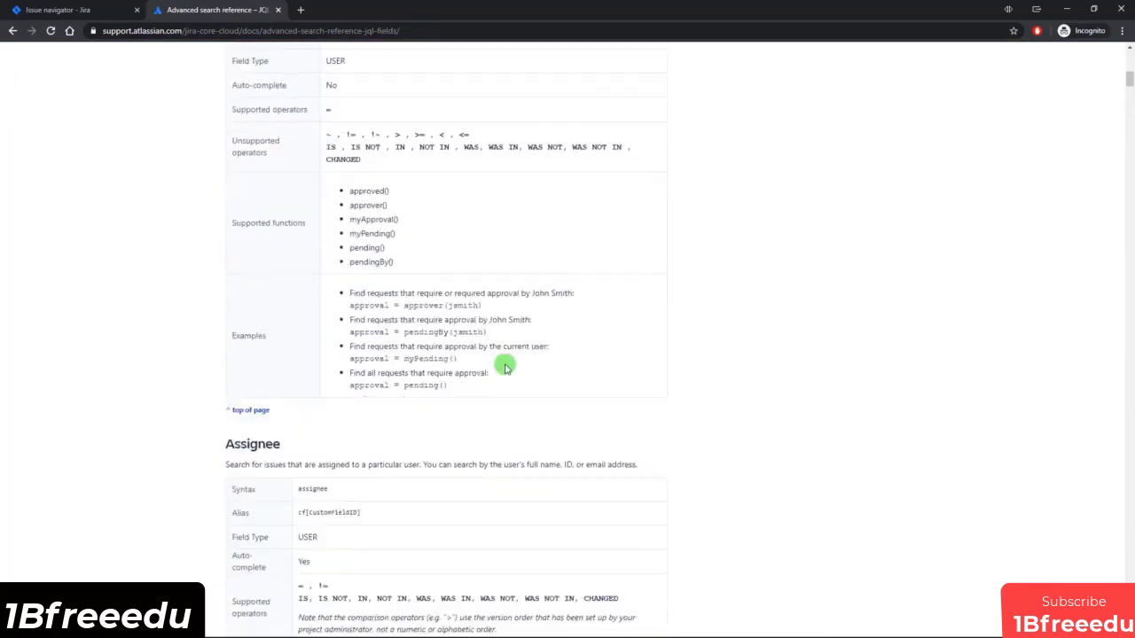
scroll(507, 375, "up", 10)
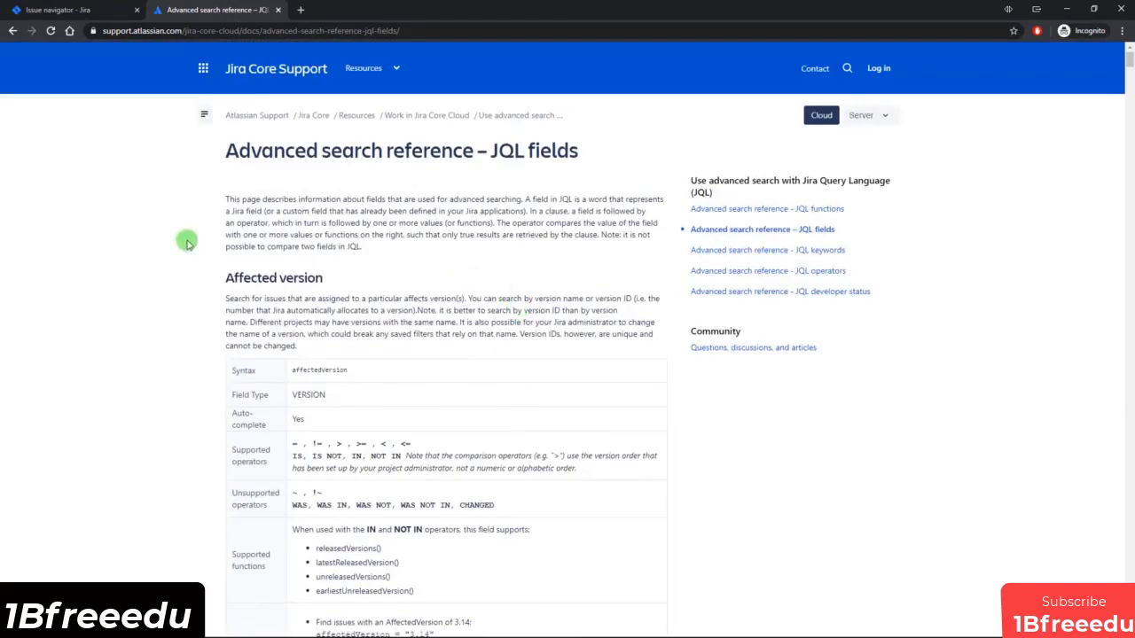
Open the JQL keywords reference and examine the AND and OR keywords.
left_click(805, 253)
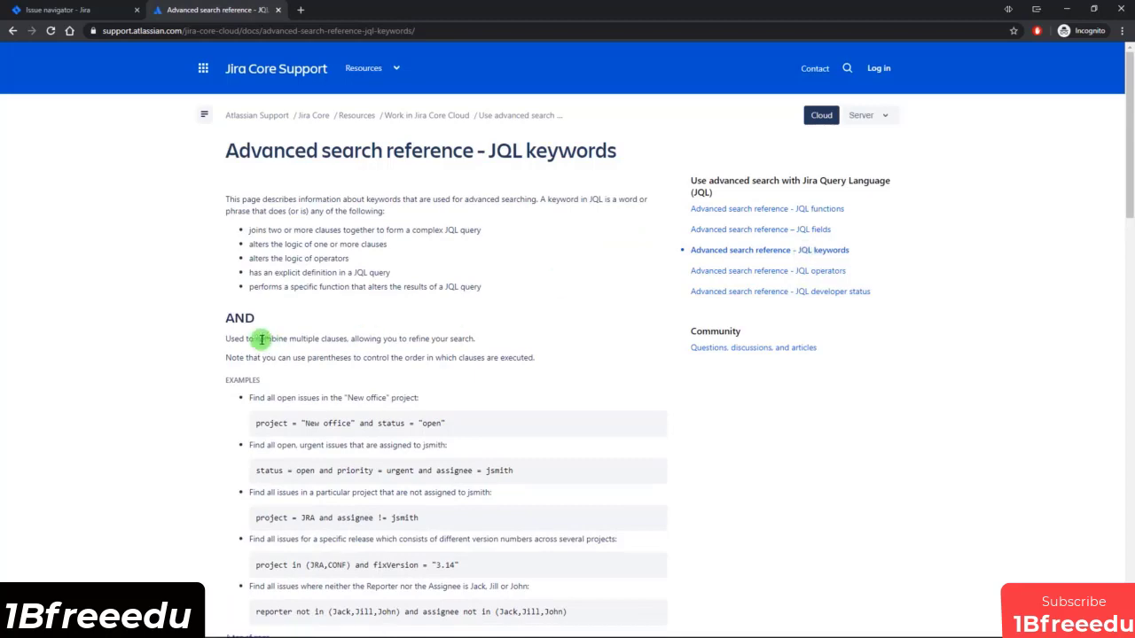
double_click(236, 317)
scroll(320, 360, "down", 3)
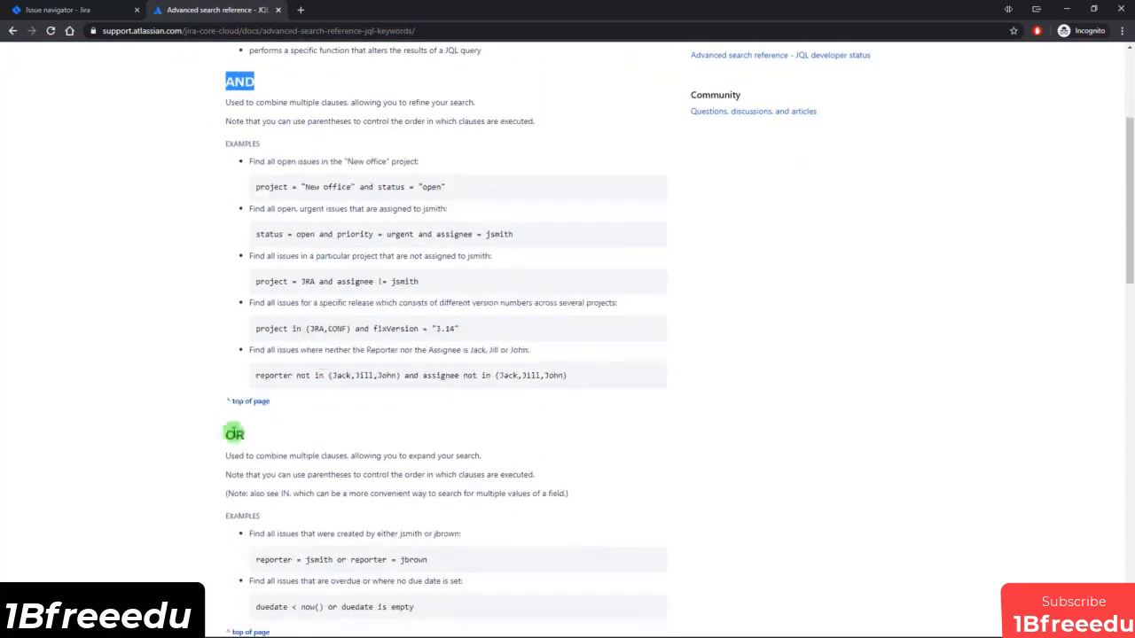
double_click(234, 433)
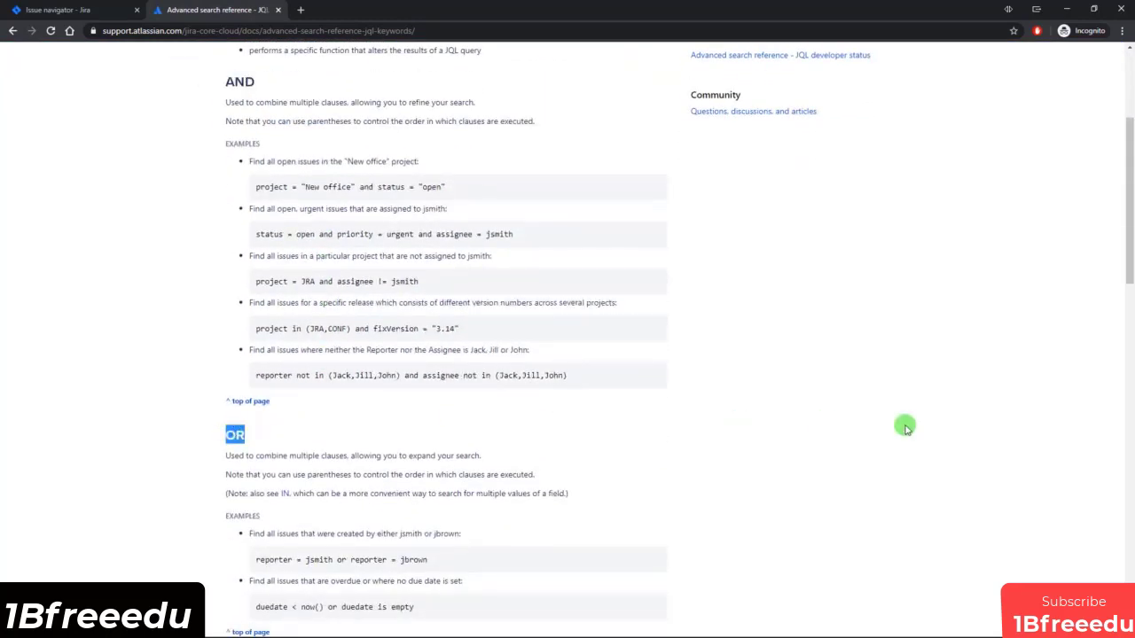
Examine the ORDER BY keyword and its examples for sorting by created and by priority desc.
scroll(904, 428, "down", 3)
scroll(643, 461, "down", 7)
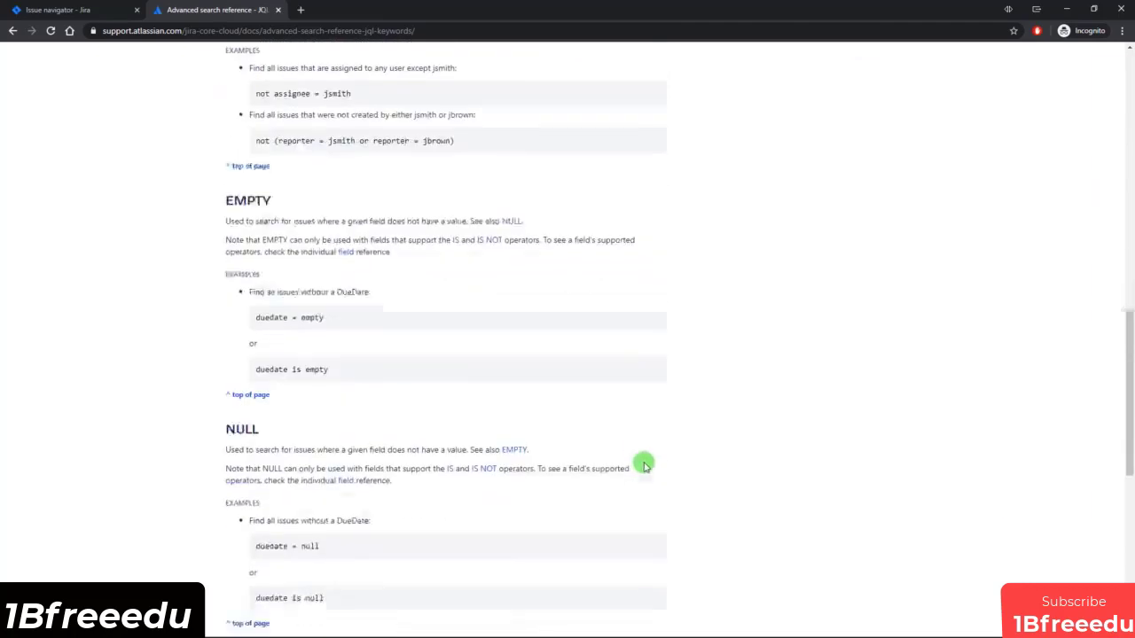
scroll(663, 439, "down", 1)
left_click_drag(224, 404, 296, 405)
left_click(321, 405)
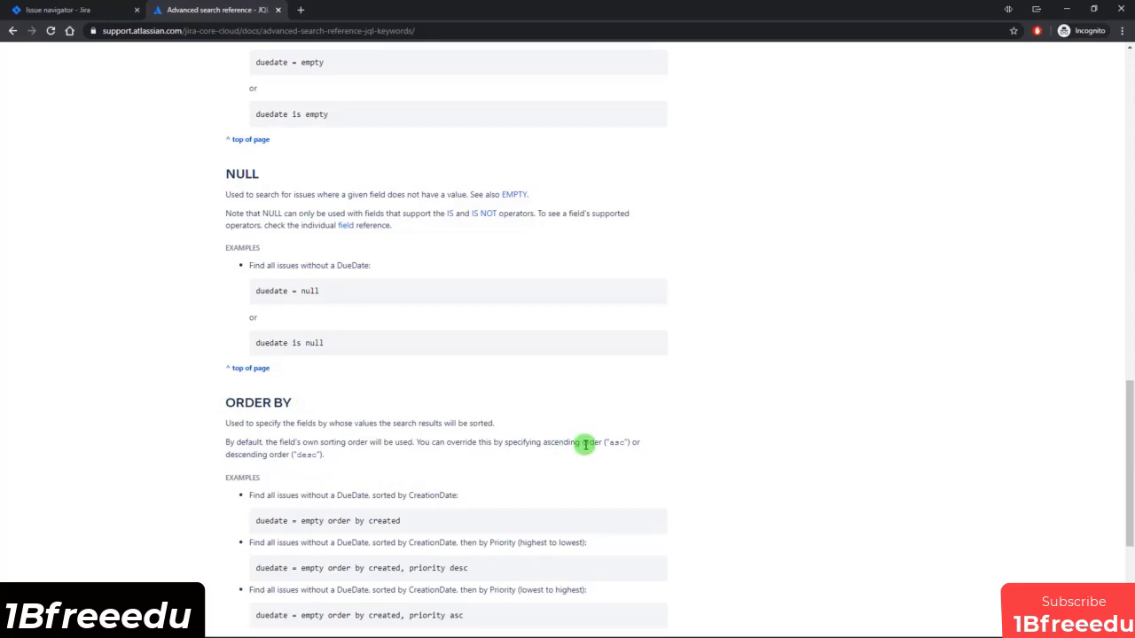
left_click_drag(330, 523, 400, 522)
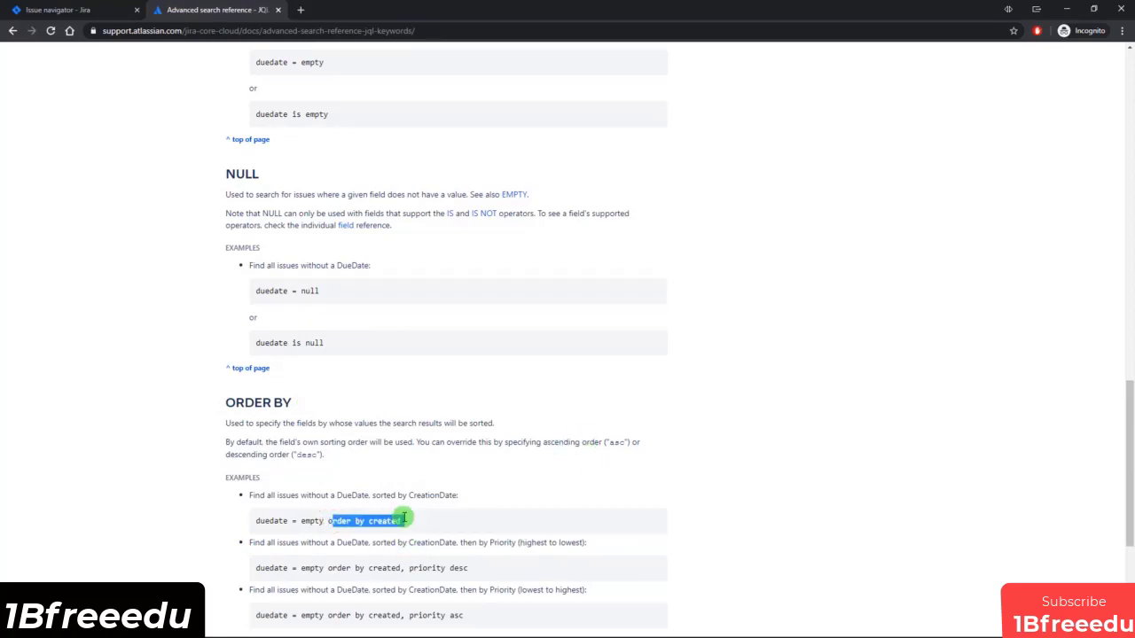
left_click_drag(364, 567, 468, 568)
left_click(894, 497)
Open the JQL operators reference and examine the equals, not equals and greater than operators.
scroll(914, 514, "up", 10)
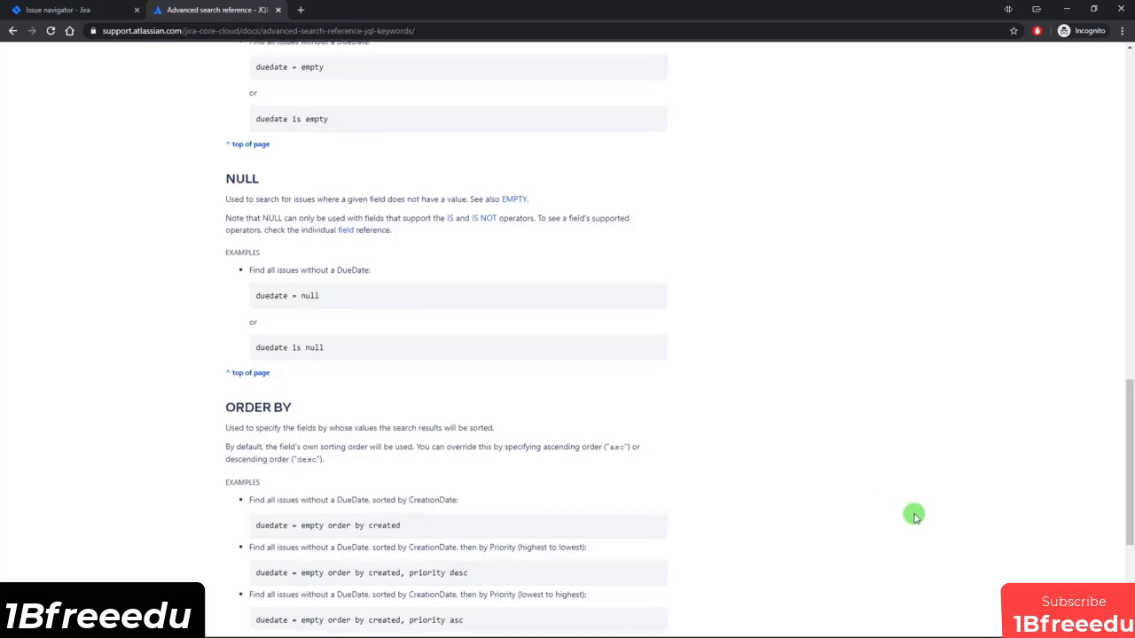
scroll(904, 492, "up", 3)
left_click(786, 271)
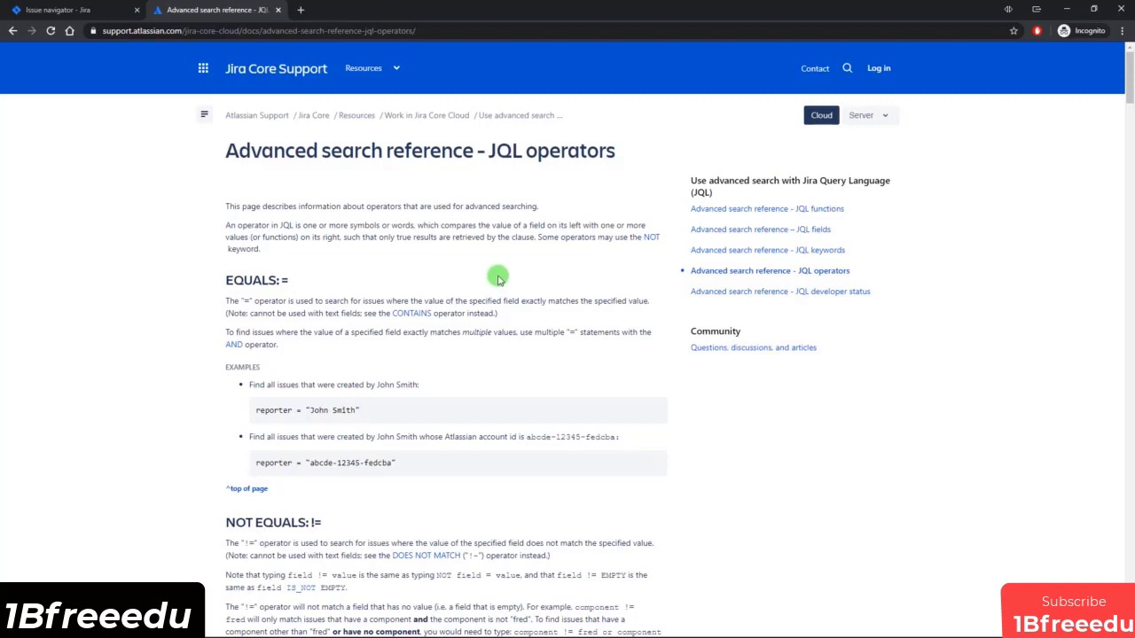
scroll(497, 390, "down", 2)
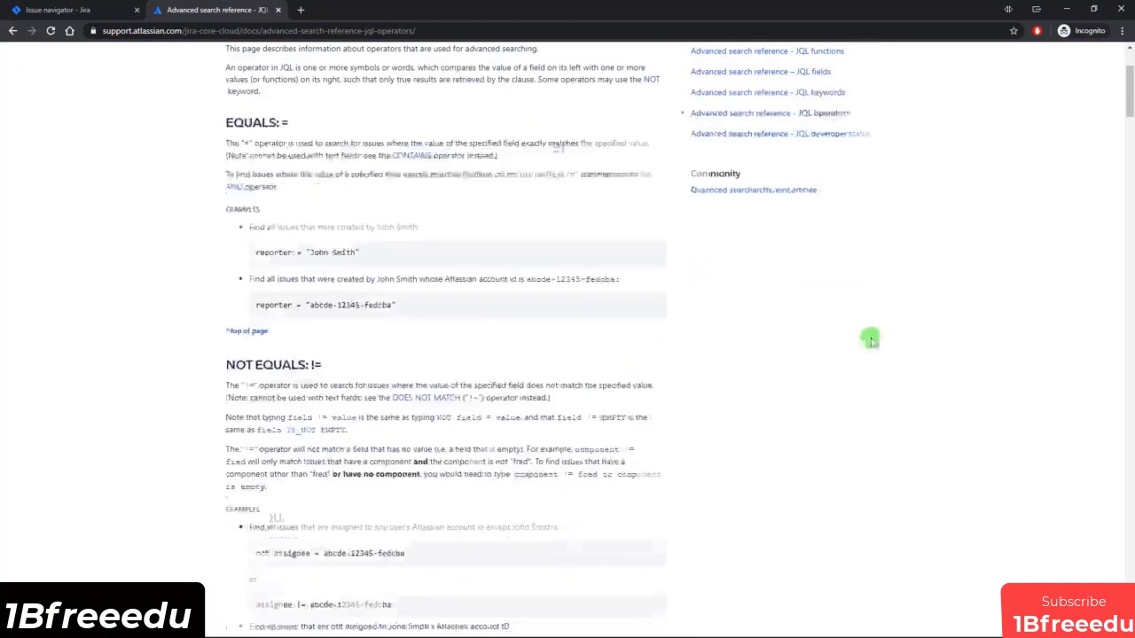
scroll(797, 359, "down", 6)
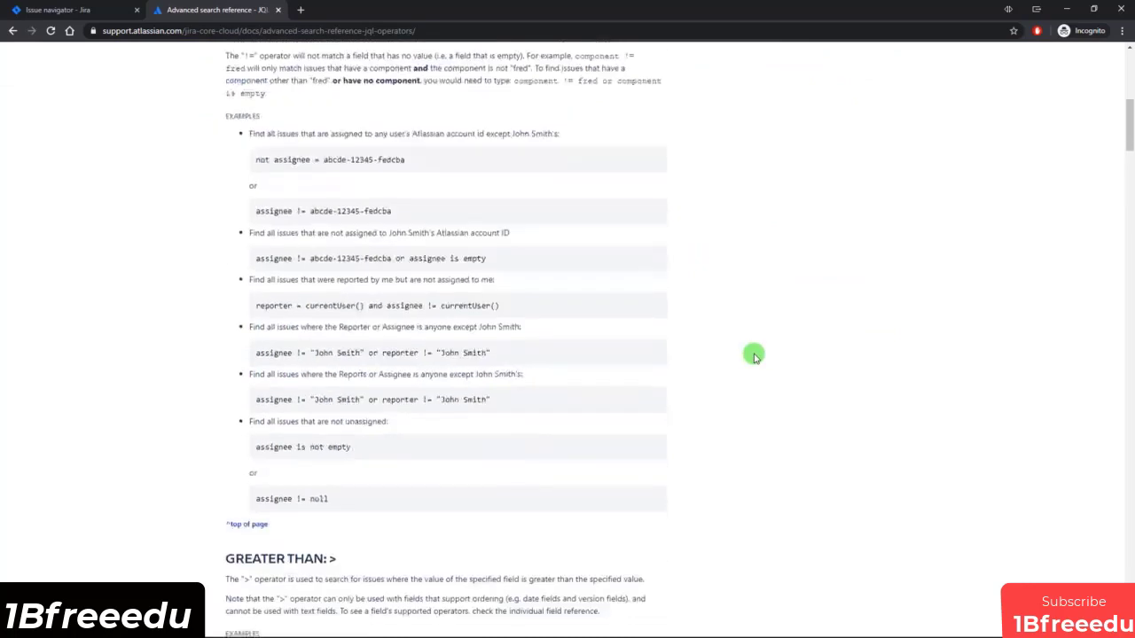
double_click(333, 403)
scroll(646, 393, "down", 3)
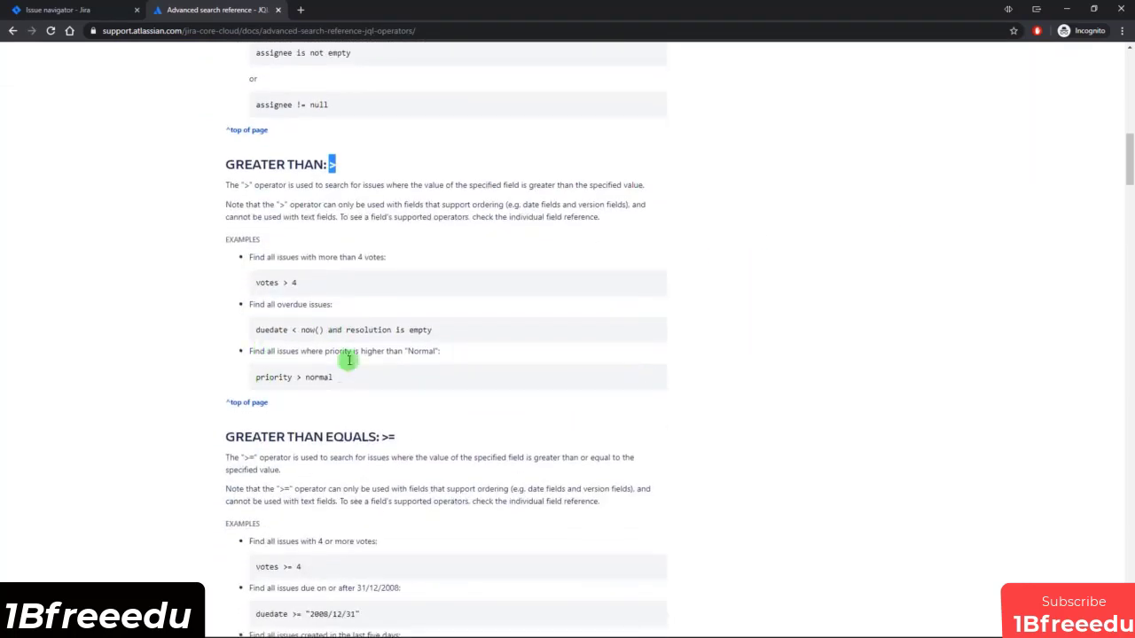
Read the WAS operator section of the operators reference, including its optional predicates and the example with a BEFORE date.
scroll(448, 359, "down", 1)
scroll(448, 359, "down", 18)
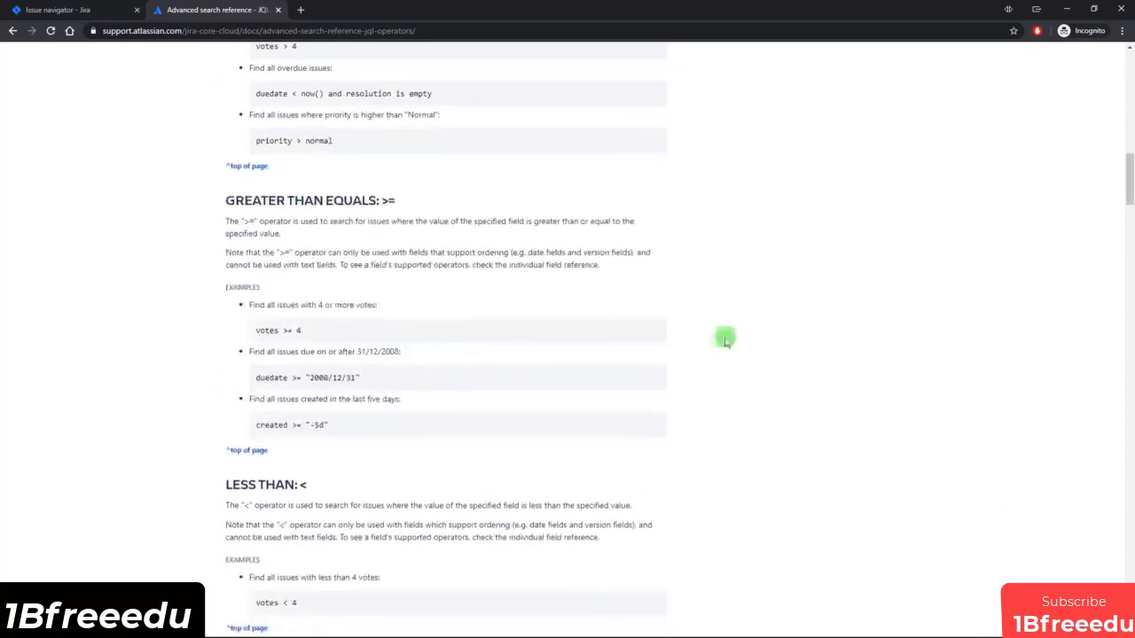
scroll(696, 308, "down", 20)
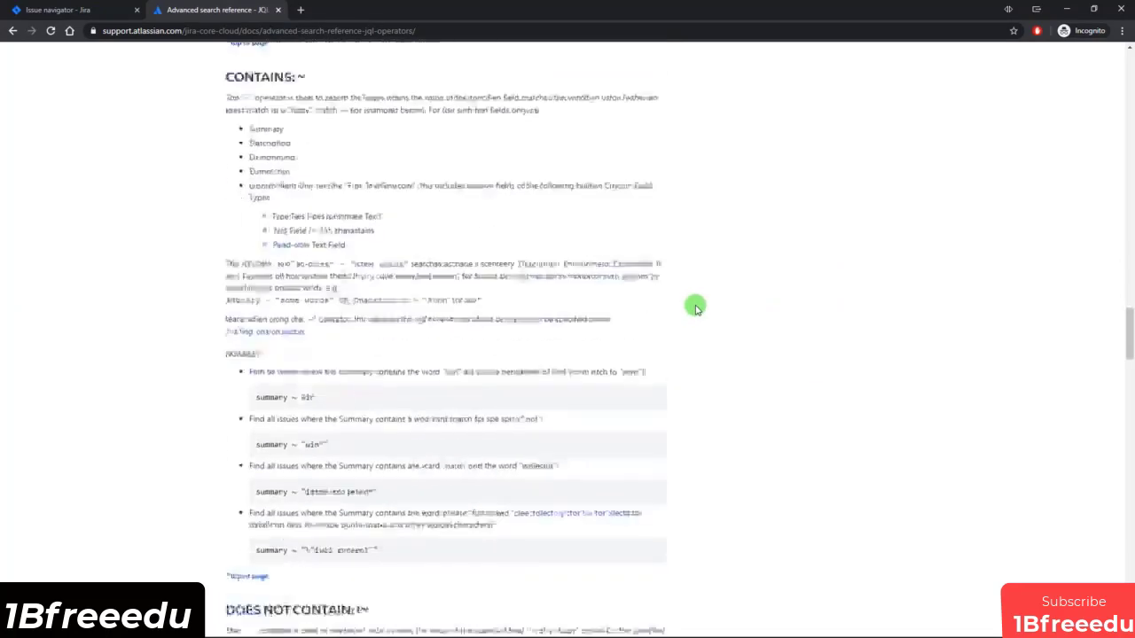
scroll(696, 301, "down", 3)
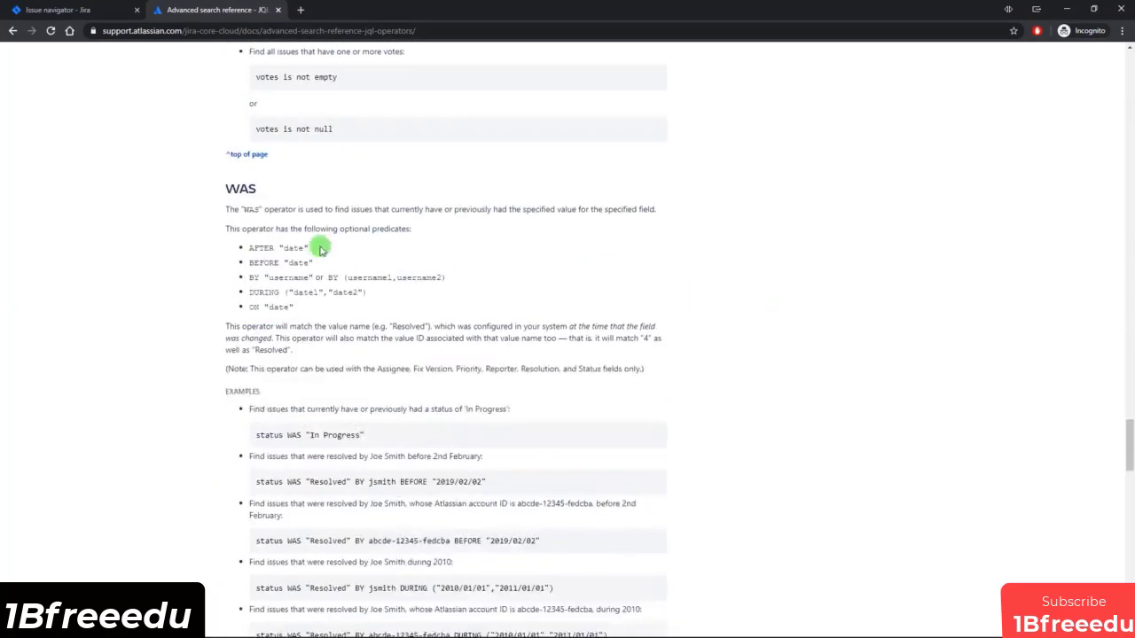
left_click_drag(215, 190, 242, 185)
left_click(281, 186)
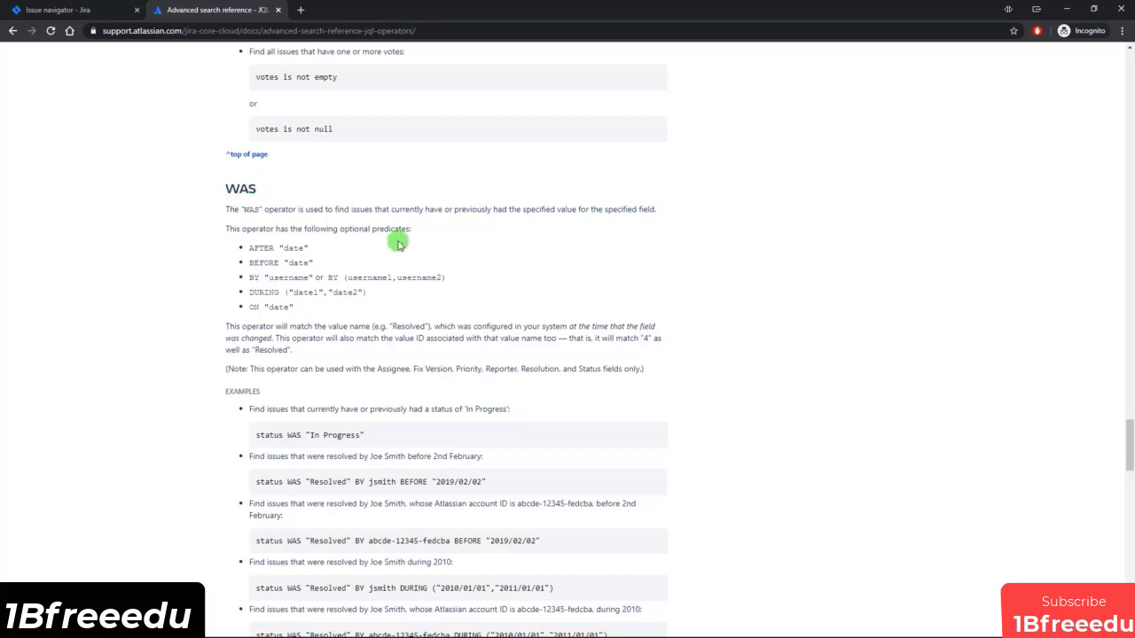
scroll(399, 240, "down", 3)
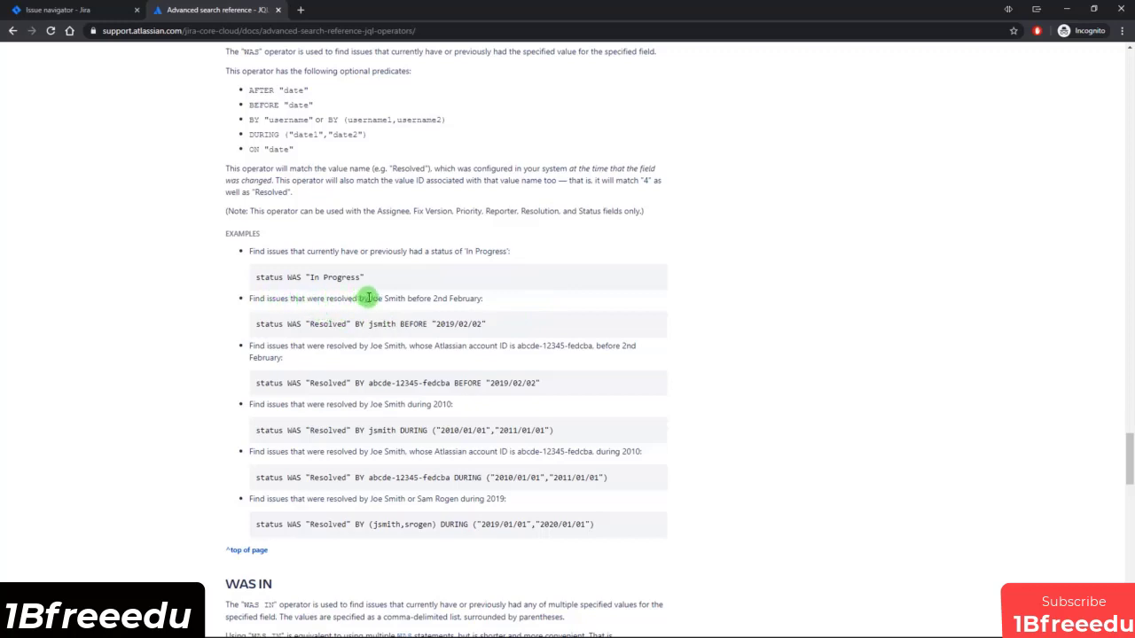
left_click_drag(431, 298, 477, 299)
left_click(499, 300)
Skim the WAS IN operator section of the operators reference, and return to the Jira issue navigator.
scroll(292, 372, "down", 4)
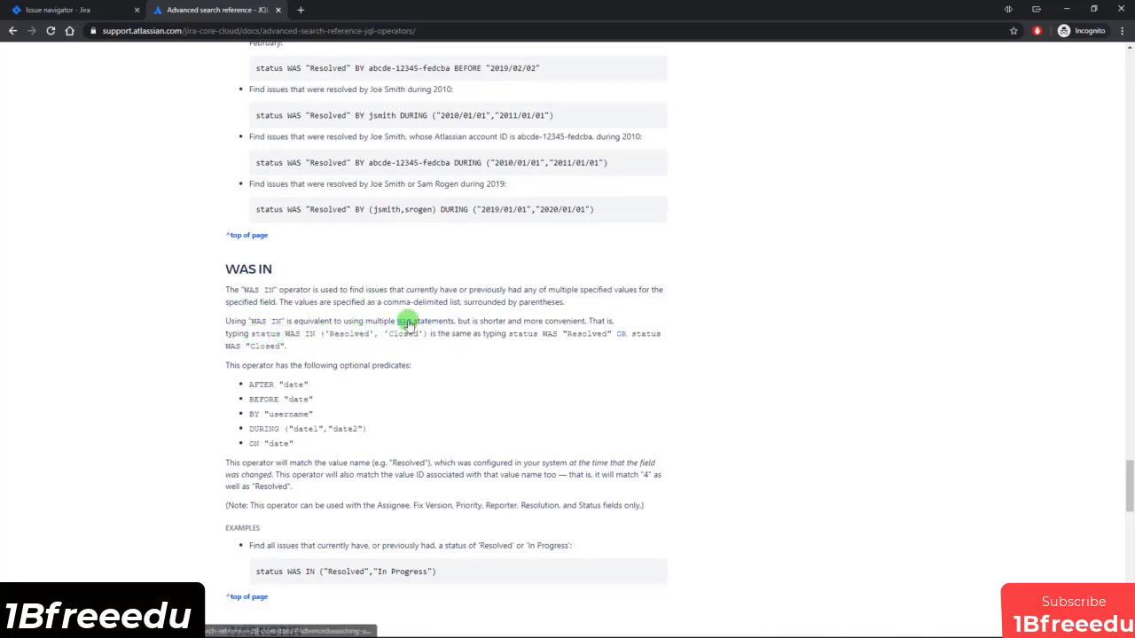
scroll(434, 360, "down", 2)
scroll(443, 366, "down", 4)
scroll(445, 367, "up", 7)
scroll(447, 371, "up", 15)
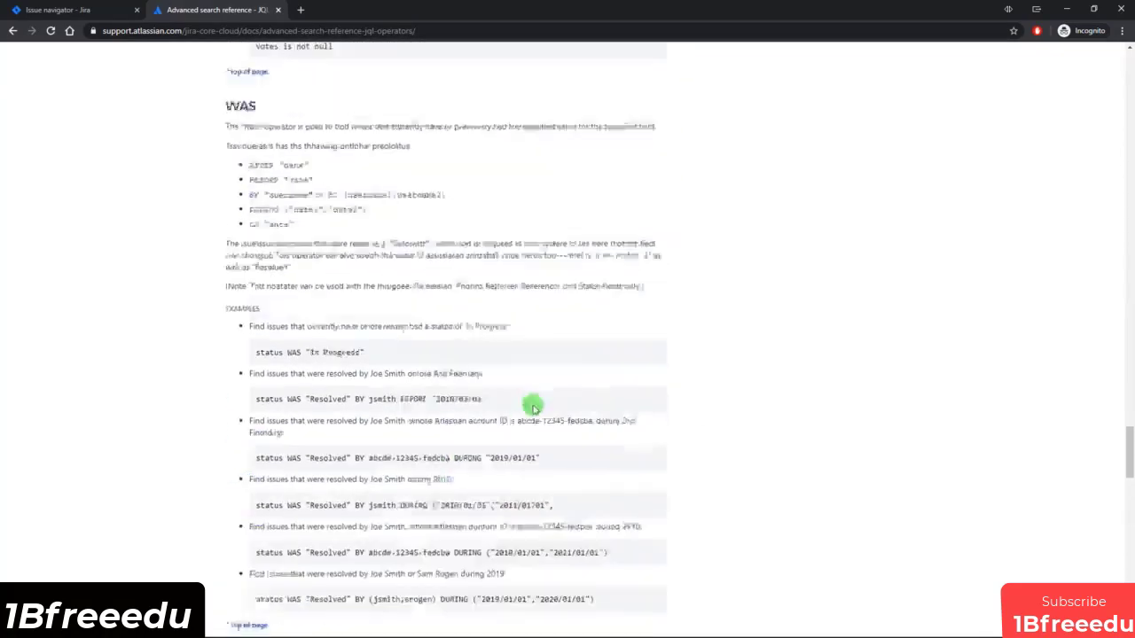
scroll(555, 443, "up", 20)
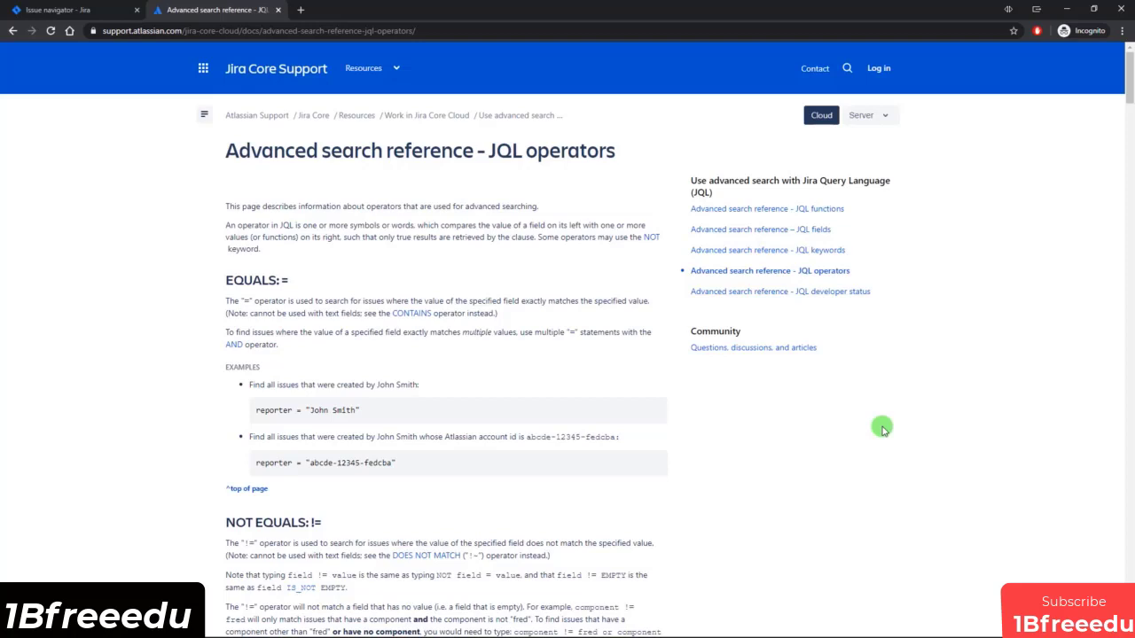
scroll(777, 435, "down", 2)
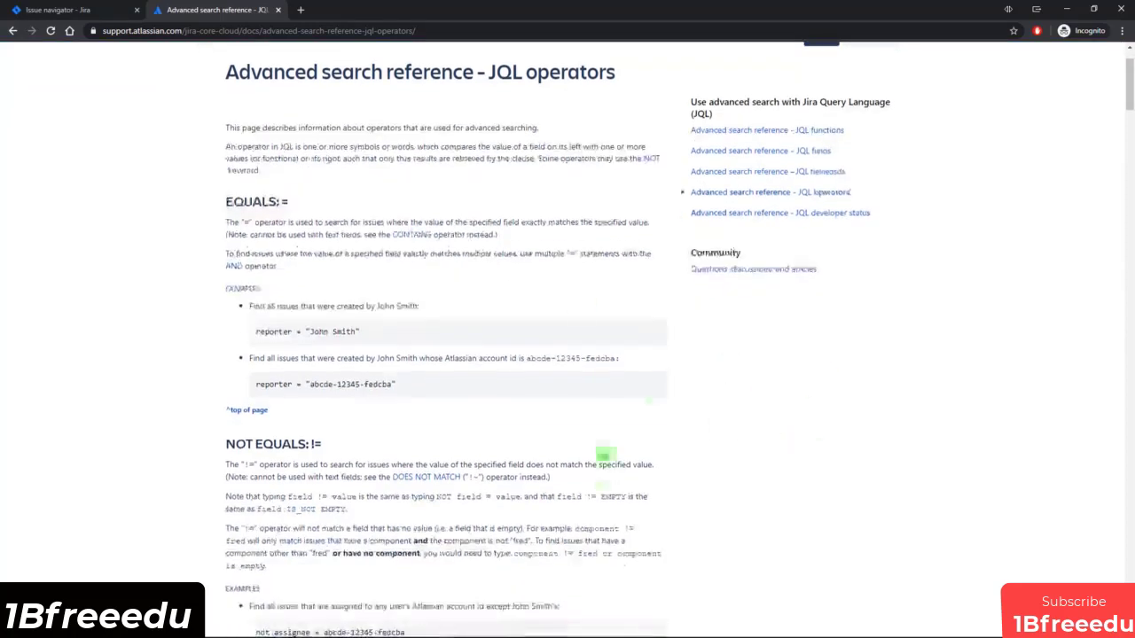
scroll(882, 383, "up", 2)
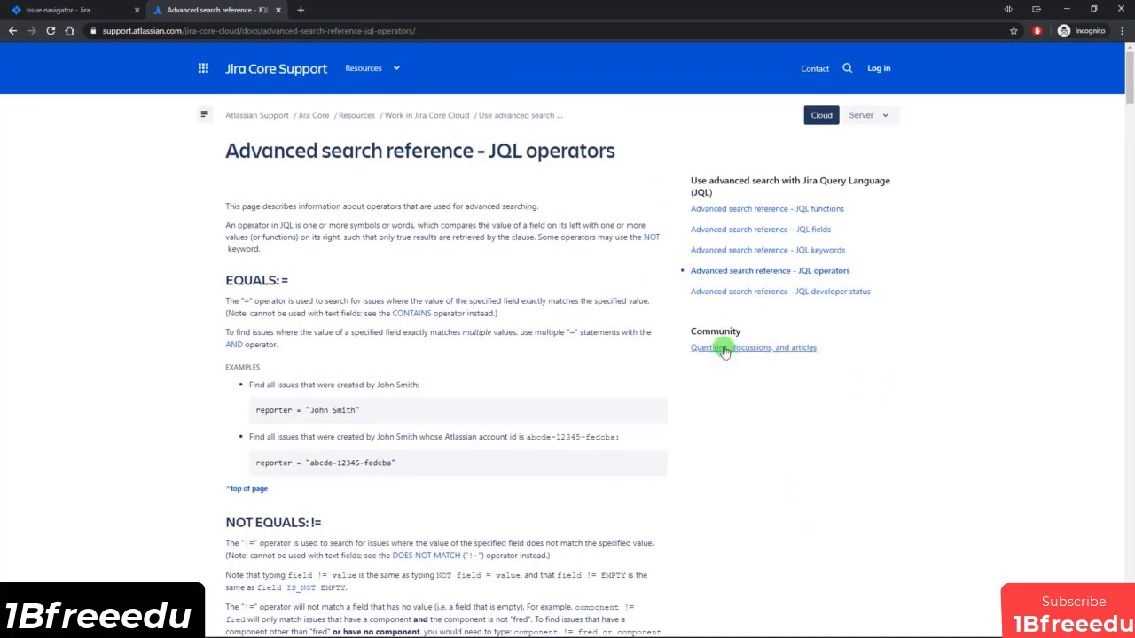
left_click(56, 10)
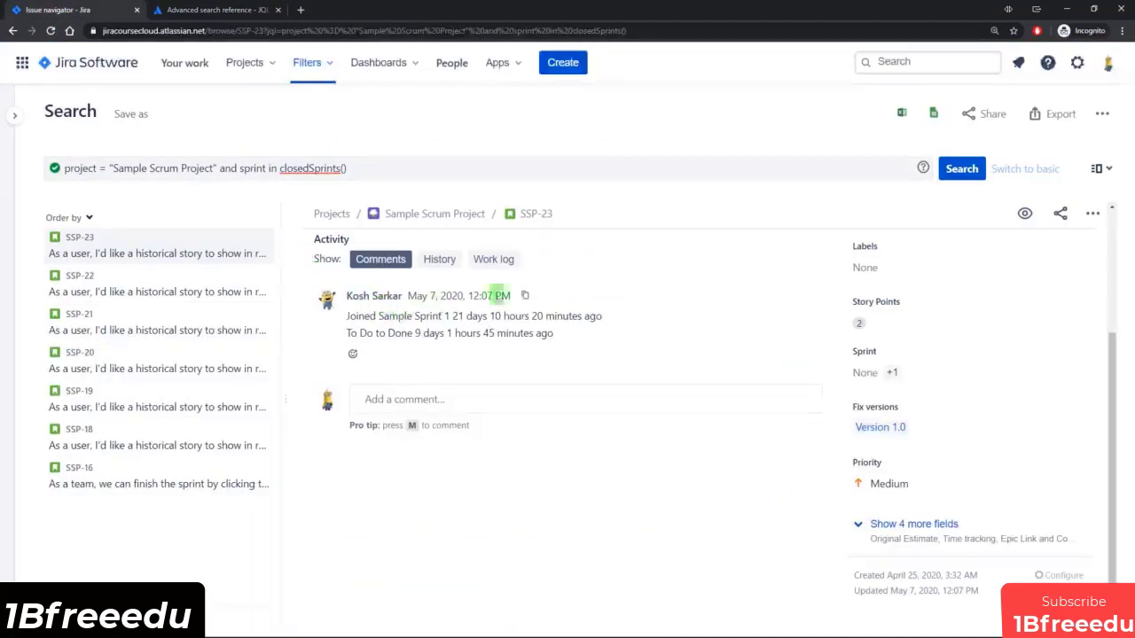
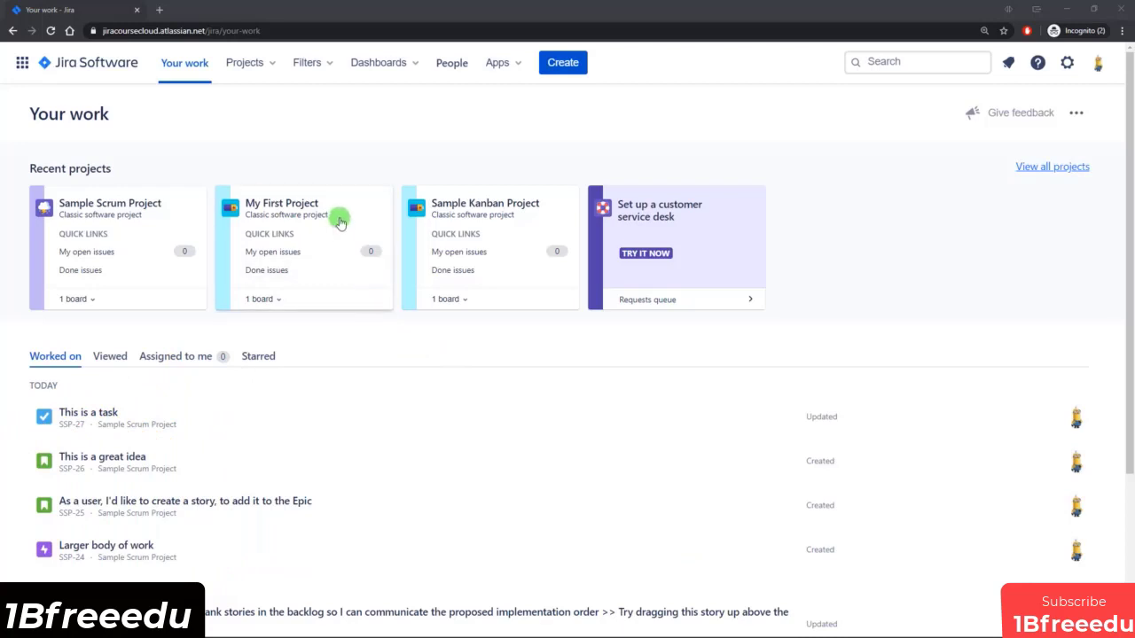
Open the list of all dashboards and view the Default dashboard.
left_click(409, 65)
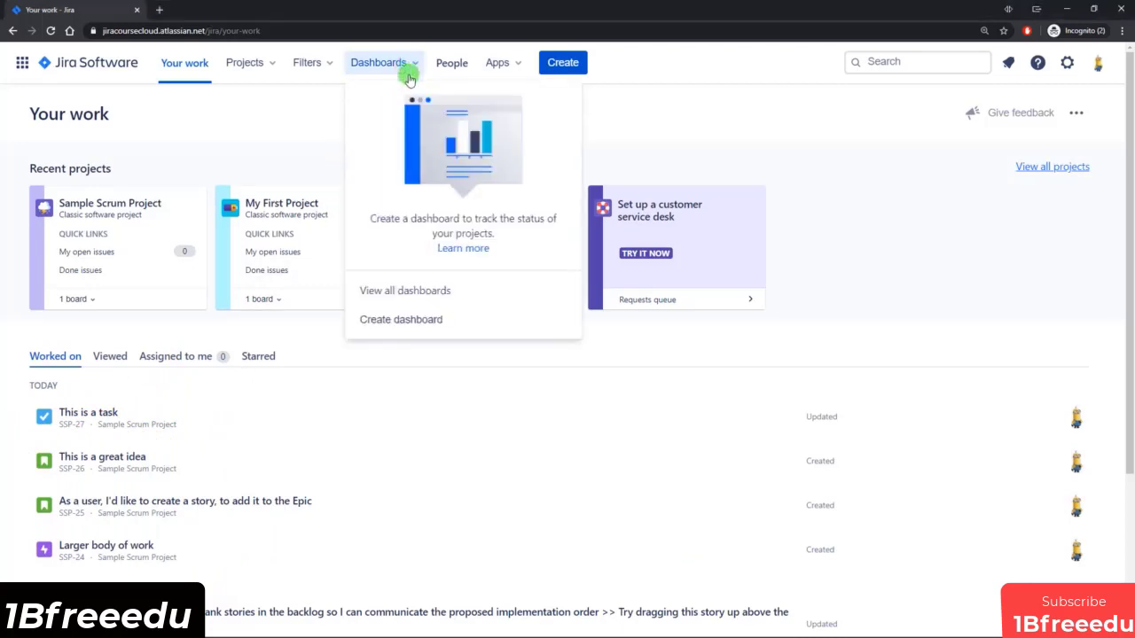
left_click(409, 292)
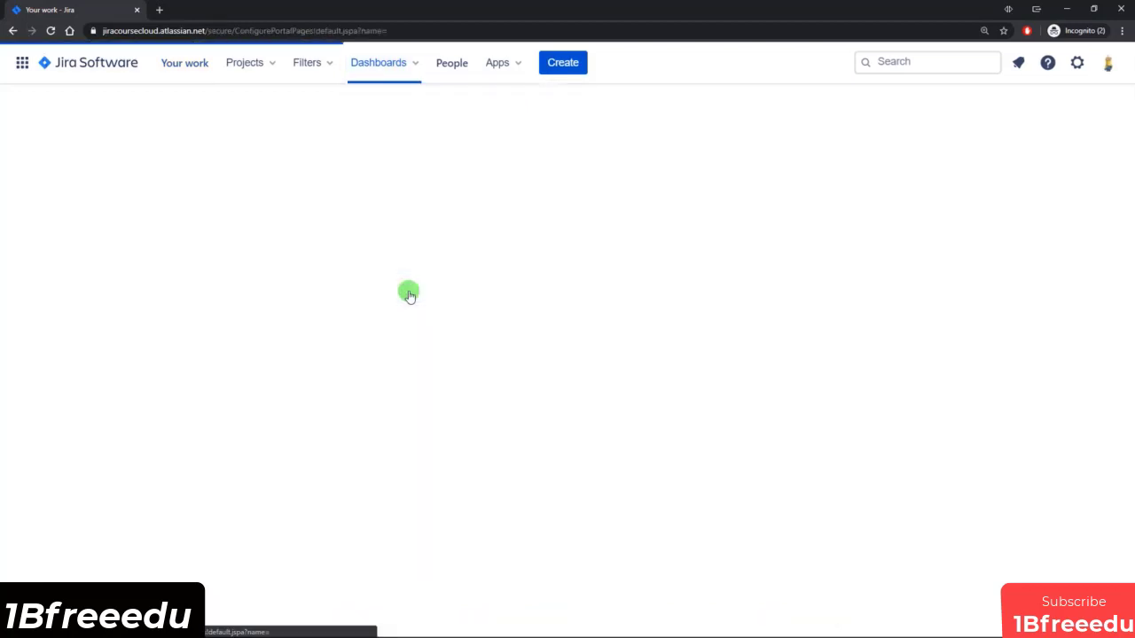
left_click(90, 217)
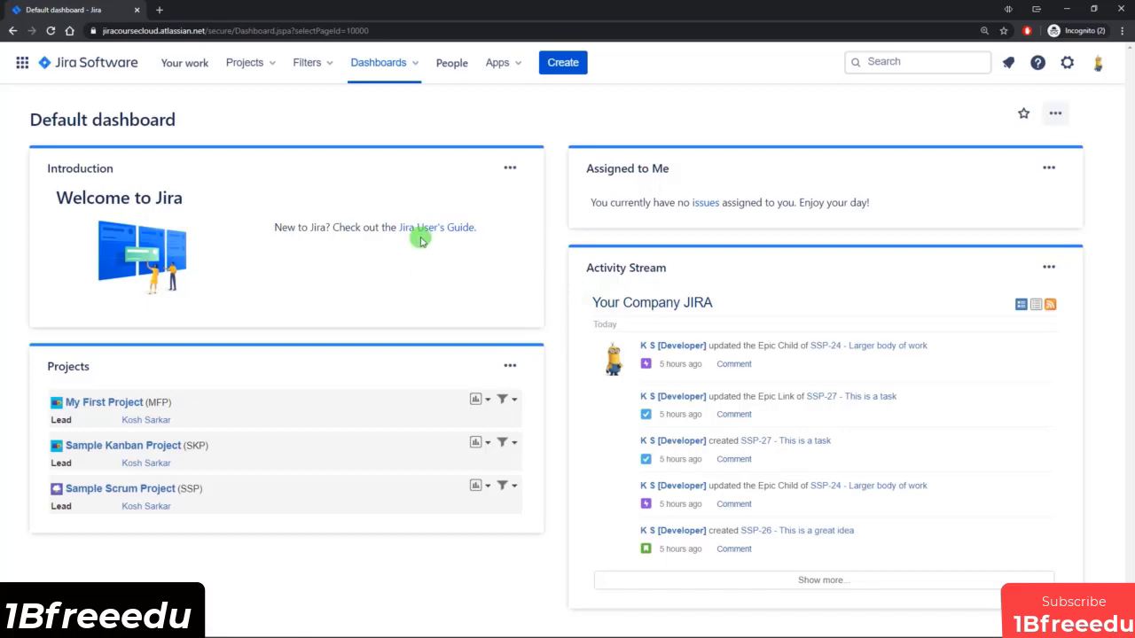
Create a dashboard named "My Dashboard" with an empty description and access granted to My organization.
left_click(409, 63)
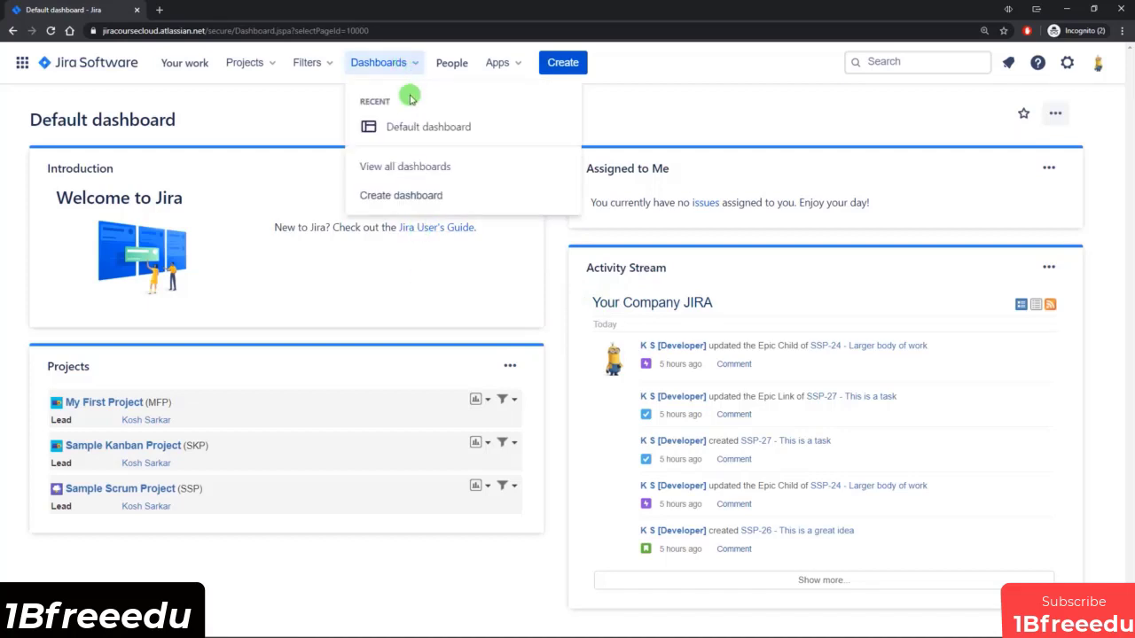
left_click(394, 197)
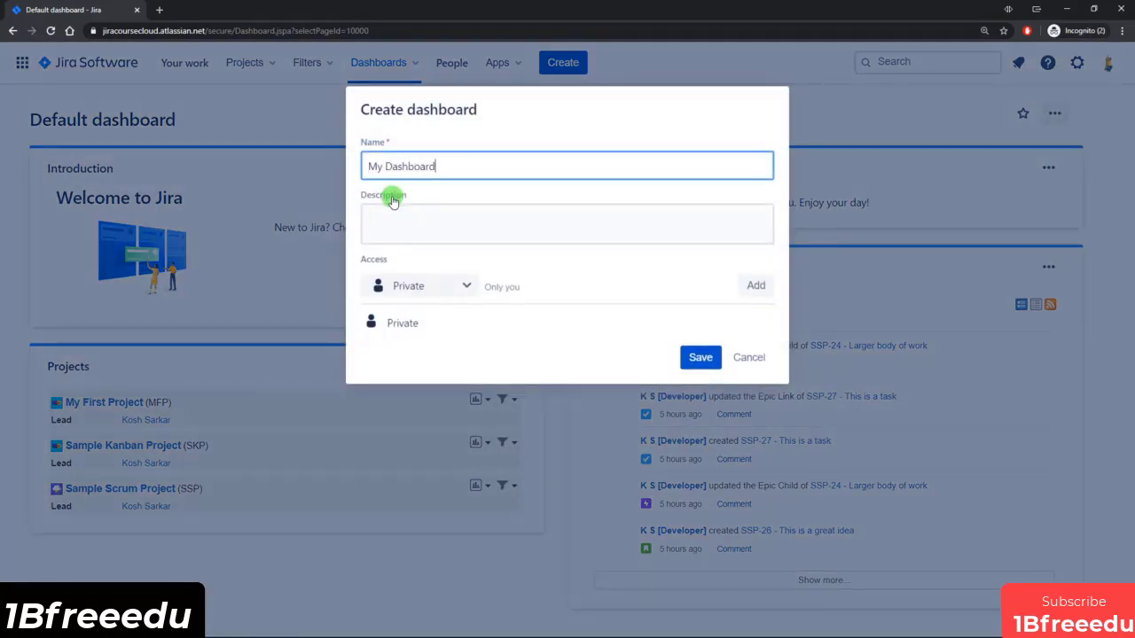
left_click(399, 215)
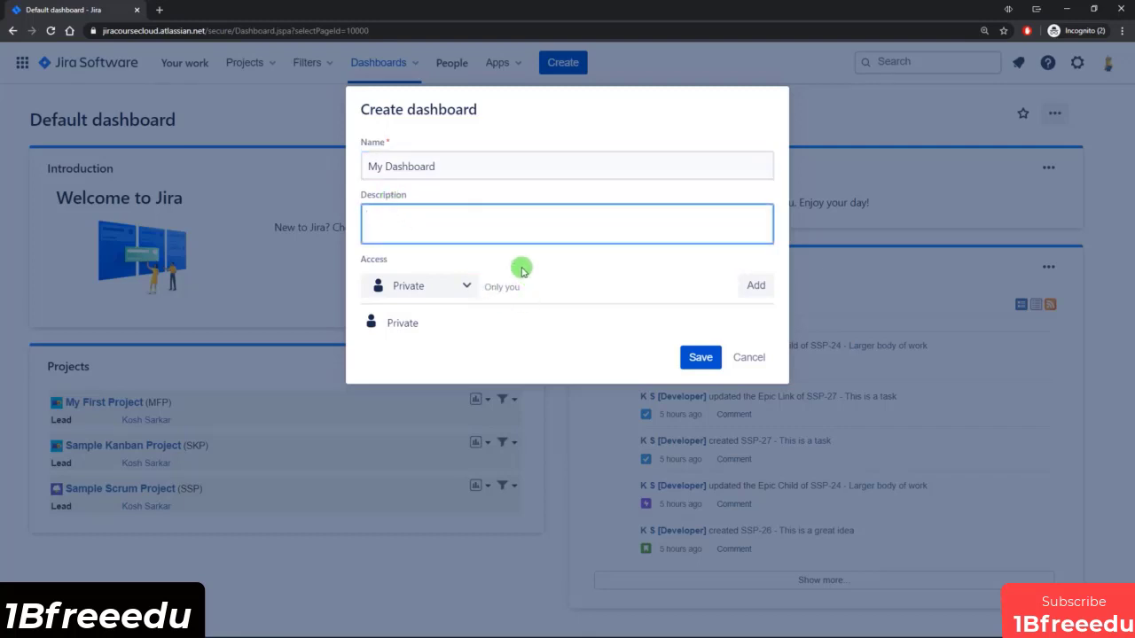
left_click(444, 282)
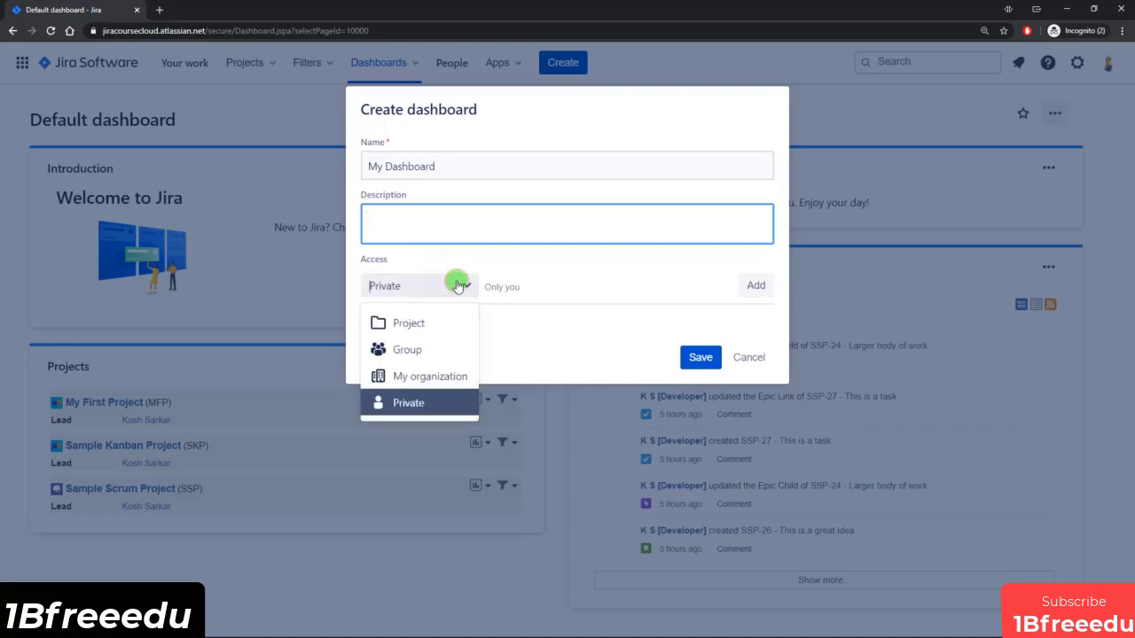
left_click(439, 377)
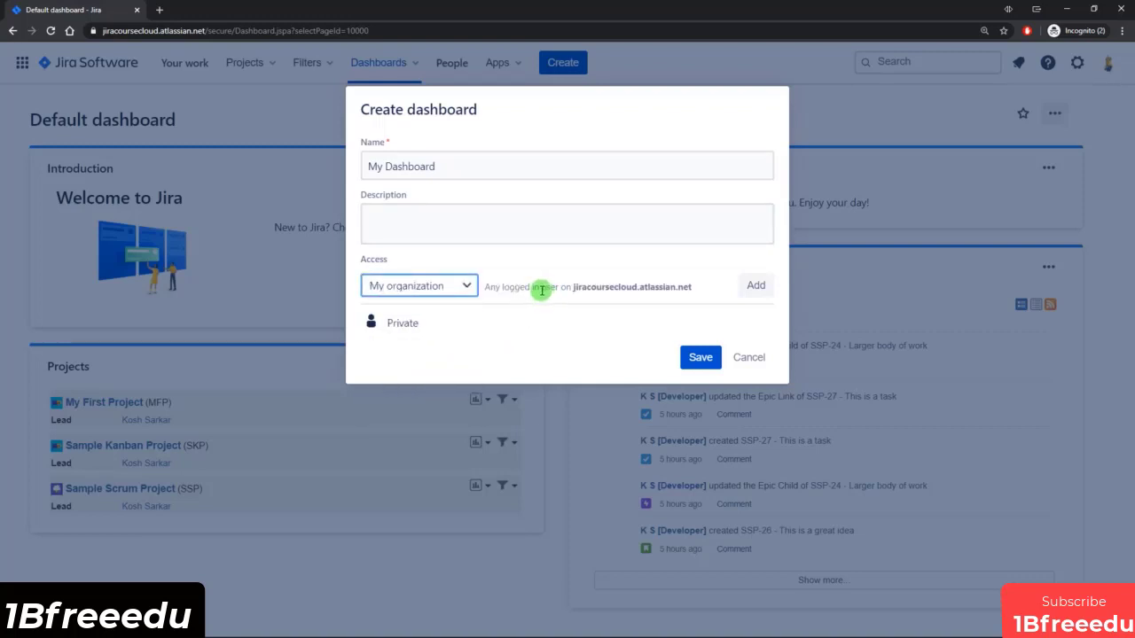
left_click(756, 289)
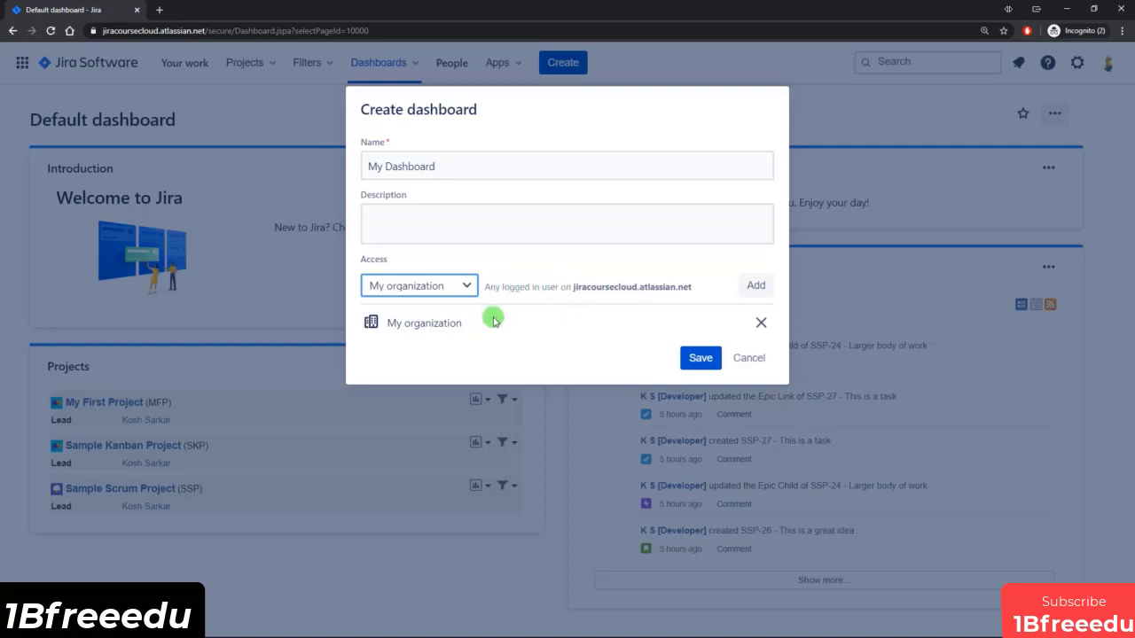
left_click(701, 358)
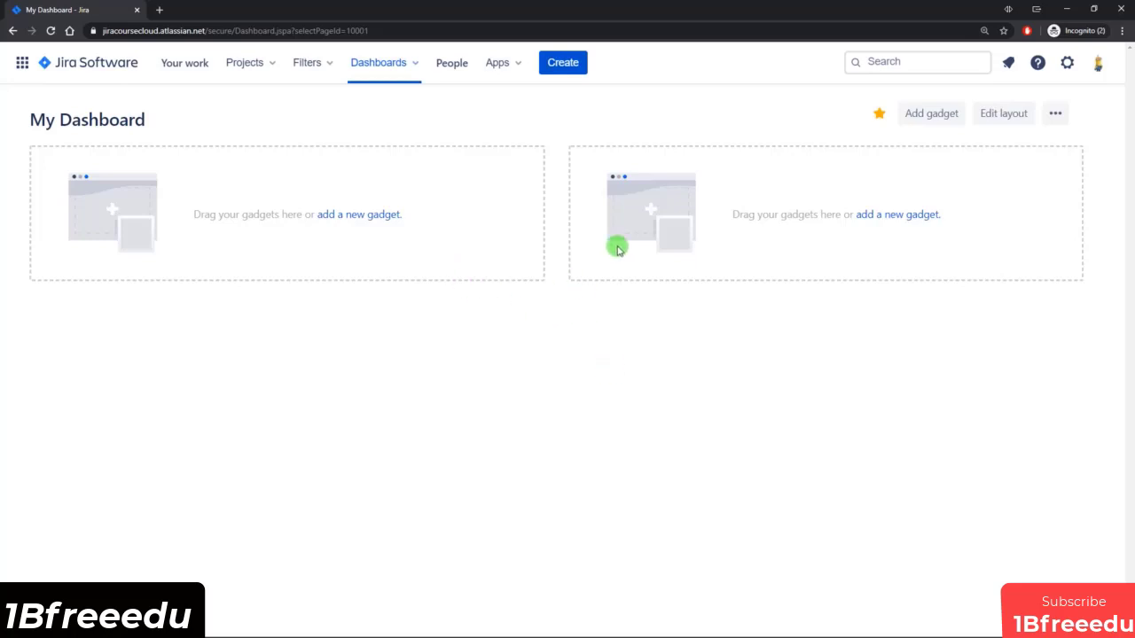
Change the dashboard layout, trying the narrow-left two-column arrangement before settling on three equal columns.
left_click(1005, 113)
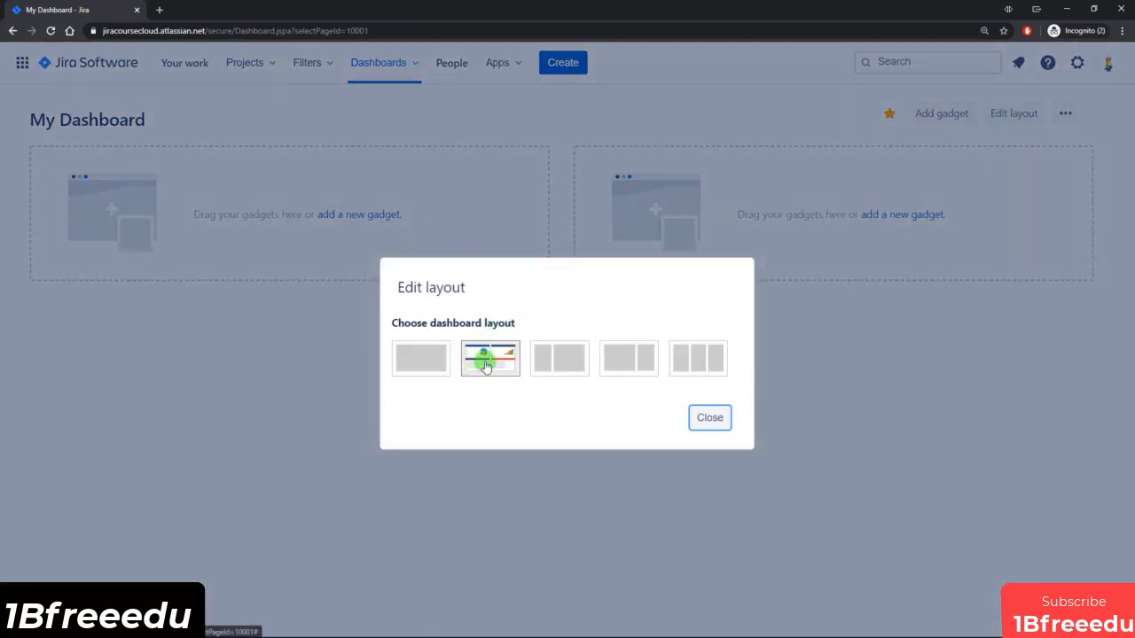
left_click(557, 357)
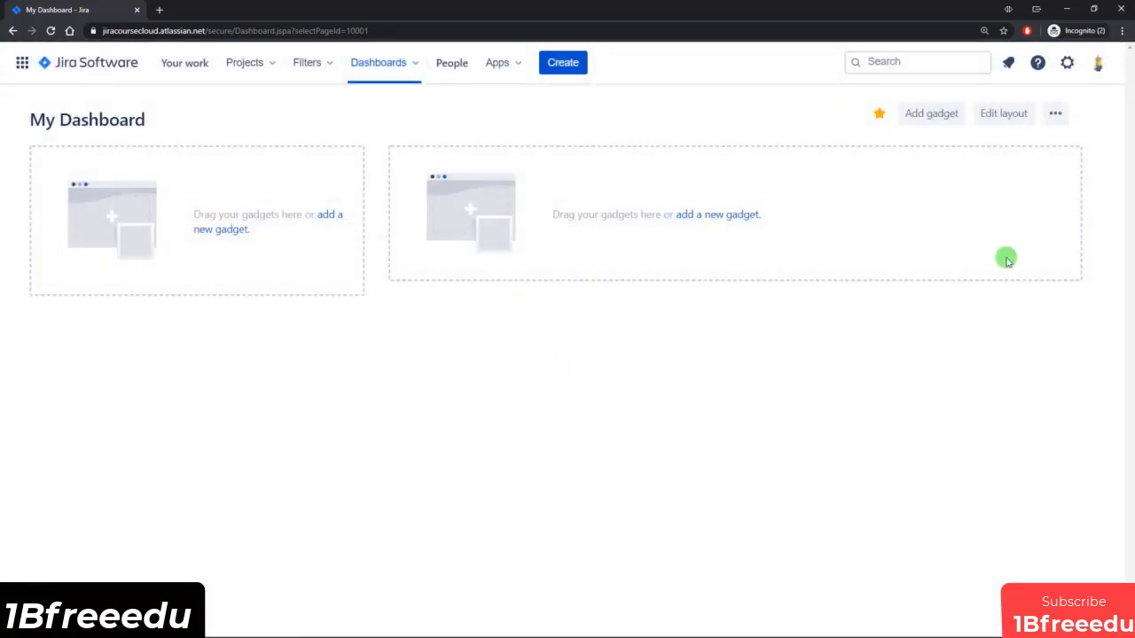
left_click(1005, 115)
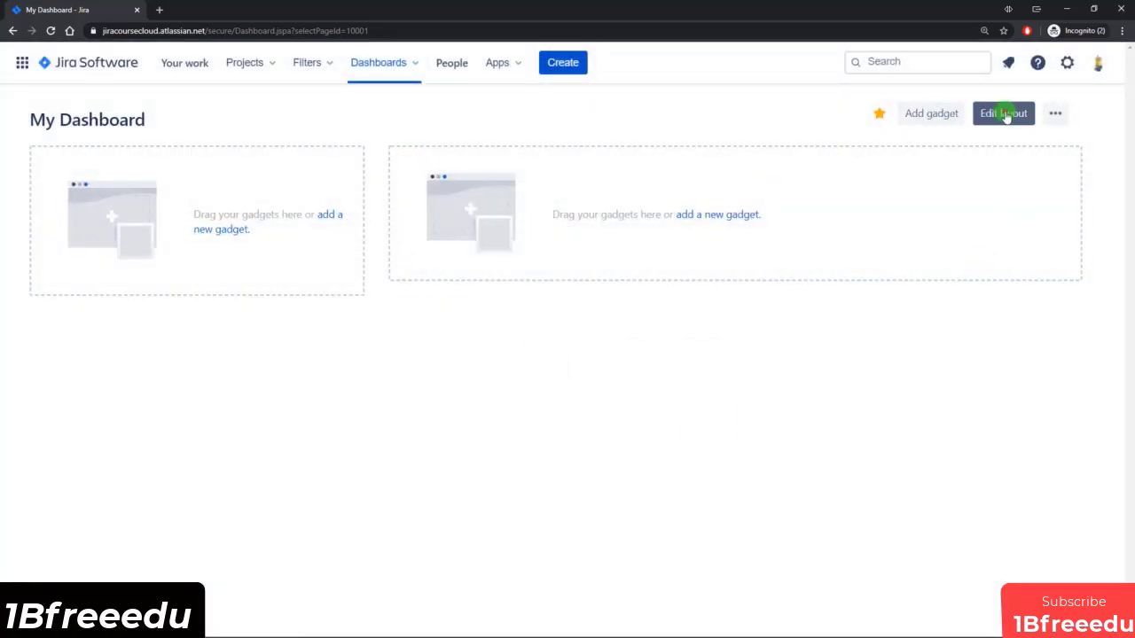
left_click(711, 356)
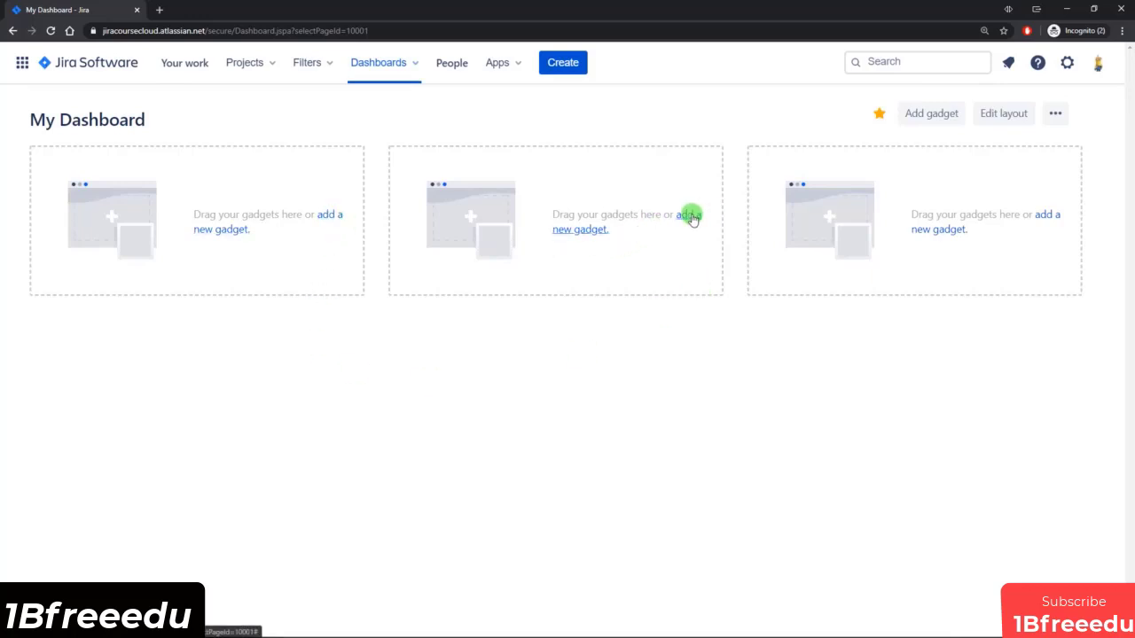
Start adding gadgets to My Dashboard, load all available gadgets and browse the full list.
left_click(936, 115)
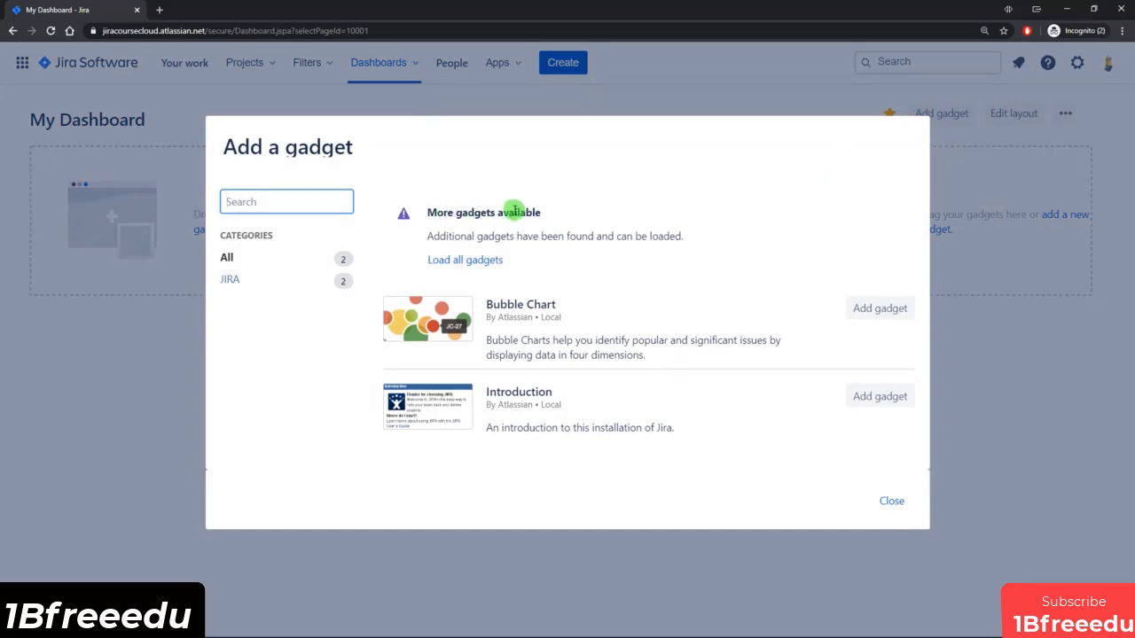
left_click(453, 262)
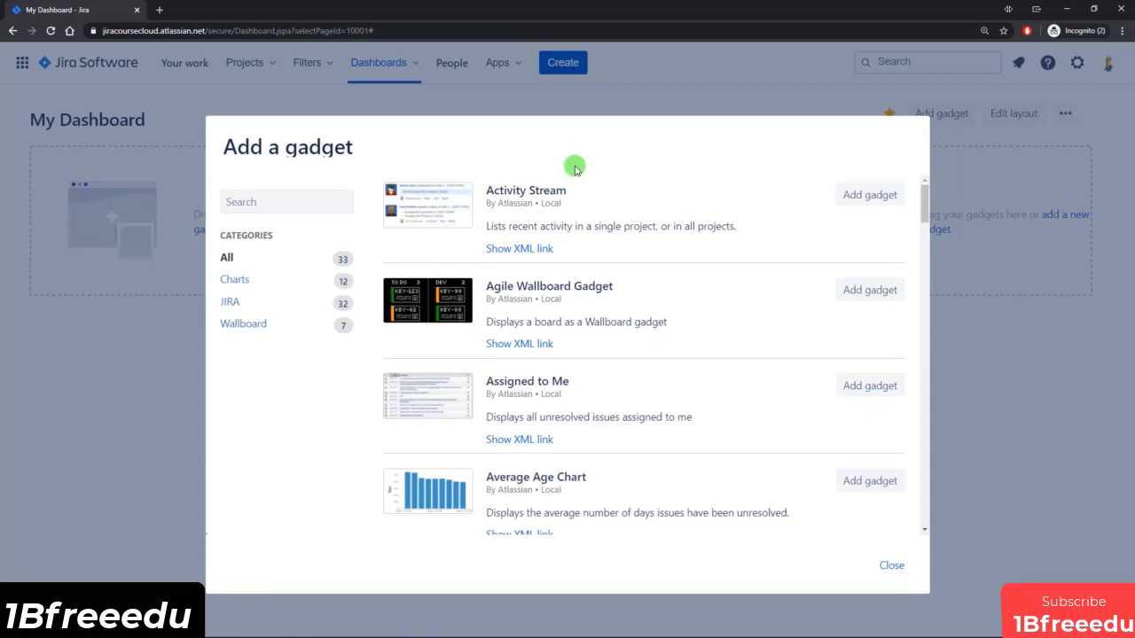
scroll(625, 203, "down", 9)
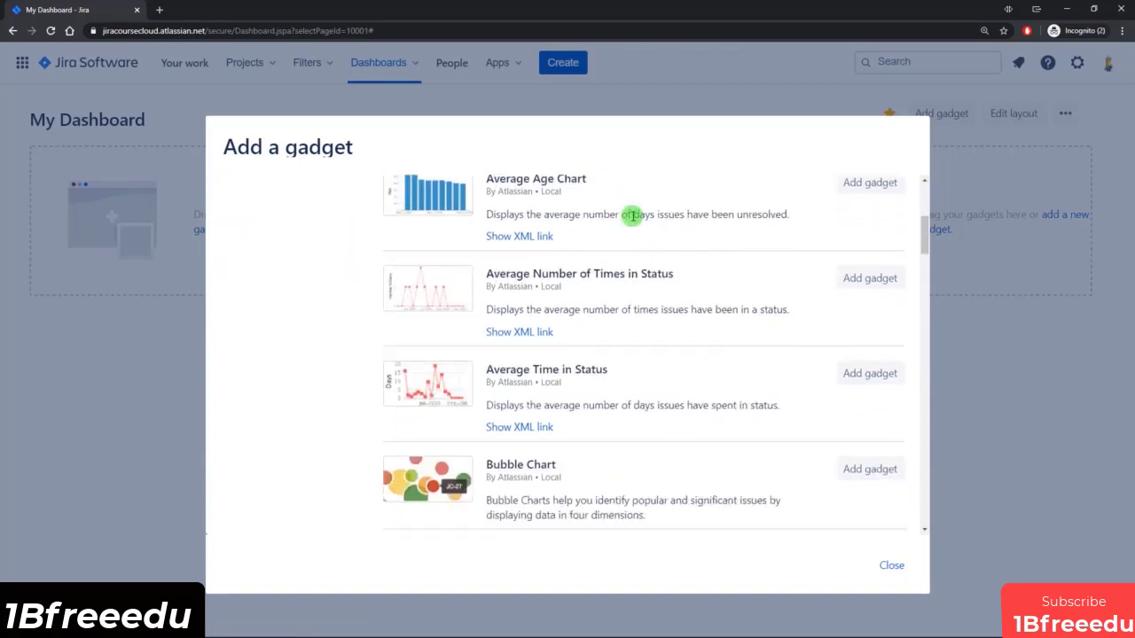
scroll(613, 314, "down", 3)
scroll(615, 315, "up", 5)
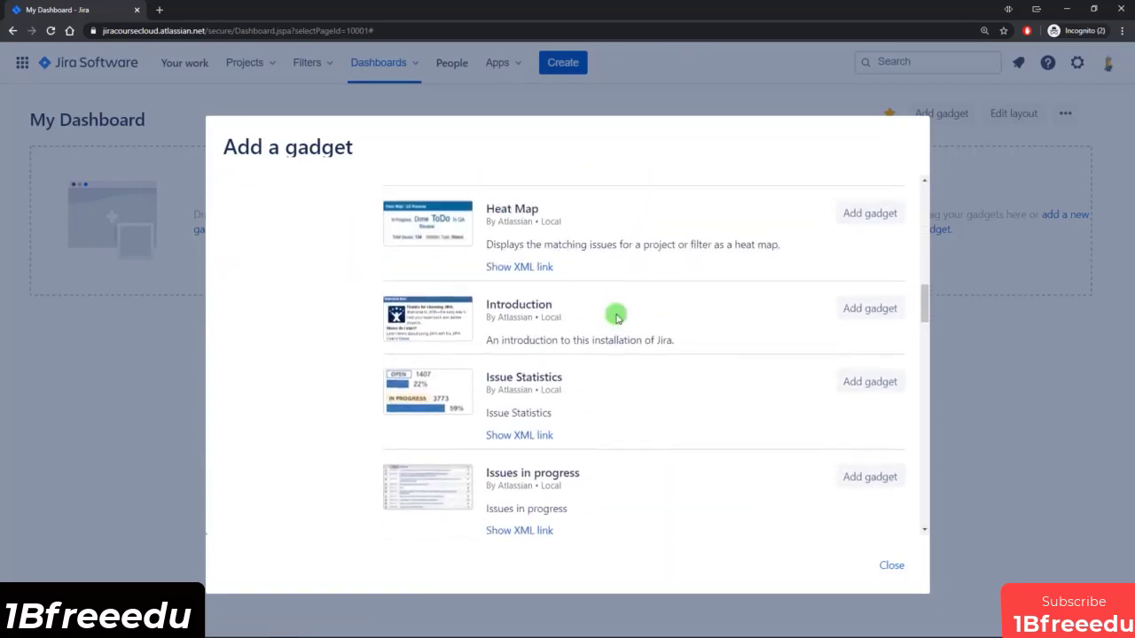
scroll(616, 317, "up", 6)
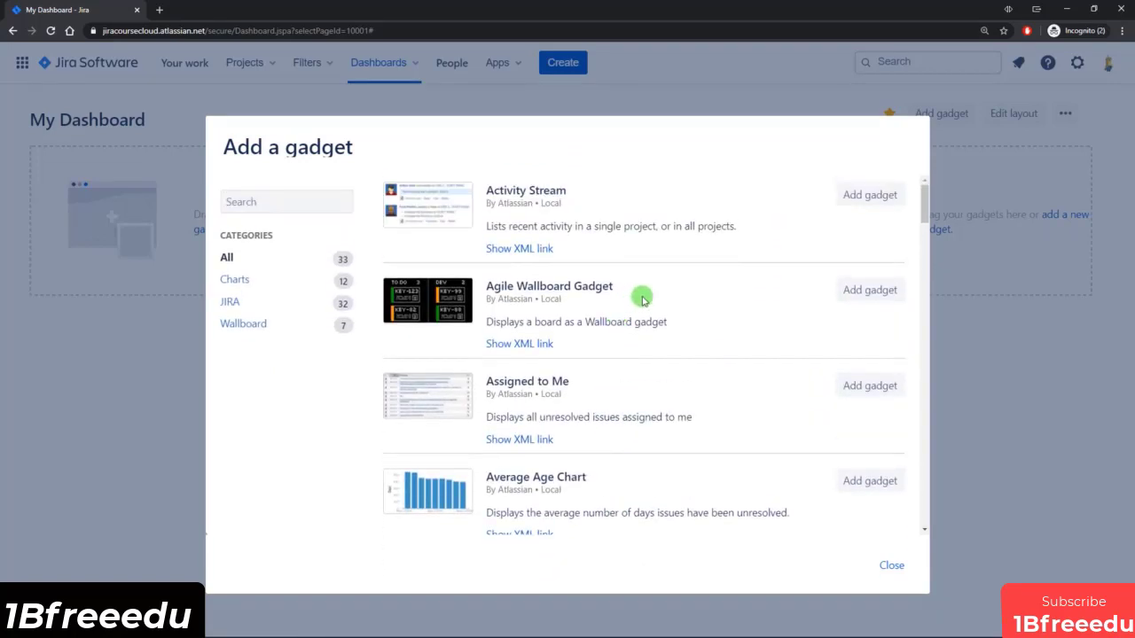
mouse_move(922, 210)
left_mouse_down()
mouse_move(926, 280)
mouse_move(924, 203)
left_mouse_up()
Add the Pie Chart gadget from the Charts category to the dashboard.
left_click(253, 282)
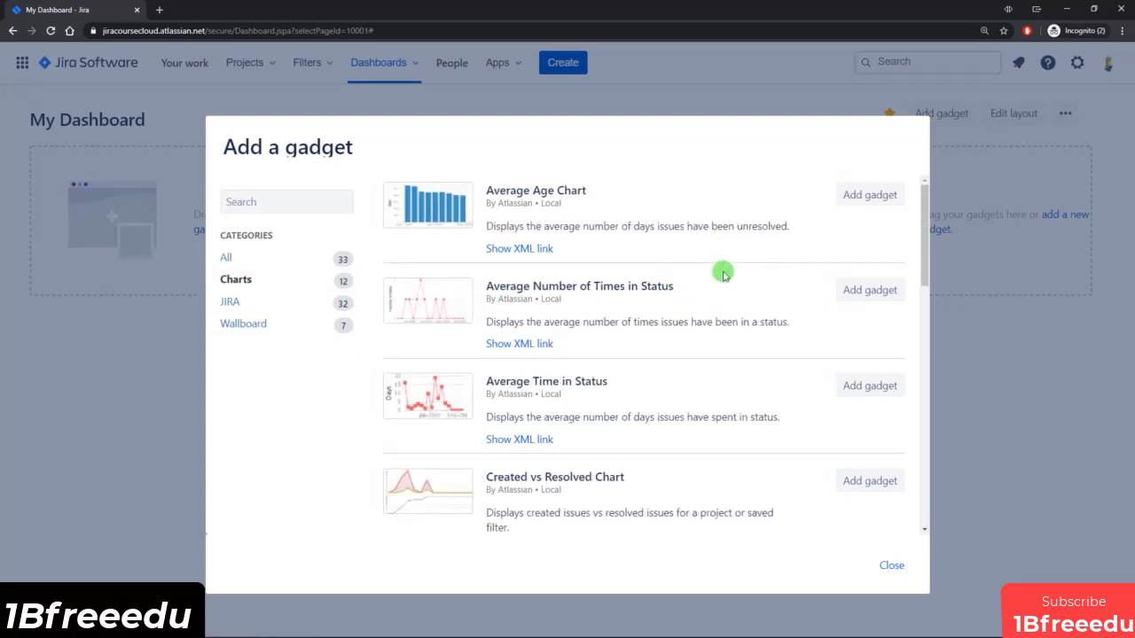
scroll(724, 273, "down", 4)
scroll(723, 273, "down", 1)
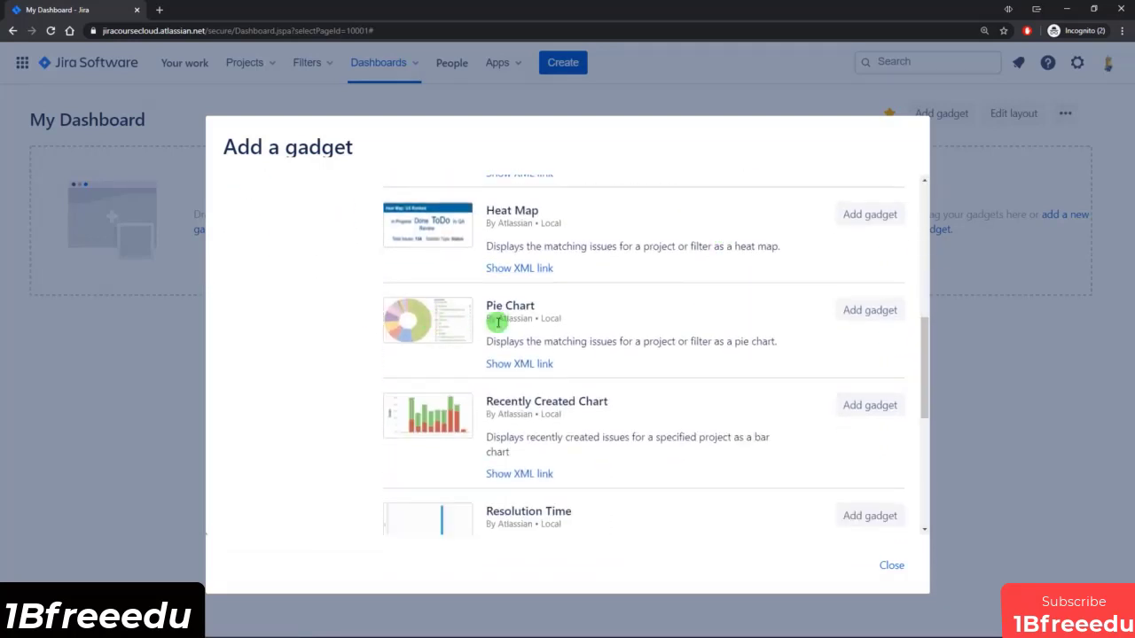
left_click(872, 310)
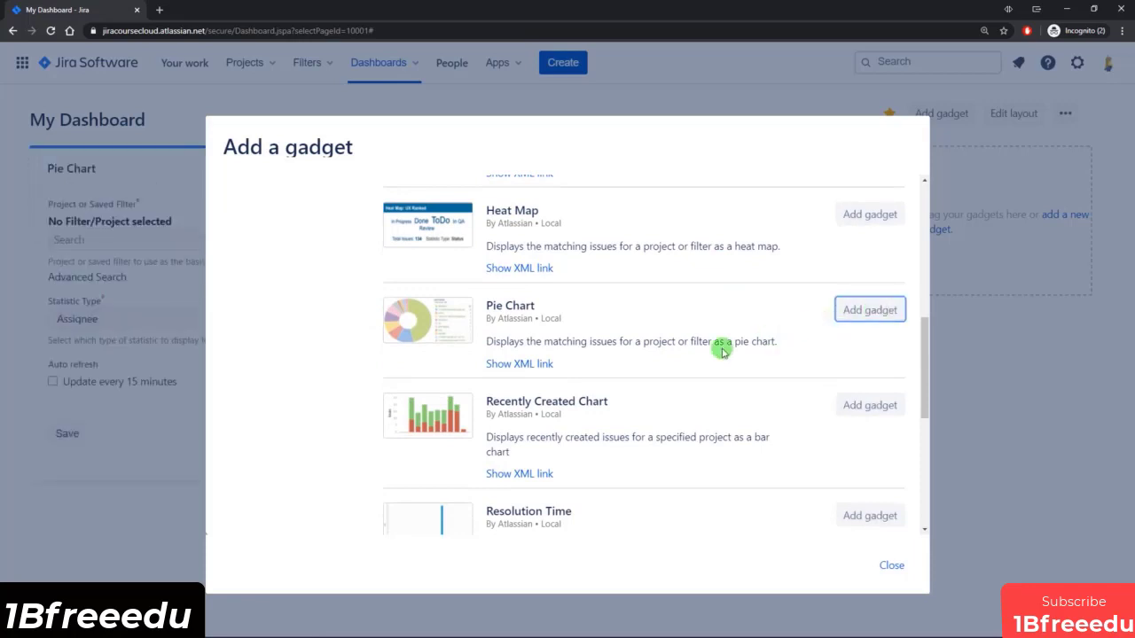
Browse the remaining chart gadgets and add the Agile Wallboard Gadget from the JIRA category.
scroll(719, 346, "down", 5)
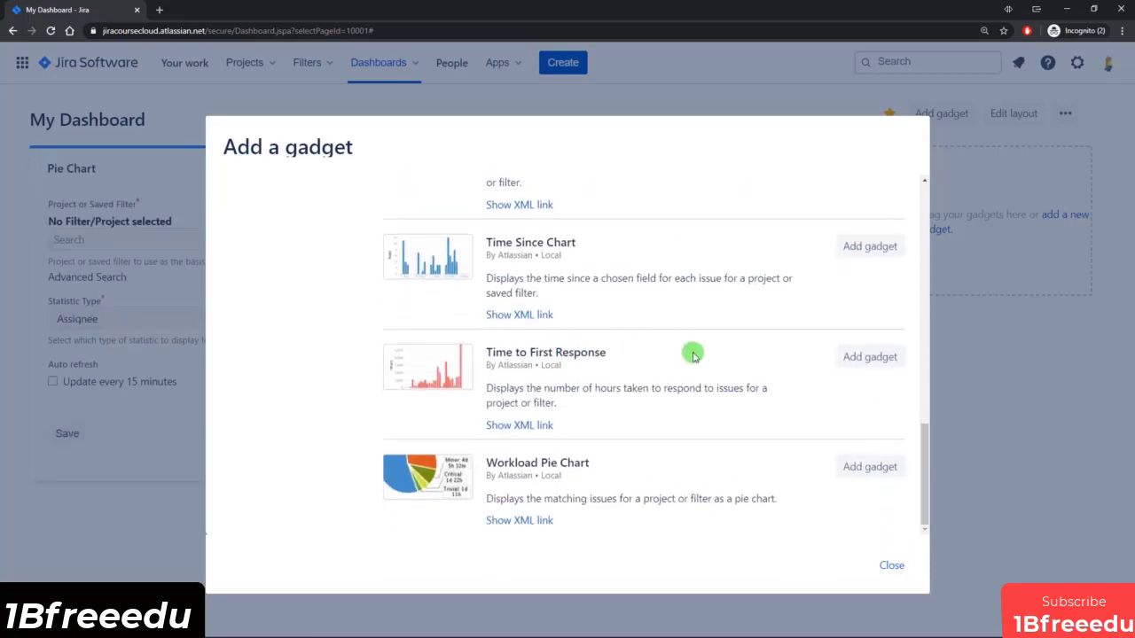
scroll(518, 460, "up", 3)
scroll(519, 459, "up", 6)
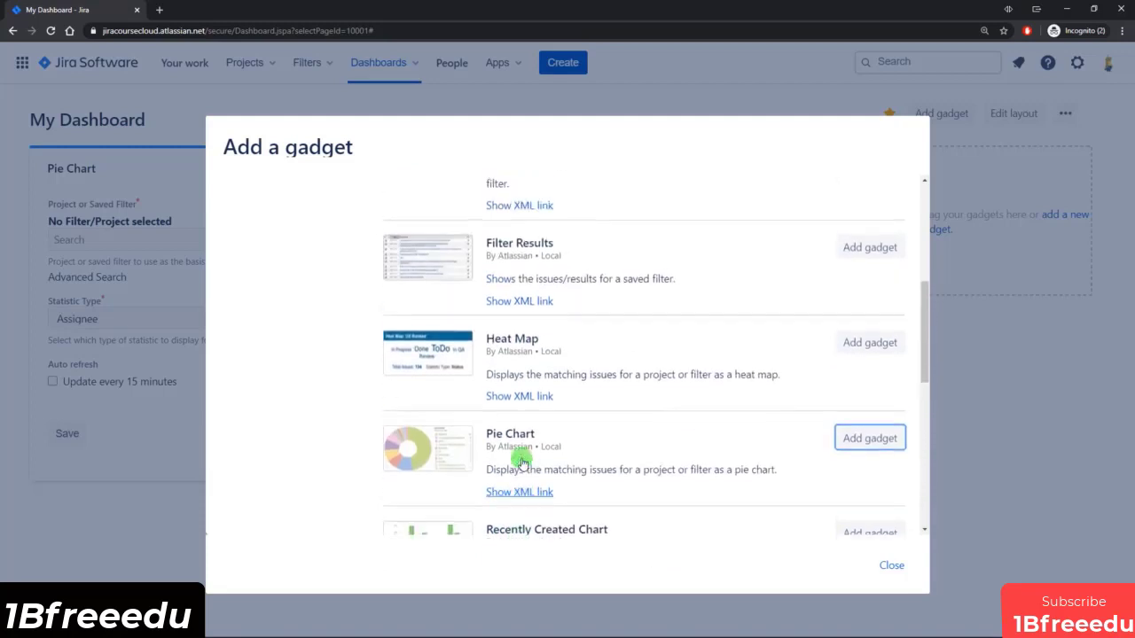
left_click(253, 305)
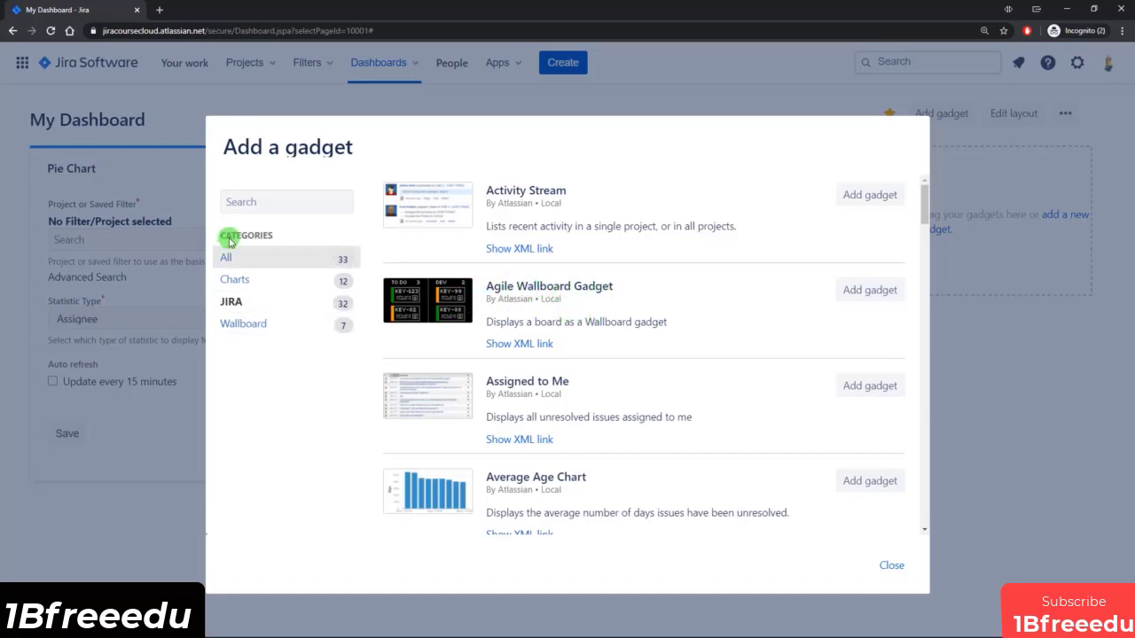
left_click(871, 292)
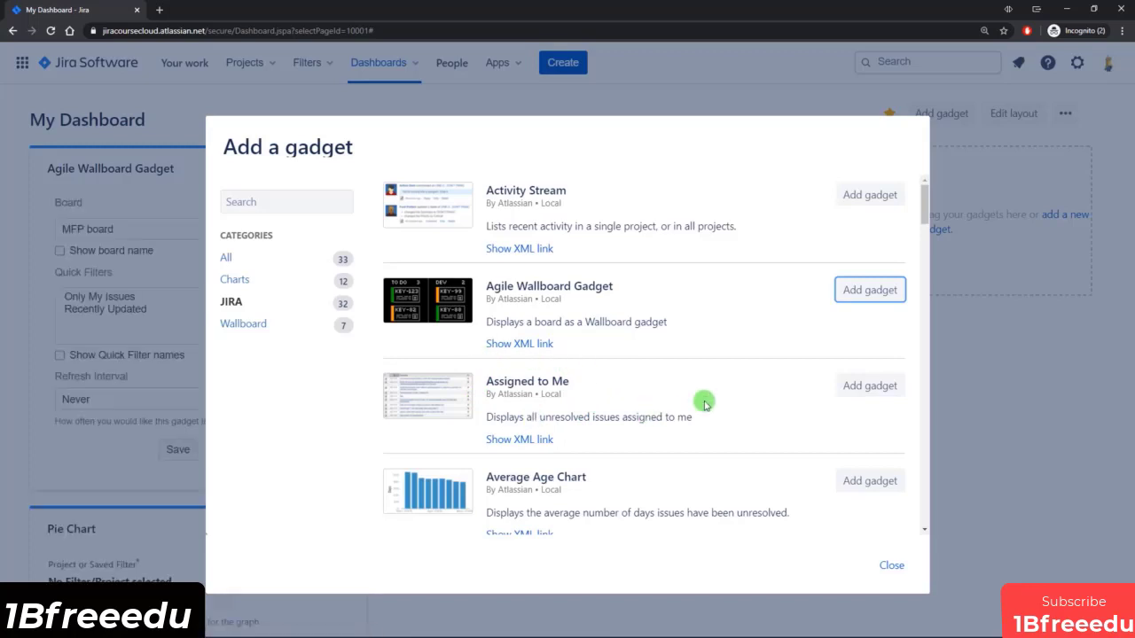
Add the Filter Results gadget from the JIRA category to the dashboard.
scroll(701, 403, "down", 3)
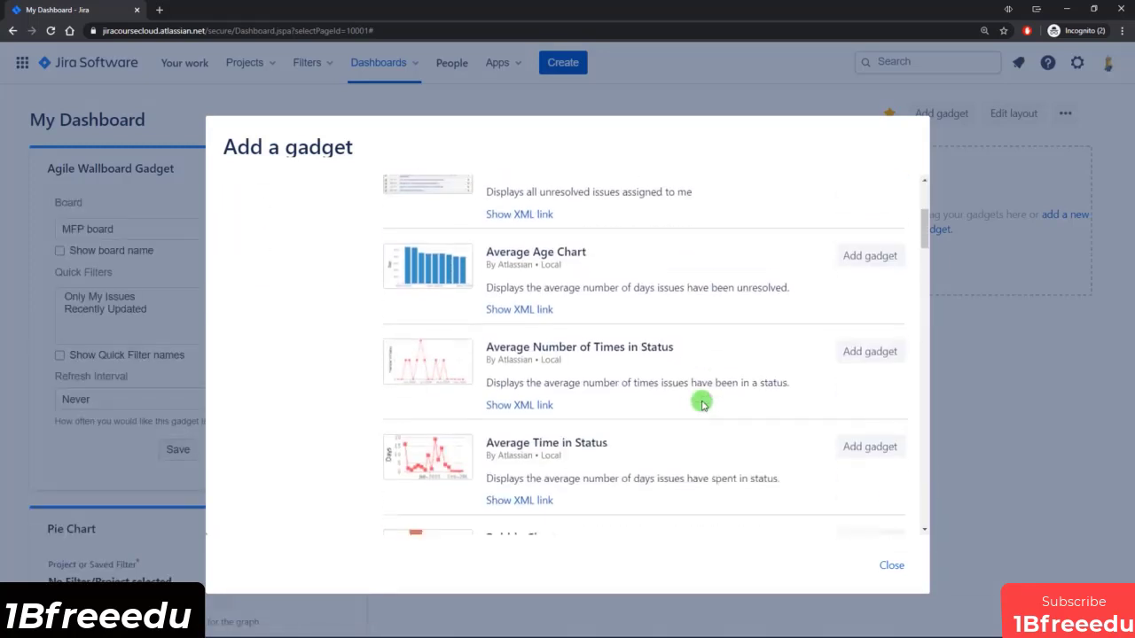
scroll(701, 404, "down", 6)
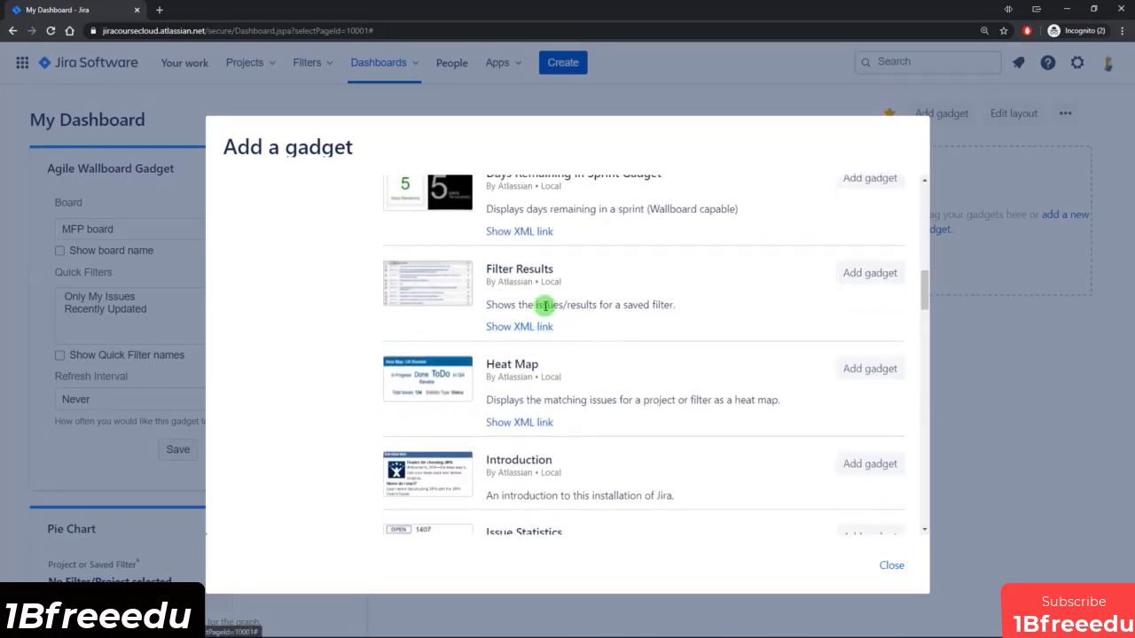
left_click(875, 280)
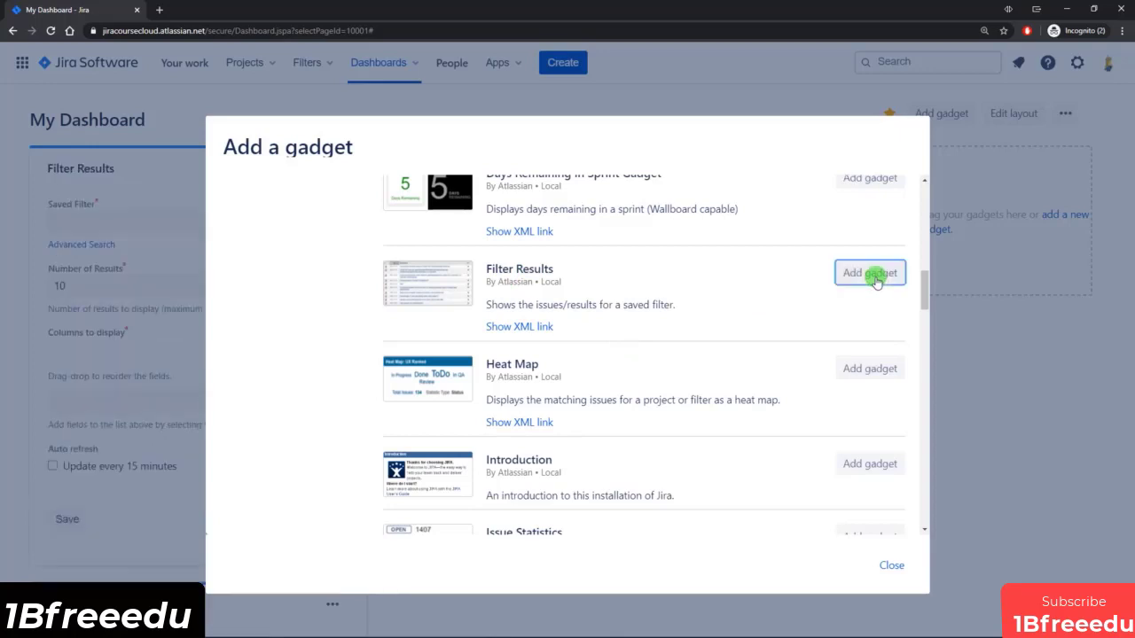
Search the gadgets for "filter", add the Starred filters gadget to the dashboard and close the gadget catalogue.
scroll(641, 381, "up", 7)
scroll(644, 388, "up", 2)
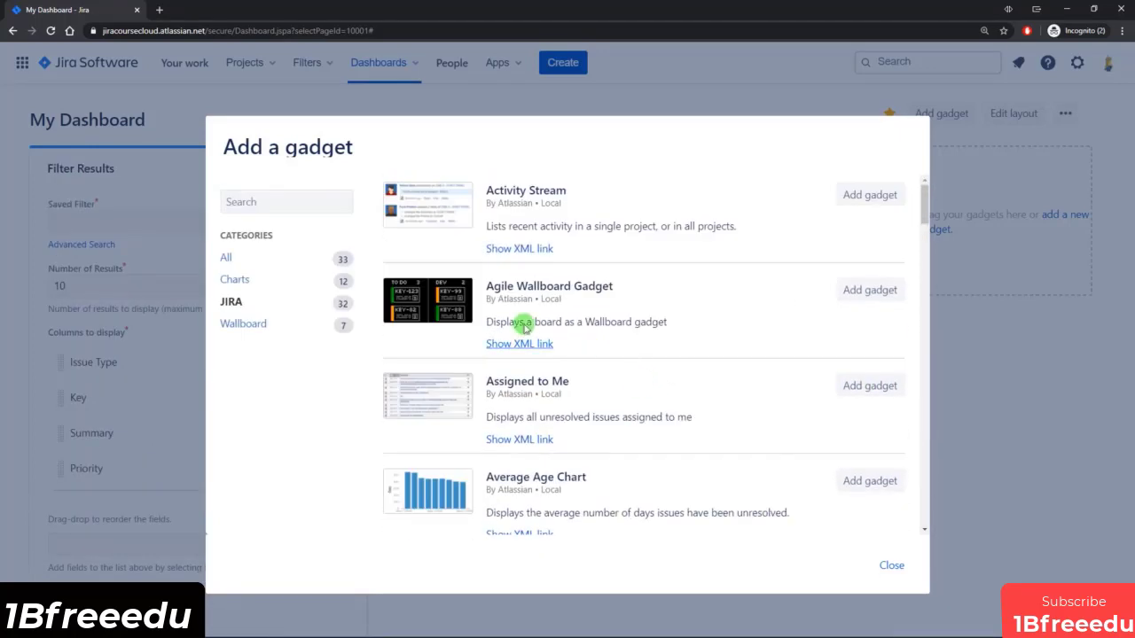
left_click(278, 202)
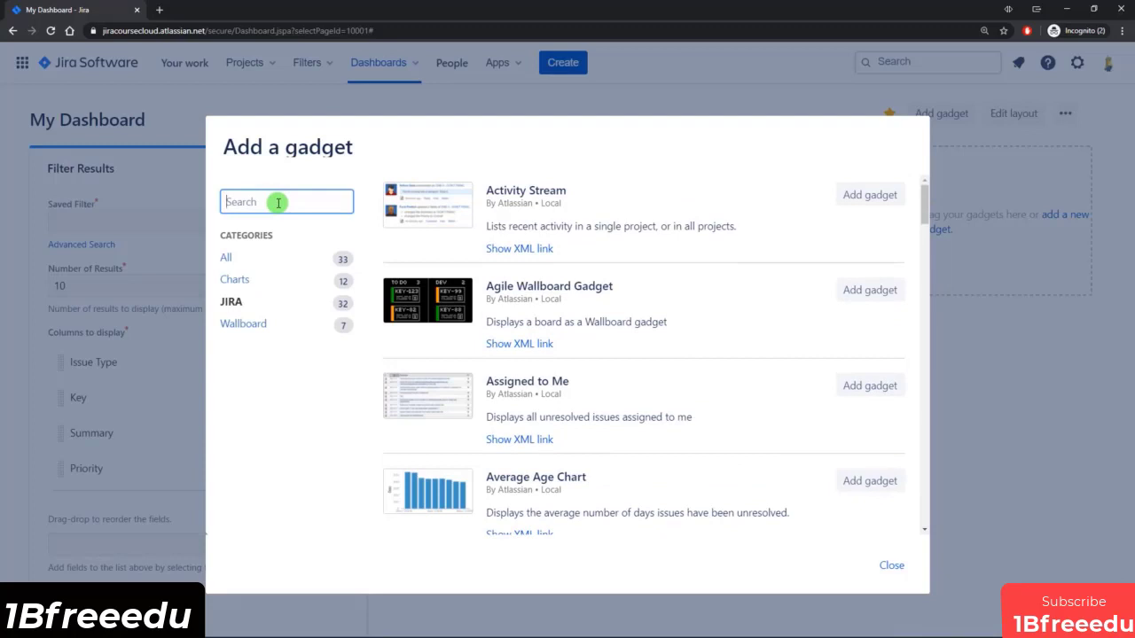
type("filter")
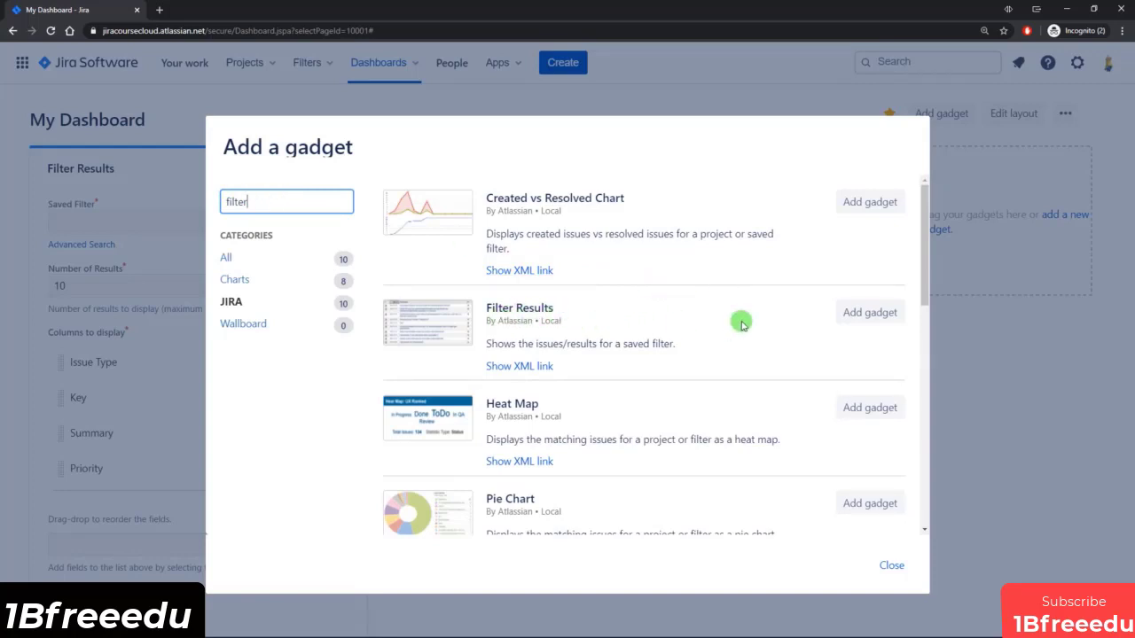
scroll(743, 321, "down", 6)
scroll(743, 321, "up", 1)
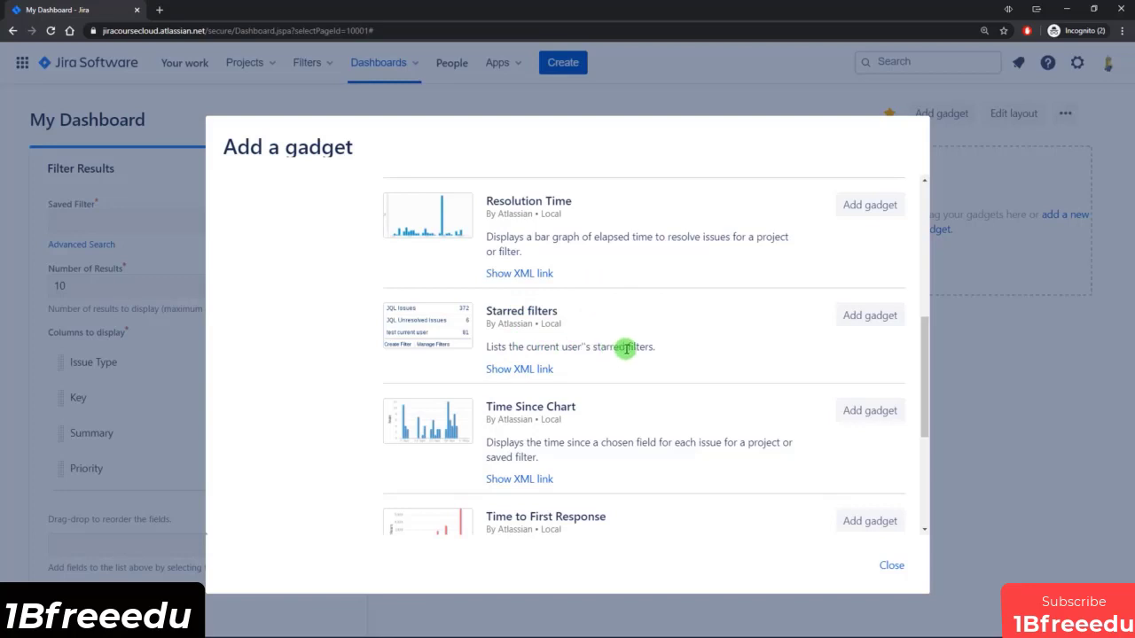
left_click(858, 317)
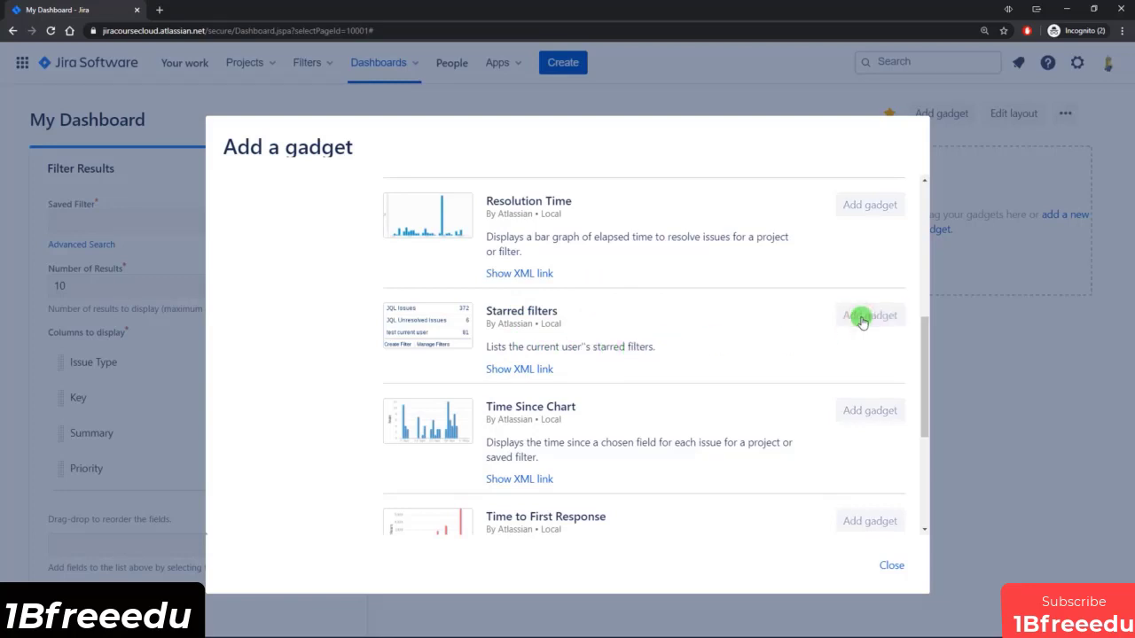
left_click(891, 566)
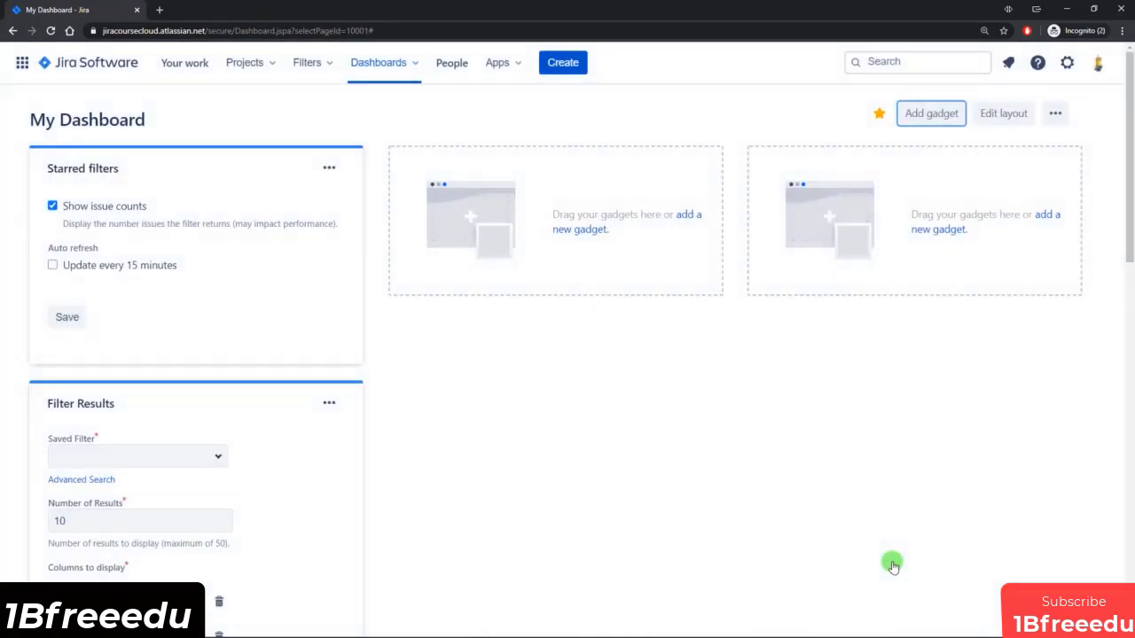
Rearrange the dashboard gadgets, moving Filter Results to the second column and Pie Chart and Starred filters to the third column.
scroll(781, 487, "down", 3)
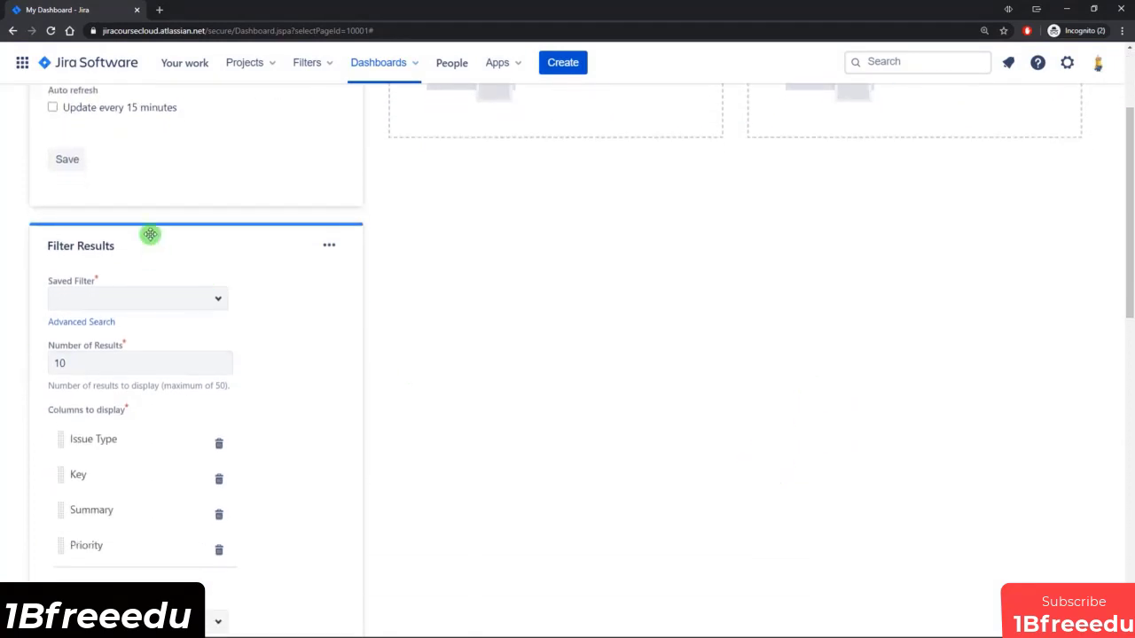
scroll(160, 393, "down", 6)
scroll(337, 505, "up", 10)
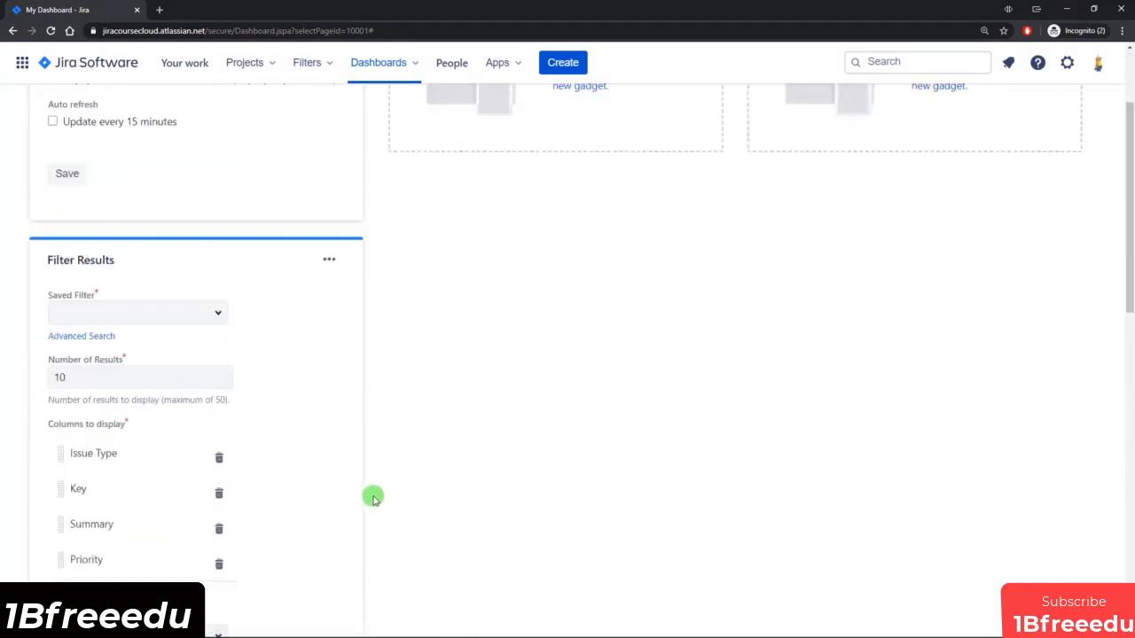
left_click_drag(151, 157, 834, 203)
left_click_drag(170, 154, 484, 228)
scroll(368, 229, "down", 3)
left_click_drag(253, 301, 945, 305)
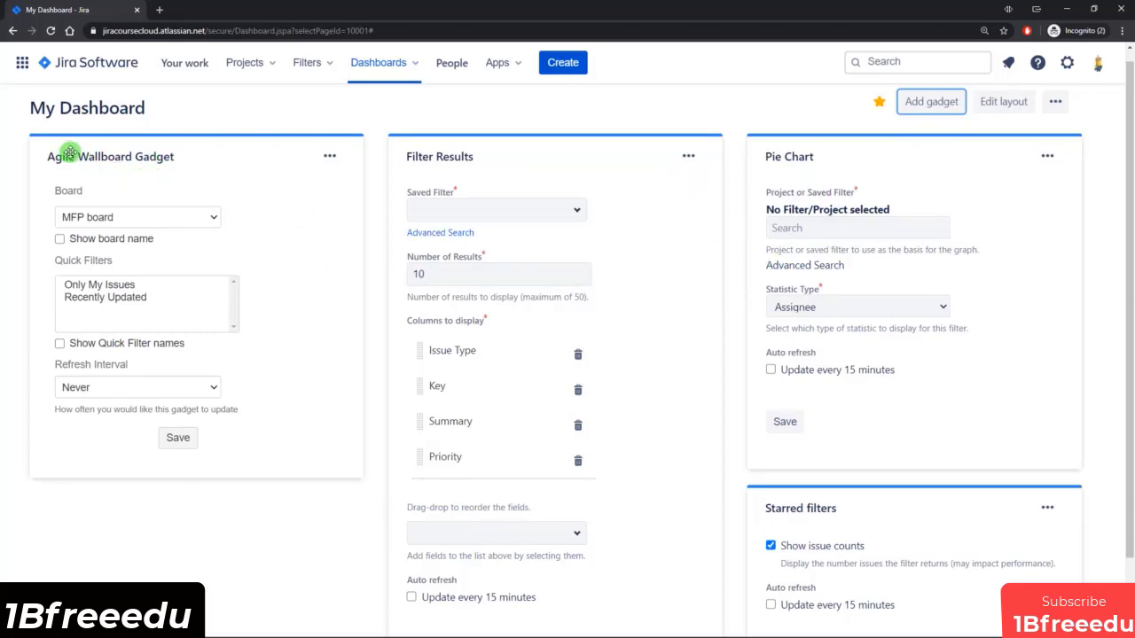
Configure the Agile Wallboard Gadget with the SKP board, its board name shown and a refresh interval of Every 15 Minutes, and save it.
left_click(210, 217)
left_click(96, 258)
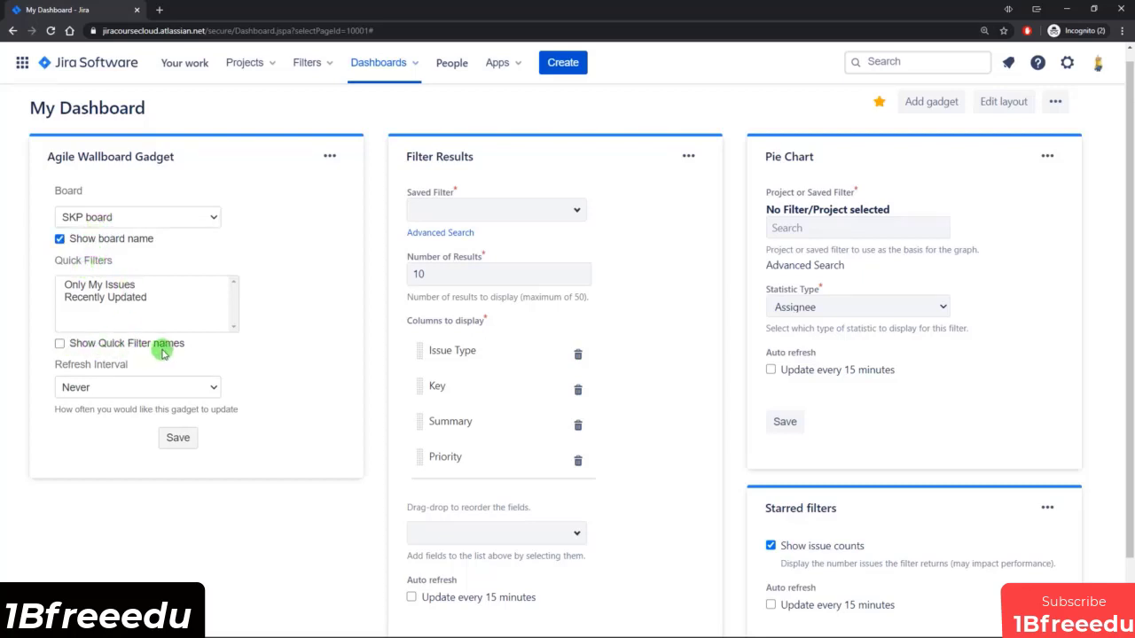
scroll(240, 360, "down", 1)
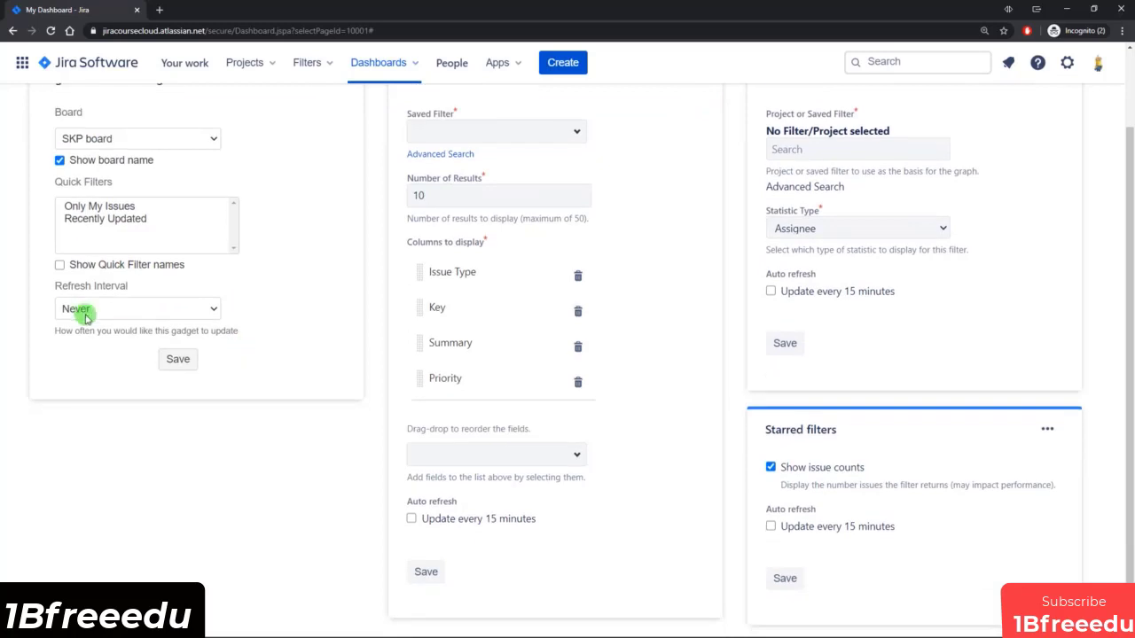
left_click(156, 309)
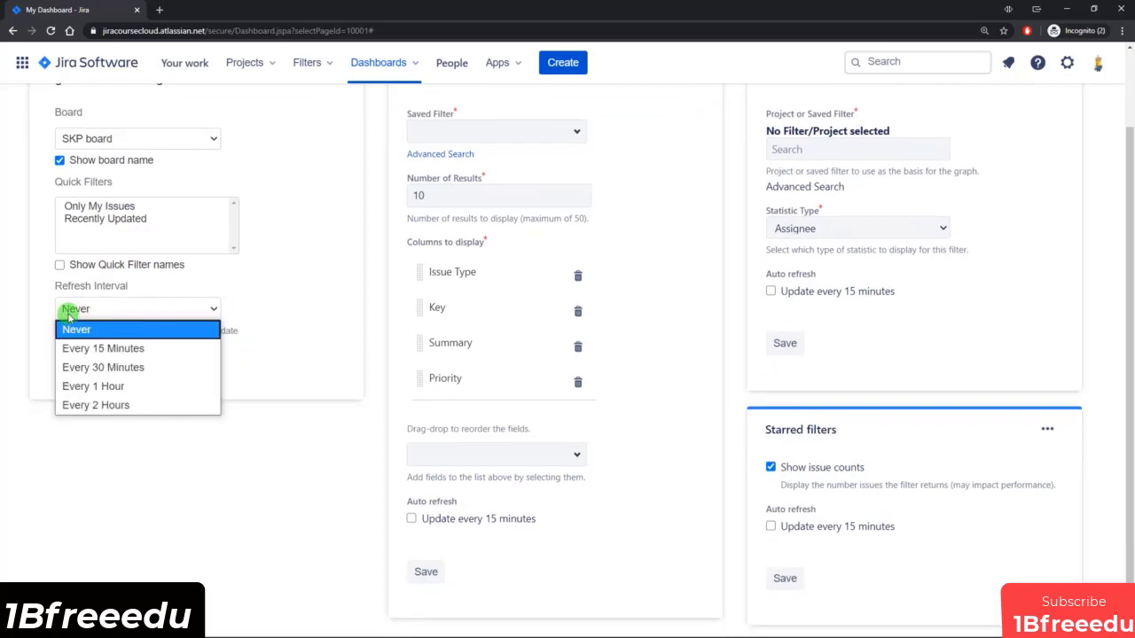
left_click(95, 350)
left_click(177, 359)
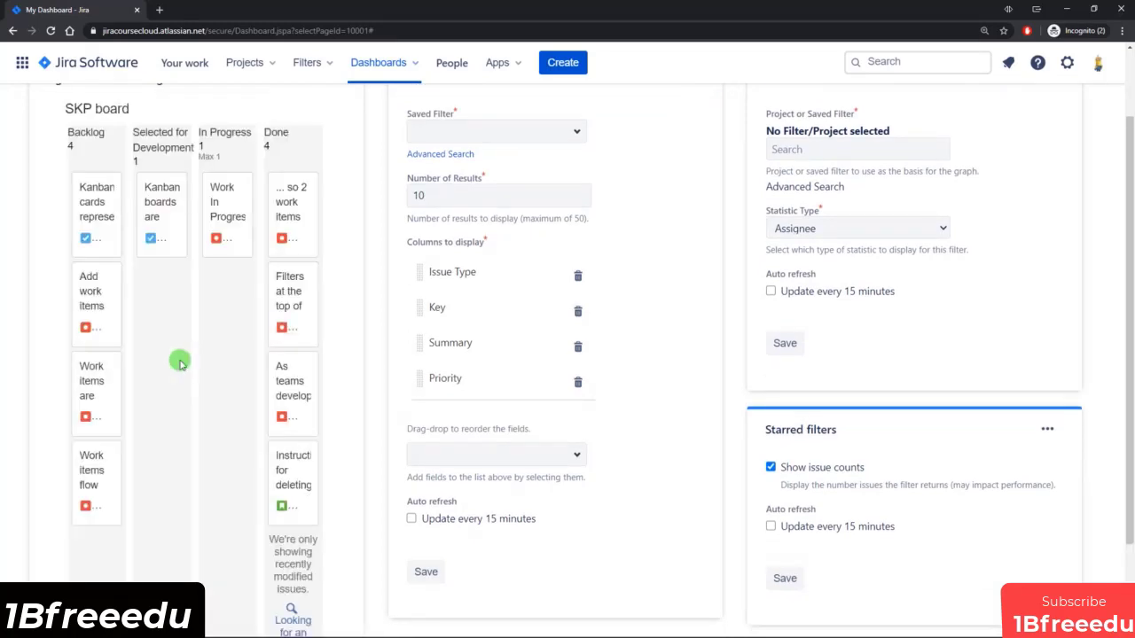
Try to move the first Backlog card into the Selected for Development column of the wallboard gadget.
scroll(122, 341, "up", 1)
left_click_drag(92, 307, 183, 360)
left_click(186, 324)
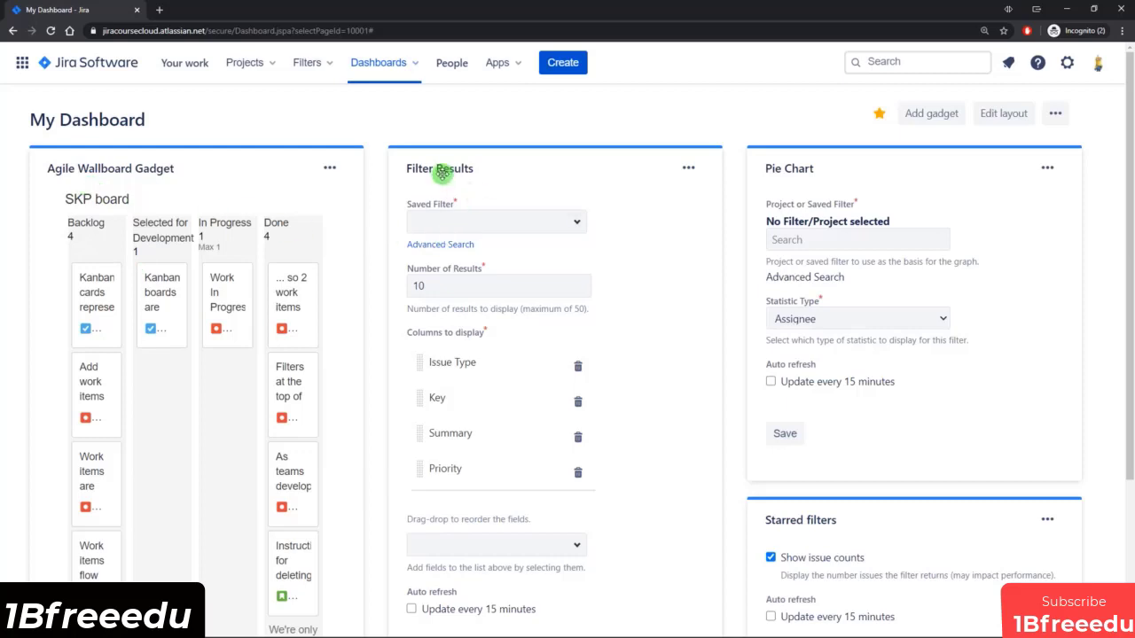
Select Filter for SSP board as the saved filter of the Filter Results gadget.
left_click(575, 223)
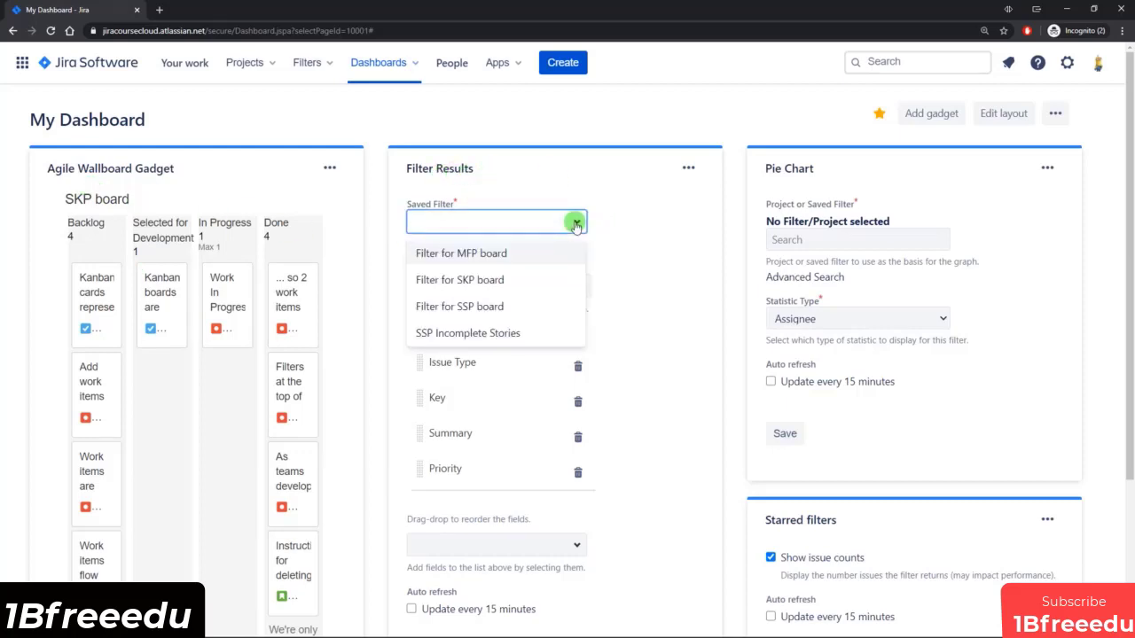
left_click(496, 311)
left_click(423, 283)
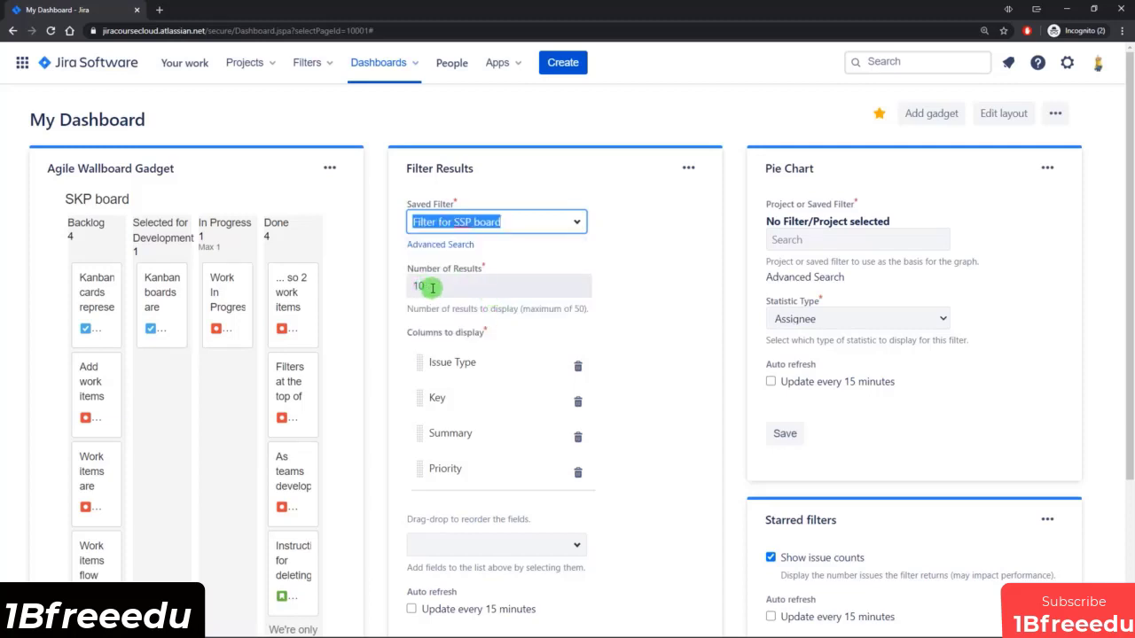
double_click(422, 286)
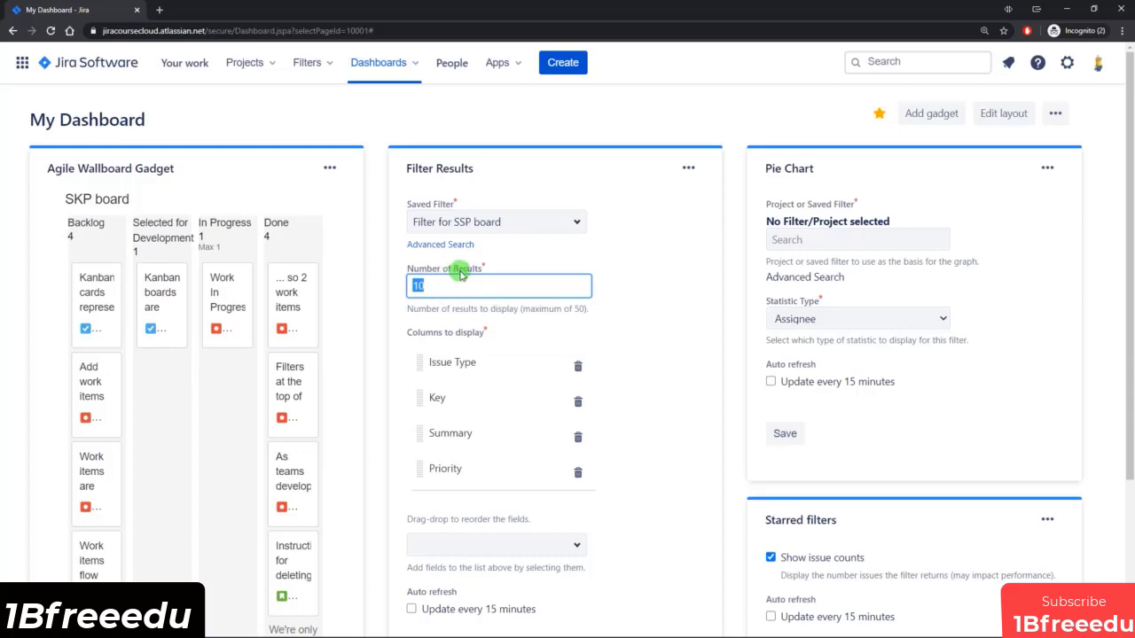
left_click(734, 317)
Add the Status column to the Filter Results gadget, enable updating every 15 minutes and save the gadget.
scroll(709, 315, "down", 2)
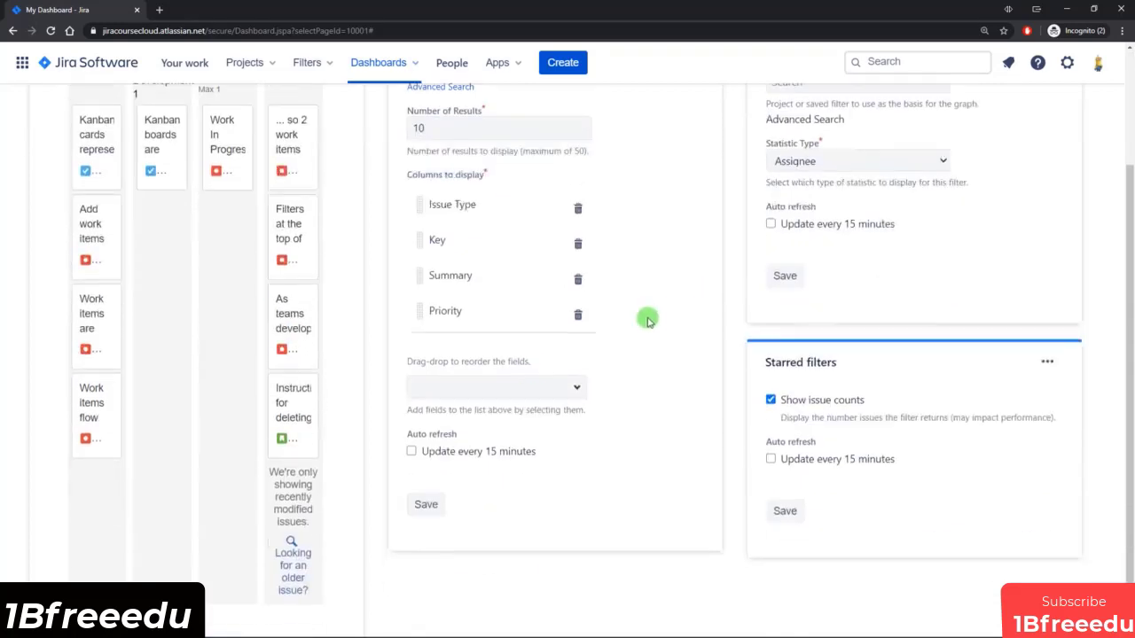
left_click(526, 381)
type("statu")
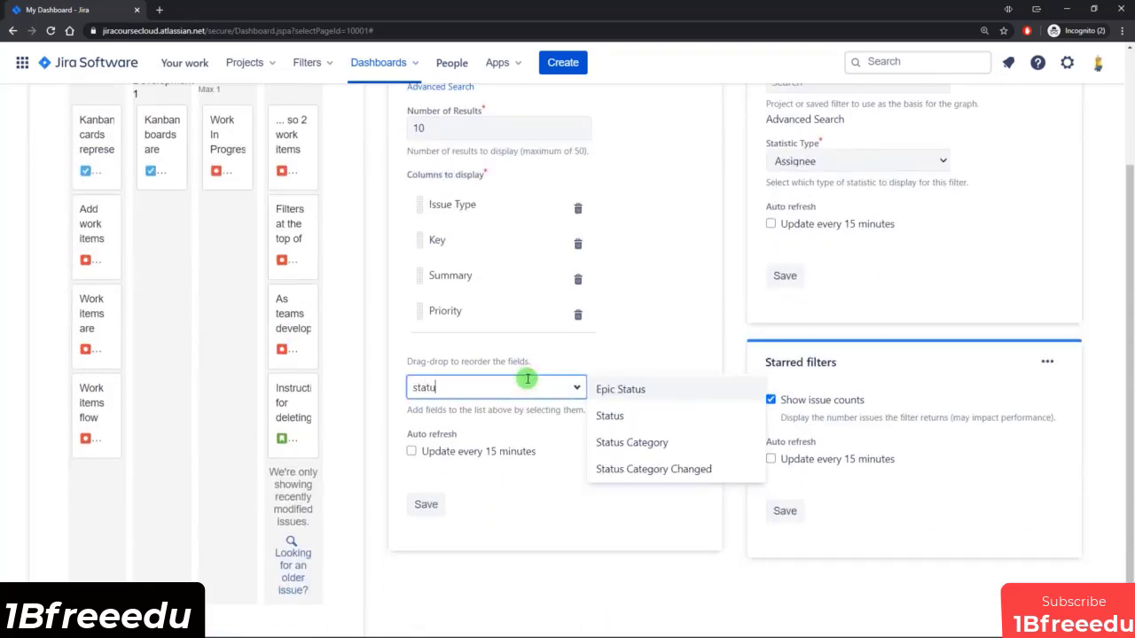
left_click(621, 414)
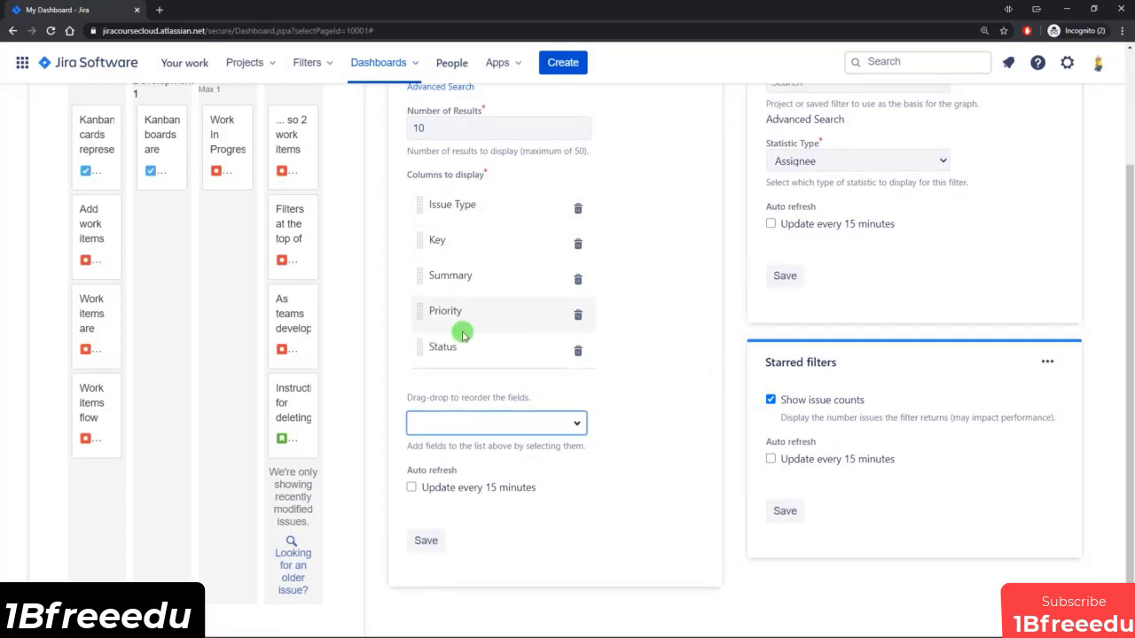
left_click(462, 493)
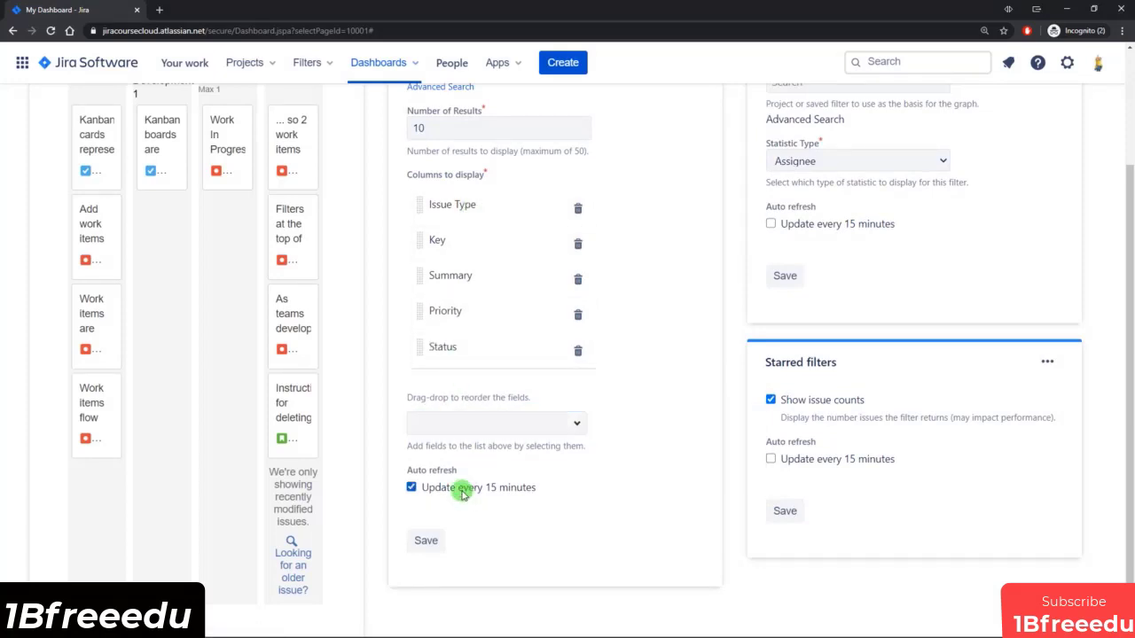
left_click(424, 538)
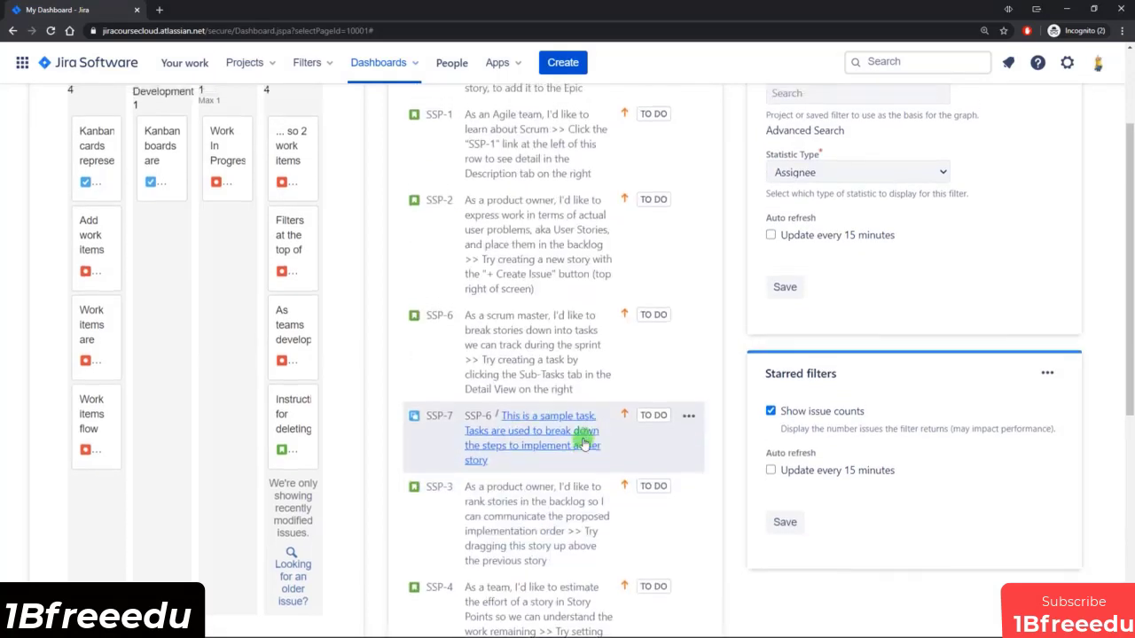
Search for "sampl" in the Pie Chart gadget and select Sample Scrum Project (SSP) as its project.
scroll(582, 398, "up", 2)
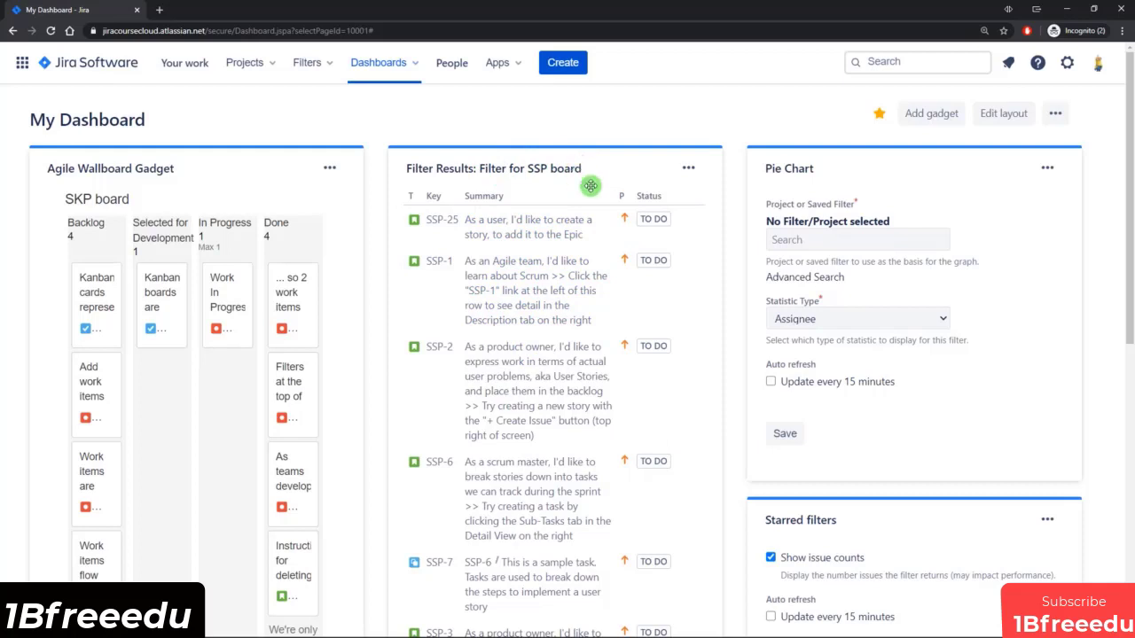
left_click(849, 236)
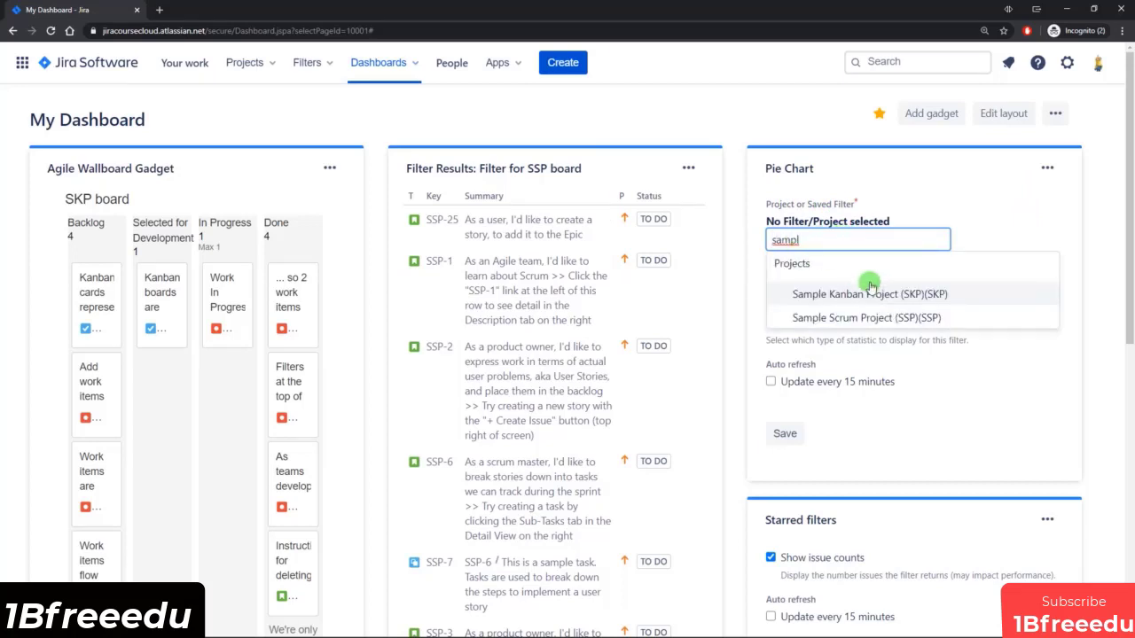
left_click(889, 320)
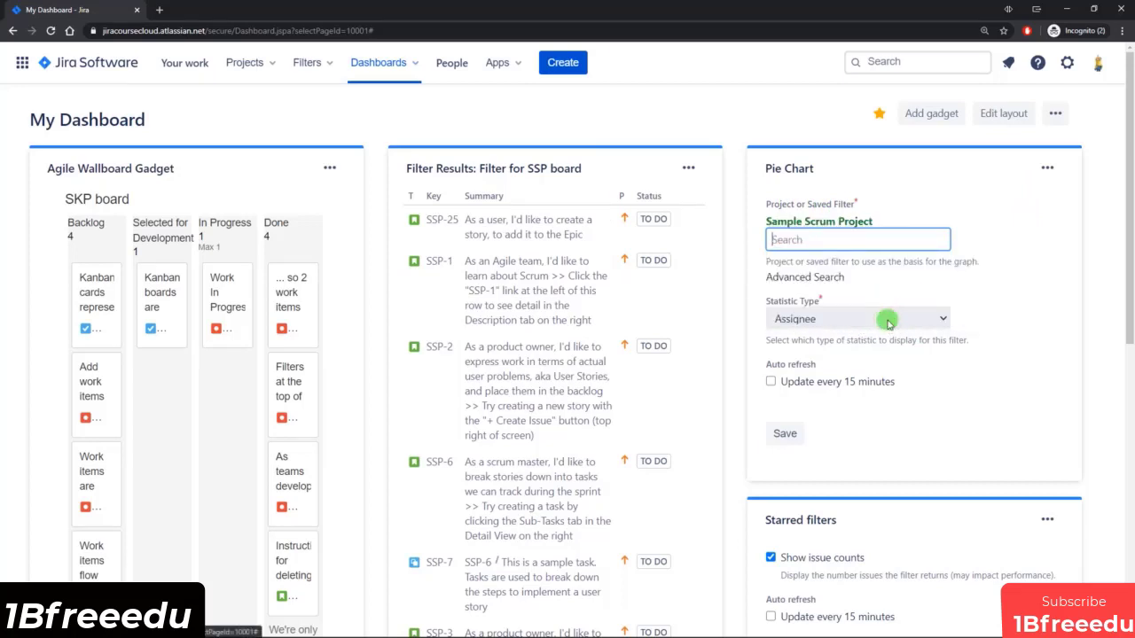
Look through the starred filters and projects in the Pie Chart gadget's advanced search picker, and cancel the picker.
left_click(805, 276)
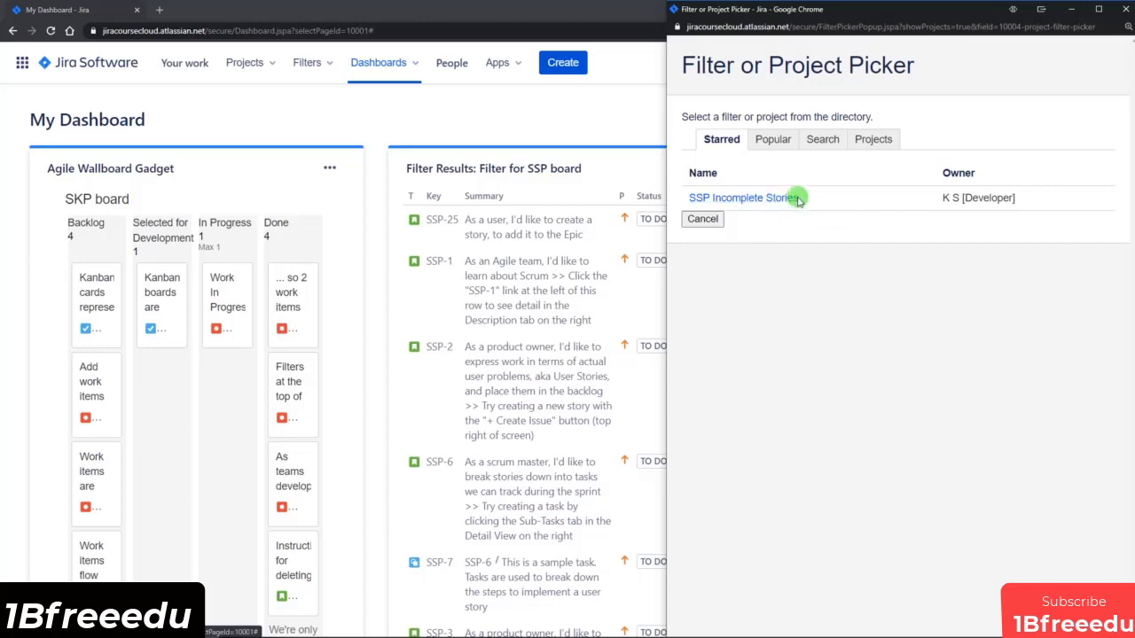
left_click(869, 146)
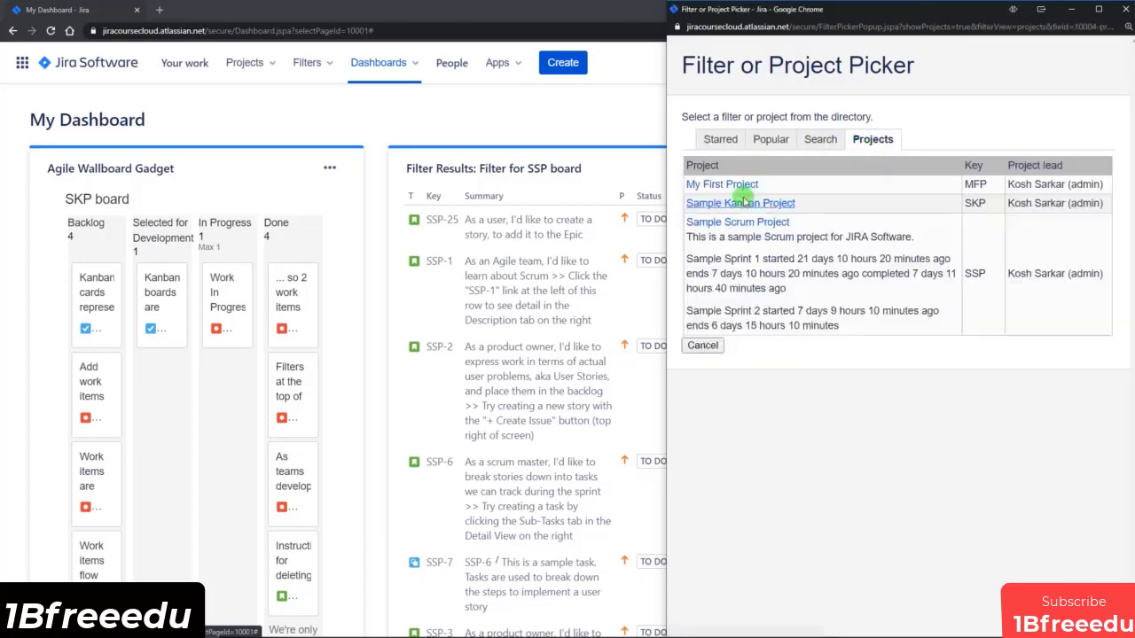
left_click(771, 139)
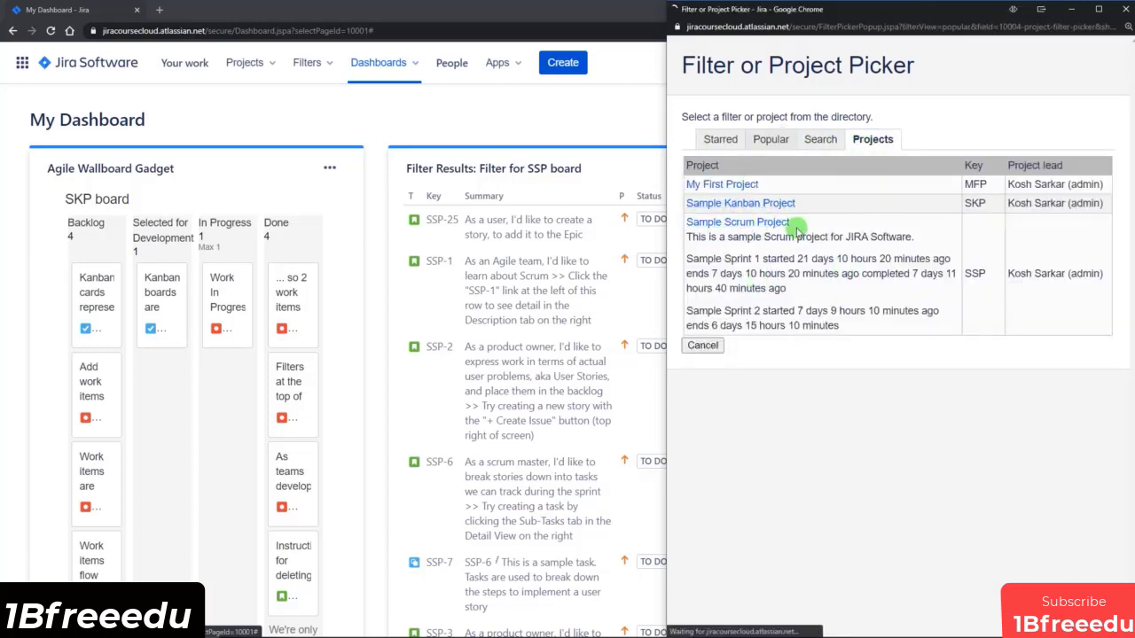
left_click(702, 337)
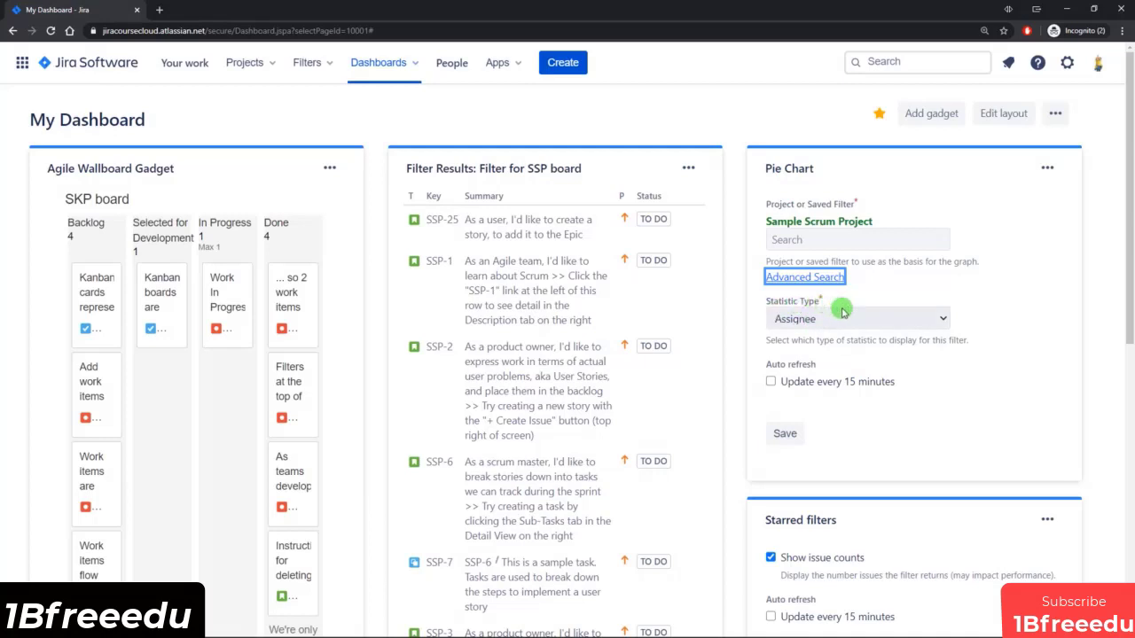
Choose Assignee as the Pie Chart gadget's statistic type and save the gadget.
left_click(926, 318)
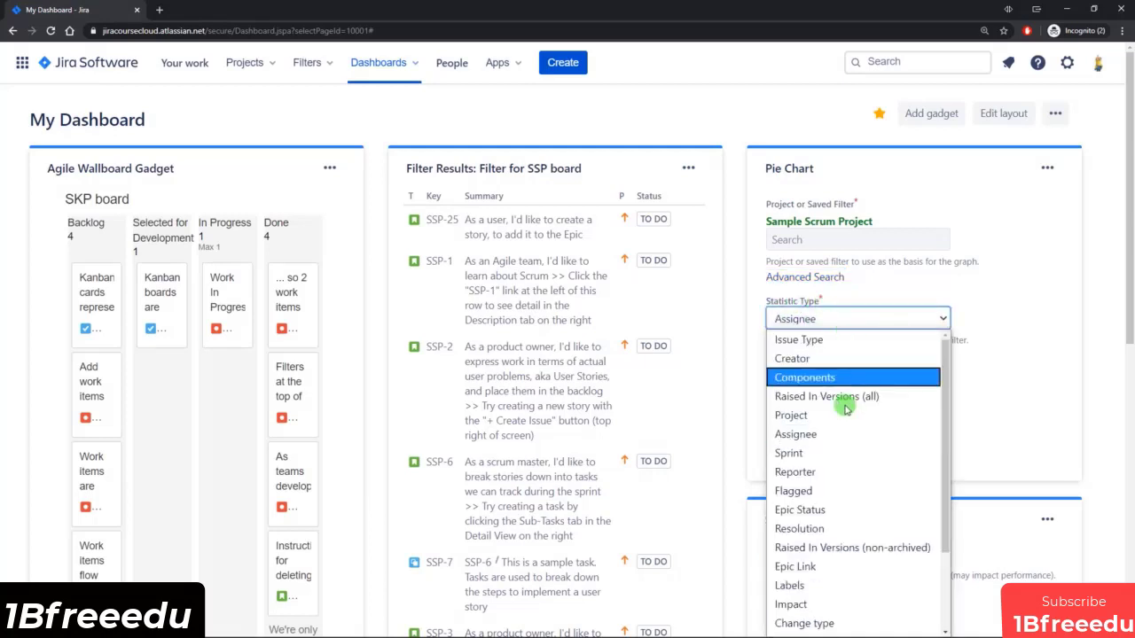
scroll(946, 379, "down", 1)
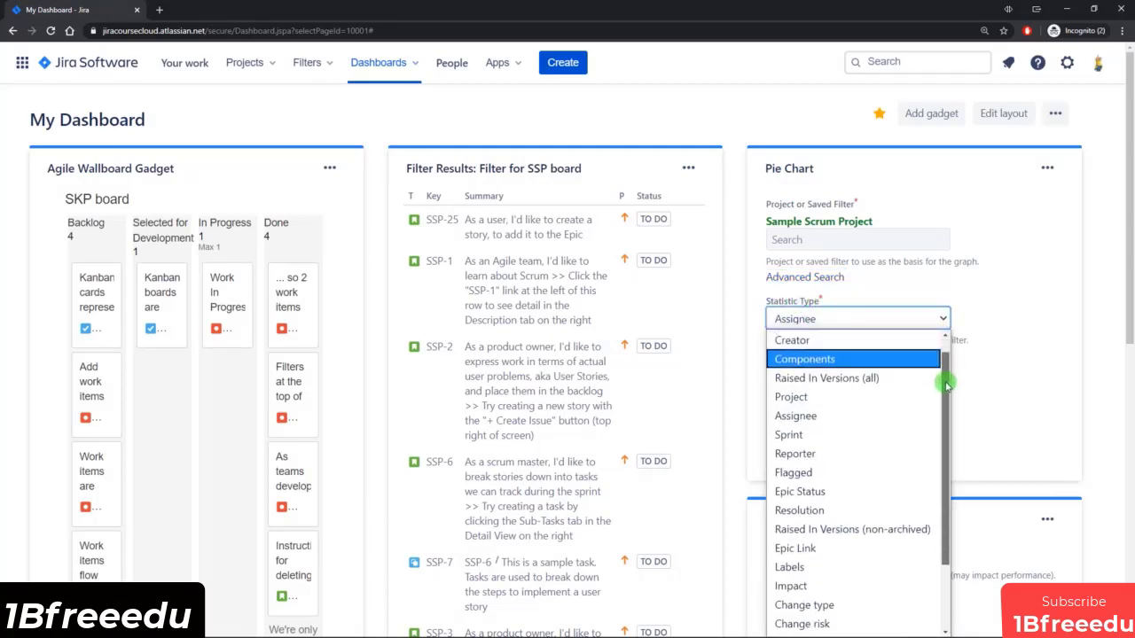
left_click(827, 423)
left_click(785, 433)
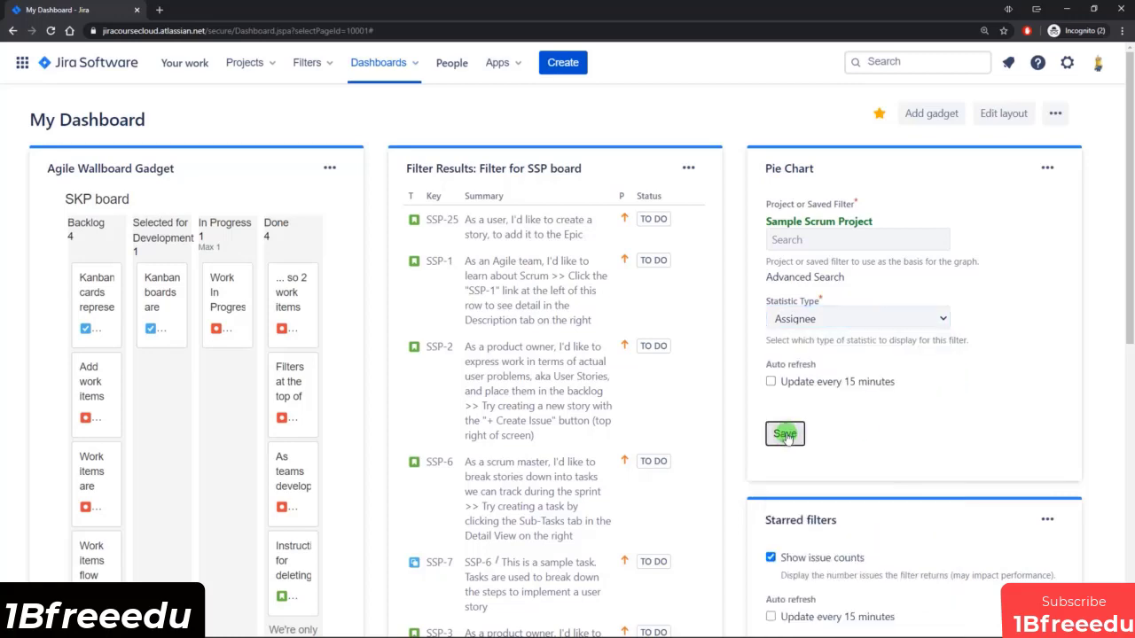
Save the Starred filters gadget with issue counts shown.
scroll(817, 387, "down", 5)
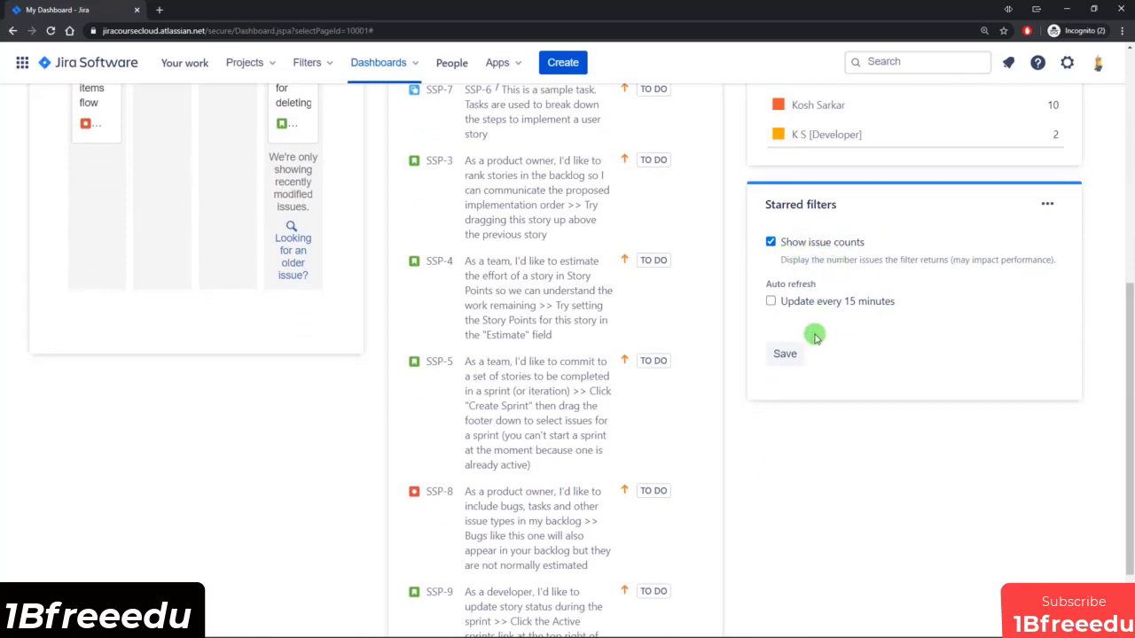
left_click(784, 354)
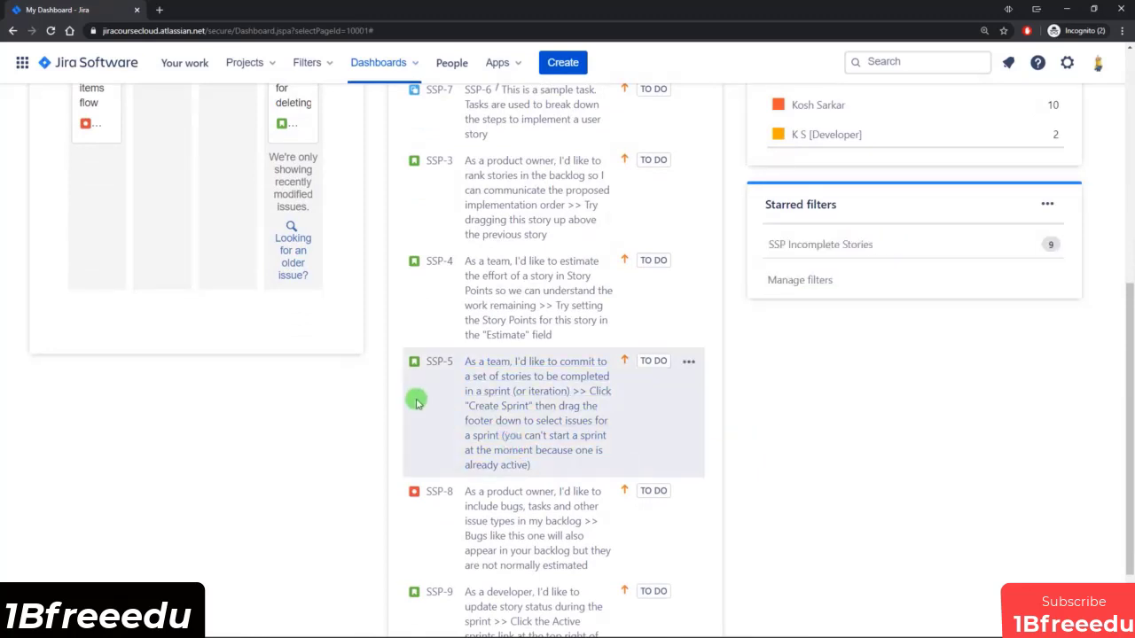
Review the configured dashboard, examining the filter results, the assignee shares in the pie chart and the starred filters list.
scroll(416, 399, "up", 5)
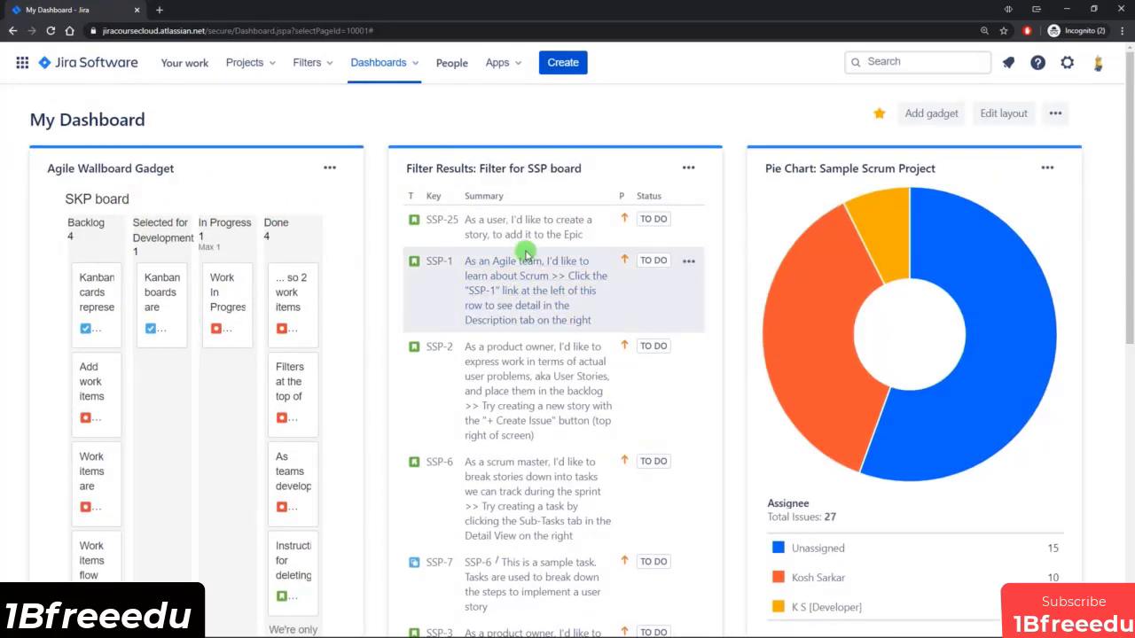
scroll(519, 253, "down", 3)
scroll(519, 305, "up", 3)
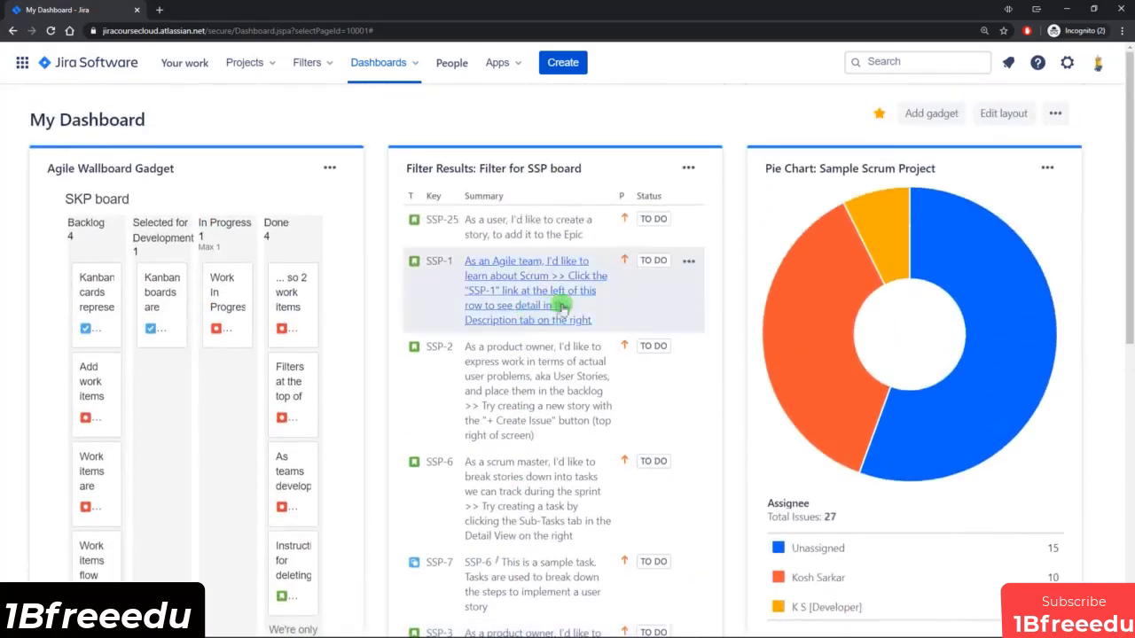
scroll(983, 298, "down", 1)
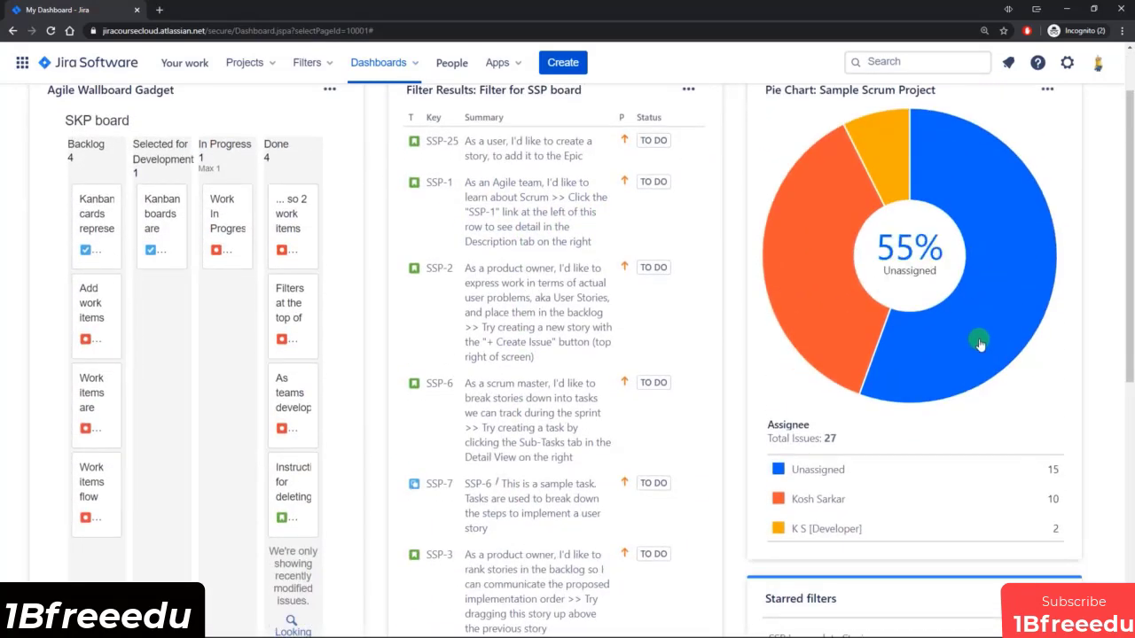
scroll(982, 359, "down", 3)
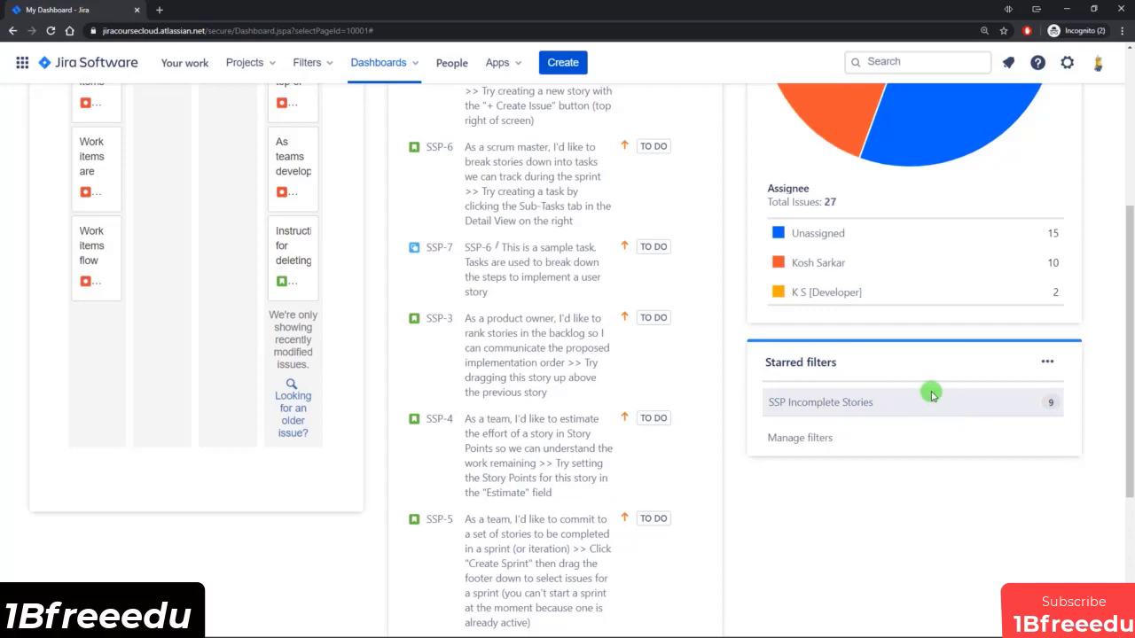
scroll(931, 395, "up", 4)
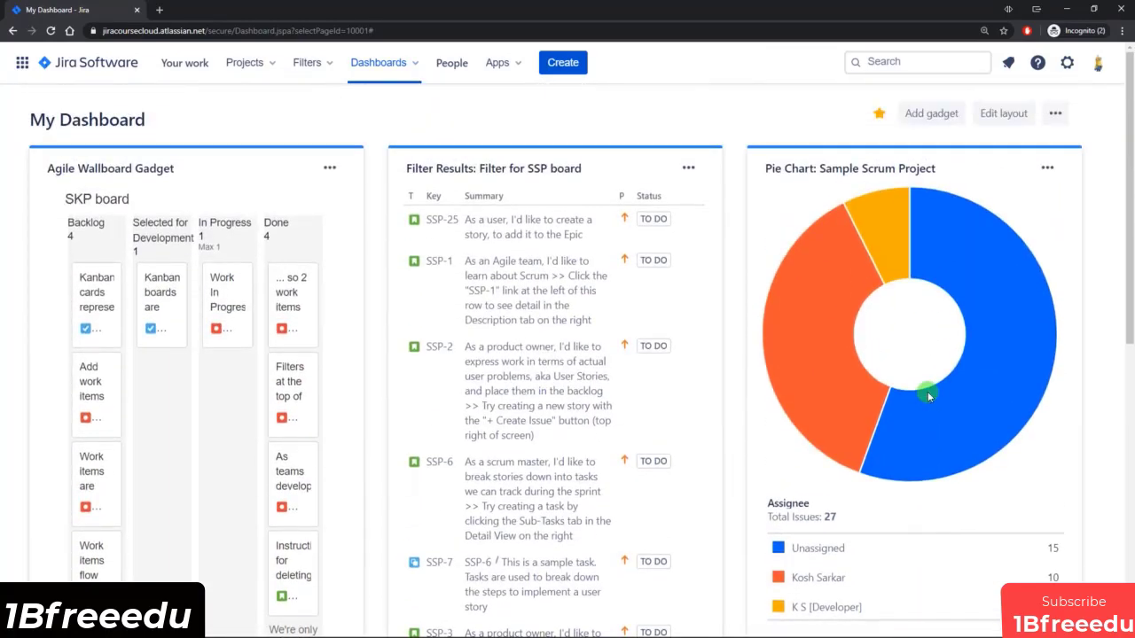
mouse_move(927, 391)
mouse_move(849, 373)
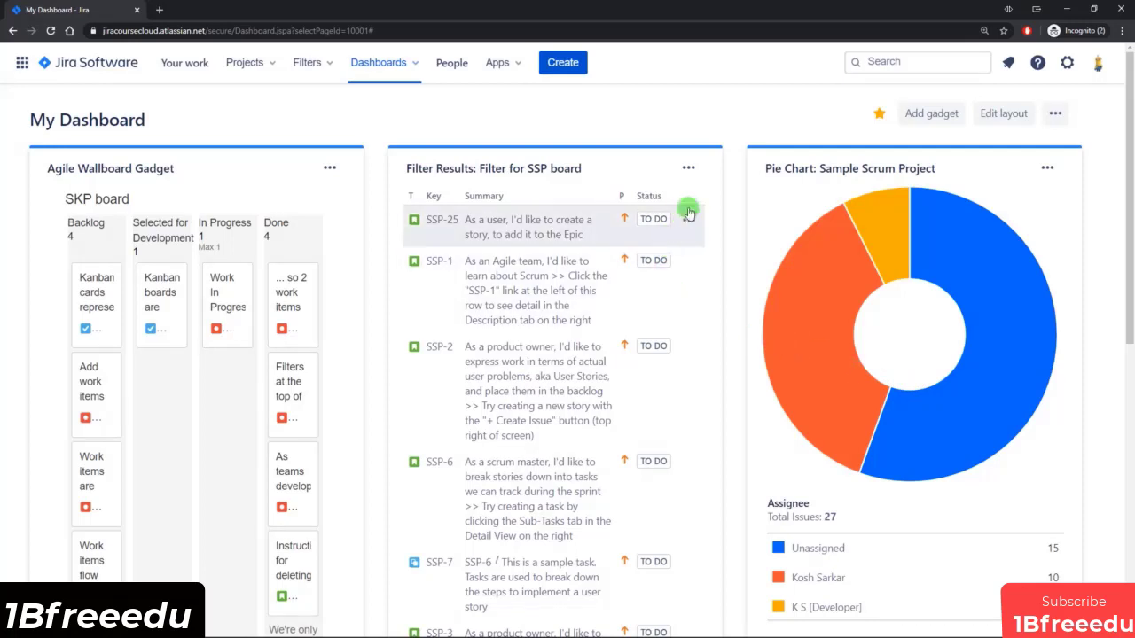
Browse the gadgets available for the dashboard, close the catalogue, and view the dashboard as a wallboard.
left_click(936, 114)
scroll(704, 245, "down", 4)
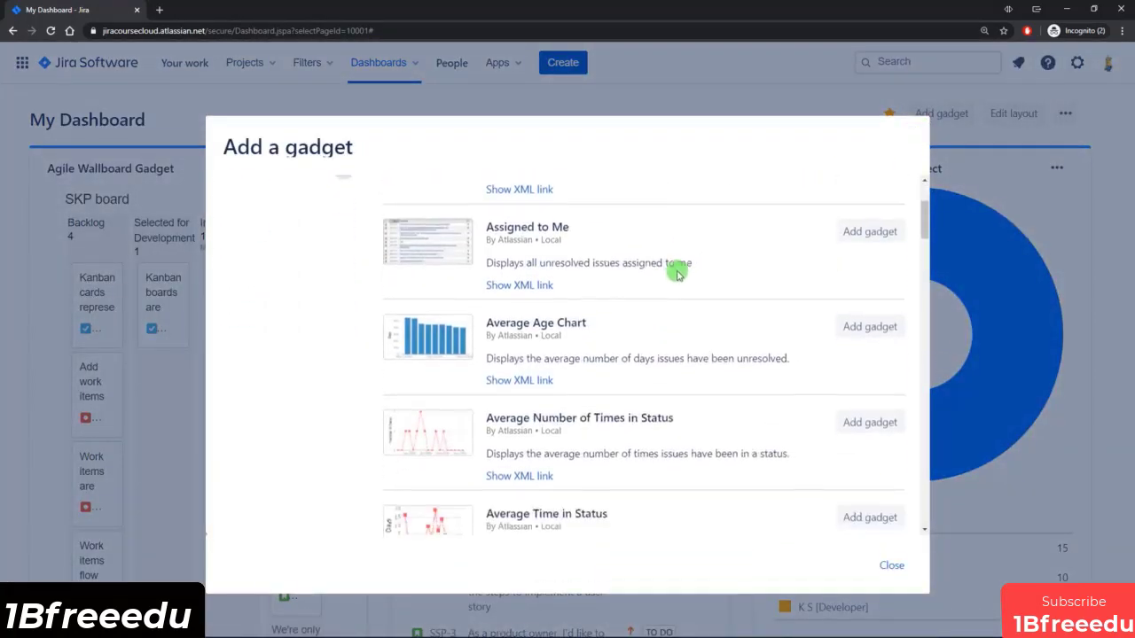
scroll(667, 279, "down", 1)
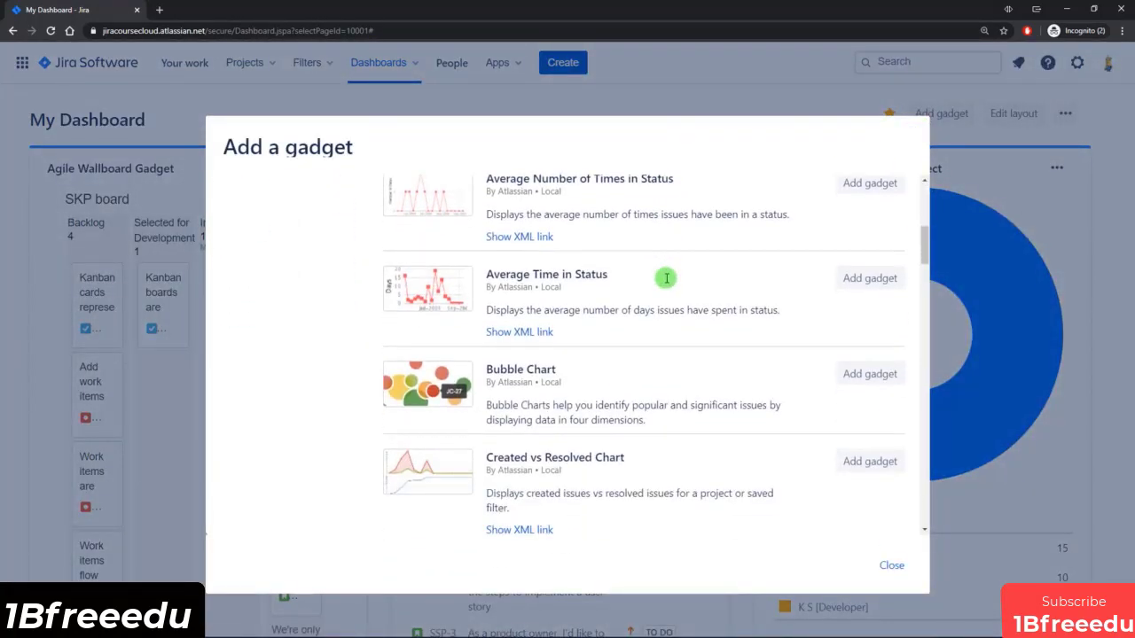
left_click(892, 567)
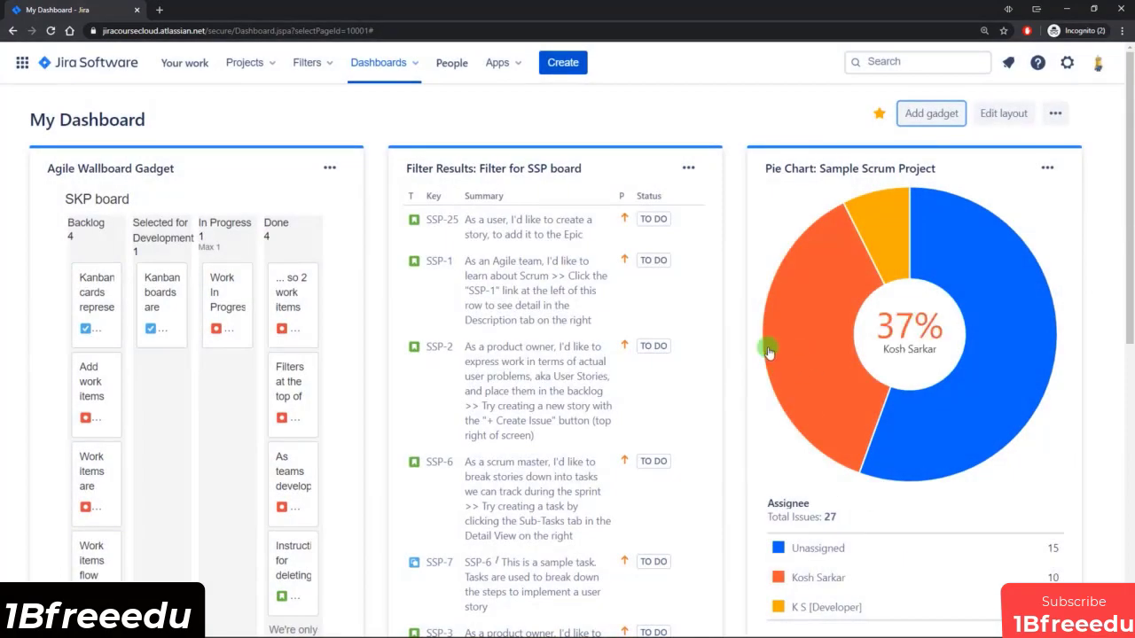
left_click(1056, 115)
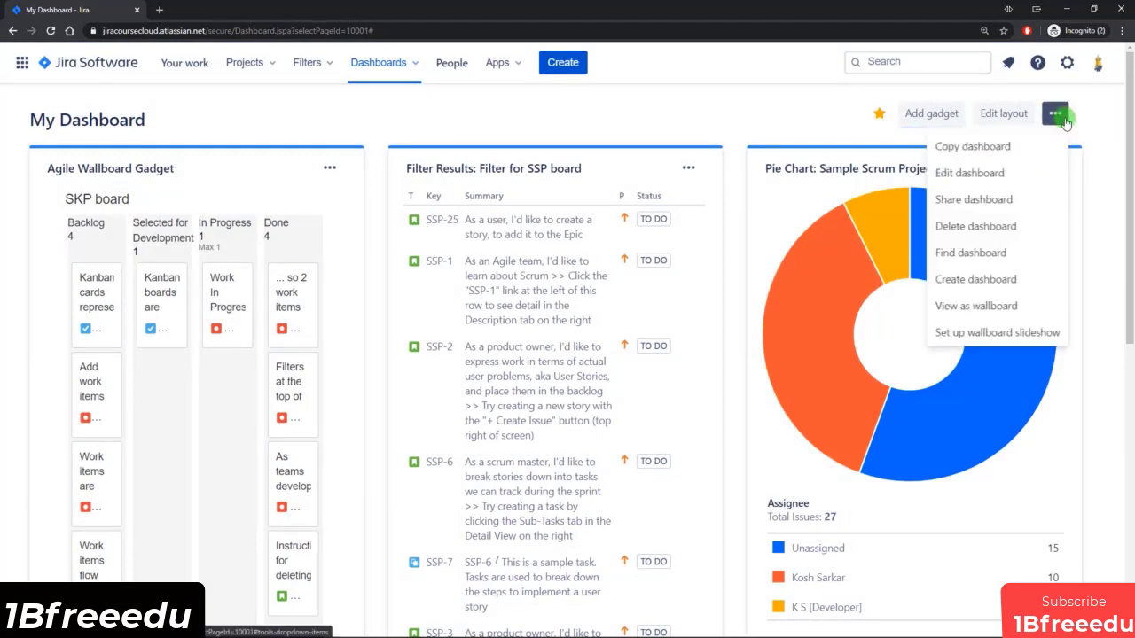
left_click(1013, 314)
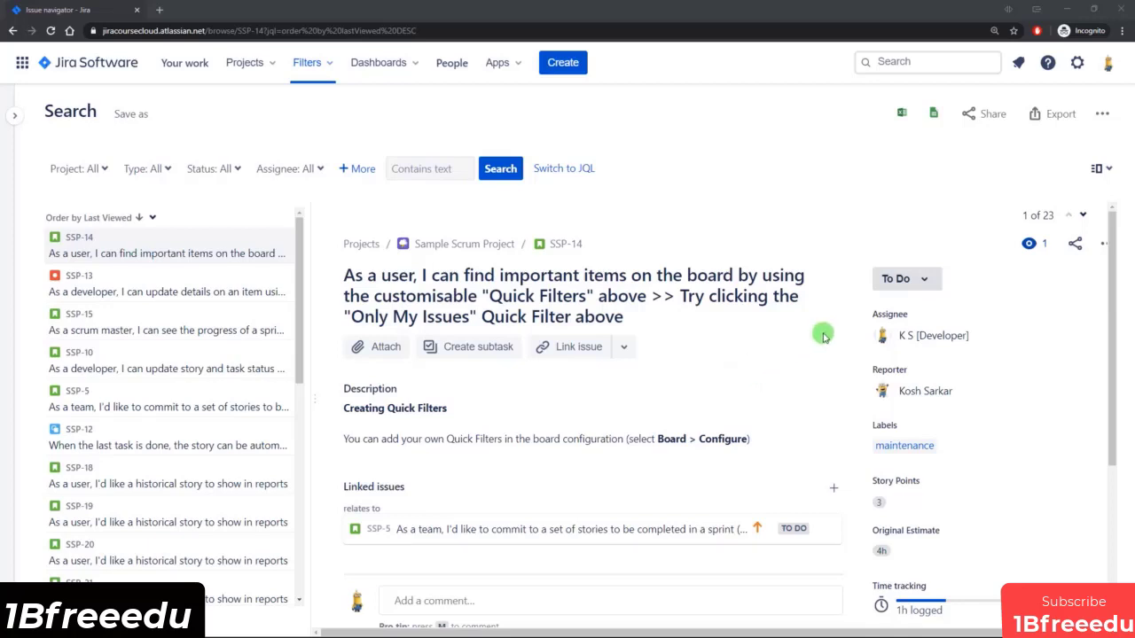
Check which status transitions are available for issue SSP-14.
left_click(924, 280)
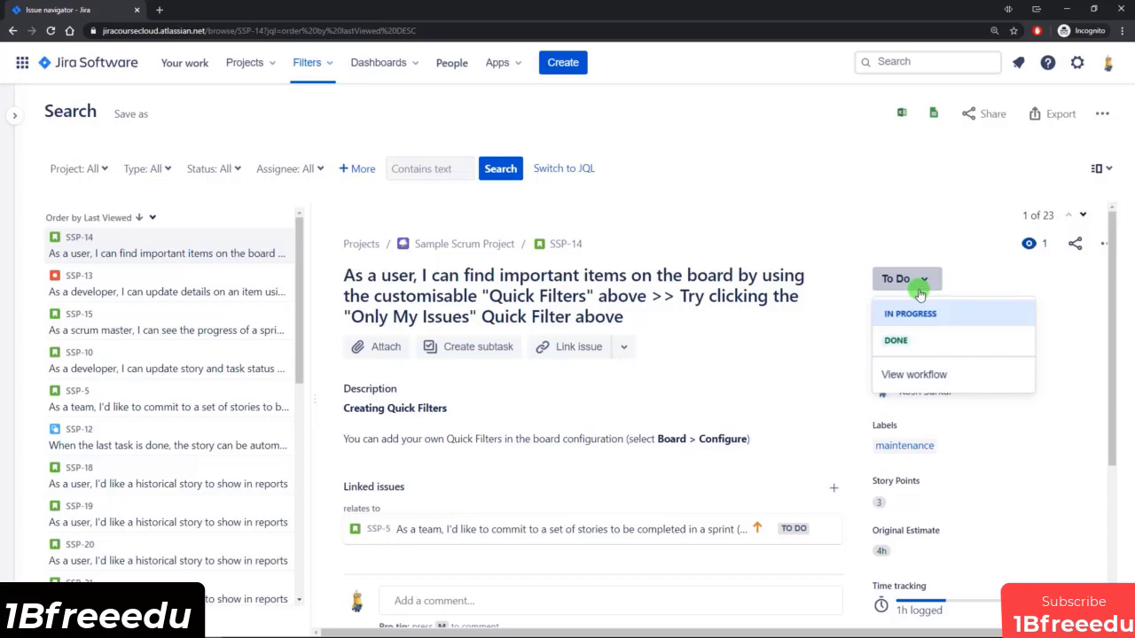
left_click(922, 281)
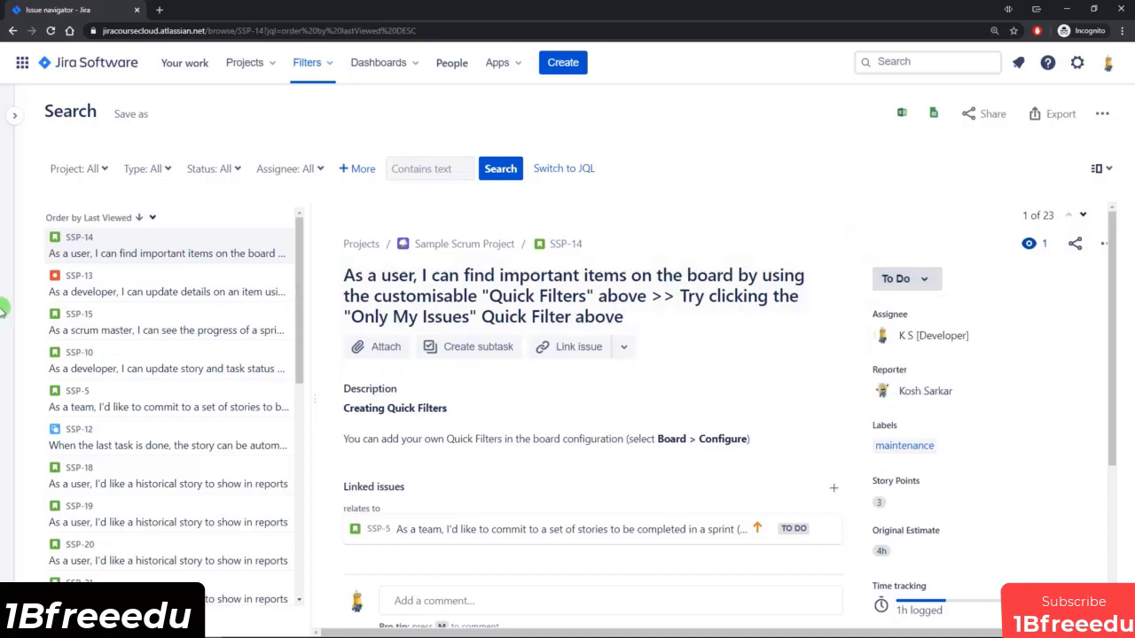
Switch to the Open issues filter and inspect the options of its resolution criterion.
mouse_move(2, 307)
left_click(54, 311)
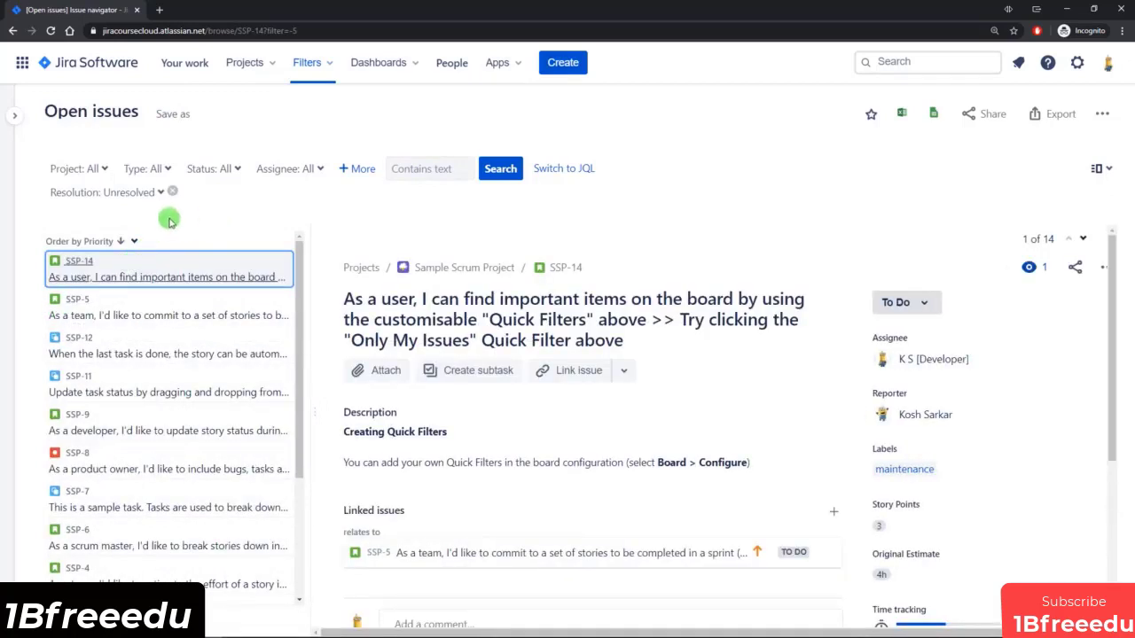
left_click(89, 196)
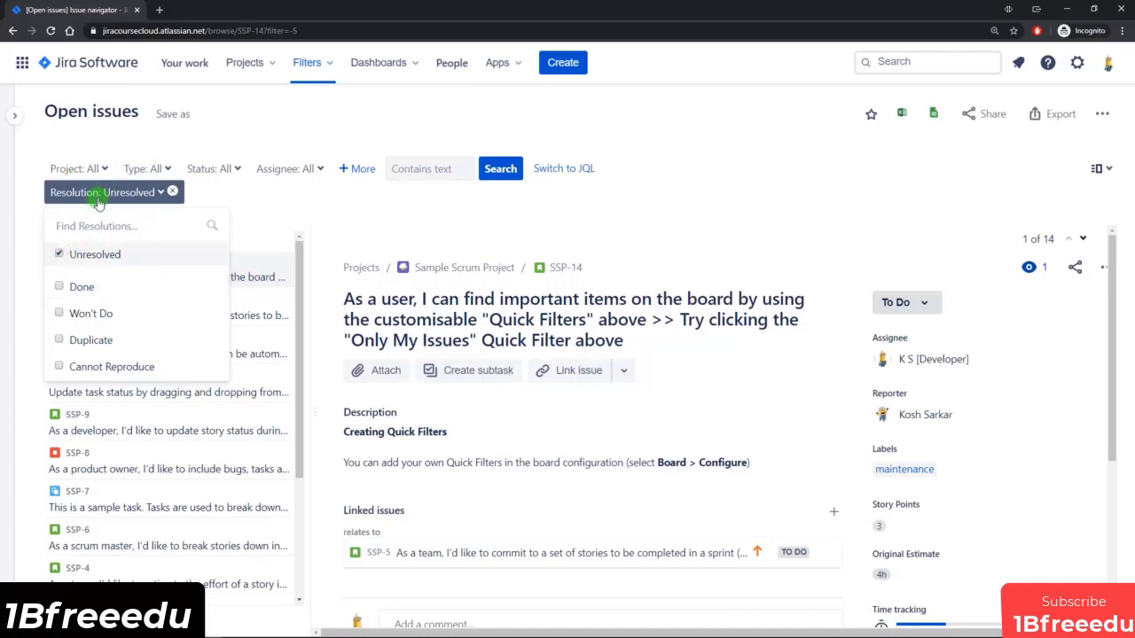
left_click(351, 203)
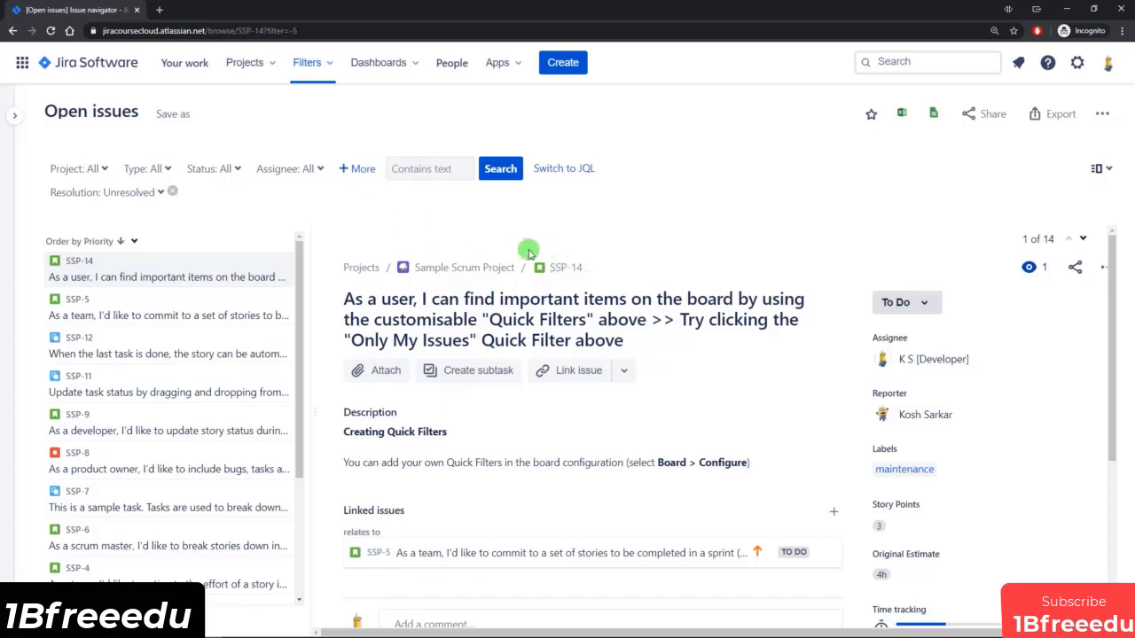
scroll(709, 284, "down", 1)
scroll(781, 299, "up", 1)
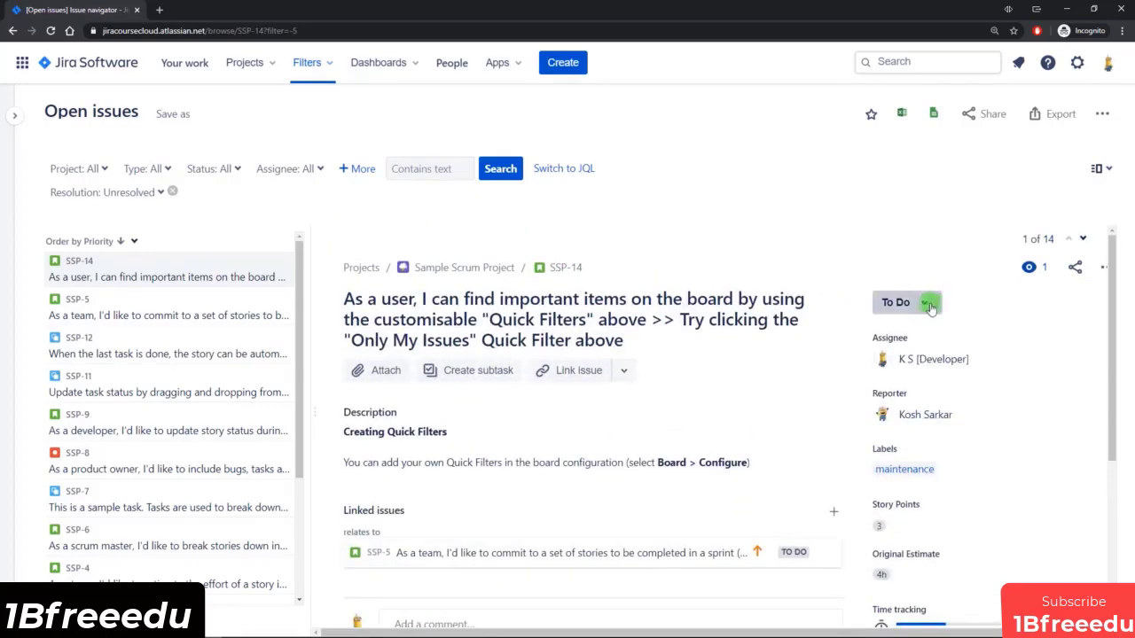
Set the status of issue SSP-14 to Done and highlight the resolution beside it.
left_click(923, 304)
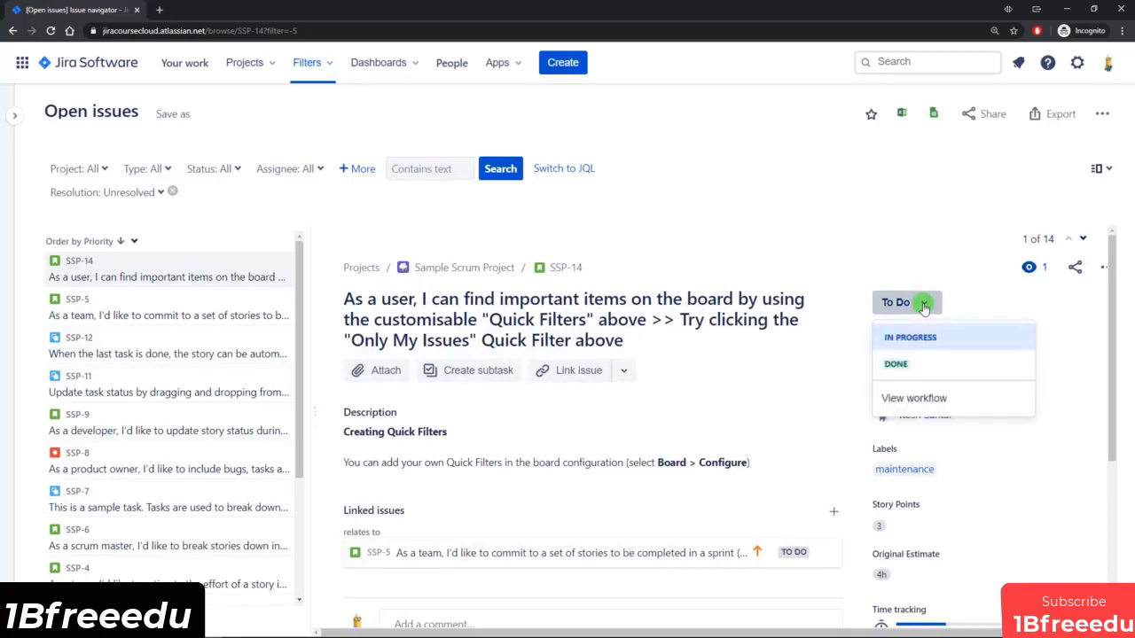
left_click(919, 363)
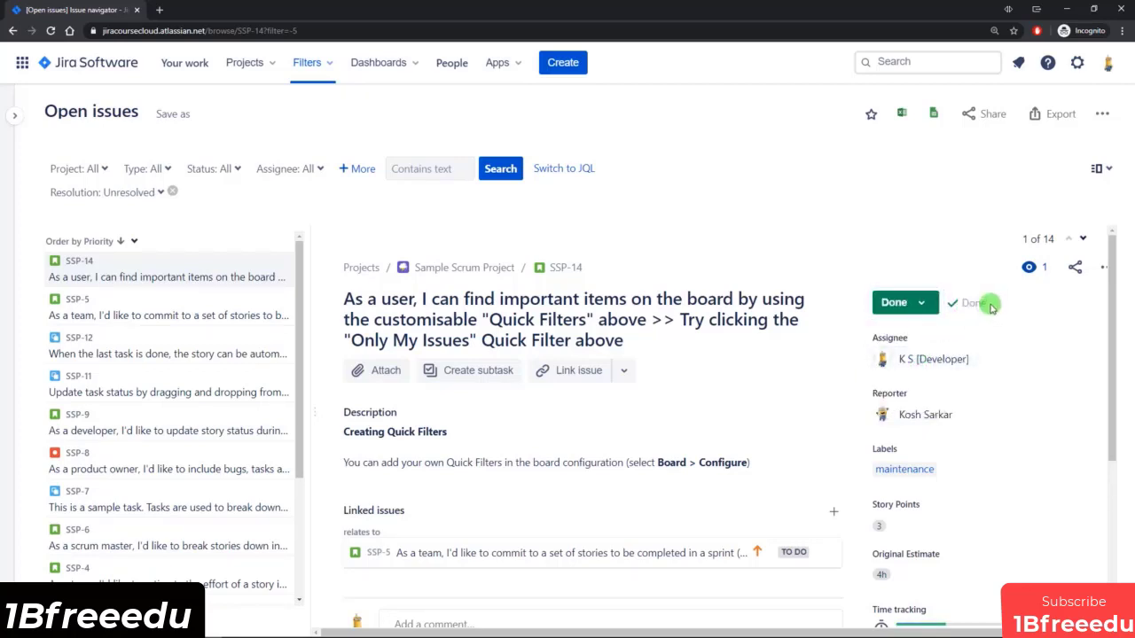
double_click(982, 304)
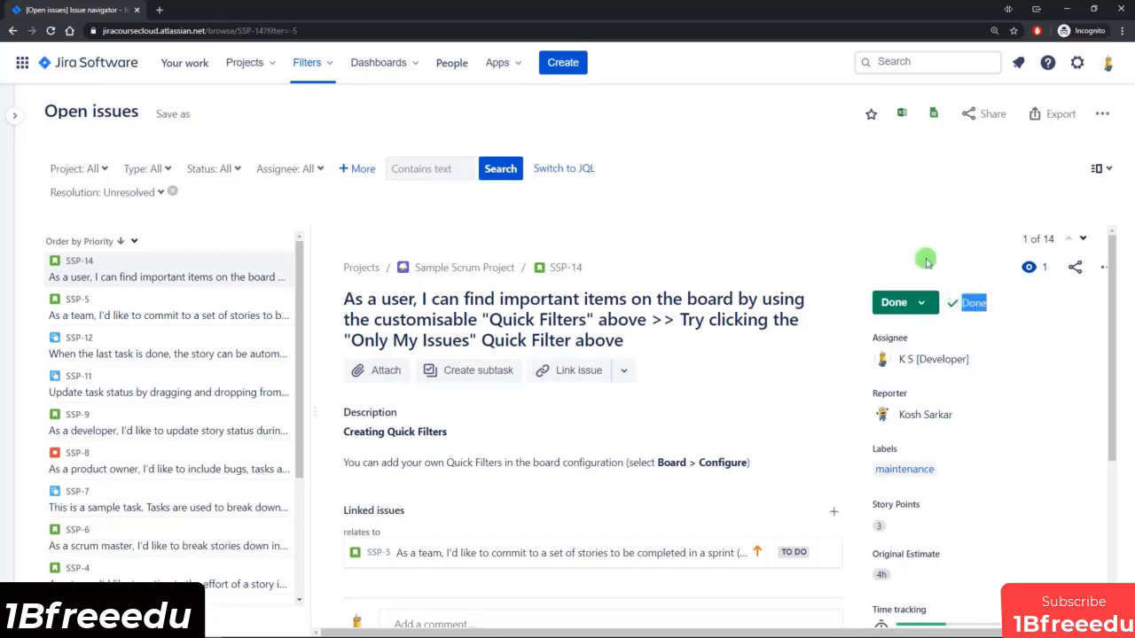
Check the transitions available for SSP-14 from Done and the values offered by the filter's resolution criterion.
left_click(922, 305)
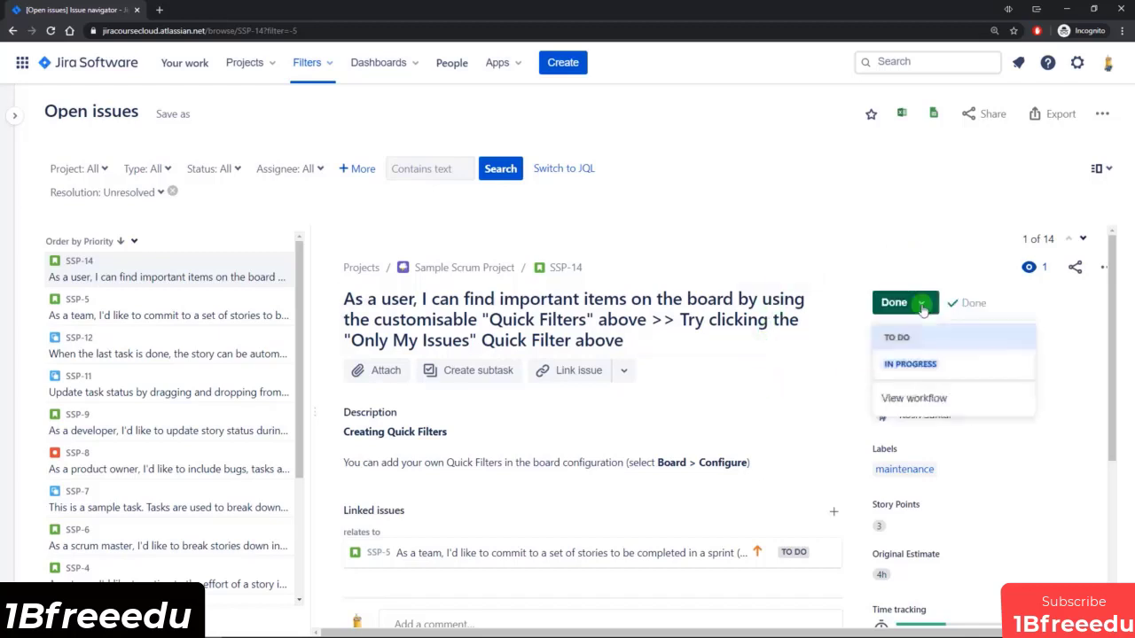
left_click(894, 255)
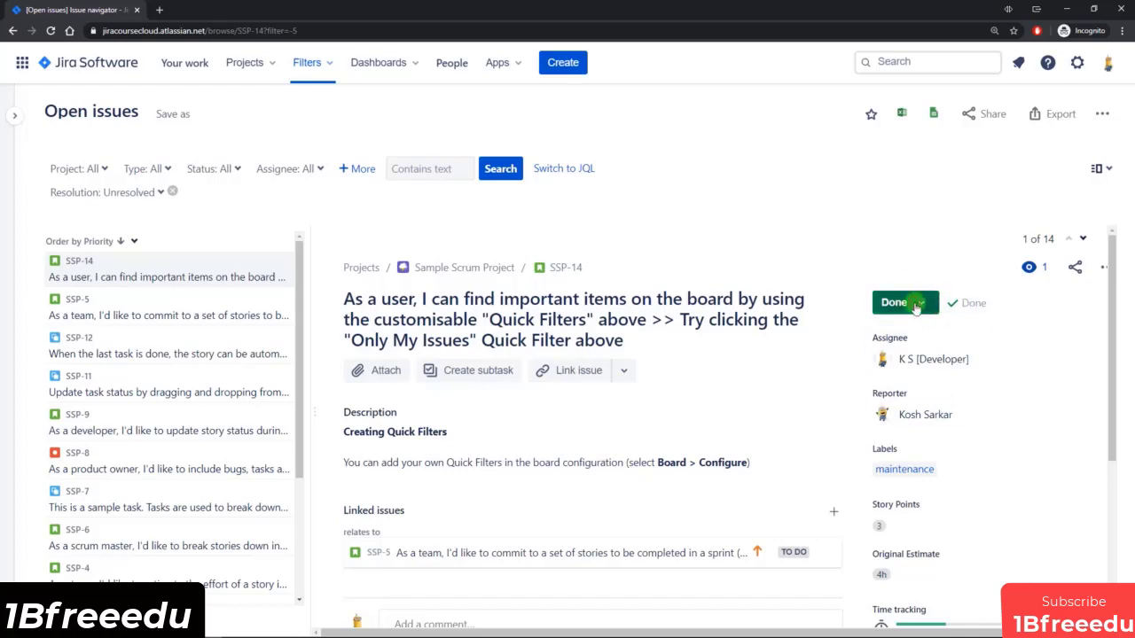
left_click(917, 302)
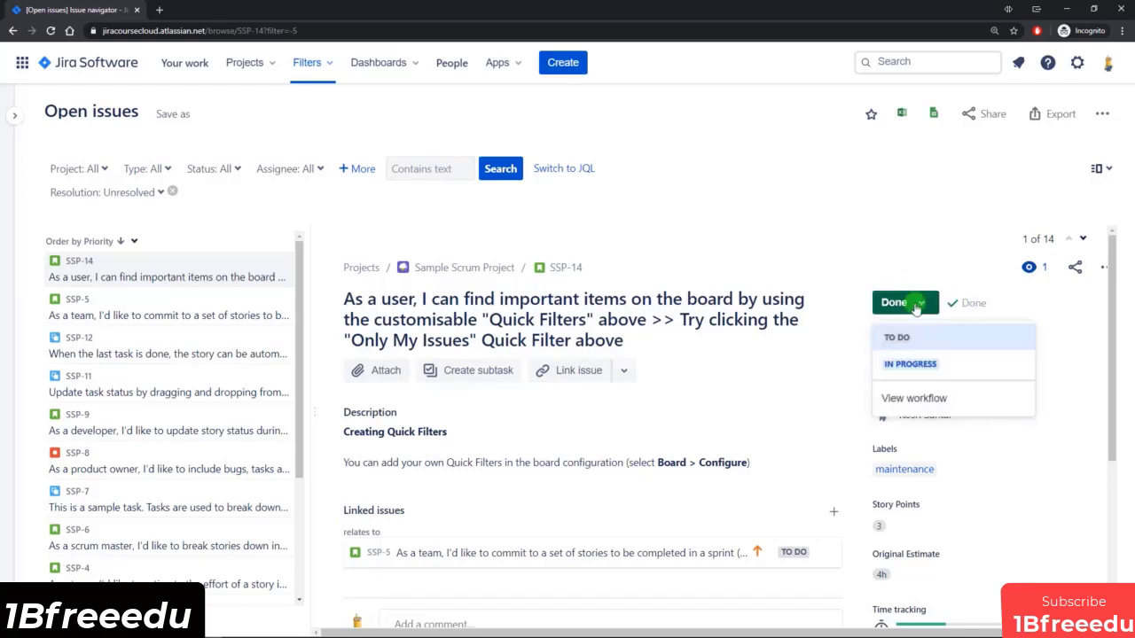
left_click(888, 267)
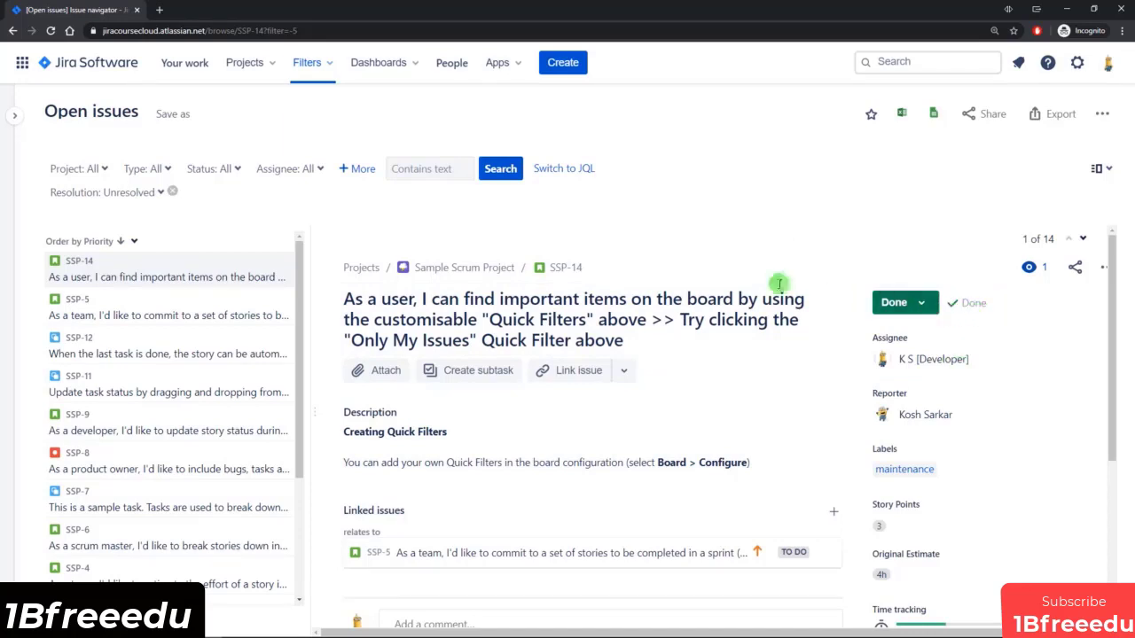
left_click(102, 192)
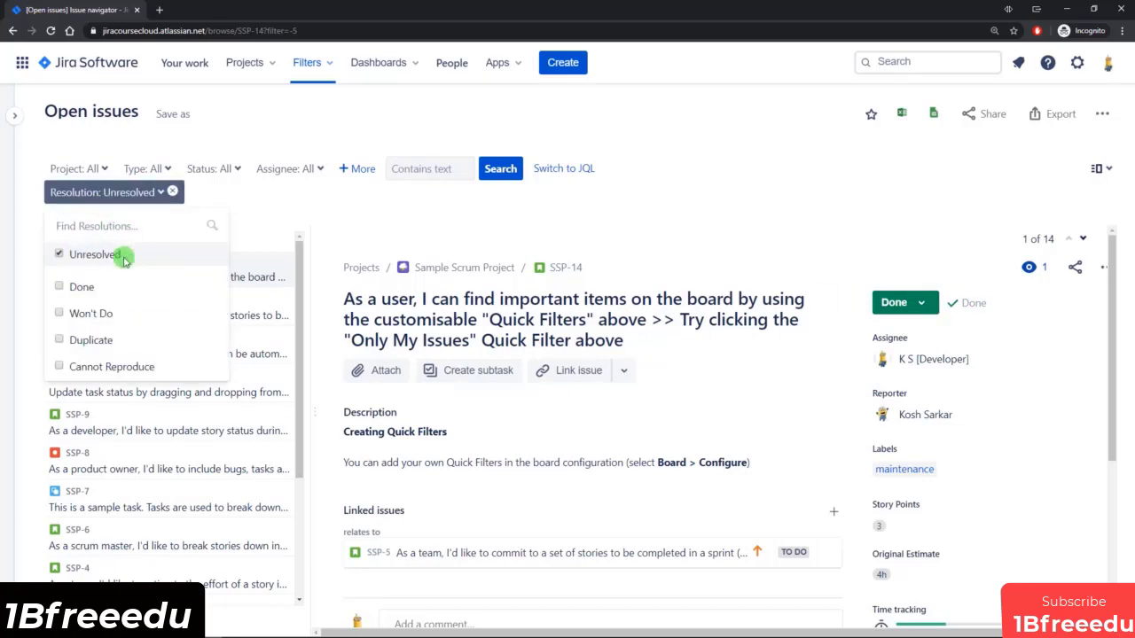
left_click(745, 222)
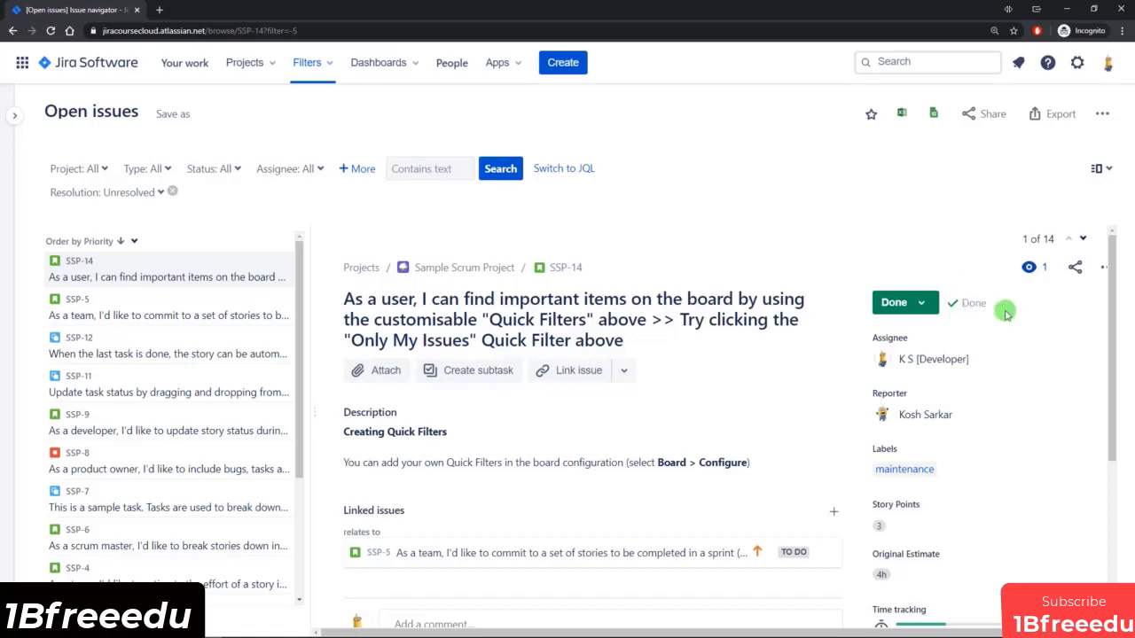
Open the Sample Sprint 2 board from SSP-14's sprint field in a new browser tab and look over its columns.
scroll(992, 311, "down", 2)
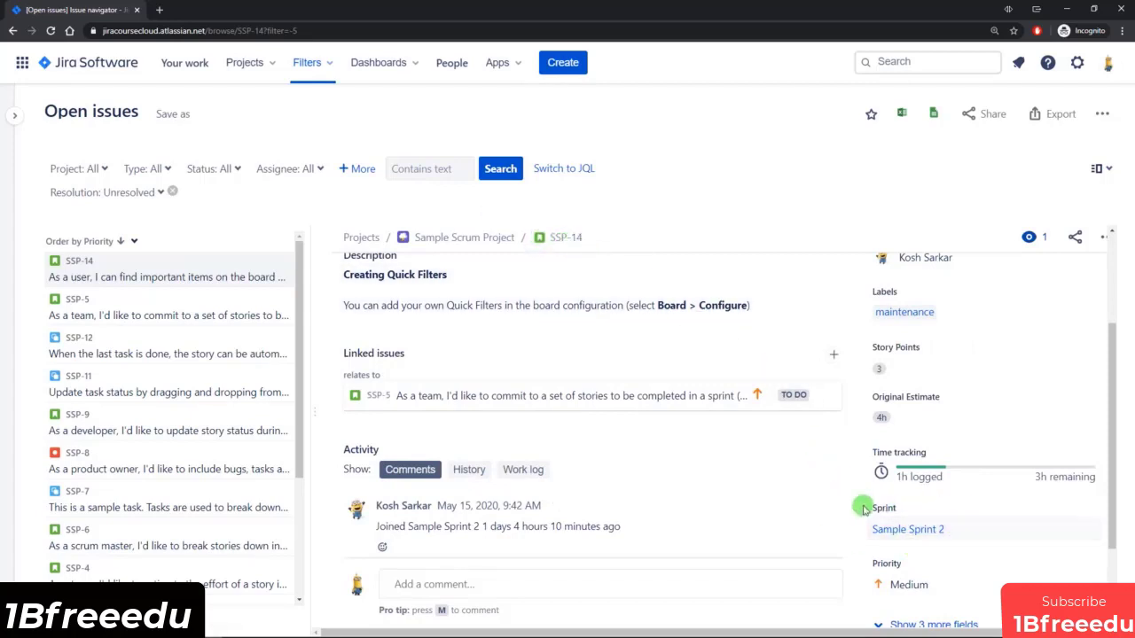
left_click(914, 530, "ctrl")
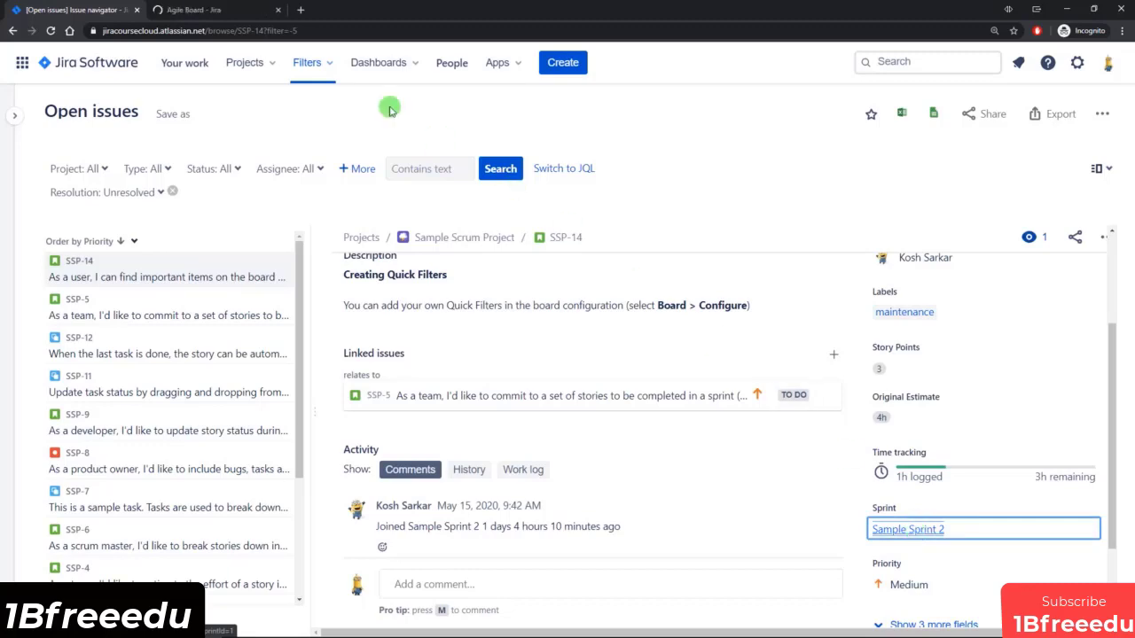
left_click(224, 11)
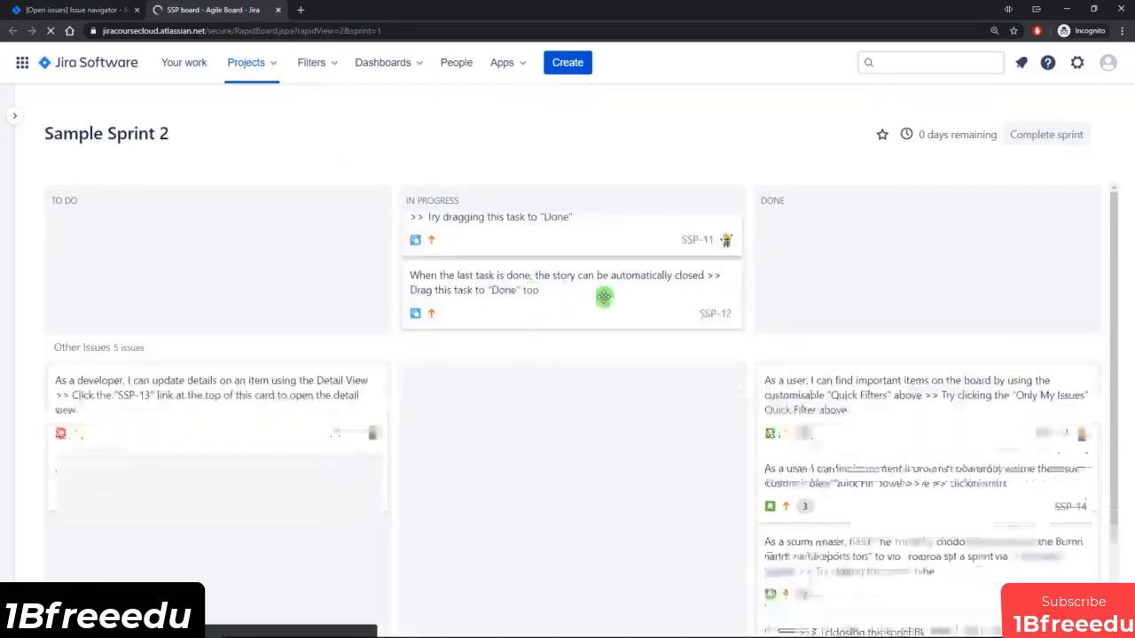
scroll(851, 314, "down", 3)
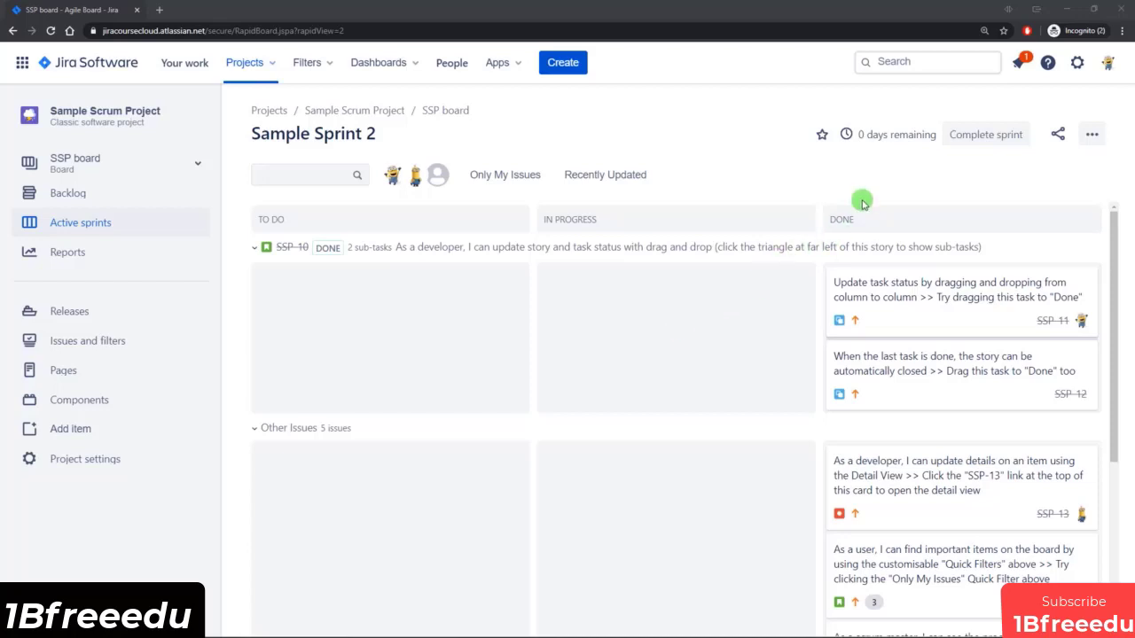
Open the SSP board's settings in a separate browser tab, keeping the active sprint board open.
left_click(1092, 135)
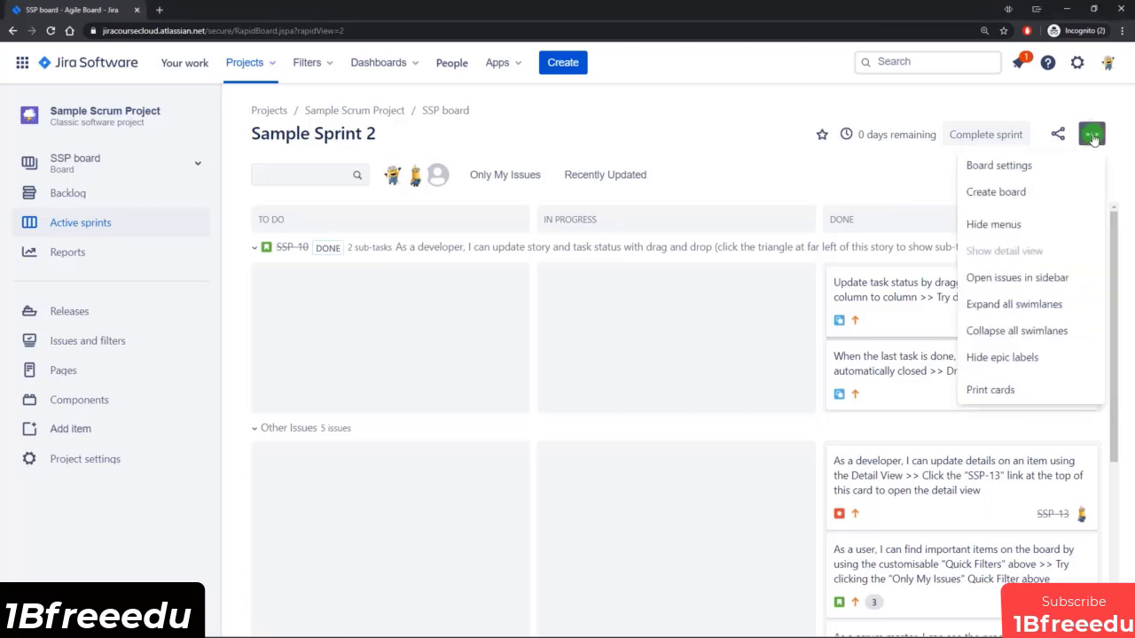
middle_click(1045, 169)
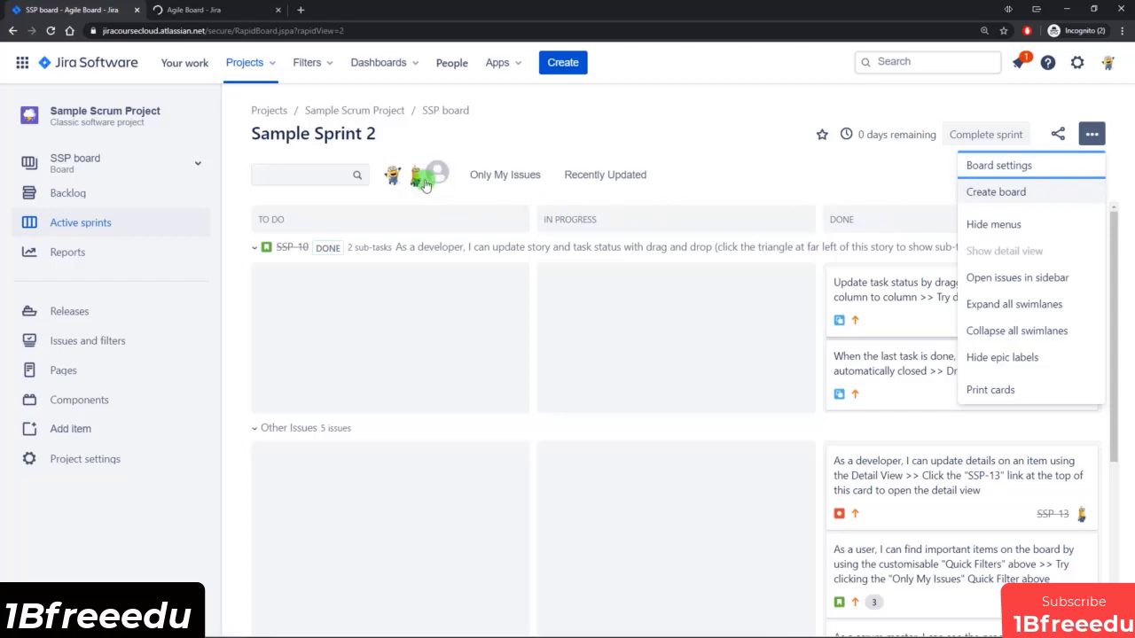
left_click(218, 11)
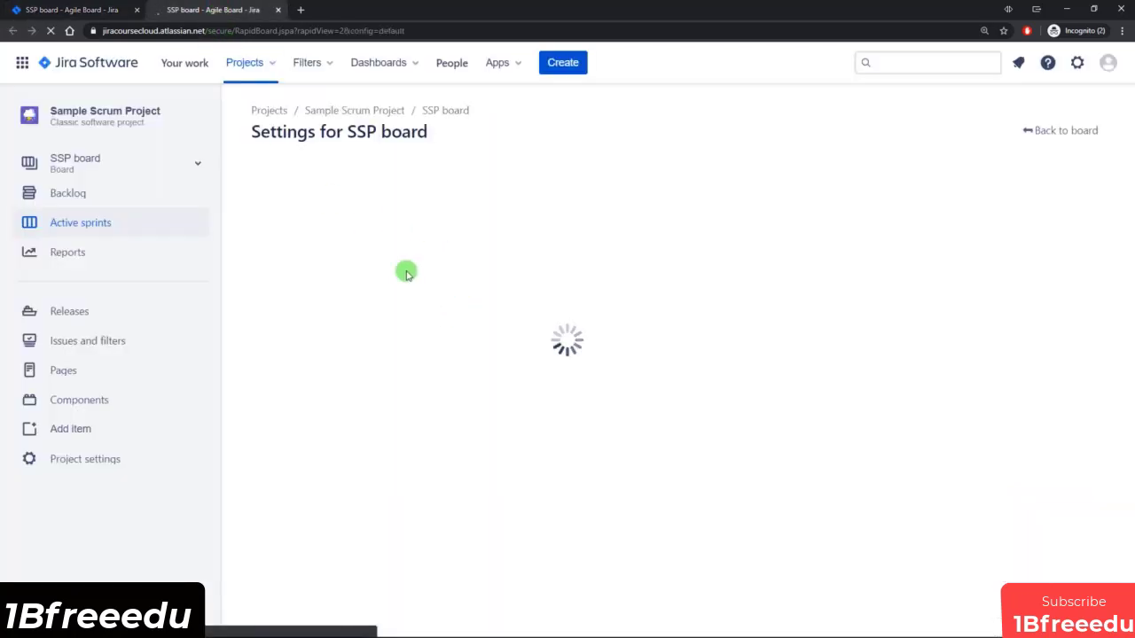
left_click(64, 12)
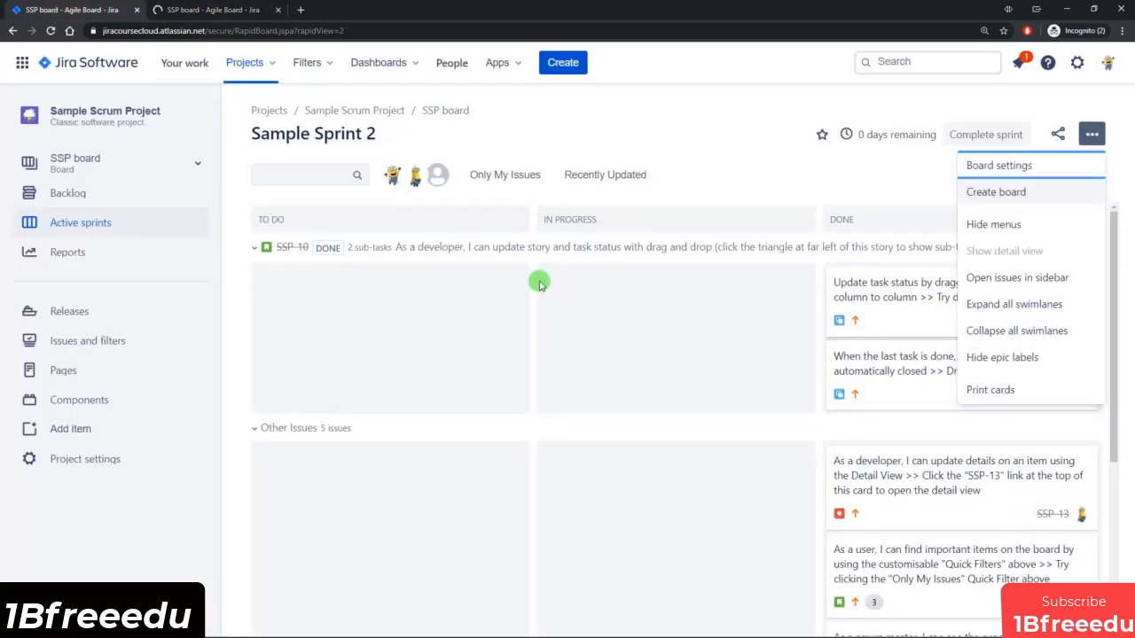
left_click(223, 12)
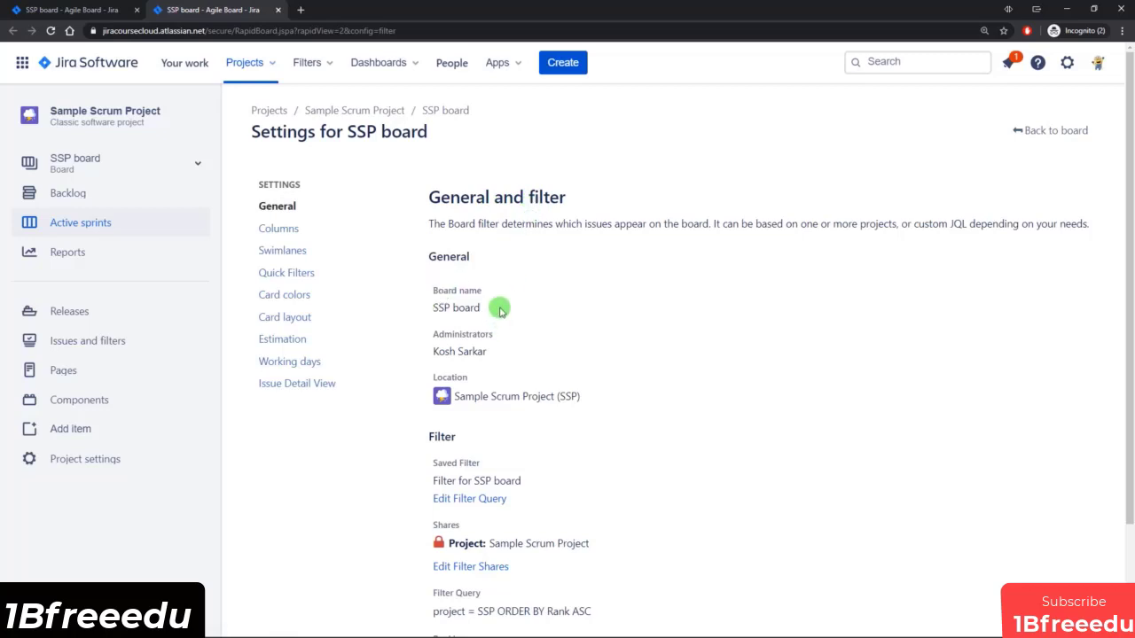
Review the SSP board's general and filter settings, checking the administrators and location fields without changing them.
scroll(527, 301, "down", 1)
mouse_move(476, 262)
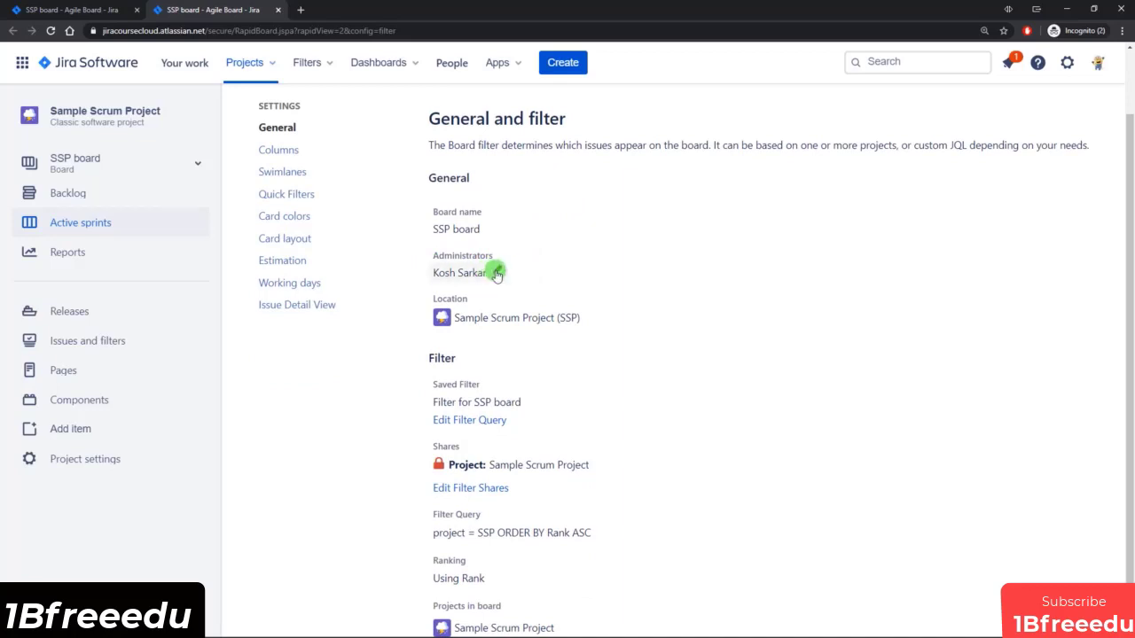
left_click(498, 272)
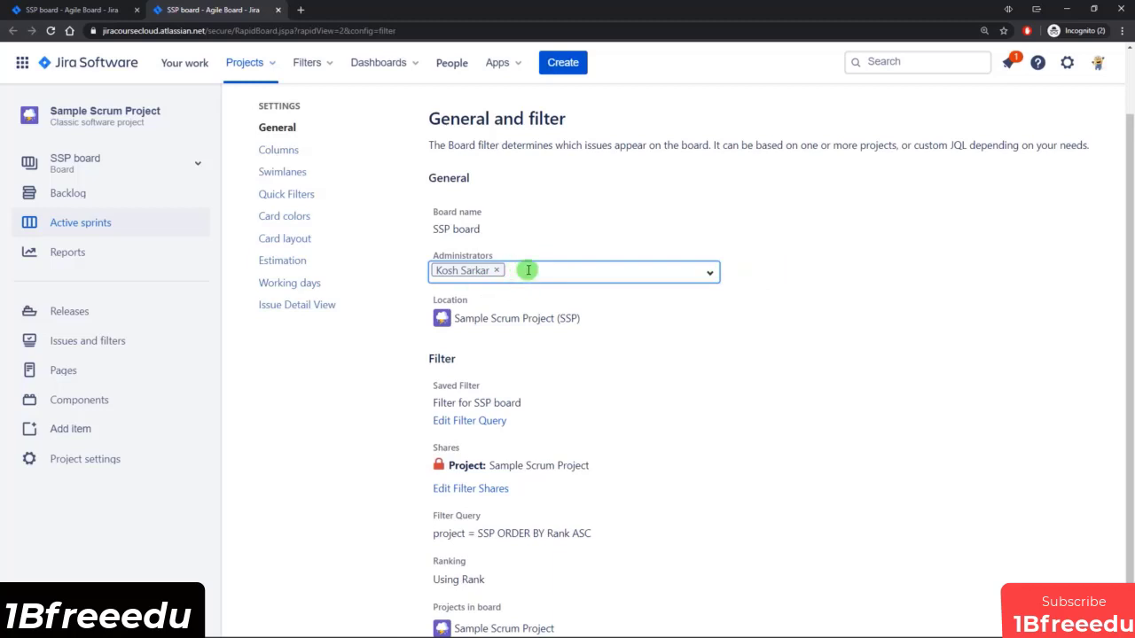
left_click(753, 244)
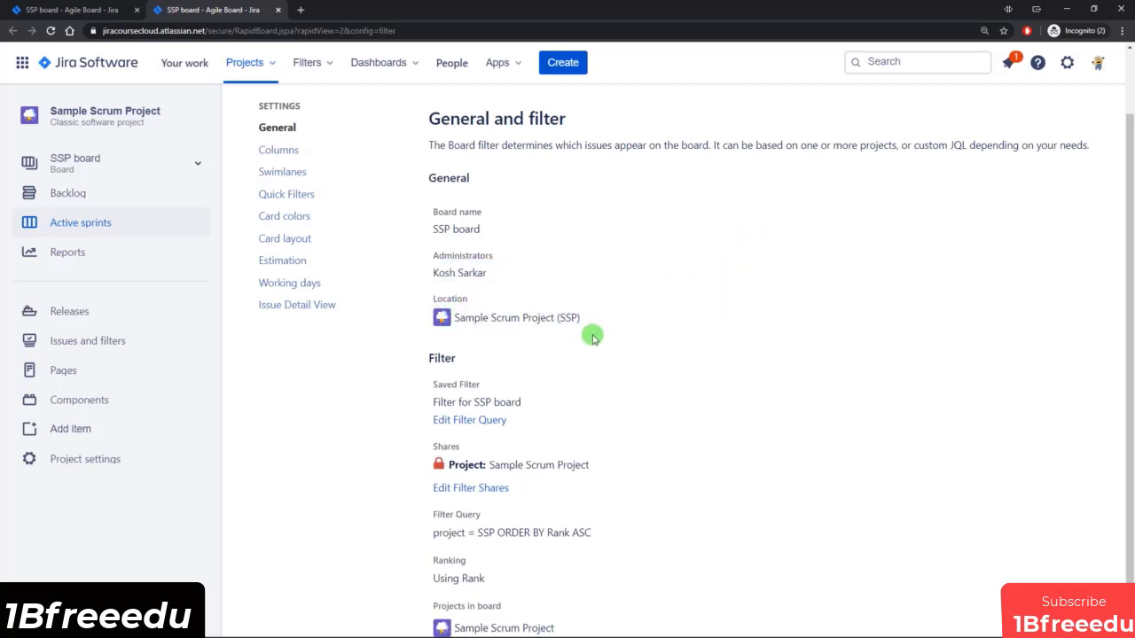
left_click(639, 318)
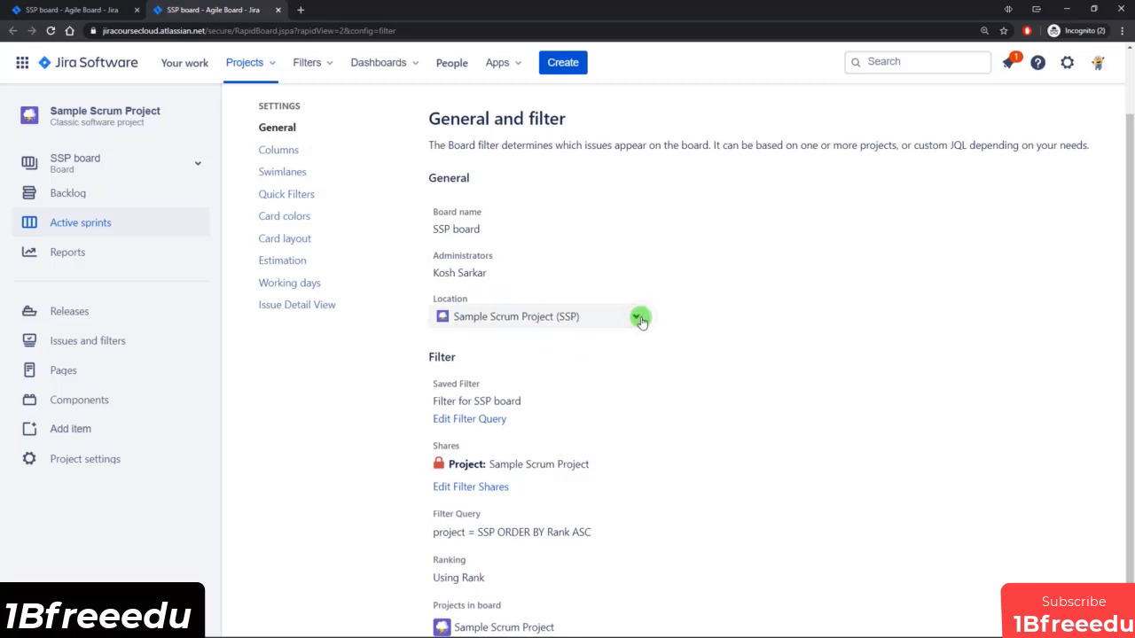
left_click(636, 319)
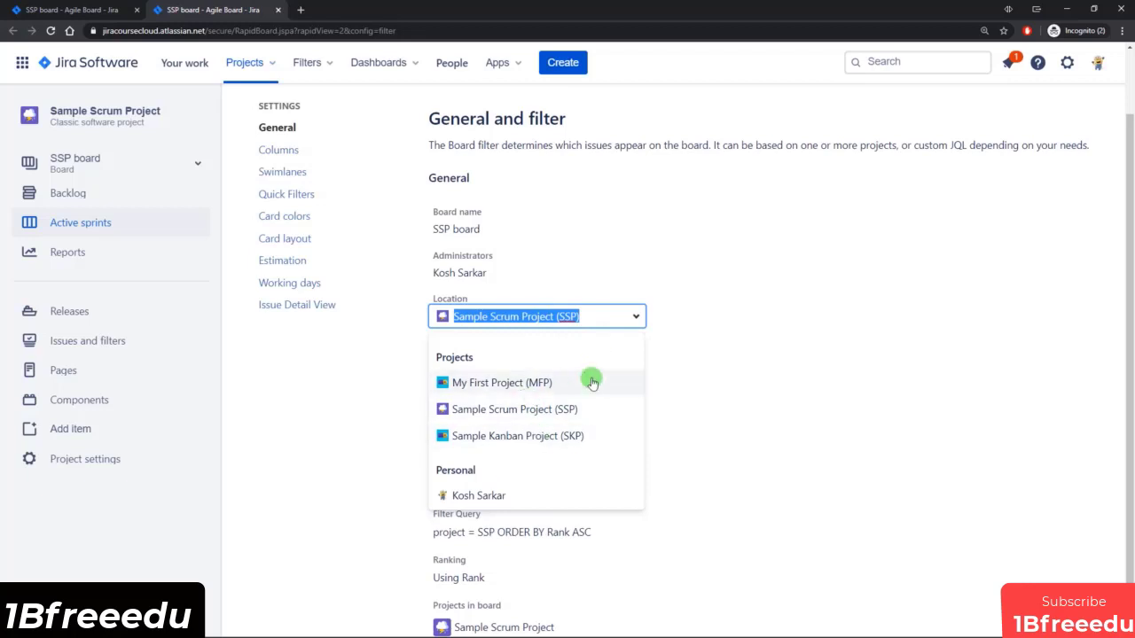
left_click(692, 319)
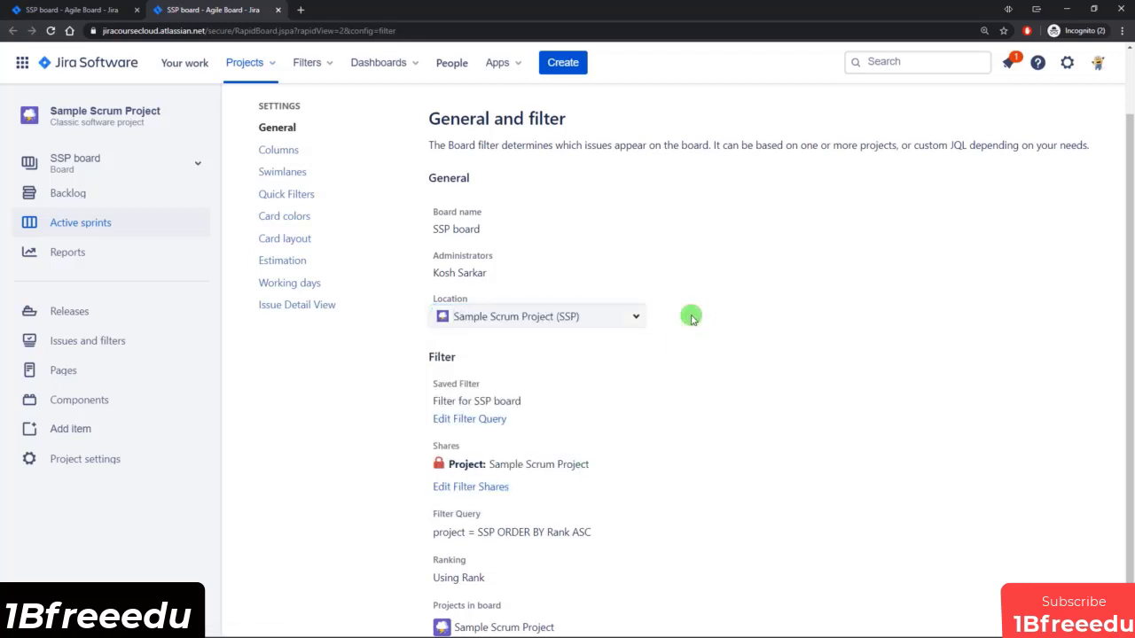
Inspect the SSP board's filter query in the board settings and open that filter for editing in a separate browser tab.
scroll(693, 319, "down", 1)
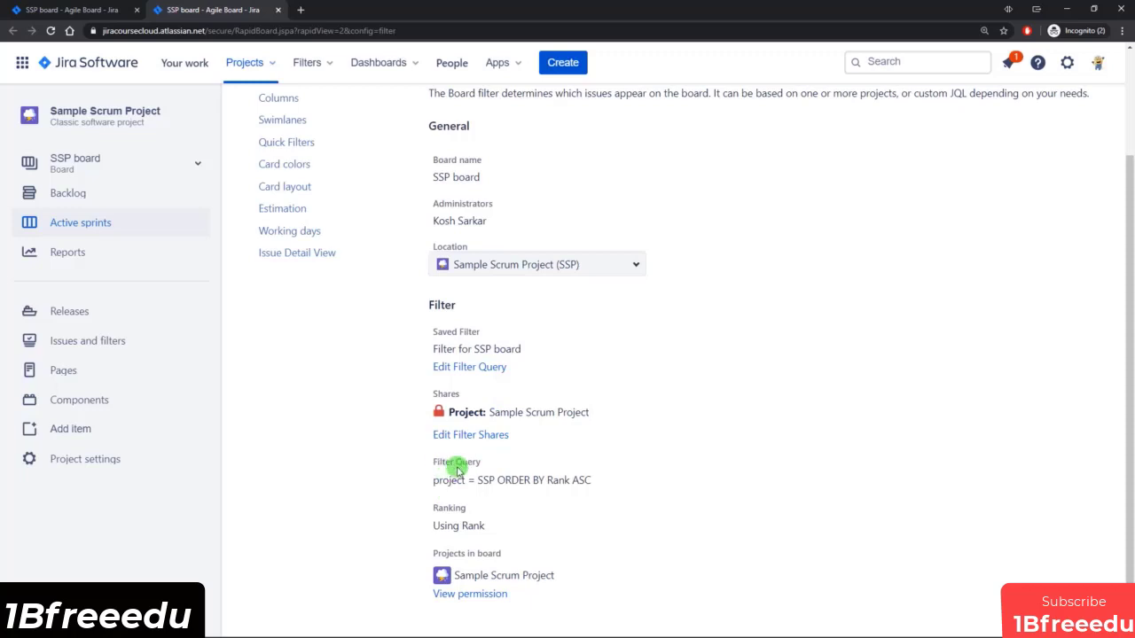
left_click_drag(456, 480, 589, 478)
left_click(589, 479)
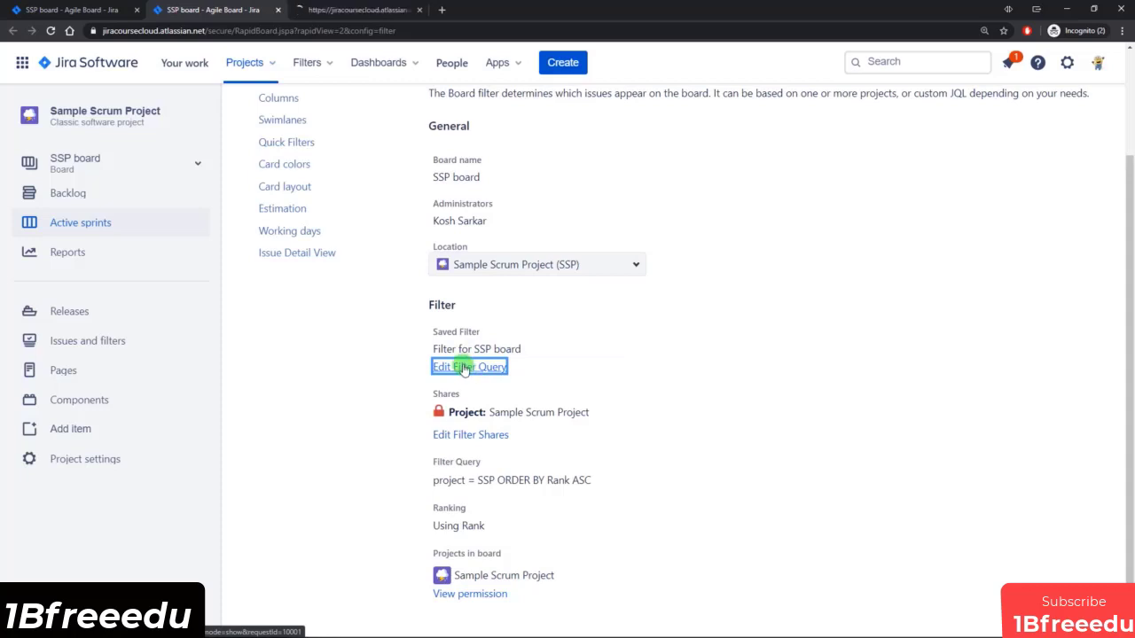
left_click(373, 10)
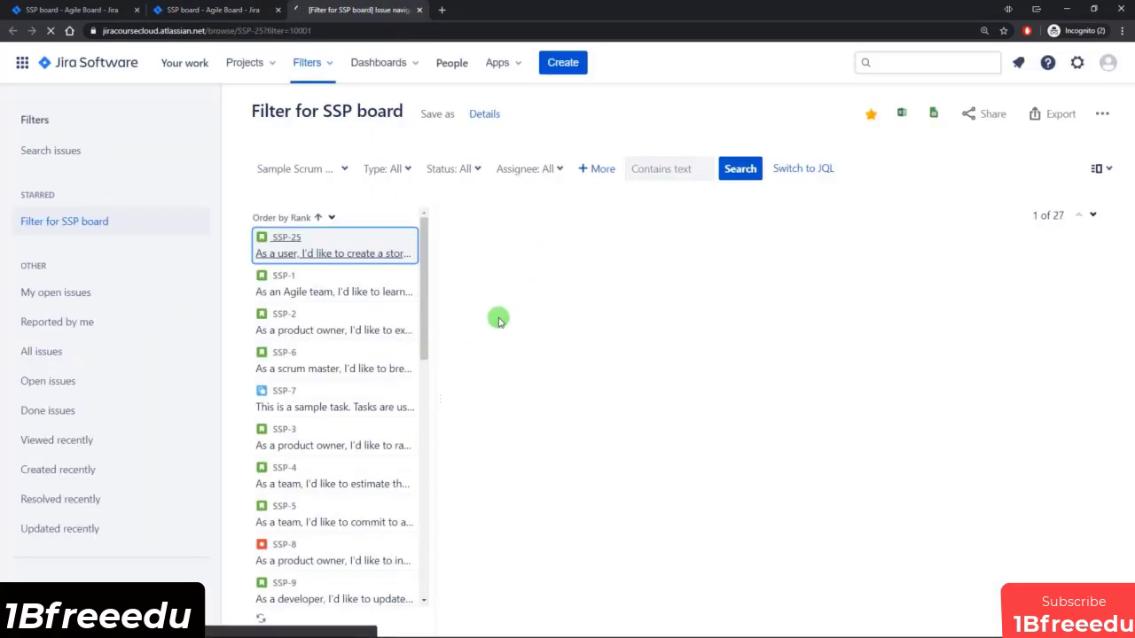
Check the filter's project options without changing them, and compare with the cards and sub-tasks on the Sample Sprint 2 board.
left_click(345, 169)
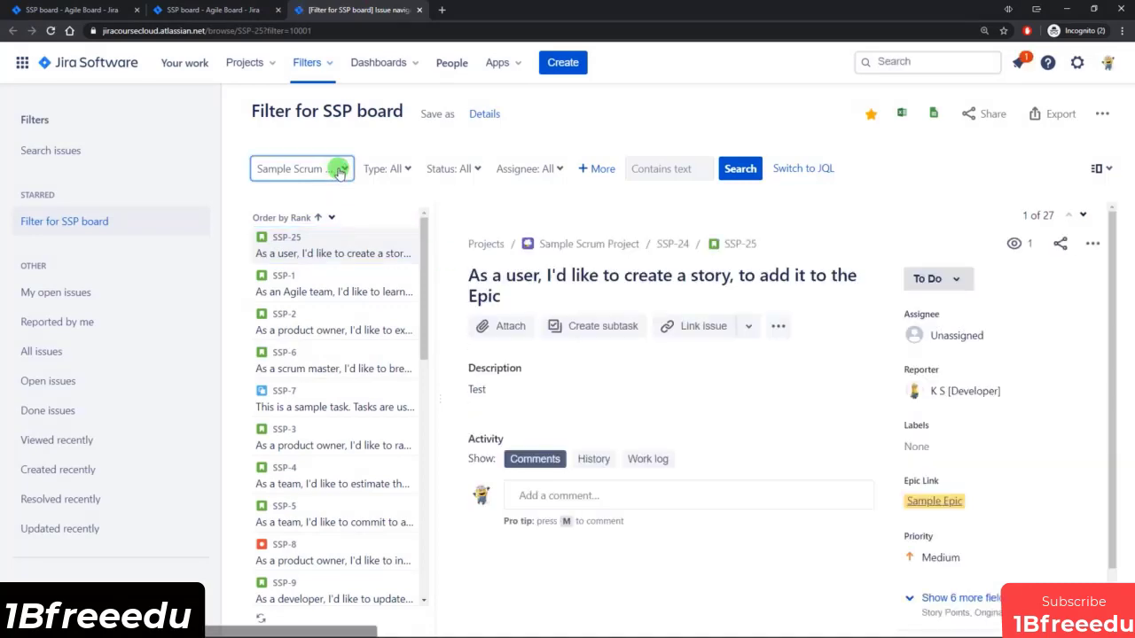
left_click(488, 146)
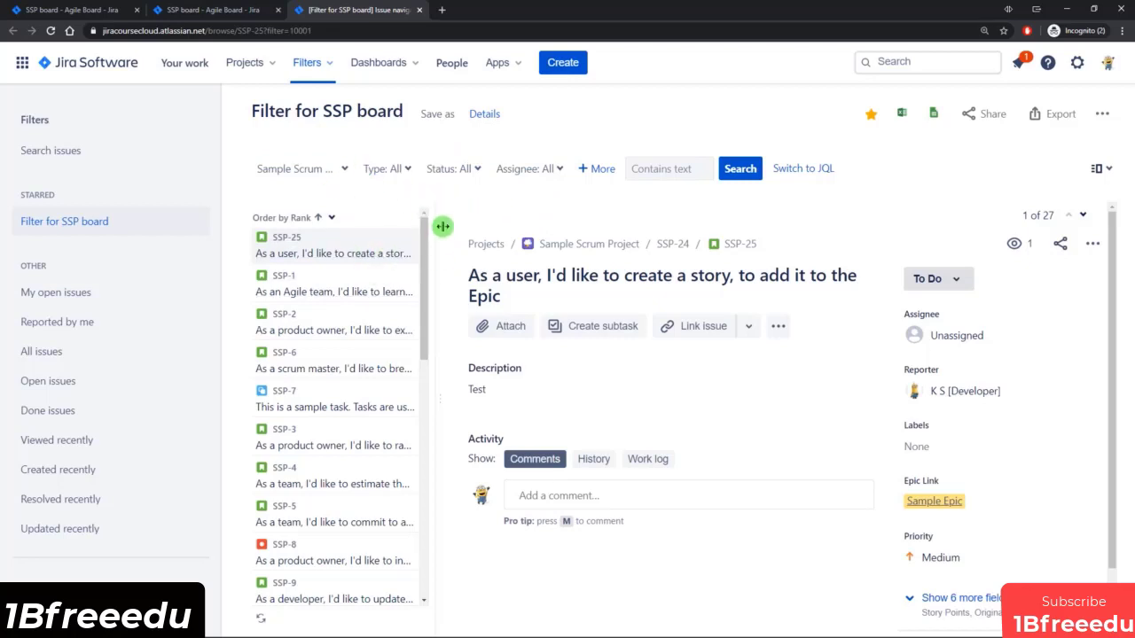
left_click(53, 9)
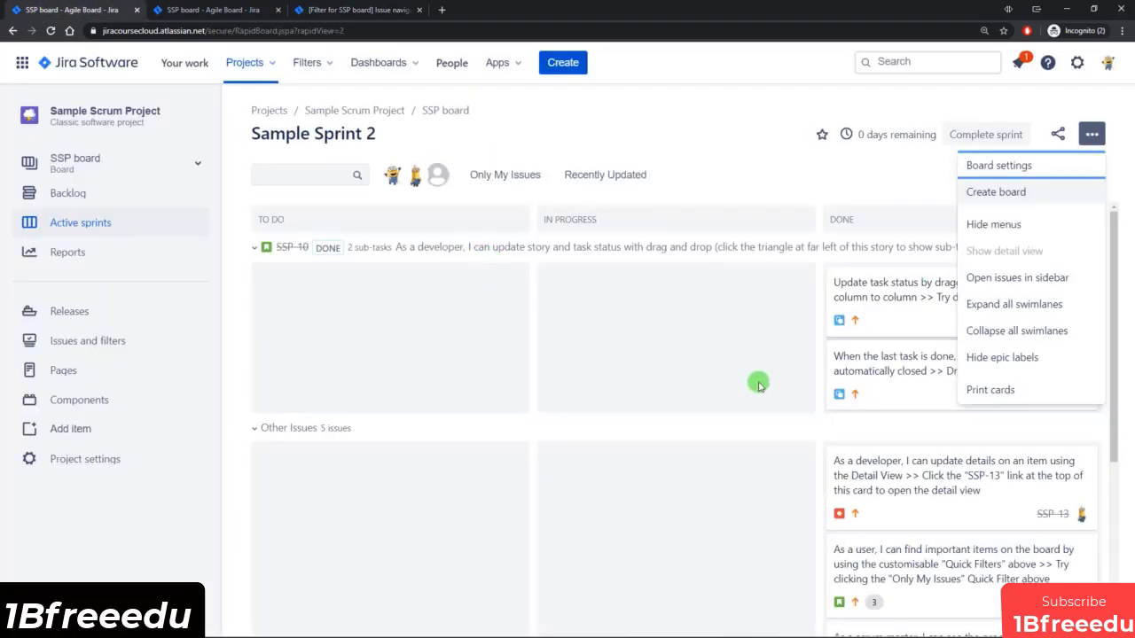
left_click(696, 364)
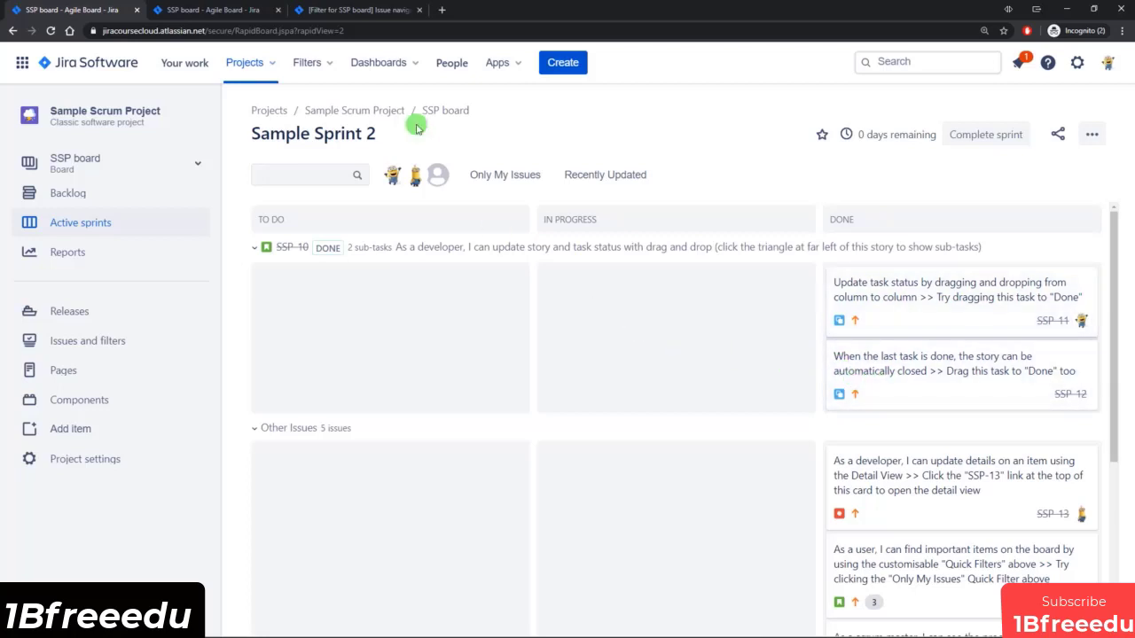
left_click(363, 10)
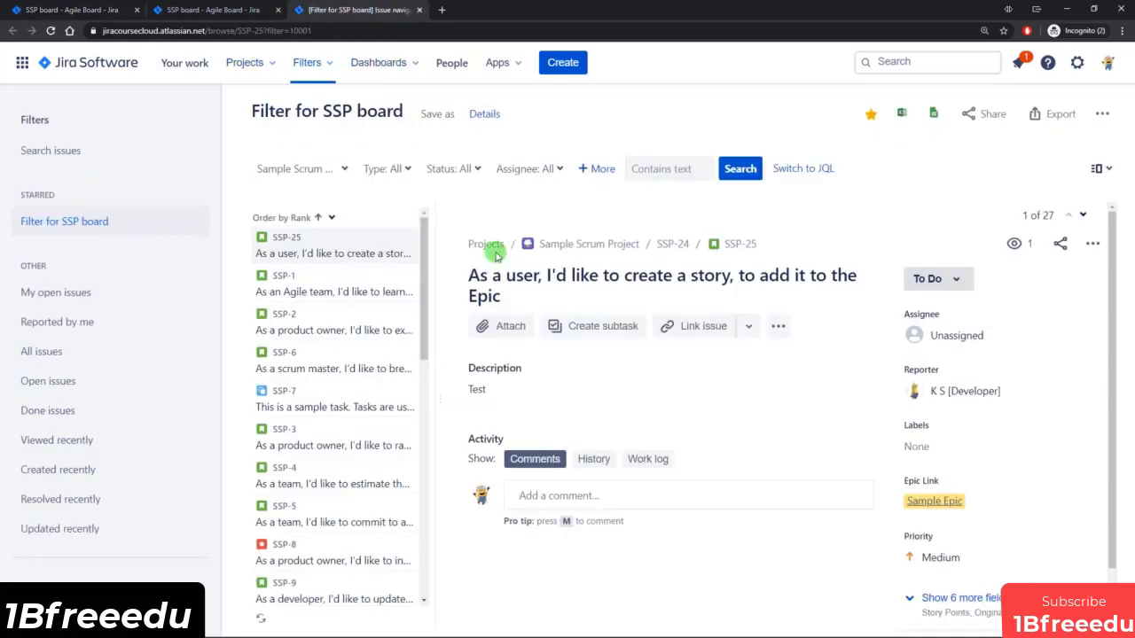
Restrict Filter for SSP board to All Standard Issue Types and save the filter.
left_click(401, 169)
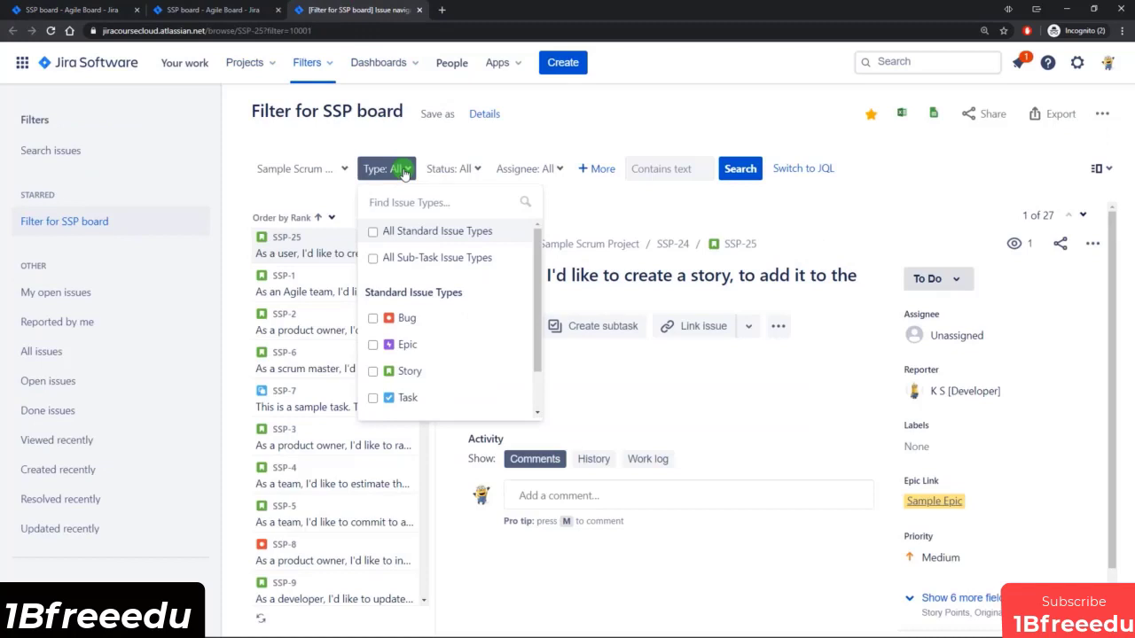
left_click(372, 232)
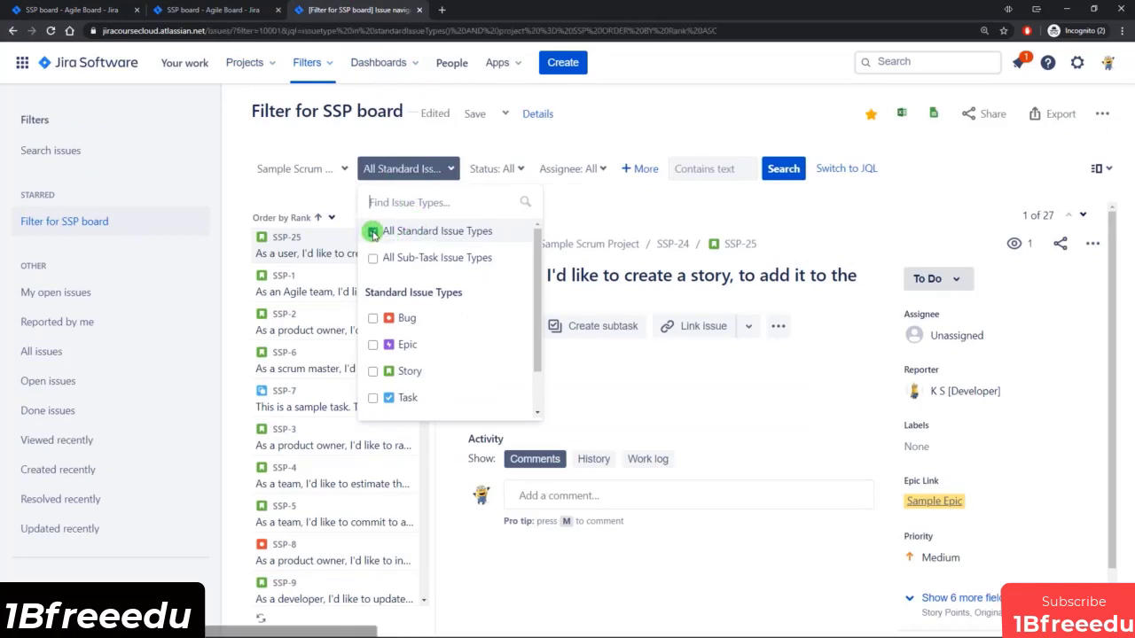
left_click_drag(536, 261, 535, 292)
left_click_drag(535, 354, 535, 296)
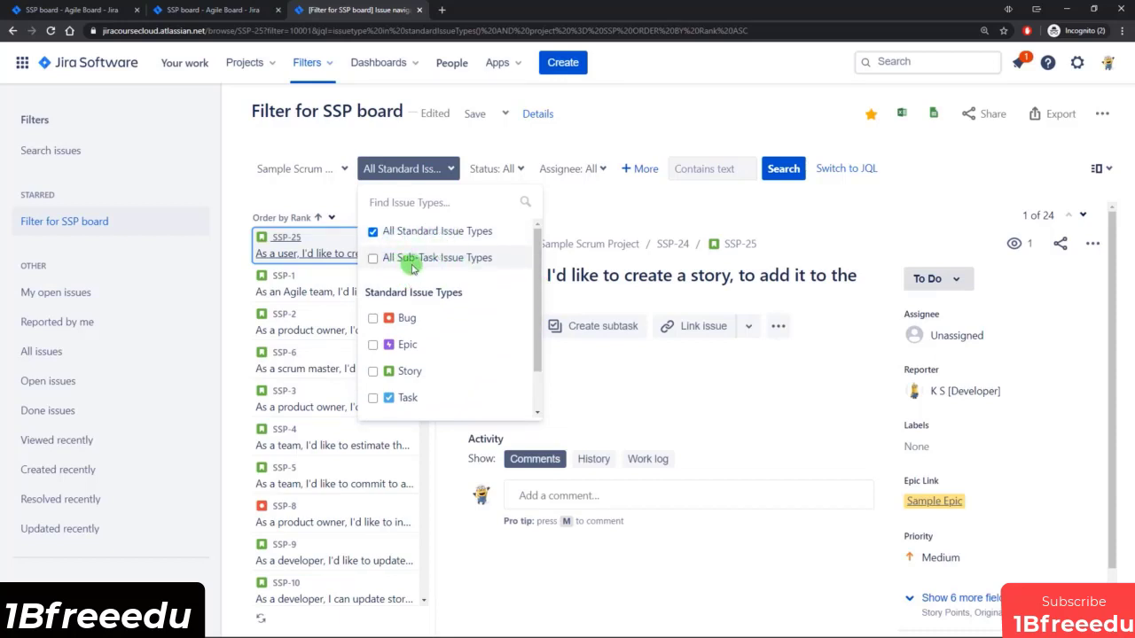
left_click(520, 142)
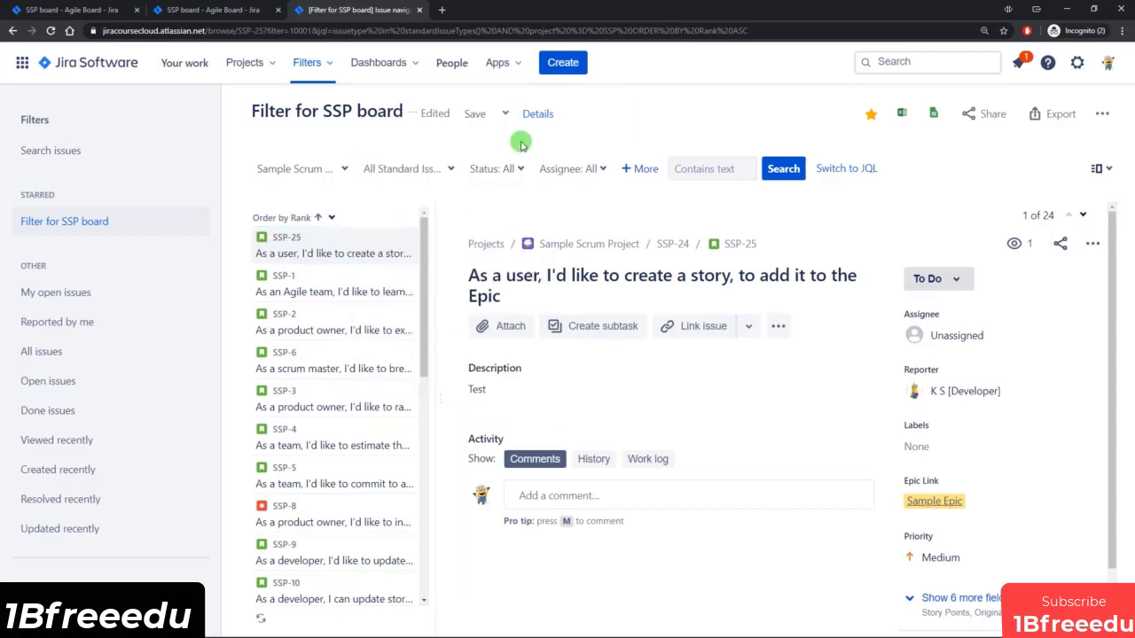
left_click(476, 116)
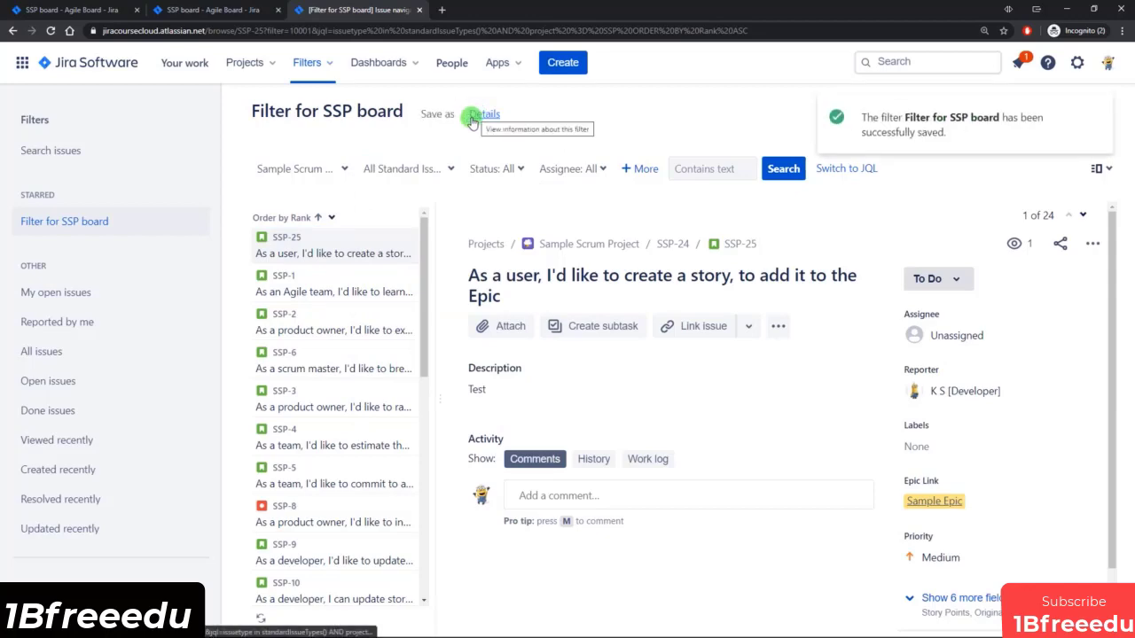
Open SSP-10 from the Sample Sprint 2 board, switch issues to open in the sidebar, and look over its subtasks.
left_click(93, 11)
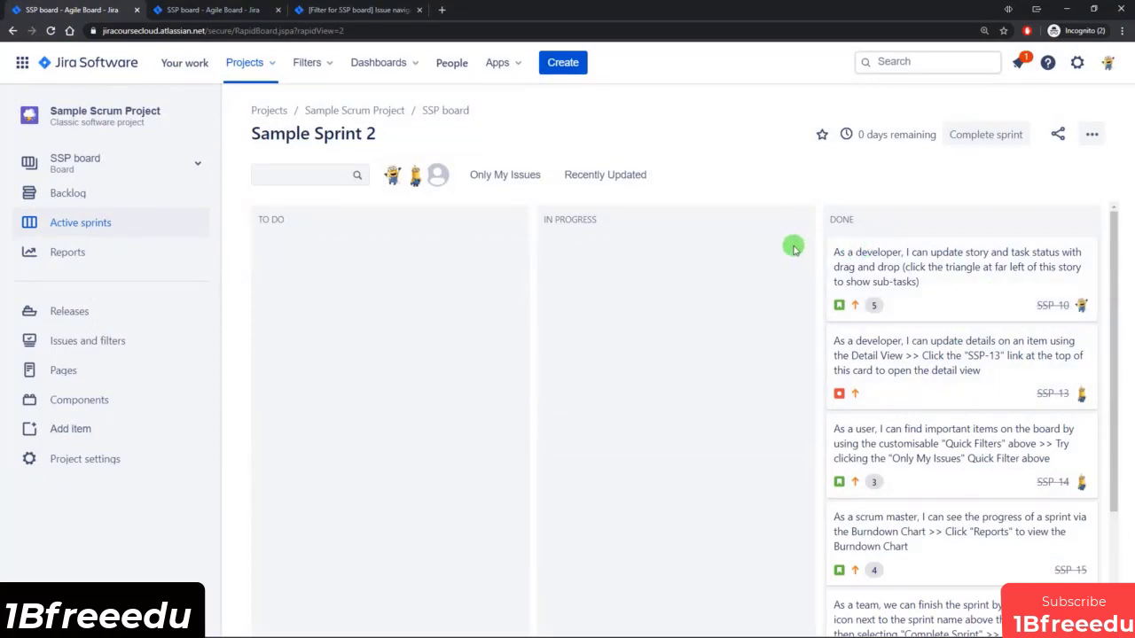
left_click(976, 300)
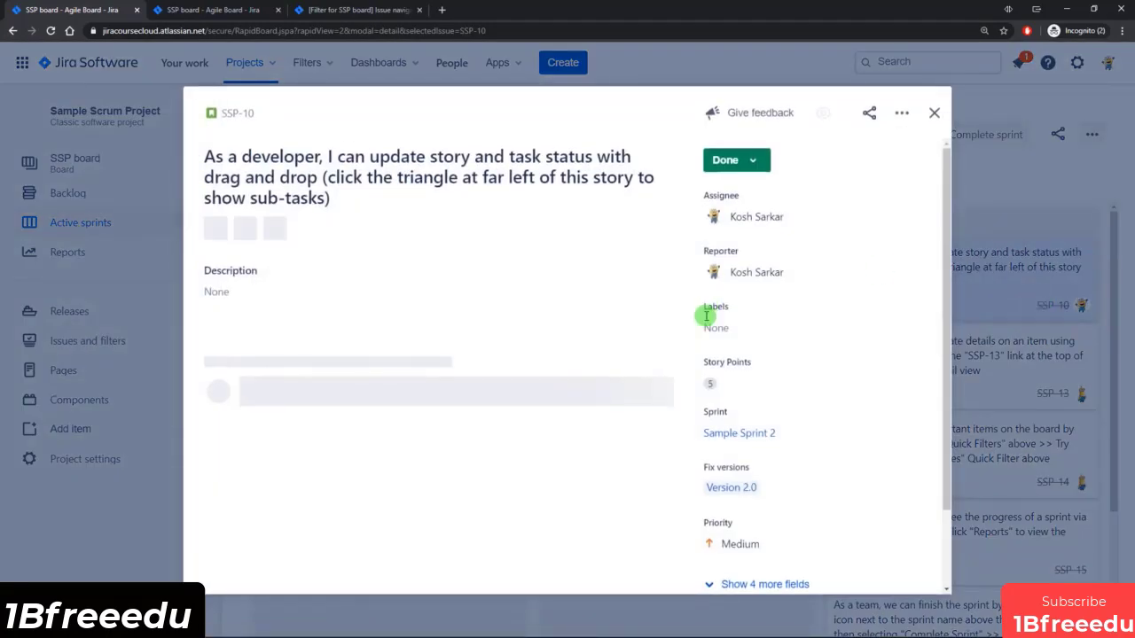
left_click(900, 114)
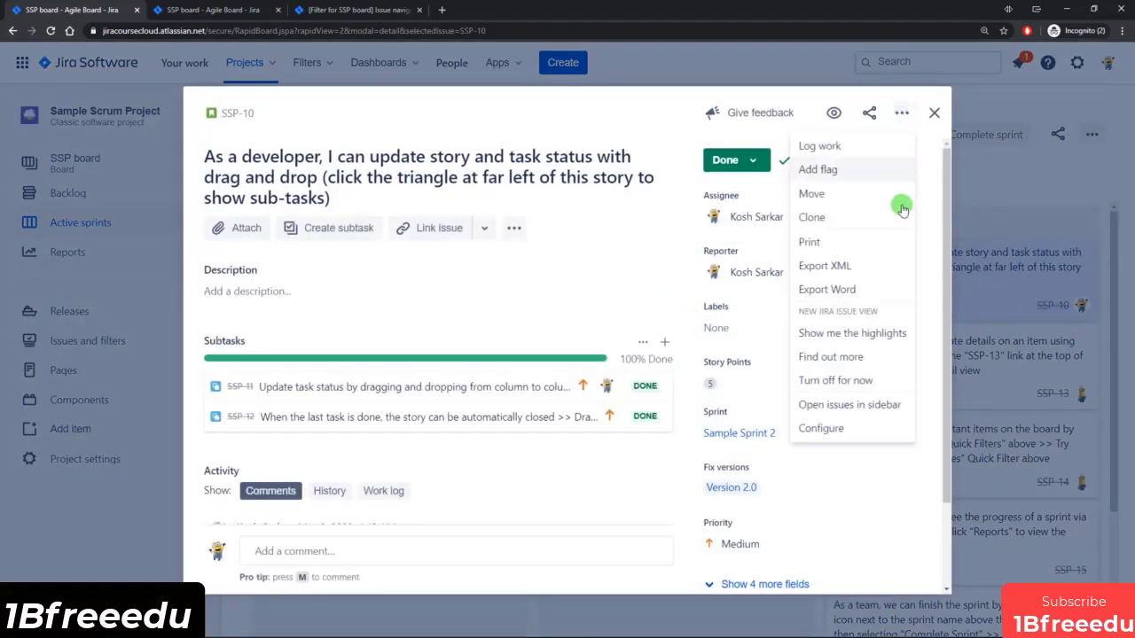
left_click(853, 405)
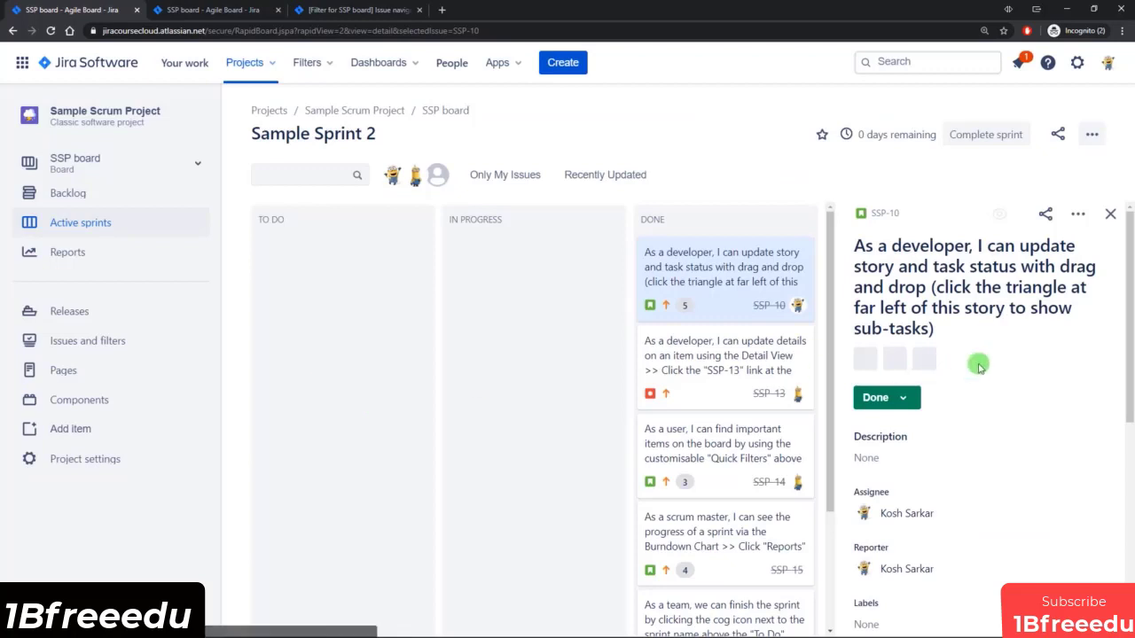
scroll(953, 367, "down", 5)
scroll(1031, 367, "up", 3)
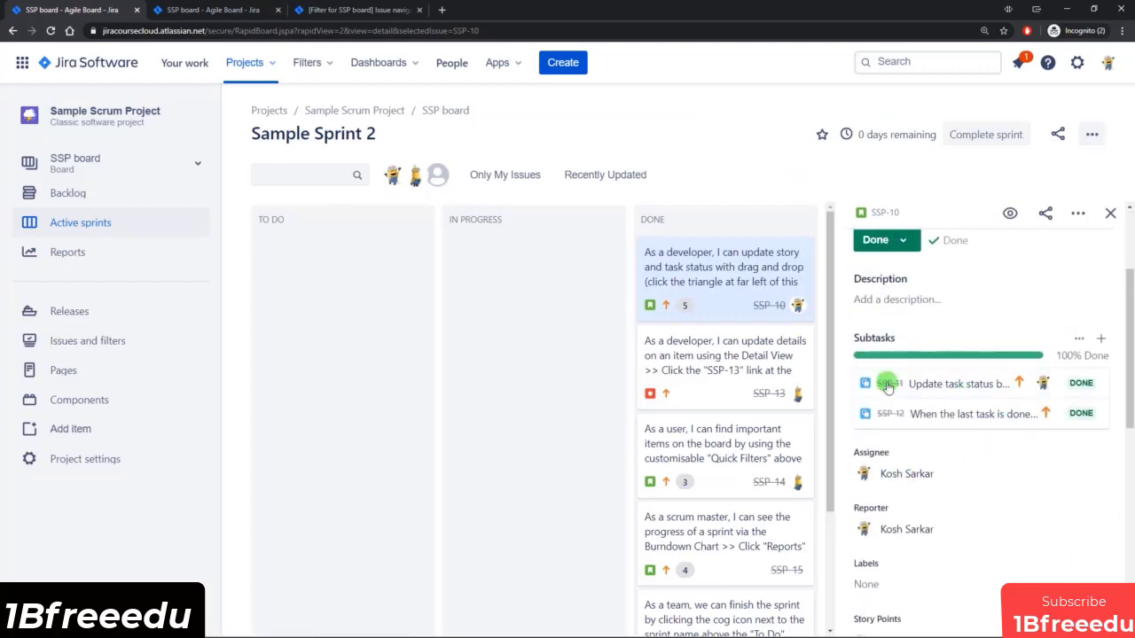
scroll(1002, 355, "up", 2)
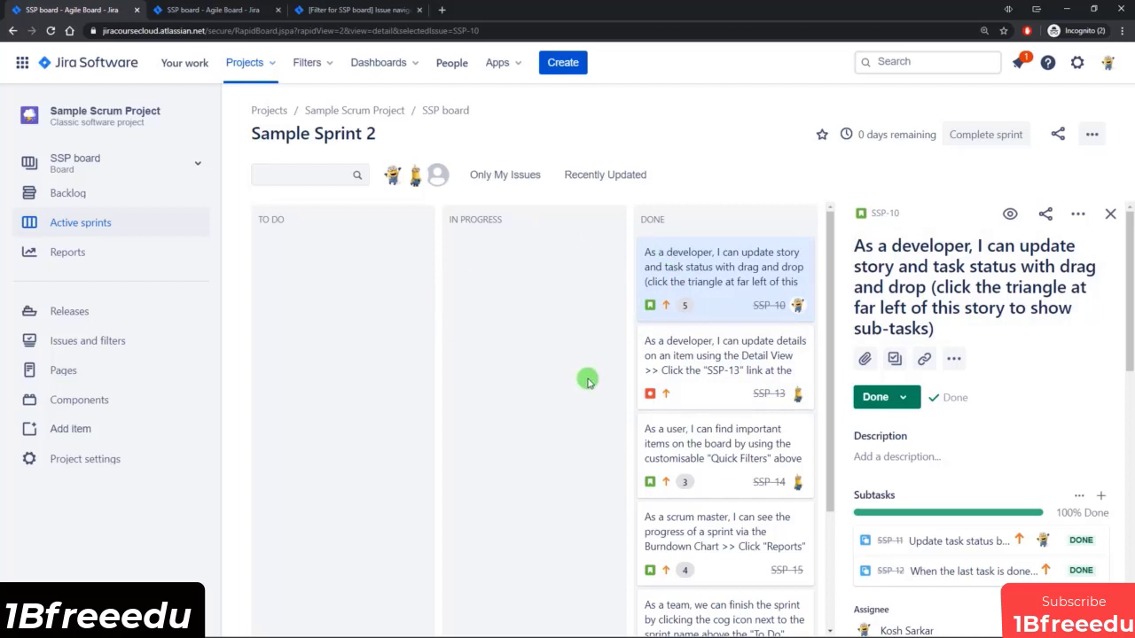
Reload the SSP board settings and examine the issue type clause in the filter query.
left_click(218, 9)
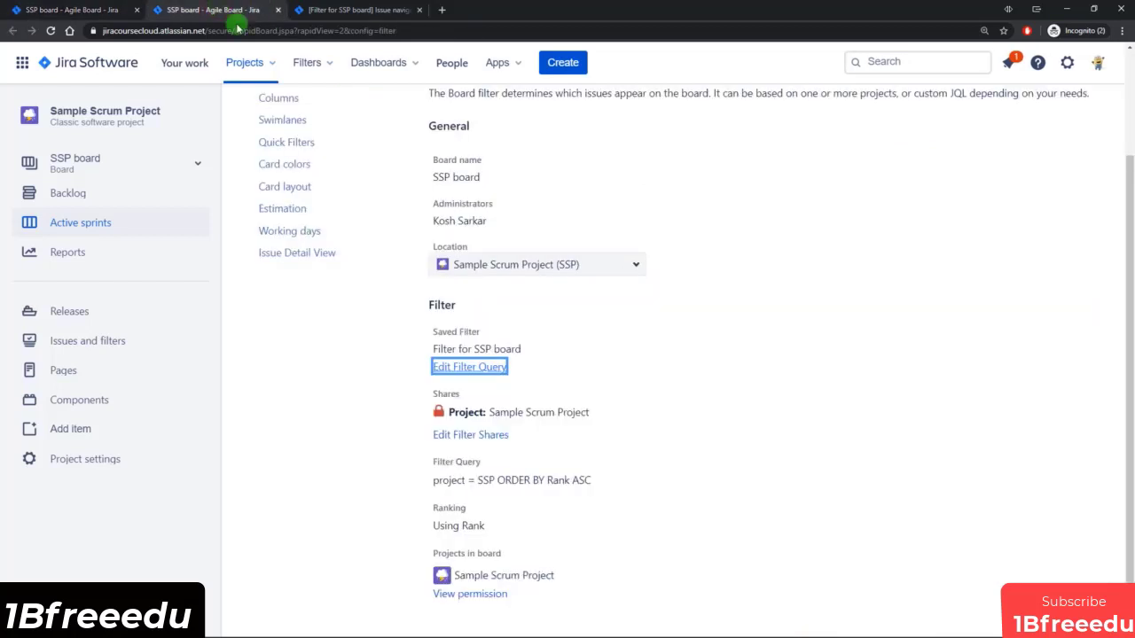
left_click(51, 30)
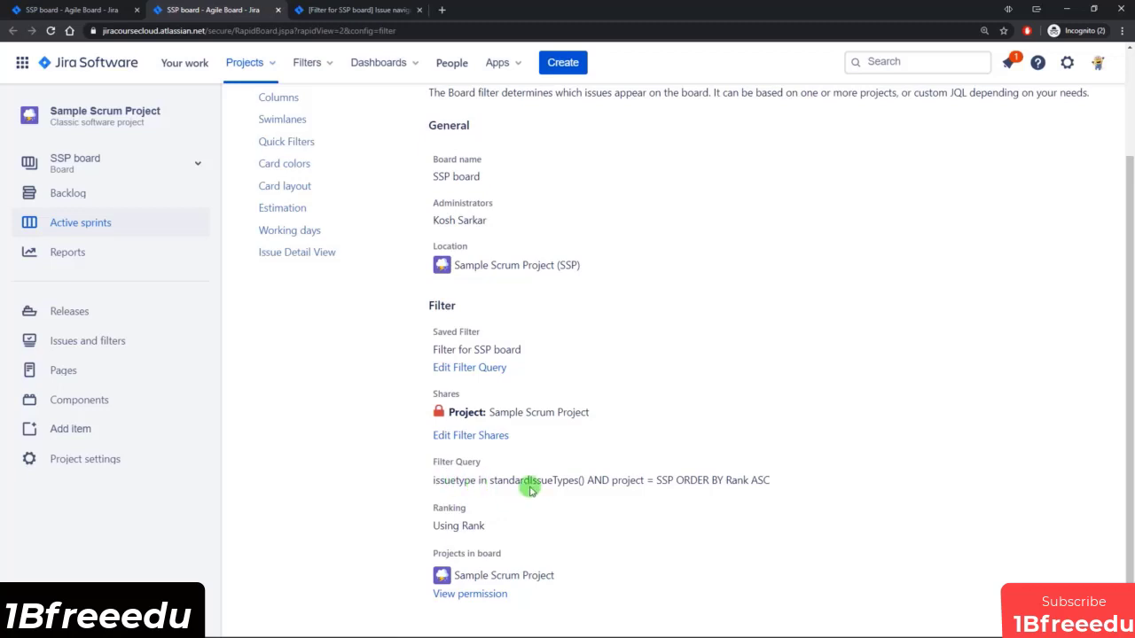
left_click_drag(493, 480, 583, 481)
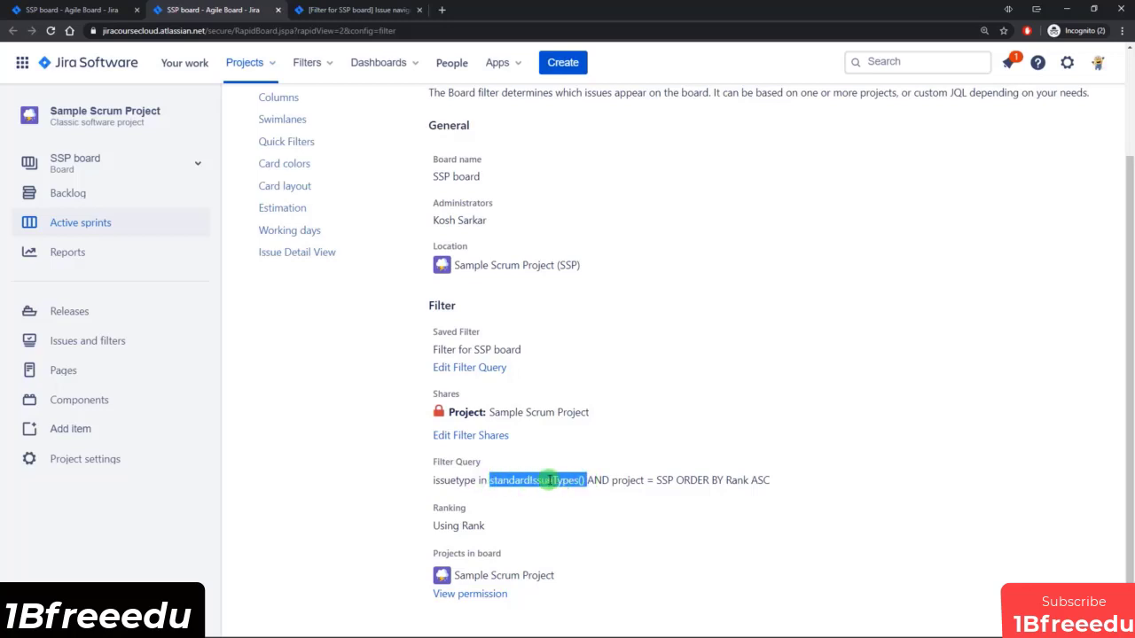
left_click(598, 479)
Remove the All Standard Issue Types restriction from Filter for SSP board and save the filter.
left_click(368, 10)
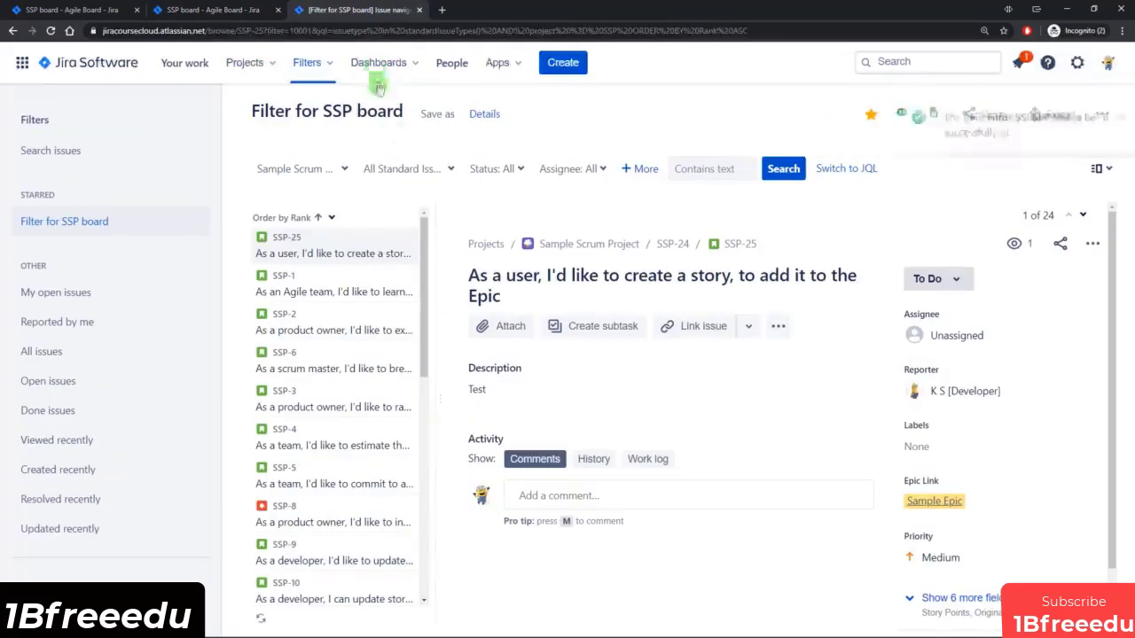
left_click(413, 169)
left_click(406, 233)
left_click(577, 140)
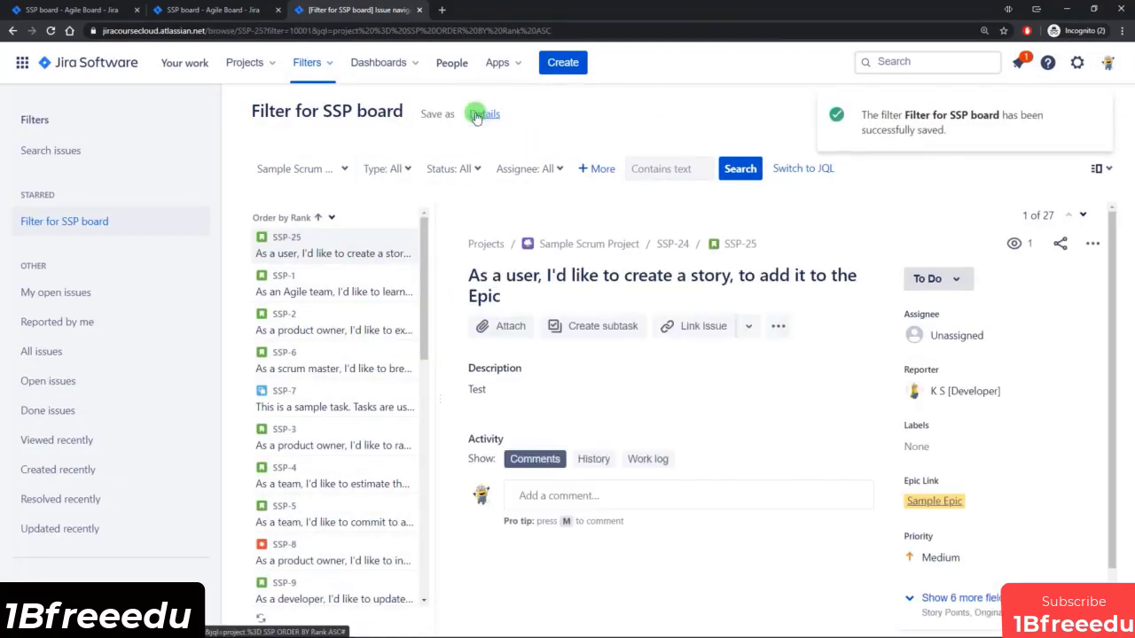
Check the sub-task cards on the Sample Sprint 2 board, and reload the board settings to check the filter query.
left_click(62, 10)
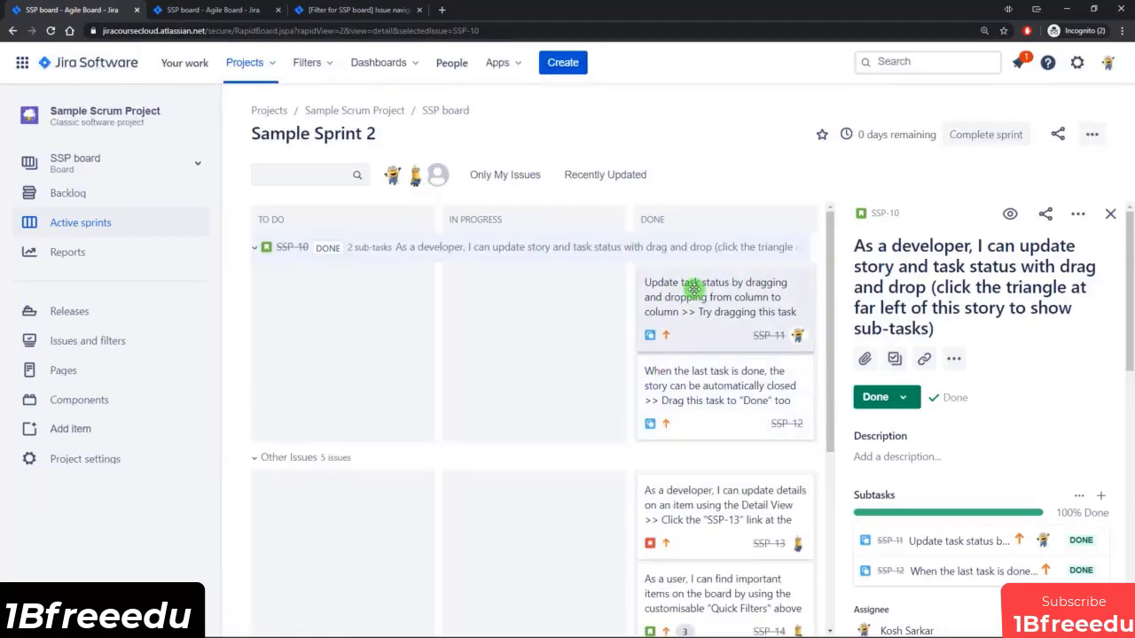
left_click(215, 15)
left_click(51, 31)
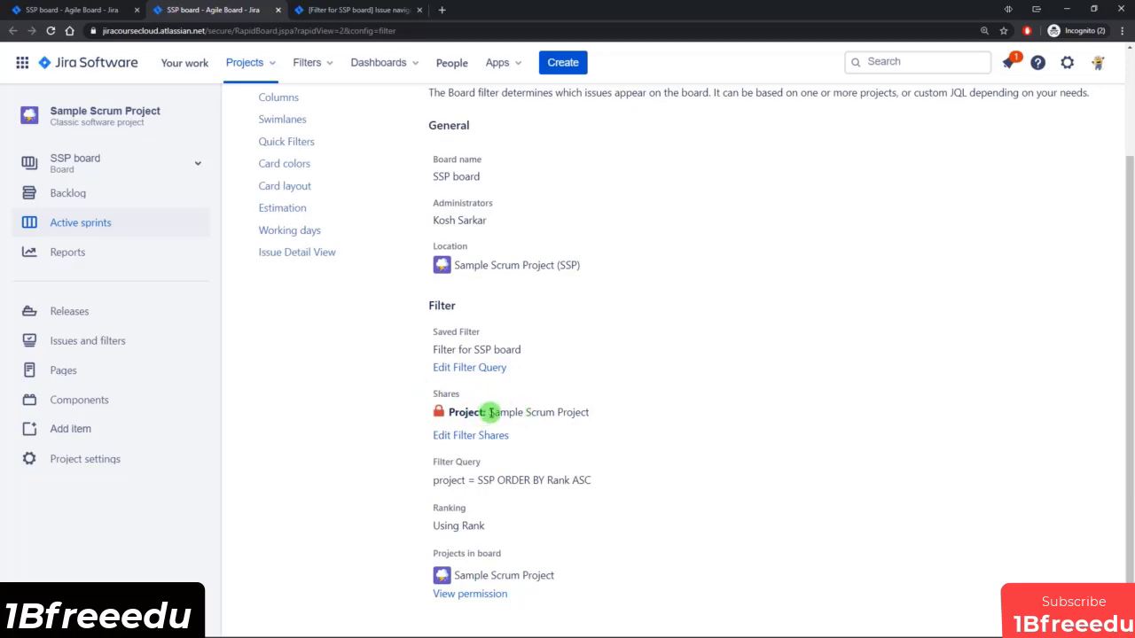
Review the project the board filter is shared with, and open the filter's share settings in their own browser tab.
left_click_drag(489, 412, 590, 412)
left_click(592, 413)
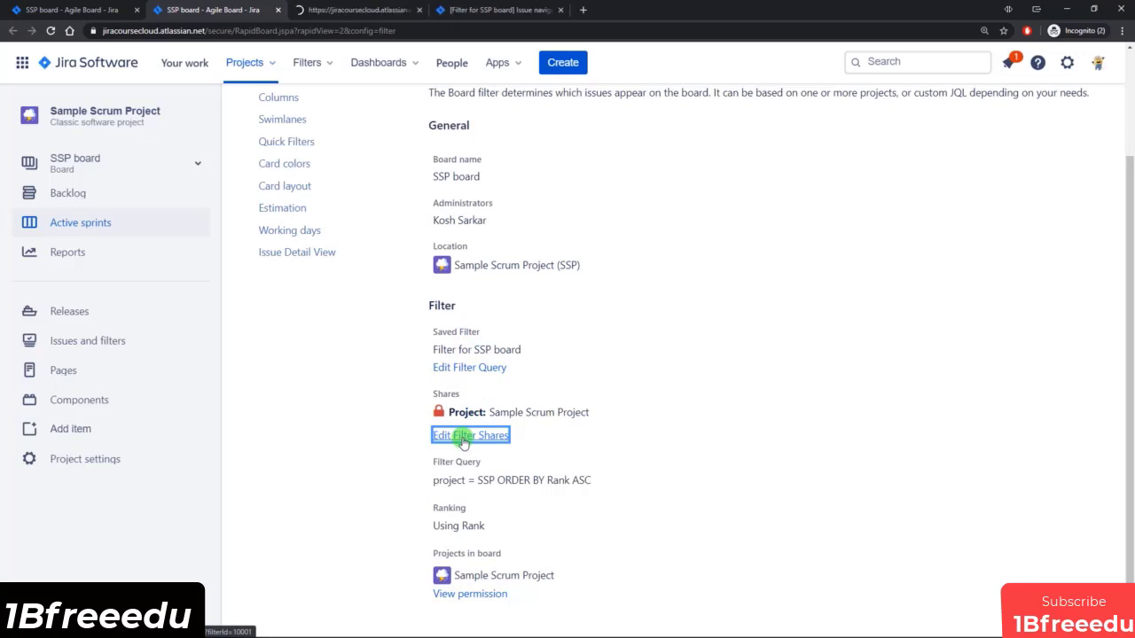
left_click(376, 12)
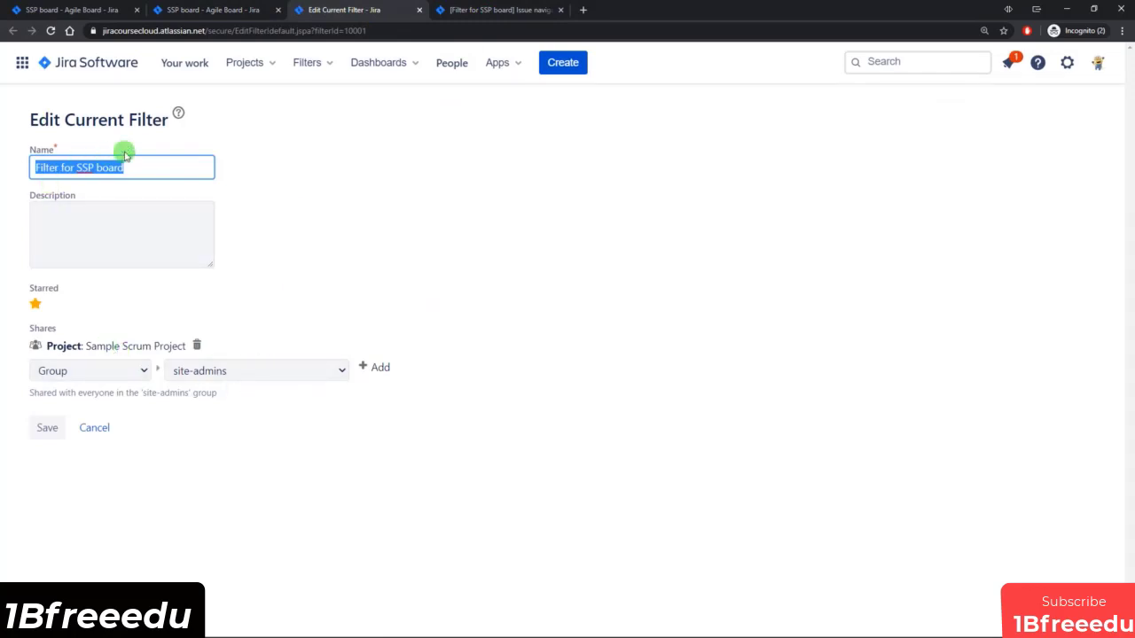
Compare the access settings in the filter's edit dialog with those on the Edit Current Filter page, leaving the dialog without changes.
left_click(532, 7)
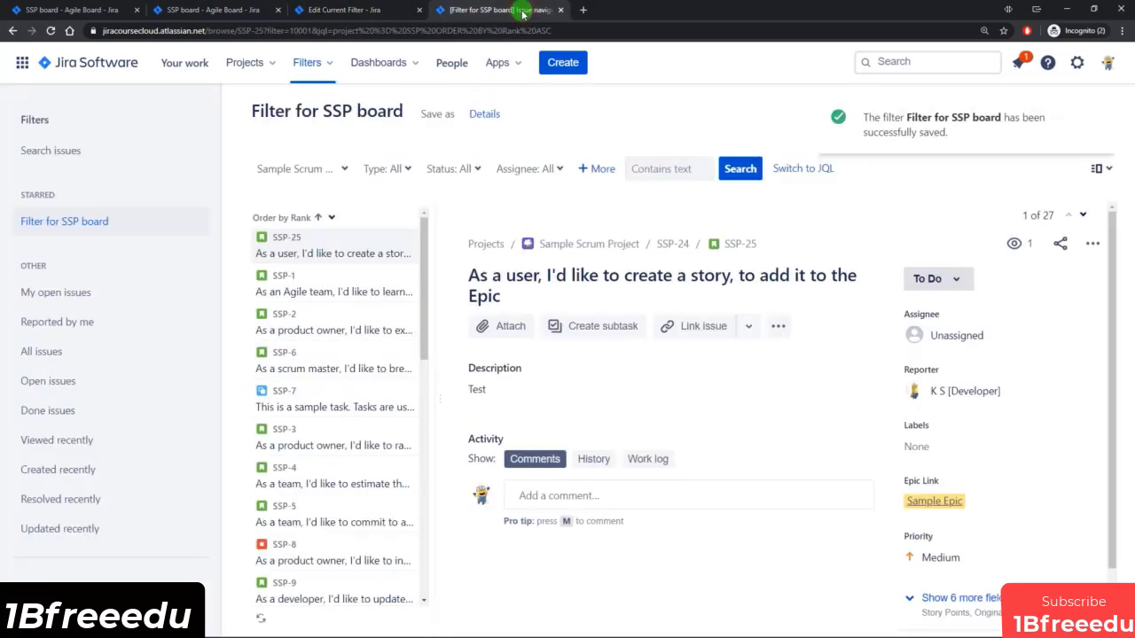
left_click(486, 118)
left_click(475, 281)
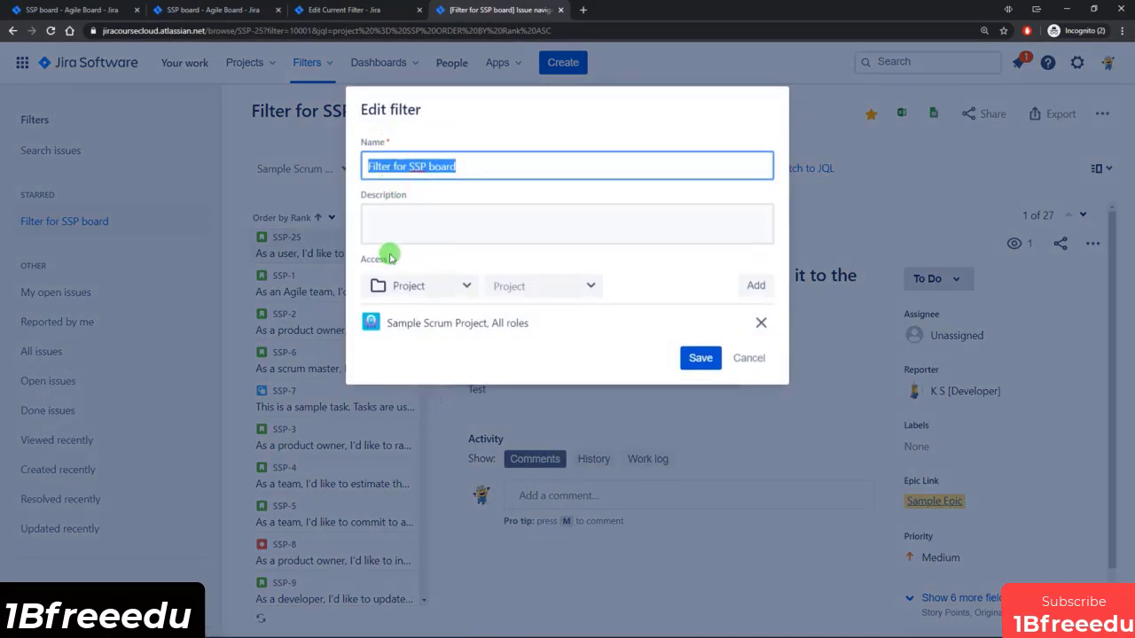
left_click(364, 16)
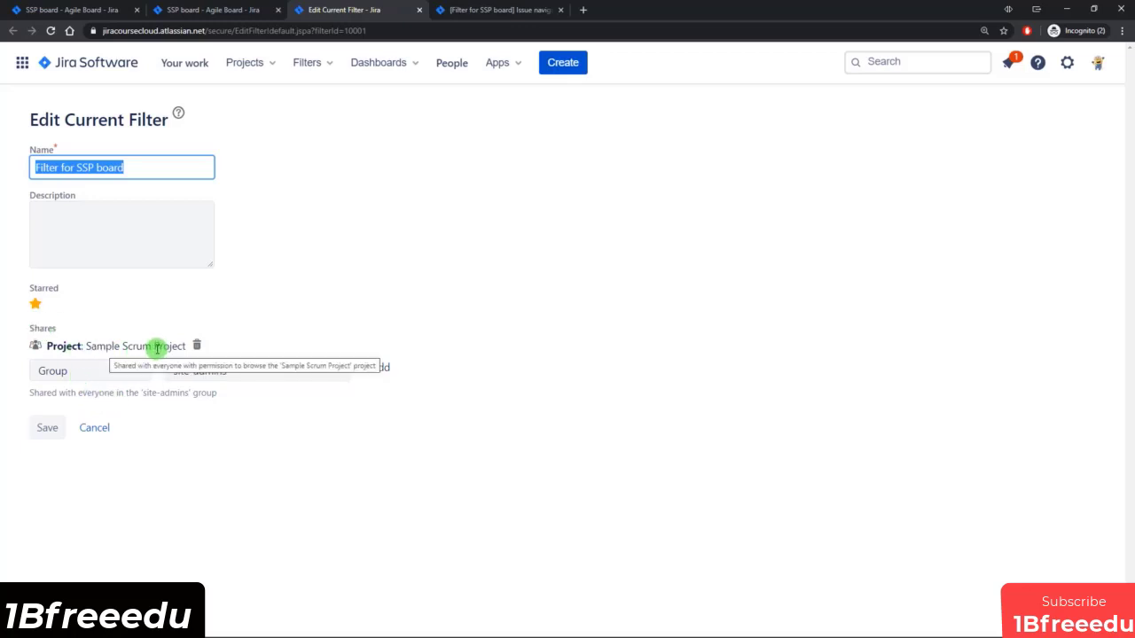
left_click(505, 8)
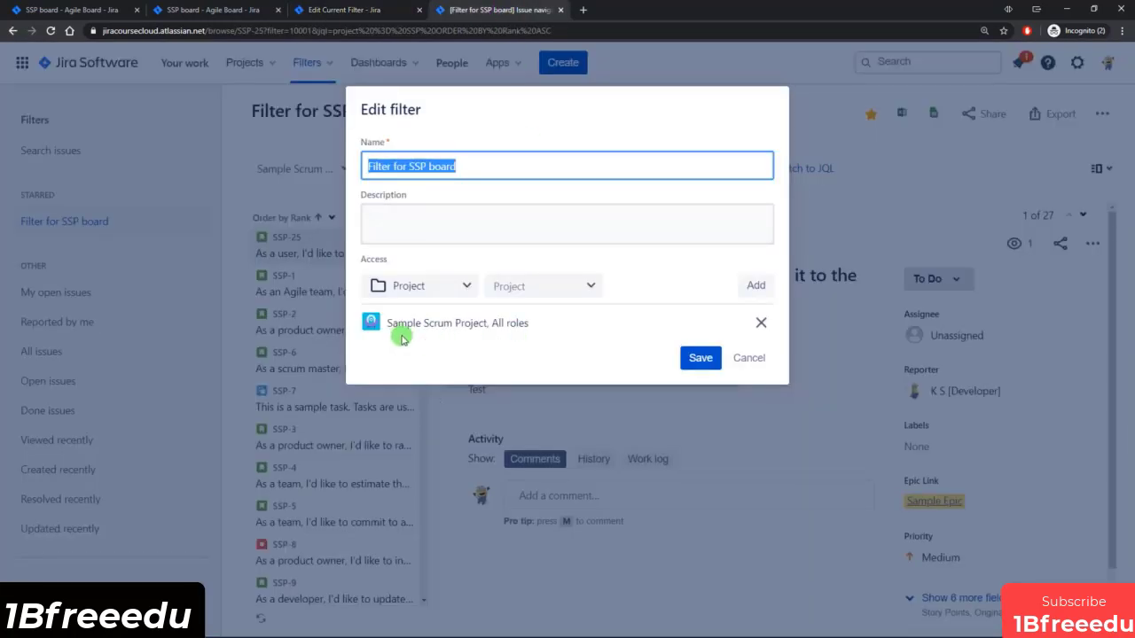
left_click(749, 359)
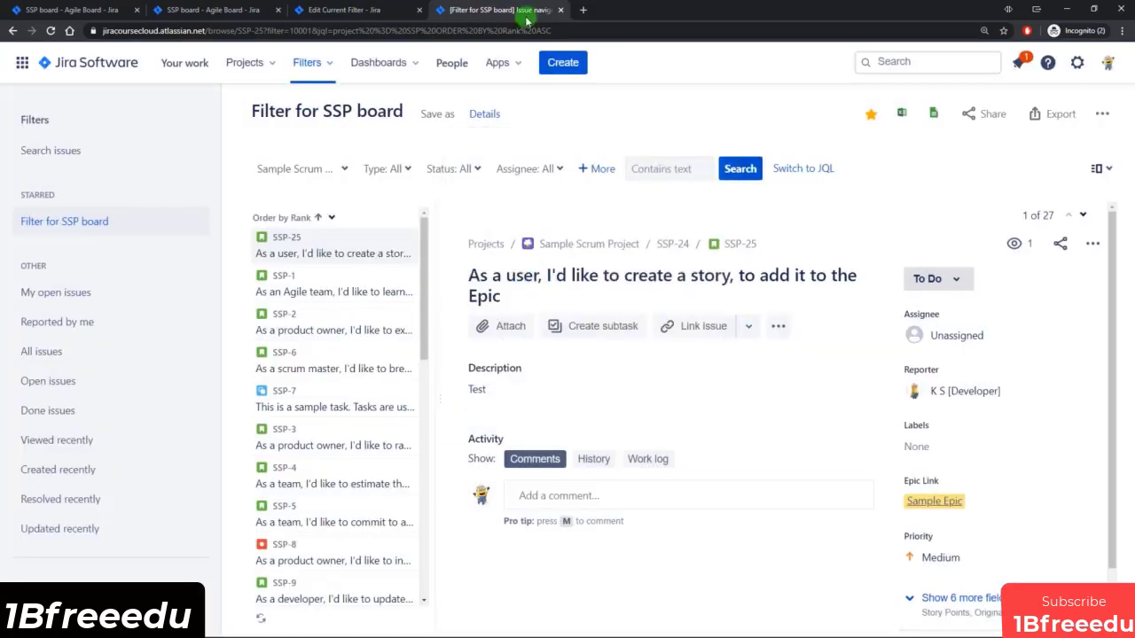
Remove the Sample Scrum Project share from Filter for SSP board and save the filter.
left_click(366, 9)
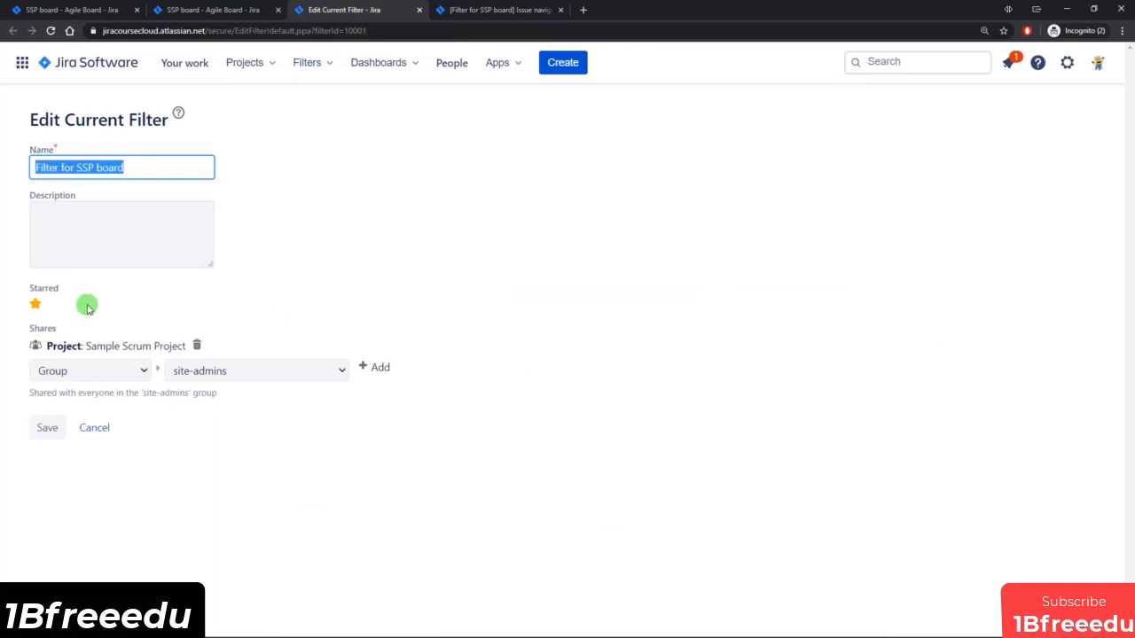
left_click(197, 346)
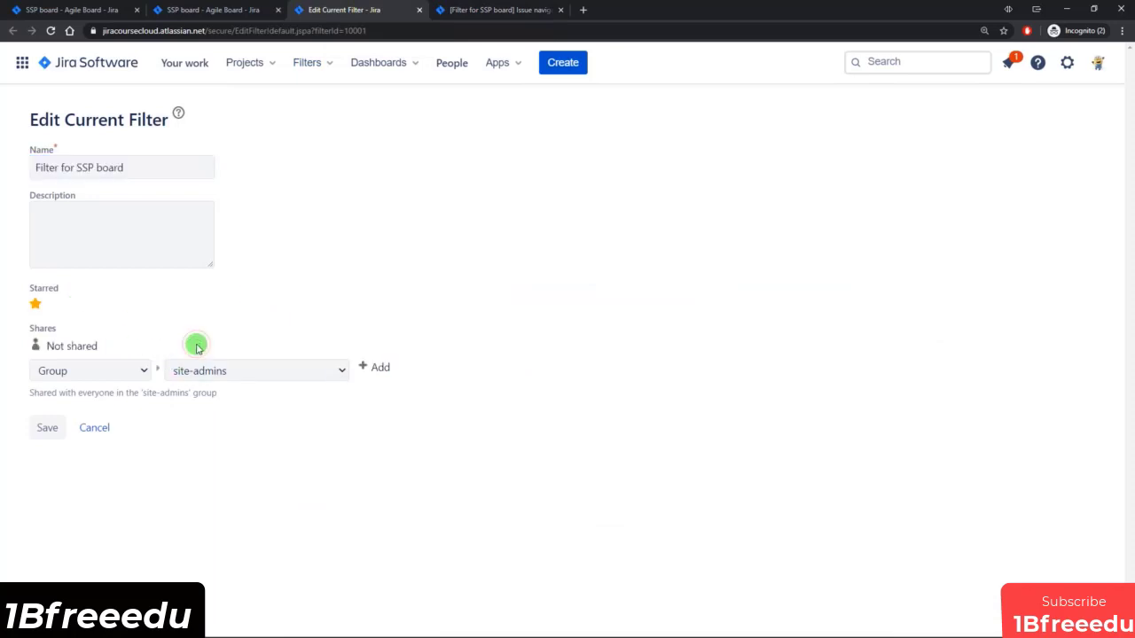
left_click(47, 427)
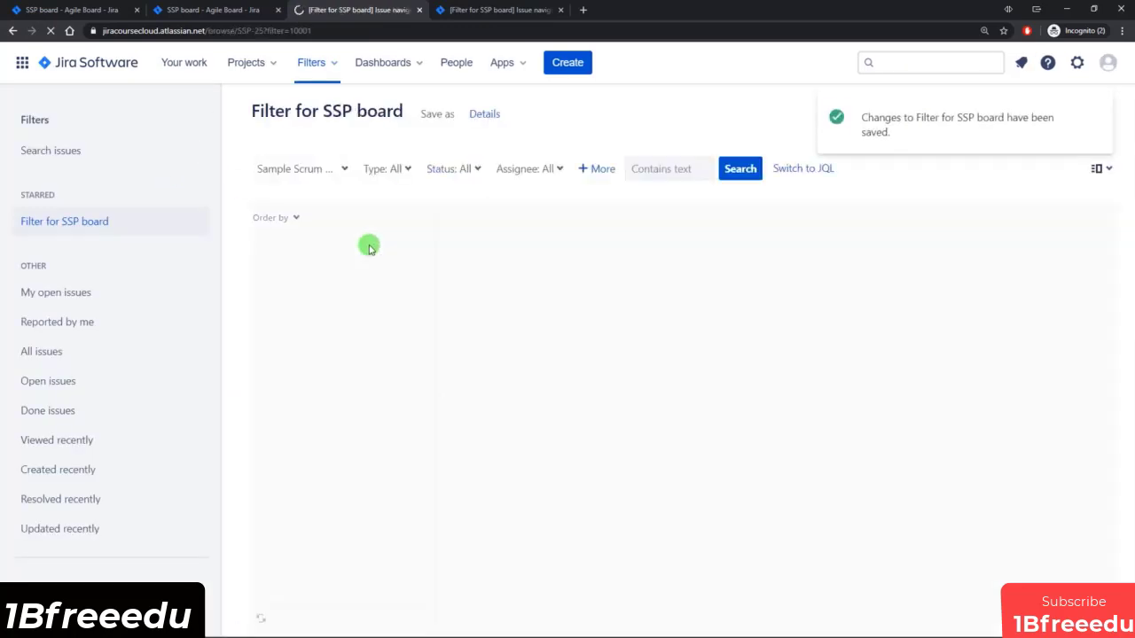
Check the filter's permissions in its details, and open the list of boards available to the other account in its own browser.
left_click(484, 115)
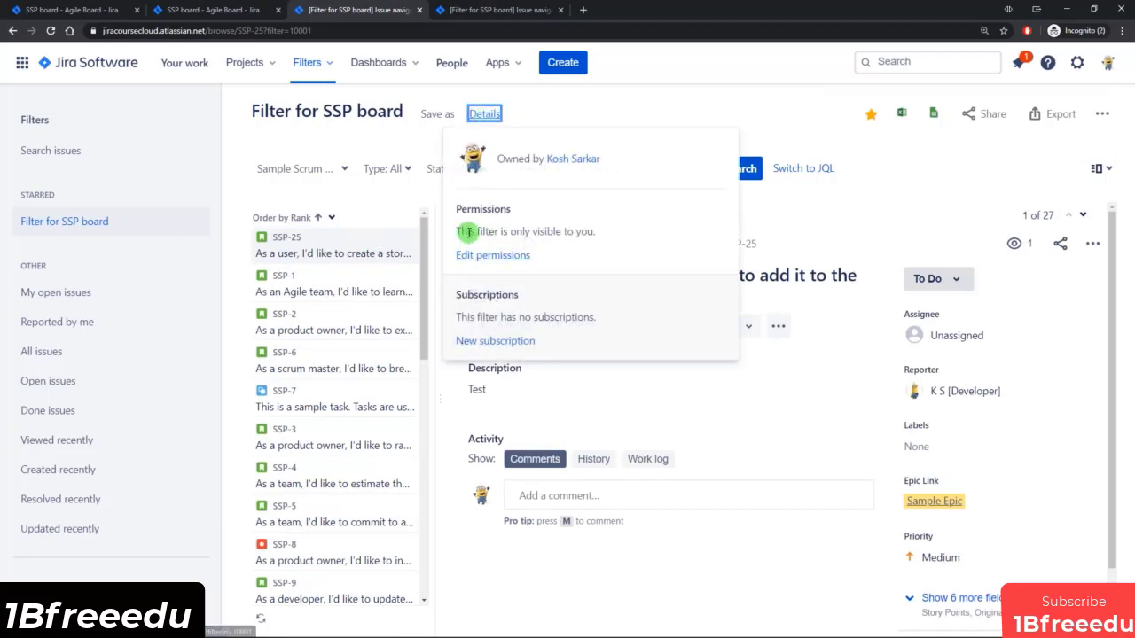
left_click(579, 104)
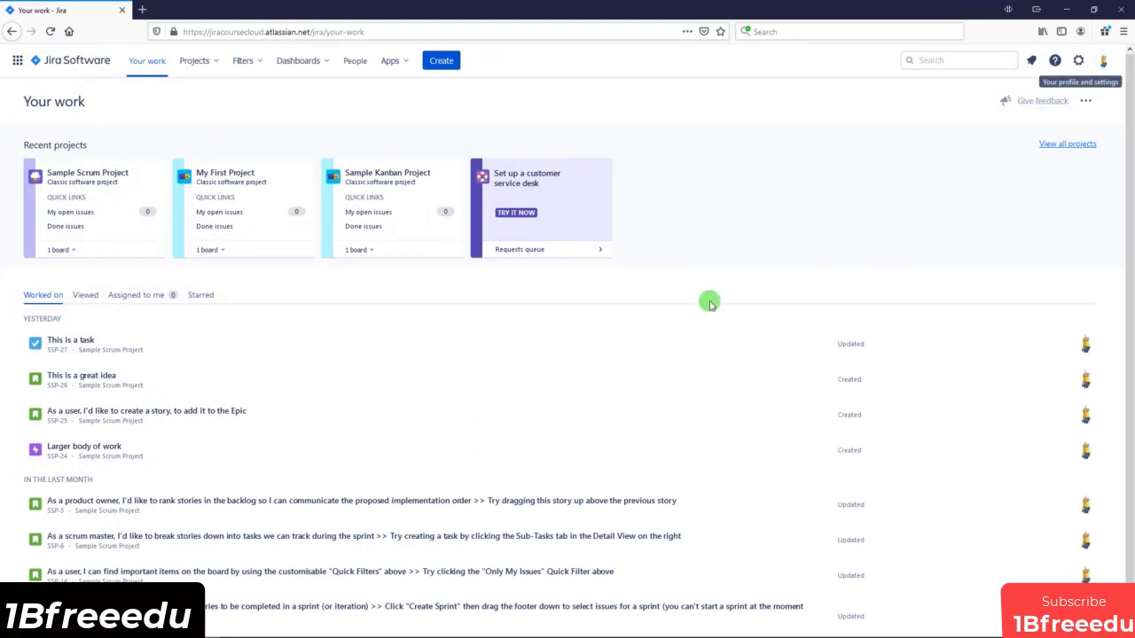
left_click(950, 62)
left_click(660, 471)
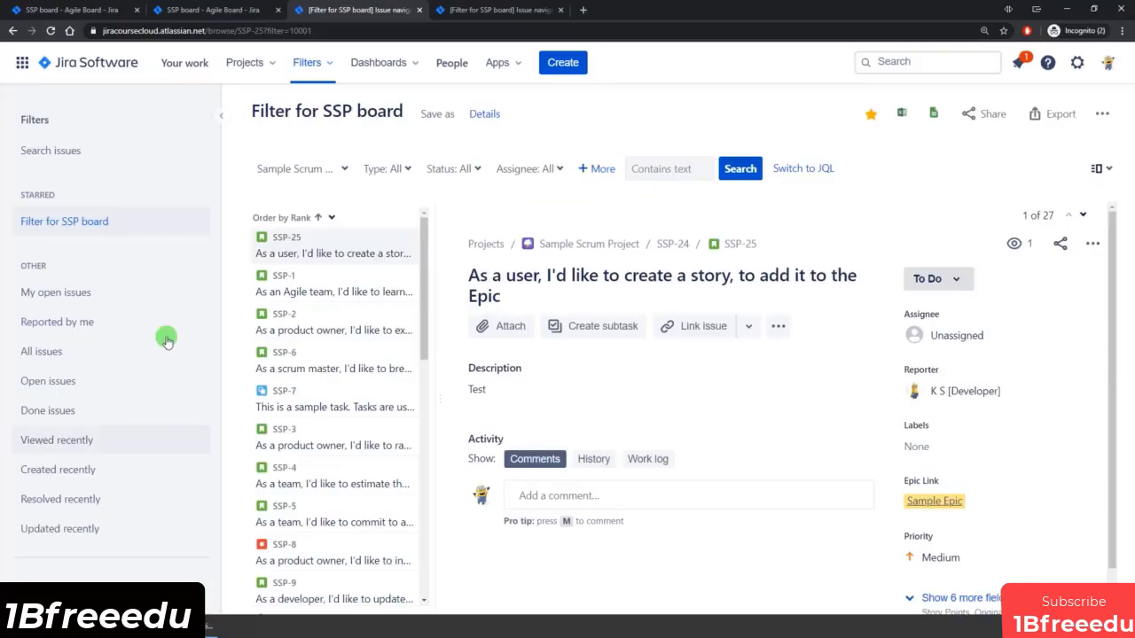
Share Filter for SSP board with the project Sample Scrum Project for all roles, and save the filter.
left_click(485, 116)
left_click(490, 255)
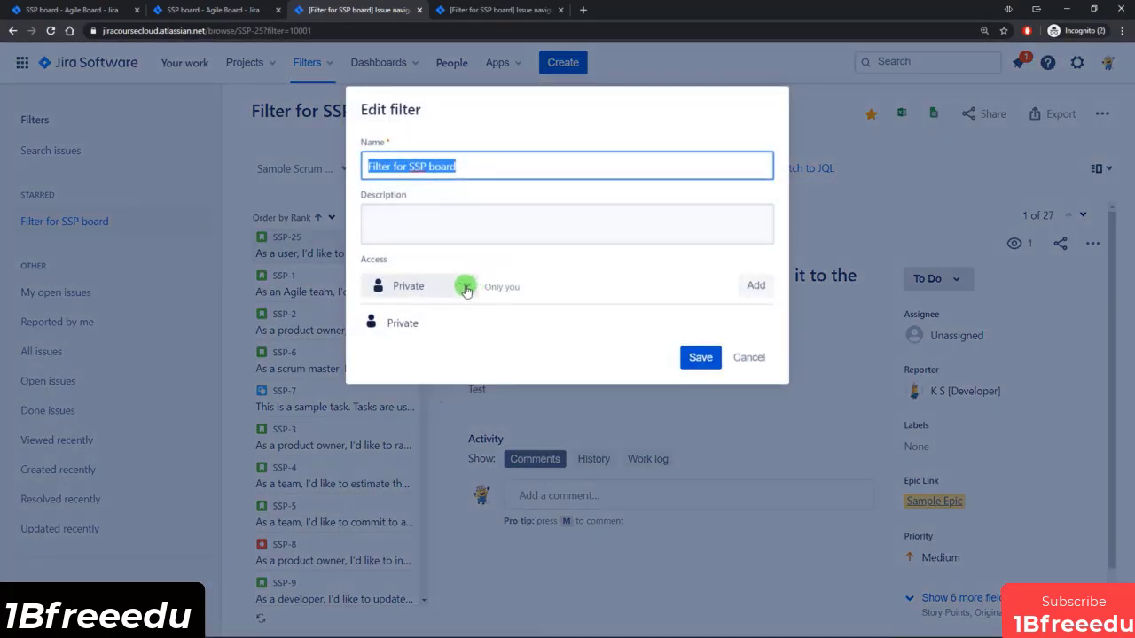
left_click(468, 287)
left_click(413, 327)
left_click(558, 289)
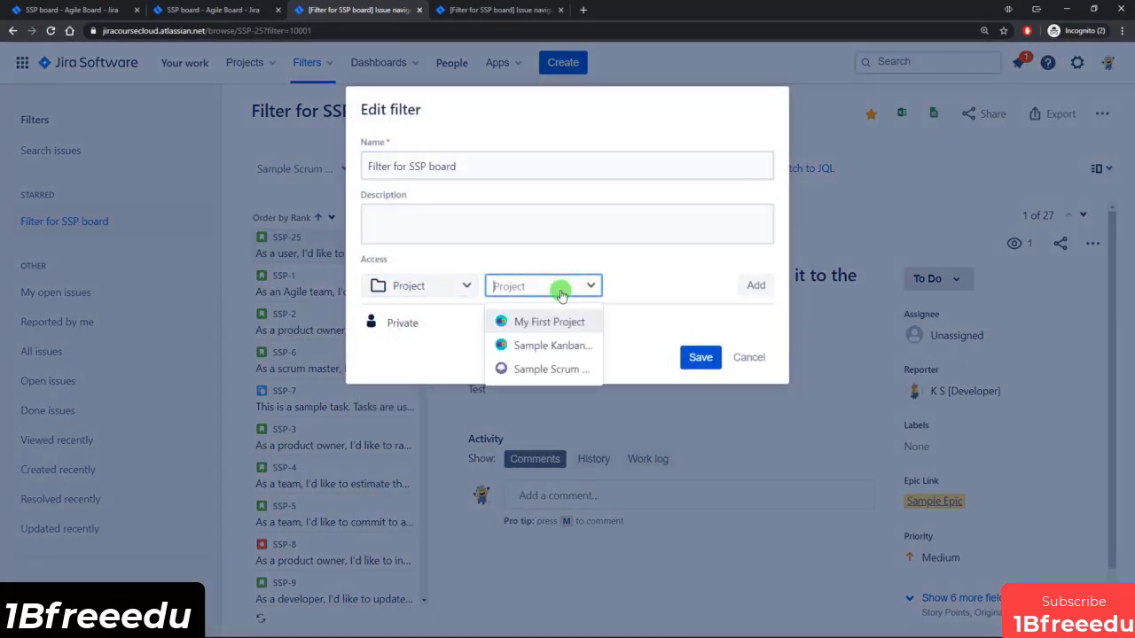
left_click(545, 371)
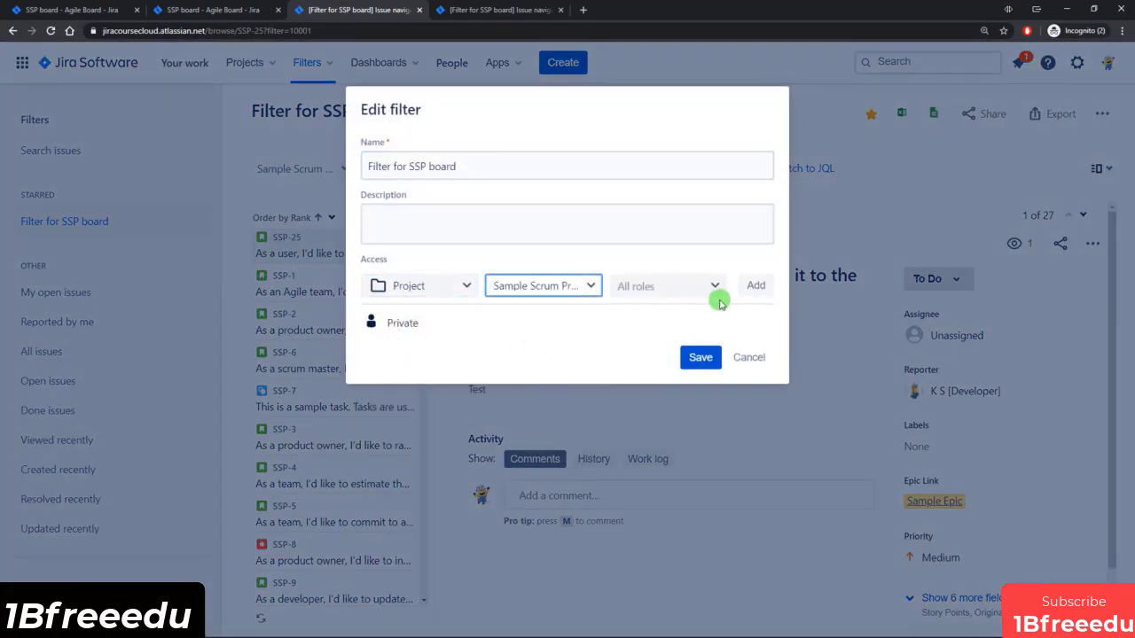
left_click(755, 284)
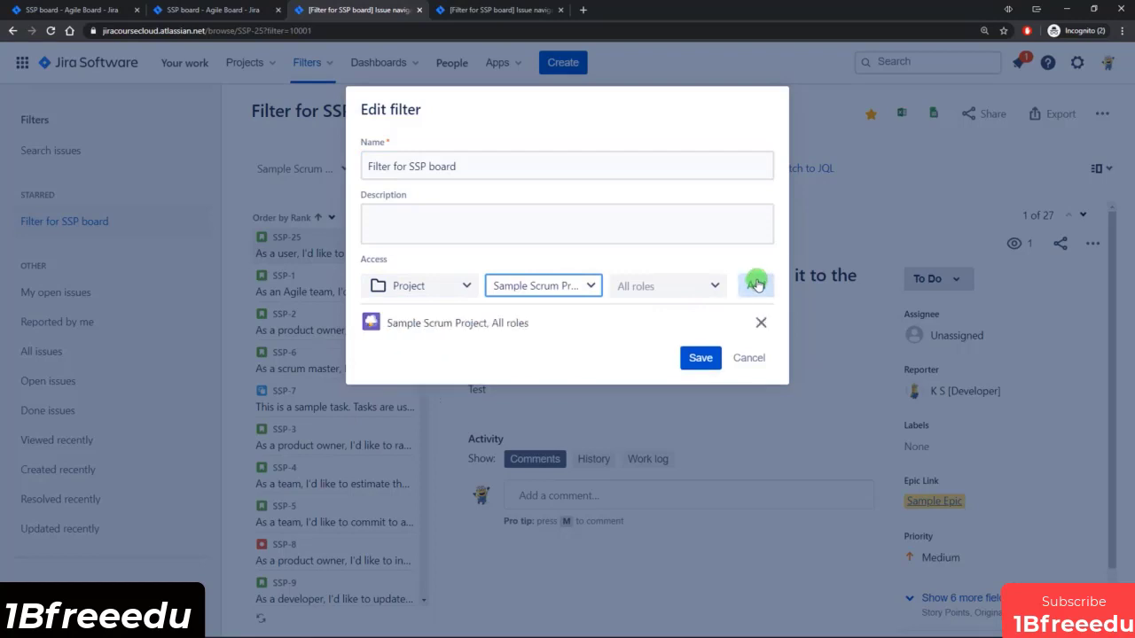
left_click(700, 358)
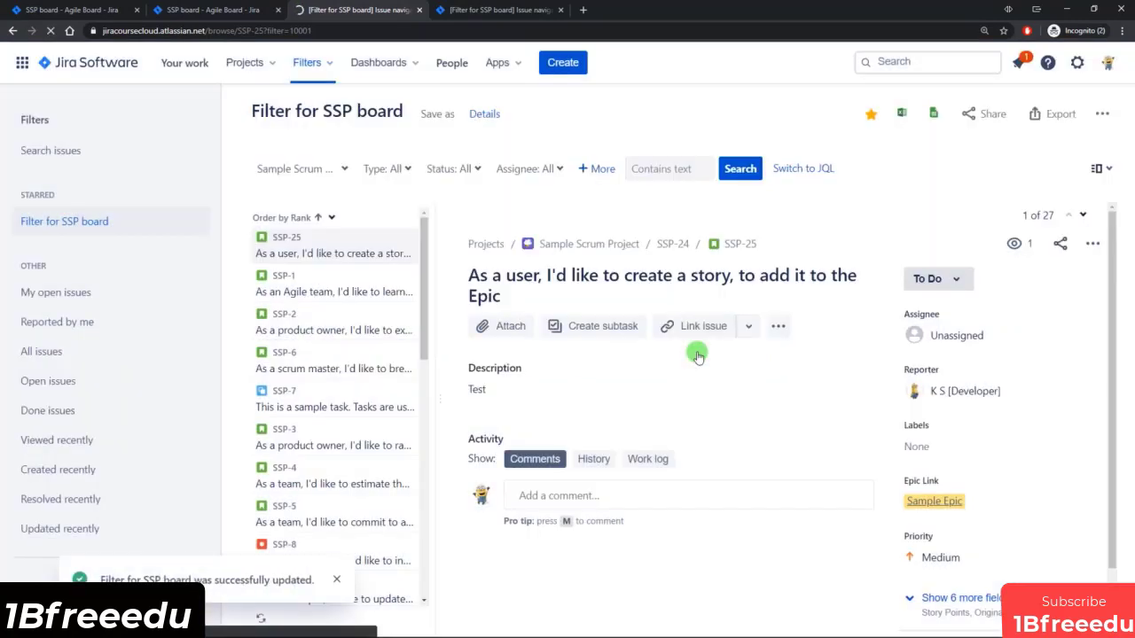
Review the filter shares in the SSP board settings, and reload the other account's boards list to check which boards it can see.
left_click(213, 10)
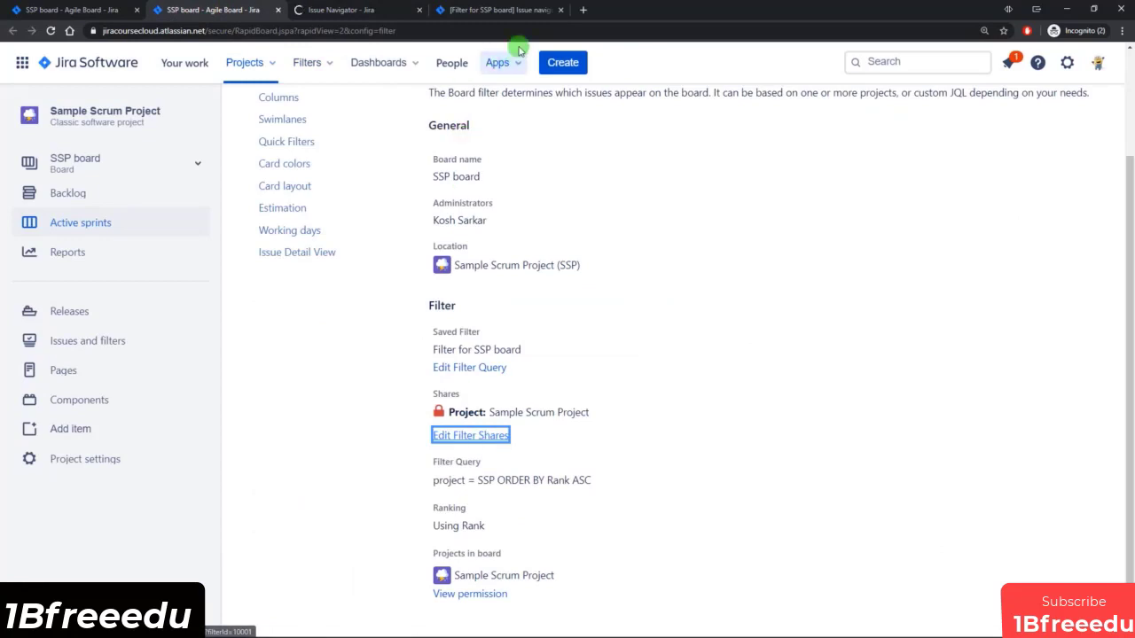
left_click(514, 10)
left_click(357, 12)
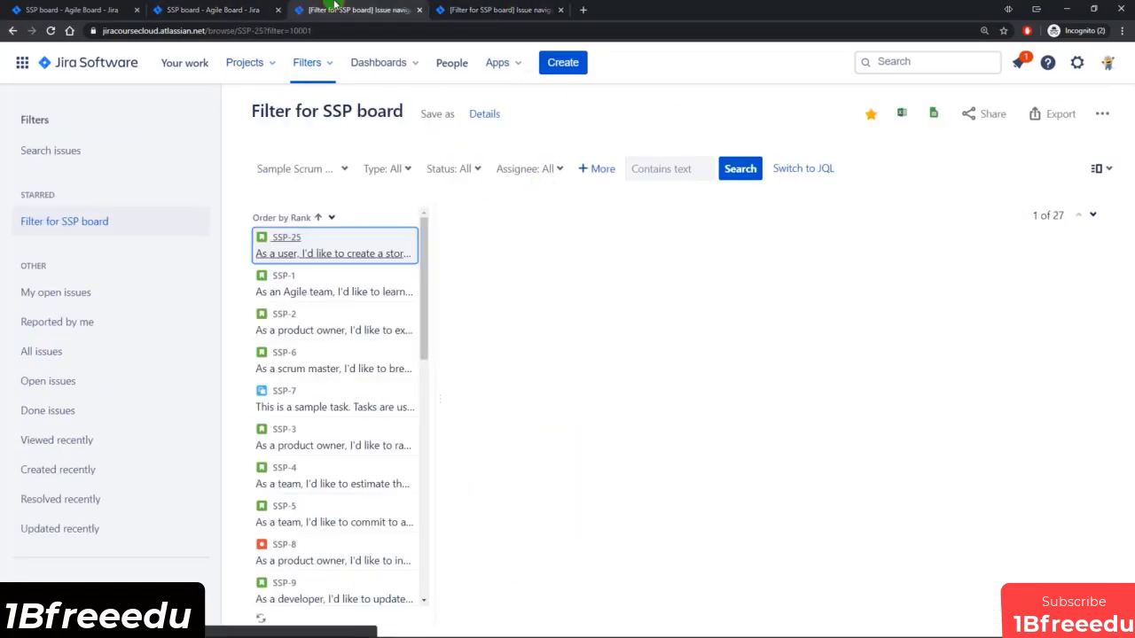
left_click(220, 10)
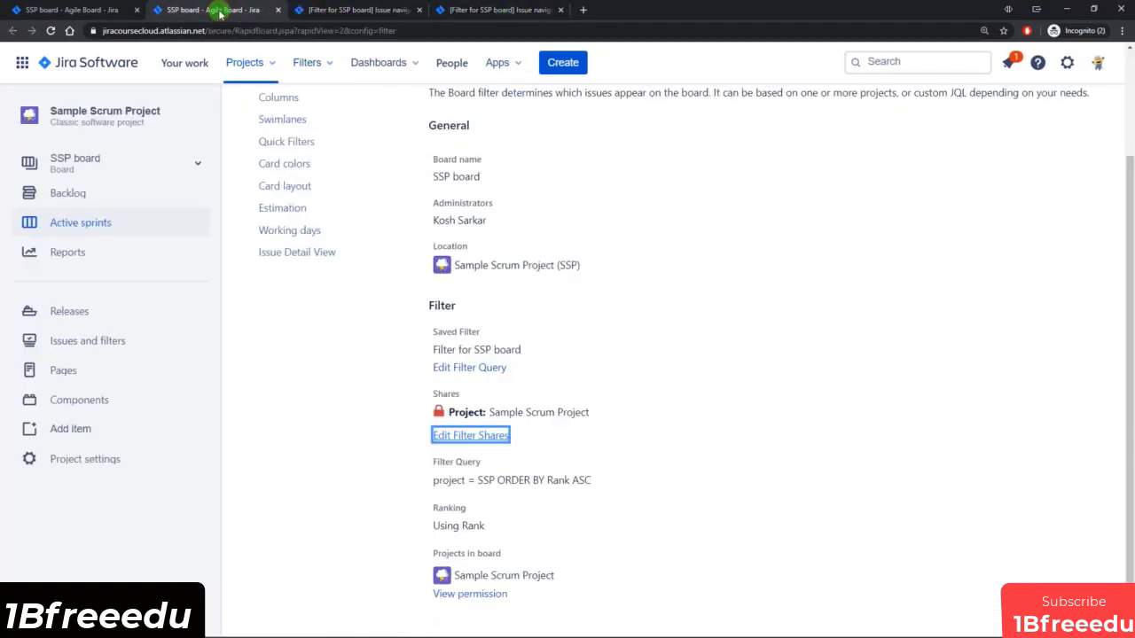
left_click(460, 440)
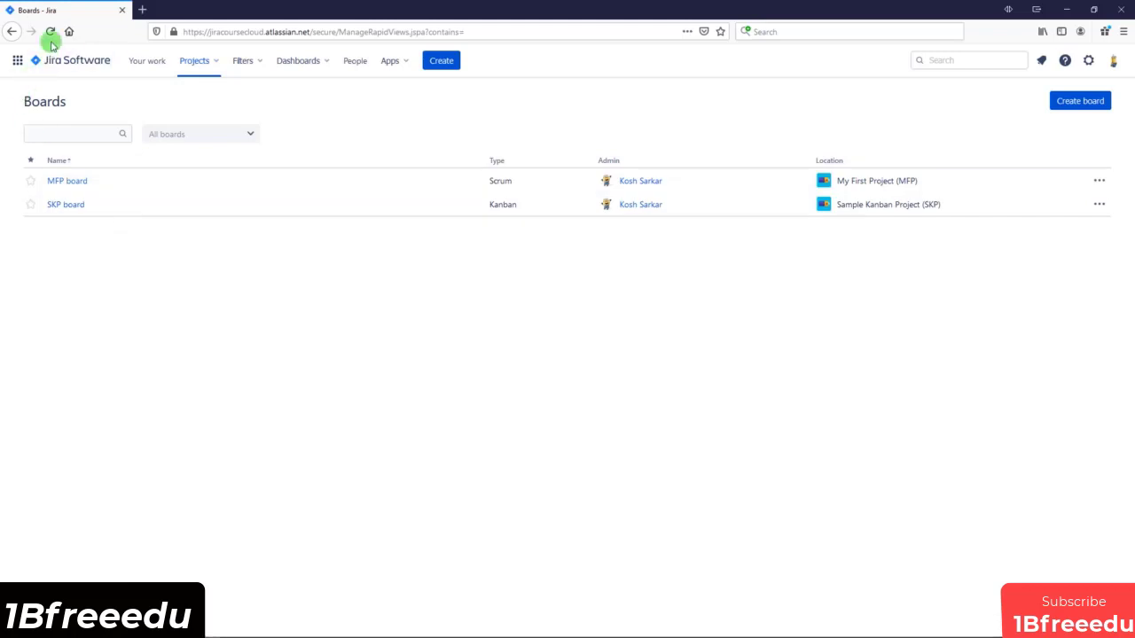
left_click(52, 32)
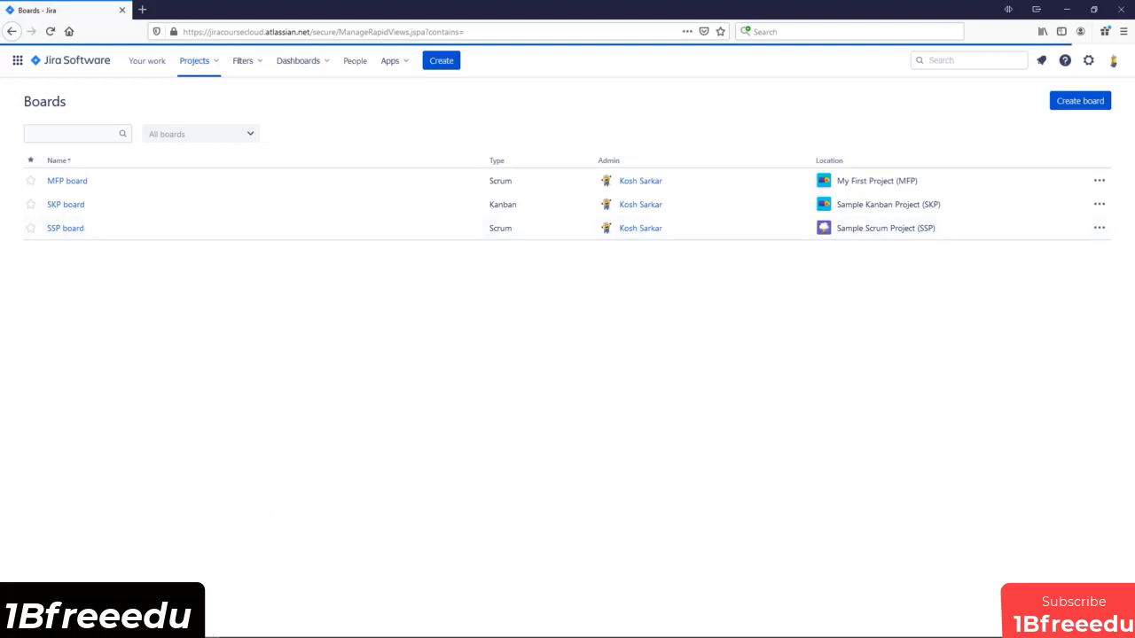
Close the three extra filter tabs and return to the SSP board's general settings.
mouse_move(210, 626)
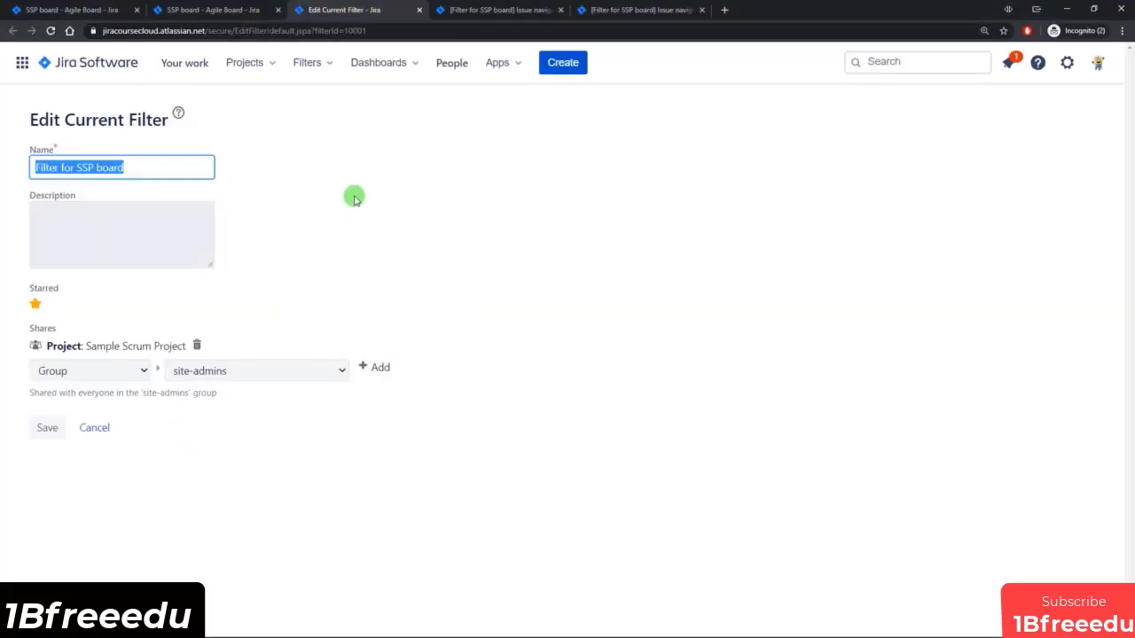
left_click(420, 10)
left_click(420, 10)
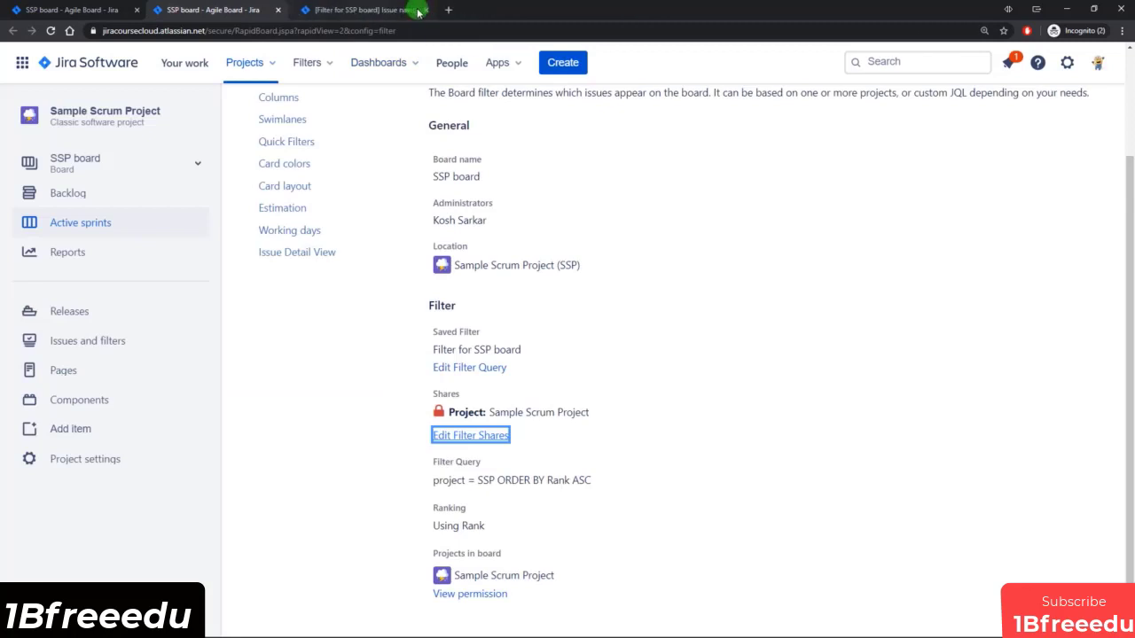
left_click(420, 9)
left_click(727, 390)
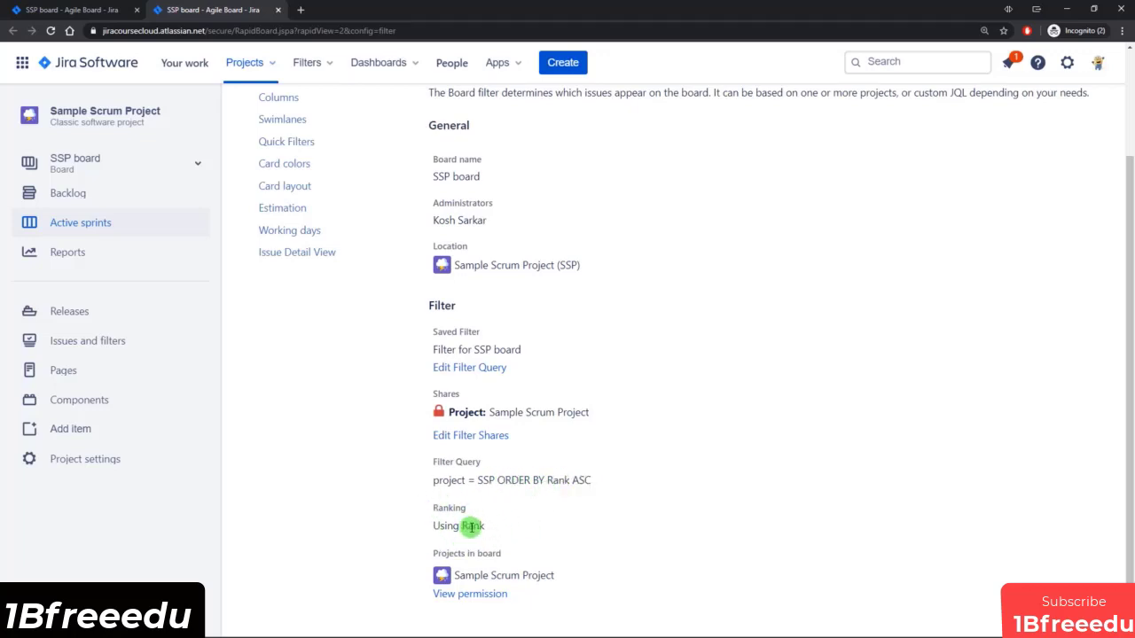
Open the SSP board's backlog, and close the Epics panel and the detail view of SSP-26.
left_click(113, 10)
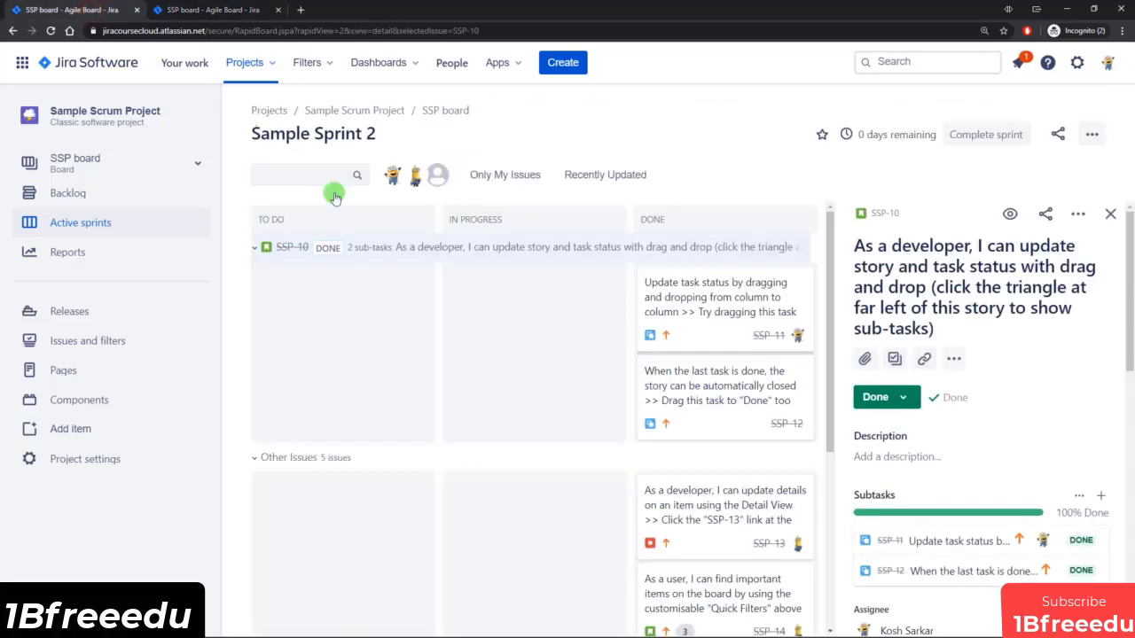
left_click(100, 207)
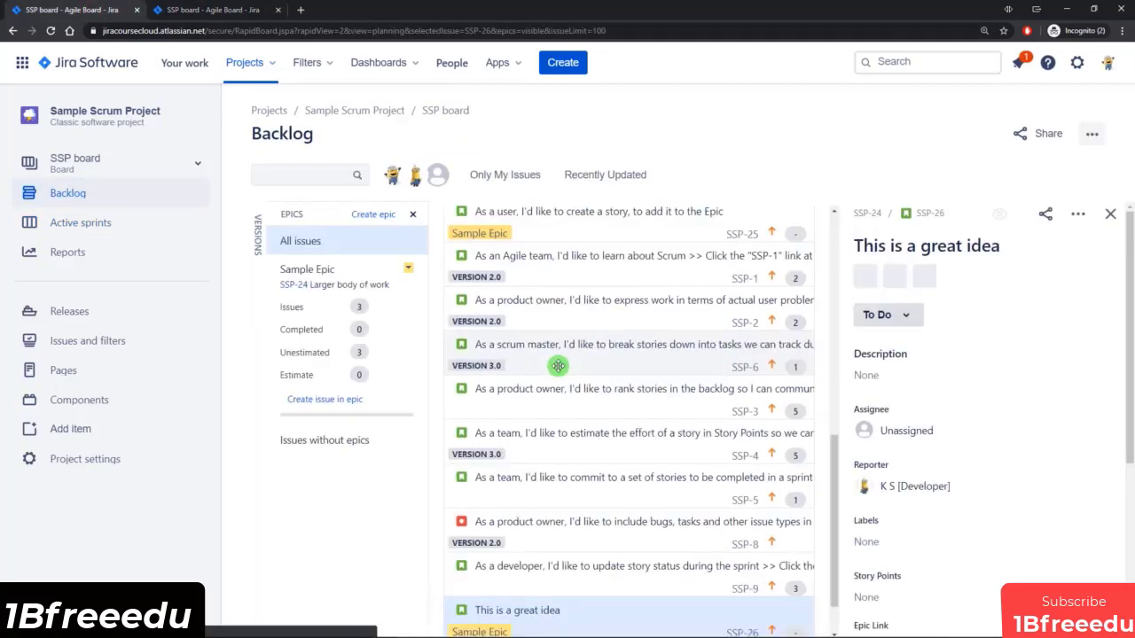
left_click(412, 217)
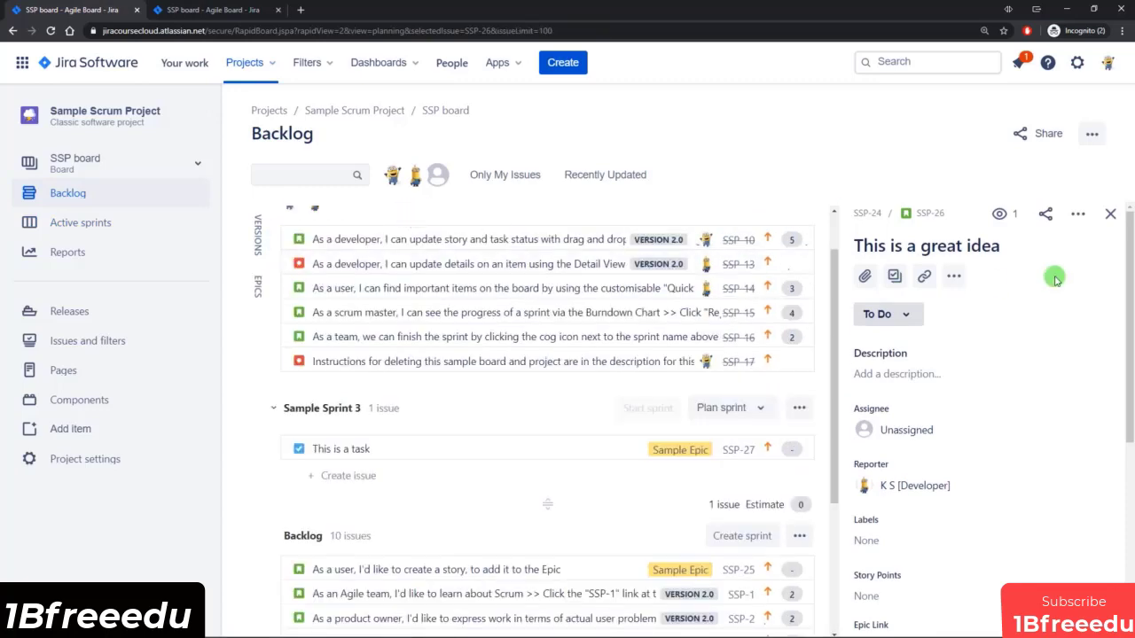
left_click(1110, 213)
scroll(668, 396, "down", 5)
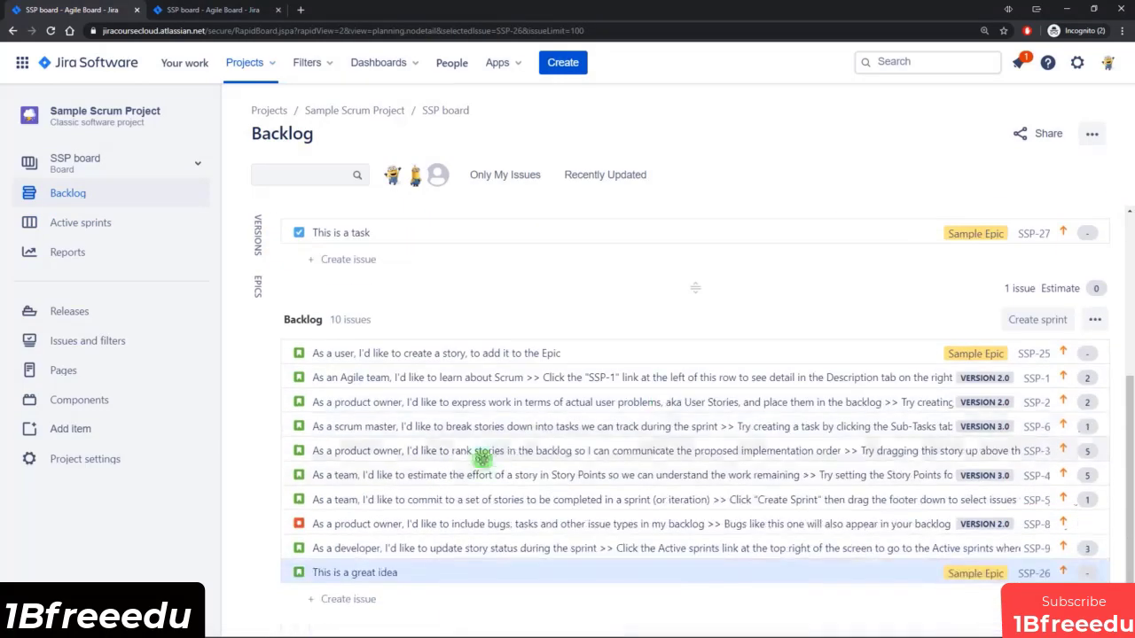
Rank the issue "This is a great idea" second in the backlog, and move it back to the end of the list.
left_click_drag(400, 570, 460, 425)
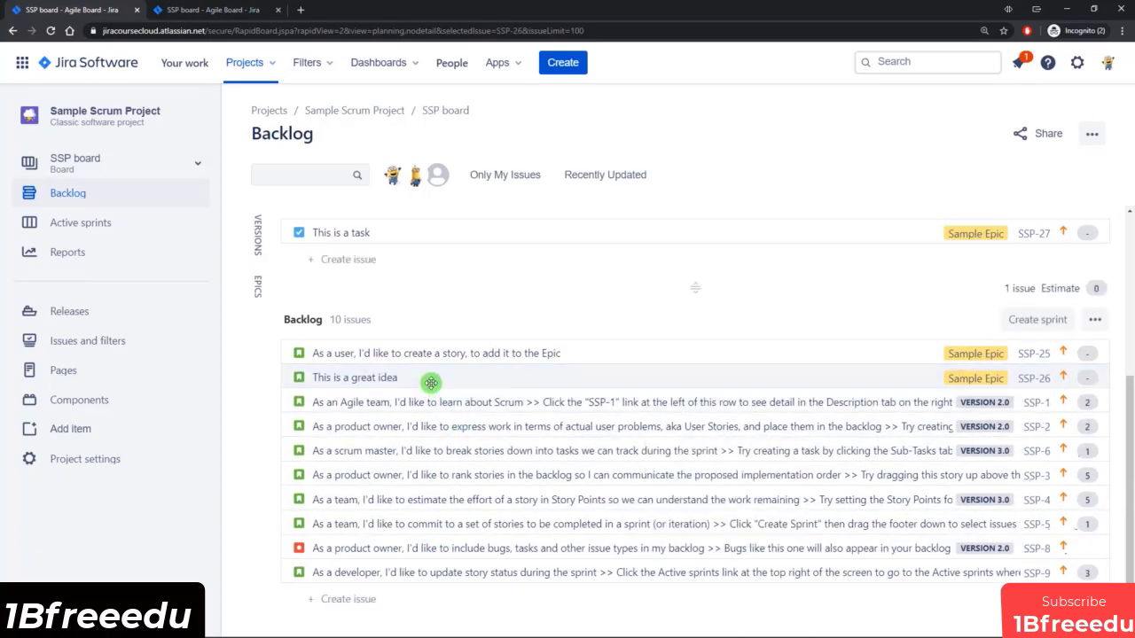
left_click_drag(429, 375, 414, 572)
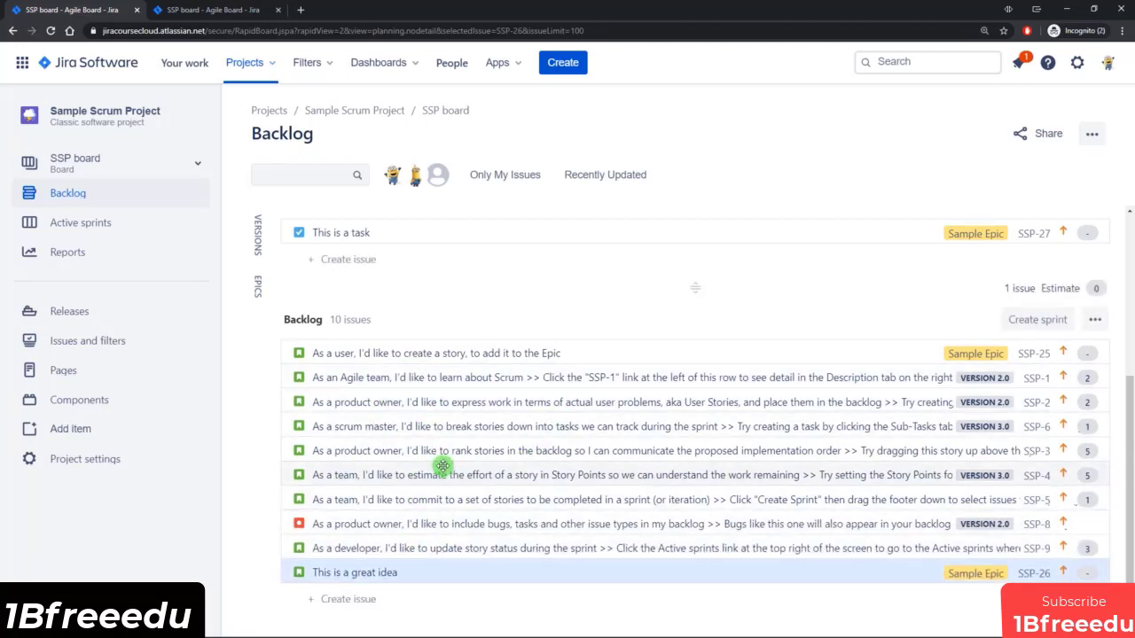
Review the filter and ranking in the SSP board settings, and open the board's column management.
left_click(217, 10)
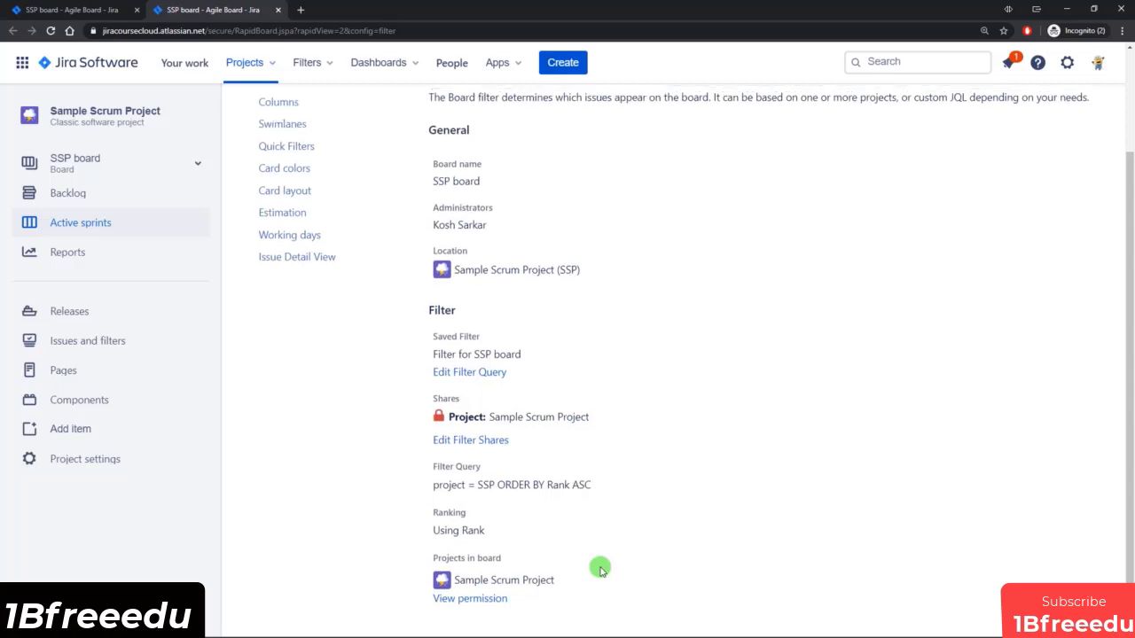
scroll(597, 568, "up", 3)
left_click(285, 233)
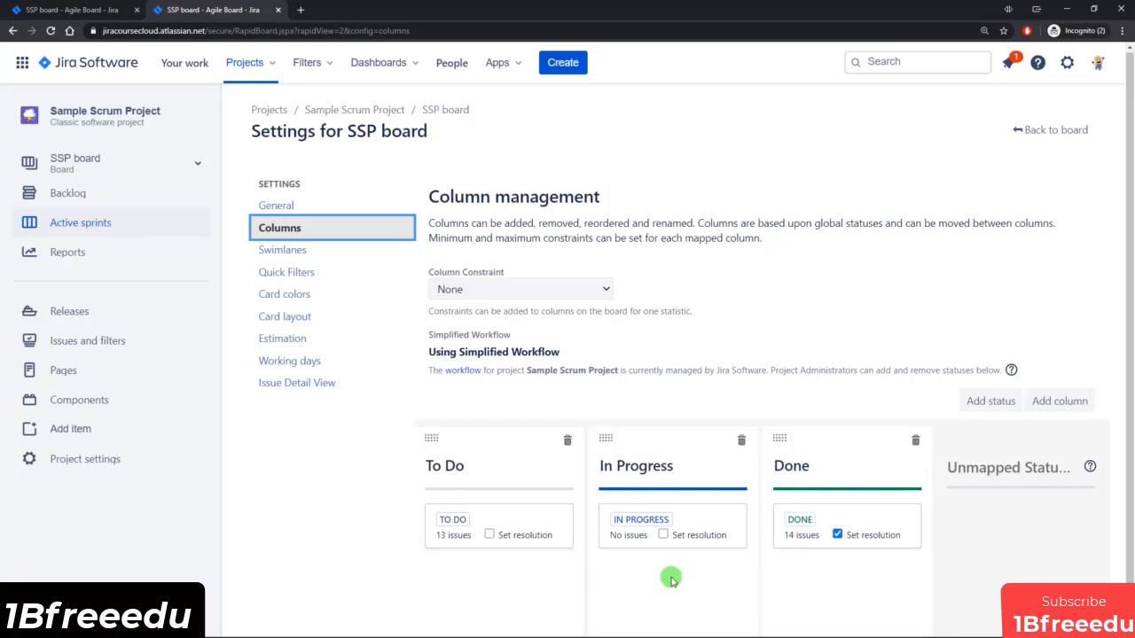
Try out the drag handles of the In Progress status and column, and view the Add column dialog without adding a column.
mouse_move(638, 527)
left_mouse_down()
mouse_move(639, 476)
mouse_move(509, 585)
mouse_move(620, 609)
mouse_move(771, 579)
mouse_move(641, 527)
left_mouse_up()
mouse_move(604, 438)
left_mouse_down()
mouse_move(664, 466)
mouse_move(611, 438)
left_mouse_up()
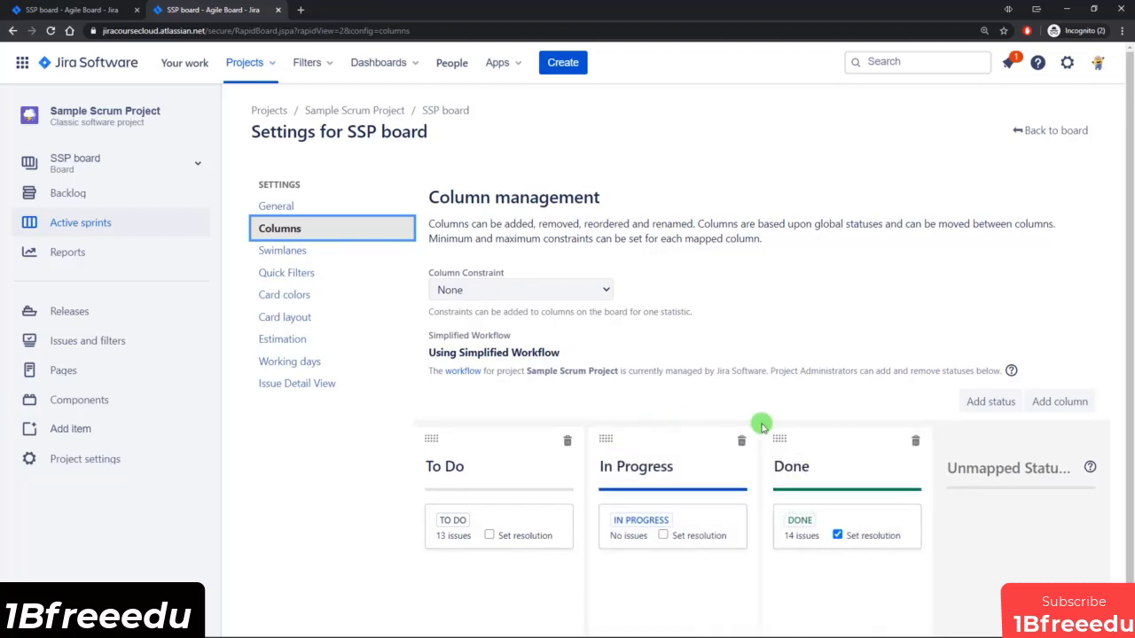
left_click(1061, 402)
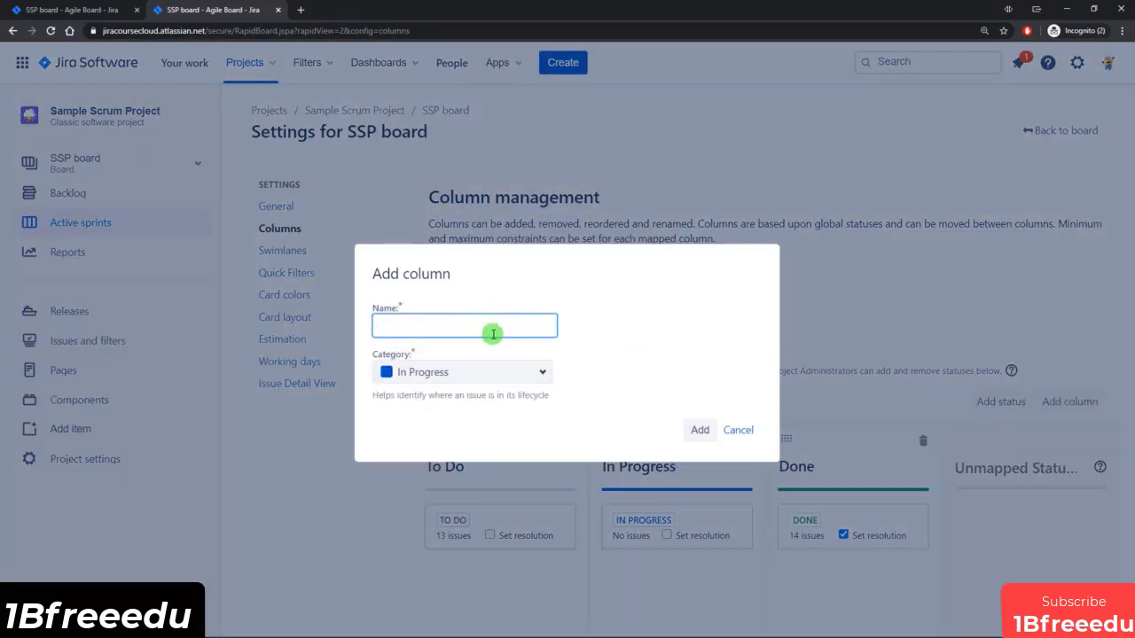
left_click(743, 432)
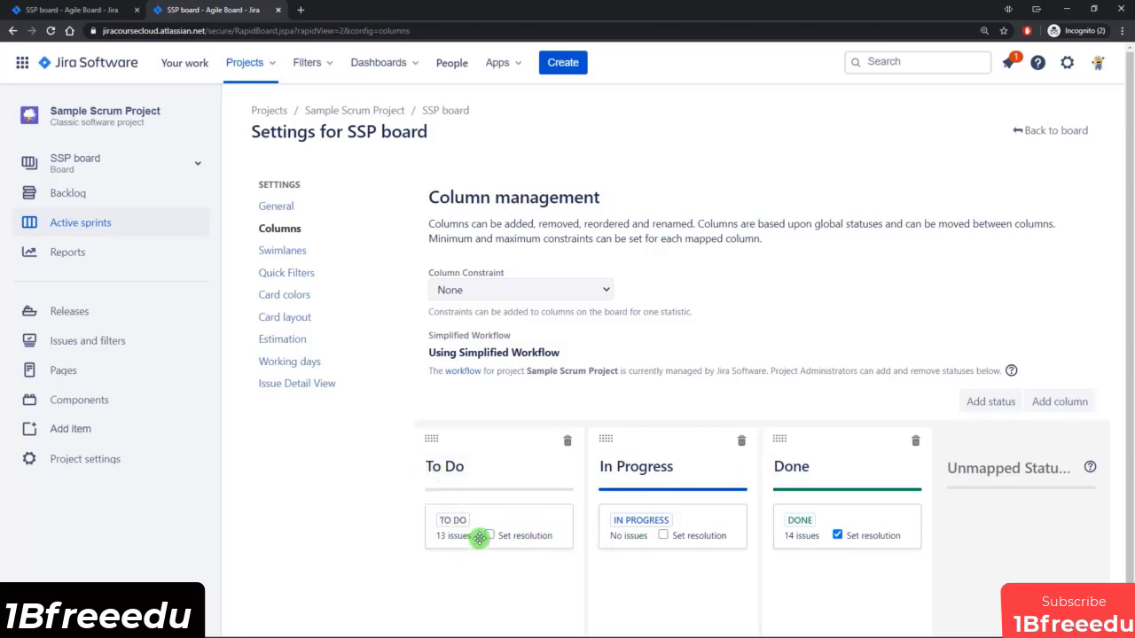
Rename the To Do column to Not Started and the In Progress column to Started, and check the headings on the active sprint board.
left_click(503, 467)
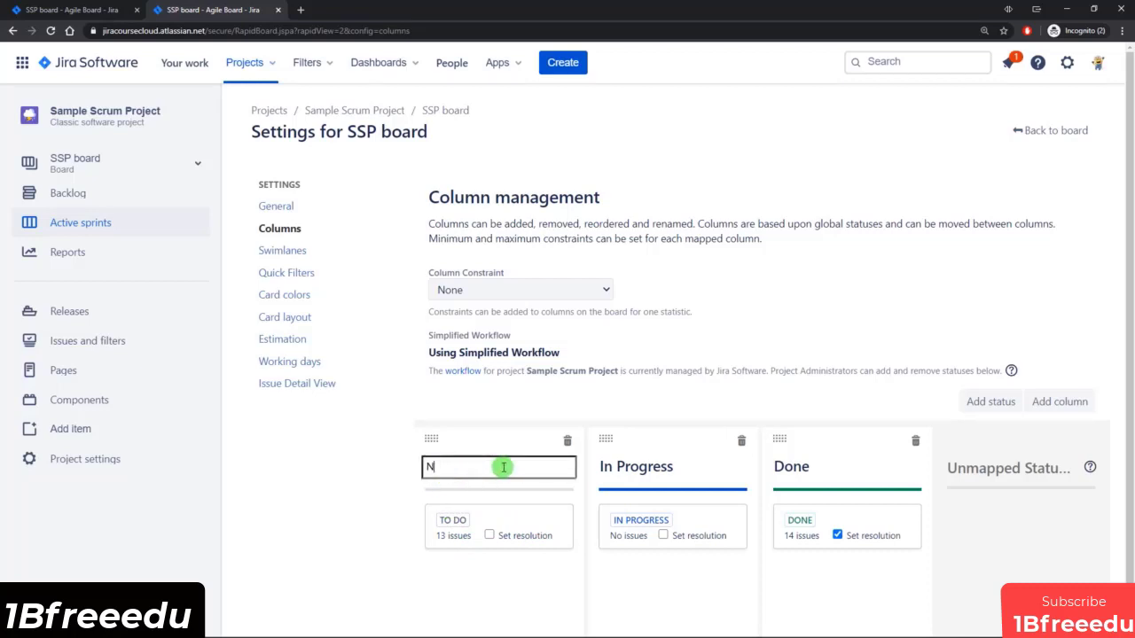
type("Not Started")
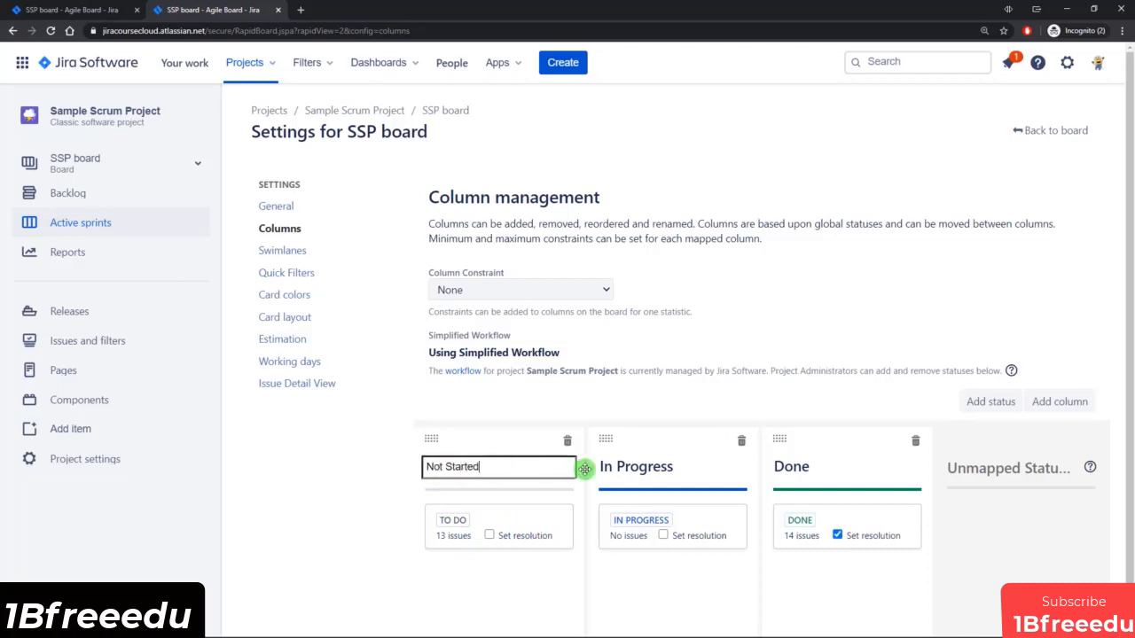
left_click(660, 467)
type("Started")
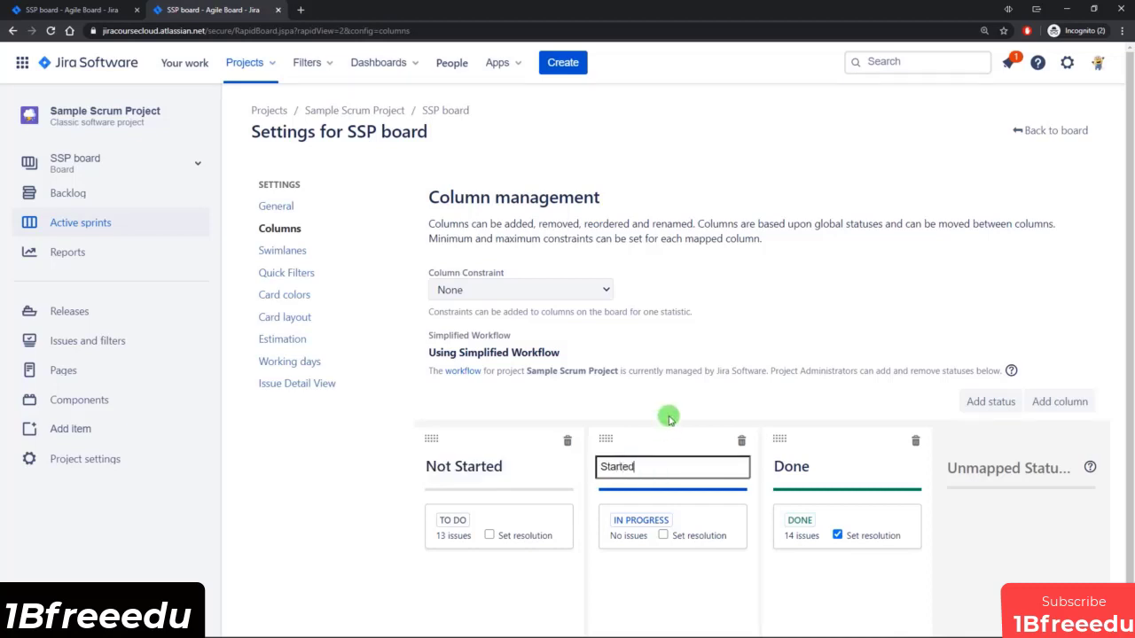
left_click(666, 422)
left_click(62, 10)
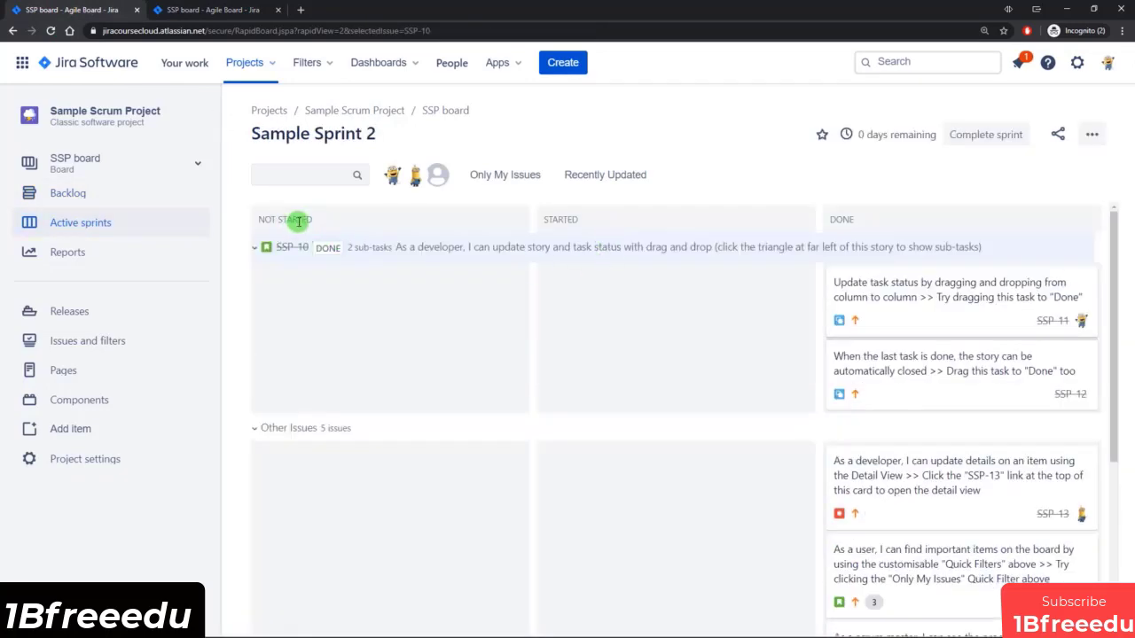
left_click(222, 10)
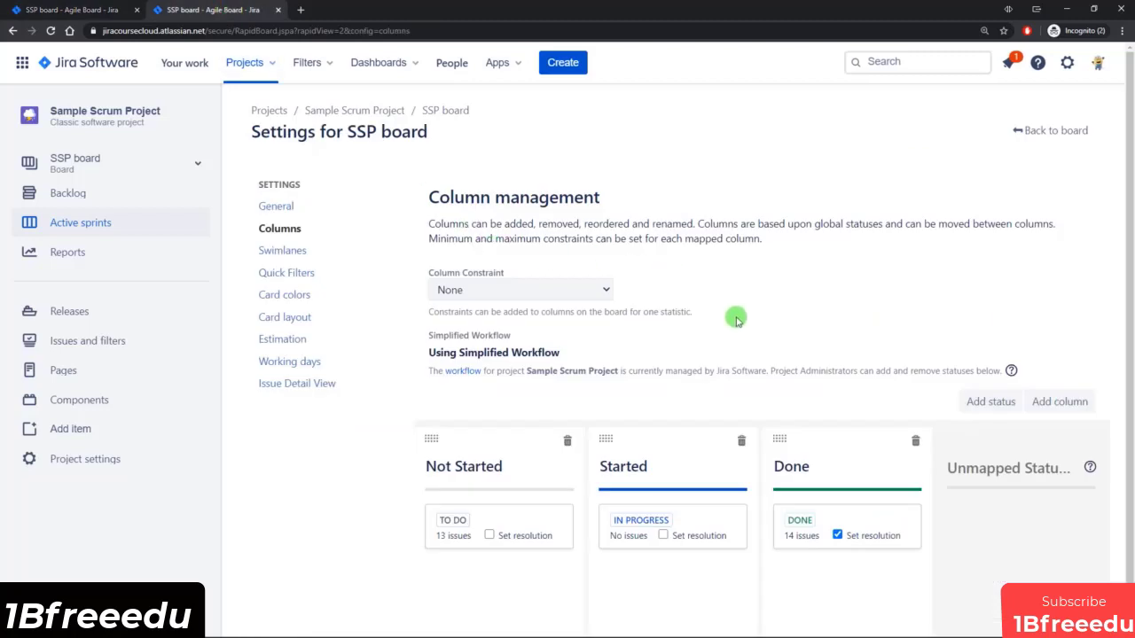
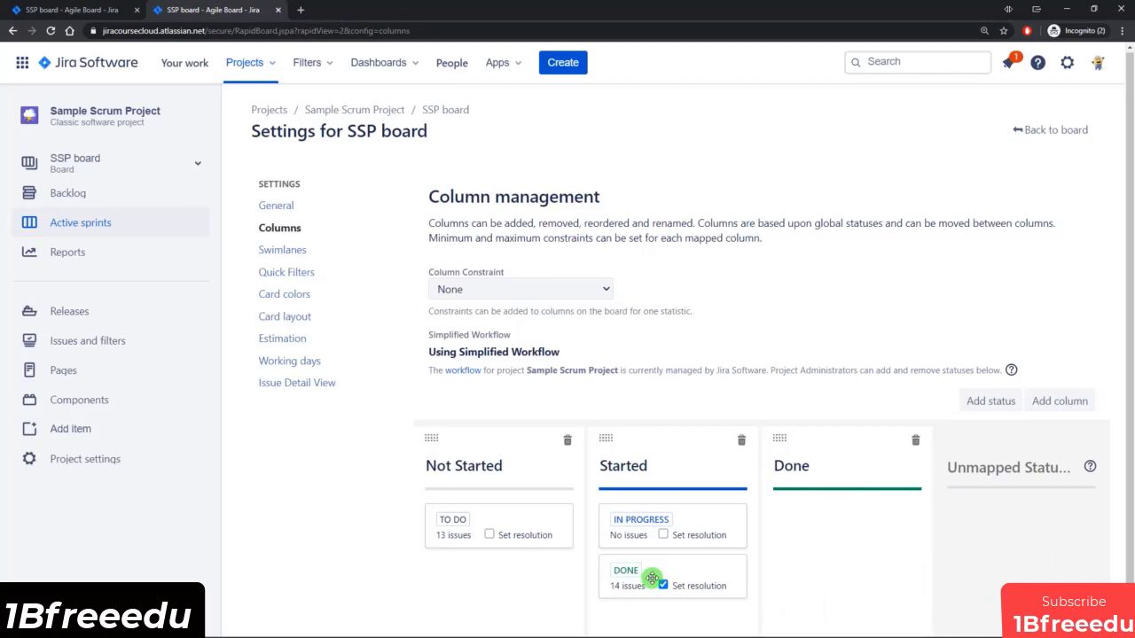
Compare the Sample Sprint 2 board's columns and issue cards with the status mapping in the column settings.
left_click(73, 9)
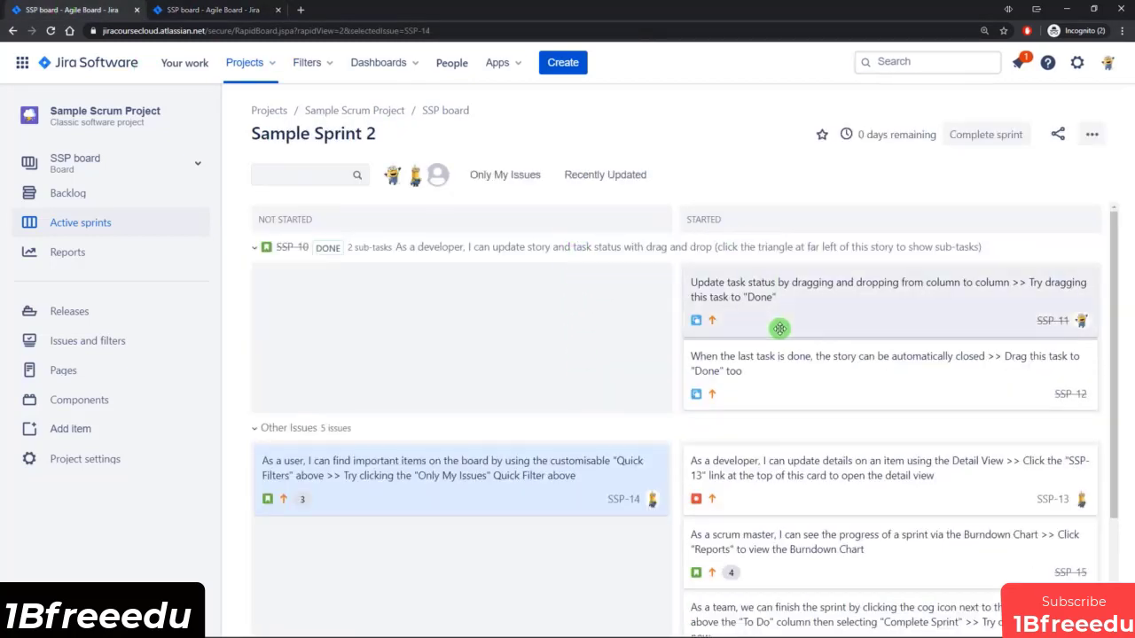
scroll(585, 348, "down", 2)
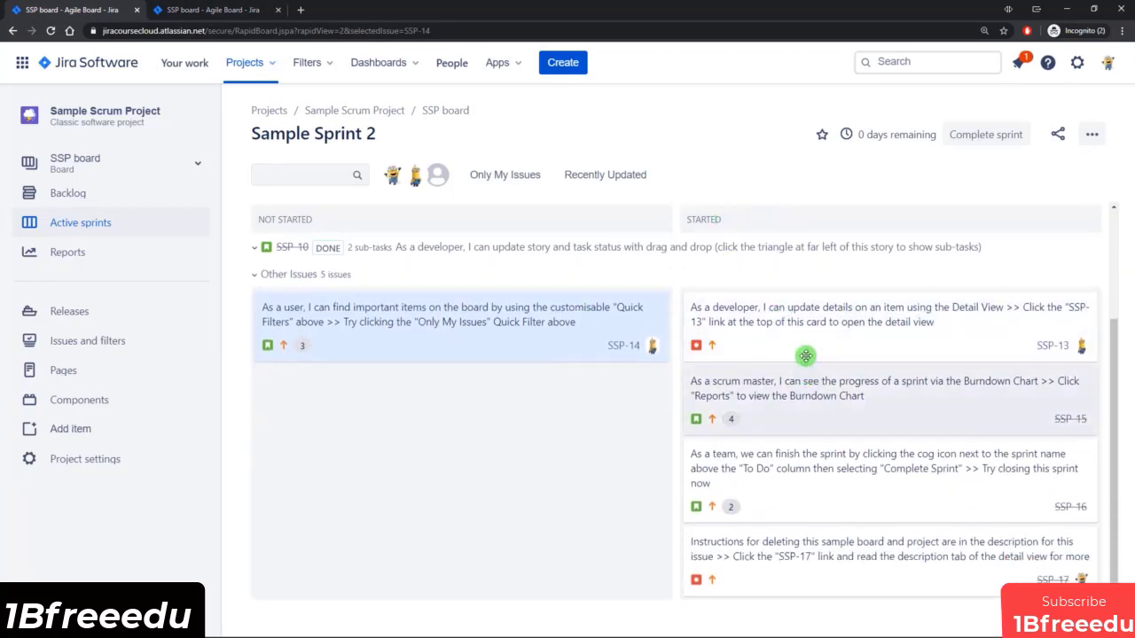
scroll(833, 507, "up", 2)
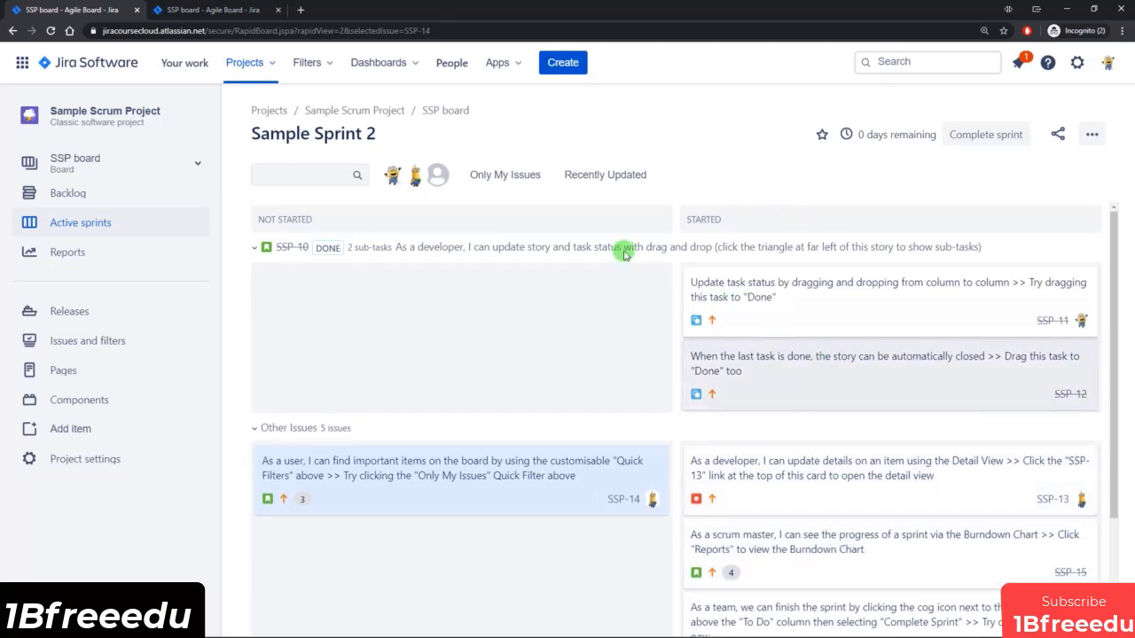
left_click(205, 10)
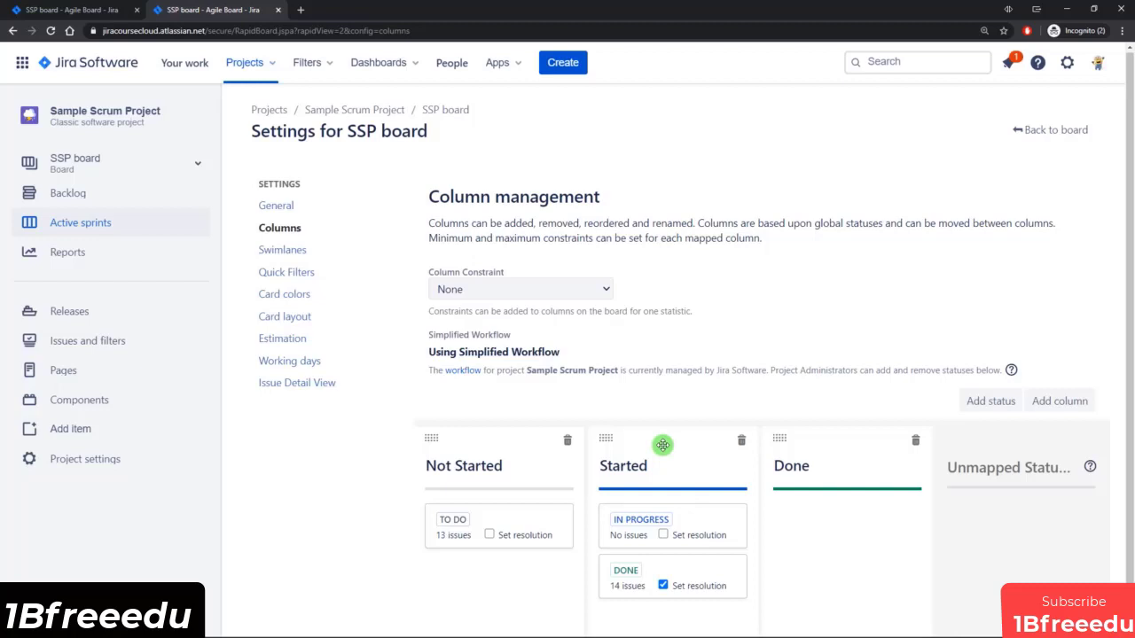
left_click(62, 10)
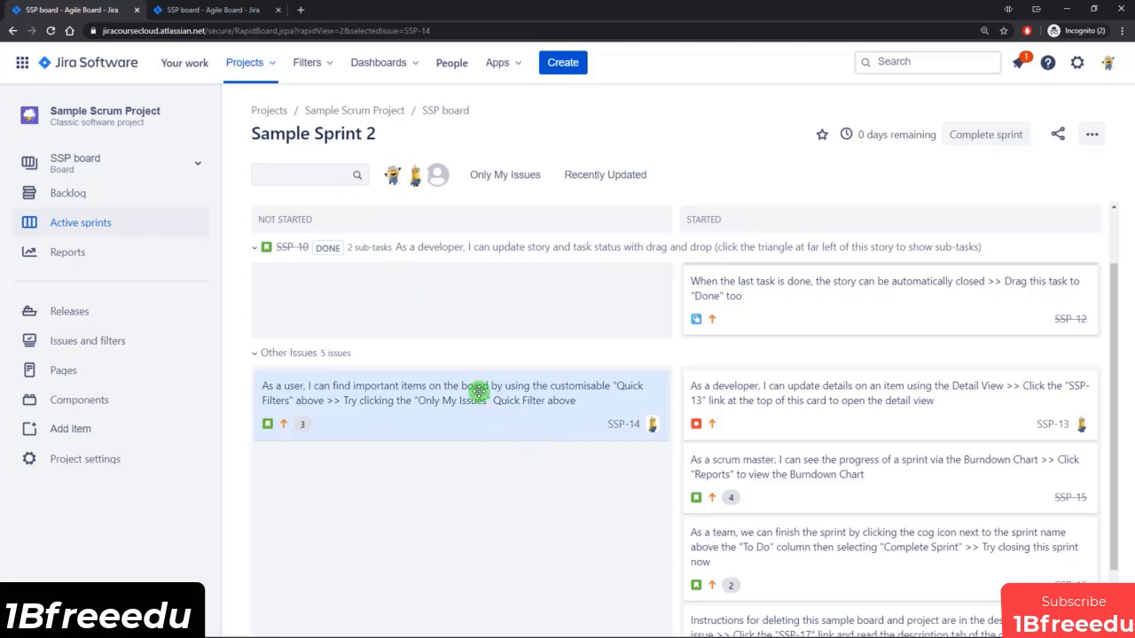
mouse_move(476, 390)
left_mouse_down()
mouse_move(476, 411)
mouse_move(600, 437)
mouse_move(848, 424)
mouse_move(834, 426)
mouse_move(806, 517)
mouse_move(815, 563)
mouse_move(804, 554)
mouse_move(804, 446)
mouse_move(813, 408)
mouse_move(828, 402)
mouse_move(665, 426)
mouse_move(501, 422)
mouse_move(767, 423)
mouse_move(833, 398)
mouse_move(889, 409)
mouse_move(775, 558)
mouse_move(892, 562)
mouse_move(451, 423)
mouse_move(470, 390)
mouse_move(475, 410)
left_mouse_up()
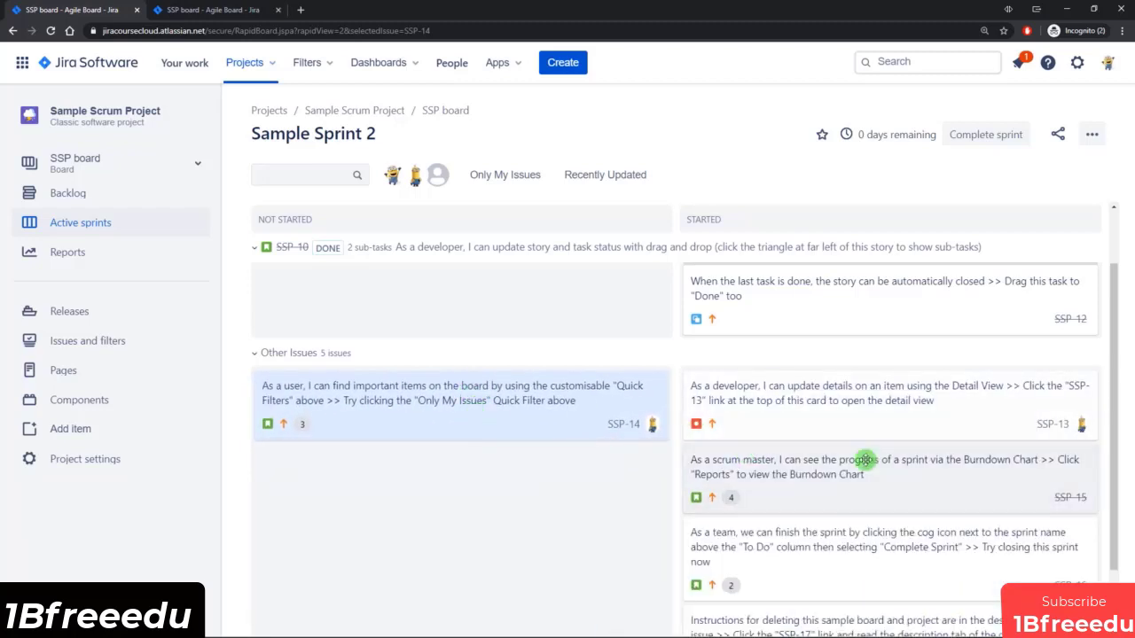
scroll(596, 531, "down", 1)
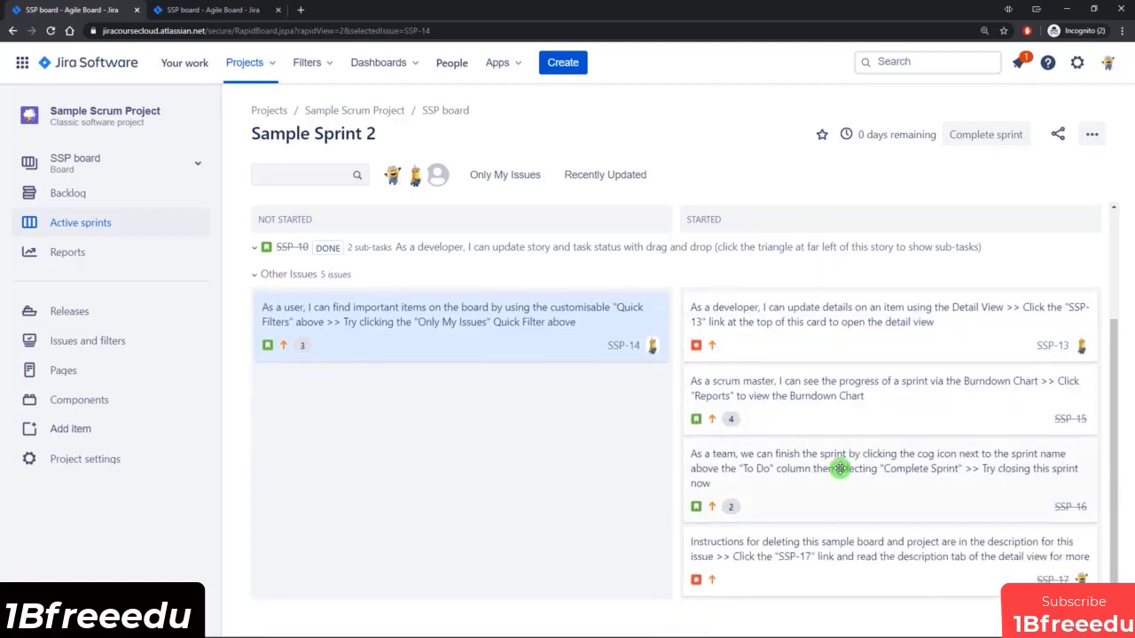
mouse_move(475, 332)
left_mouse_down()
mouse_move(471, 354)
mouse_move(539, 371)
mouse_move(616, 493)
mouse_move(462, 346)
mouse_move(469, 324)
left_mouse_up()
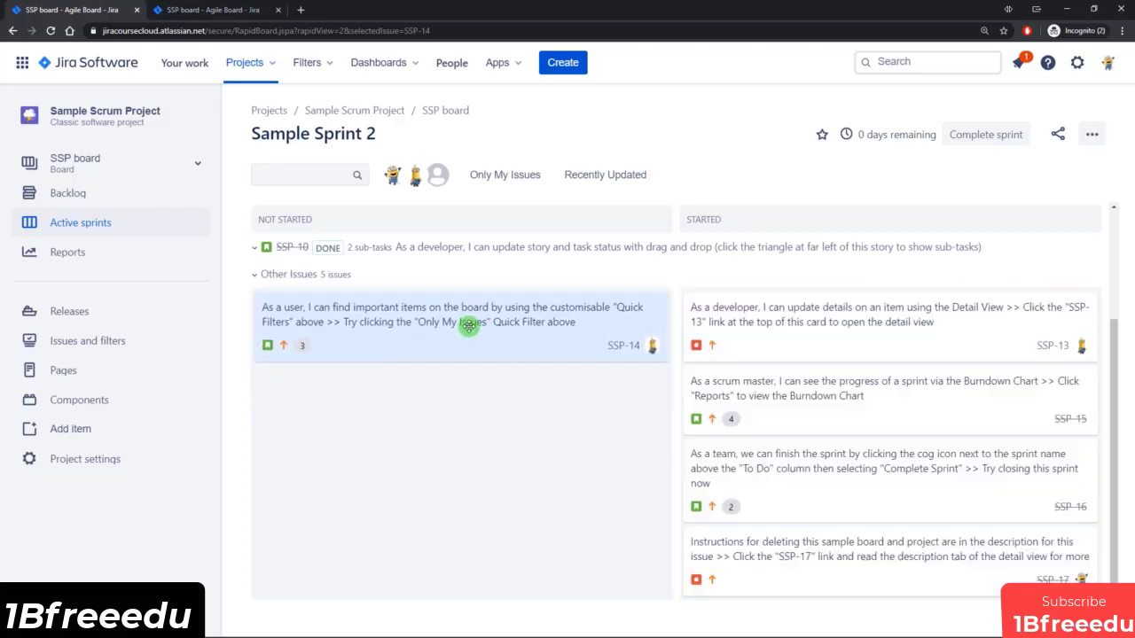
In the board's column settings, move the DONE status from the Started column to the Done column.
left_click(183, 12)
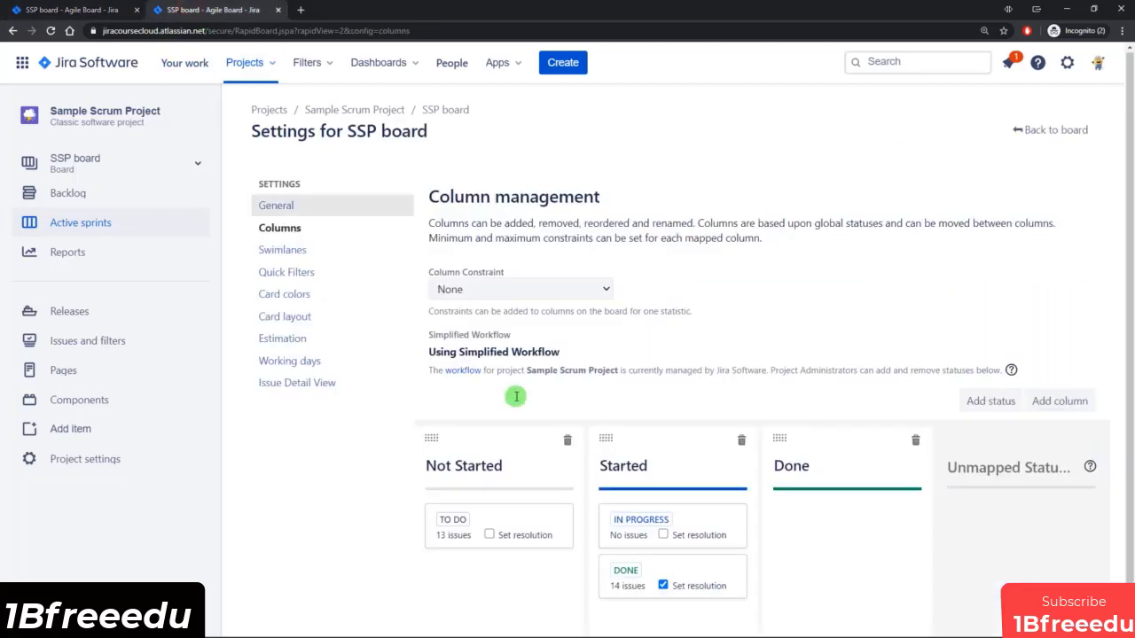
left_click_drag(633, 570, 831, 527)
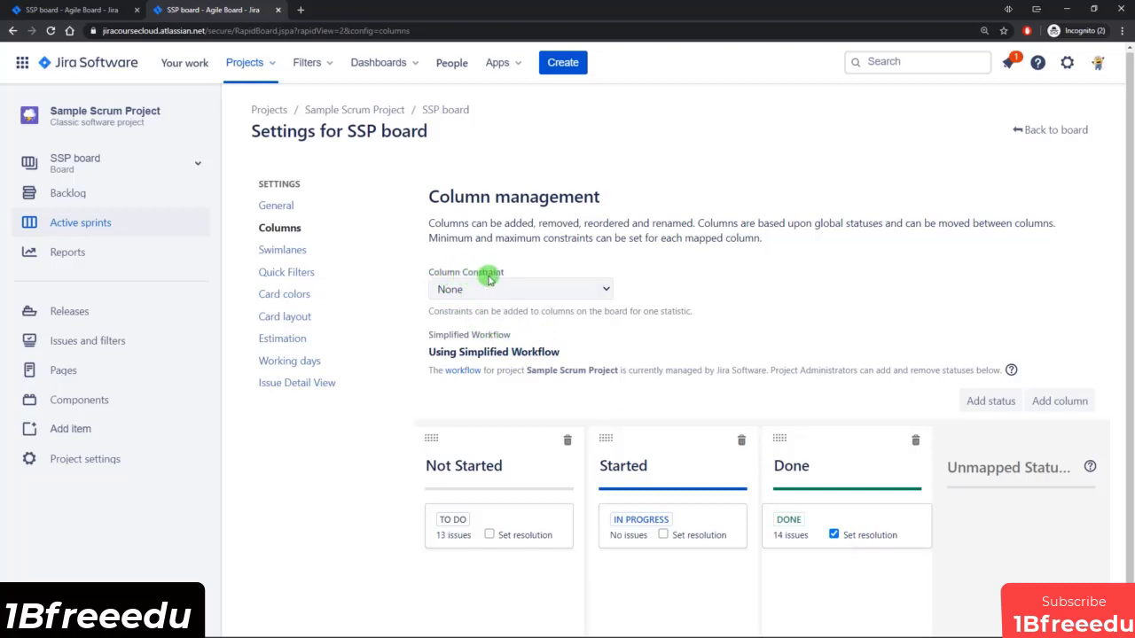
Set the column constraint to Issue Count and limit the Not Started column to a maximum of 1.
left_click(598, 288)
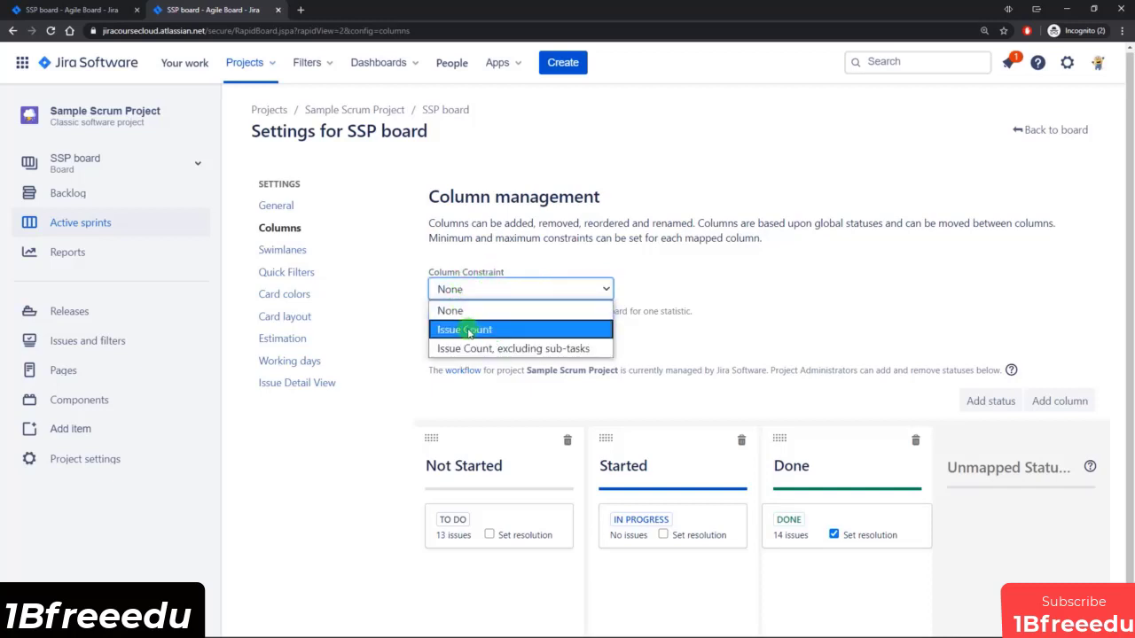
left_click(469, 330)
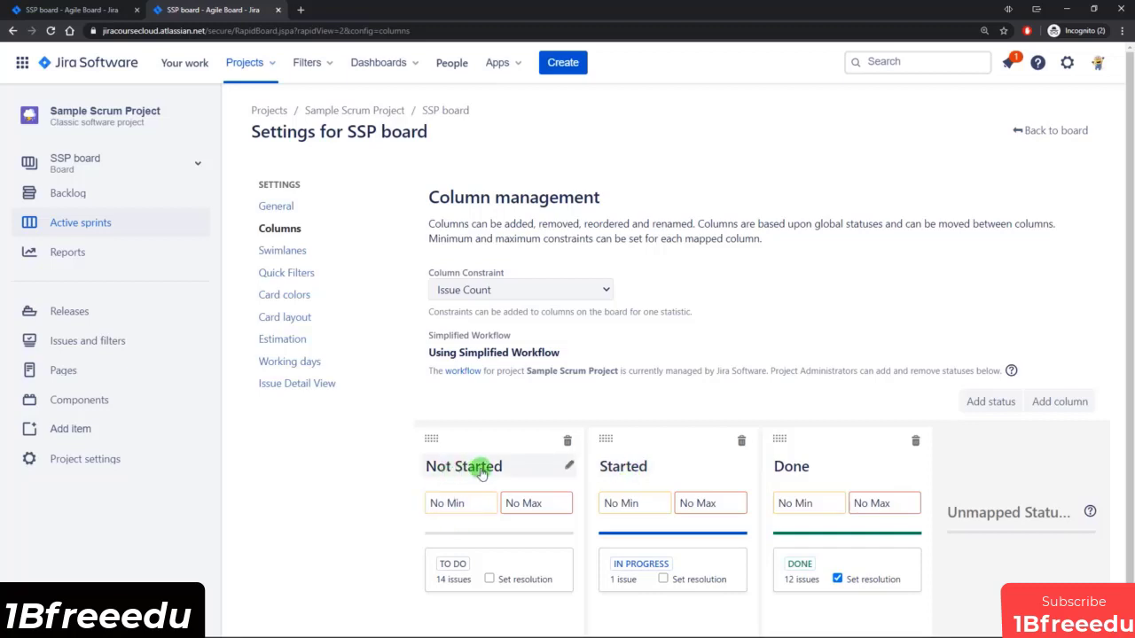
left_click(517, 501)
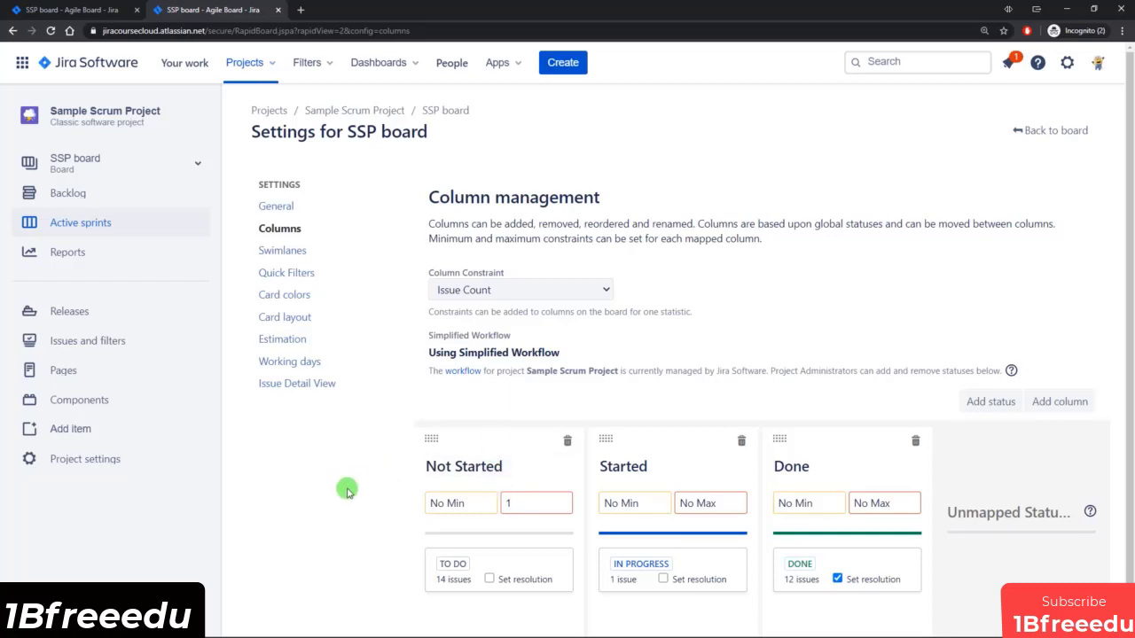
On the active sprint board, move issue SSP-13 from Started to Not Started.
left_click(74, 10)
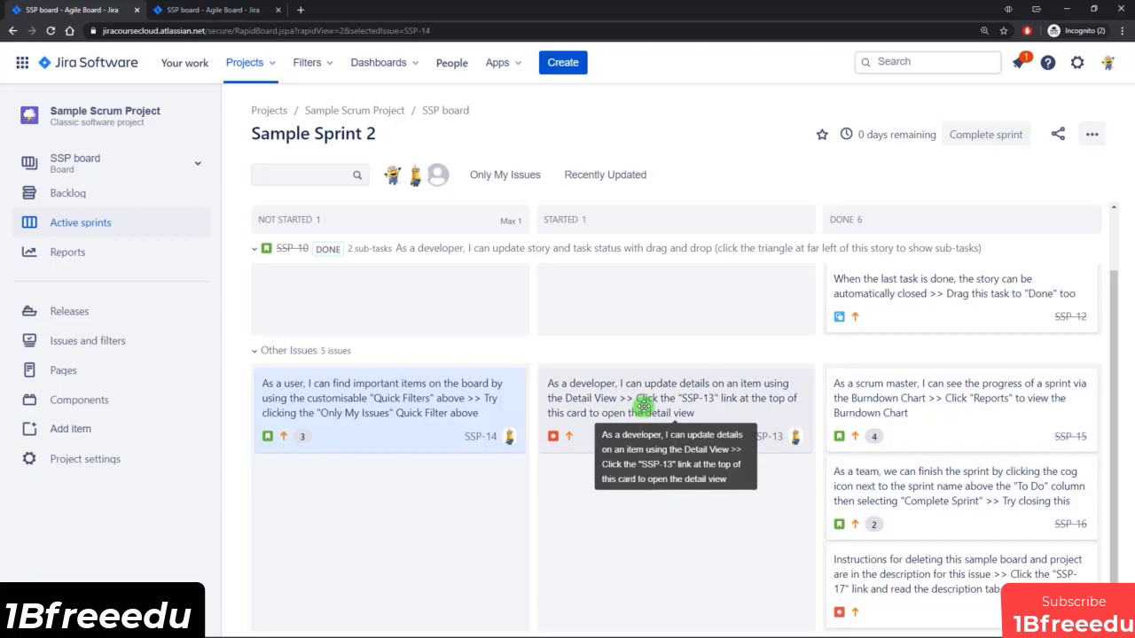
left_click_drag(645, 406, 387, 494)
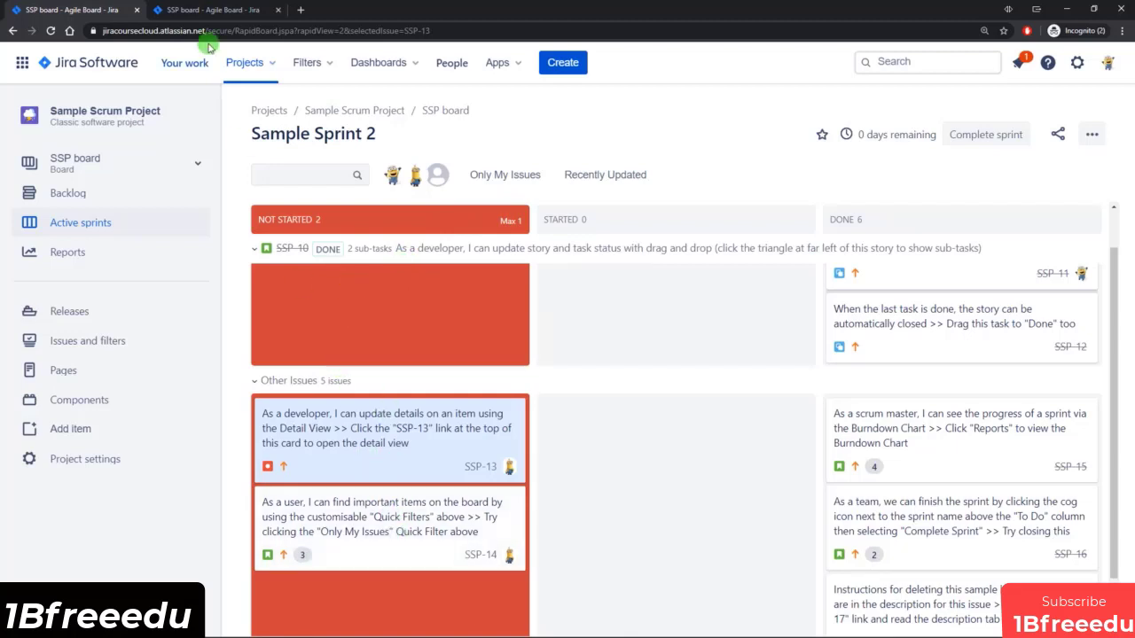
Reset the column constraint to None in the board settings and check the sprint board's columns again.
left_click(209, 9)
left_click(558, 289)
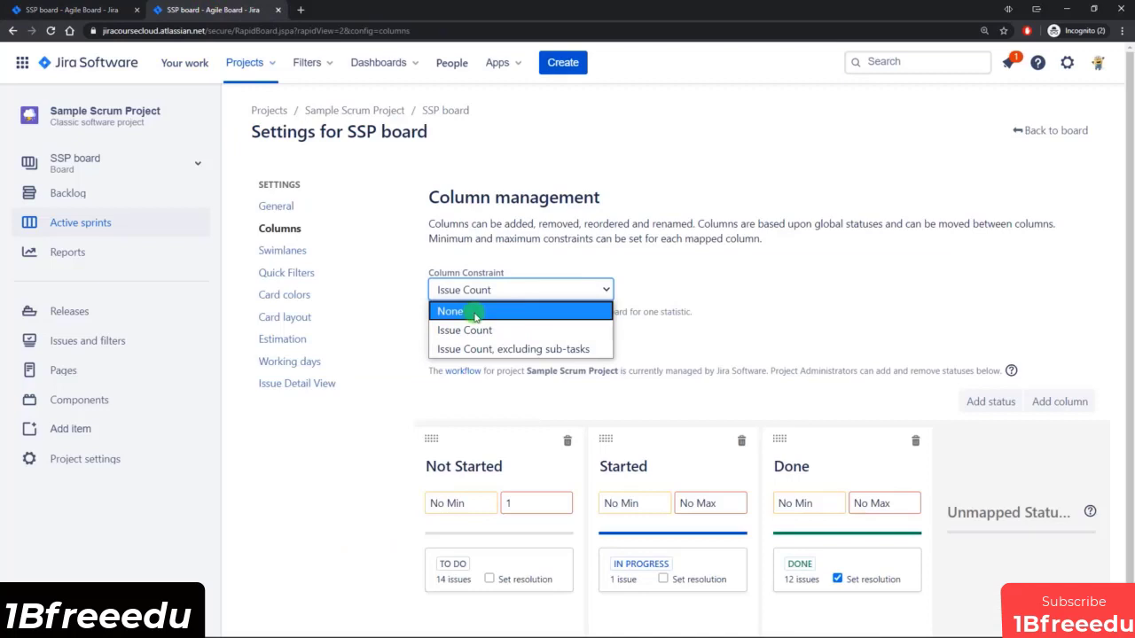
left_click(475, 312)
left_click(60, 9)
scroll(558, 403, "down", 1)
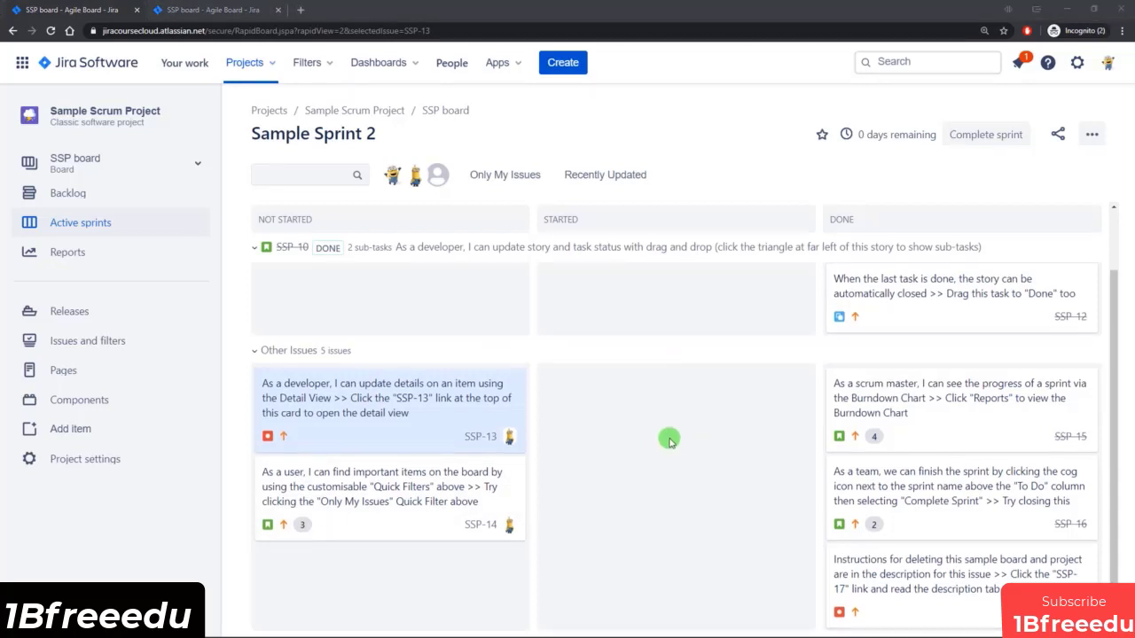
Add the existing Selected for Development status in the board's column settings.
left_click(220, 12)
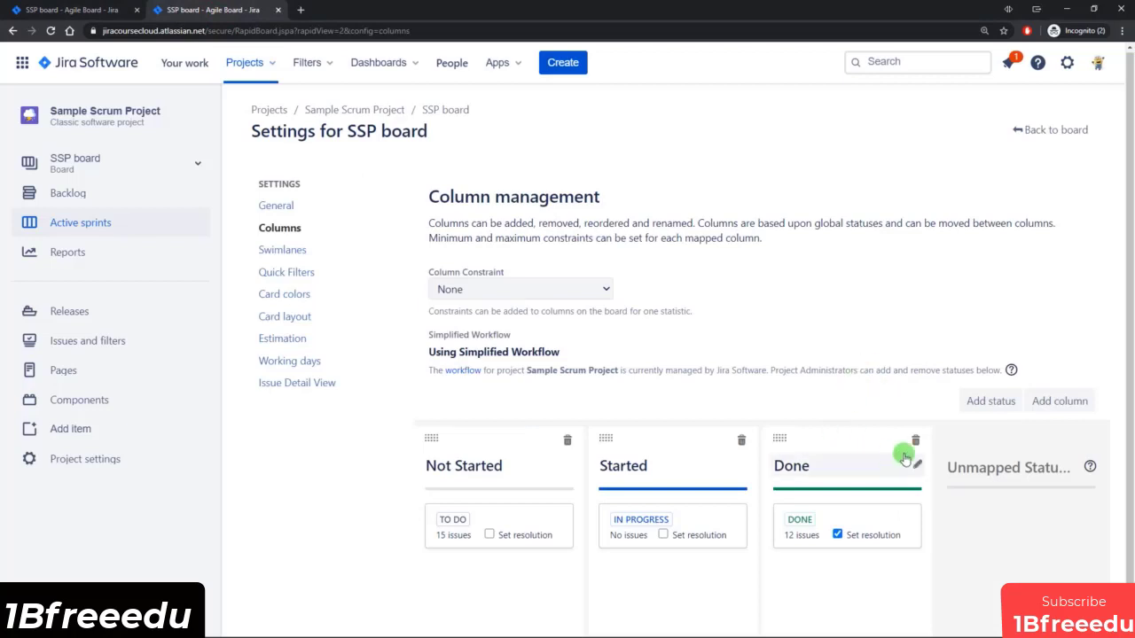
left_click(991, 402)
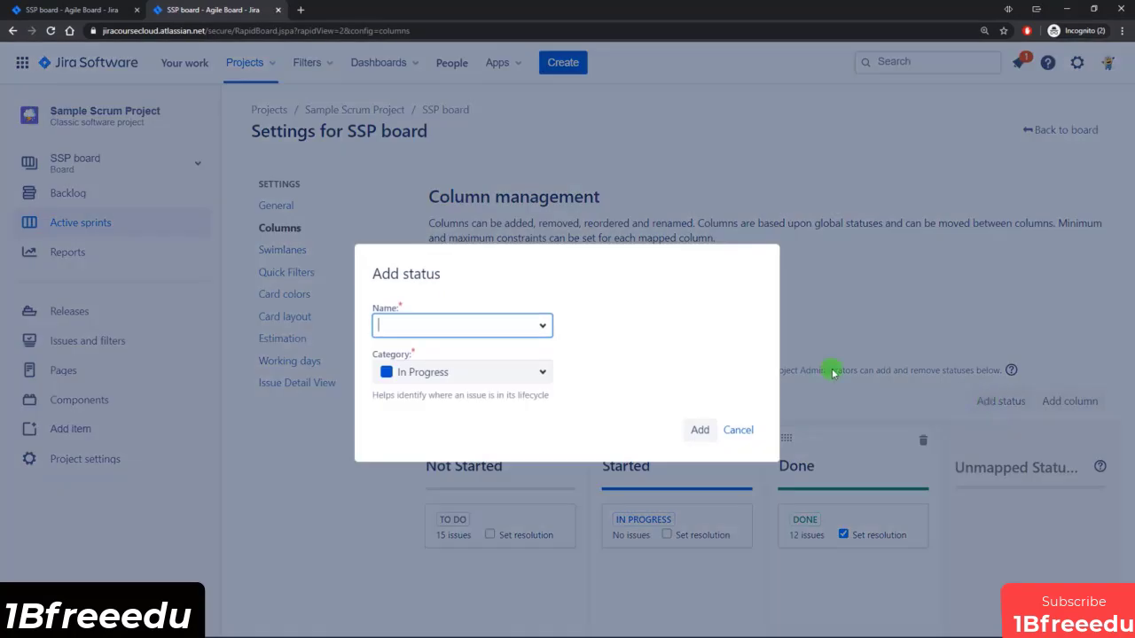
left_click(541, 328)
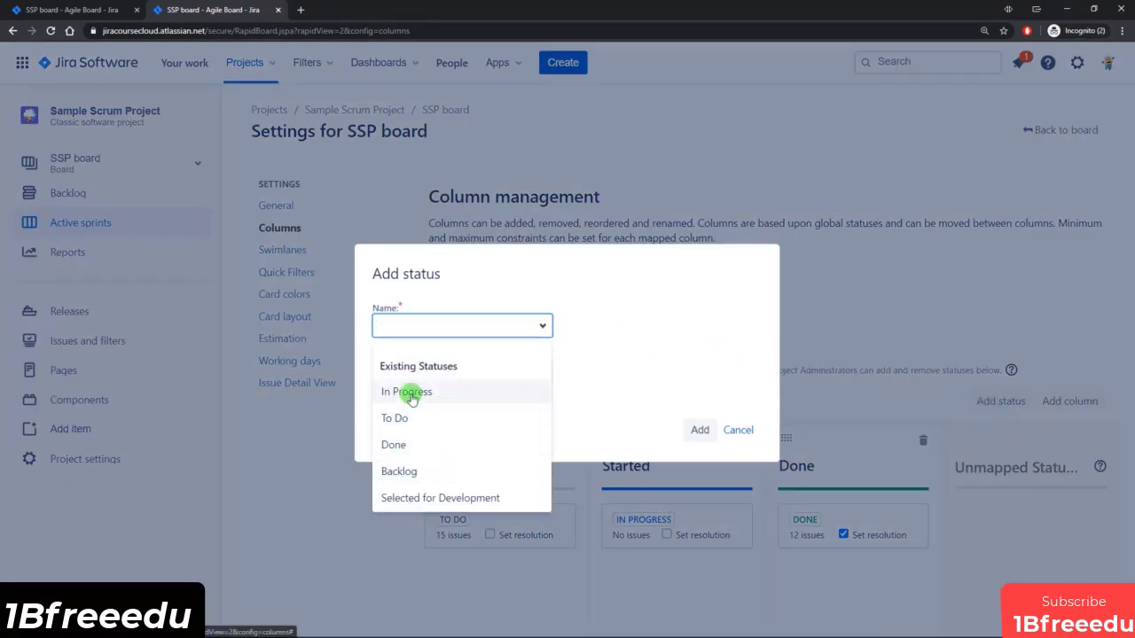
left_click(437, 499)
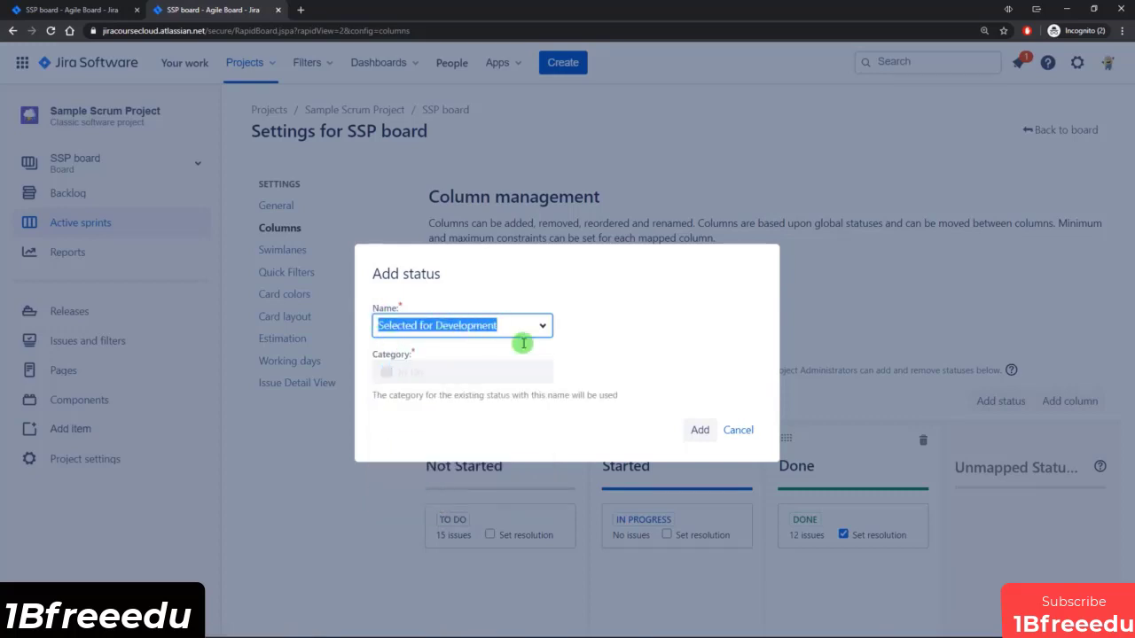
left_click(700, 430)
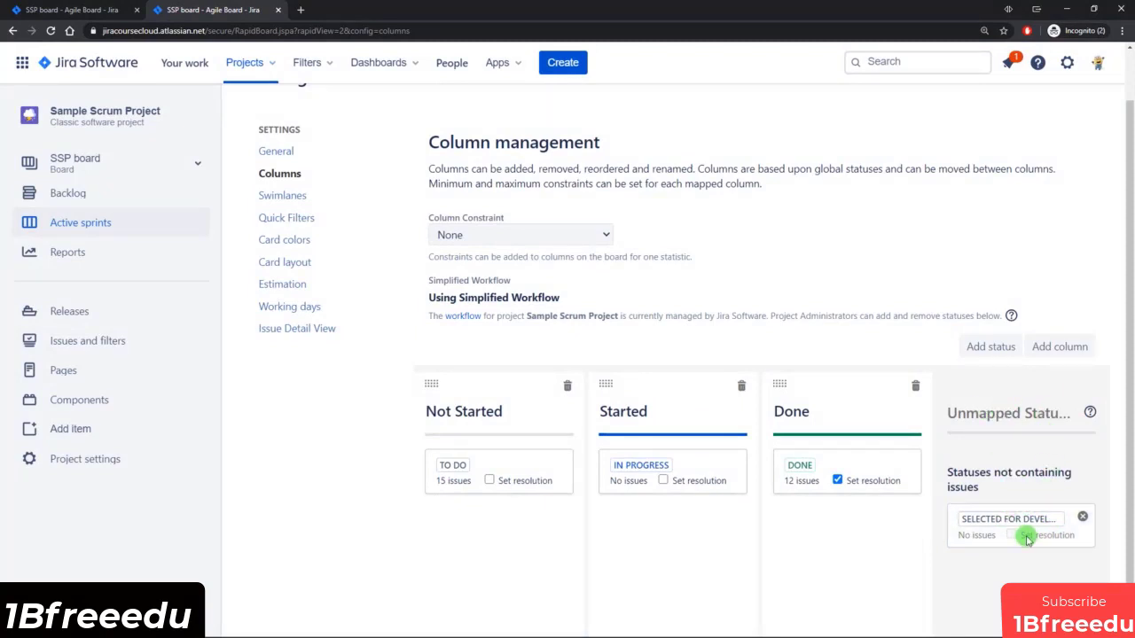
left_click_drag(1021, 525, 611, 532)
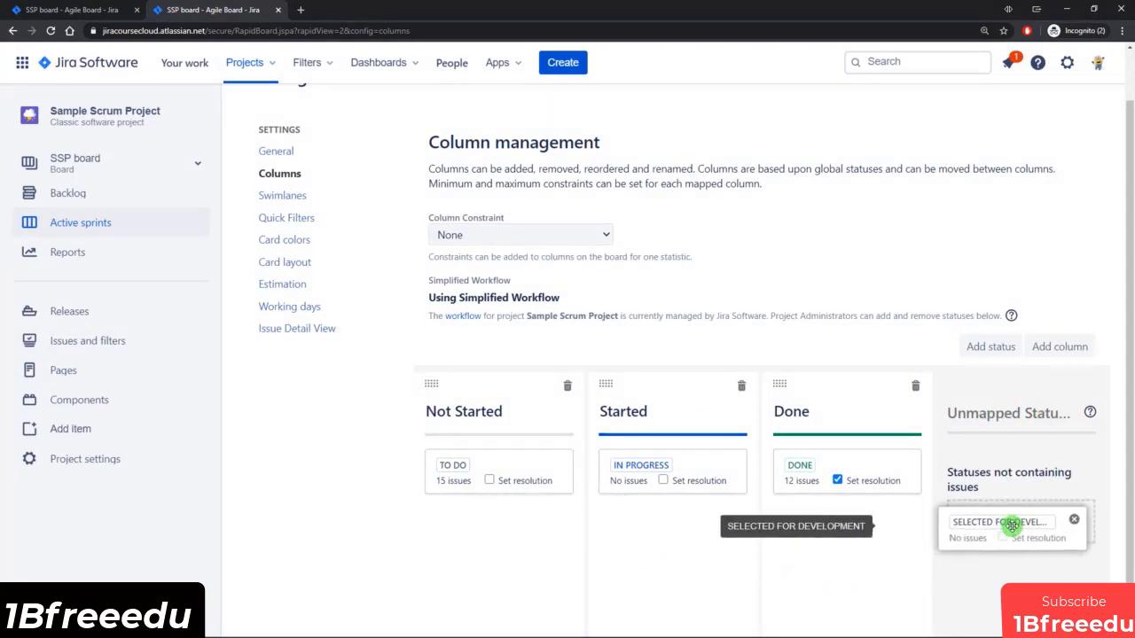
Add a board column named Selected for Development.
left_click(1063, 348)
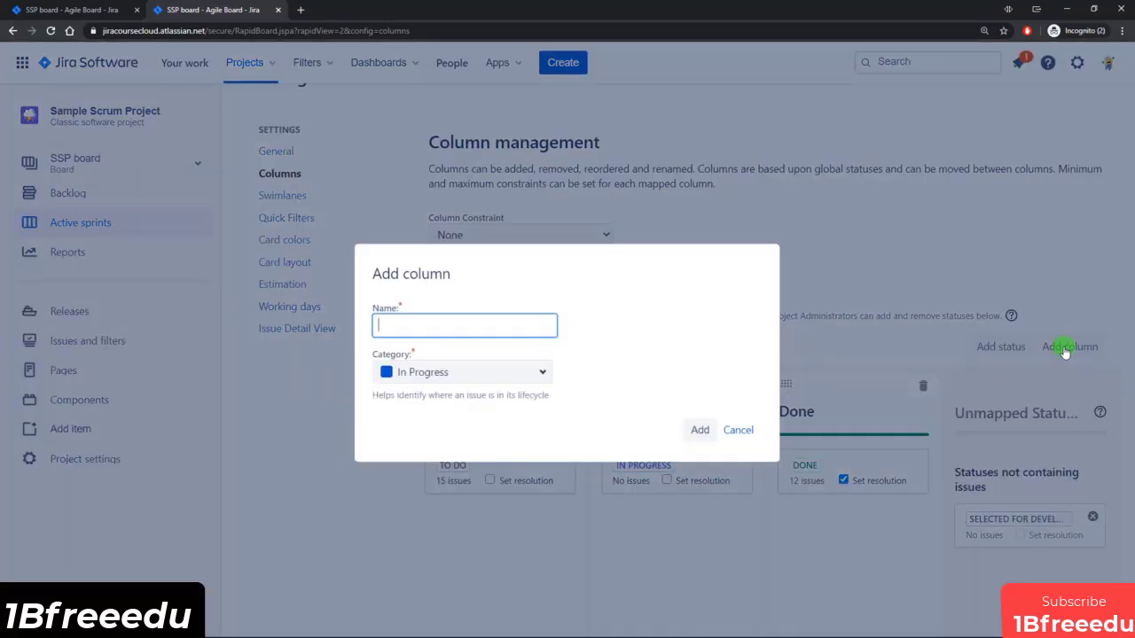
left_click(1062, 348)
left_click(522, 334)
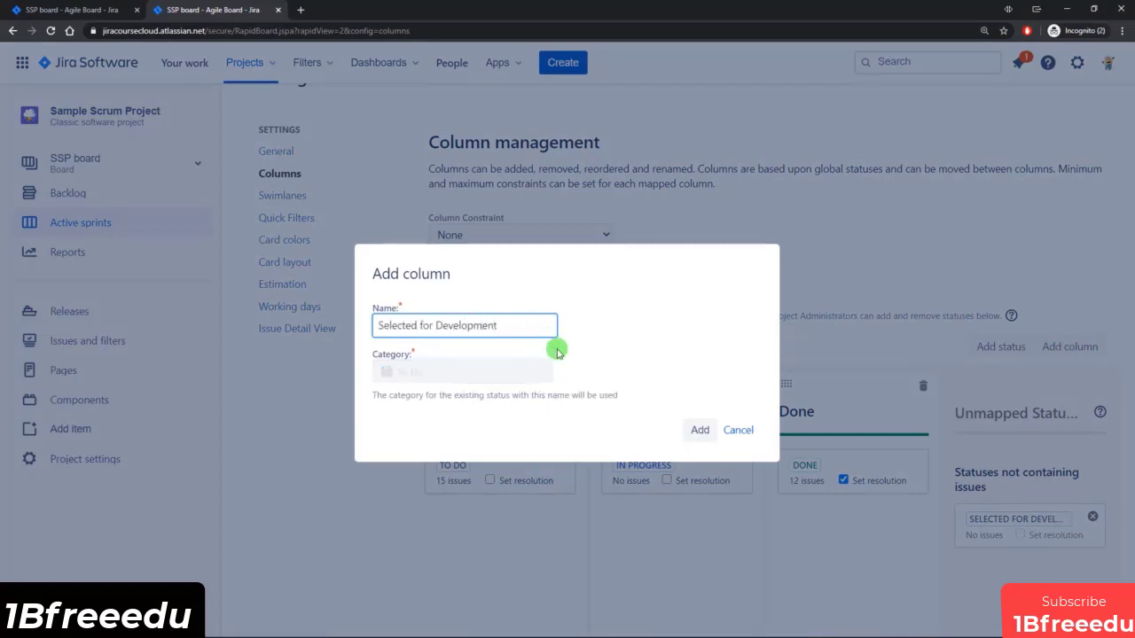
left_click(698, 430)
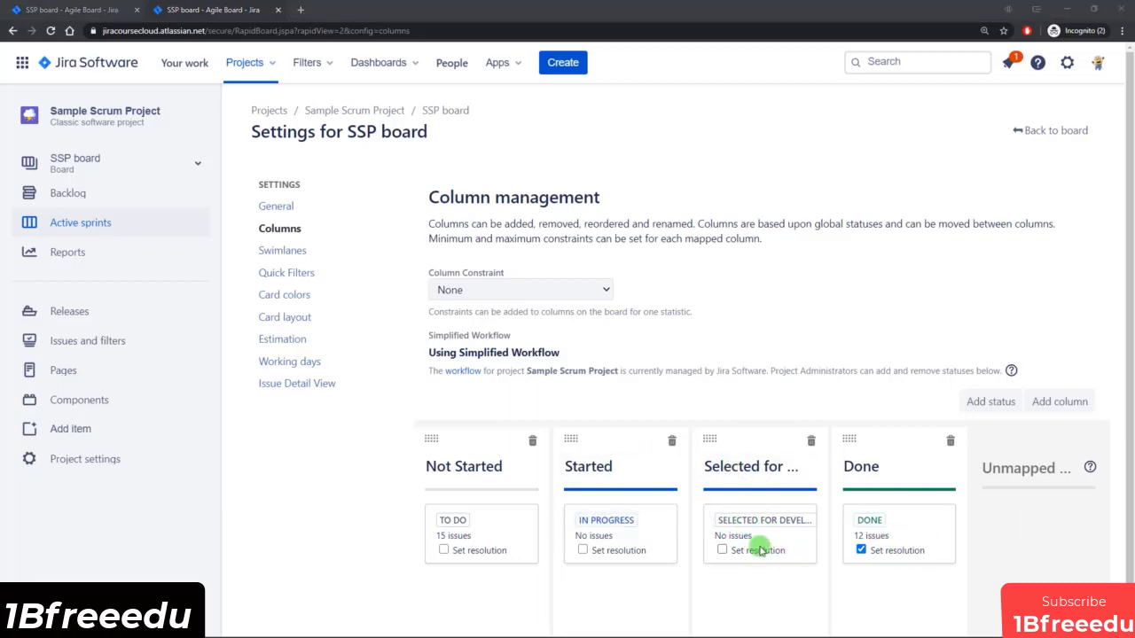
Move the Selected for Development status to the unmapped statuses and delete its emptied column.
left_click_drag(745, 535, 1033, 537)
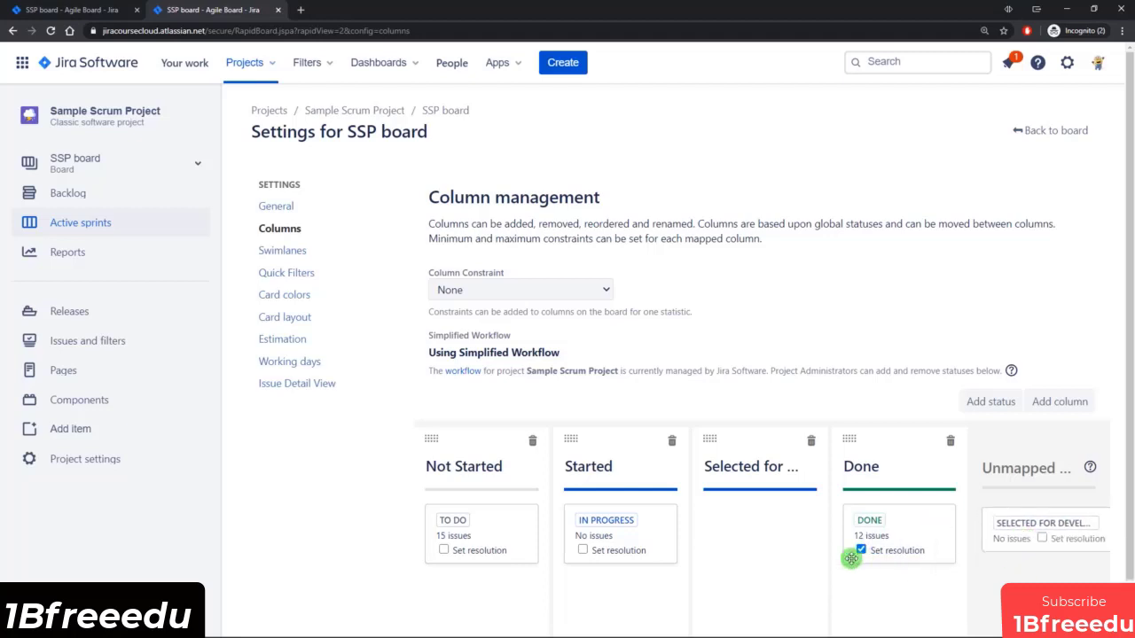
left_click(812, 442)
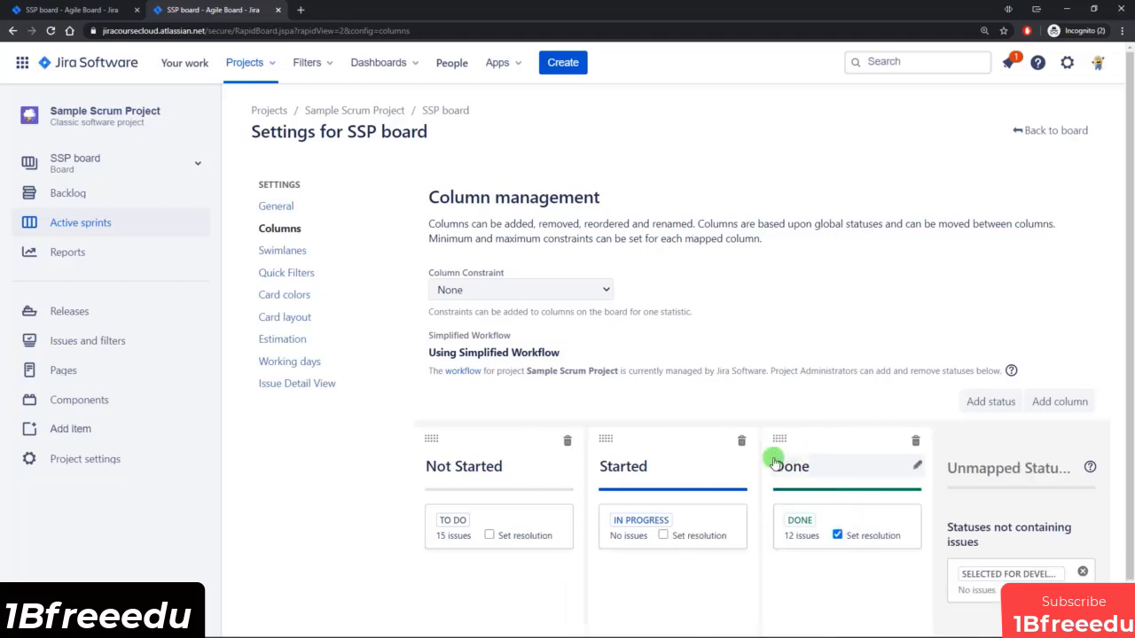
Add a board column named Selected with the In Progress category.
left_click(1068, 402)
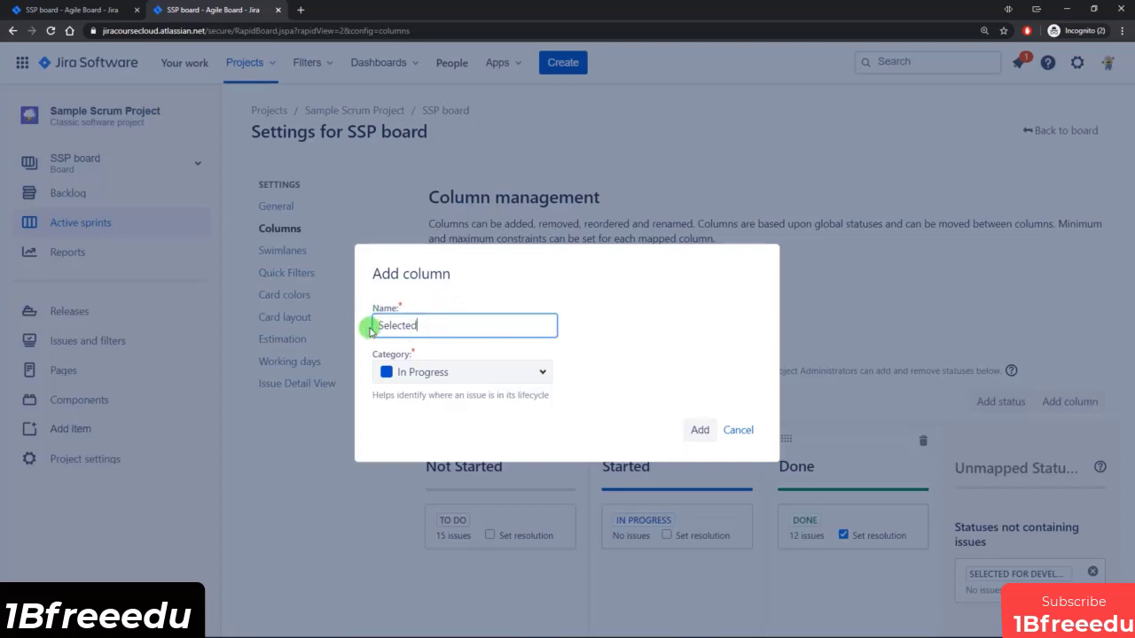
left_click(700, 430)
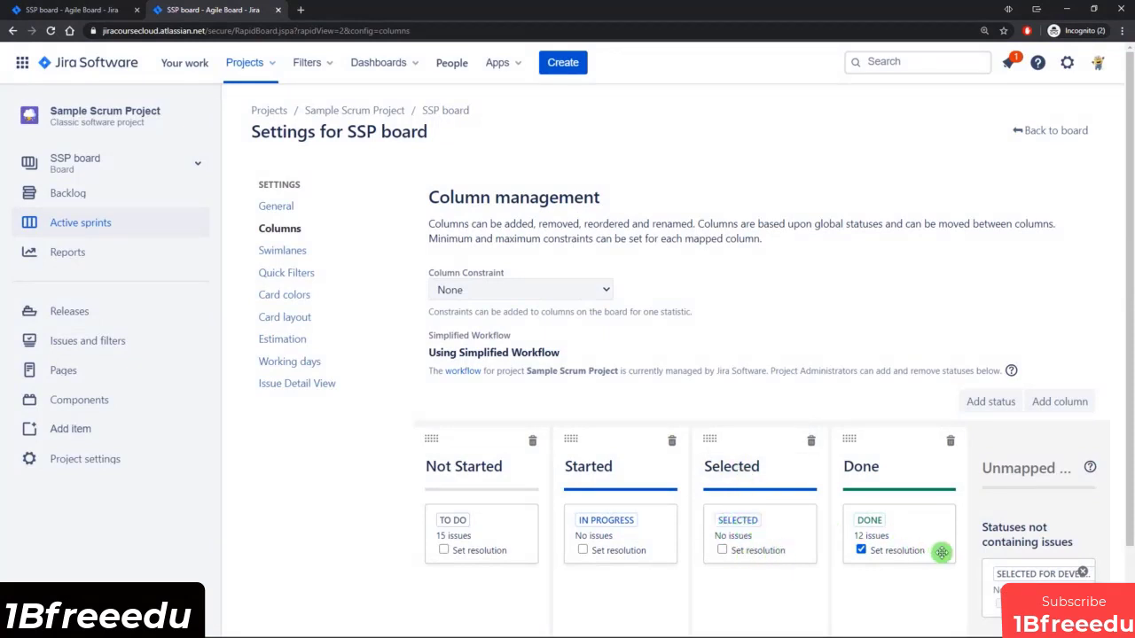
Map the Selected for Development status to the Selected column and move the SELECTED status to the unmapped statuses.
scroll(1051, 577, "down", 1)
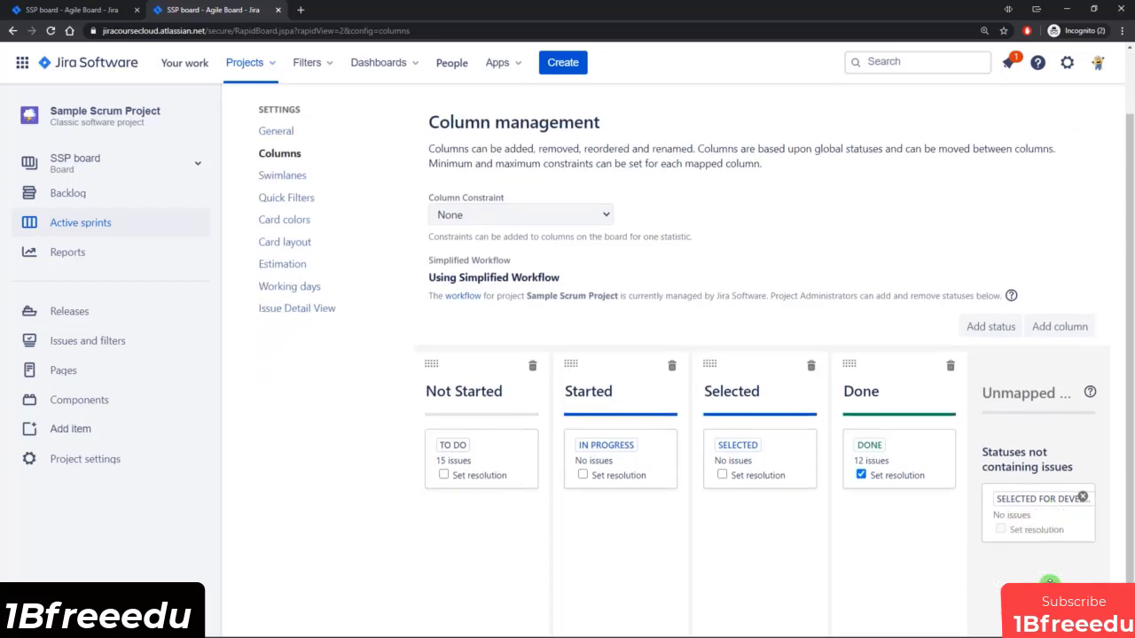
left_click_drag(1045, 519, 754, 505)
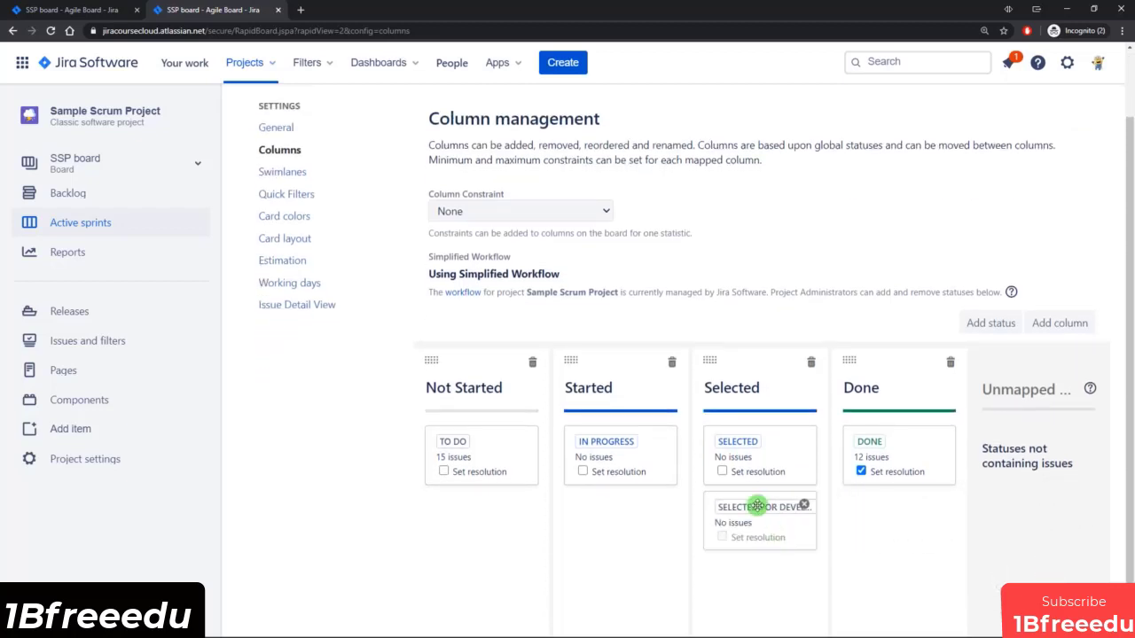
left_click_drag(751, 452, 1006, 550)
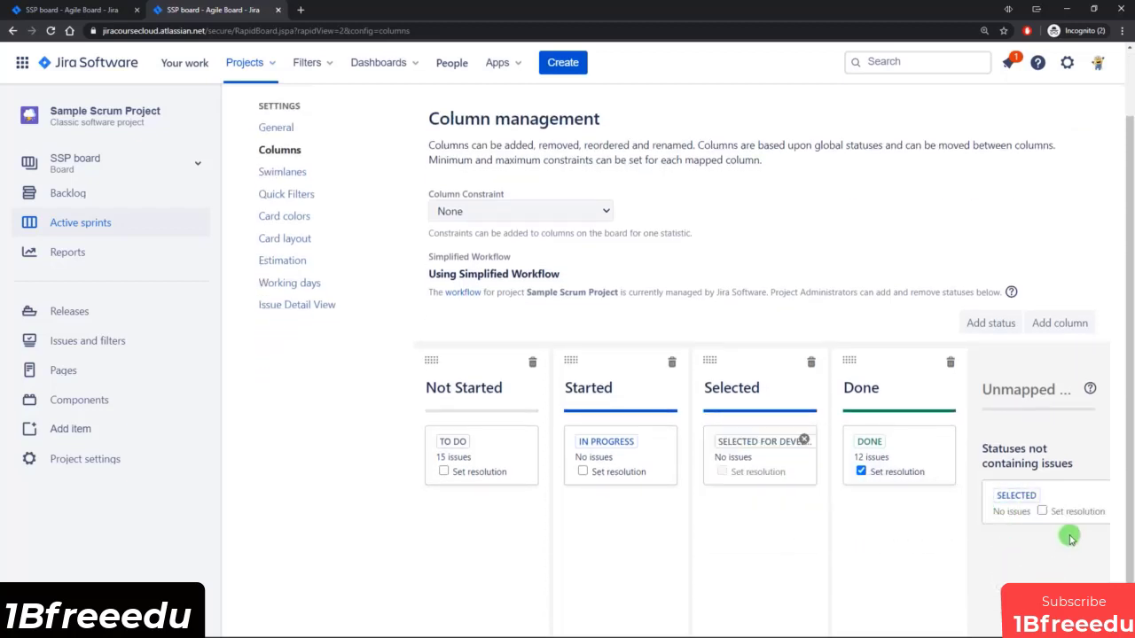
scroll(993, 594, "down", 1)
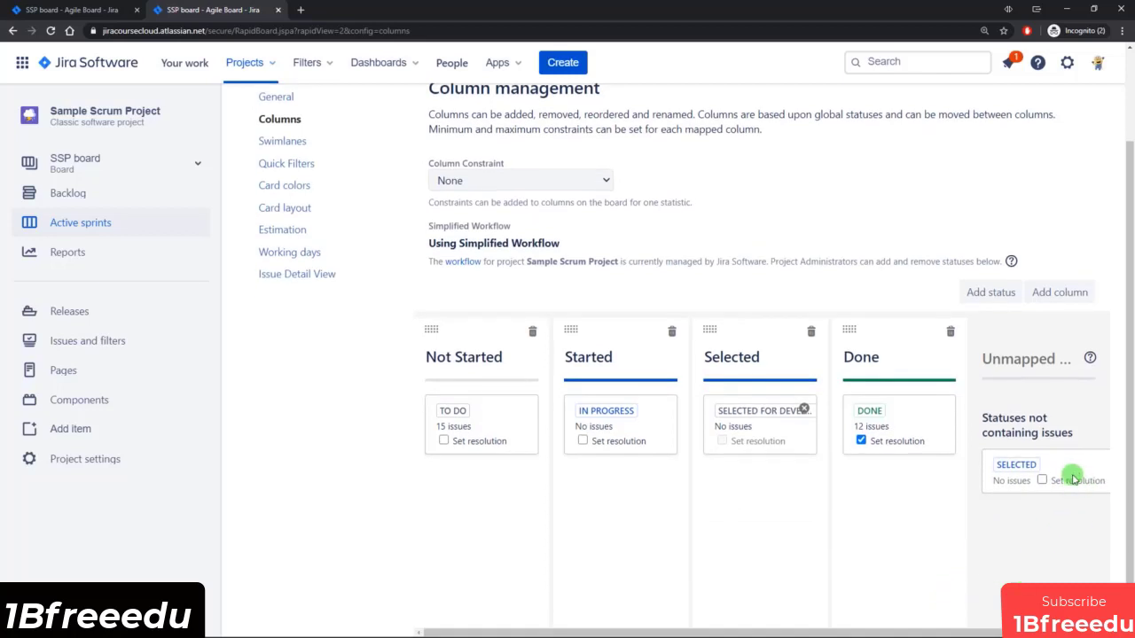
left_click_drag(1019, 632, 1039, 632)
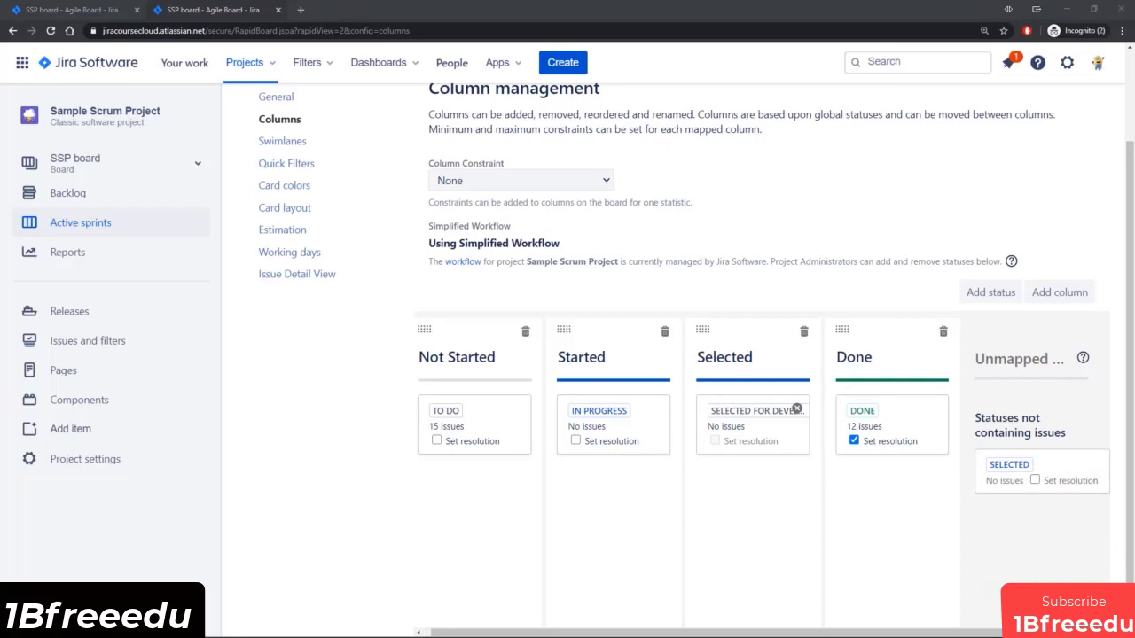
Reload the board's column settings and delete the unmapped SELECTED status.
left_click_drag(1049, 464, 1052, 479)
left_click_drag(1064, 632, 1078, 632)
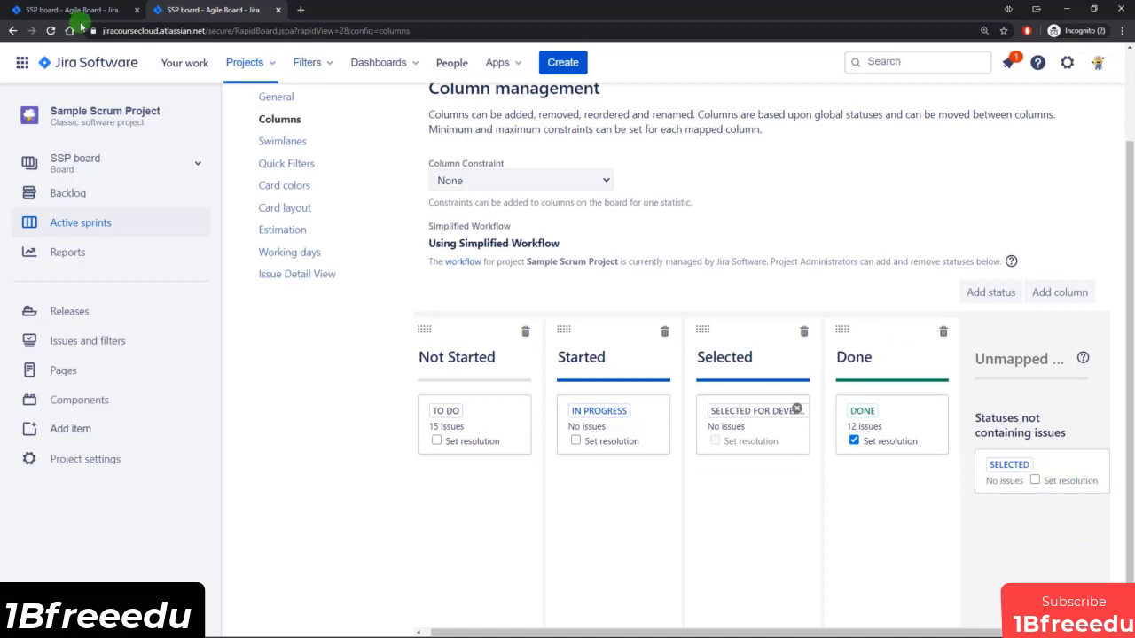
left_click(50, 31)
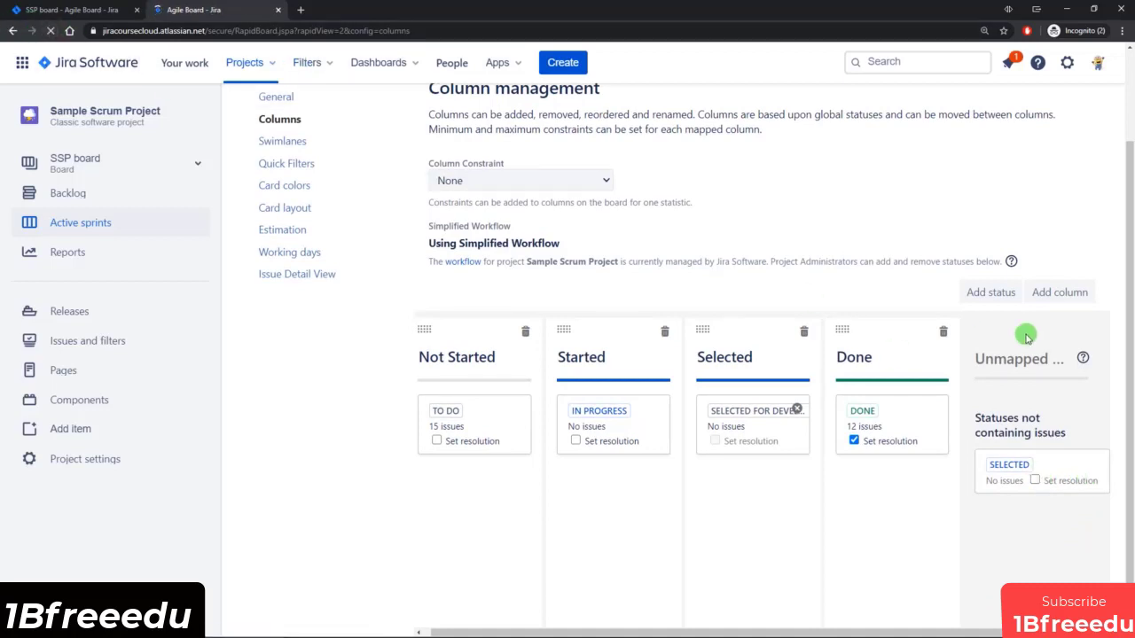
scroll(1016, 354, "down", 1)
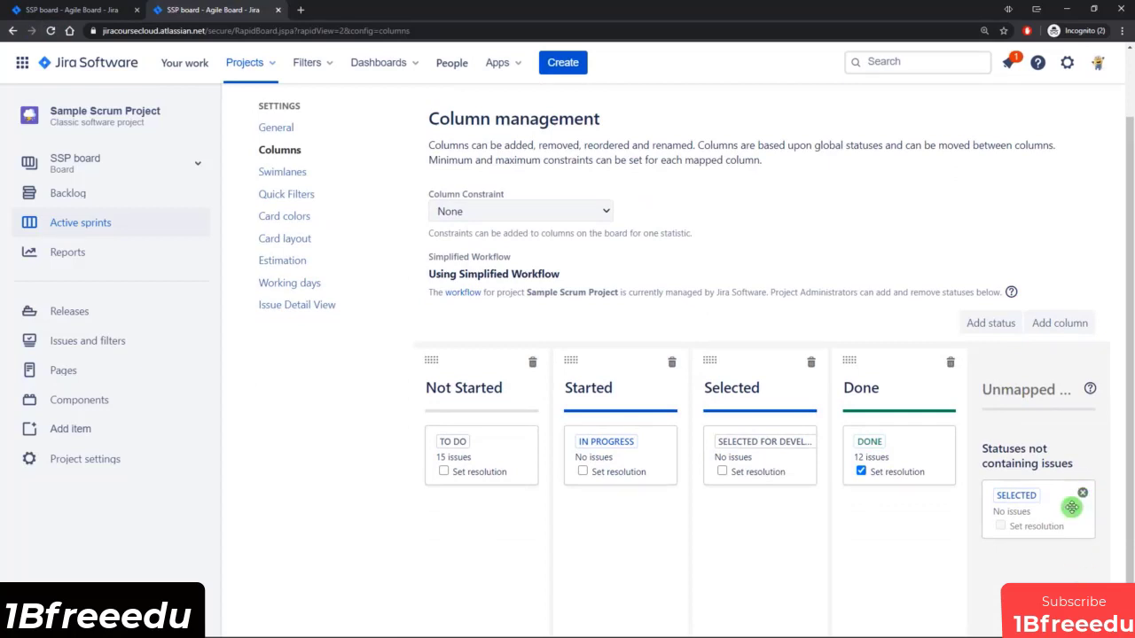
scroll(1071, 507, "down", 1)
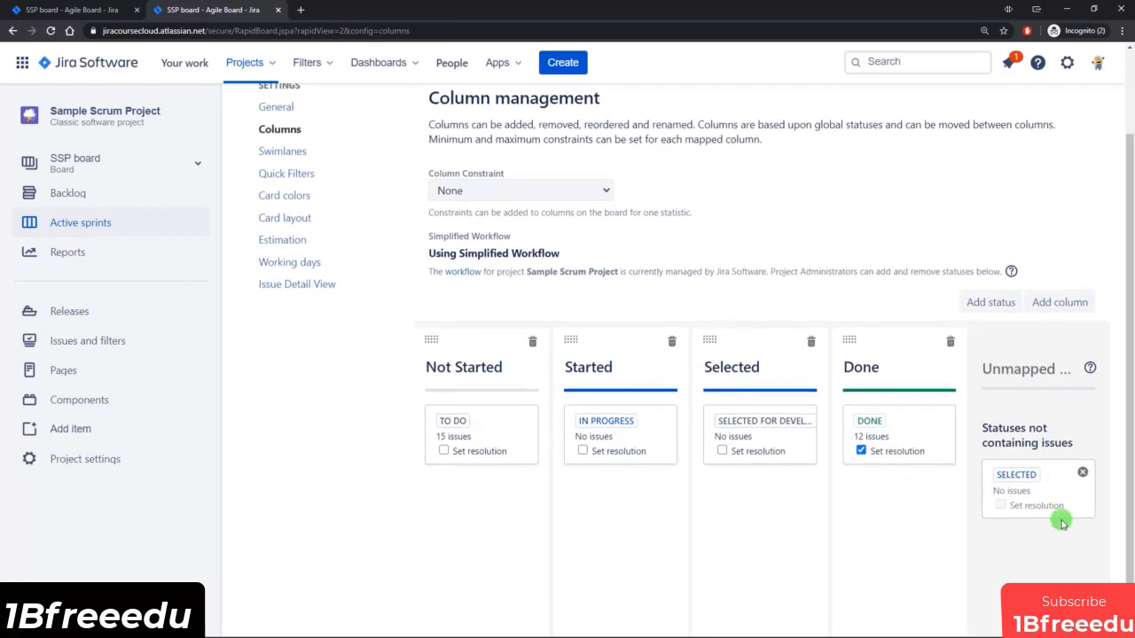
left_click(1084, 477)
left_click(684, 396)
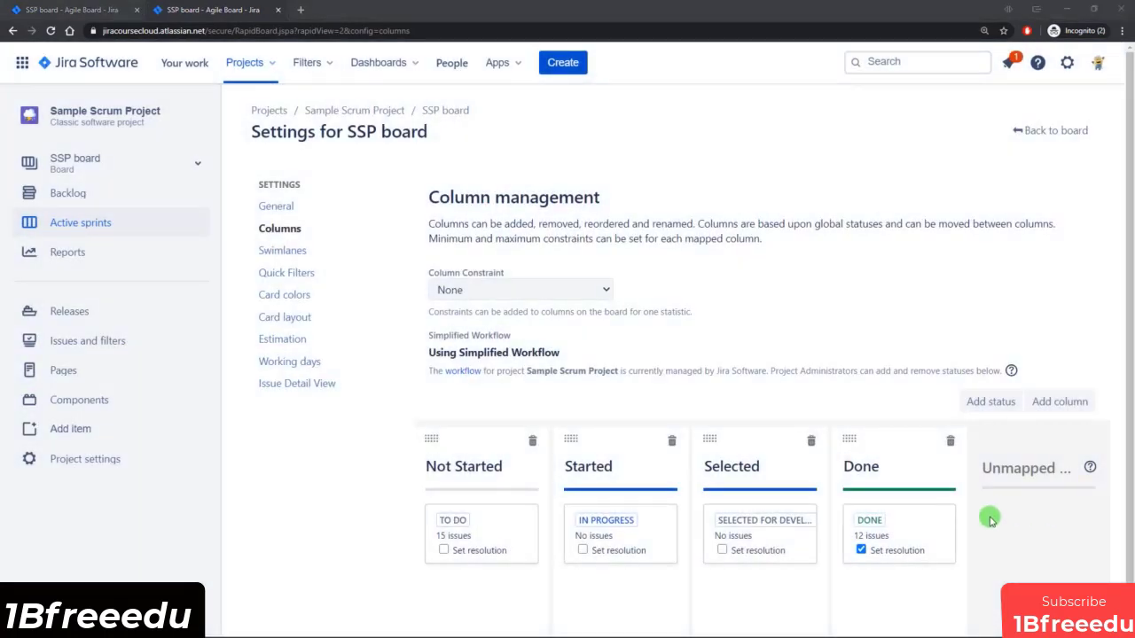
scroll(908, 375, "down", 1)
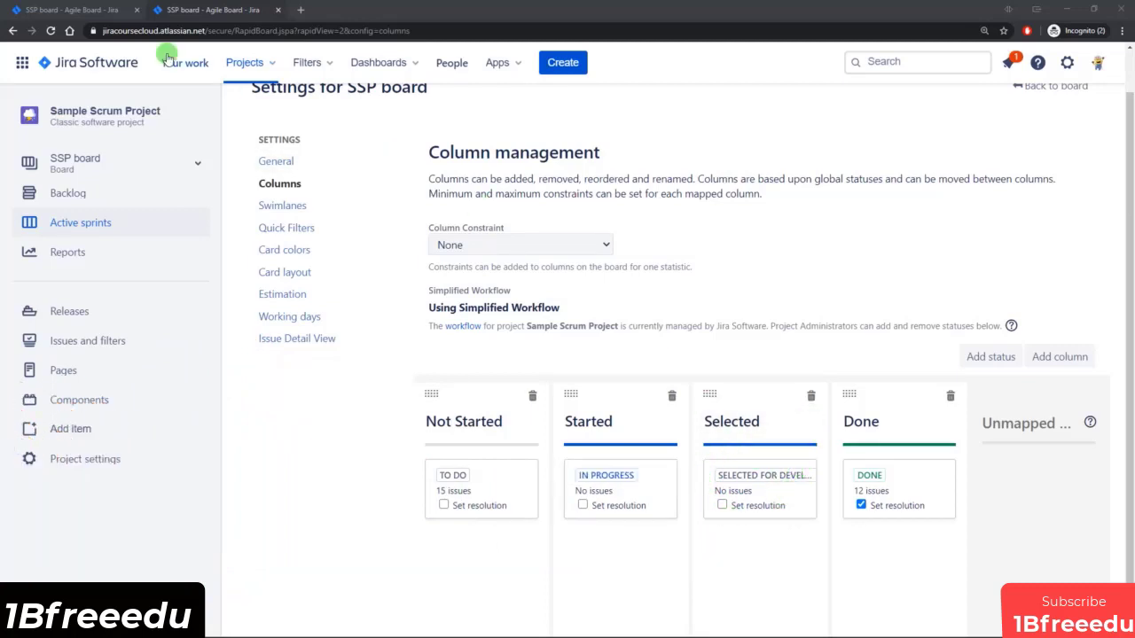
Open issue SSP-13 from the active sprint board and view its workflow diagram from the available status transitions.
left_click(76, 10)
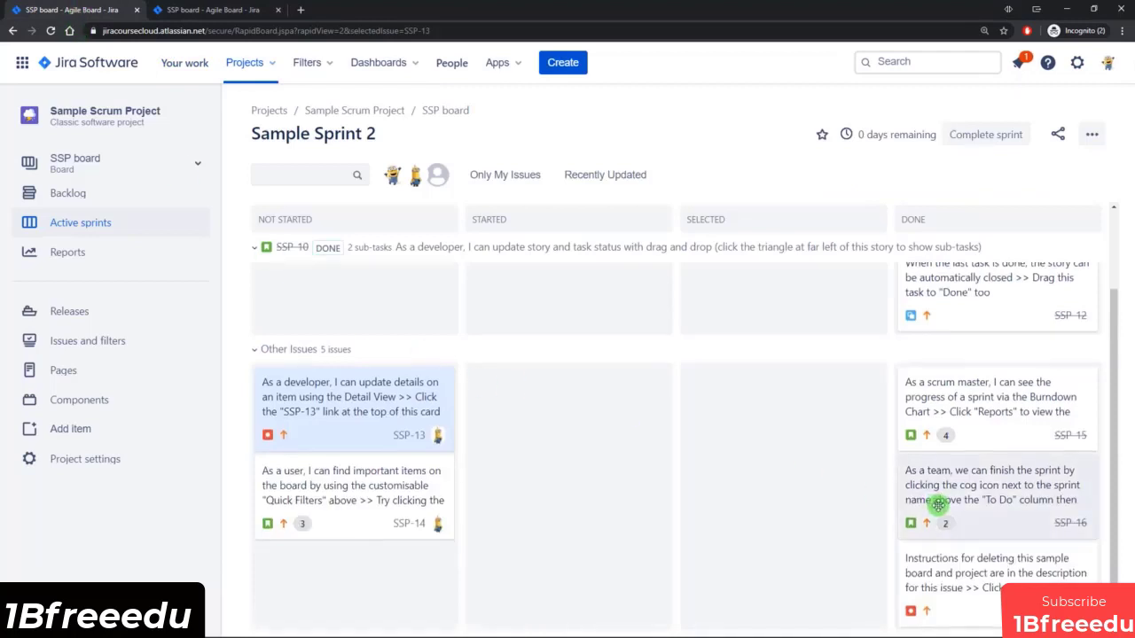
scroll(937, 504, "down", 1)
left_click(366, 384)
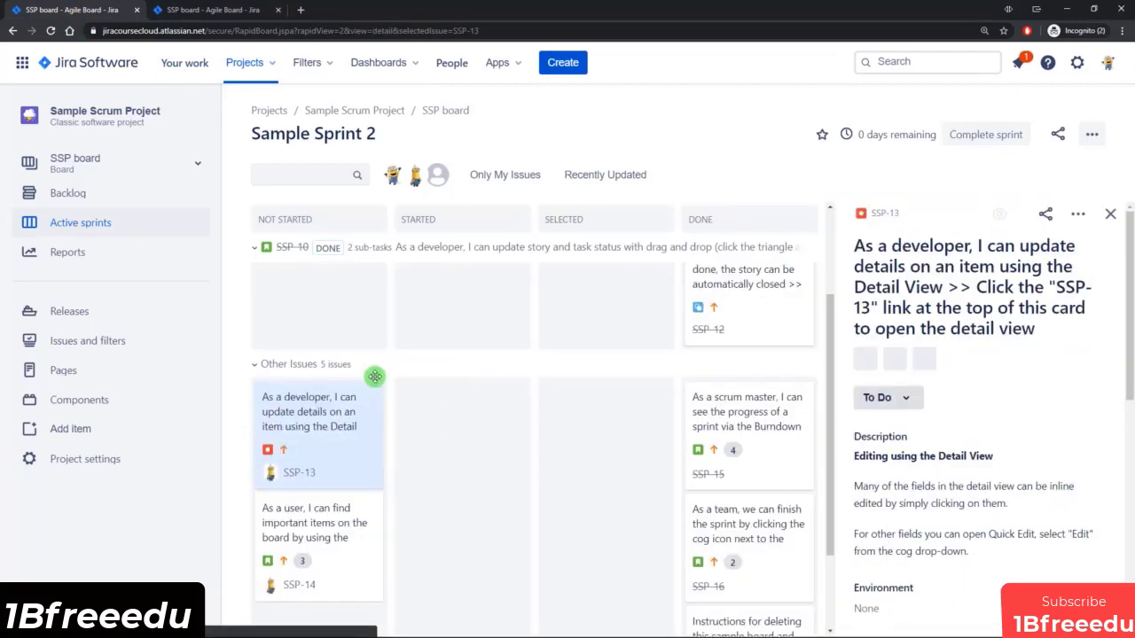
scroll(972, 456, "down", 1)
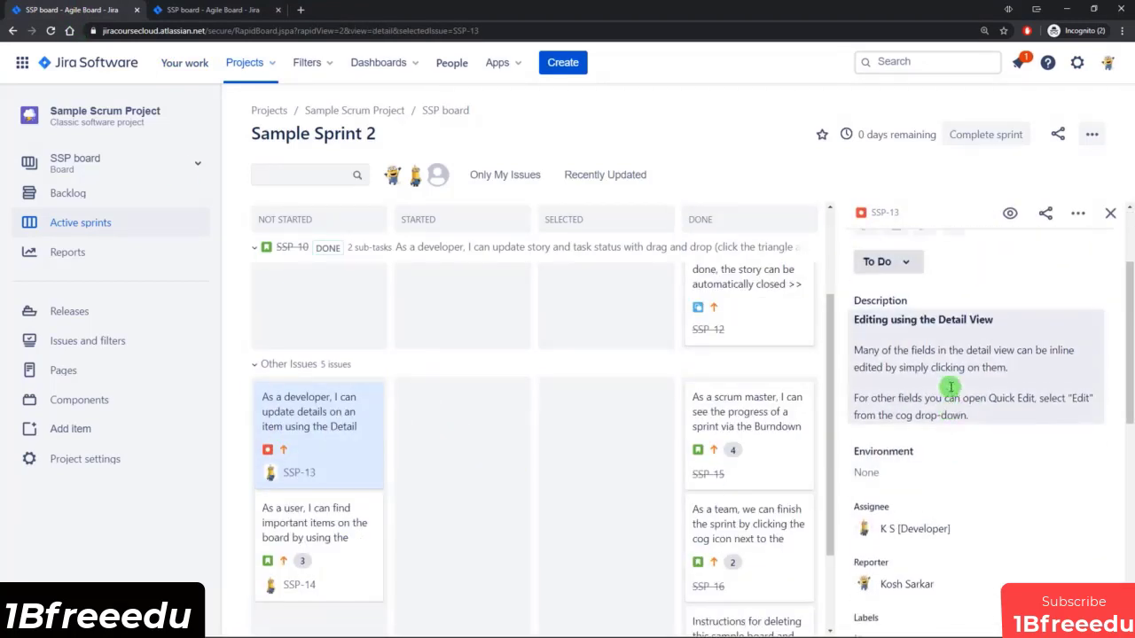
scroll(949, 385, "up", 1)
left_click(904, 318)
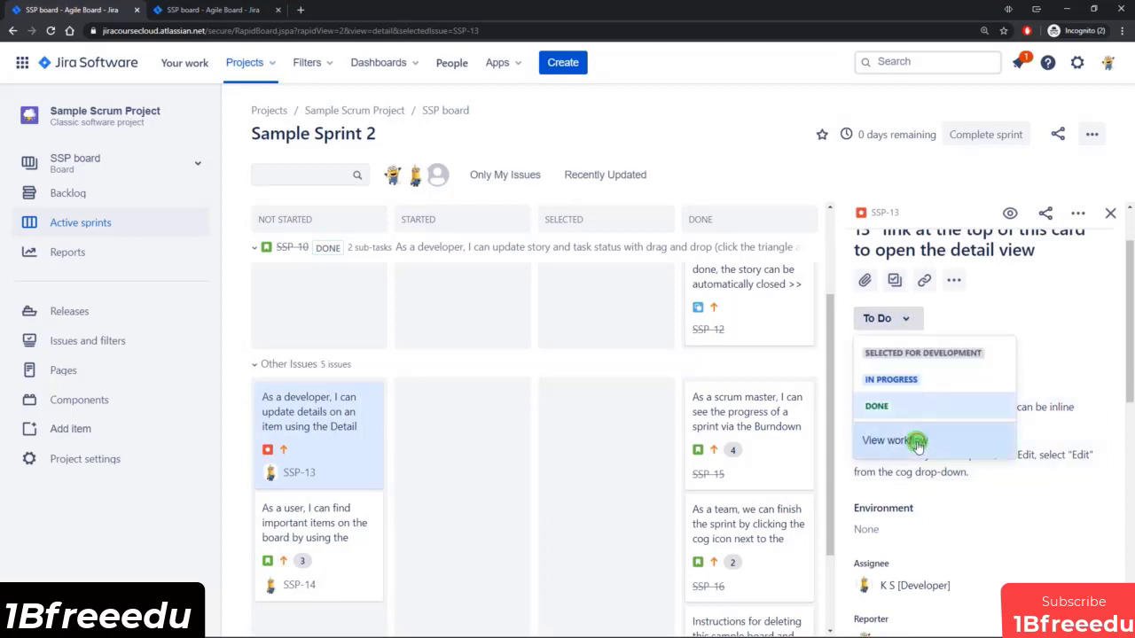
left_click(909, 439)
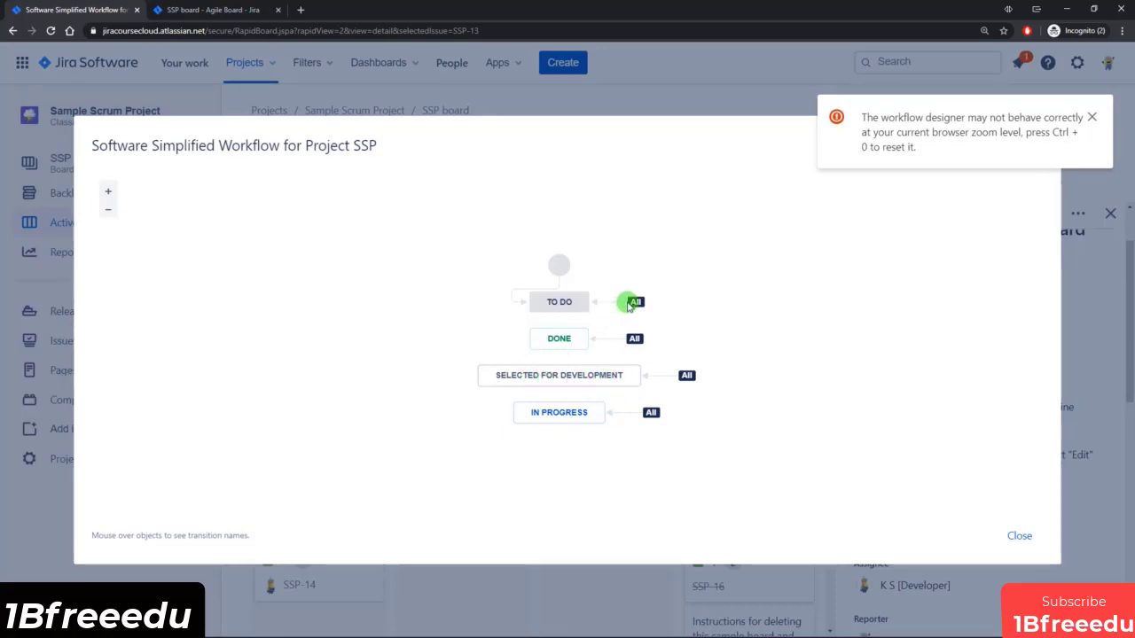
left_click(1019, 536)
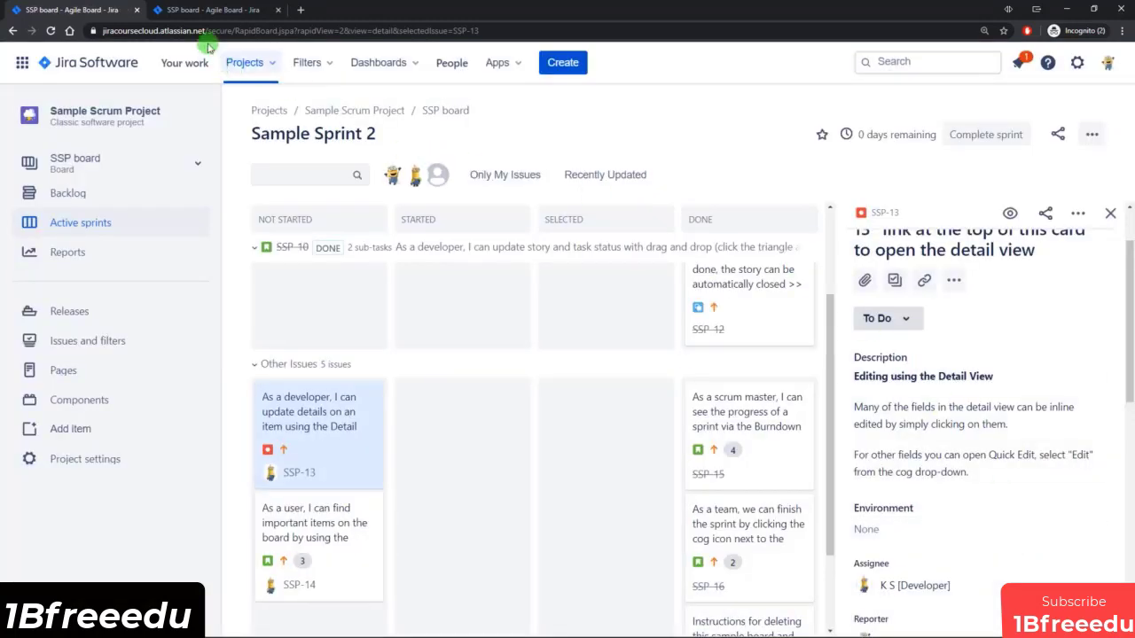
Return to the SSP board settings and open the Swimlanes configuration.
left_click(211, 10)
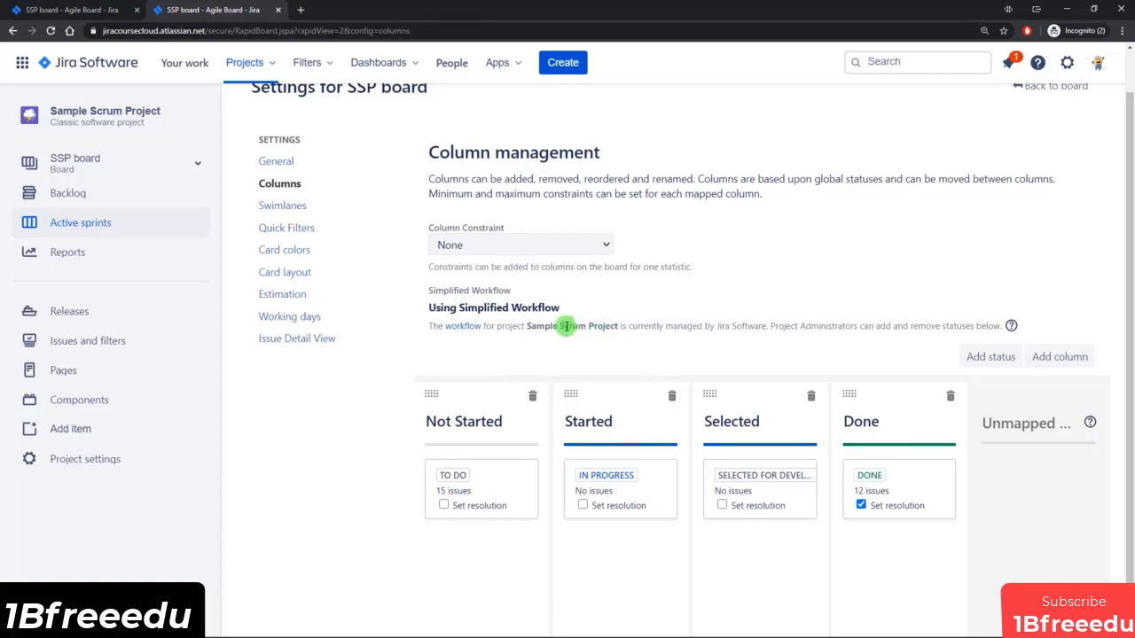
left_click(294, 208)
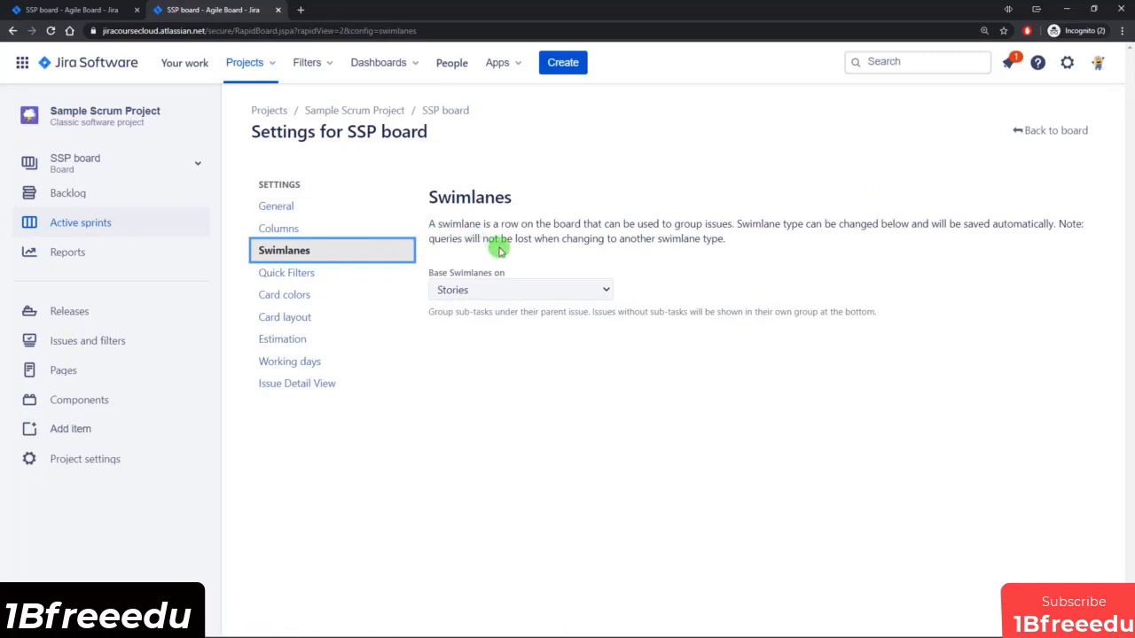
left_click(648, 258)
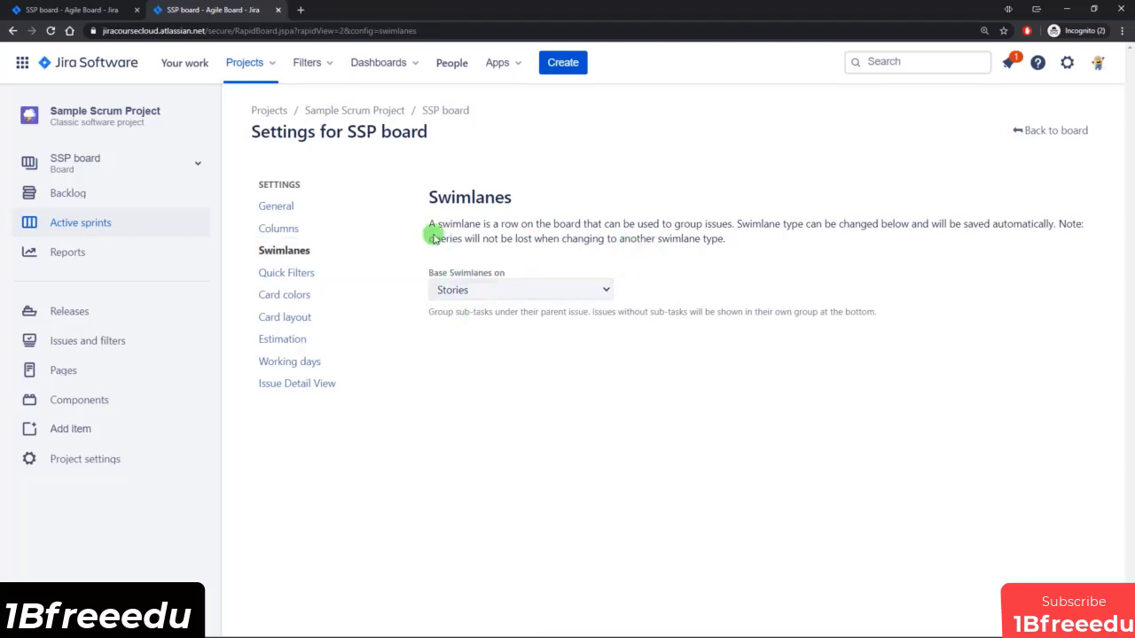
Examine the story-based swimlanes on the active sprint board, including SSP-10's sub-tasks and Other Issues.
left_click(75, 10)
scroll(434, 343, "up", 2)
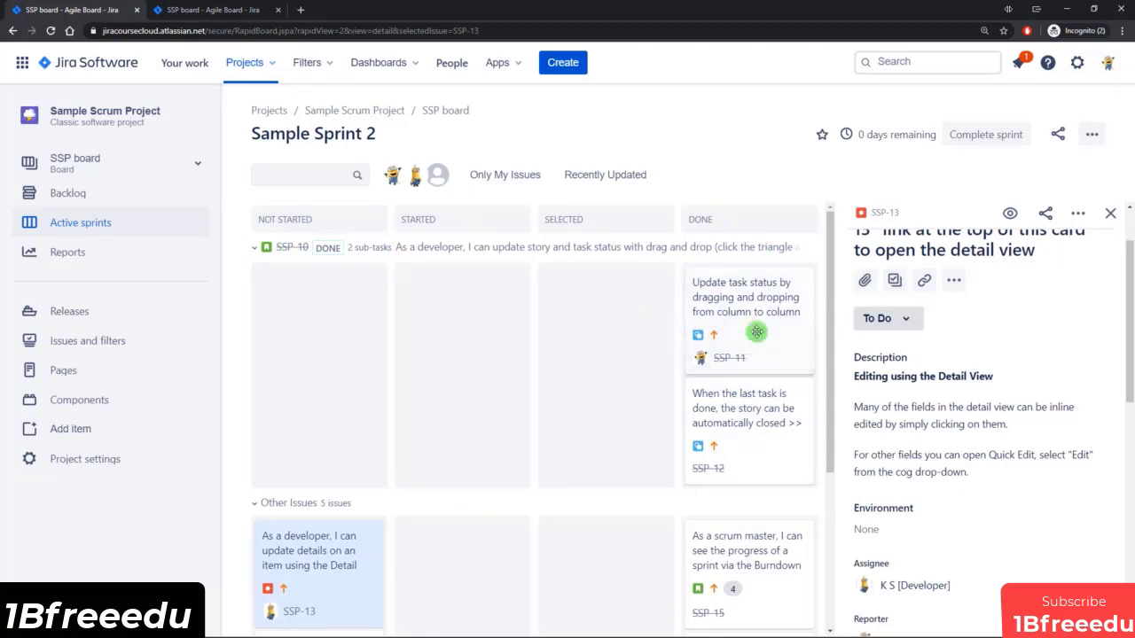
left_click(326, 249)
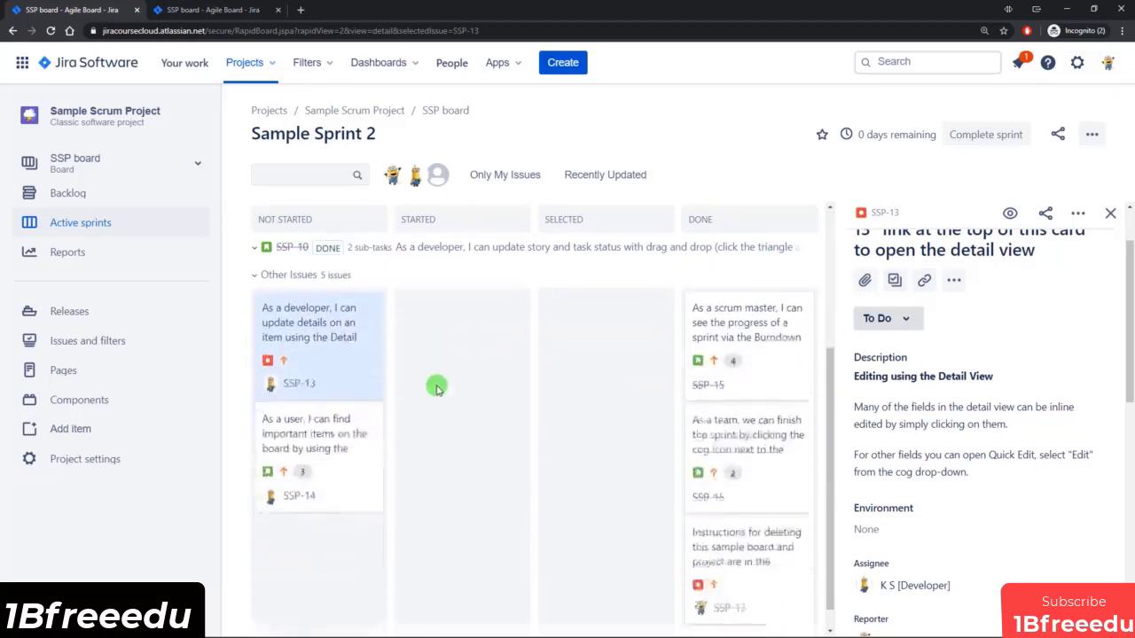
scroll(735, 459, "down", 1)
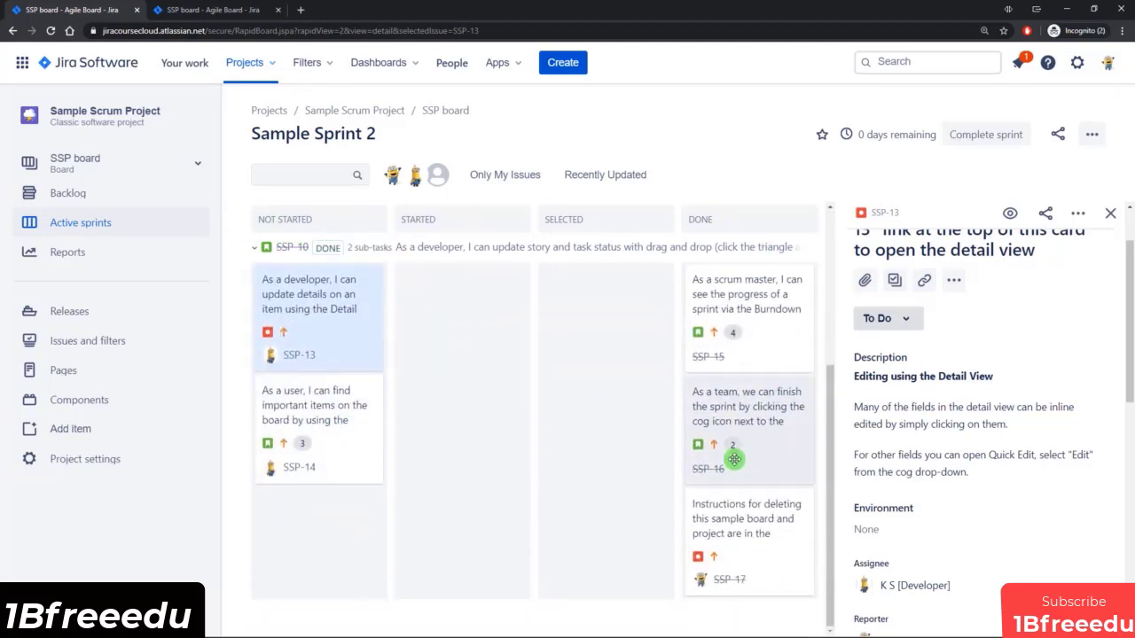
scroll(735, 458, "up", 2)
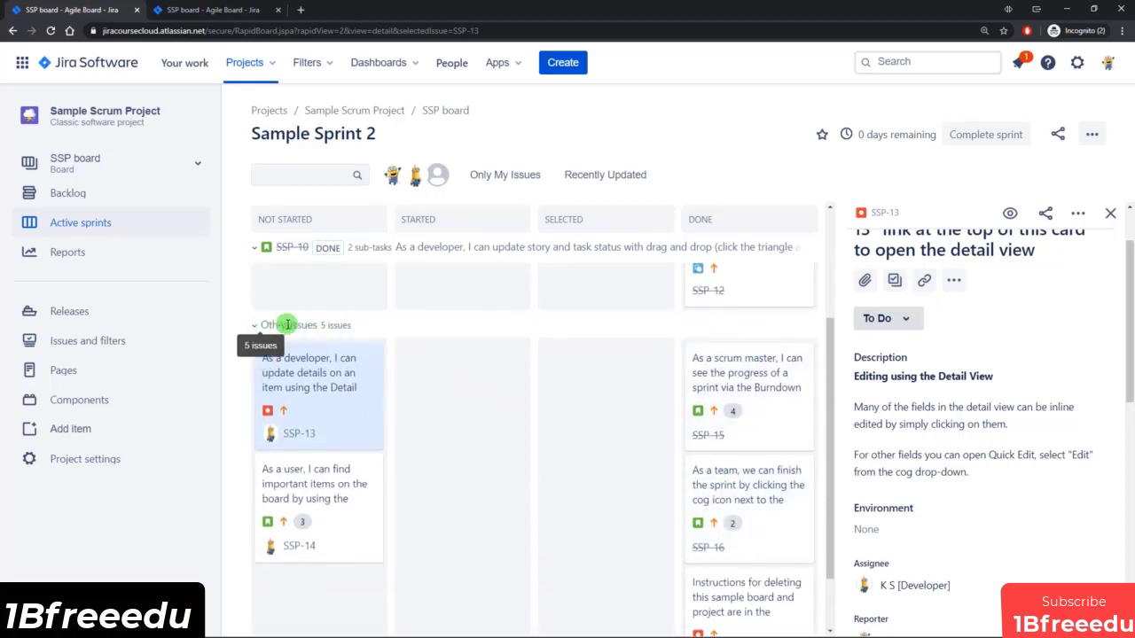
Base the board's swimlanes on Assignees and review the grouping on the active sprint board.
left_click(218, 10)
left_click(587, 290)
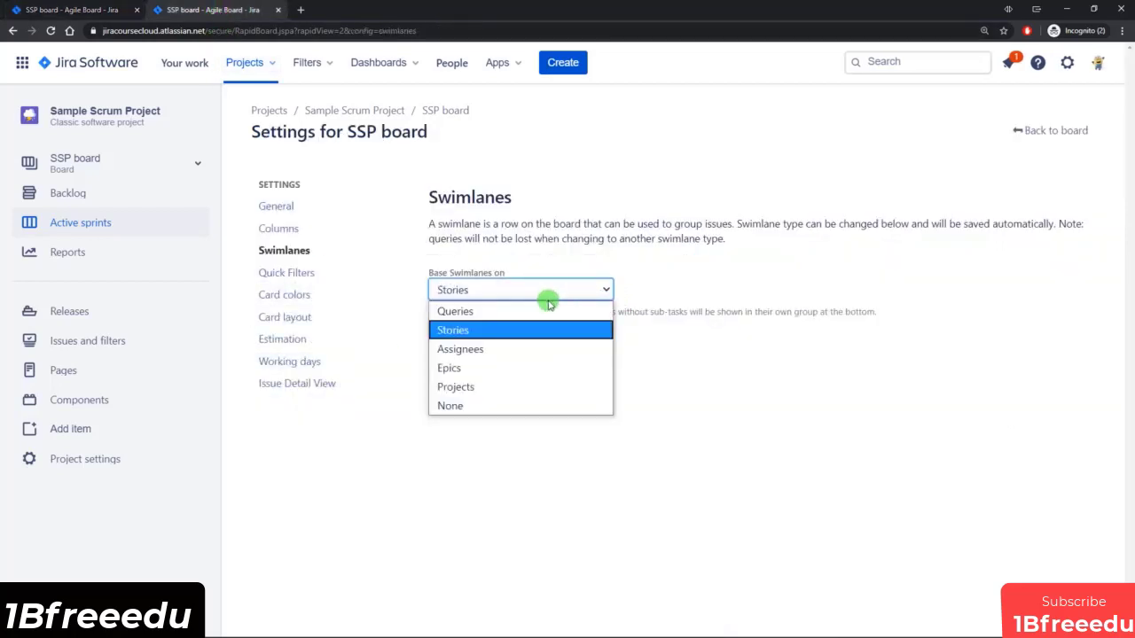
left_click(486, 350)
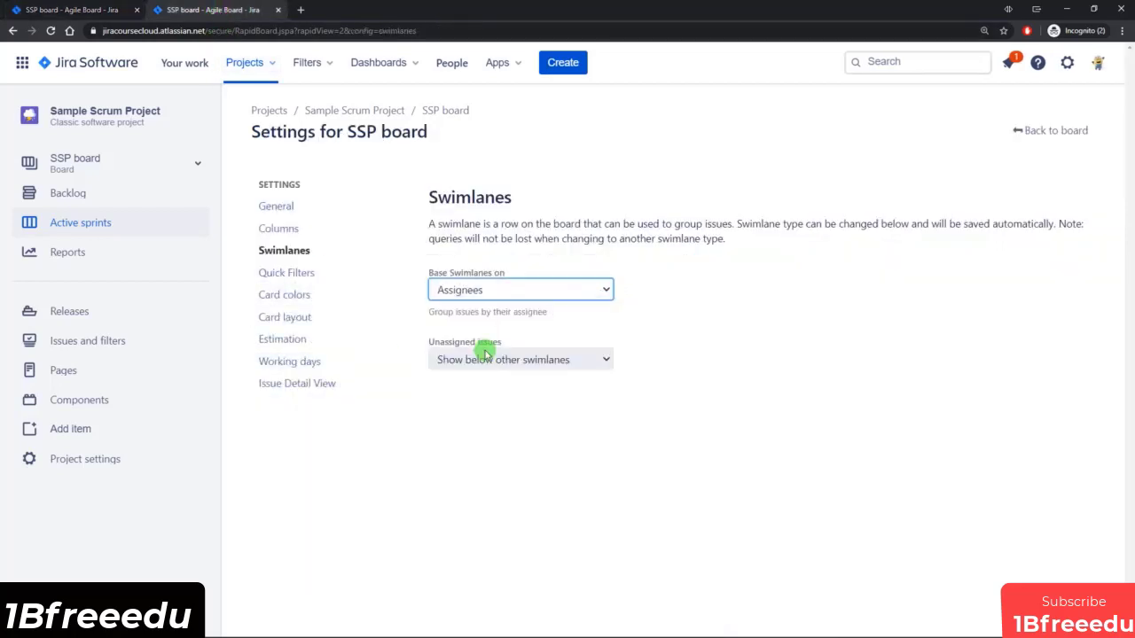
left_click(71, 10)
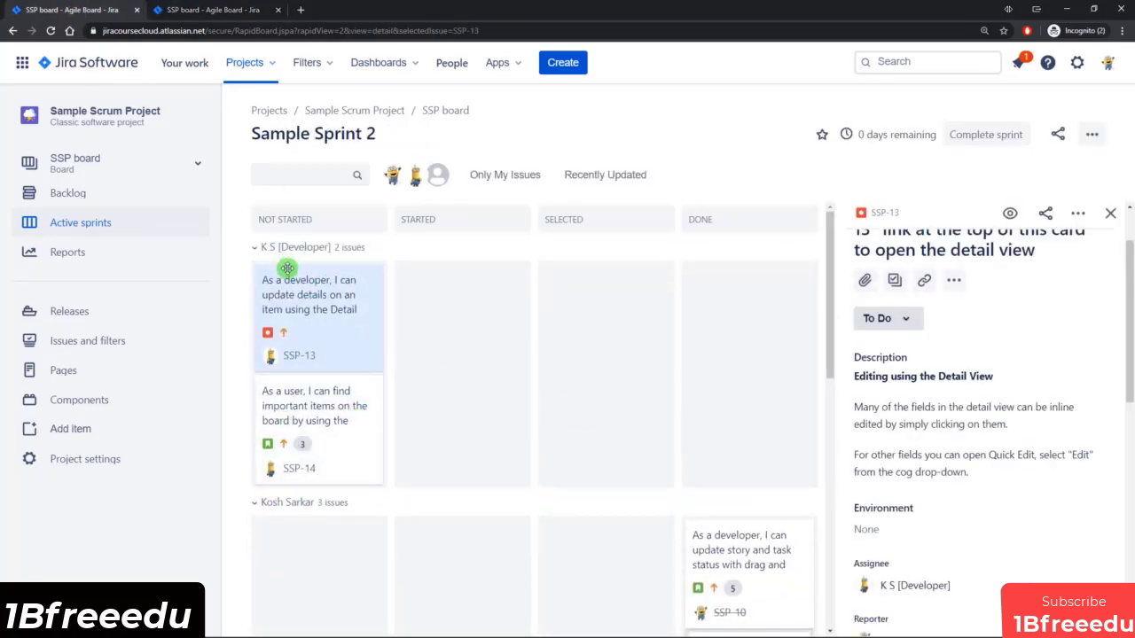
scroll(718, 310, "down", 5)
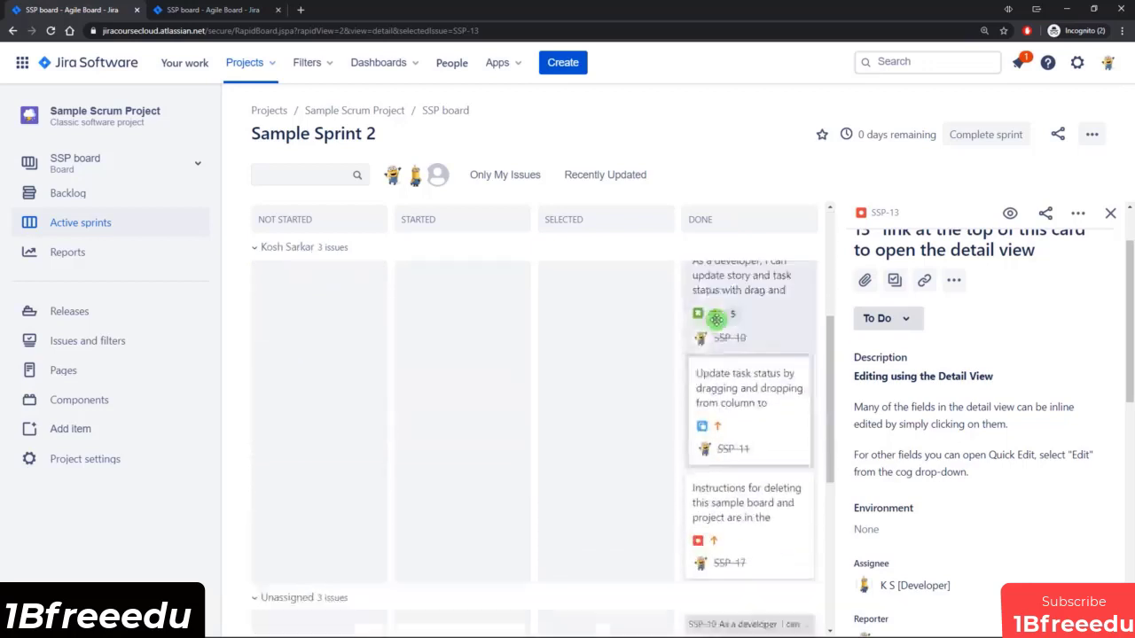
scroll(667, 317, "up", 6)
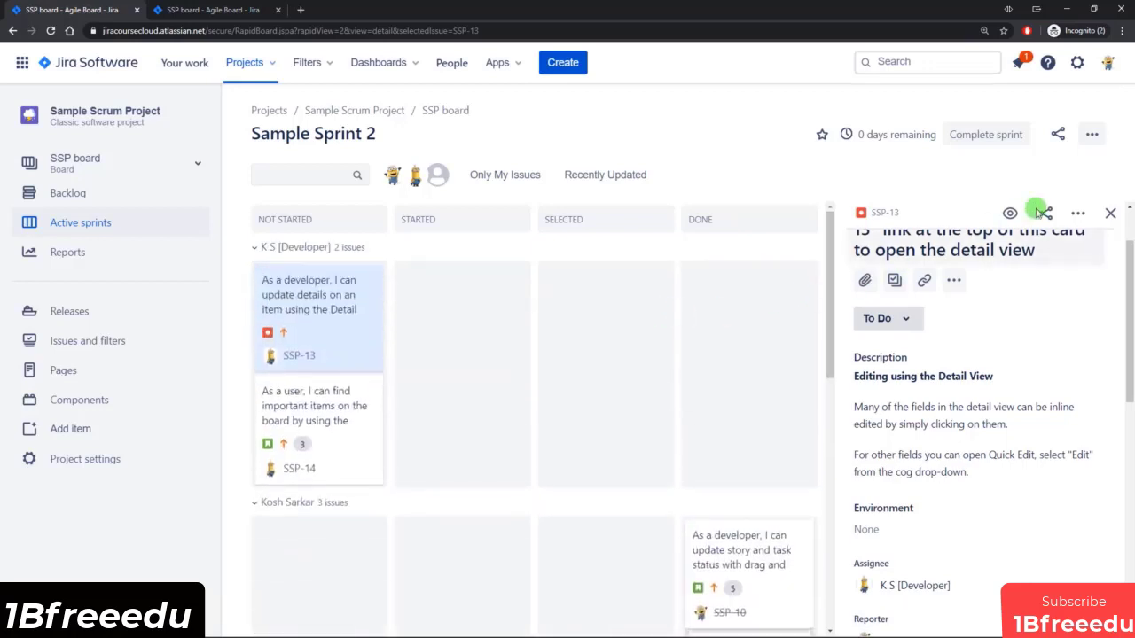
Collapse all swimlanes on the sprint board, then expand the Unassigned swimlane to view its issues and collapse it again.
left_click(1093, 138)
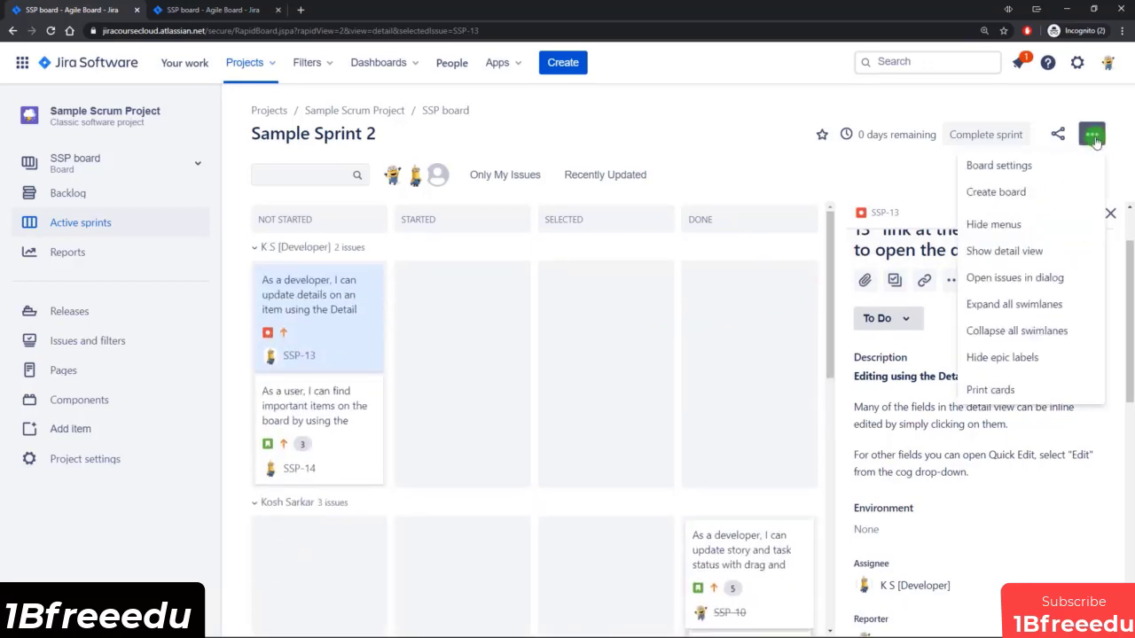
left_click(1007, 334)
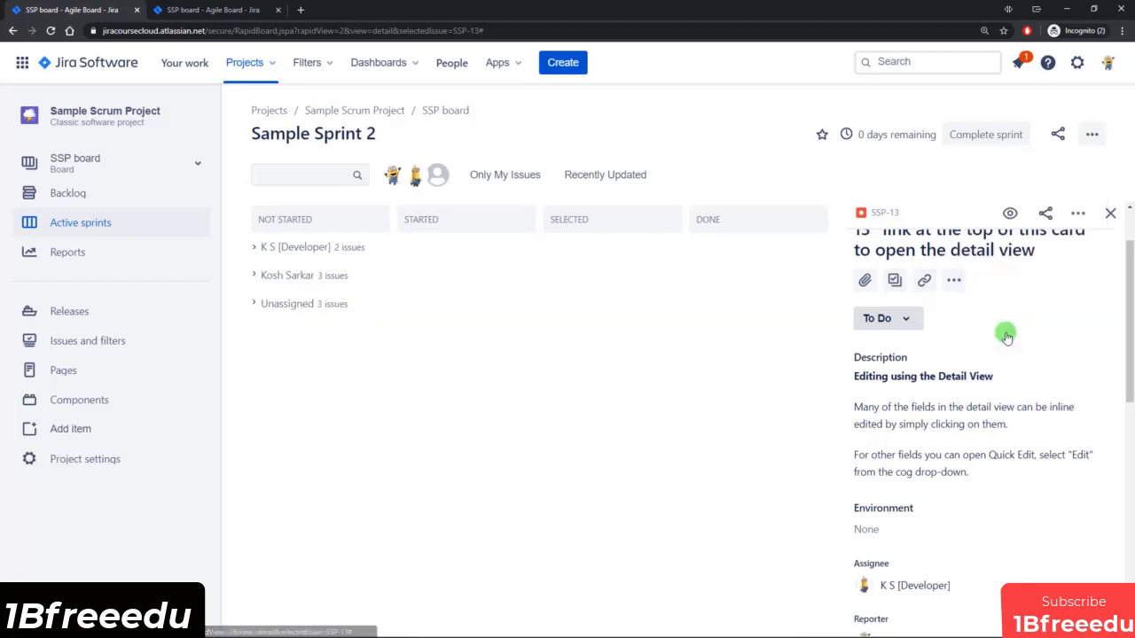
left_click(255, 305)
scroll(503, 381, "down", 1)
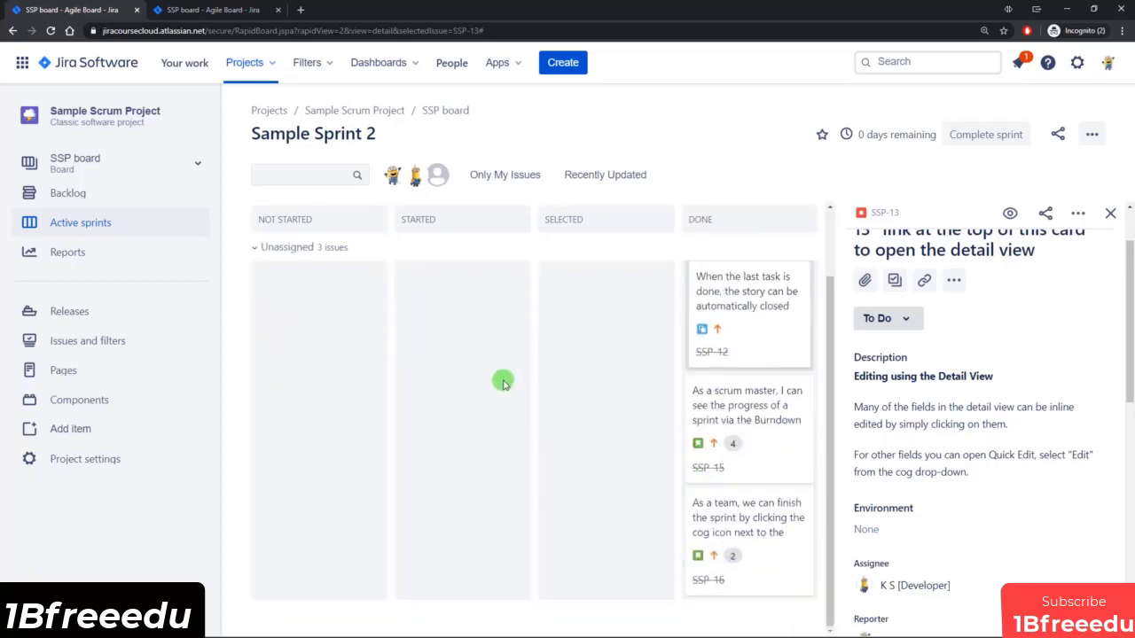
scroll(502, 381, "up", 1)
left_click(255, 307)
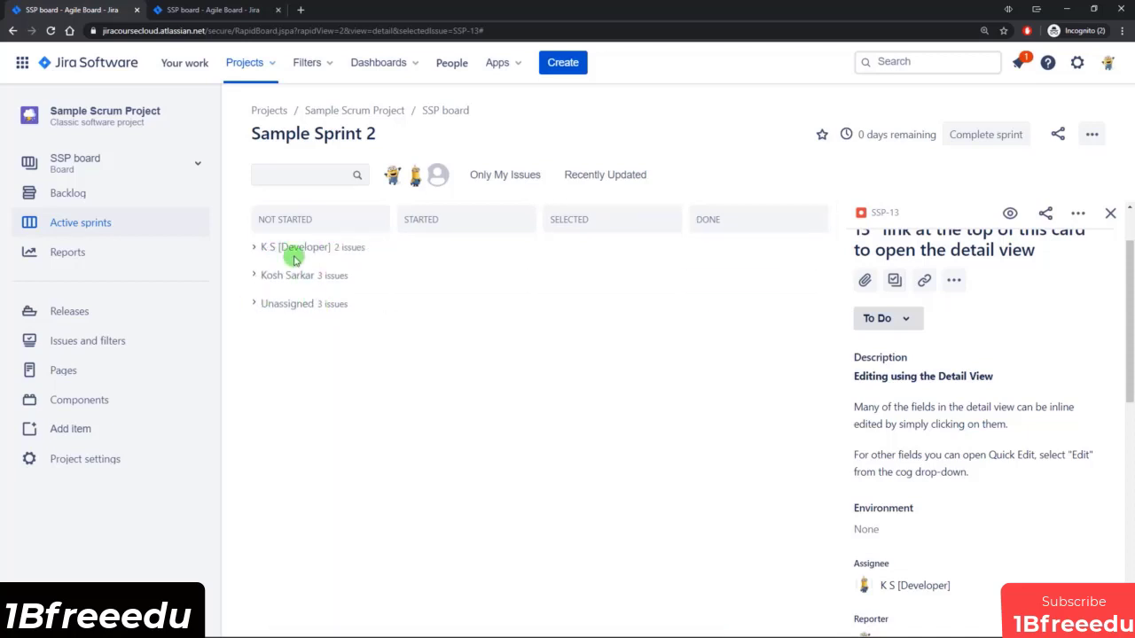
Check the placement options for unassigned issues in the board's swimlane settings.
left_click(222, 10)
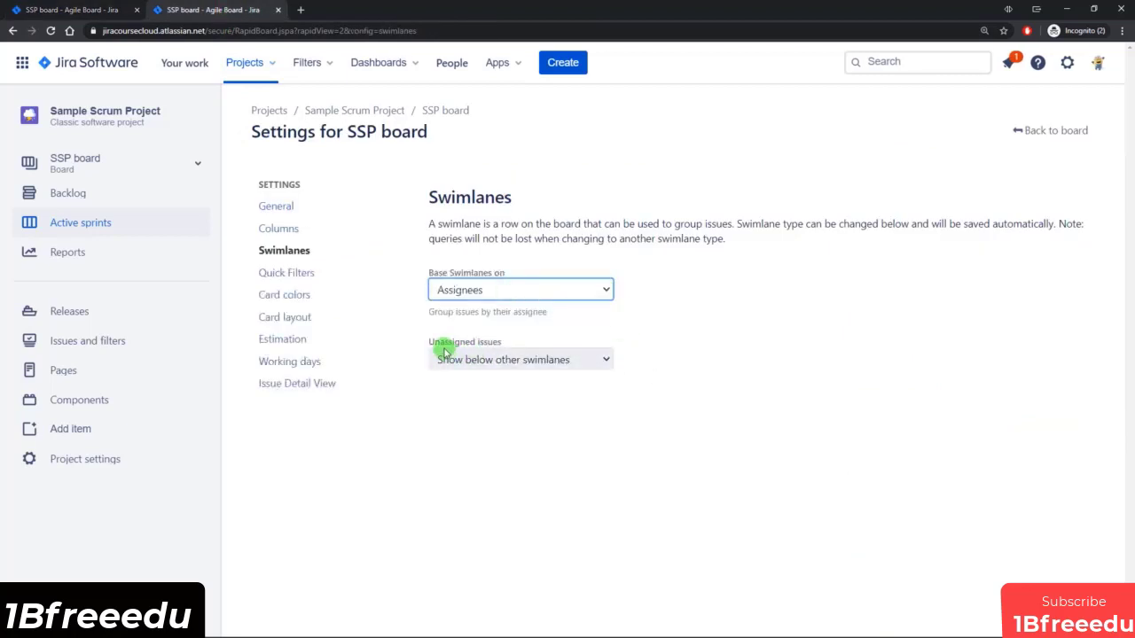
left_click(543, 362)
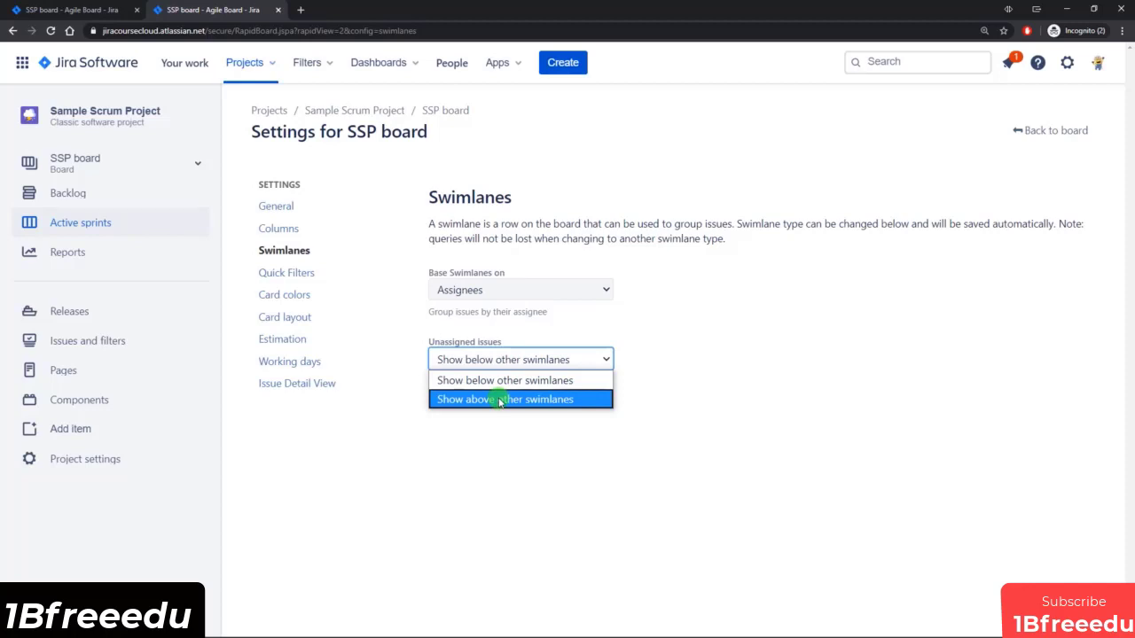
left_click(674, 339)
Base the board's swimlanes on Queries and add an Expedite swimlane with the JQL priority = Highest.
left_click(602, 291)
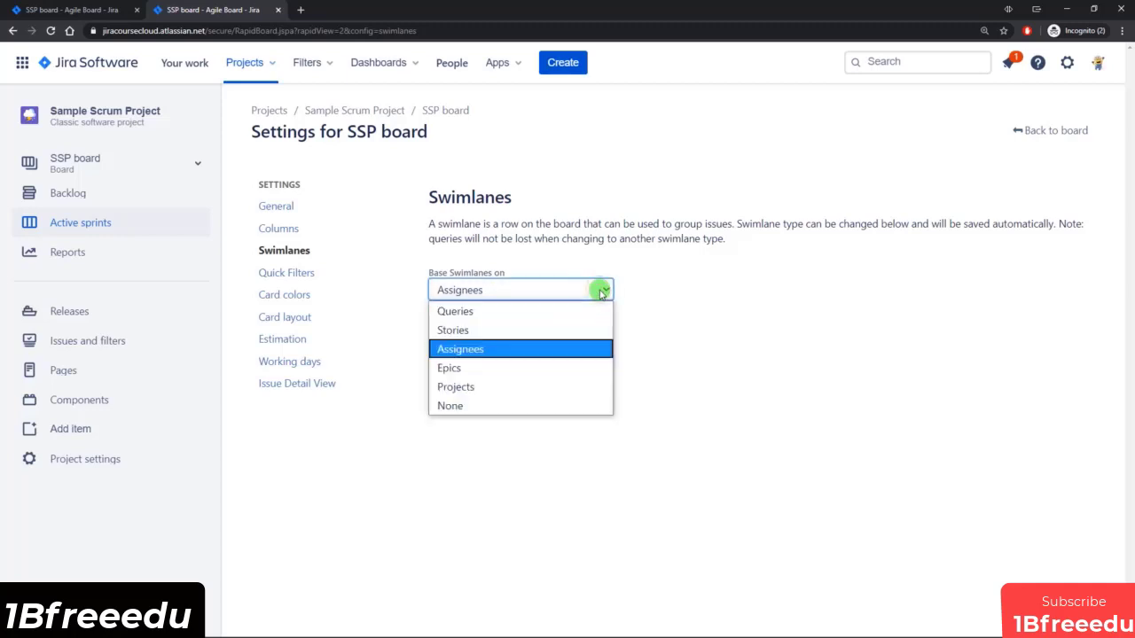
left_click(469, 311)
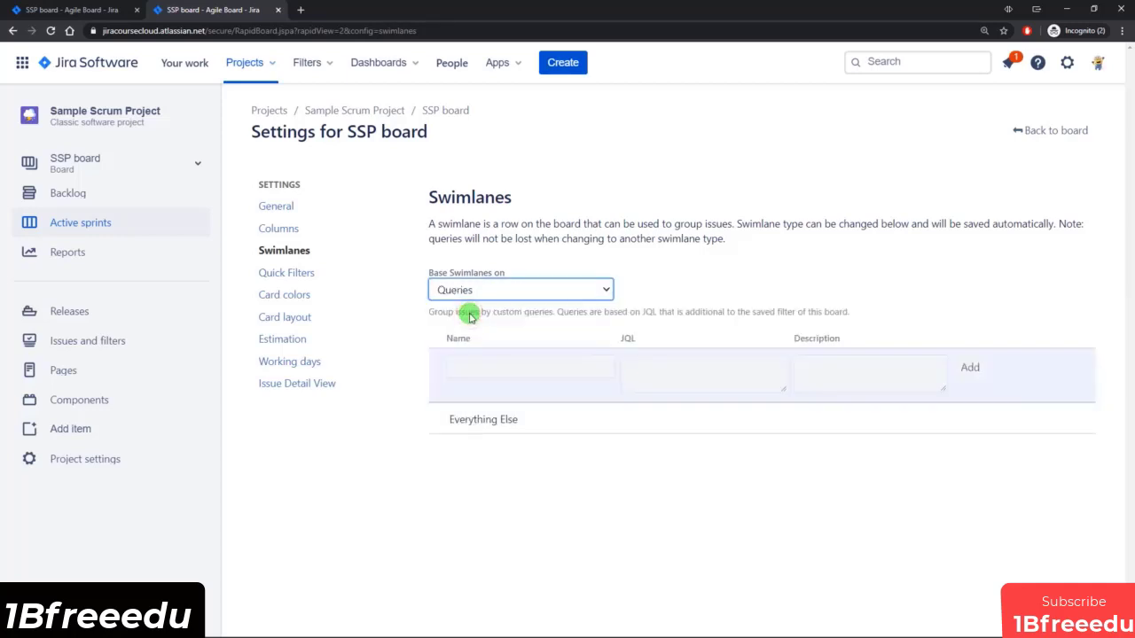
left_click(513, 363)
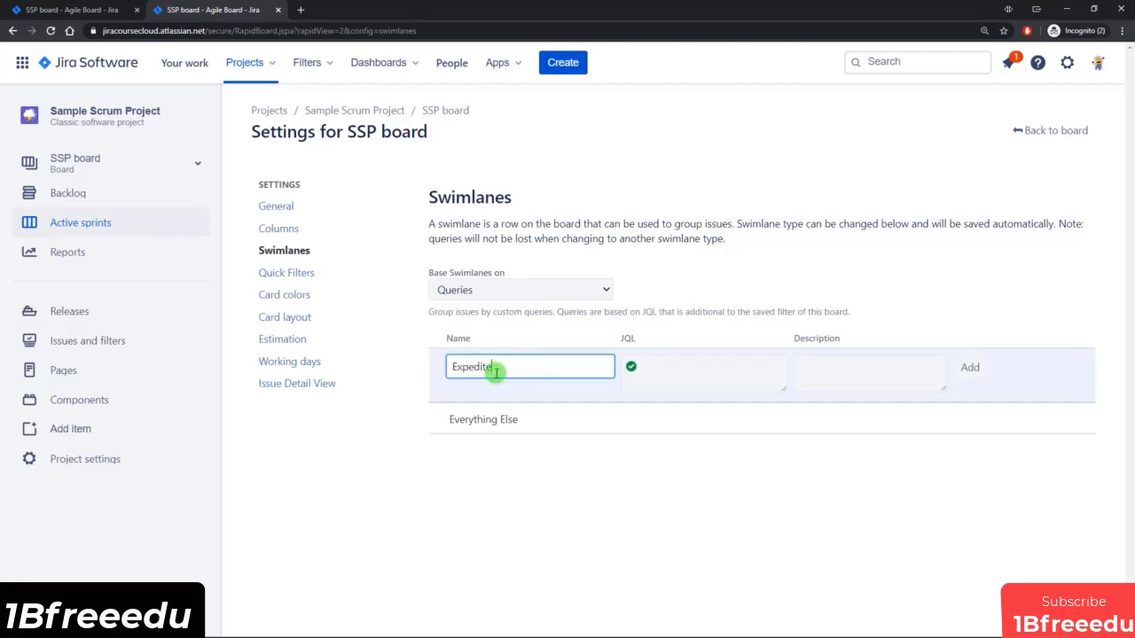
left_click(690, 377)
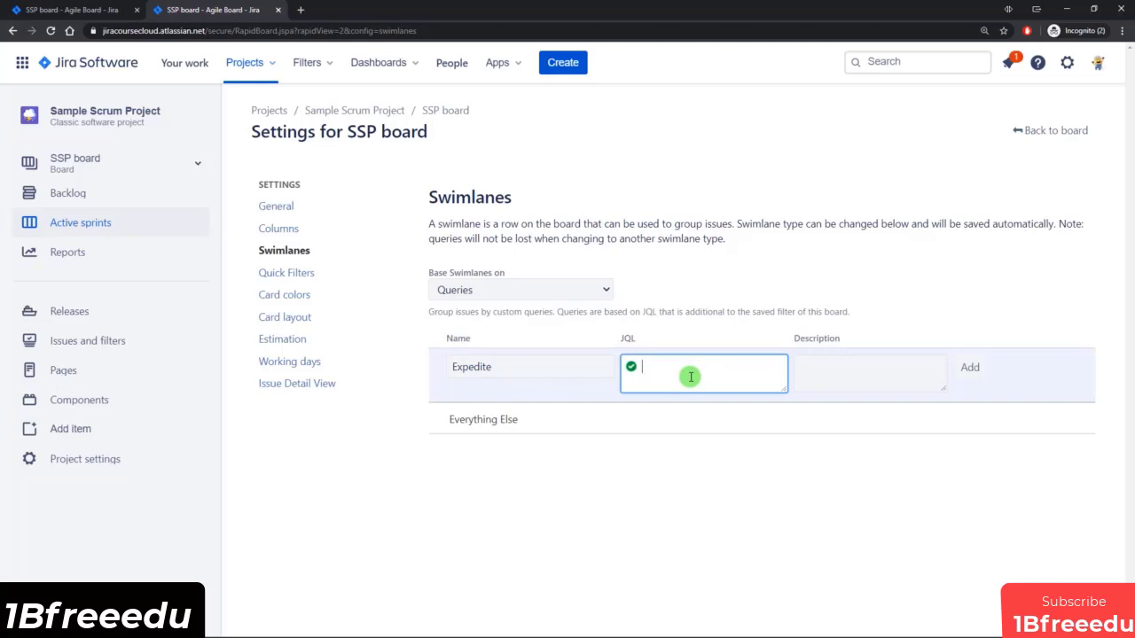
type("iority =")
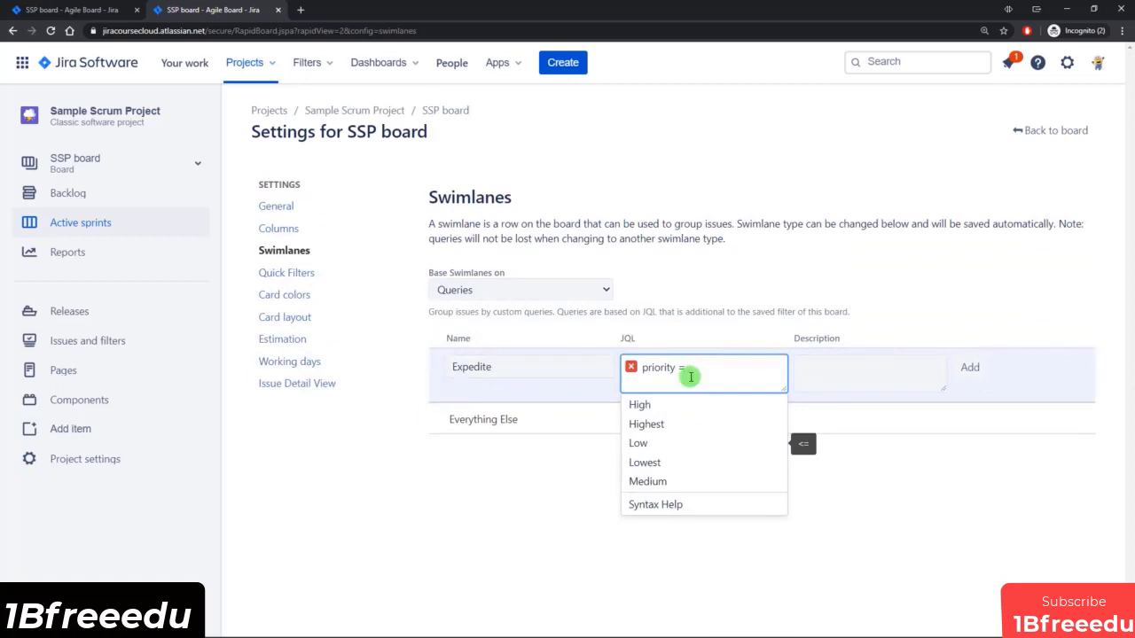
left_click(674, 423)
left_click(970, 368)
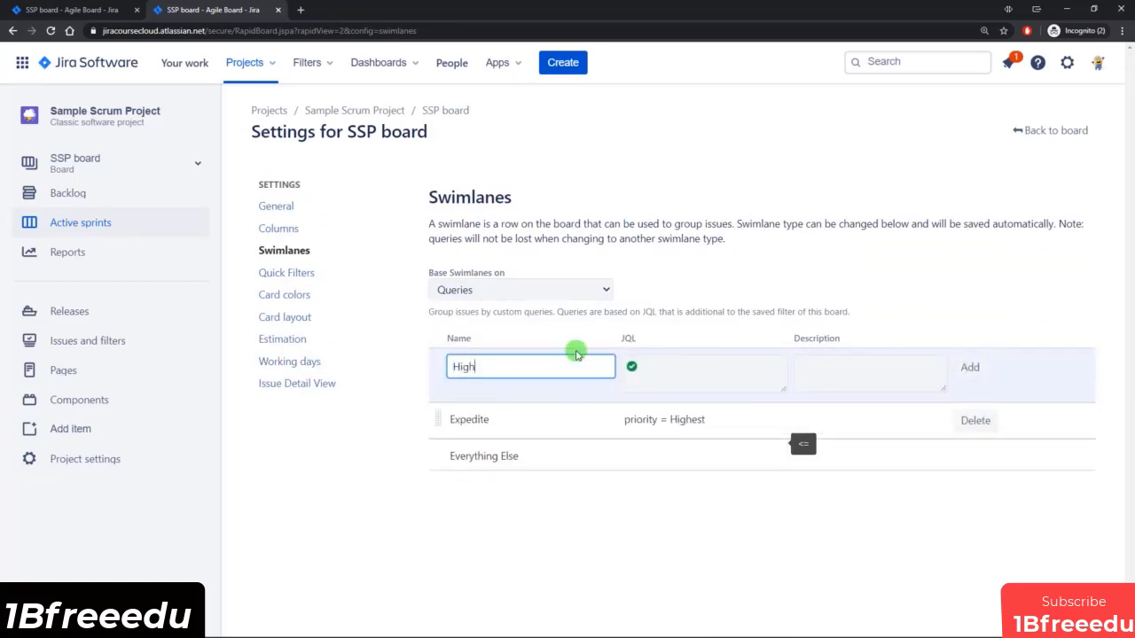
Add a High swimlane with the JQL priority = High, and move the Expedite swimlane above it.
left_click(635, 368)
type("prio")
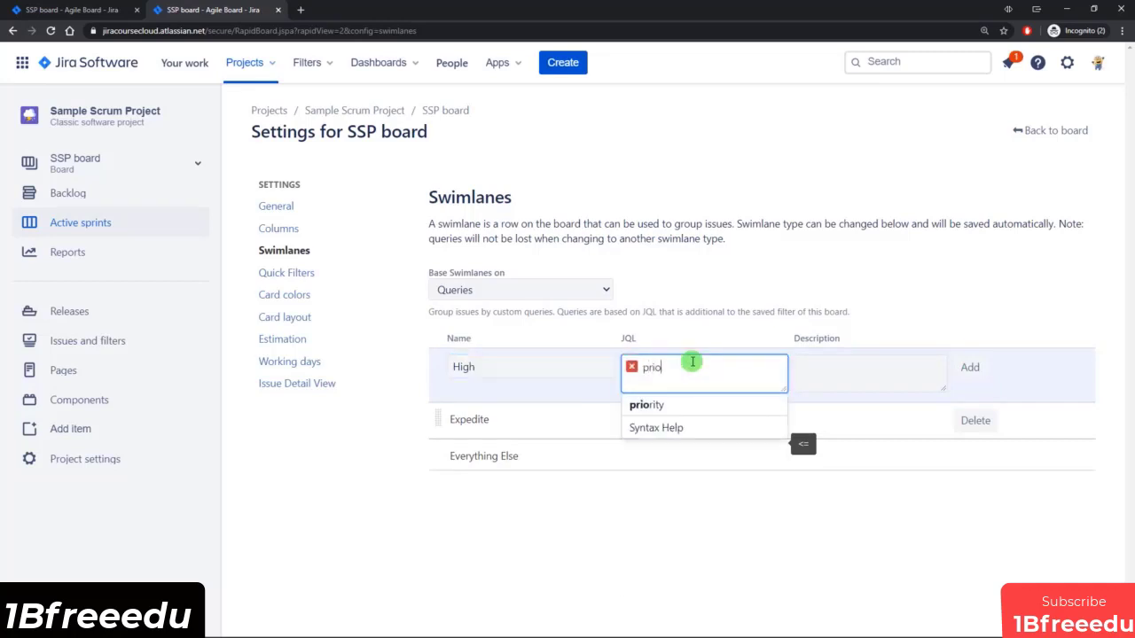
type("rity = ")
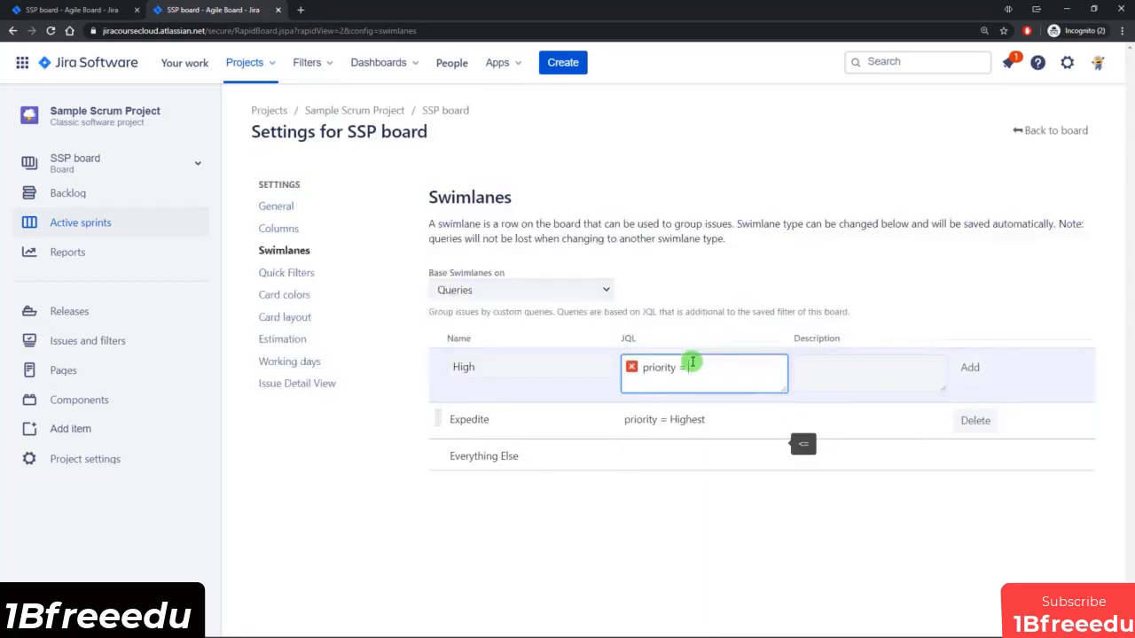
type("H")
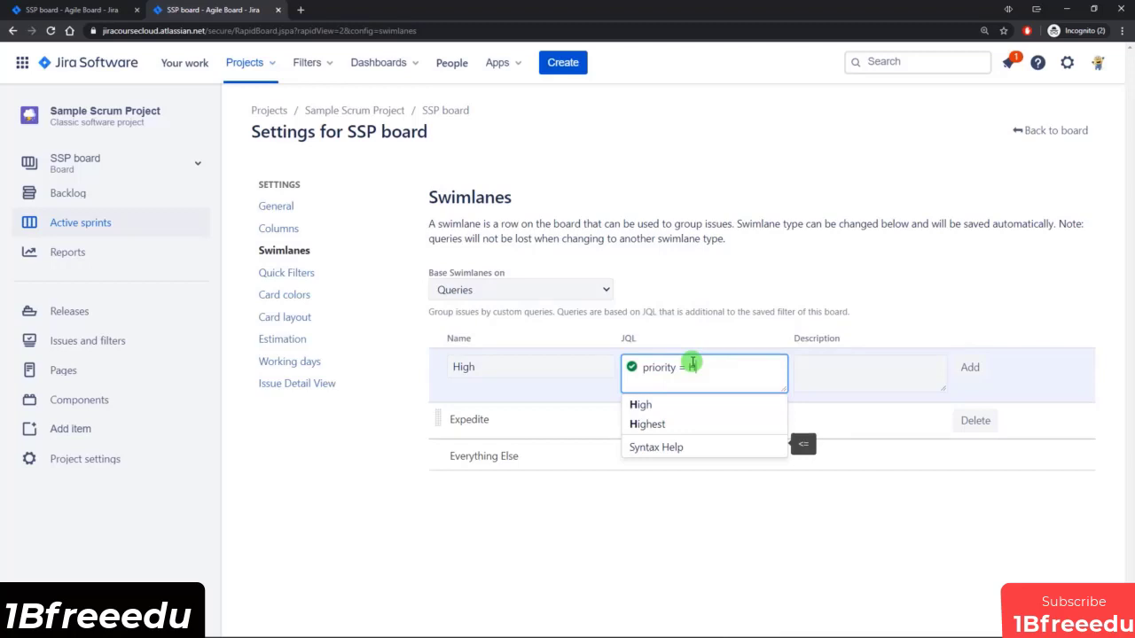
left_click(642, 404)
left_click(981, 369)
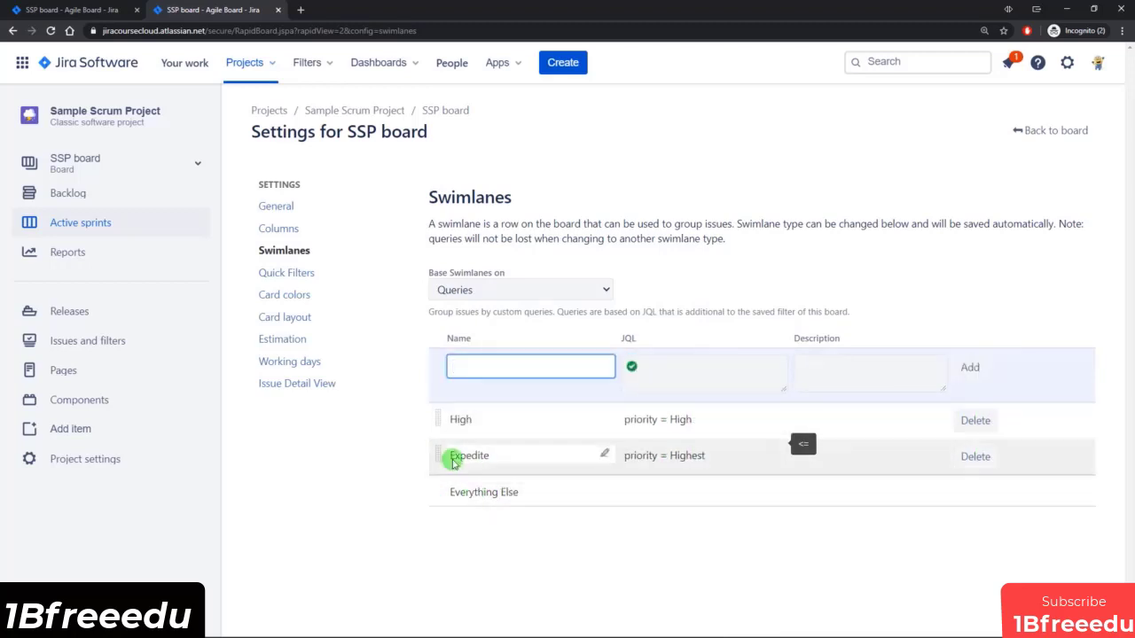
left_click_drag(435, 456, 437, 421)
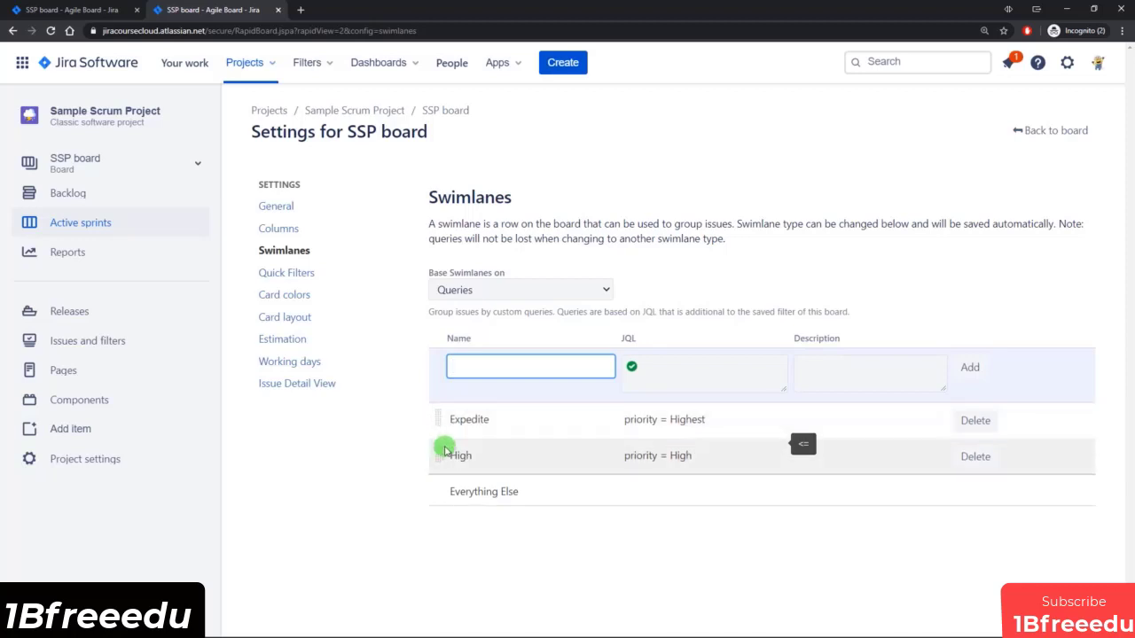
Set the priority of SSP-13 to Highest on the active sprint board.
left_click(69, 9)
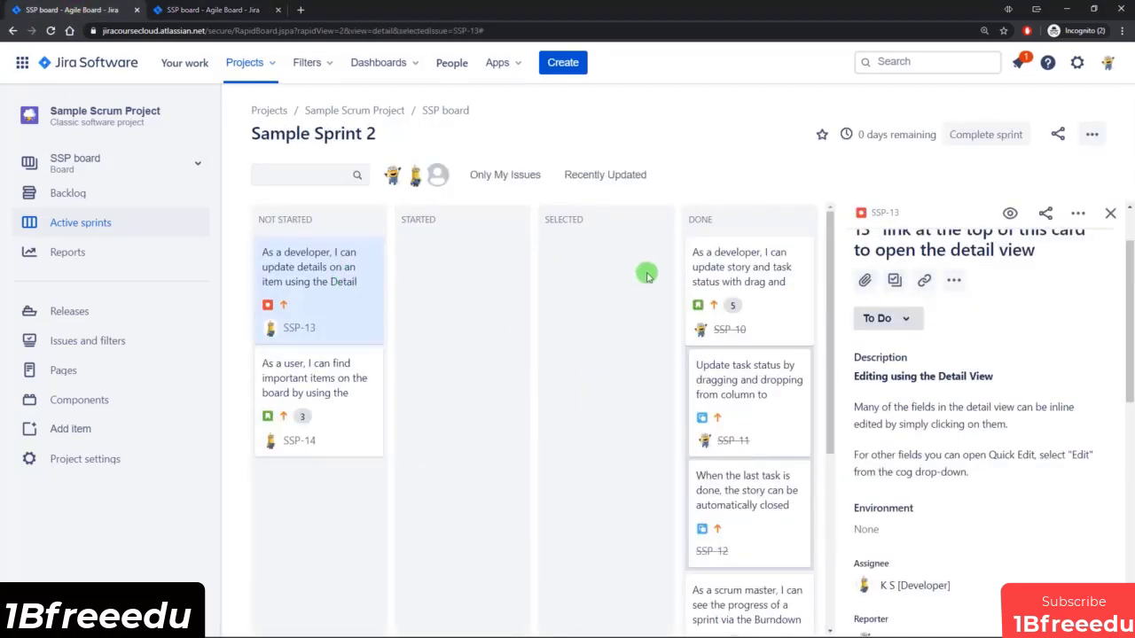
left_click_drag(830, 254, 701, 291)
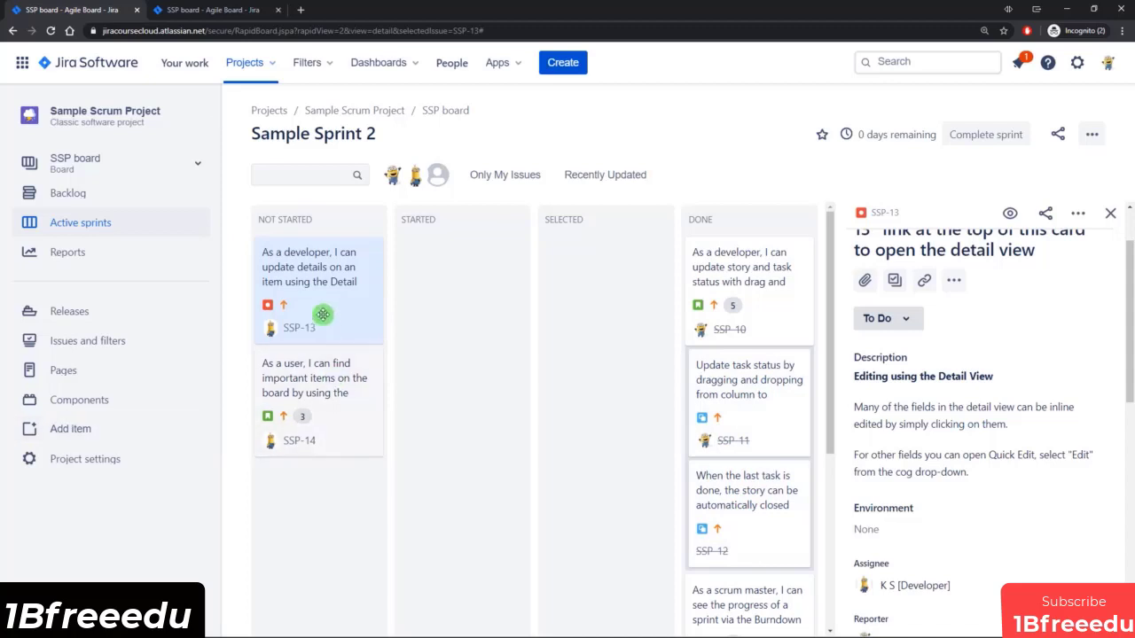
scroll(988, 370, "down", 5)
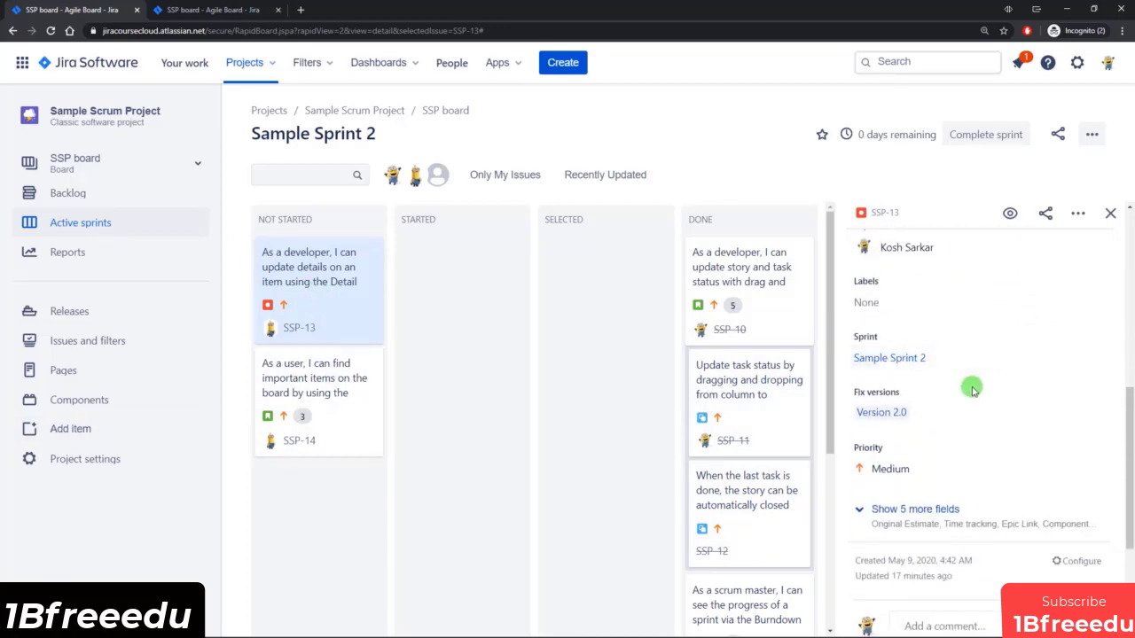
left_click(906, 468)
left_click(908, 514)
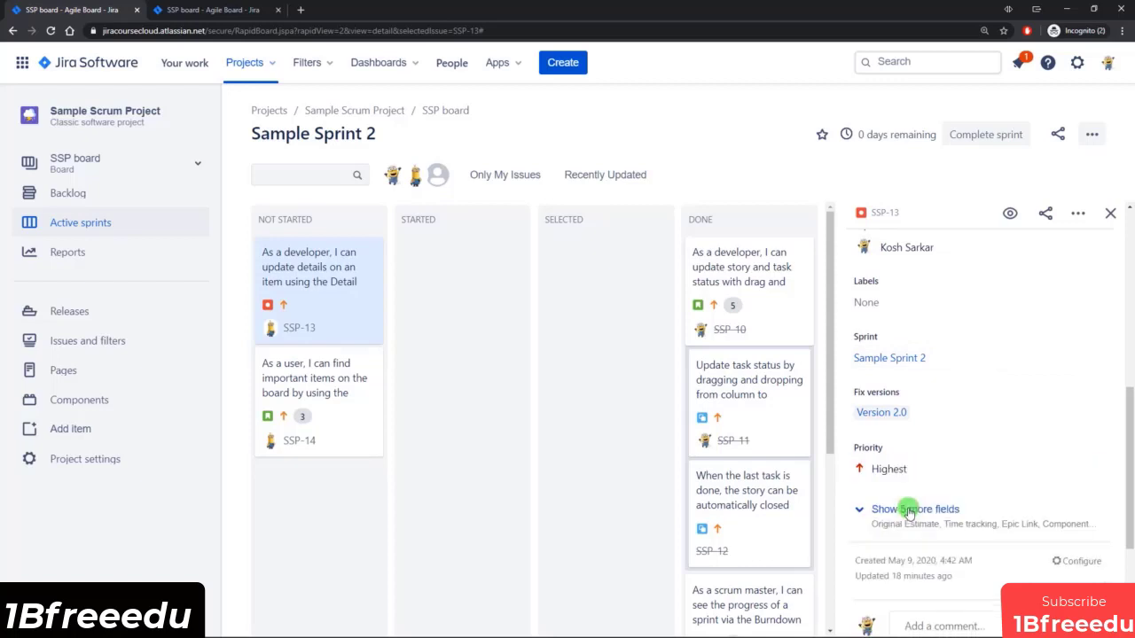
Set the priority of SSP-14 to High on the active sprint board.
left_click(334, 410)
scroll(970, 428, "down", 10)
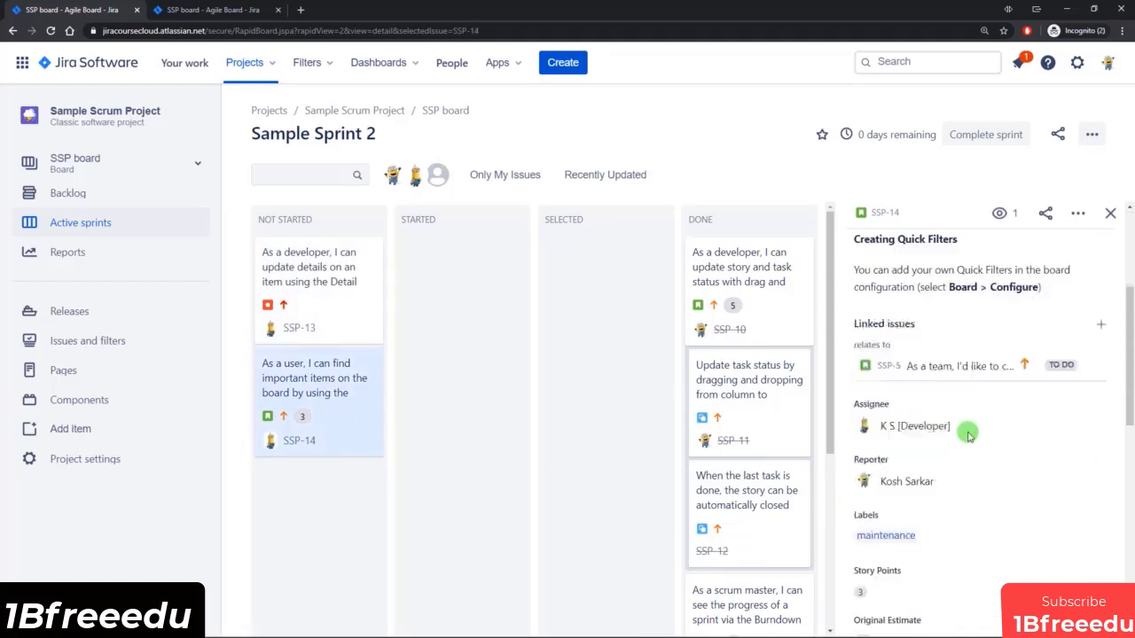
left_click(887, 489)
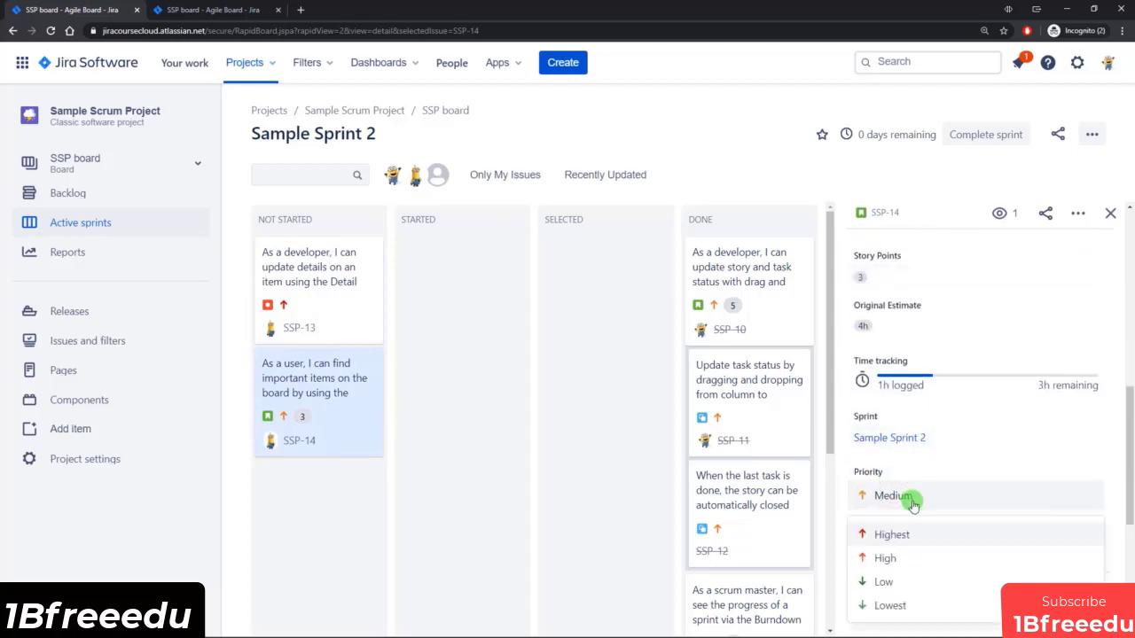
left_click(906, 557)
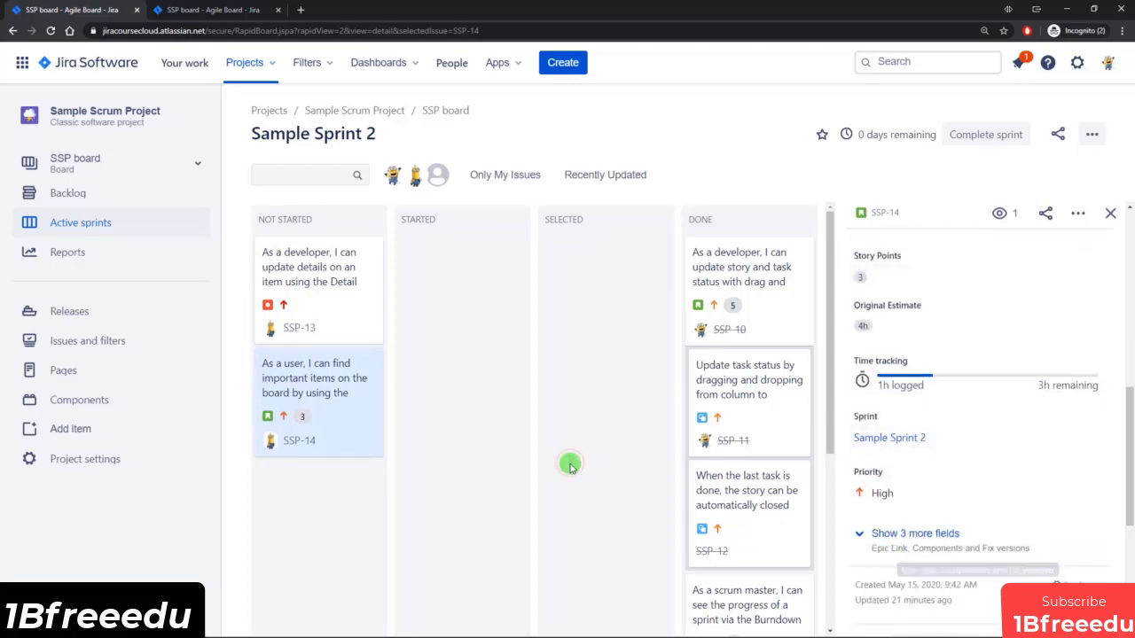
Reload the sprint board, expand the Everything Else swimlane and review how issues are grouped by priority.
left_click(71, 49)
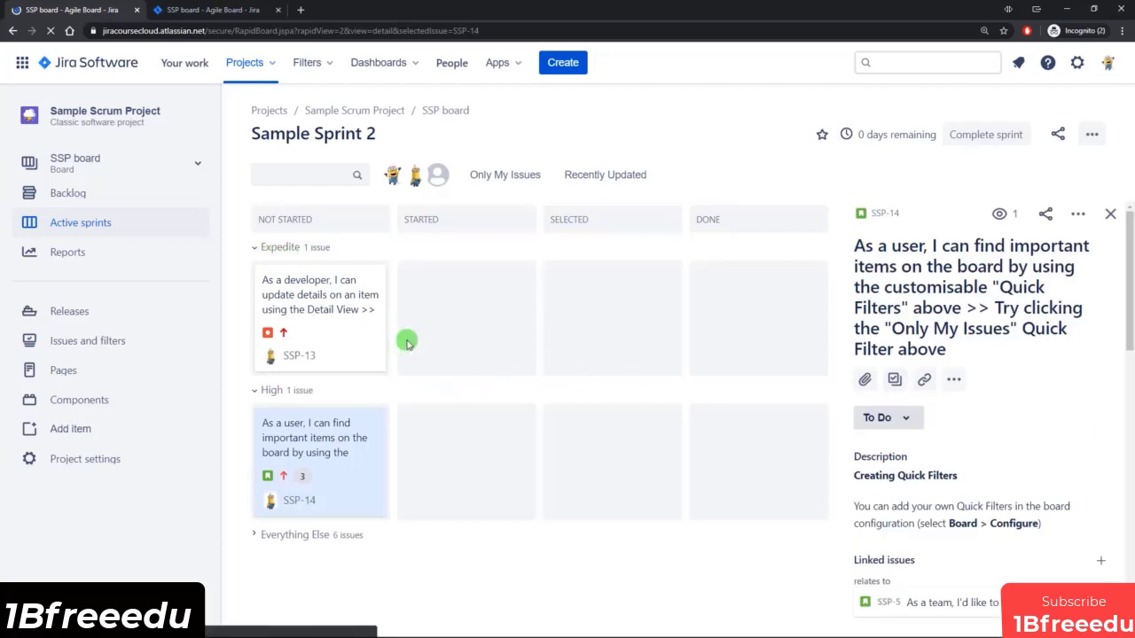
left_click(269, 537)
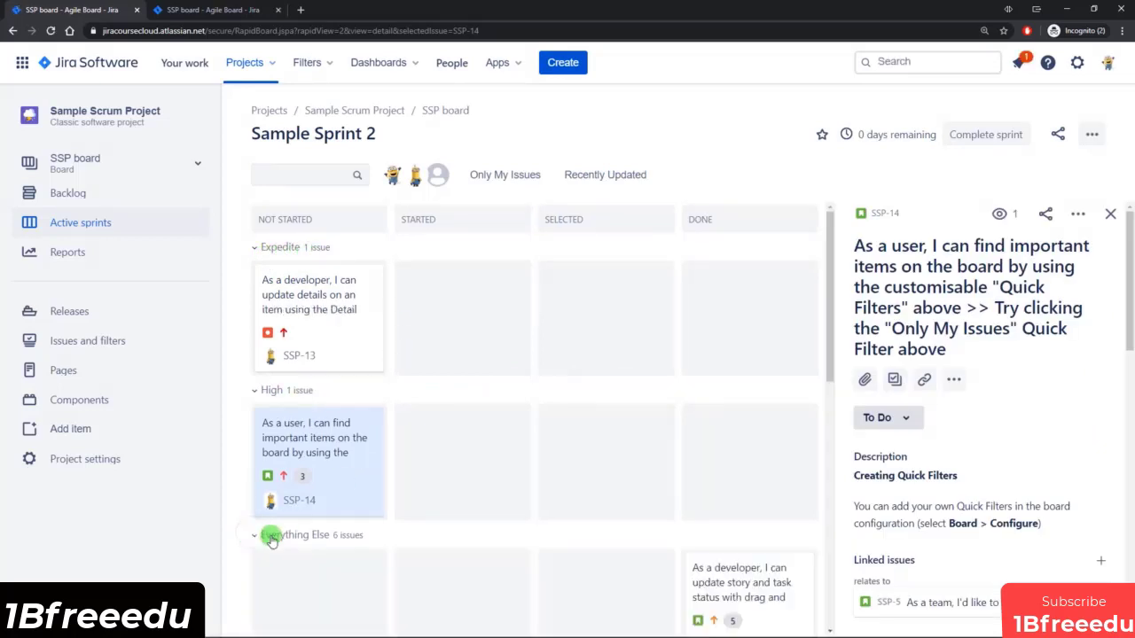
scroll(494, 552, "down", 1)
scroll(494, 552, "up", 1)
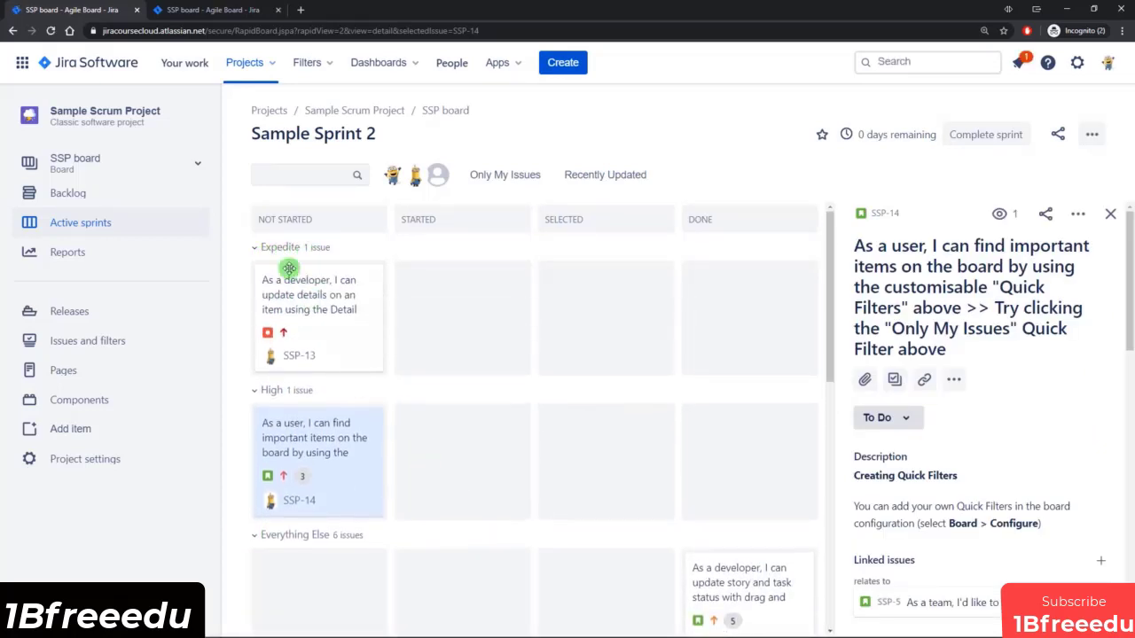
Compare the board's Quick Filters settings with the quick filters shown on the active sprint board.
left_click(188, 12)
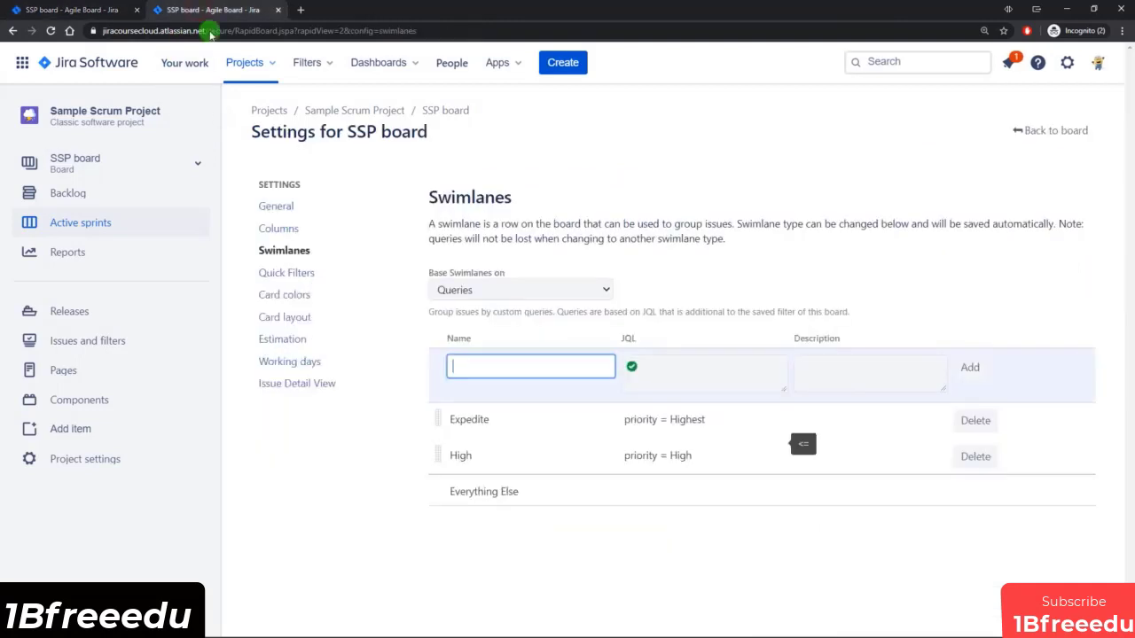
left_click(307, 276)
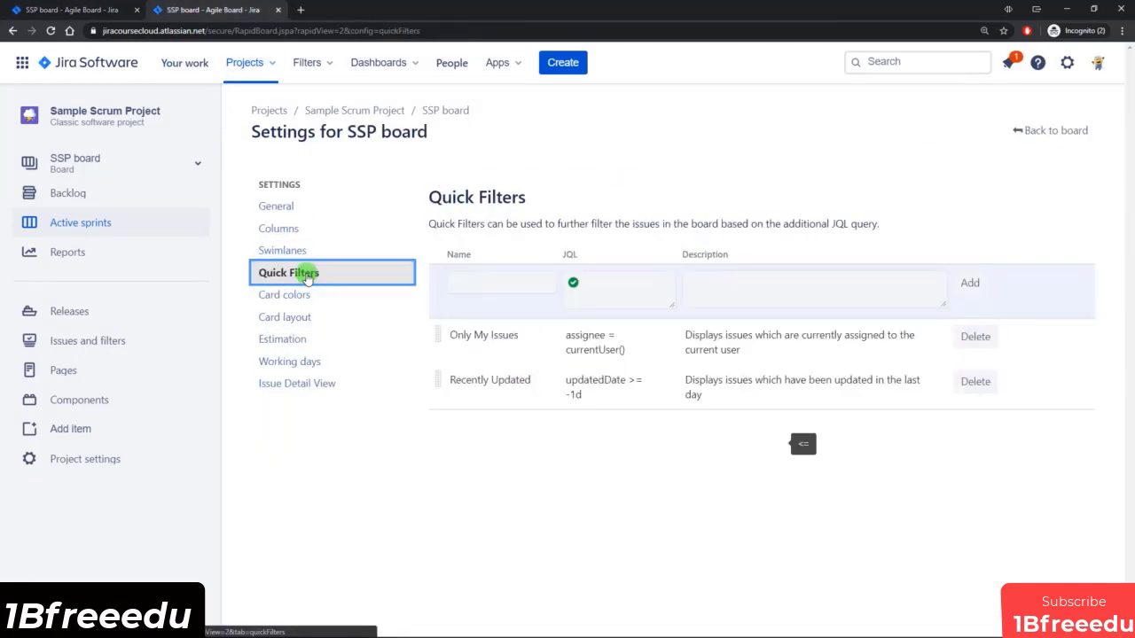
left_click(49, 9)
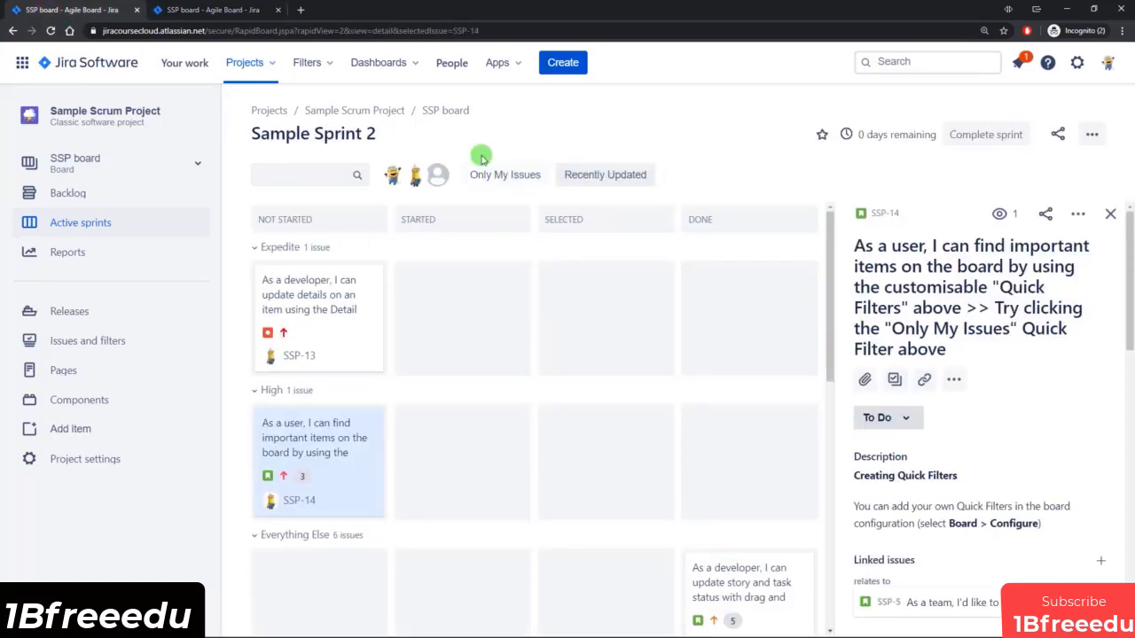
left_click(227, 10)
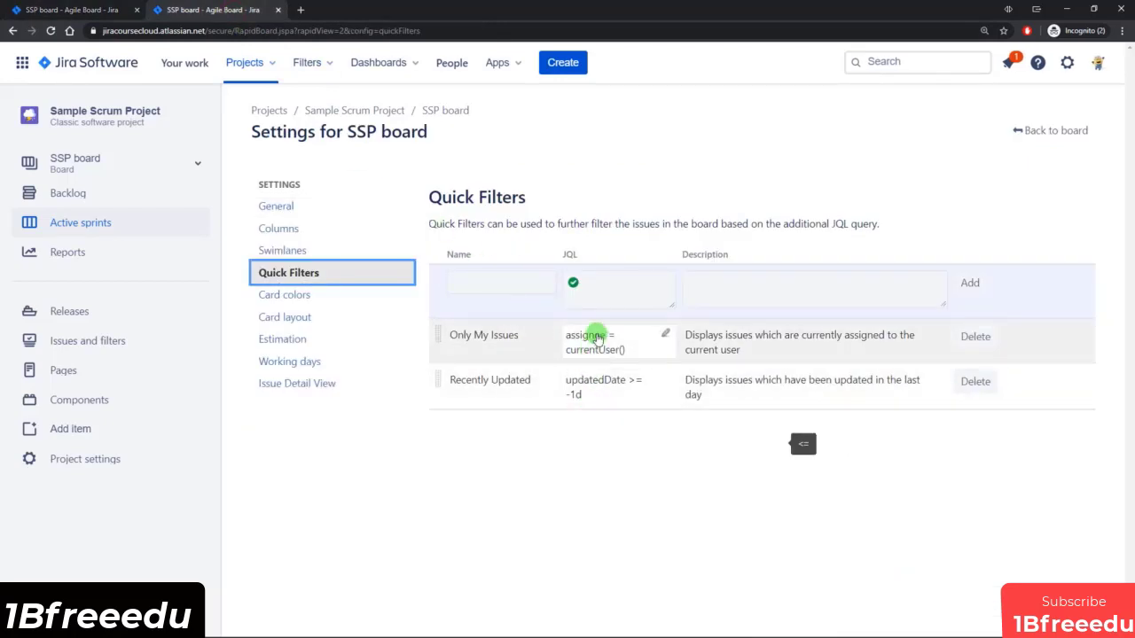
Add a quick filter named Bugs with the JQL issuetype = Bug.
left_click(498, 282)
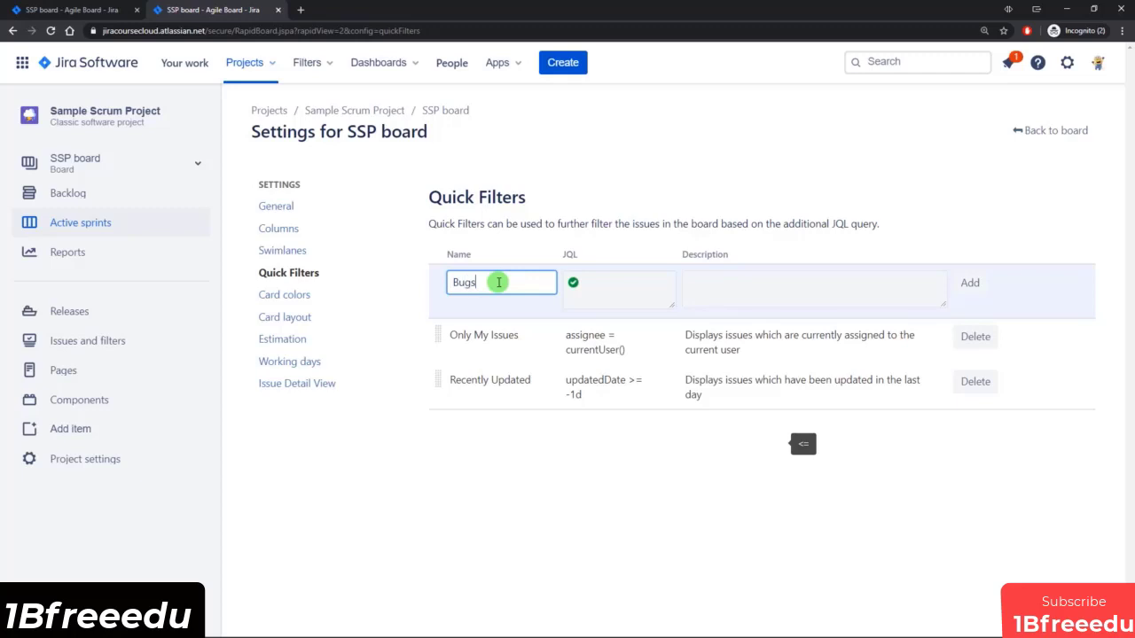
left_click(625, 284)
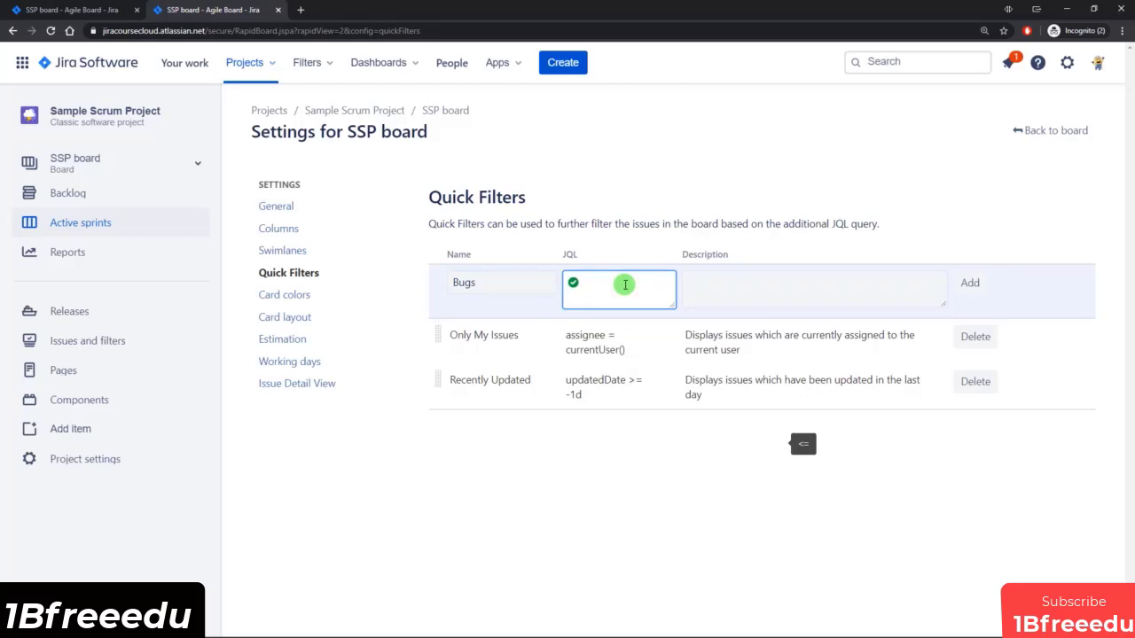
type("issue")
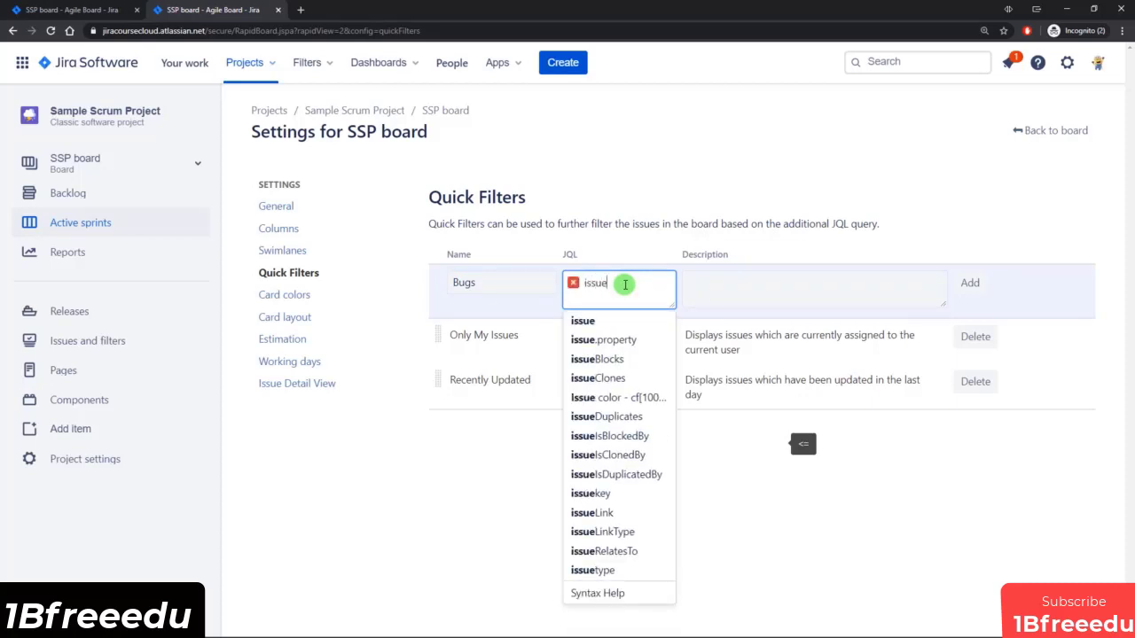
key("Up")
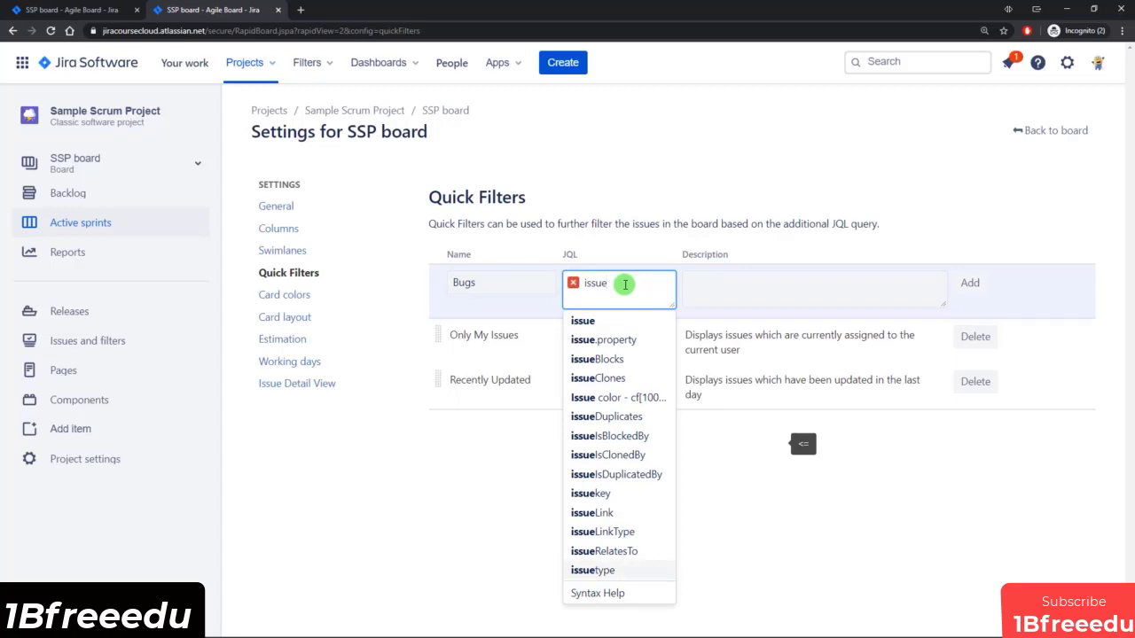
left_click(602, 571)
type("=")
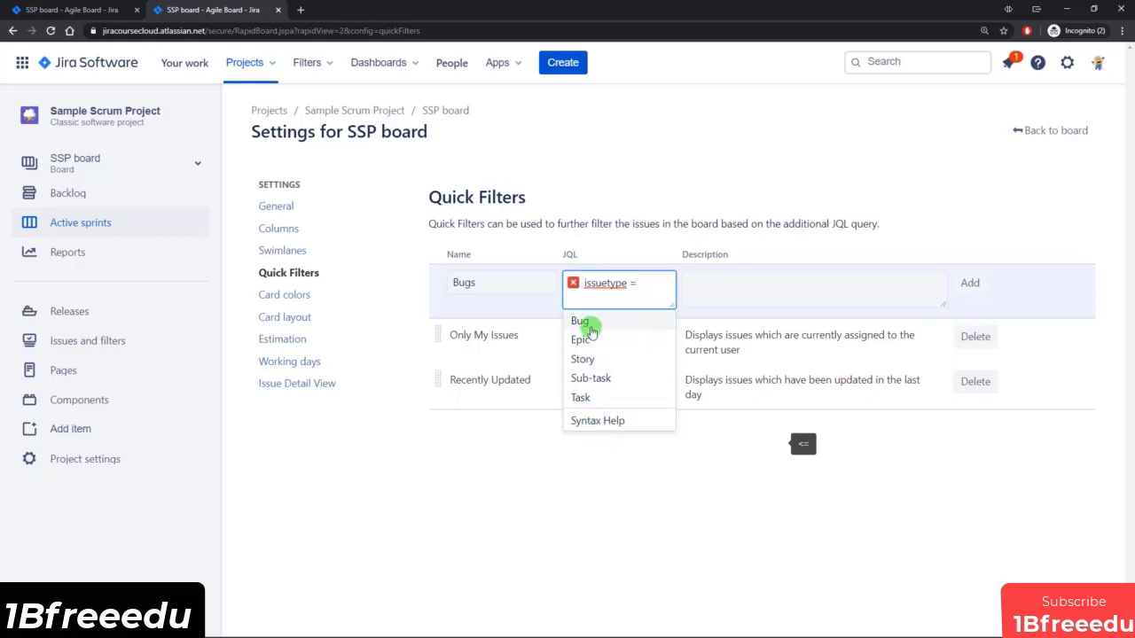
left_click(590, 323)
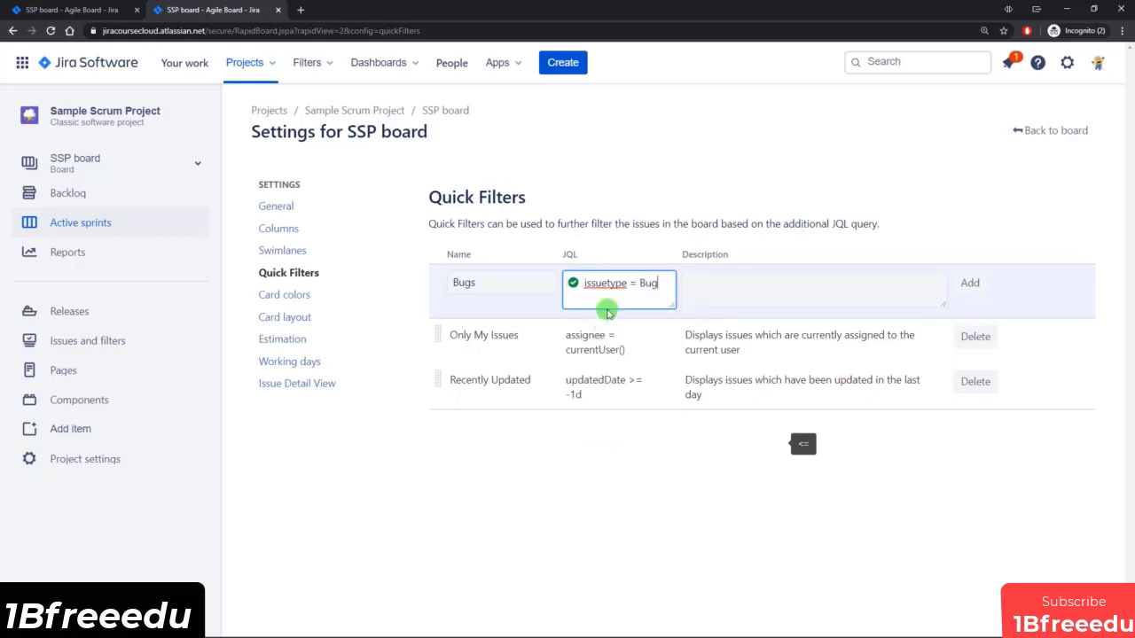
left_click(975, 282)
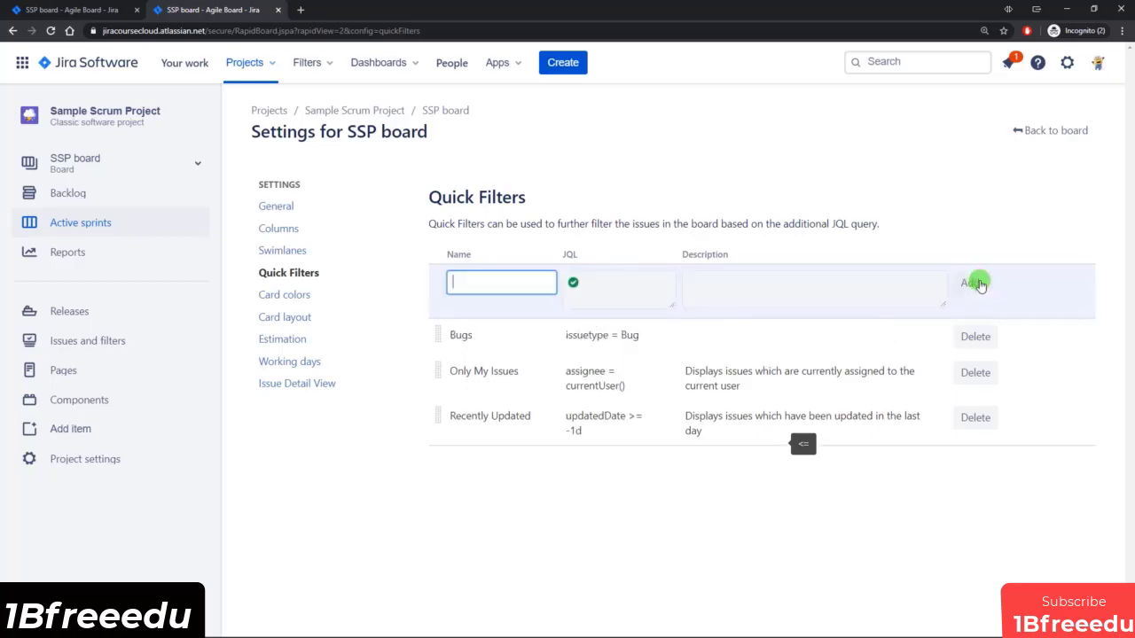
Reload the active sprint board and filter its issues with the Bugs quick filter.
left_click(79, 11)
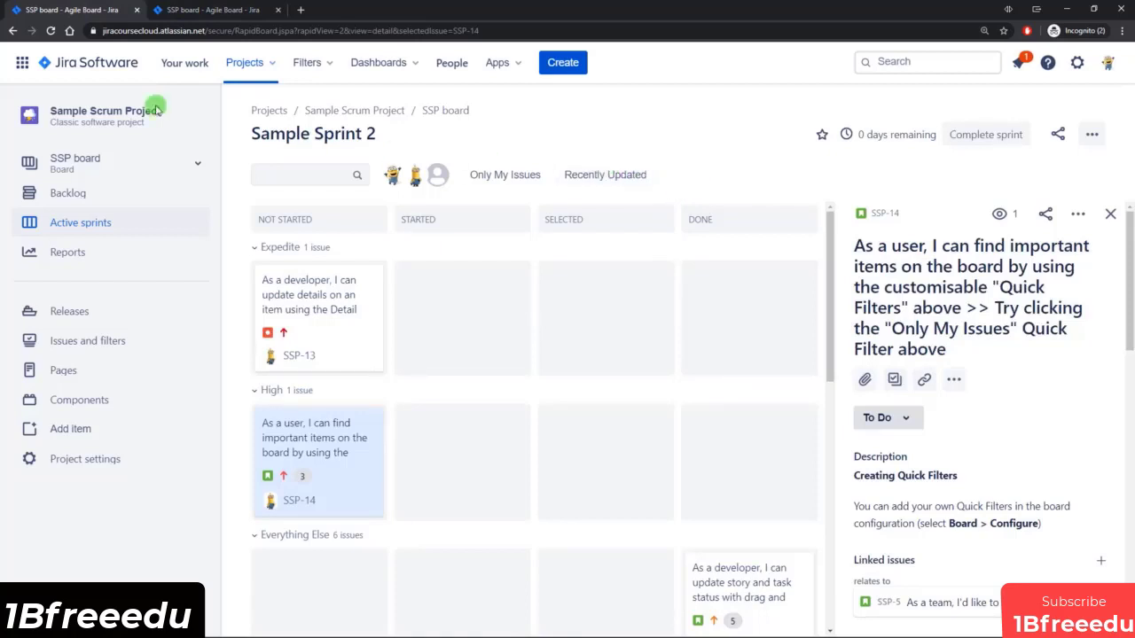
left_click(53, 31)
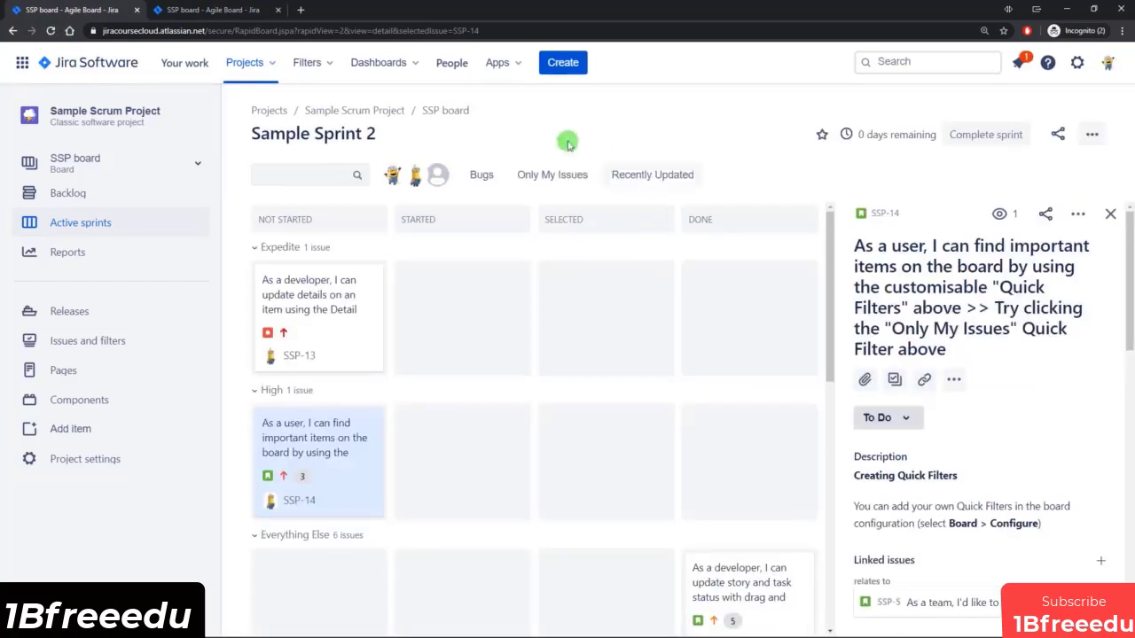
left_click(481, 176)
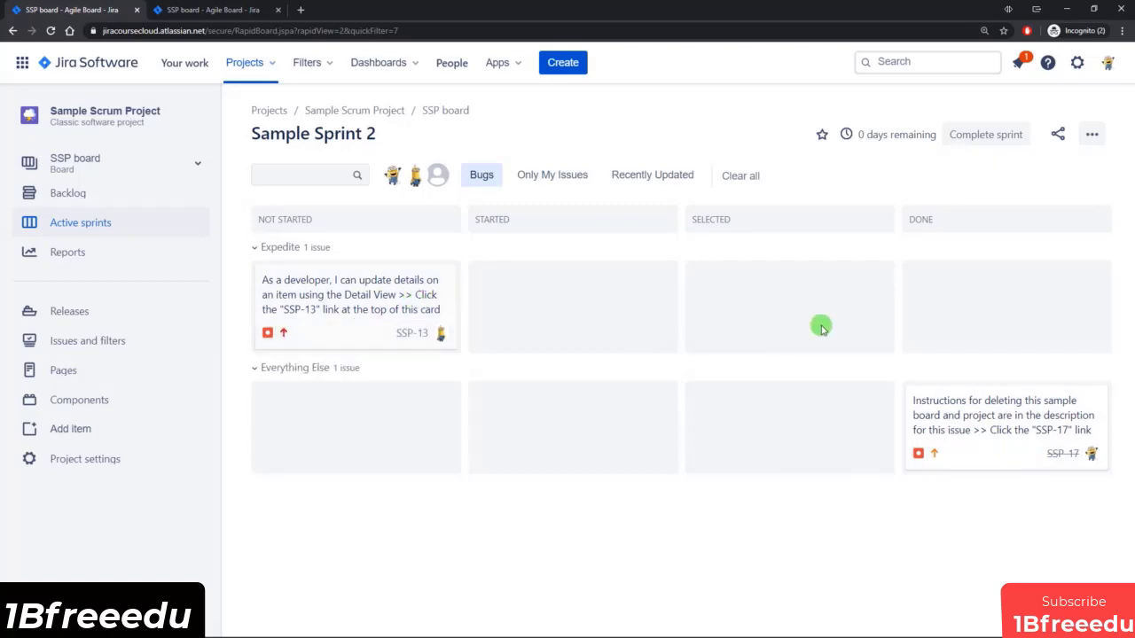
Clear the Bugs quick filter on the active sprint board and compare the board with its Quick Filters settings.
left_click(481, 175)
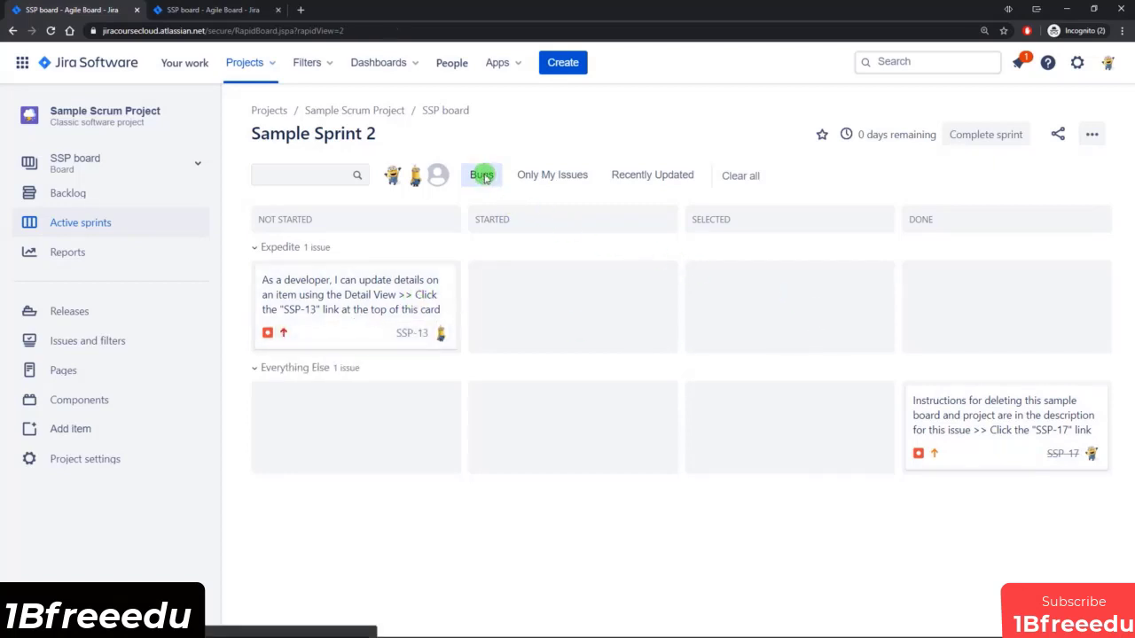
left_click(202, 11)
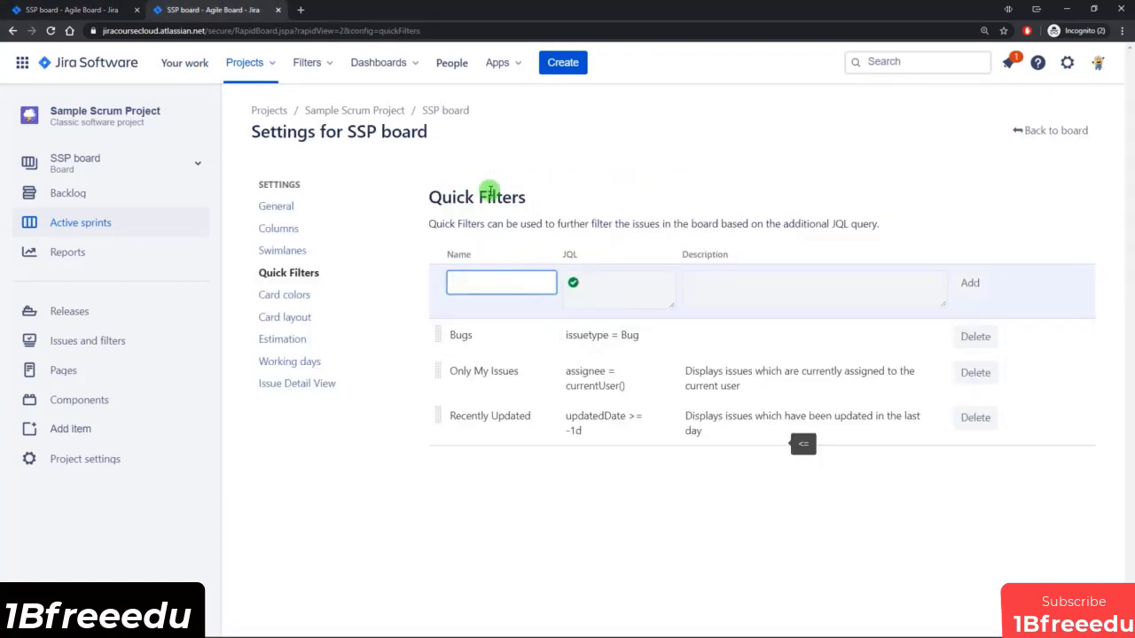
left_click(73, 11)
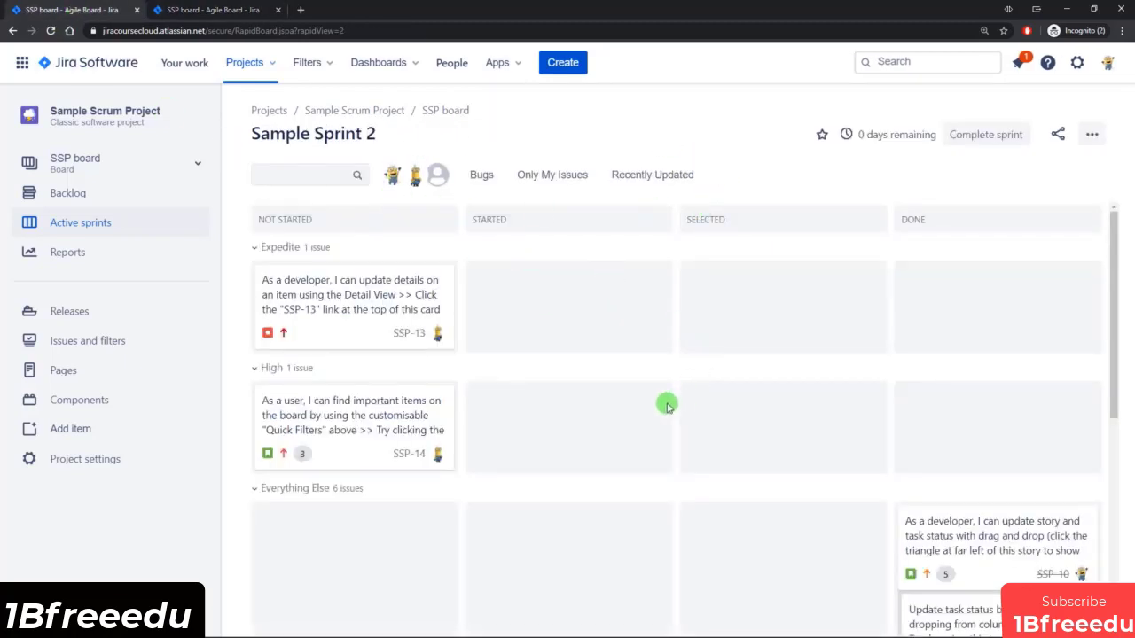
left_click(207, 11)
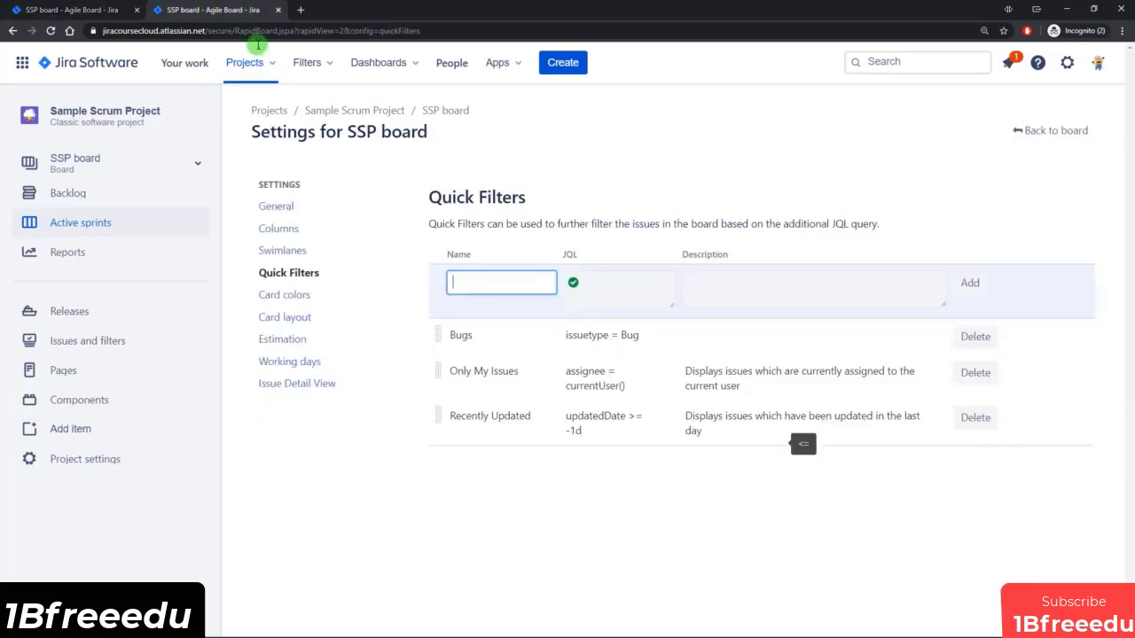
Base the board's card colors on Priorities and give the Highest priority a brighter red.
left_click(302, 298)
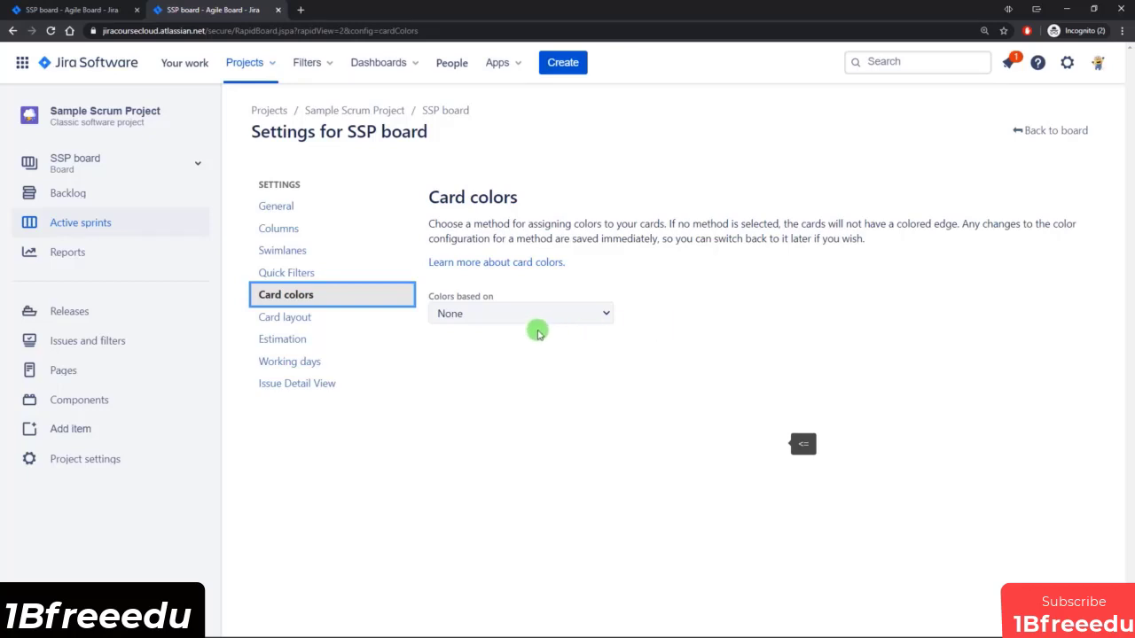
left_click(562, 306)
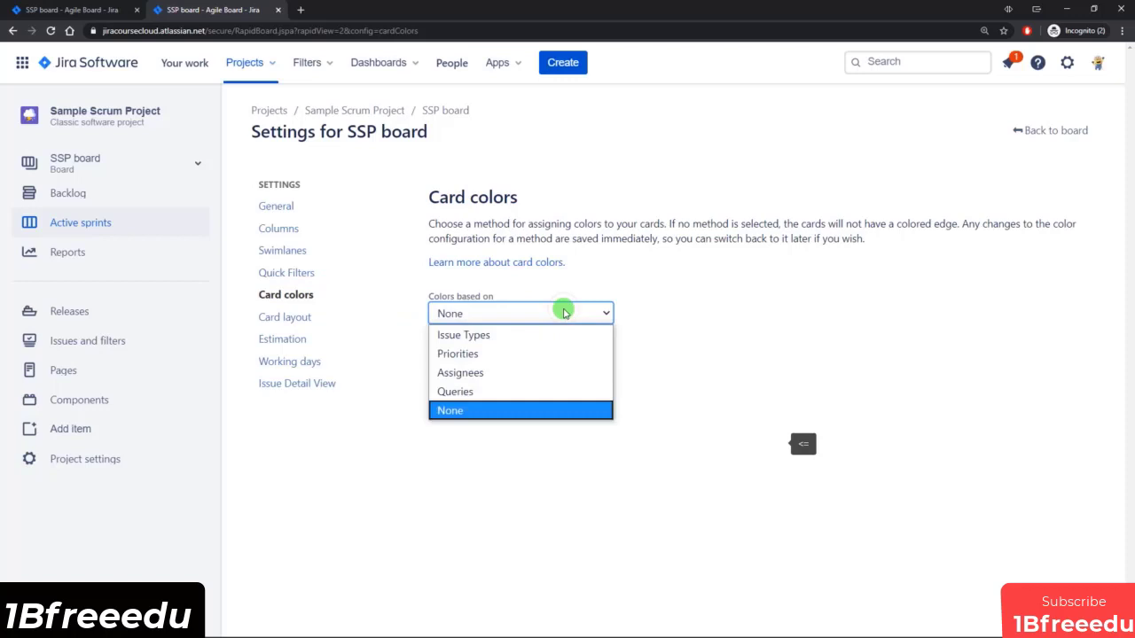
left_click(467, 355)
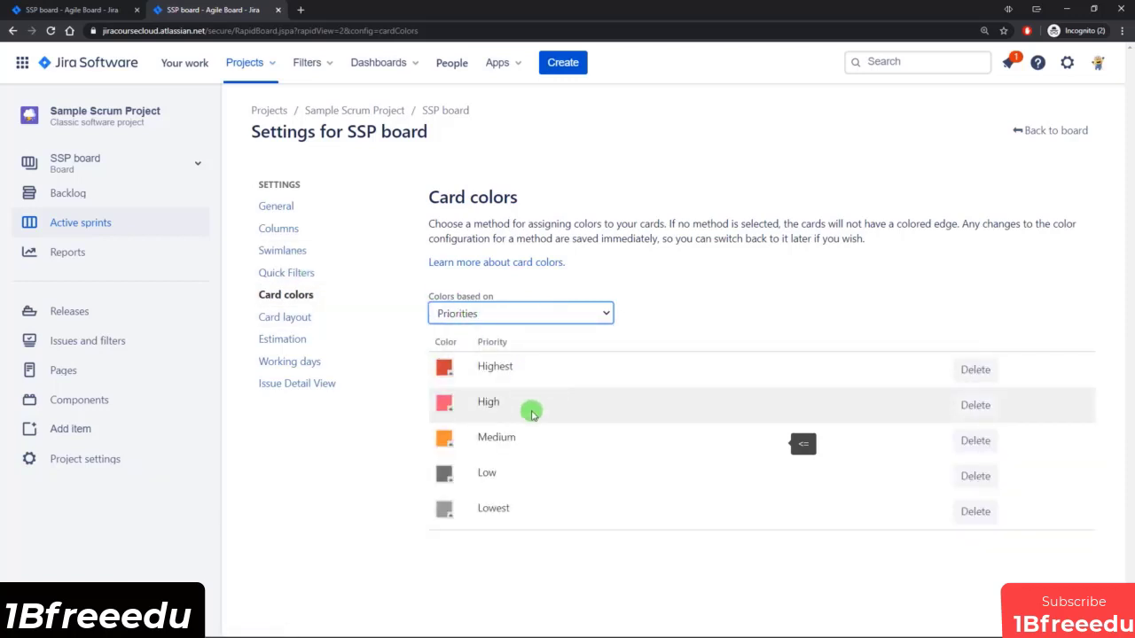
left_click(446, 369)
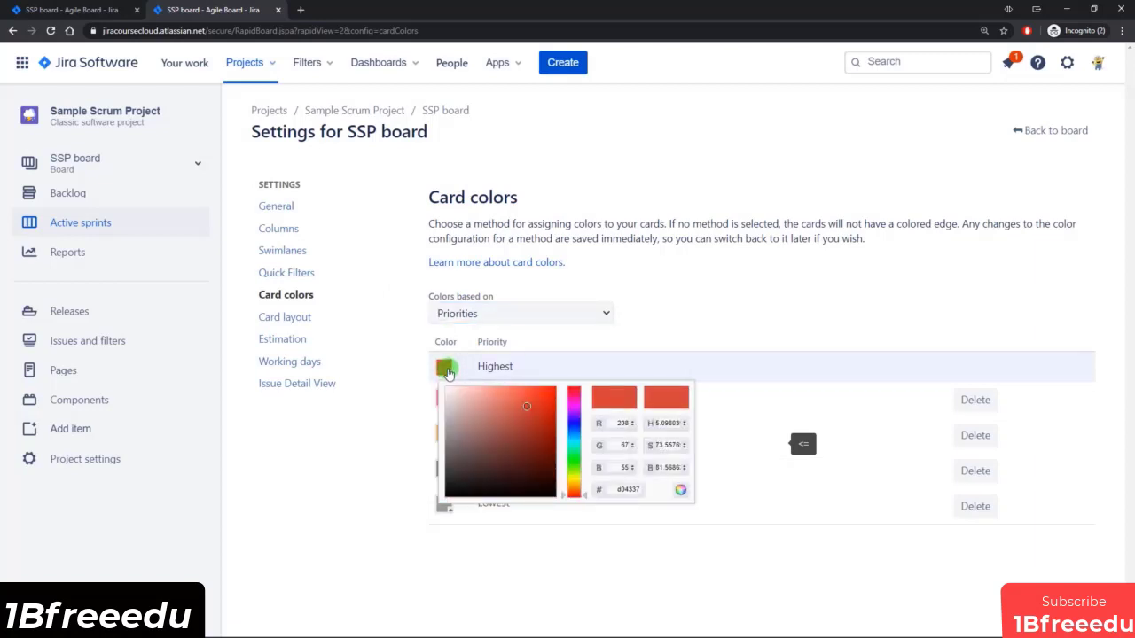
left_click(535, 405)
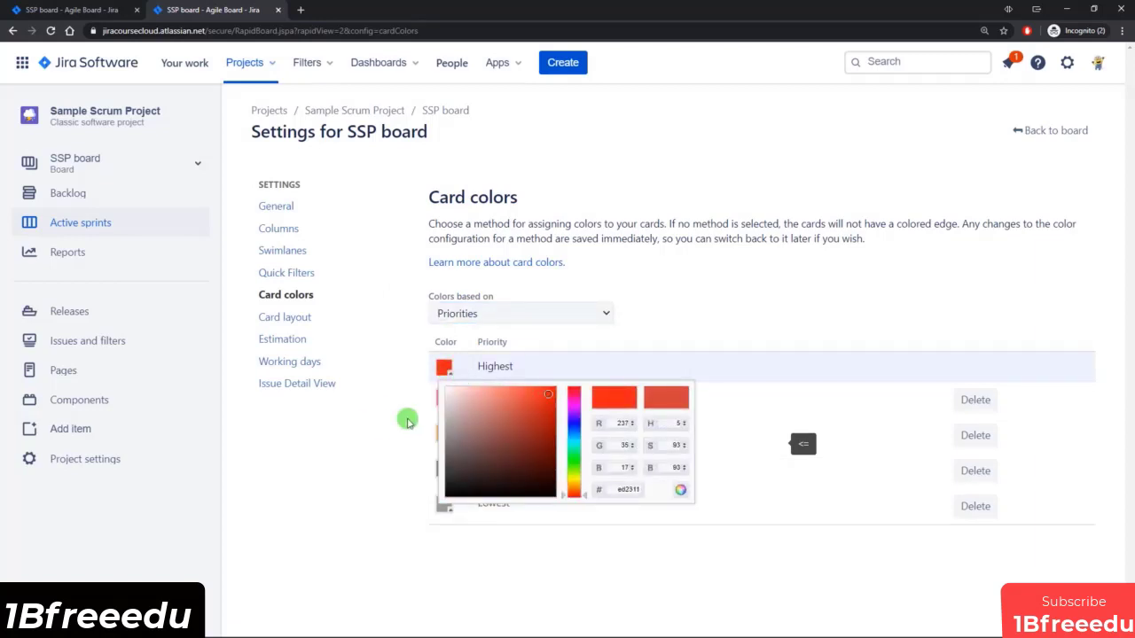
left_click(380, 443)
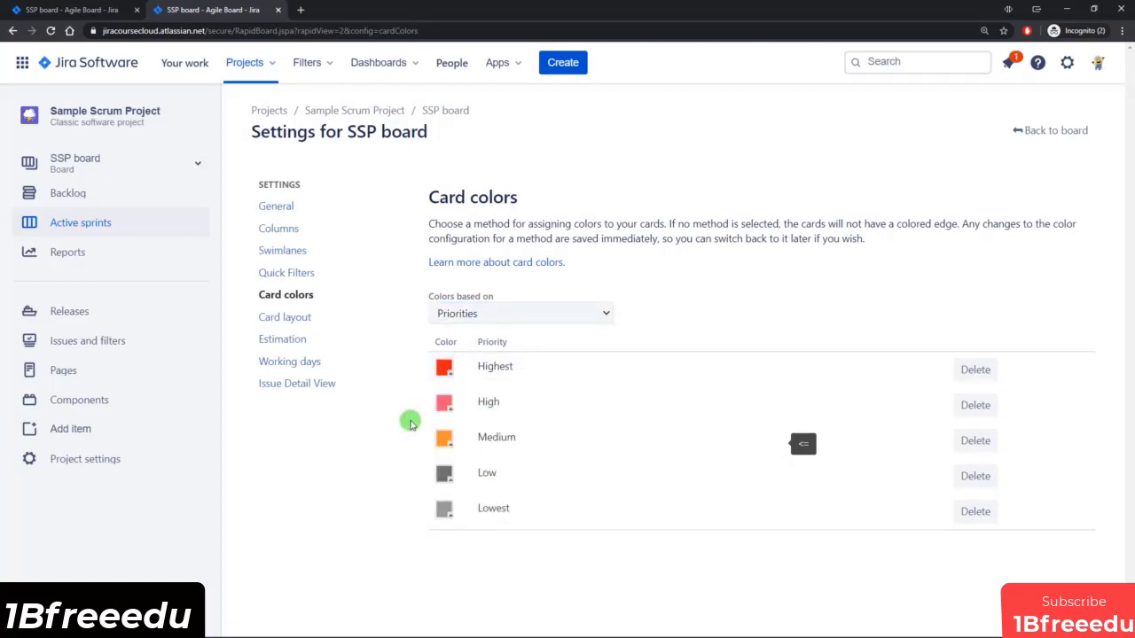
Set the board's swimlanes to be based on None.
left_click(284, 252)
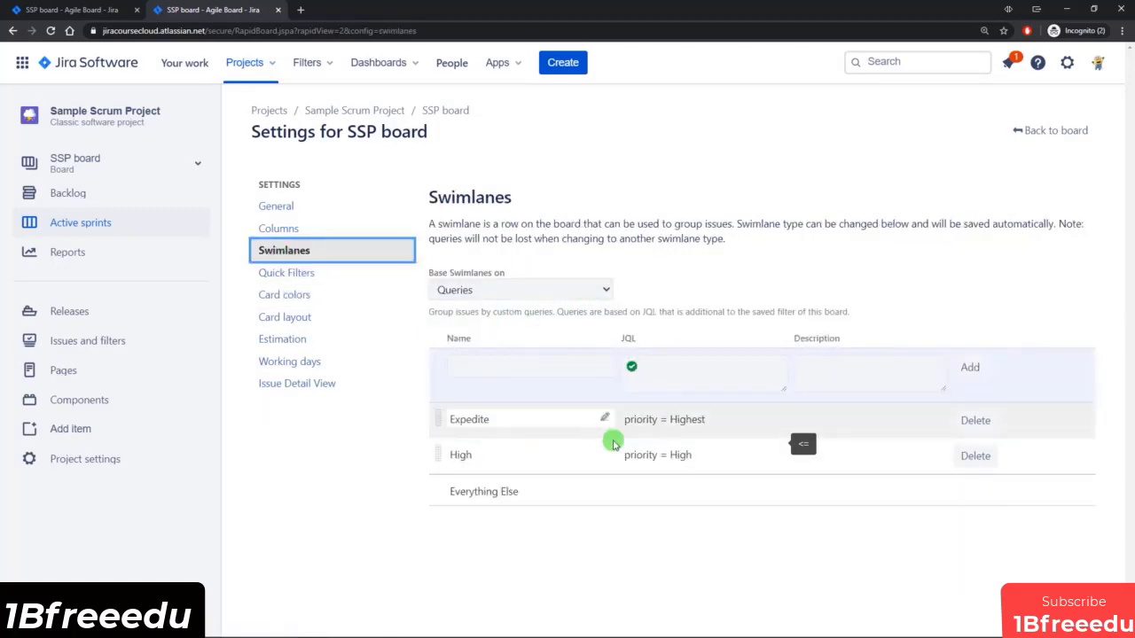
left_click(608, 290)
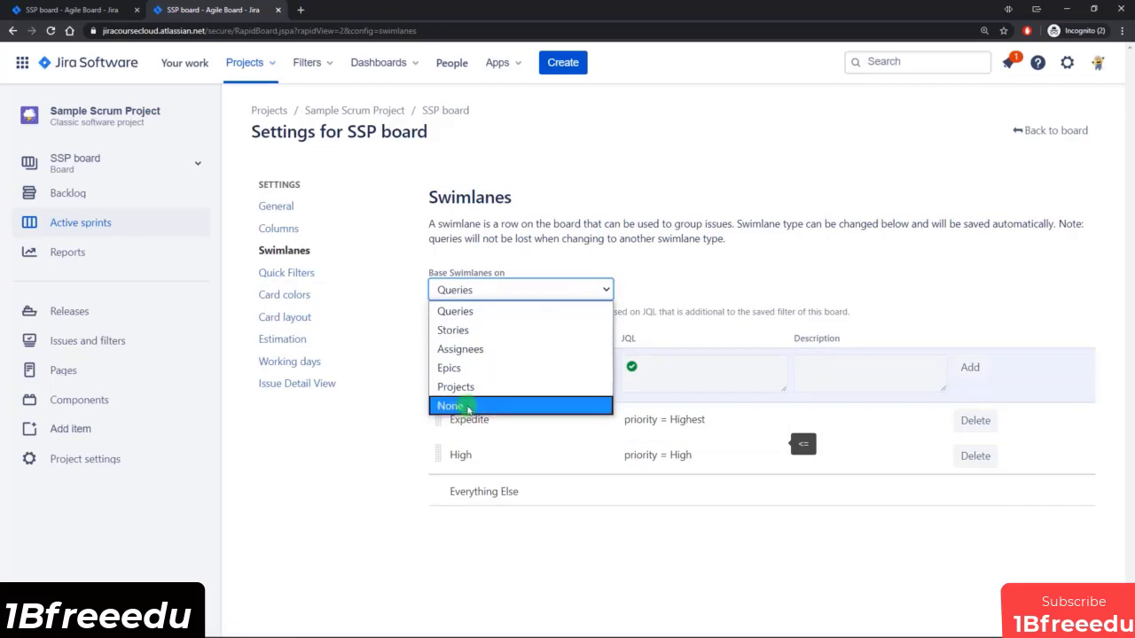
left_click(464, 404)
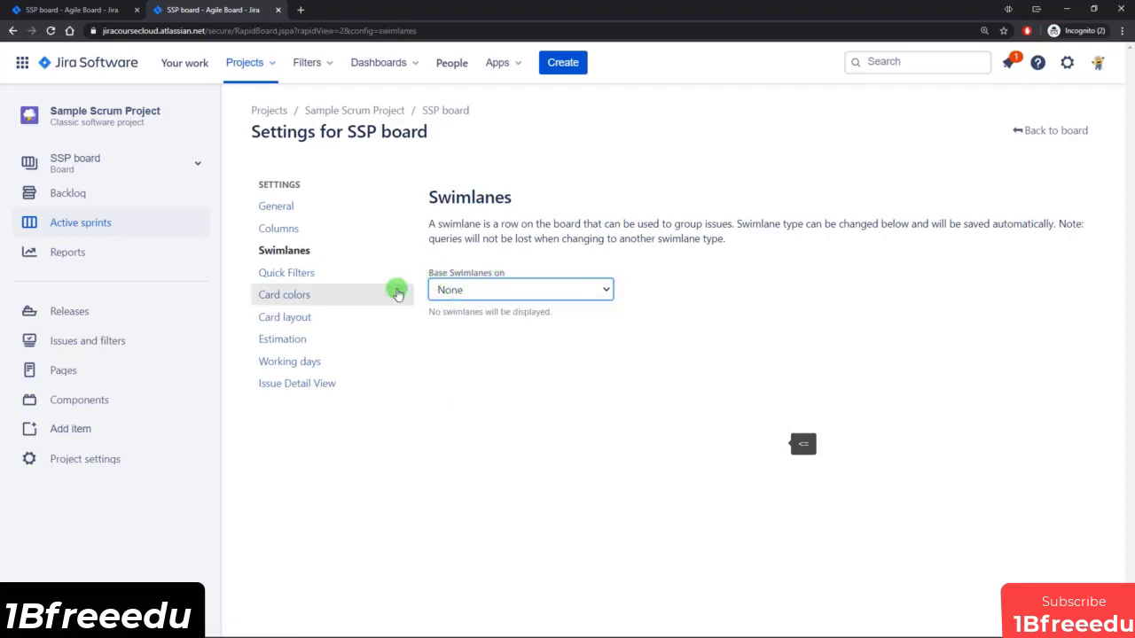
Review the priority-based card colors of the issues on the active sprint board.
left_click(85, 10)
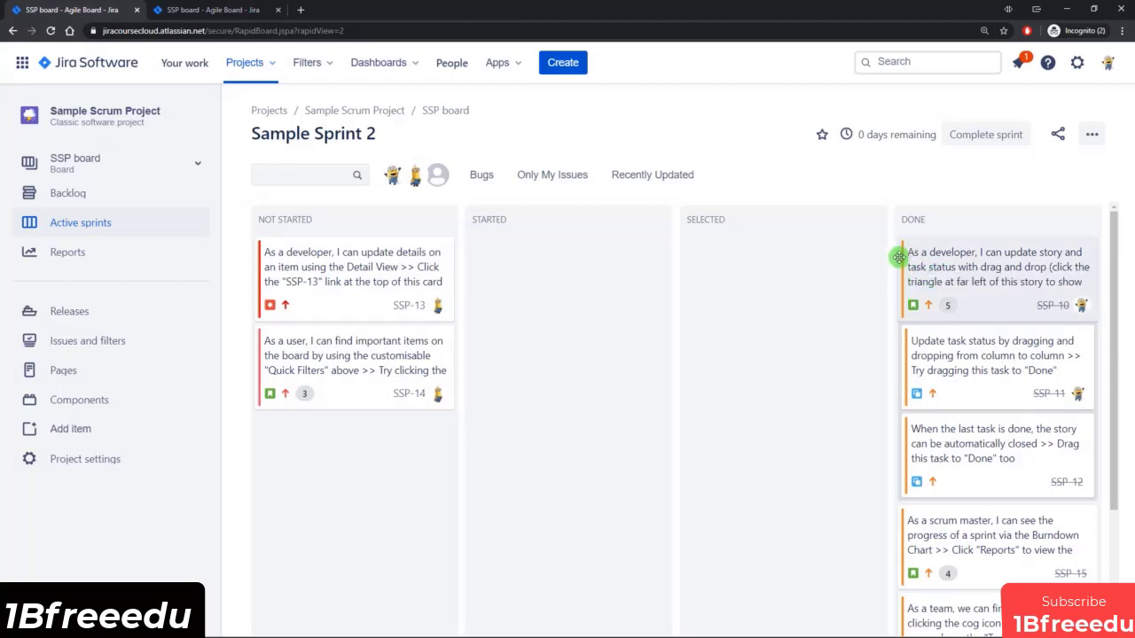
scroll(727, 515, "down", 3)
scroll(720, 492, "up", 3)
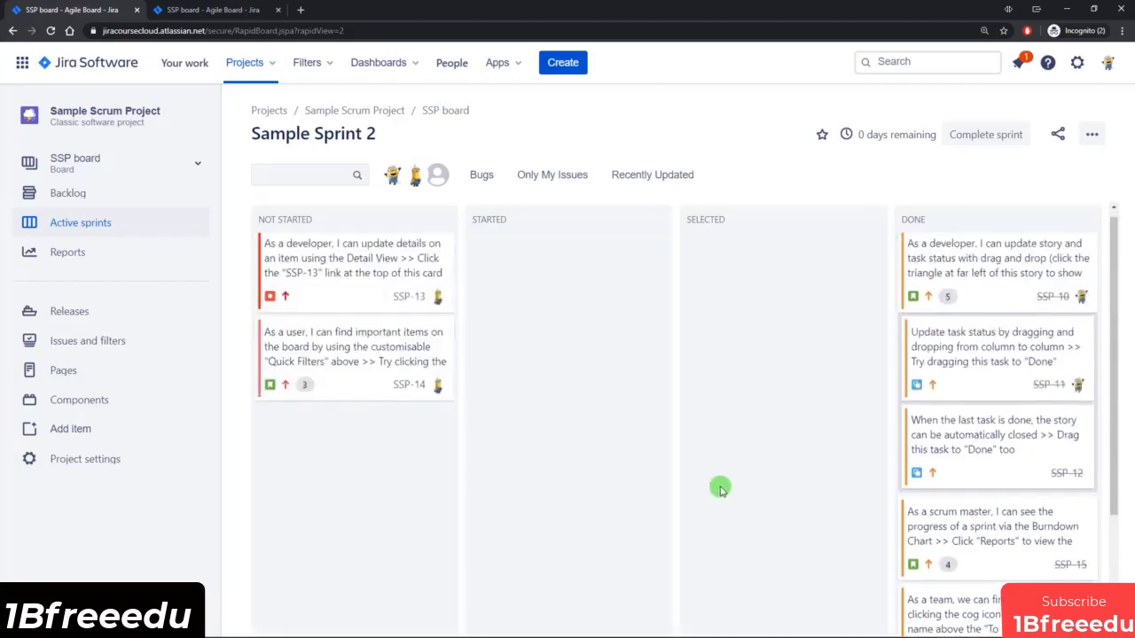
Return to the board settings and base the card colors on Queries.
left_click(222, 10)
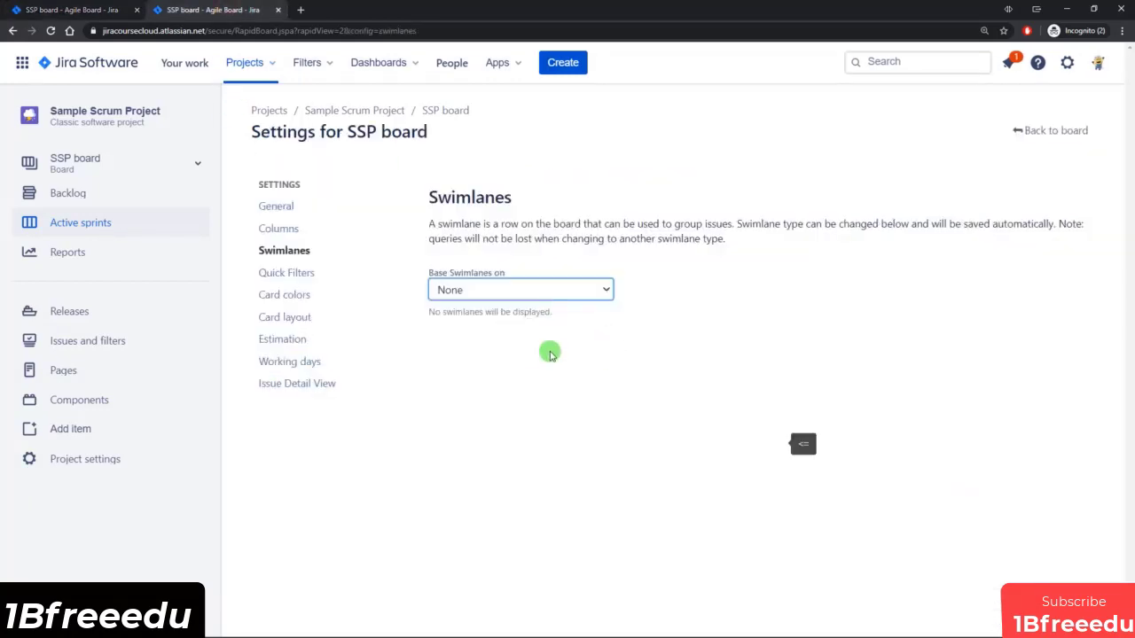
left_click(288, 294)
left_click(605, 315)
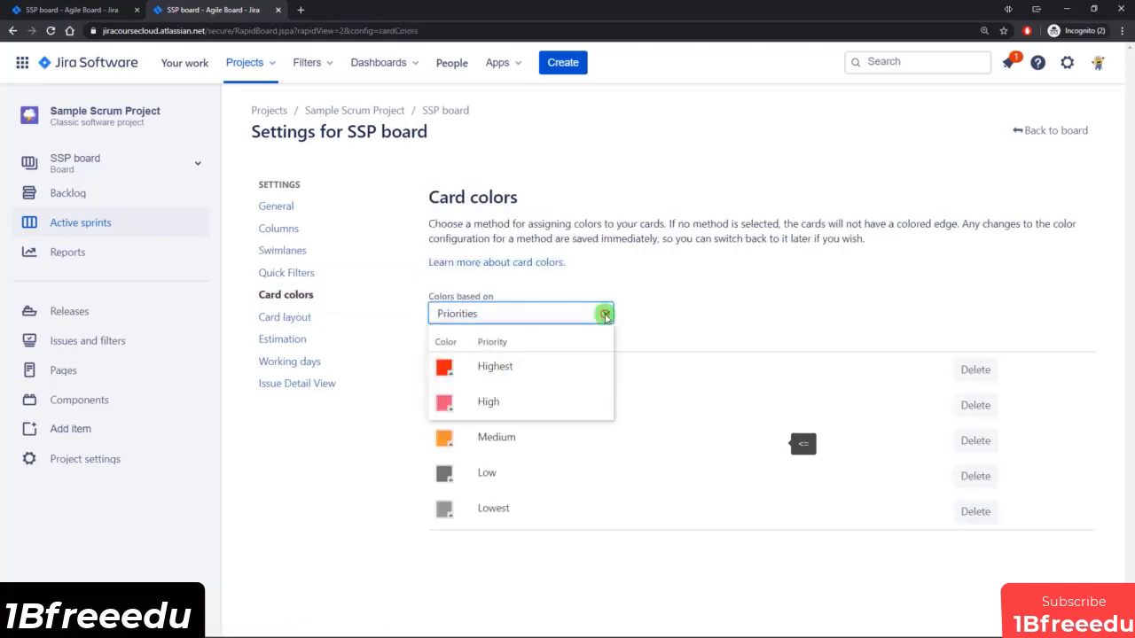
left_click(481, 392)
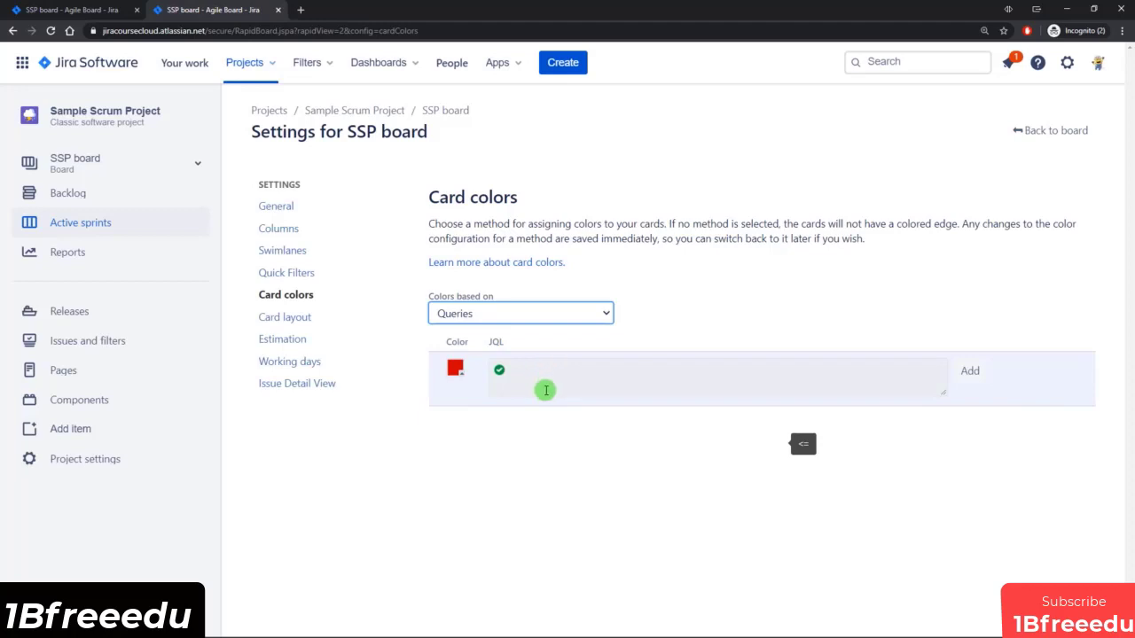
Reuse the Recently Updated quick filter's JQL to add a red card color for the query updatedDate >= -1d.
left_click(292, 272)
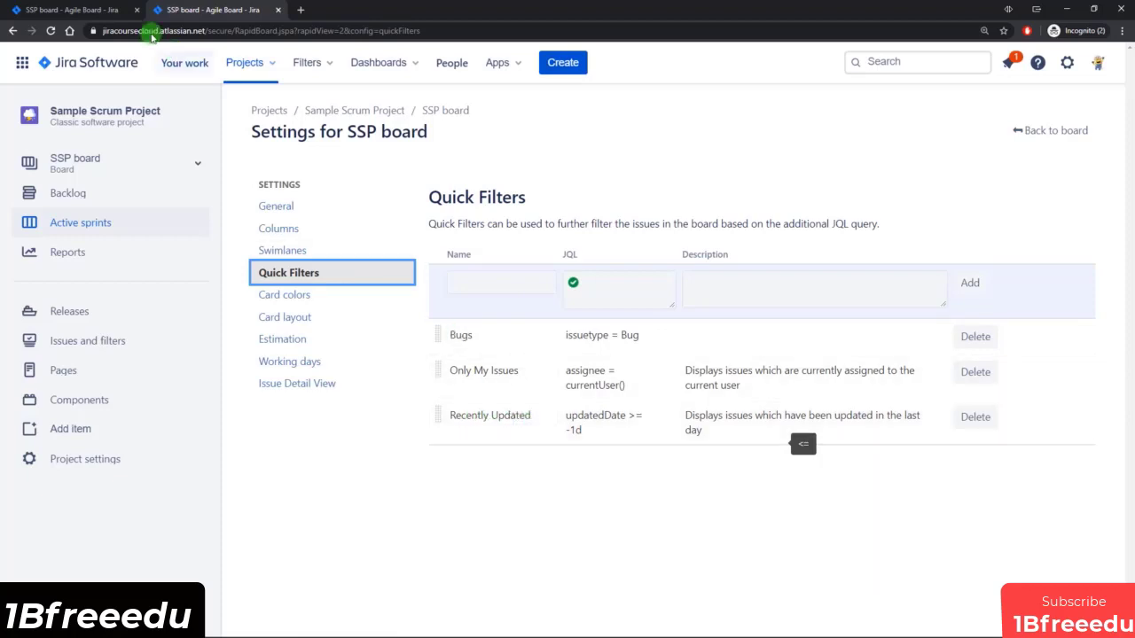
left_click(95, 8)
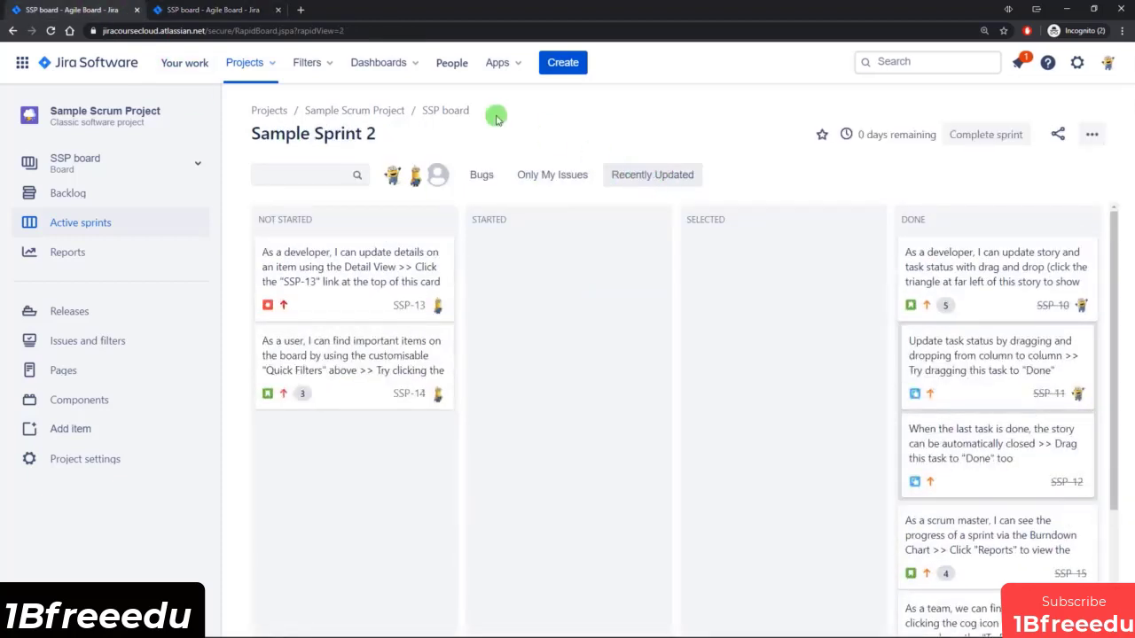
left_click(224, 10)
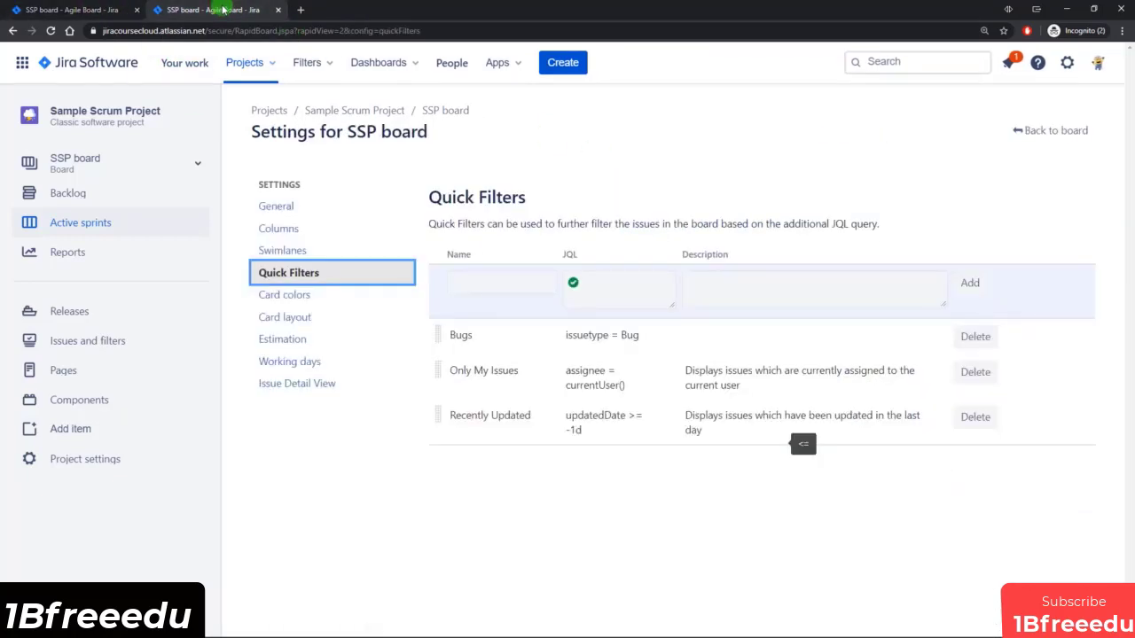
left_click(602, 417)
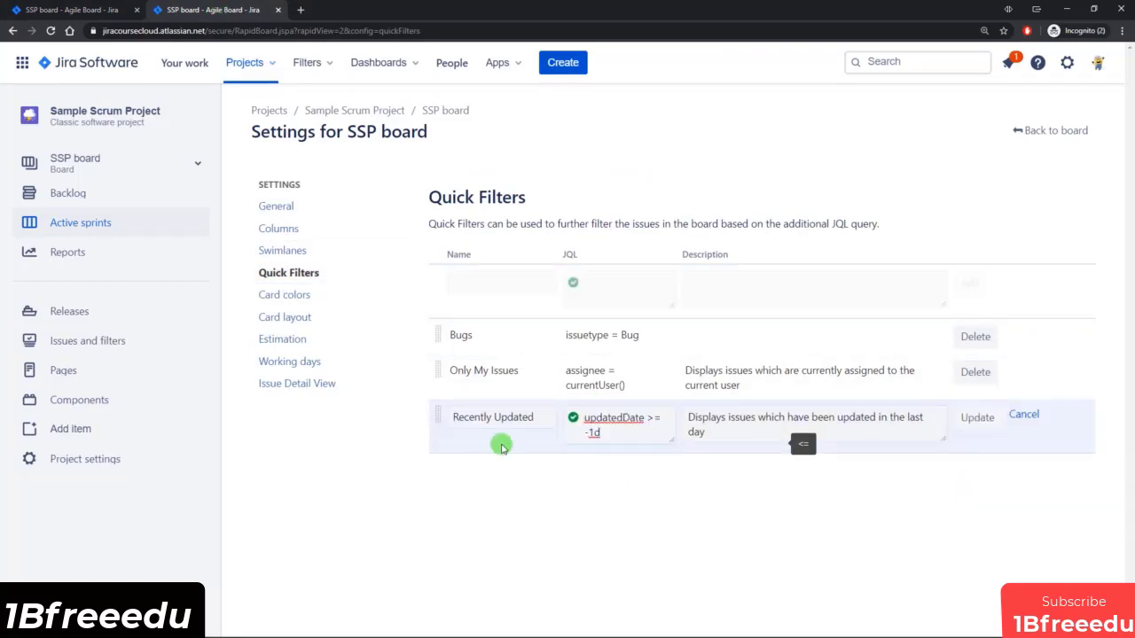
left_click(297, 304)
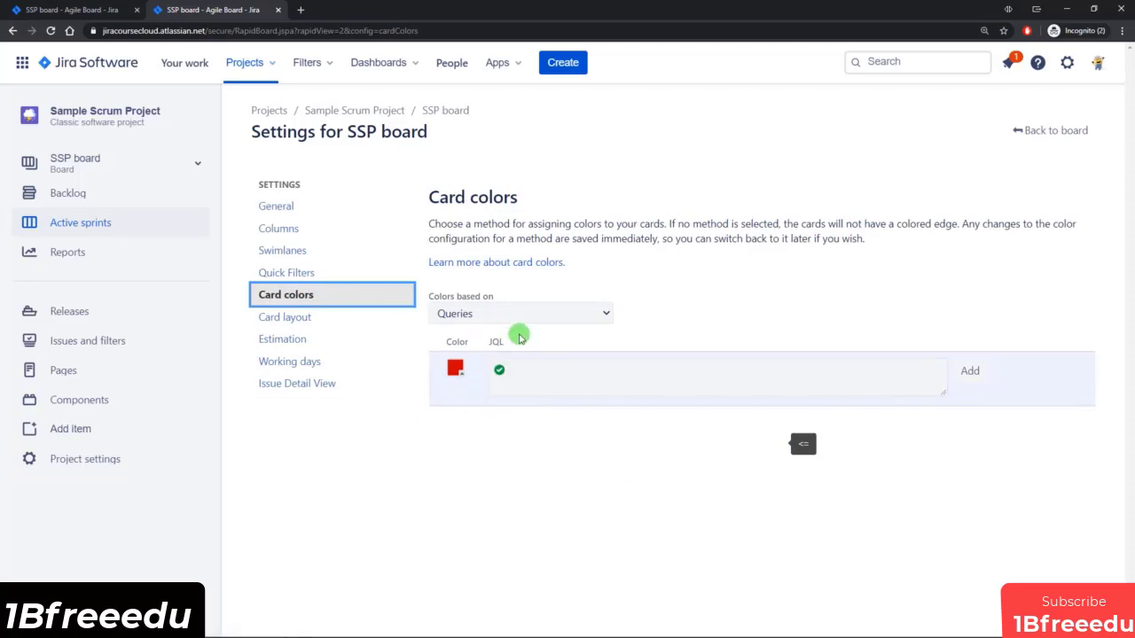
left_click(591, 371)
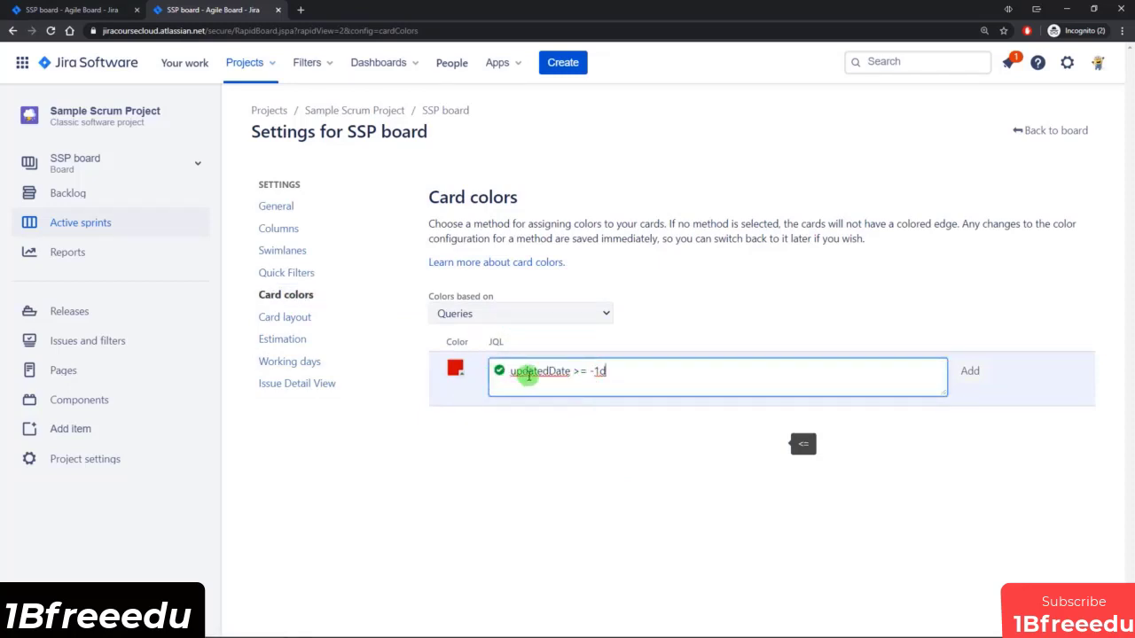
left_click(574, 380)
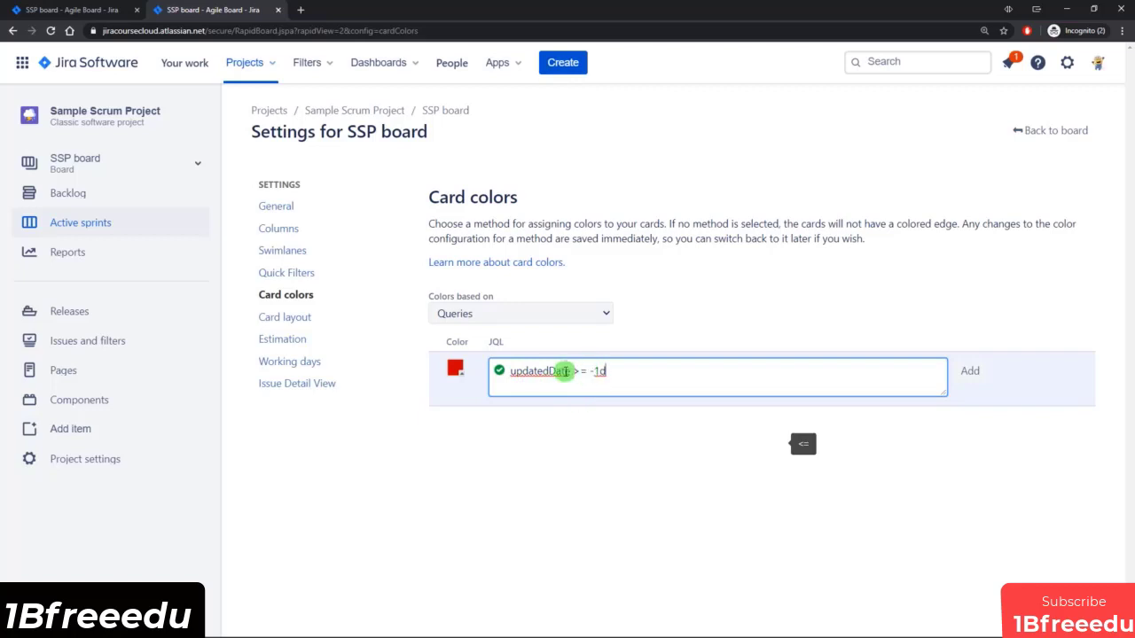
left_click(968, 373)
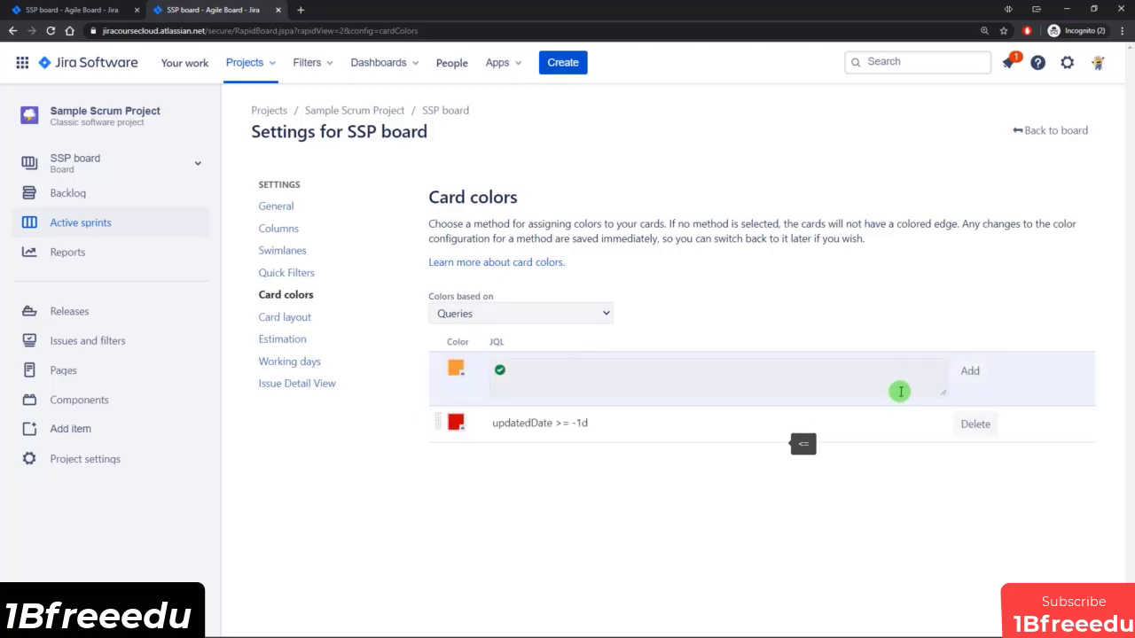
Compare the query-based card colors on the active sprint board with the card color settings.
left_click(44, 9)
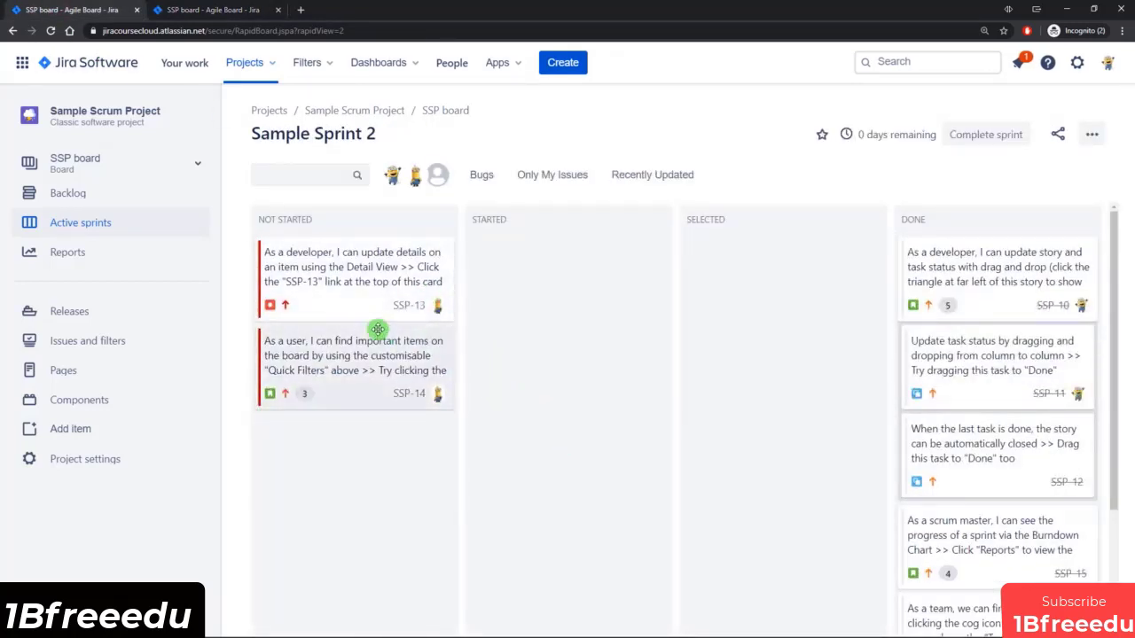
key("ctrl+Tab")
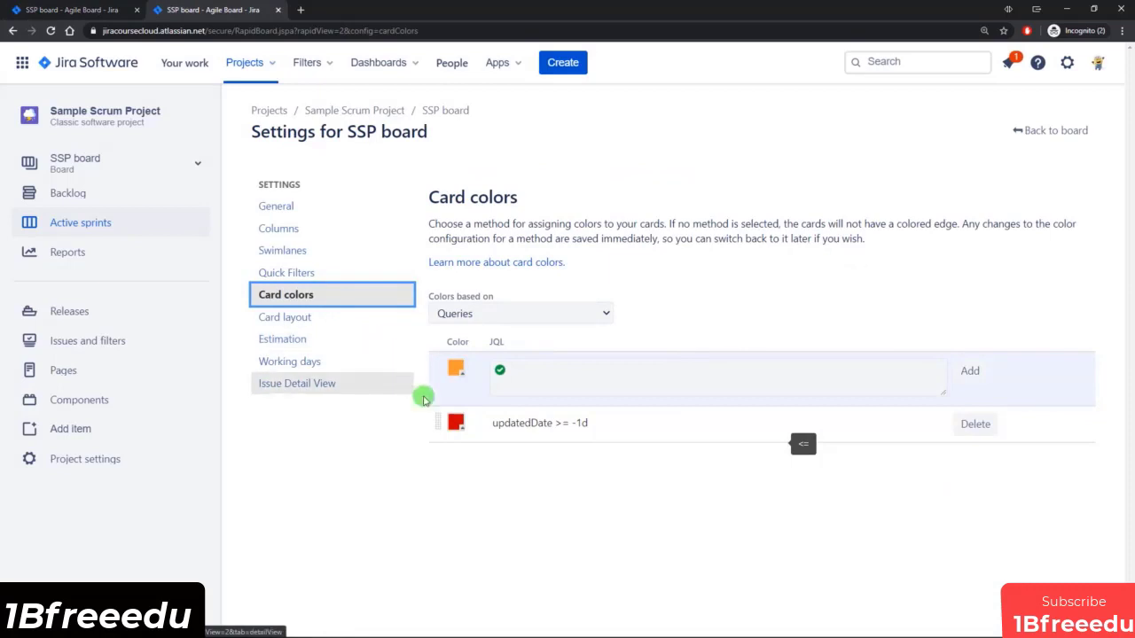
left_click(536, 479)
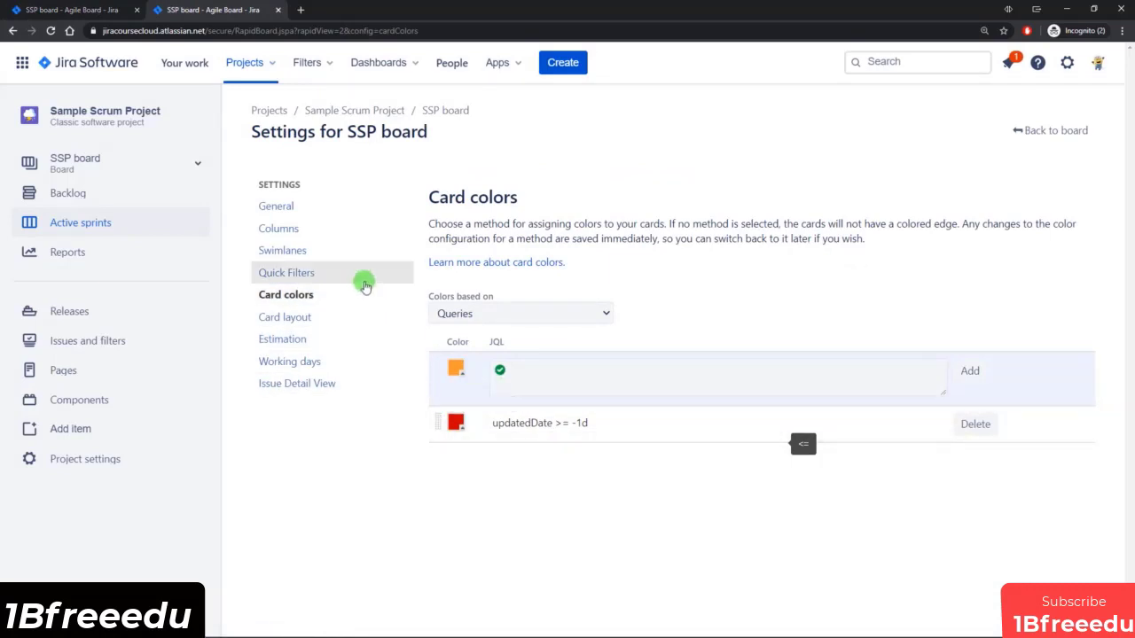
left_click(30, 10)
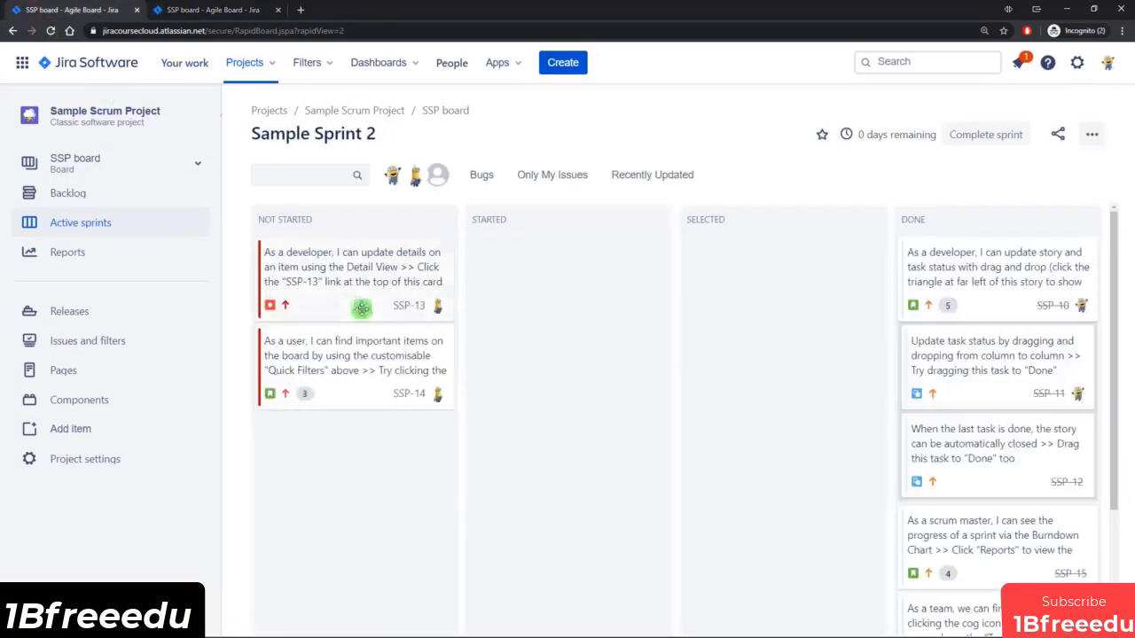
Change the red card color query to updatedDate <= -1d and check the cards on the active sprint board.
left_click(218, 10)
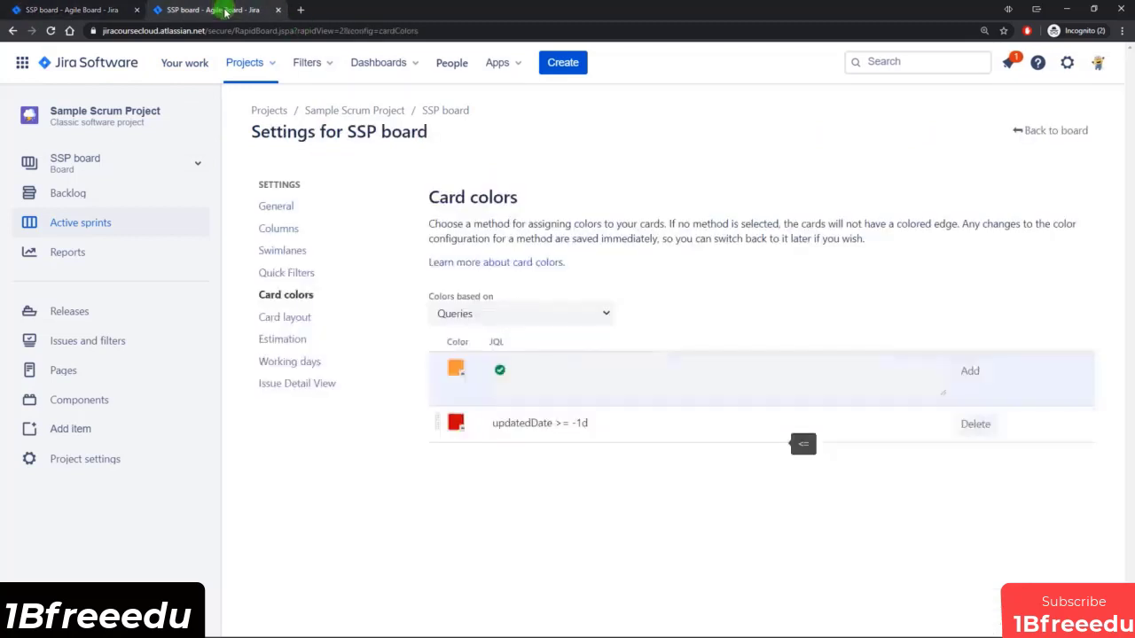
left_click(560, 425)
left_click(578, 428)
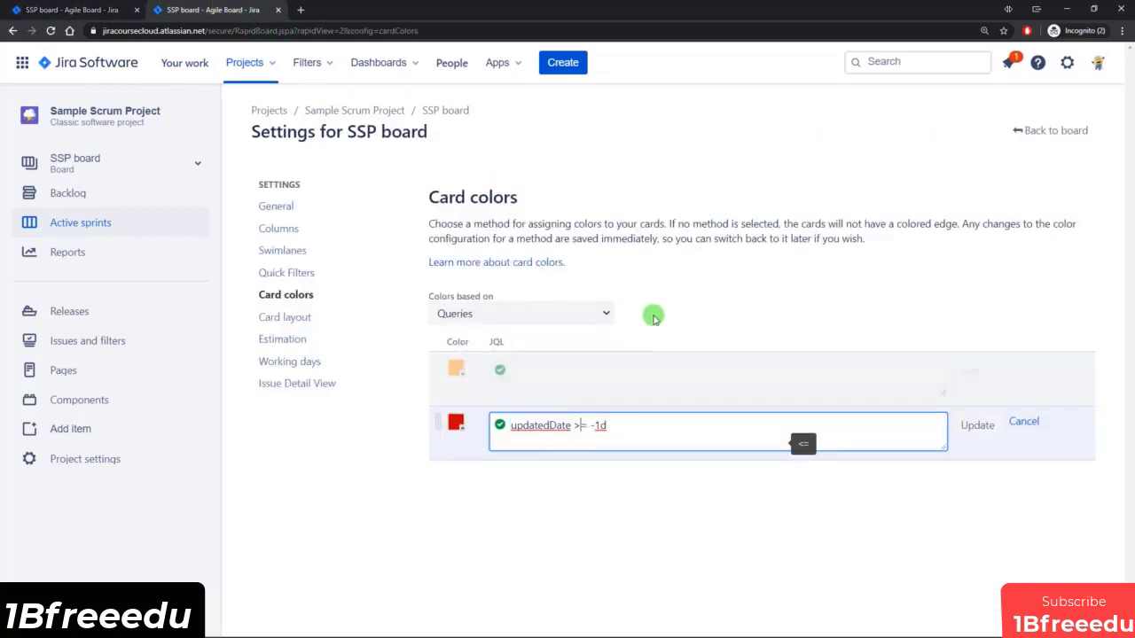
key("BackSpace")
type("<")
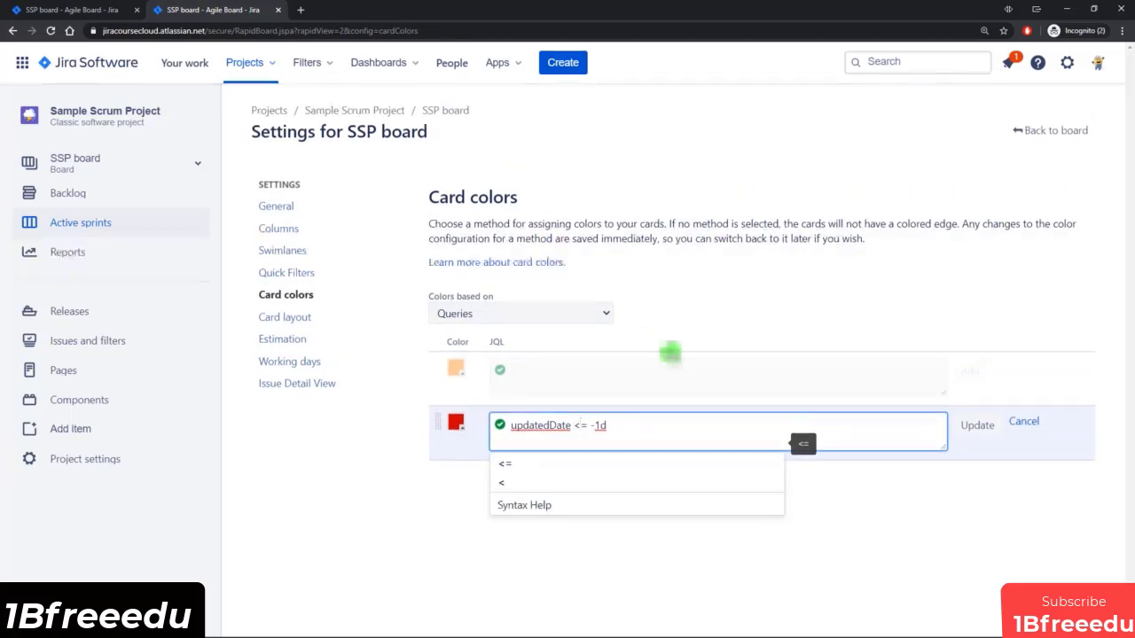
left_click(978, 427)
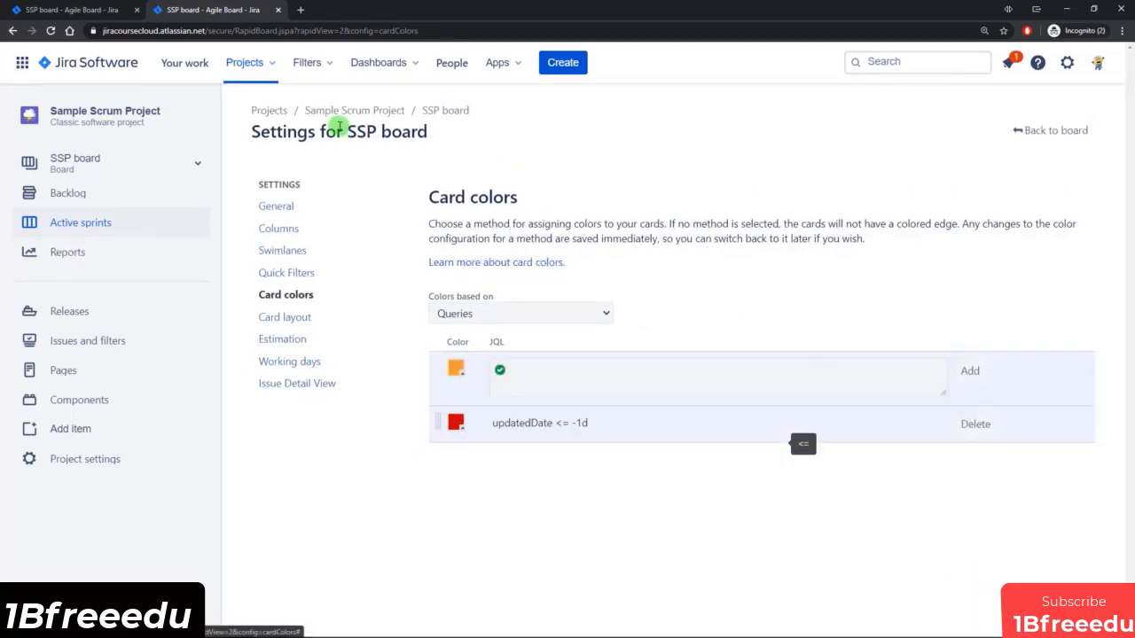
left_click(44, 10)
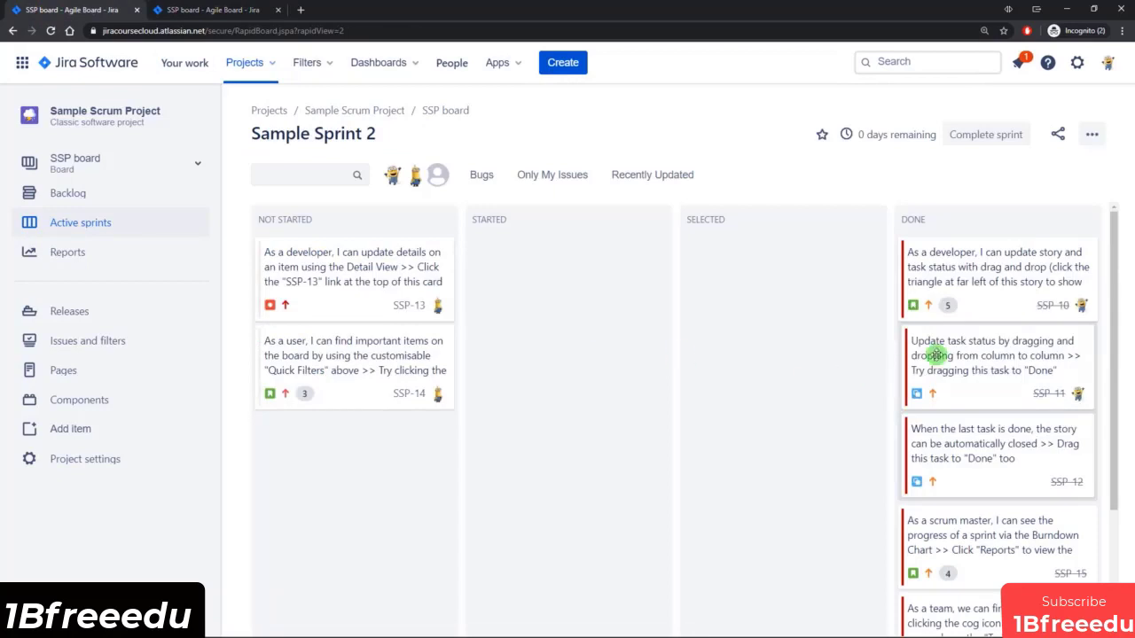
Open the SSP board's card layout settings and read how many extra fields cards can show.
left_click_drag(1112, 233, 1117, 258)
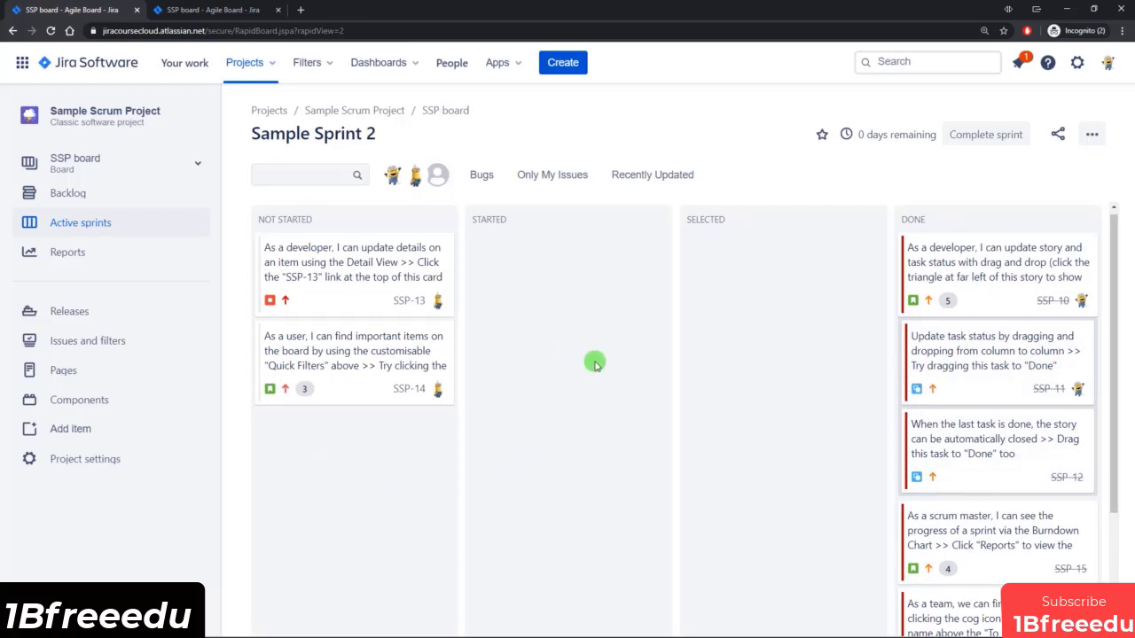
left_click(210, 13)
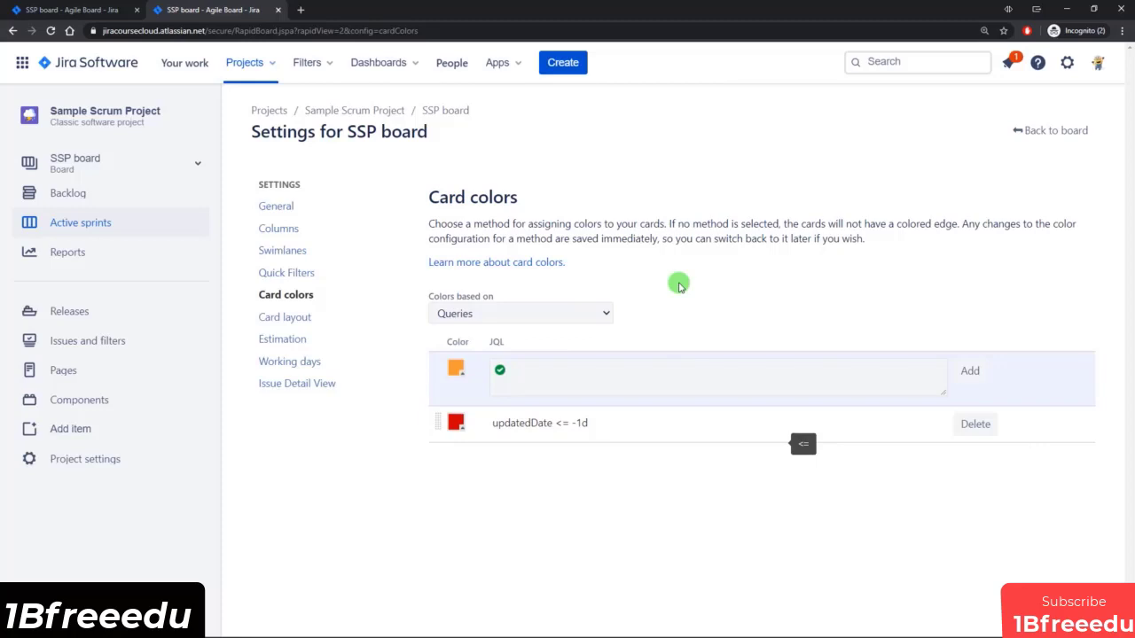
left_click(304, 318)
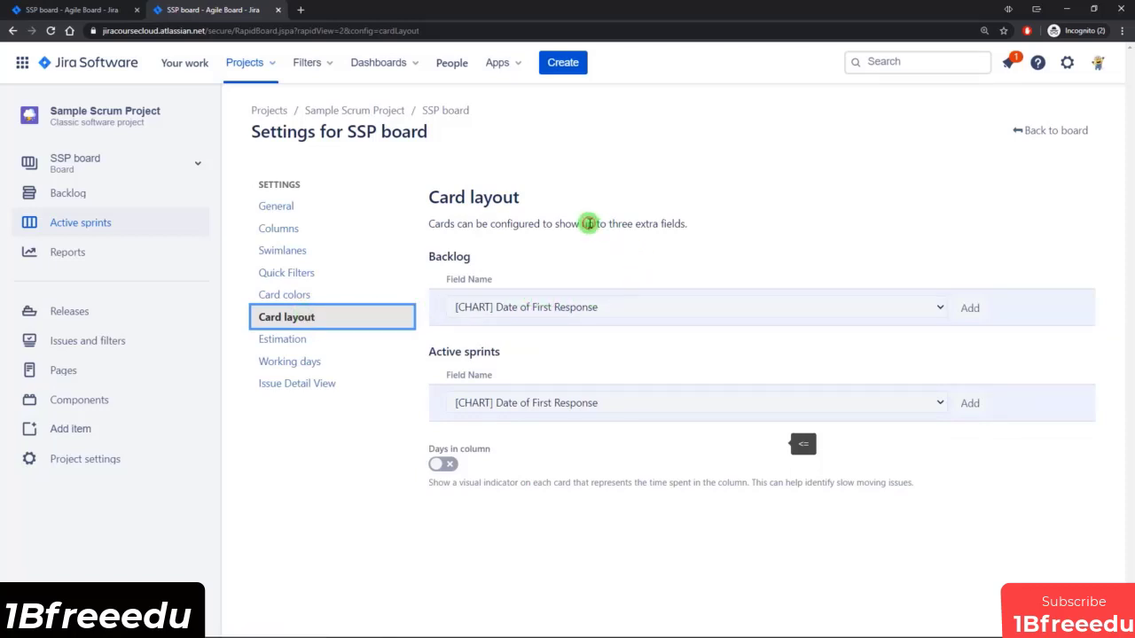
left_click_drag(589, 224, 684, 225)
left_click(704, 252)
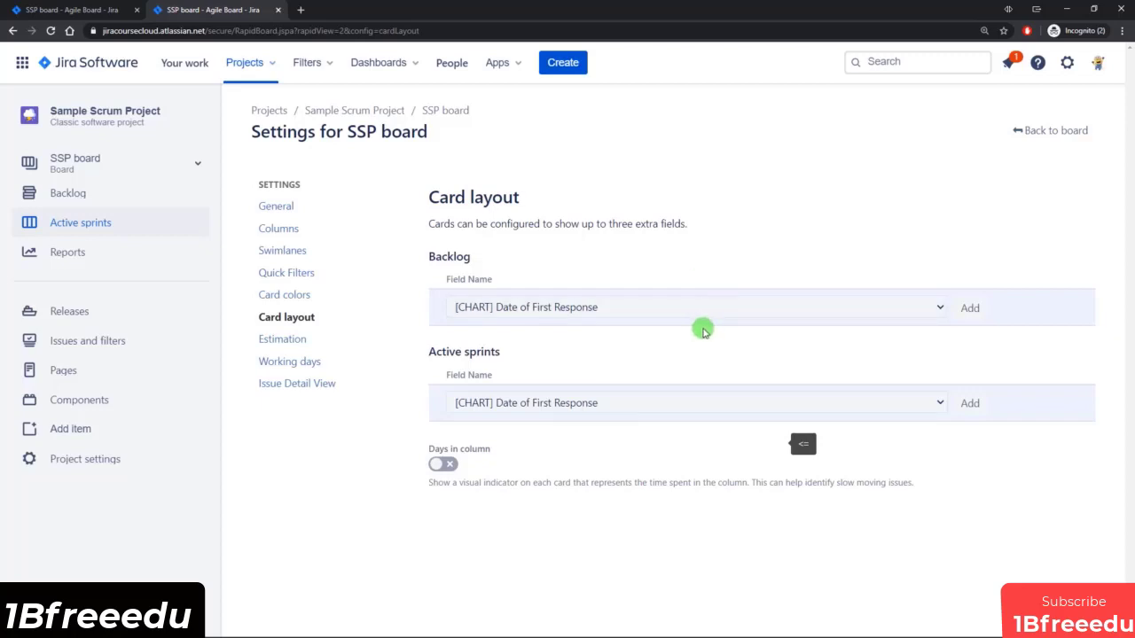
Add the maintenance label to issue SSP-13 from the active sprint board.
left_click(71, 10)
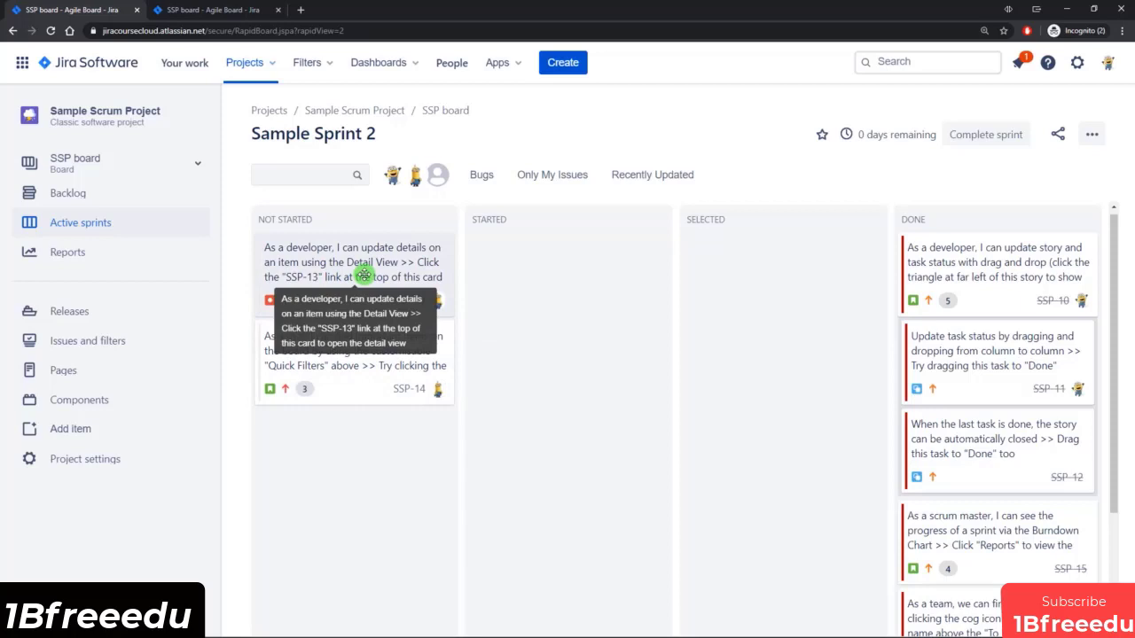
left_click(373, 313)
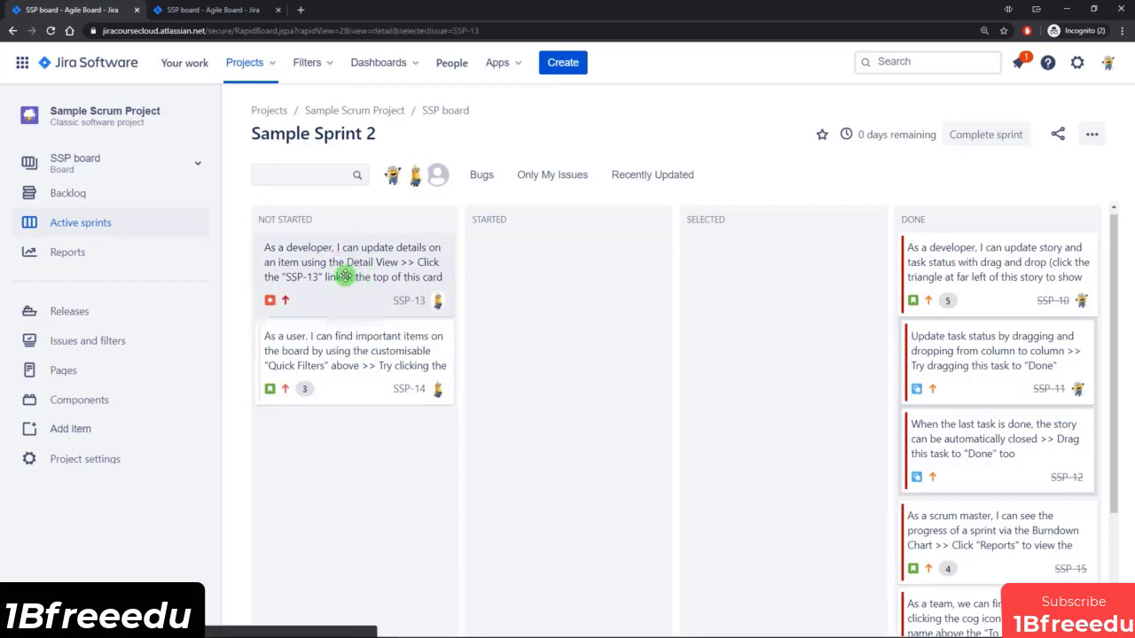
left_click_drag(1122, 253, 1130, 330)
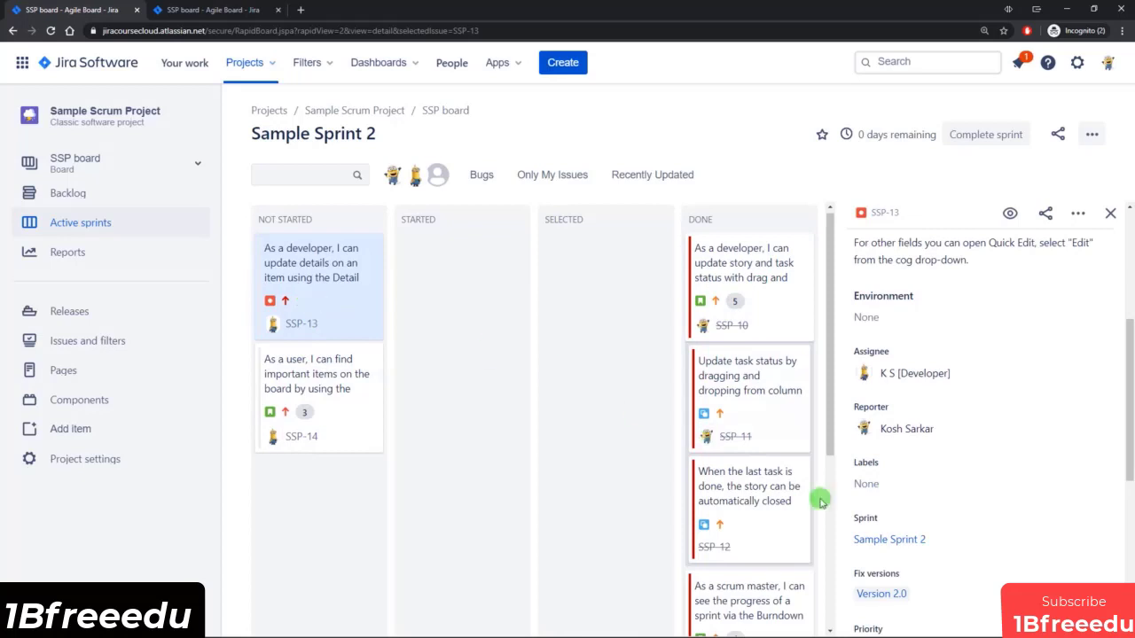
left_click(893, 495)
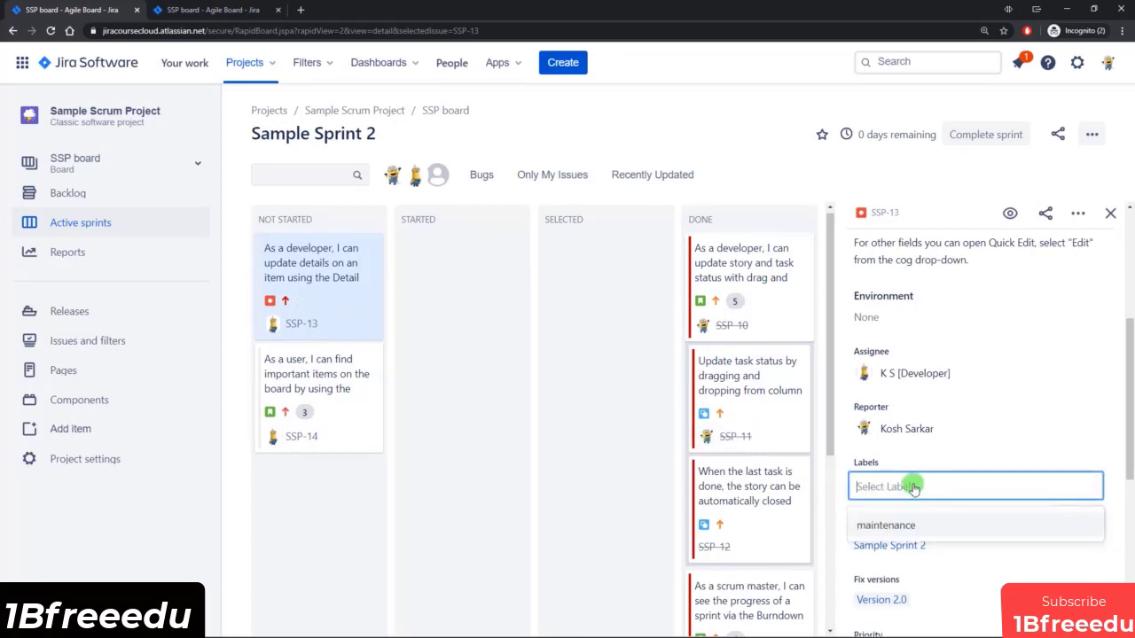
left_click(891, 527)
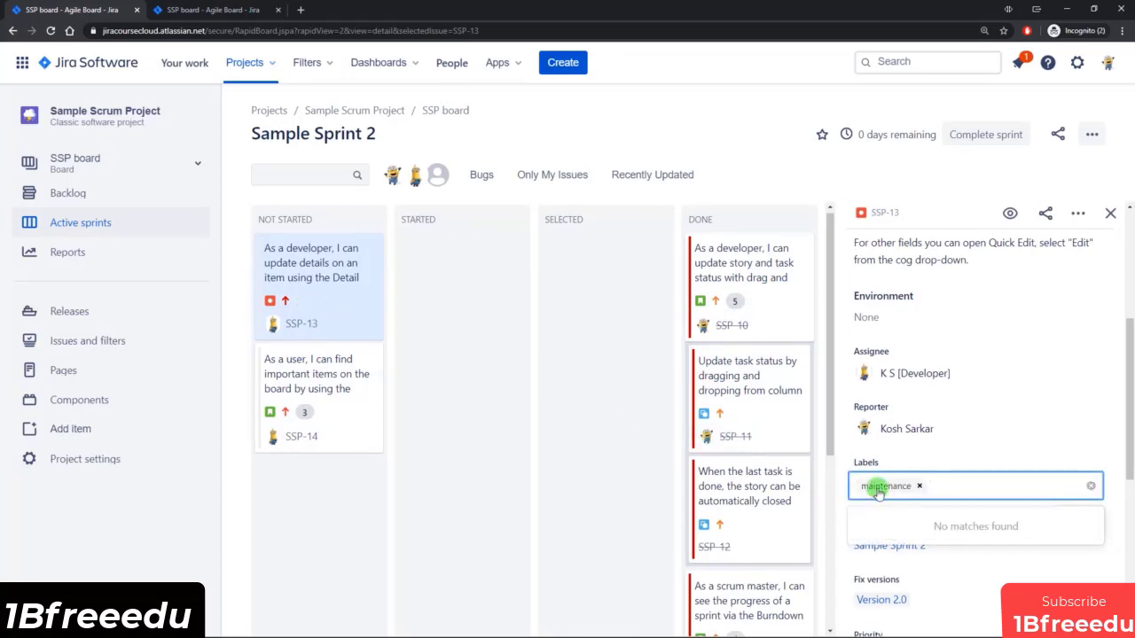
left_click(593, 385)
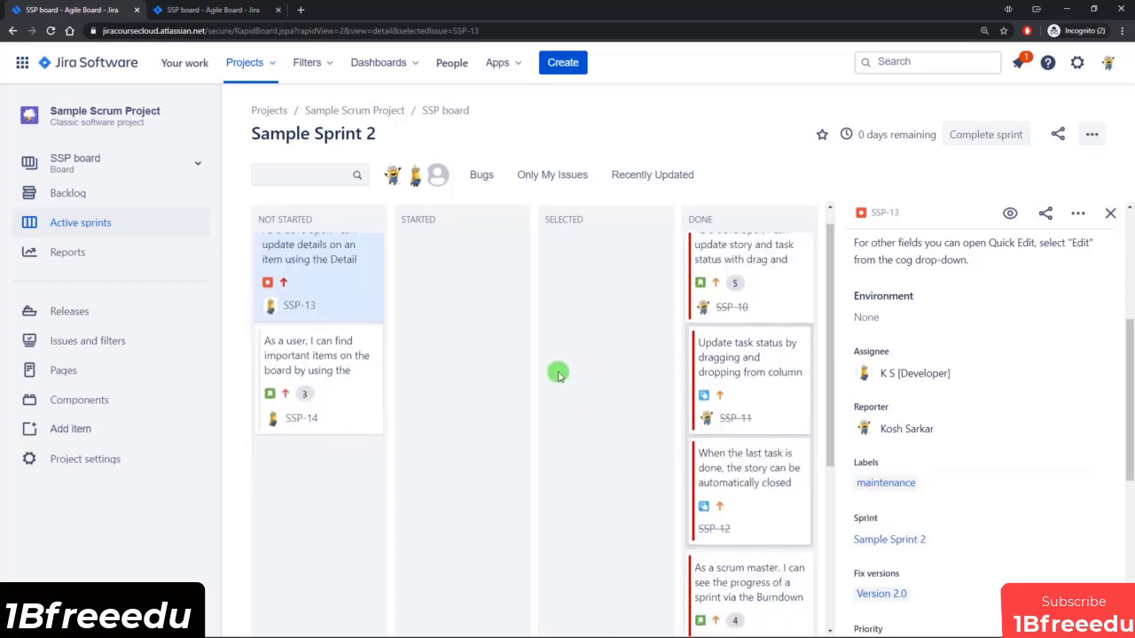
Add the maintenance label to issue SSP-10 in the Done column.
left_click(780, 303)
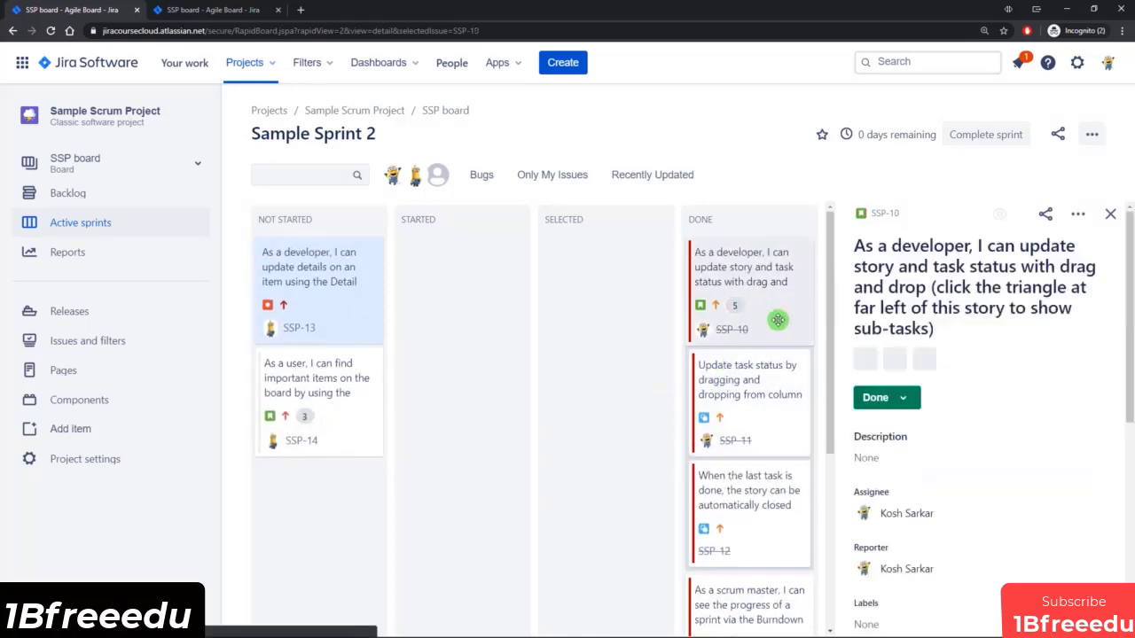
scroll(960, 515, "down", 5)
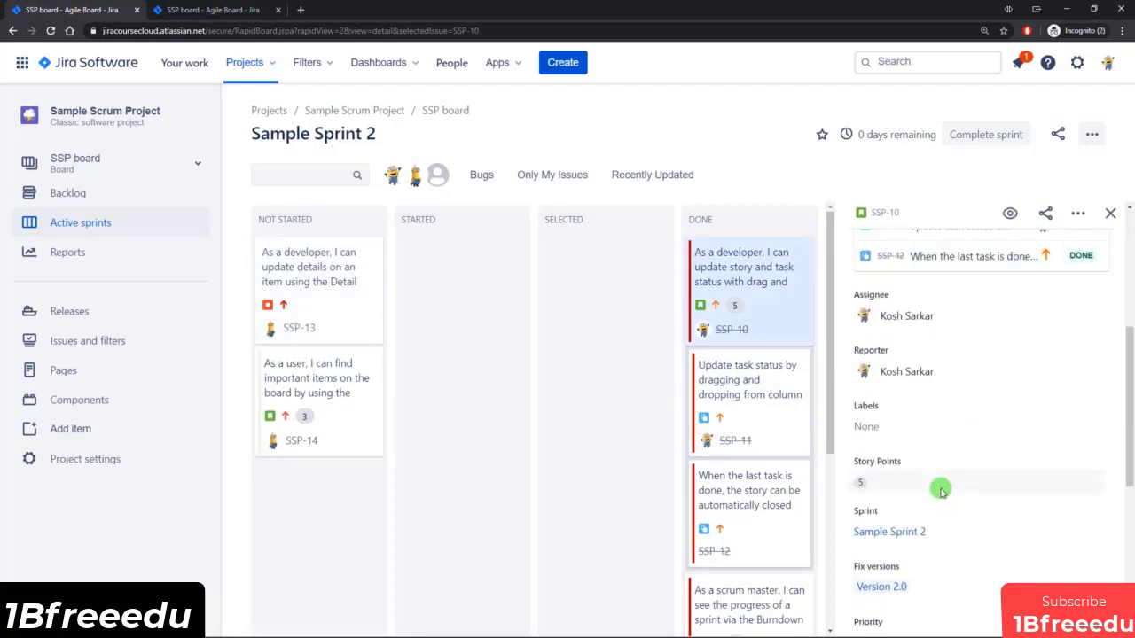
left_click(861, 429)
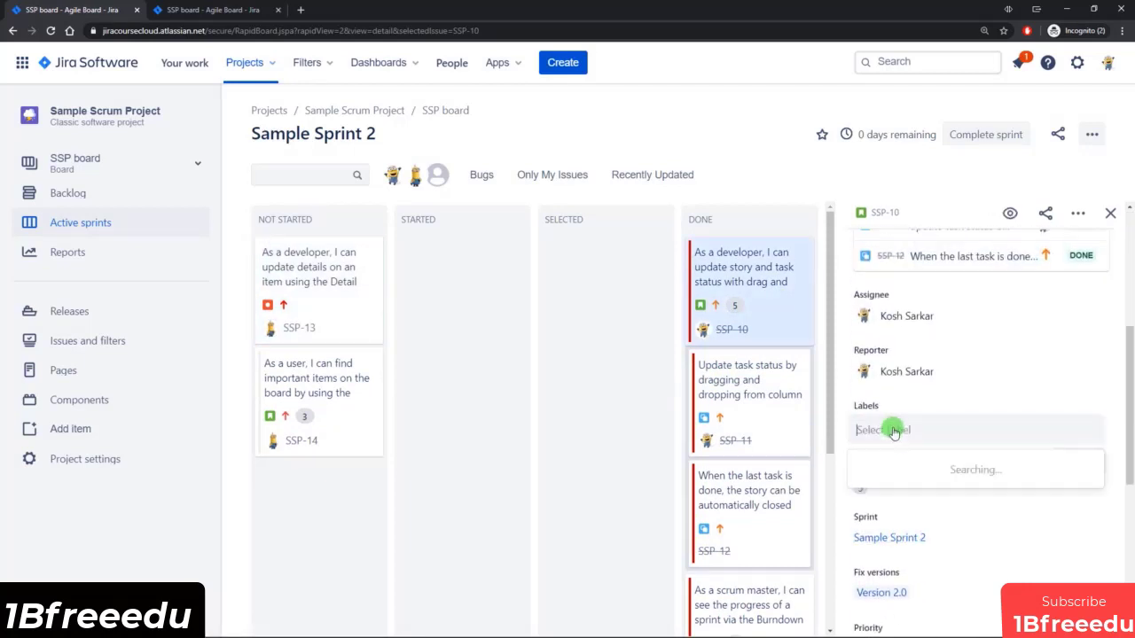
left_click(895, 467)
left_click(631, 459)
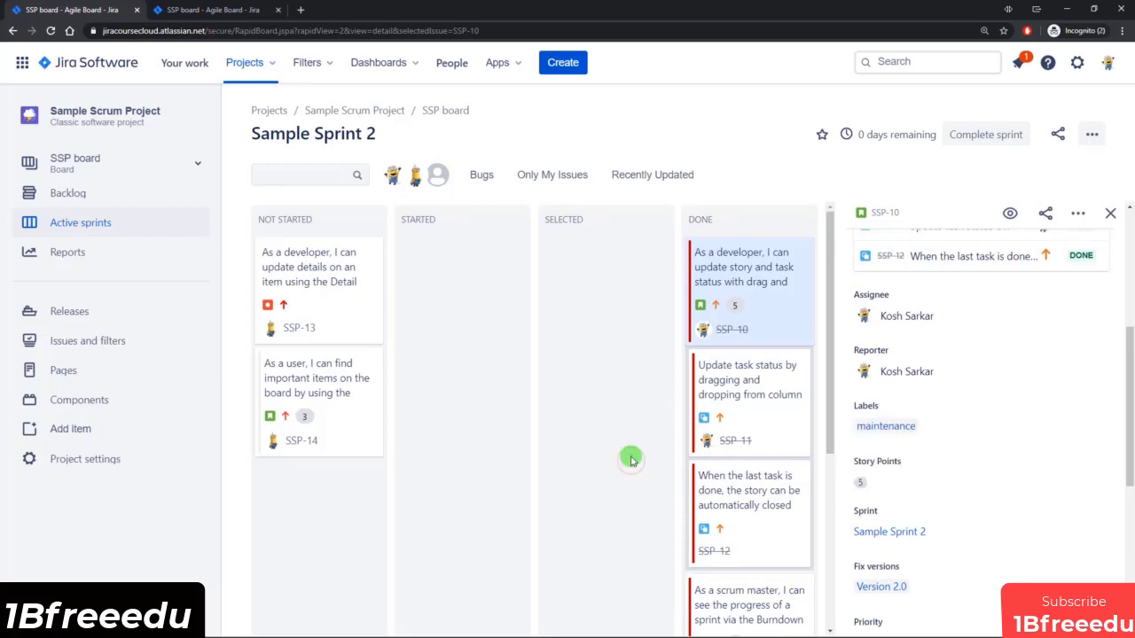
Add the Labels field to the active sprints card layout in the board settings.
left_click(199, 10)
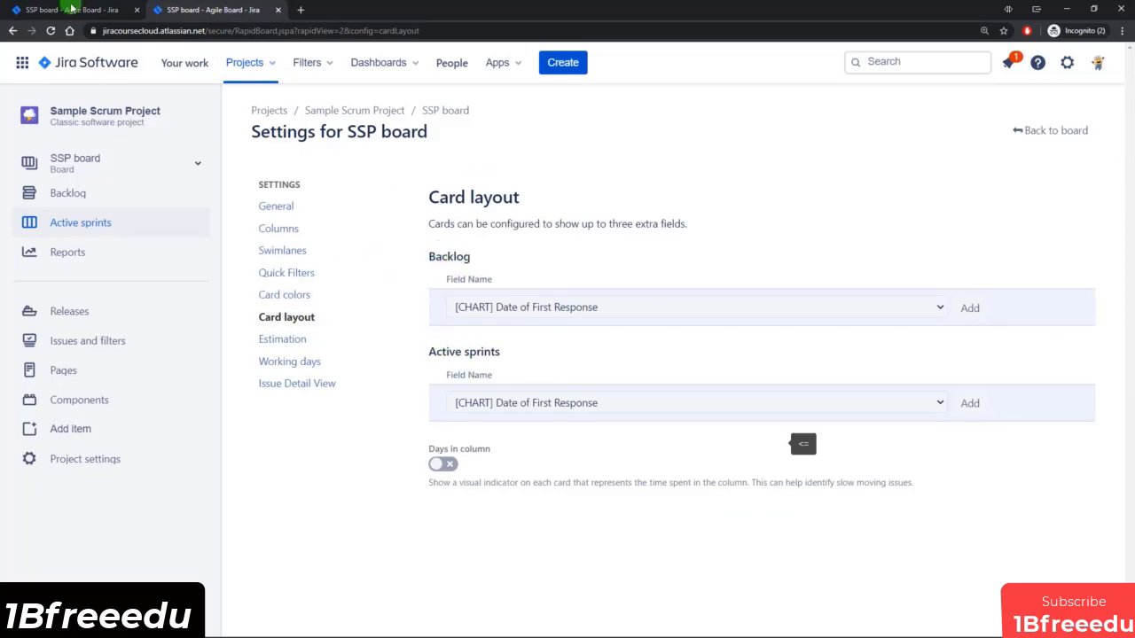
left_click(618, 406)
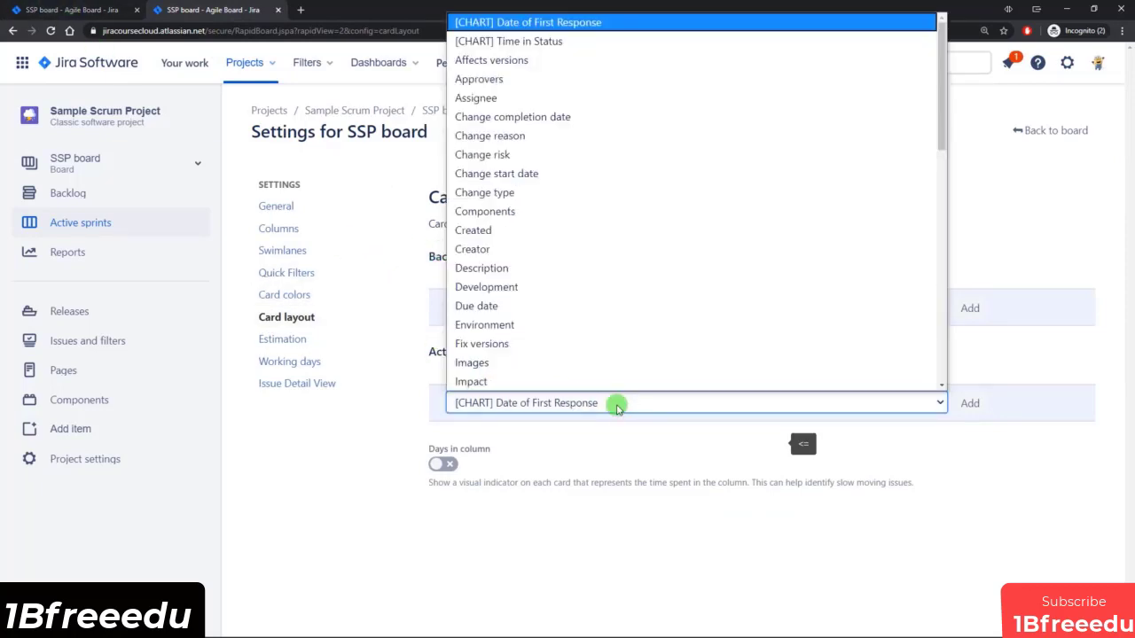
key("l")
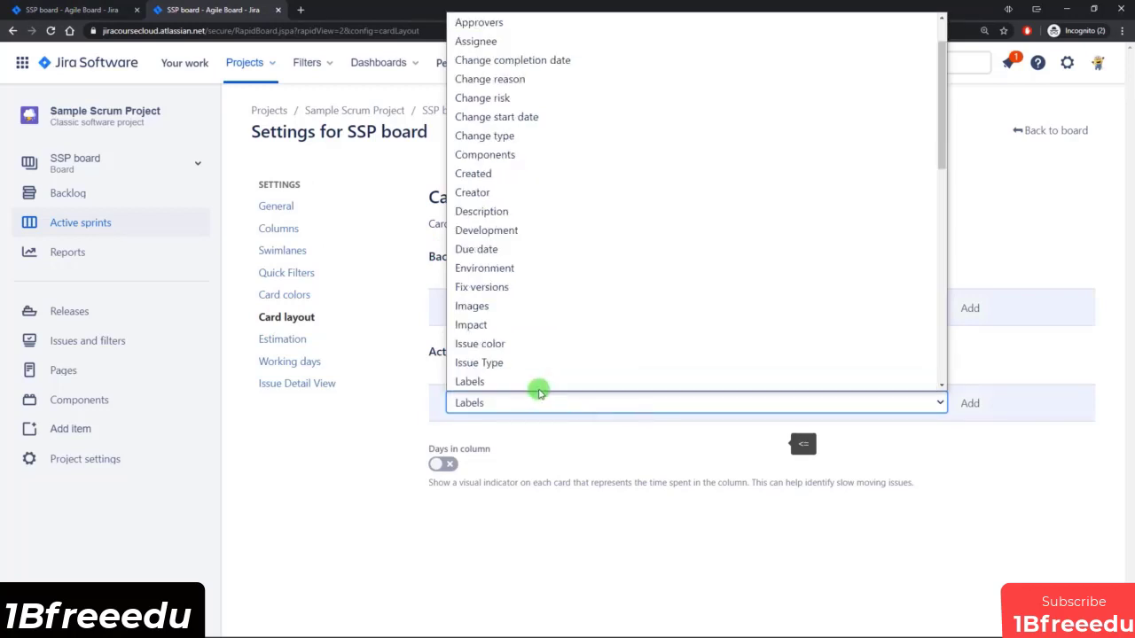
scroll(520, 384, "down", 1)
left_click(479, 337)
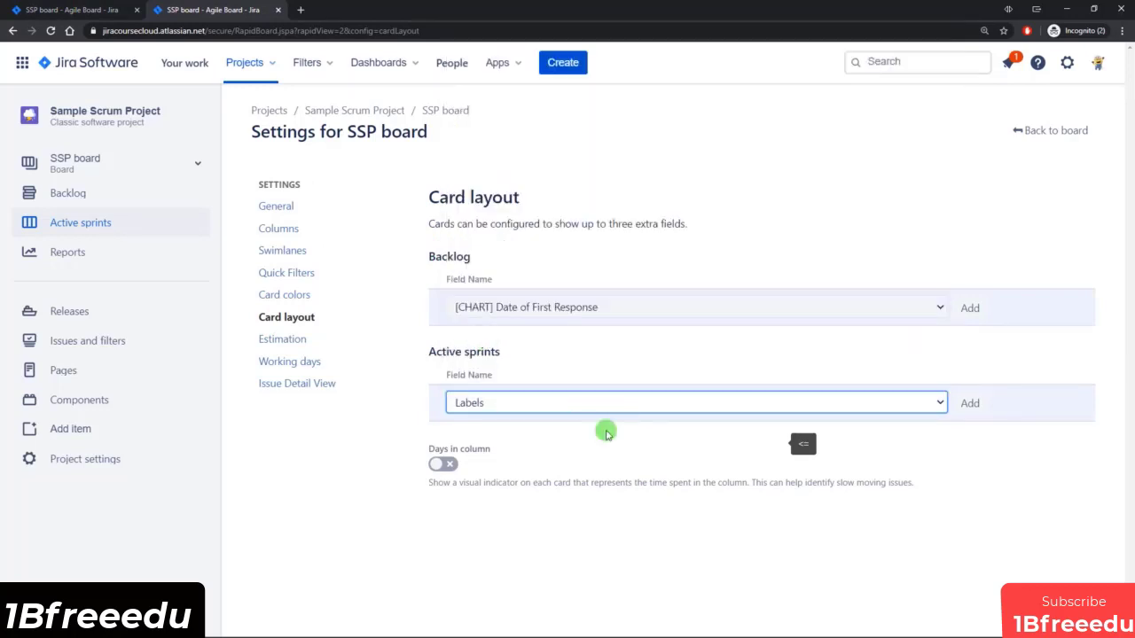
left_click(964, 402)
Check the labels on the cards of the Sample Sprint 2 board.
left_click(125, 11)
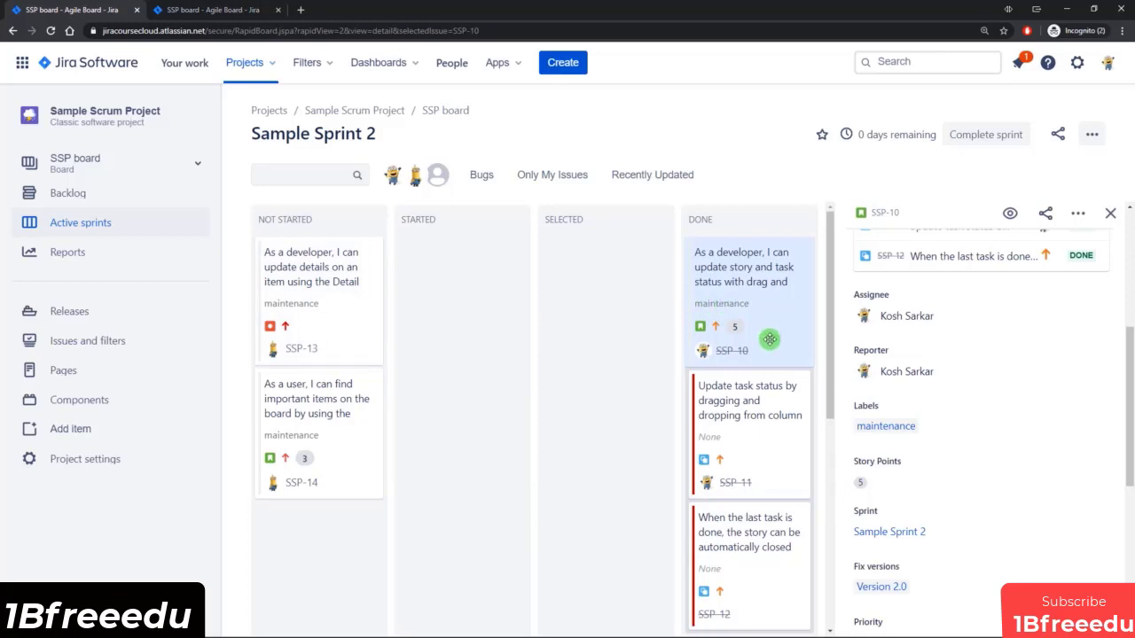
scroll(770, 339, "down", 6)
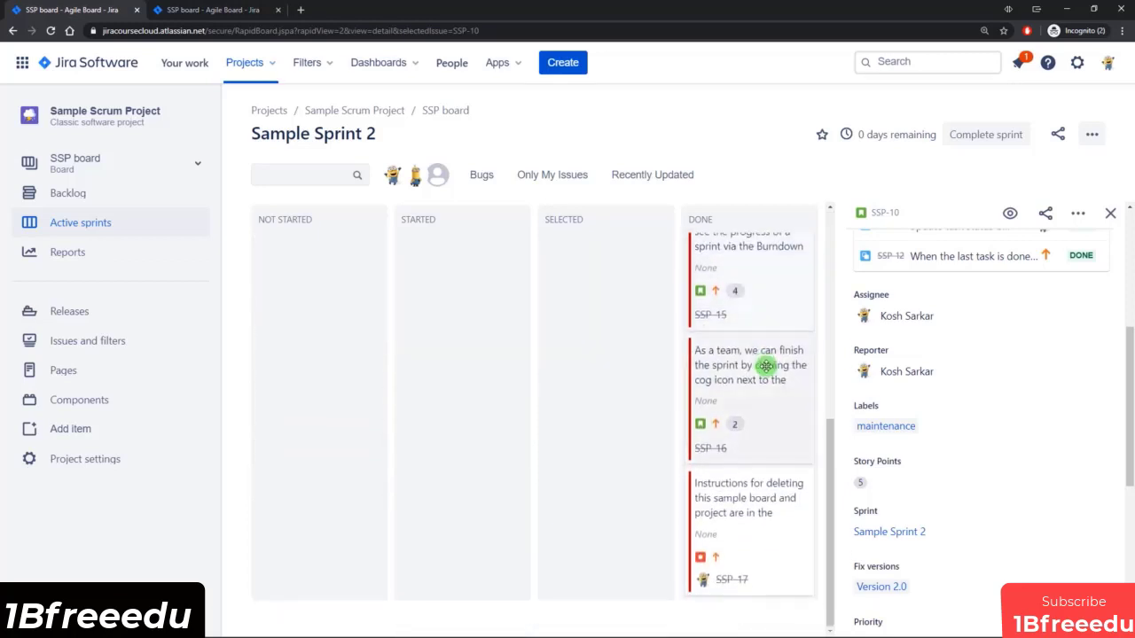
scroll(760, 405, "up", 5)
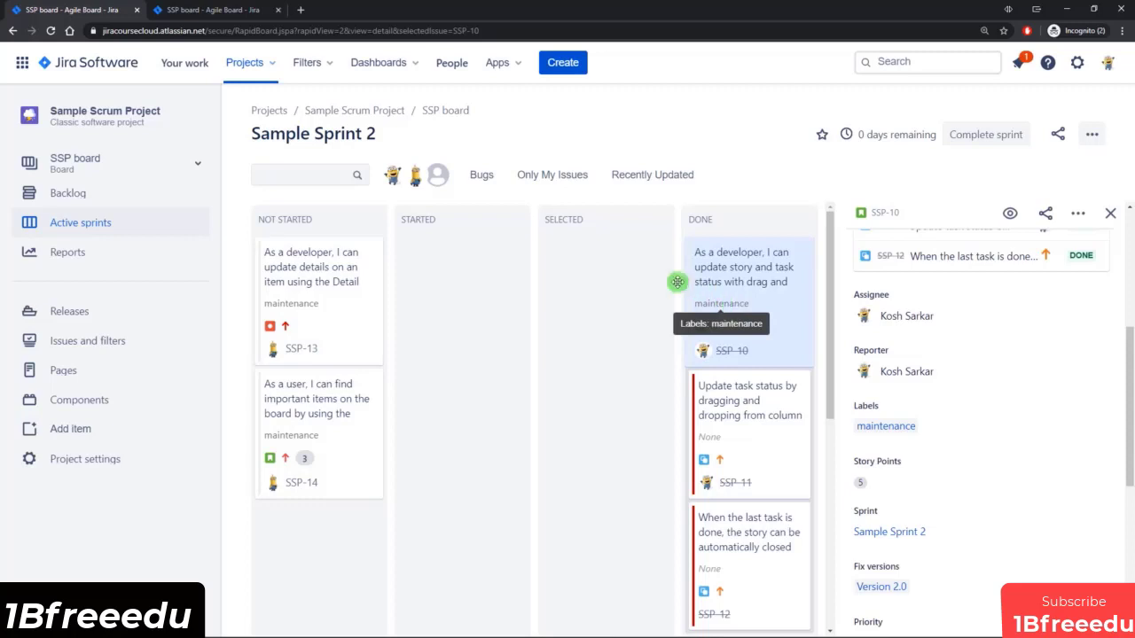
Add the Labels field to the backlog card layout in the board settings.
left_click(211, 11)
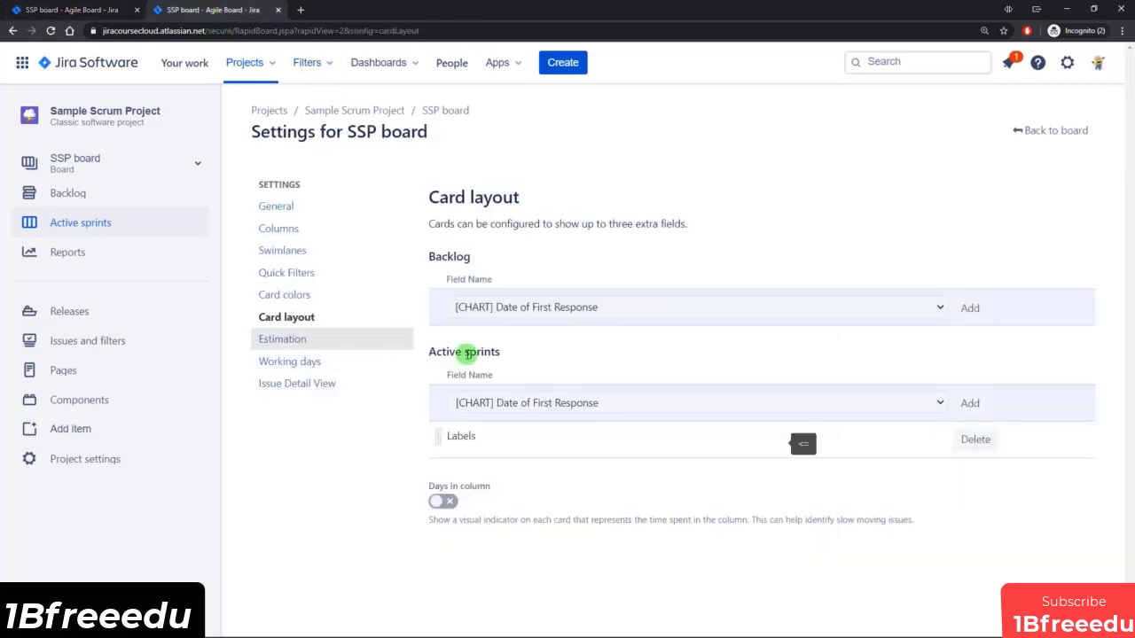
left_click(653, 305)
key("l")
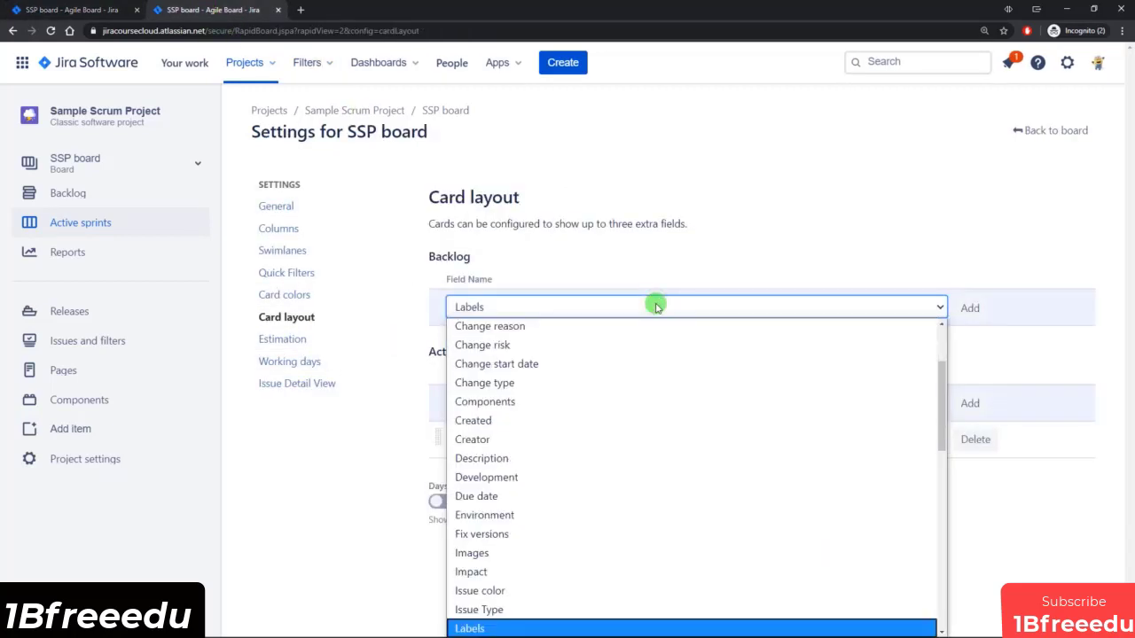
left_click(509, 626)
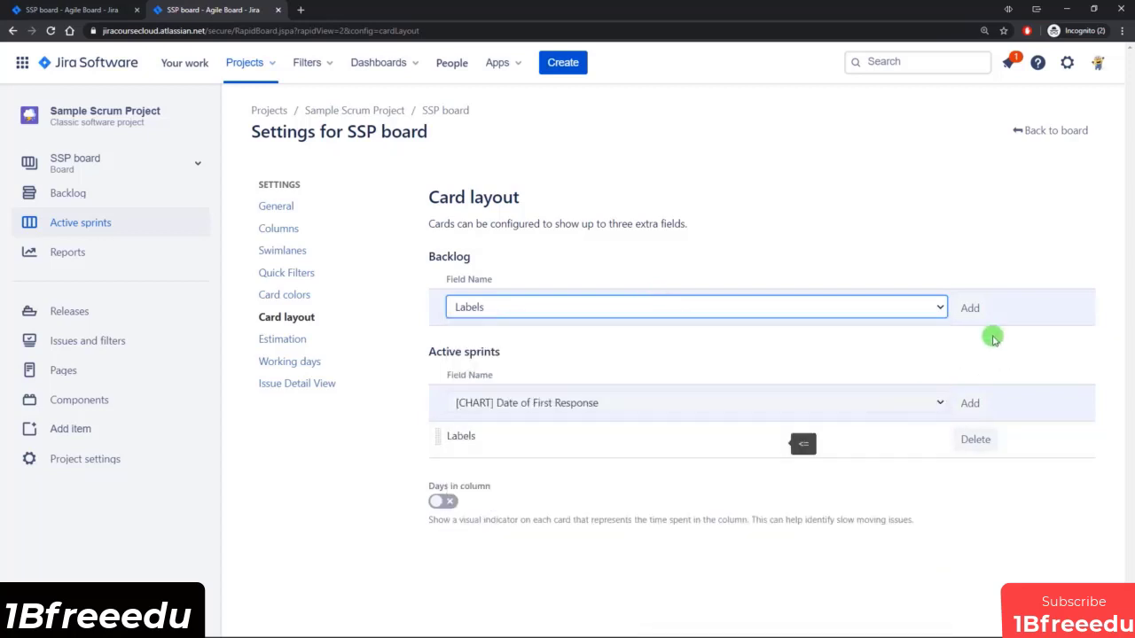
left_click(971, 309)
Check the labels shown under the issues in the backlog.
left_click(81, 10)
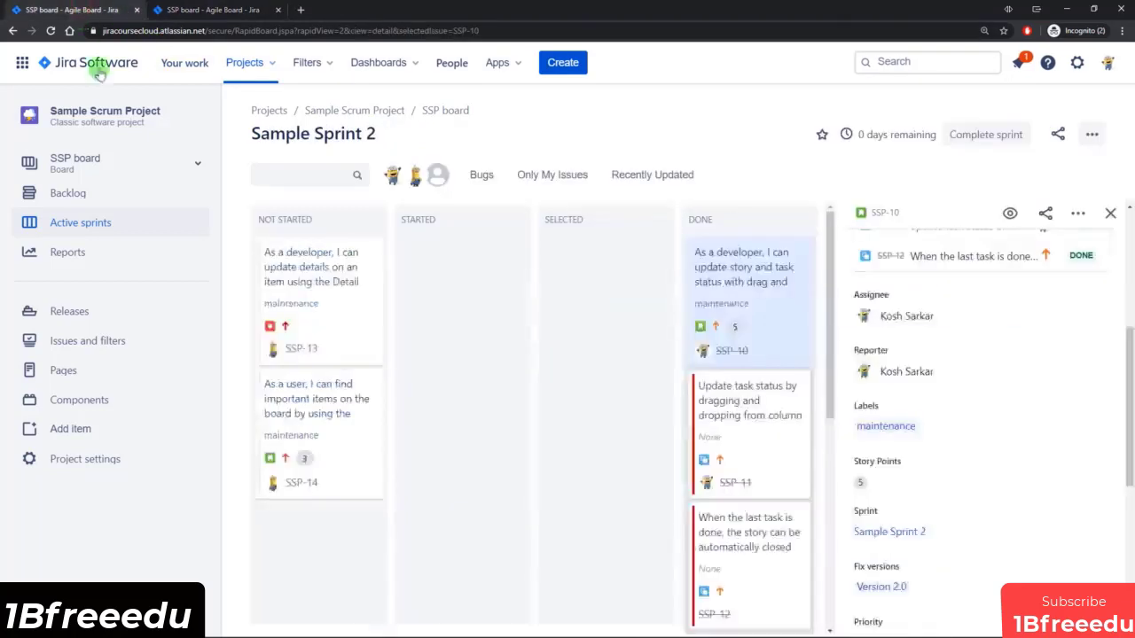
left_click(90, 195)
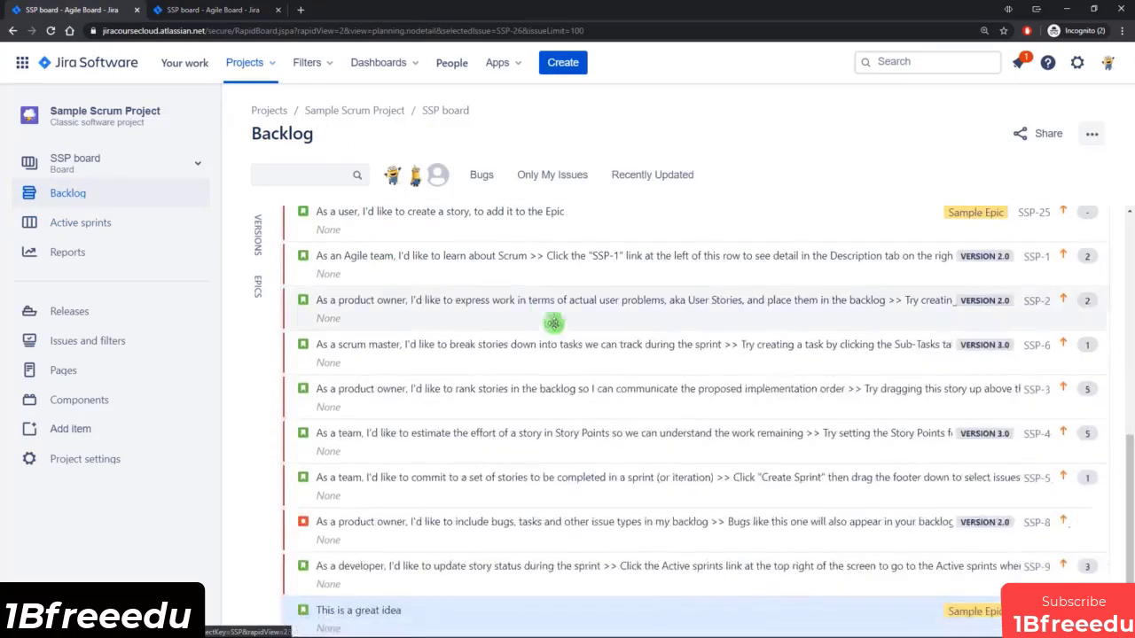
scroll(329, 417, "up", 2)
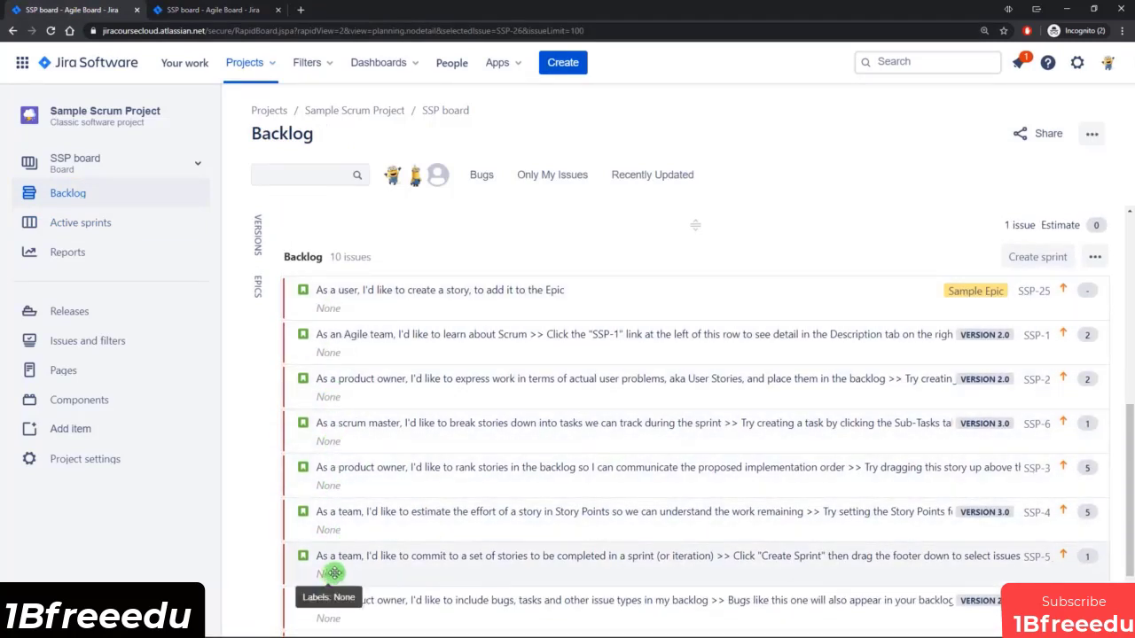
scroll(388, 545, "up", 8)
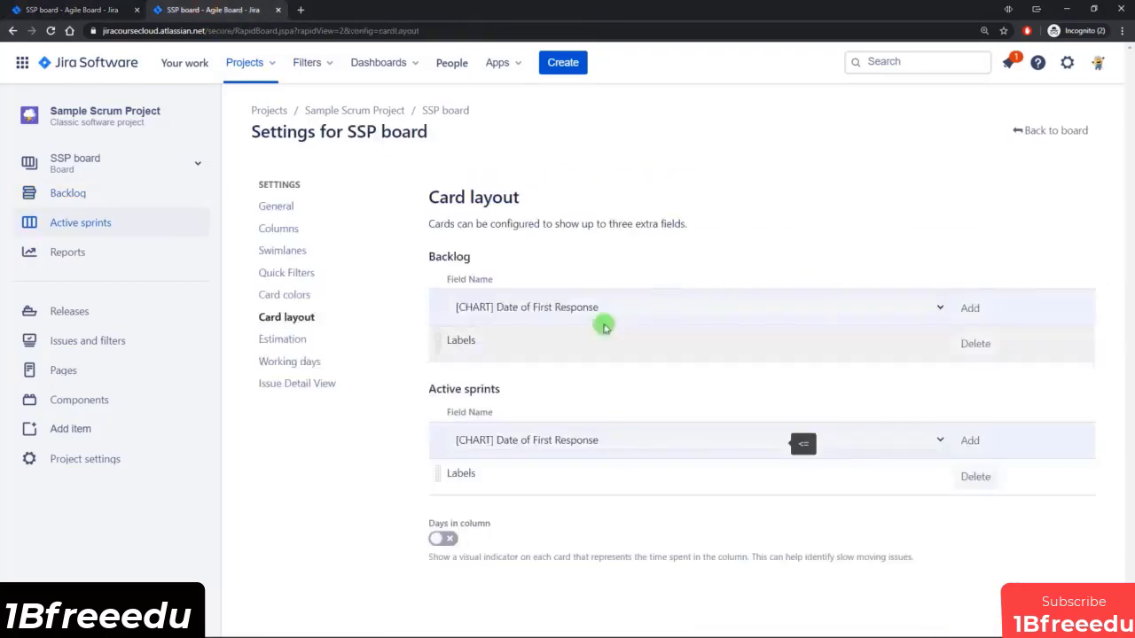
Review the extra-field limit and browse the fields available for the active sprints card layout.
left_click_drag(610, 223, 684, 219)
left_click(686, 218)
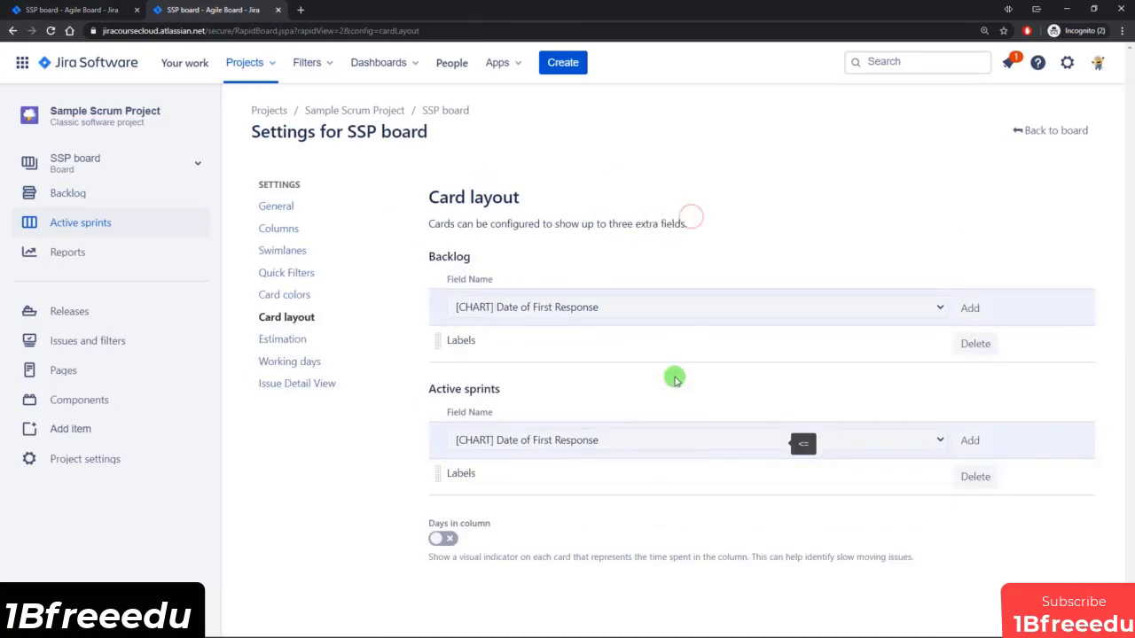
left_click(609, 435)
scroll(629, 345, "down", 7)
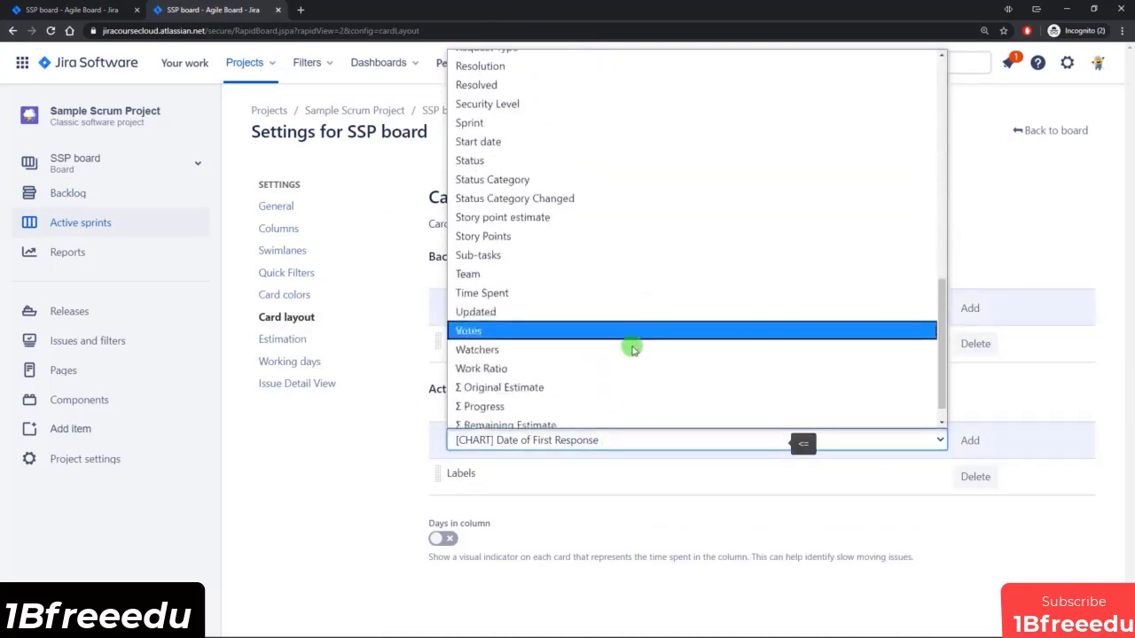
scroll(562, 355, "up", 7)
left_click(373, 463)
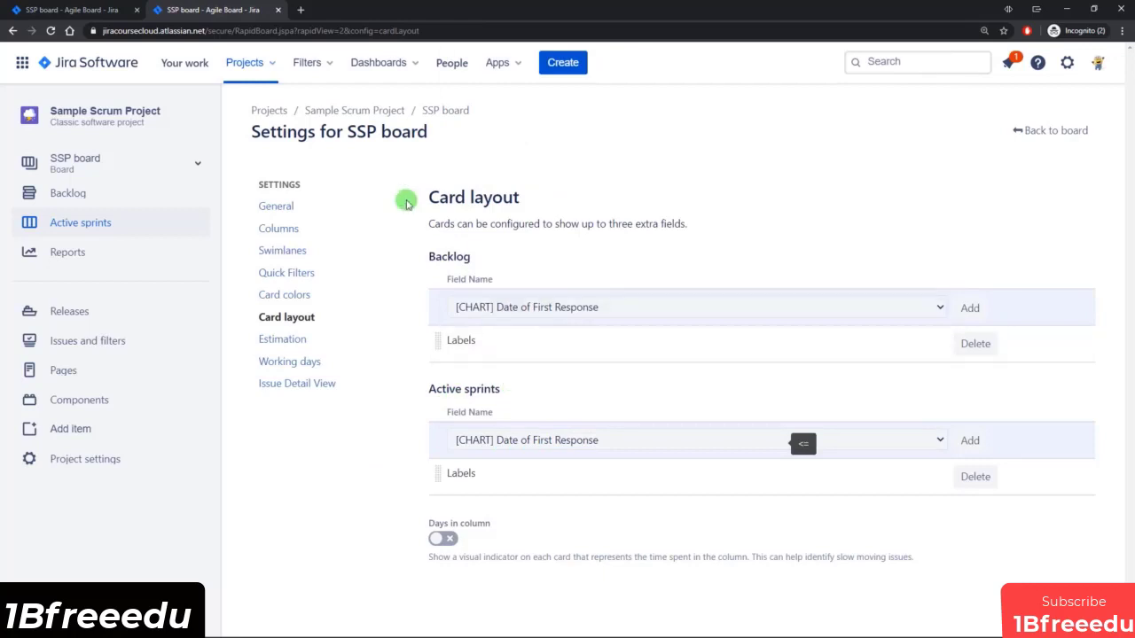
Compare the active sprint cards with the SSP-10 issue details and return to the card layout settings.
left_click(104, 10)
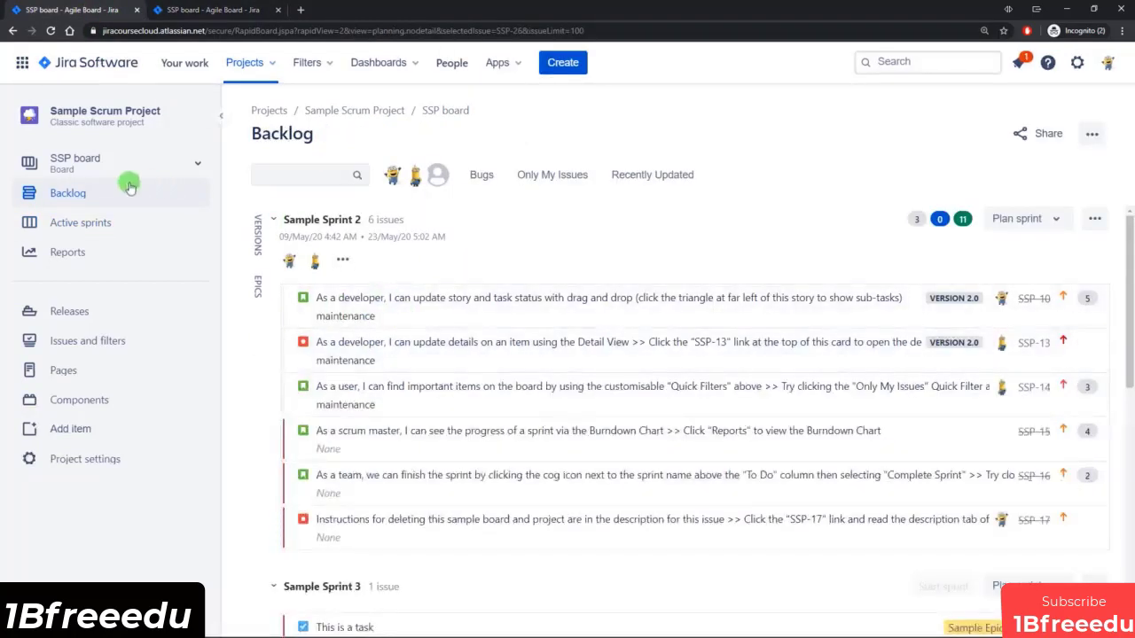
left_click(108, 223)
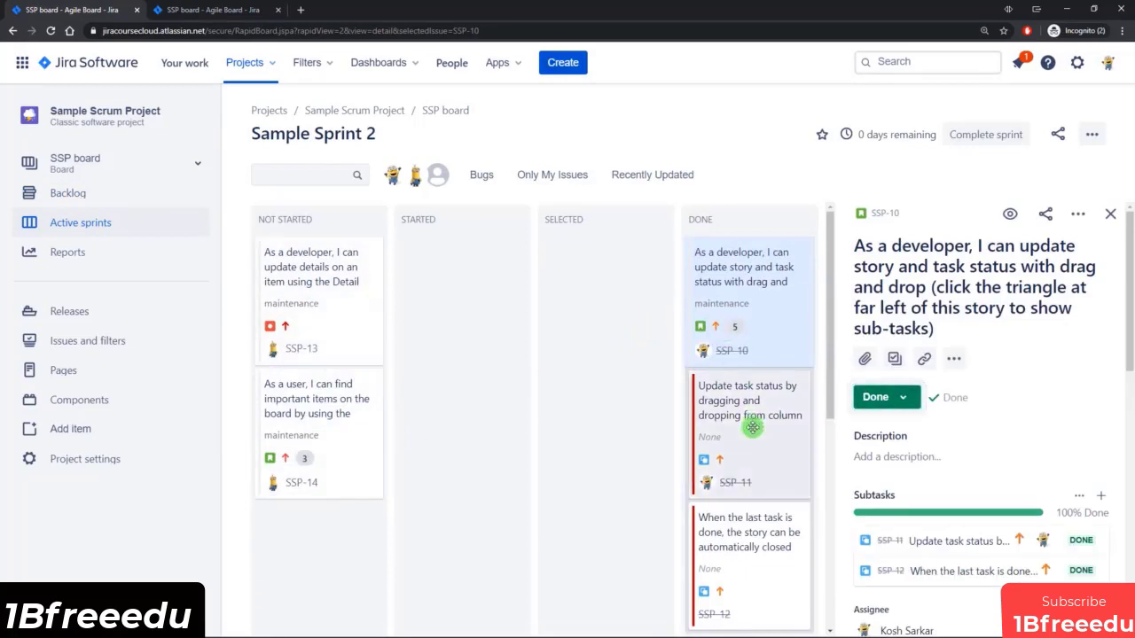
scroll(984, 403, "down", 5)
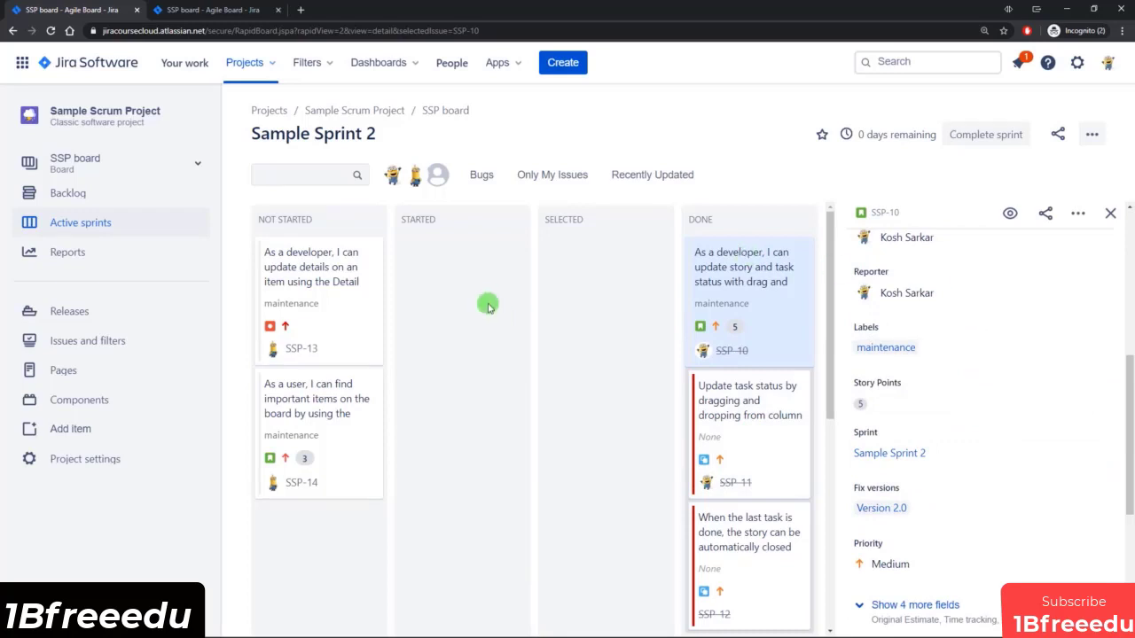
left_click(208, 10)
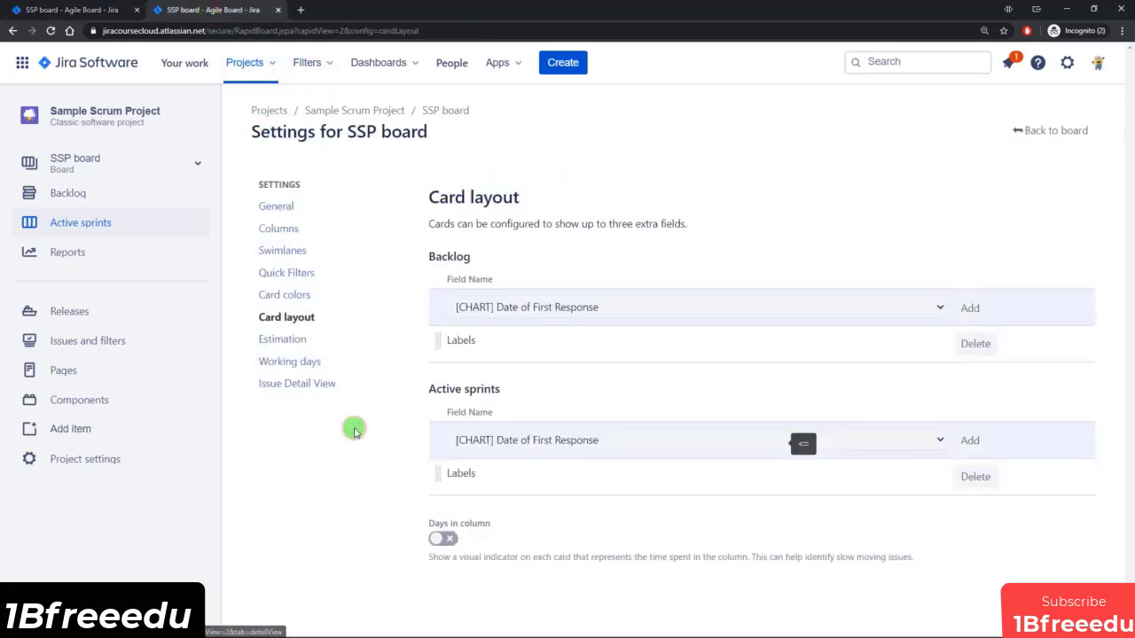
Open the board's estimation settings, then examine the story point estimates in the backlog and in the SSP-10 issue details.
left_click(295, 345)
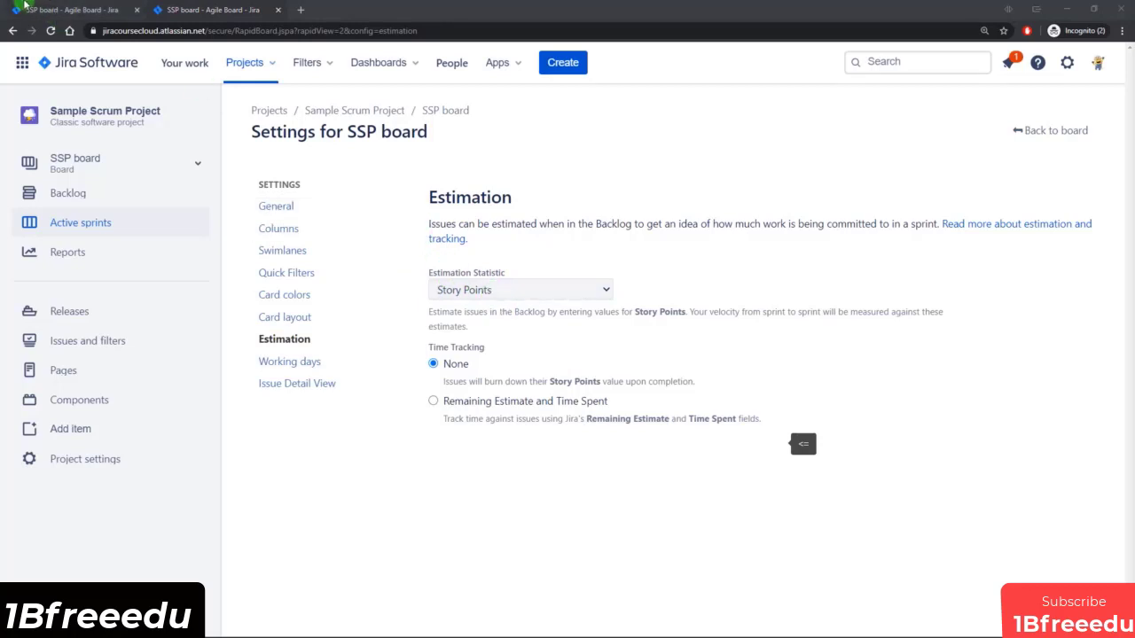
left_click(24, 7)
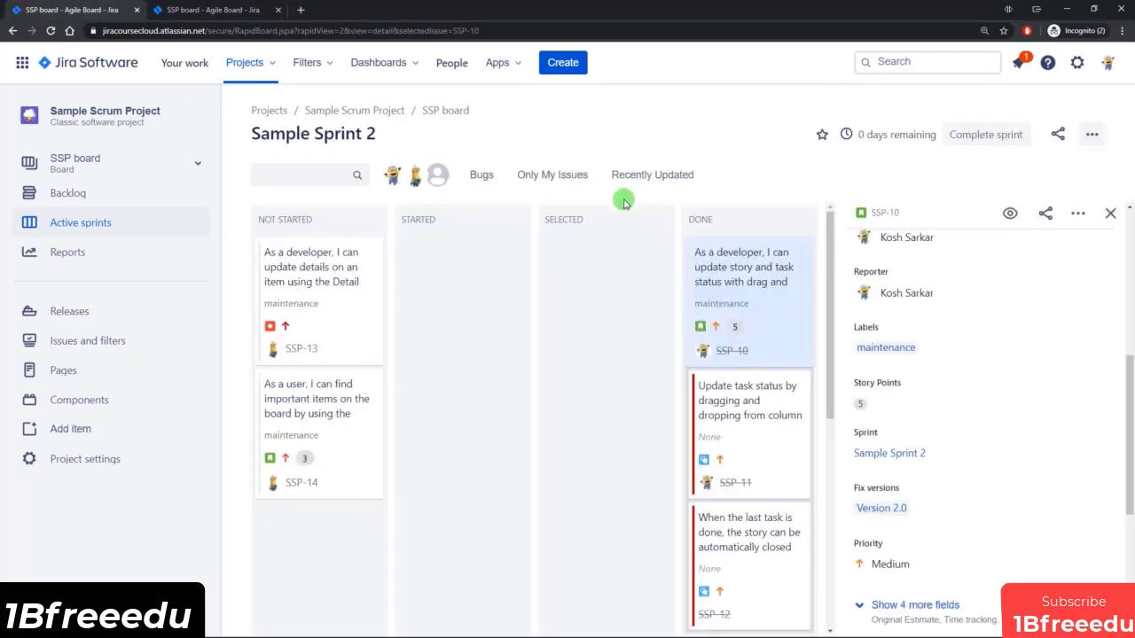
left_click(111, 201)
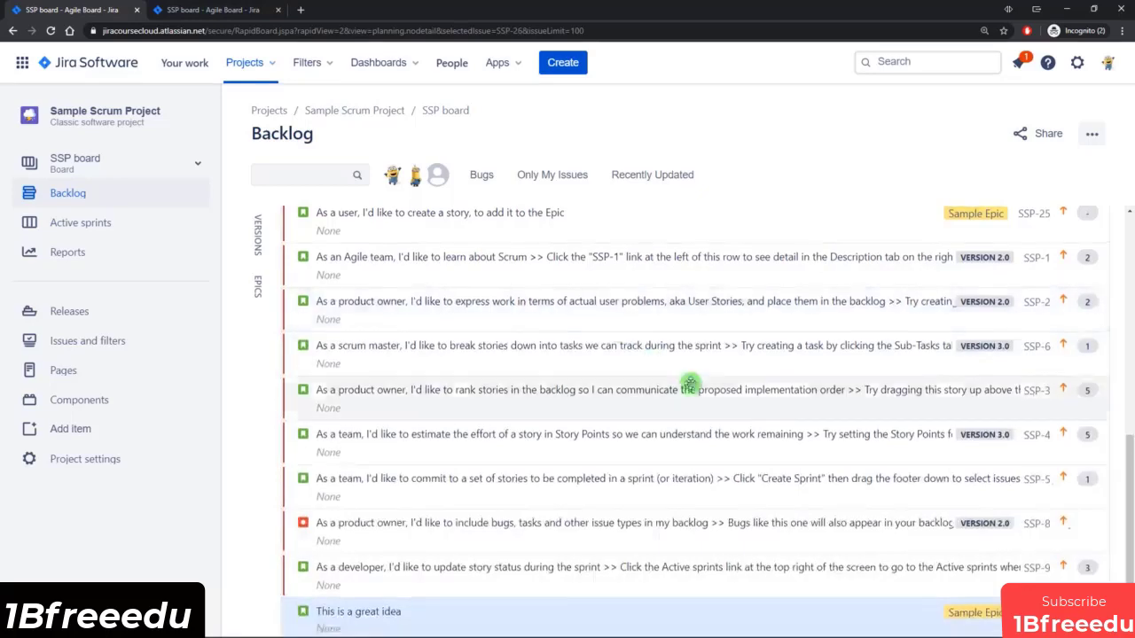
scroll(690, 383, "up", 3)
scroll(688, 380, "up", 5)
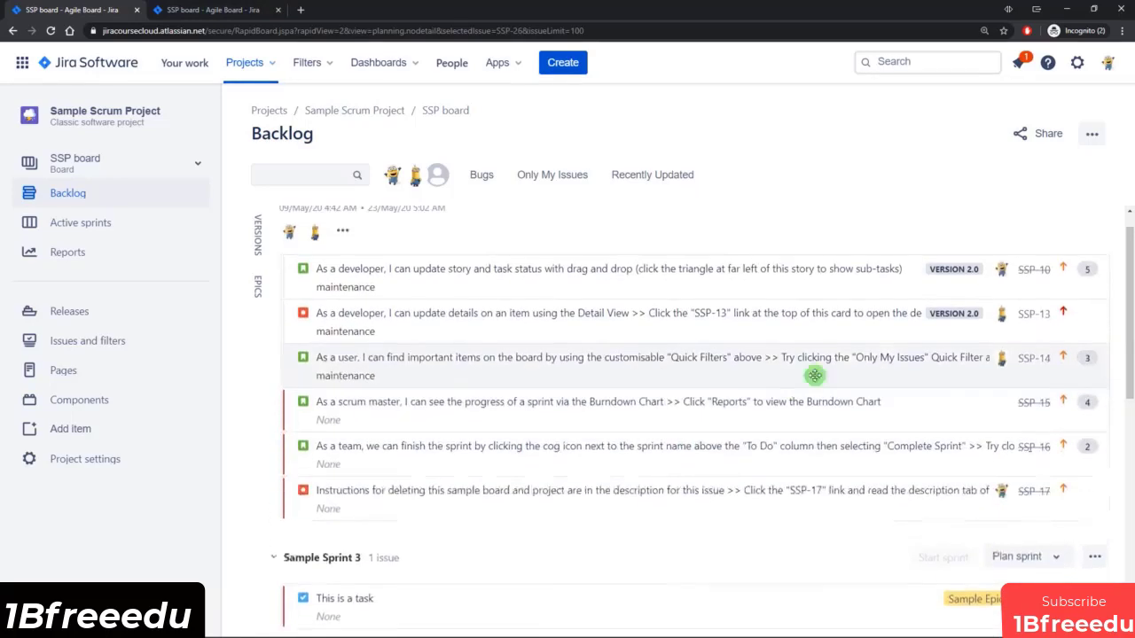
scroll(815, 375, "up", 1)
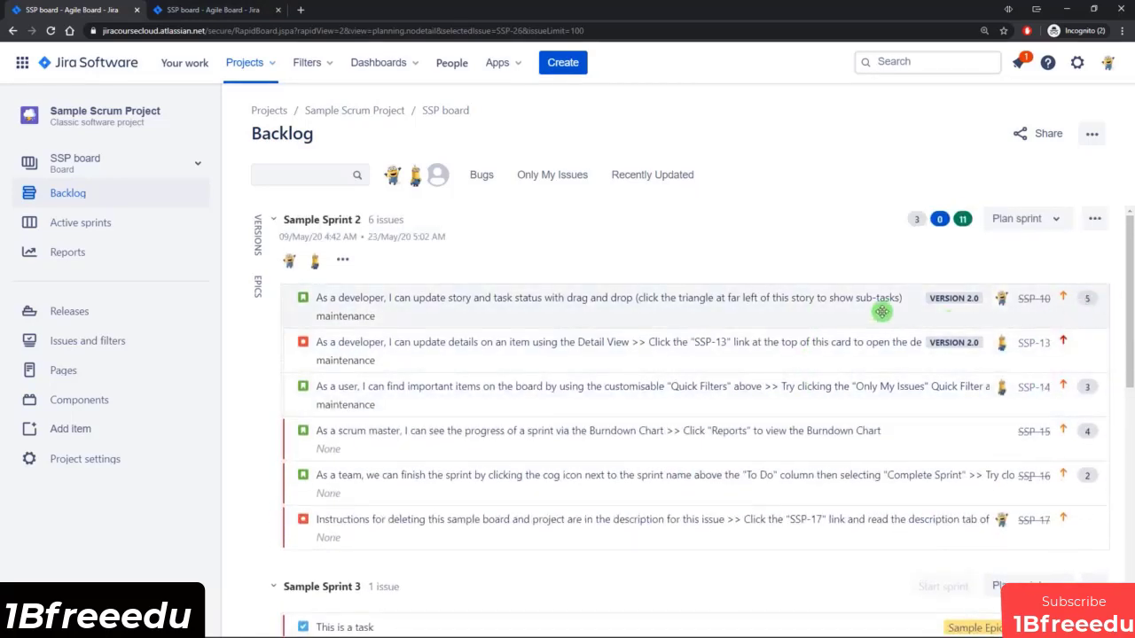
left_click(616, 309)
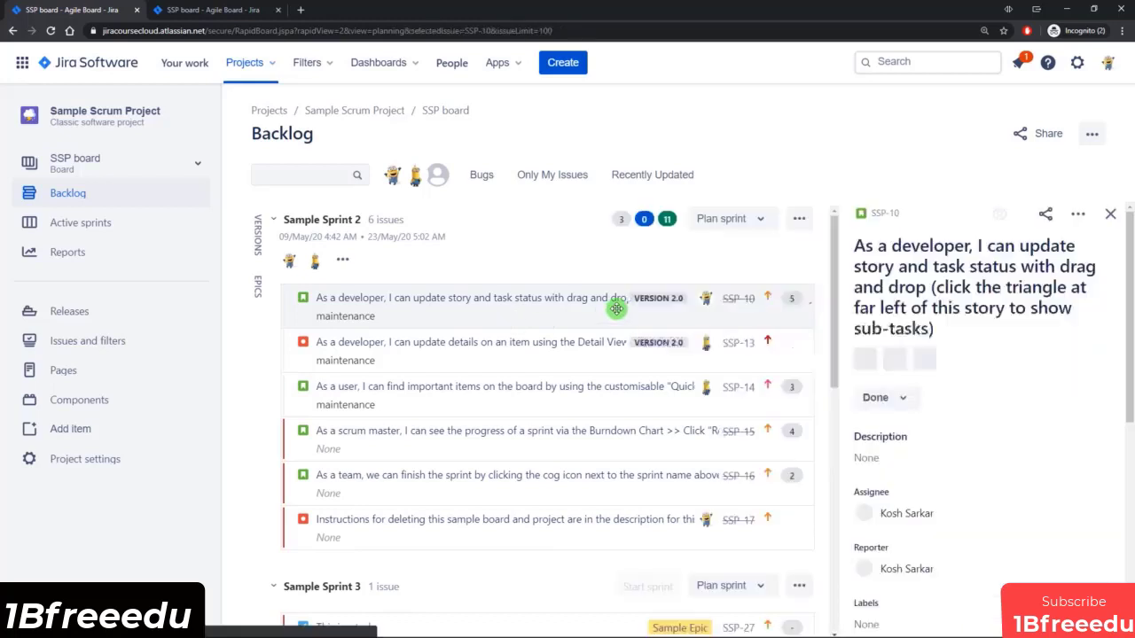
scroll(966, 355, "down", 3)
scroll(963, 362, "down", 2)
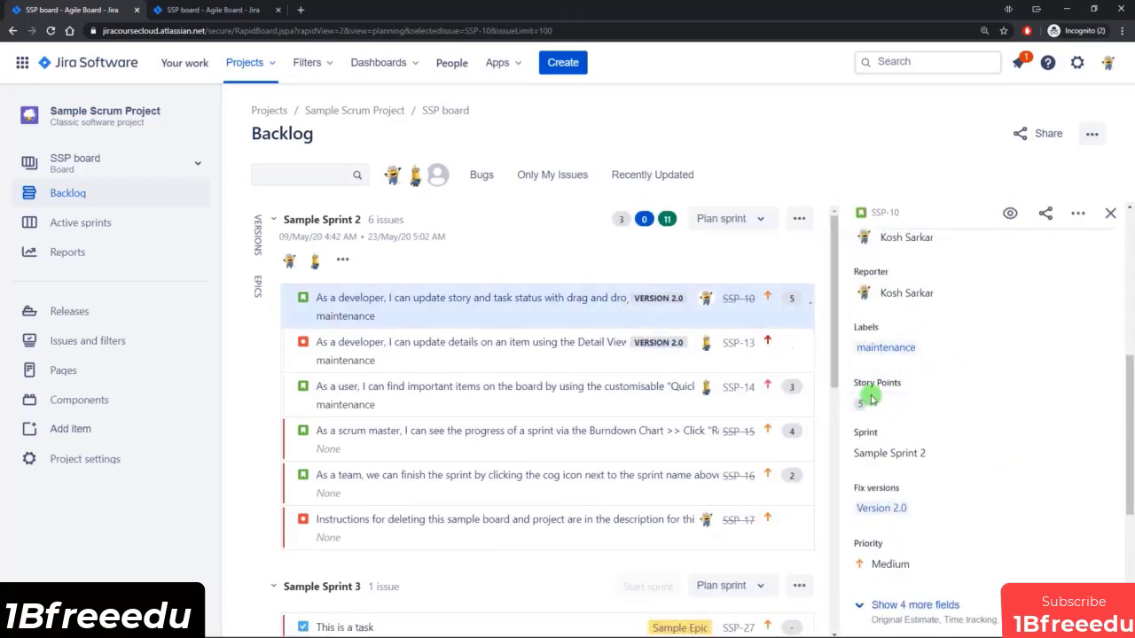
Set the board's estimation statistic to Original Time Estimate and reload the backlog to apply it.
left_click(238, 10)
left_click(582, 294)
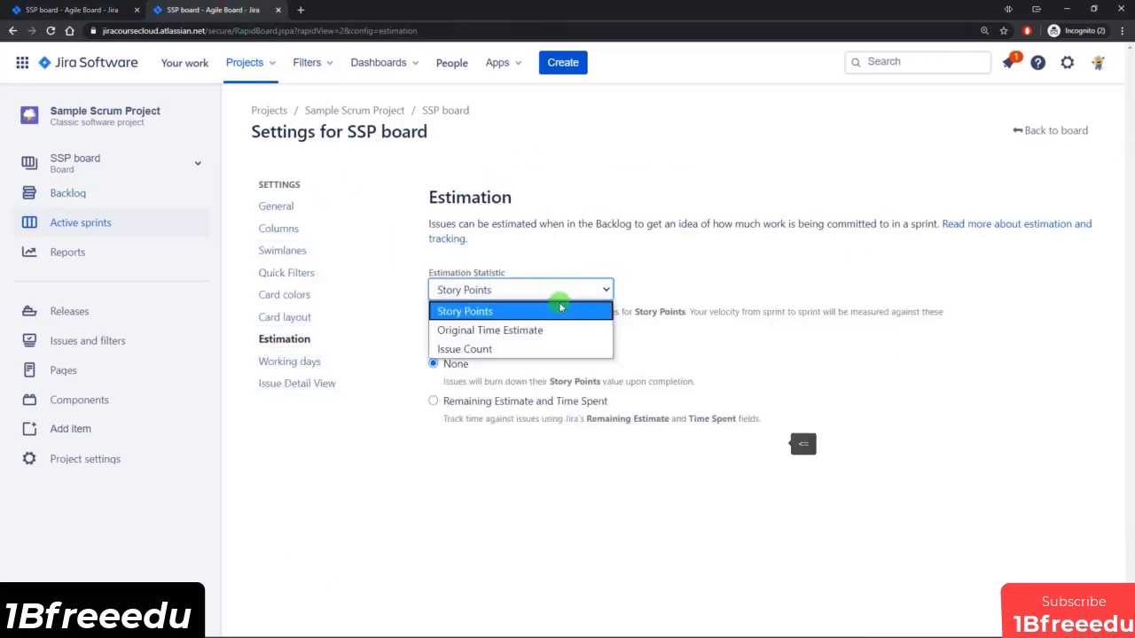
left_click(519, 330)
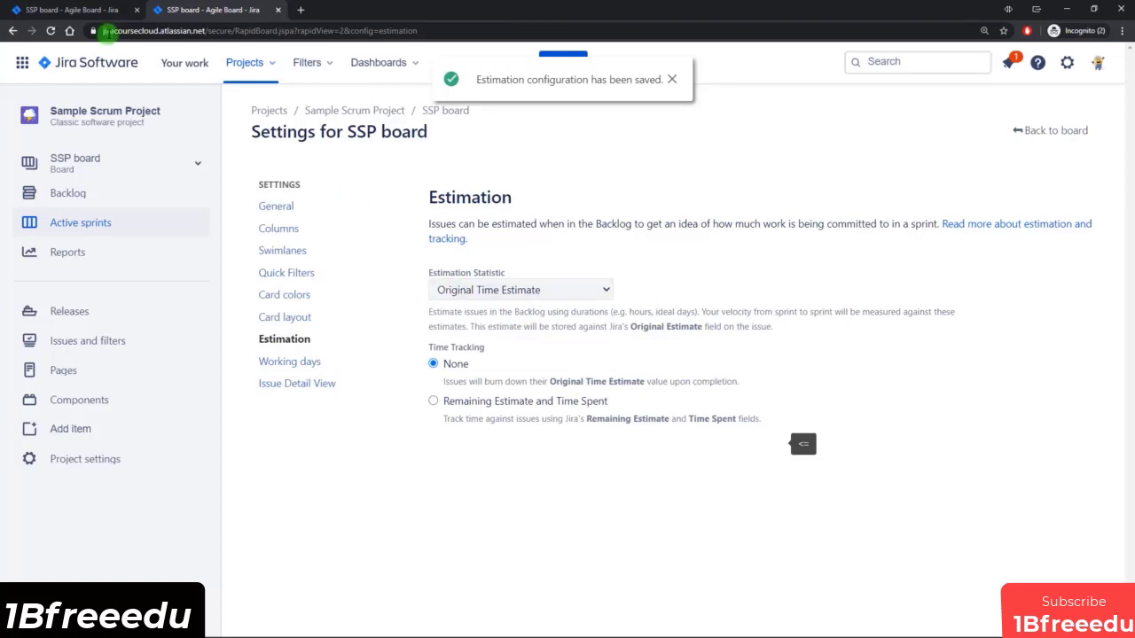
left_click(56, 11)
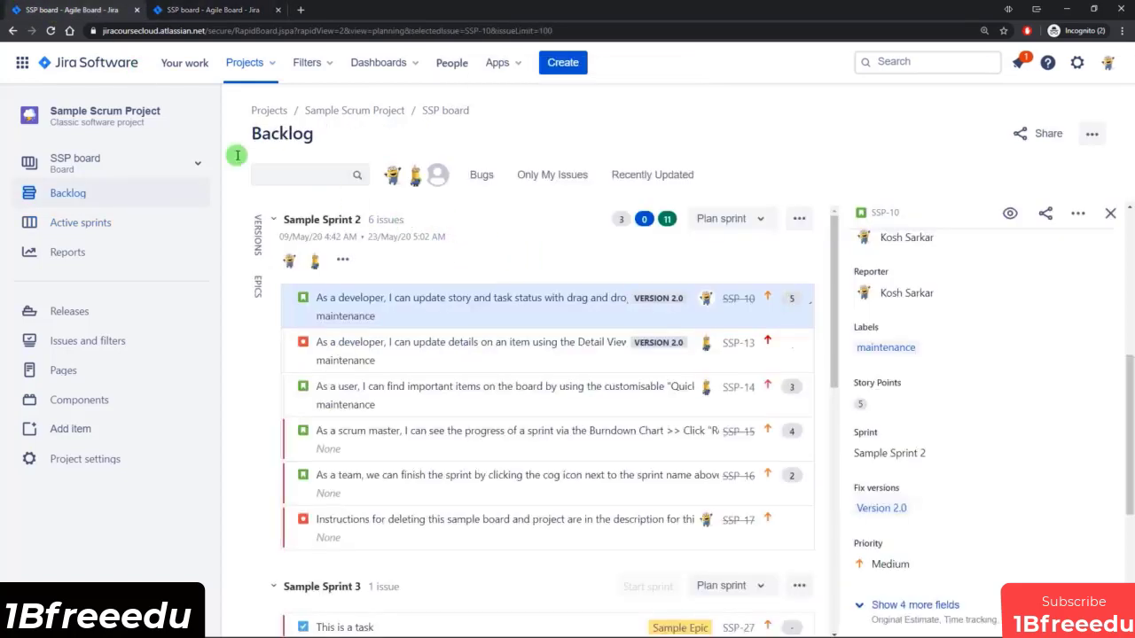
left_click(51, 30)
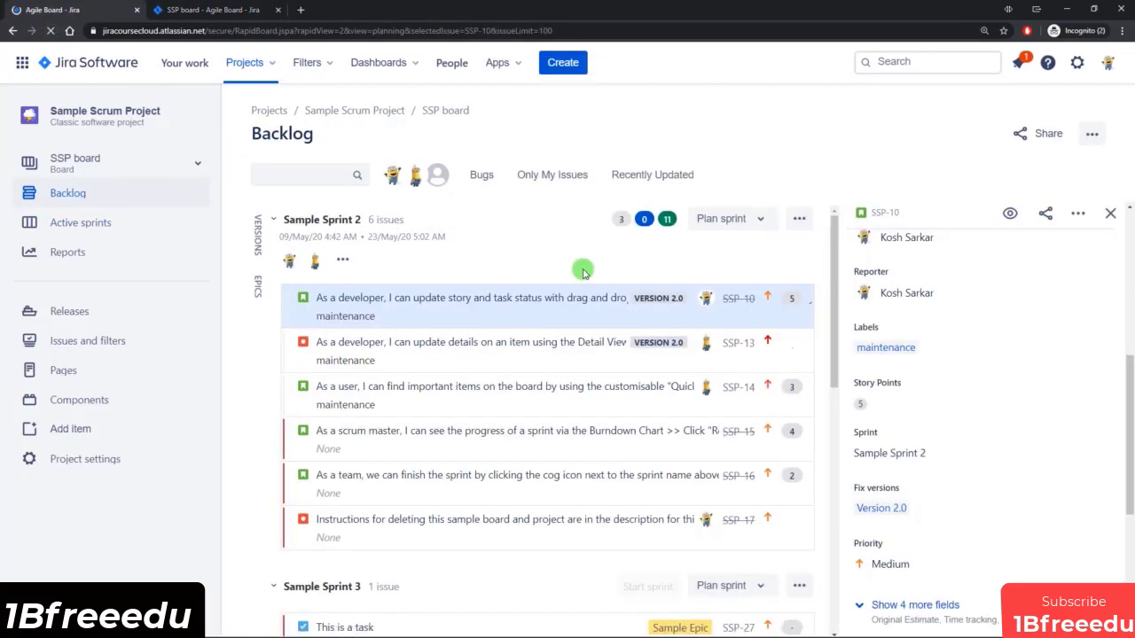
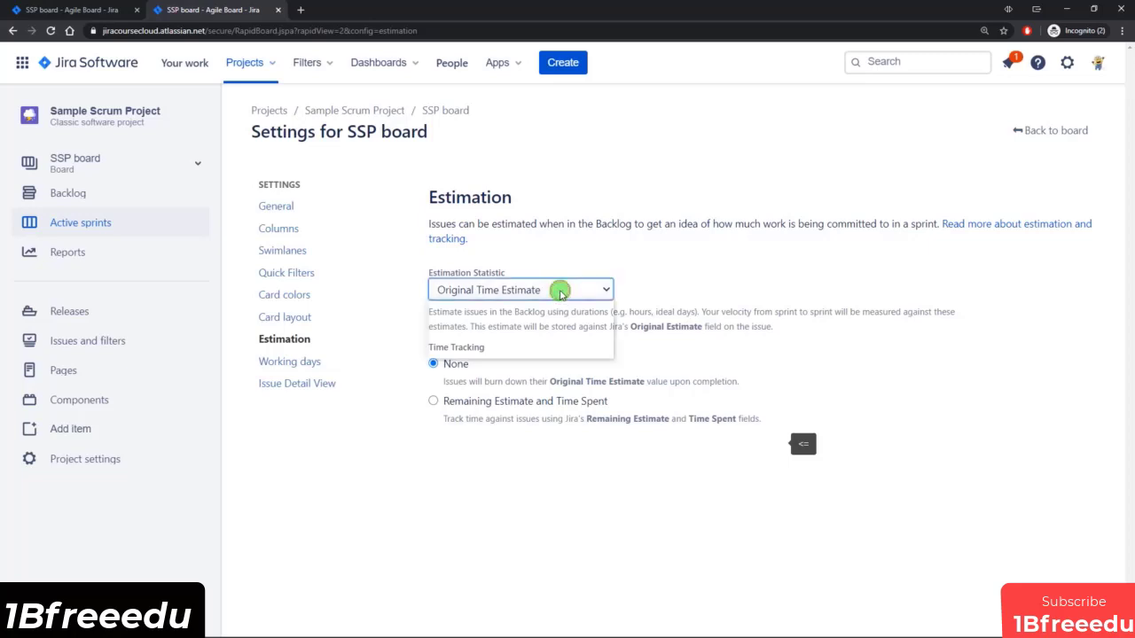
Set the board's estimation statistic back to Original Time Estimate and its time tracking to Remaining Estimate and Time Spent.
left_click(505, 303)
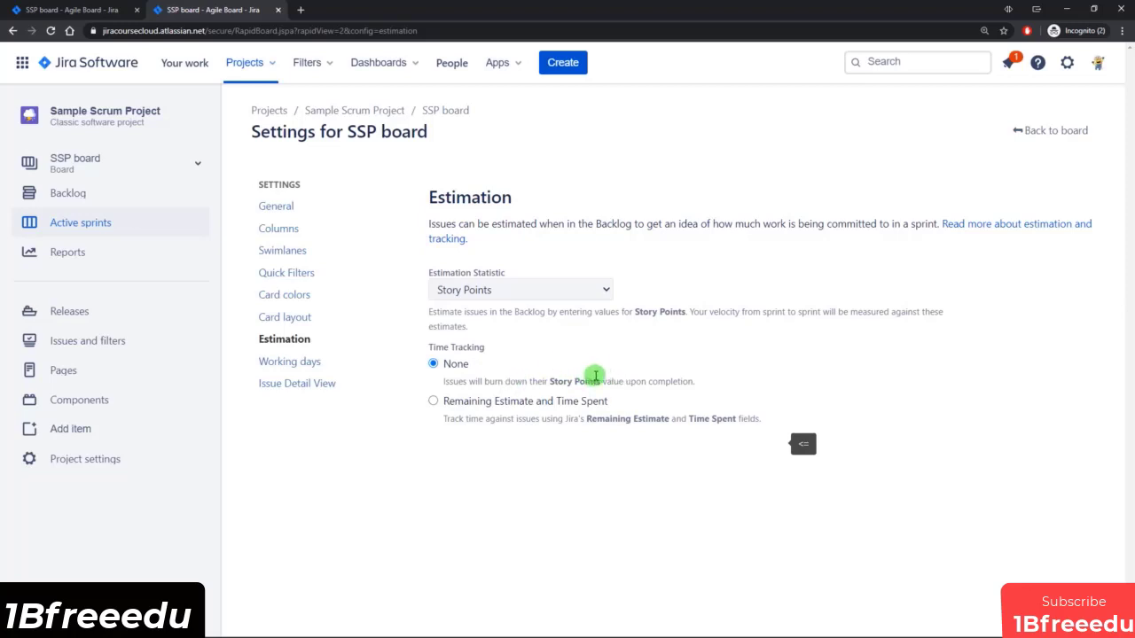
left_click(537, 291)
left_click(513, 327)
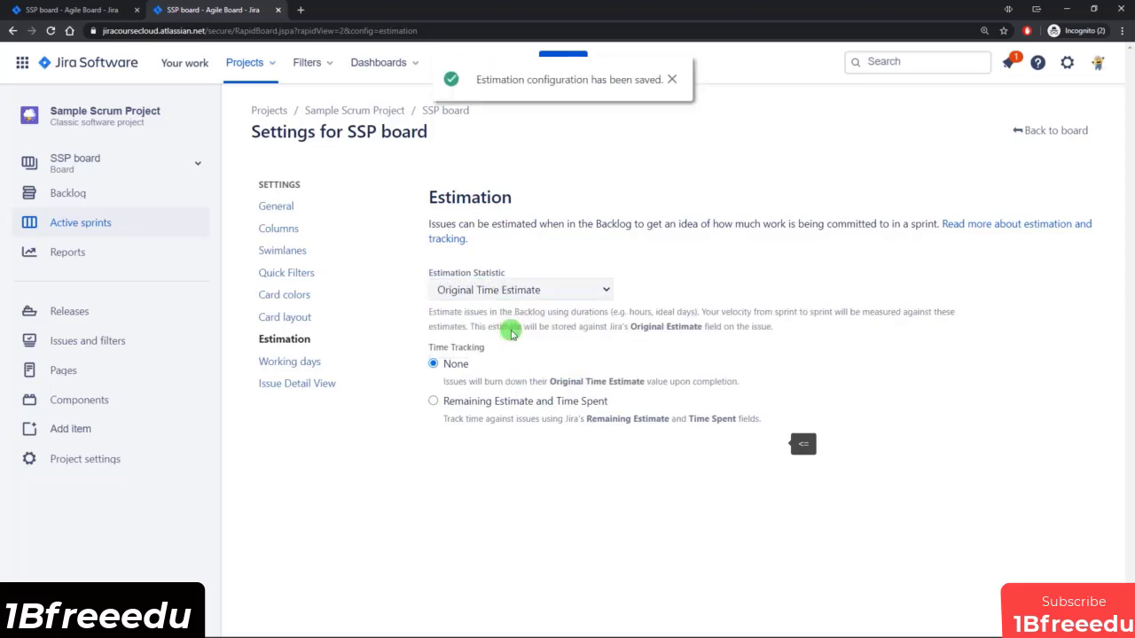
left_click(453, 403)
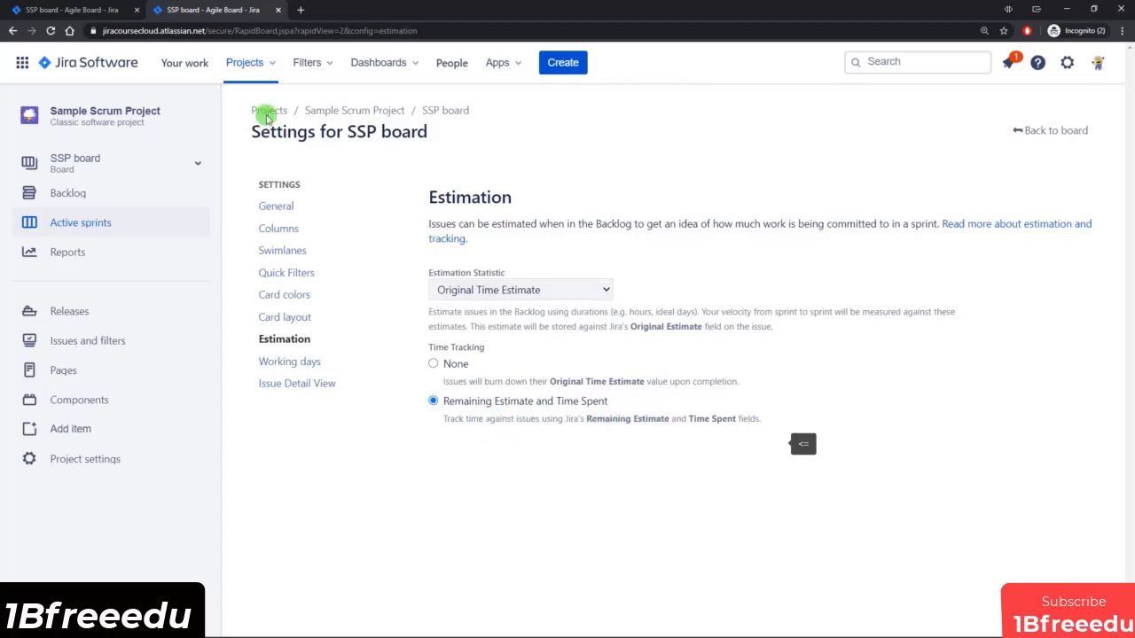
Log 4h of time spent on issue SSP-10 from its details in the backlog and save the entry.
left_click(71, 11)
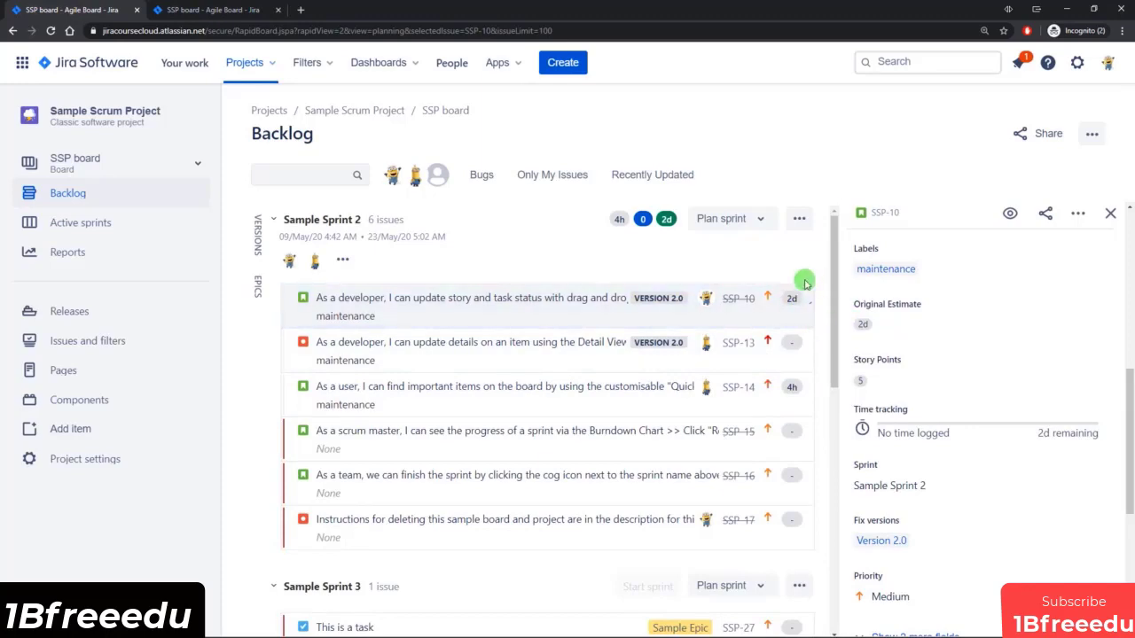
left_click(950, 431)
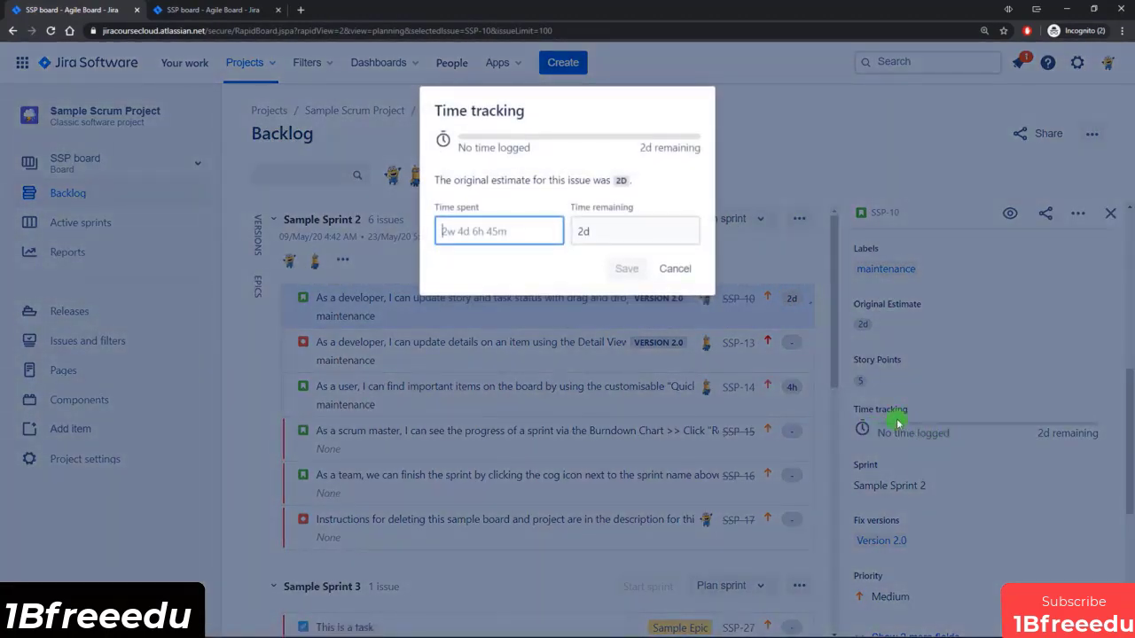
left_click(495, 229)
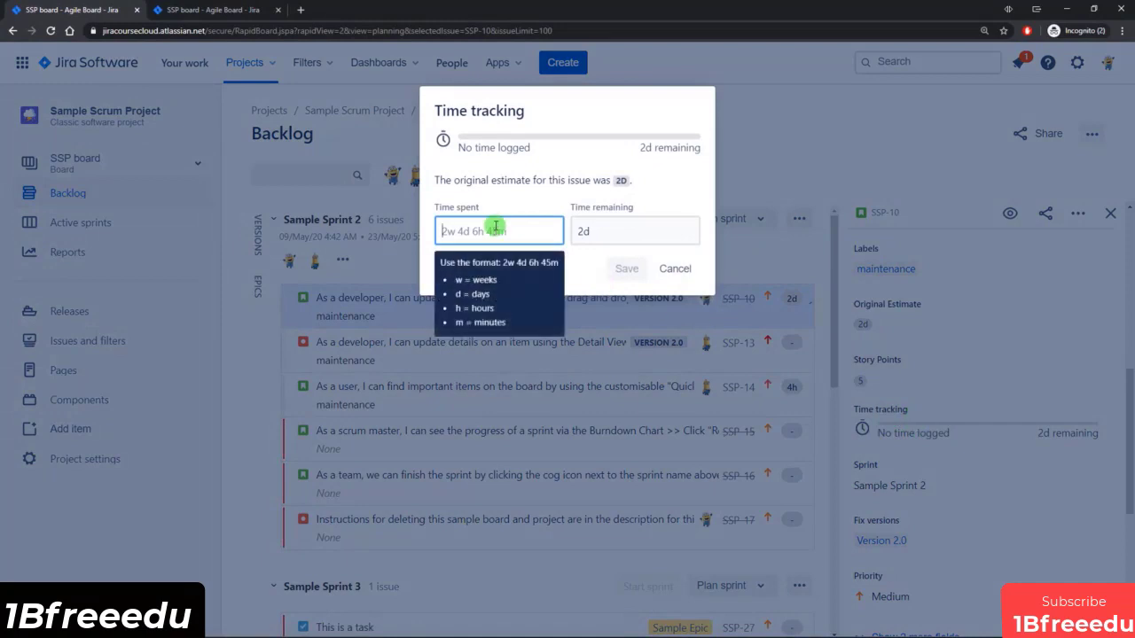
type("4h")
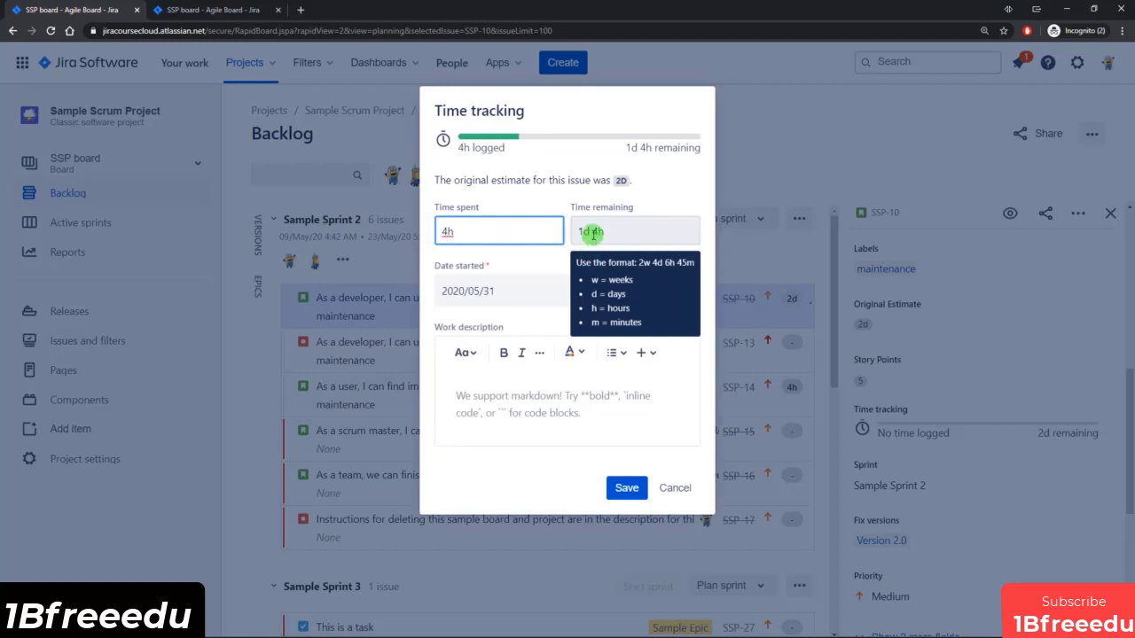
left_click(670, 197)
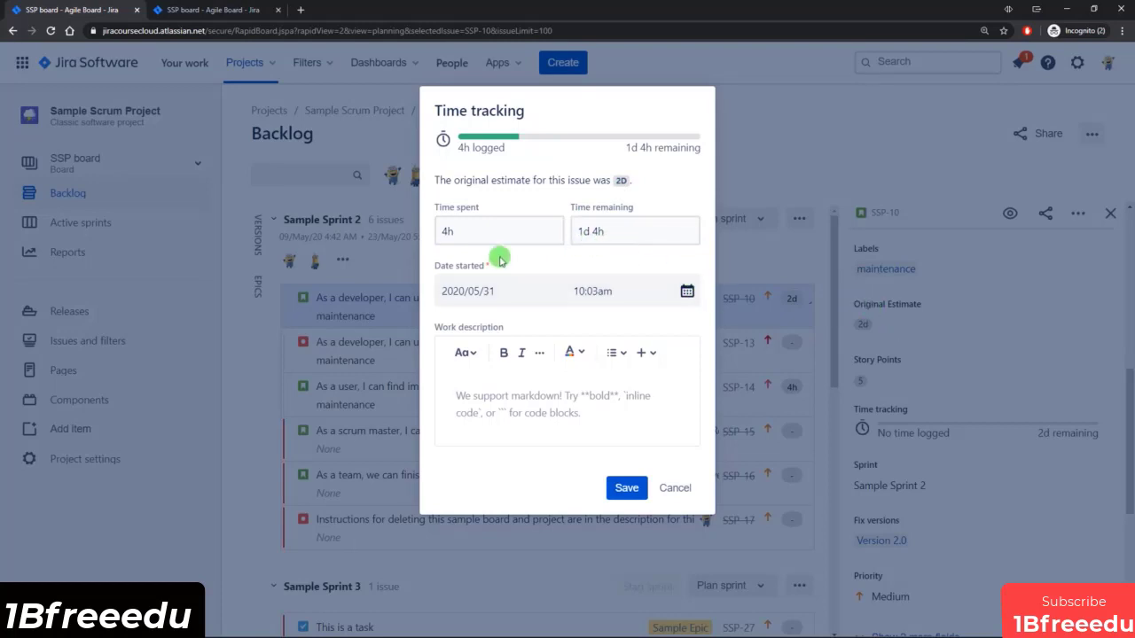
left_click(449, 230)
left_click(610, 233)
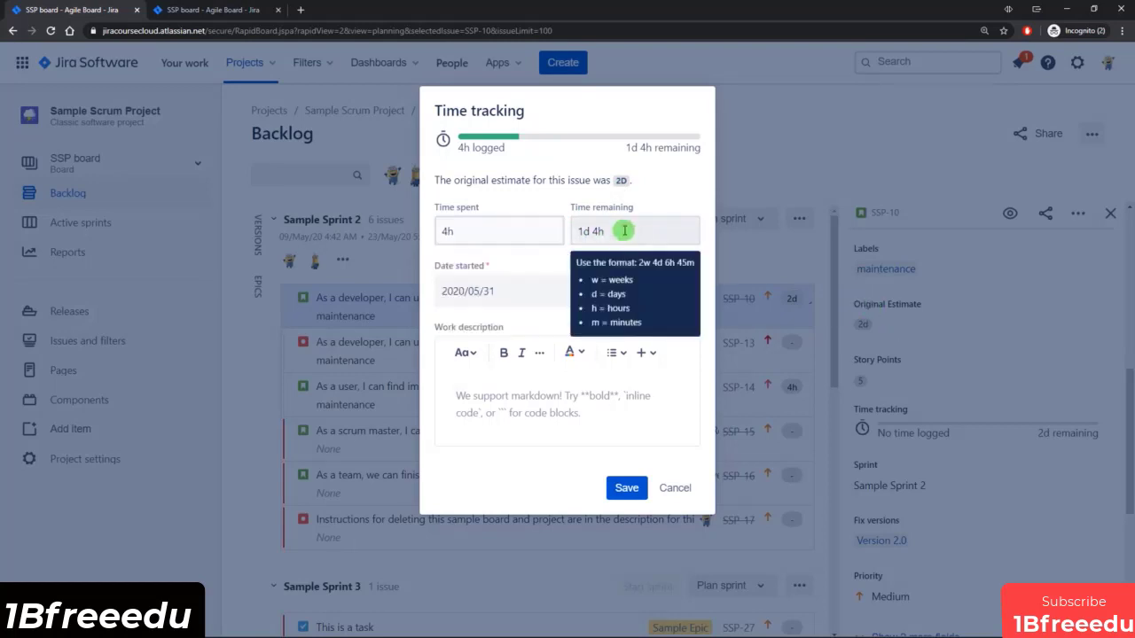
triple_click(600, 232)
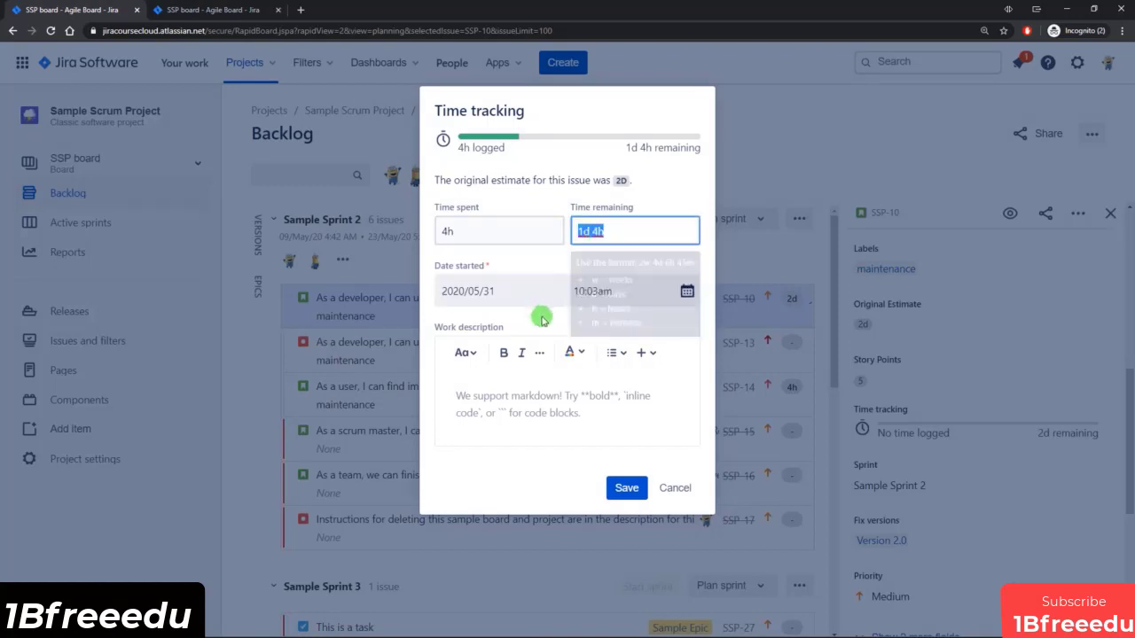
left_click(627, 488)
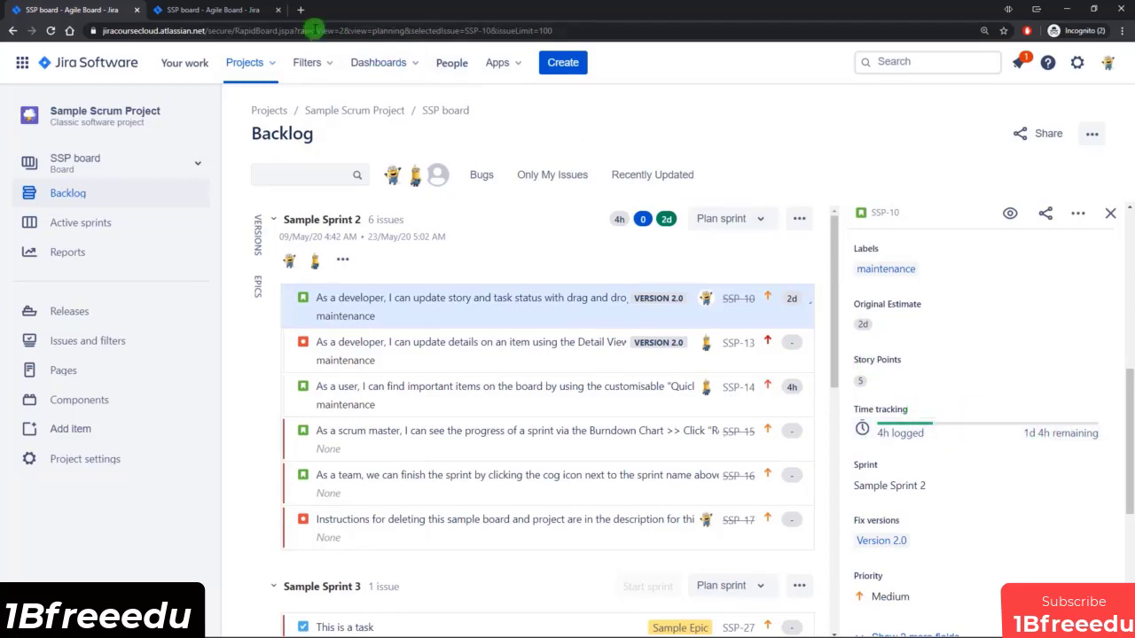
Open the SSP board's working days settings and review the time zone, standard working days and non-working dates.
left_click(208, 10)
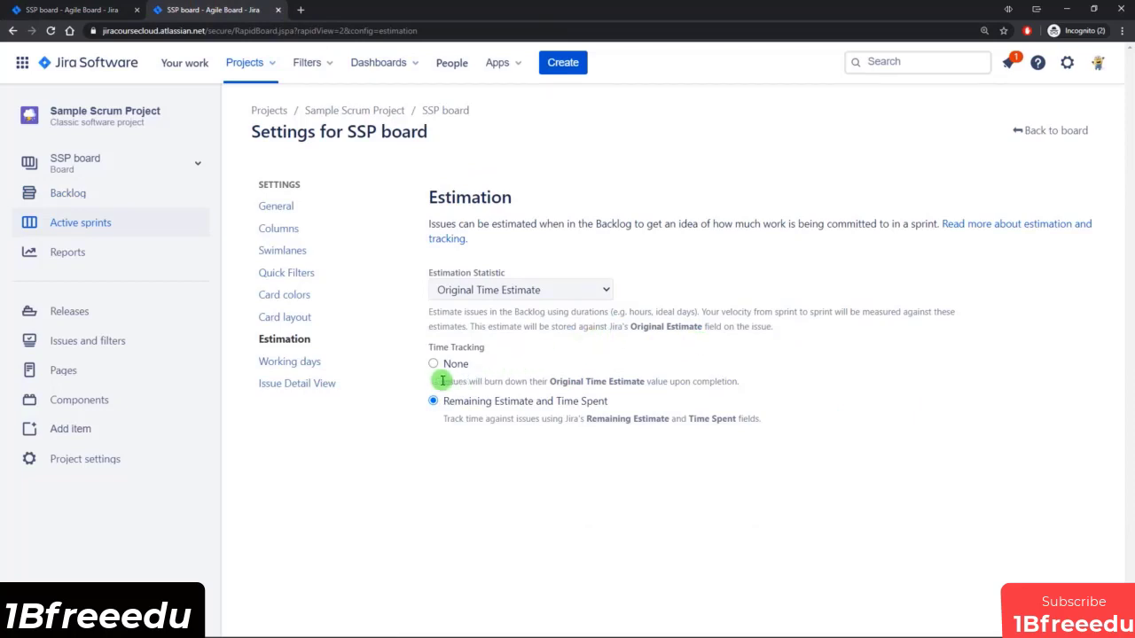
left_click(295, 366)
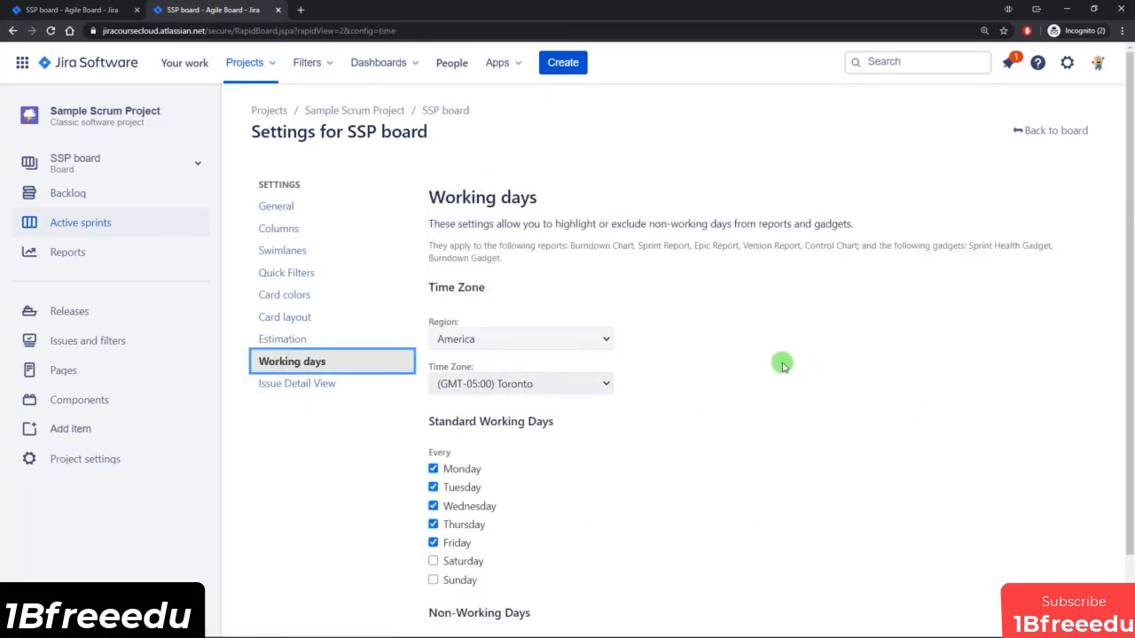
scroll(698, 361, "down", 1)
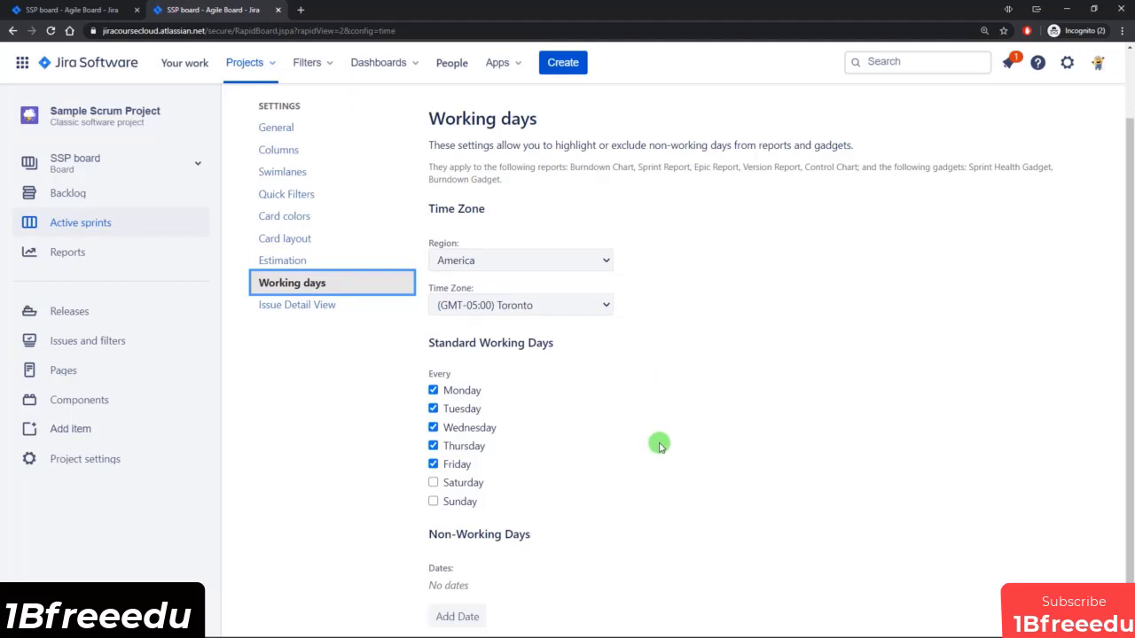
scroll(639, 469, "down", 1)
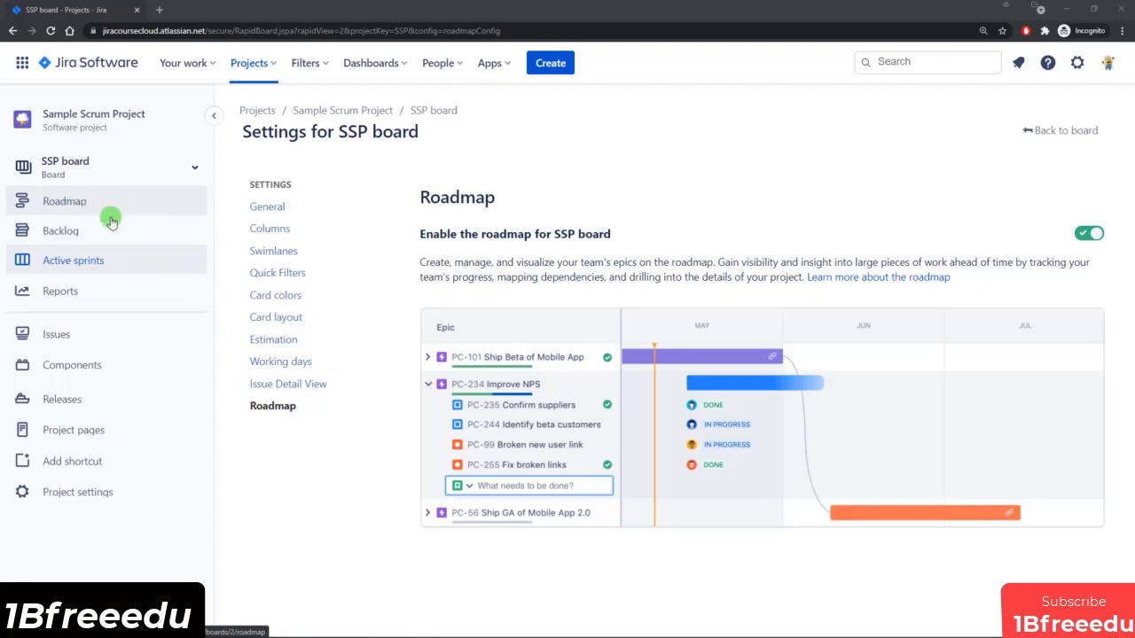
Disable and re-enable the roadmap for the SSP board, and open the roadmap page.
left_click(1087, 235)
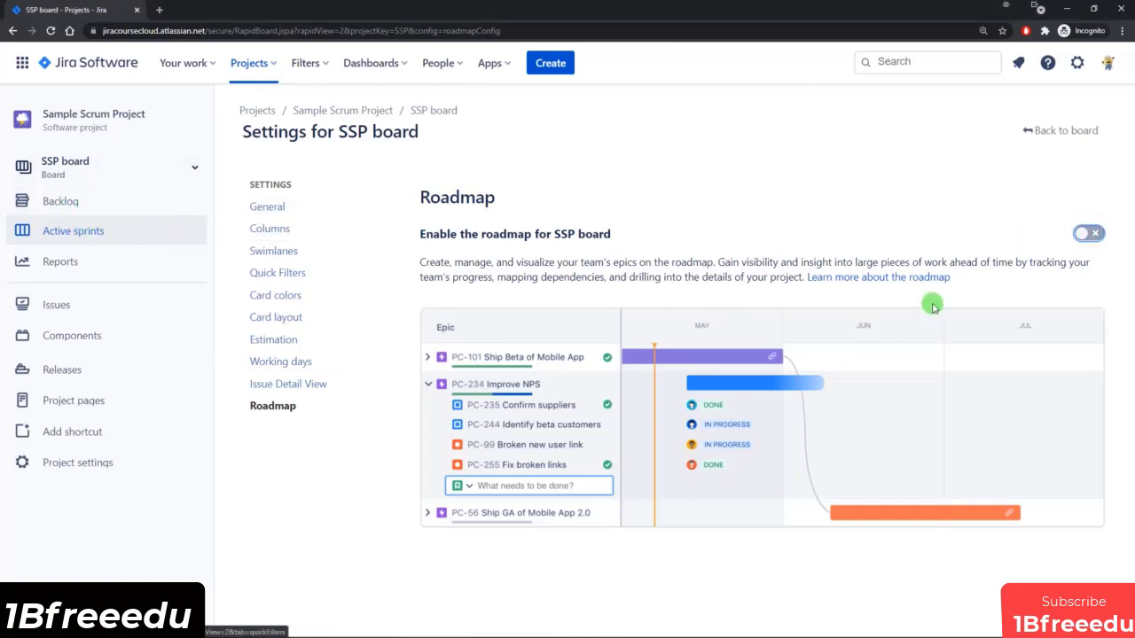
left_click(1087, 235)
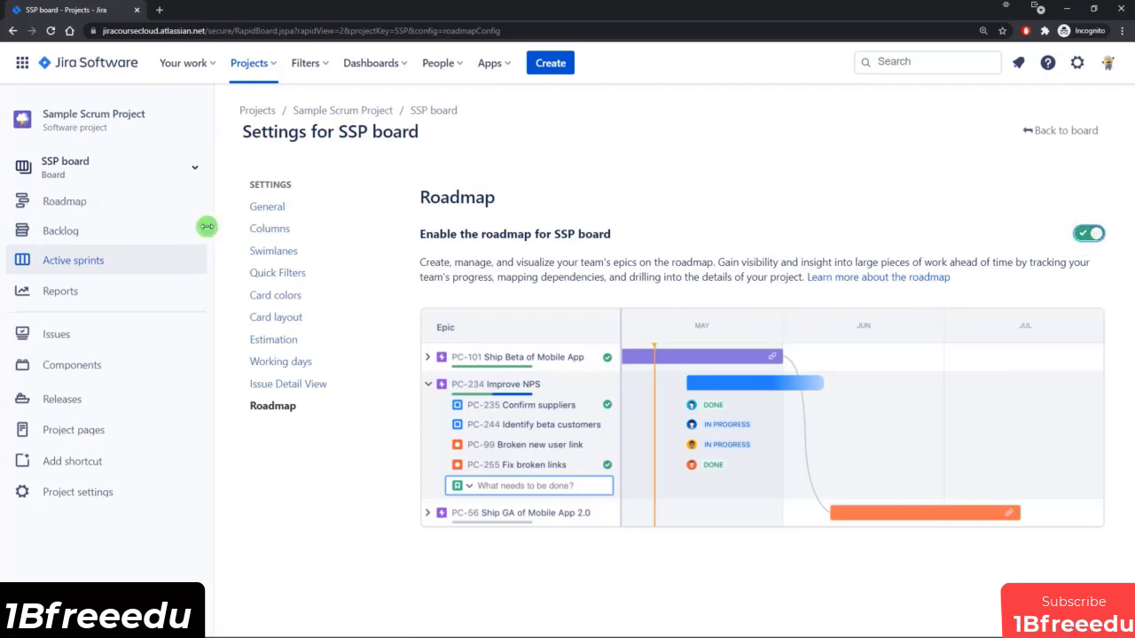
left_click(118, 204)
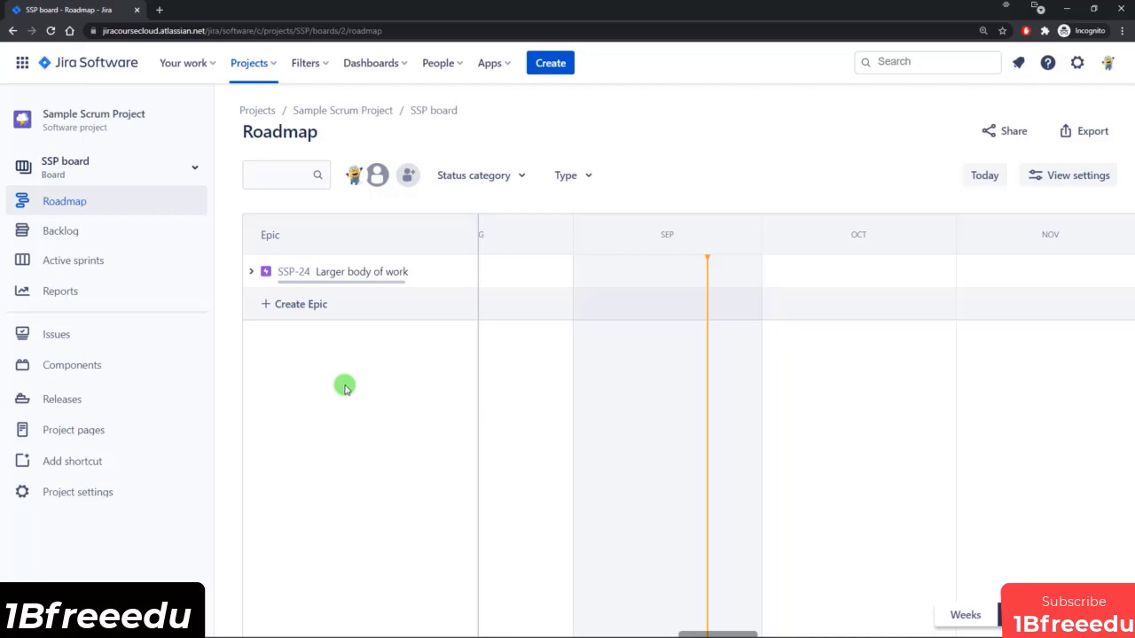
Return to the board's roadmap settings through the backlog and disable the roadmap for the SSP board.
left_click(158, 236)
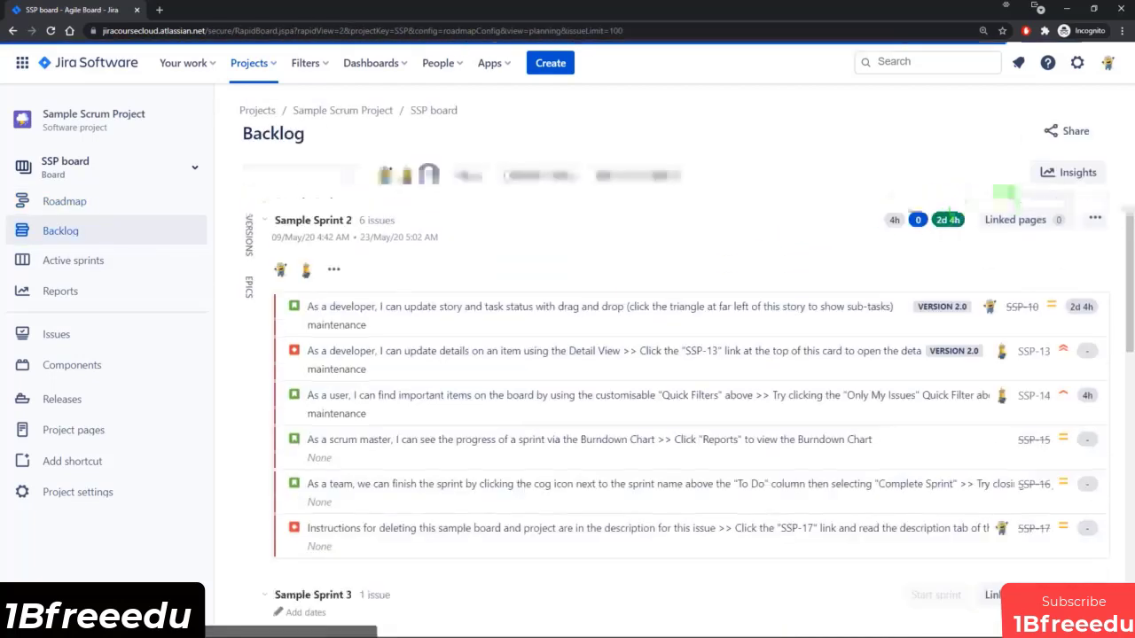
left_click(1091, 130)
left_click(1037, 163)
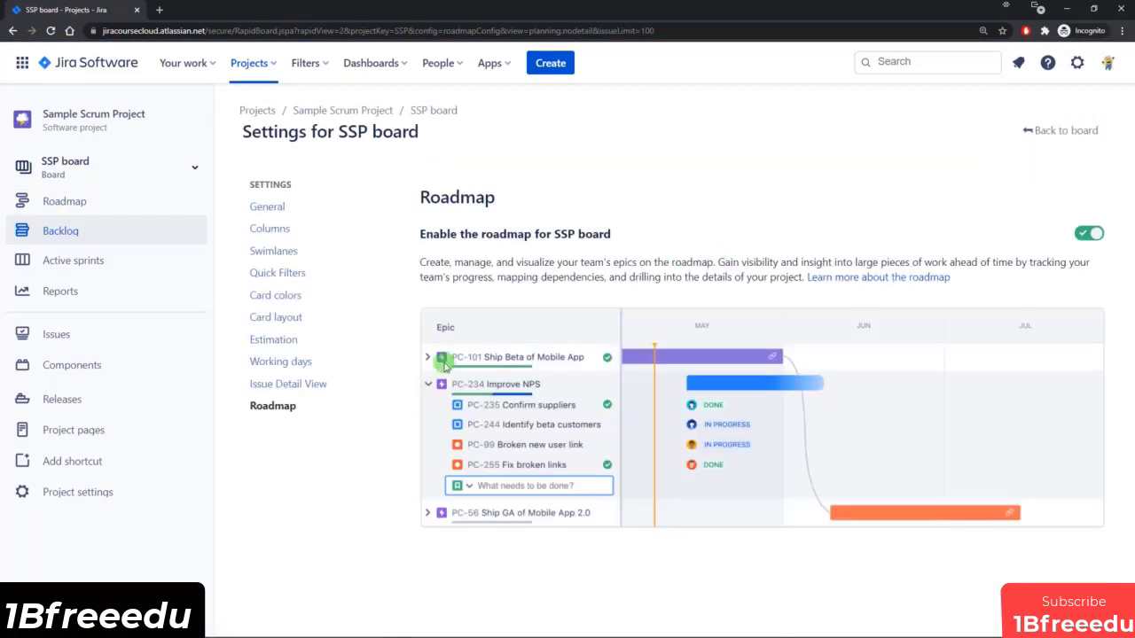
left_click(1083, 235)
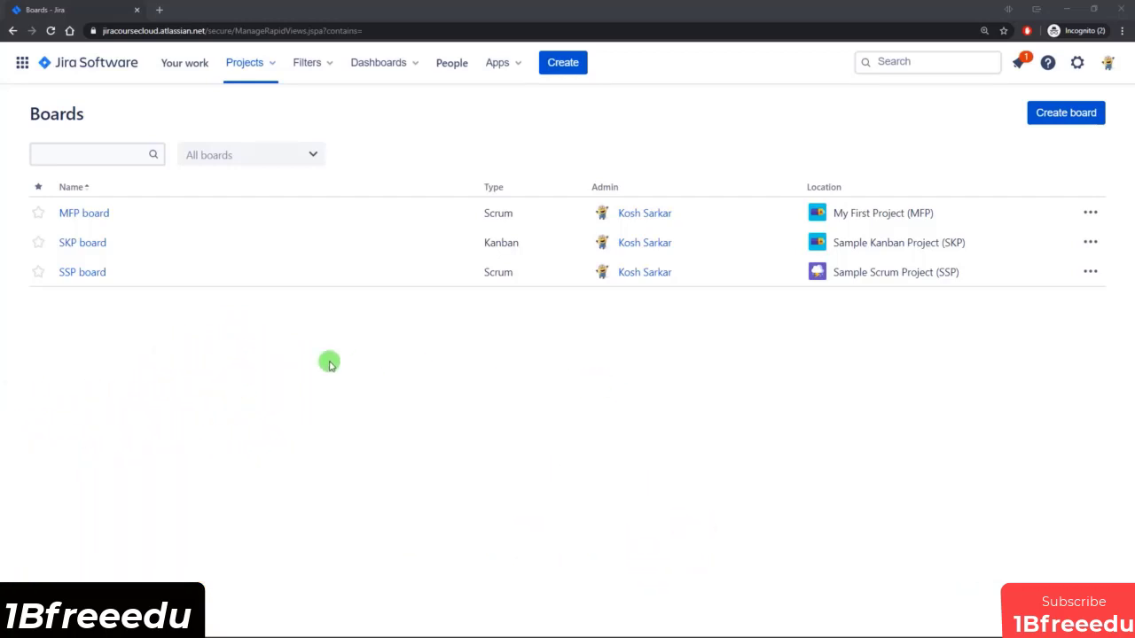
Open the SKP board and look over the cards in its Kanban columns.
left_click(82, 243)
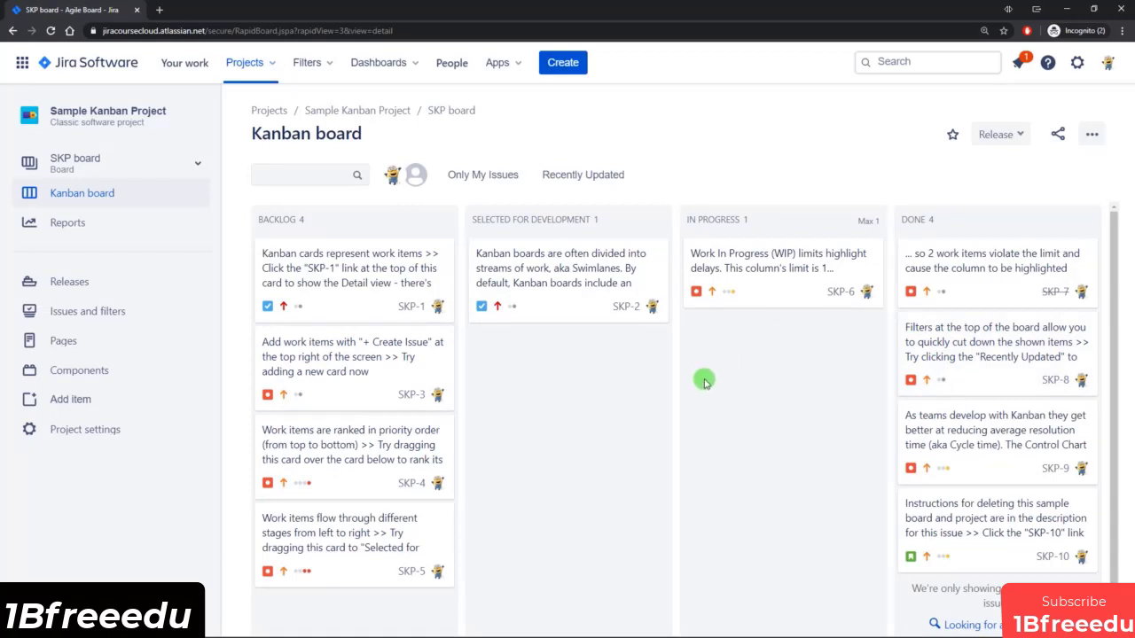
scroll(520, 329, "down", 2)
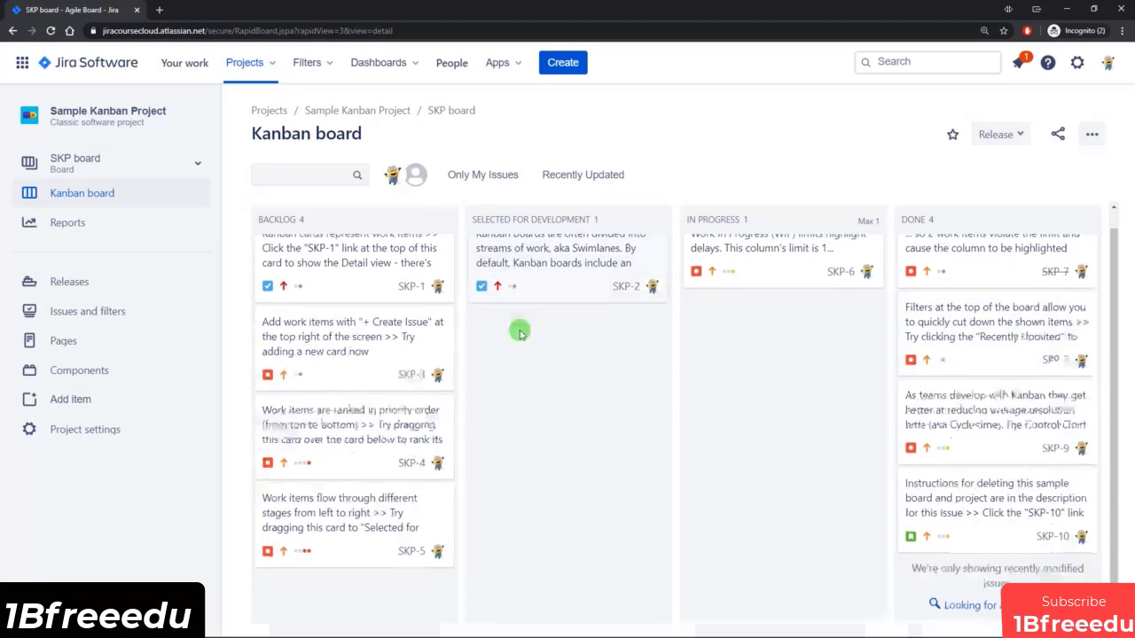
scroll(532, 352, "up", 2)
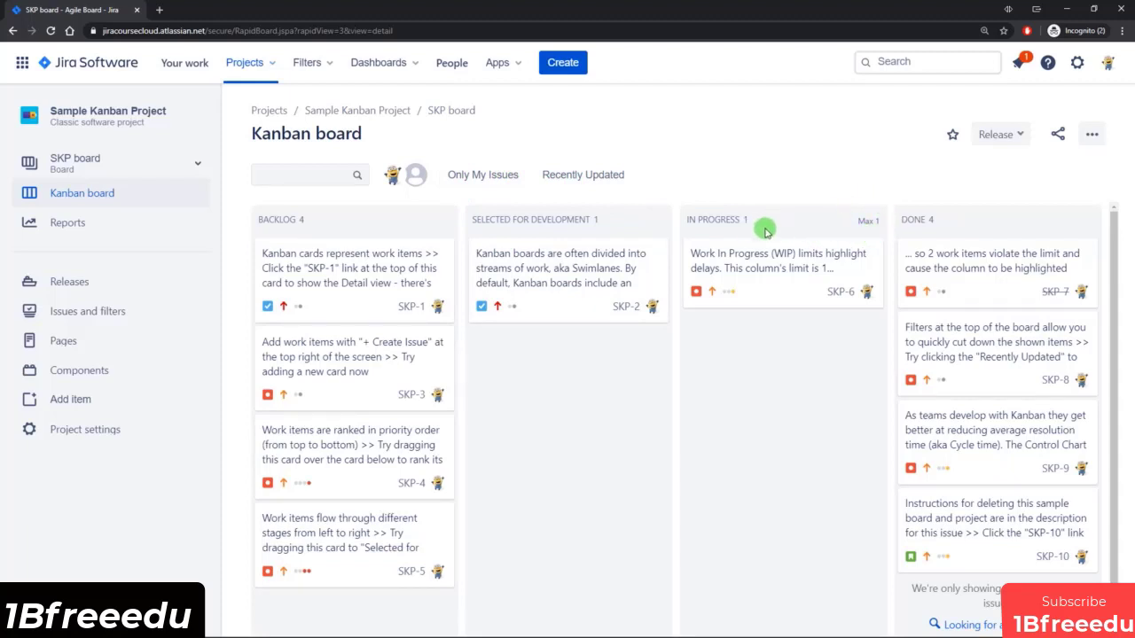
Open the SKP board's general settings and review its filter query, Kanban board sub-filter and age limit for completed issues.
left_click(1092, 134)
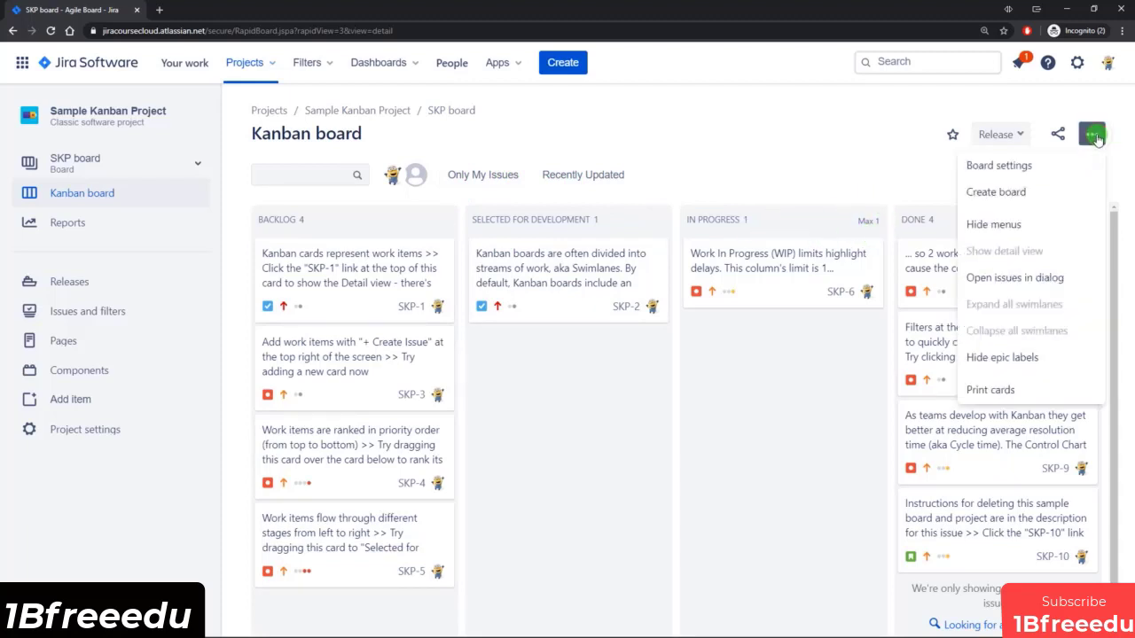
left_click(1053, 166)
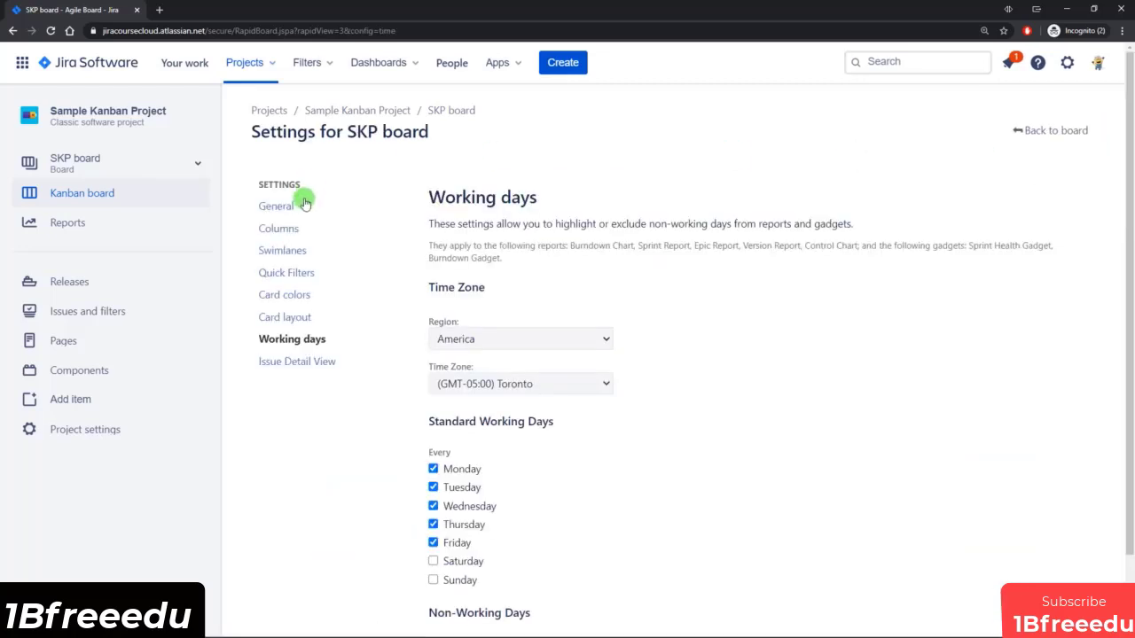
left_click(389, 216)
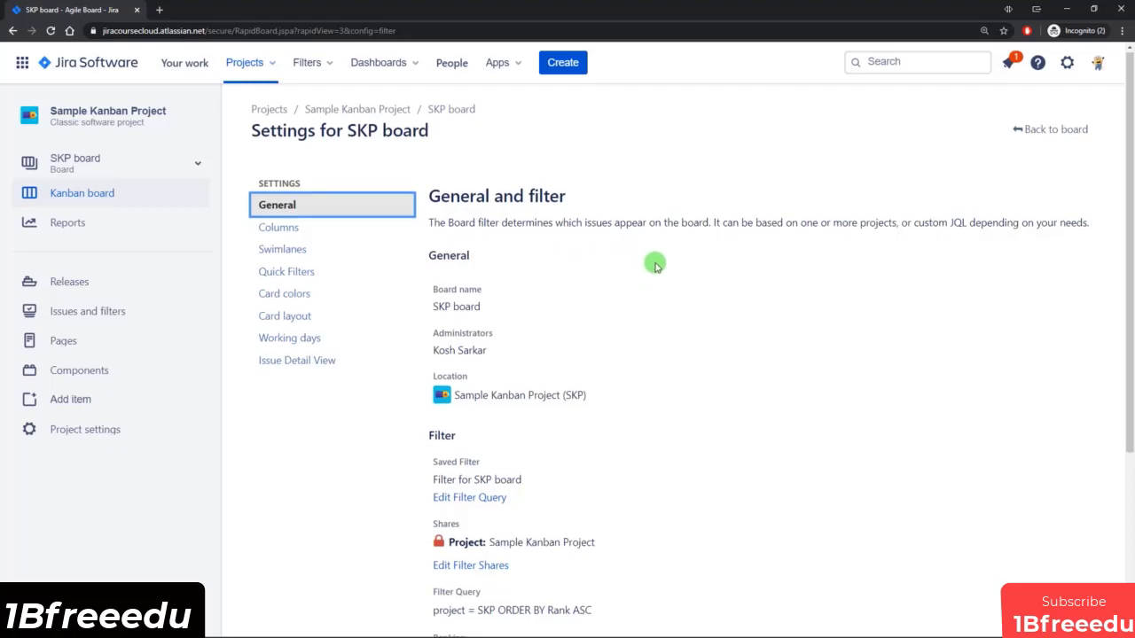
scroll(654, 263, "down", 1)
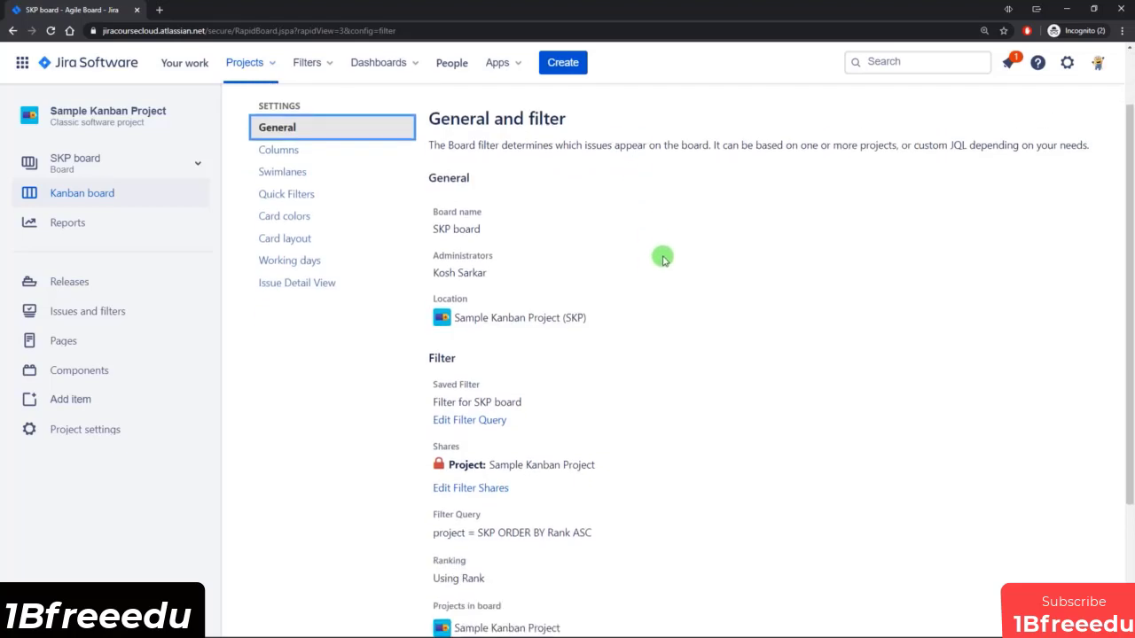
scroll(663, 259, "down", 1)
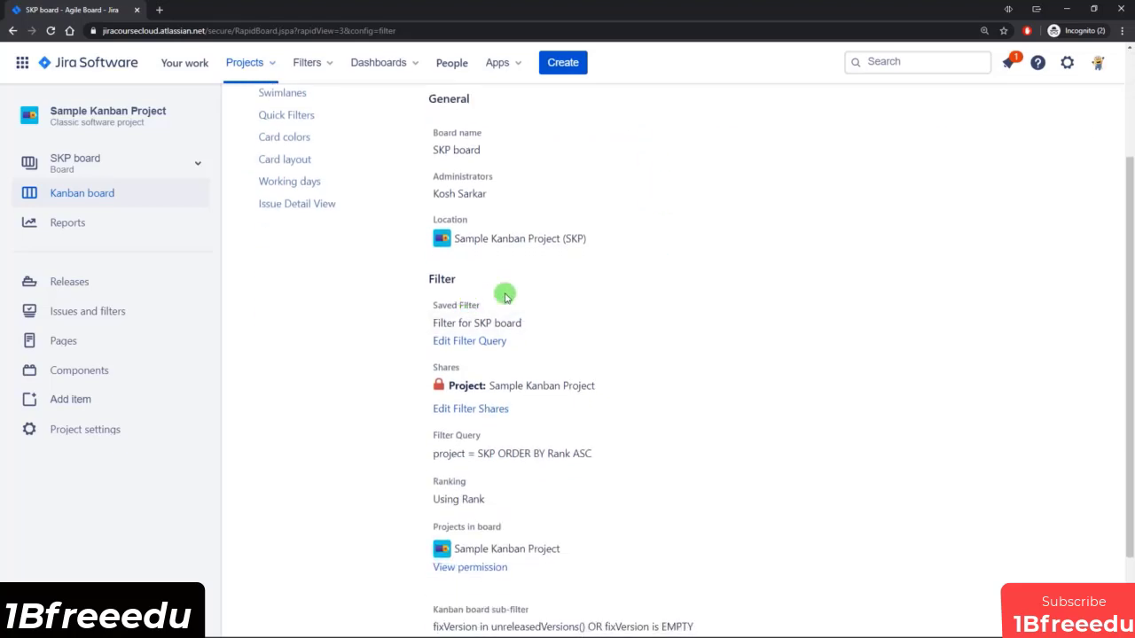
scroll(518, 350, "down", 1)
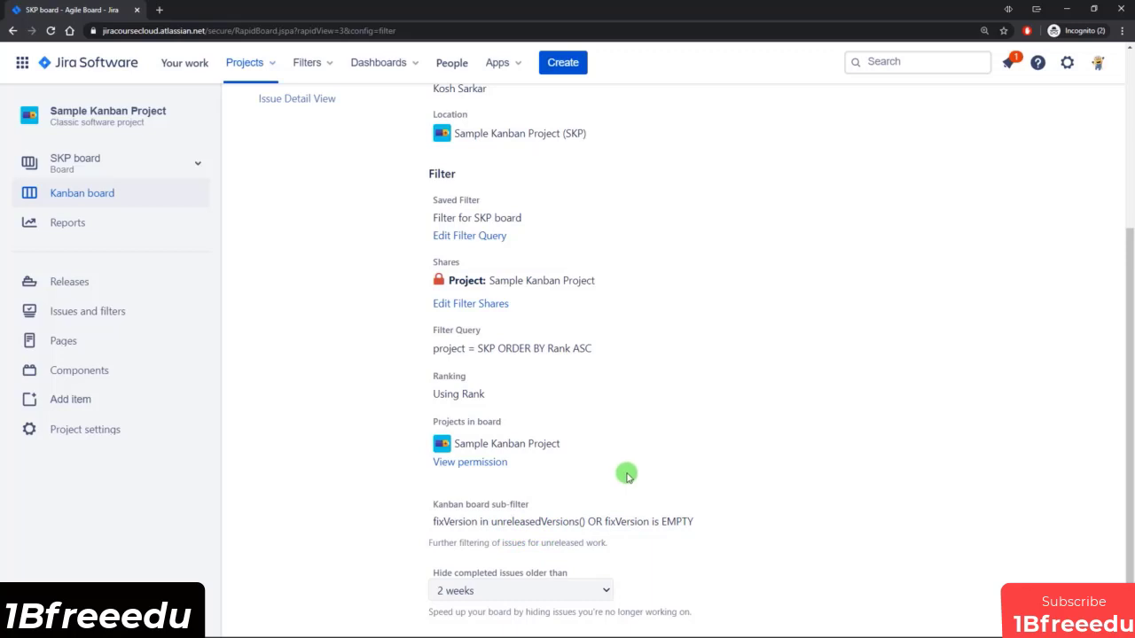
scroll(620, 488, "up", 3)
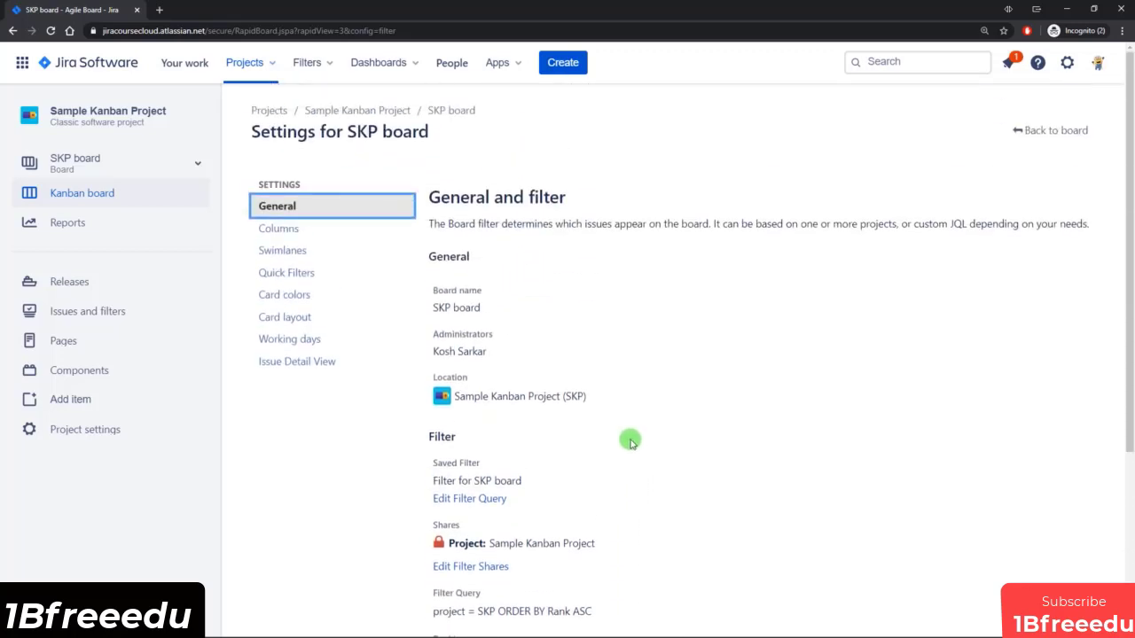
Return to the Kanban board and examine the release form for a new version, closing it without releasing.
left_click(1047, 133)
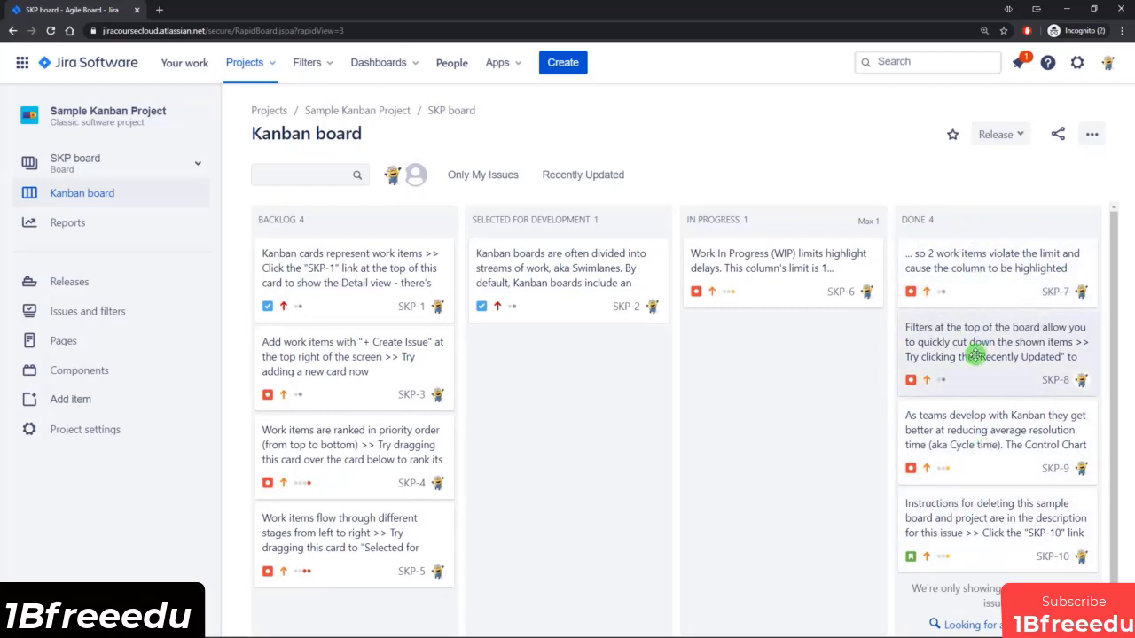
left_click(1017, 135)
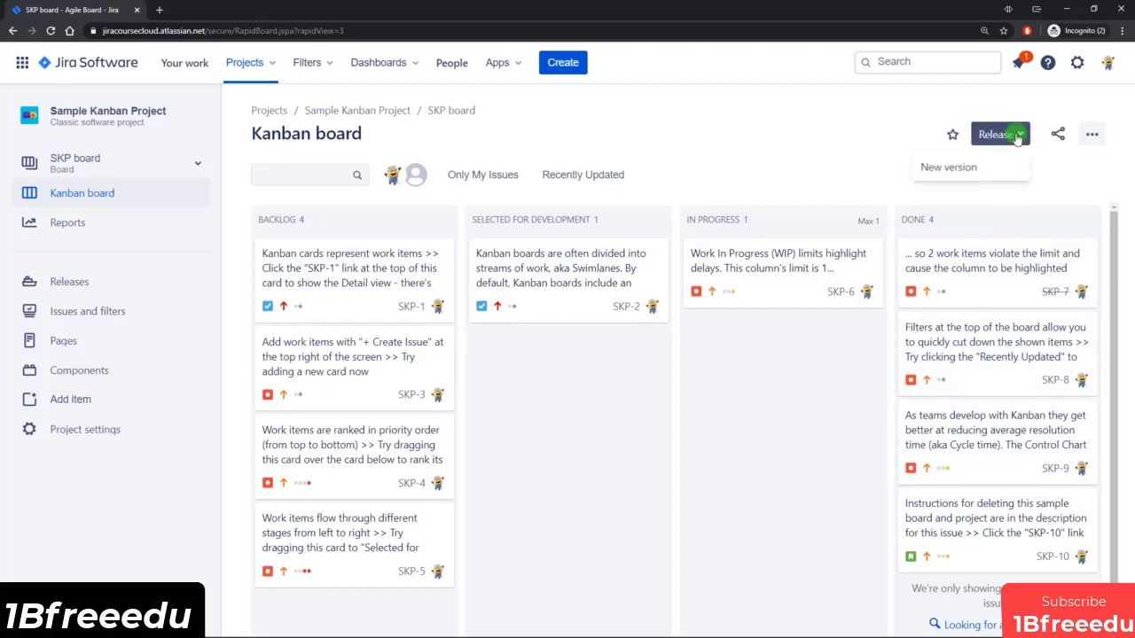
left_click(969, 168)
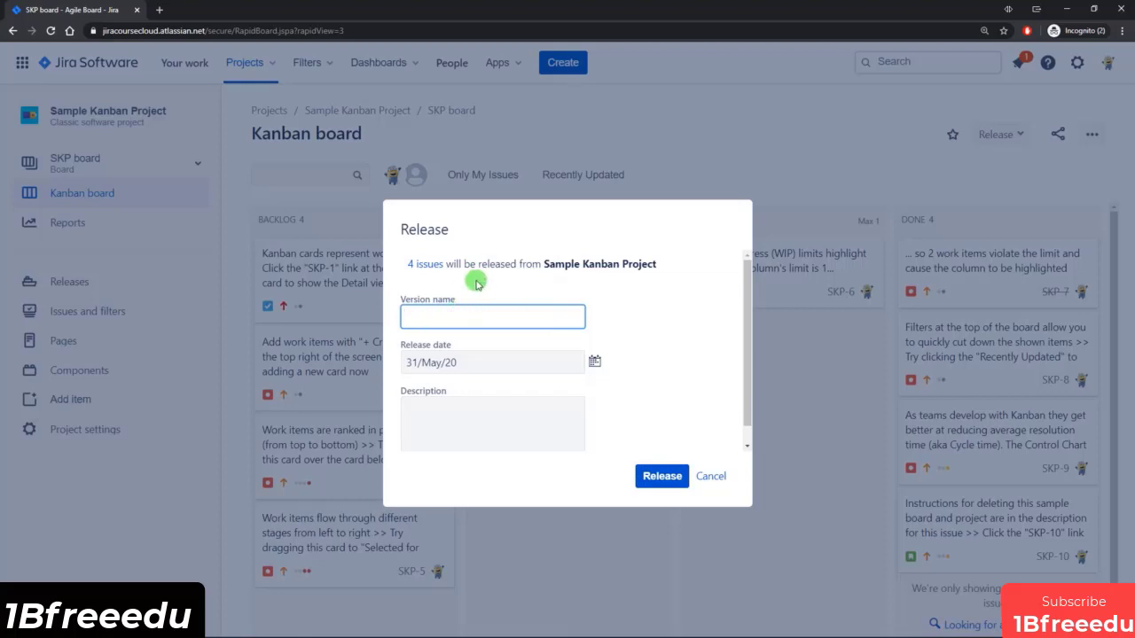
left_click(714, 479)
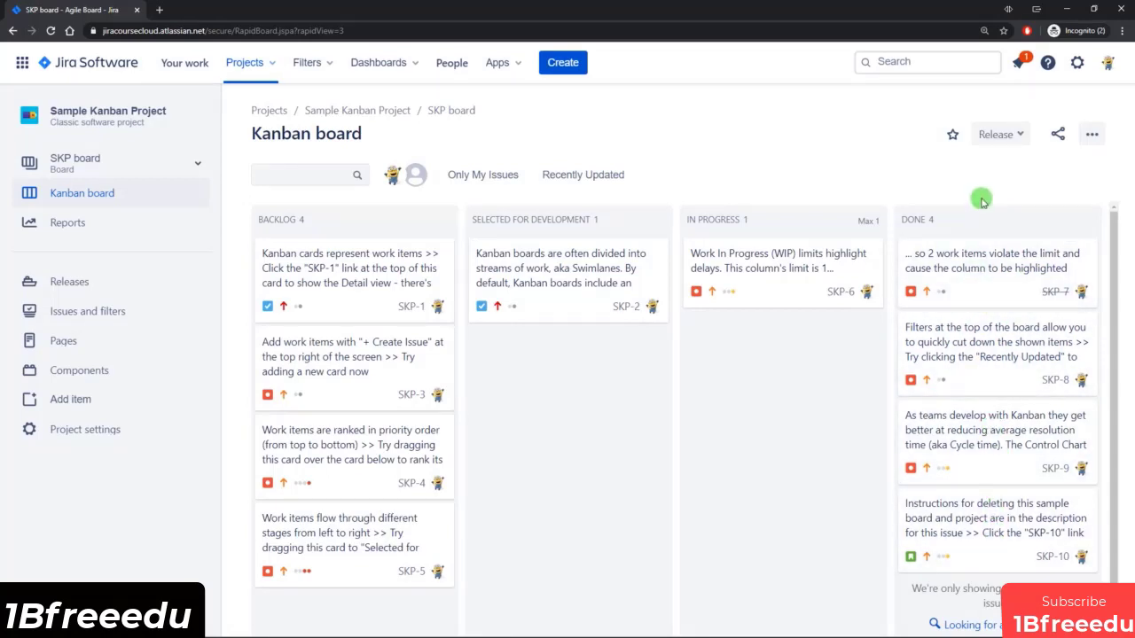
Open the SKP board's settings alongside the board and examine the age options for hiding completed issues without changing the selection.
scroll(871, 383, "down", 1)
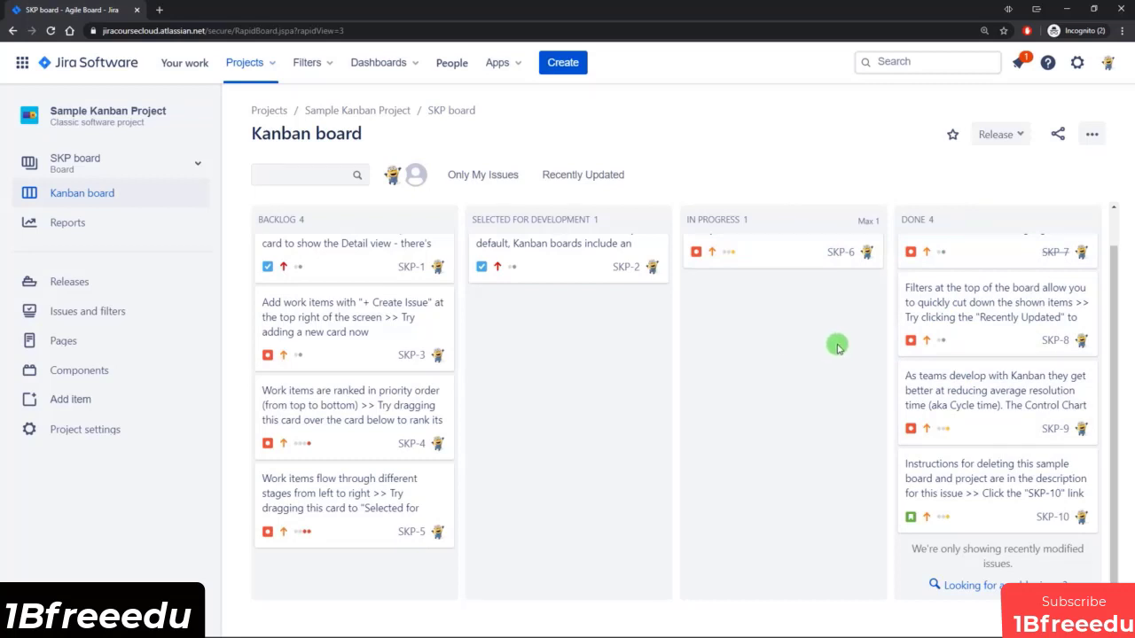
scroll(939, 283, "up", 1)
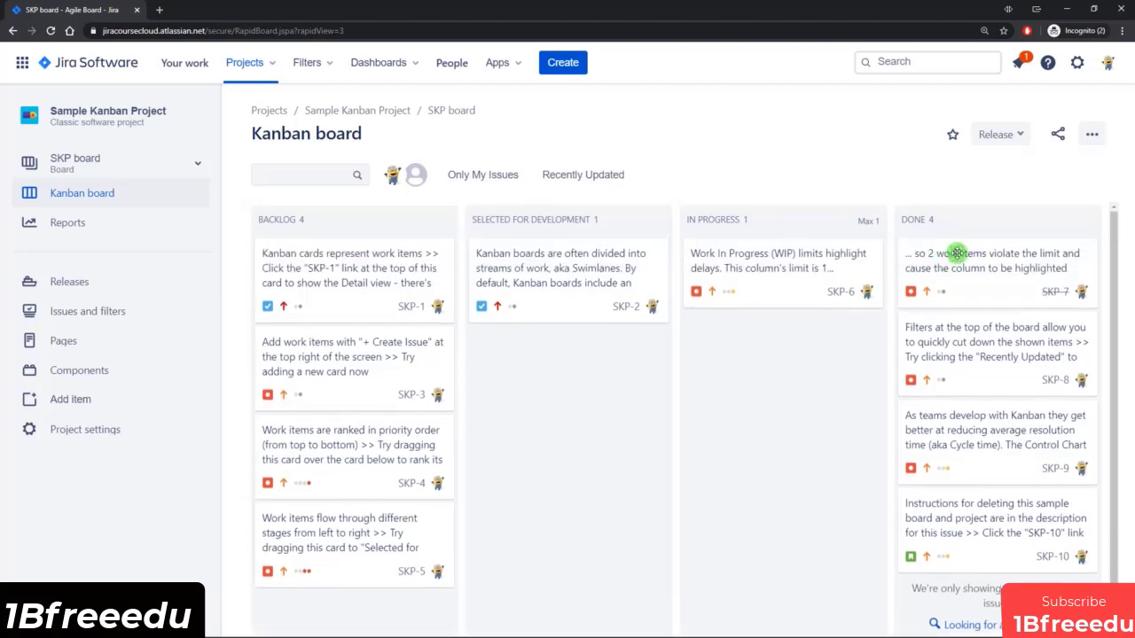
left_click(1091, 133)
middle_click(1035, 170)
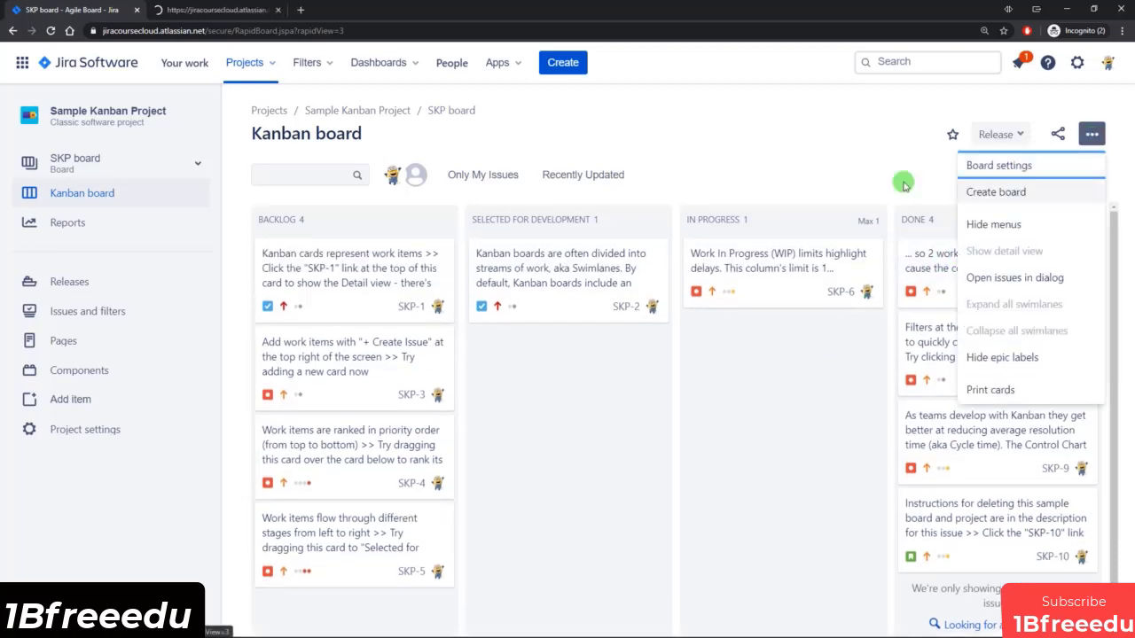
left_click(236, 8)
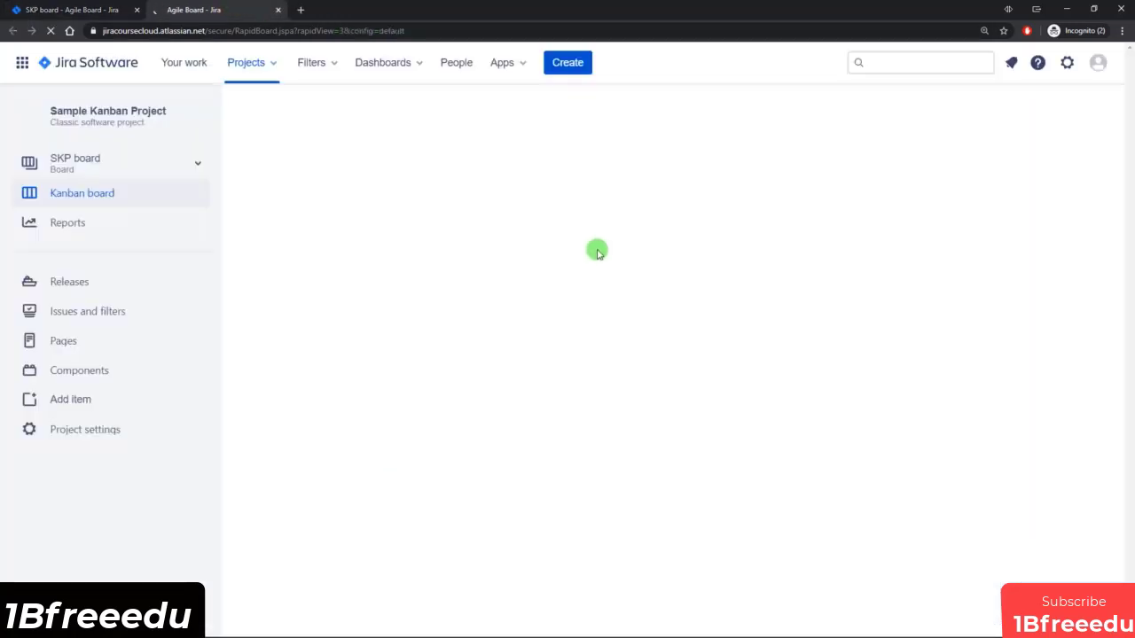
scroll(585, 266, "down", 1)
scroll(581, 277, "down", 3)
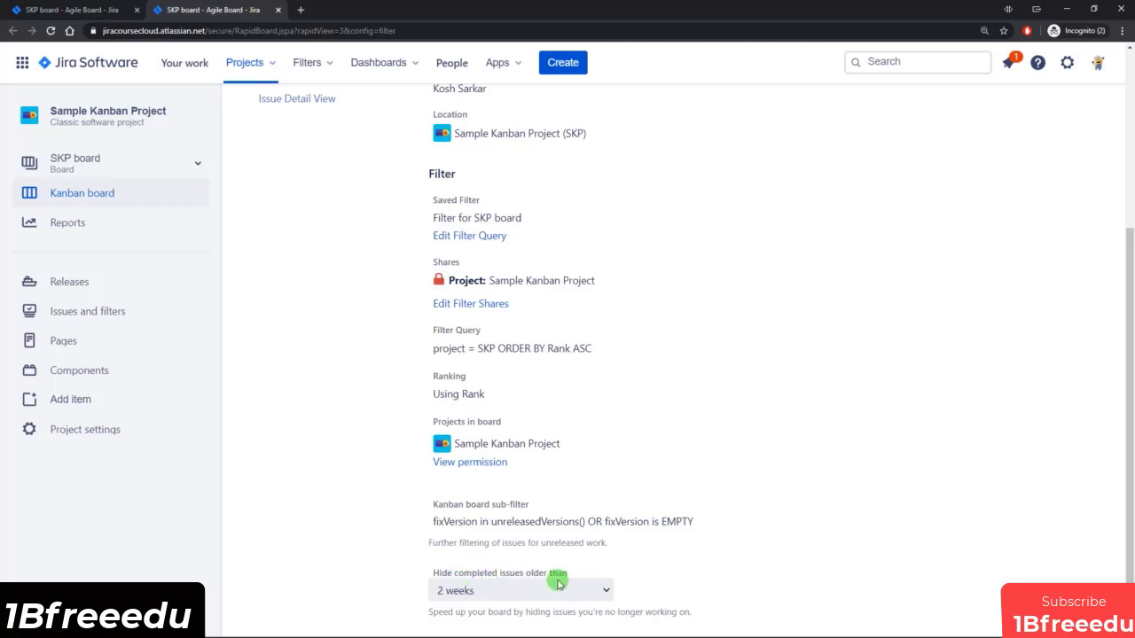
left_click(596, 590)
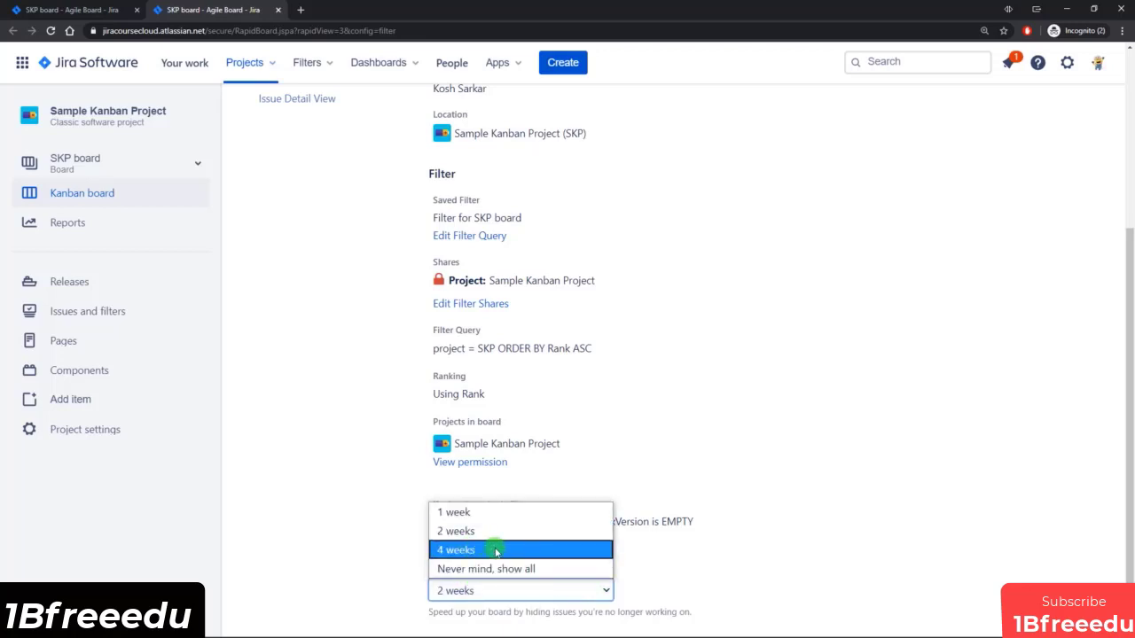
left_click(721, 556)
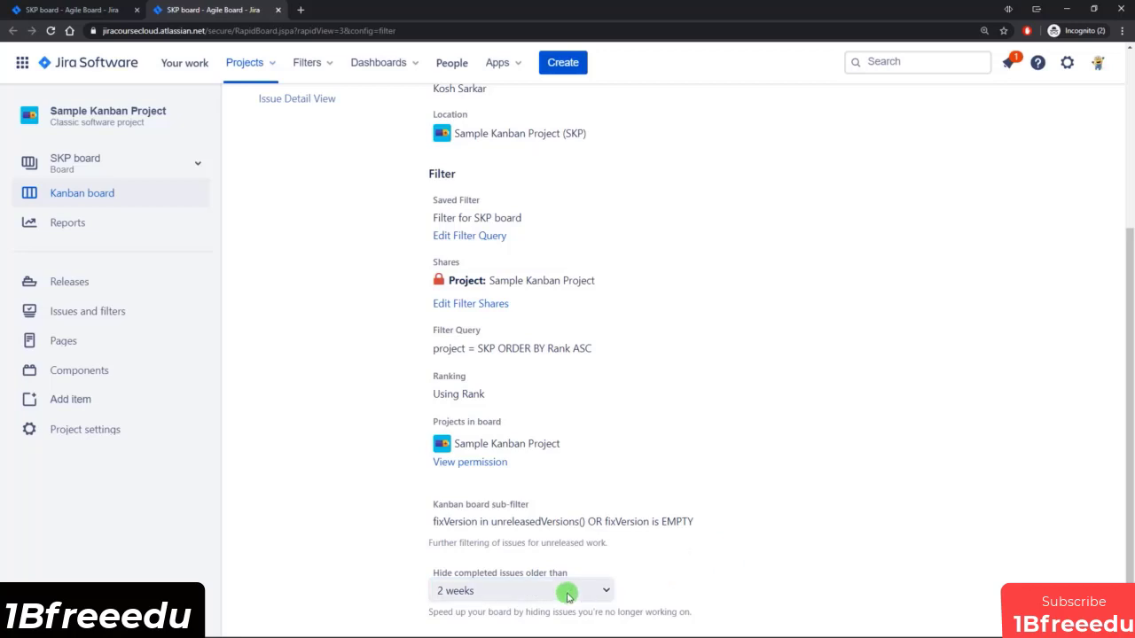
Look over the Done column on the Kanban board and compare it with the board's general filter settings.
left_click(53, 10)
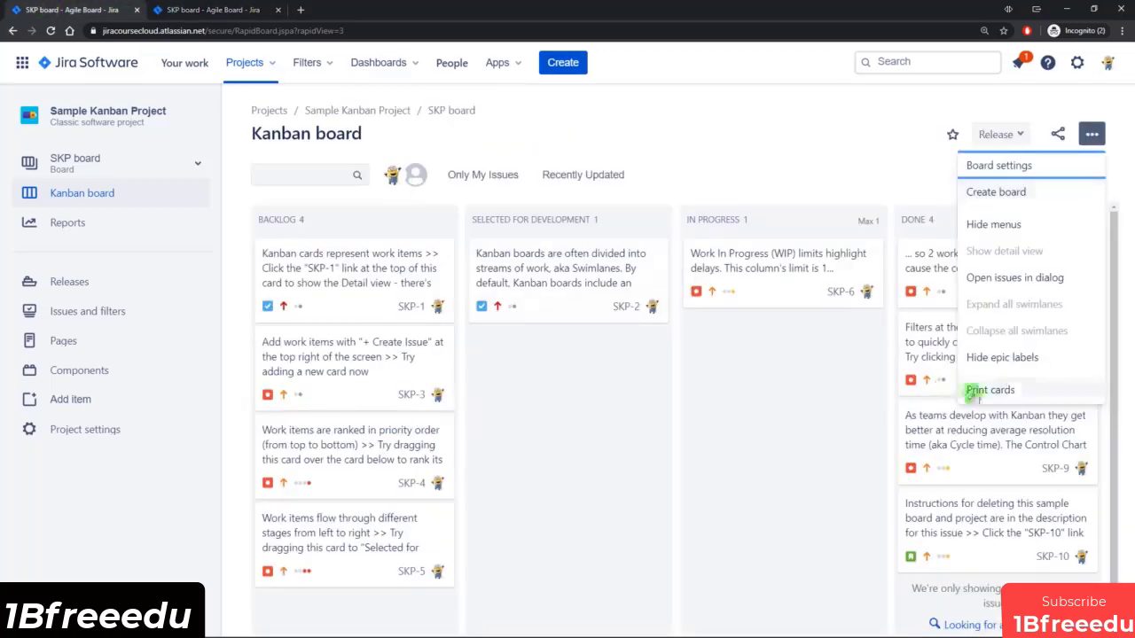
left_click(882, 359)
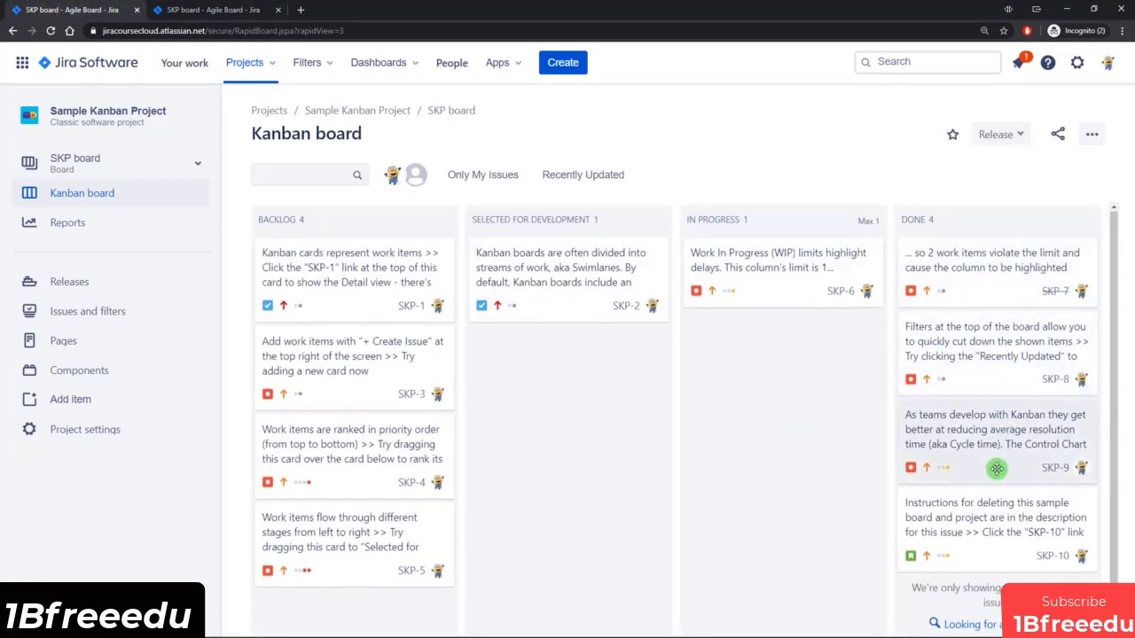
scroll(996, 469, "down", 1)
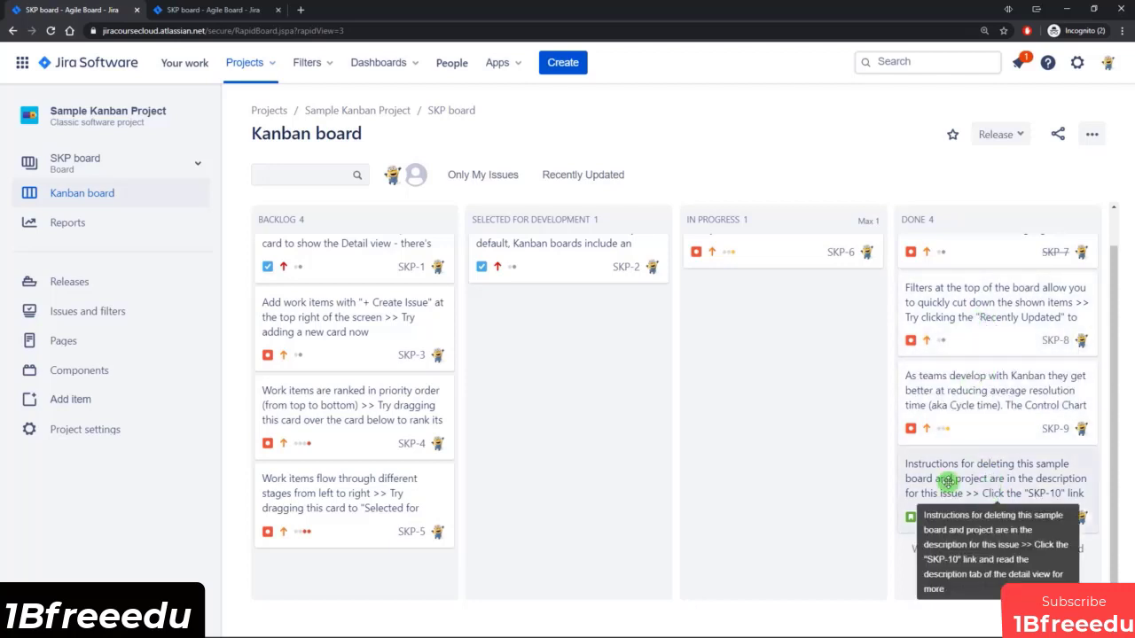
key("ctrl+Tab")
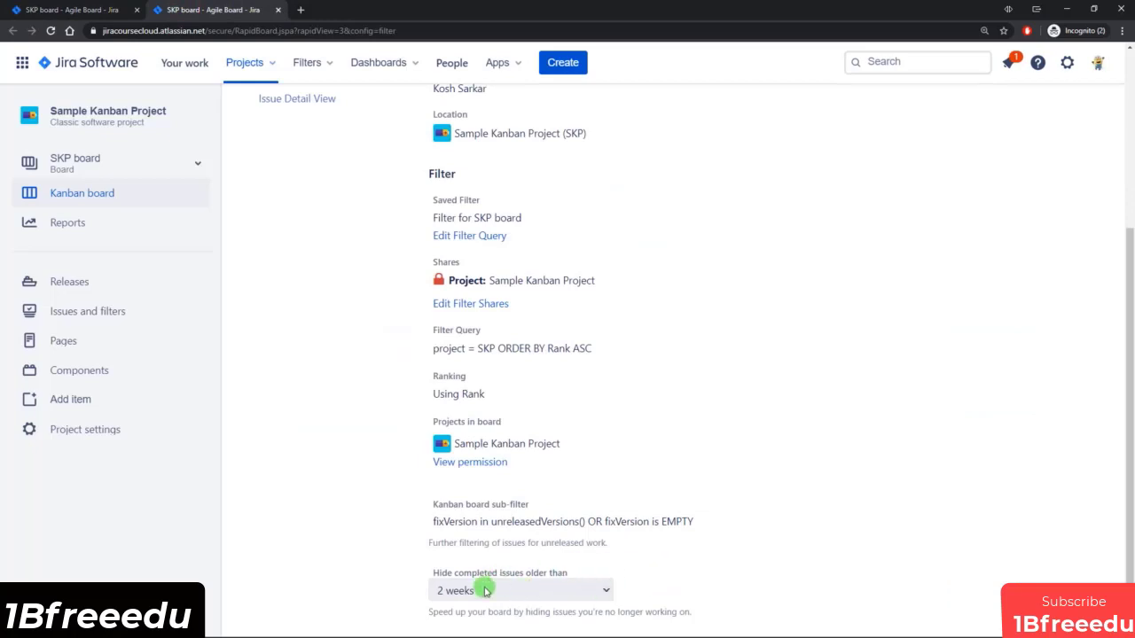
left_click(62, 11)
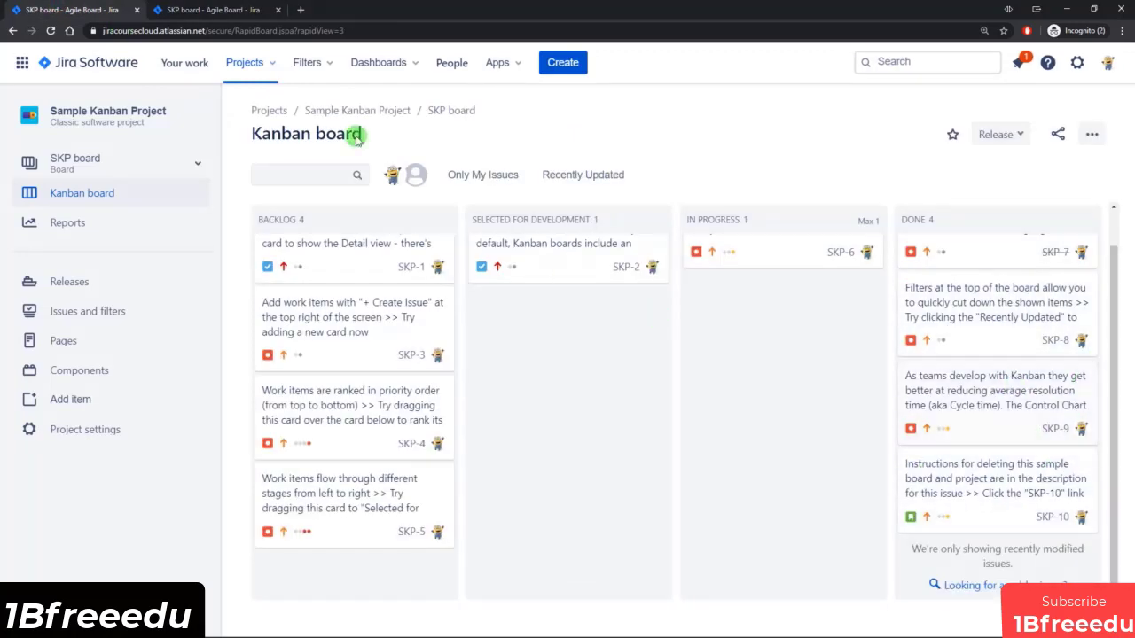
left_click(173, 7)
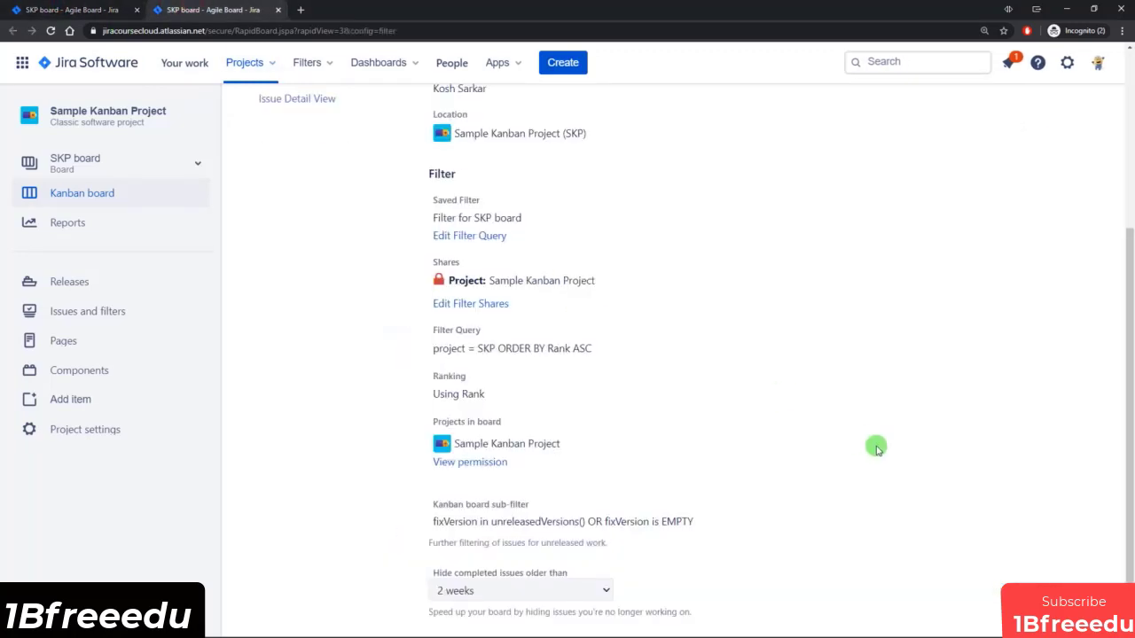
Open the SKP board's column settings and review the column constraint, simplified workflow, status mapping and Kanban backlog area.
scroll(682, 532, "up", 3)
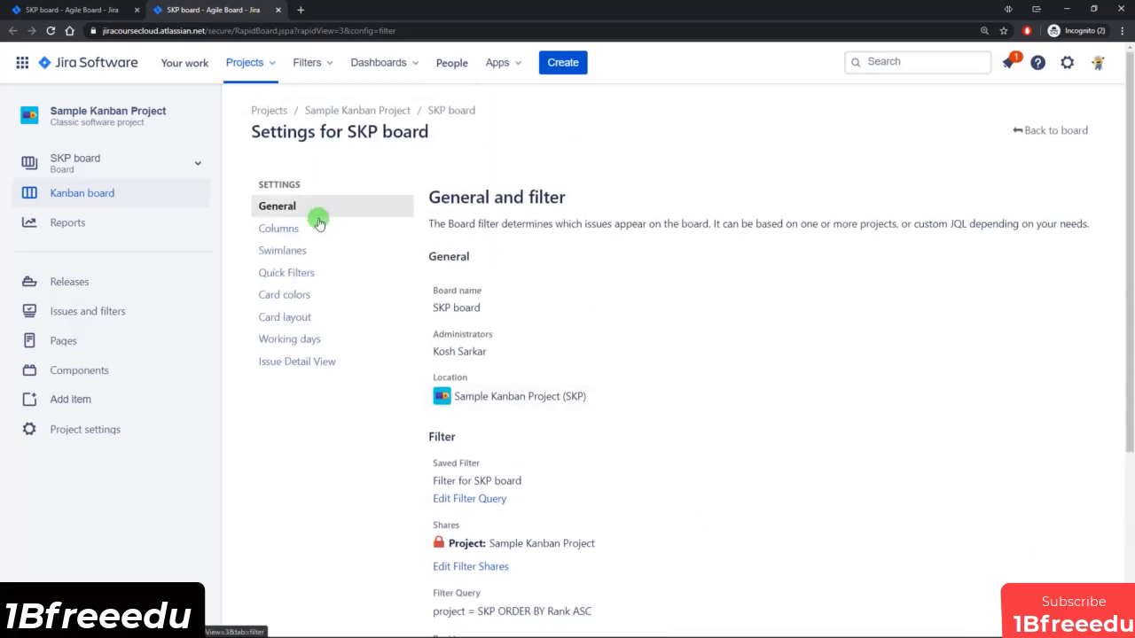
left_click(306, 228)
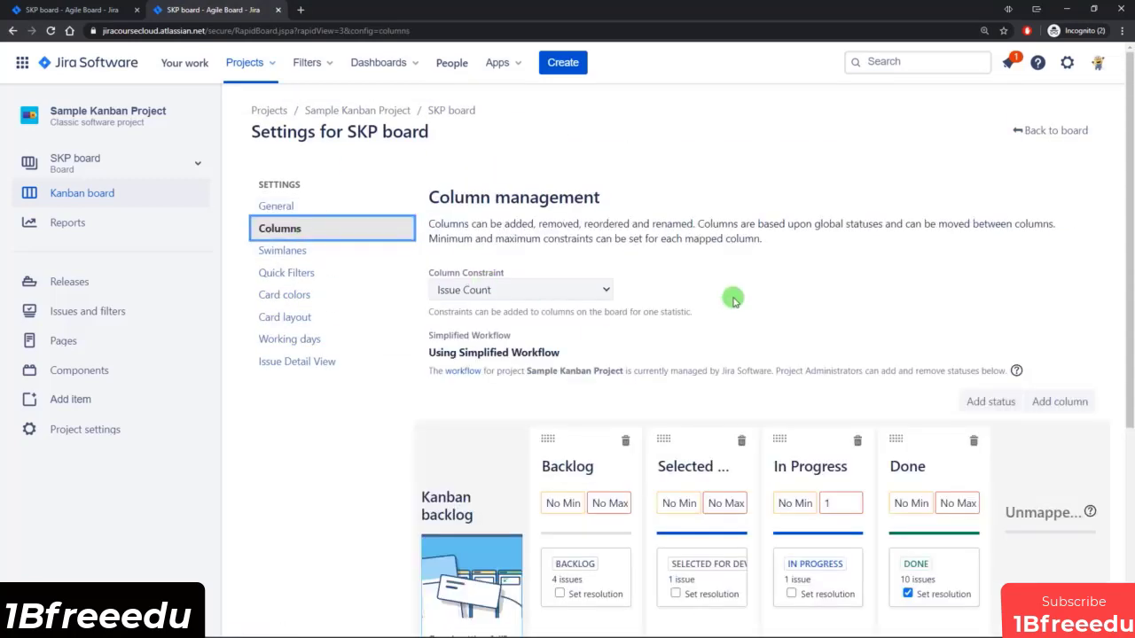
scroll(734, 298, "down", 2)
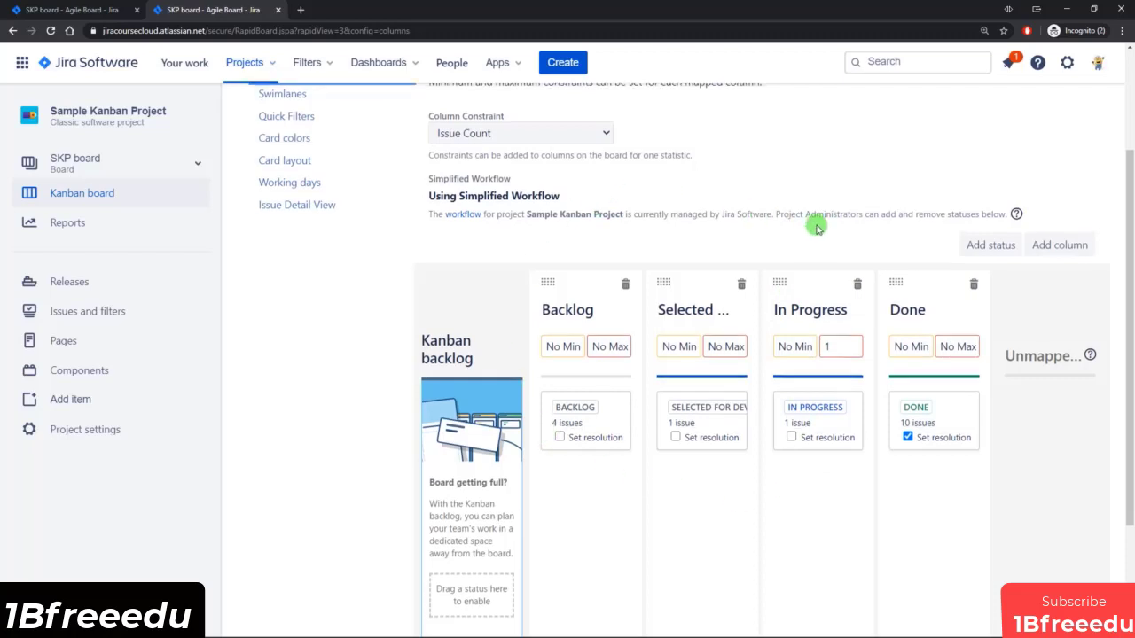
scroll(588, 265, "up", 2)
scroll(788, 292, "down", 1)
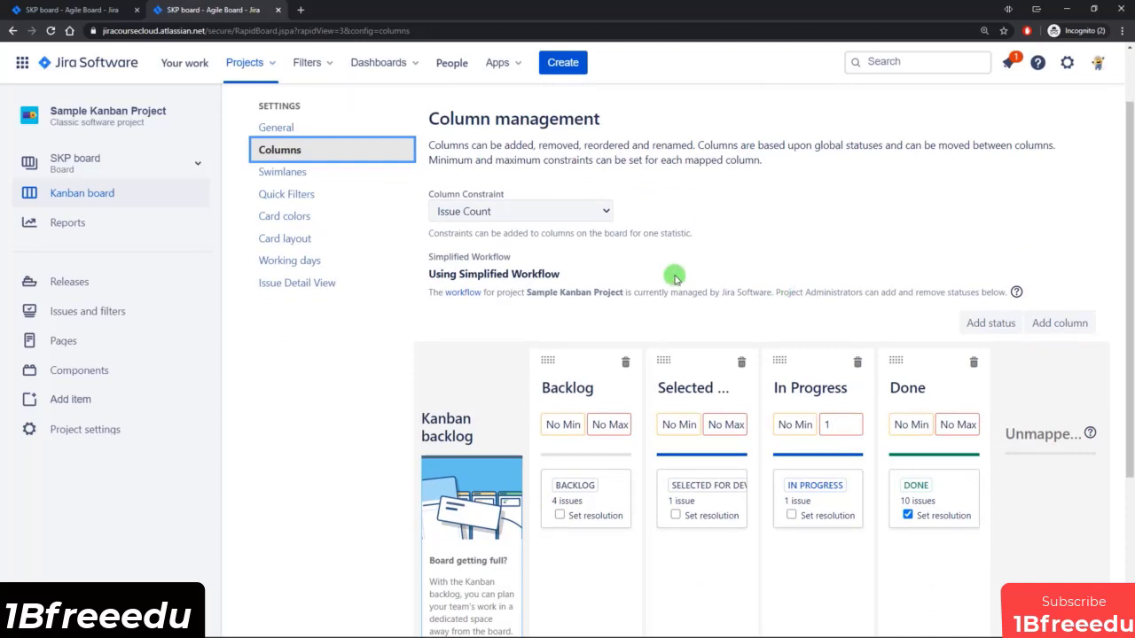
scroll(568, 282, "down", 1)
scroll(468, 430, "down", 1)
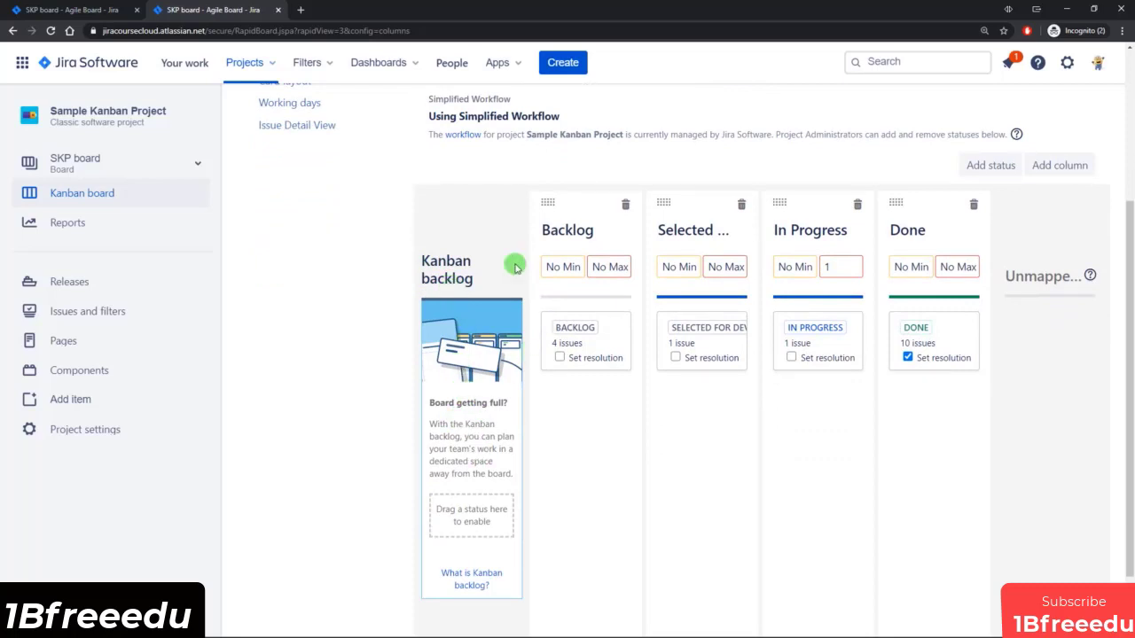
Return to the Kanban board and look over the cards in its Backlog and other columns.
left_click(71, 10)
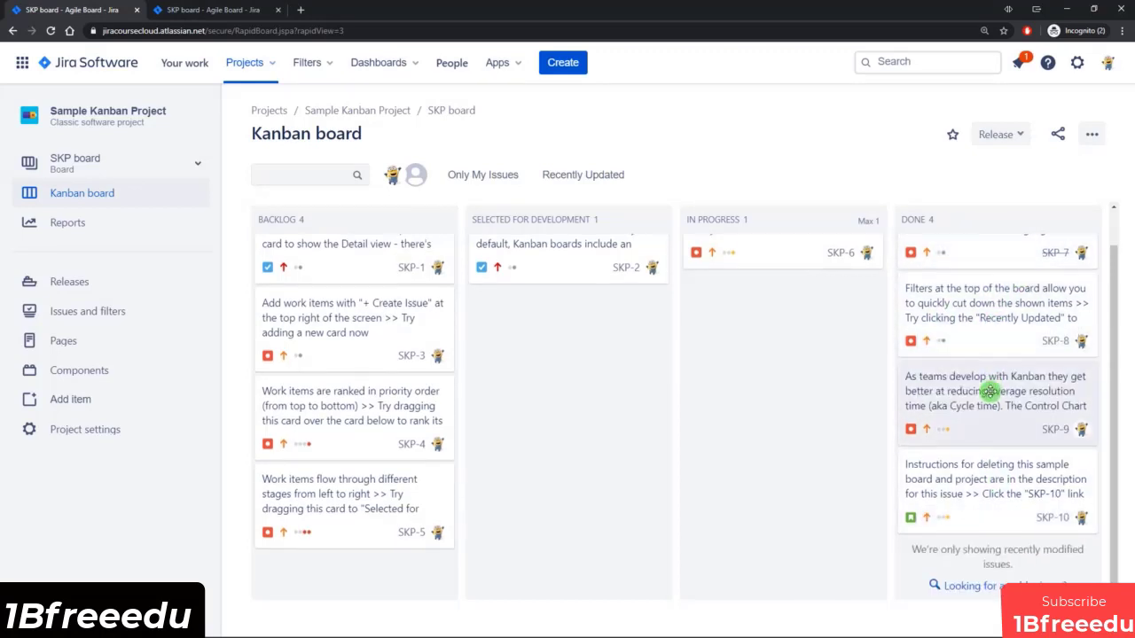
scroll(989, 391, "up", 1)
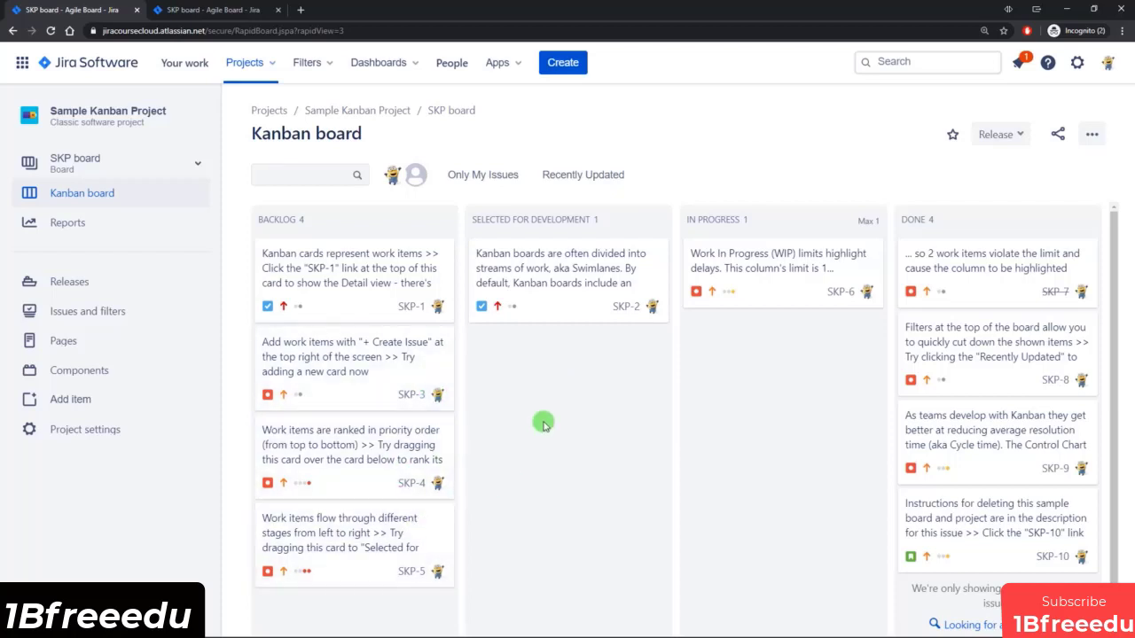
left_click_drag(304, 220, 280, 222)
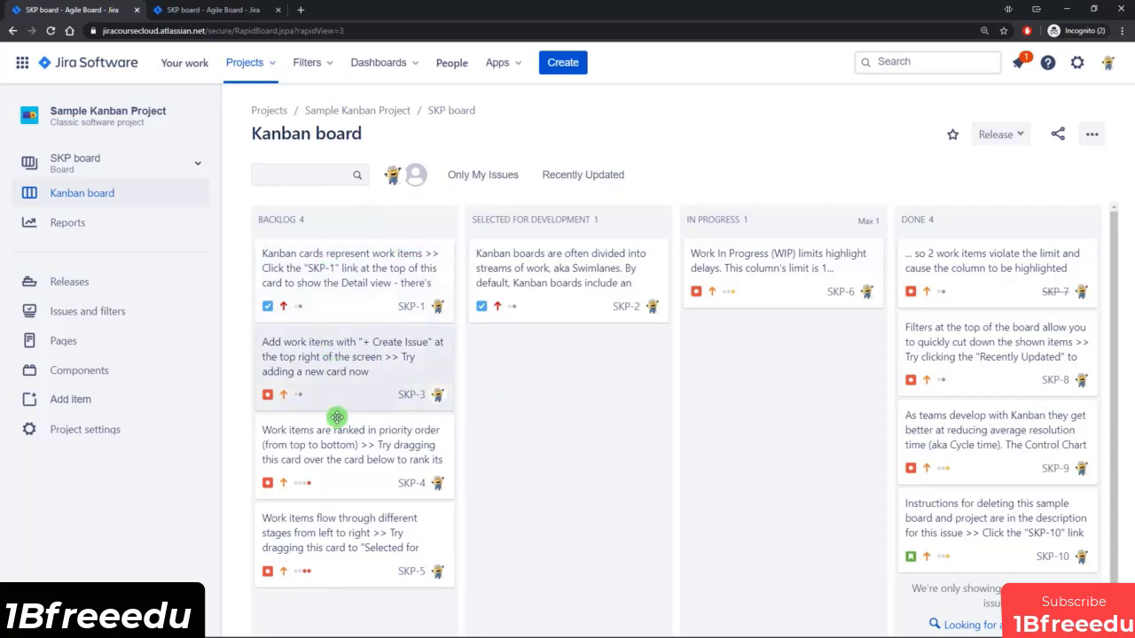
scroll(565, 469, "down", 1)
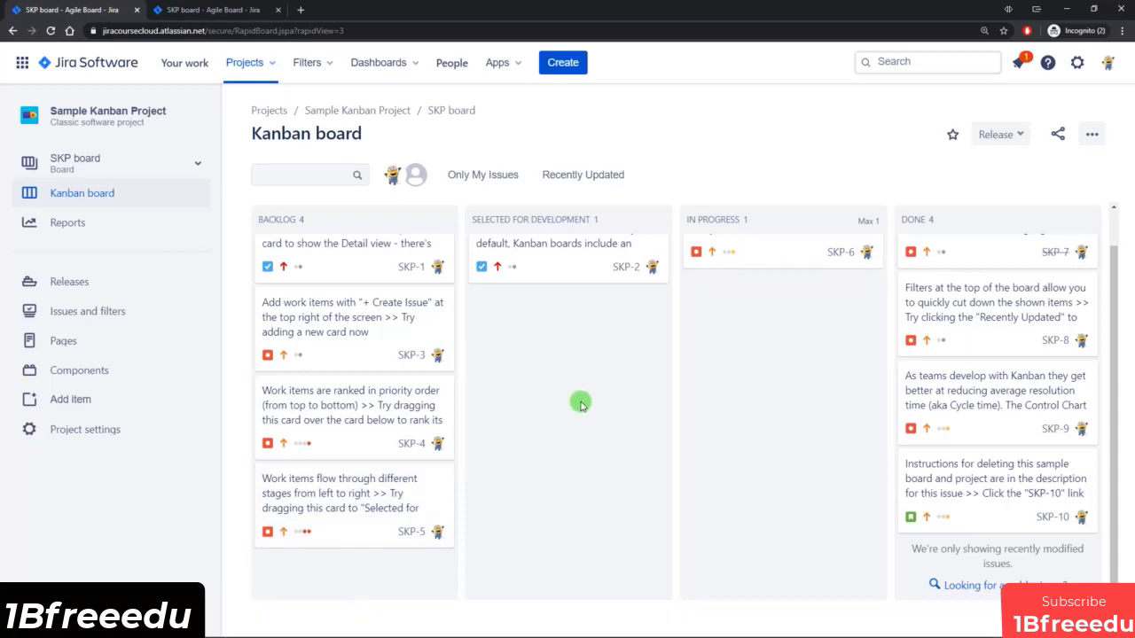
Enable the Kanban backlog by moving the Backlog status into it in the column settings, and refresh the SKP board.
left_click(213, 10)
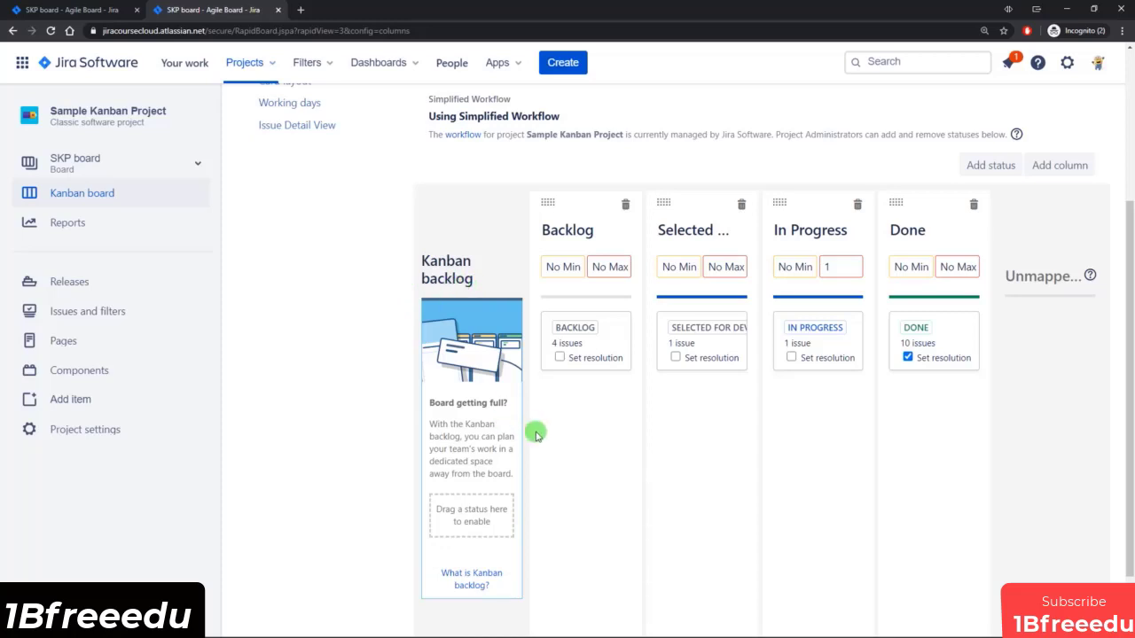
left_click_drag(588, 328, 474, 515)
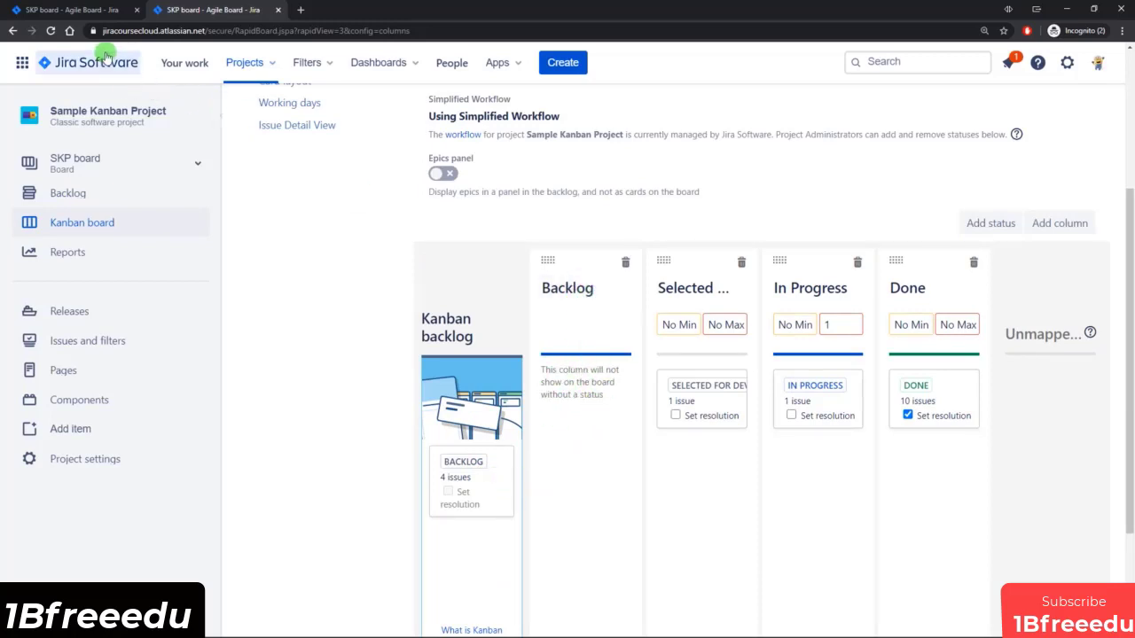
left_click(84, 13)
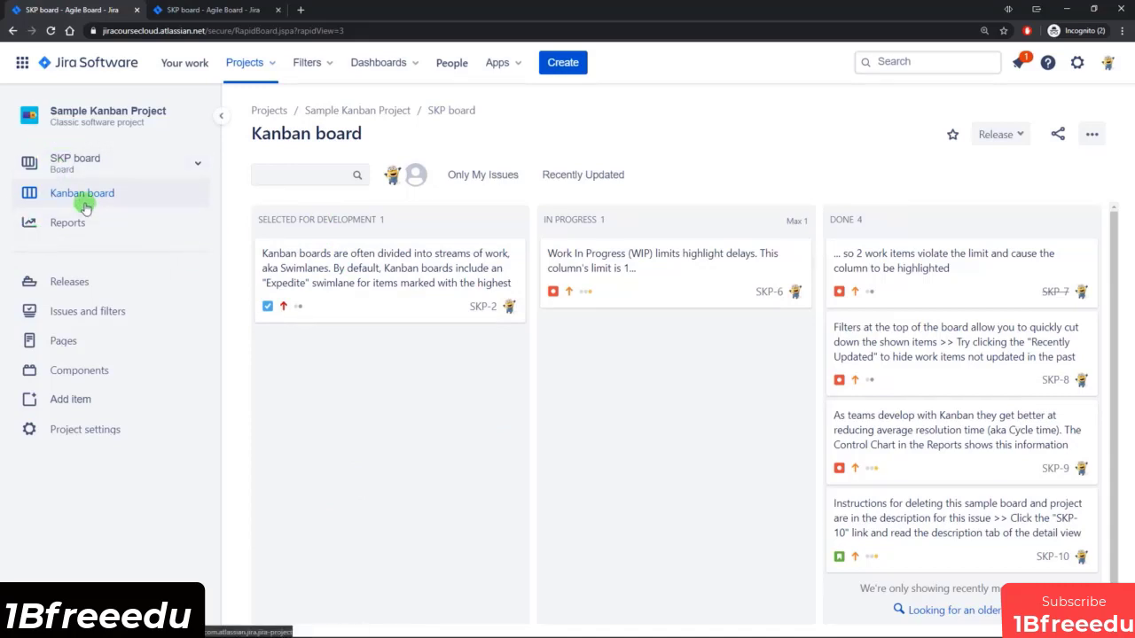
left_click(51, 31)
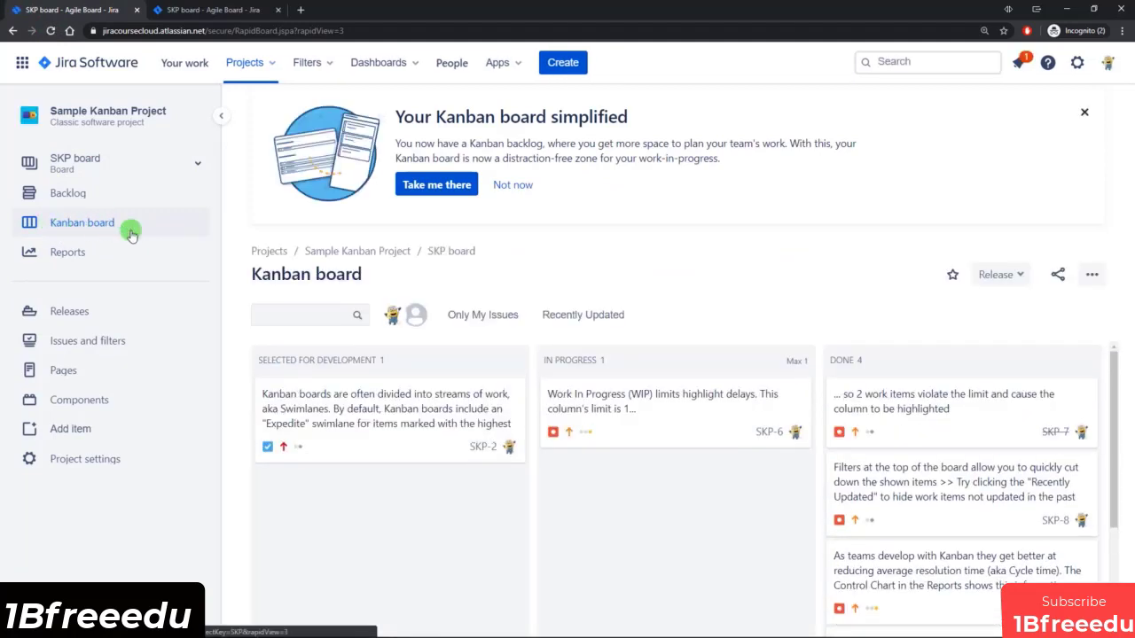
Open the SKP board's backlog and move issue SKP-1 from Backlog to Selected for Development.
left_click(100, 194)
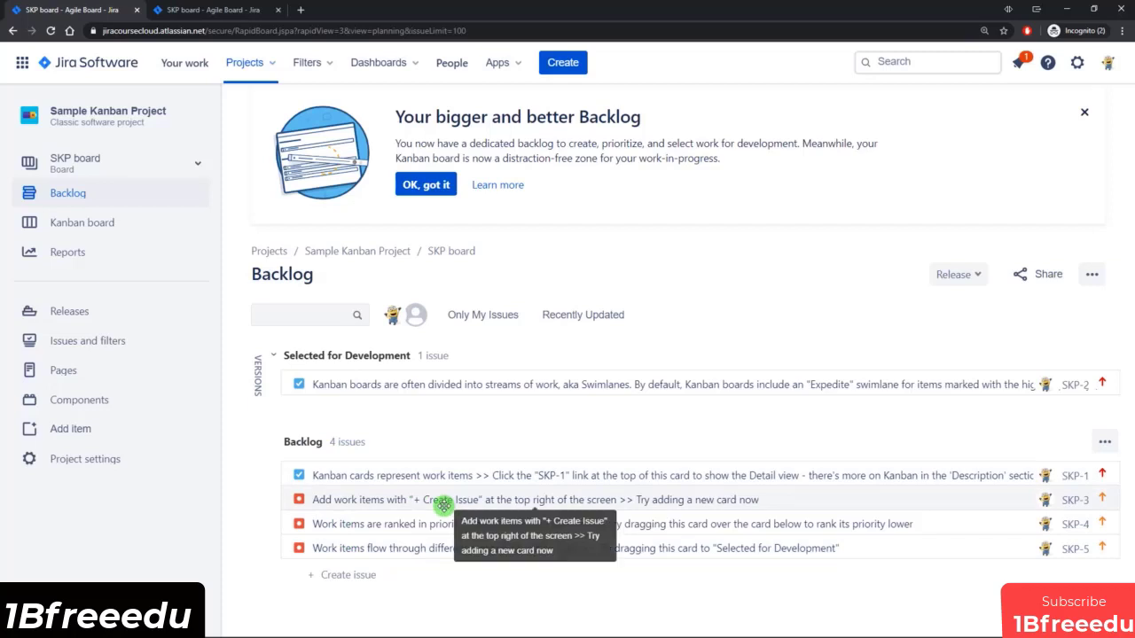
left_click(144, 222)
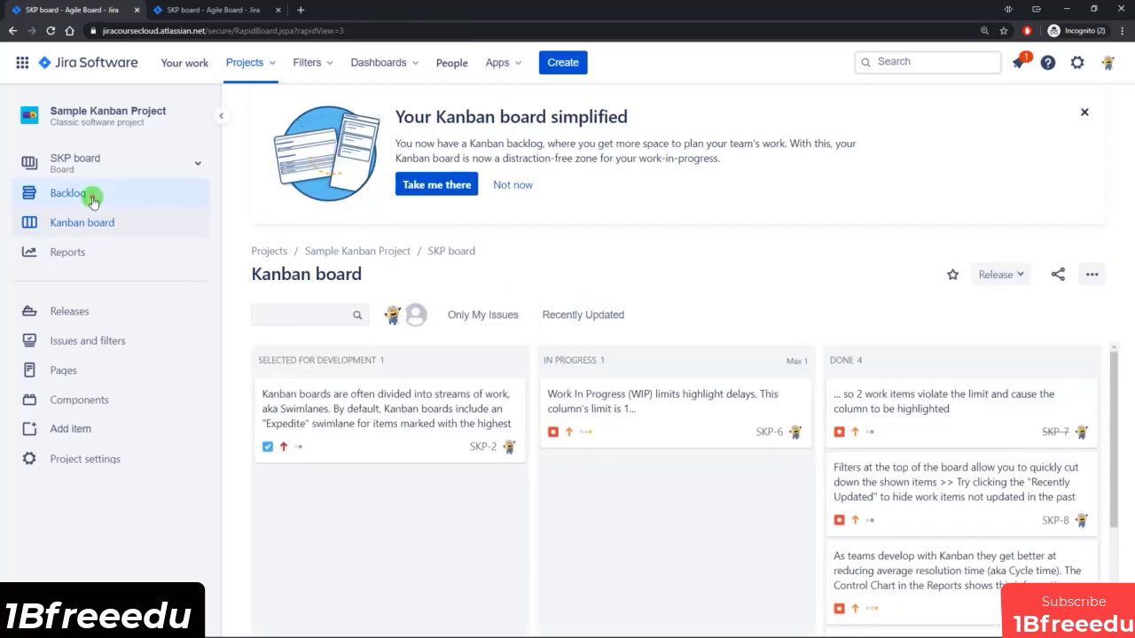
left_click(89, 194)
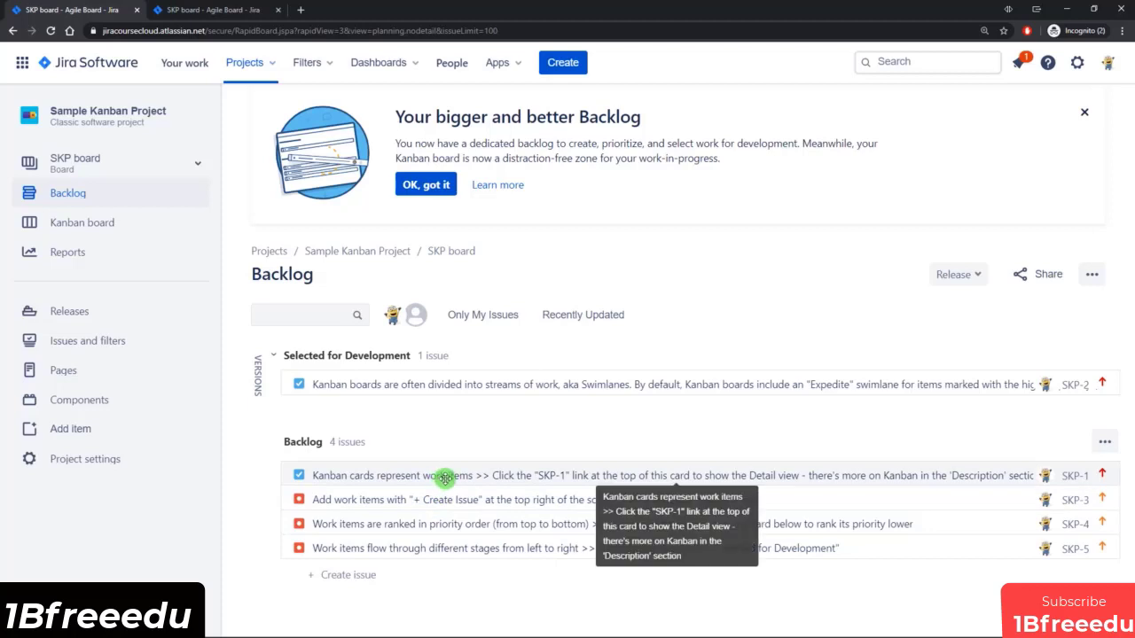
left_click_drag(445, 478, 447, 413)
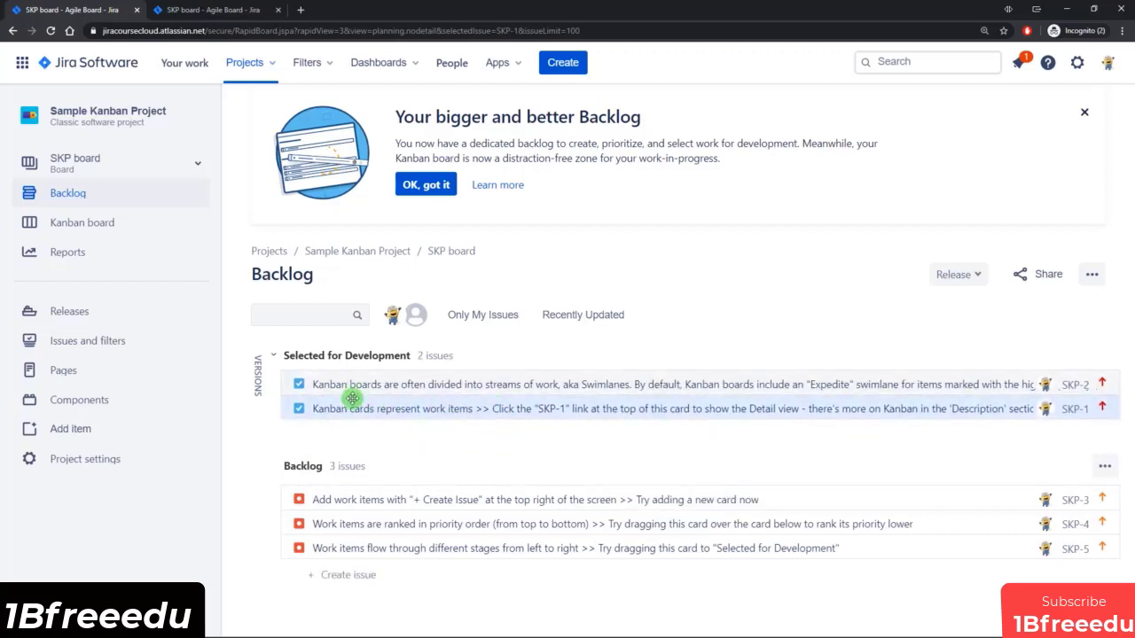
Open the Kanban board, select the SKP-1 card under Selected for Development and dismiss the simplified-board notice.
left_click(82, 227)
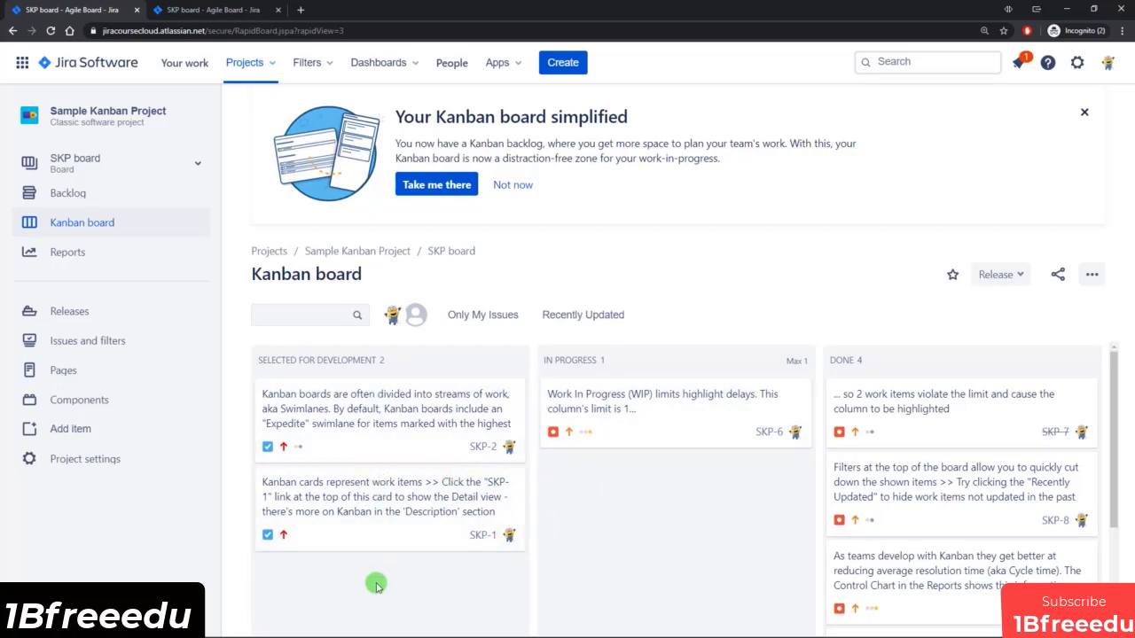
mouse_move(394, 519)
left_mouse_down()
mouse_move(615, 527)
mouse_move(415, 514)
left_mouse_up()
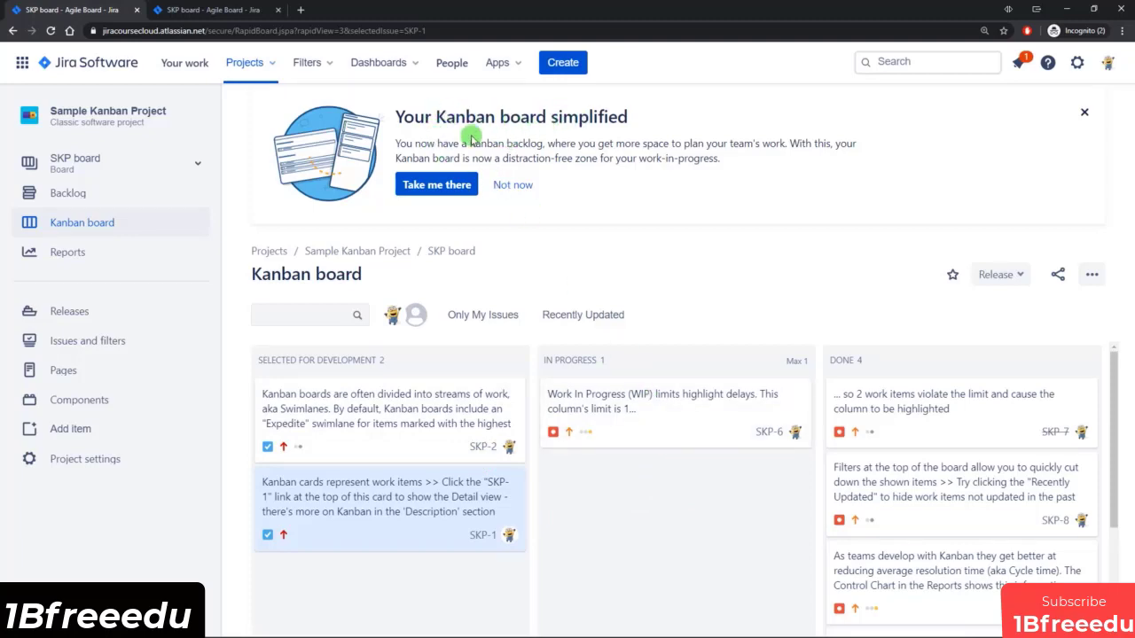
left_click(514, 185)
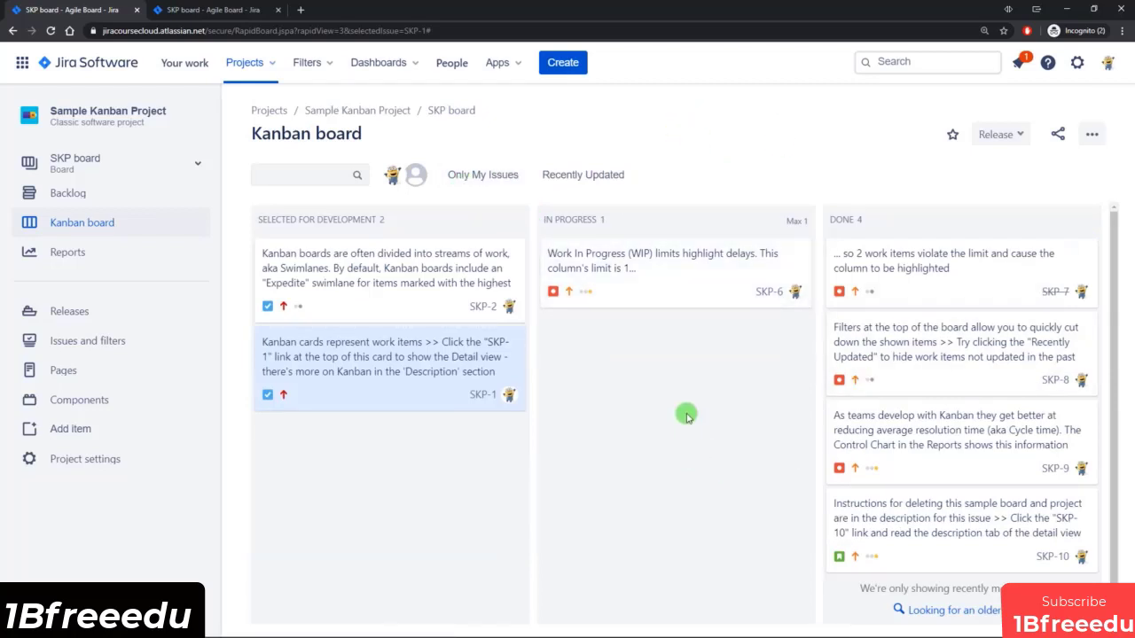
Return to the SKP board's column settings and review the Kanban backlog mapping and the Epics panel option.
left_click(231, 11)
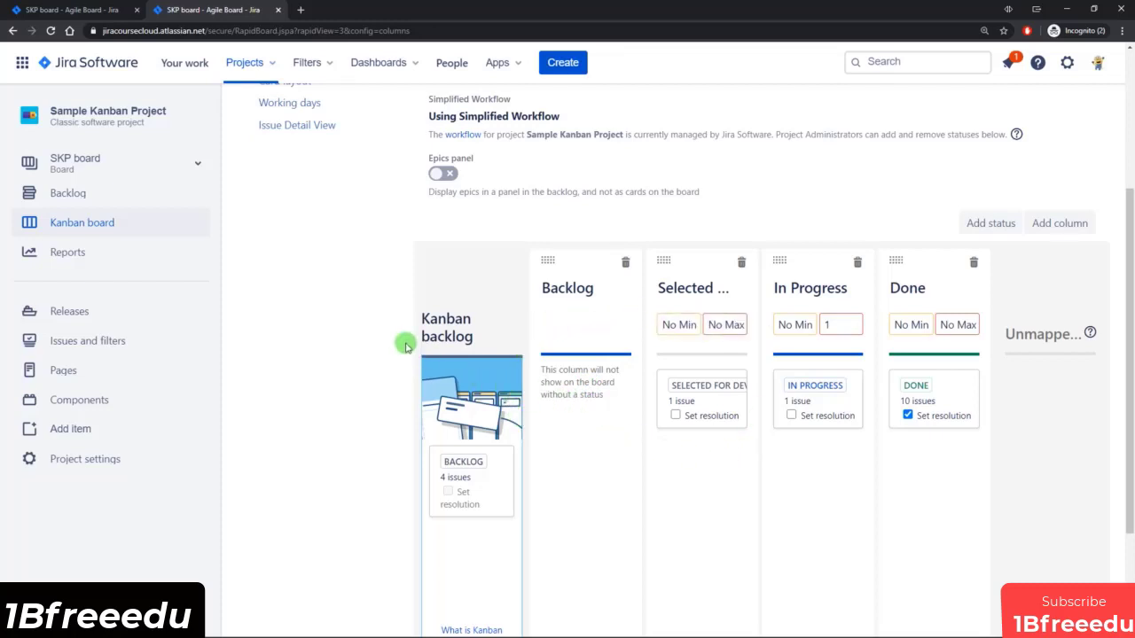
scroll(513, 402, "up", 1)
scroll(582, 416, "down", 1)
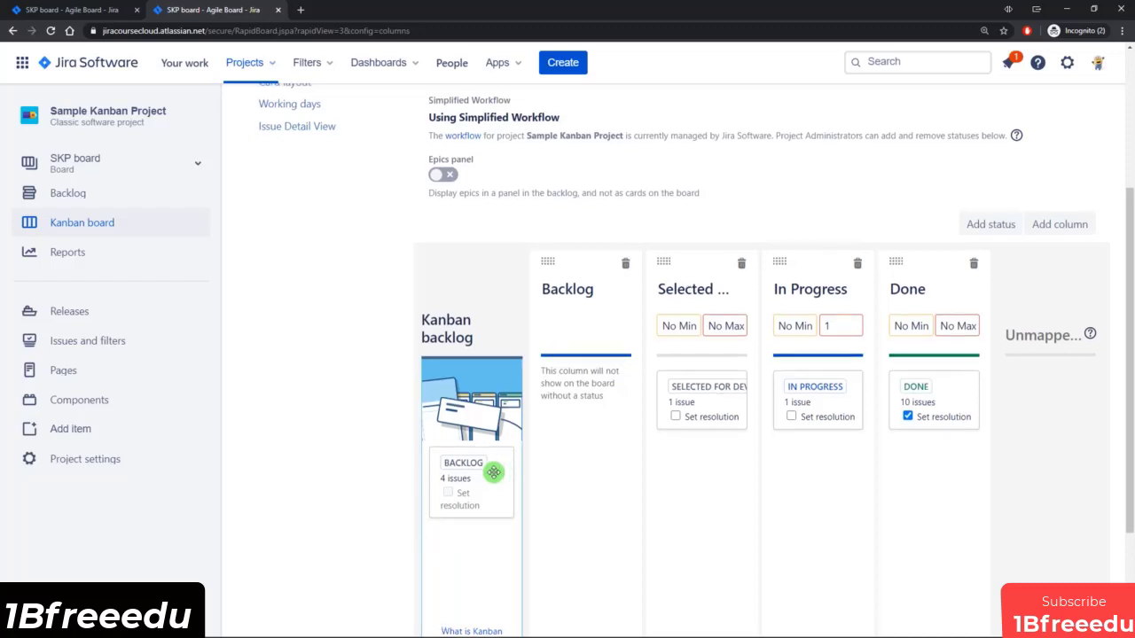
Open the SKP board's backlog and expand its Versions panel.
scroll(493, 461, "up", 3)
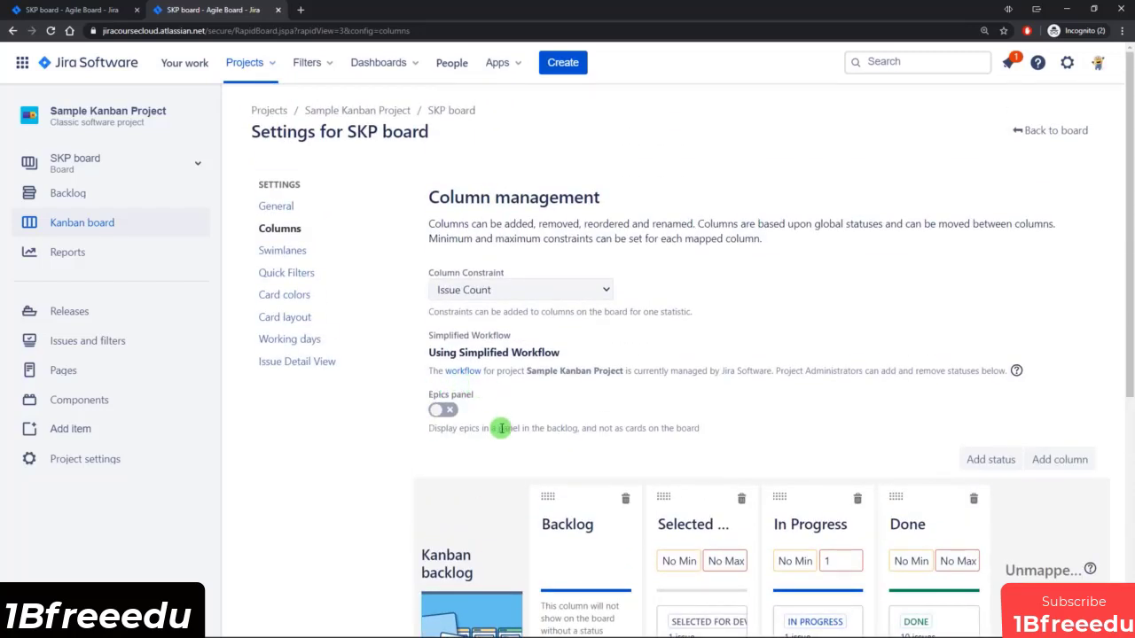
left_click(14, 30)
left_click(78, 193)
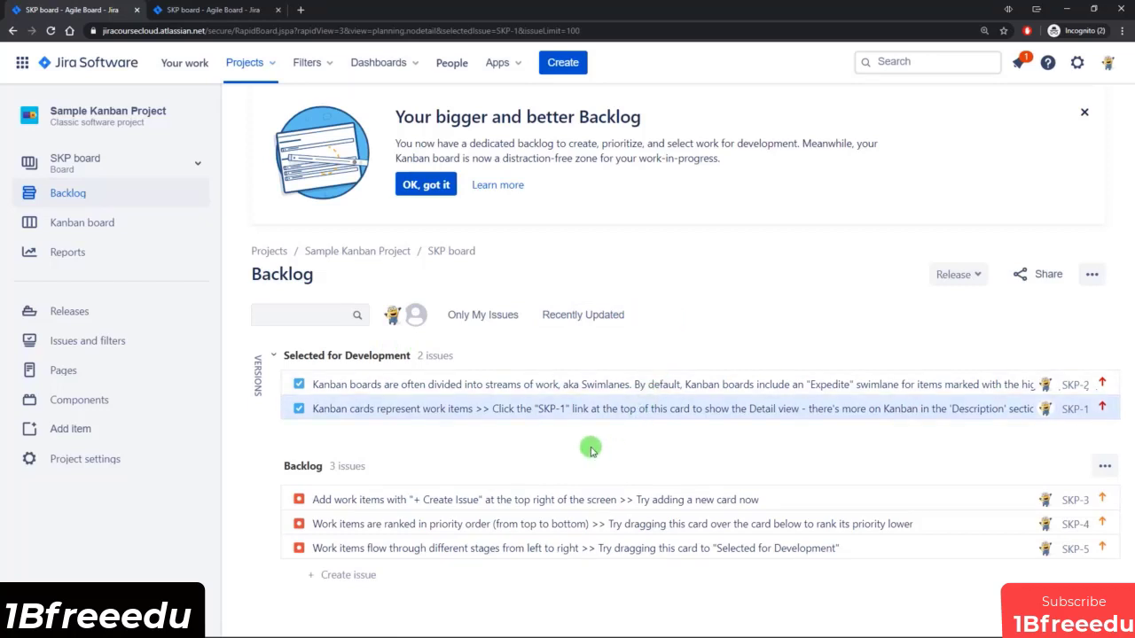
left_click(259, 379)
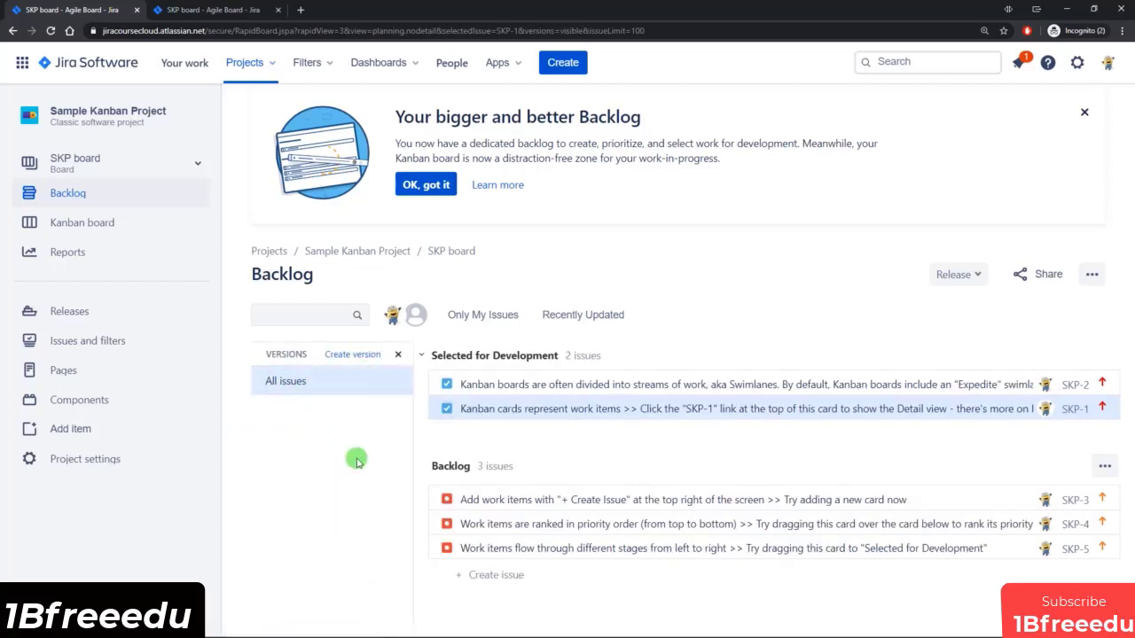
Enable the Epics panel in the SKP board's column settings and display it in the refreshed backlog.
left_click(222, 10)
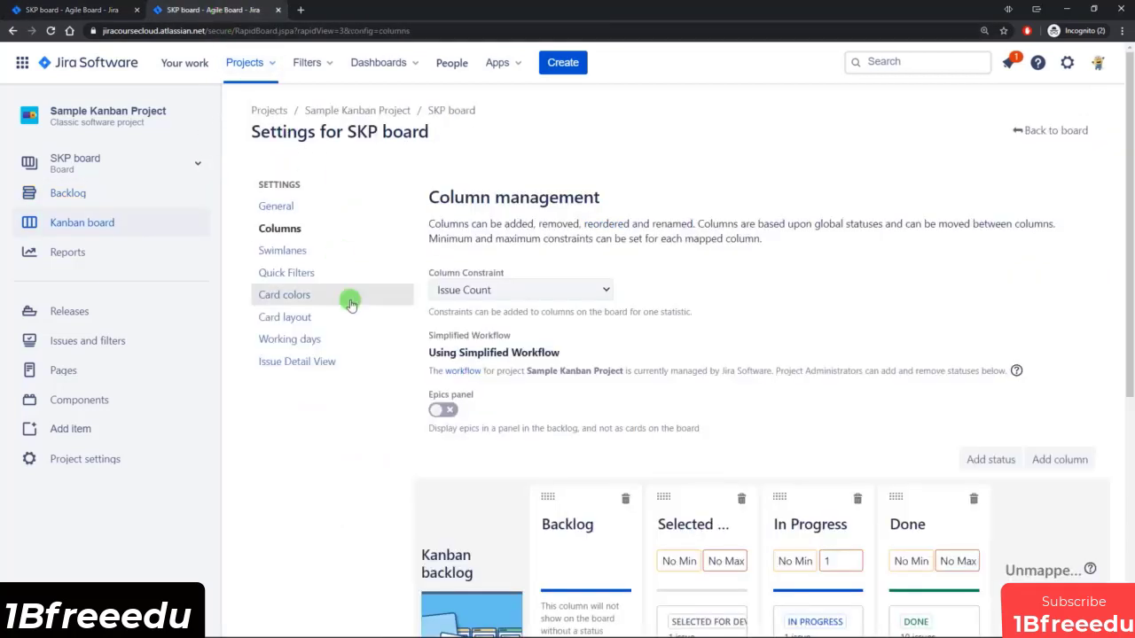
left_click(443, 410)
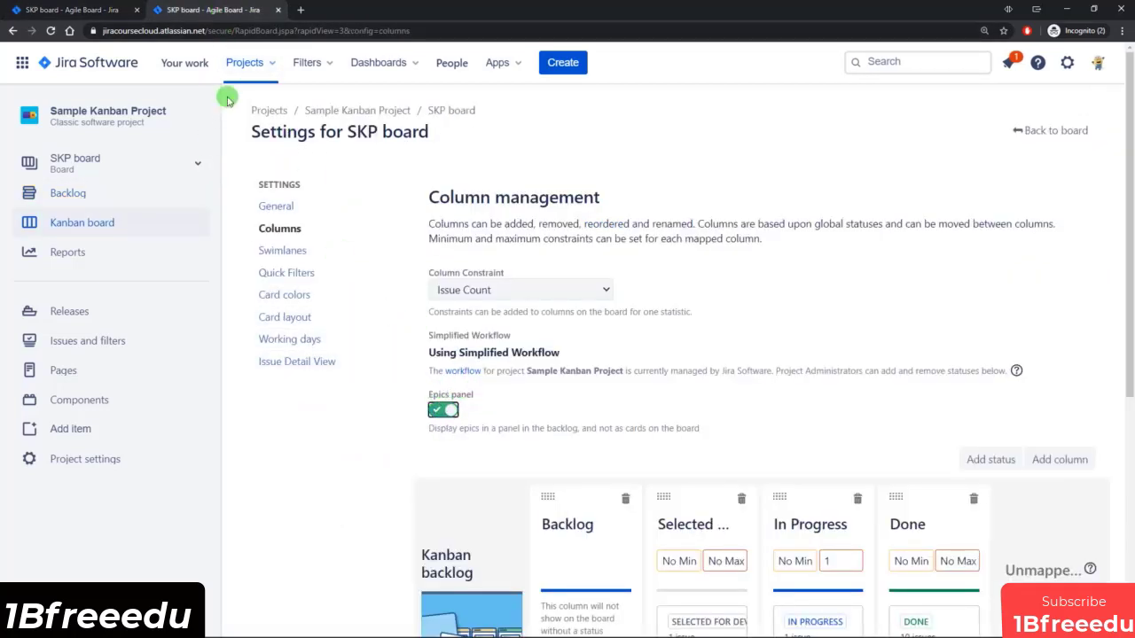
left_click(97, 11)
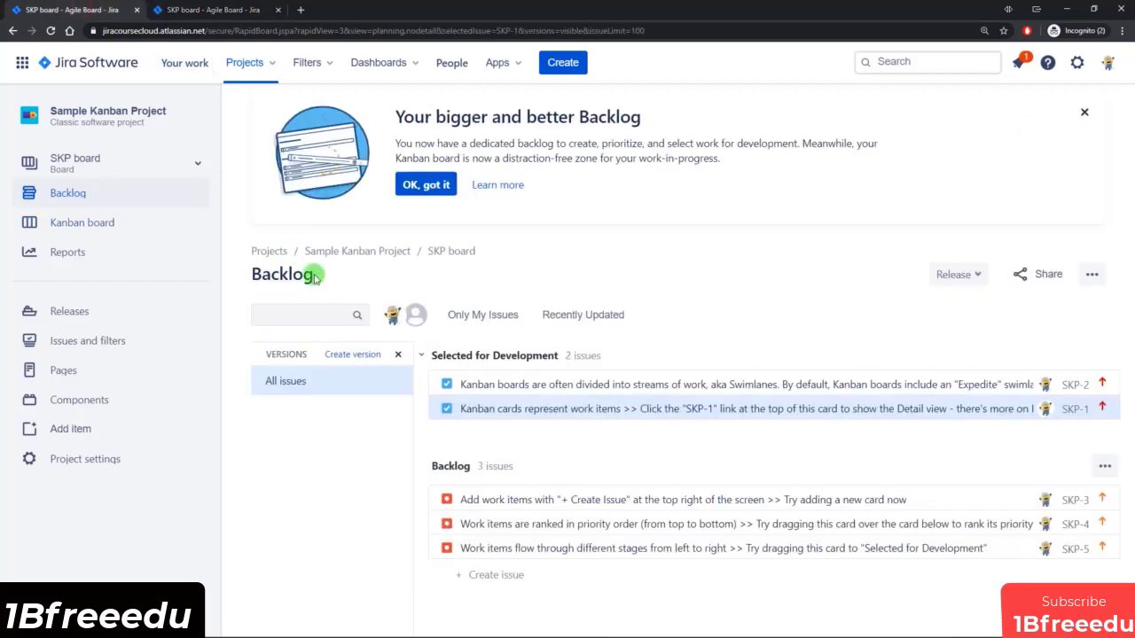
left_click(50, 30)
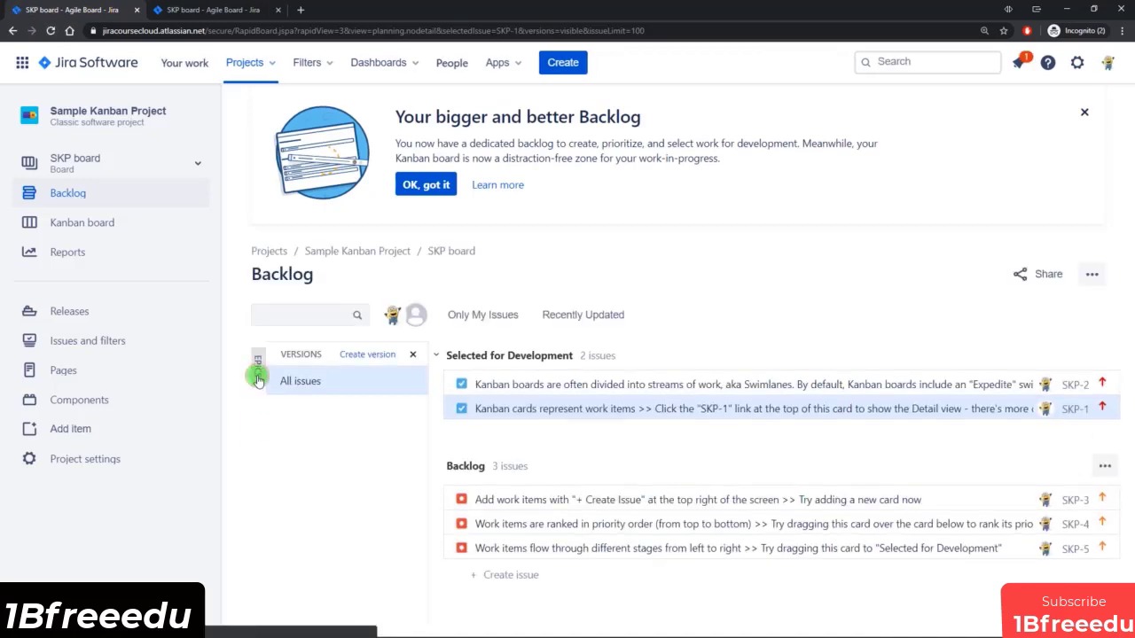
left_click(257, 368)
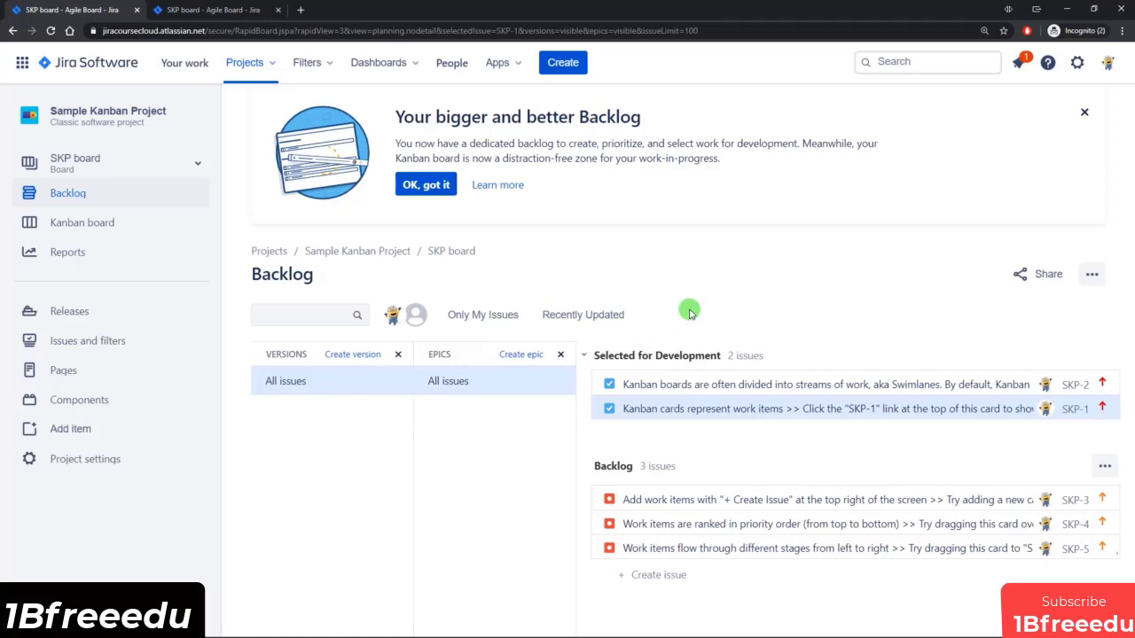
Review the SKP board's column, Swimlanes, Quick Filters and Card colors settings, including the available methods for coloring cards.
left_click(191, 11)
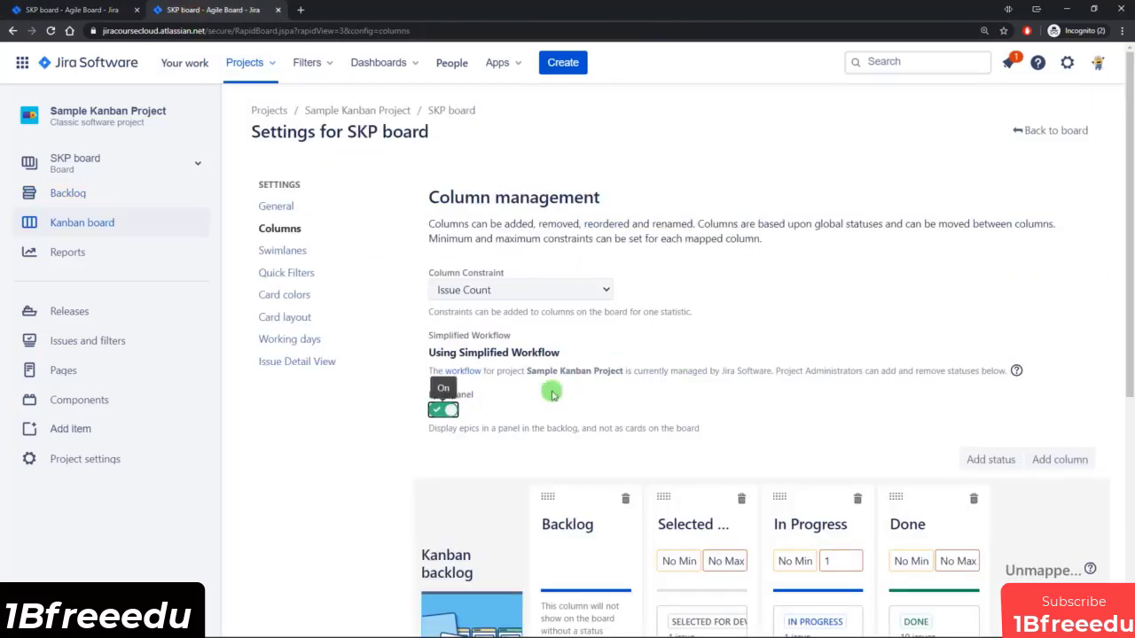
scroll(492, 465, "down", 1)
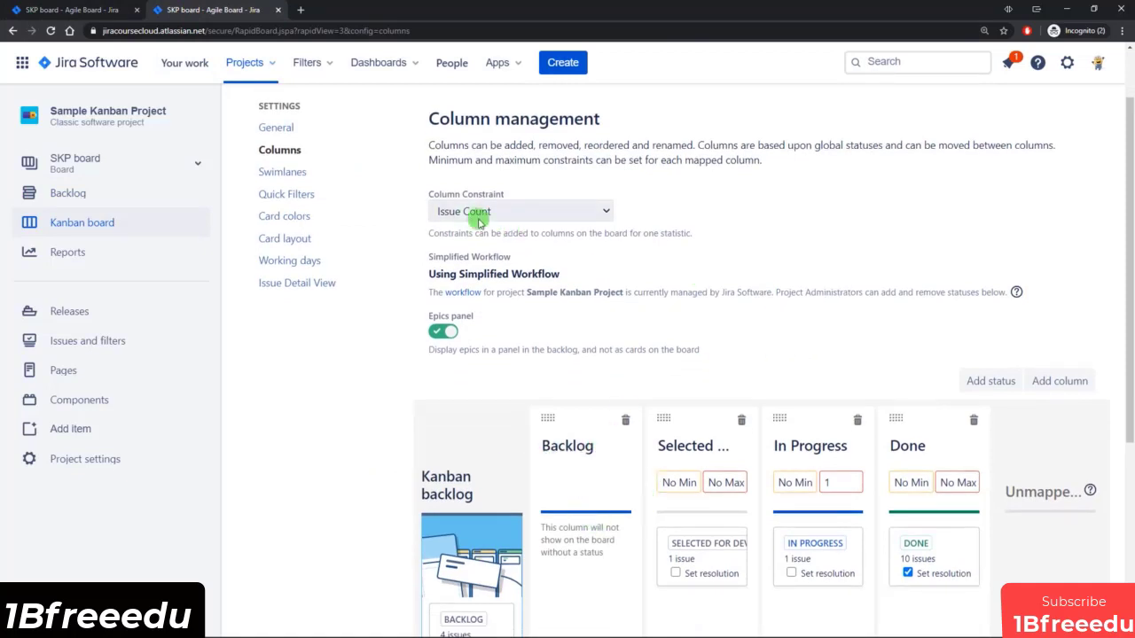
left_click(295, 173)
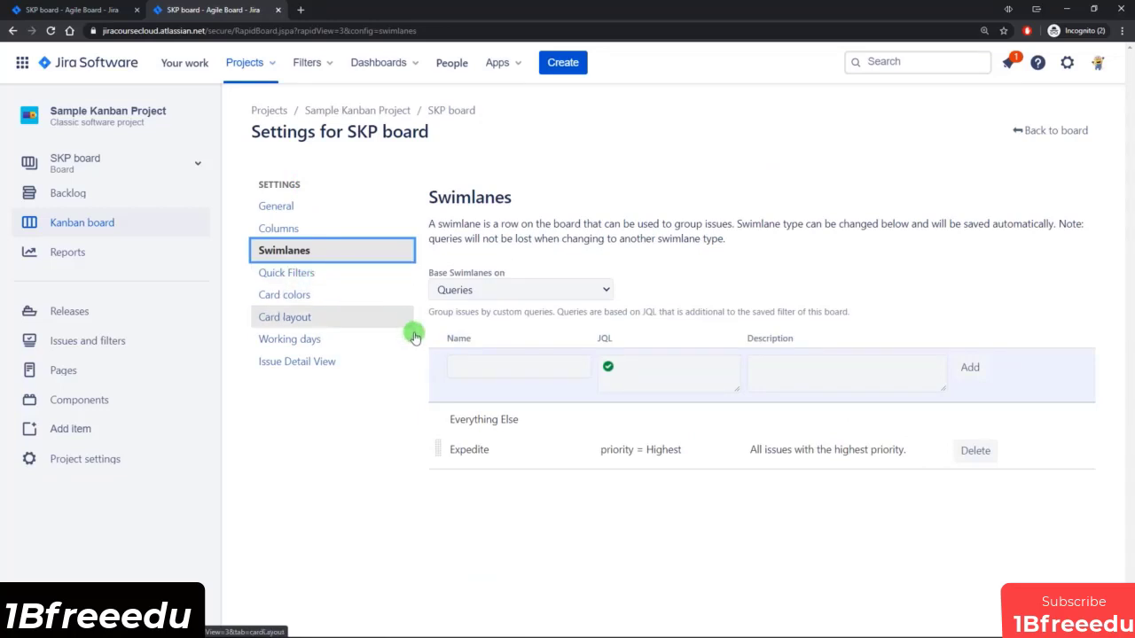
left_click(290, 277)
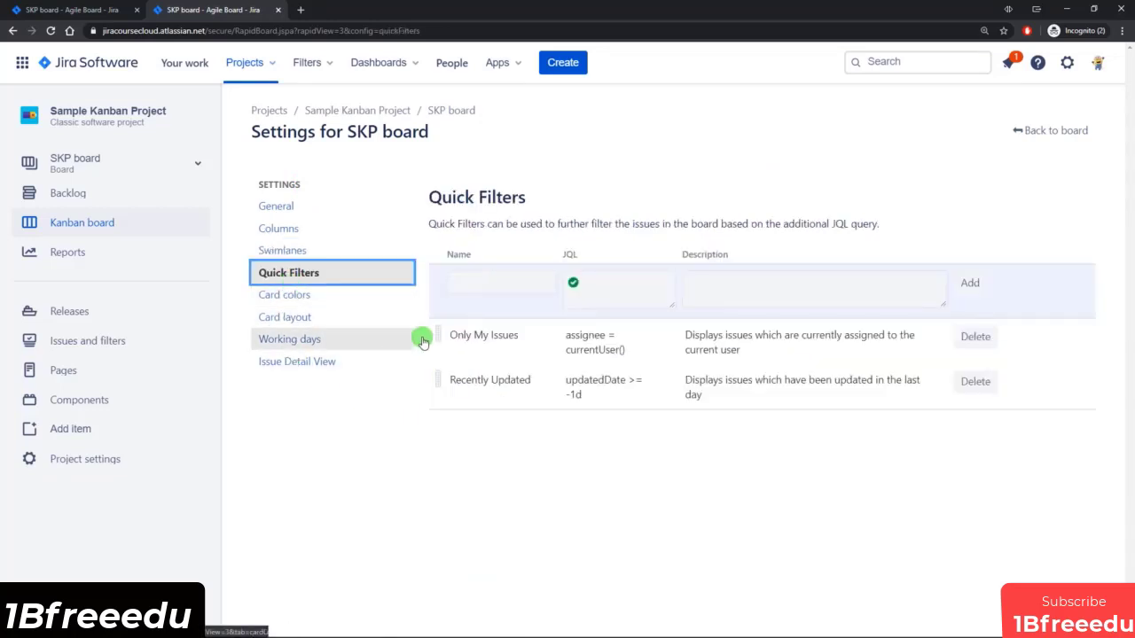
left_click(283, 300)
left_click(540, 312)
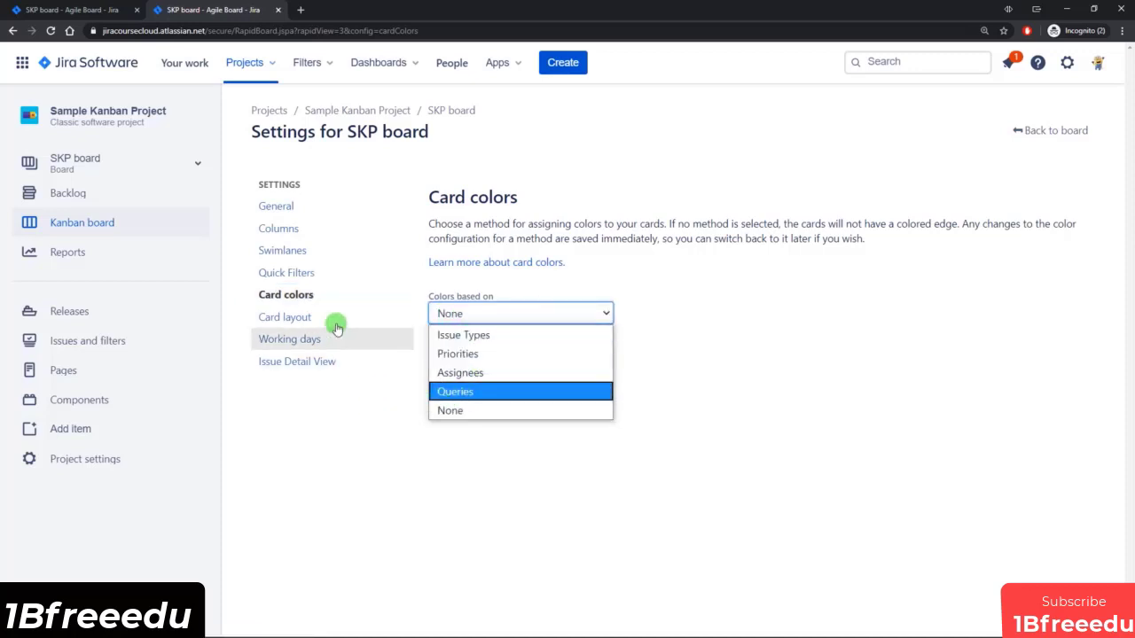
left_click(363, 407)
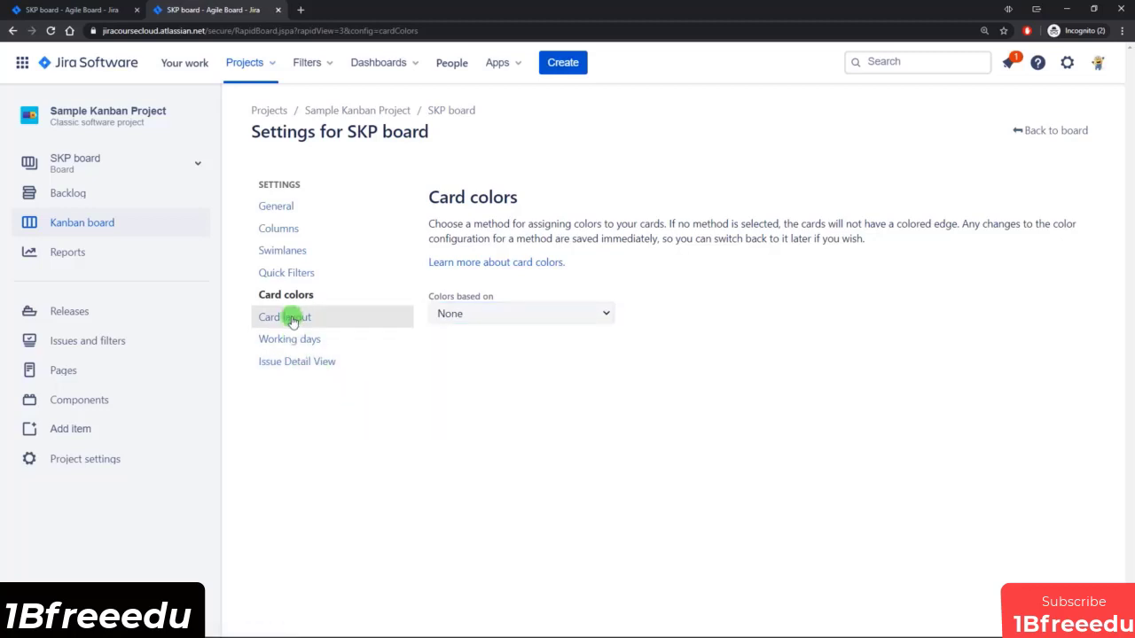
Review the SKP board's column mapping and its General settings, including the filter query and the Kanban board sub-filter.
left_click(280, 229)
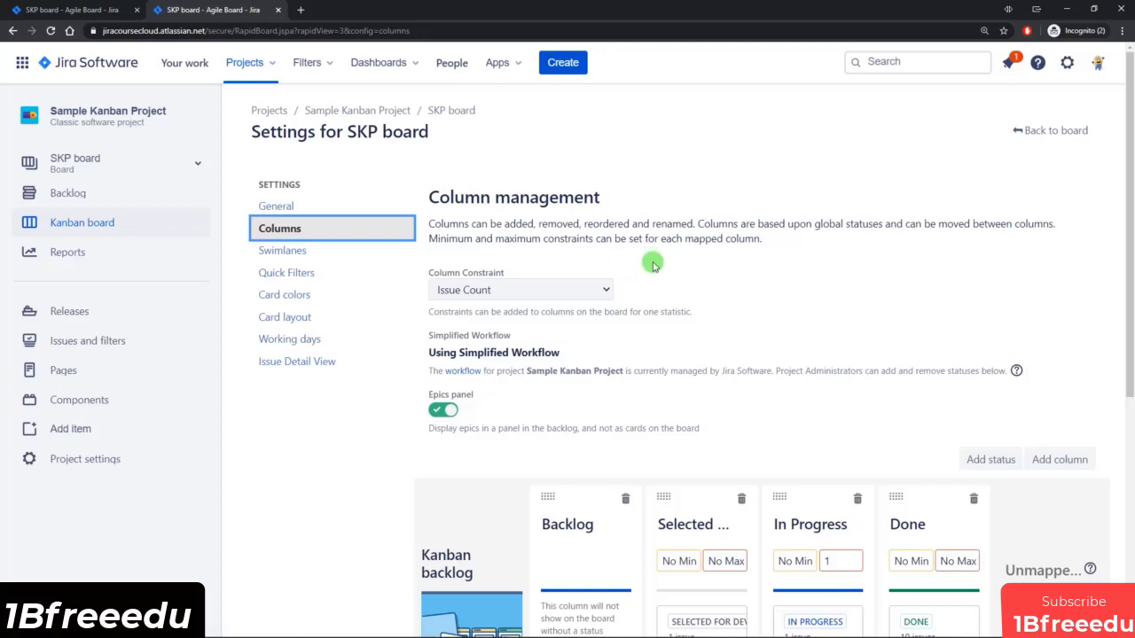
scroll(461, 488, "down", 1)
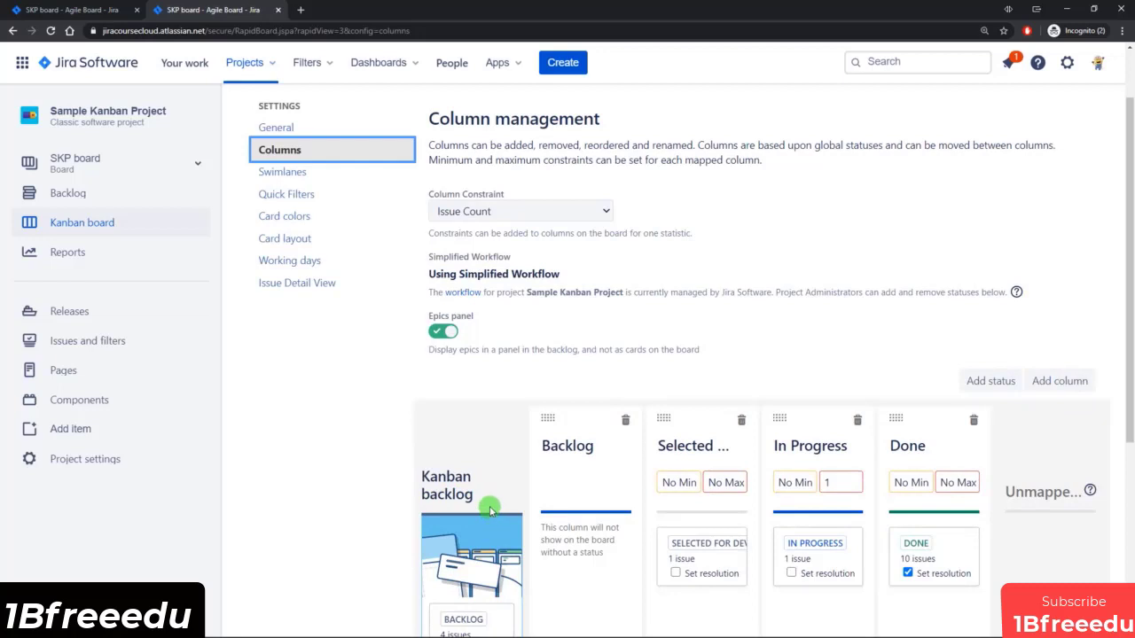
scroll(490, 510, "up", 1)
left_click(296, 205)
scroll(760, 492, "down", 1)
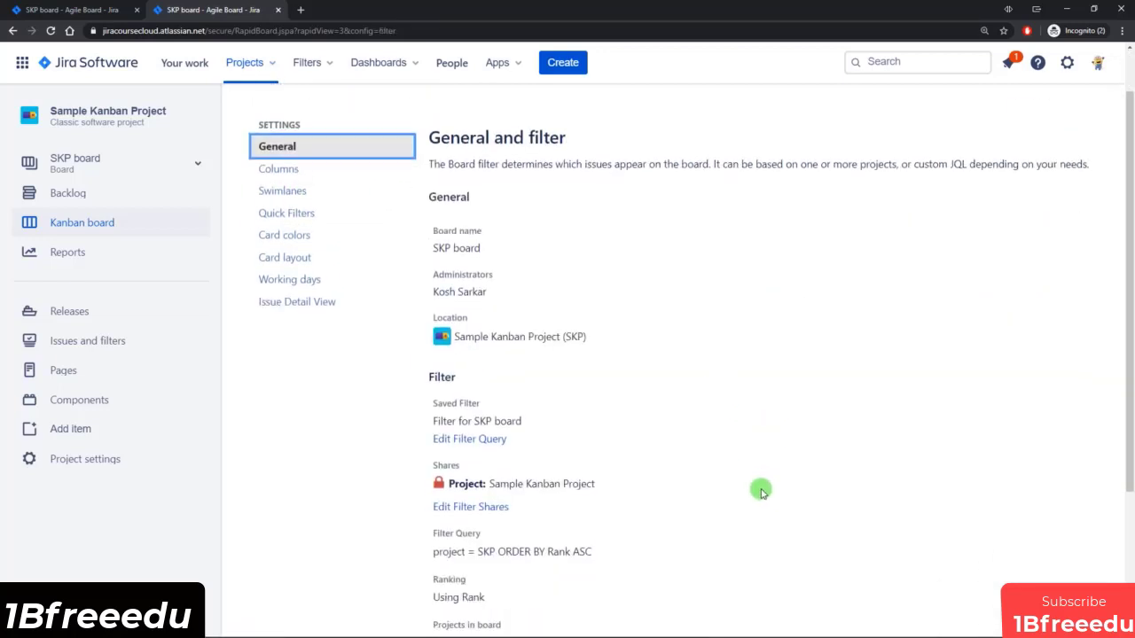
scroll(760, 492, "down", 2)
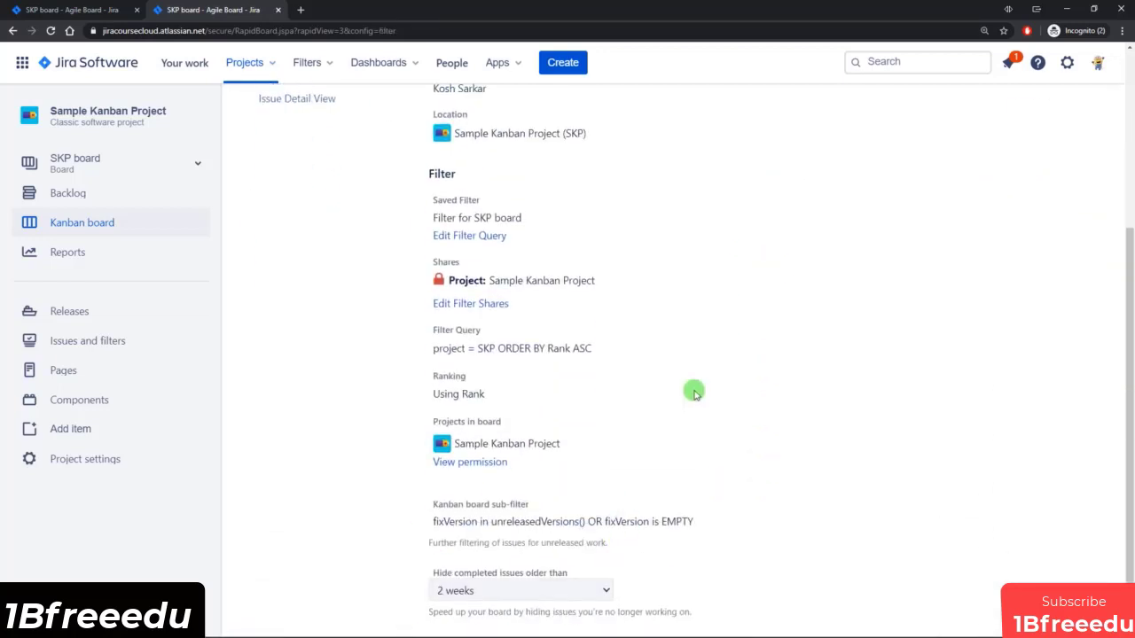
scroll(694, 390, "up", 3)
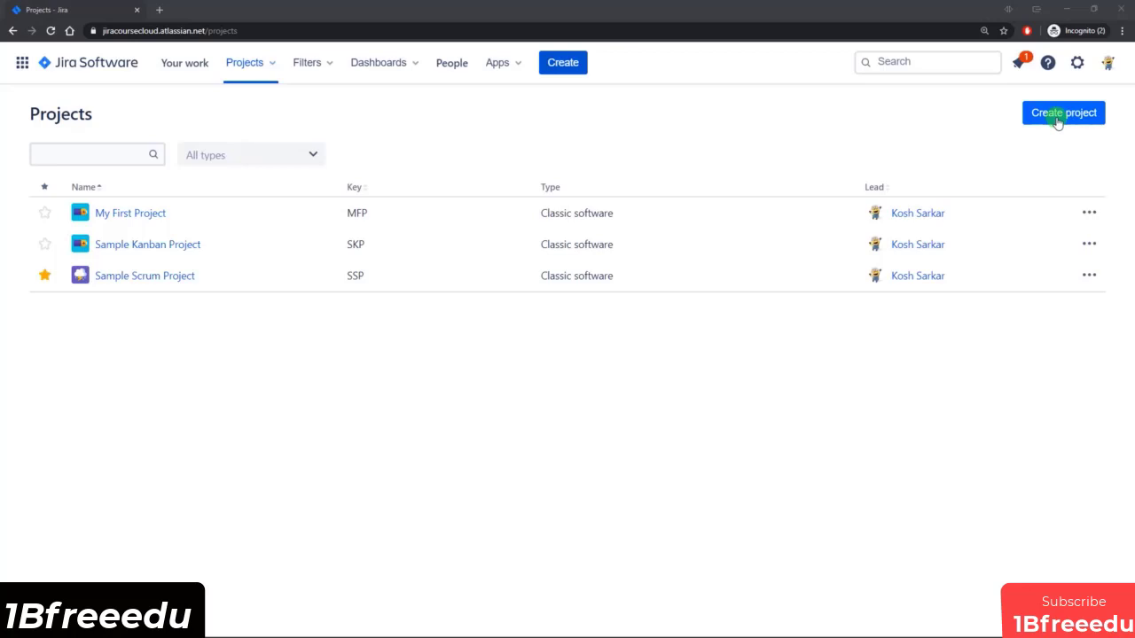
Start creating a new project and open the Bug tracking template from the Software development templates.
left_click(270, 67)
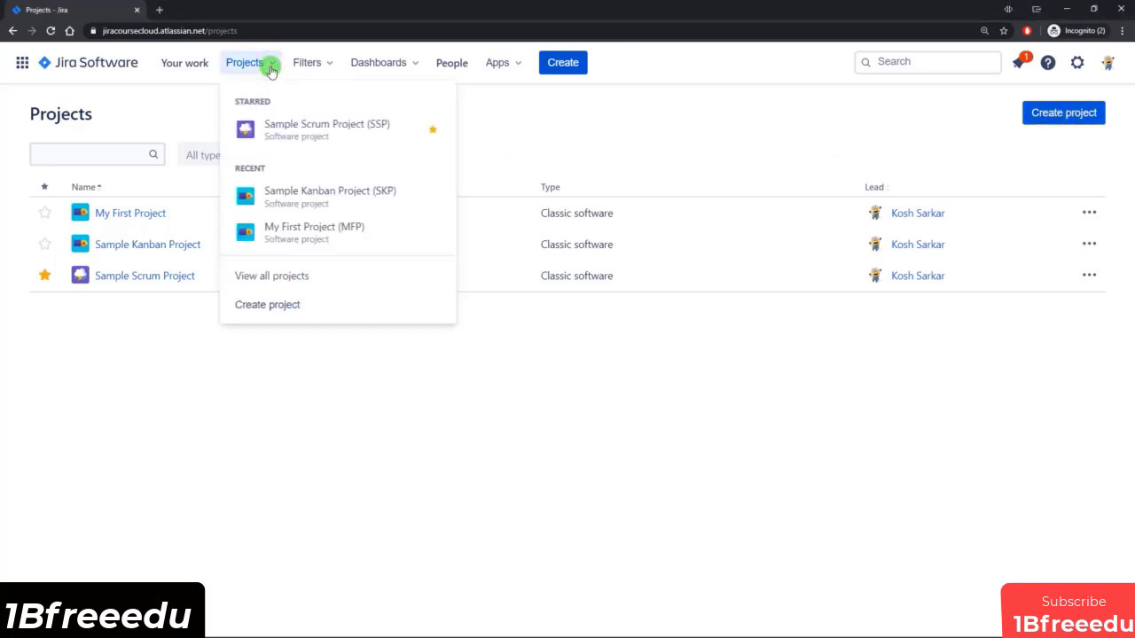
left_click(282, 305)
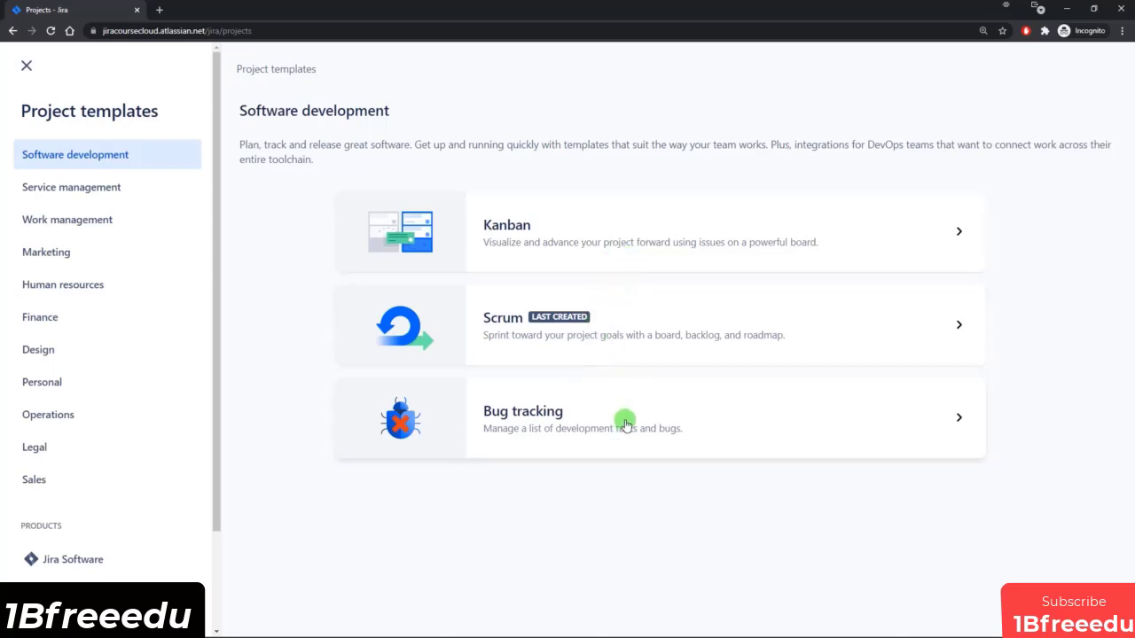
left_click(667, 424)
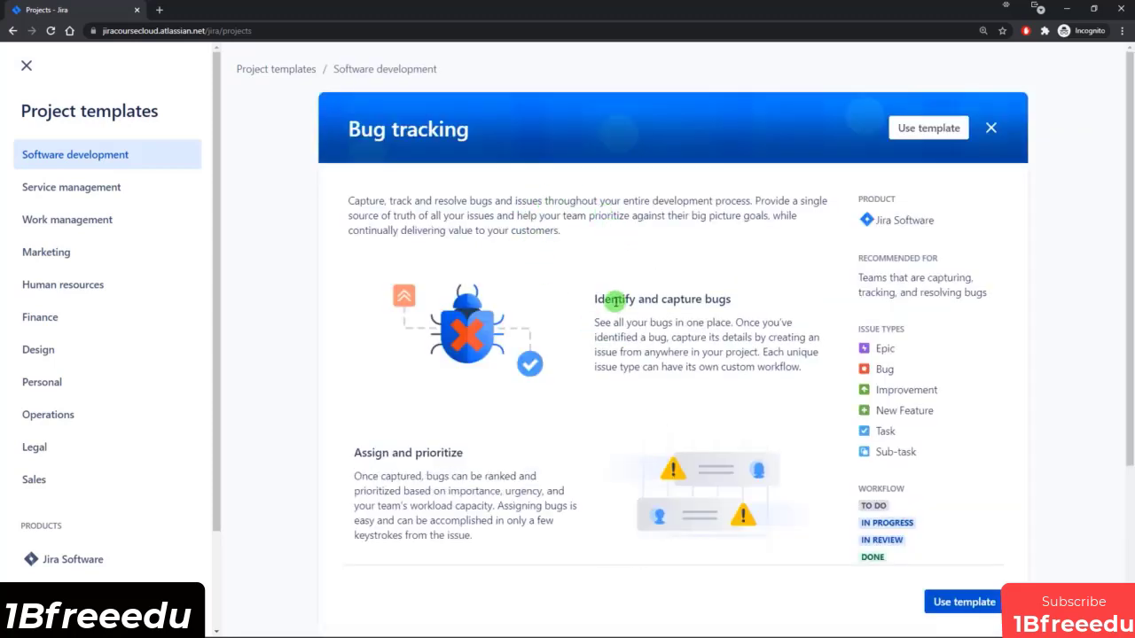
Examine the Bug tracking template's description, issue types and workflow, and close its details.
scroll(615, 301, "down", 3)
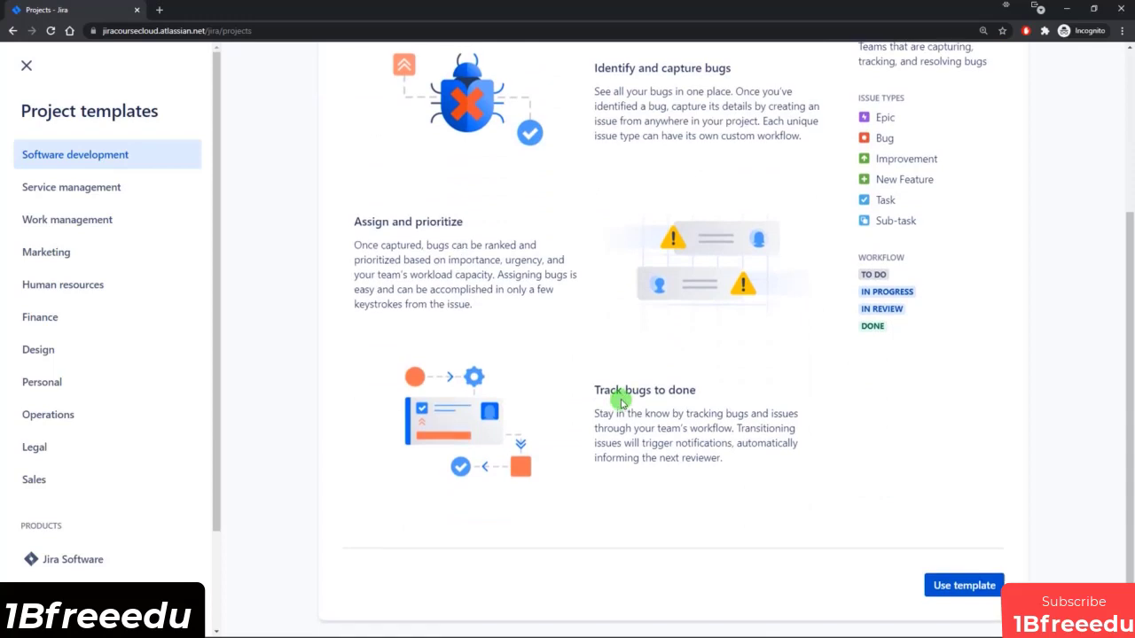
scroll(611, 397, "up", 1)
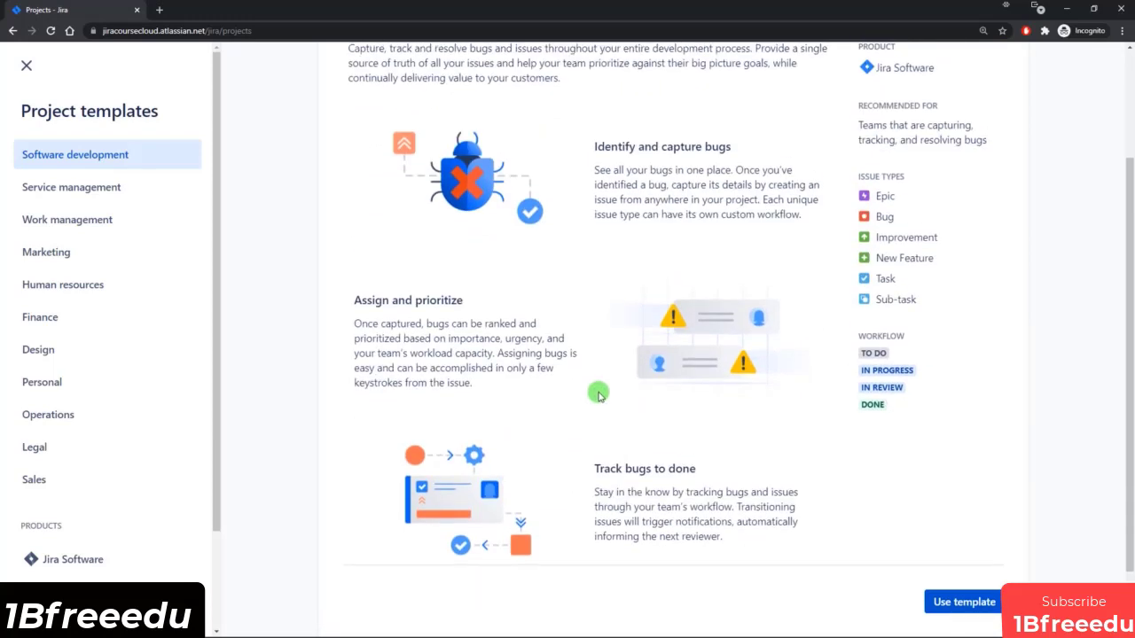
scroll(612, 390, "up", 2)
scroll(625, 381, "down", 1)
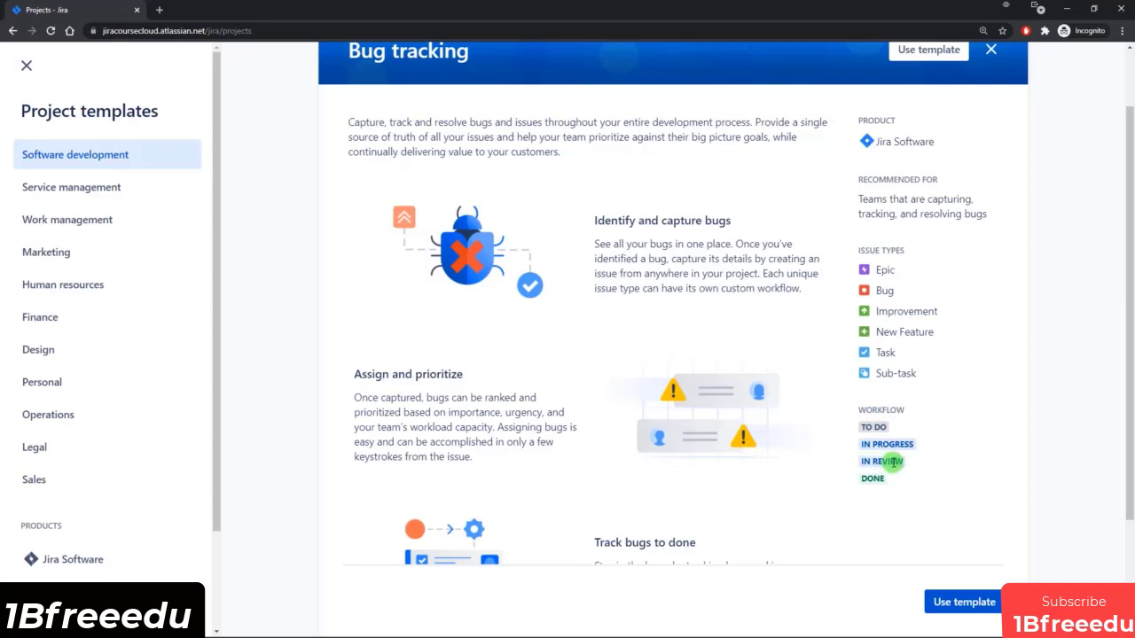
scroll(961, 307, "up", 2)
left_click(990, 122)
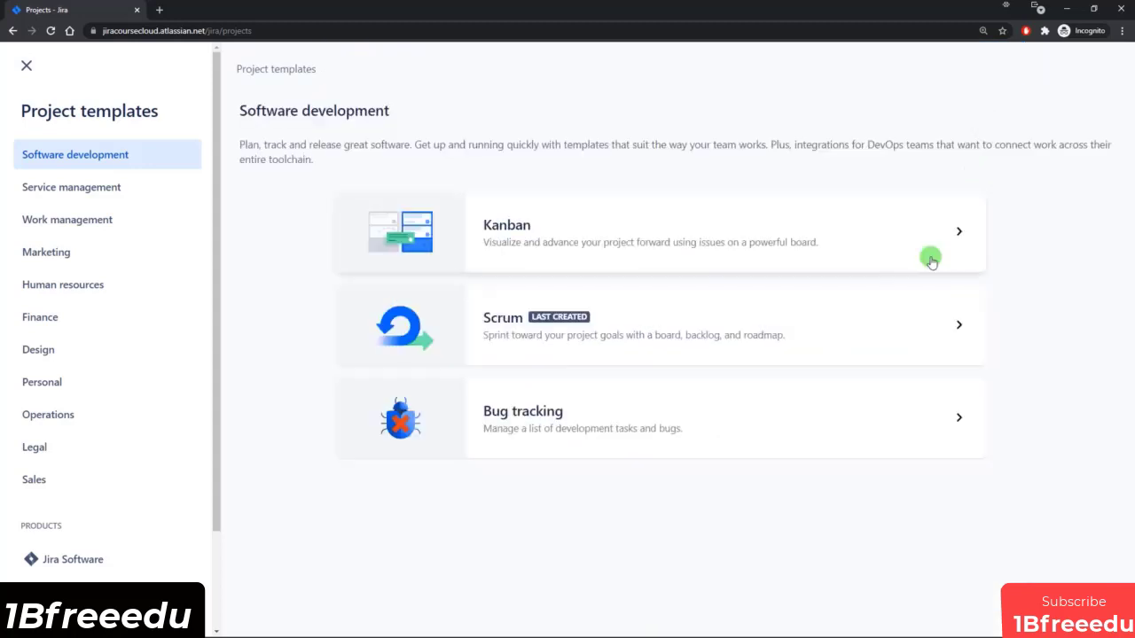
Examine the Scrum template's description, issue types and workflow, and close its details.
left_click(597, 321)
scroll(674, 310, "down", 1)
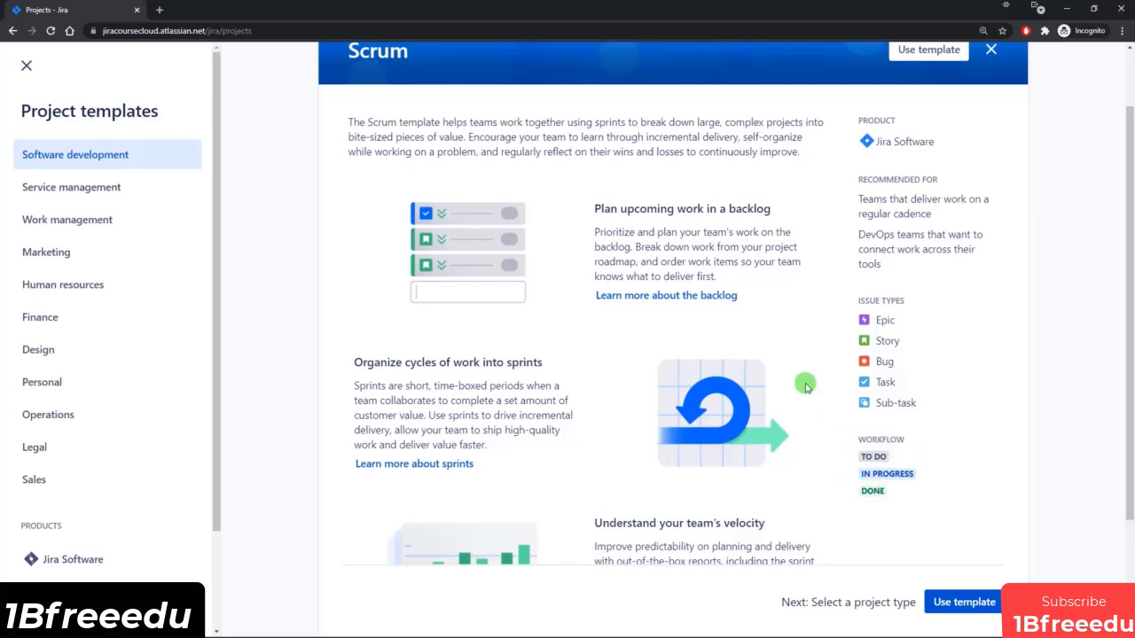
left_click(991, 50)
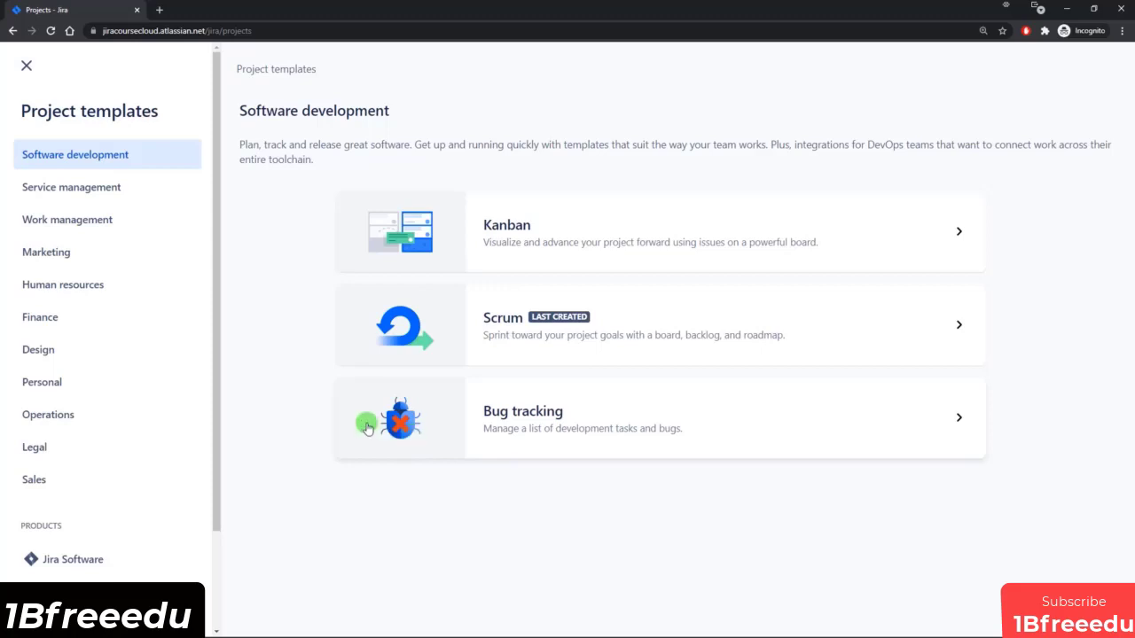
Browse the project templates in the Work management category.
left_click(123, 223)
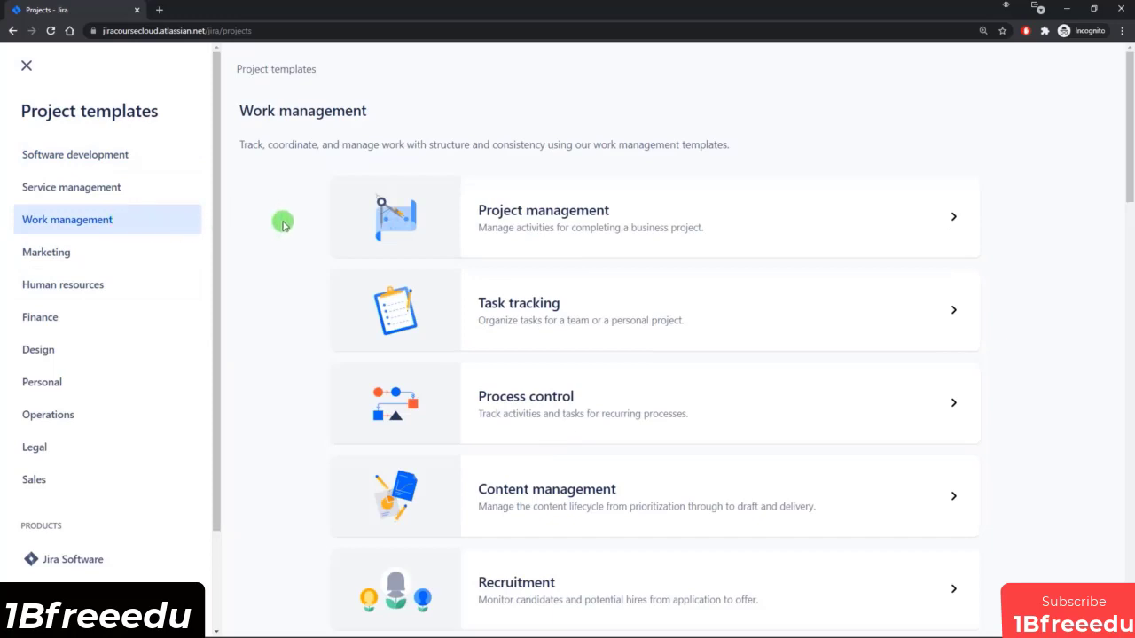
scroll(284, 233, "down", 2)
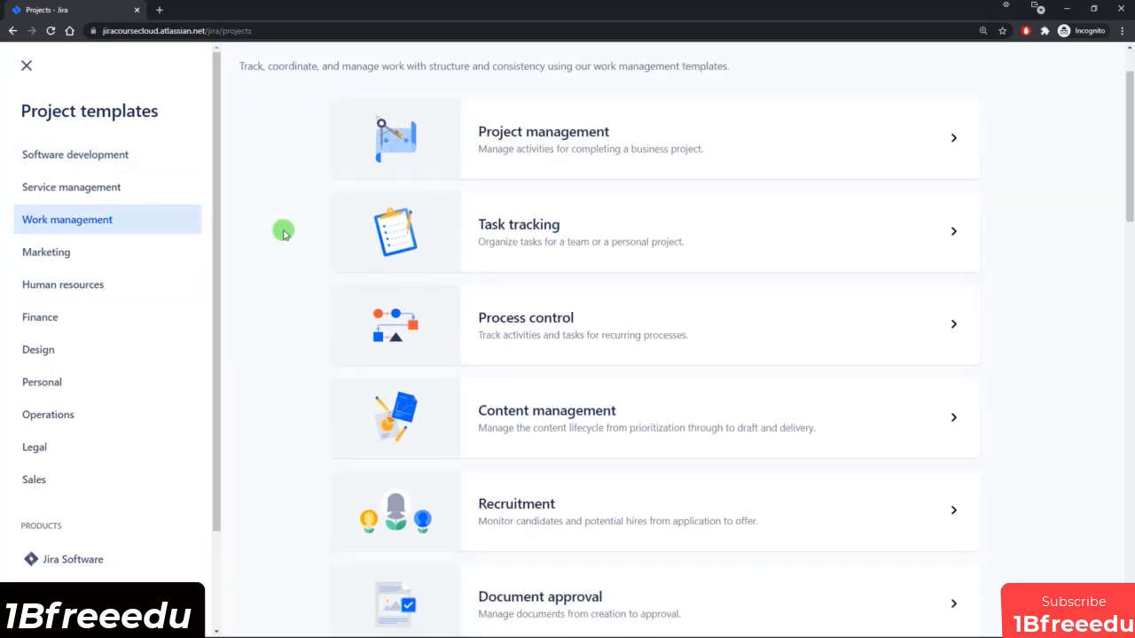
scroll(284, 244, "down", 1)
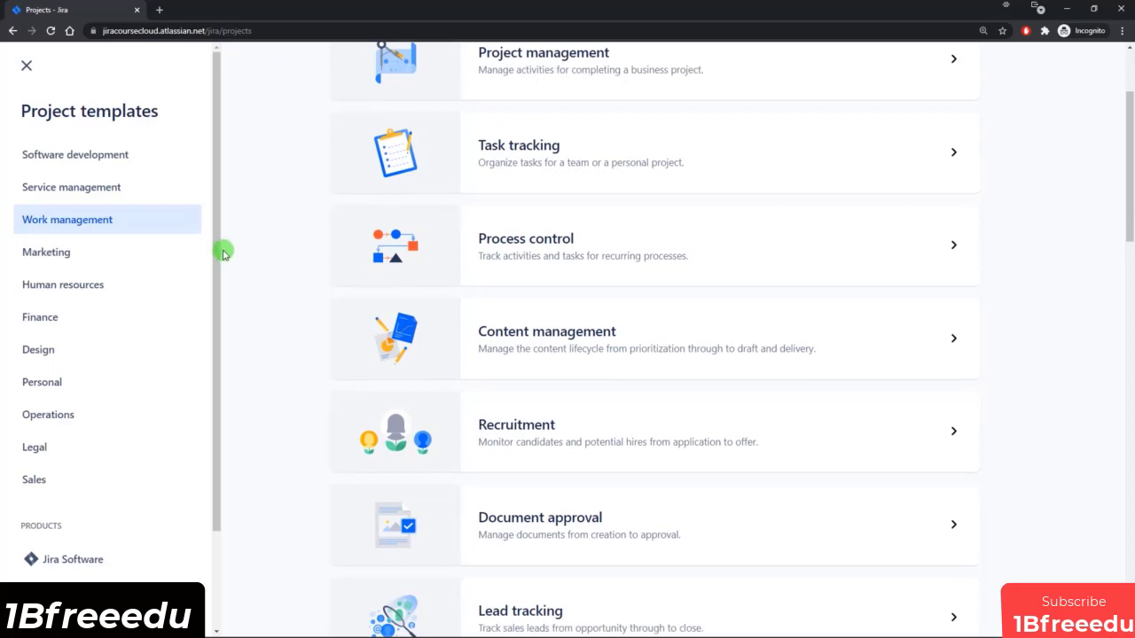
scroll(218, 258, "down", 1)
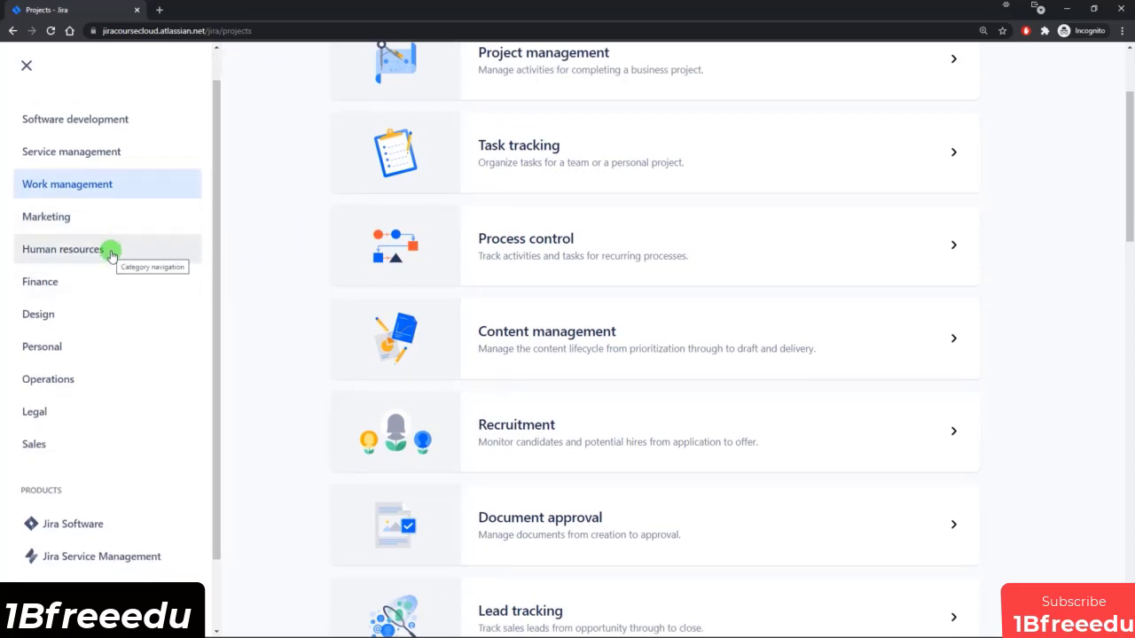
View the Event planning template in the Marketing category, and open the Human resources templates.
left_click(91, 217)
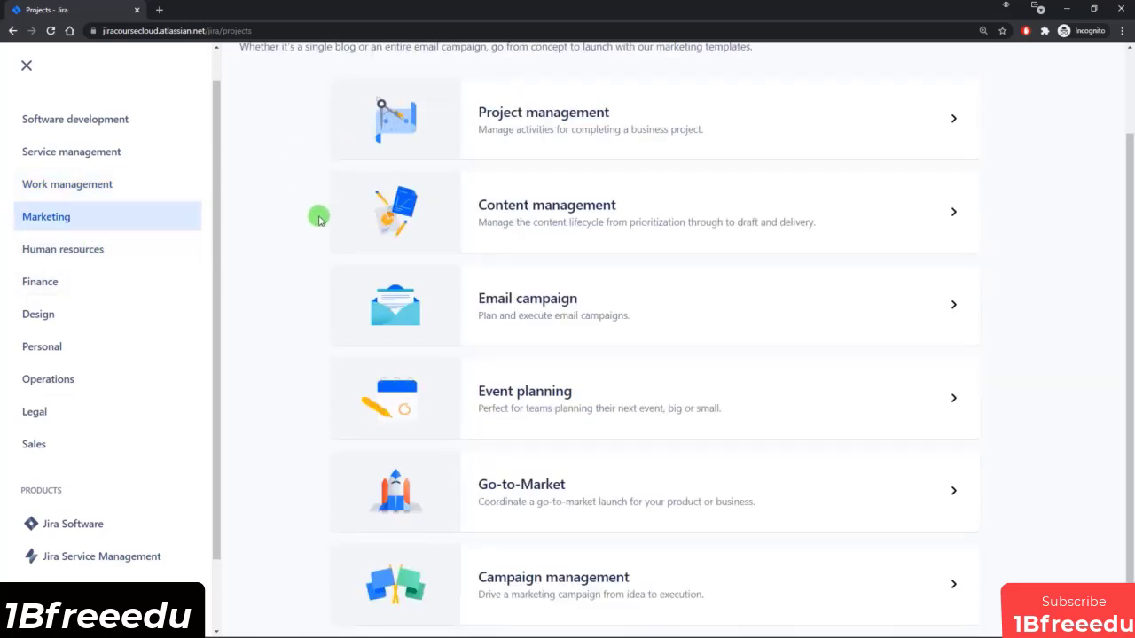
left_click(562, 410)
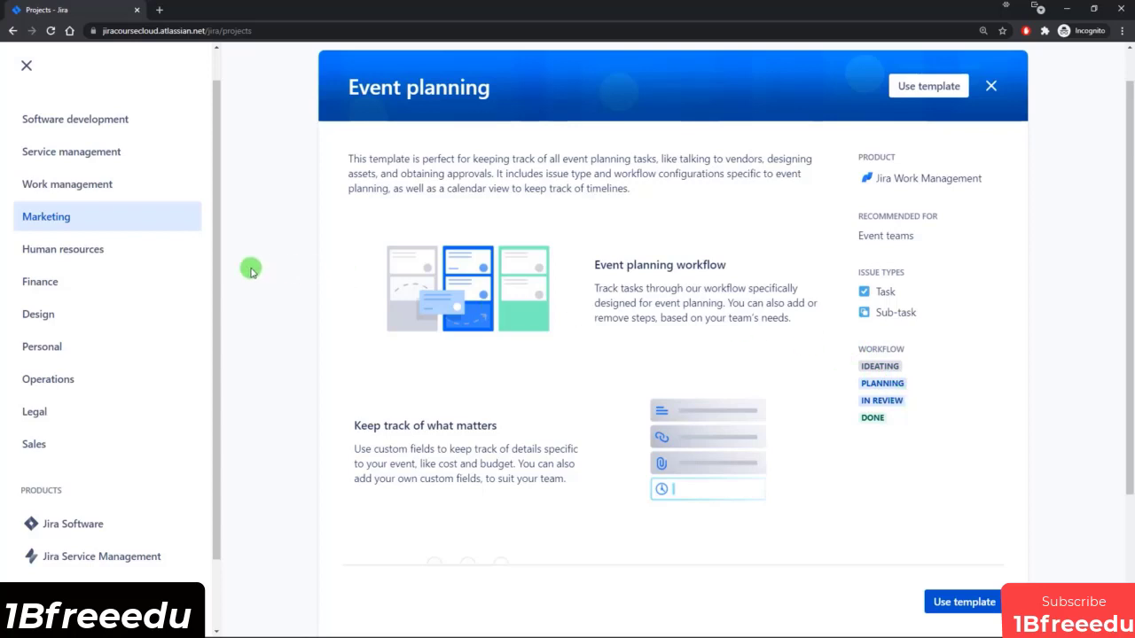
left_click(57, 249)
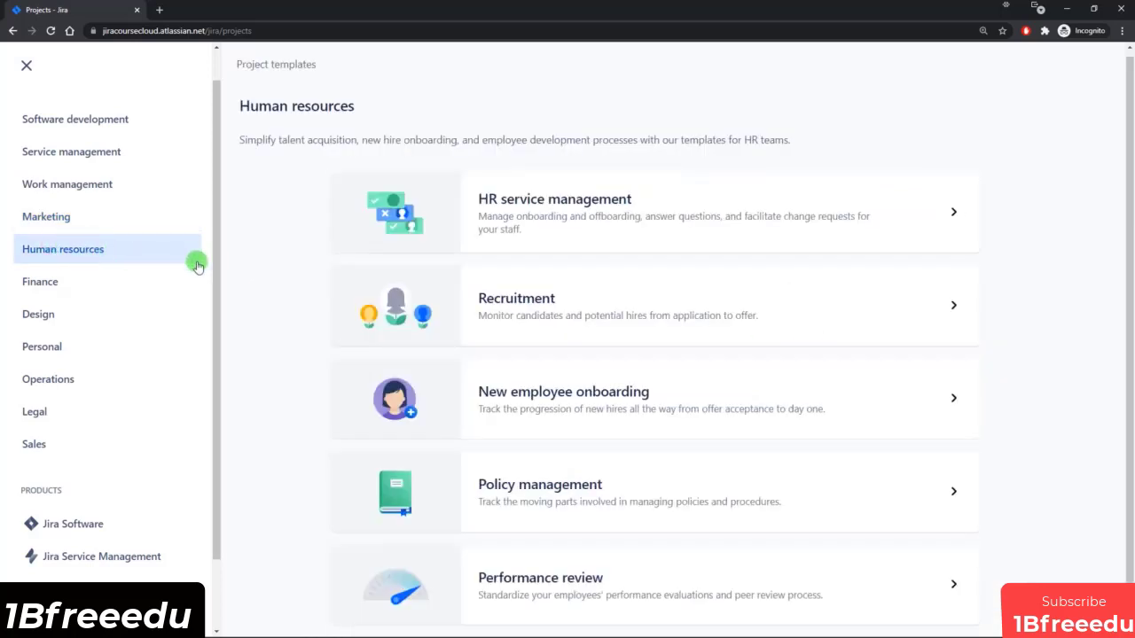
View the details of the New employee onboarding and Recruitment templates, closing each one after reading it.
left_click(562, 411)
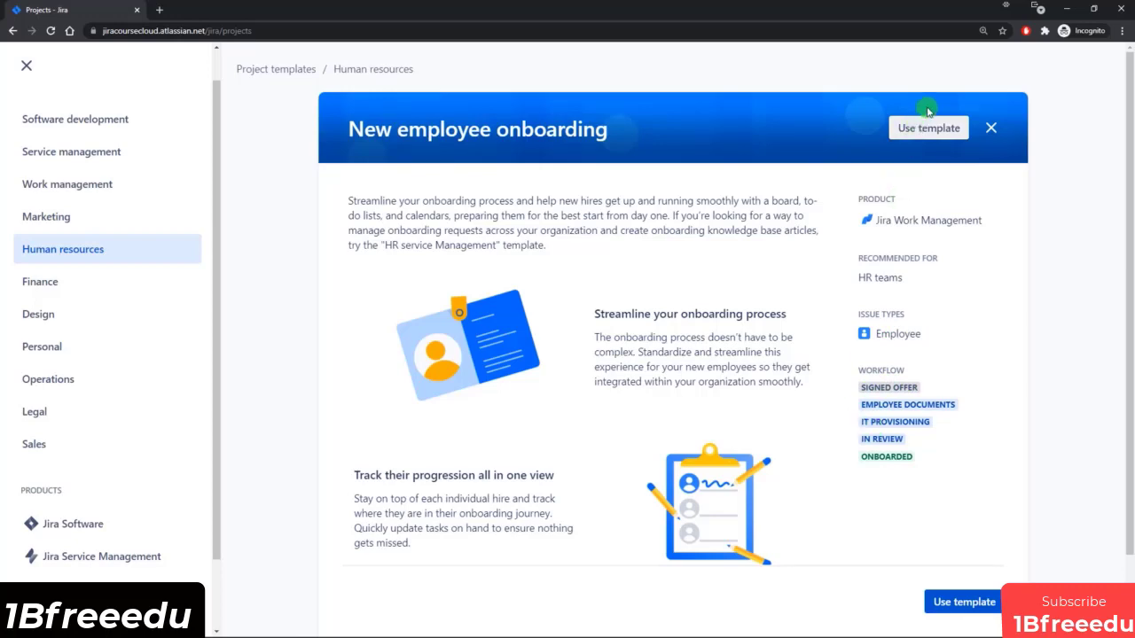
left_click(991, 128)
left_click(594, 295)
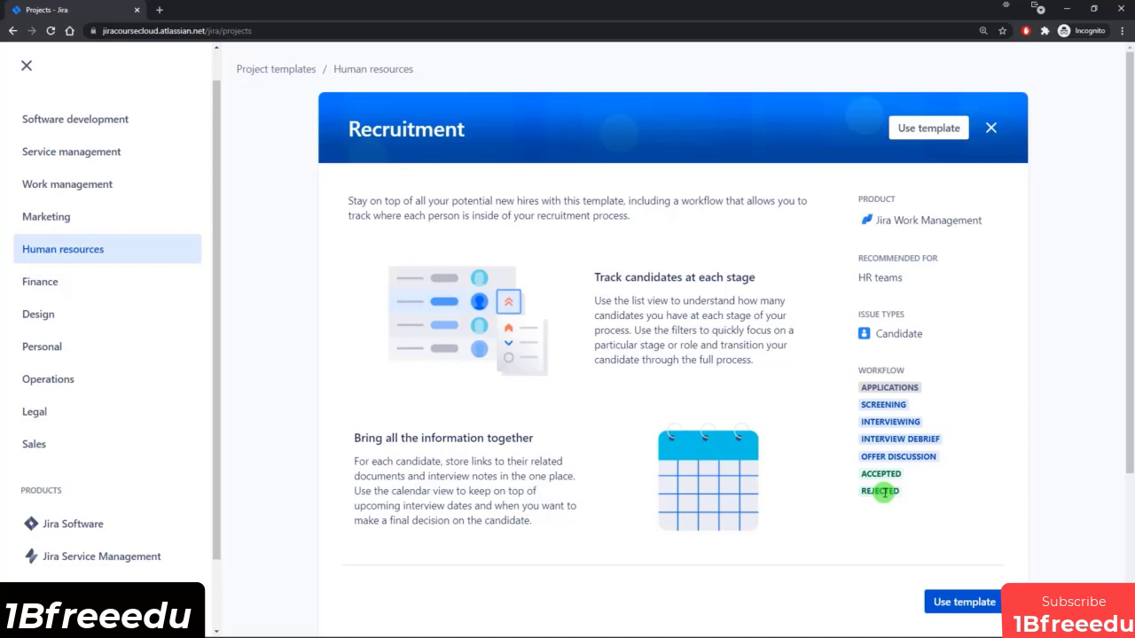
left_click(990, 128)
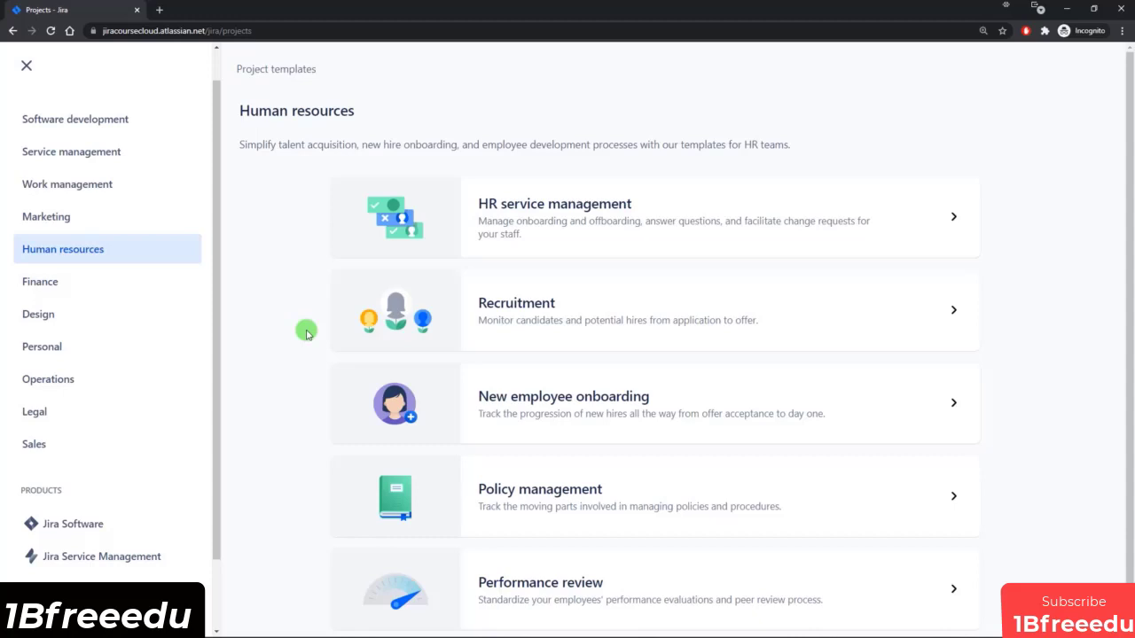
Choose the Scrum template from the Software development category for the new project.
left_click(102, 123)
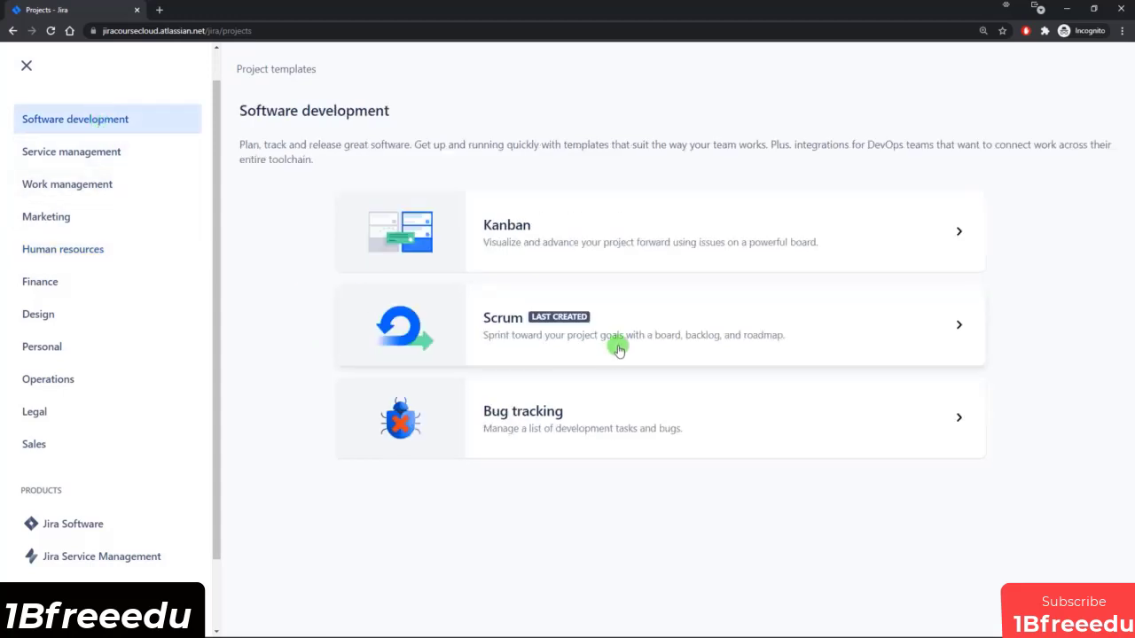
left_click(627, 318)
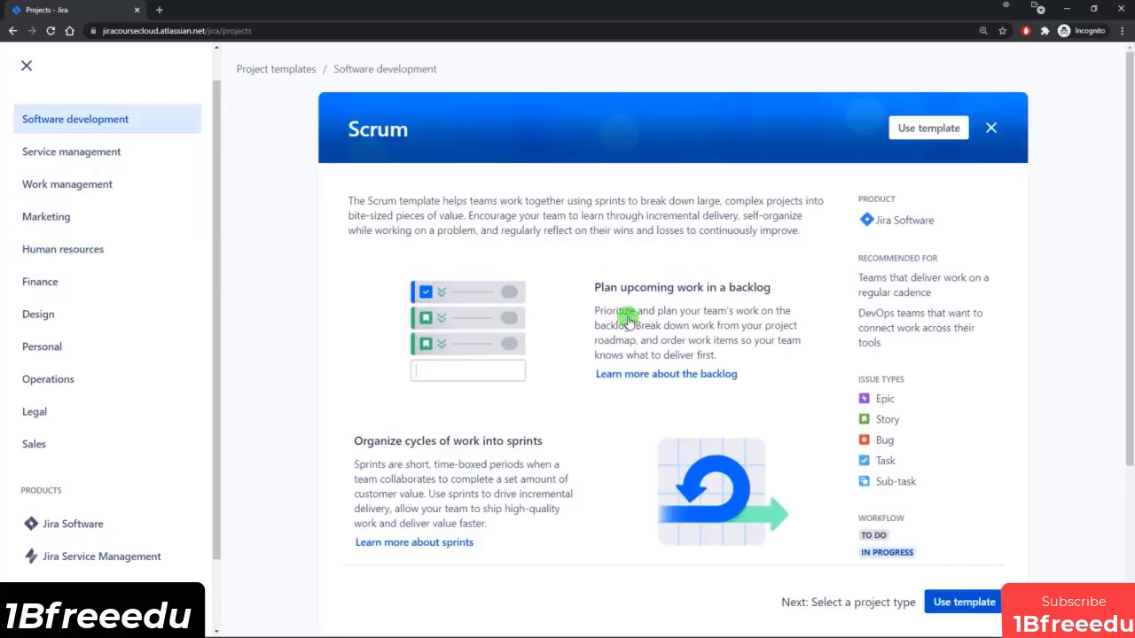
scroll(665, 319, "down", 2)
left_click(979, 612)
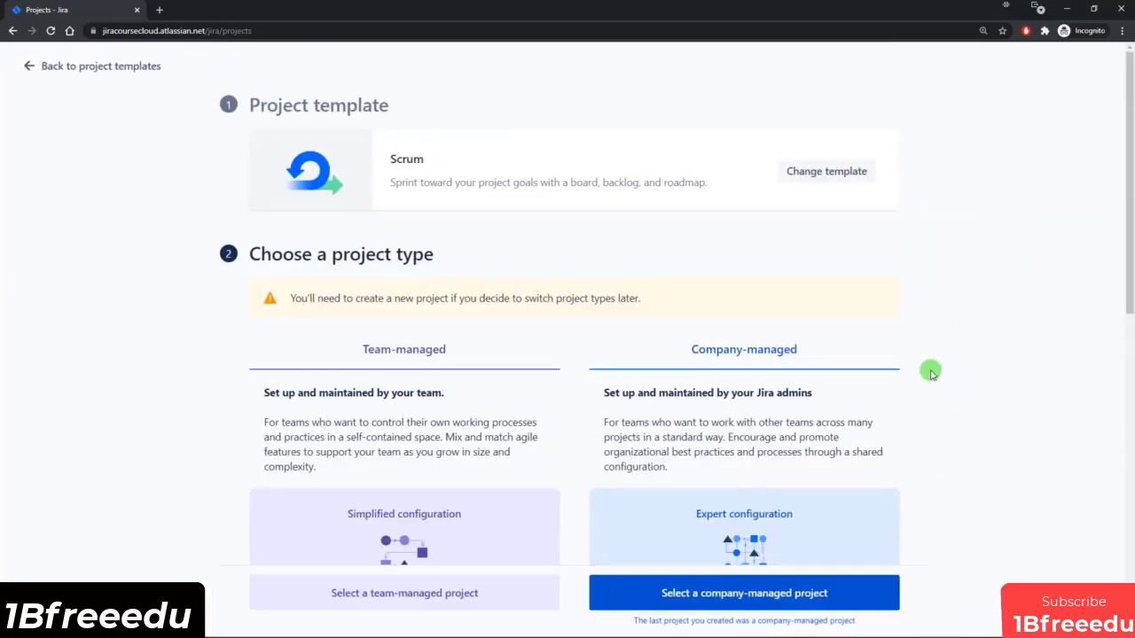
Compare the team-managed and company-managed types, and create a company-managed project named Jira Course.
scroll(904, 352, "down", 1)
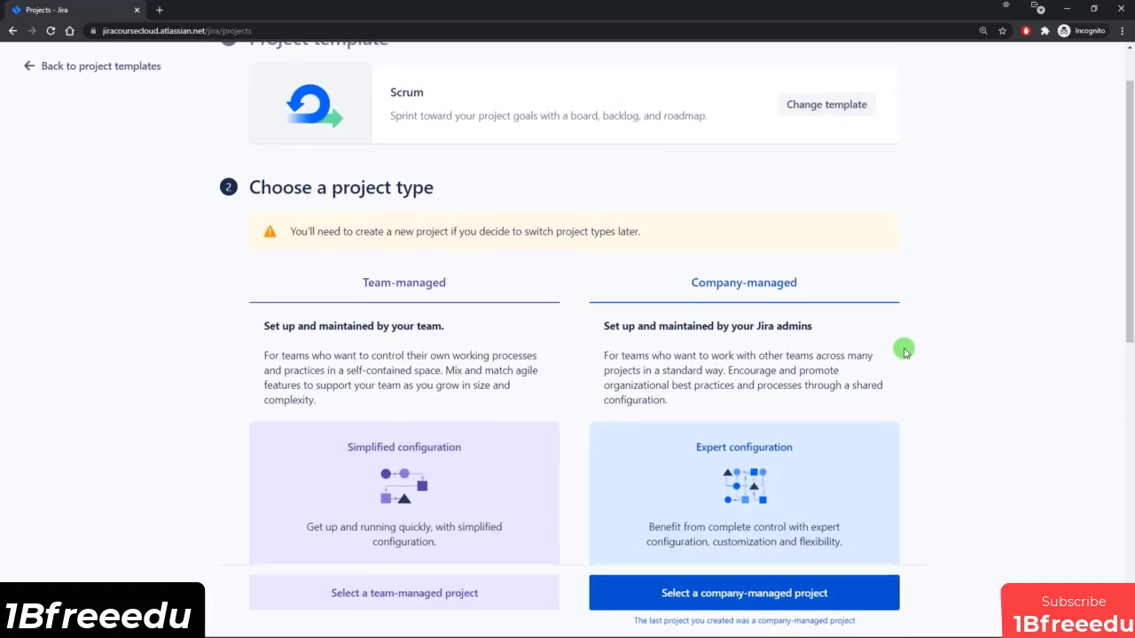
scroll(904, 352, "down", 1)
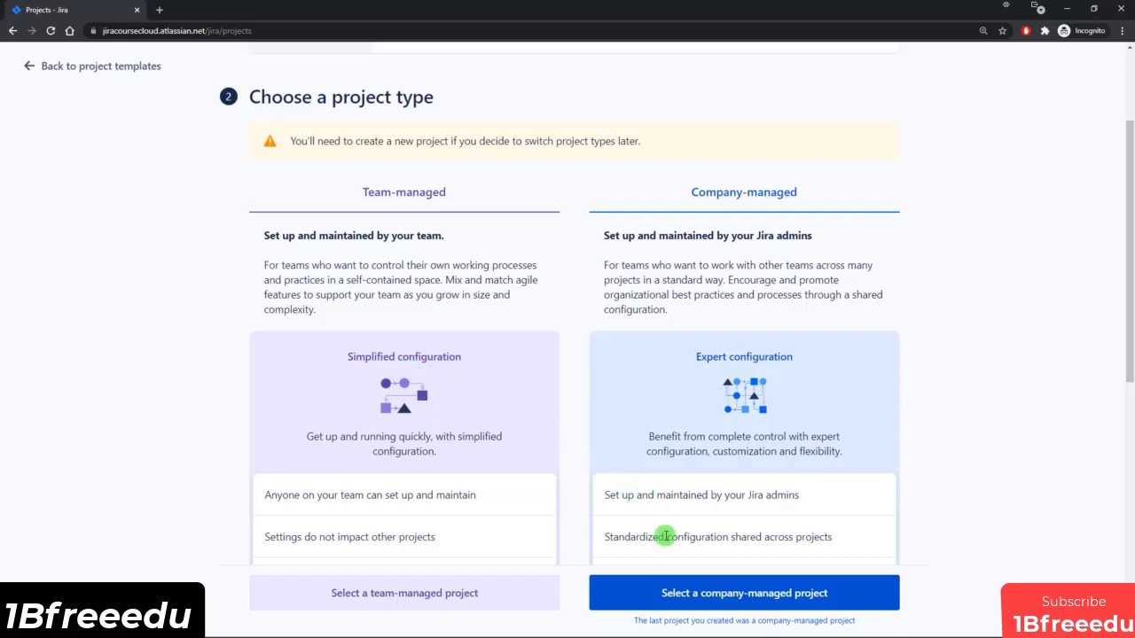
scroll(550, 390, "down", 3)
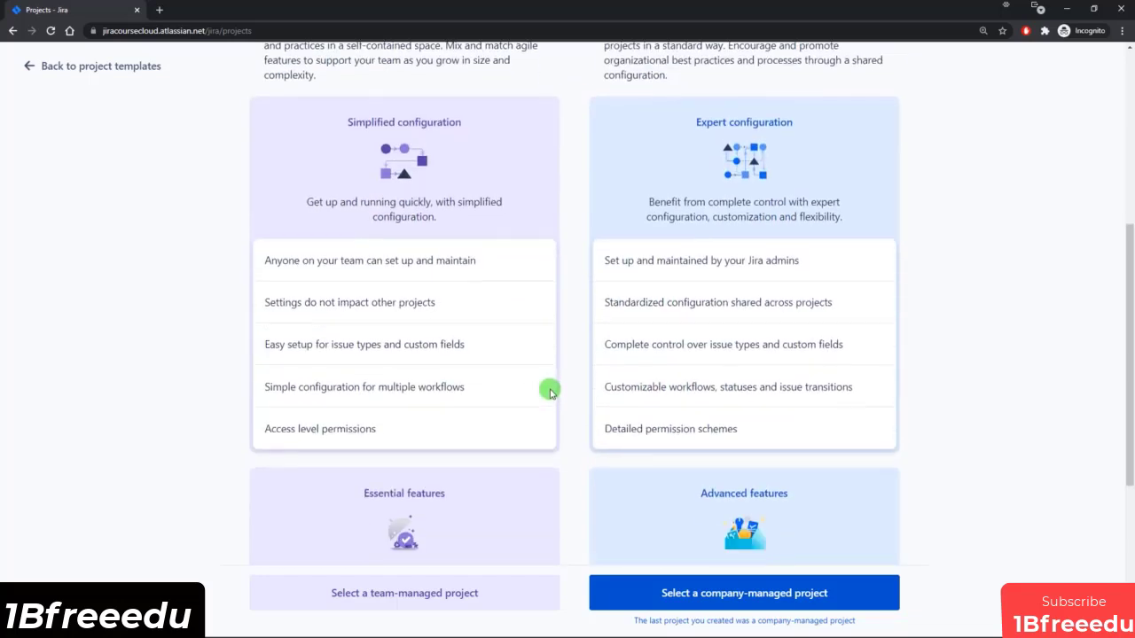
scroll(608, 321, "down", 1)
scroll(625, 267, "down", 2)
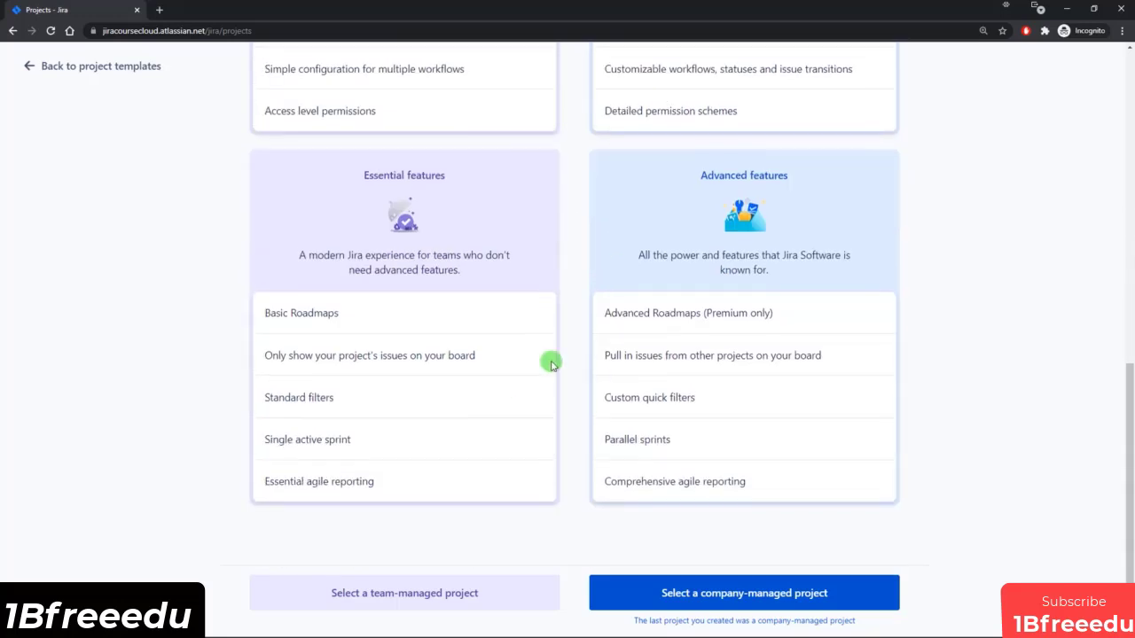
left_click(745, 592)
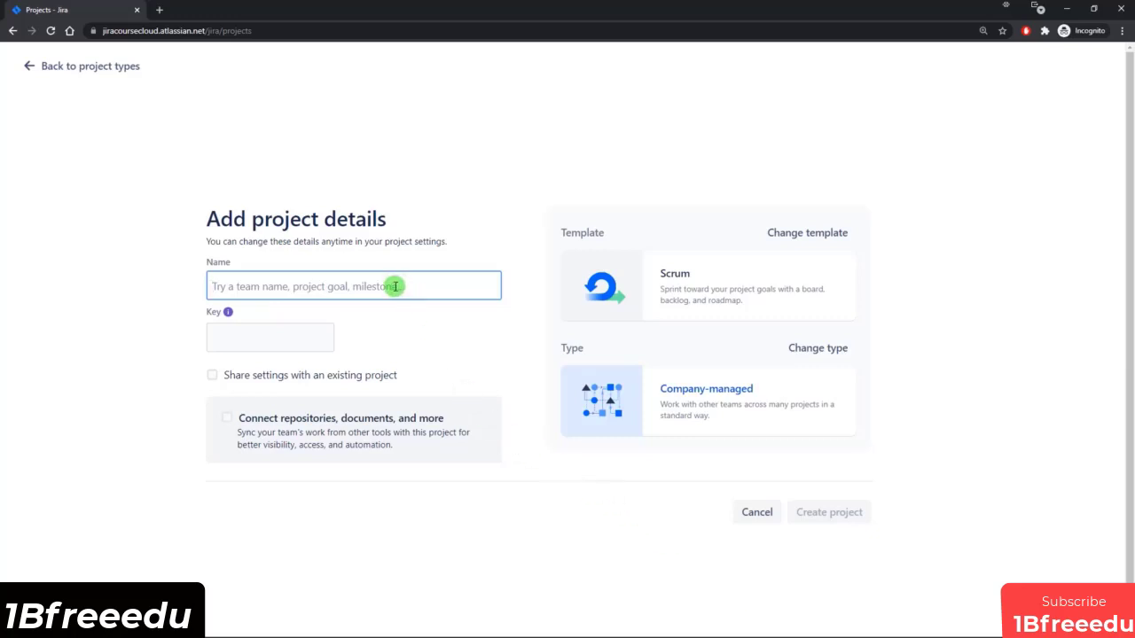
type("Jira Course")
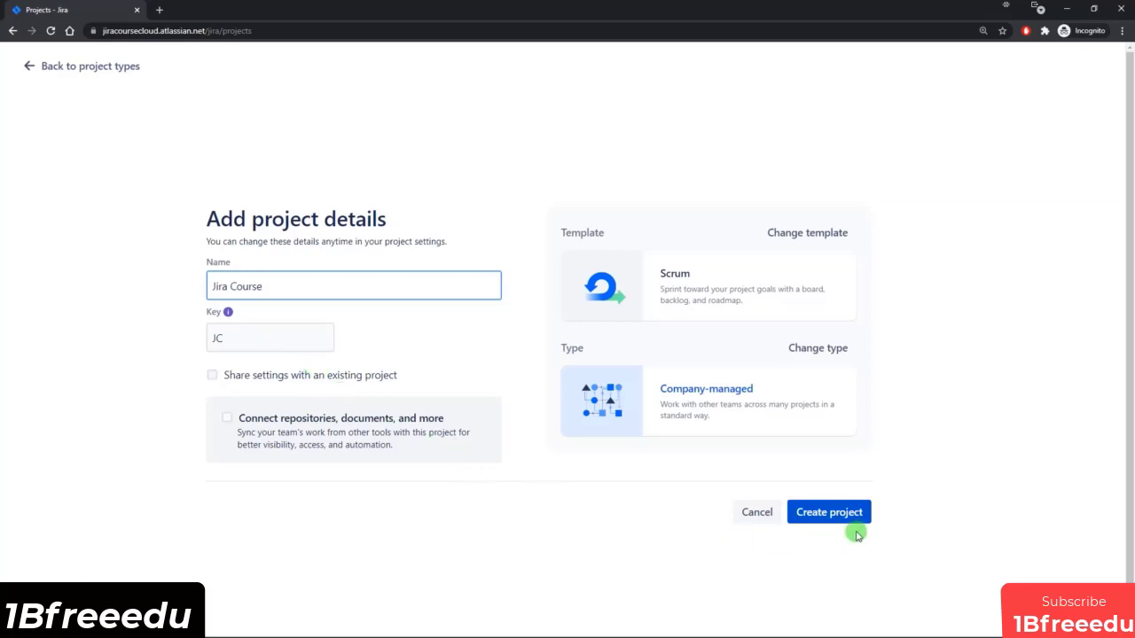
left_click(825, 521)
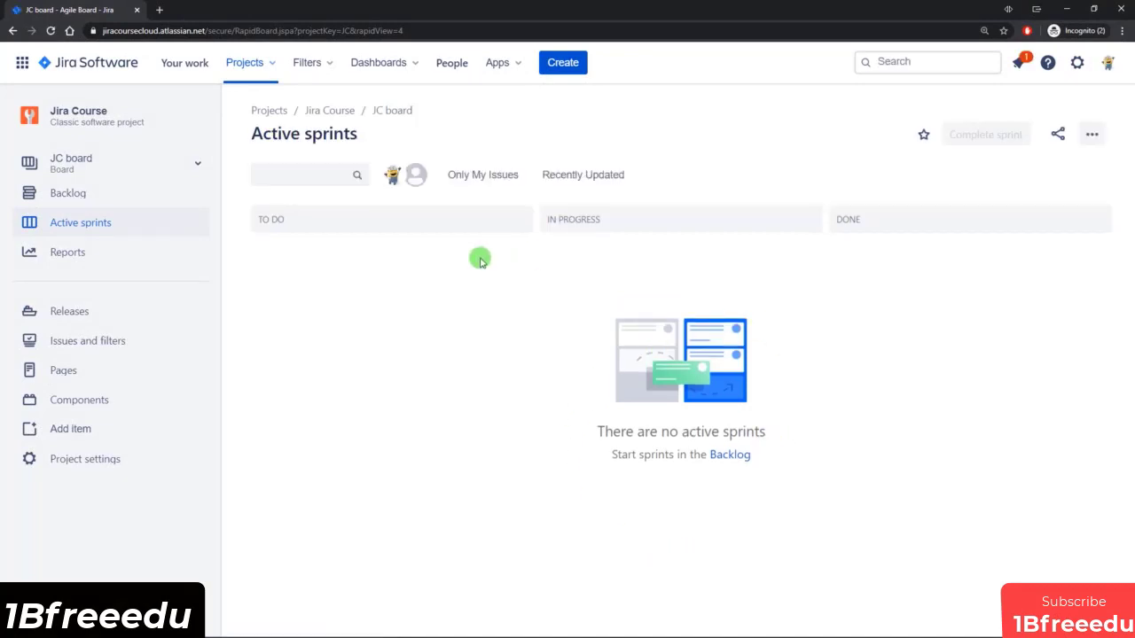
View the JC board's backlog and active sprints, and review the board's general and filter settings.
left_click(62, 193)
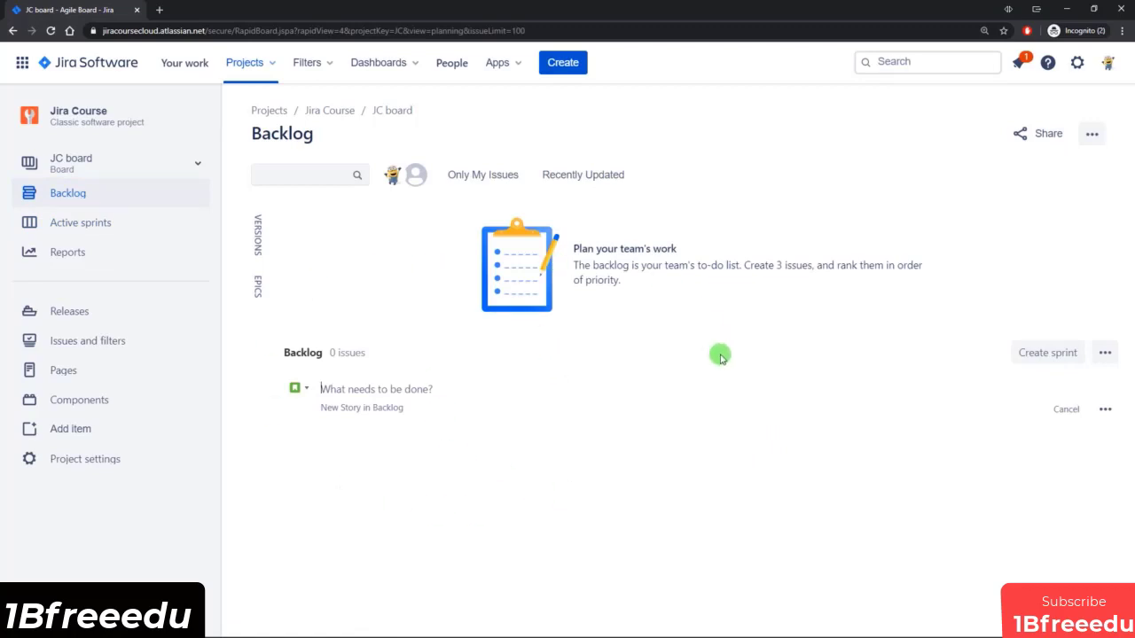
left_click(78, 223)
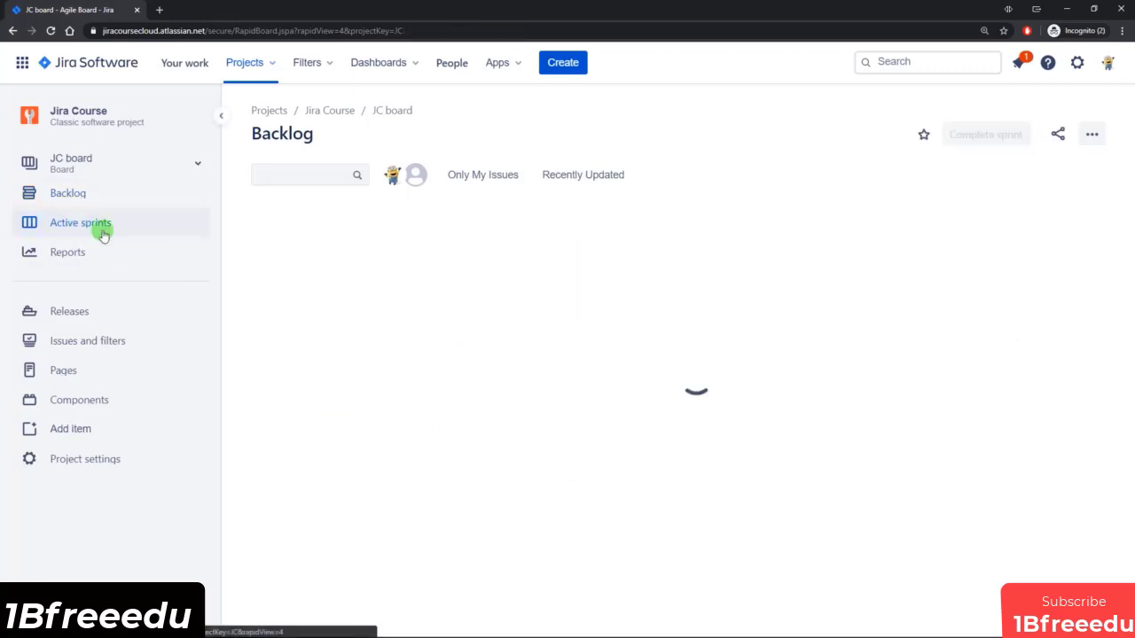
left_click(1091, 134)
left_click(1019, 166)
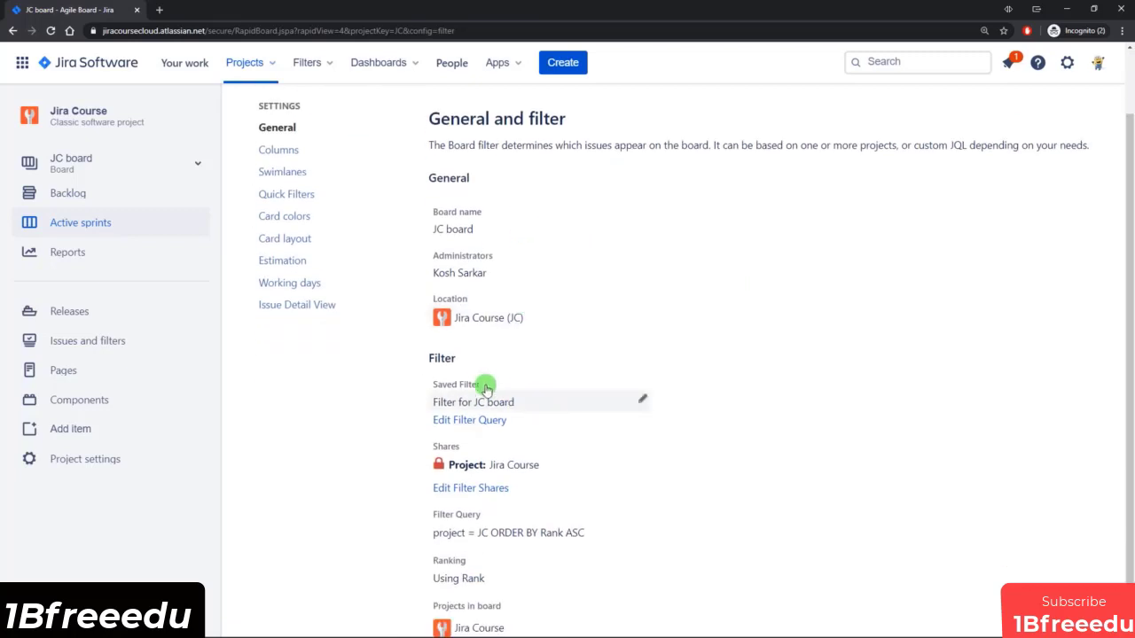
scroll(488, 381, "down", 2)
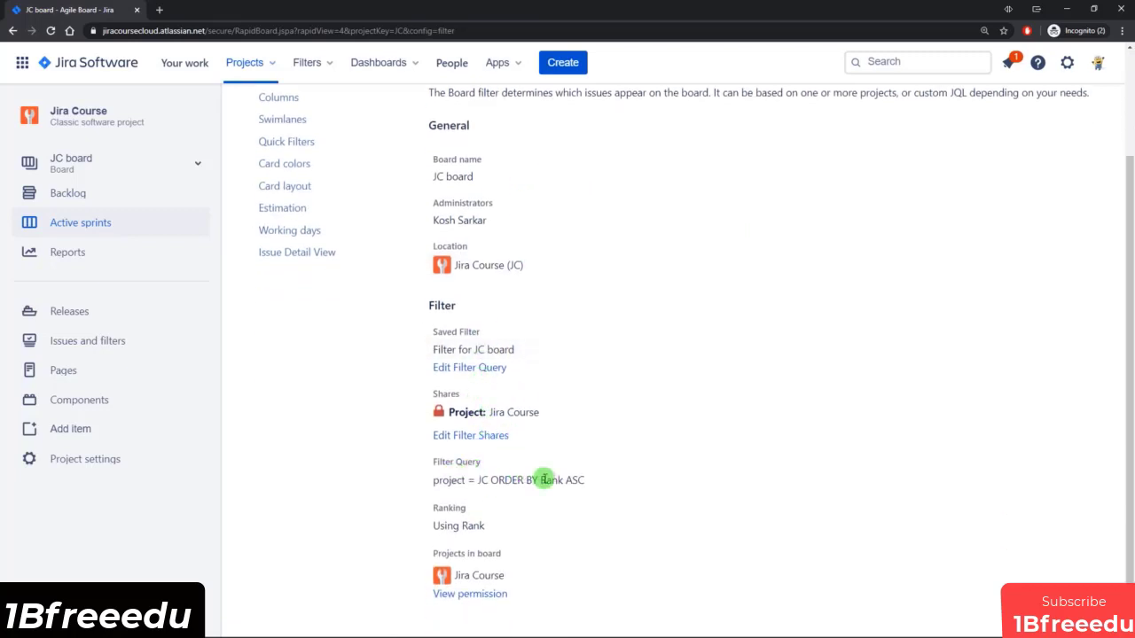
scroll(532, 373, "up", 2)
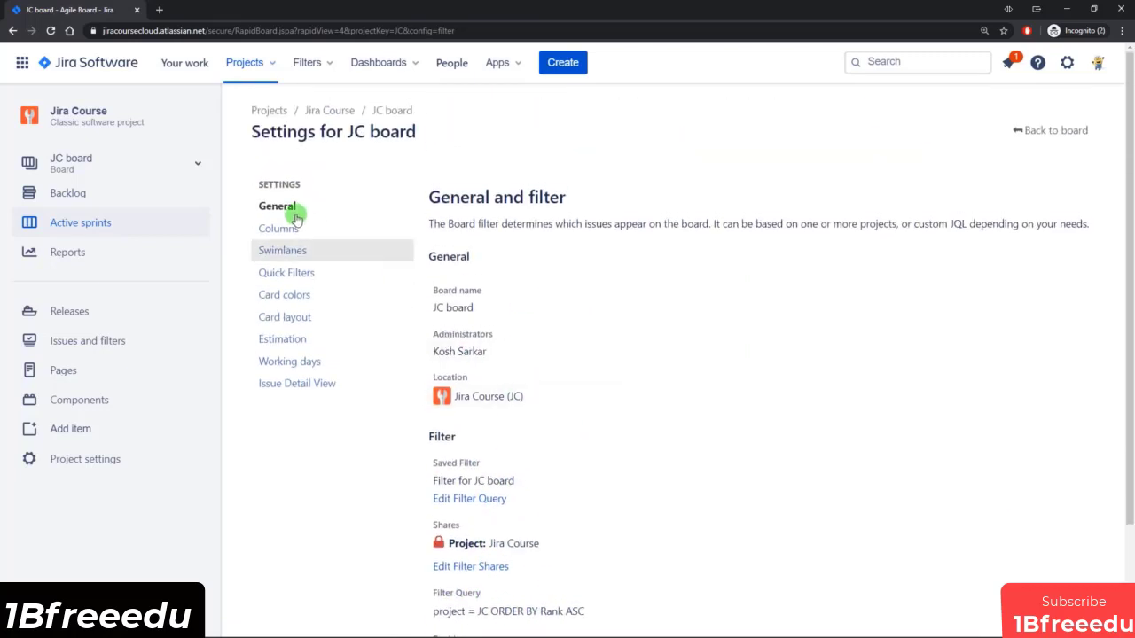
Move the In Progress status to the unmapped statuses in the board's column settings, and return to the board.
left_click(294, 232)
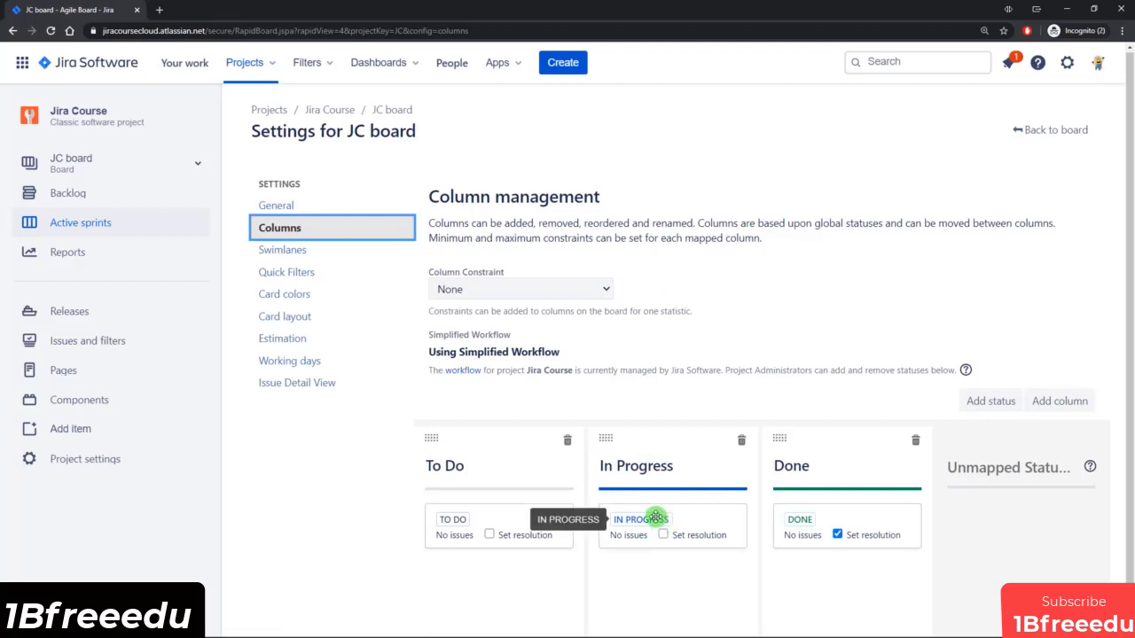
left_click_drag(656, 519, 1015, 518)
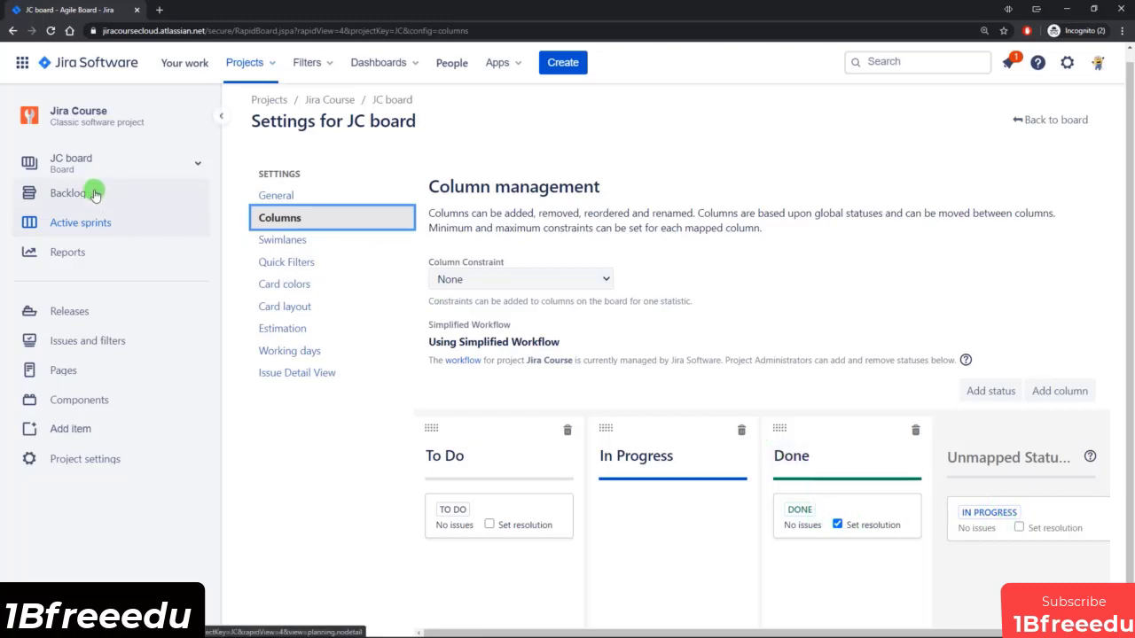
left_click(1093, 126)
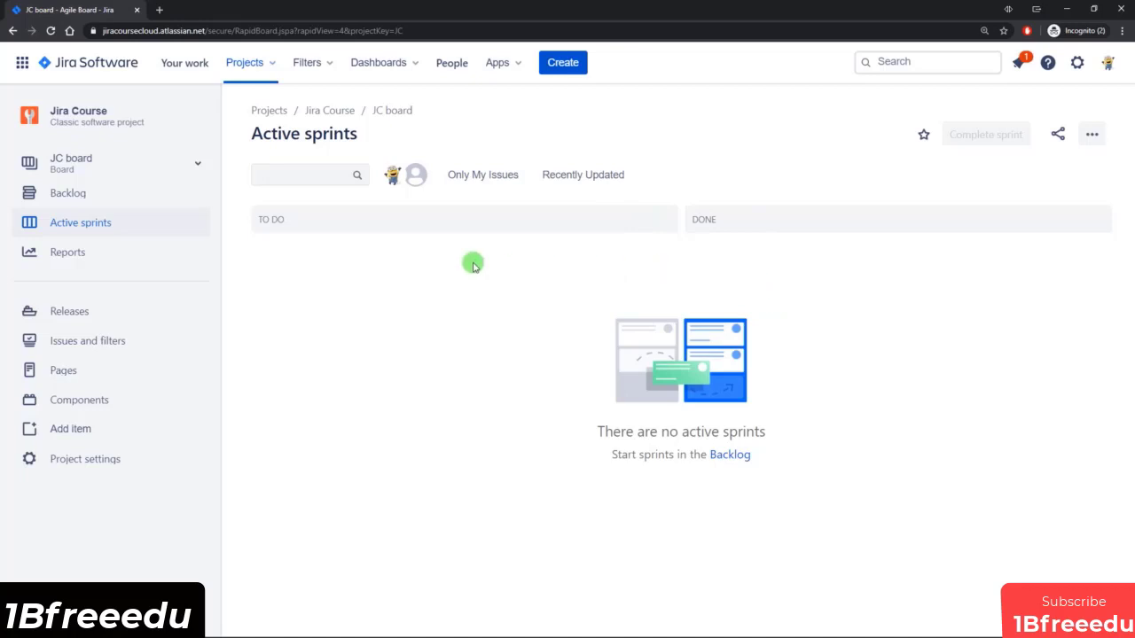
Open the backlog and start a new issue in the Jira Course project with the issue type Epic.
left_click(80, 193)
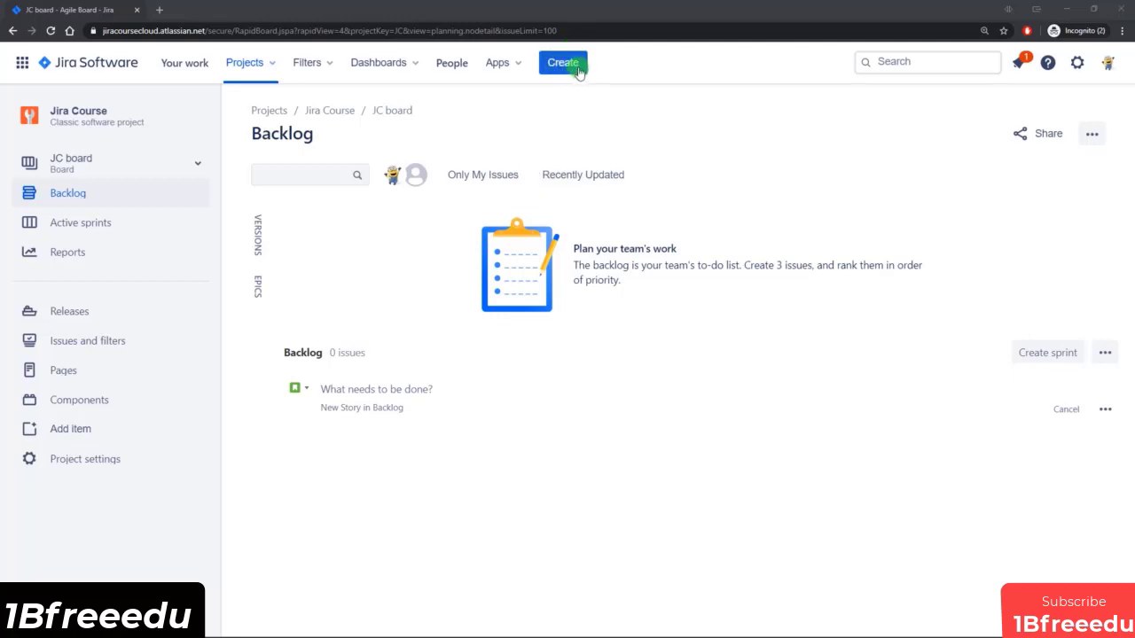
left_click(598, 144)
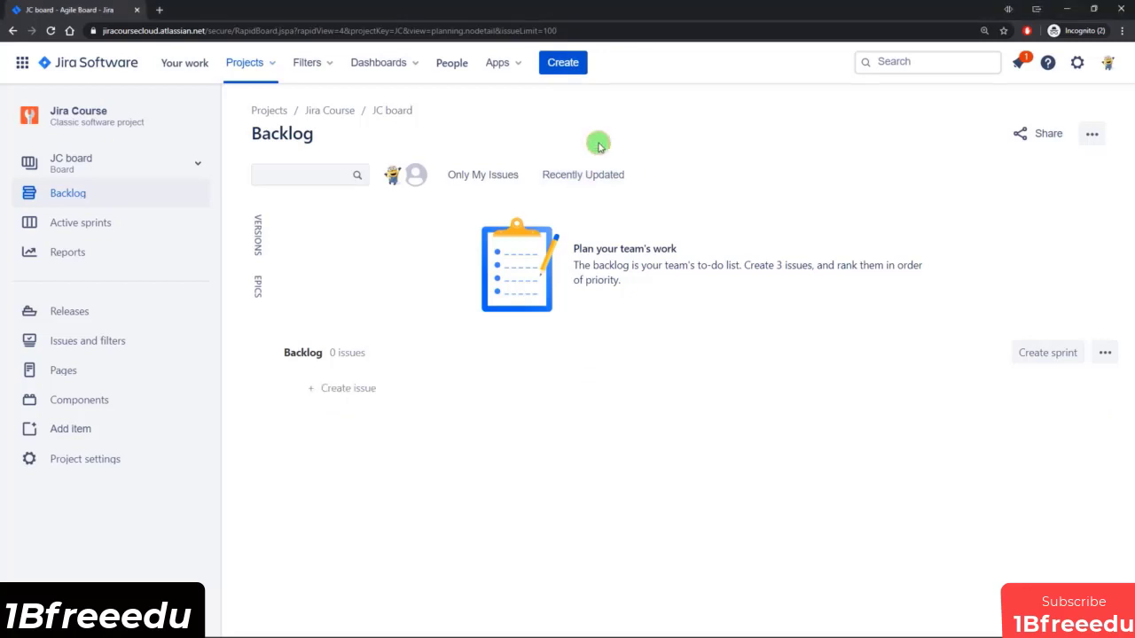
key("c")
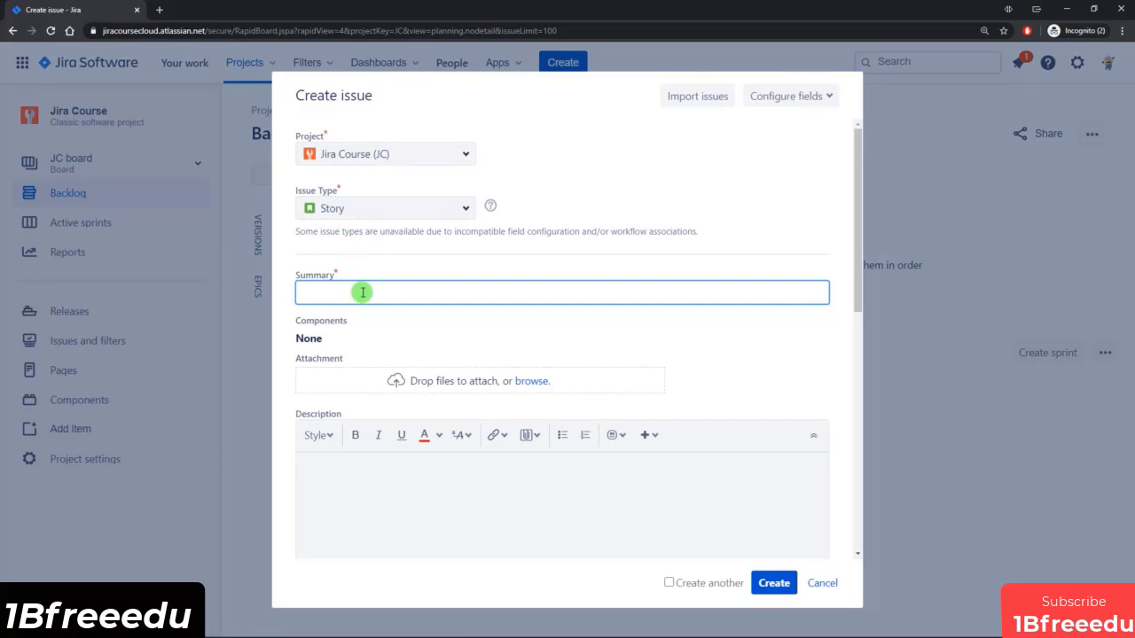
left_click(464, 210)
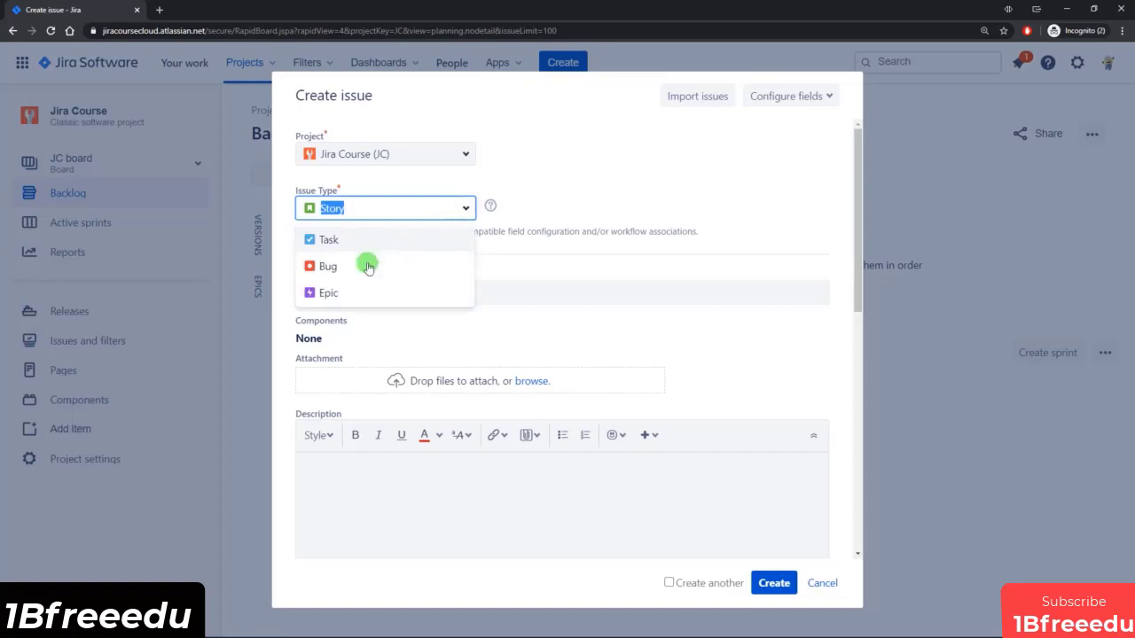
left_click(328, 293)
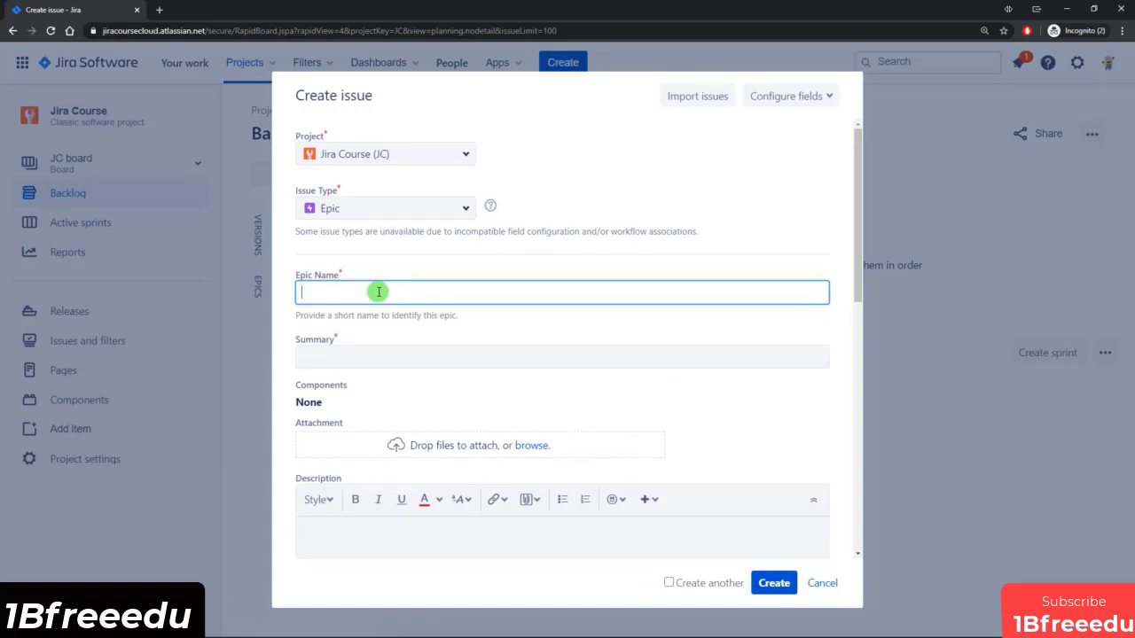
Create the epic "Leading an agile team" with the summary "Leading an agile team section of the course", enabling creation of another issue.
type("Leading an agile team")
key("Tab")
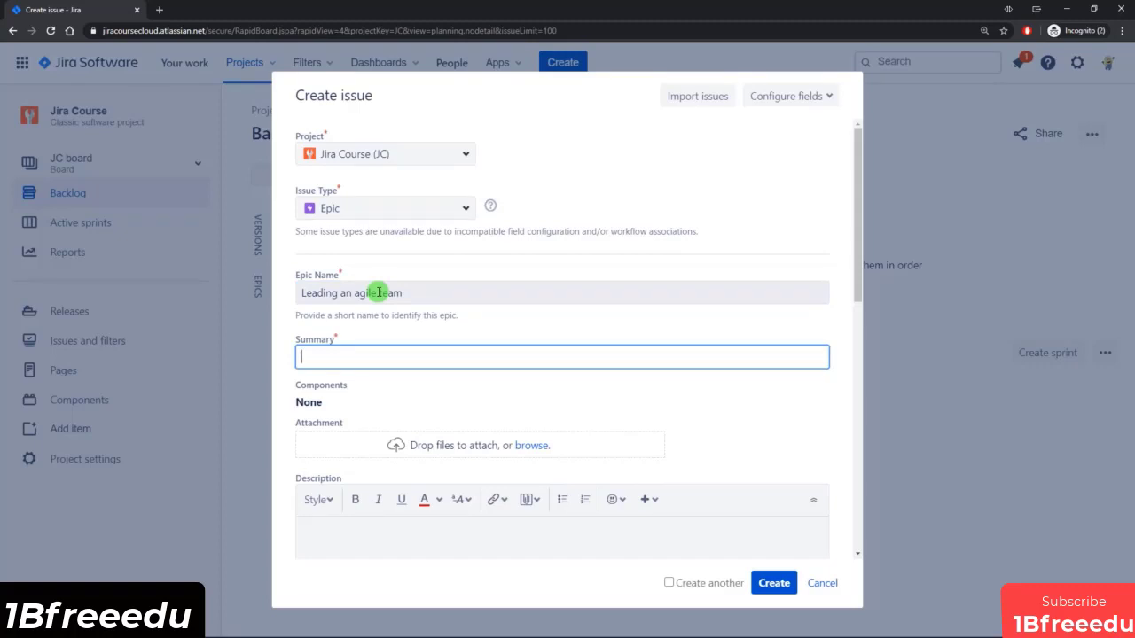
type("Leading an agile team section of the course")
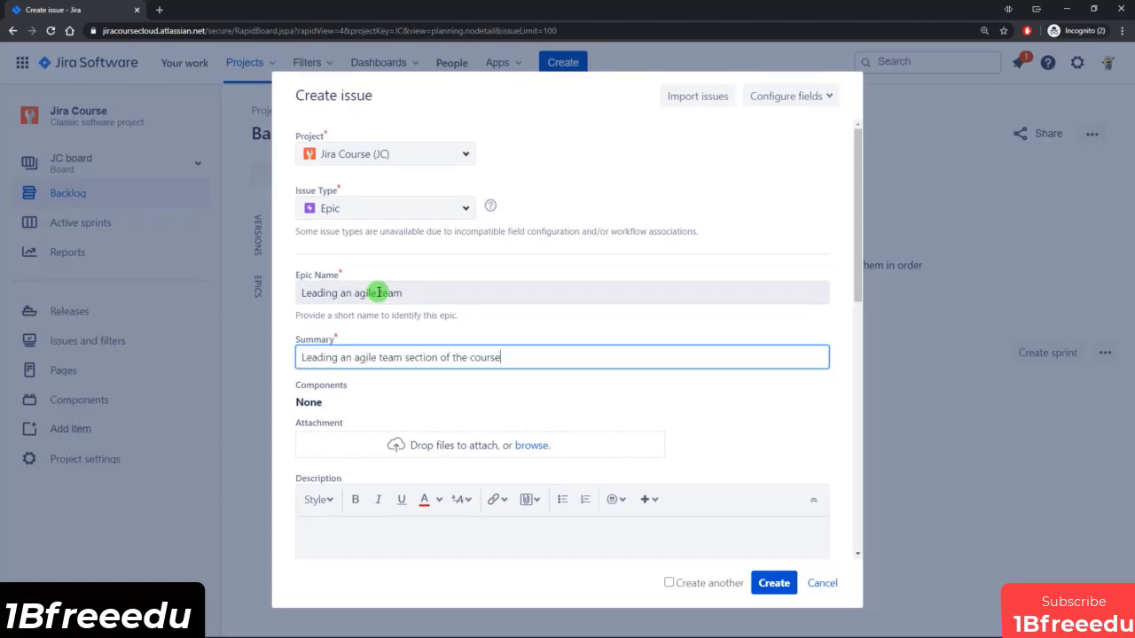
scroll(446, 335, "down", 4)
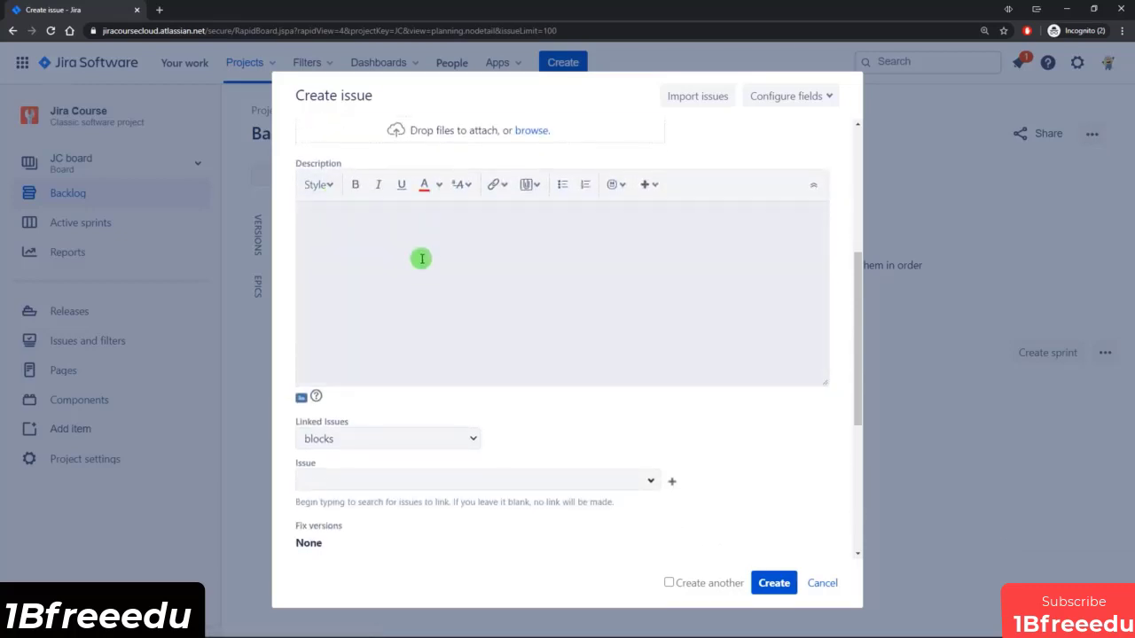
scroll(436, 300, "down", 4)
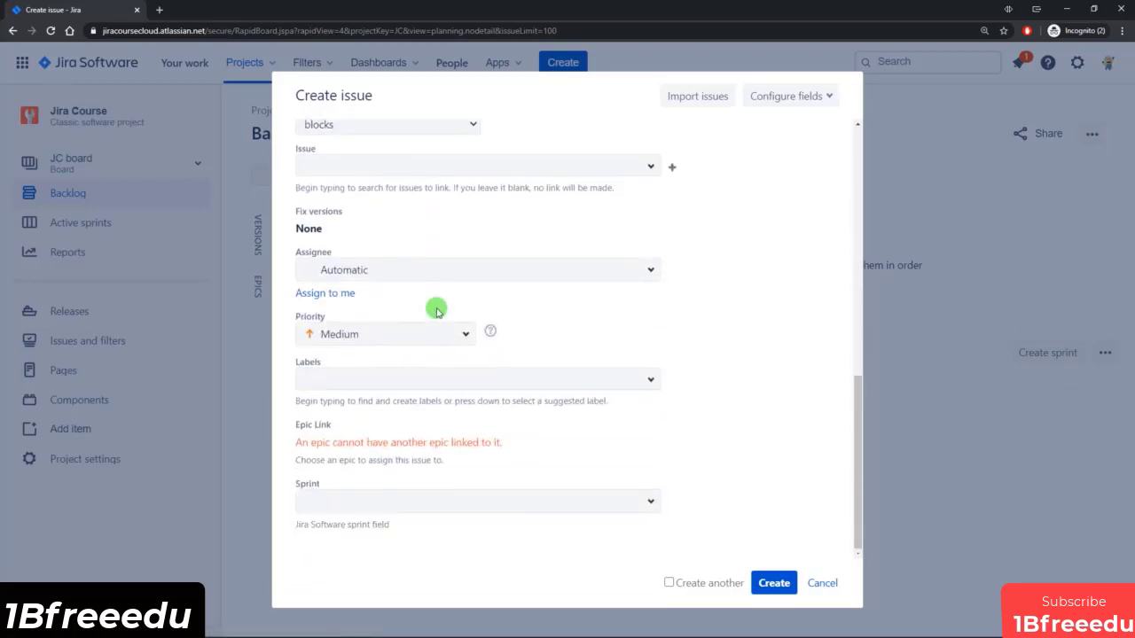
left_click(698, 585)
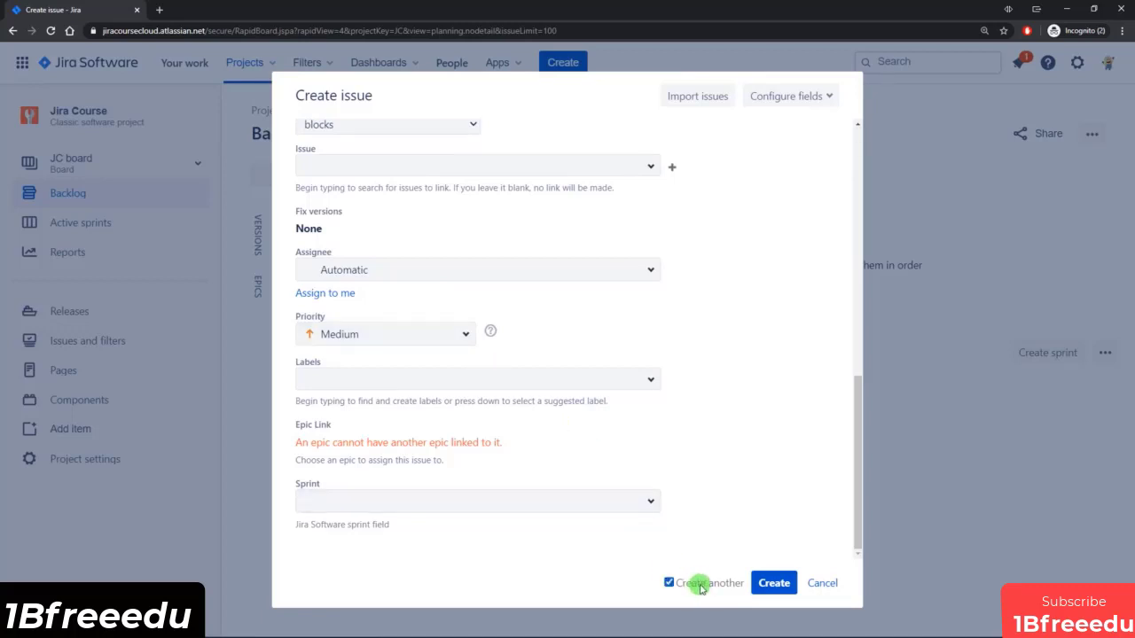
left_click(774, 584)
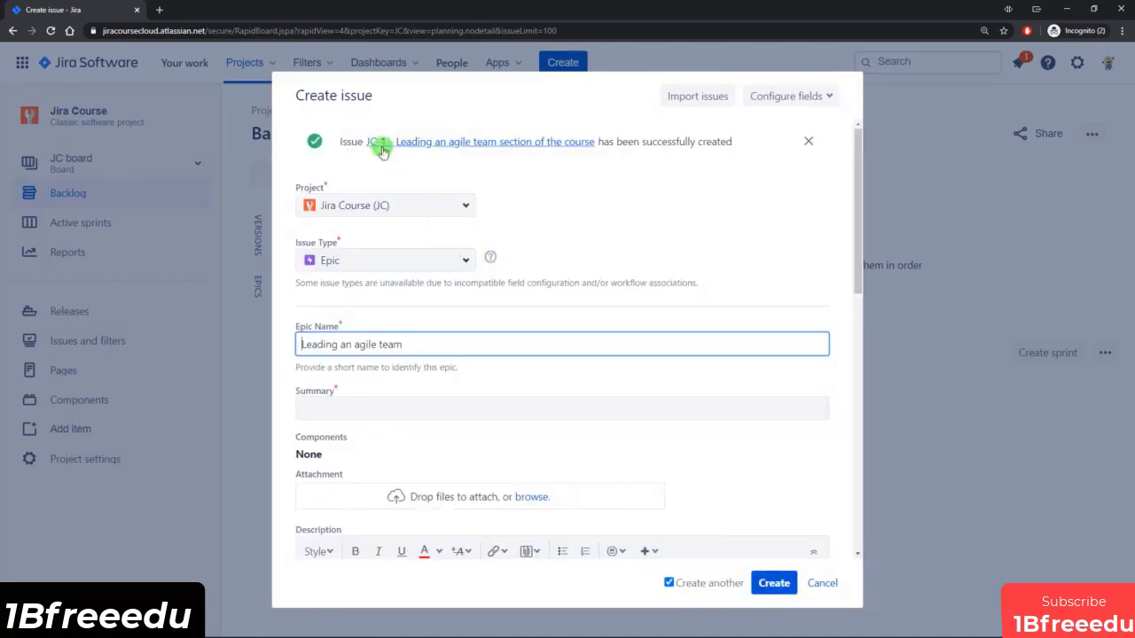
Create the epic "Jira Administration" with the summary "Jira Administration section of the course", and show the epics in the backlog.
left_click(432, 343)
left_click_drag(401, 344, 299, 345)
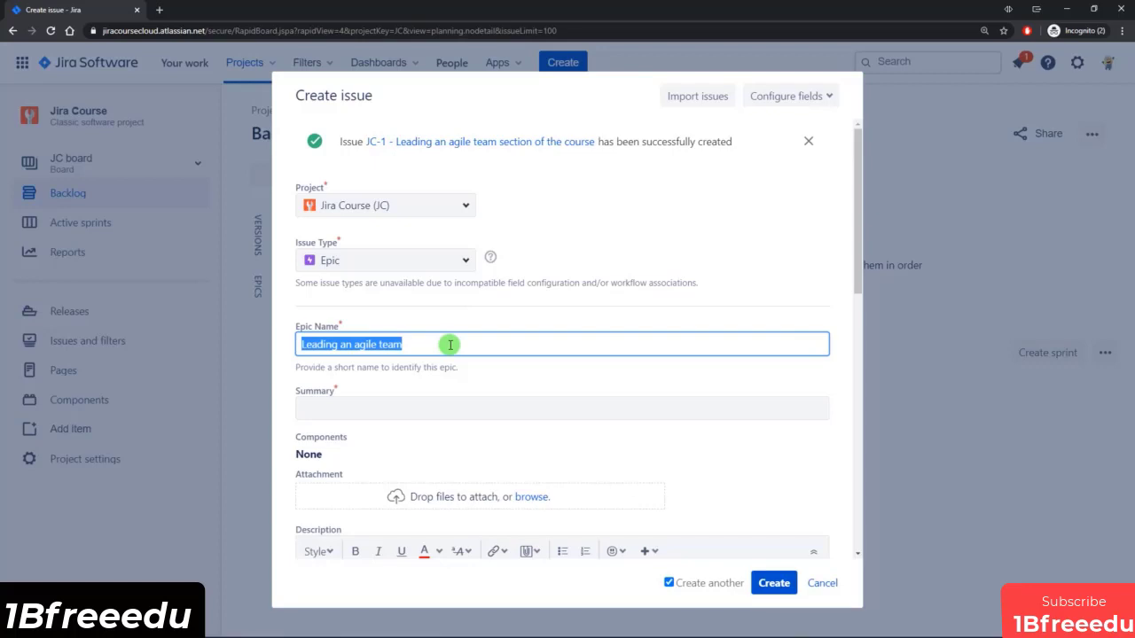
key("BackSpace")
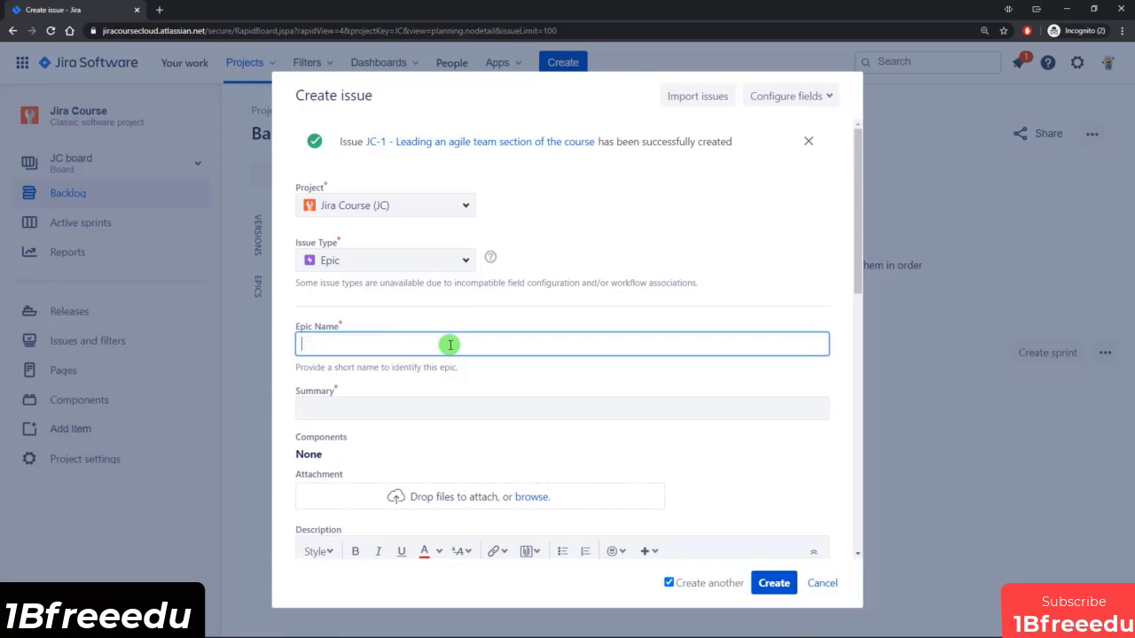
type("Jira Administration")
key("Tab")
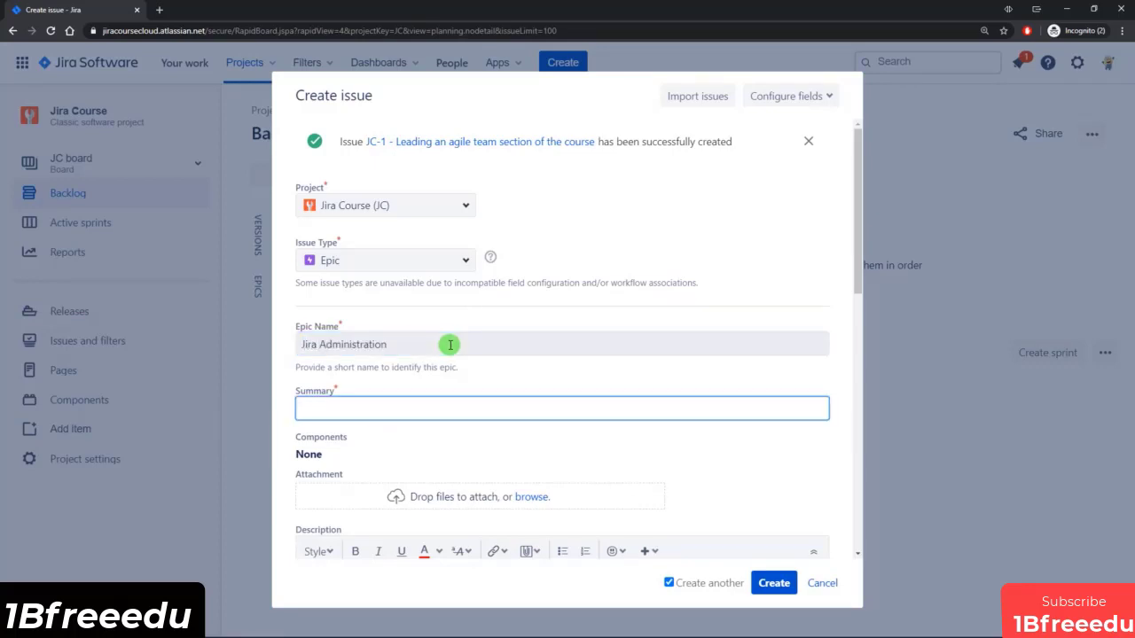
type("Jira Administration section of the course")
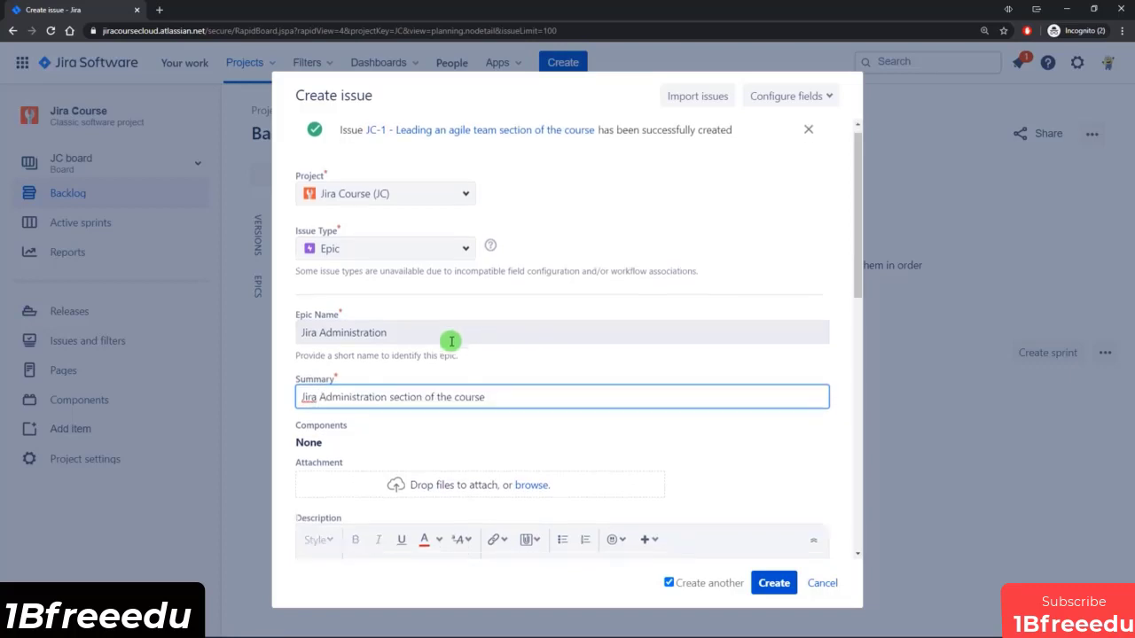
scroll(449, 339, "down", 10)
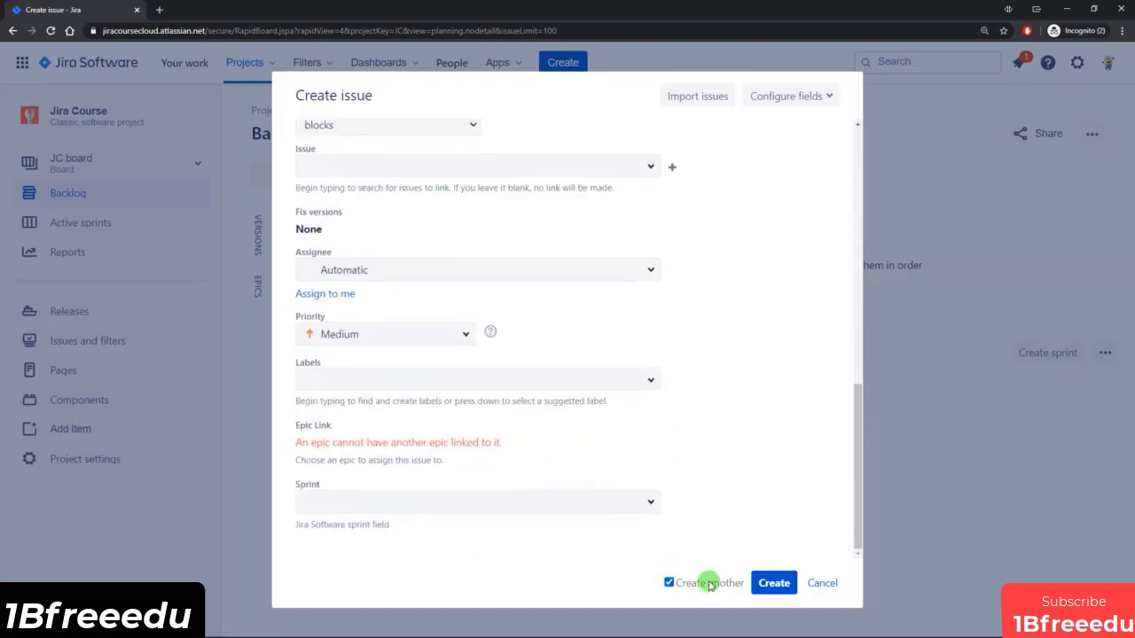
left_click(773, 583)
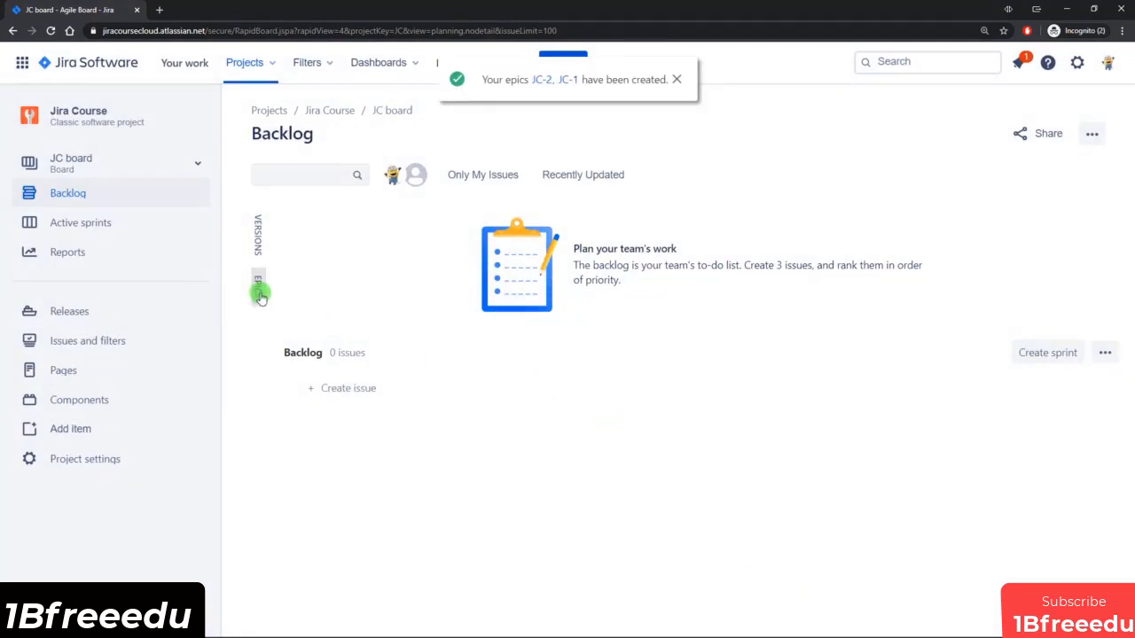
left_click(259, 291)
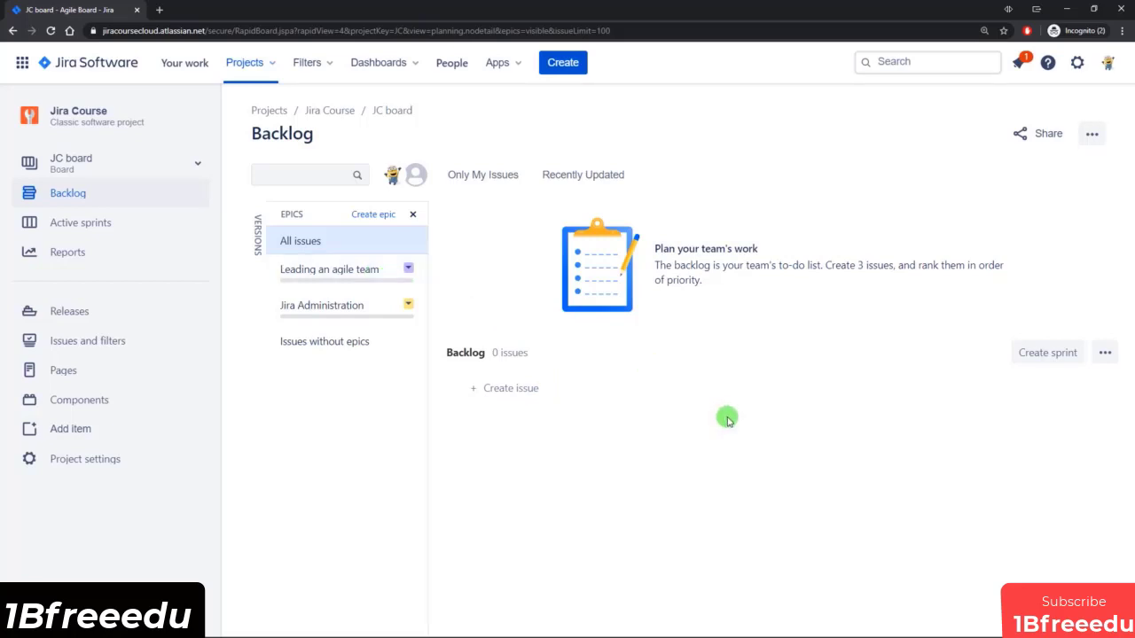
Start a story with the summary "As a user, I want to learn how to configure agile boards so that I can help the agile team".
key("c")
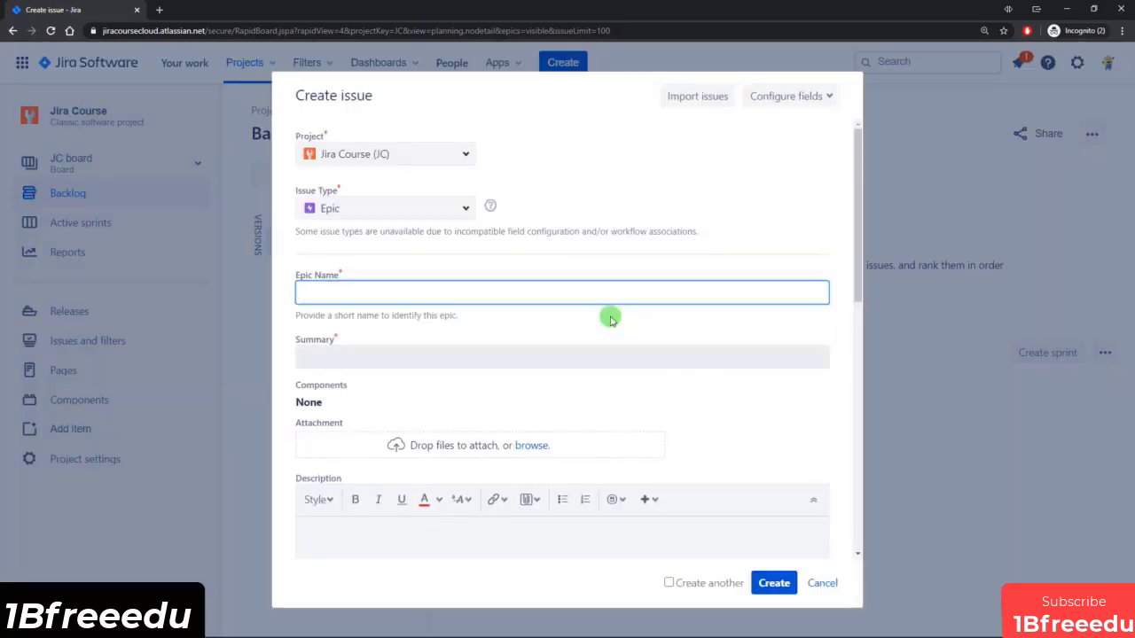
left_click(464, 204)
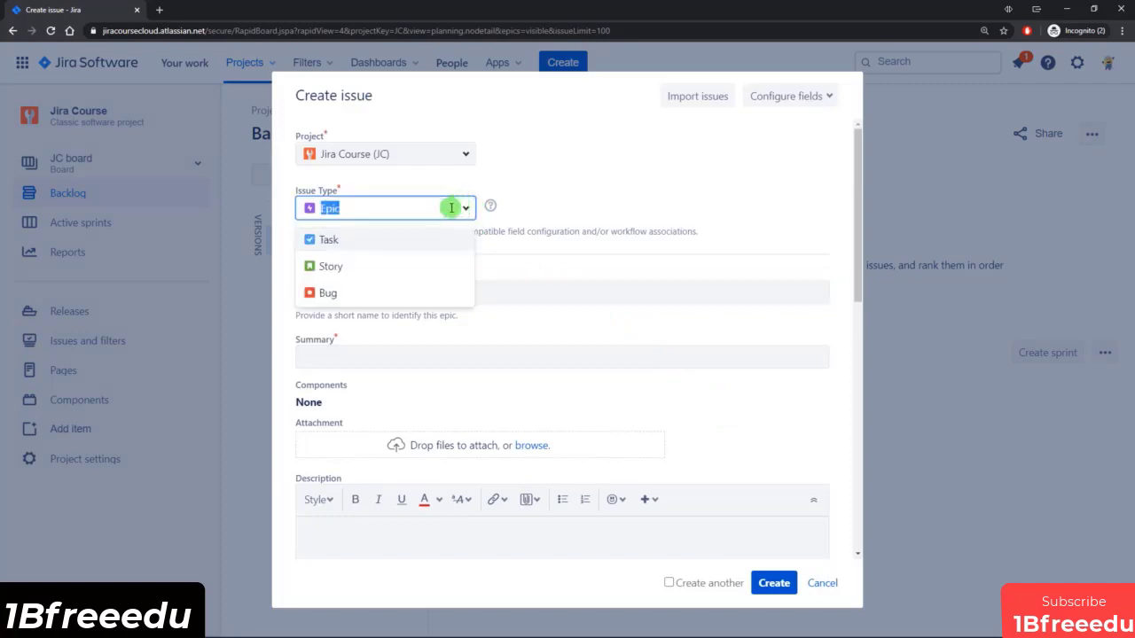
left_click(349, 266)
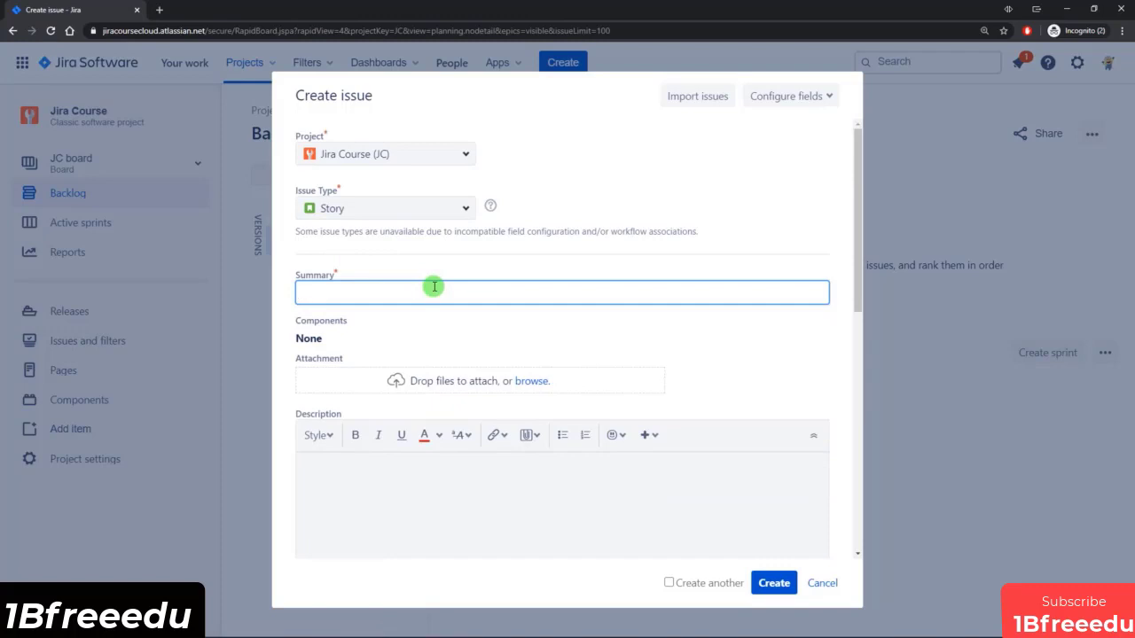
type("user, I want to learn how to configure agile boards so that I can help the agile team")
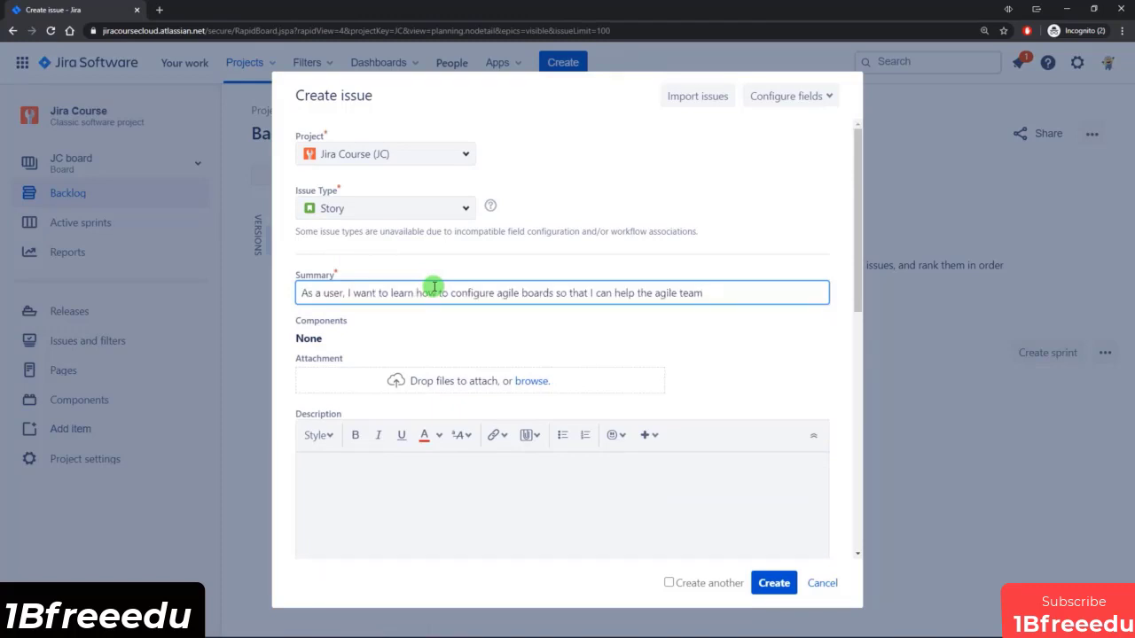
Link the new story to the epic Leading an agile team and create it.
scroll(450, 304, "down", 5)
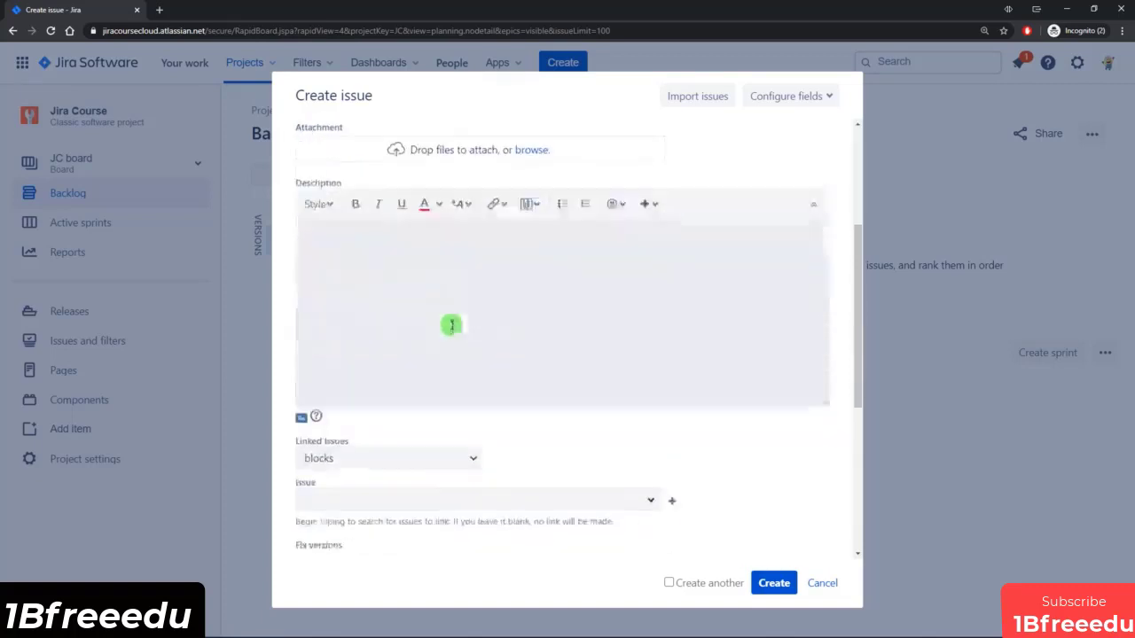
scroll(451, 329, "down", 4)
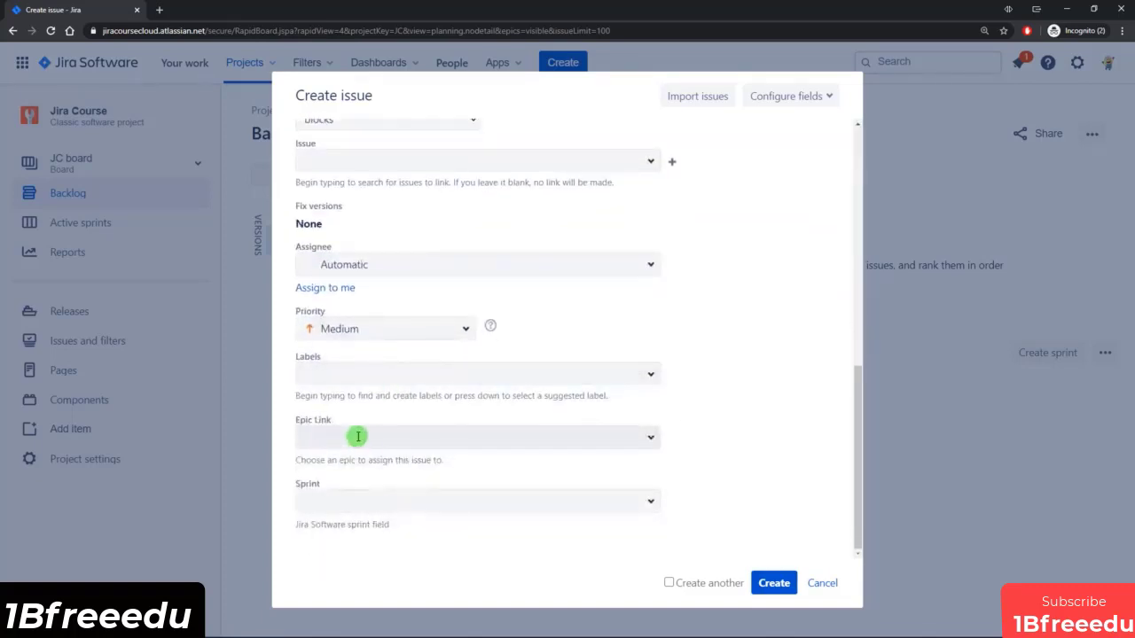
left_click(370, 436)
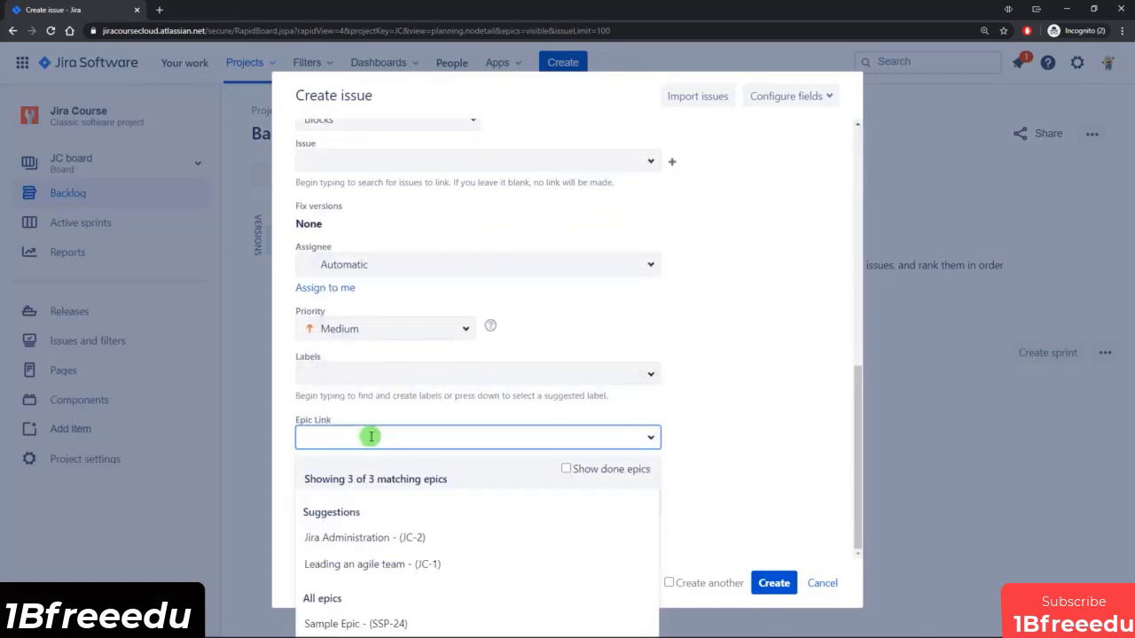
left_click(344, 564)
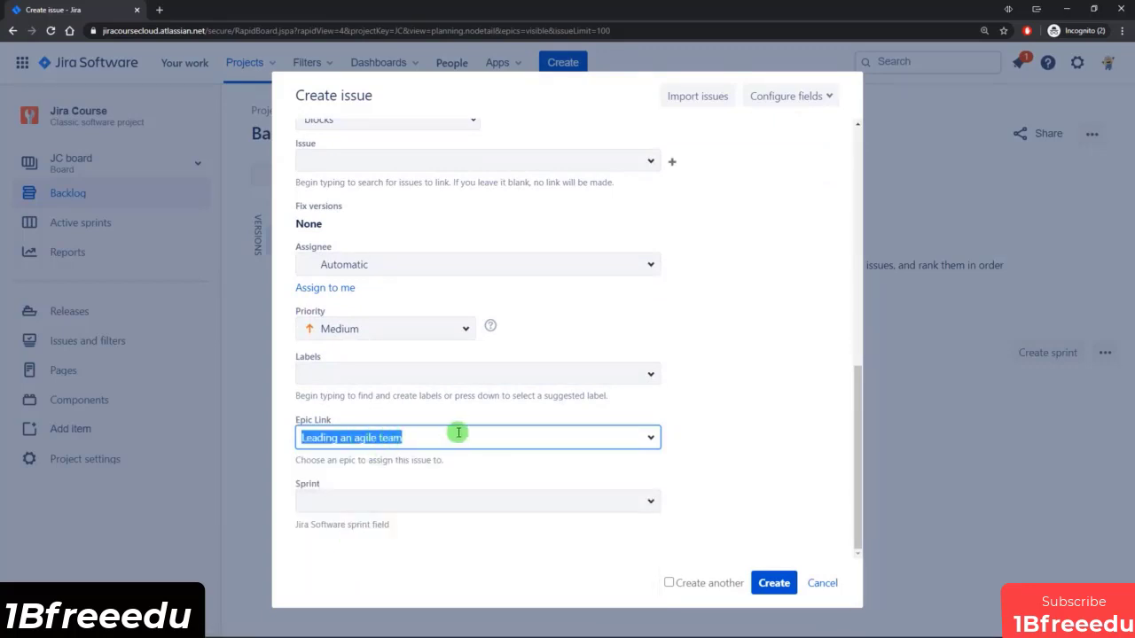
left_click(773, 582)
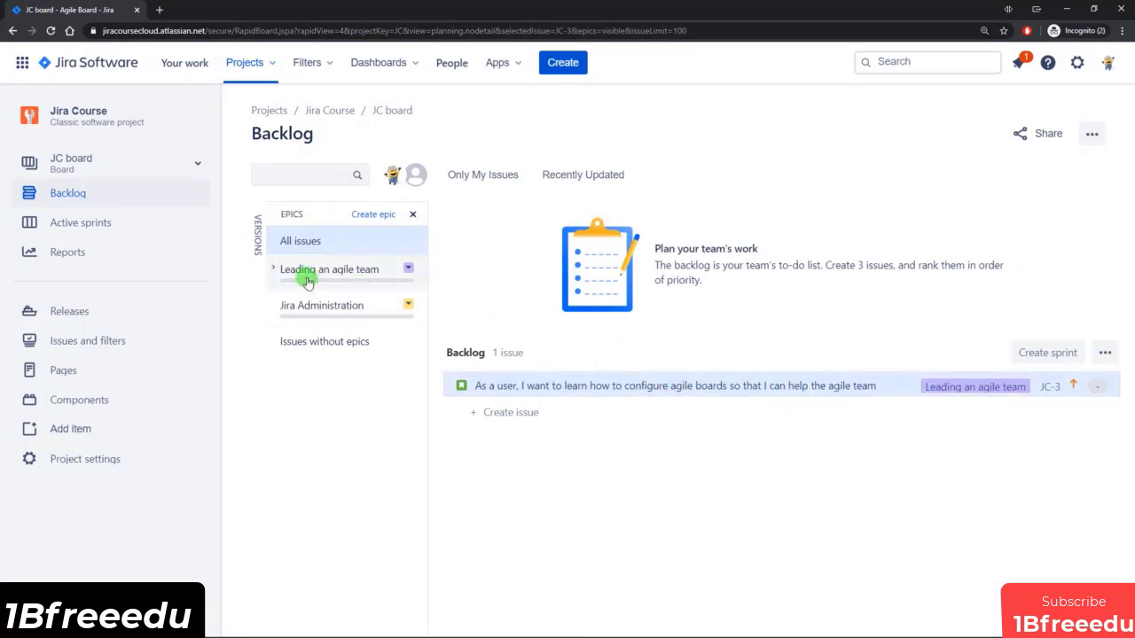
Change the color of the Leading an agile team epic to green and reload the backlog to check the story's epic label.
left_click(764, 386)
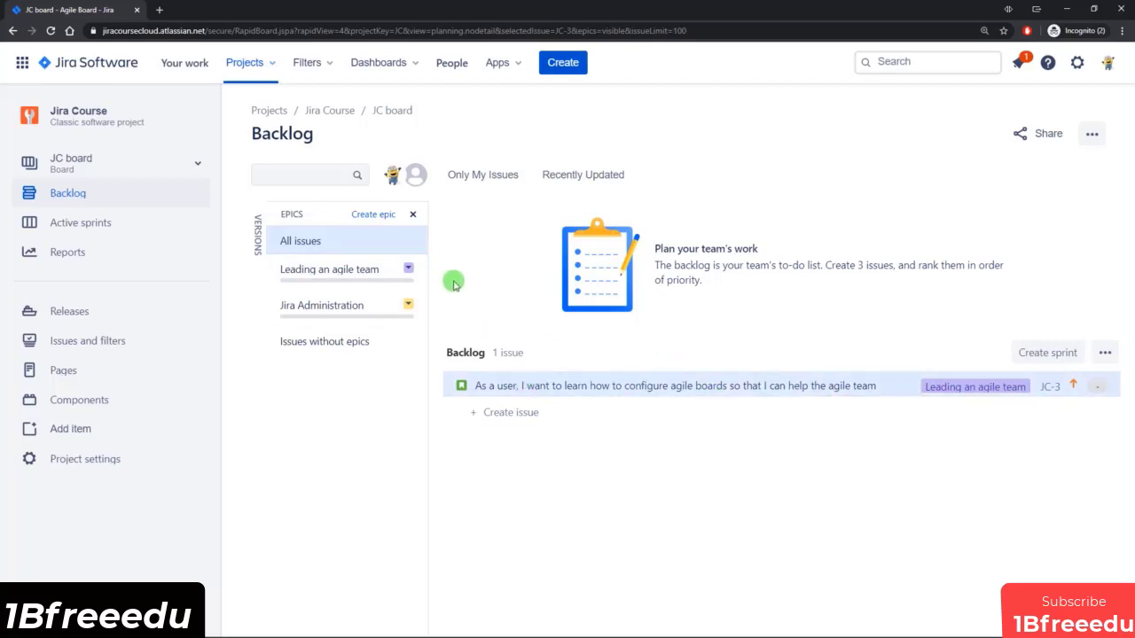
left_click(410, 268)
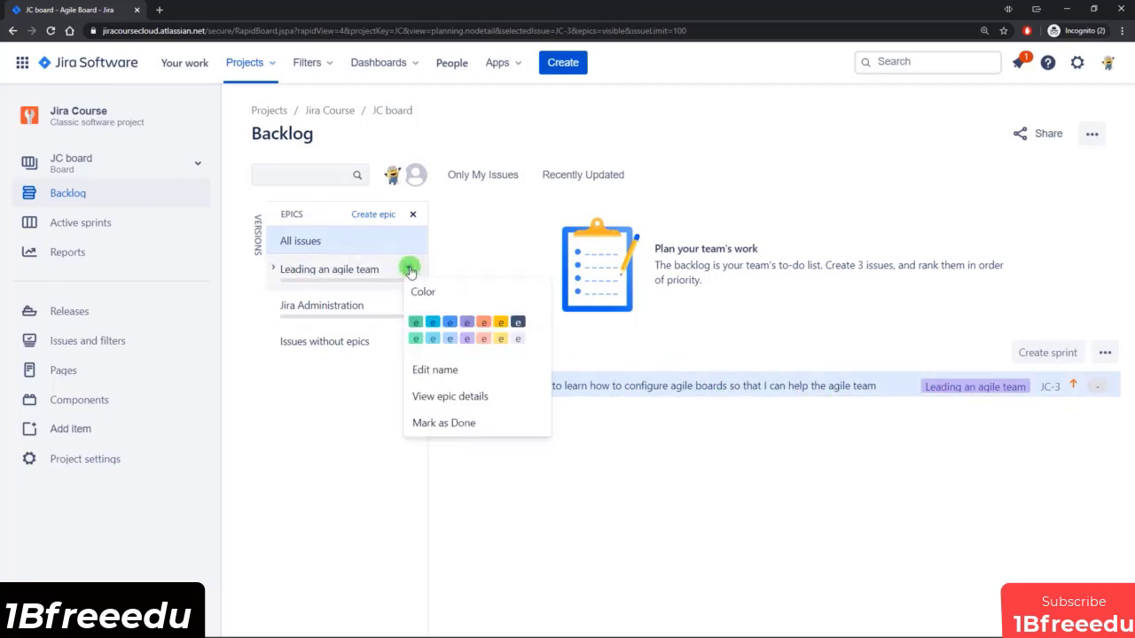
left_click(414, 339)
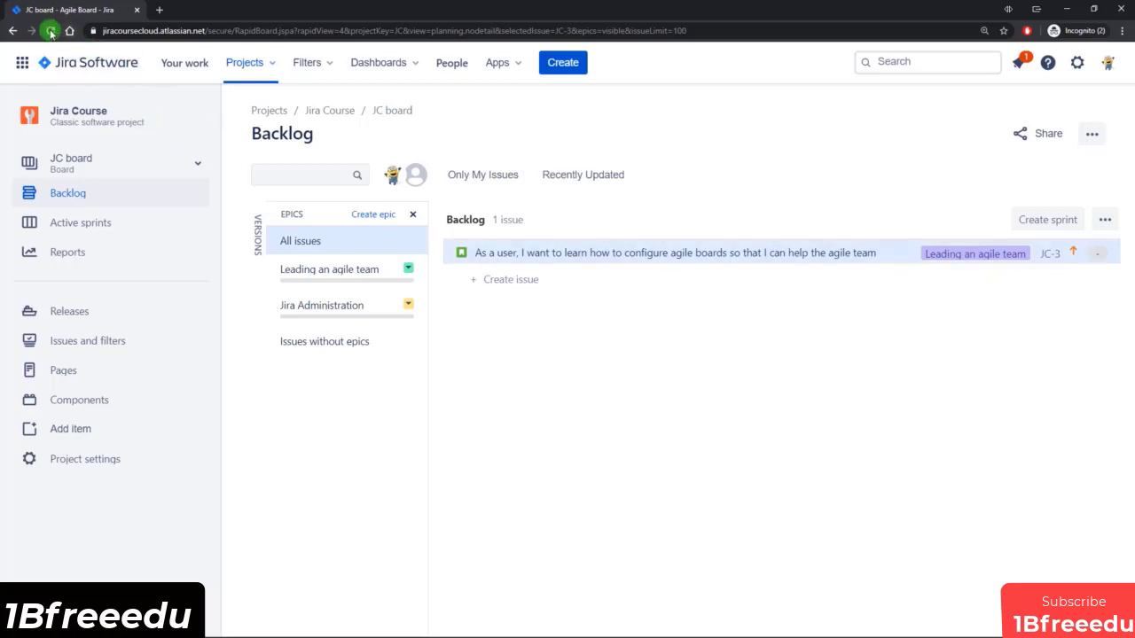
left_click(602, 182)
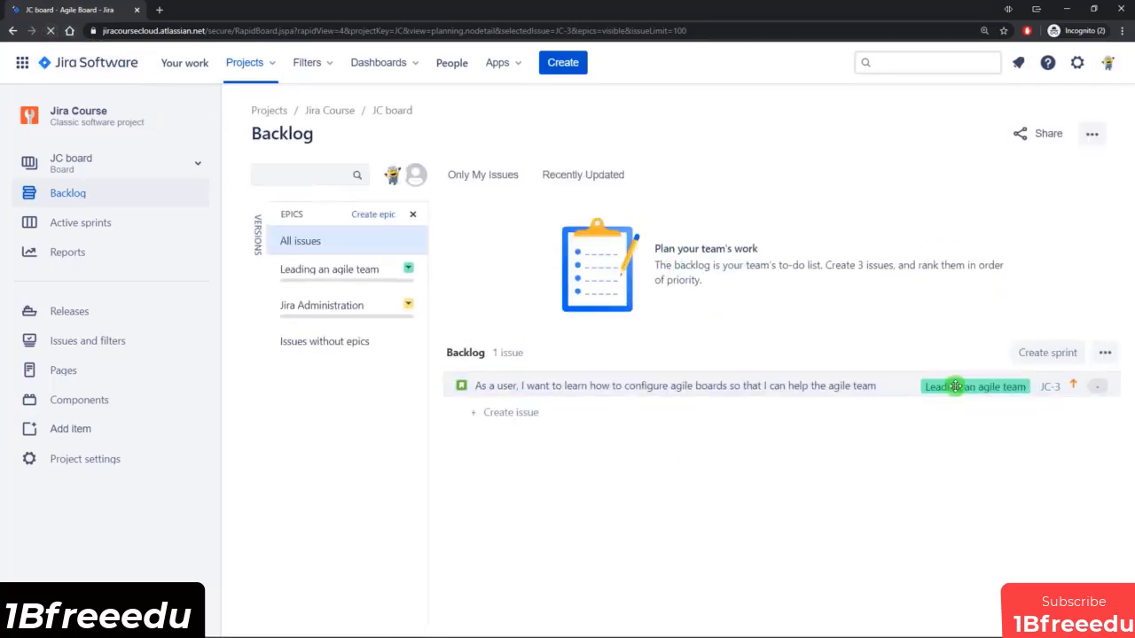
left_click(955, 386)
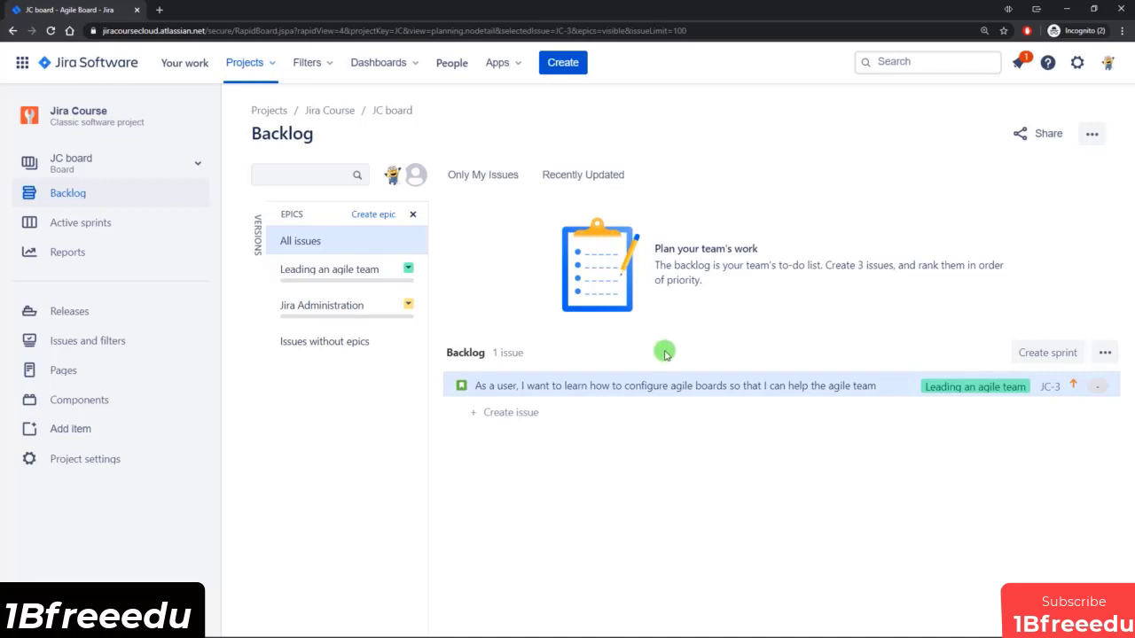
left_click(619, 375)
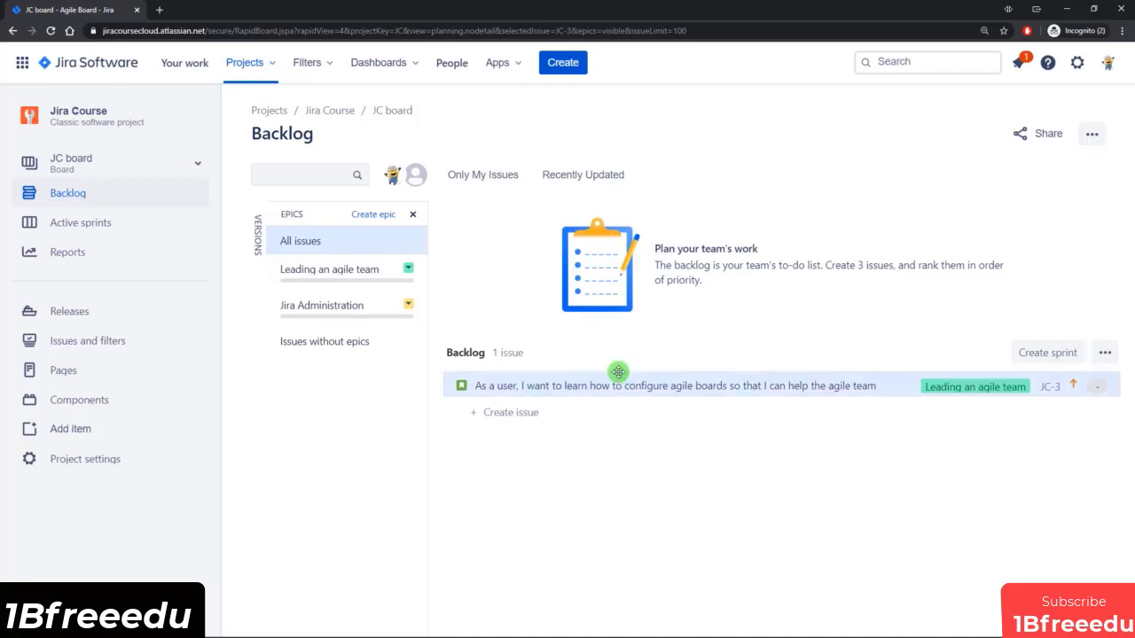
Add the backlog story "As a user, I want to create a project, to manage this course" and assign it to the Leading an agile team epic.
left_click(508, 414)
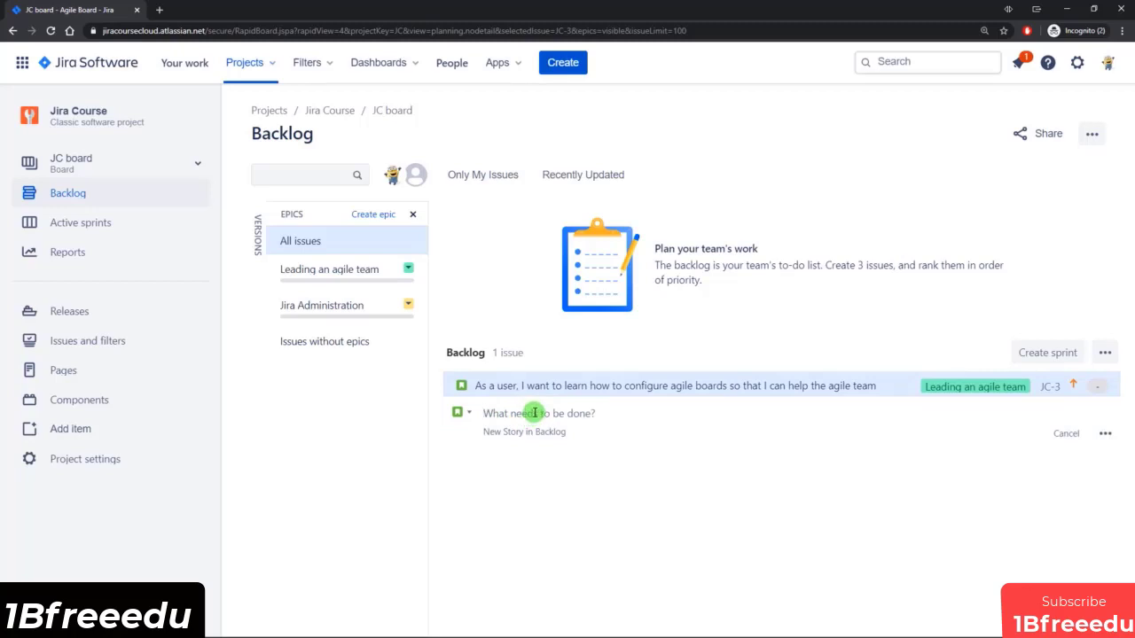
type("As a user, I want to create a project, to manage this course")
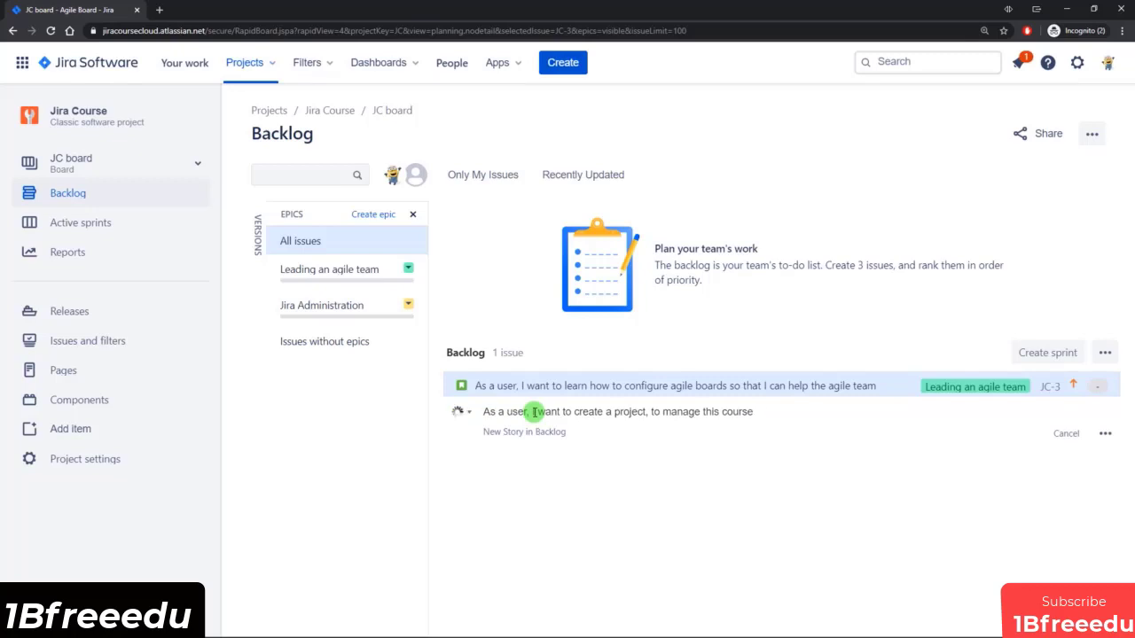
key("Return")
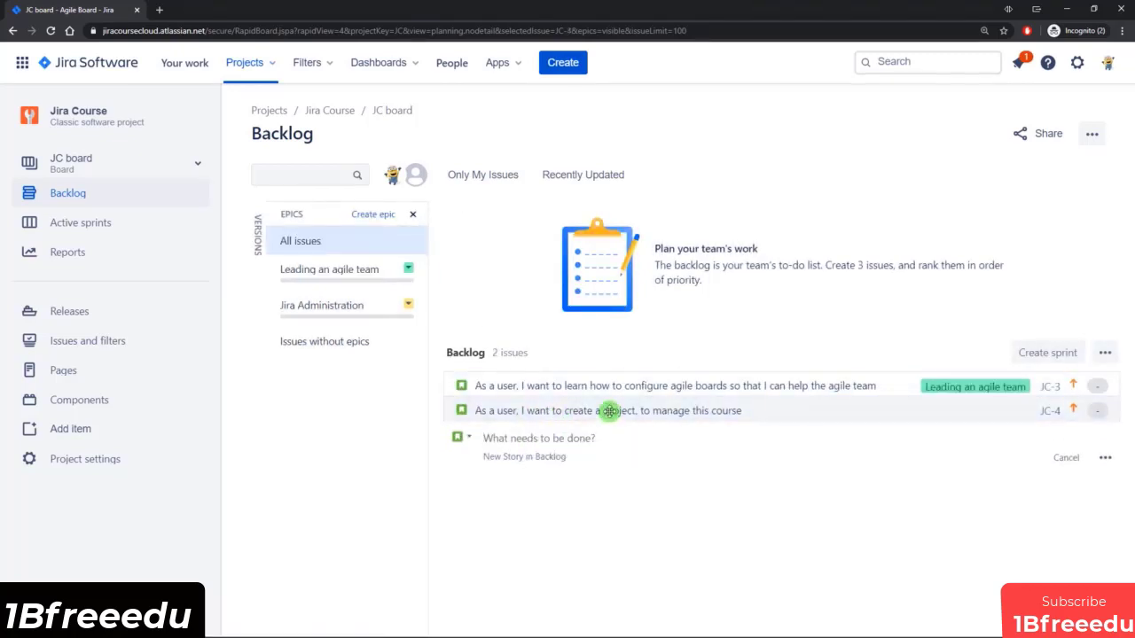
left_click_drag(611, 412, 405, 286)
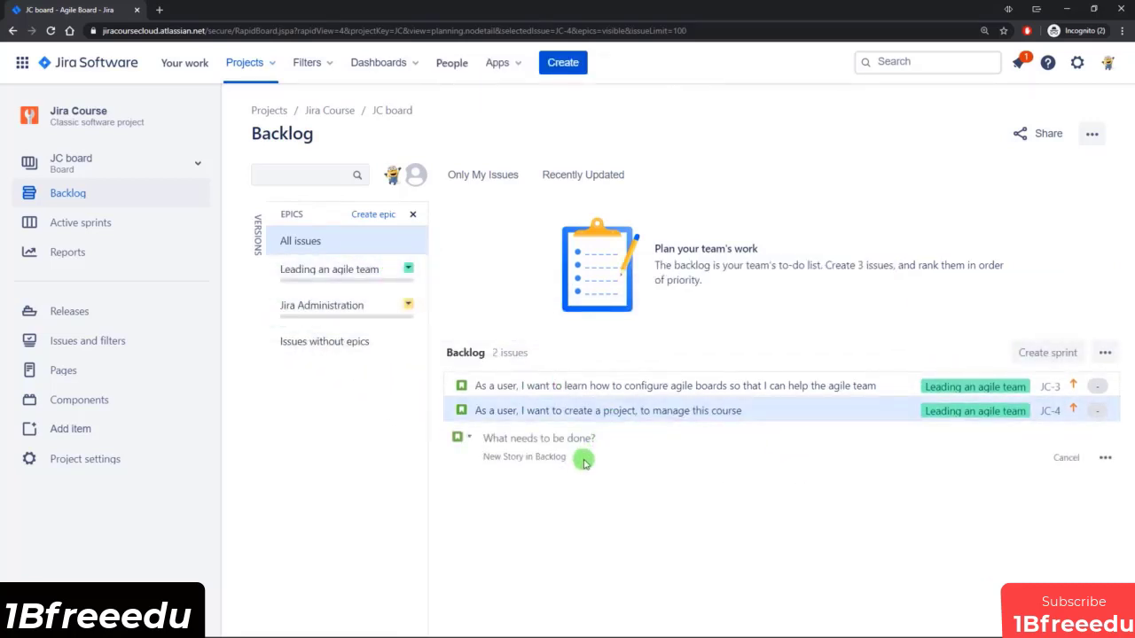
Filter the backlog by the Leading an agile team epic and add the task "Create user stories and tasks to populate the backlog".
left_click(327, 272)
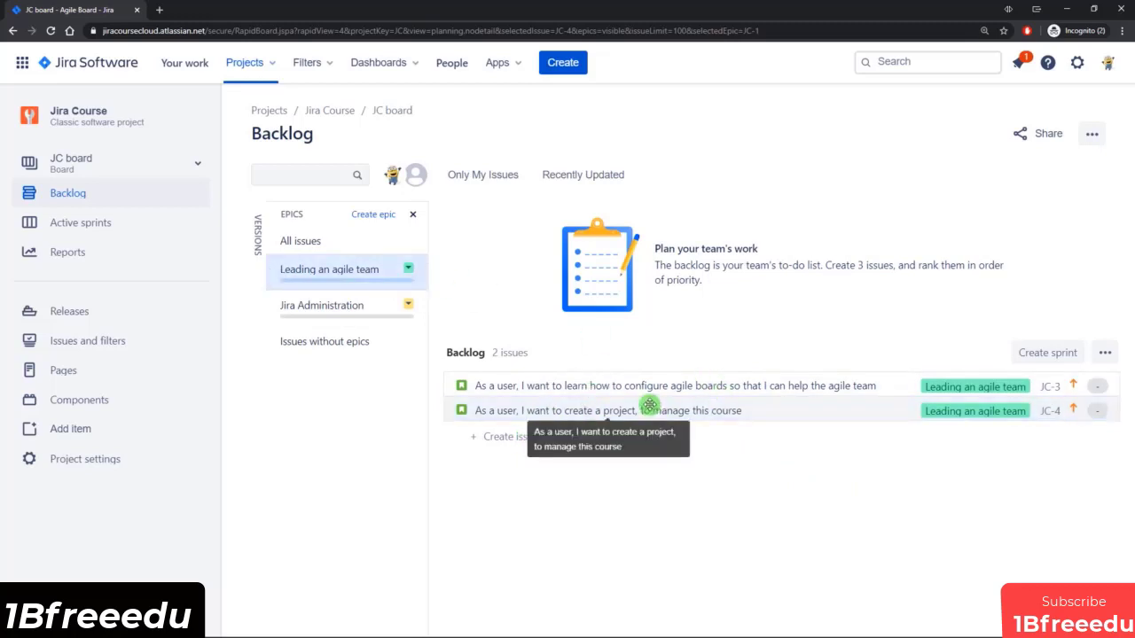
left_click(507, 442)
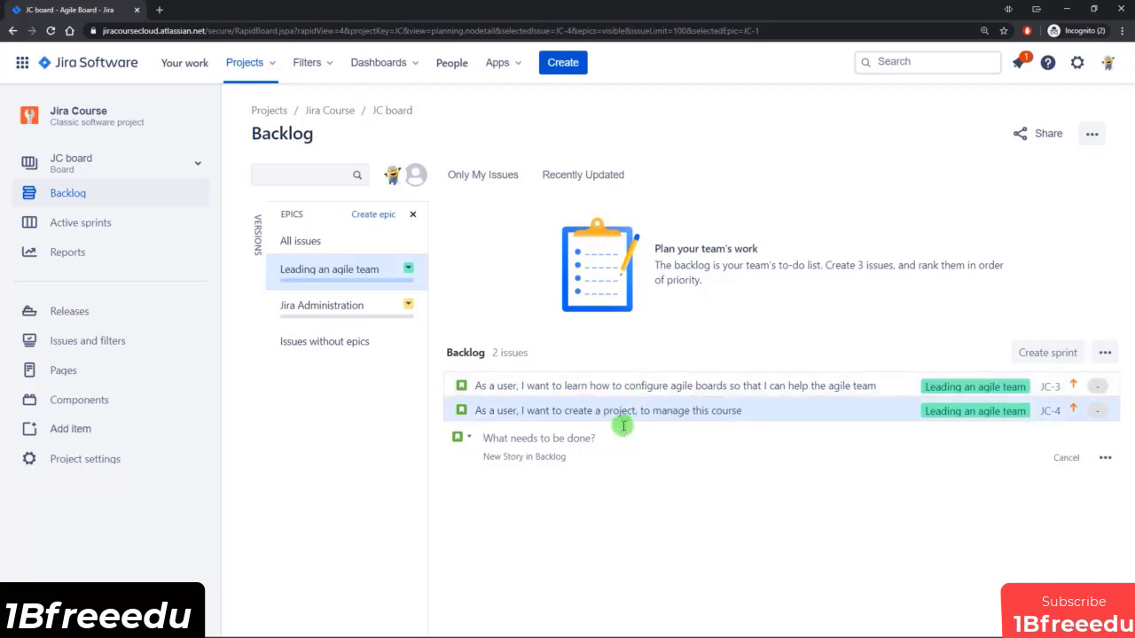
left_click(459, 437)
left_click(470, 395)
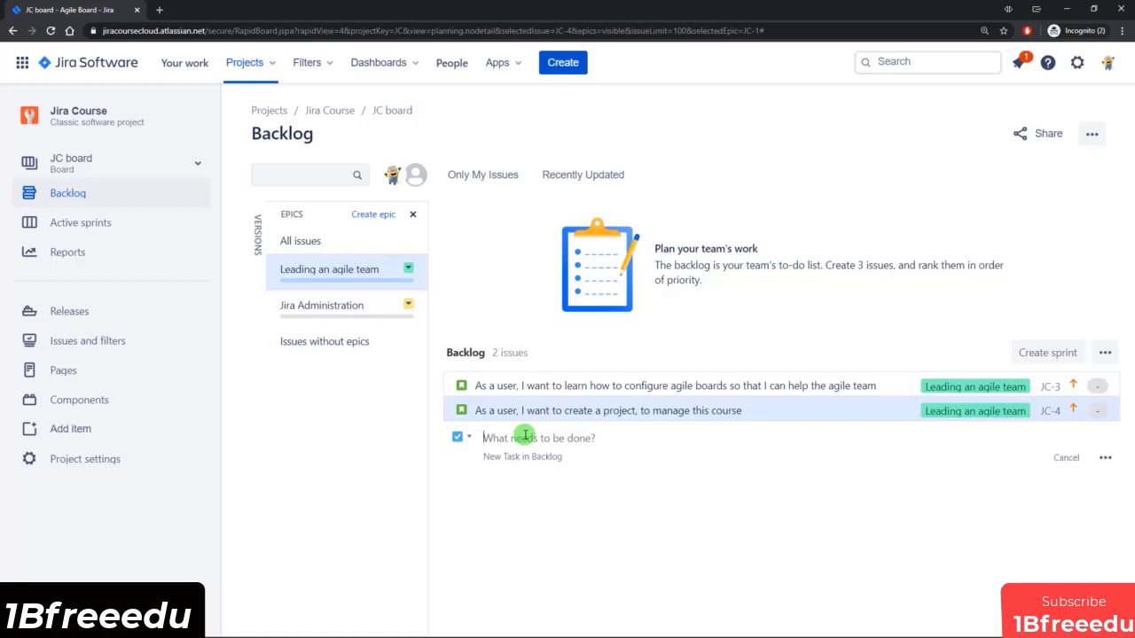
type("Create user stories and tasks to populate the backlog")
key("Return")
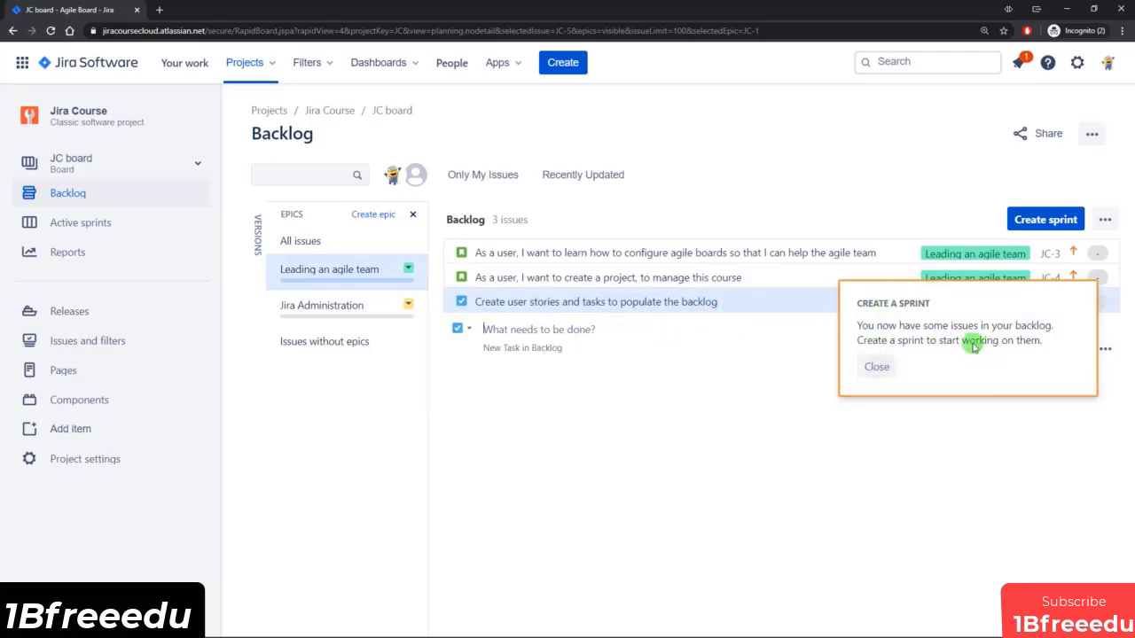
left_click(876, 367)
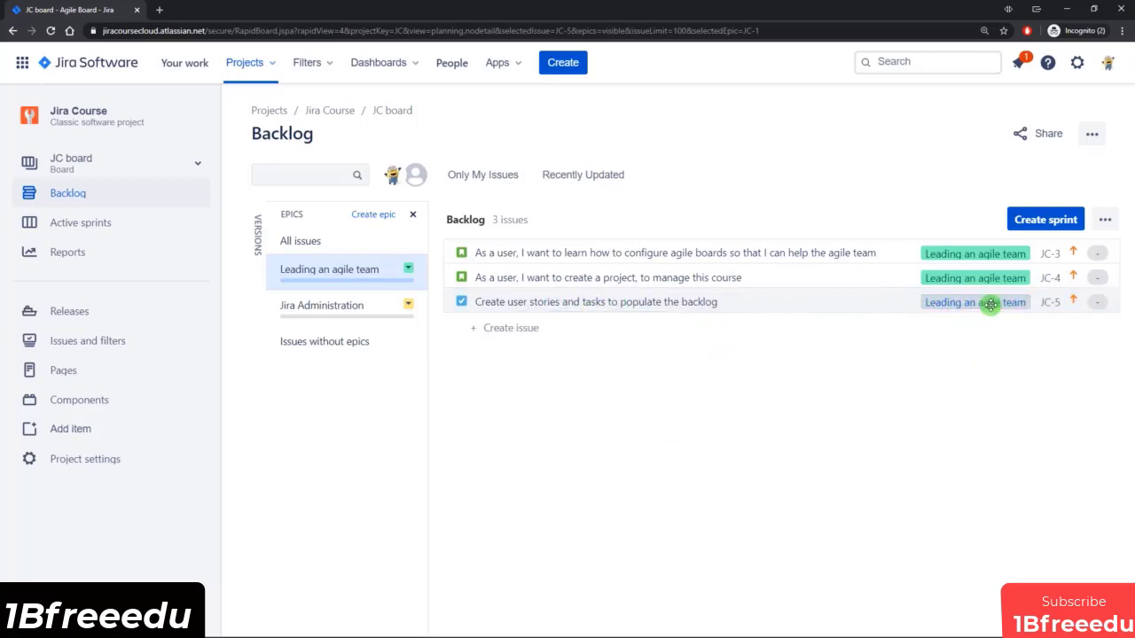
Add the tasks "Groom the backlog and set up sprints", "Set up software versions" and "Close sprint and view reports" to the filtered epic.
left_click(521, 327)
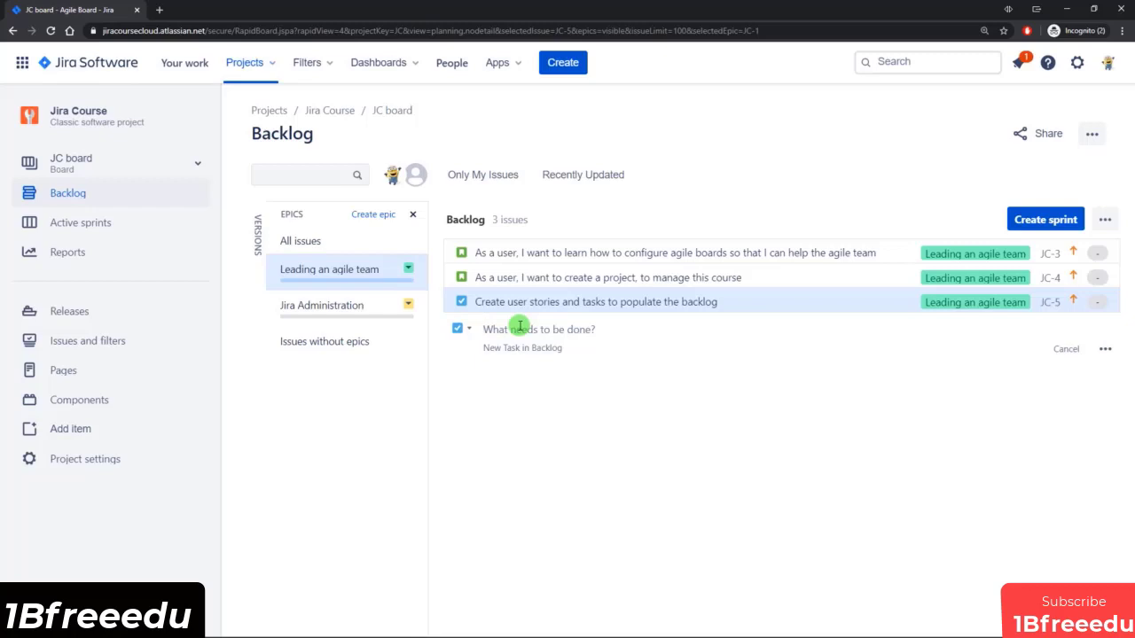
type("Groom the backlog and set up sprints")
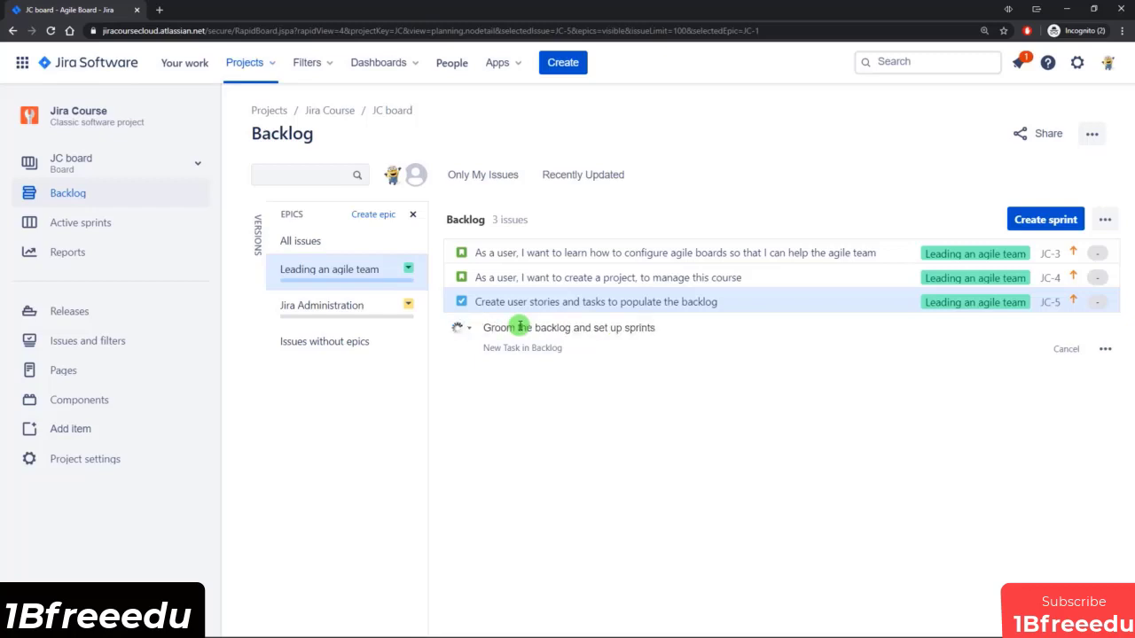
key("Return")
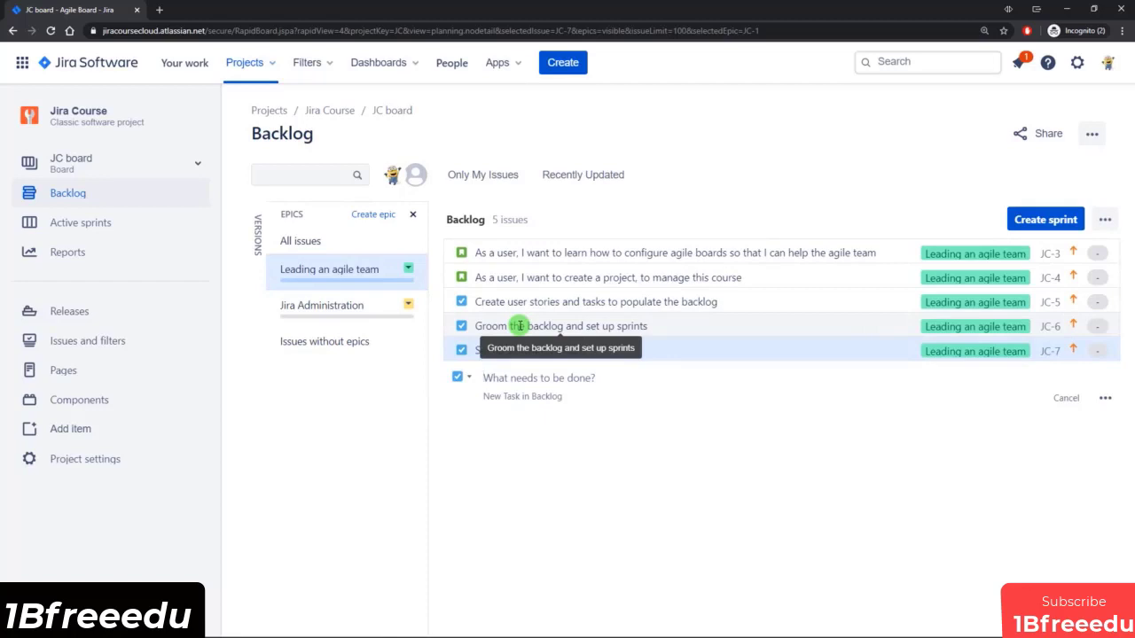
type("Close sprint and view reports")
key("Return")
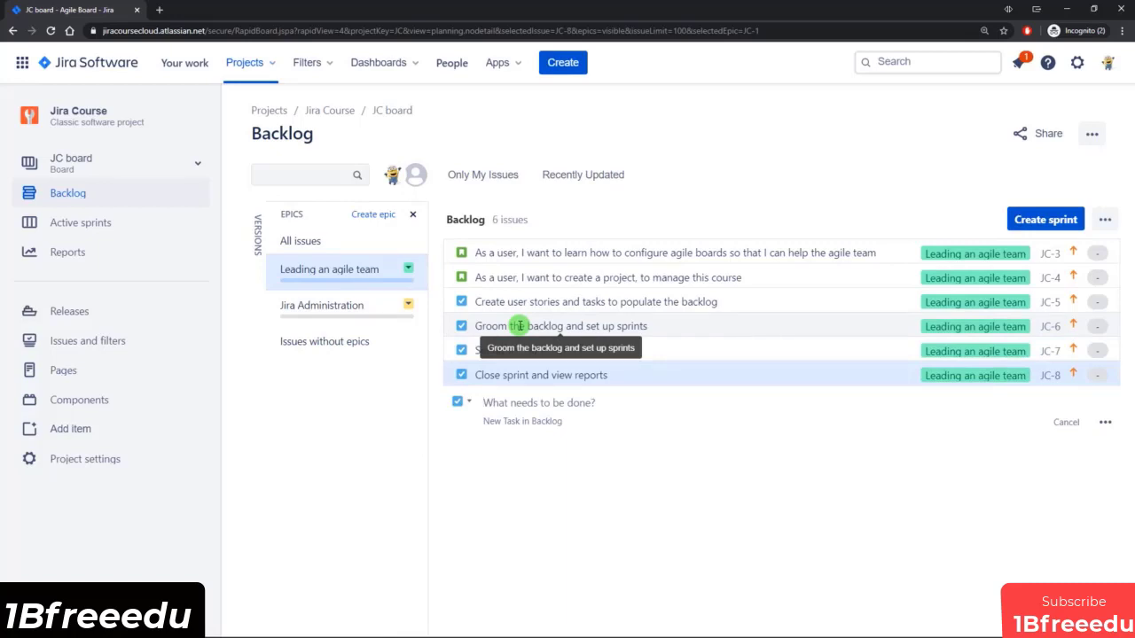
Open the task "Create user stories and tasks to populate the backlog" and review its detail fields, including the epic link and priority.
left_click(586, 303)
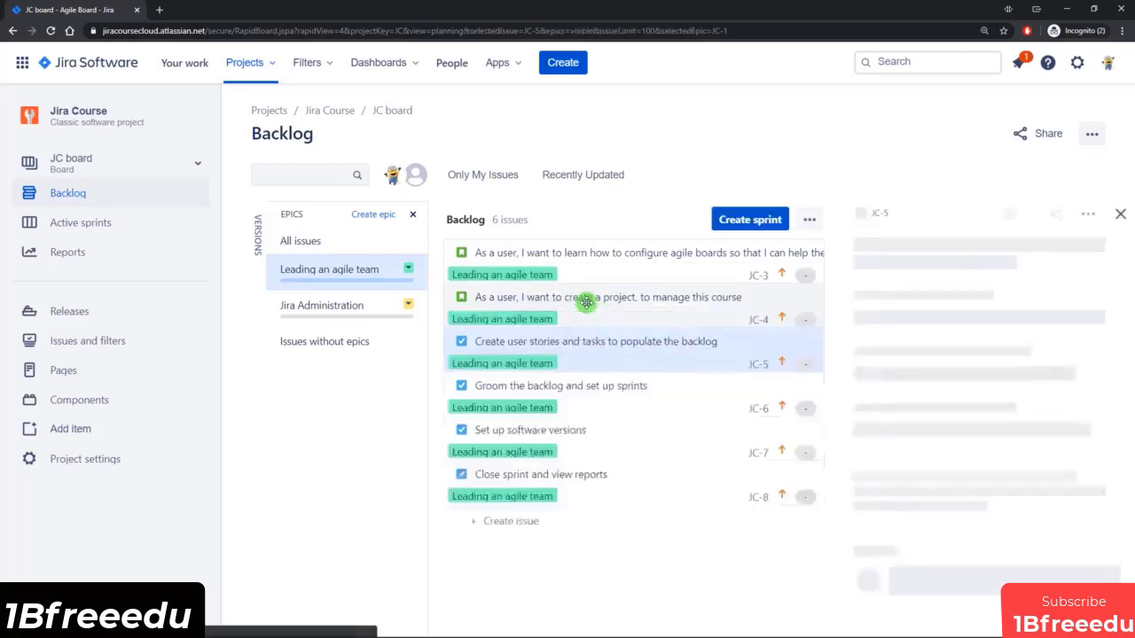
scroll(937, 496, "down", 2)
scroll(937, 517, "down", 1)
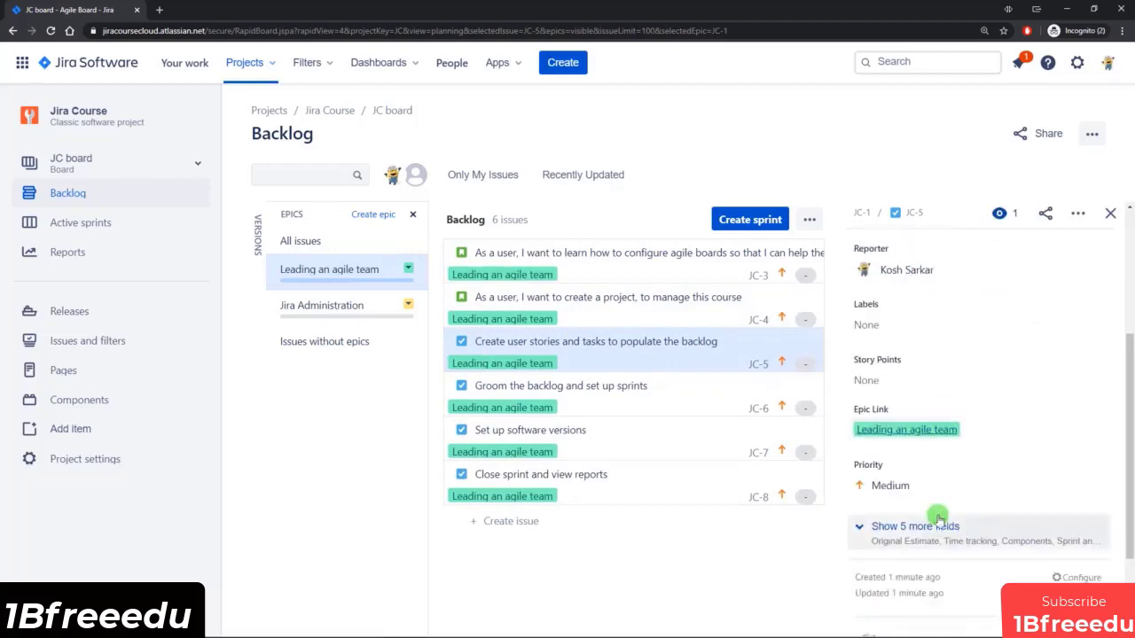
scroll(937, 501, "up", 4)
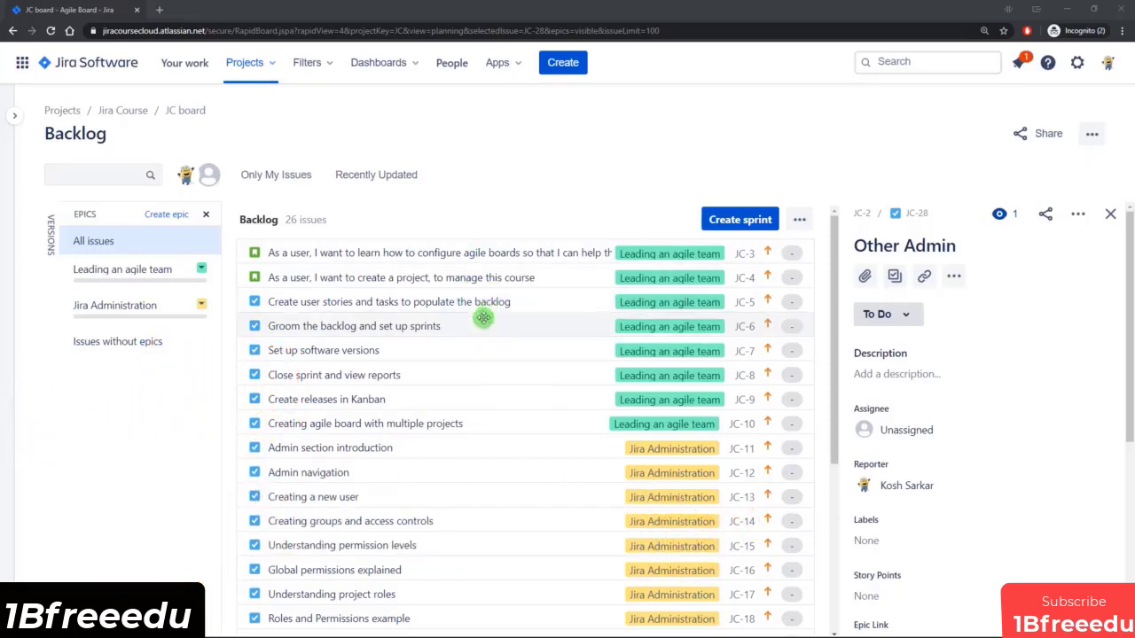
Look over the full backlog of both epics and create a new sprint for the board.
scroll(480, 329, "down", 2)
scroll(481, 261, "up", 2)
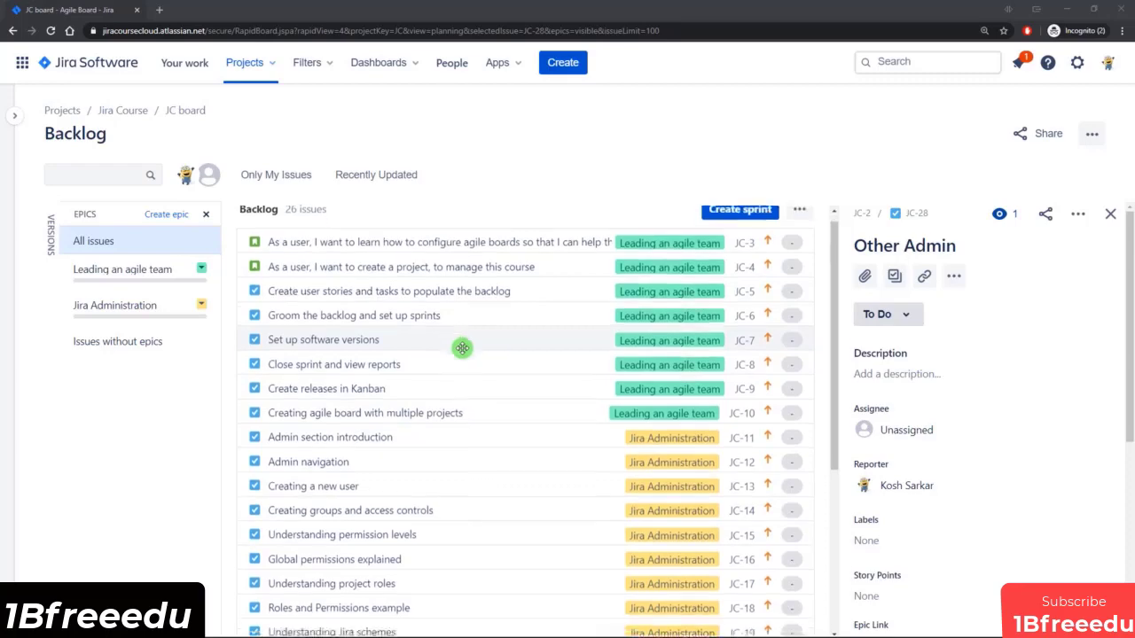
scroll(463, 349, "down", 3)
scroll(460, 414, "up", 4)
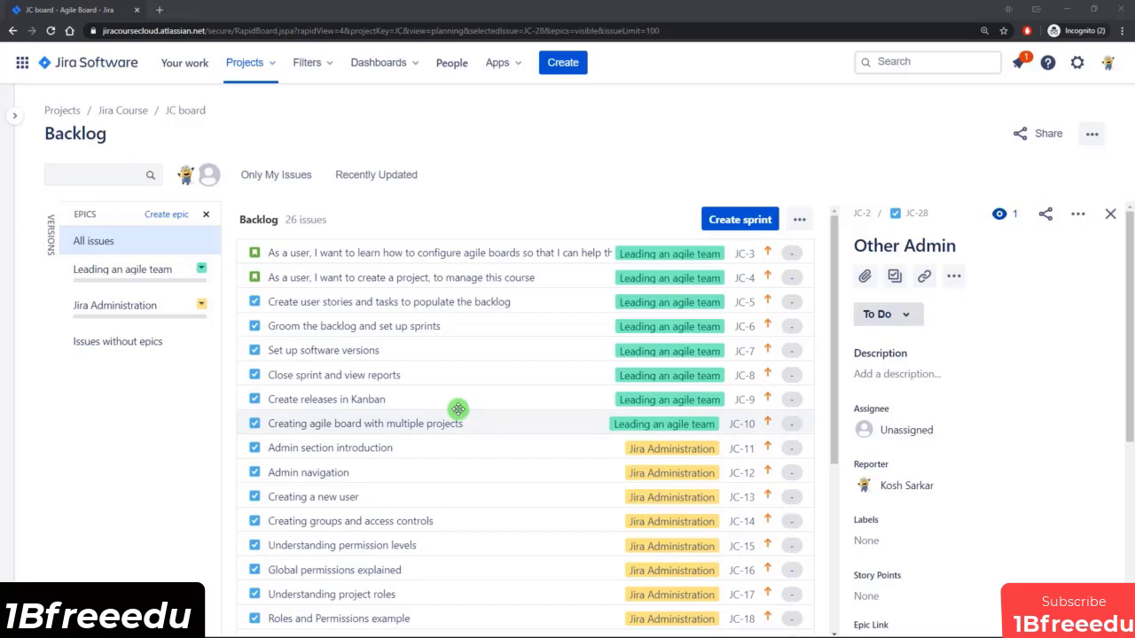
left_click(738, 222)
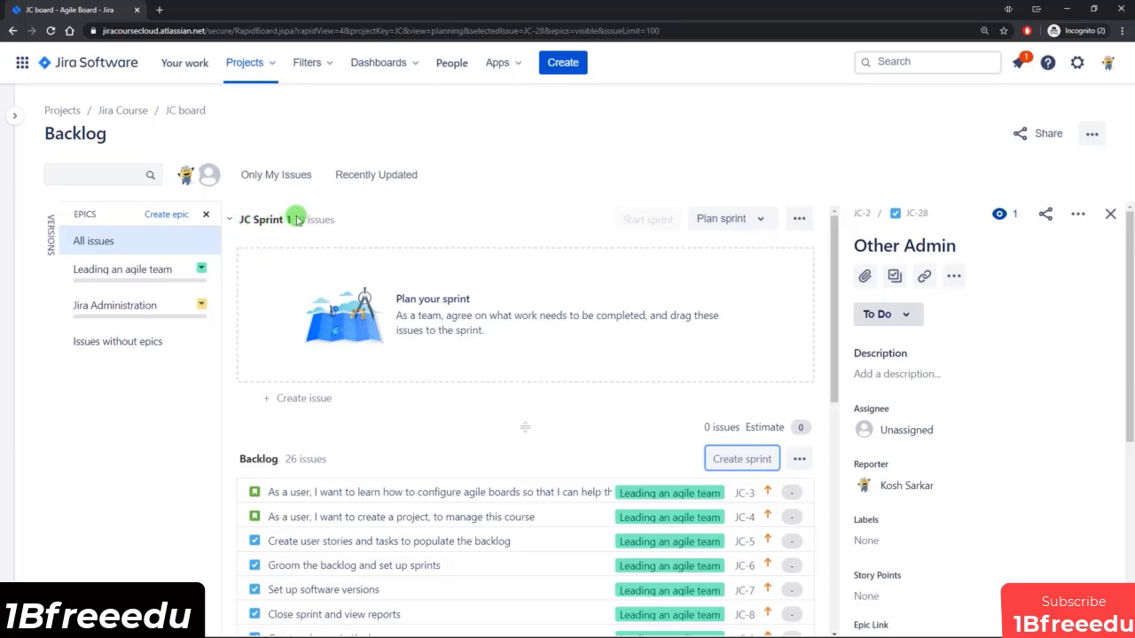
left_click(799, 218)
left_click(735, 253)
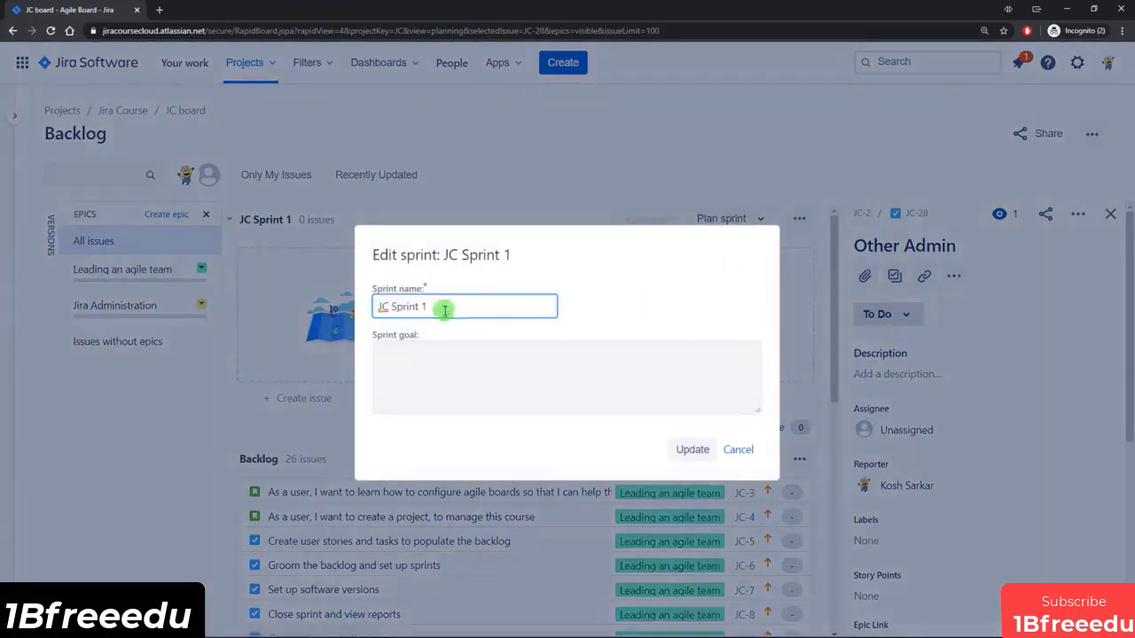
left_click(741, 450)
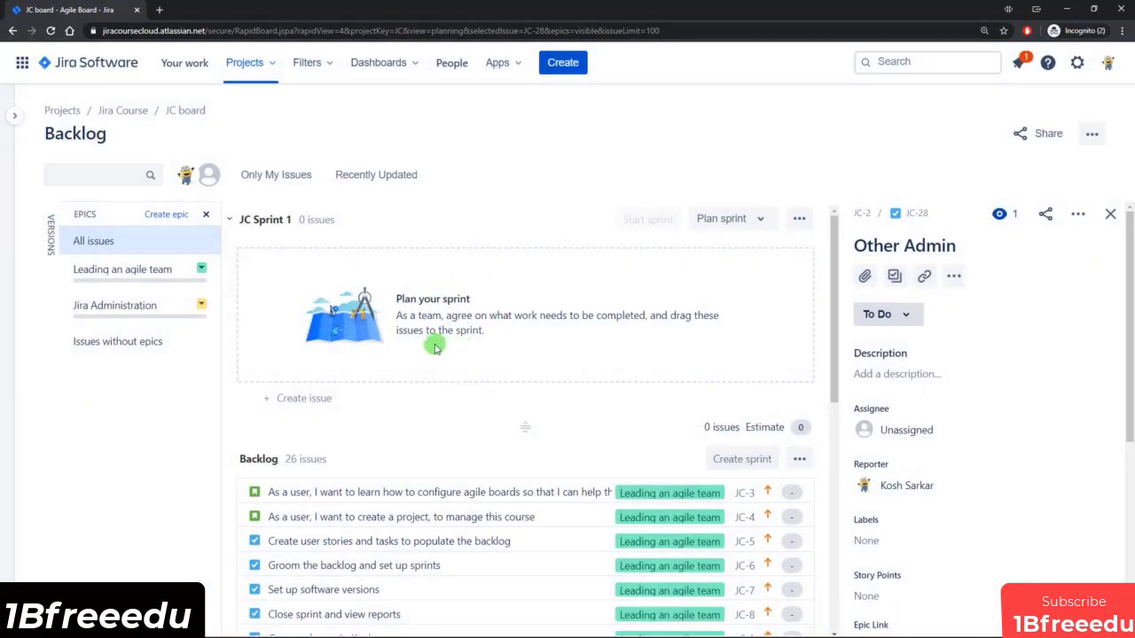
scroll(418, 312, "down", 1)
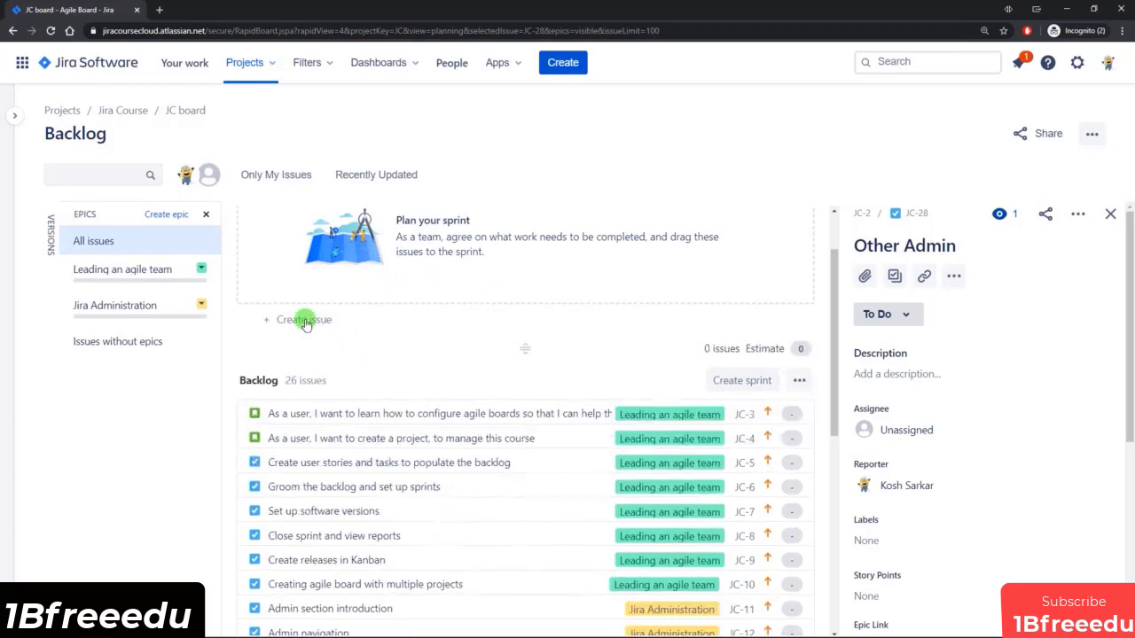
left_click(304, 321)
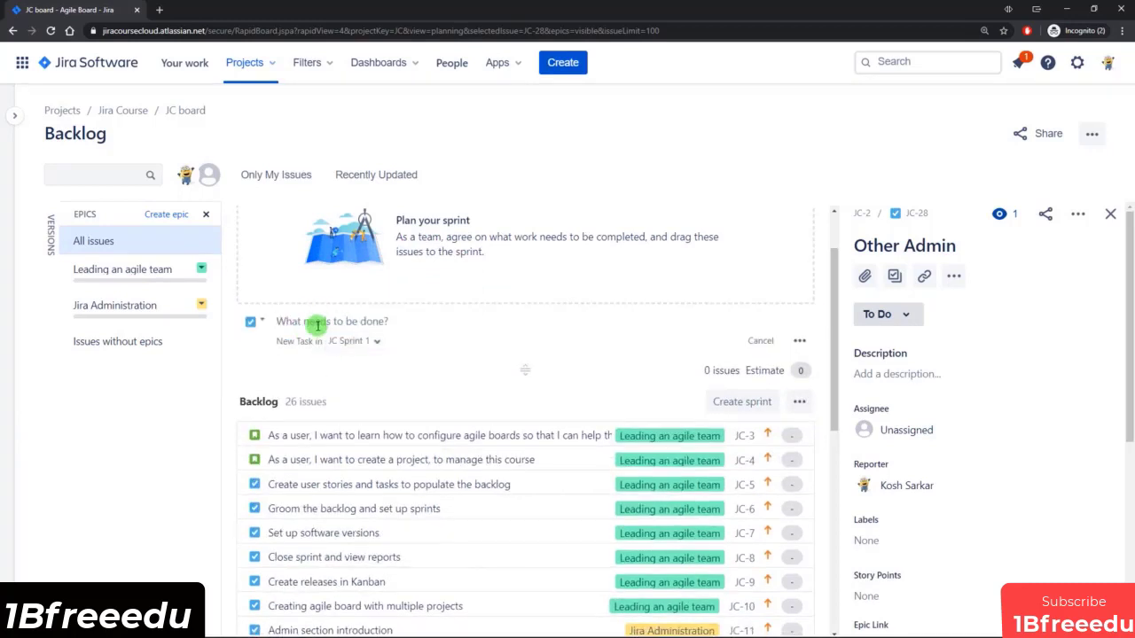
scroll(316, 315, "up", 1)
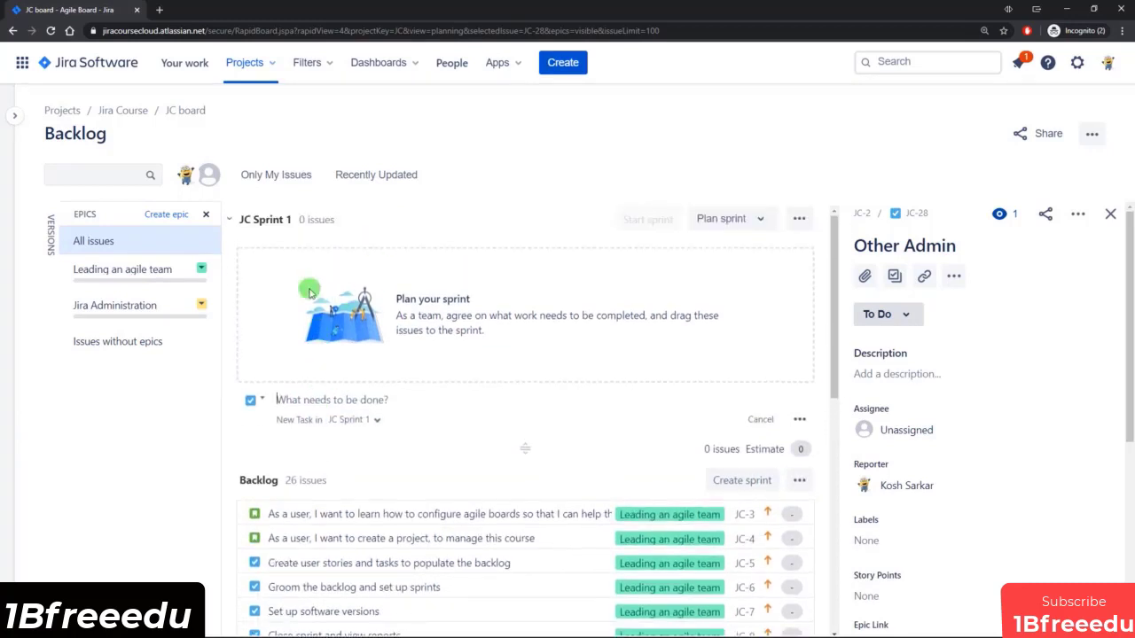
left_click(198, 418)
Move all the Leading an agile team issues, JC-3 through JC-10, from the backlog into JC Sprint 1 and dismiss the sprint hint.
scroll(444, 429, "down", 1)
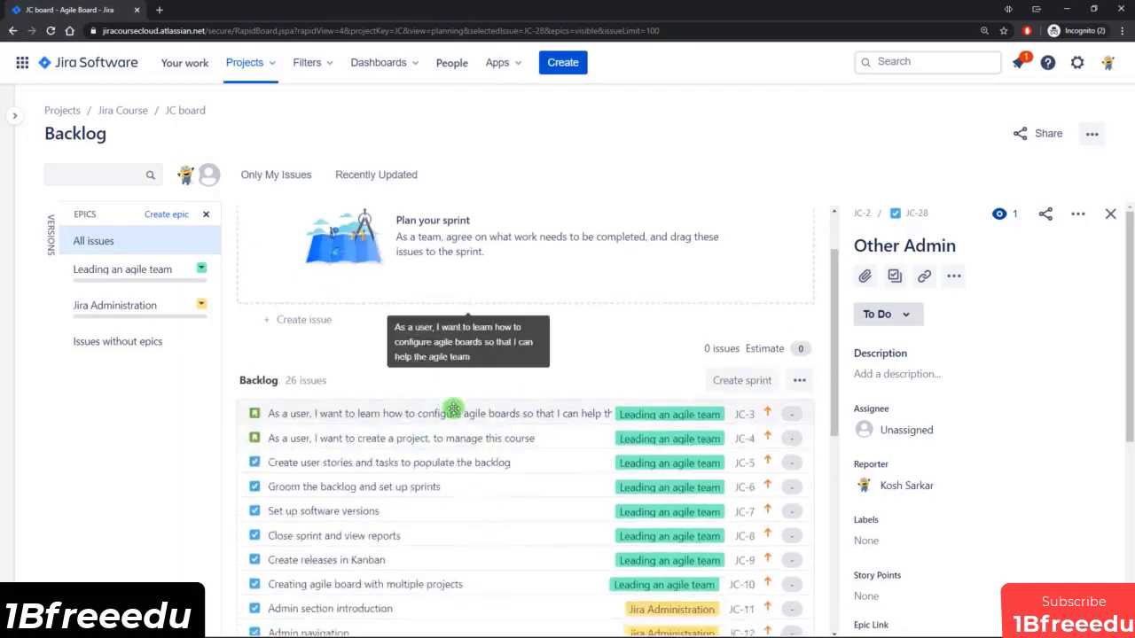
scroll(447, 408, "down", 2)
scroll(461, 426, "up", 3)
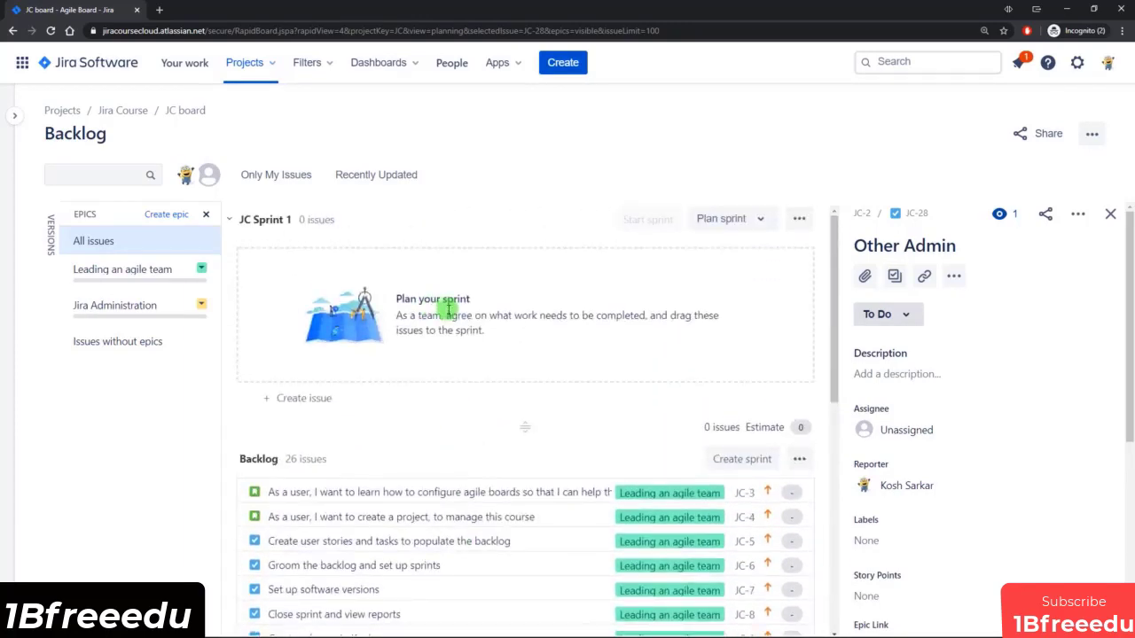
scroll(447, 310, "down", 2)
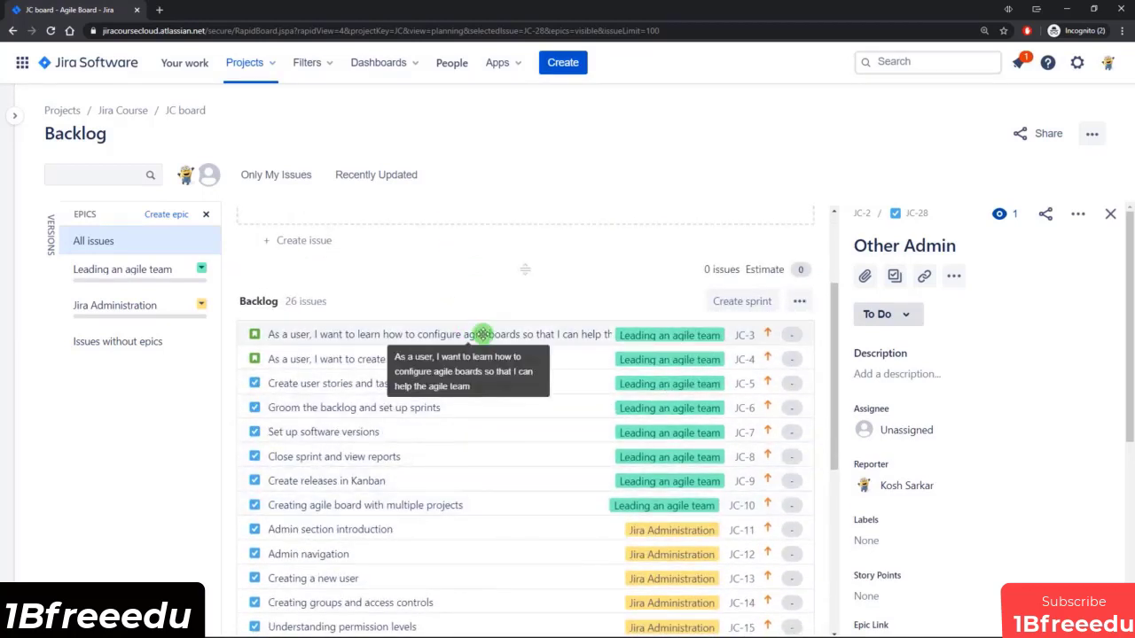
left_click(548, 334)
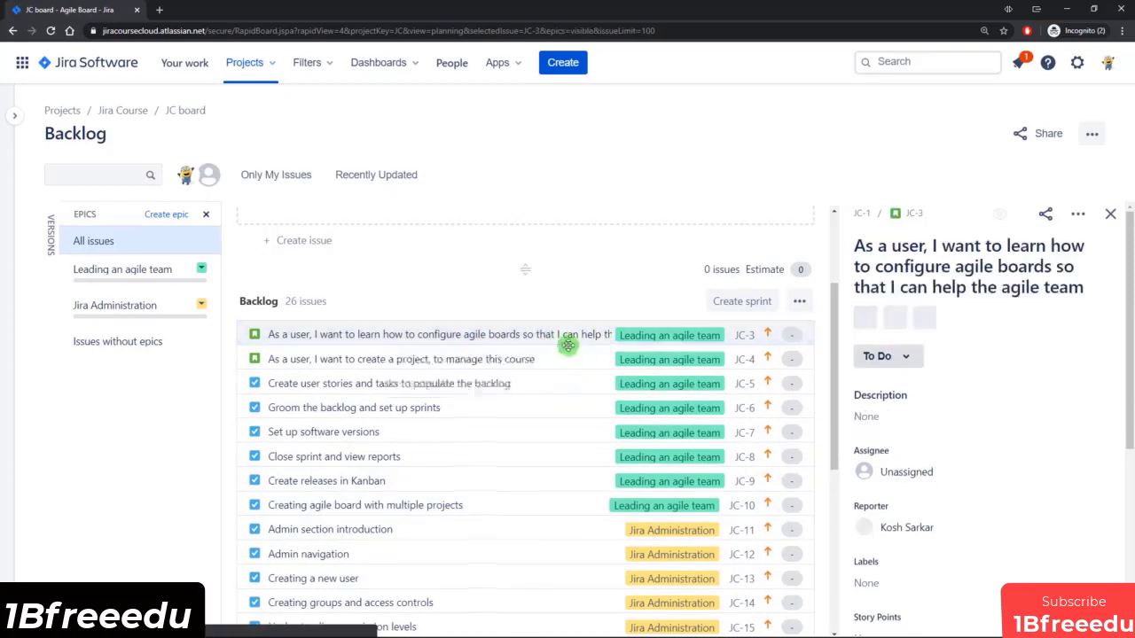
left_click(553, 505, "shift")
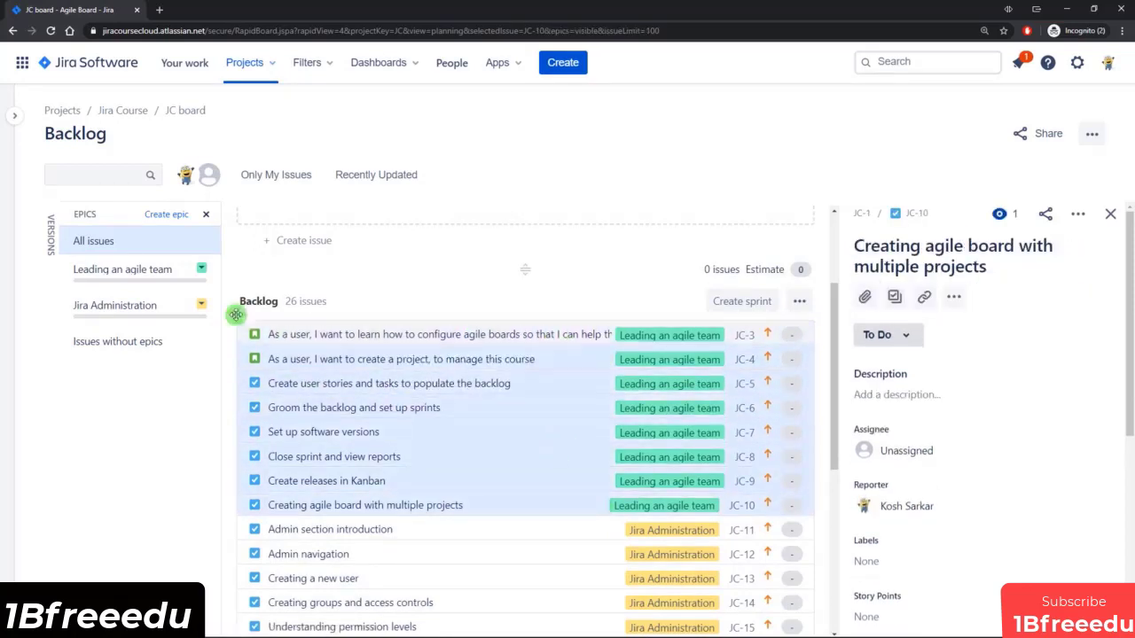
scroll(503, 482, "up", 1)
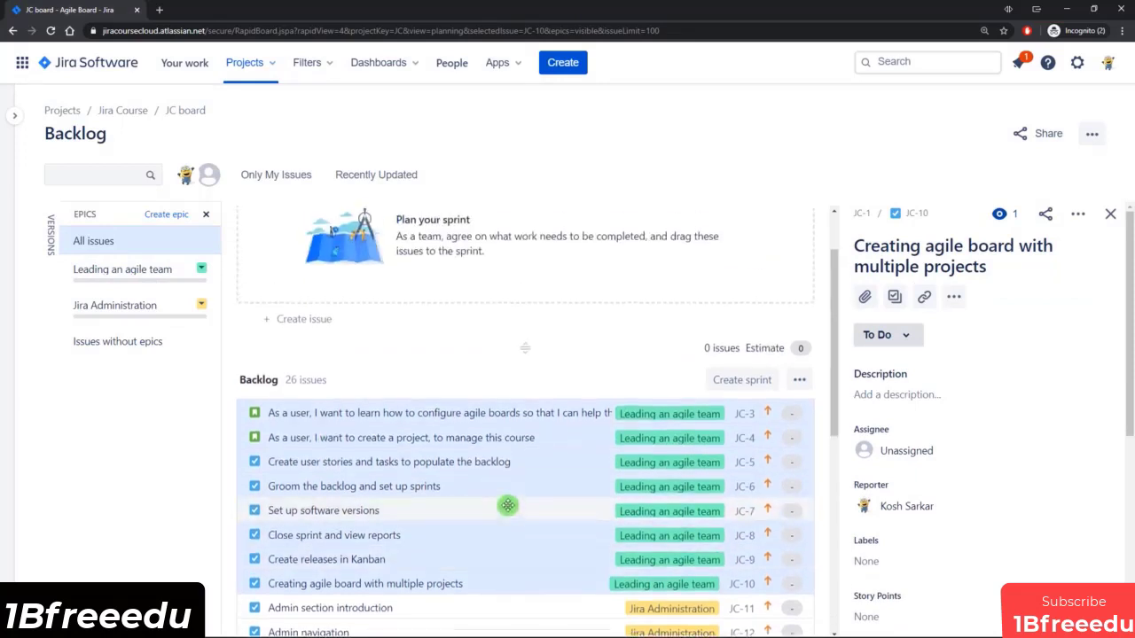
right_click(526, 462)
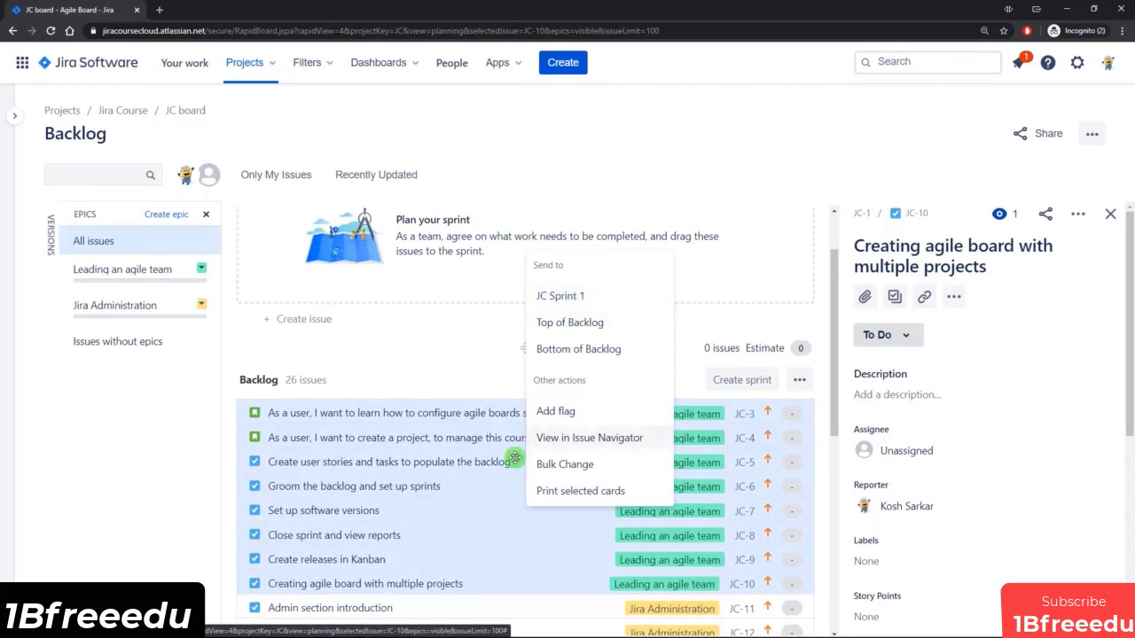
left_click_drag(496, 510, 501, 249)
scroll(535, 420, "up", 2)
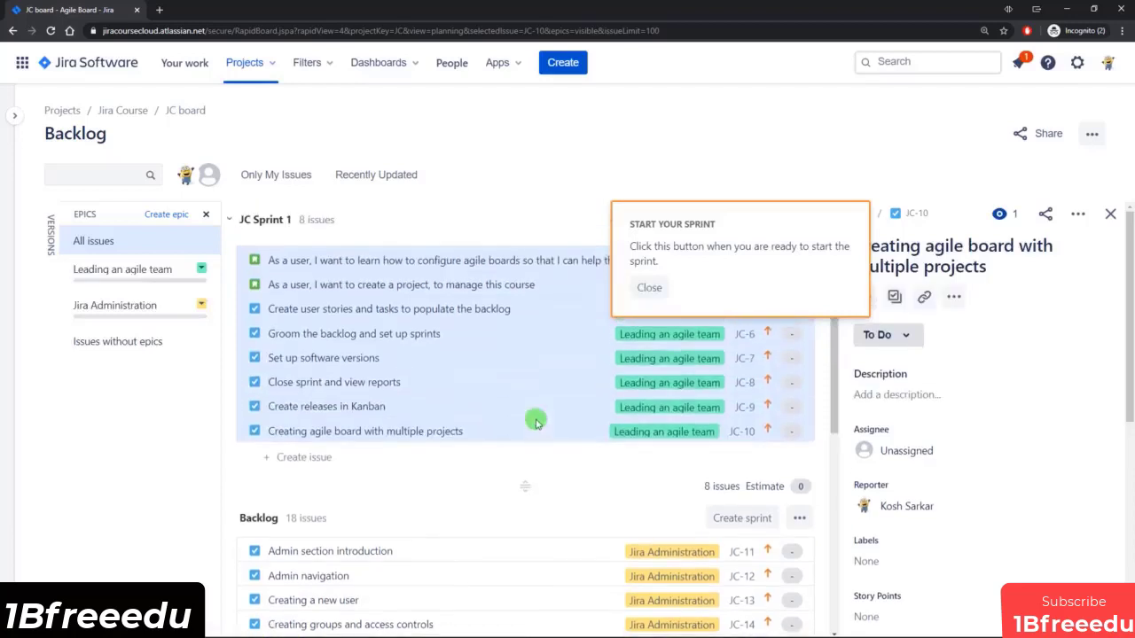
left_click(648, 287)
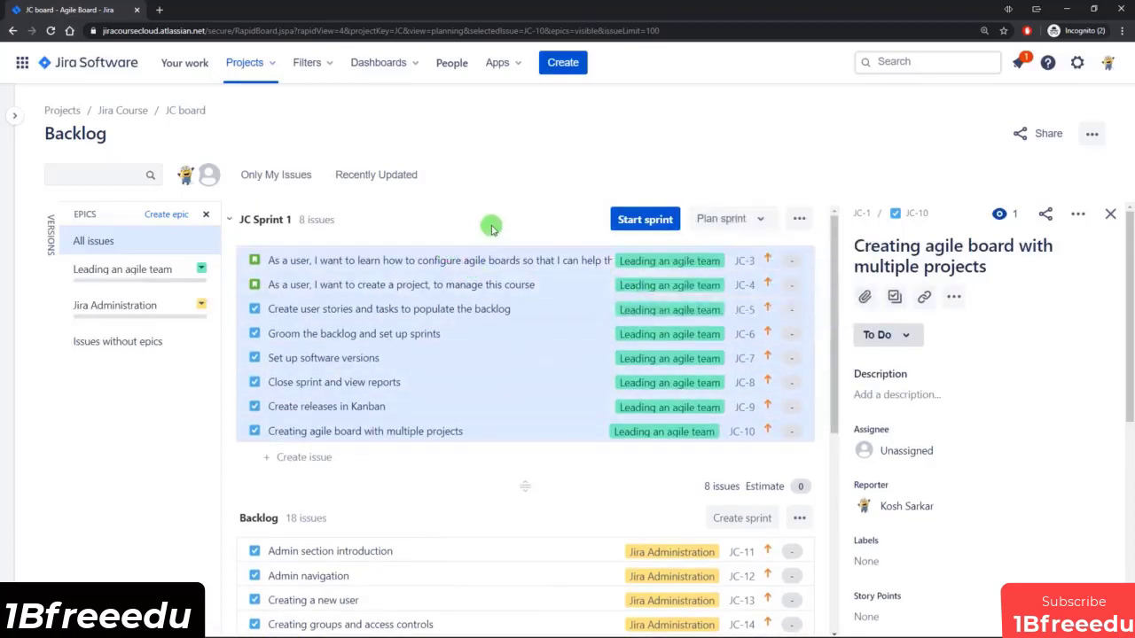
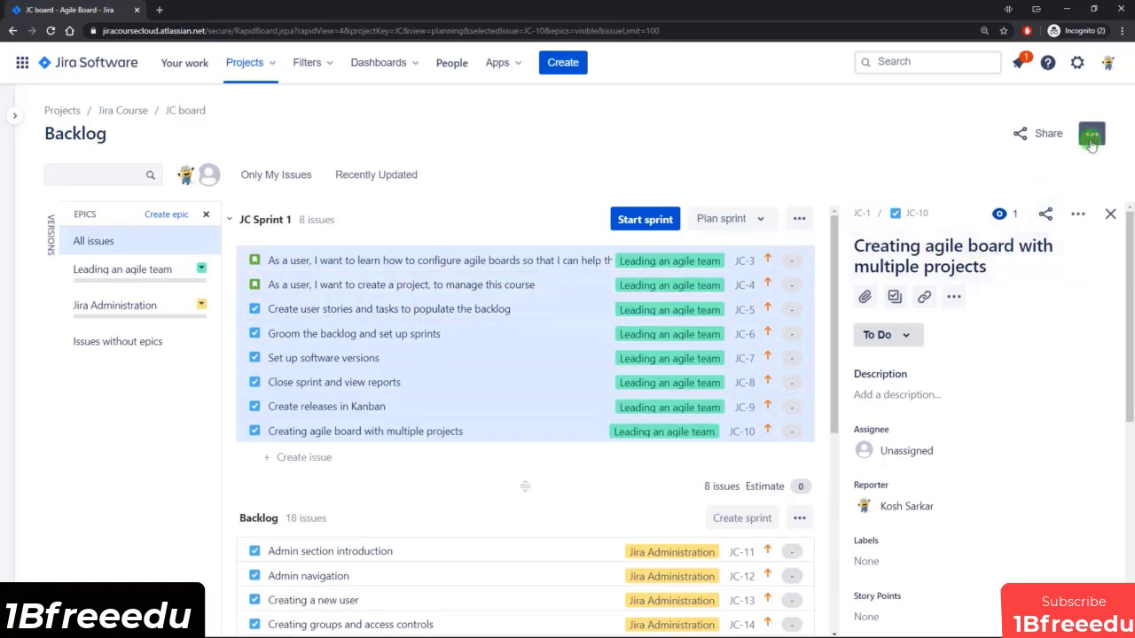
Configure the board's estimation to use Original Time Estimate with Remaining Estimate and Time Spent tracking, and return to the backlog.
left_click(1091, 133)
left_click(999, 165)
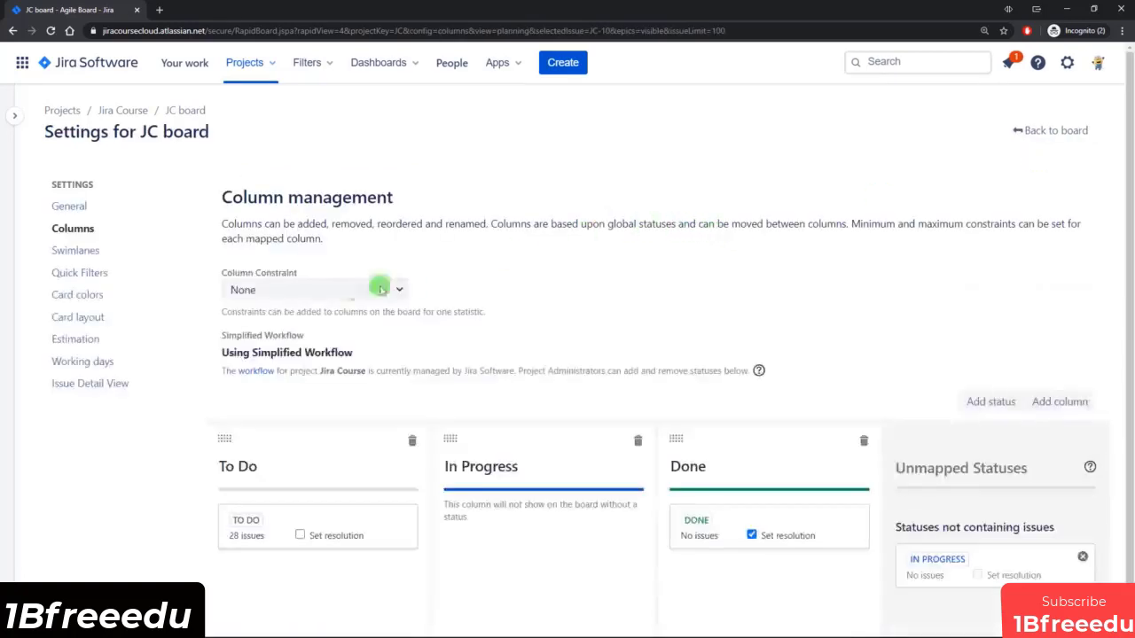
left_click(105, 336)
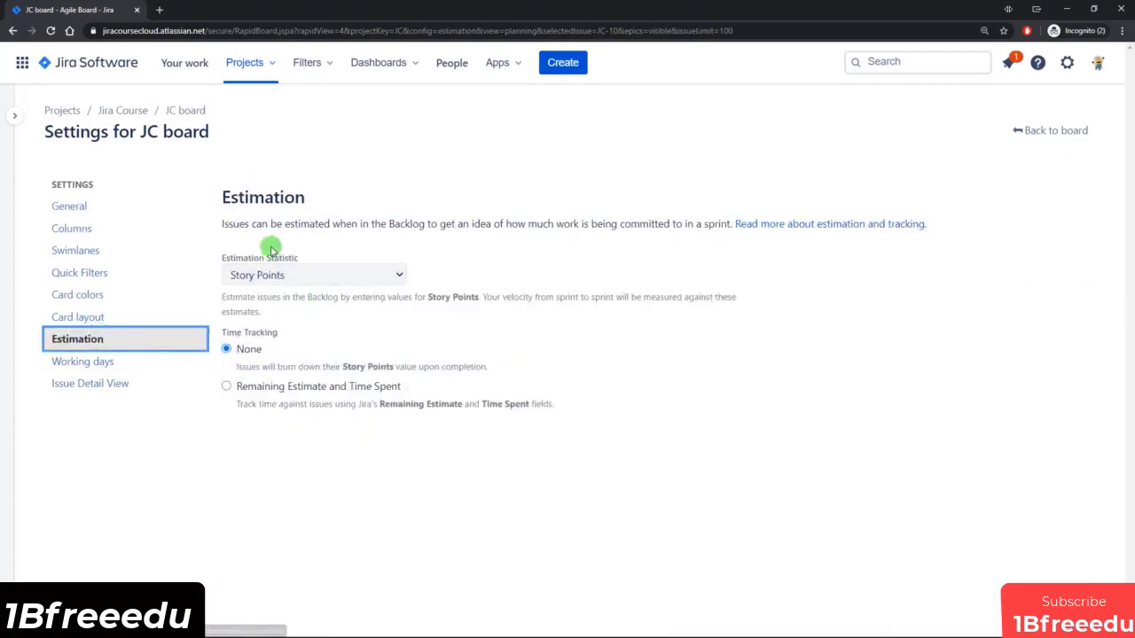
left_click(350, 274)
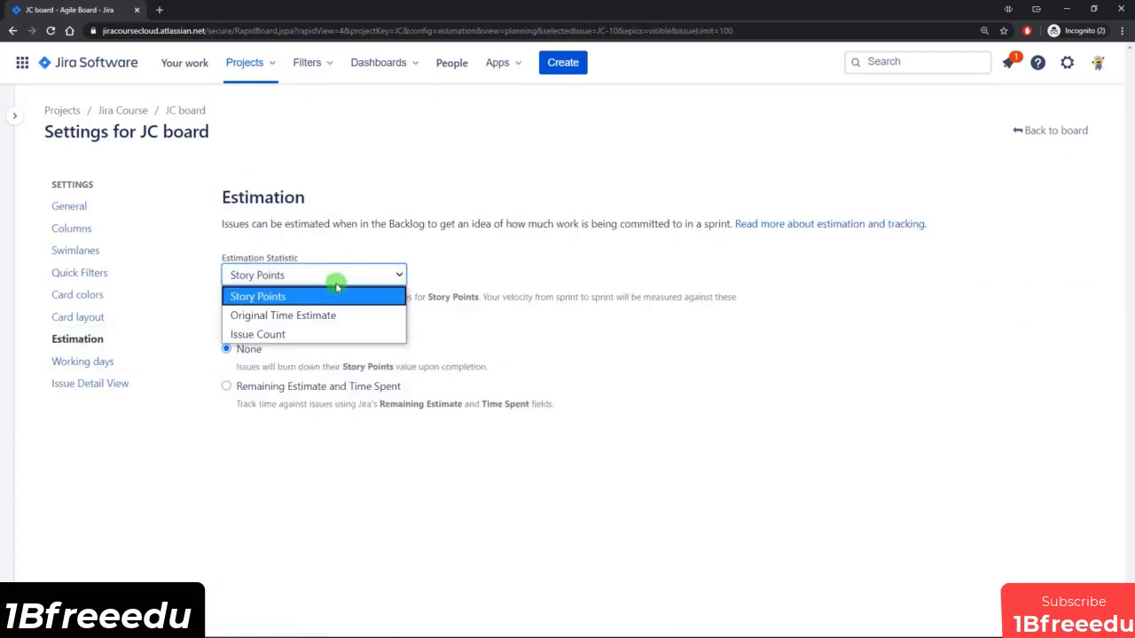
left_click(292, 317)
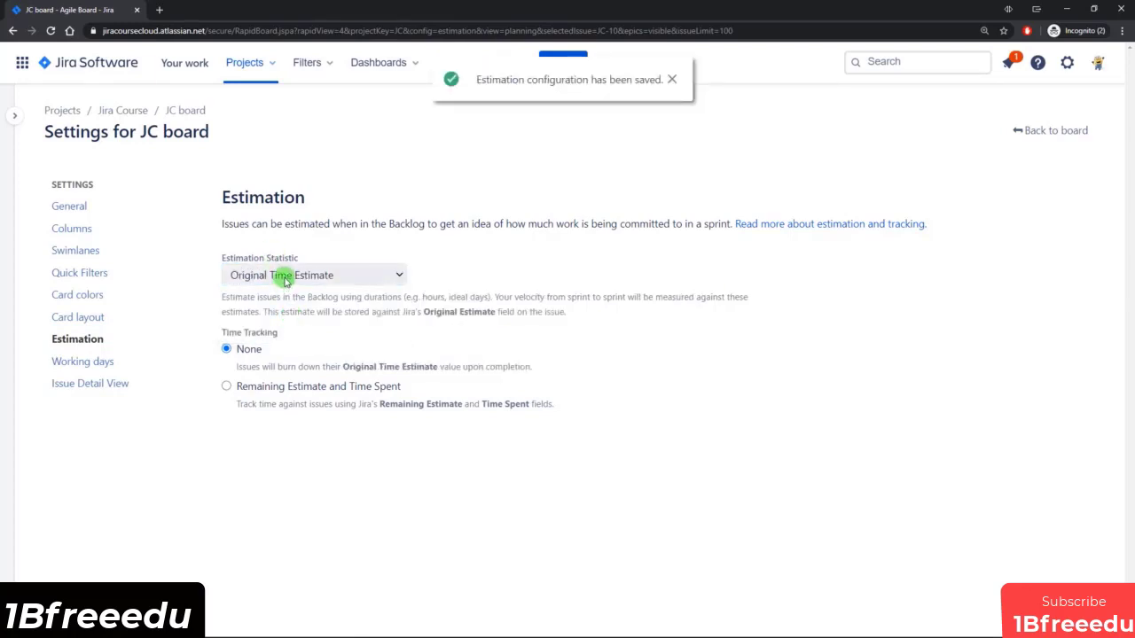
left_click(257, 390)
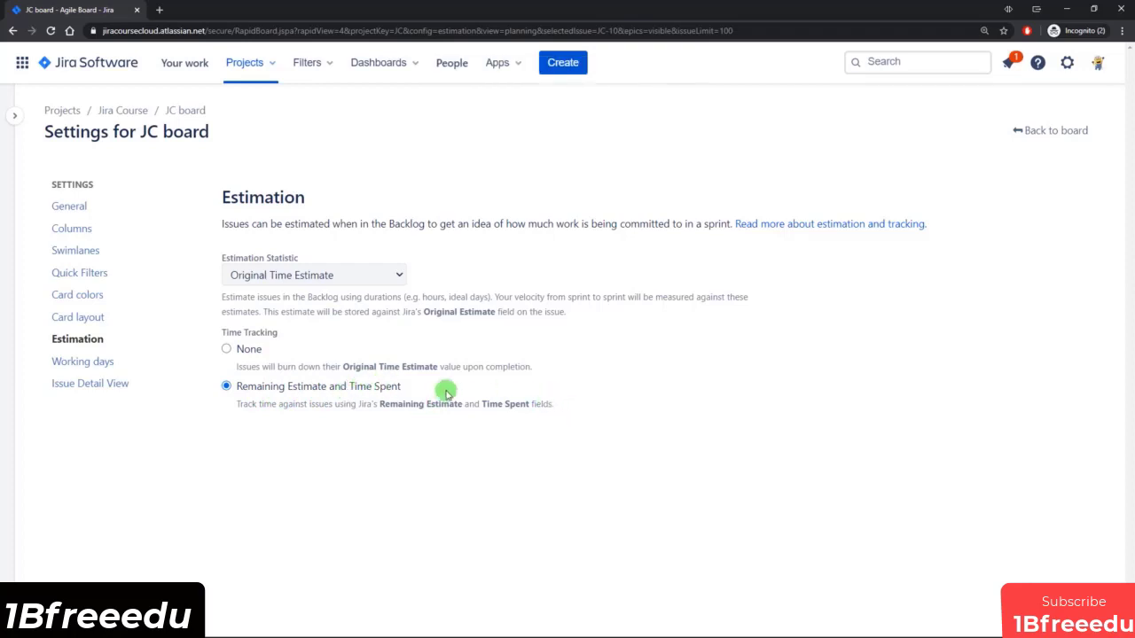
left_click(1041, 131)
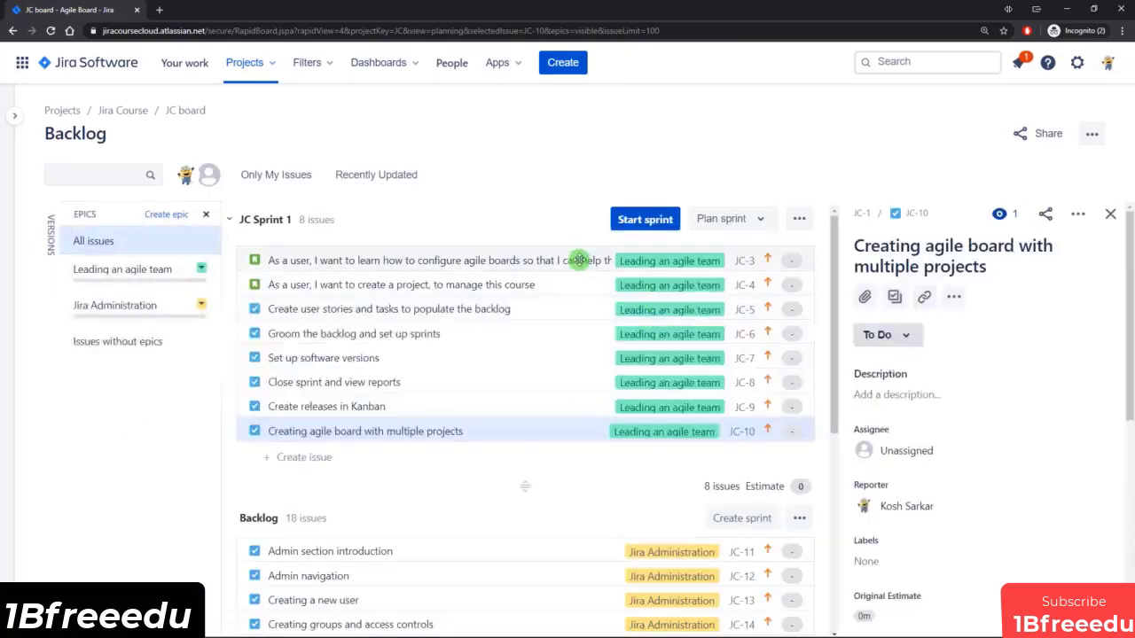
Set the original estimate of the story JC-3 about configuring agile boards to 1h.
left_click(577, 259)
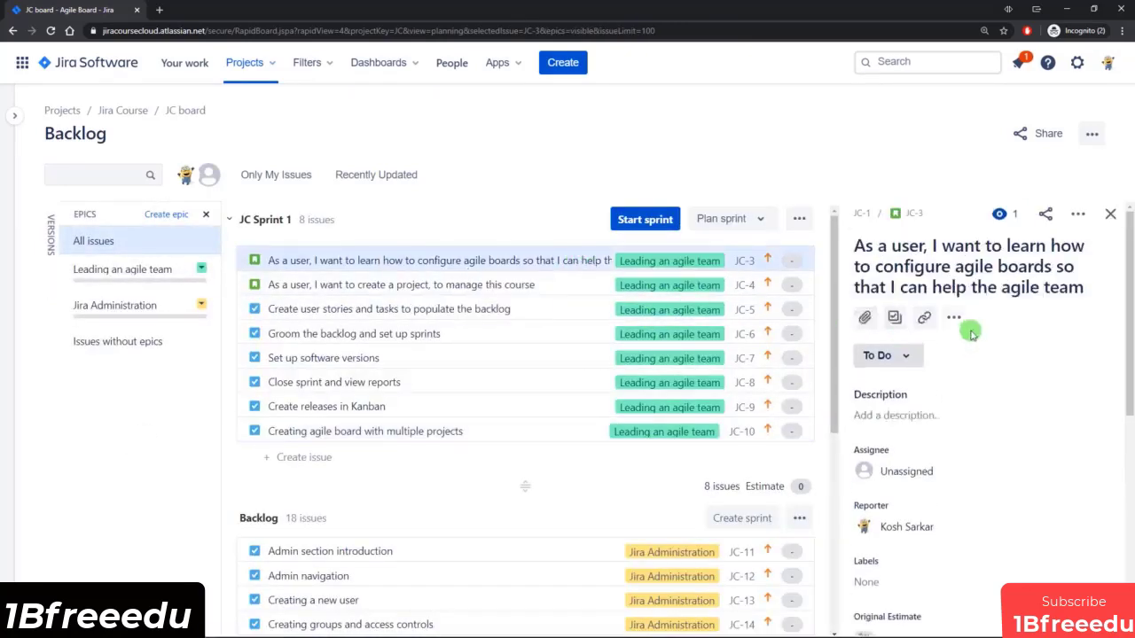
scroll(967, 332, "down", 3)
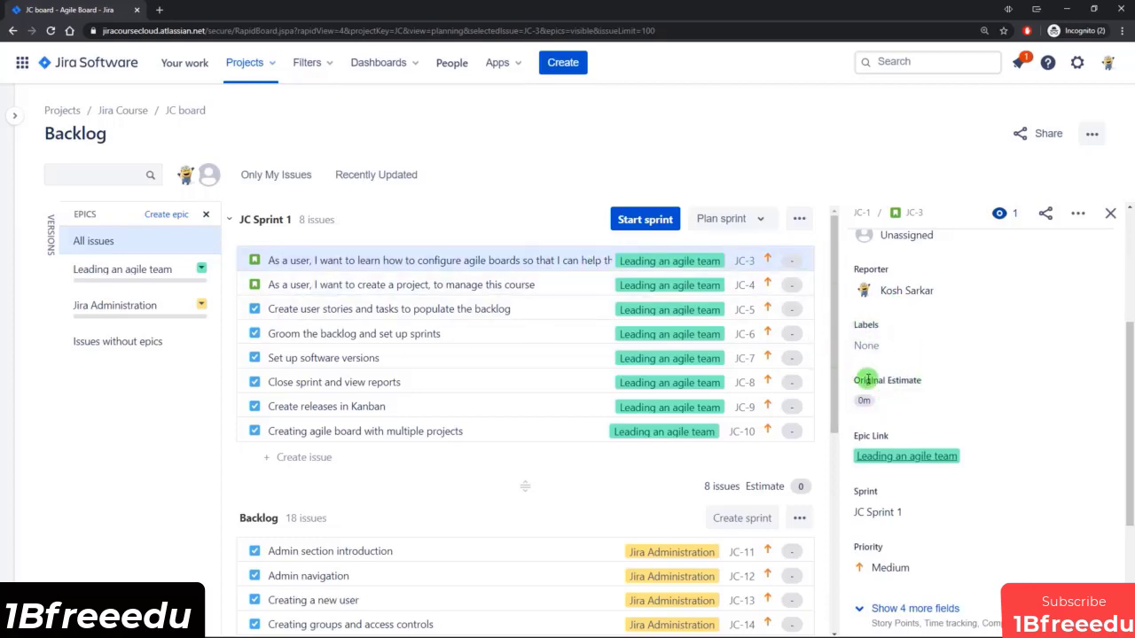
left_click(887, 402)
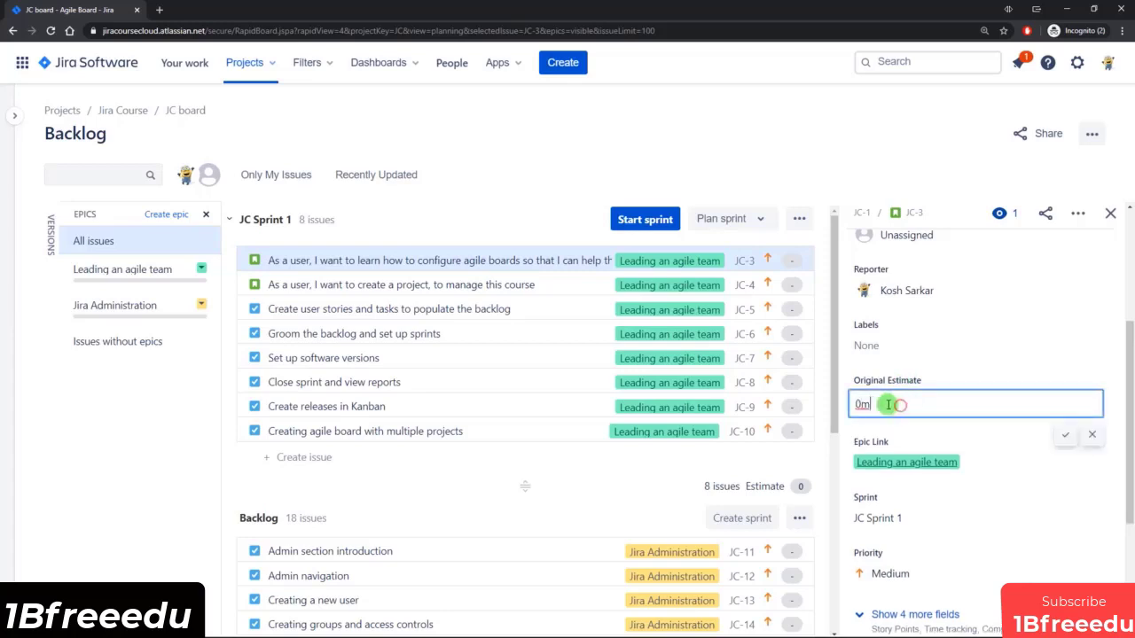
left_click_drag(888, 404, 859, 405)
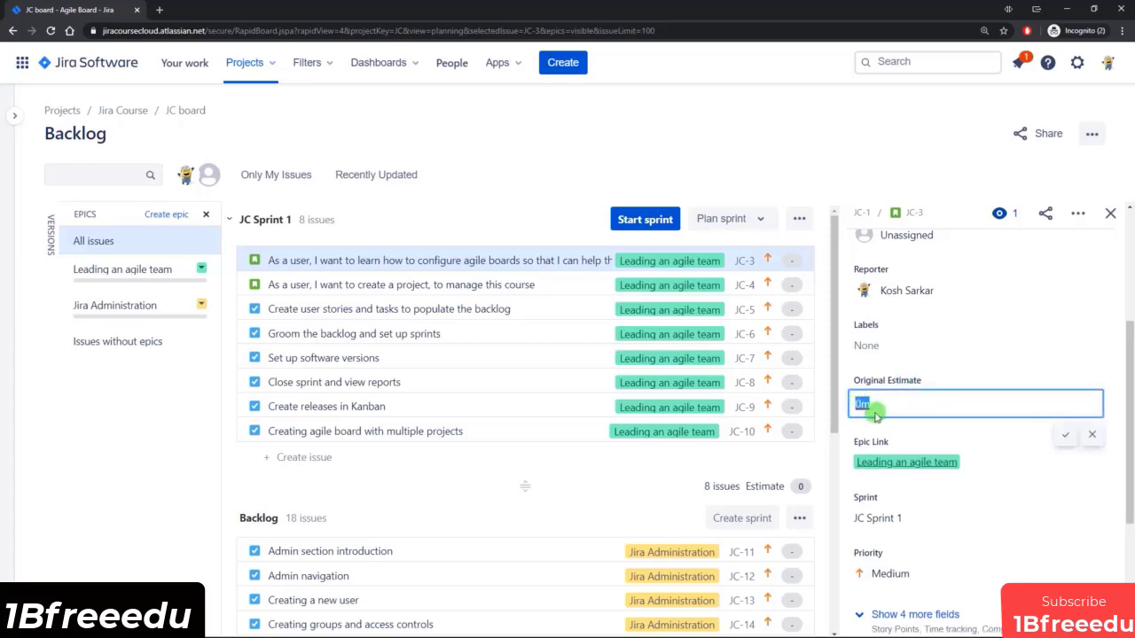
type("1h")
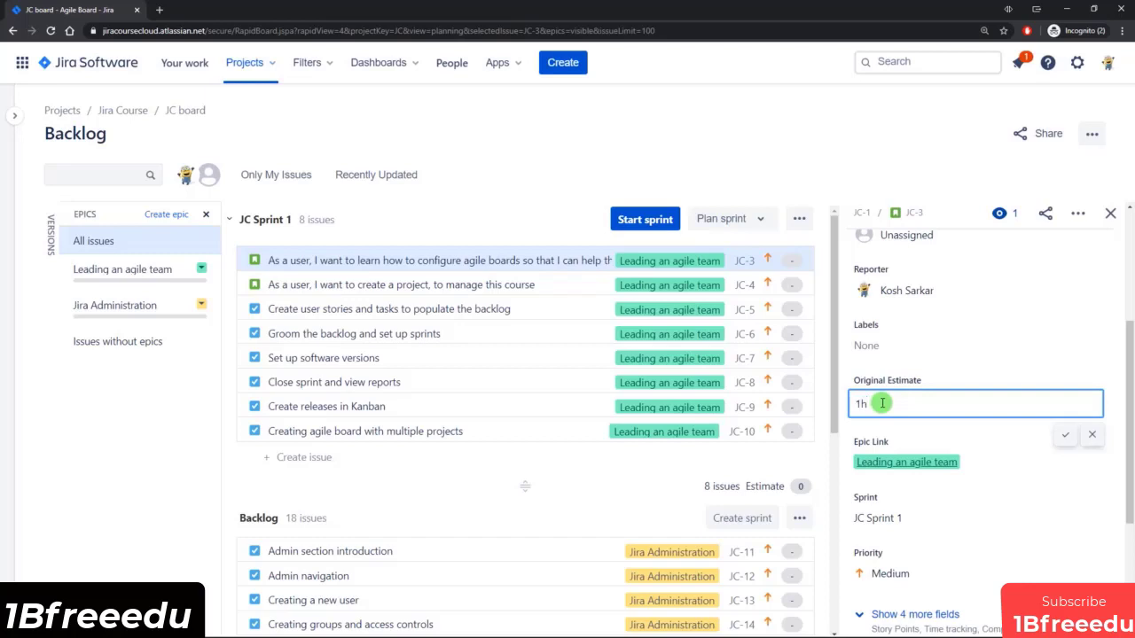
key("Return")
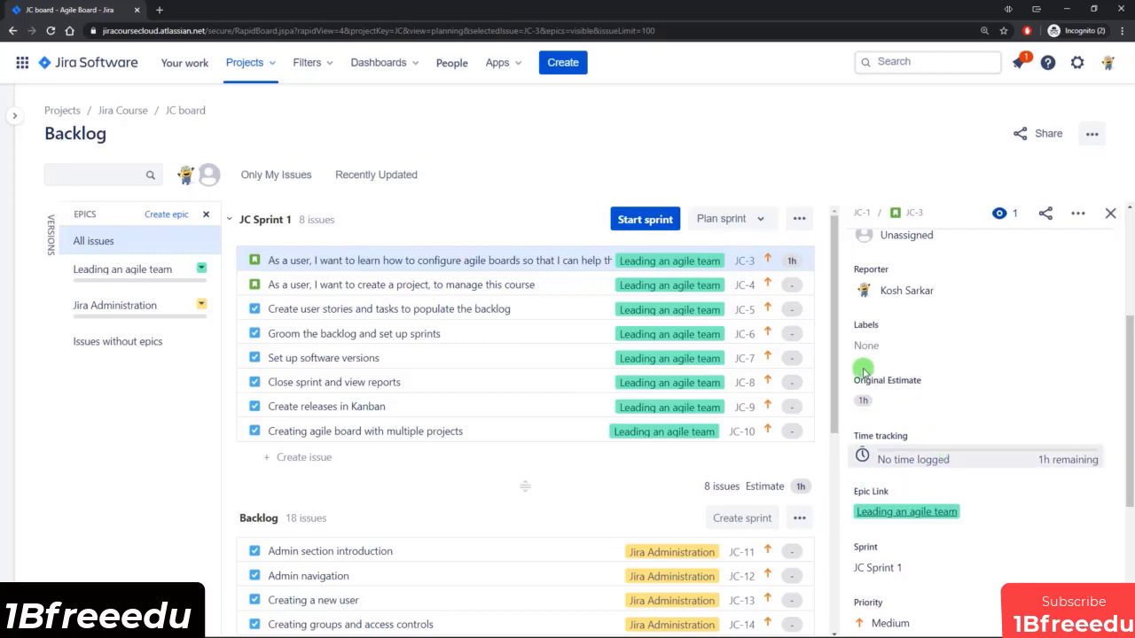
Set the original estimate of the story JC-4 about creating a project to 1d.
left_click(582, 285)
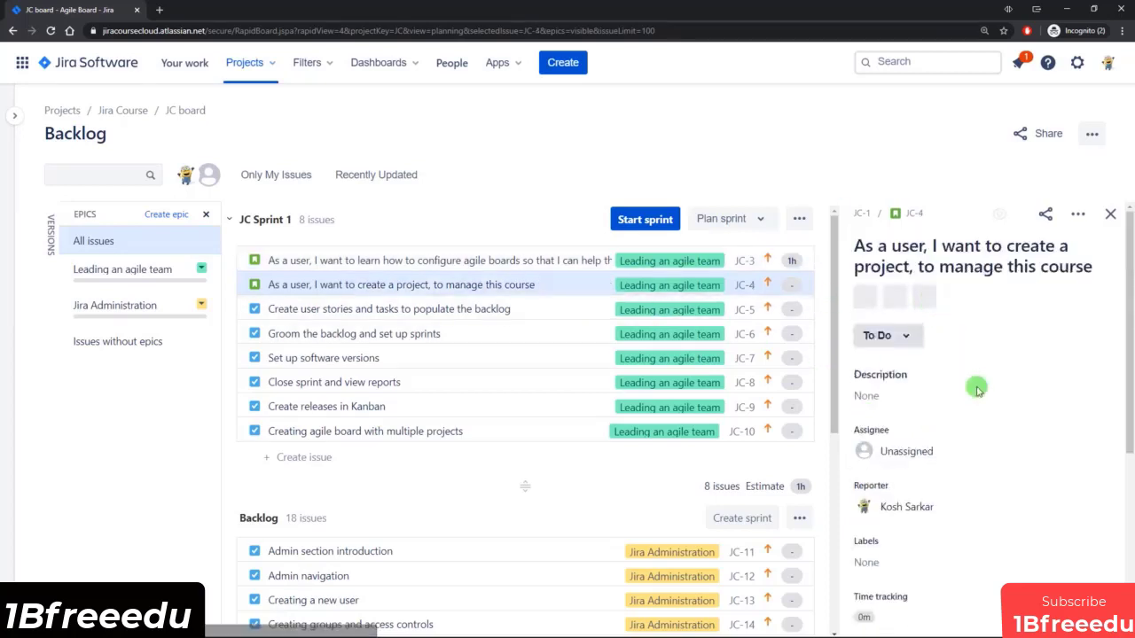
scroll(975, 388, "down", 3)
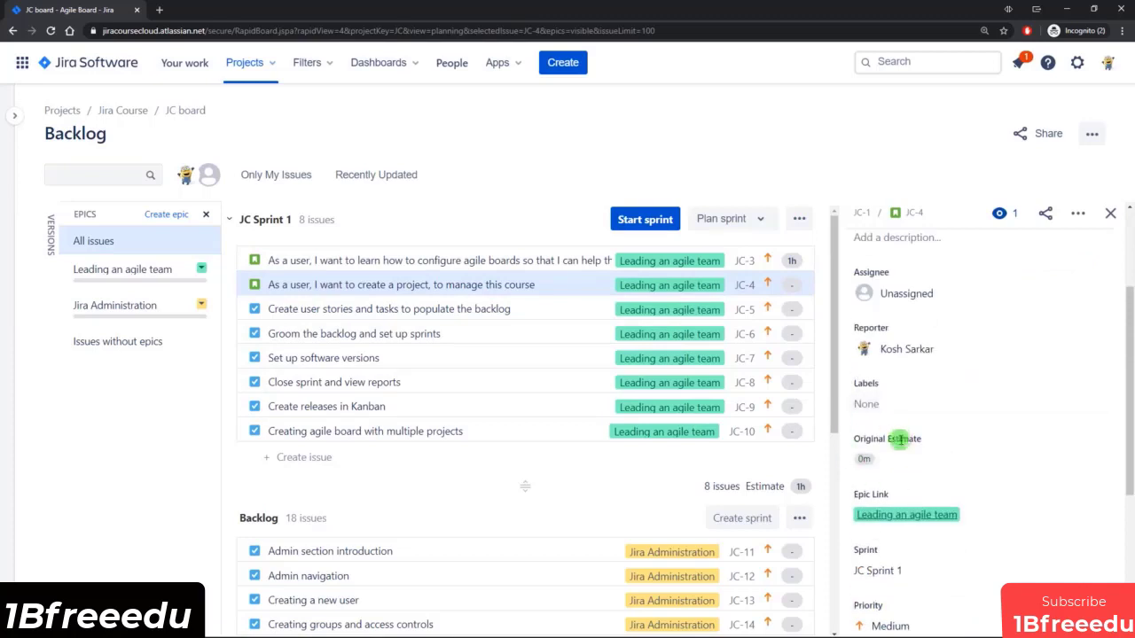
left_click(867, 458)
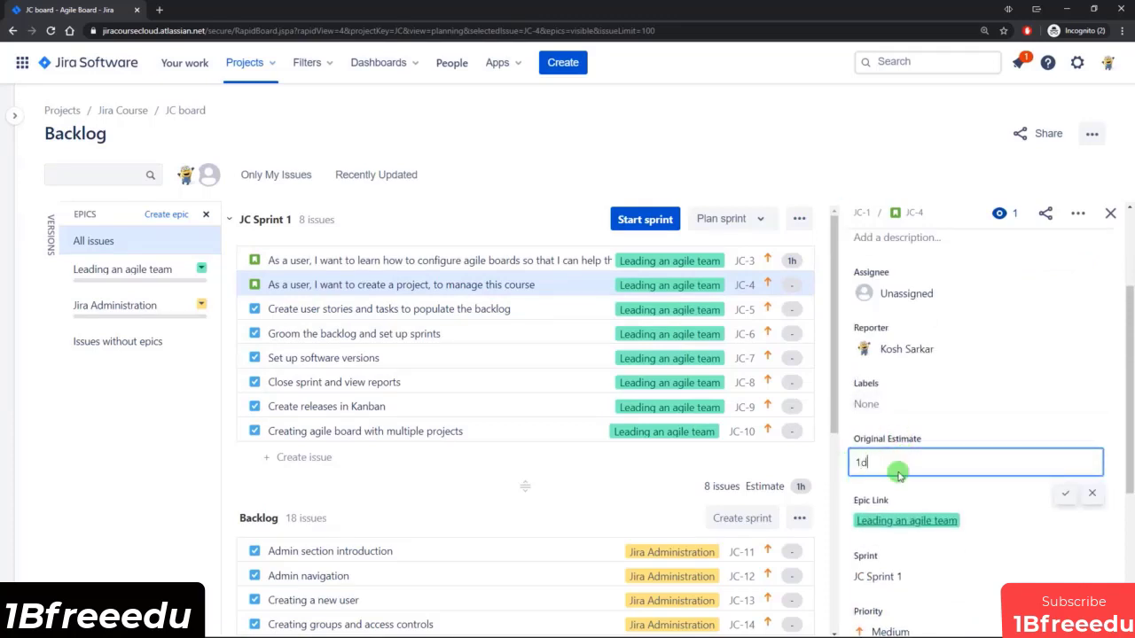
key("Return")
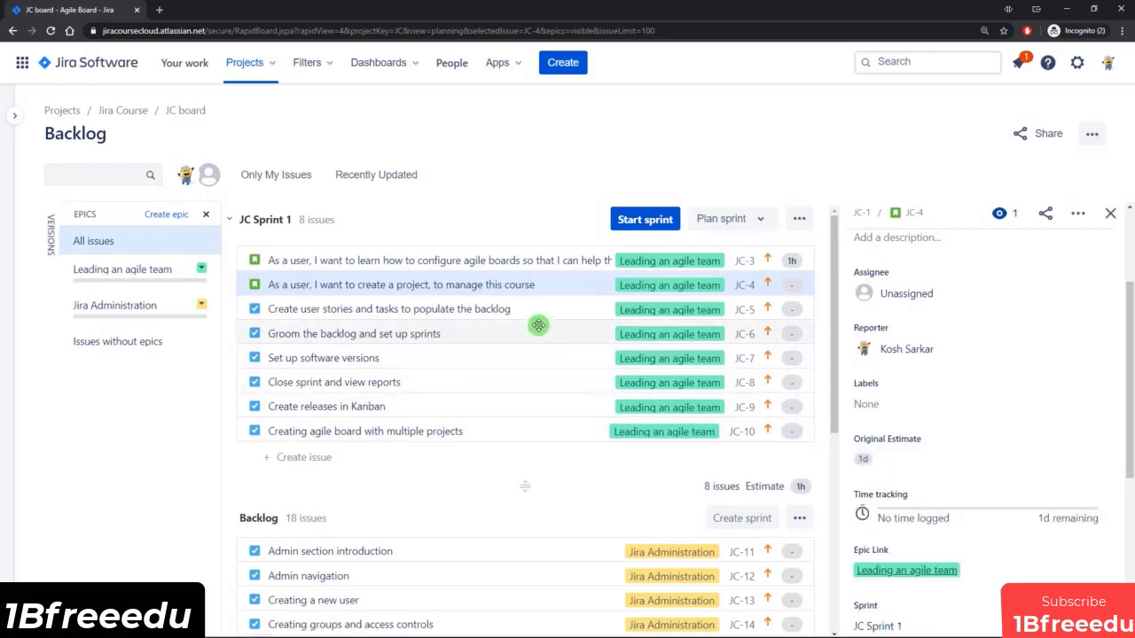
Set the original estimate of the task JC-5, "Create user stories and tasks to populate the backlog", to 60m.
left_click(542, 310)
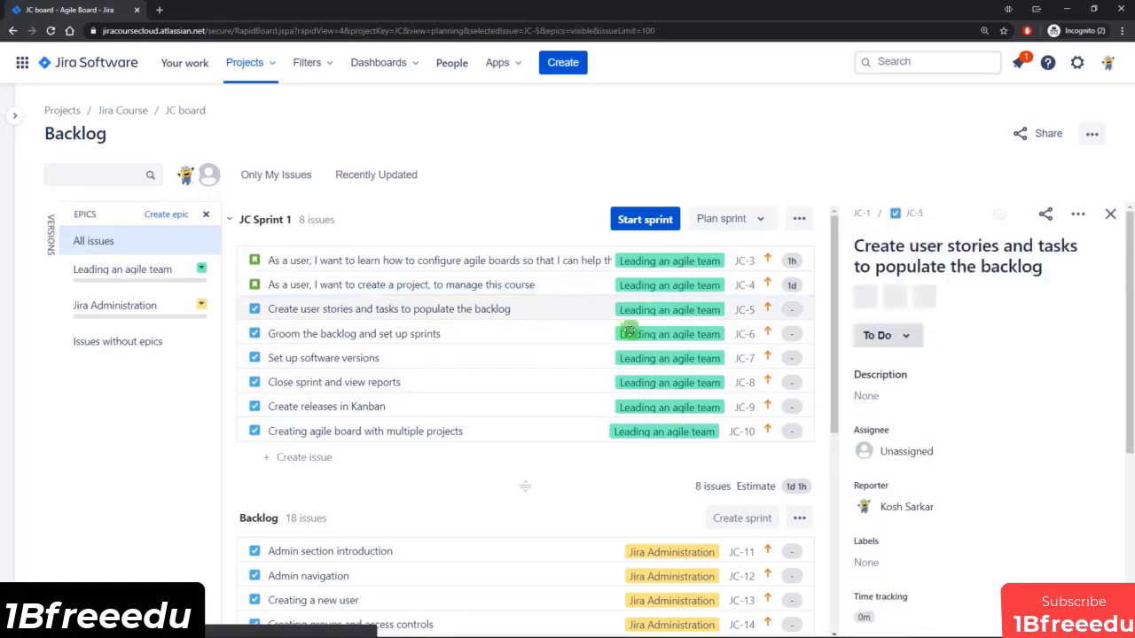
scroll(980, 444, "down", 1)
left_click(858, 462)
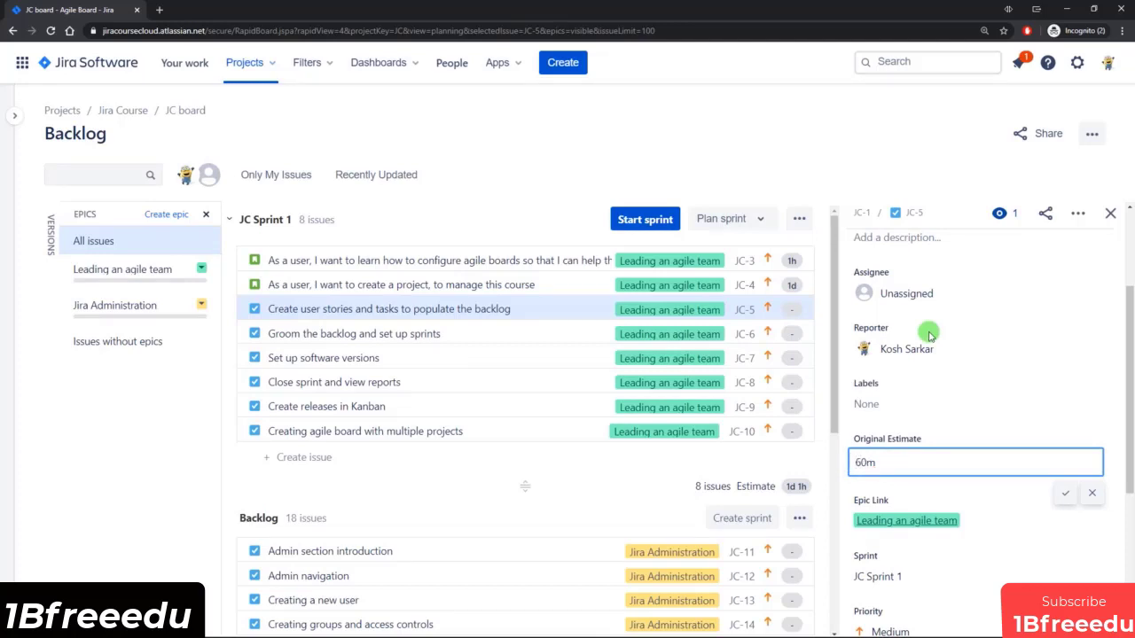
key("Return")
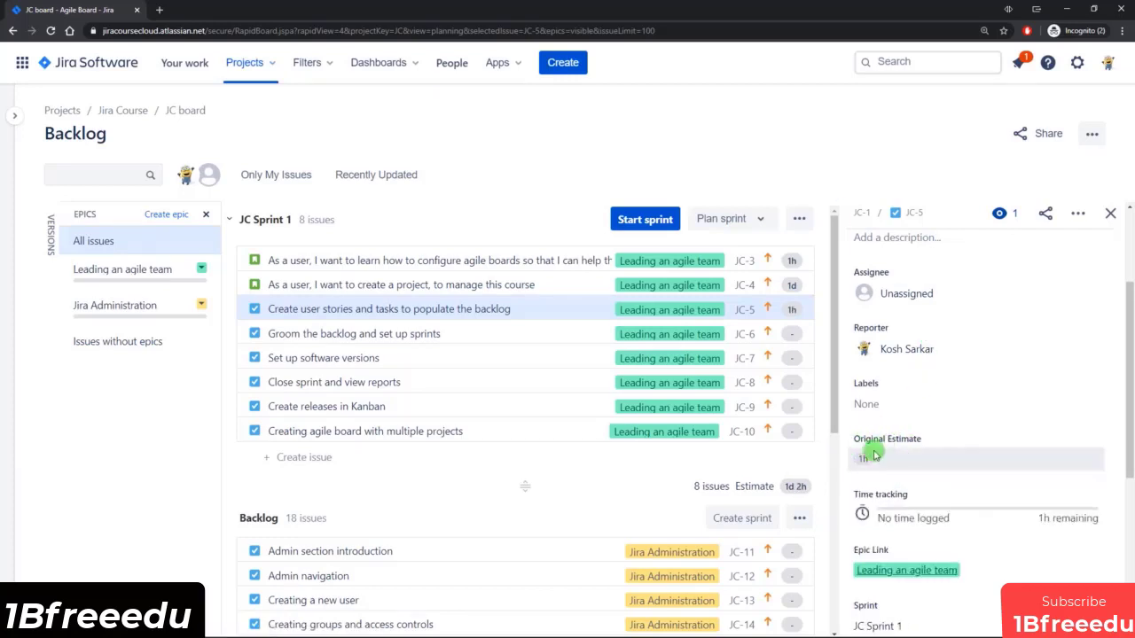
Set the original estimate of the task JC-6, "Groom the backlog and set up sprints", to 1d.
left_click(555, 335)
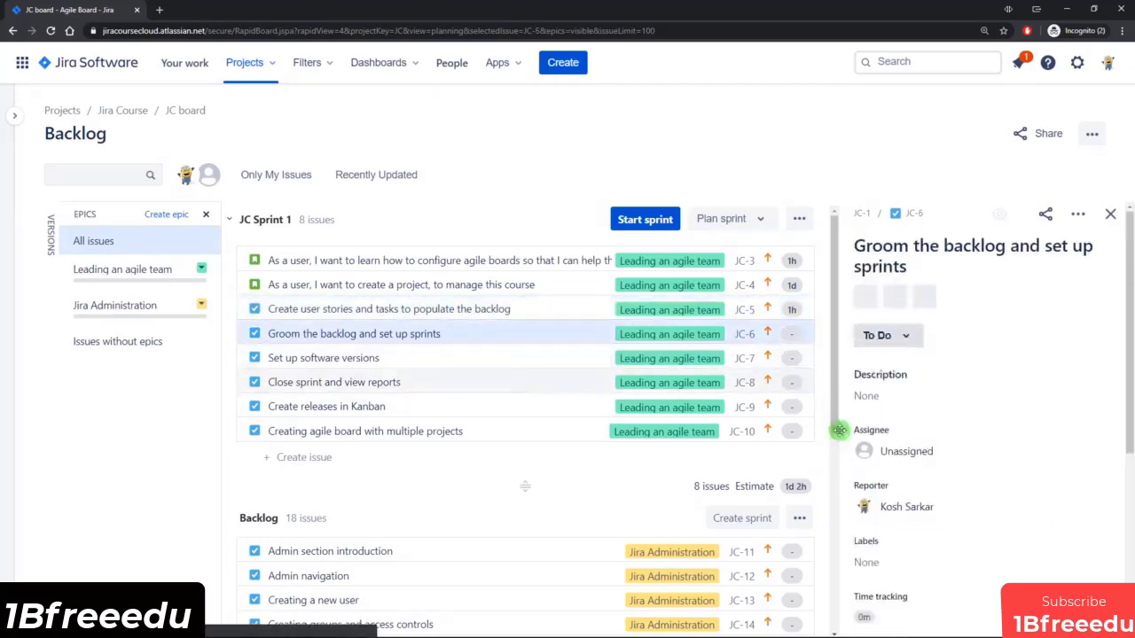
scroll(887, 433, "down", 2)
left_click(887, 458)
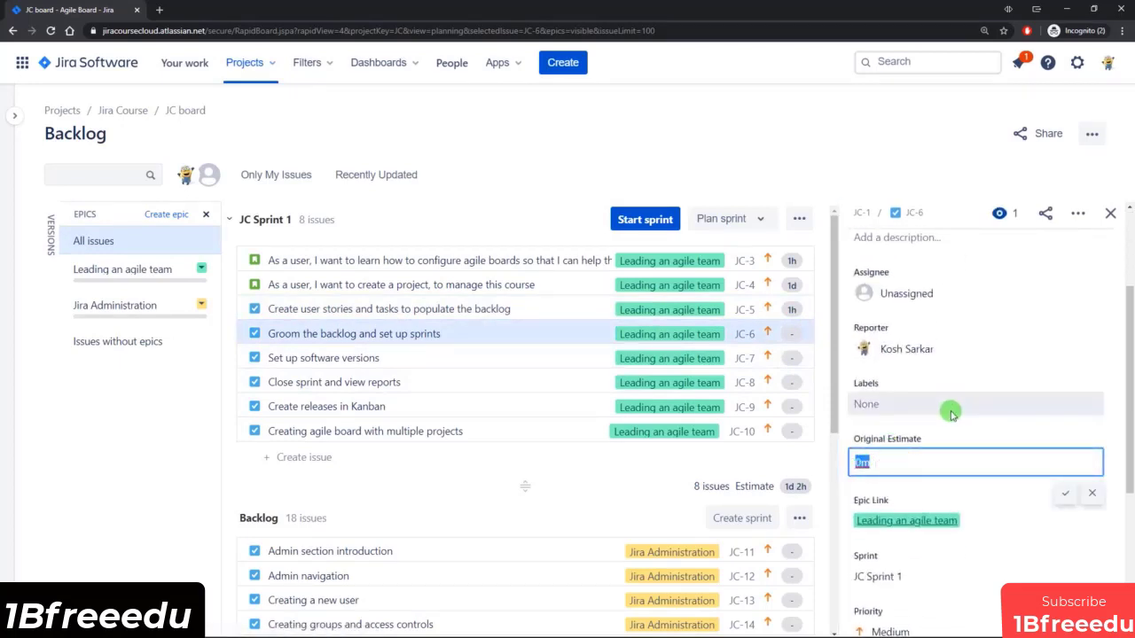
key("Return")
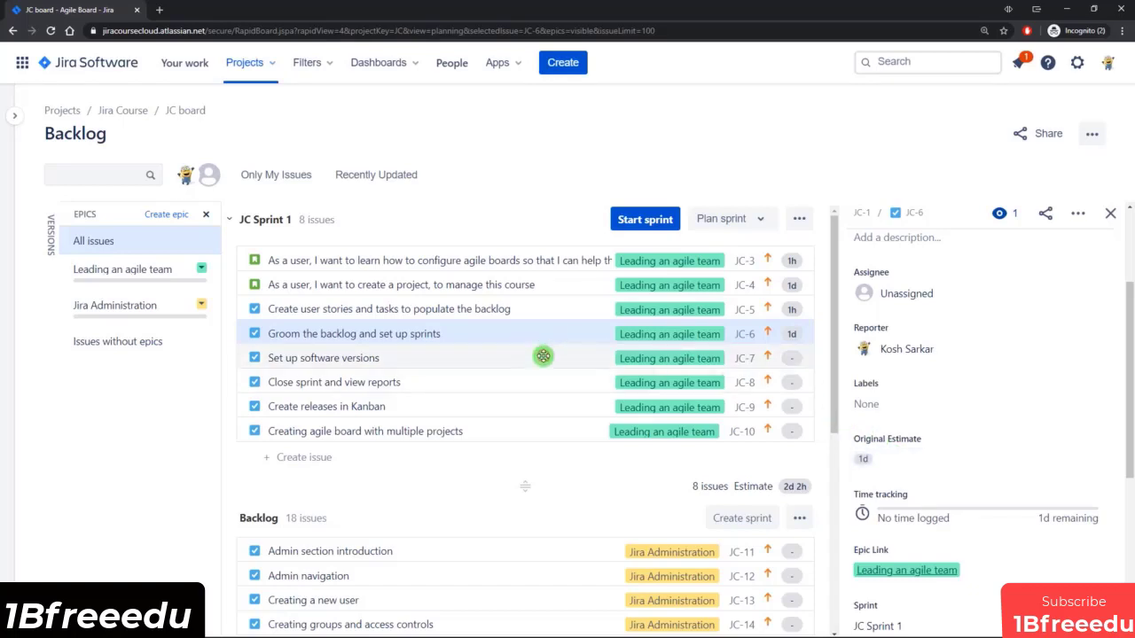
Set the original estimates of the remaining sprint tasks: JC-7 to 10h, JC-8 to 2d, JC-9 to 1d 6h and JC-10 to 4h.
left_click(588, 353)
scroll(949, 398, "down", 2)
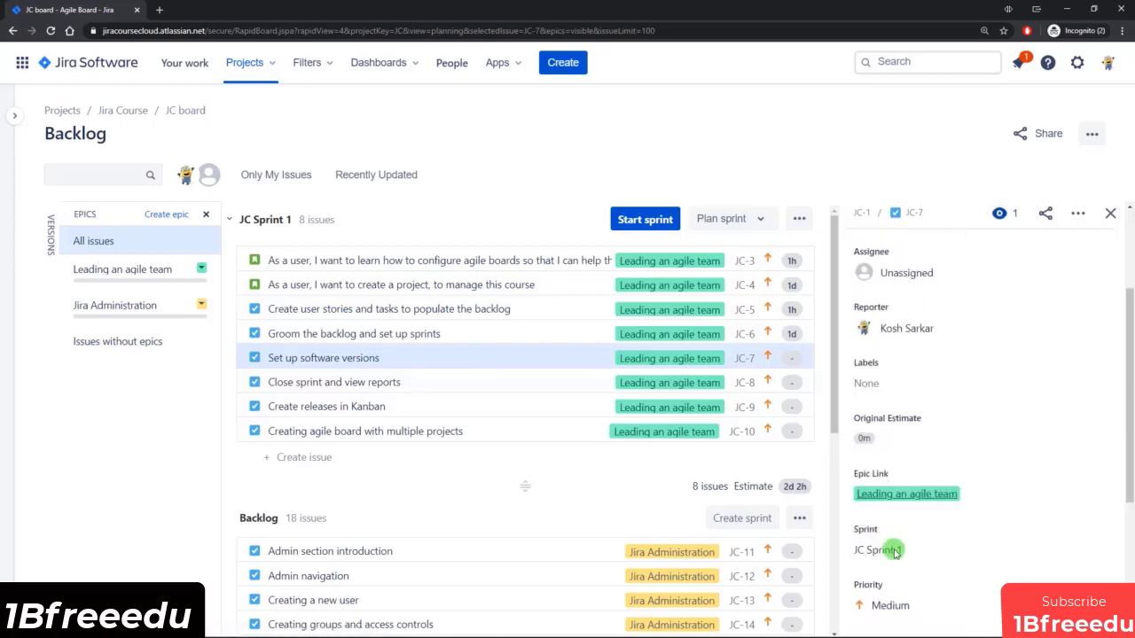
left_click(882, 440)
left_click_drag(882, 440, 854, 440)
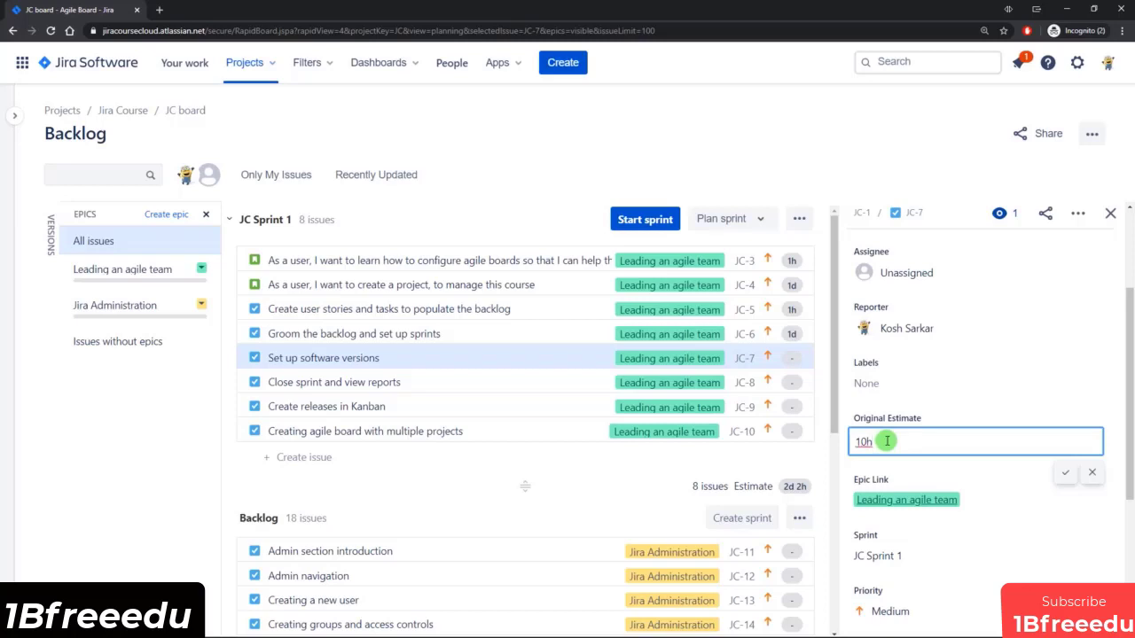
key("Return")
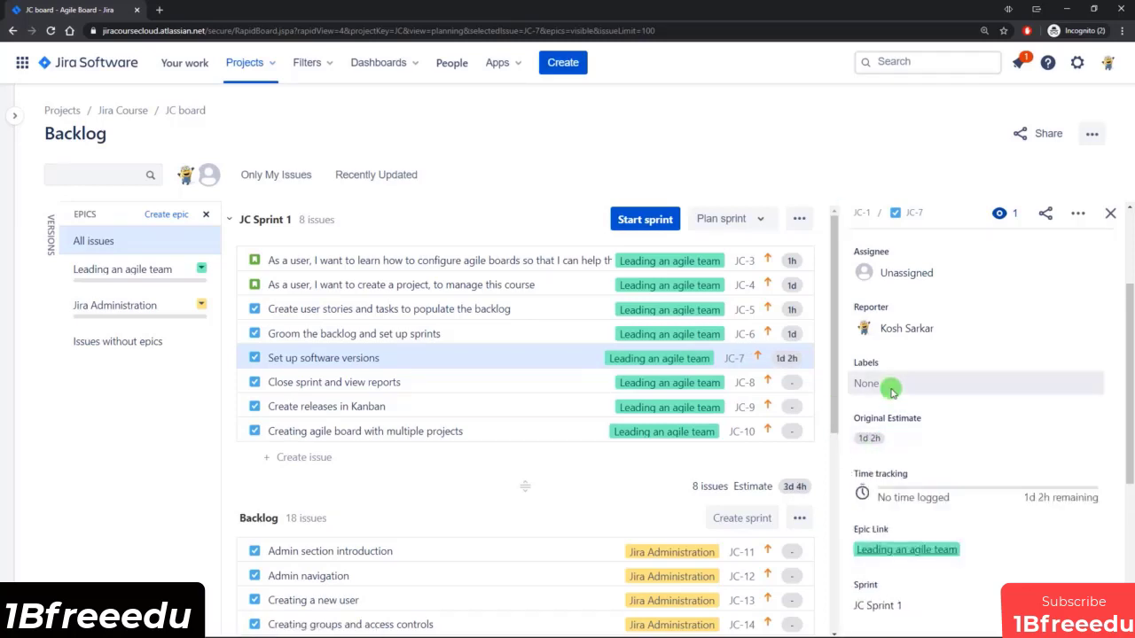
left_click(568, 382)
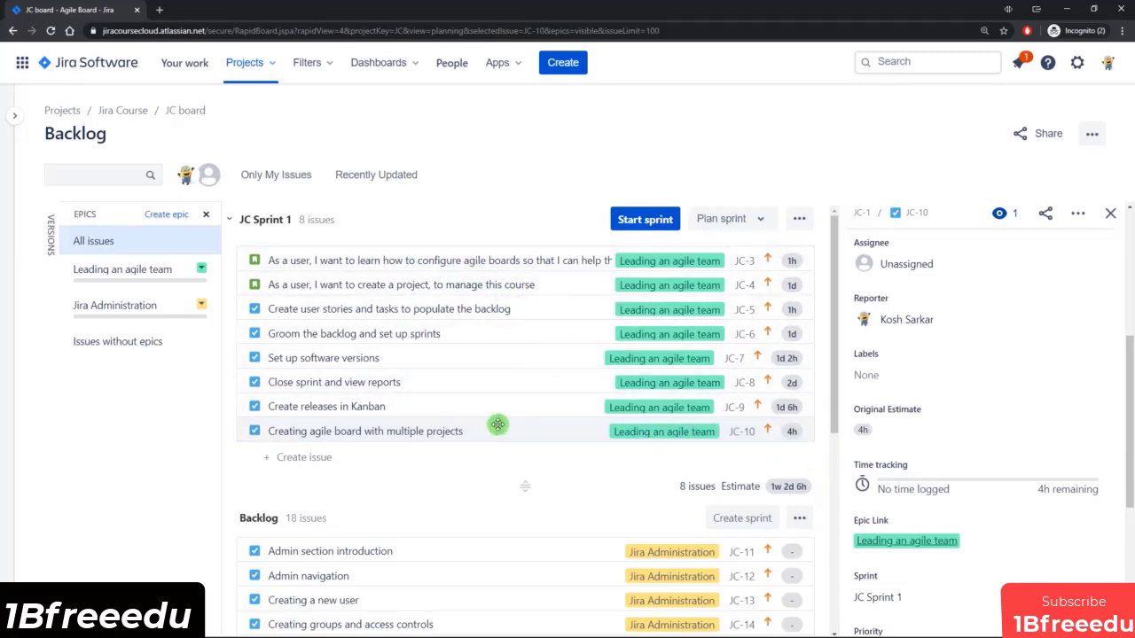
Start JC Sprint 1 with a custom duration ending 1/Jun/20 07:19 PM and look over its active board.
left_click(645, 222)
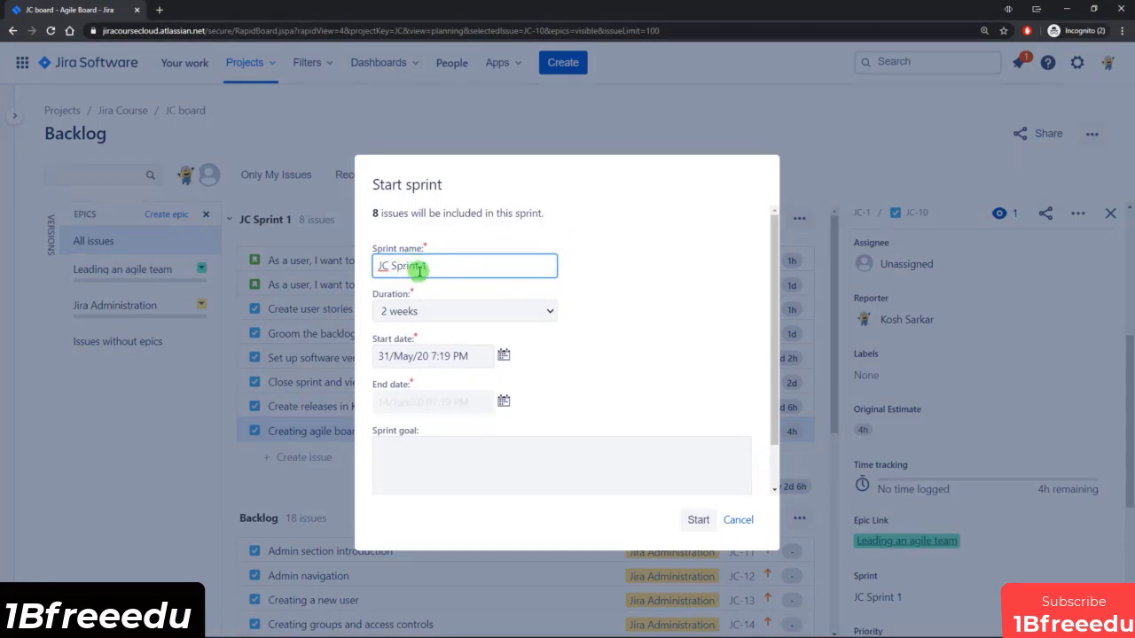
left_click(543, 312)
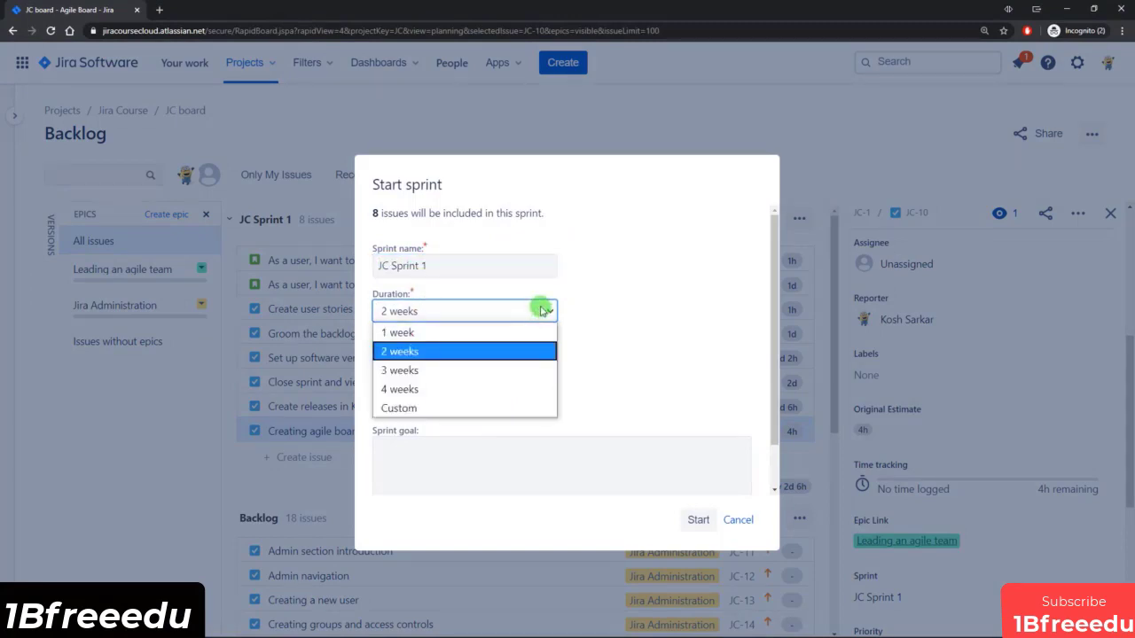
left_click(410, 411)
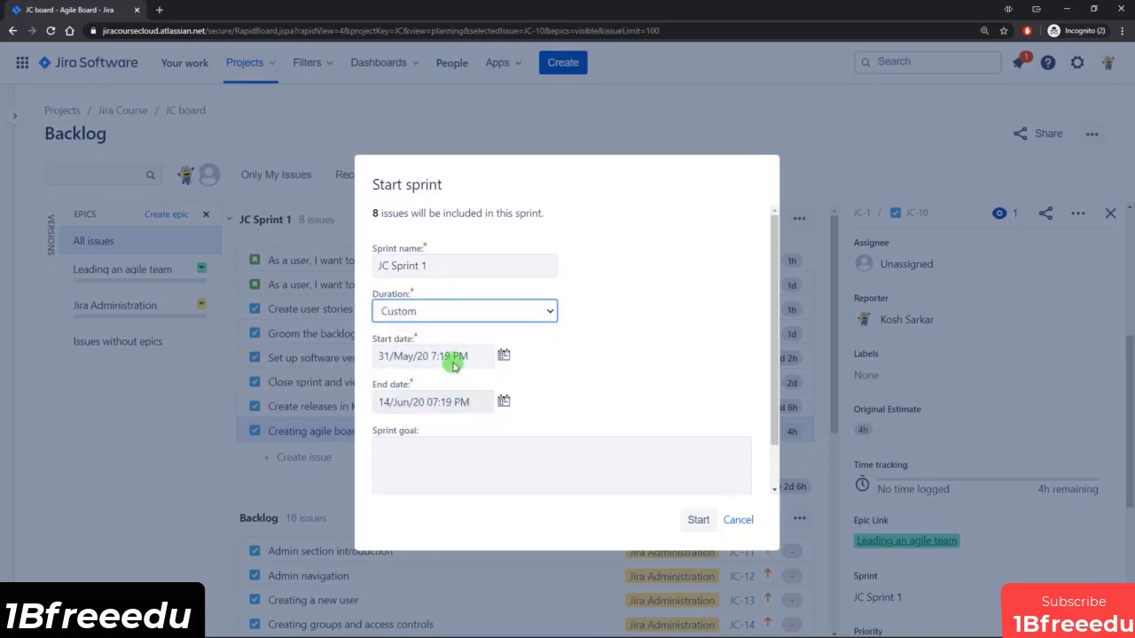
left_click(546, 312)
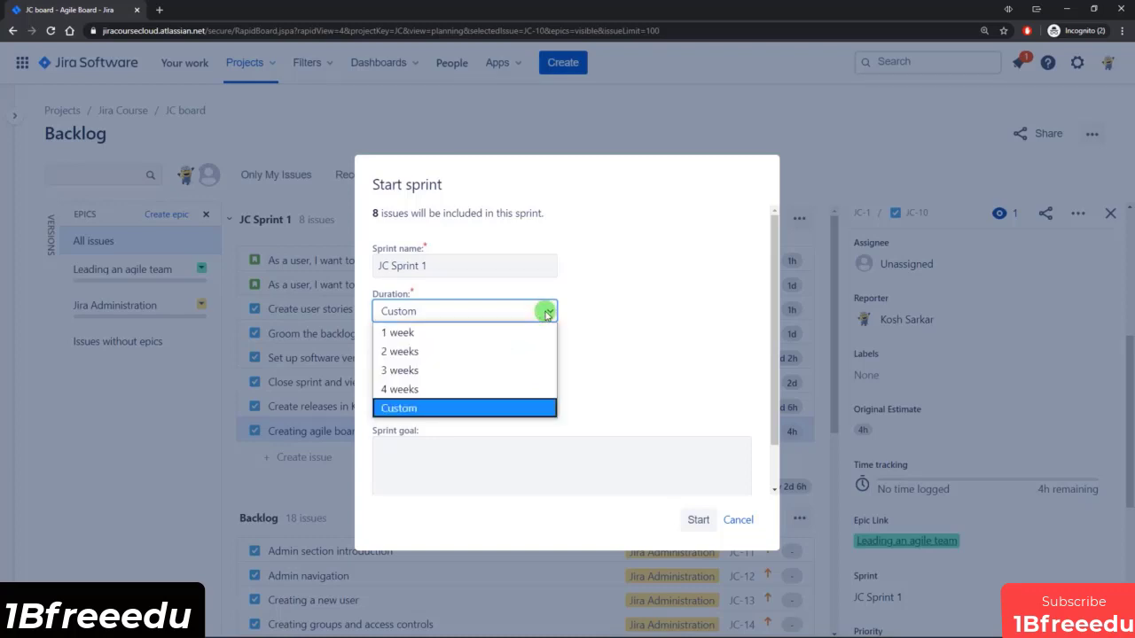
left_click(423, 409)
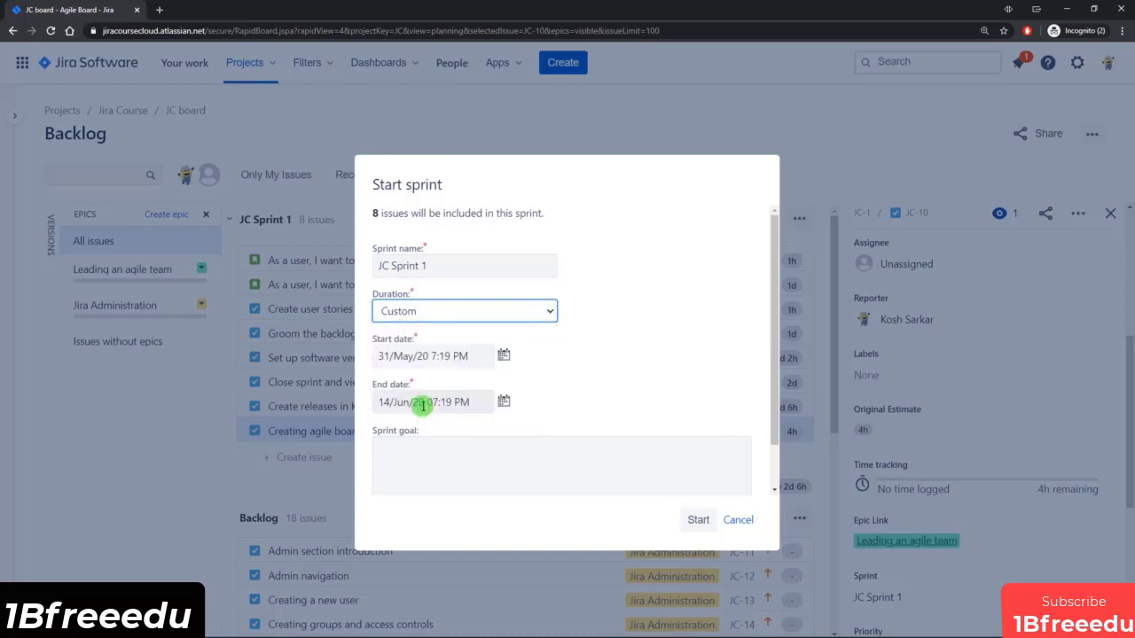
left_click(502, 400)
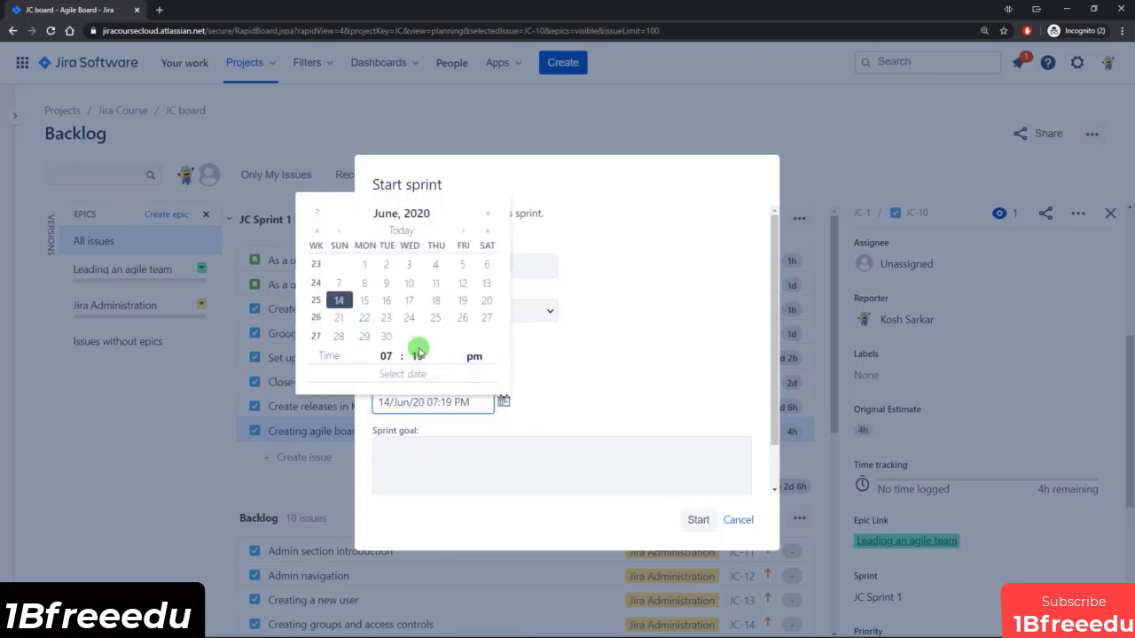
left_click(362, 263)
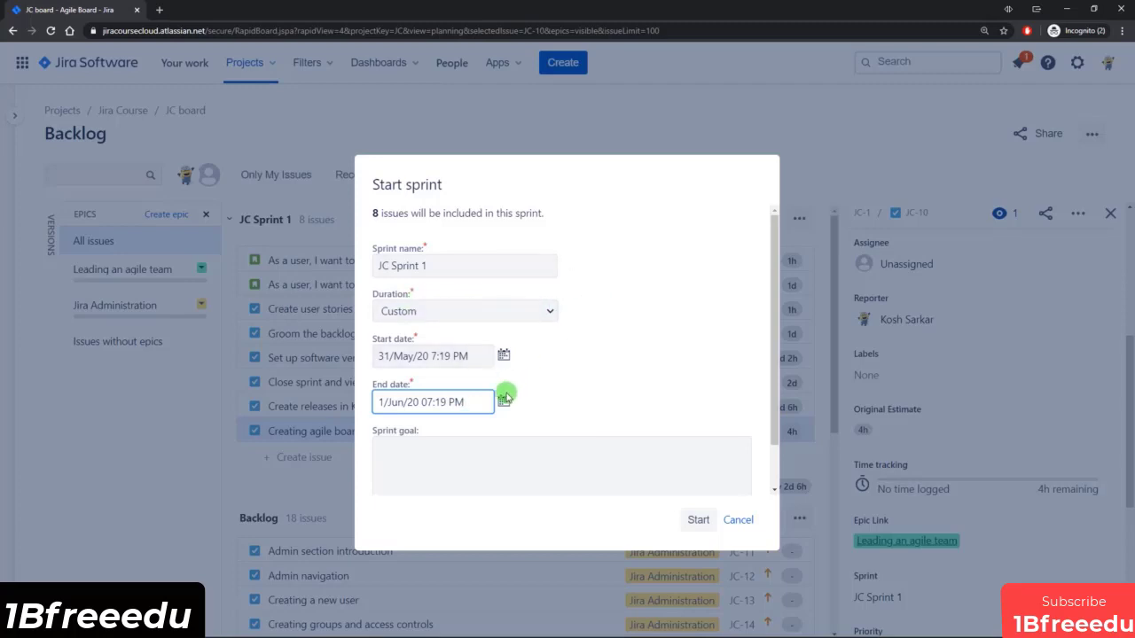
left_click(698, 521)
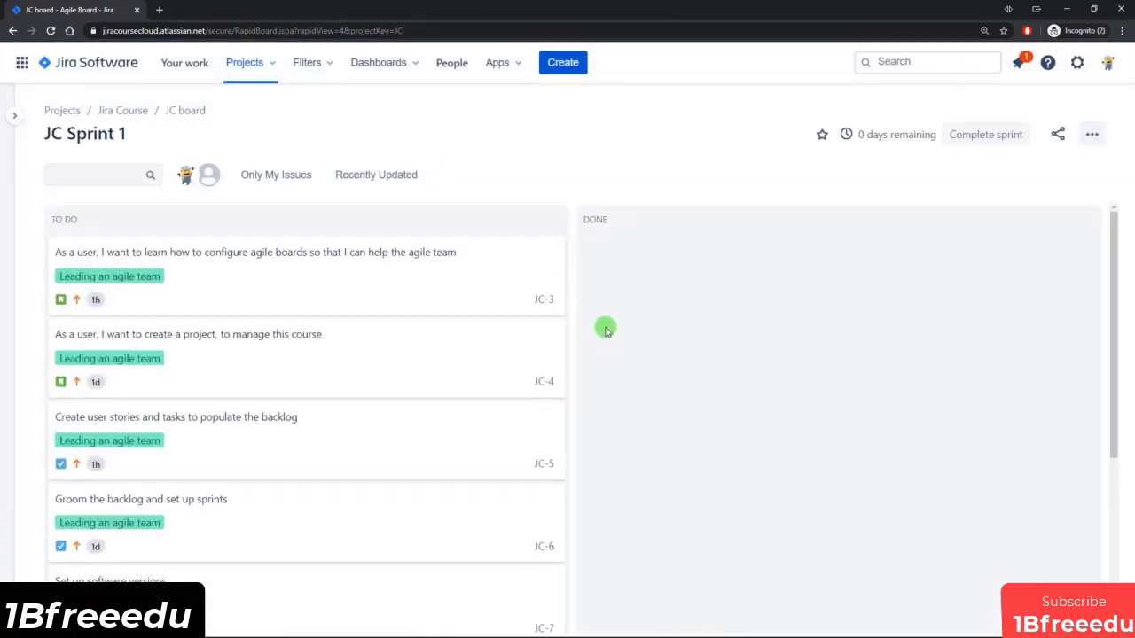
scroll(603, 327, "down", 3)
scroll(559, 421, "up", 3)
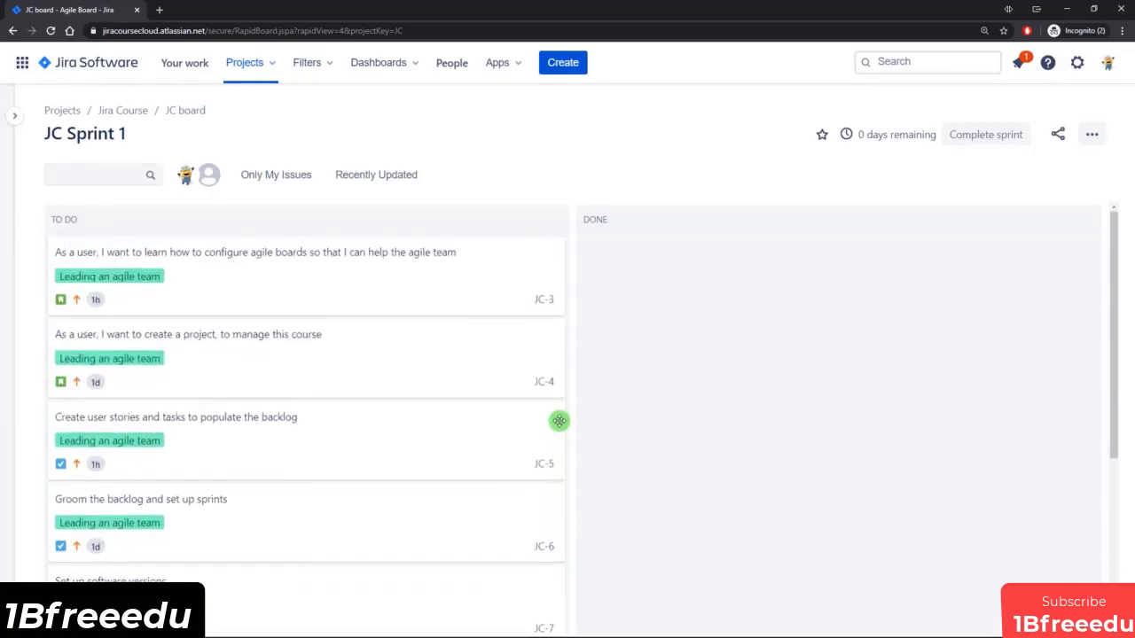
Log 1h of time spent on the story JC-3 about configuring agile boards, and move it to Done.
mouse_move(289, 305)
left_mouse_down()
mouse_move(497, 341)
mouse_move(582, 307)
mouse_move(261, 281)
mouse_move(269, 307)
left_mouse_up()
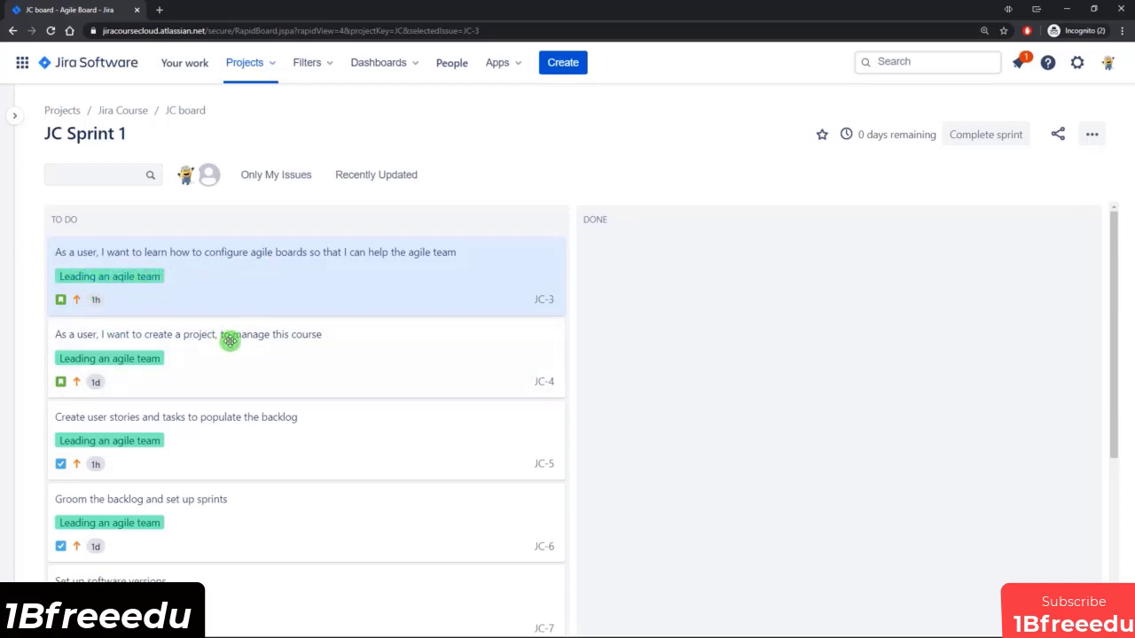
left_click(200, 350)
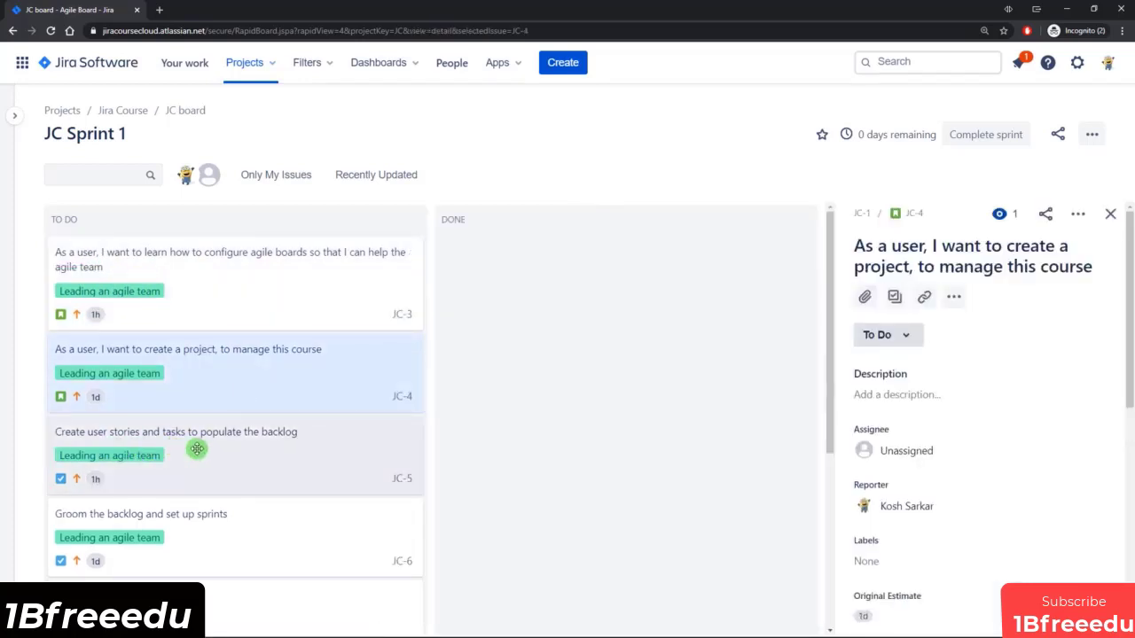
left_click(213, 293)
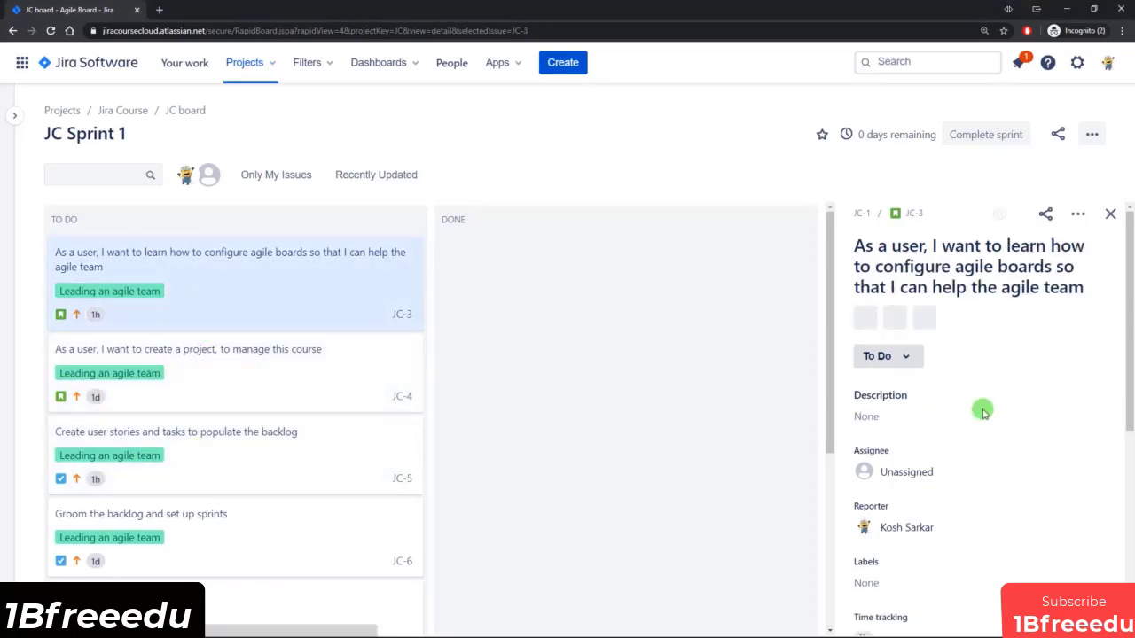
scroll(984, 408, "down", 3)
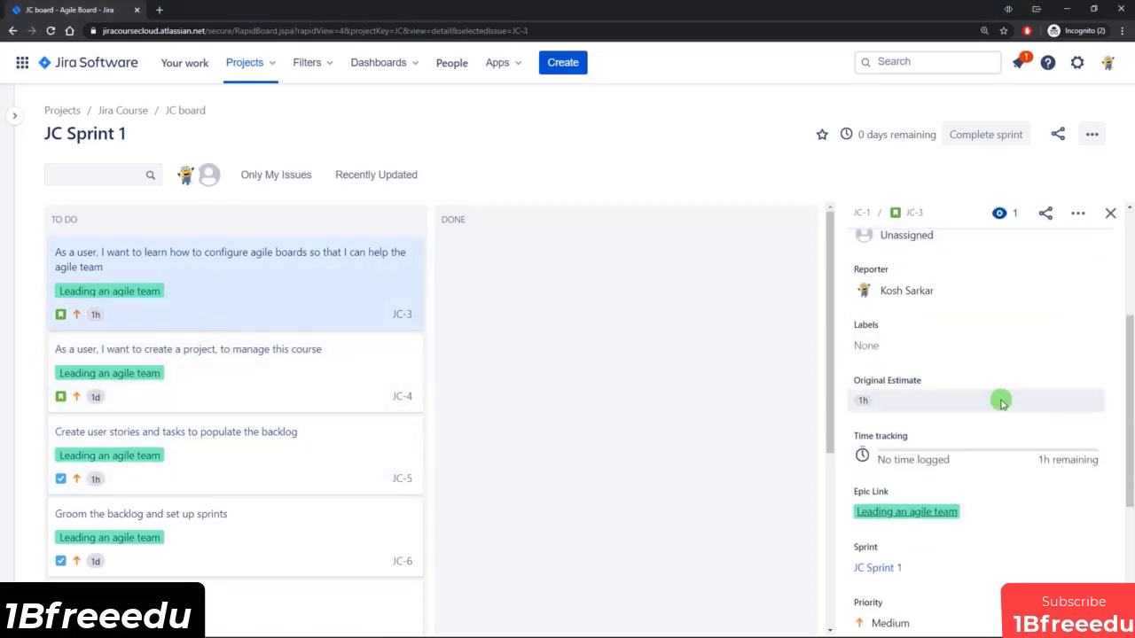
scroll(1000, 398, "down", 1)
left_click(919, 383)
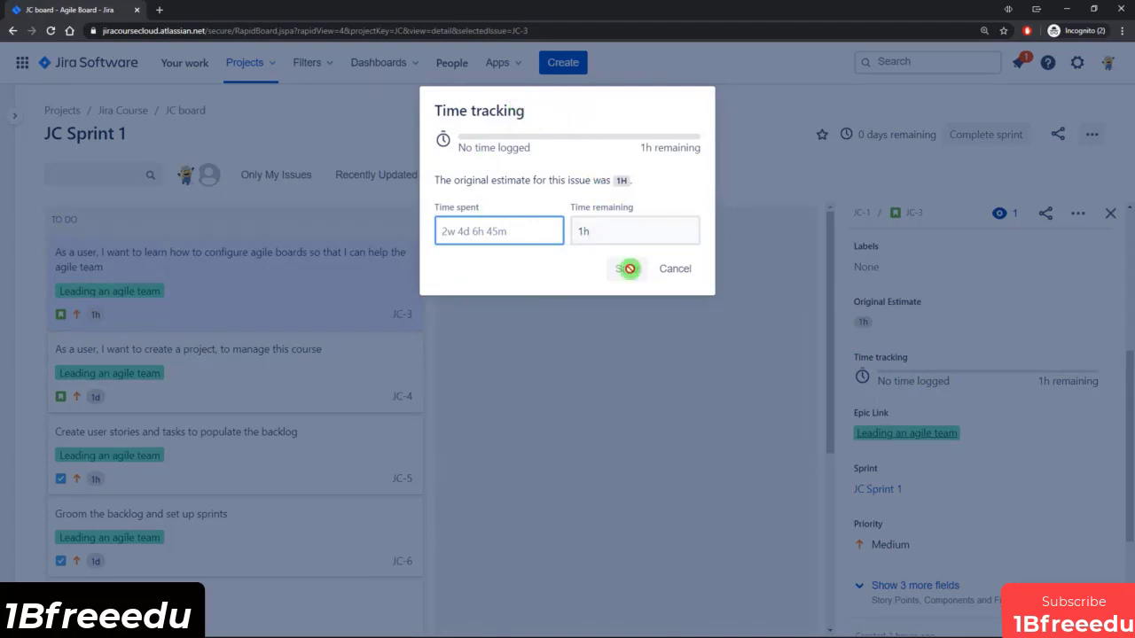
left_click(466, 231)
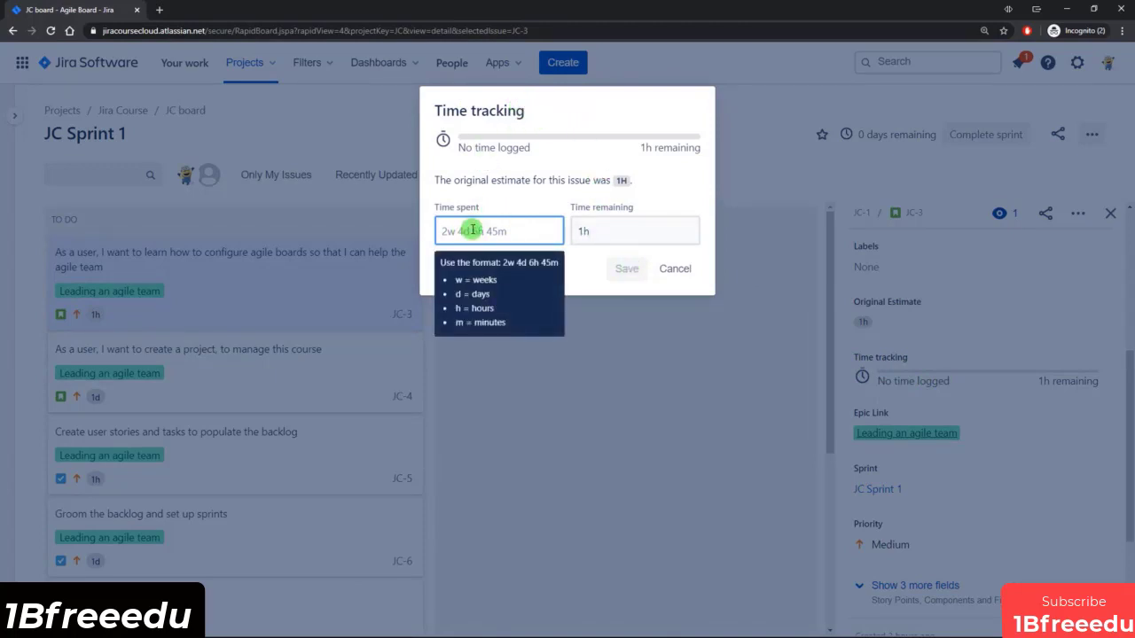
type("1h")
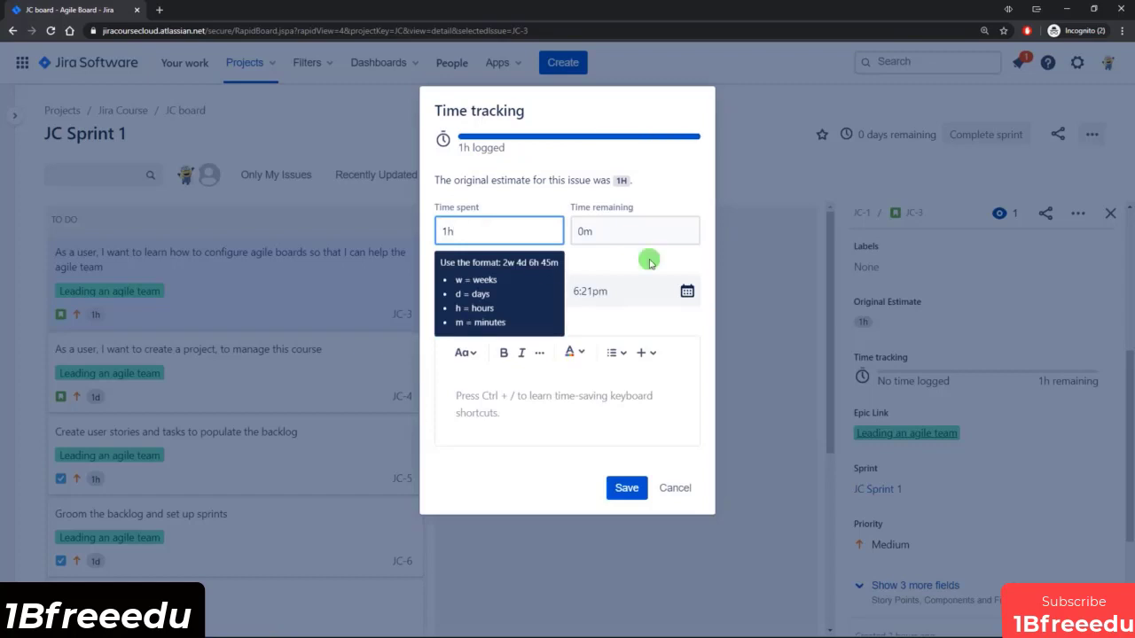
left_click(649, 260)
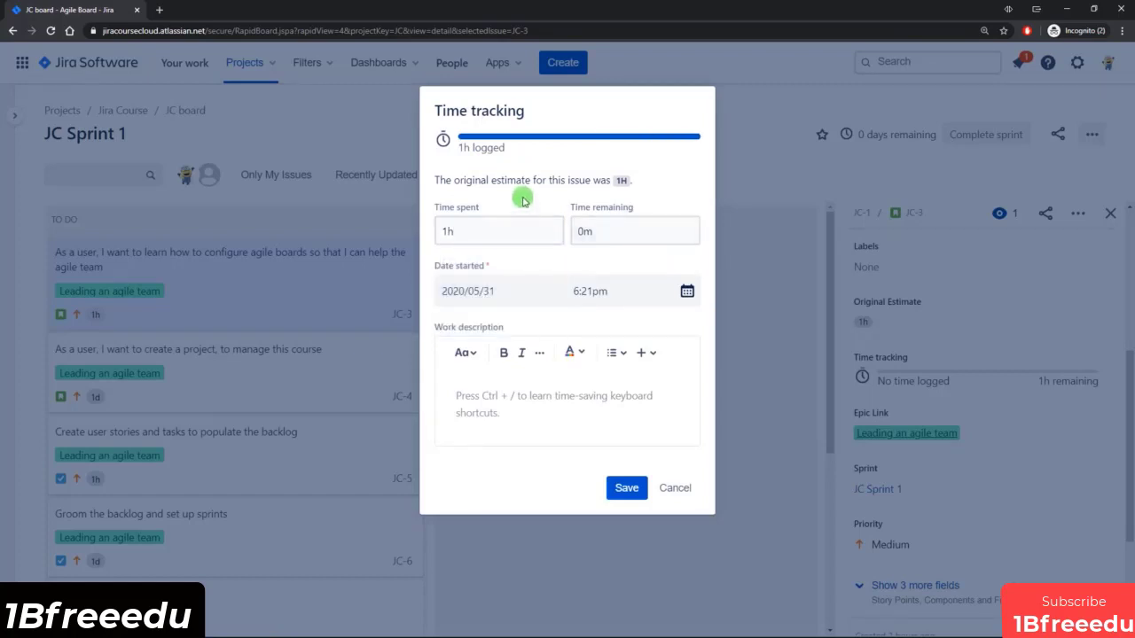
left_click(585, 229)
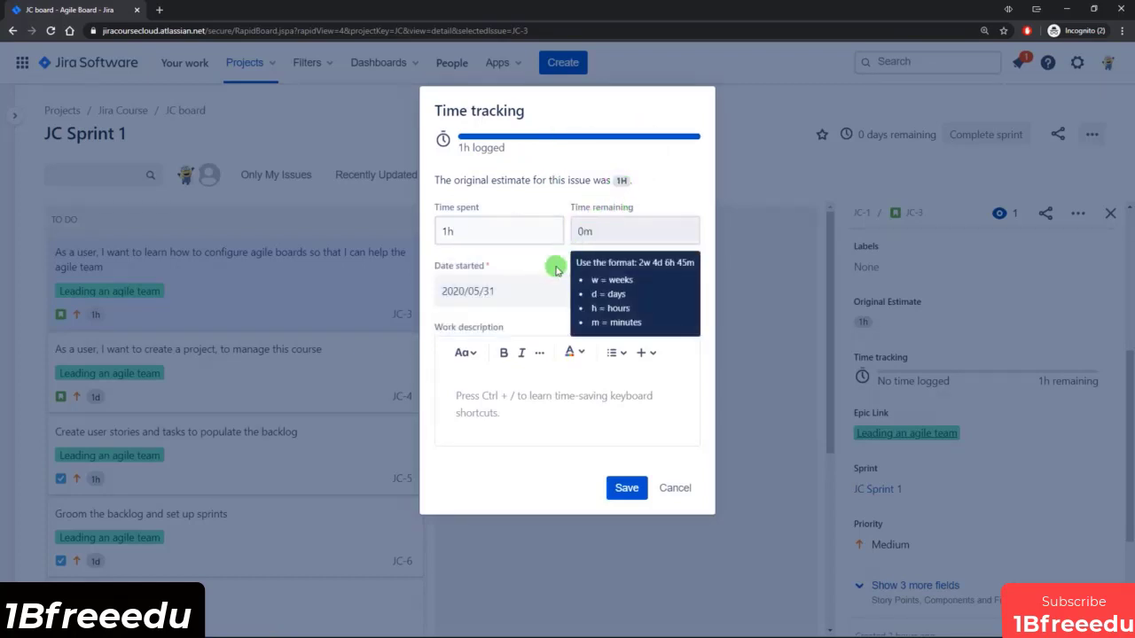
left_click(510, 332)
left_click(630, 490)
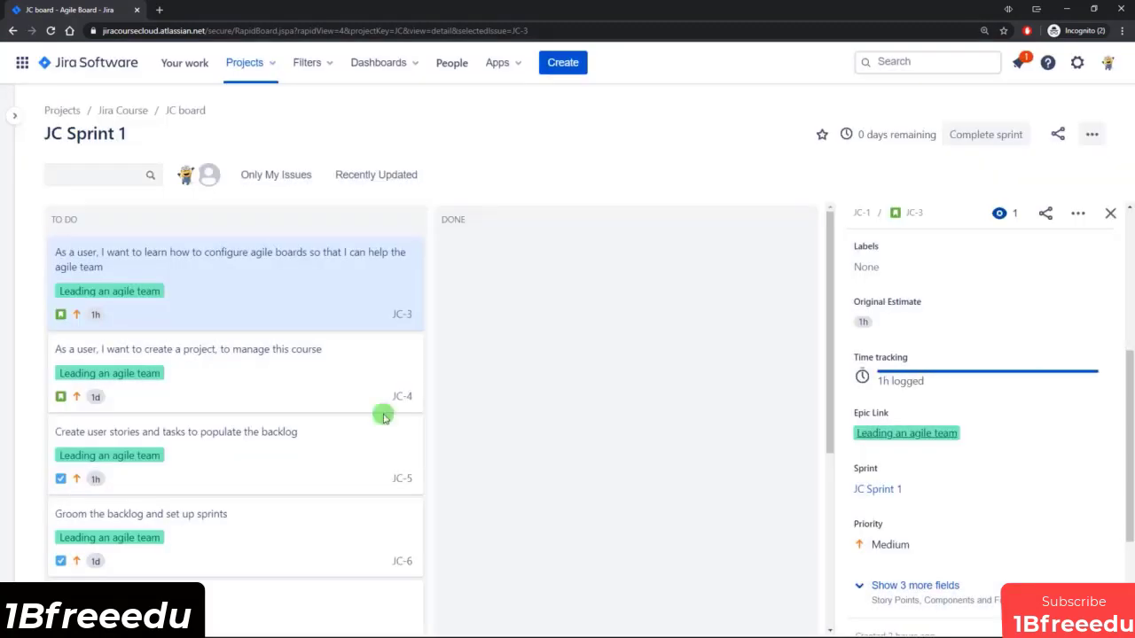
left_click_drag(200, 289, 598, 420)
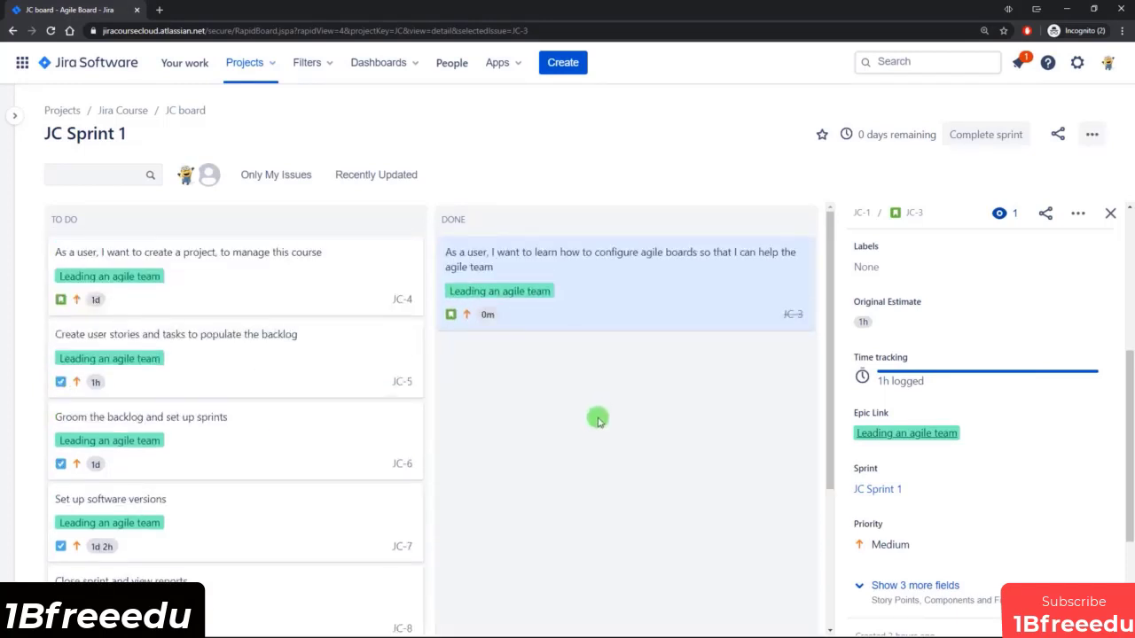
Log 10h of time spent on the story JC-4 about creating a project, and move it to Done.
left_click(214, 272)
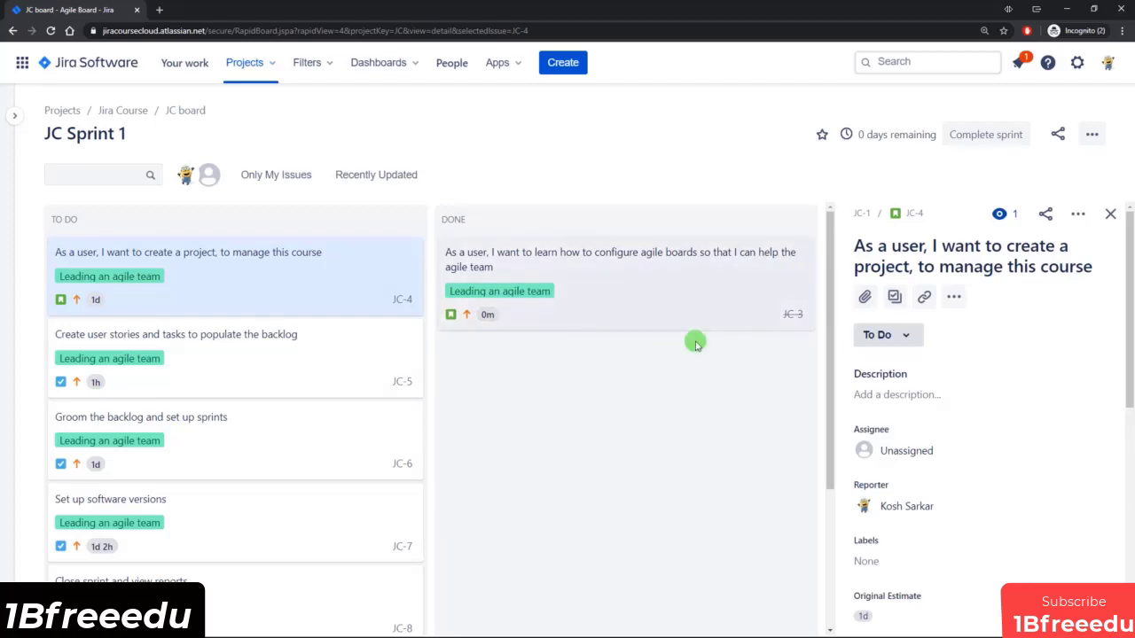
left_click(1078, 215)
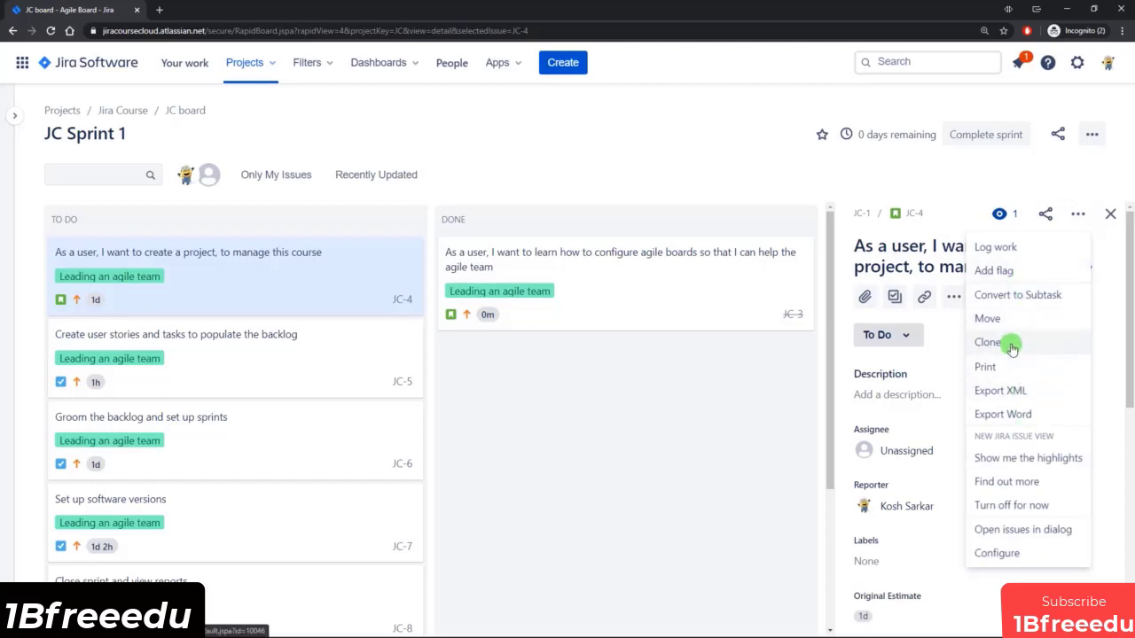
left_click(1028, 250)
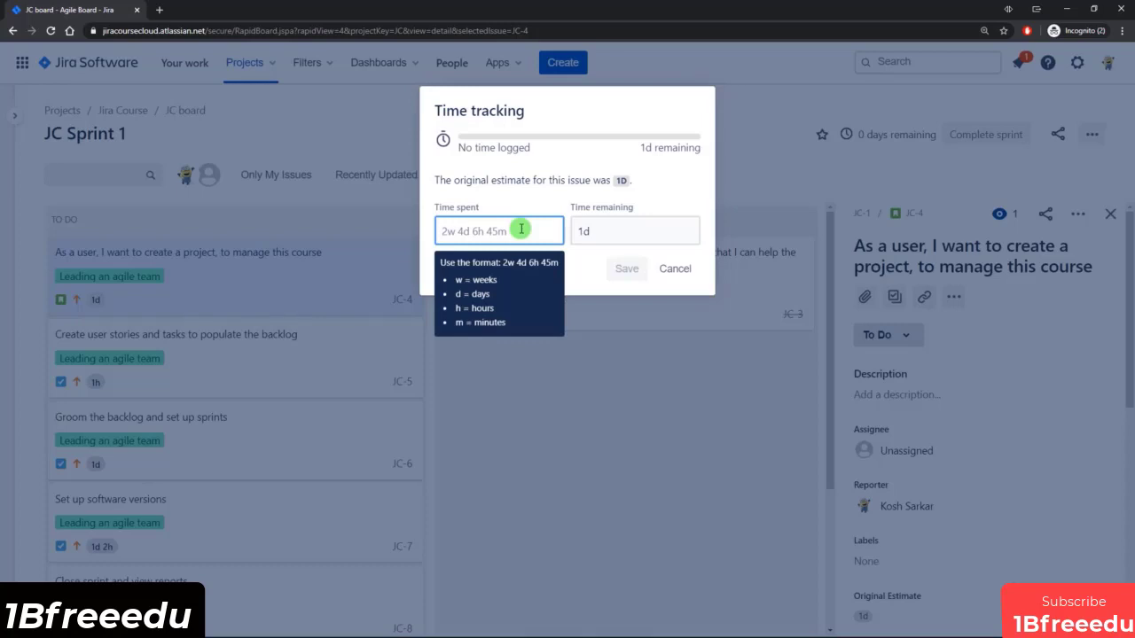
type("1d 1h")
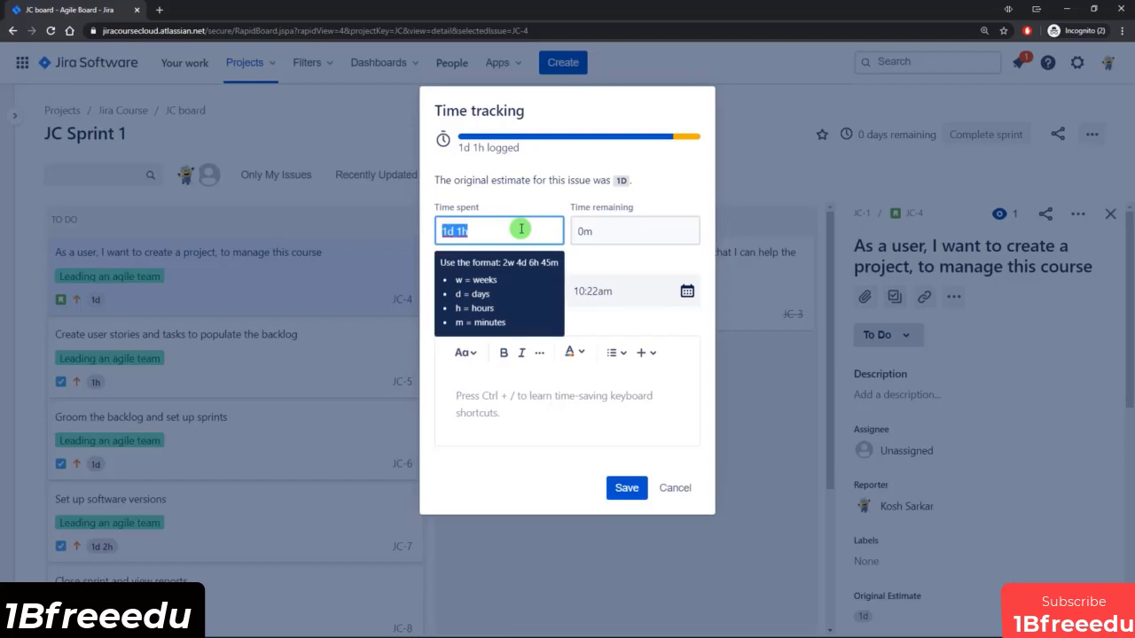
type("10h")
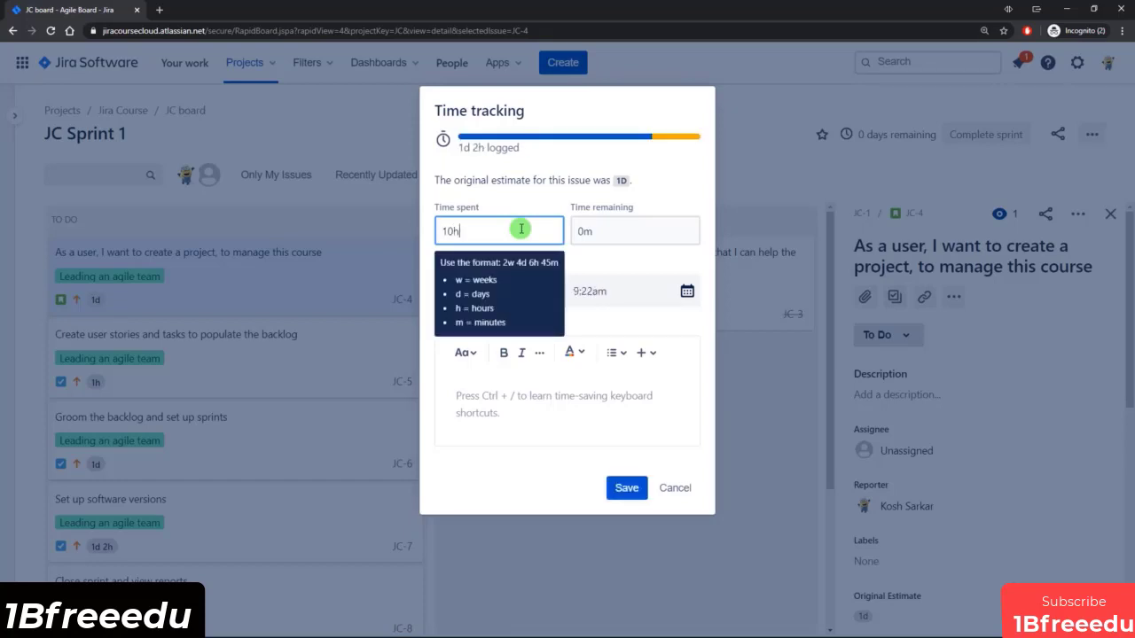
left_click(586, 256)
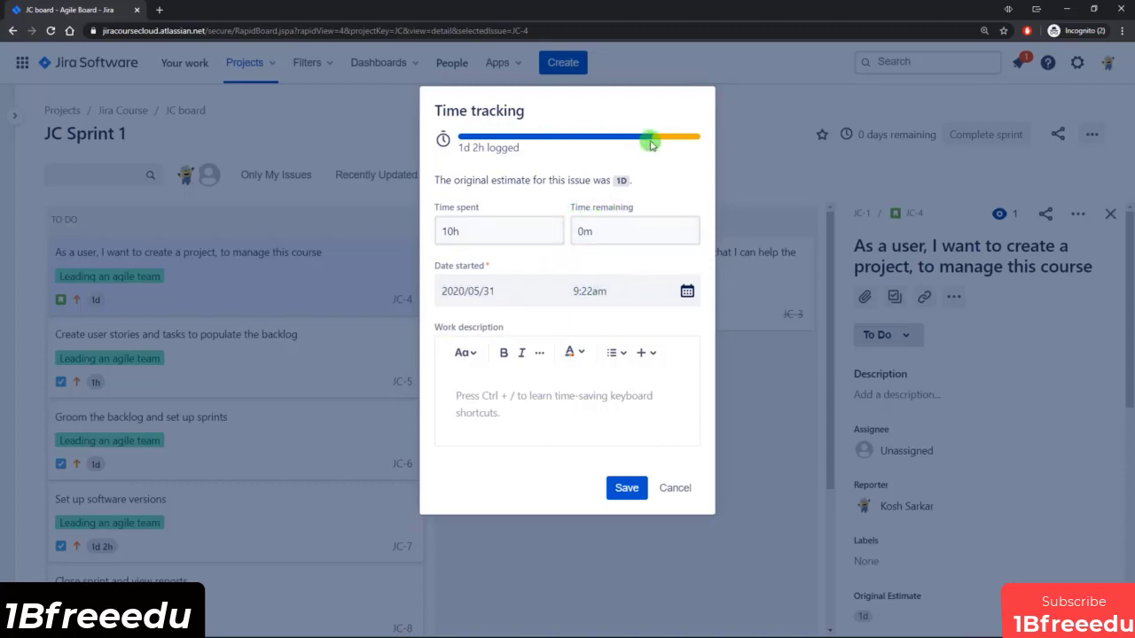
mouse_move(668, 142)
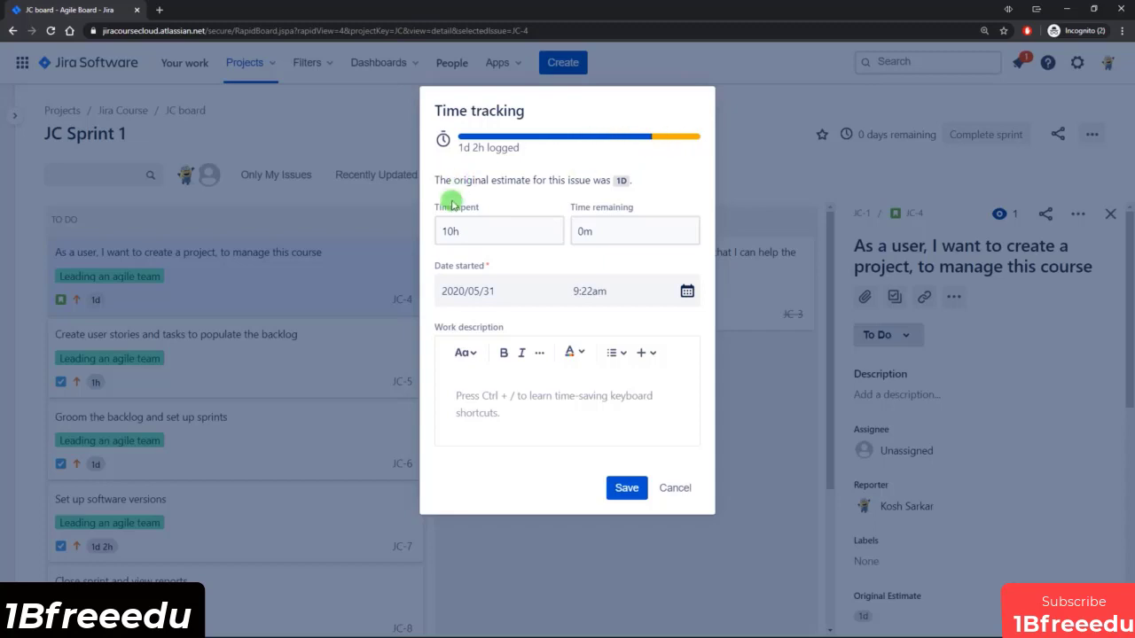
mouse_move(453, 231)
mouse_move(632, 210)
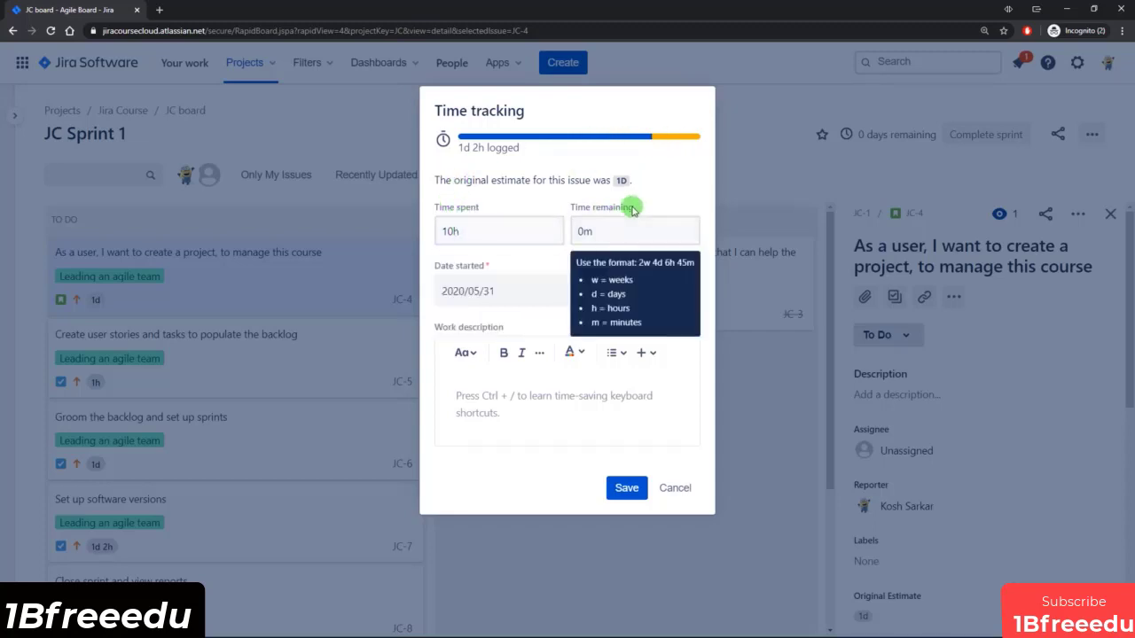
left_click(626, 488)
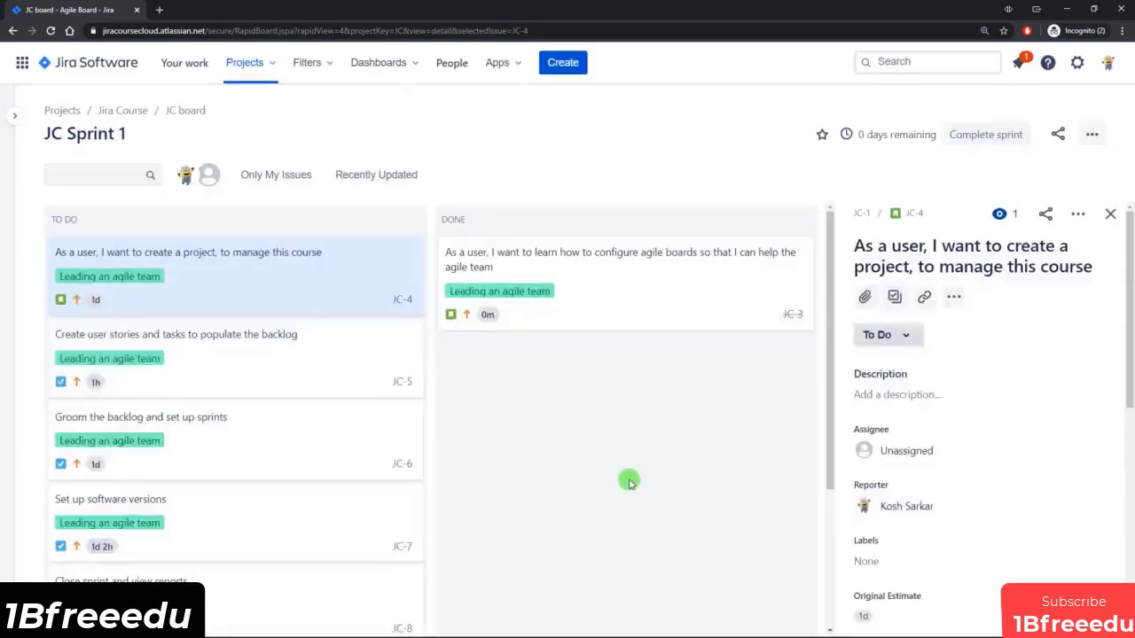
left_click_drag(186, 271, 596, 413)
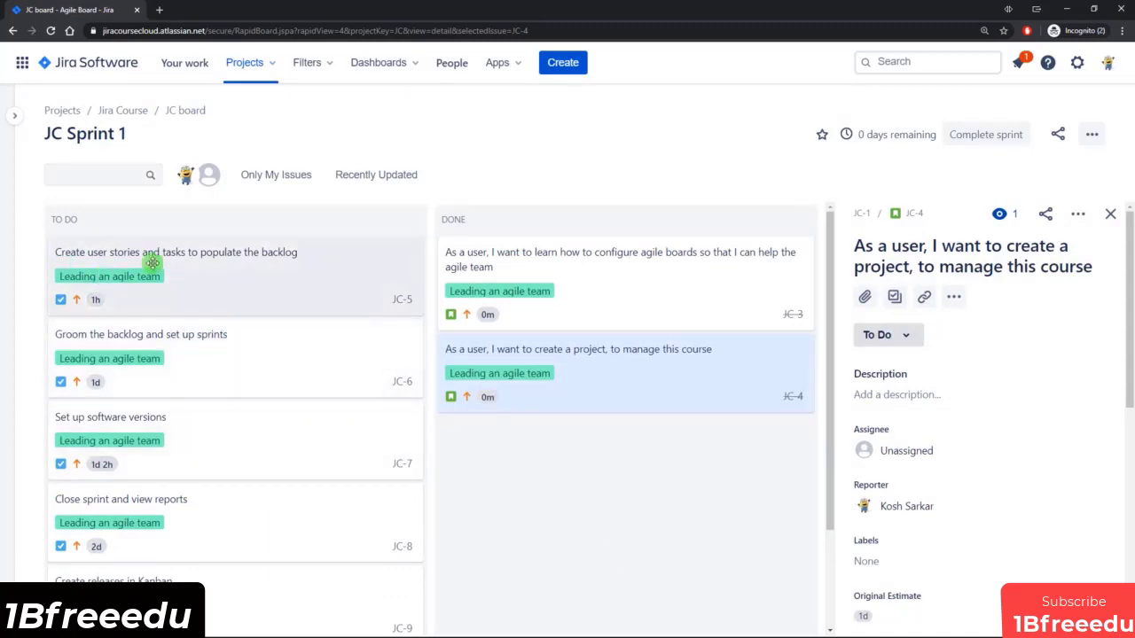
Move the tasks JC-5 and JC-6 to Done on the active sprint board, checking the sprint's progress in the backlog between the two moves.
left_click_drag(187, 272, 595, 499)
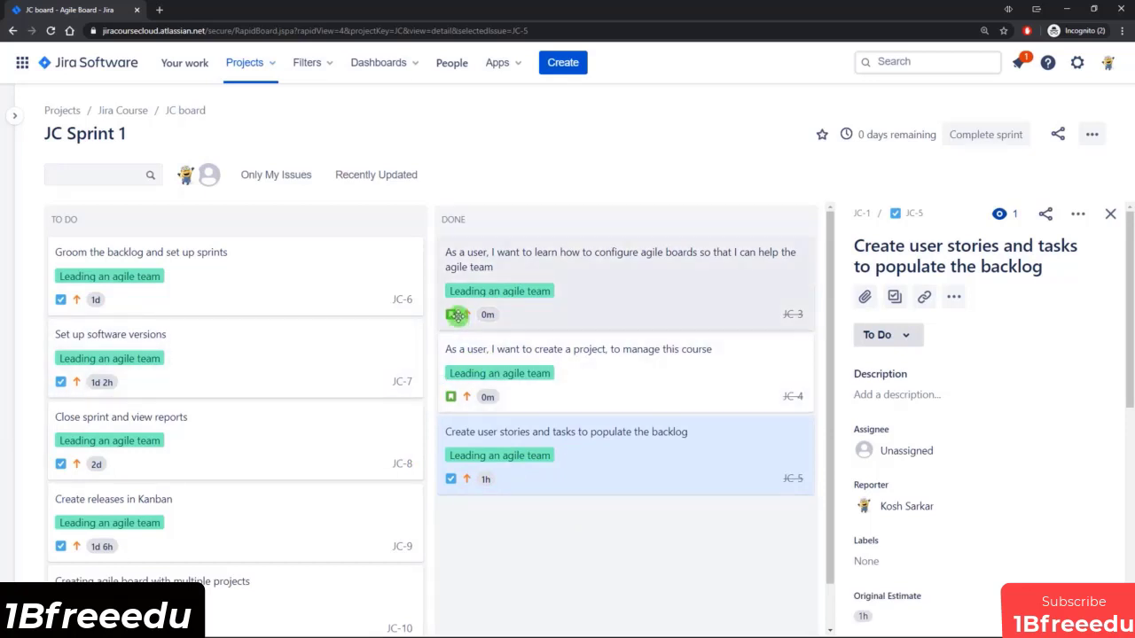
left_click(15, 115)
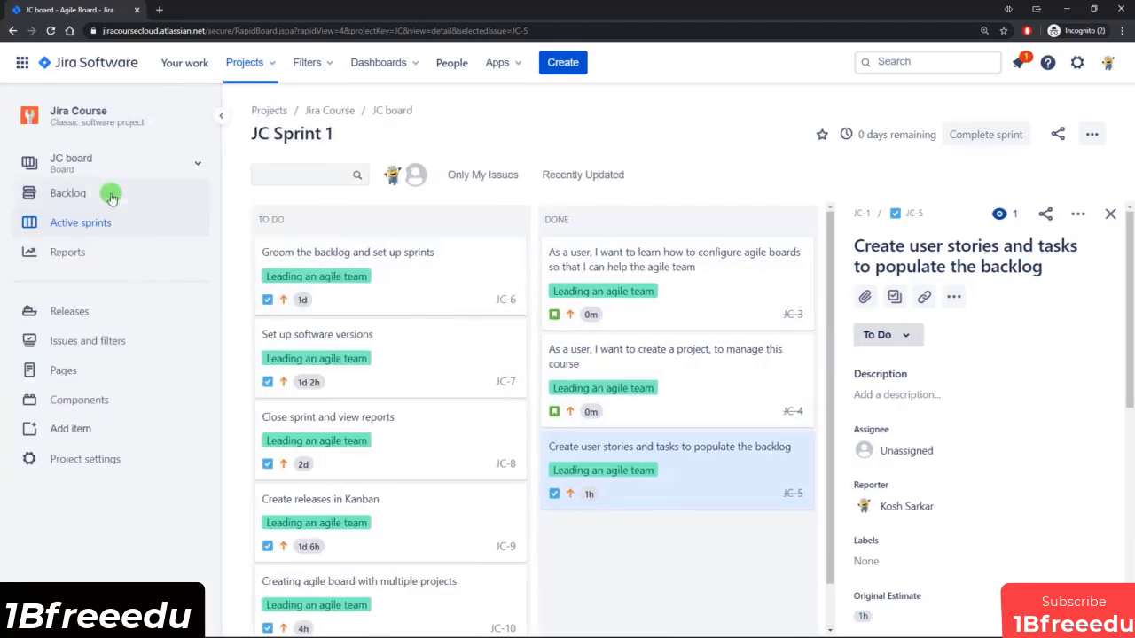
left_click(108, 196)
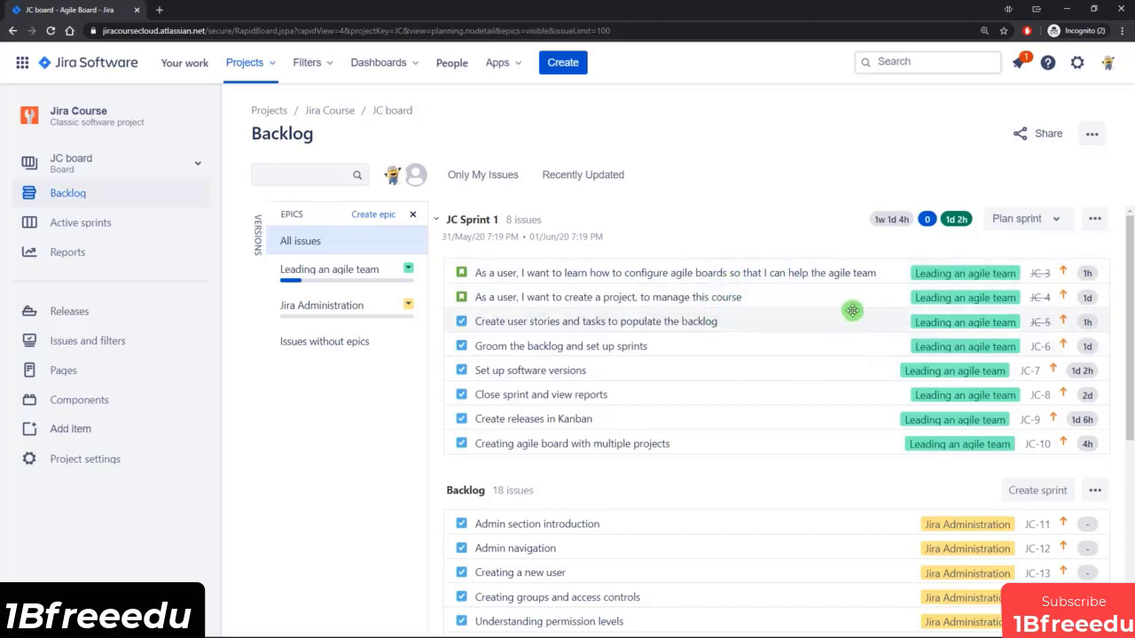
left_click(127, 222)
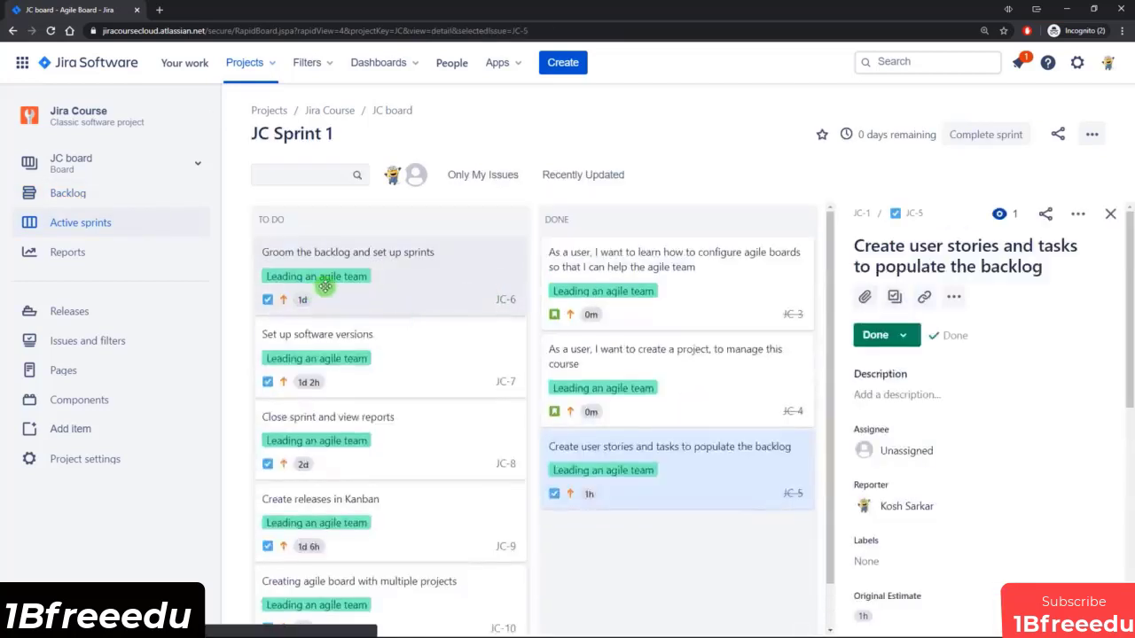
left_click_drag(400, 280, 711, 399)
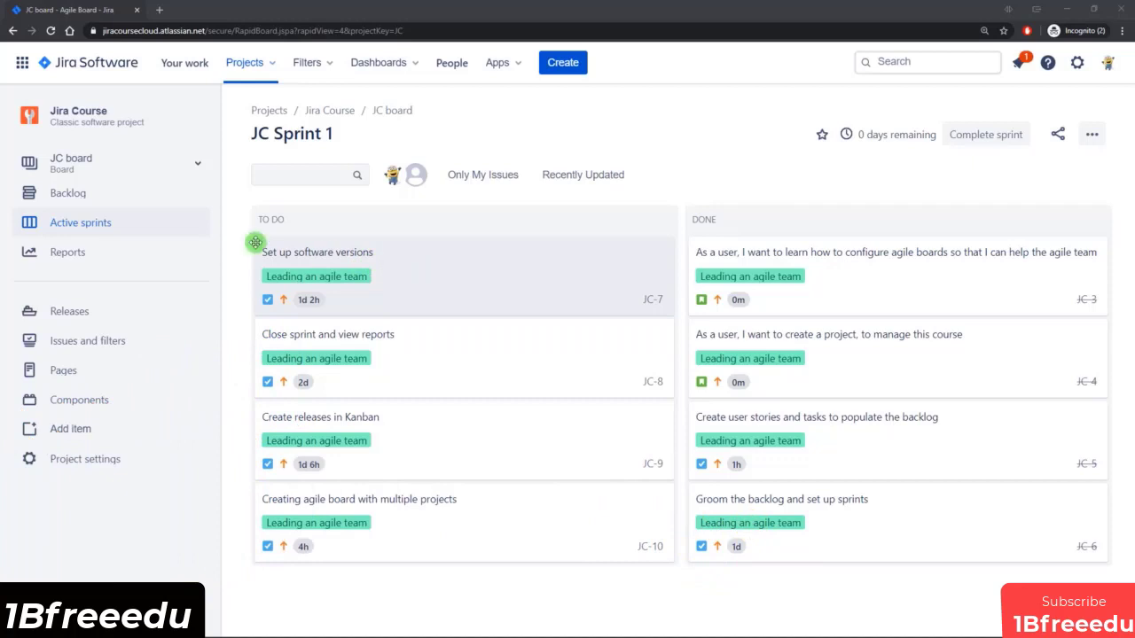
Show the versions list in the backlog and create a release version named "Team Lead section" with the release date 2020/05/31.
left_click(93, 193)
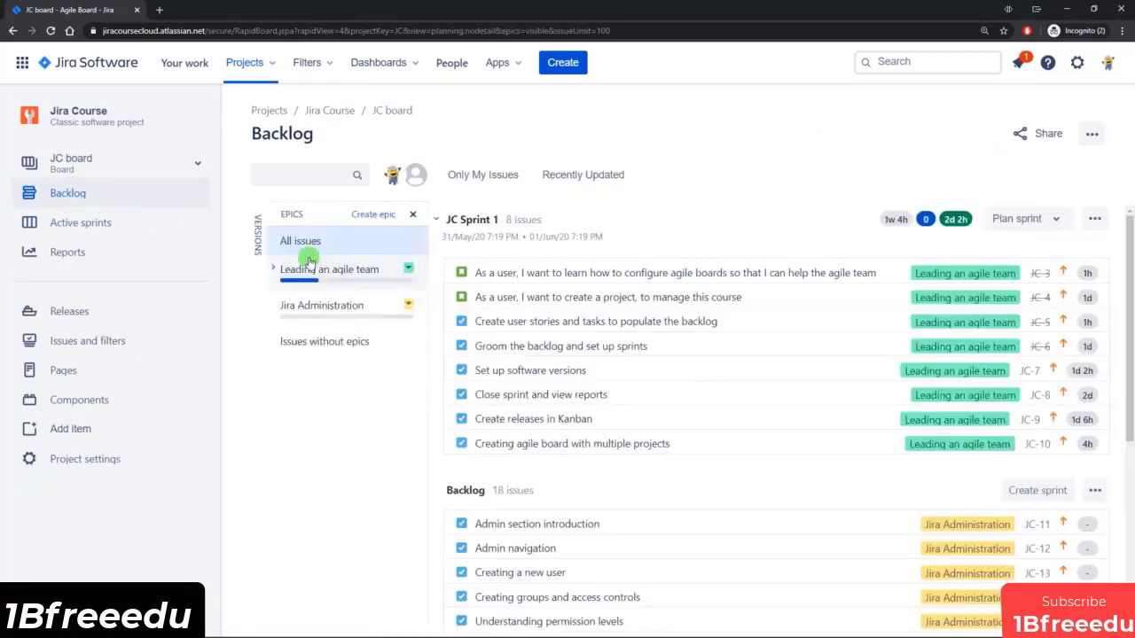
left_click(255, 240)
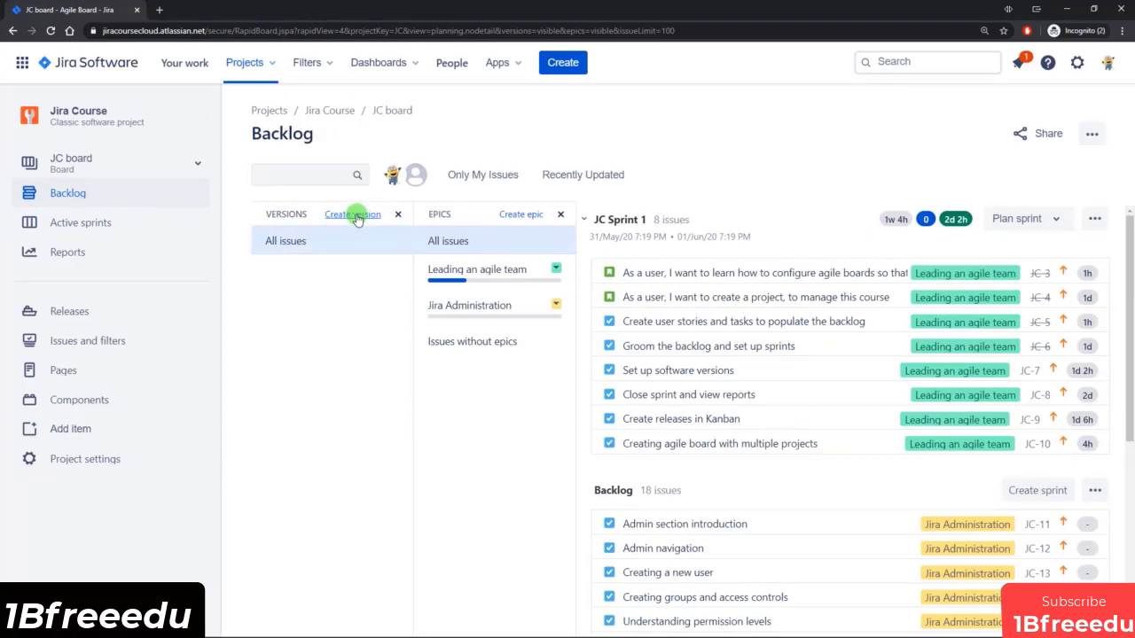
left_click(71, 312)
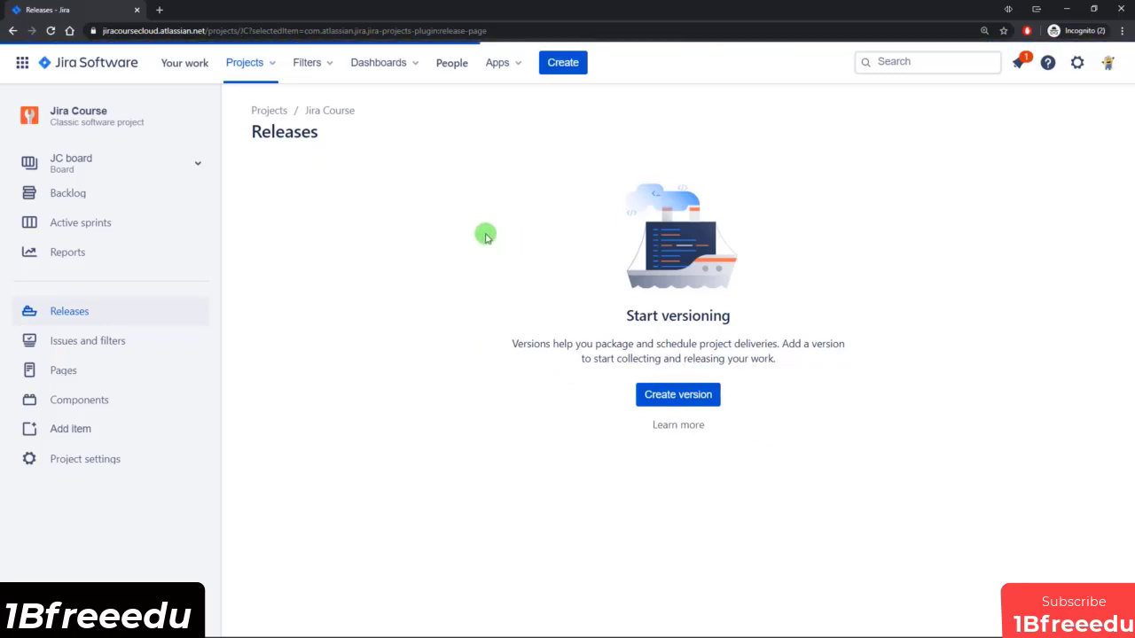
left_click(691, 396)
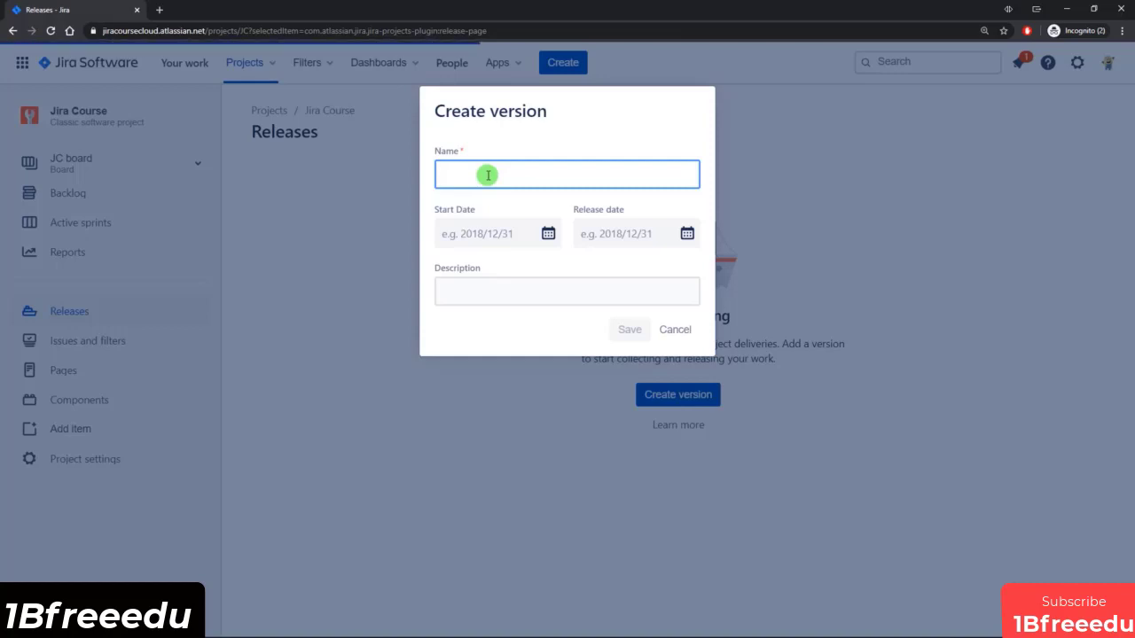
type("Team Lead section")
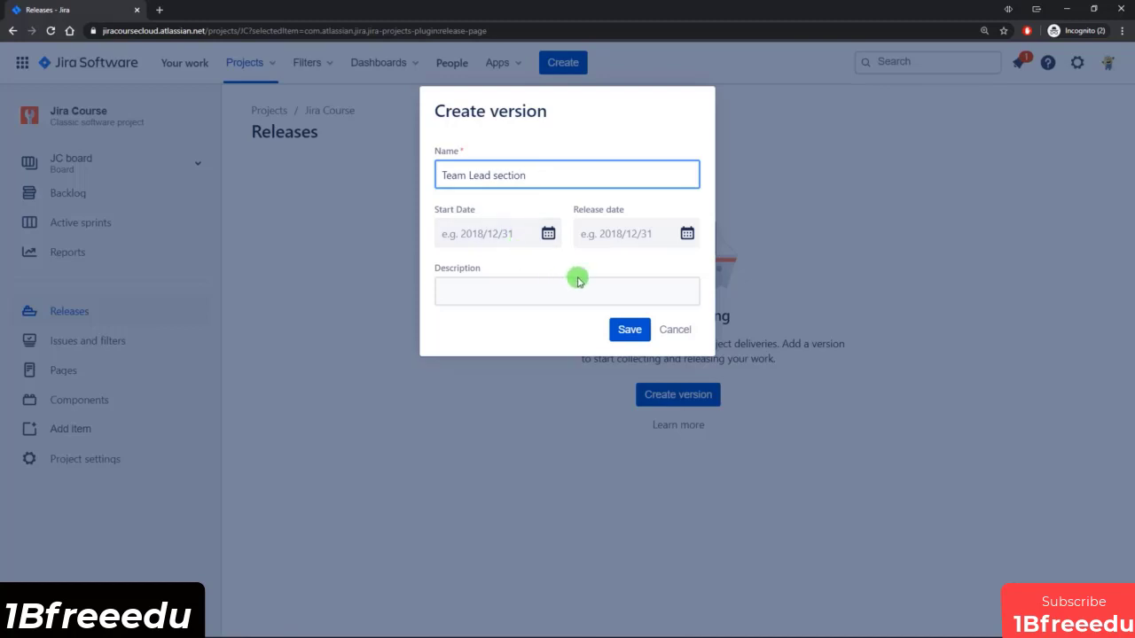
left_click(688, 235)
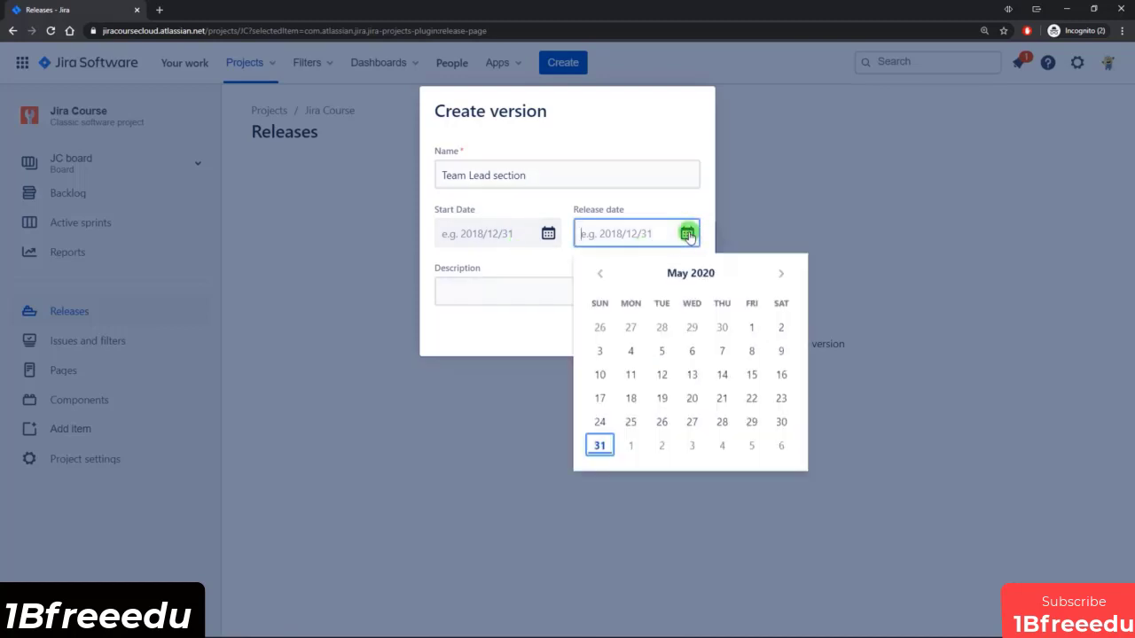
left_click(593, 453)
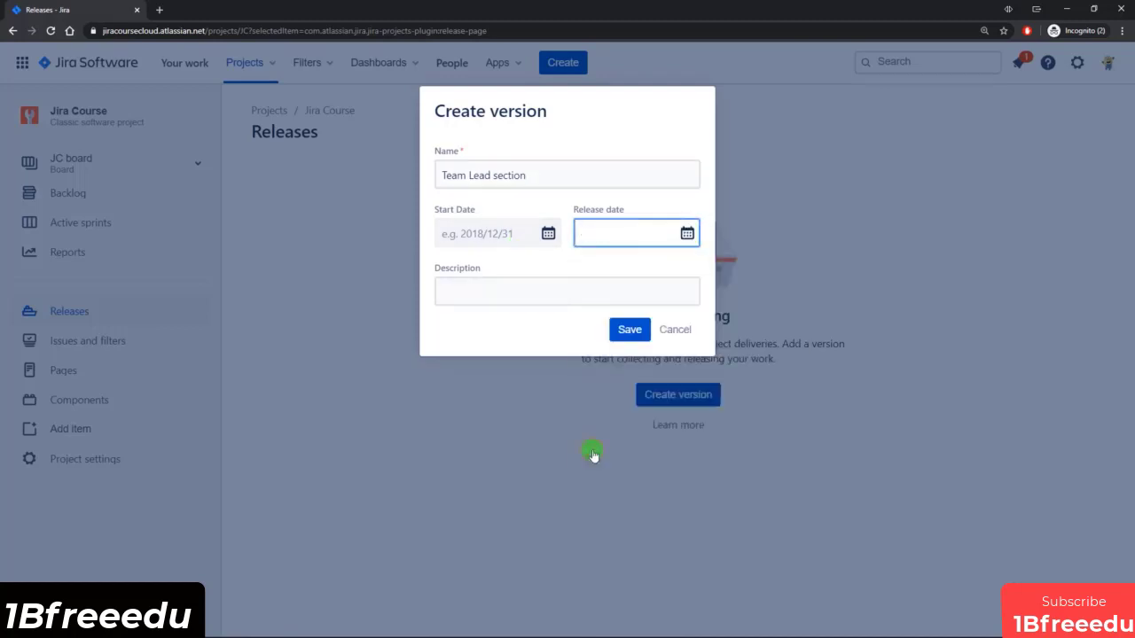
left_click(626, 332)
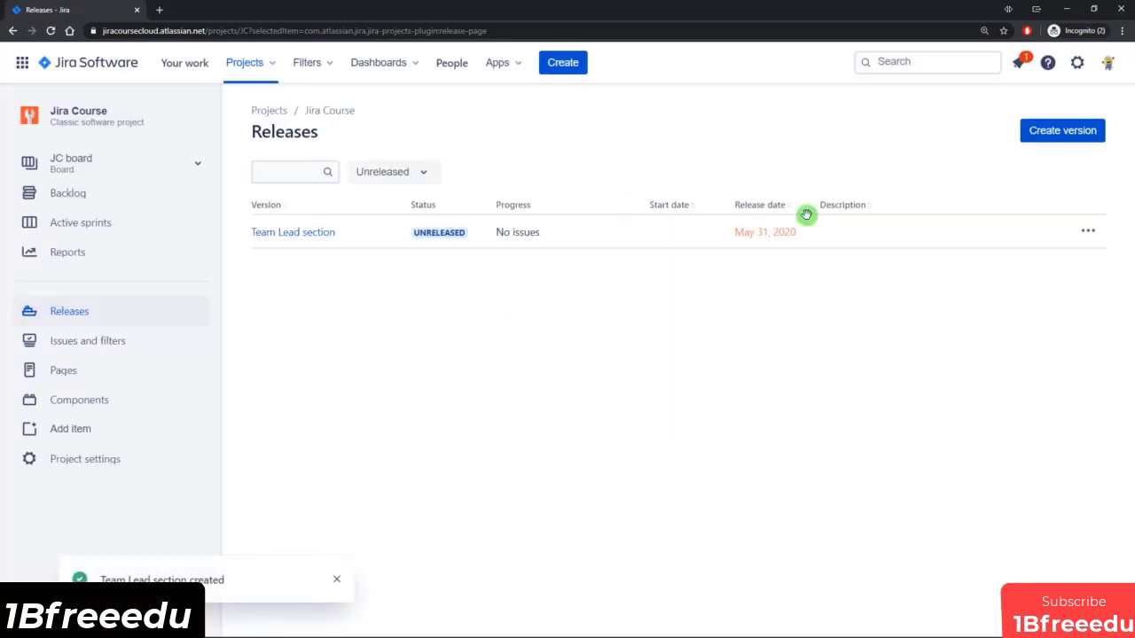
Create a release version named "Admin Section" with the release date June 14, 2020.
left_click(1067, 126)
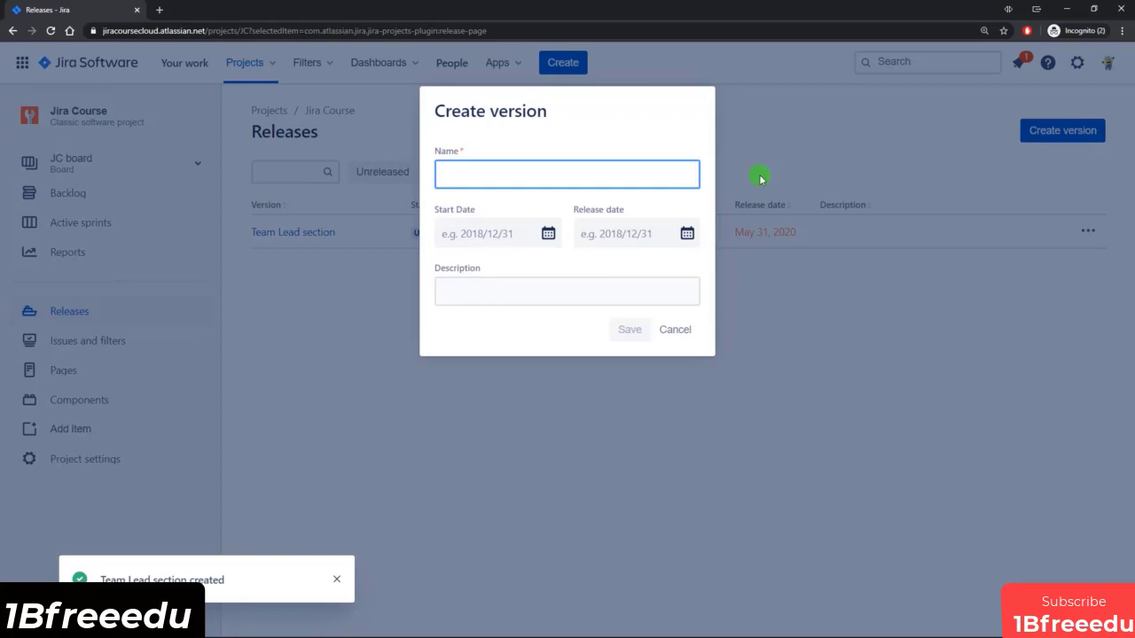
type("Admin Section")
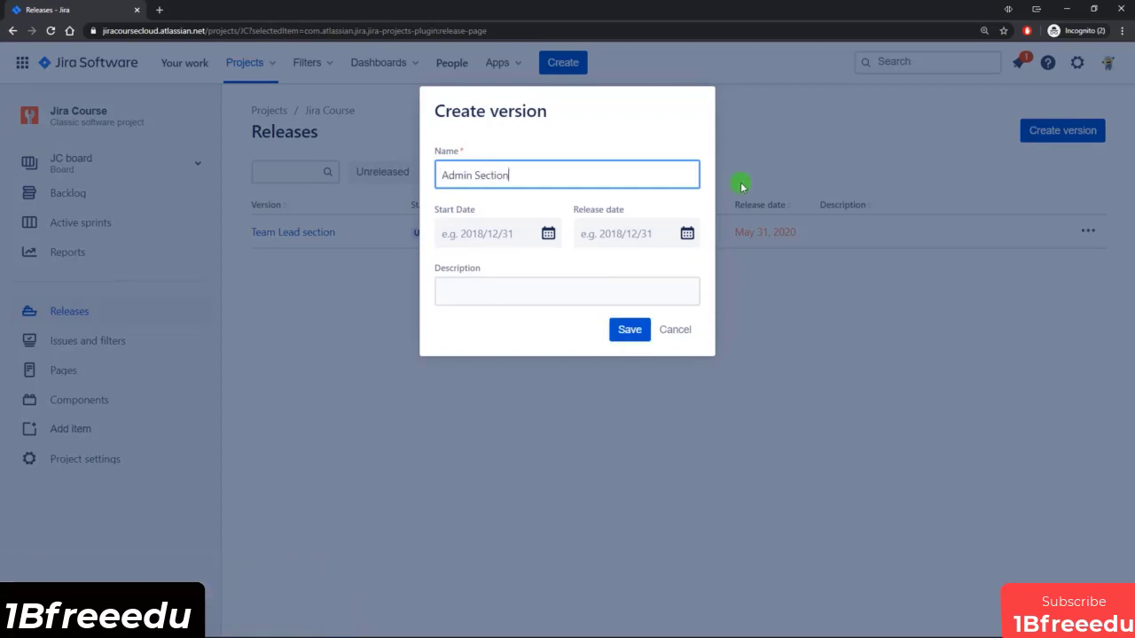
left_click(697, 232)
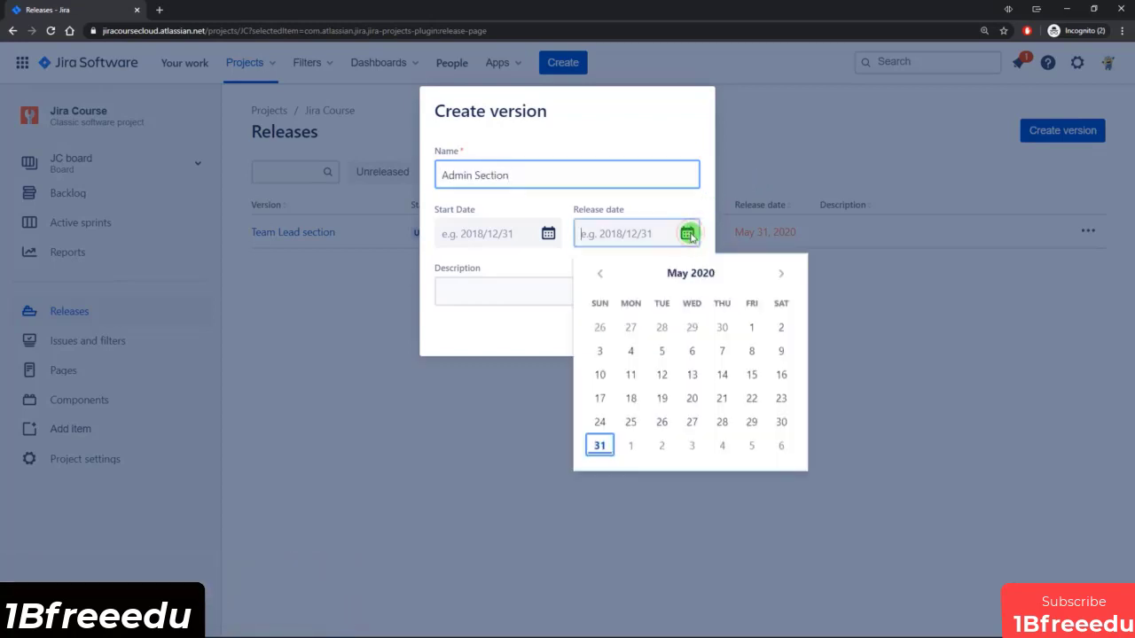
left_click(781, 273)
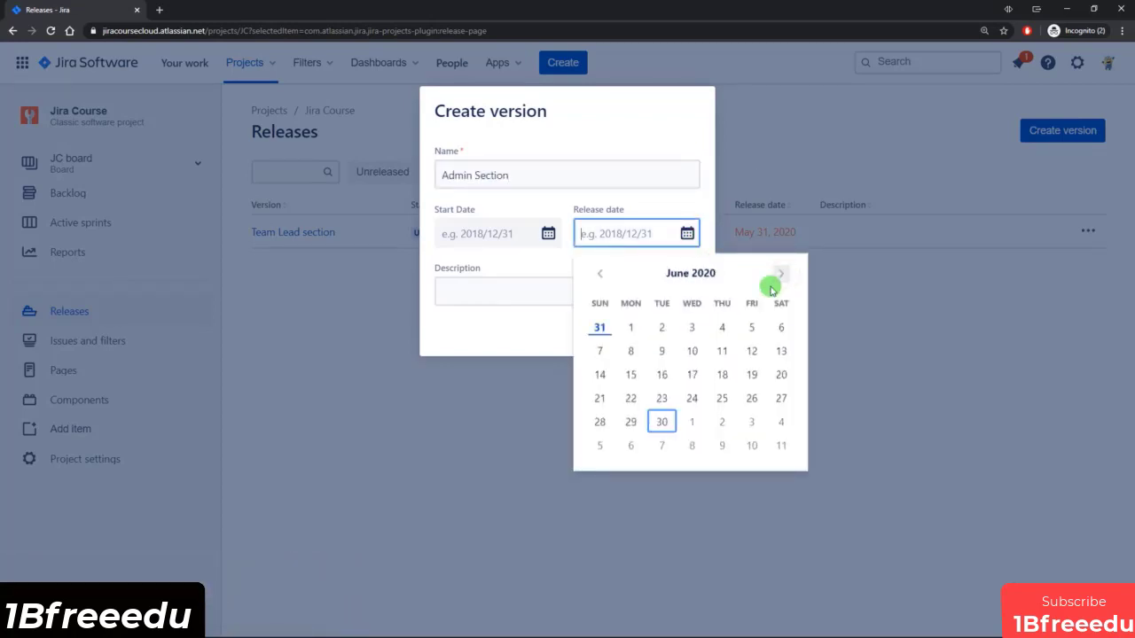
left_click(601, 372)
left_click(631, 329)
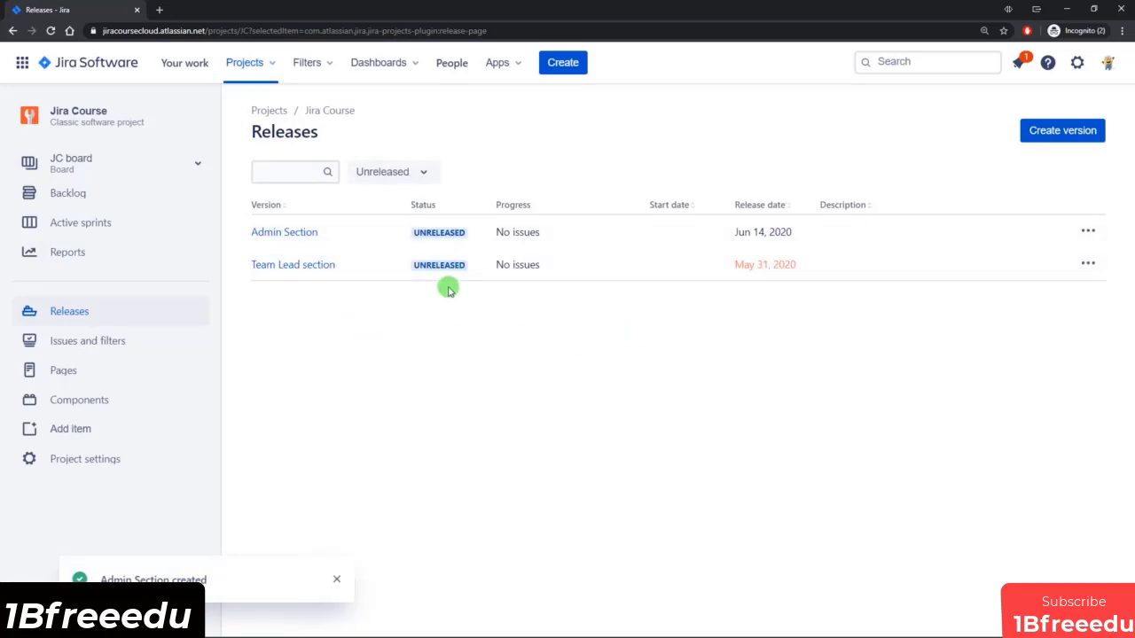
Show the versions list in the backlog and assign all JC Sprint 1 issues, JC-3 through JC-10, to the Team Lead section version.
left_click(76, 188)
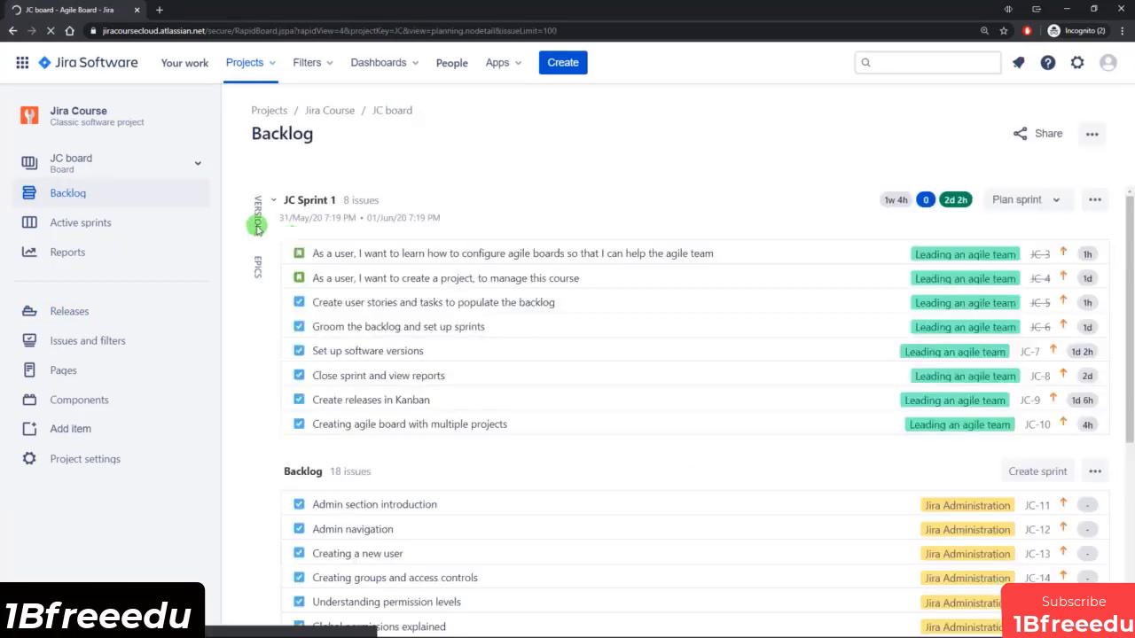
left_click(257, 226)
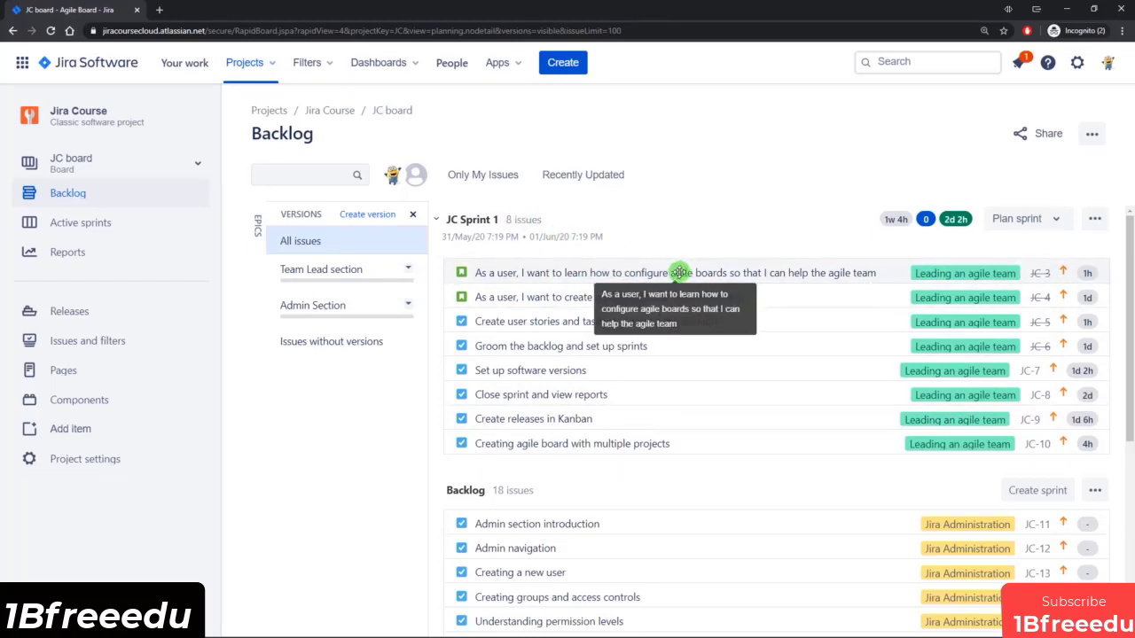
left_click(678, 272)
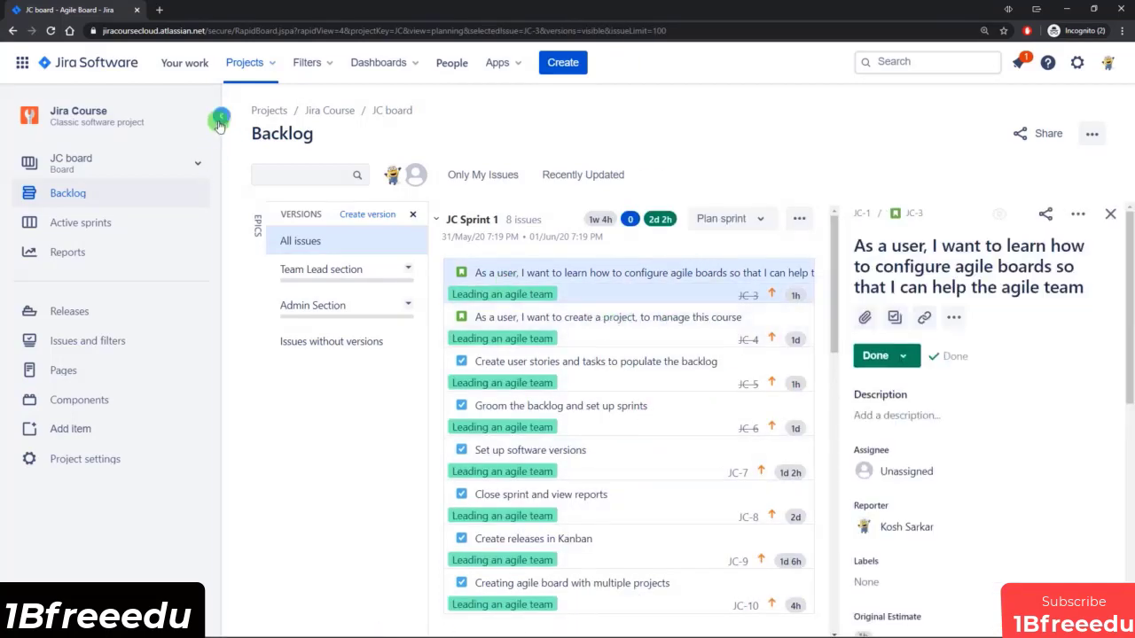
left_click(221, 123)
scroll(520, 371, "down", 1)
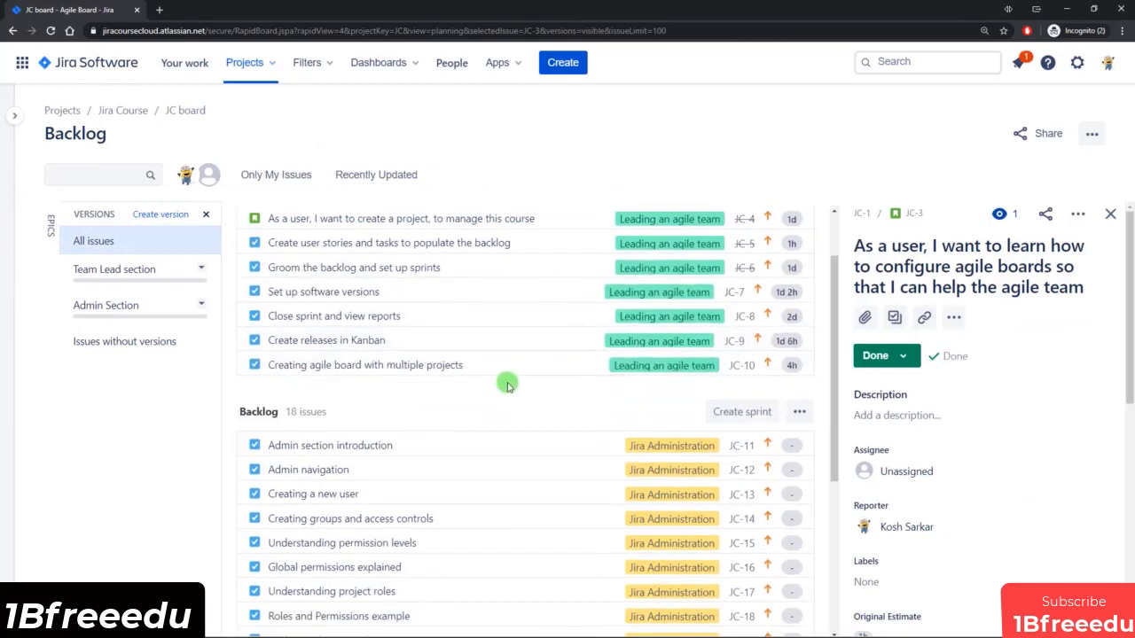
scroll(507, 383, "up", 1)
left_click(534, 434, "shift")
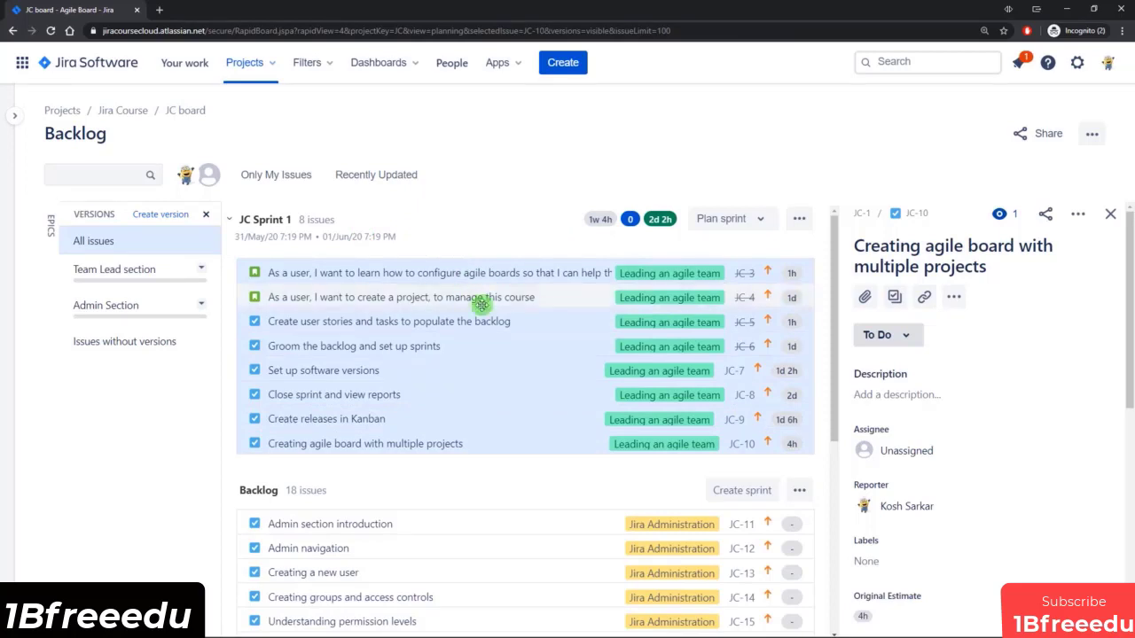
left_click(494, 445, "ctrl")
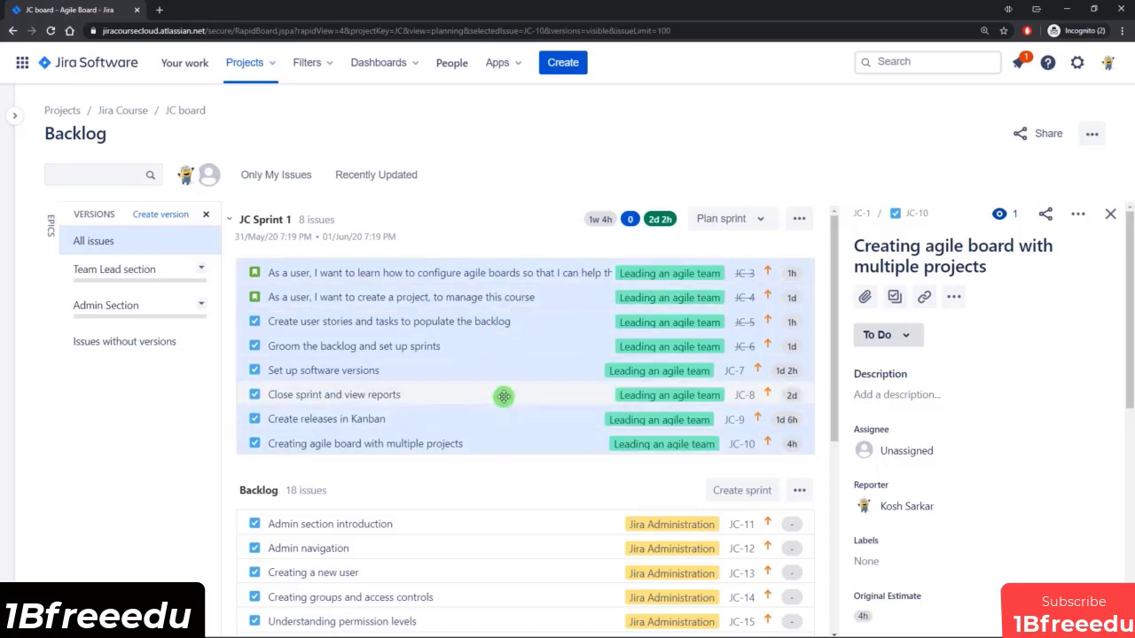
left_click_drag(504, 396, 178, 271)
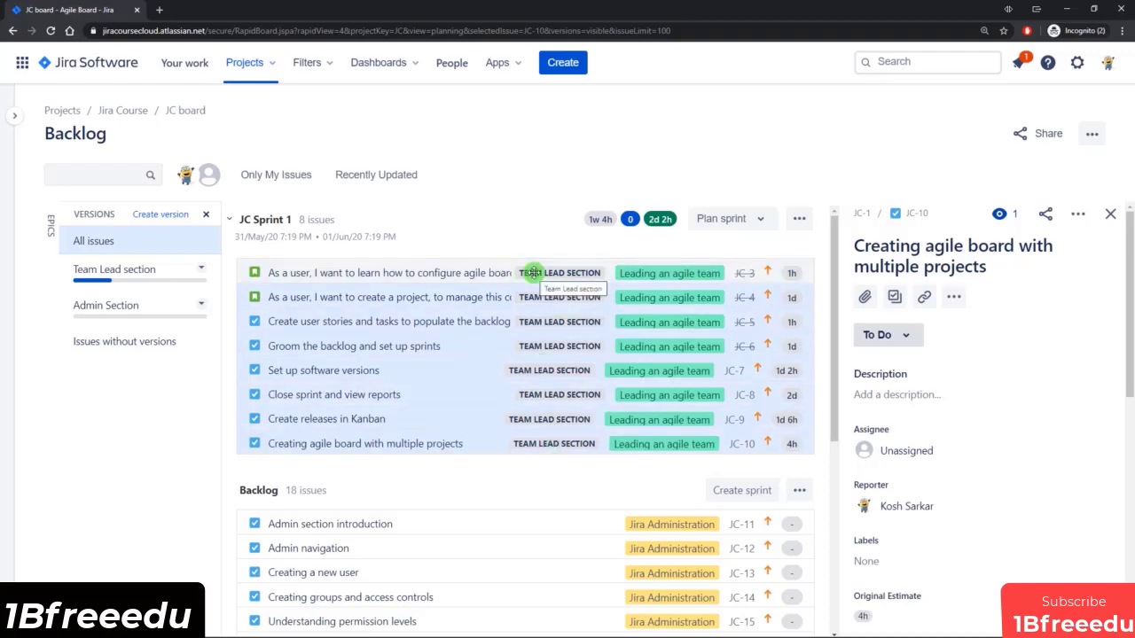
Assign all issues in the Backlog section, JC-11 through JC-28, to the Admin Section version.
scroll(508, 302, "down", 3)
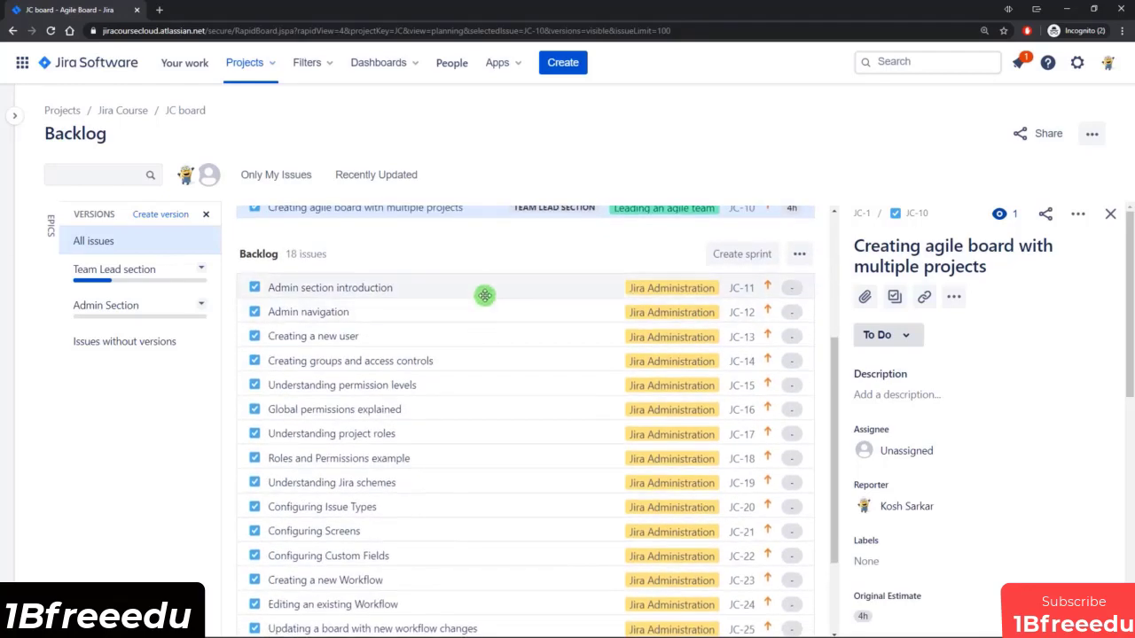
left_click(487, 288)
scroll(509, 331, "down", 2)
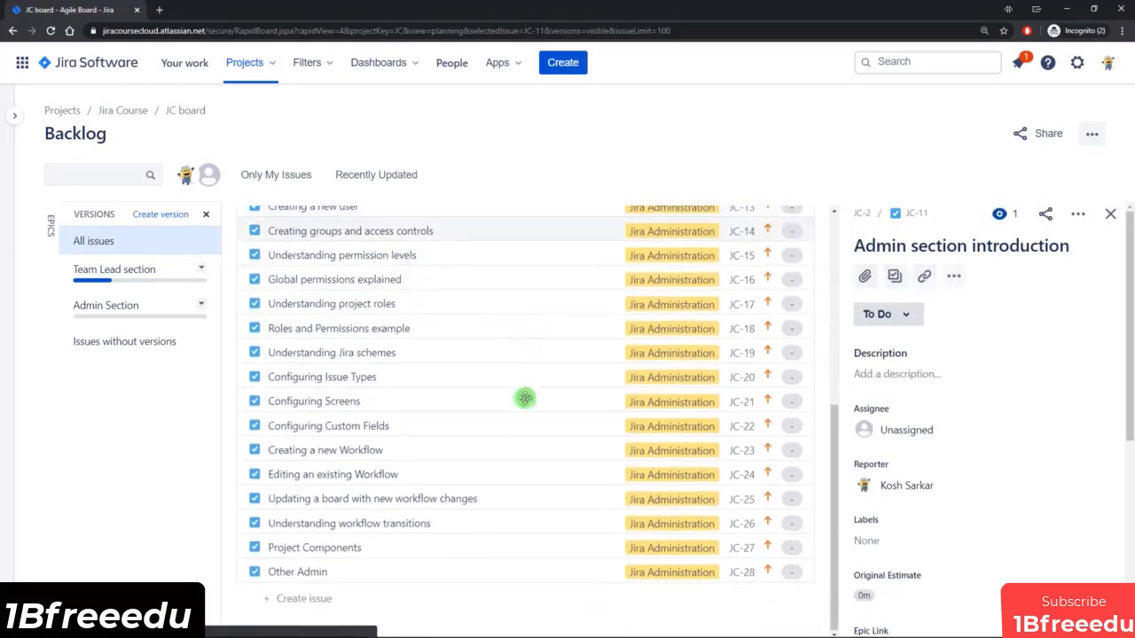
left_click(509, 573, "shift")
scroll(446, 494, "up", 4)
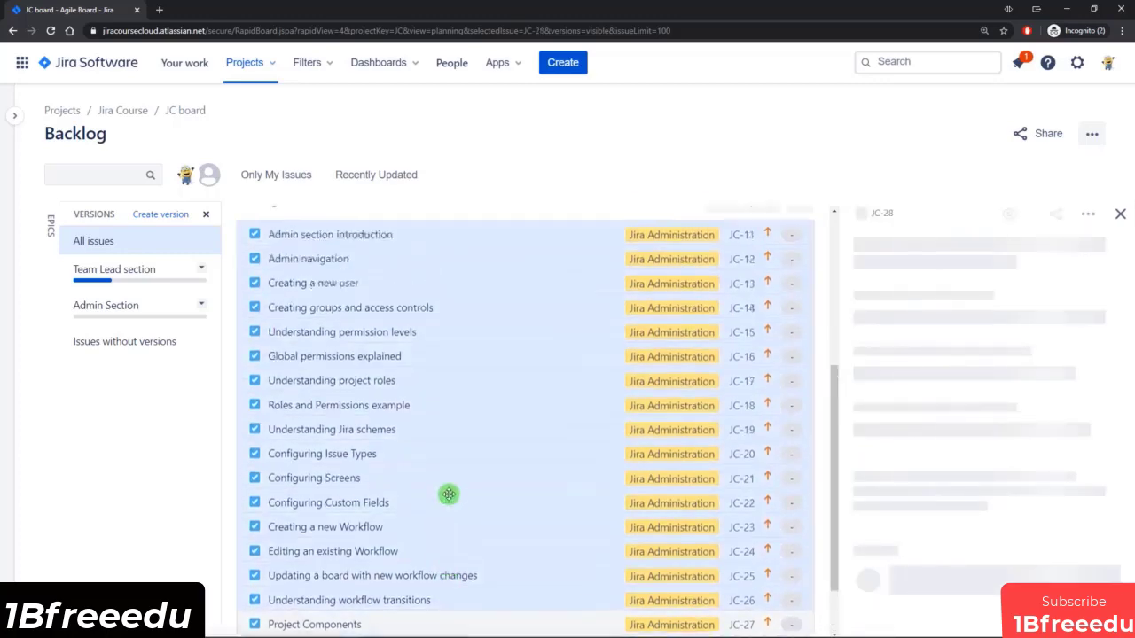
left_click_drag(415, 522, 146, 314)
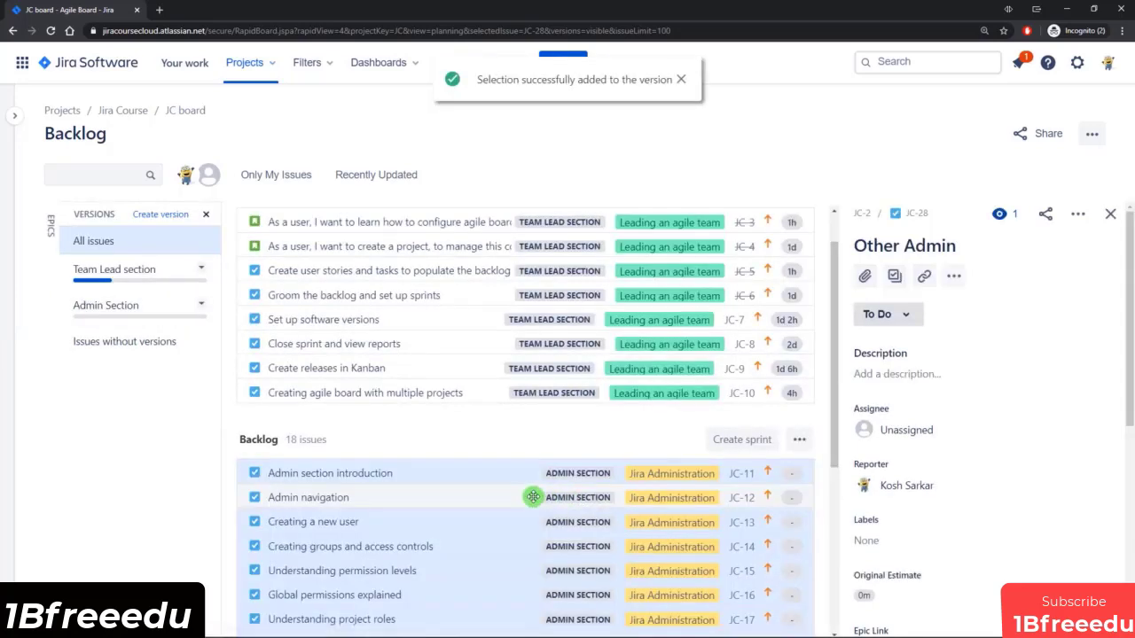
Examine the Team Lead section version's details, its to-do issues and its release options, without releasing it.
left_click(78, 275)
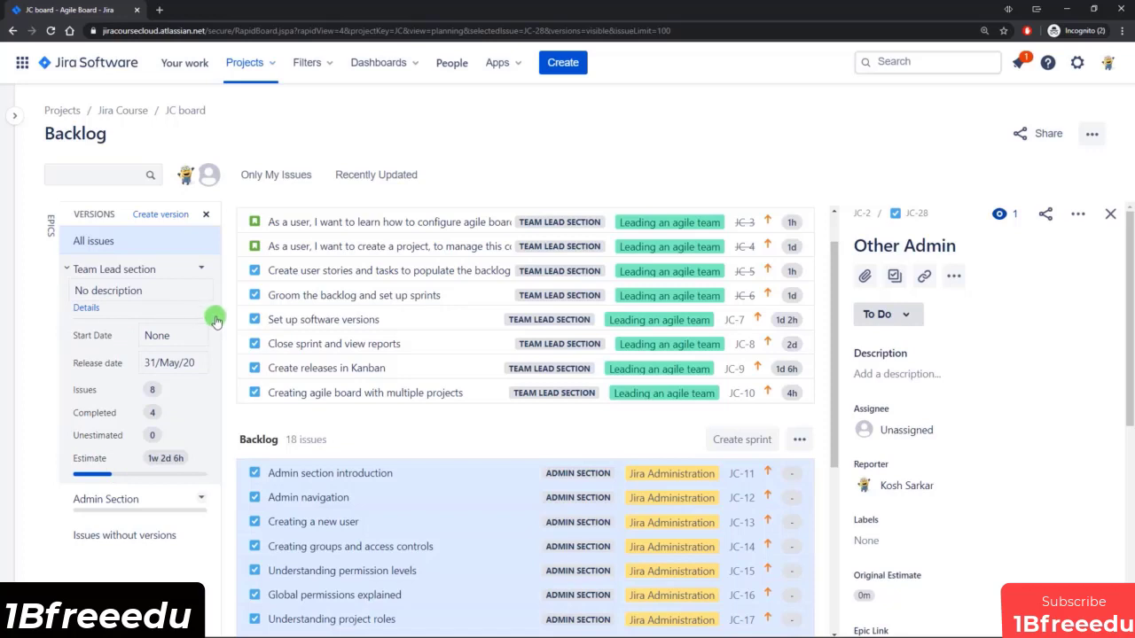
left_click(86, 308)
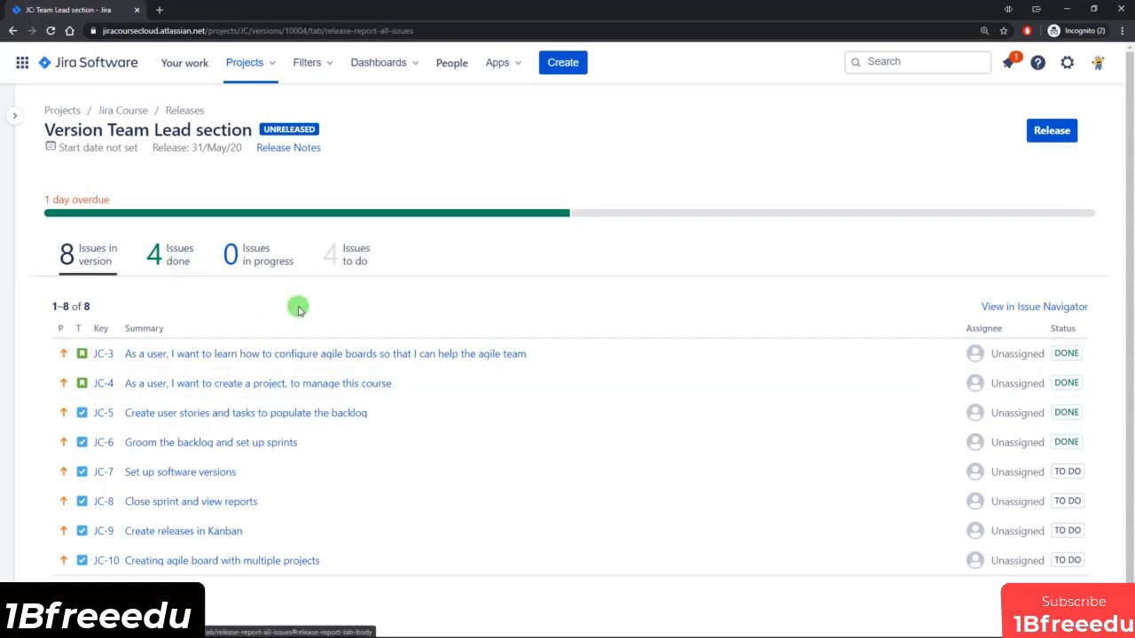
left_click(337, 254)
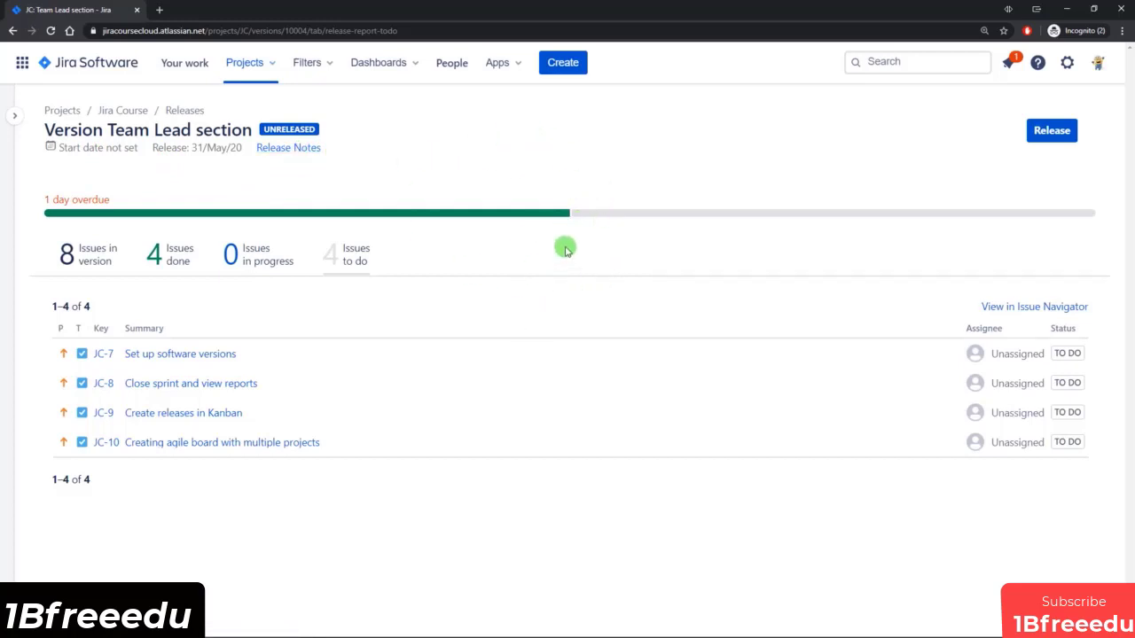
left_click(1052, 133)
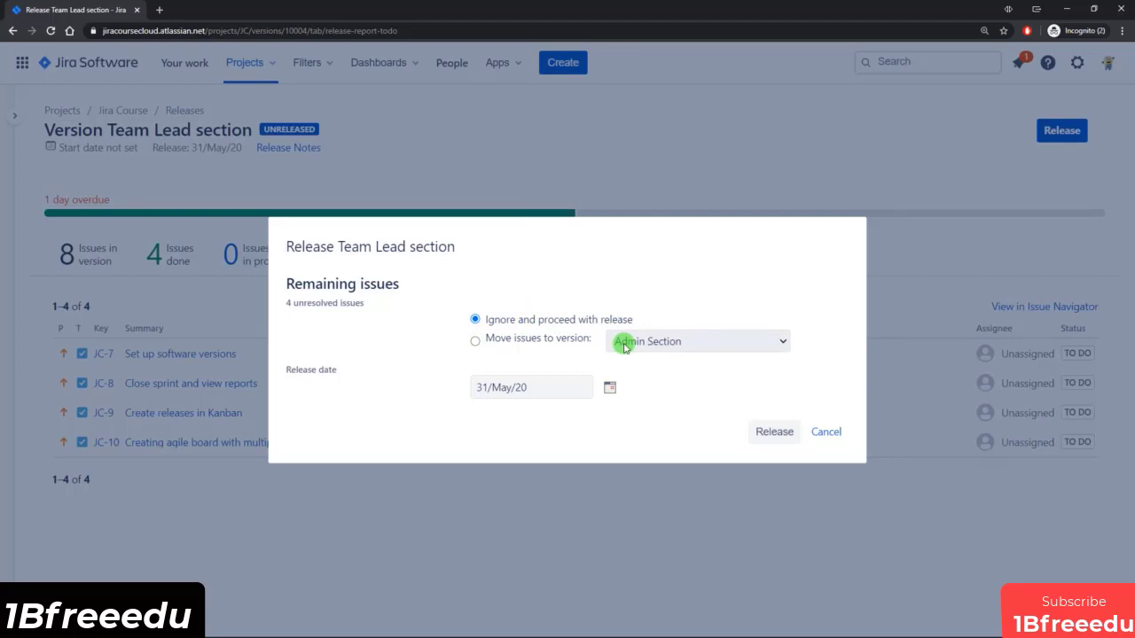
left_click(826, 433)
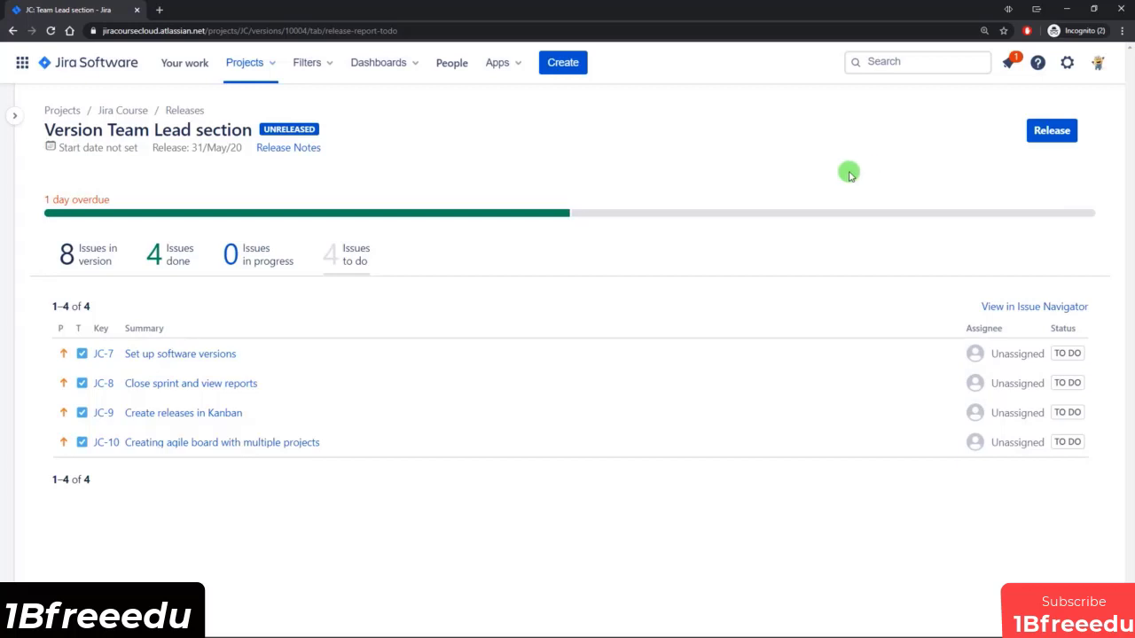
Read the release notes of the Team Lead section version, including the copyable text of the notes.
left_click(295, 149)
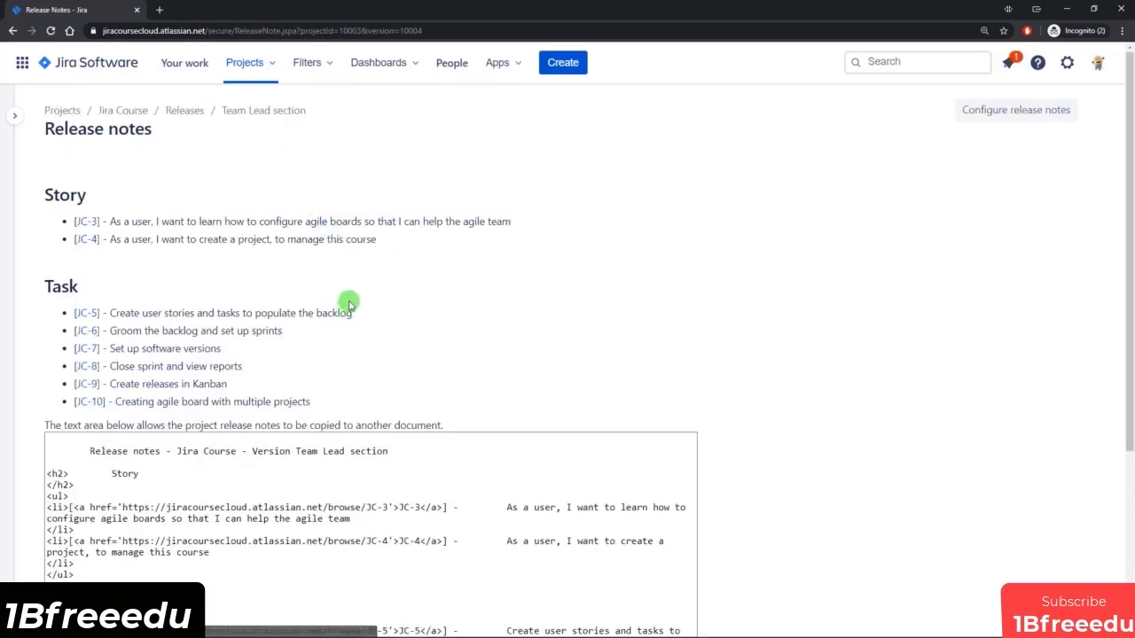
scroll(349, 306, "down", 1)
scroll(349, 306, "down", 2)
scroll(354, 302, "up", 2)
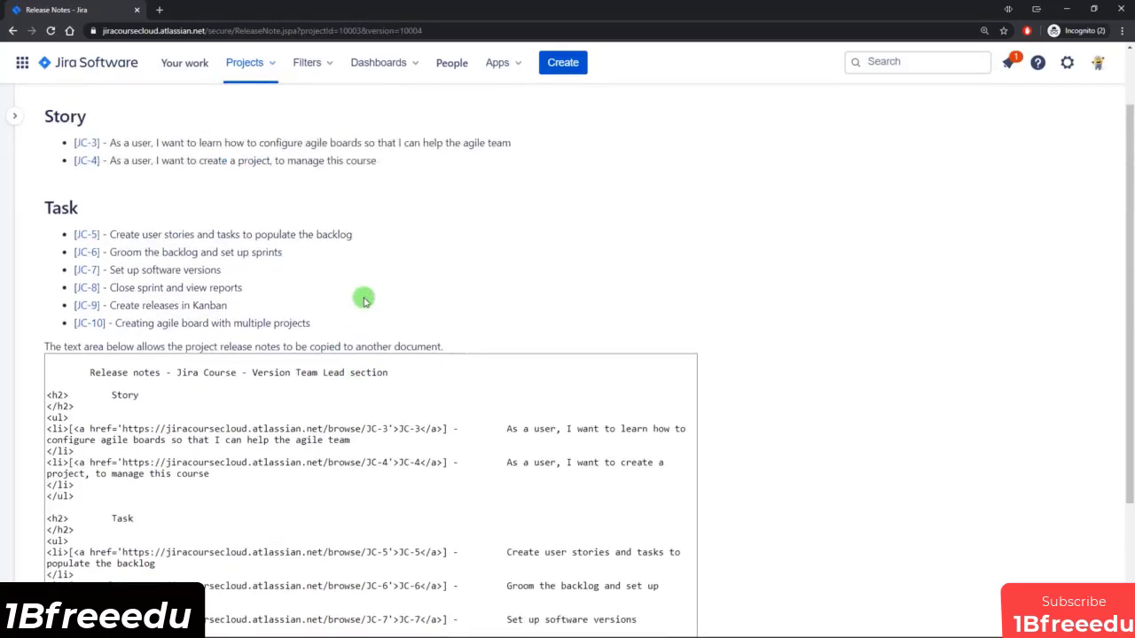
scroll(266, 271, "up", 1)
scroll(301, 271, "down", 3)
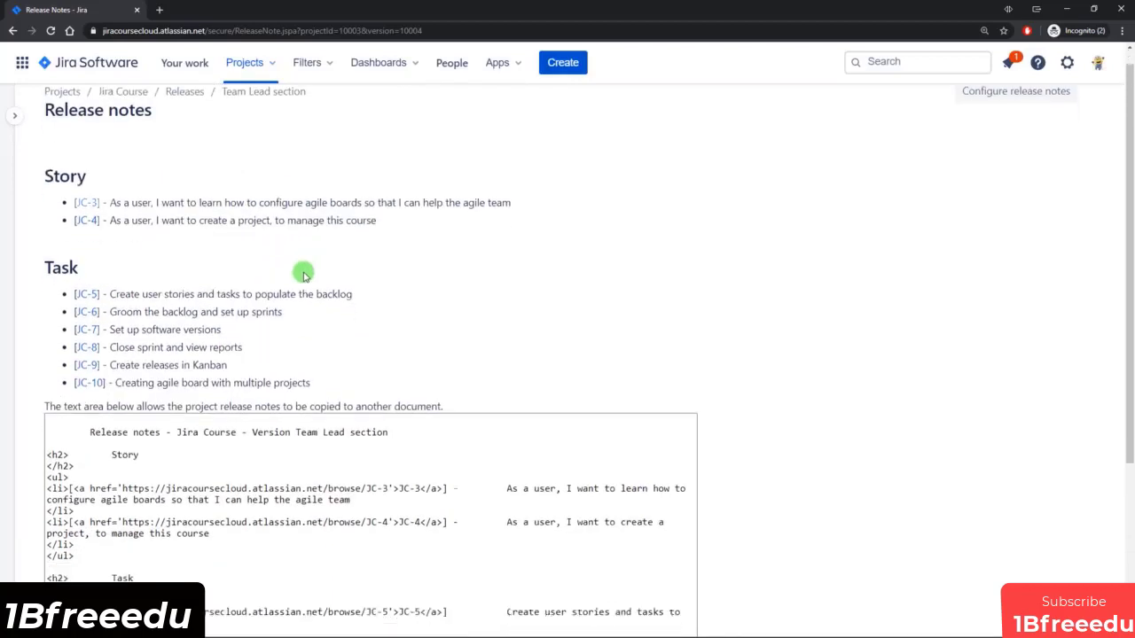
scroll(263, 281, "down", 1)
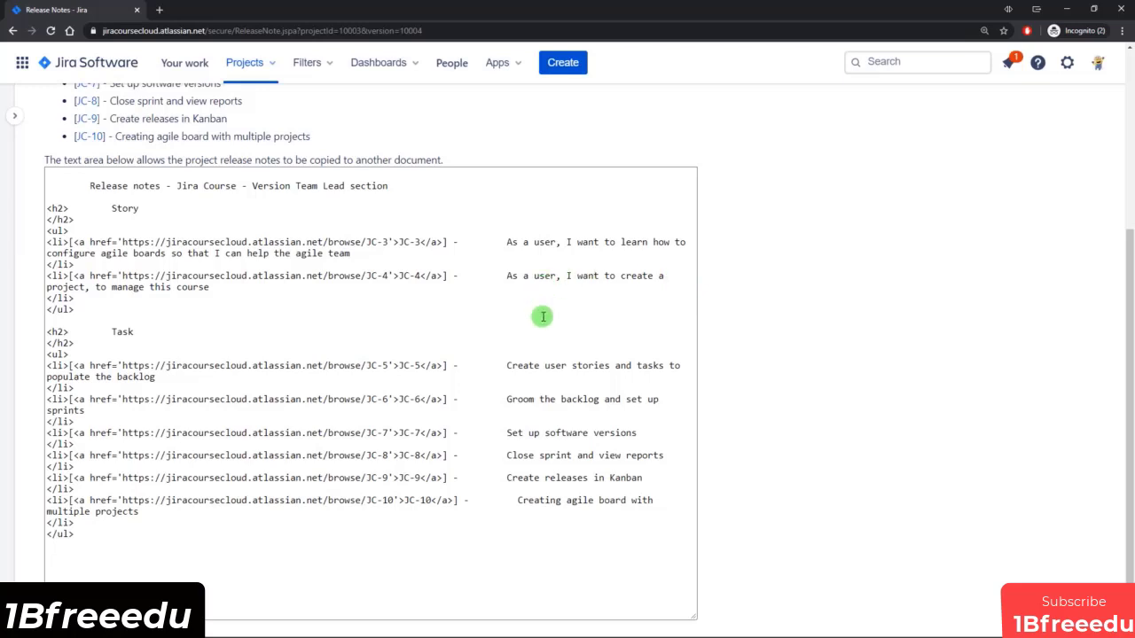
scroll(540, 316, "up", 3)
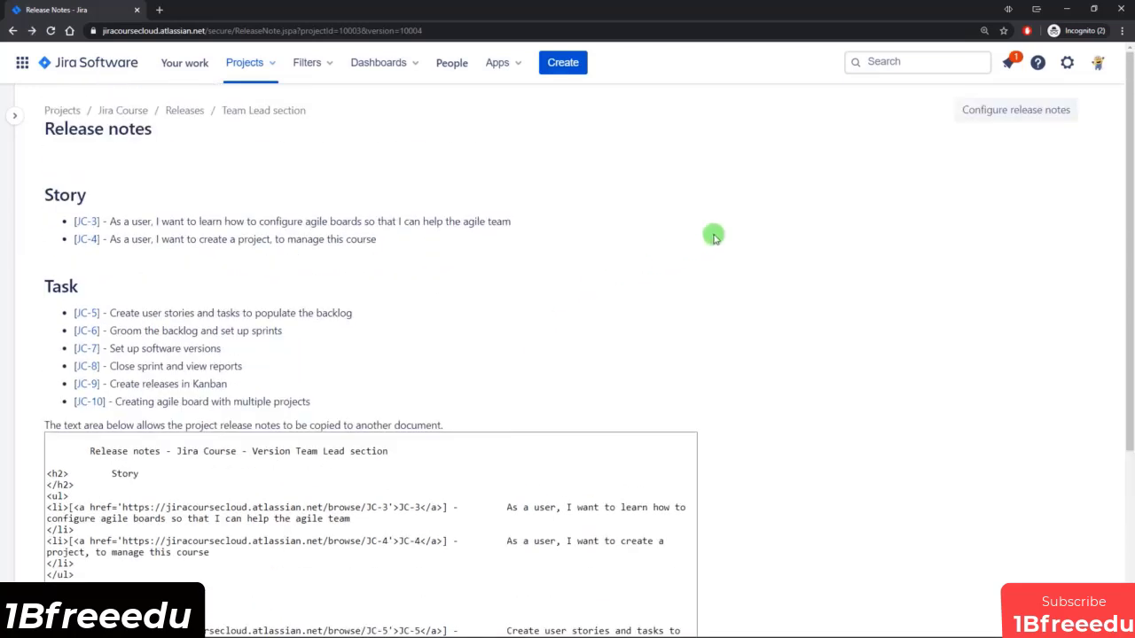
Review the version and style choices for configuring release notes, and leave without creating any.
left_click(1014, 114)
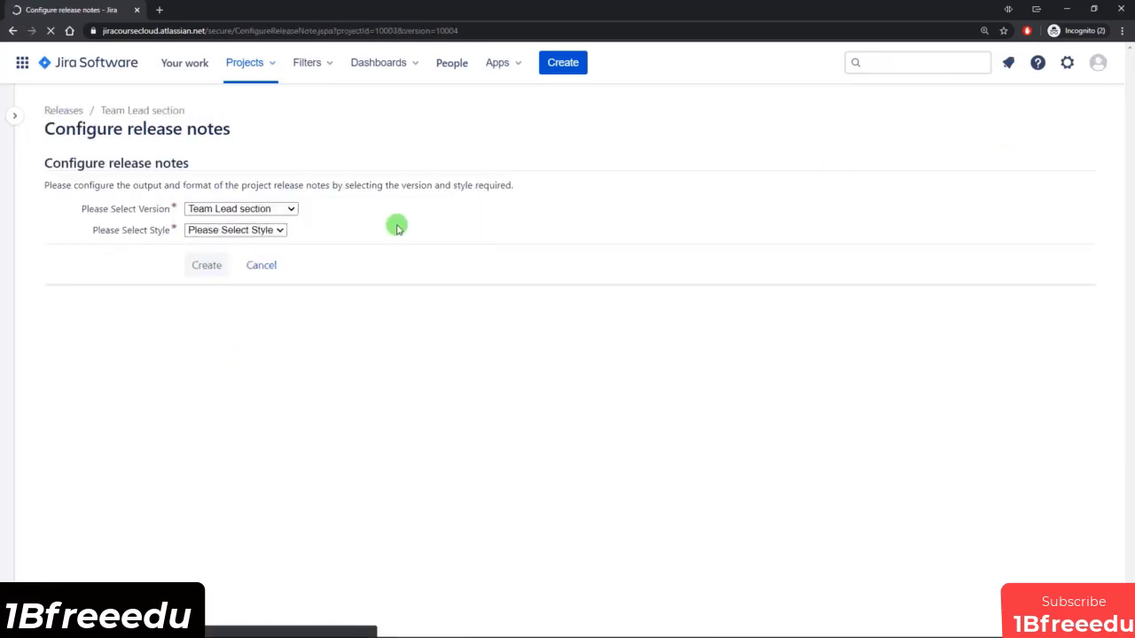
left_click(239, 210)
left_click(258, 210)
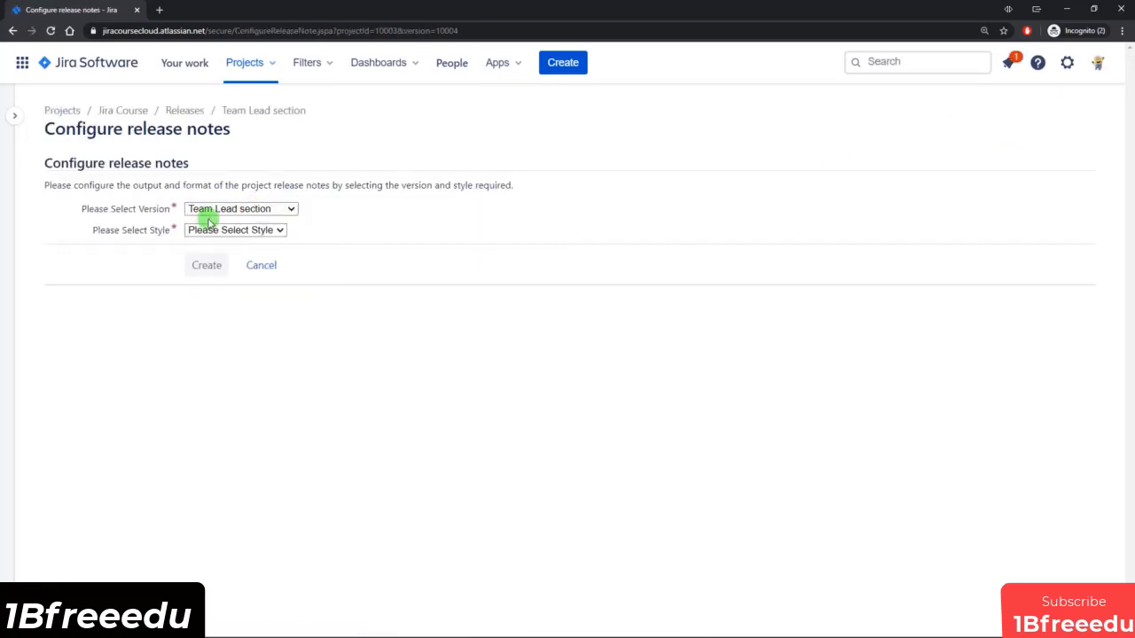
left_click(239, 230)
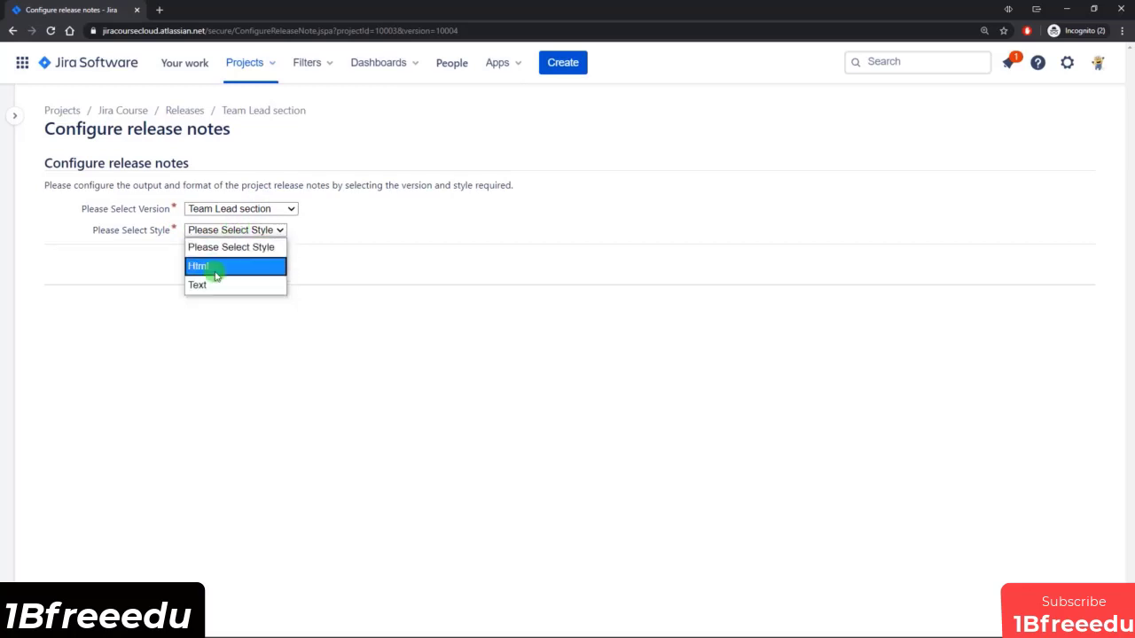
left_click(378, 258)
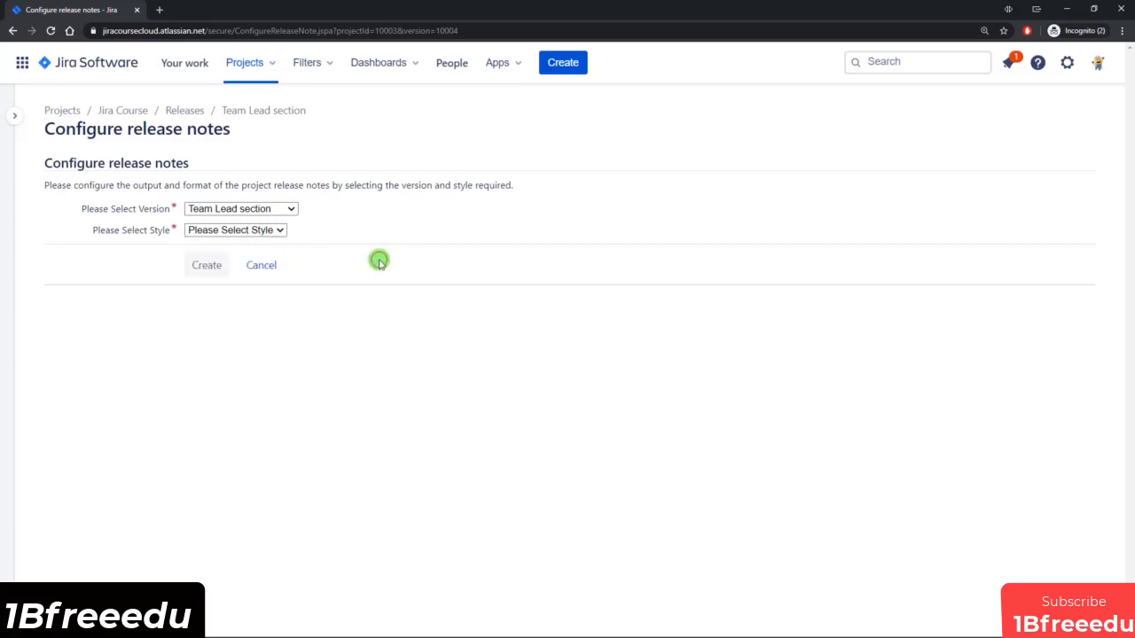
left_click(261, 266)
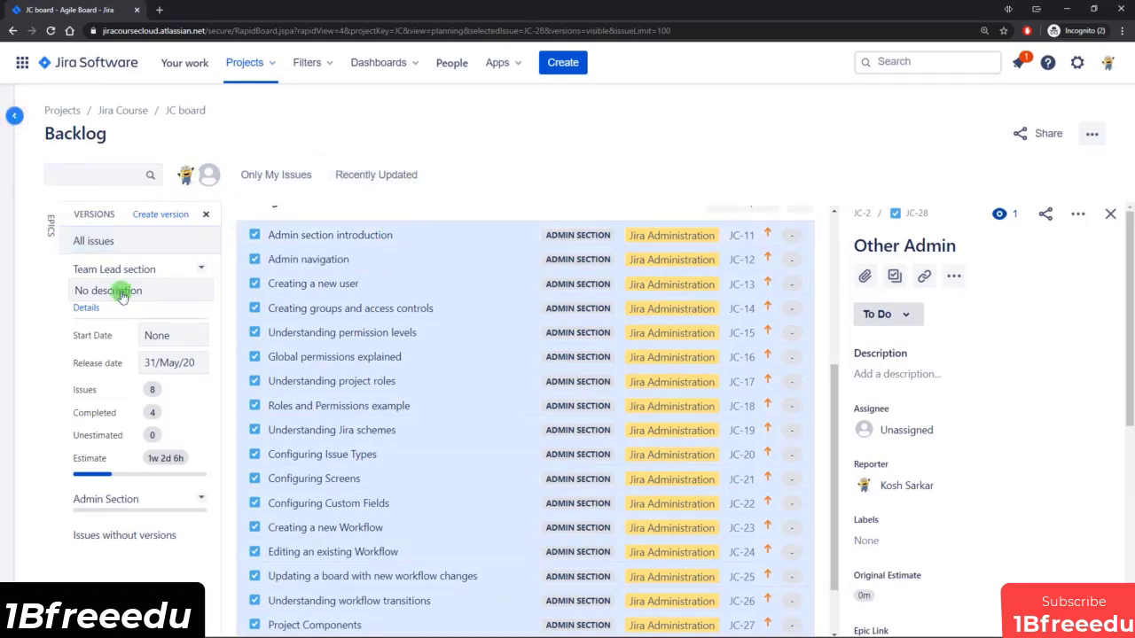
Show the project sidebar and check the progress of both versions on the Releases page.
key("[")
left_click(78, 308)
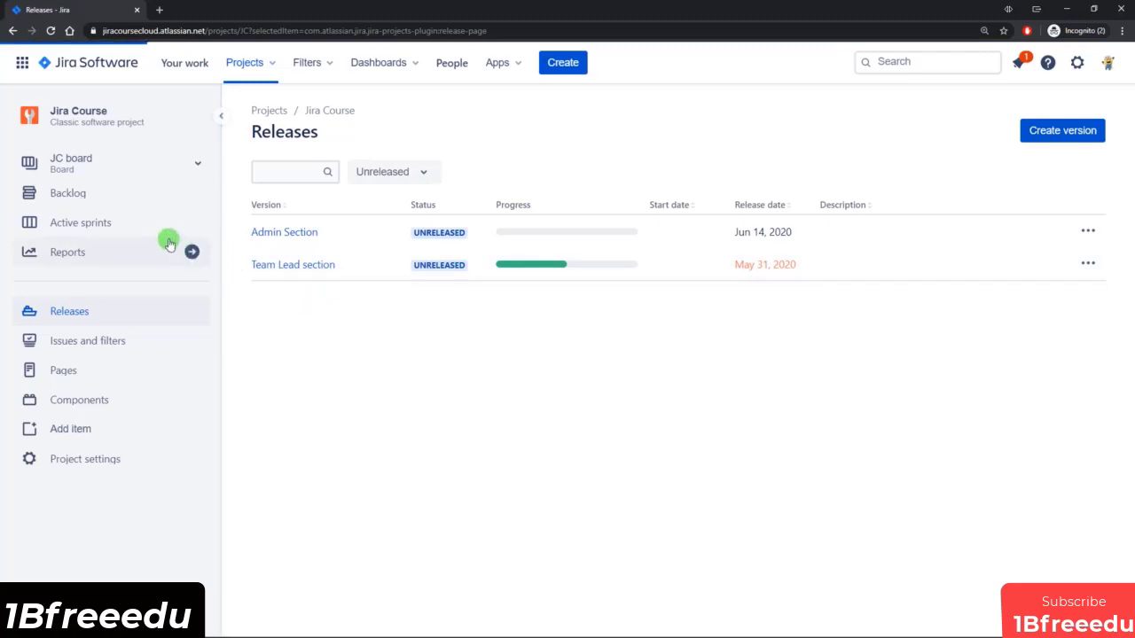
Move the Set up software versions task to Done in the active sprint and log 10h of work on it.
left_click(114, 221)
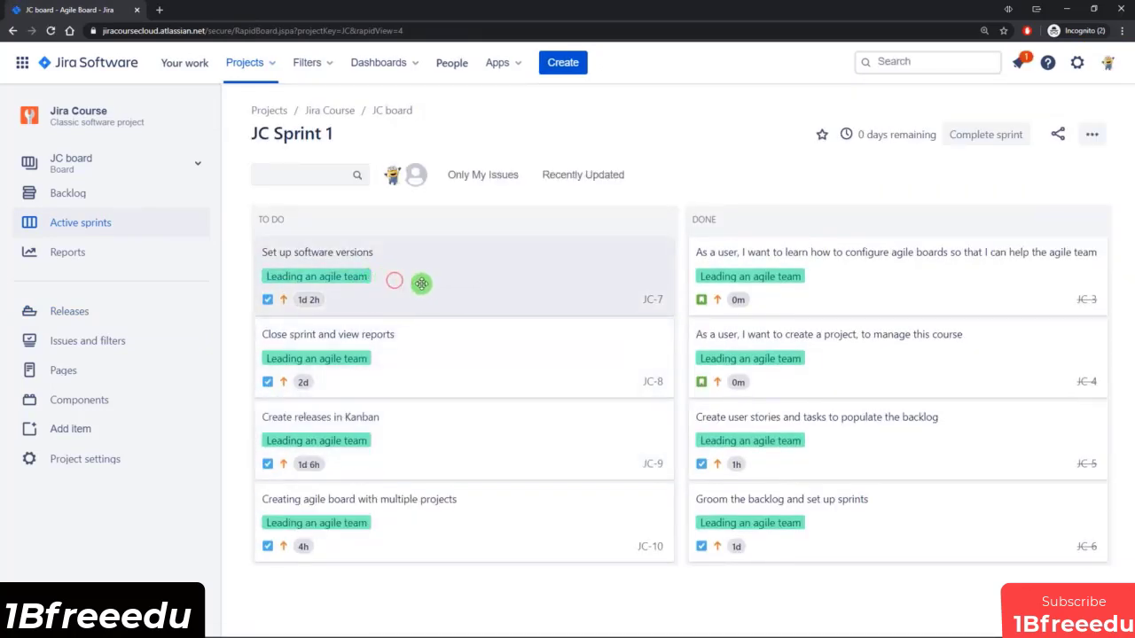
left_click_drag(420, 281, 820, 347)
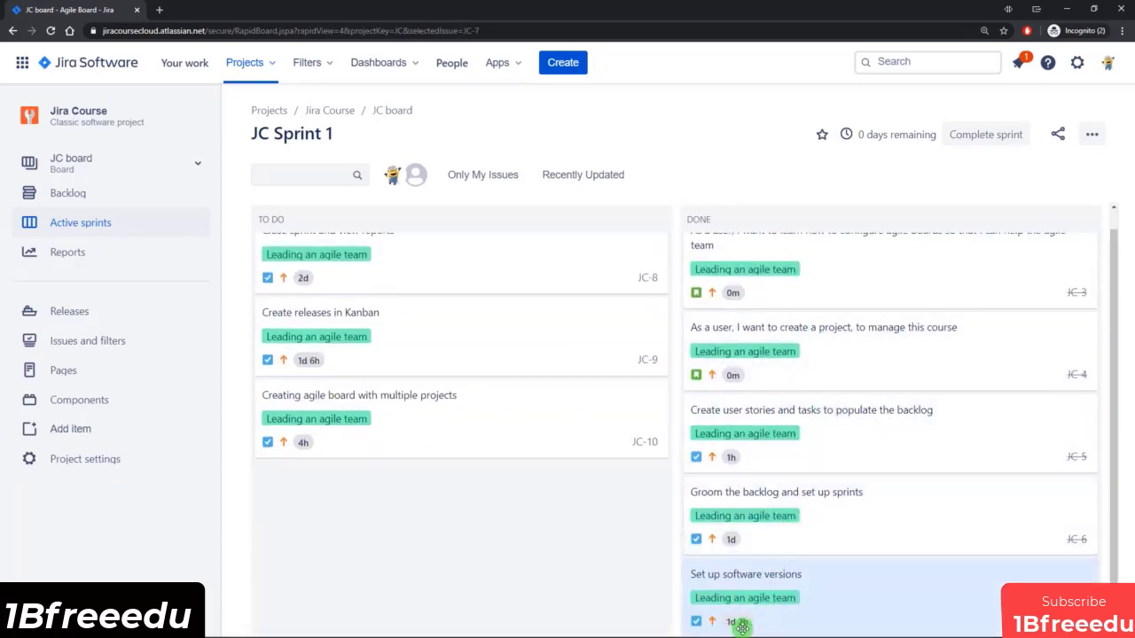
left_click(793, 612)
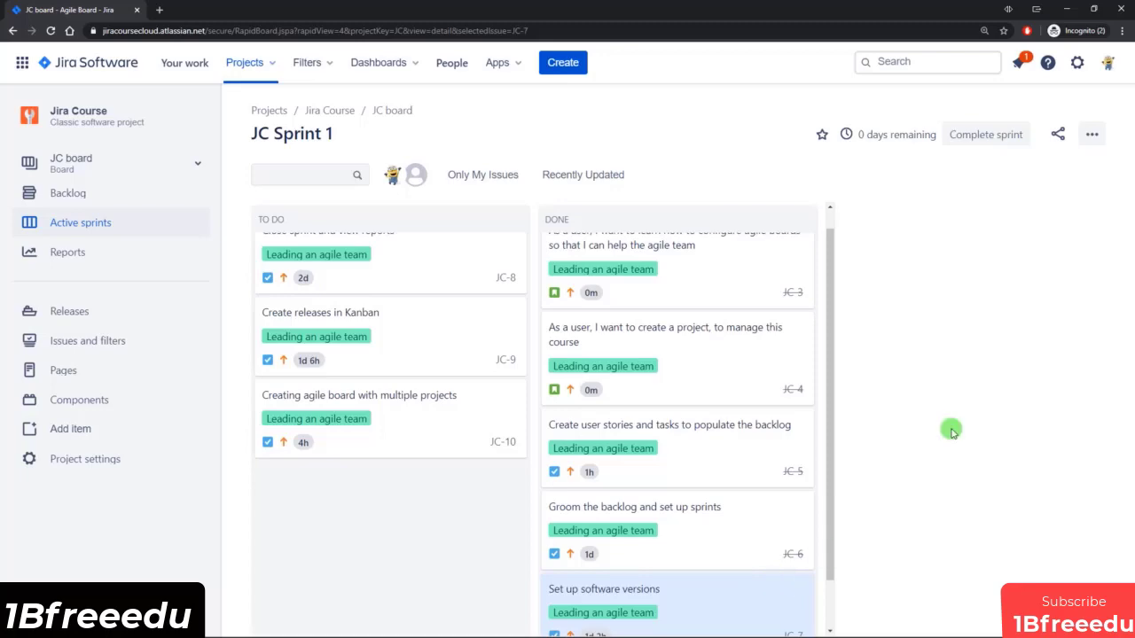
left_click(635, 605)
scroll(884, 408, "down", 2)
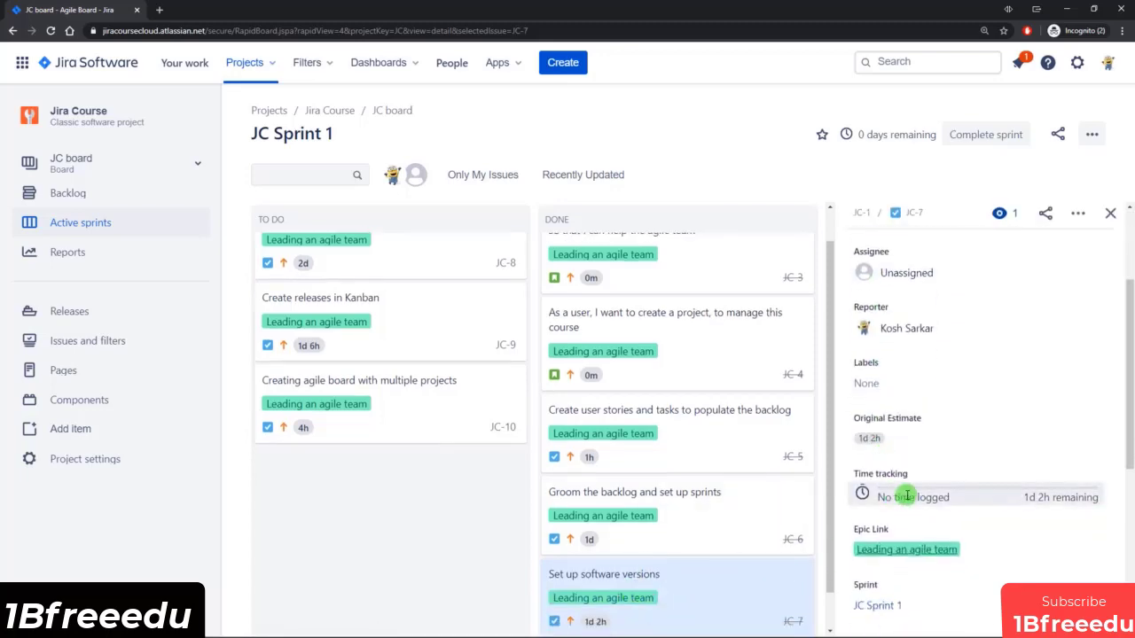
left_click(907, 495)
left_click(498, 232)
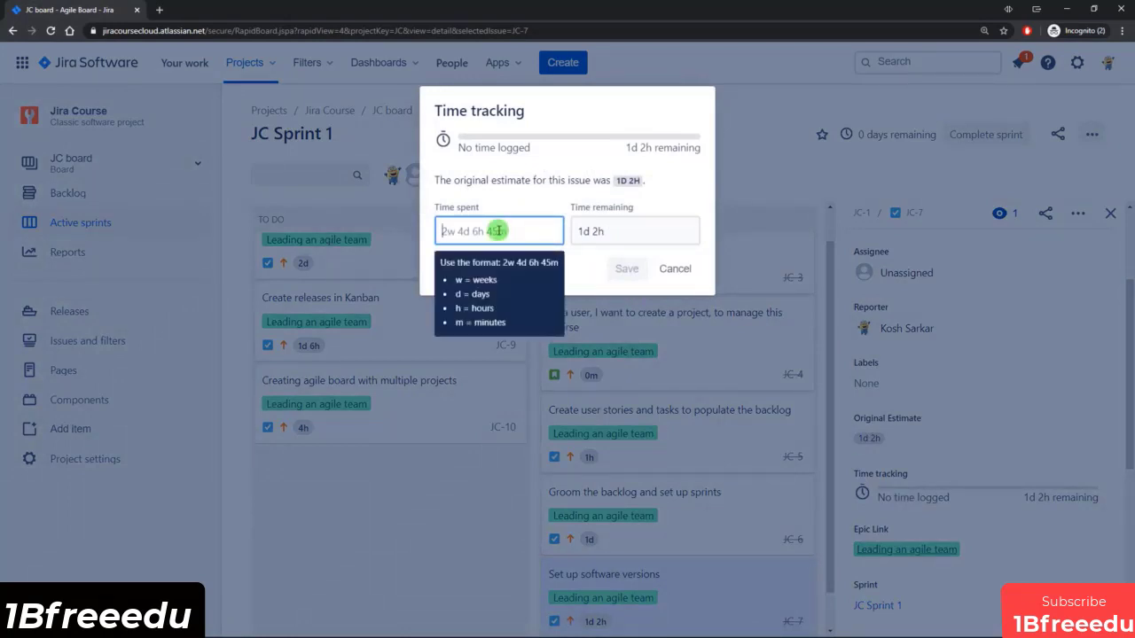
type("10h")
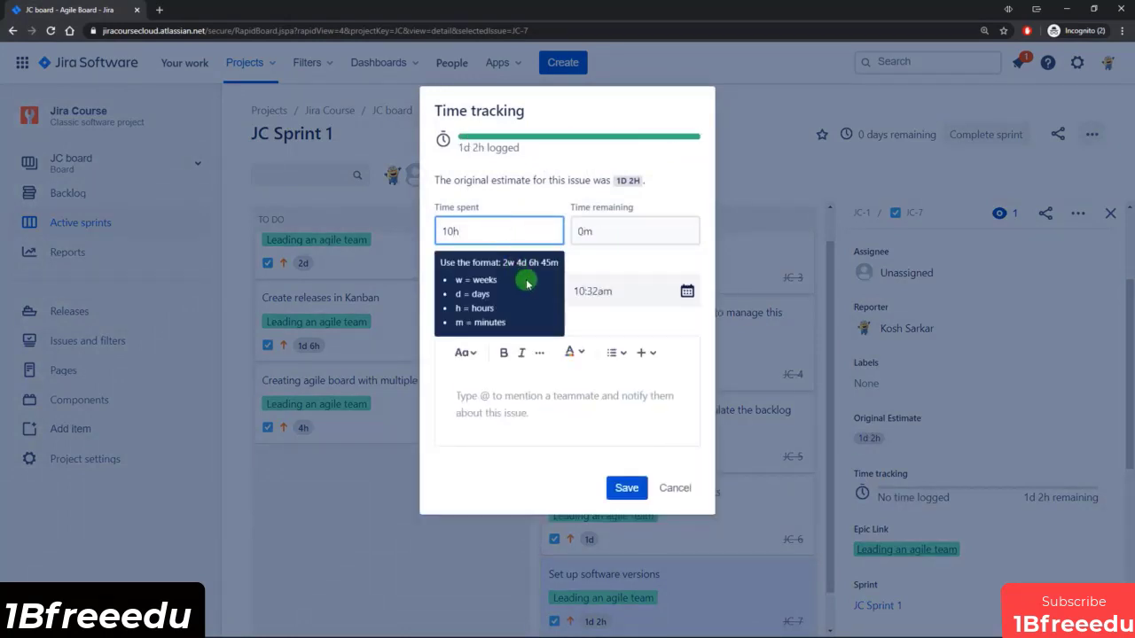
left_click(624, 487)
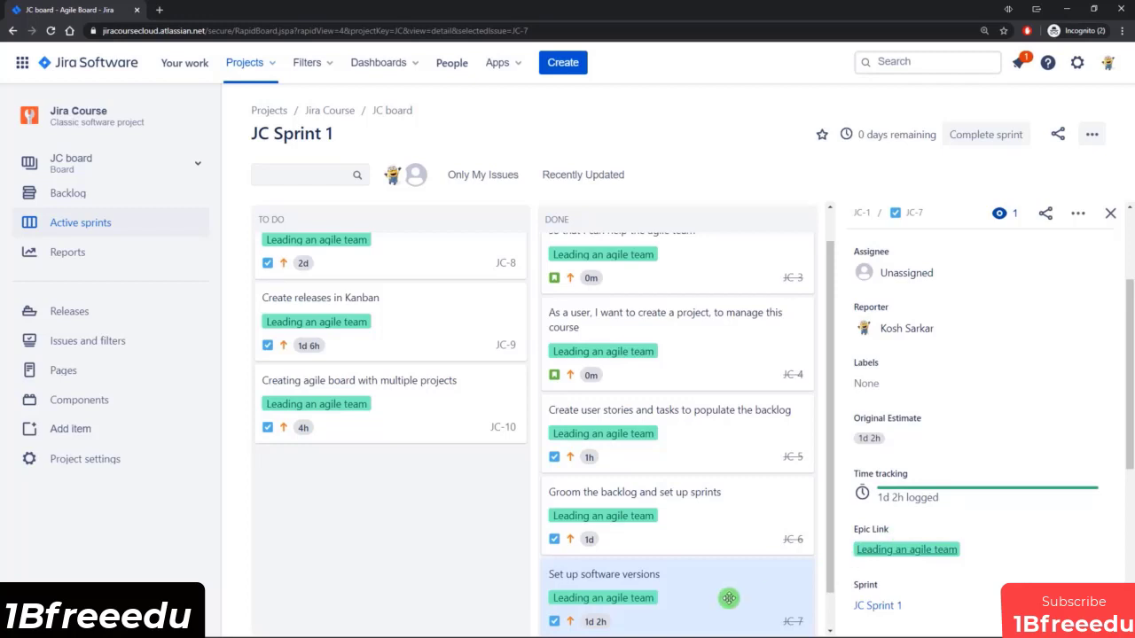
Check the time tracking and fix version of the Set up software versions task, and dismiss the board update notice.
left_click(697, 533)
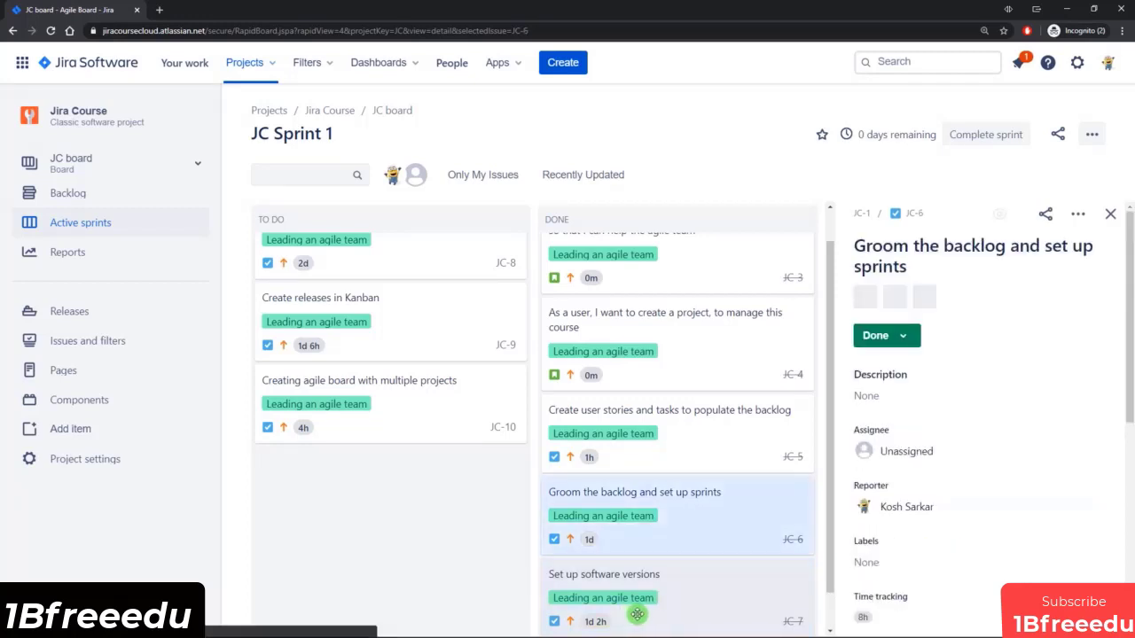
left_click(661, 606)
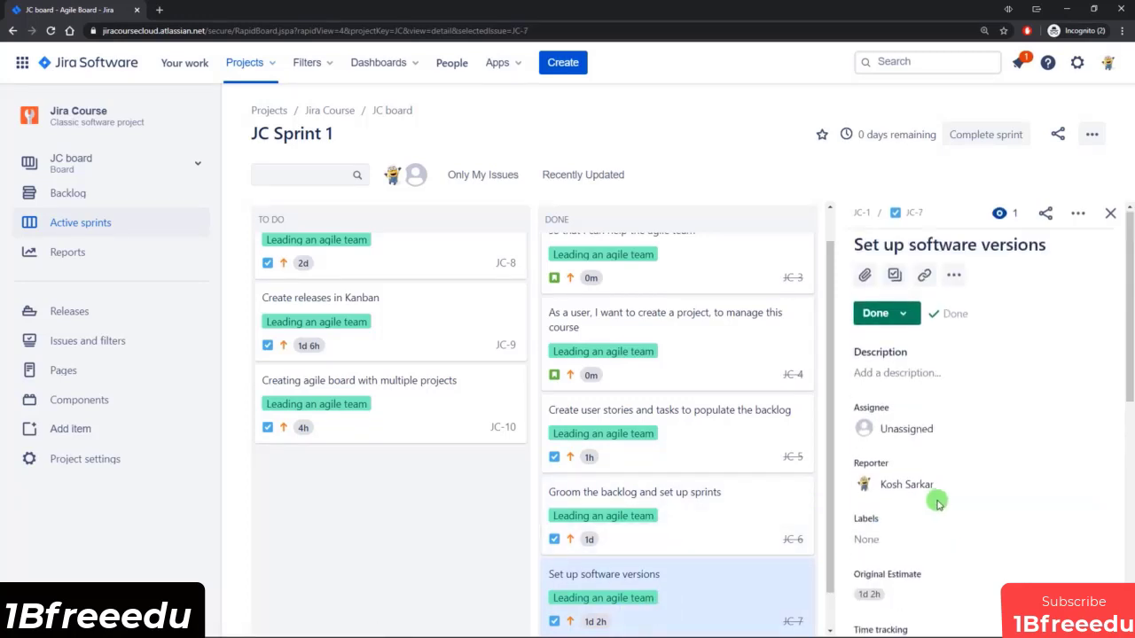
scroll(932, 500, "down", 3)
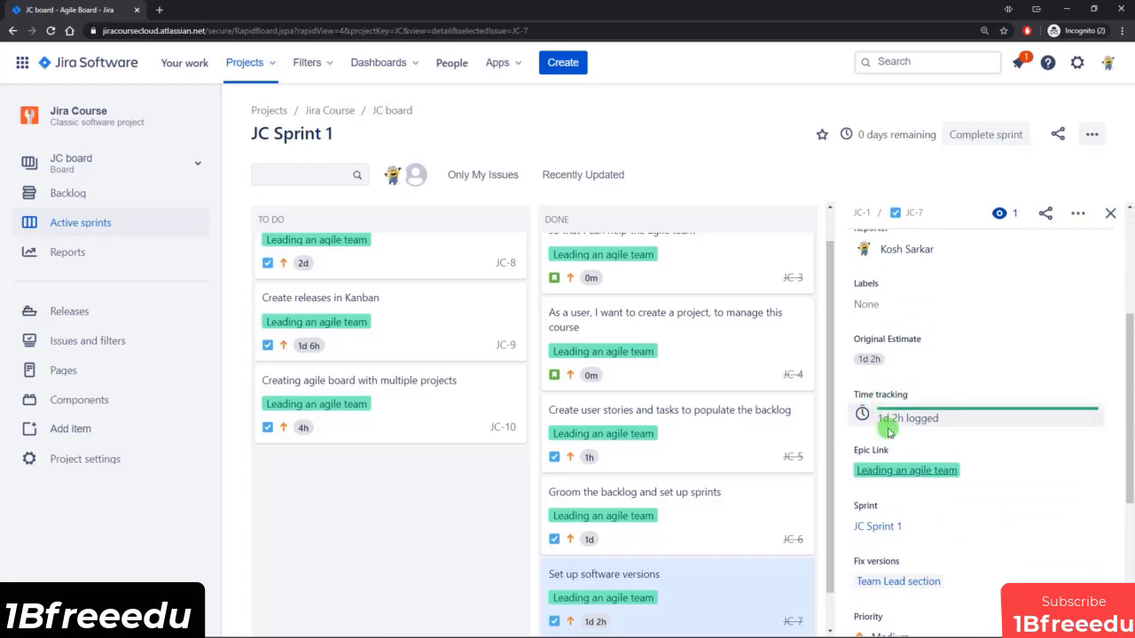
scroll(487, 481, "up", 1)
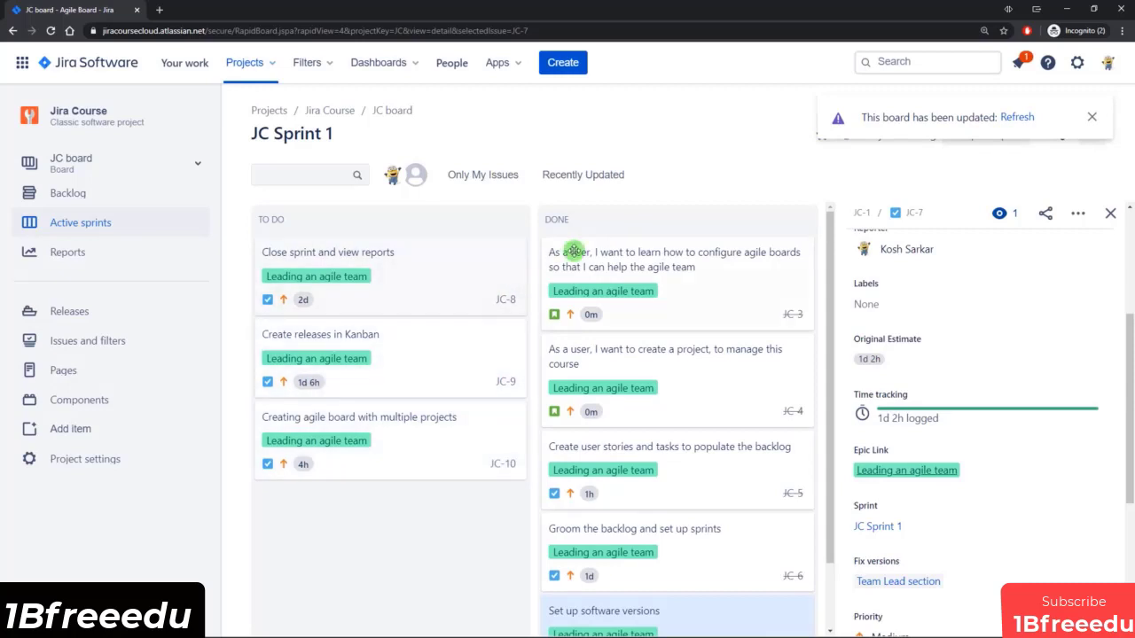
left_click(1091, 117)
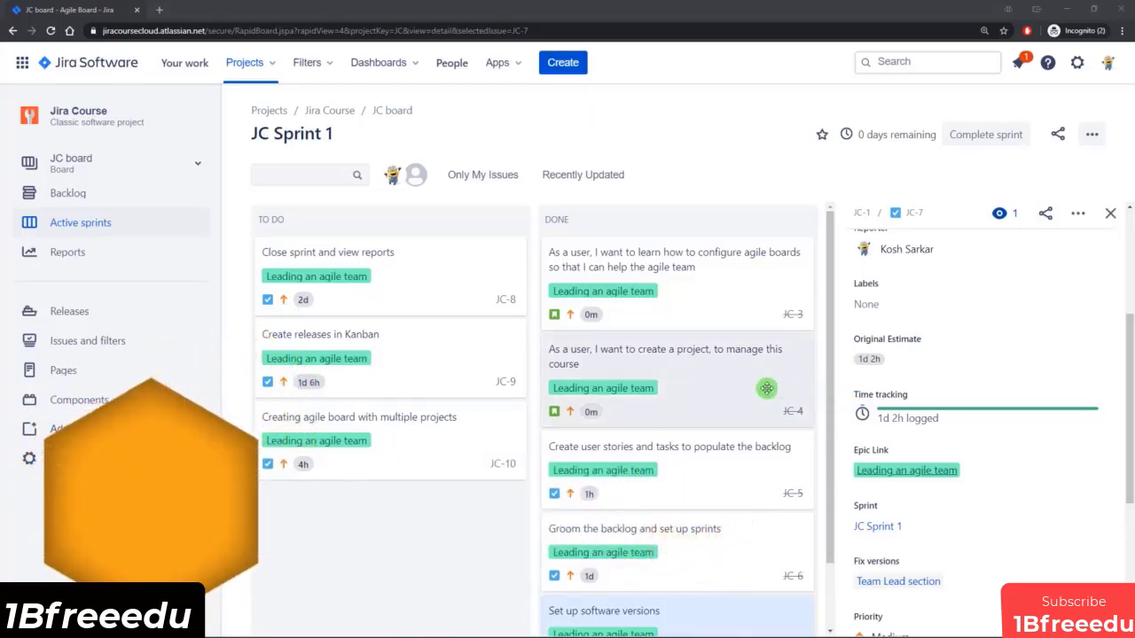
Switch to the SKP board of Sample Kanban Project, dismiss the backlog introduction and look over its Kanban board.
left_click(198, 164)
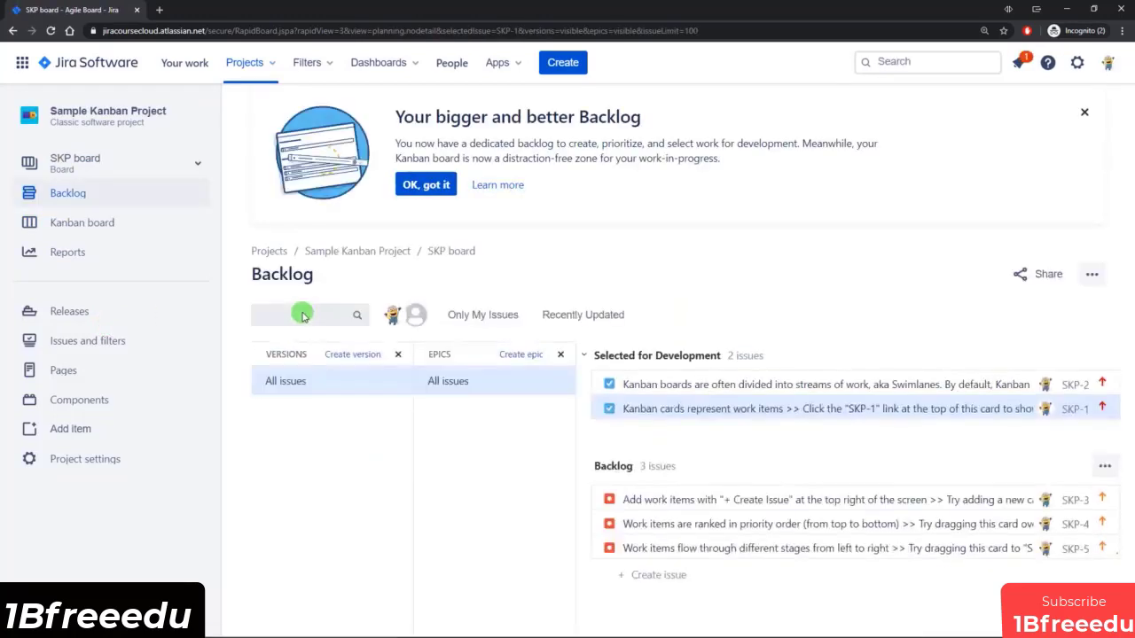
left_click(443, 186)
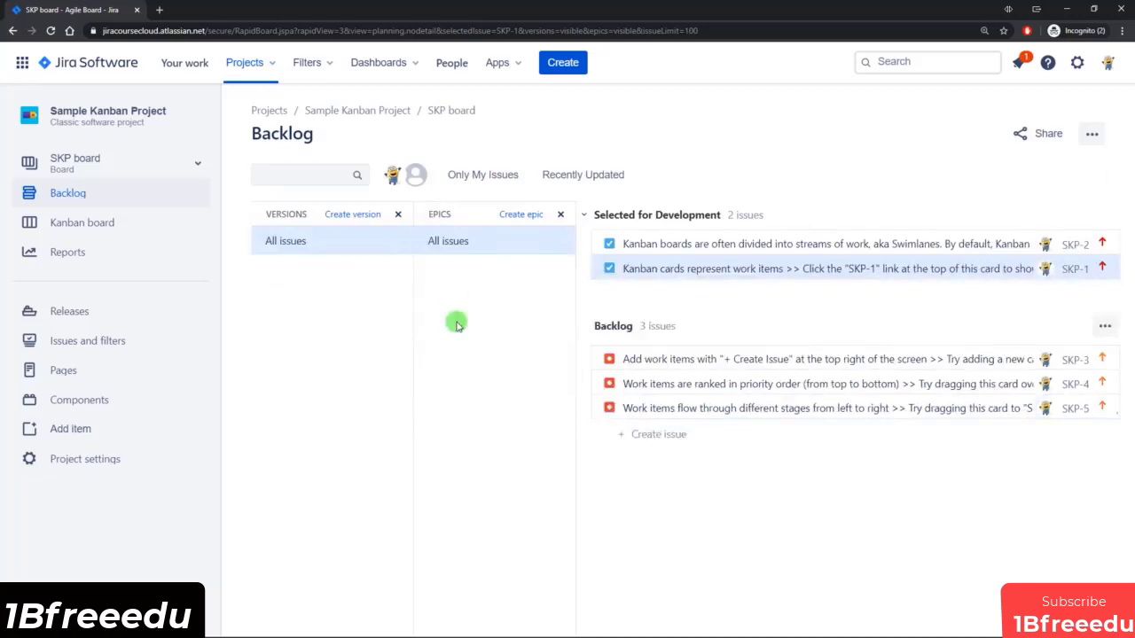
left_click(99, 222)
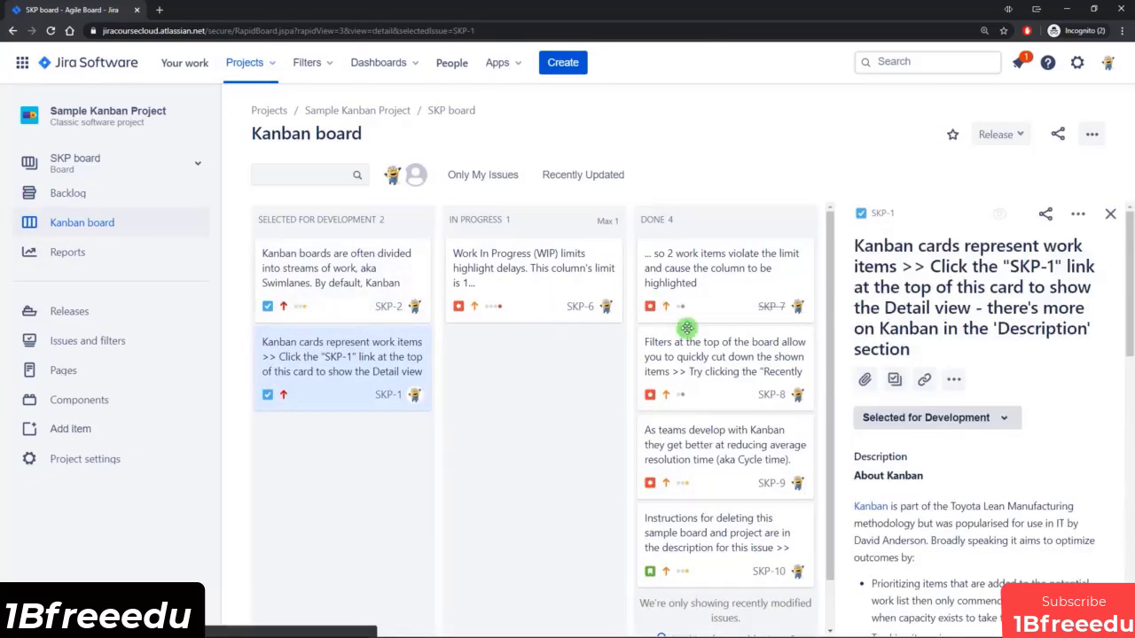
scroll(721, 425, "down", 2)
scroll(722, 508, "up", 2)
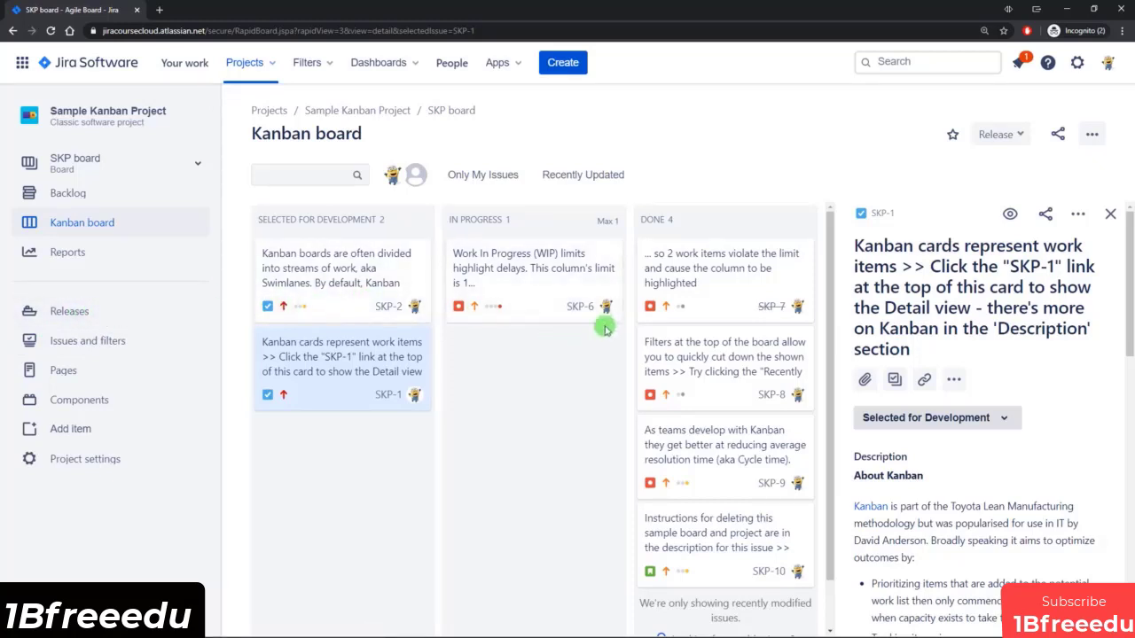
Release the completed issues on the Kanban board as a new version named Sample Kanban Release 1.
left_click(1017, 134)
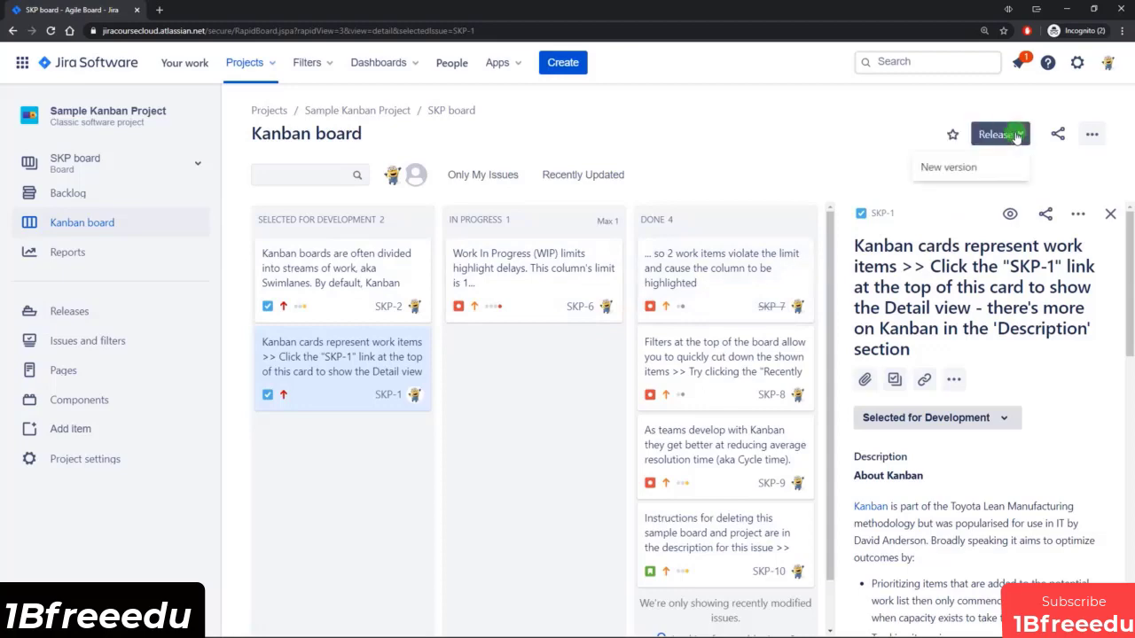
left_click(965, 172)
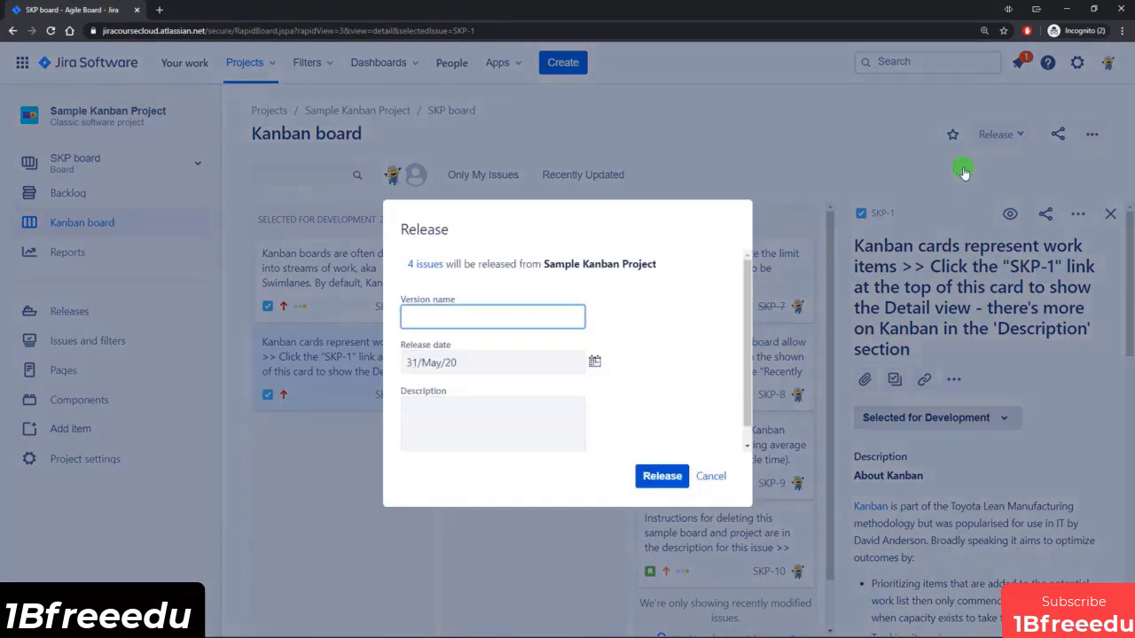
type("Sample Kanabn")
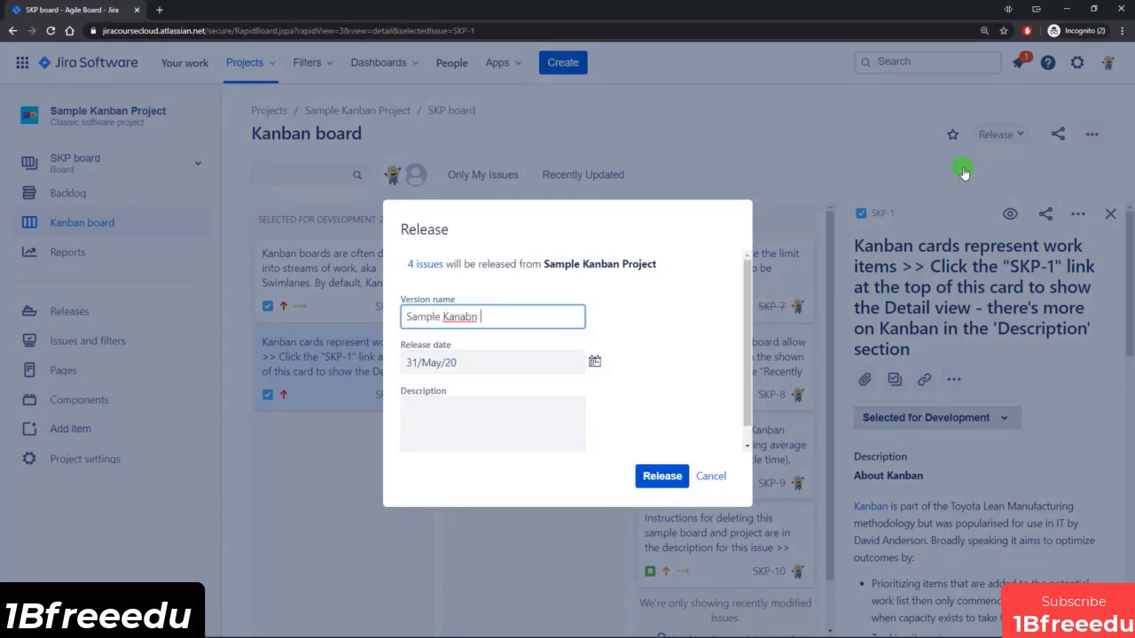
key("BackSpace")
key("BackSpace")
key("BackSpace")
key("BackSpace")
type("ban Release 1")
left_click(658, 476)
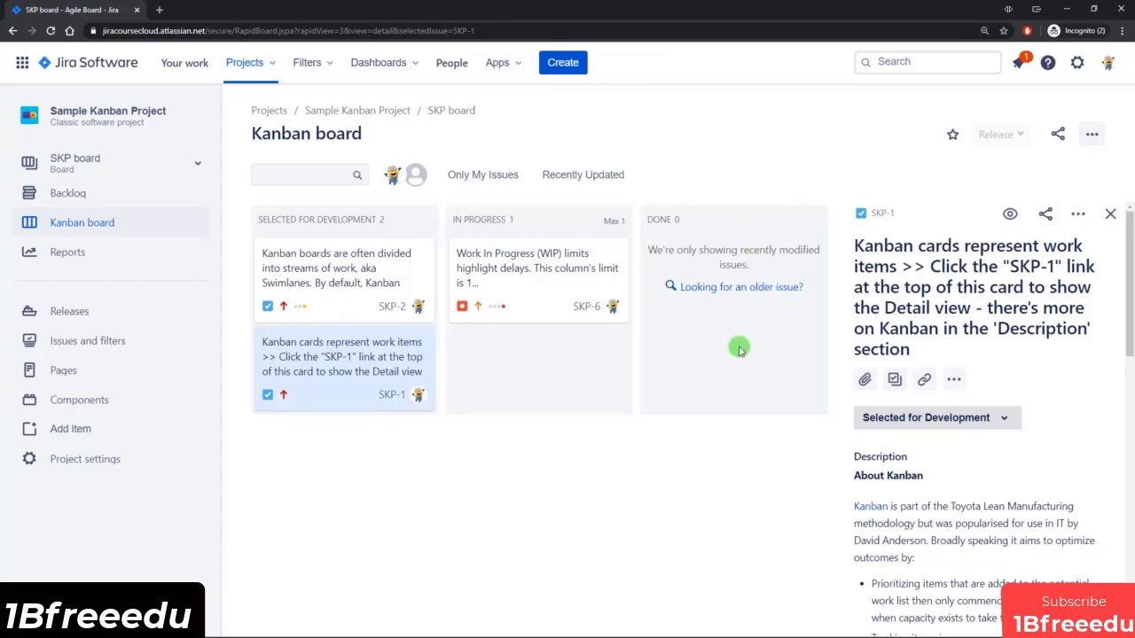
List both released and unreleased versions of Sample Kanban Project and review all issues included in Sample Kanban Release 1.
left_click(106, 315)
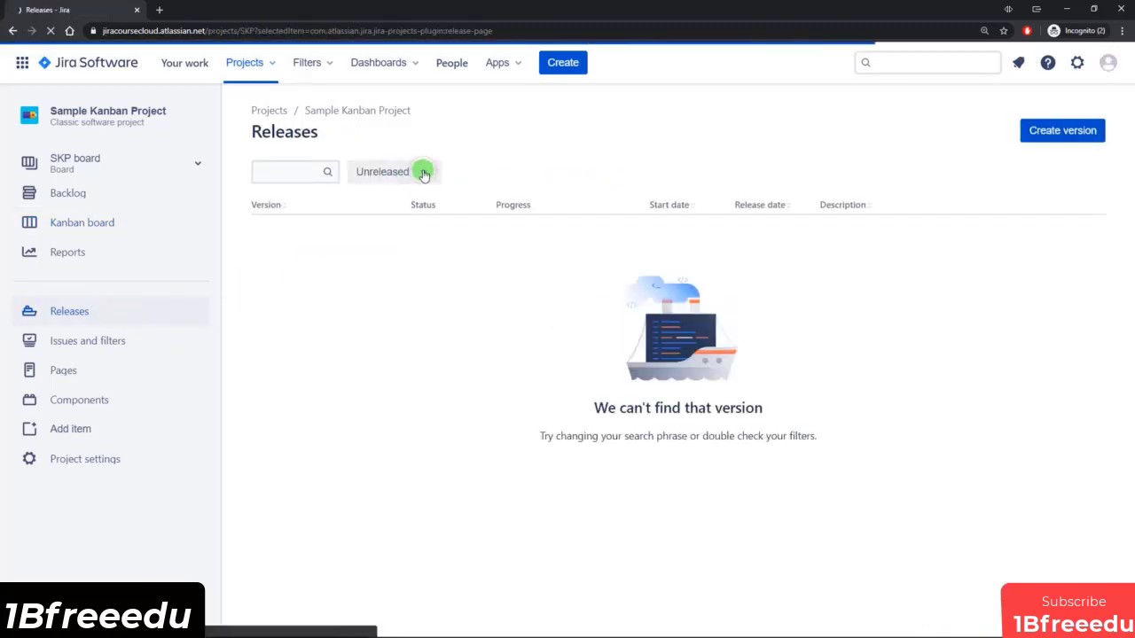
left_click(418, 172)
left_click(399, 210)
left_click(540, 152)
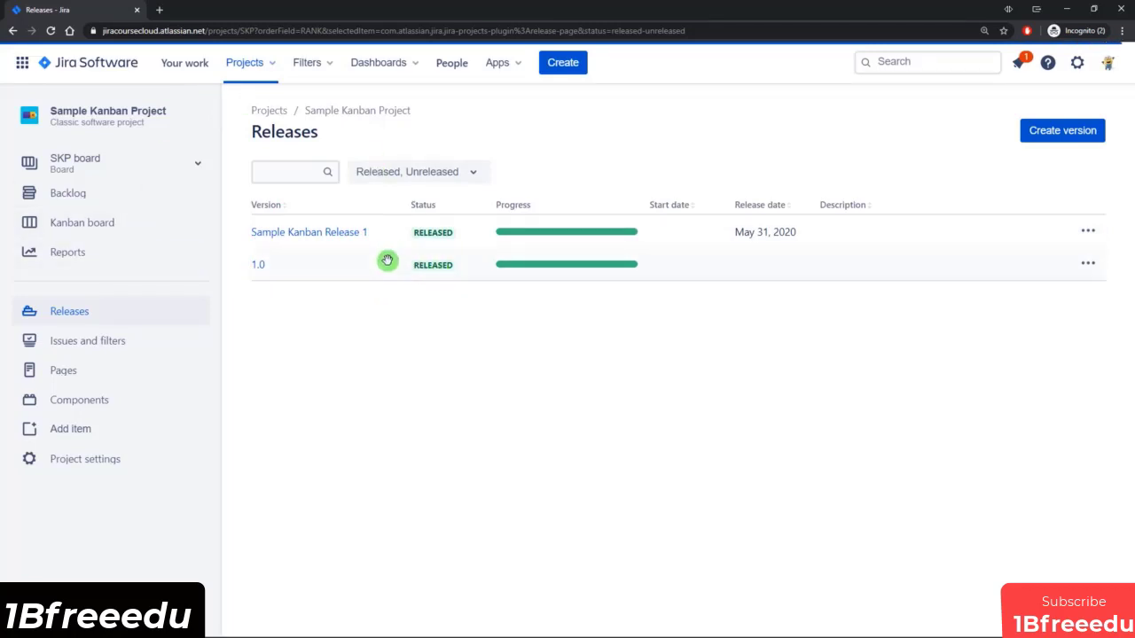
left_click(317, 236)
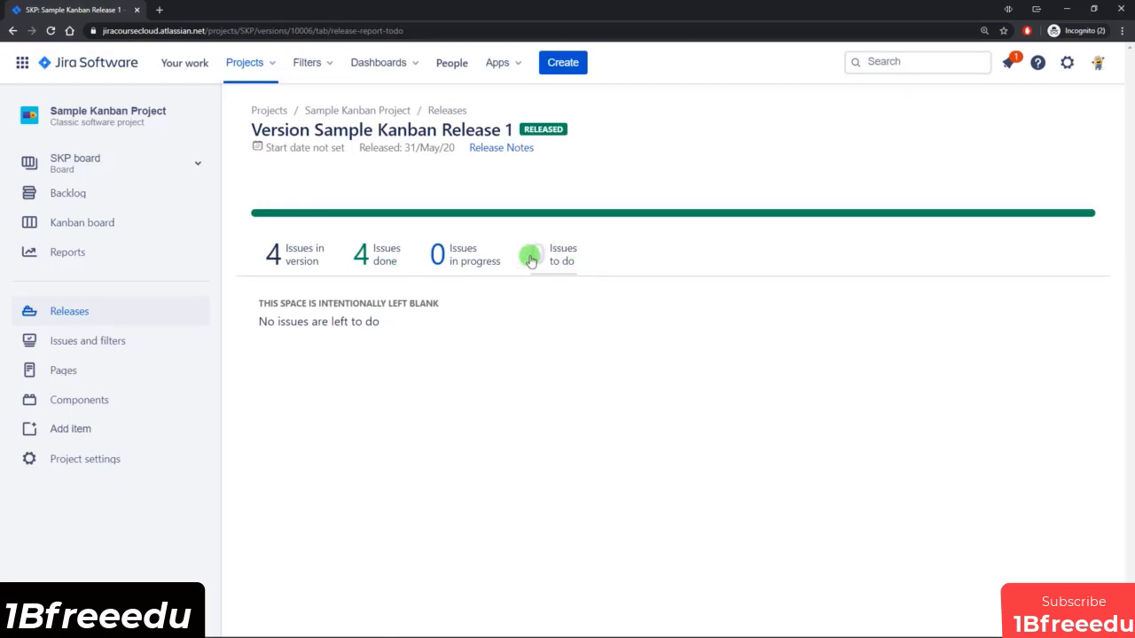
left_click(295, 260)
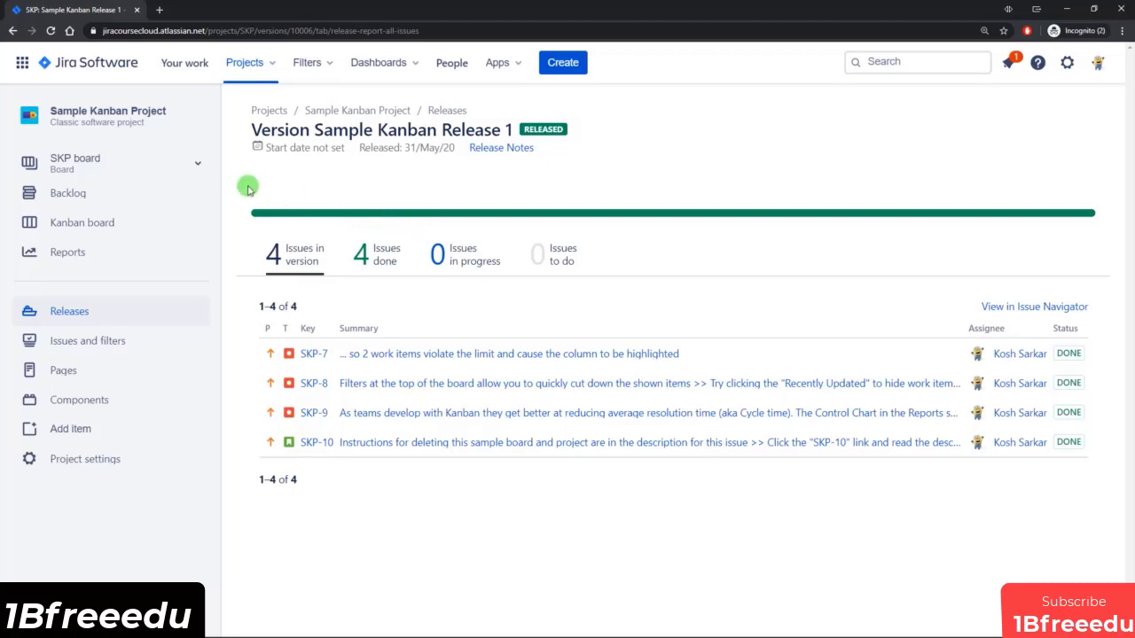
Switch back to the JC board and move the Create releases in Kanban task to Done.
left_click(196, 165)
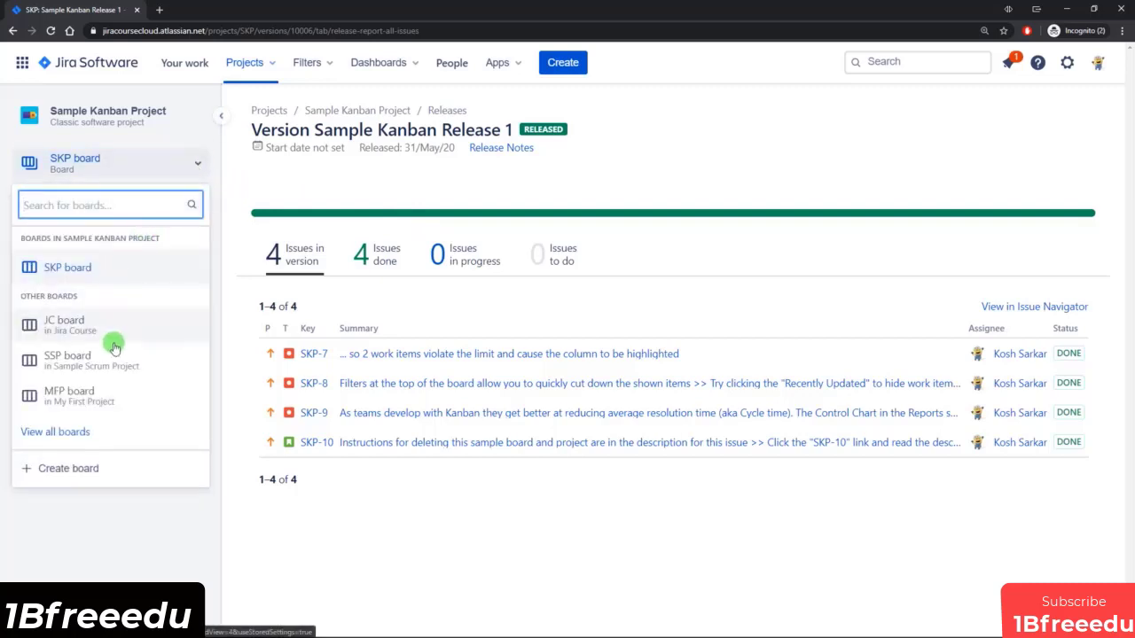
left_click(73, 328)
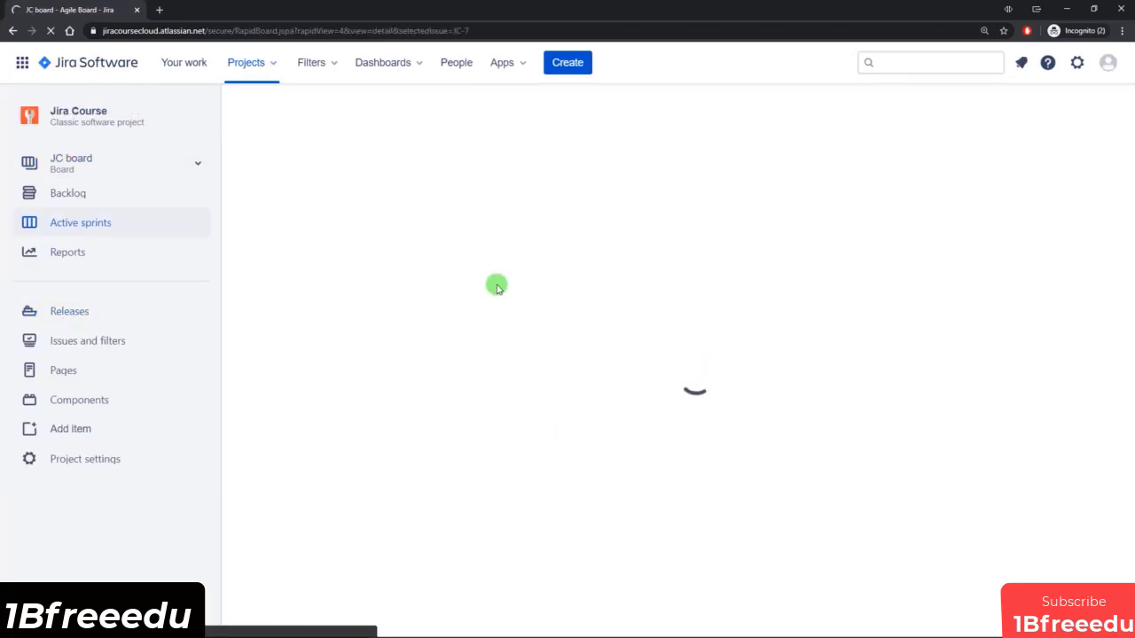
left_click(390, 357)
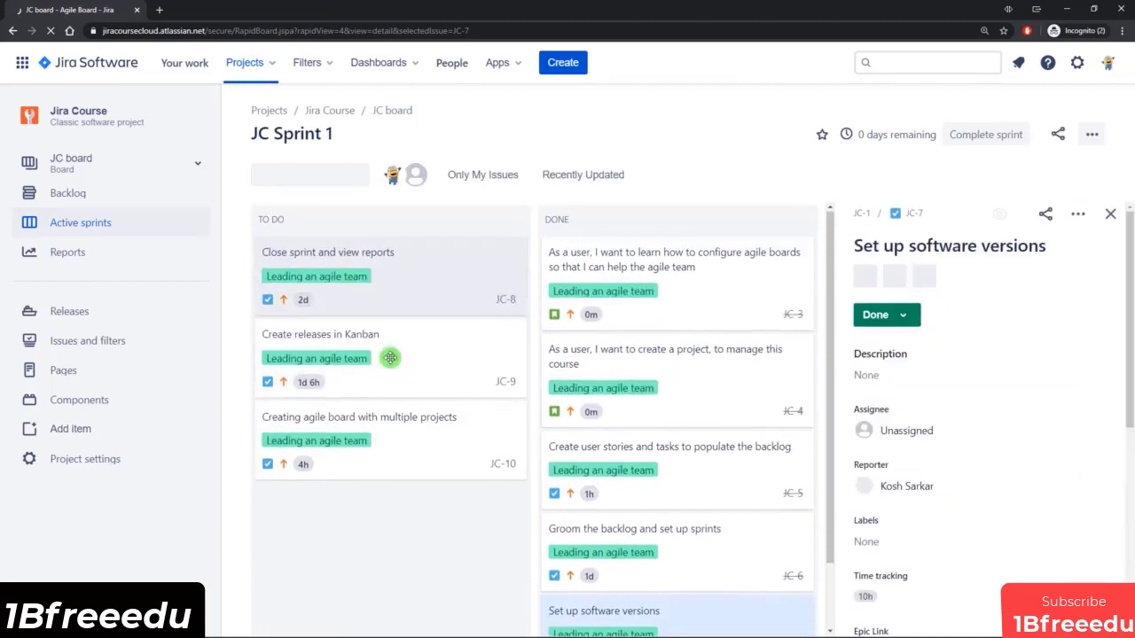
left_click_drag(328, 360, 664, 569)
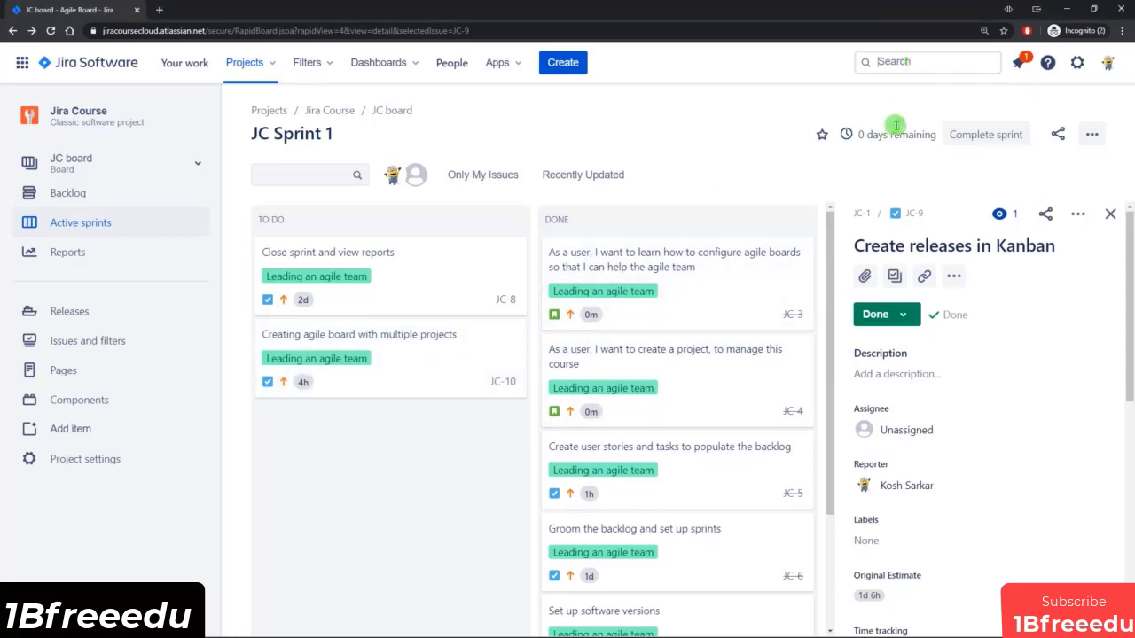
Start creating a new Scrum board from an existing project in the list of all boards.
left_click(927, 60)
left_click(557, 578)
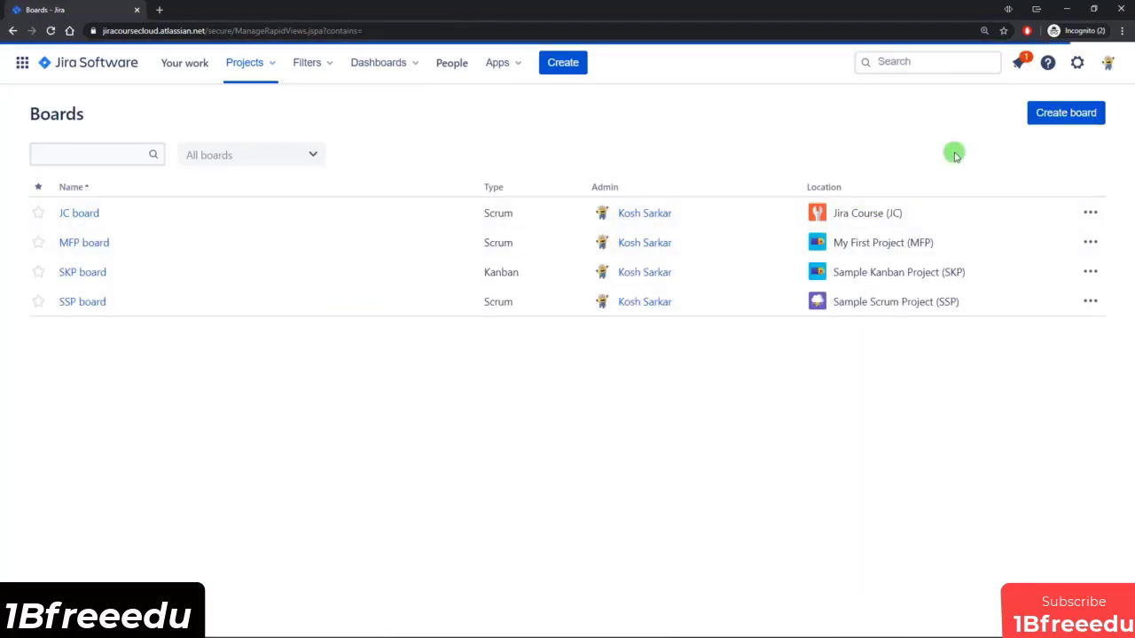
left_click(1064, 113)
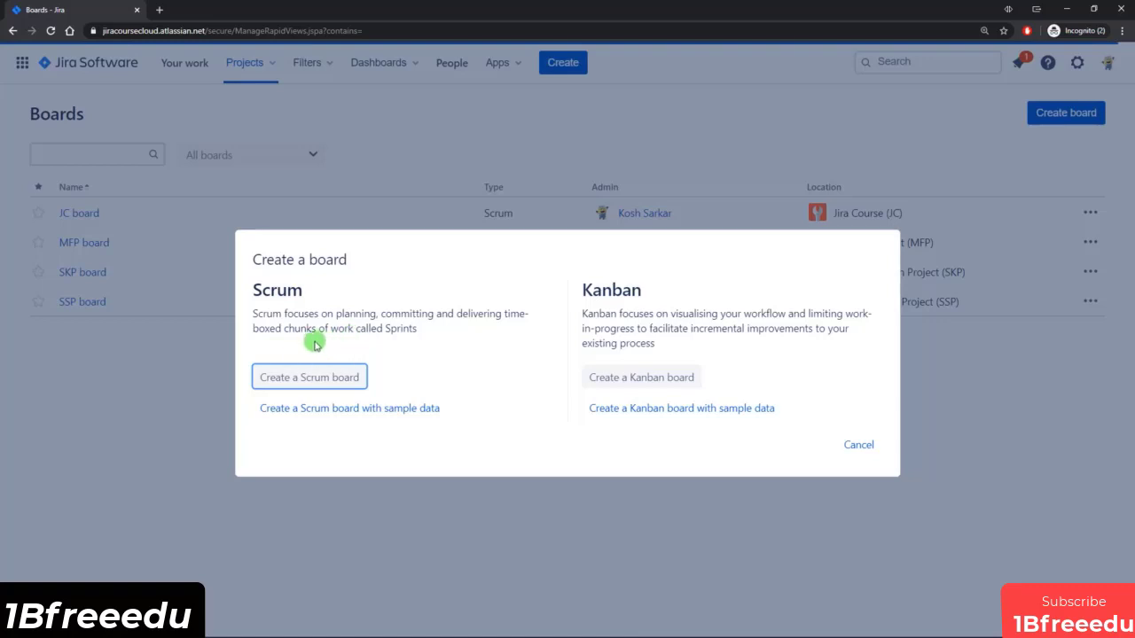
left_click(323, 380)
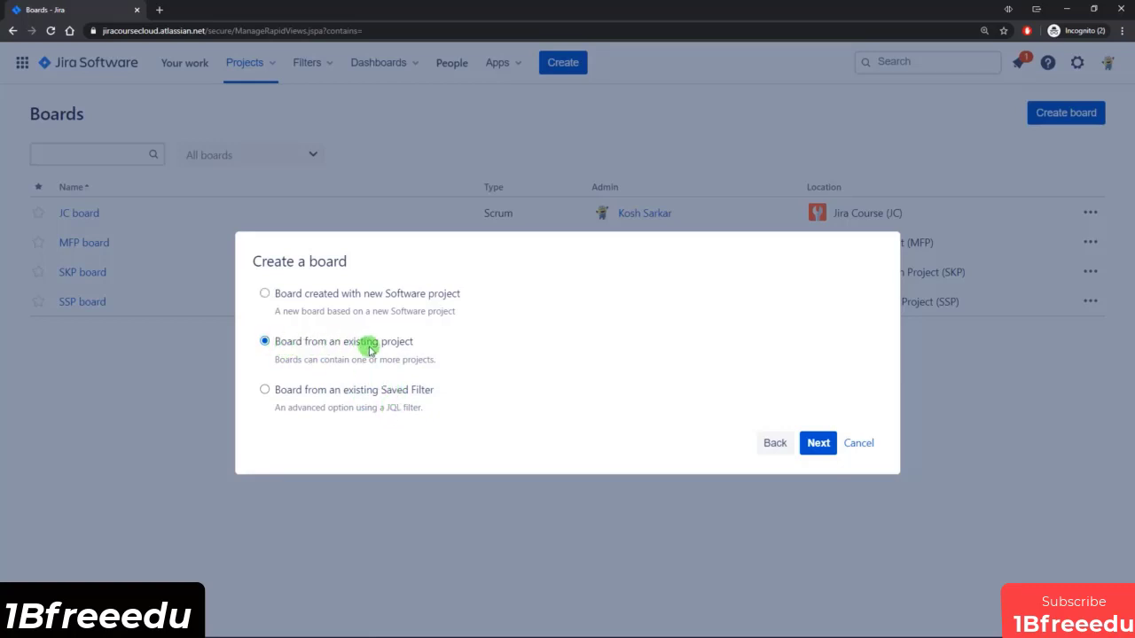
left_click(818, 442)
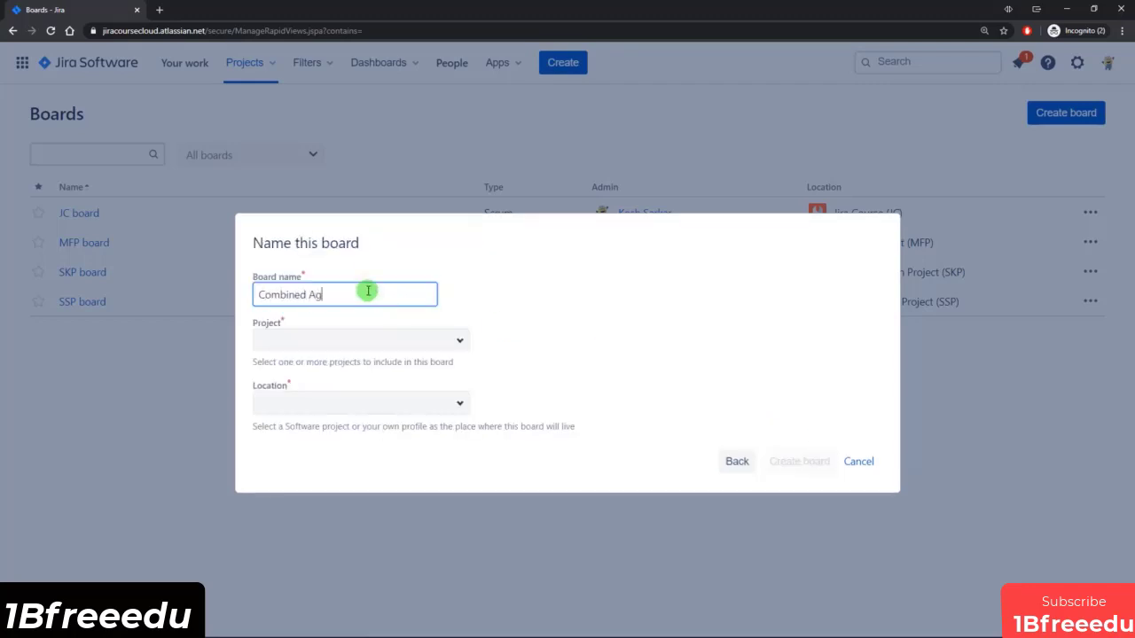
Create the board as Combined Agile Board covering Jira Course (JC) and Sample Scrum Project (SSP), located in Sample Scrum Project.
left_click(460, 340)
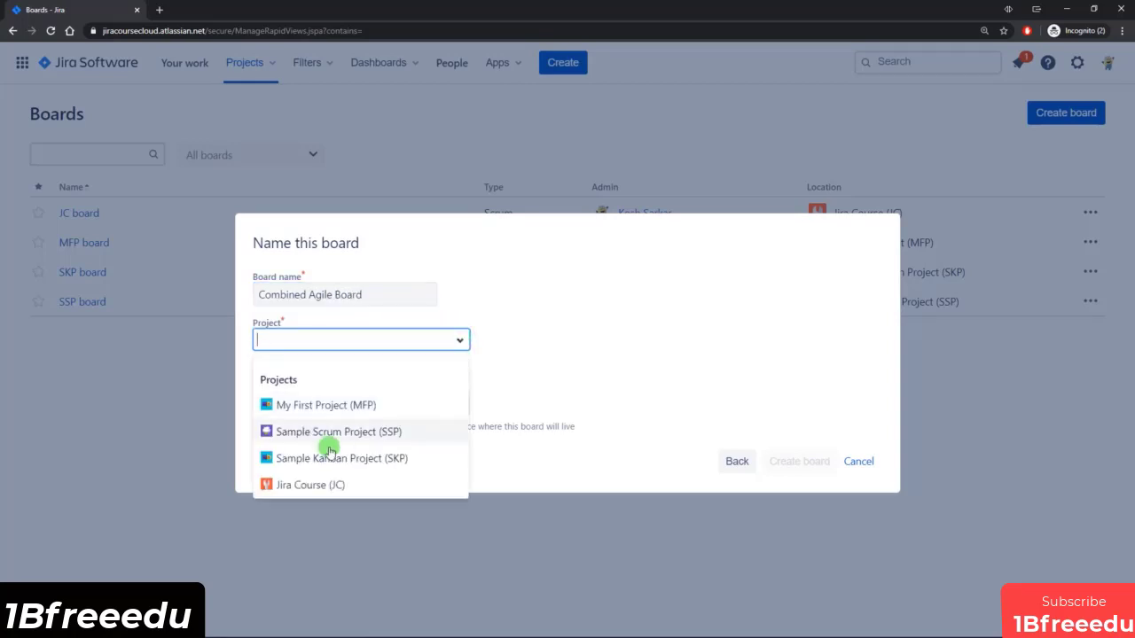
left_click(315, 485)
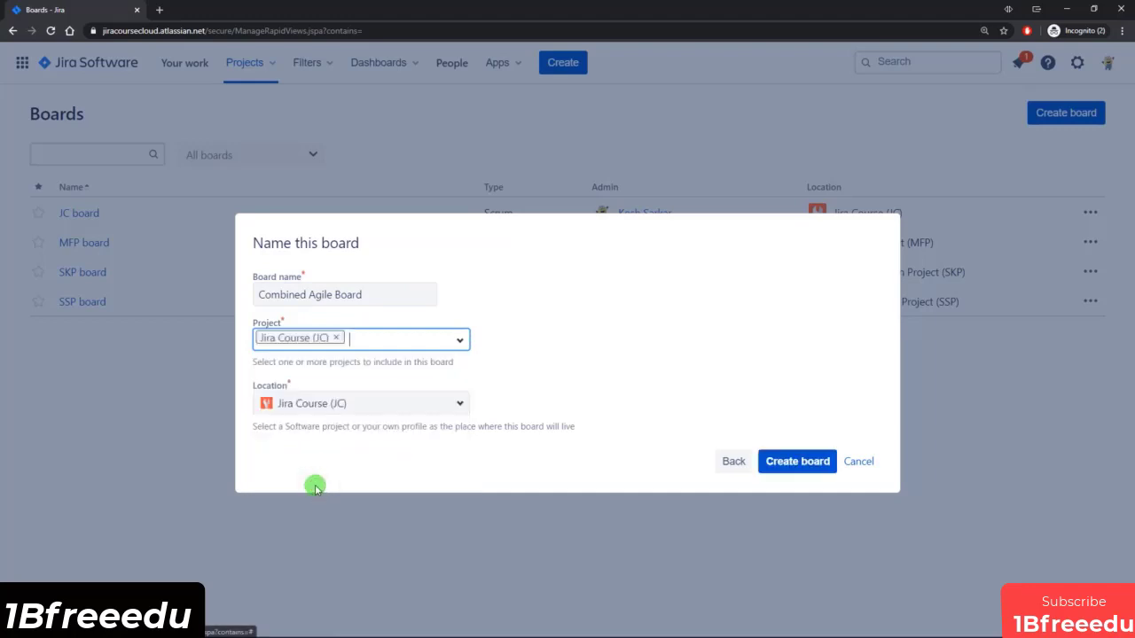
left_click(458, 339)
left_click(362, 433)
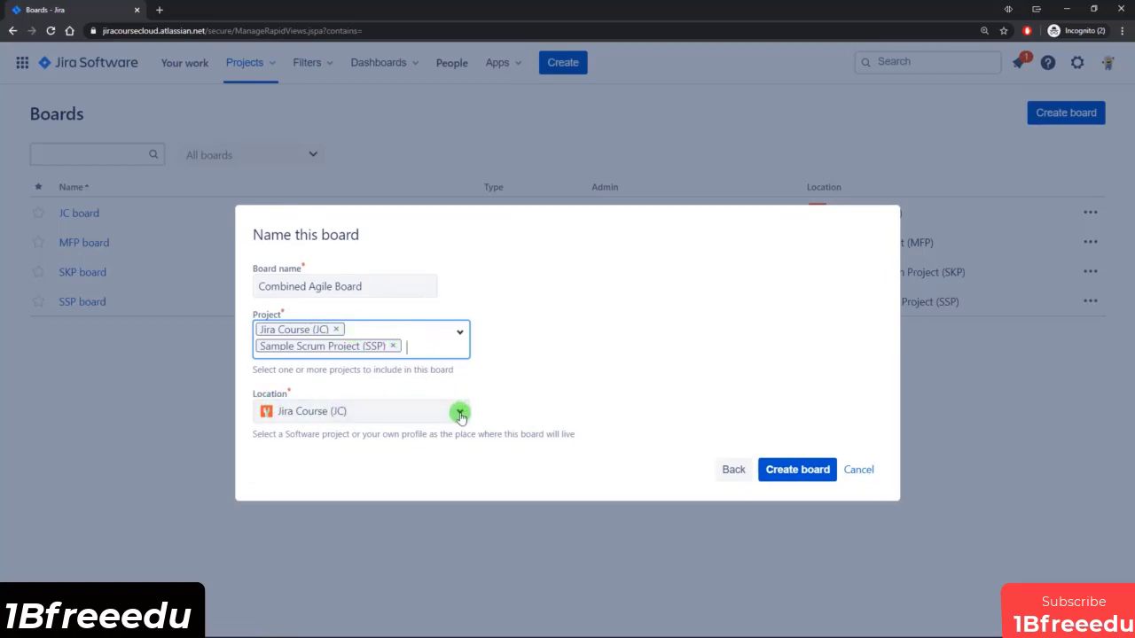
left_click(461, 414)
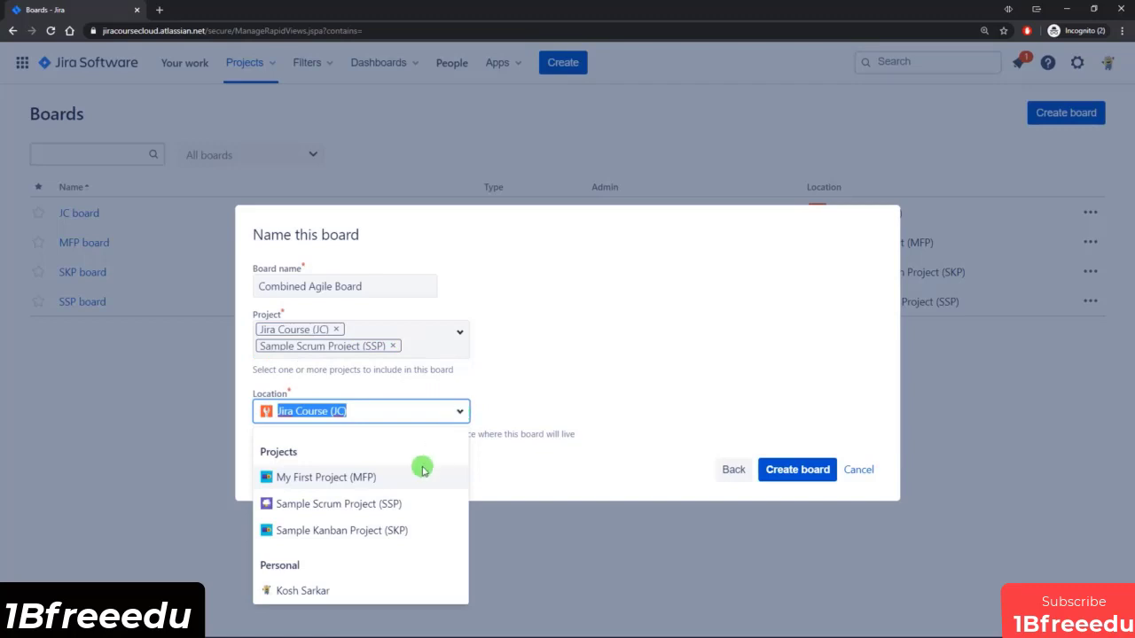
left_click(336, 507)
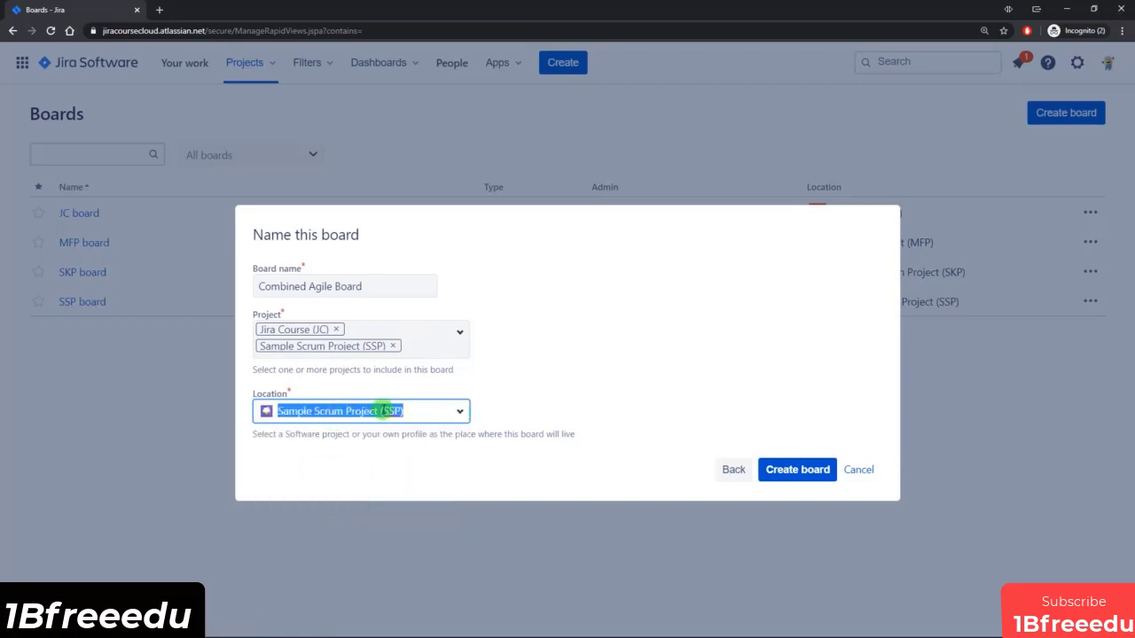
left_click(532, 413)
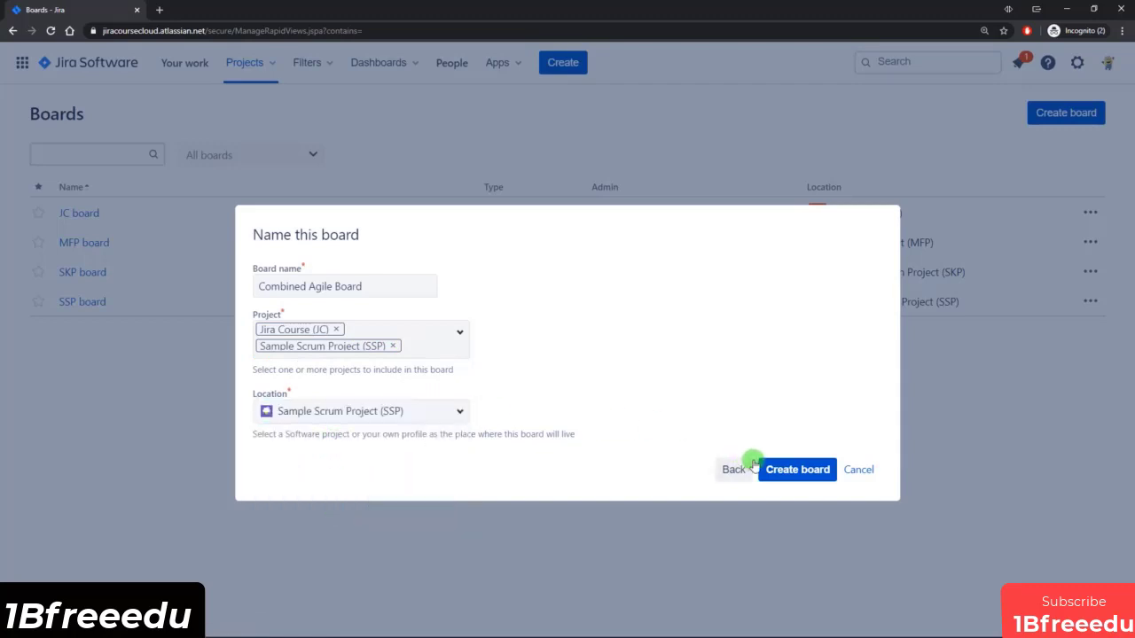
left_click(796, 470)
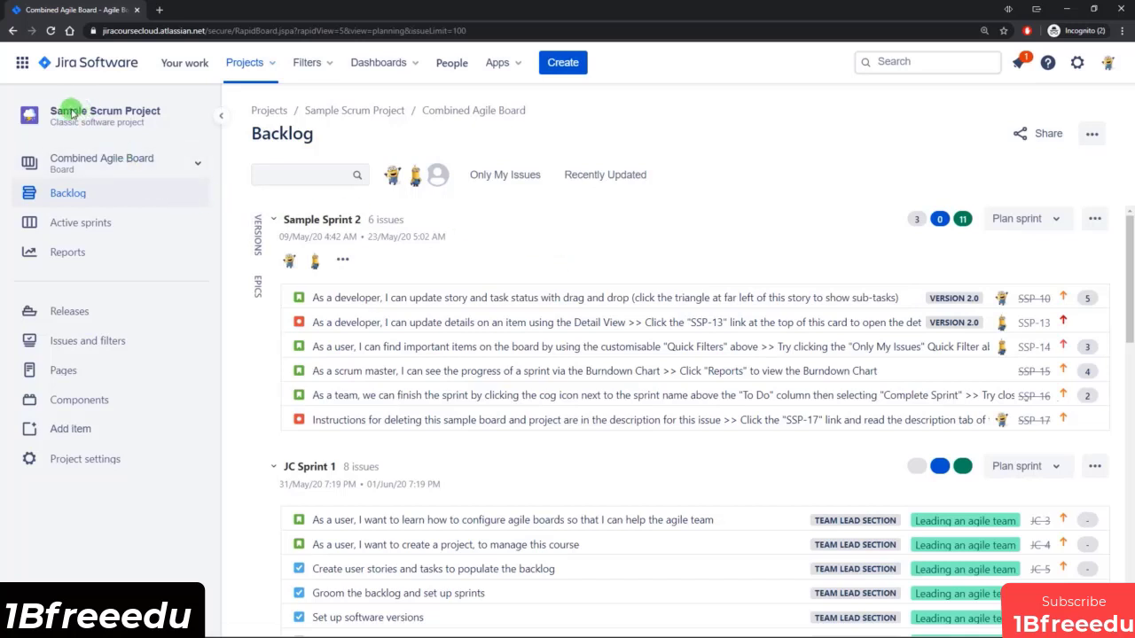
Check the board list for Sample Scrum Project and review the combined backlog's sprints and issues from both projects.
left_click(198, 165)
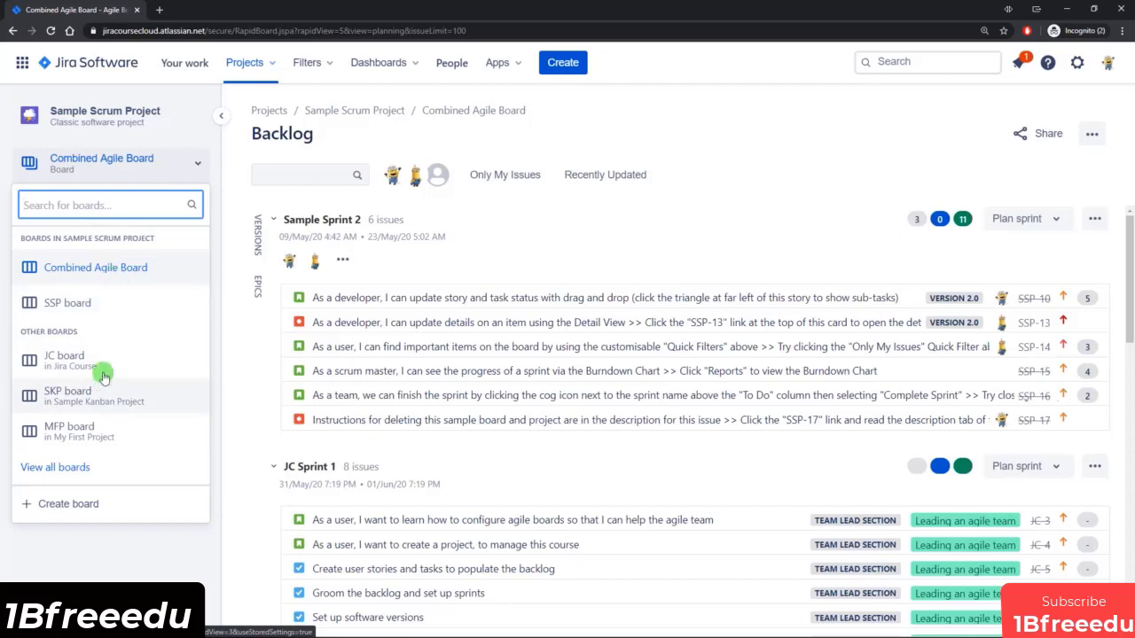
left_click(674, 219)
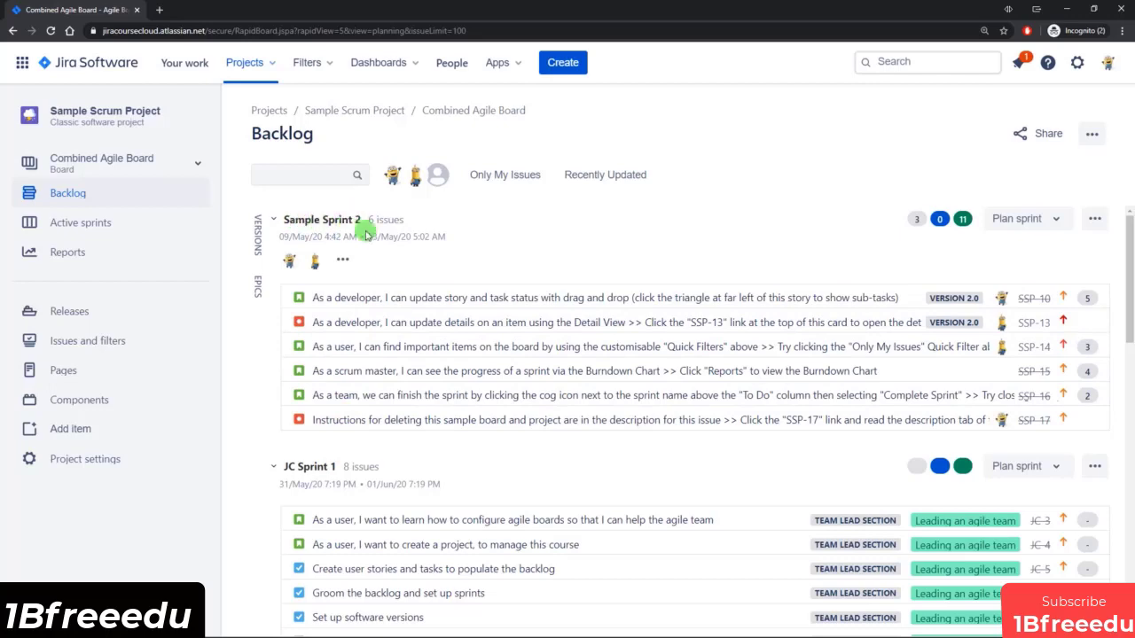
scroll(371, 248, "down", 1)
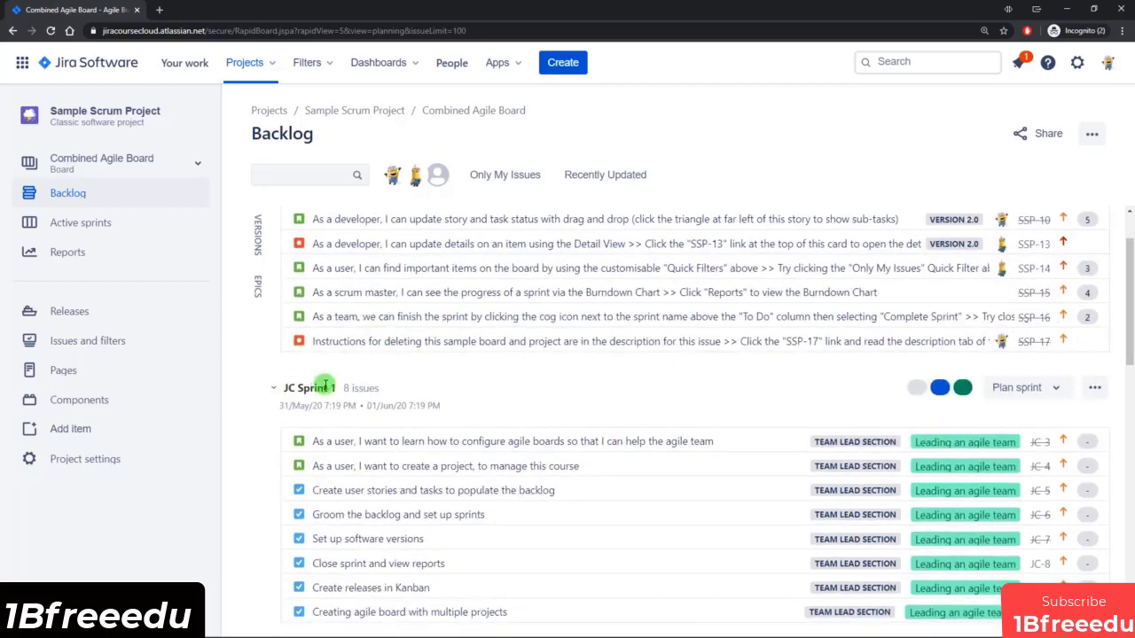
scroll(506, 376, "down", 2)
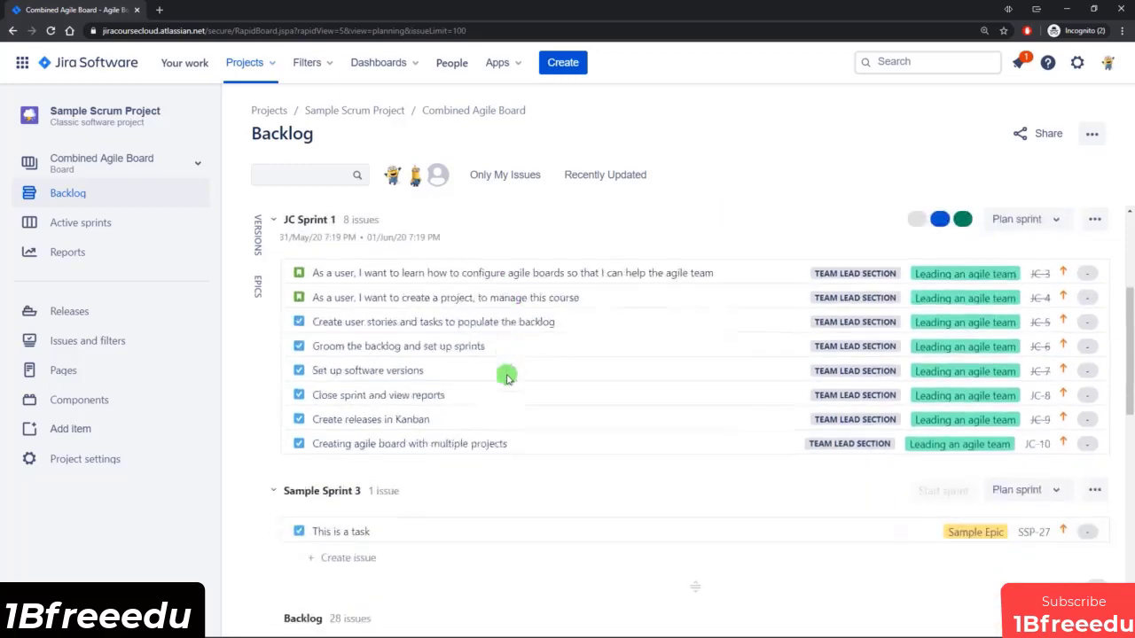
scroll(506, 376, "down", 2)
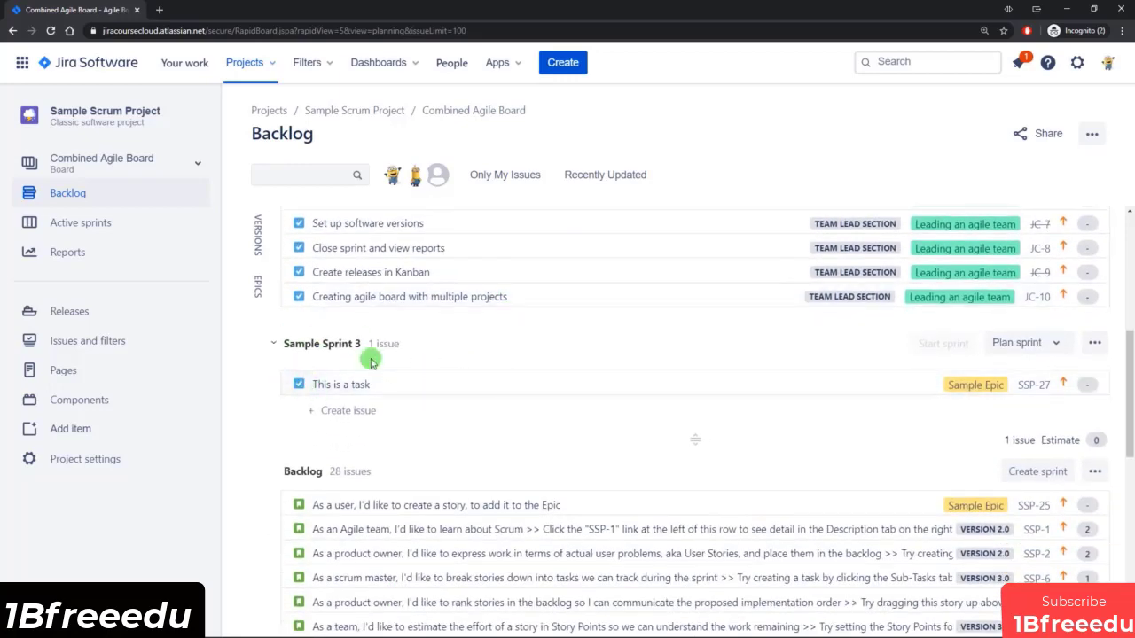
scroll(431, 352, "down", 4)
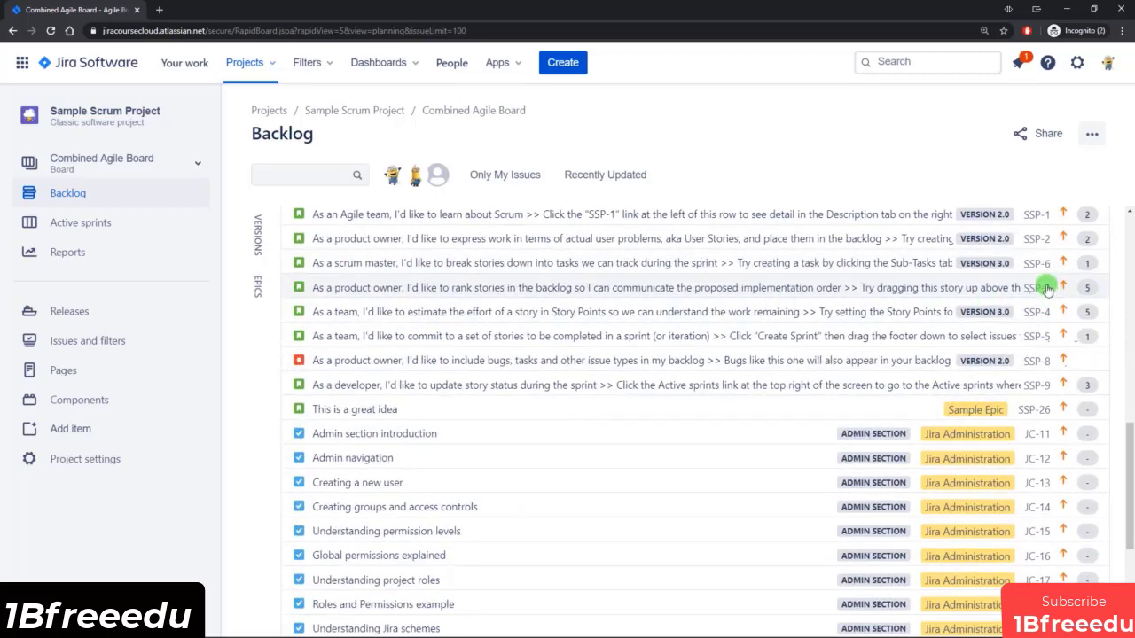
scroll(1033, 335, "down", 3)
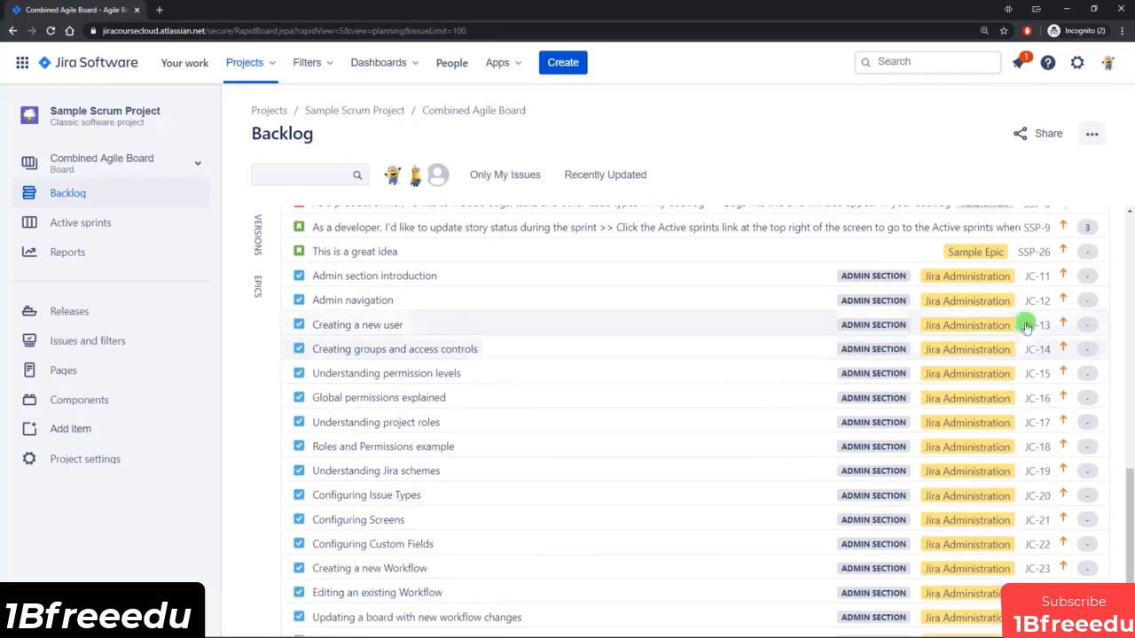
scroll(625, 468, "up", 3)
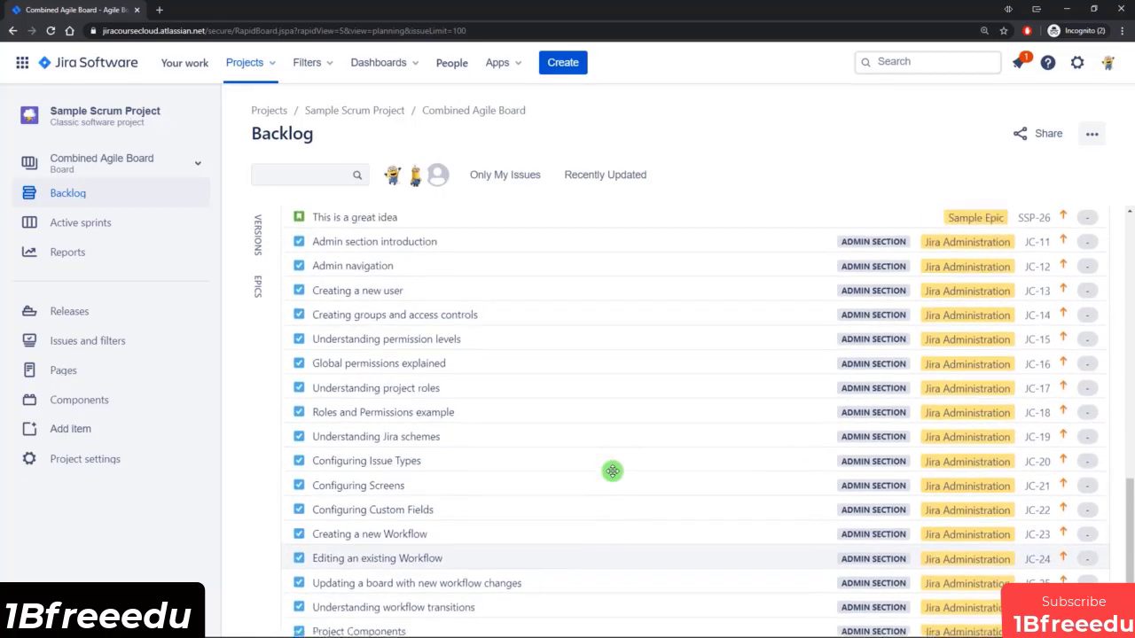
scroll(612, 465, "up", 10)
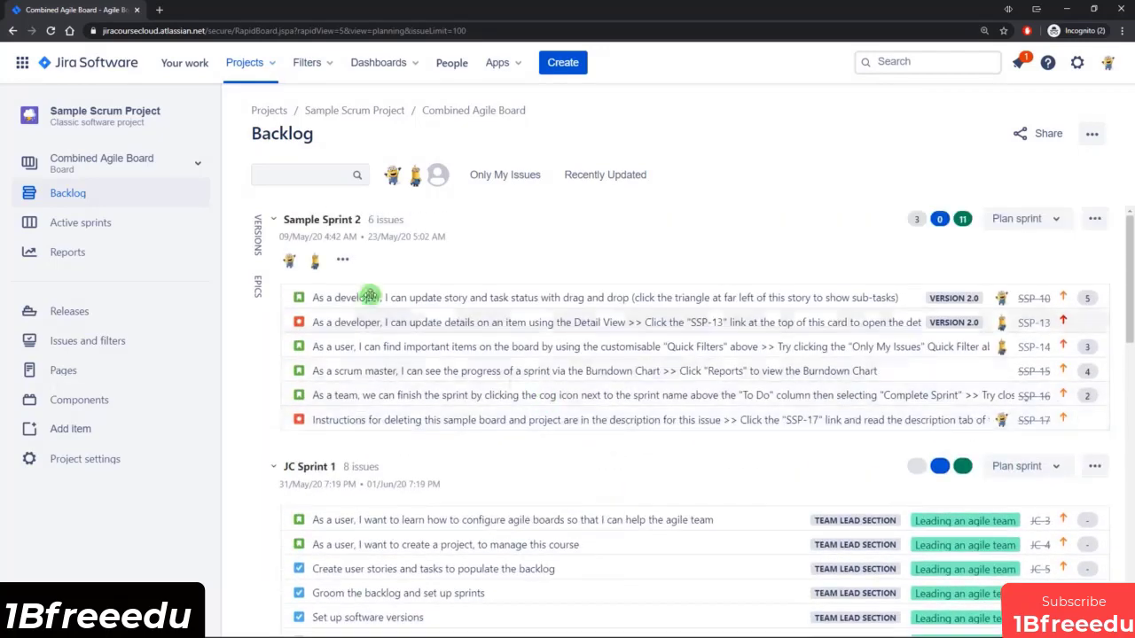
View the active sprints of Combined Agile Board, filtering by Sample Sprint 2, by JC Sprint 1, and again by Sample Sprint 2.
left_click(97, 226)
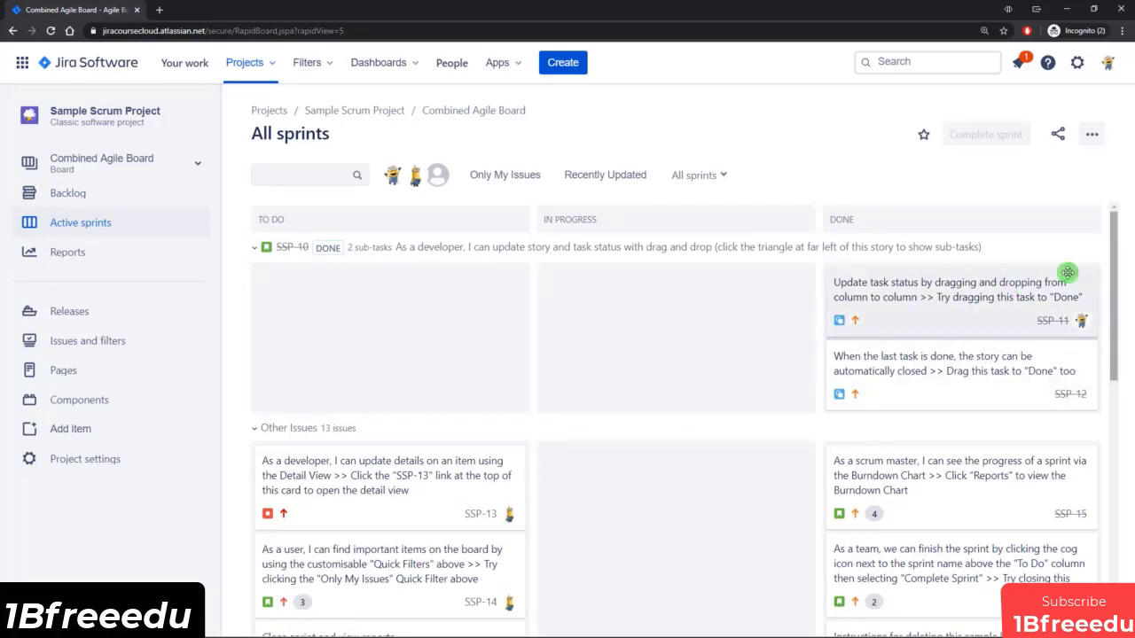
mouse_move(1116, 248)
left_mouse_down()
mouse_move(1122, 364)
mouse_move(1130, 251)
left_mouse_up()
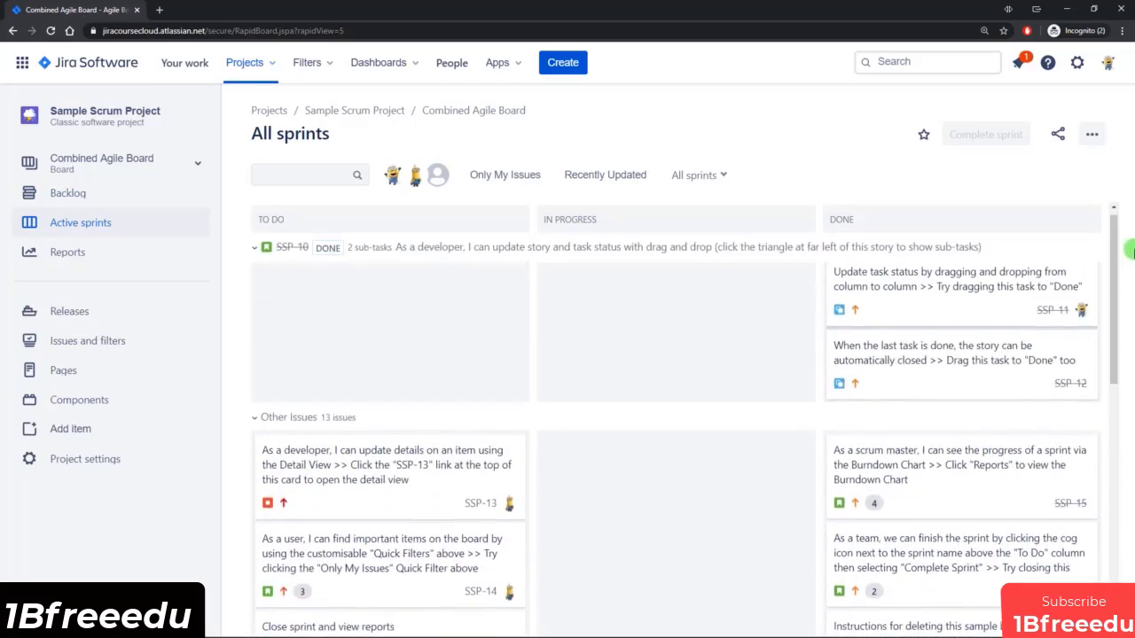
left_click(720, 175)
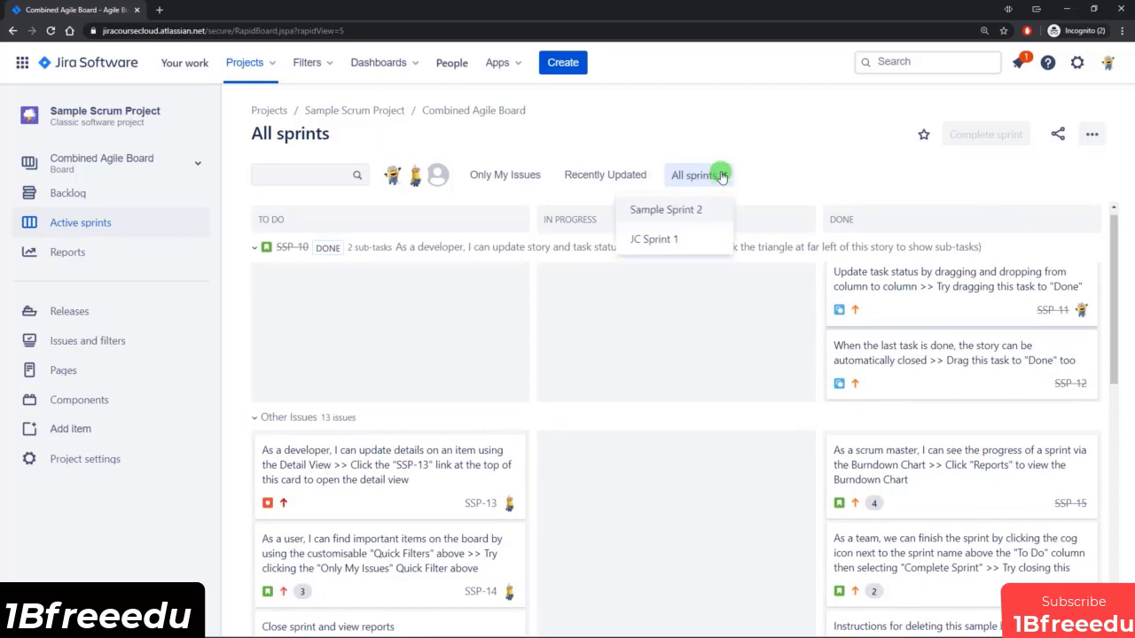
left_click(665, 210)
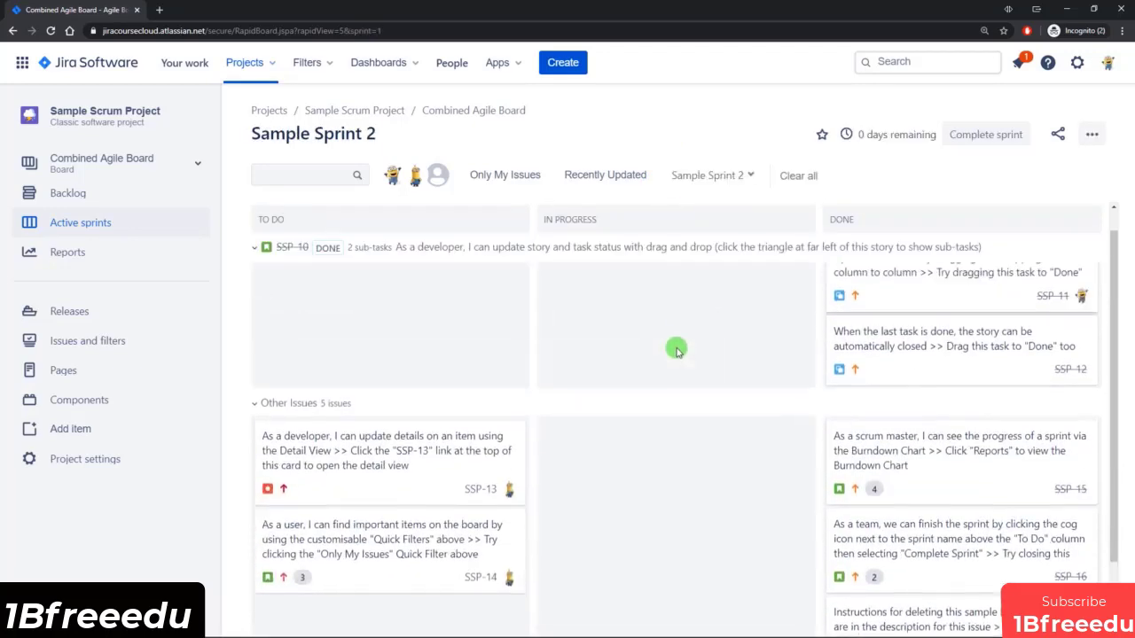
left_click(734, 176)
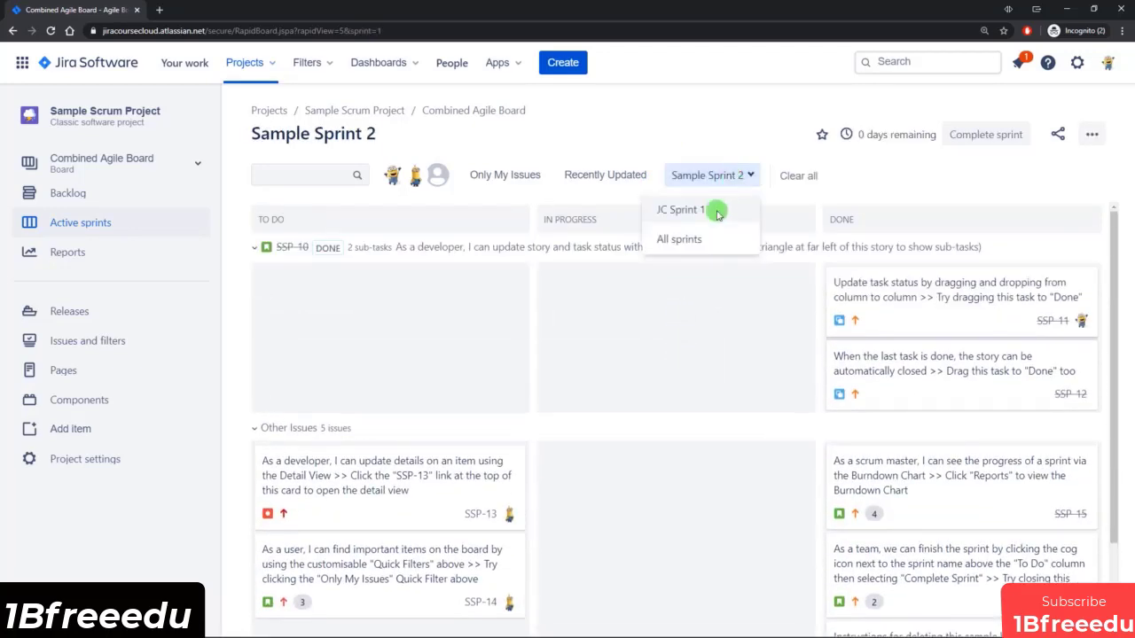
left_click(685, 211)
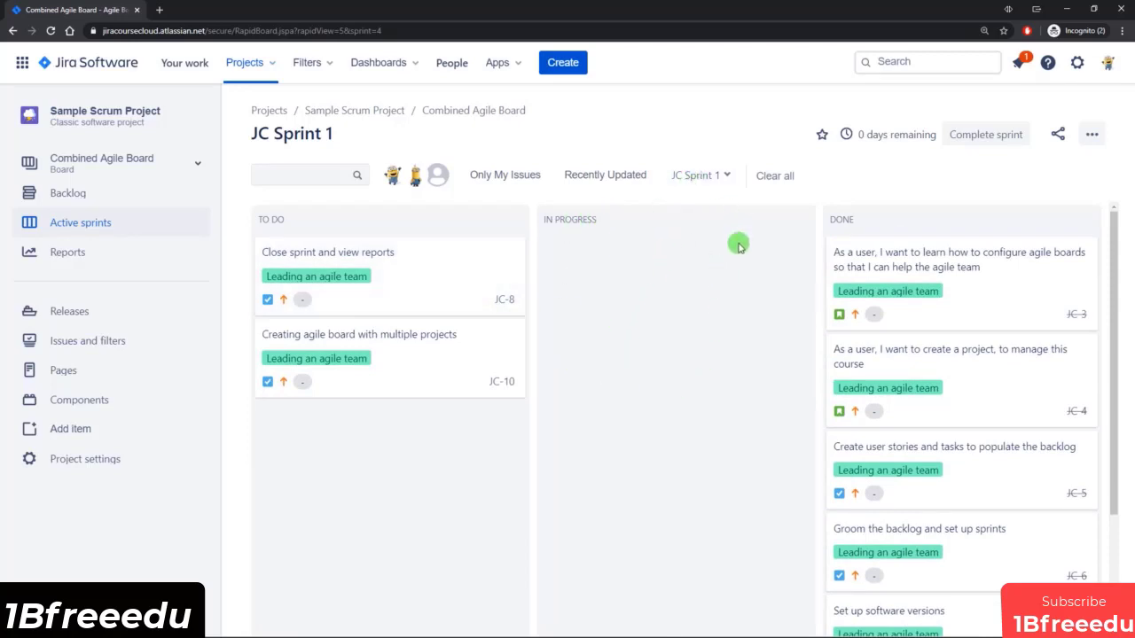
left_click(715, 175)
left_click(670, 210)
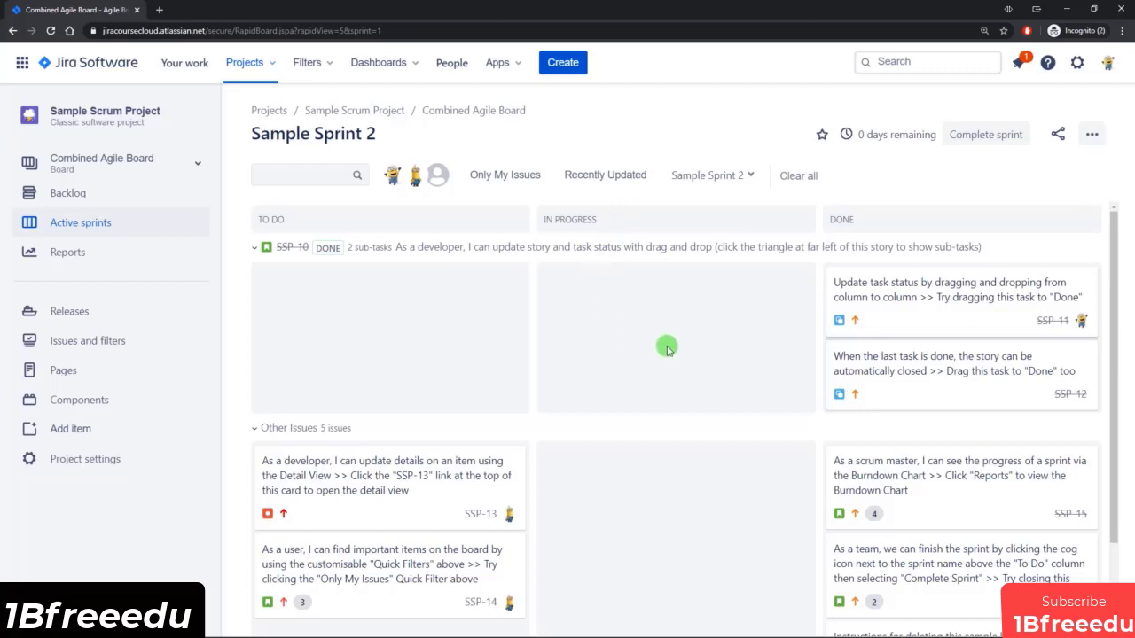
Open the settings of Combined Agile Board and review its general details, filter query, shares and included projects.
left_click(1091, 135)
left_click(1047, 169)
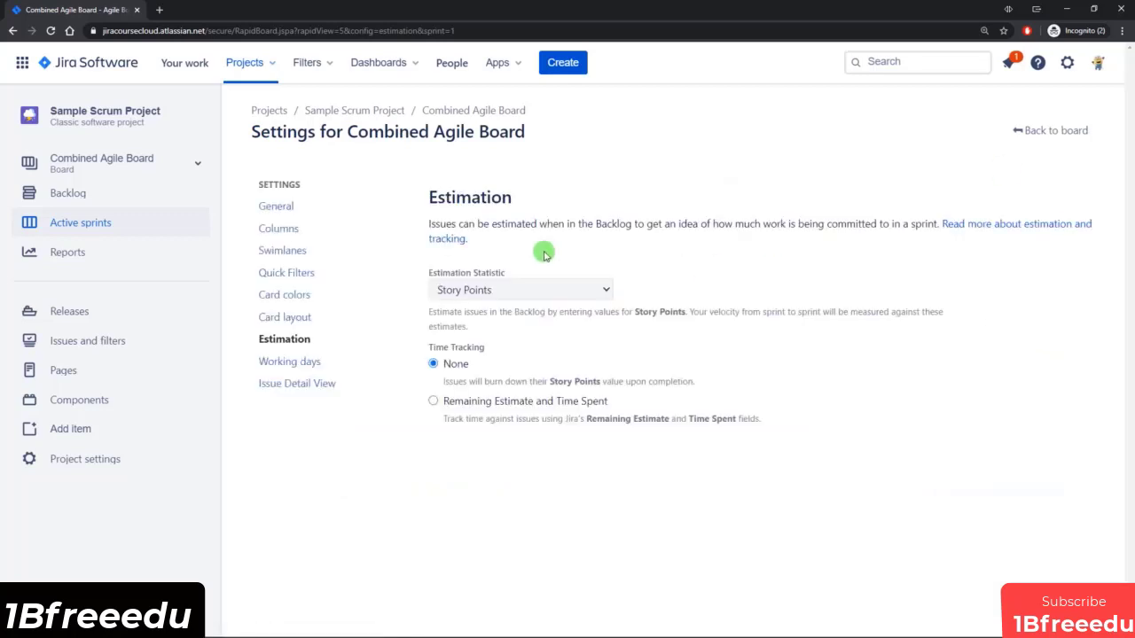
left_click(300, 211)
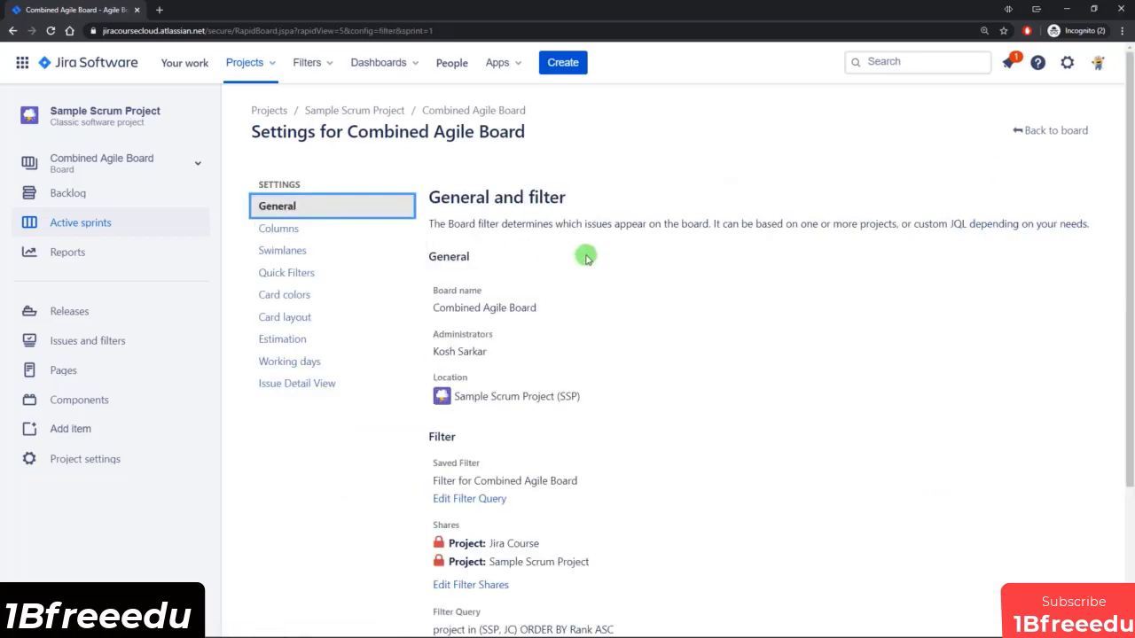
scroll(611, 268, "down", 2)
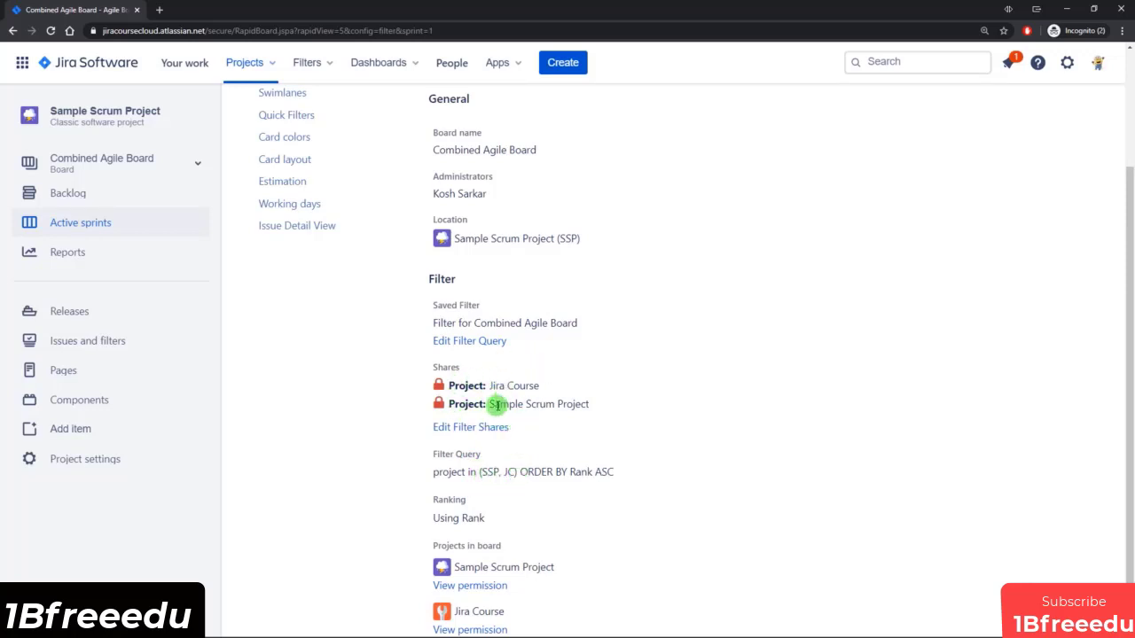
scroll(506, 387, "down", 1)
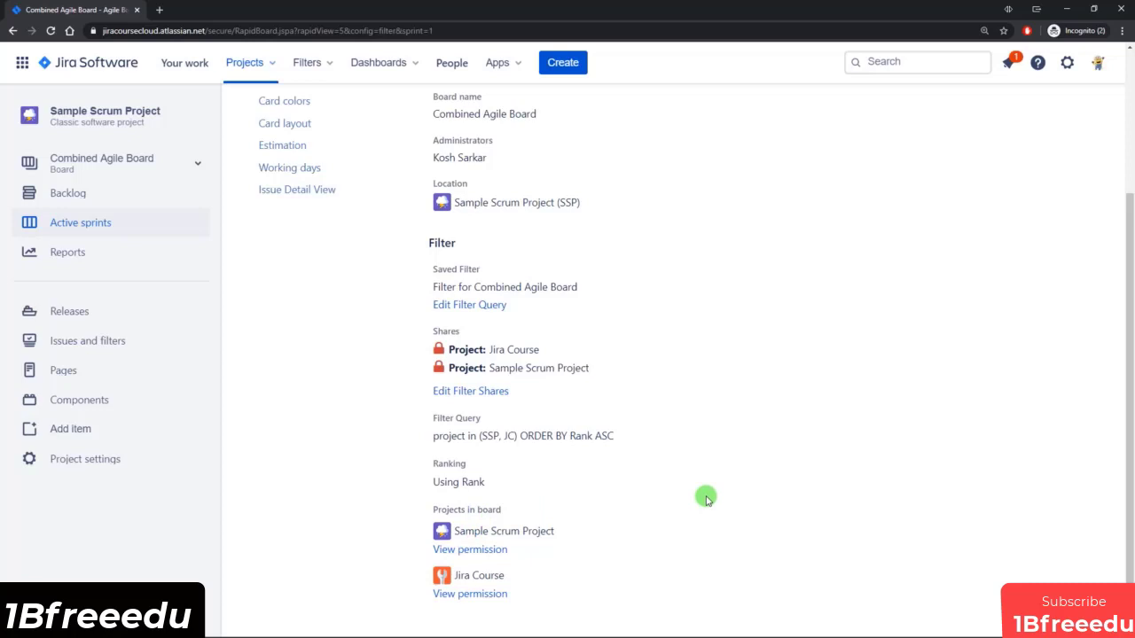
scroll(705, 498, "up", 4)
Add a Selected for Dev column between To Do and In Progress and move the matching status from To Do into it.
left_click(299, 230)
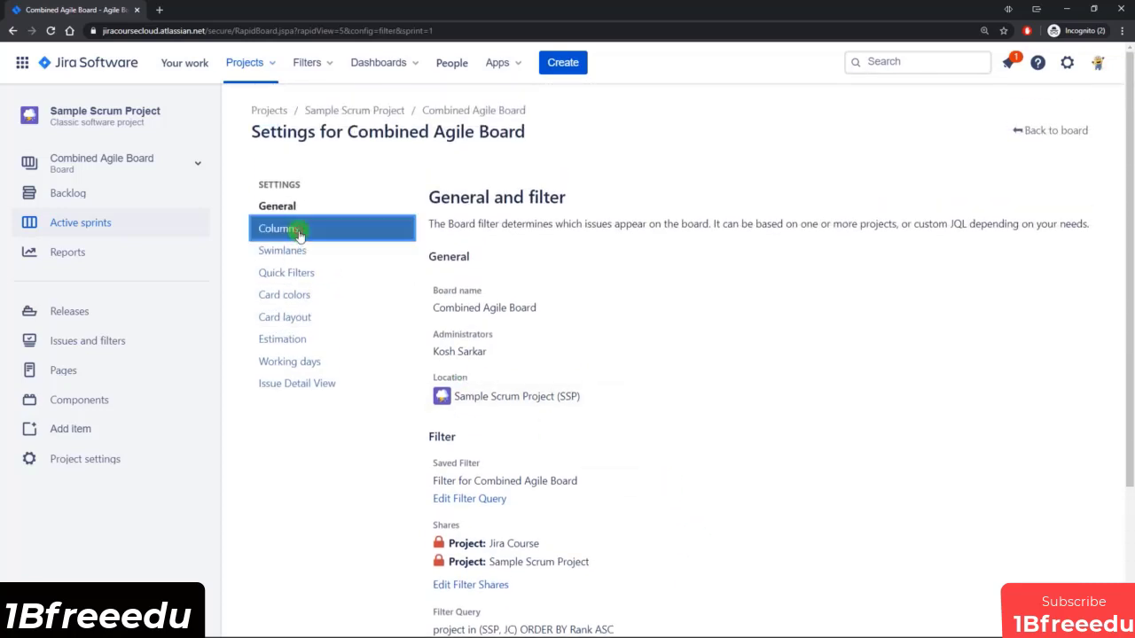
scroll(689, 375, "down", 1)
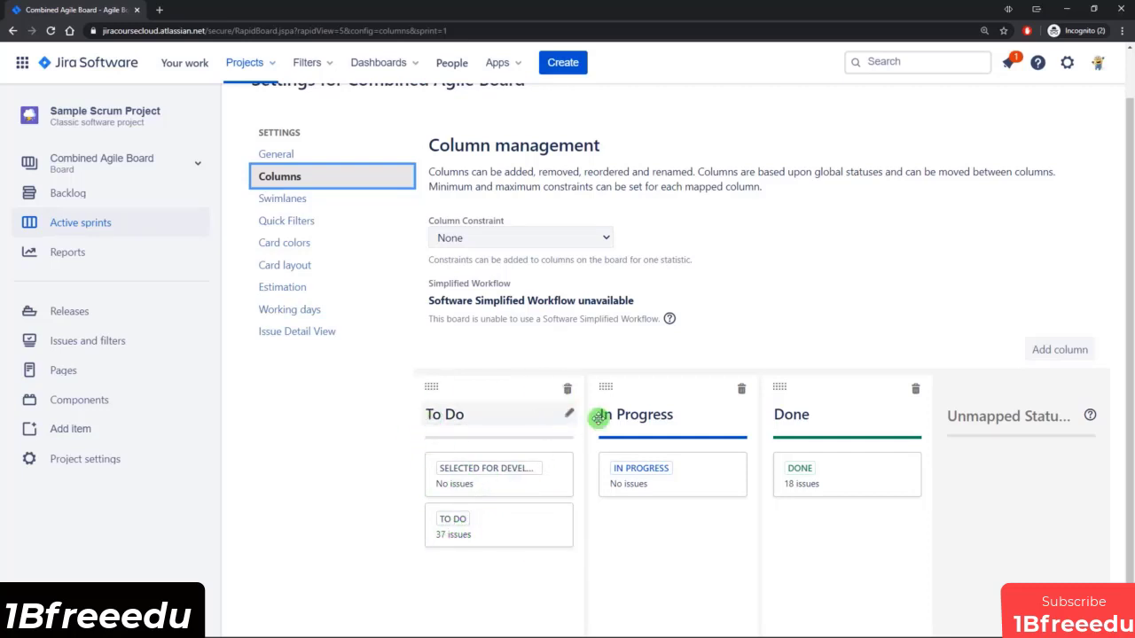
left_click(1057, 352)
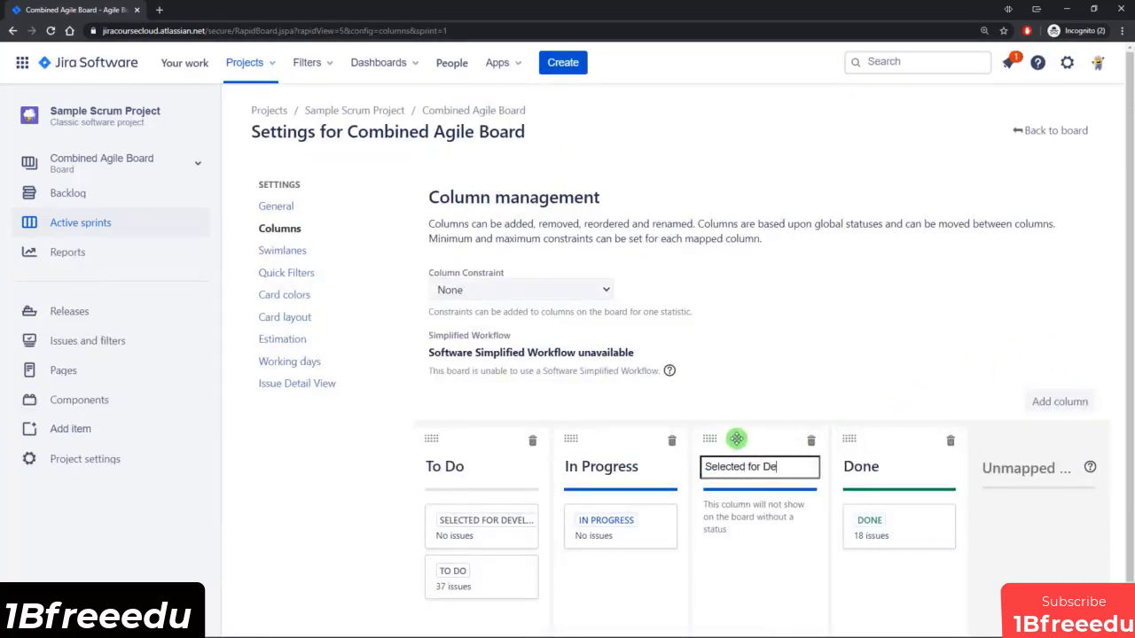
type("Selected for Dev")
left_click_drag(718, 435, 604, 453)
left_click_drag(461, 532, 621, 565)
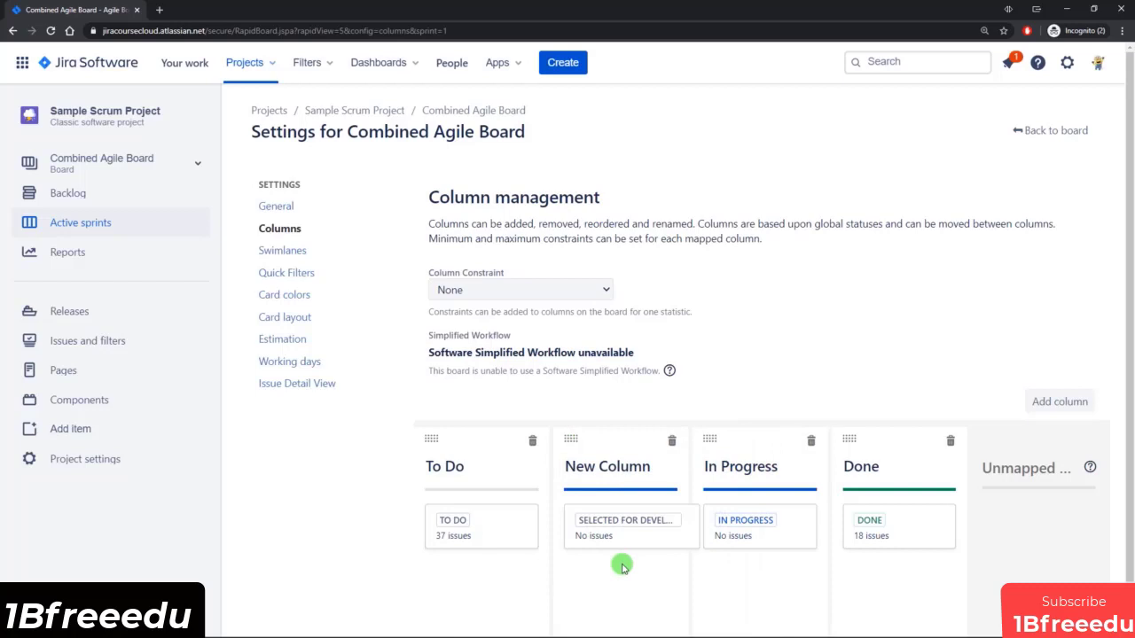
Check the board's columns, then rename New Column to Selected for Dev in the column settings of Combined Agile Board.
left_click(1046, 132)
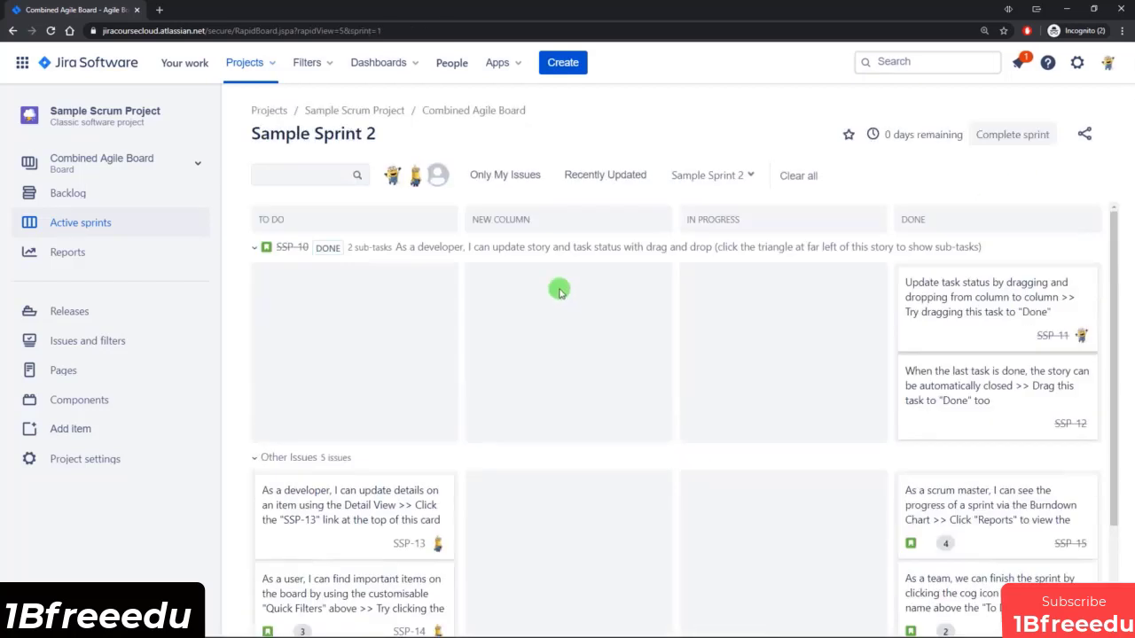
scroll(545, 293, "down", 3)
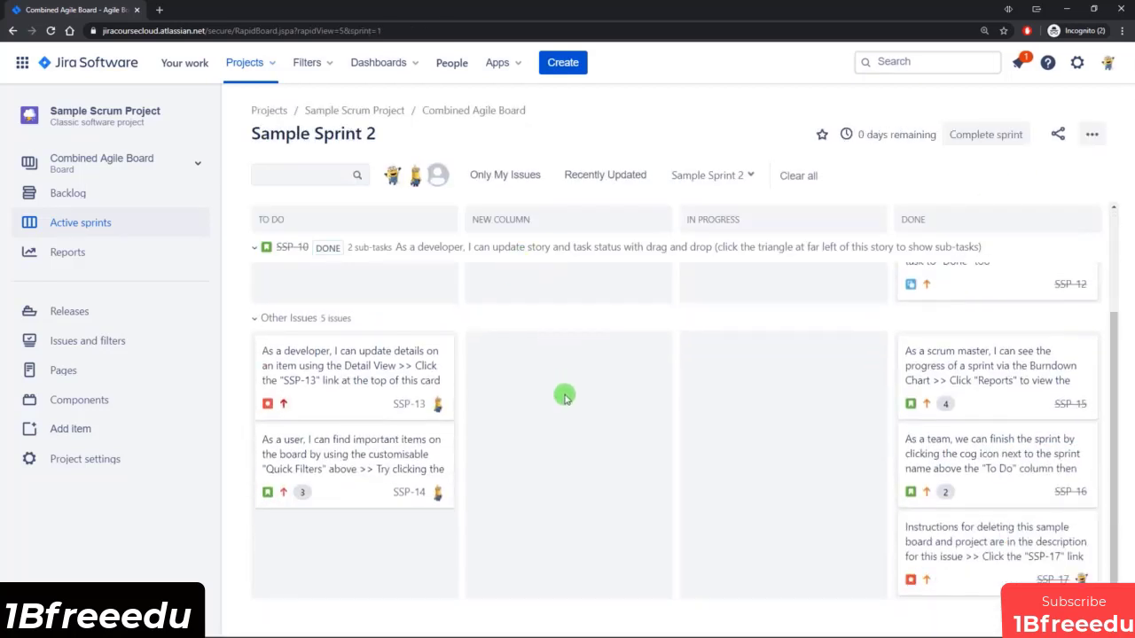
scroll(565, 396, "up", 3)
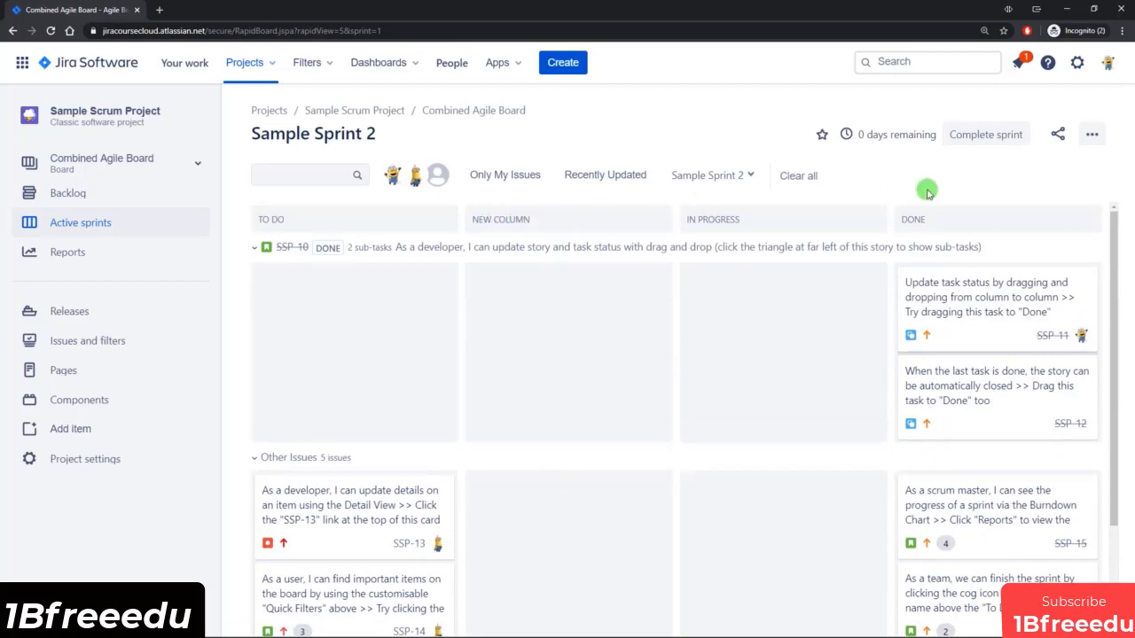
left_click(1092, 134)
left_click(997, 165)
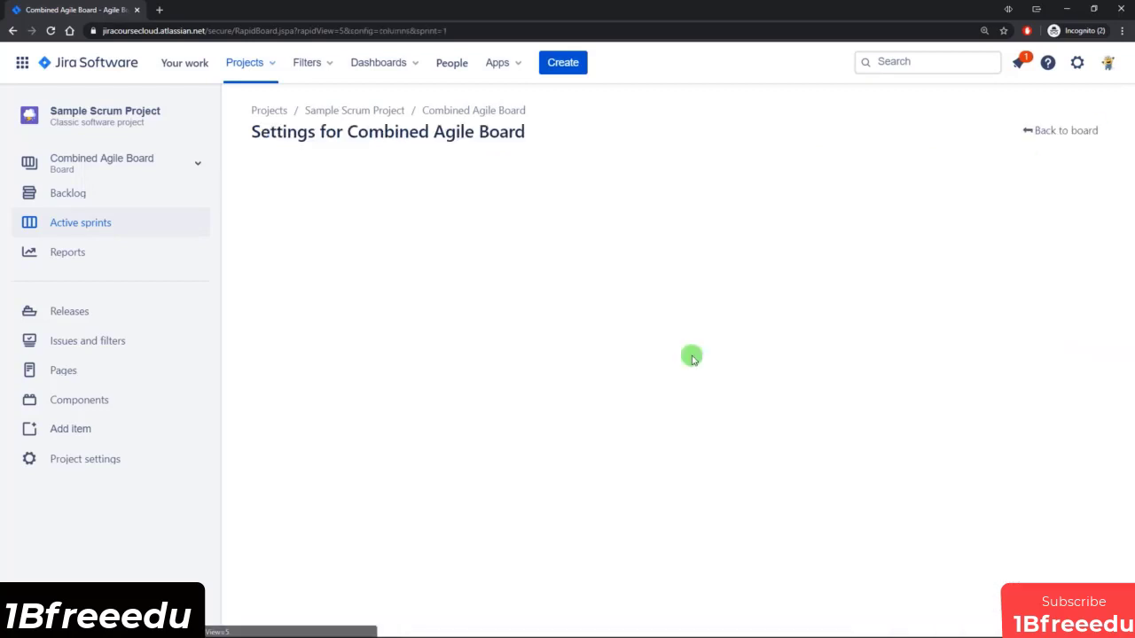
left_click(624, 467)
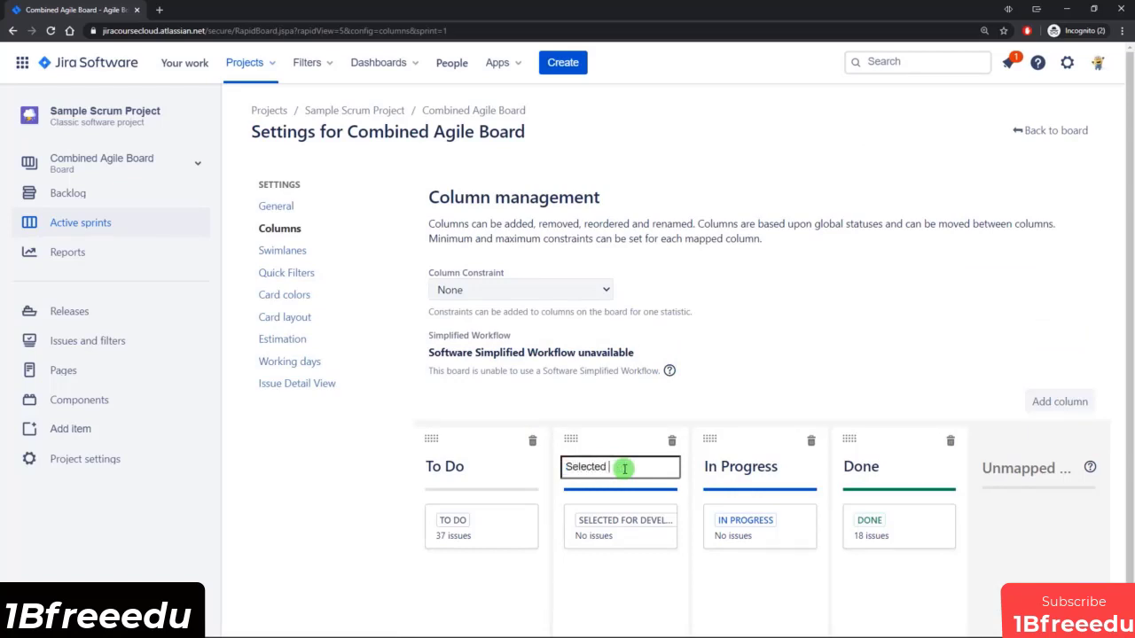
type("Selected for Dev")
key("Return")
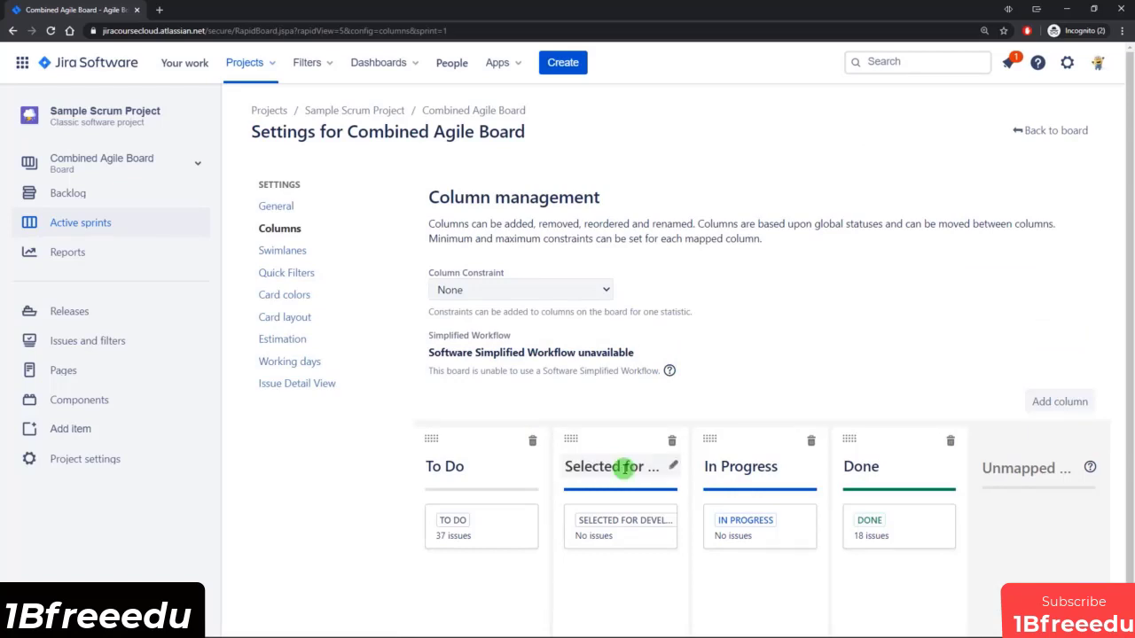
Return to the active sprints of Combined Agile Board and remove the Sample Sprint 2 filter to show all sprints.
left_click(1044, 133)
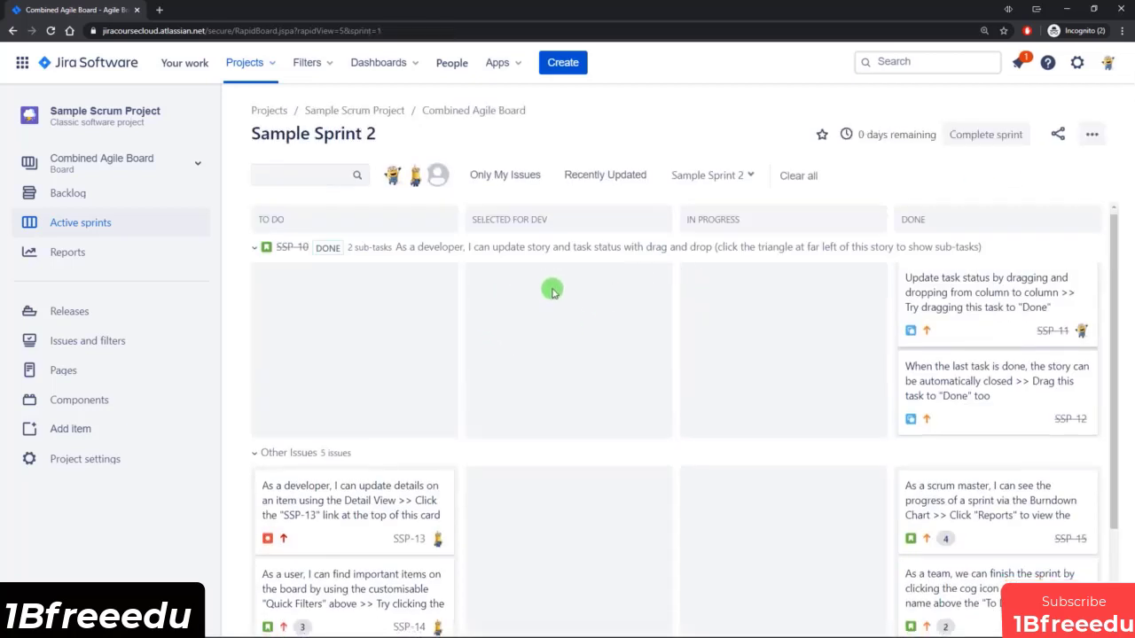
scroll(553, 369, "down", 2)
scroll(553, 369, "up", 2)
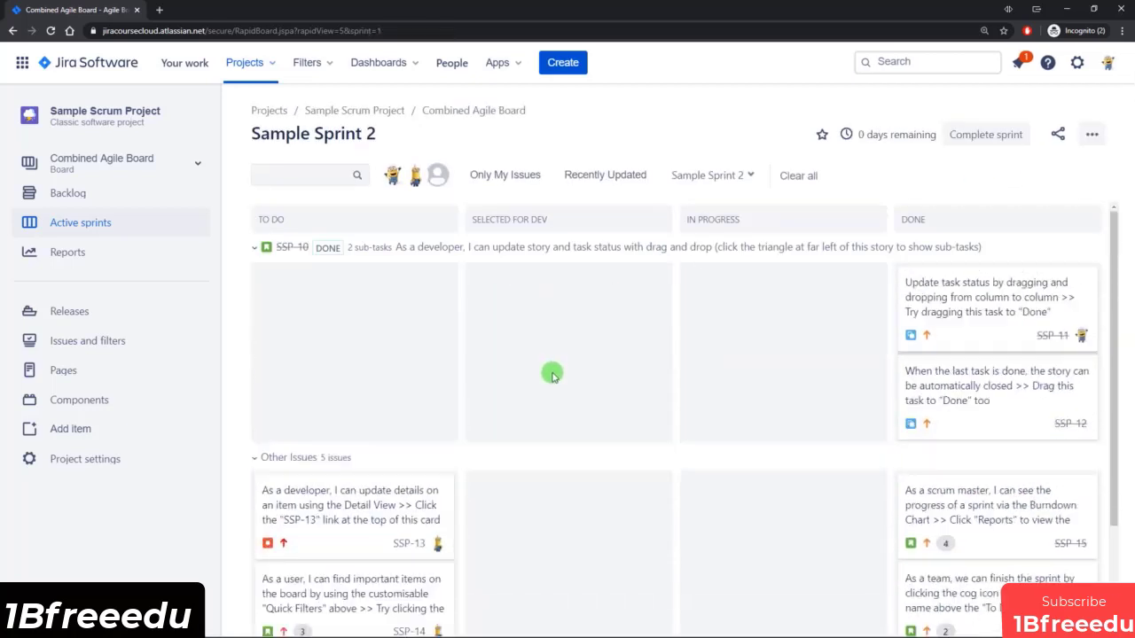
left_click(715, 174)
left_click(687, 238)
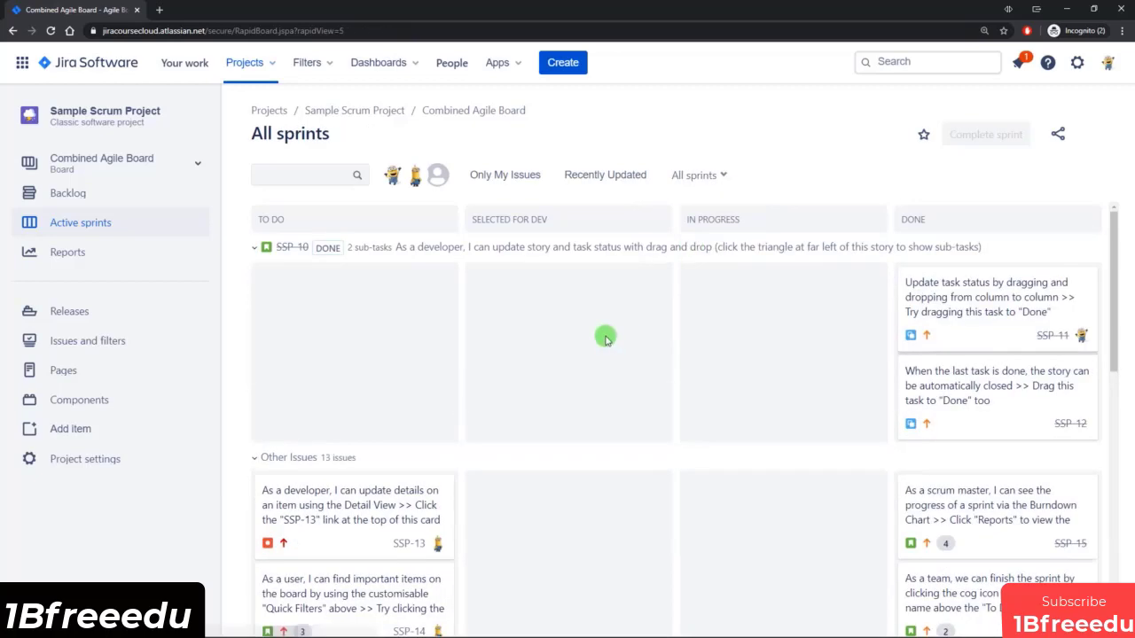
Review the issues of all sprints across the board's columns and check which sprints can be filtered.
scroll(602, 319, "down", 4)
scroll(588, 388, "down", 2)
scroll(595, 384, "up", 5)
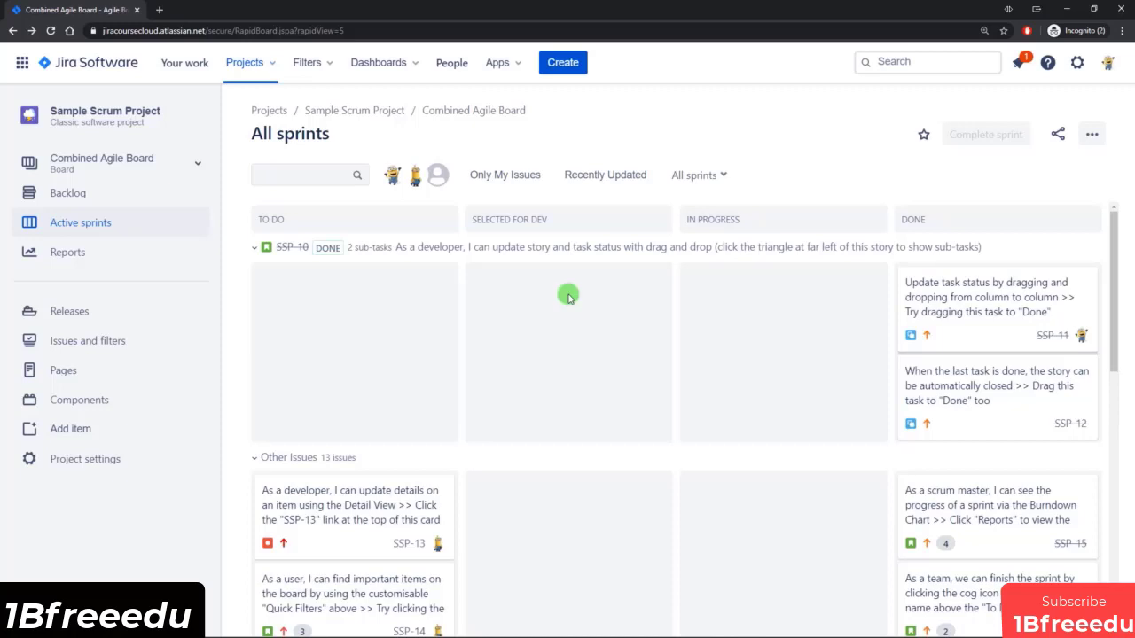
scroll(568, 297, "down", 1)
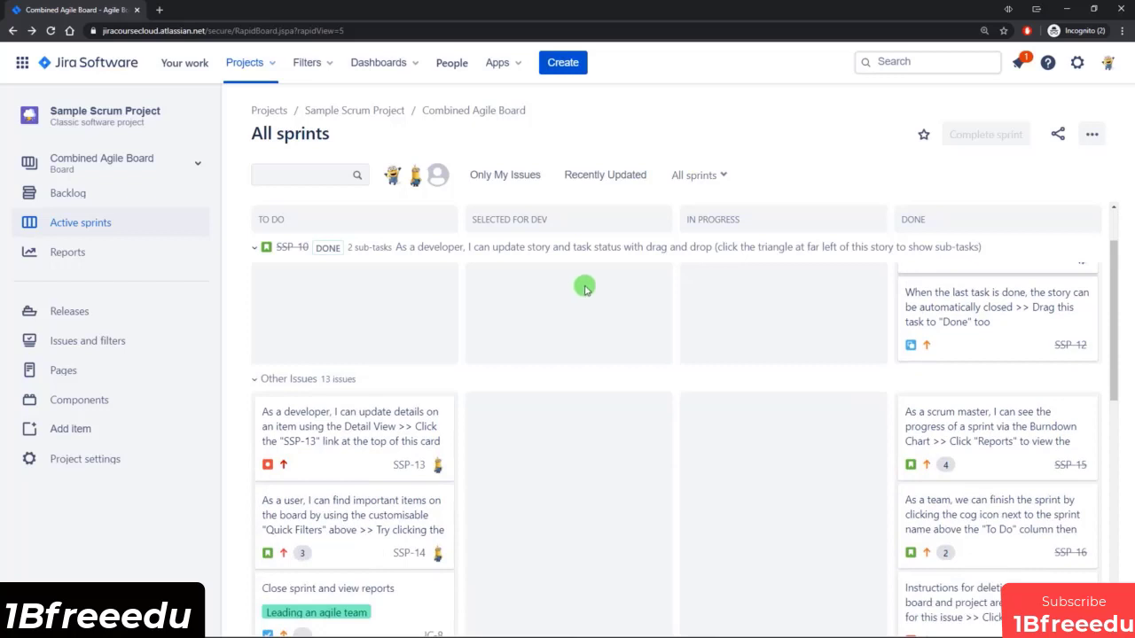
left_click(717, 176)
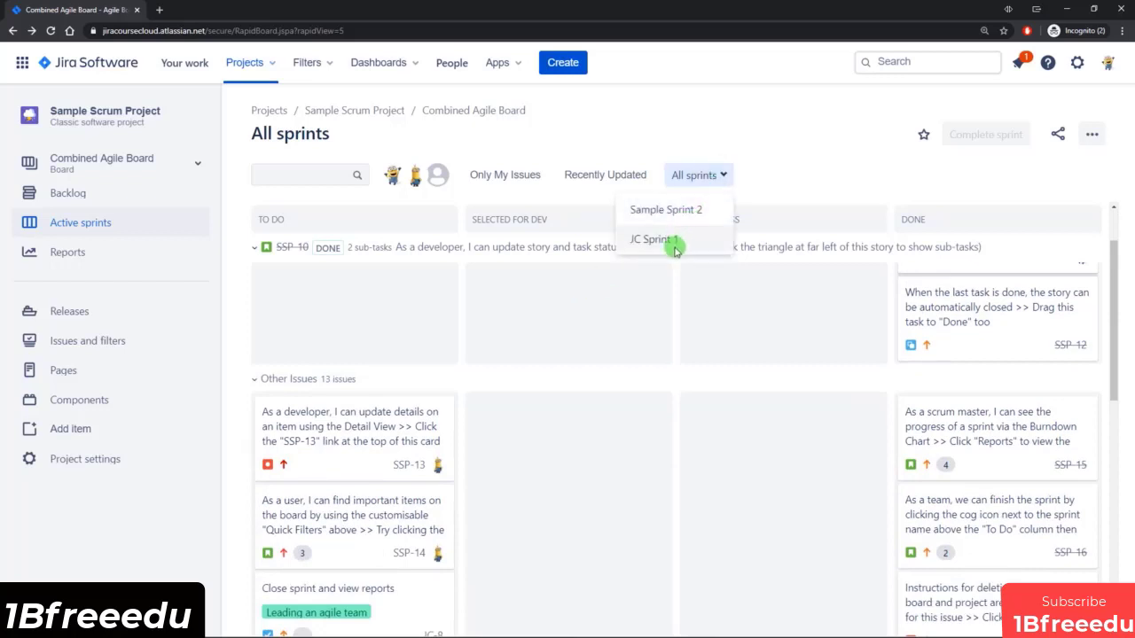
left_click(604, 338)
scroll(592, 343, "down", 3)
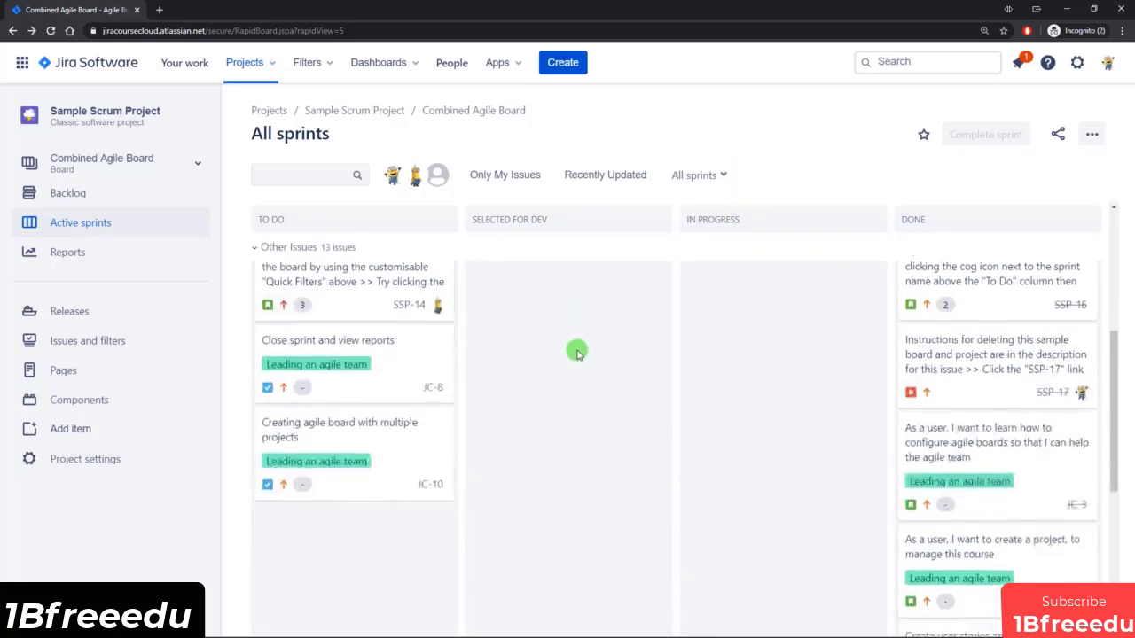
scroll(577, 353, "down", 1)
scroll(574, 354, "up", 1)
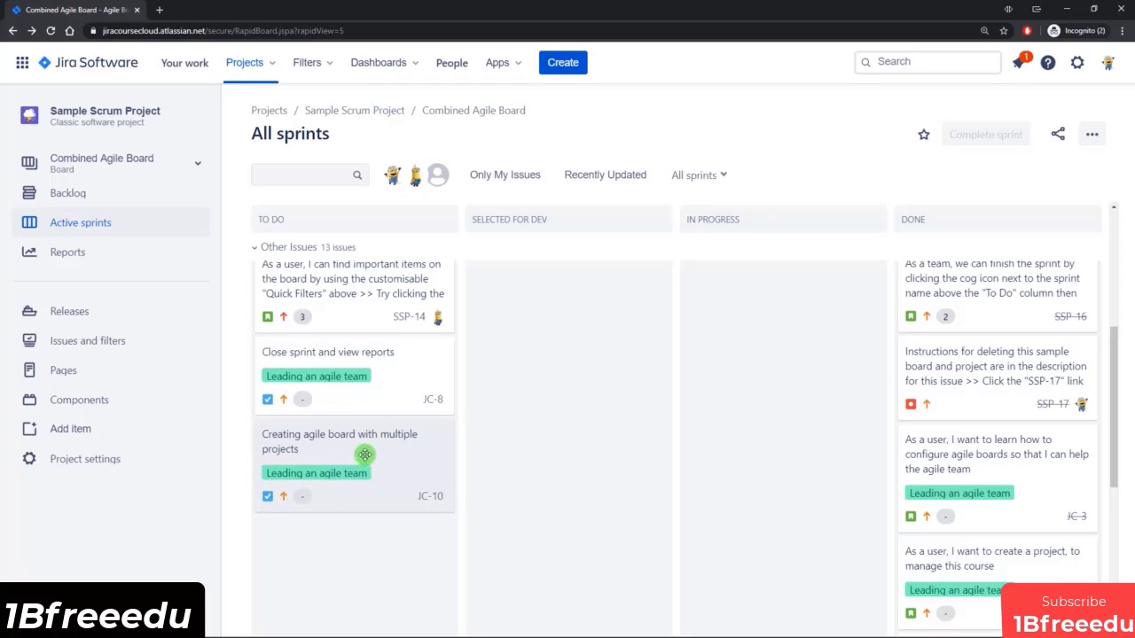
Move the Creating agile board with multiple projects card to Done and check it on JC board.
left_click_drag(364, 454, 1006, 480)
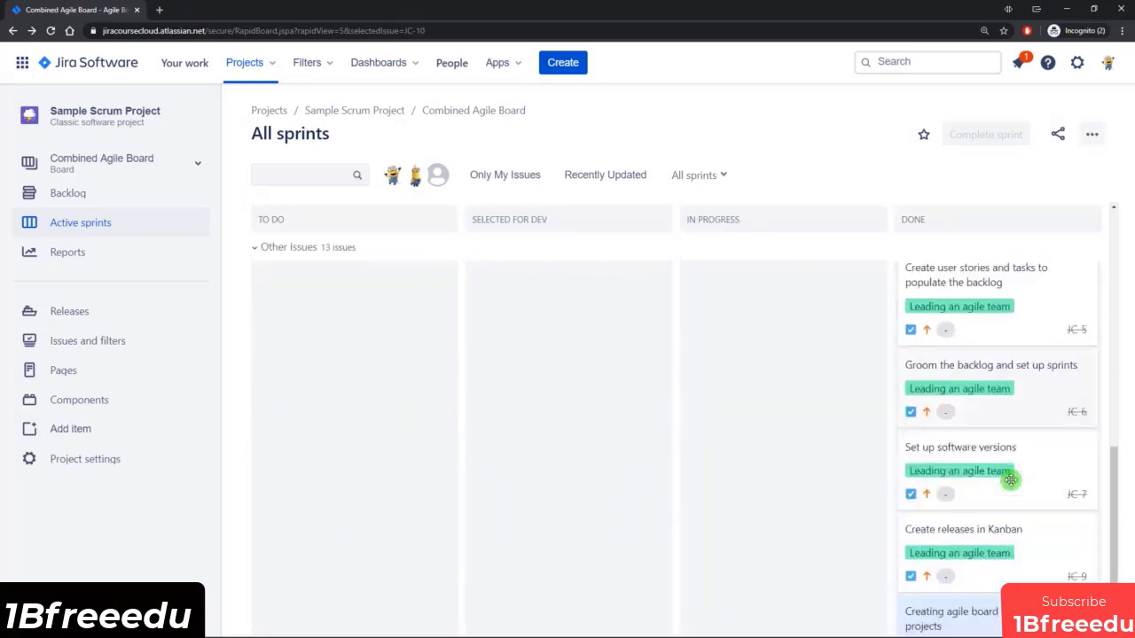
scroll(1011, 480, "down", 1)
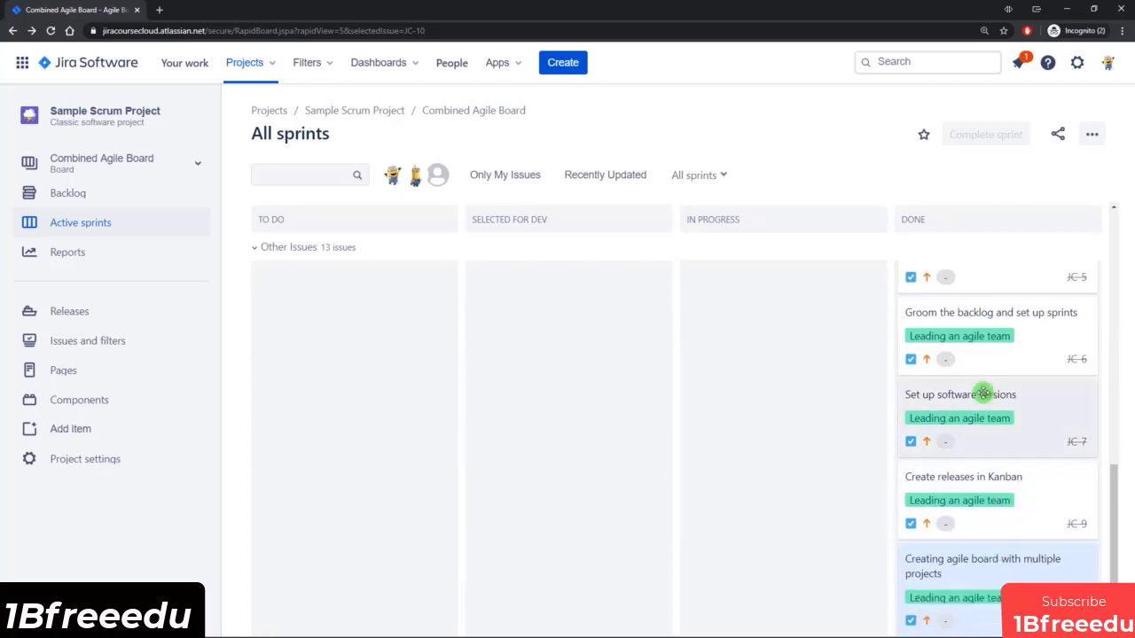
left_click(196, 168)
left_click(59, 357)
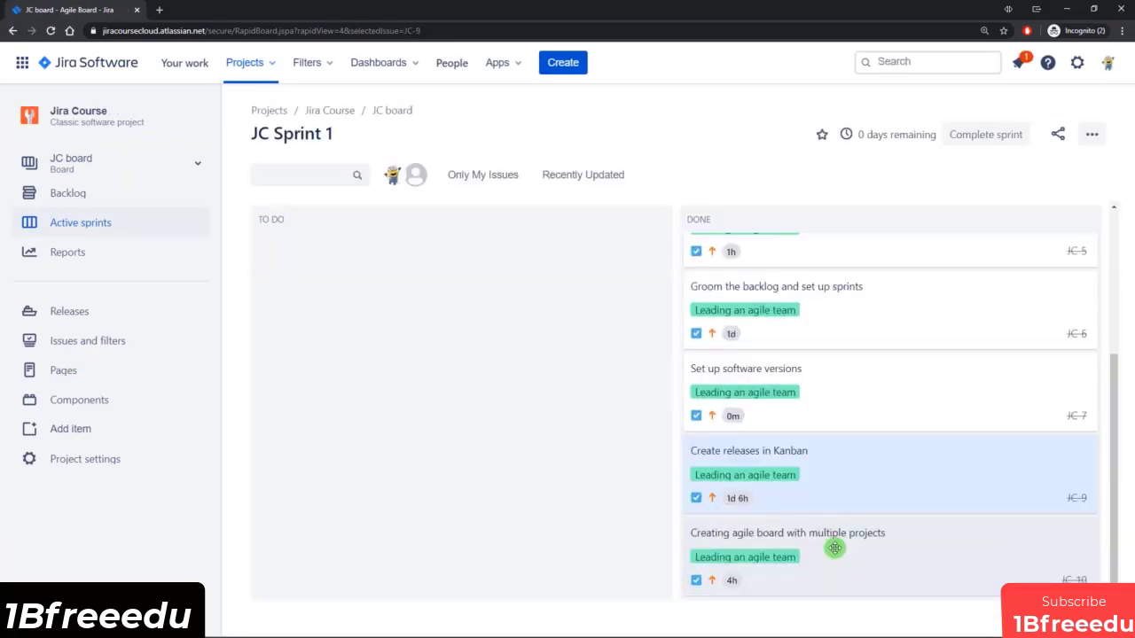
scroll(650, 419, "up", 5)
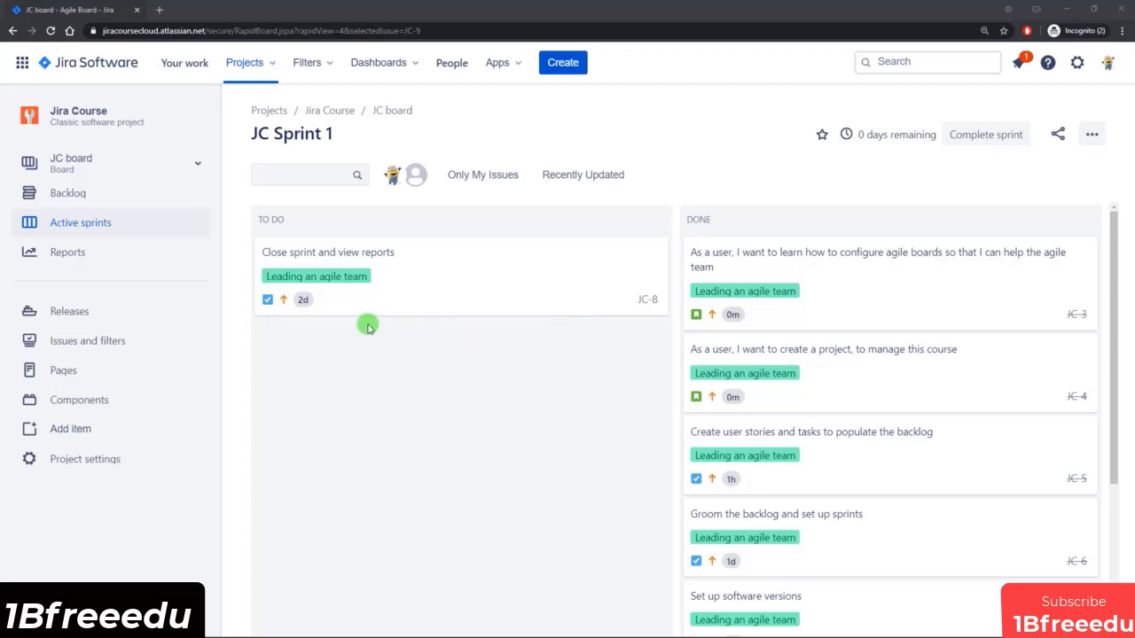
Open the backlog of JC board and close the issue details and the versions list.
left_click(123, 195)
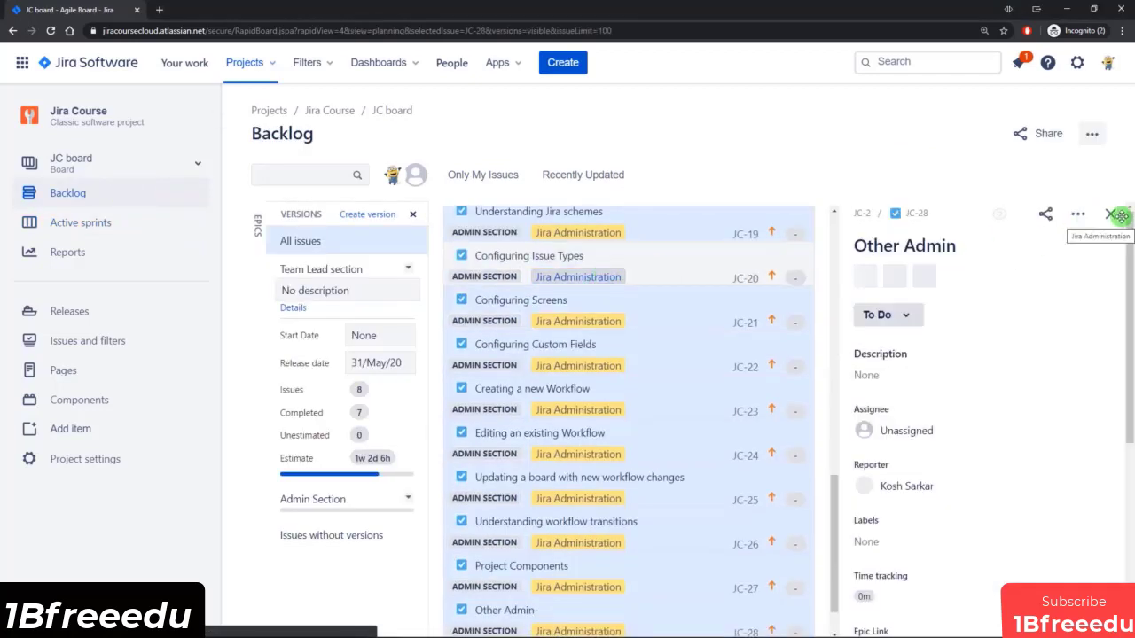
left_click(1109, 214)
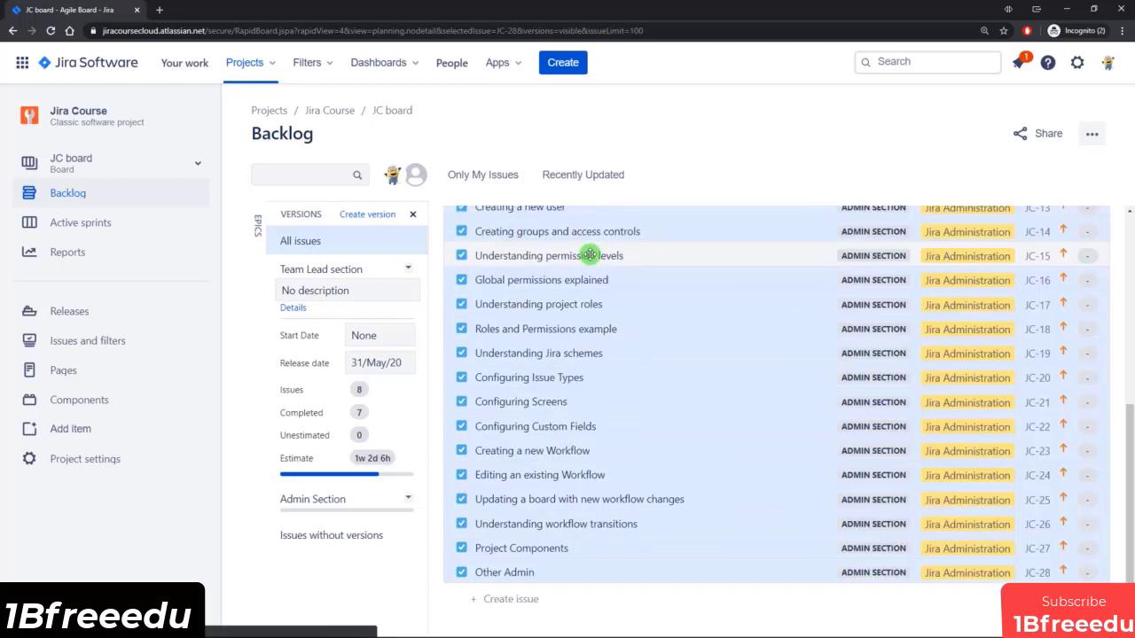
left_click(413, 214)
scroll(545, 434, "up", 5)
Create the backlog task "Test - added to sprint but not completed" and send it to the top of the backlog.
scroll(544, 412, "down", 4)
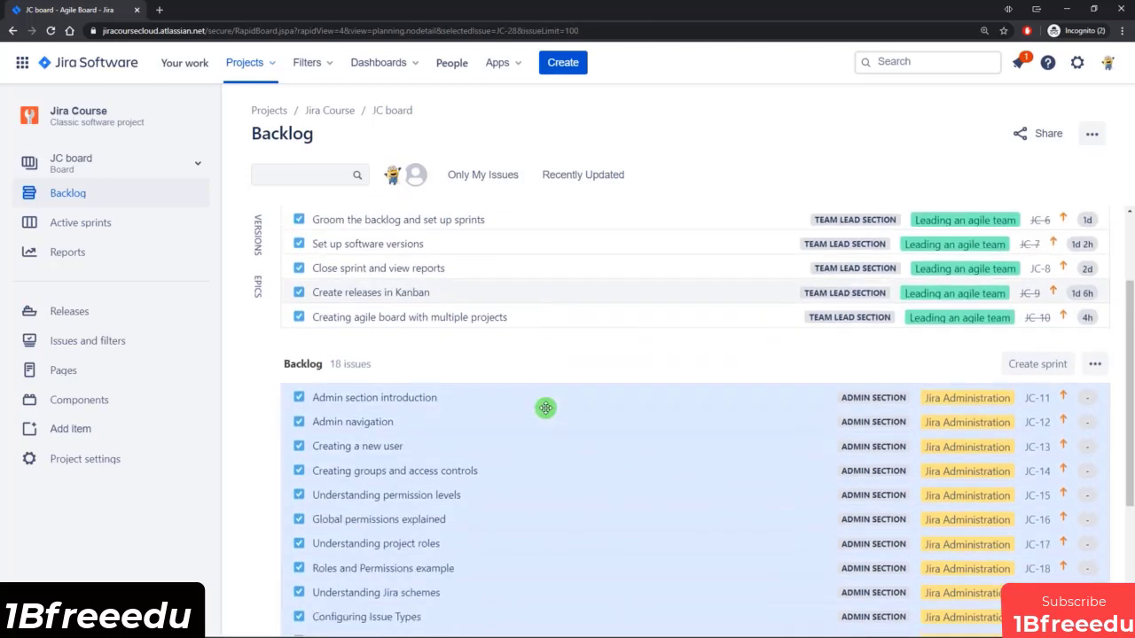
left_click(372, 603)
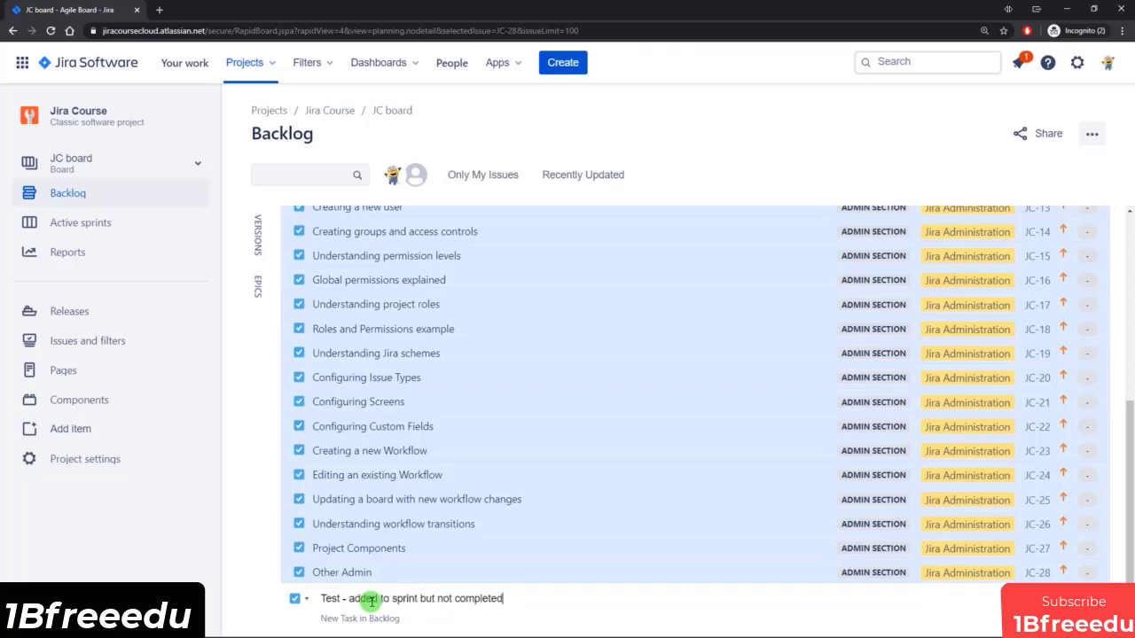
key("Return")
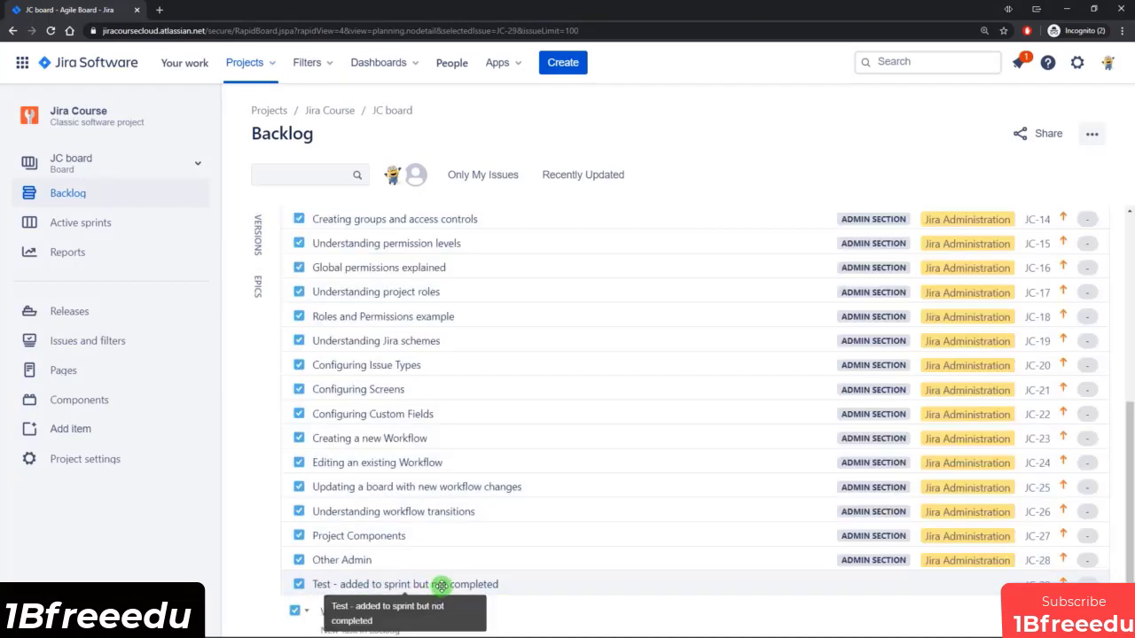
right_click(441, 586)
left_click(487, 423)
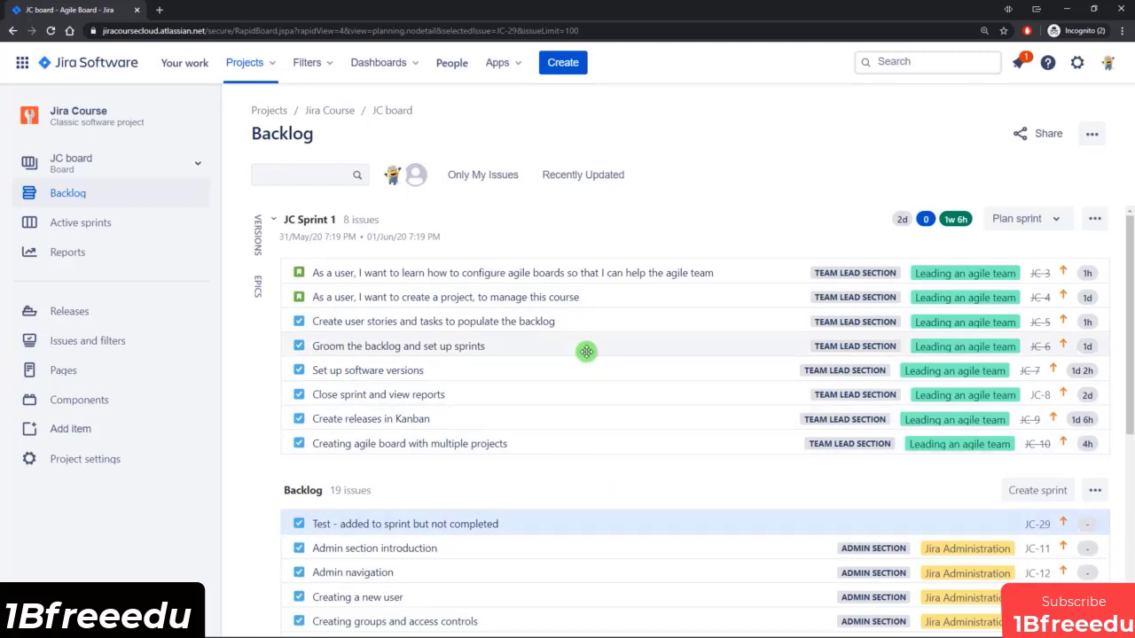
Send the "Test - added to sprint but not completed" task to JC Sprint 1, accepting the sprint scope change.
scroll(585, 352, "down", 1)
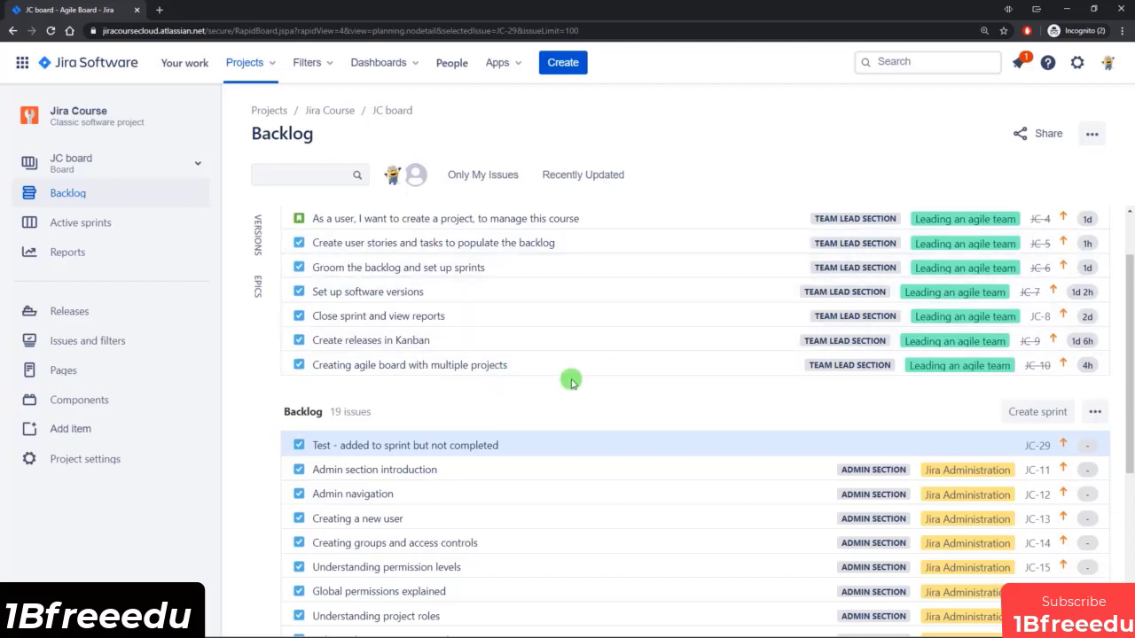
left_click(530, 445)
right_click(530, 445)
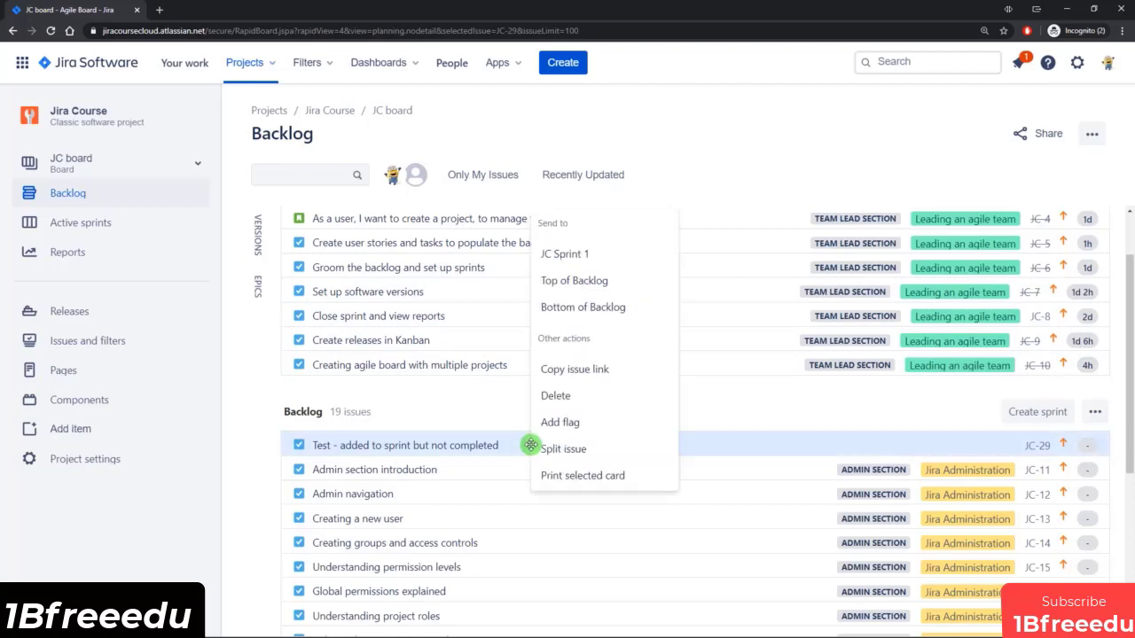
left_click(574, 254)
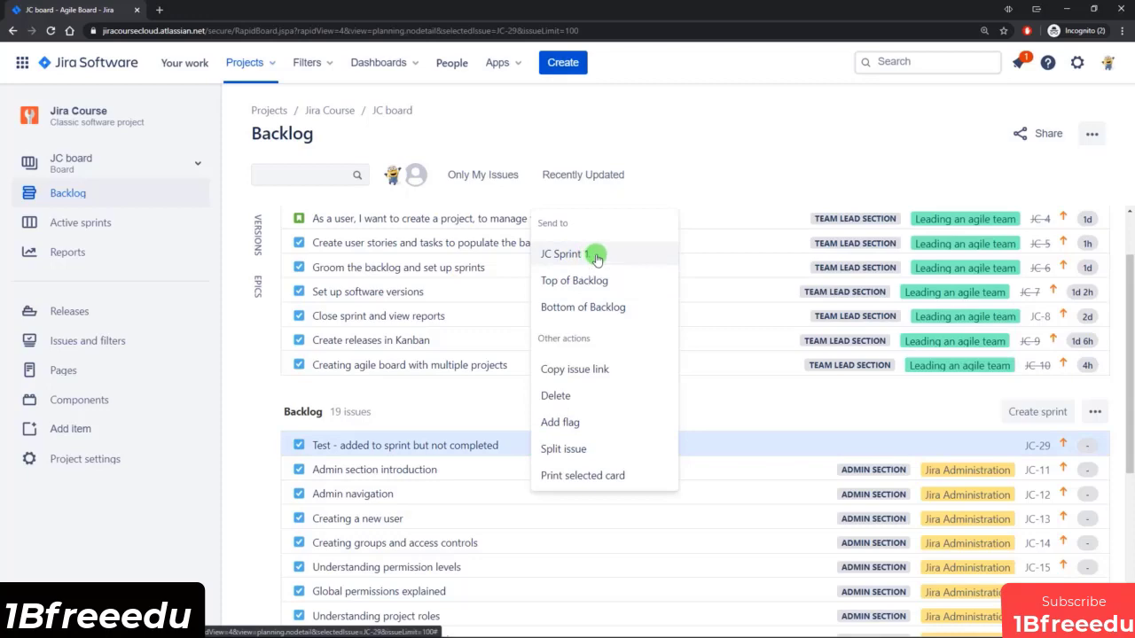
left_click(576, 254)
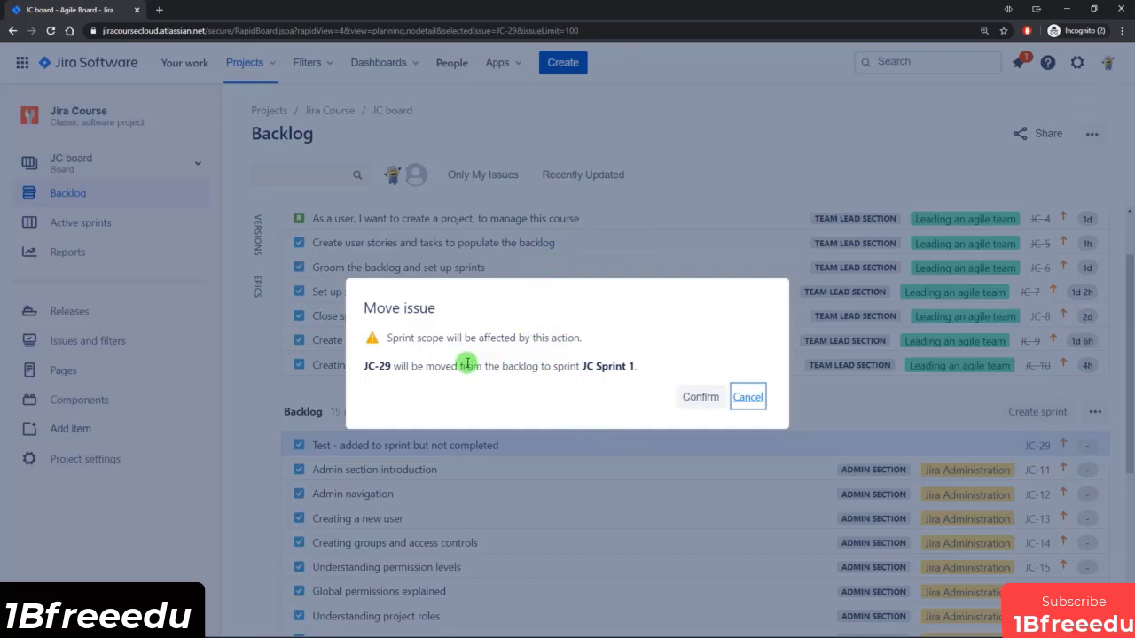
left_click(700, 397)
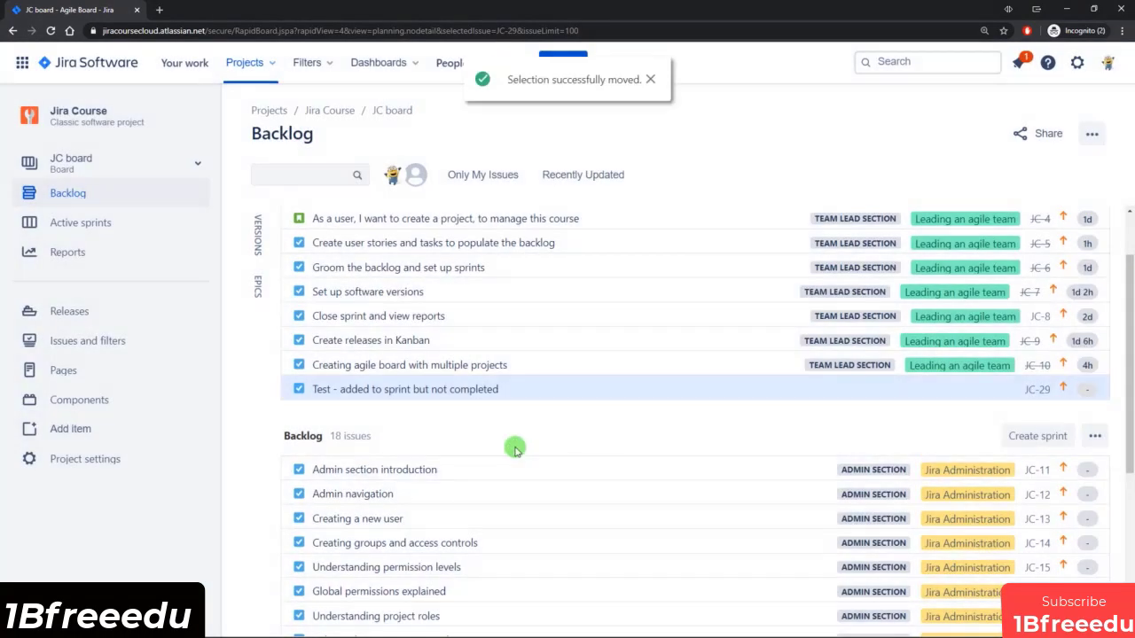
scroll(481, 393, "up", 2)
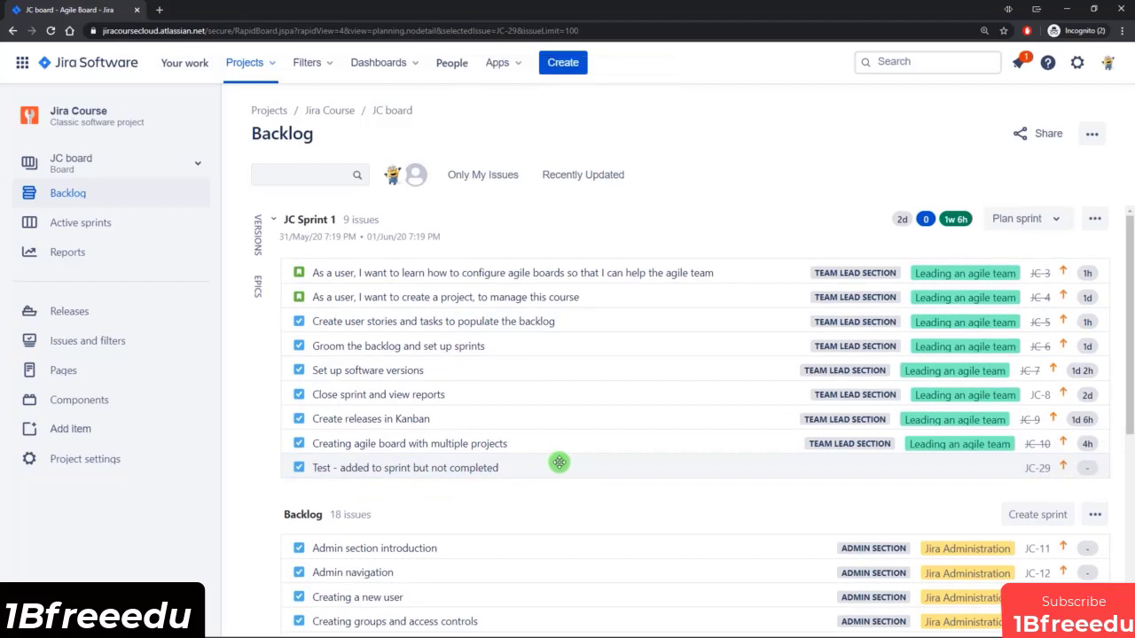
left_click(559, 457)
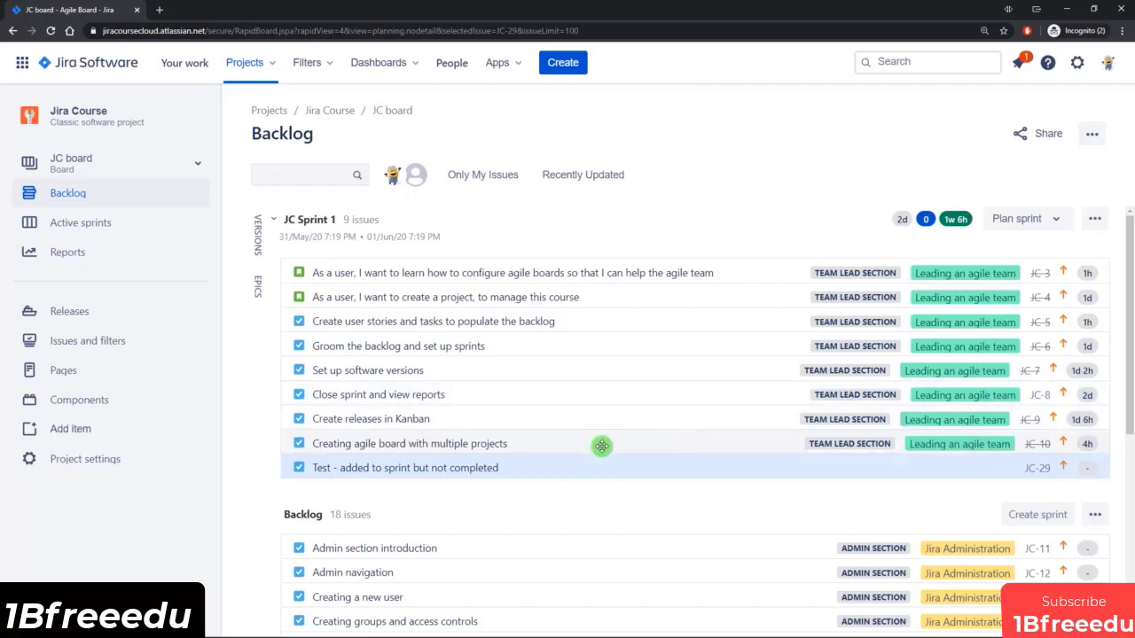
Set the original estimate of the Close sprint and view reports task to 2h.
left_click(650, 396)
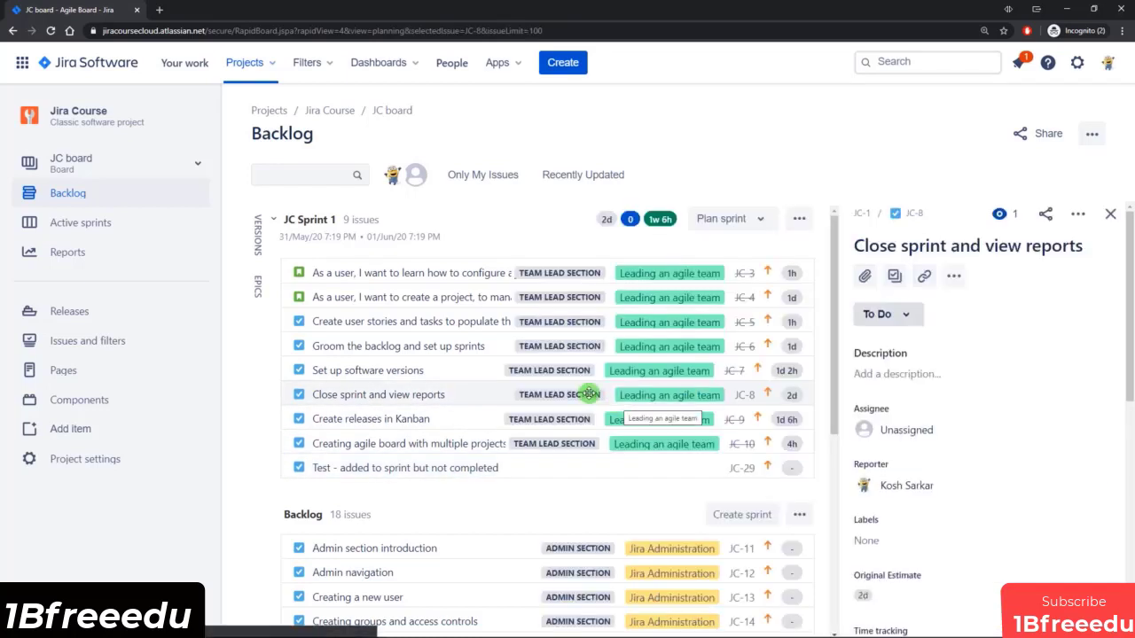
scroll(922, 354, "down", 1)
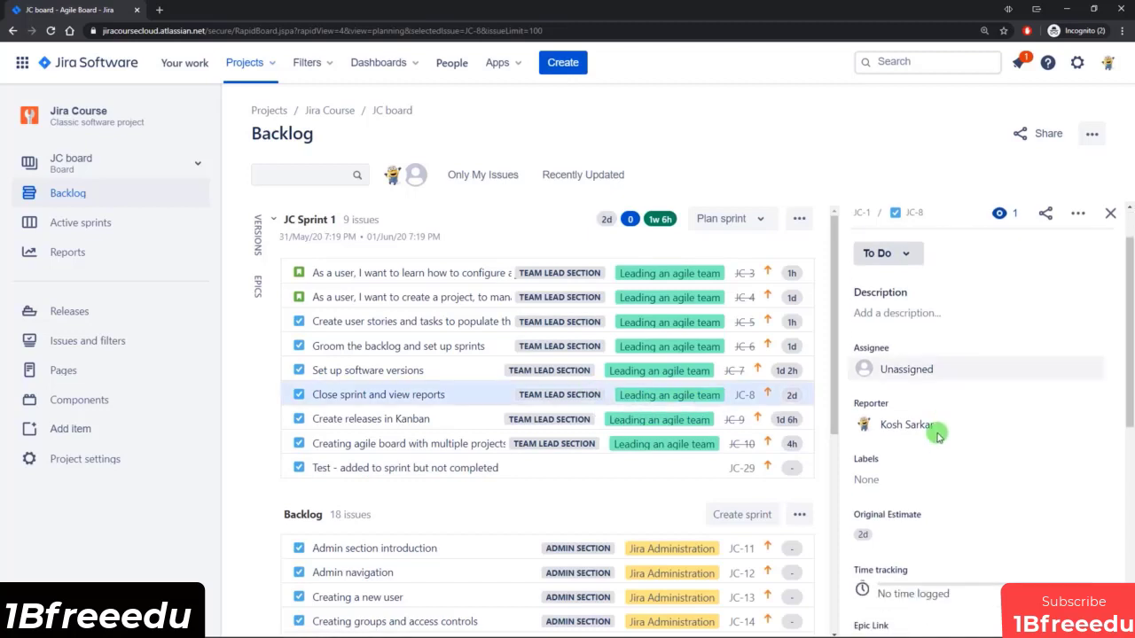
left_click(893, 523)
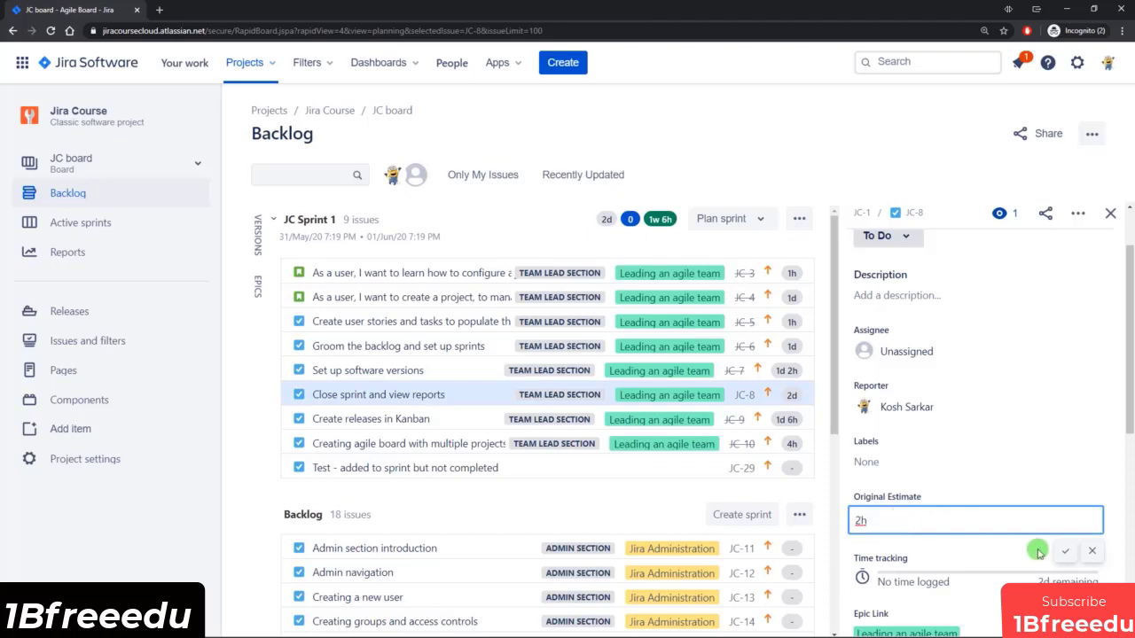
left_click(1065, 551)
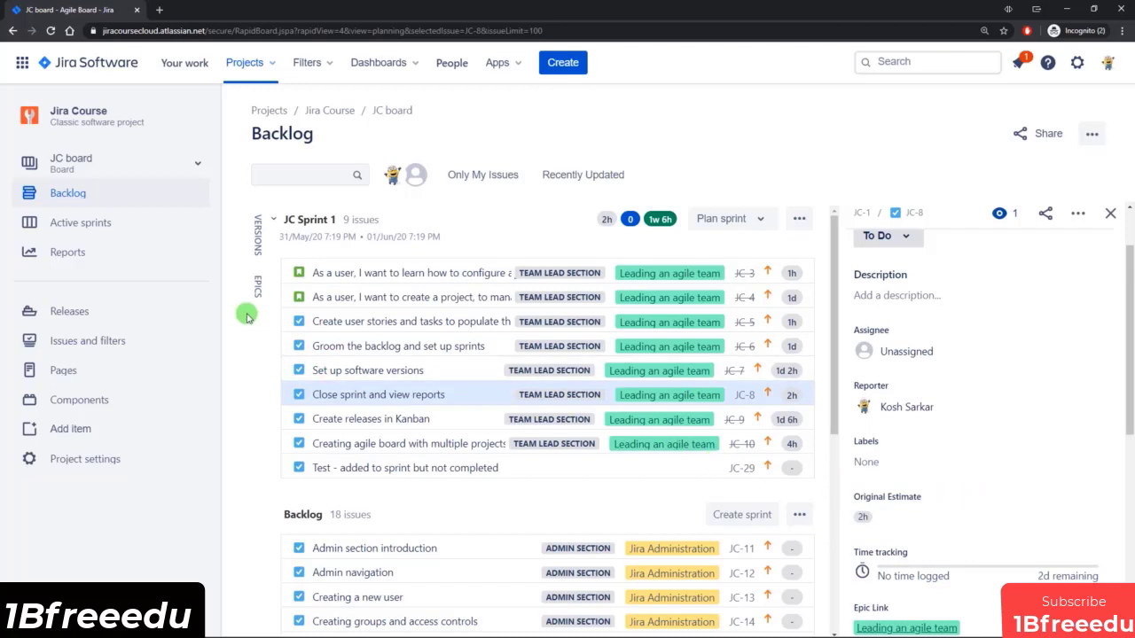
Move the Close sprint and view reports task to Done and complete JC Sprint 1, sending its incomplete issues to the Backlog.
left_click(122, 232)
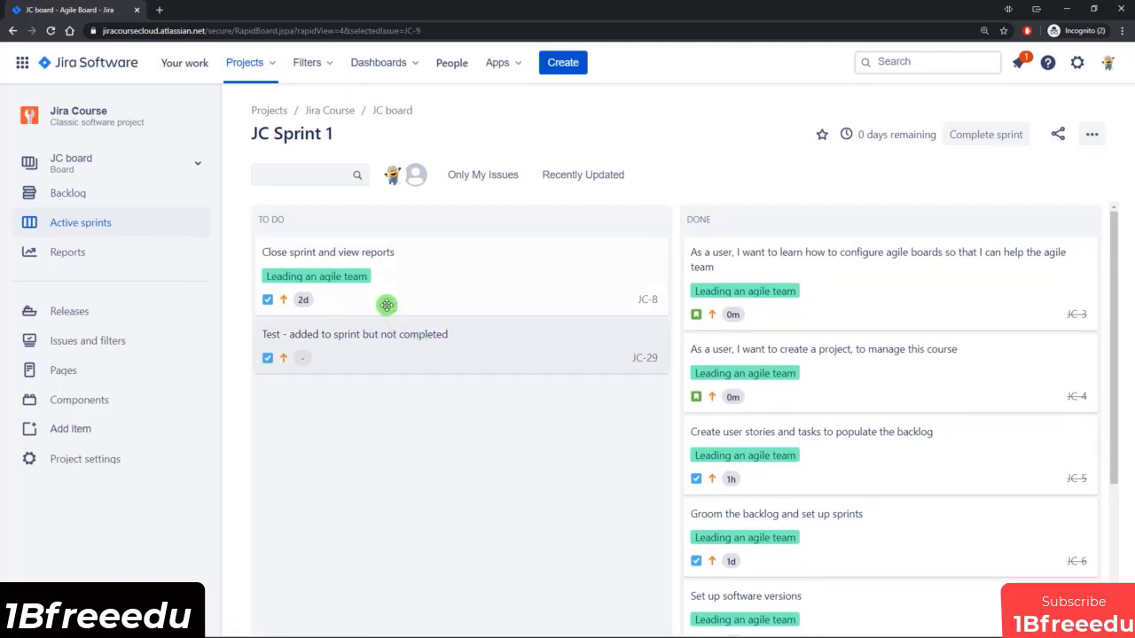
left_click_drag(396, 268, 838, 297)
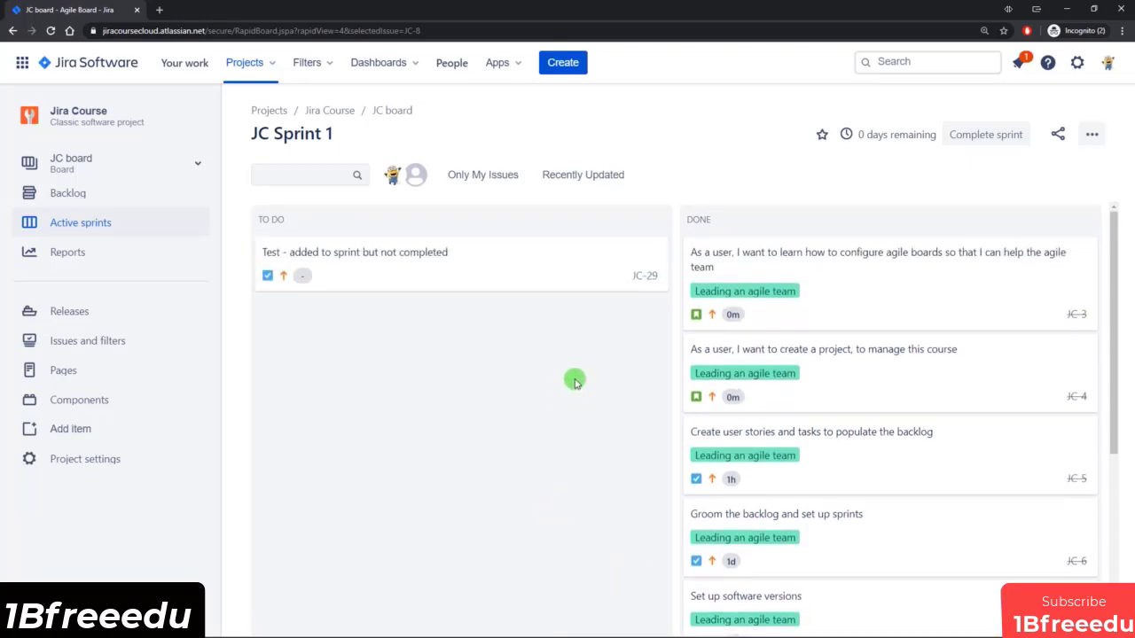
left_click(982, 134)
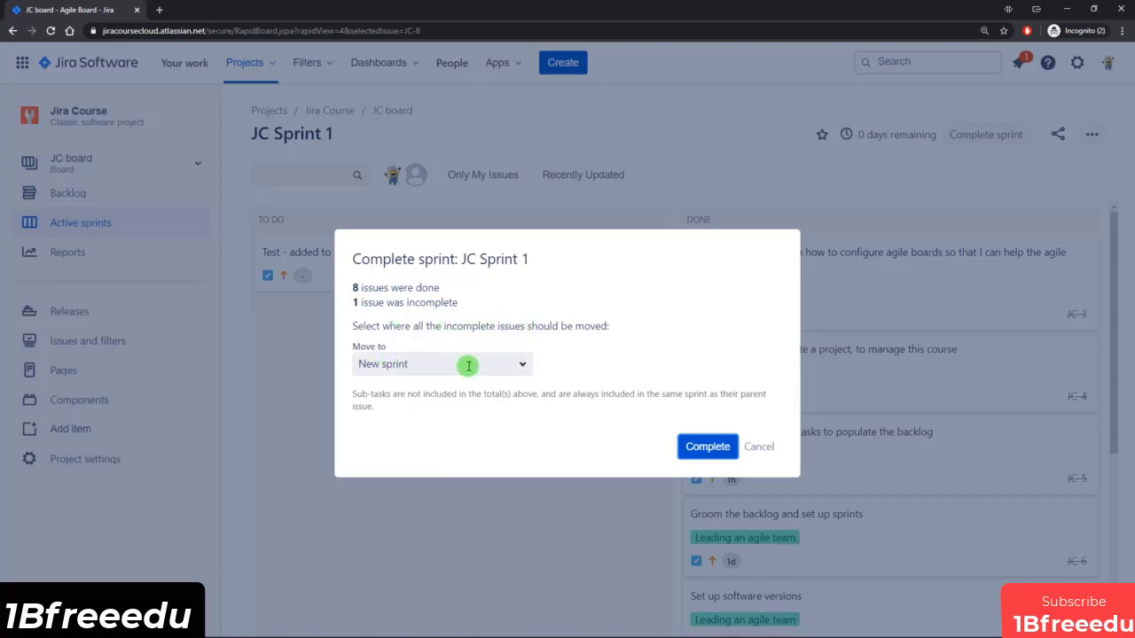
left_click(532, 365)
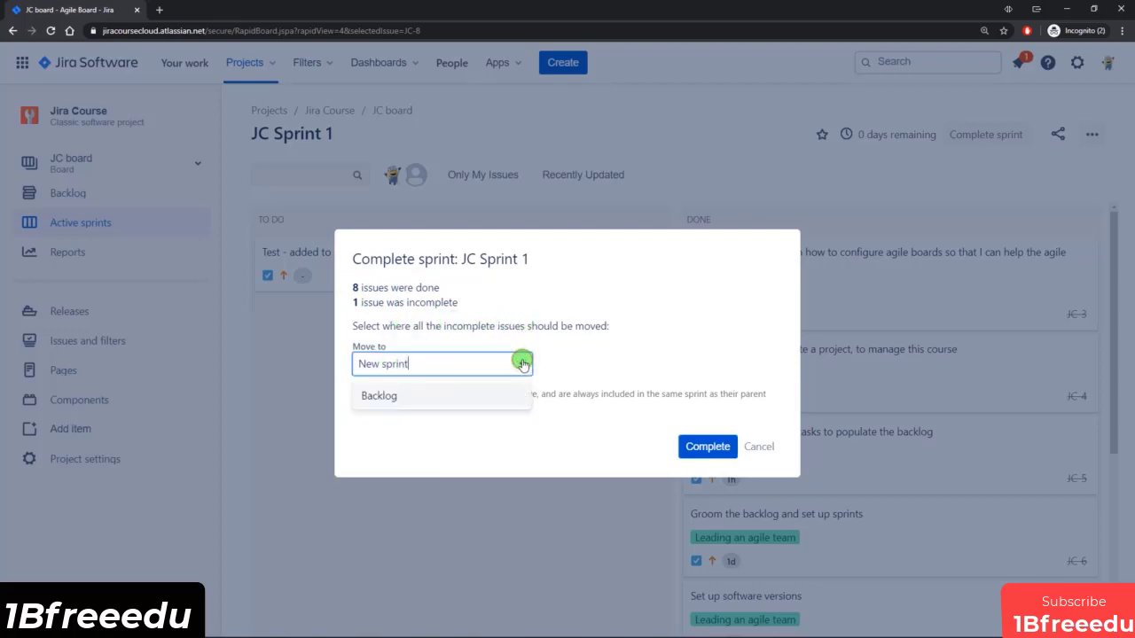
left_click(386, 398)
left_click(580, 365)
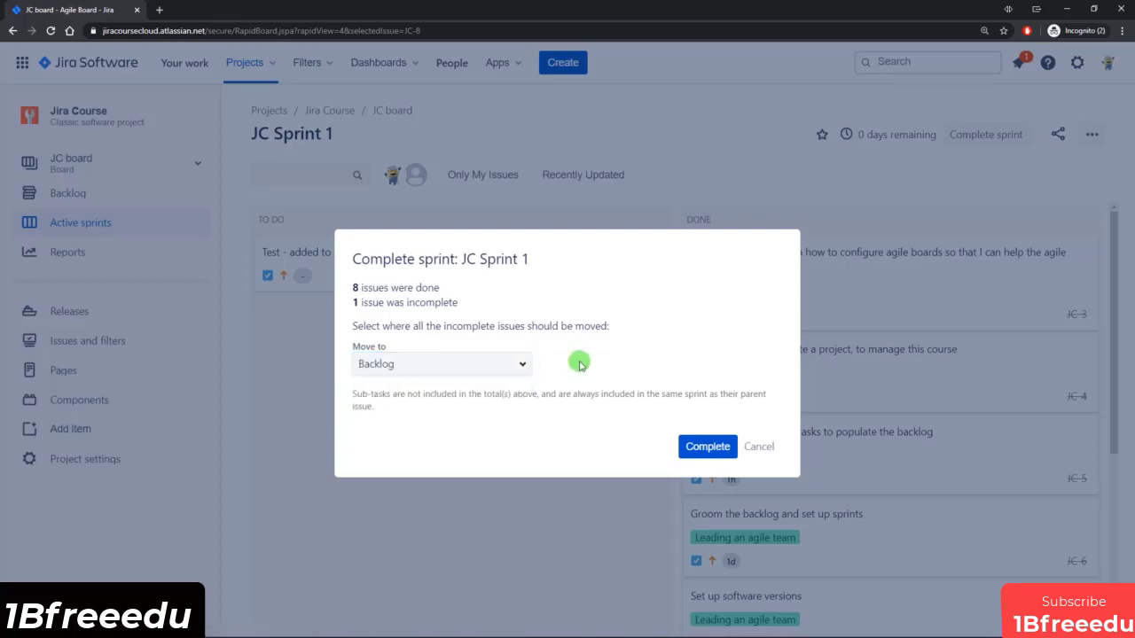
left_click(715, 452)
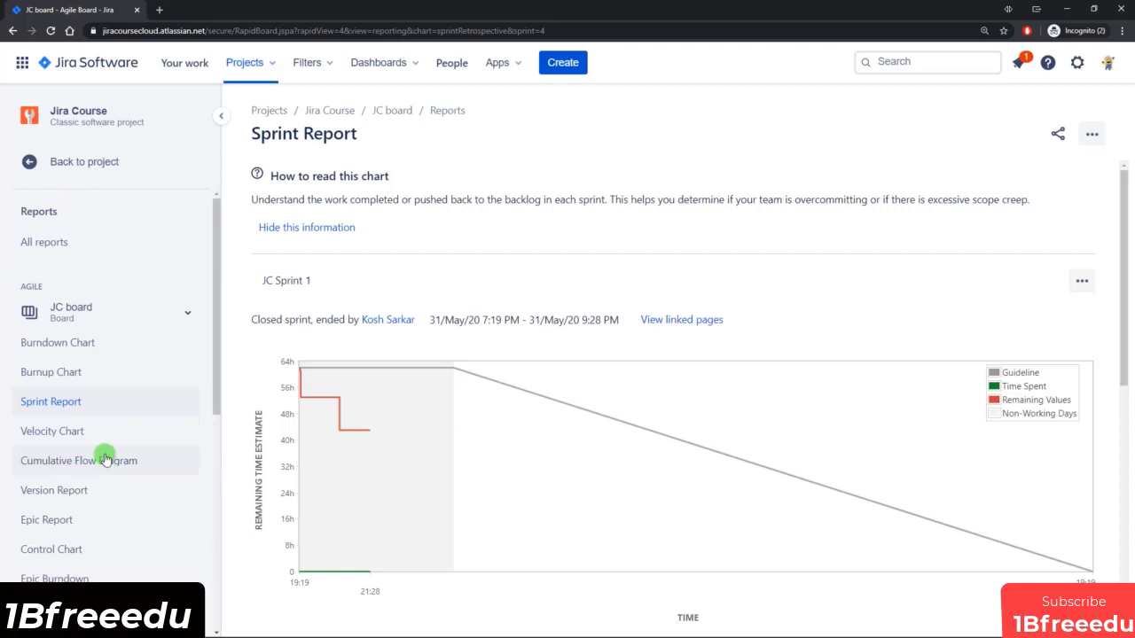
Review the JC Sprint 1 Sprint Report, from the remaining time chart down to the completed and not completed issues.
scroll(578, 287, "down", 2)
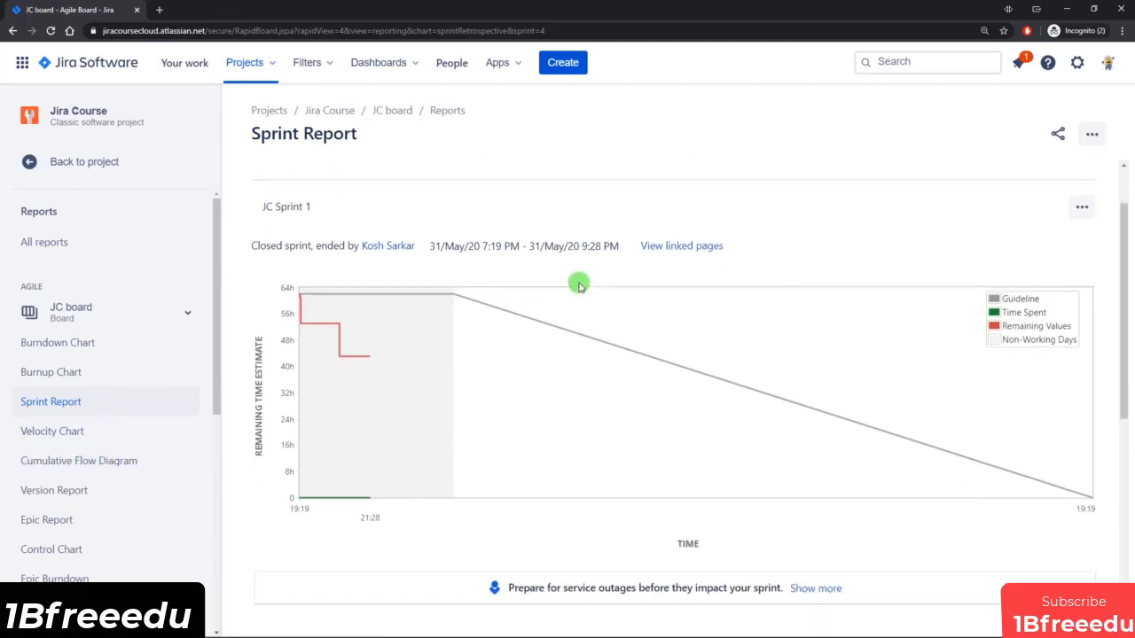
scroll(574, 333, "down", 1)
scroll(570, 337, "up", 3)
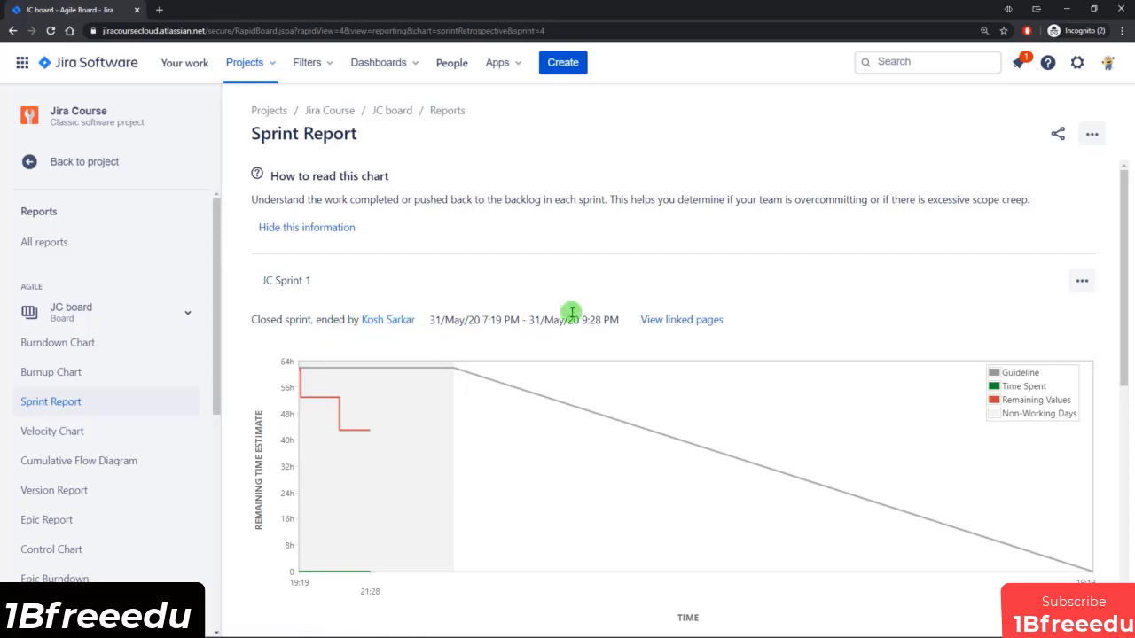
scroll(572, 313, "down", 1)
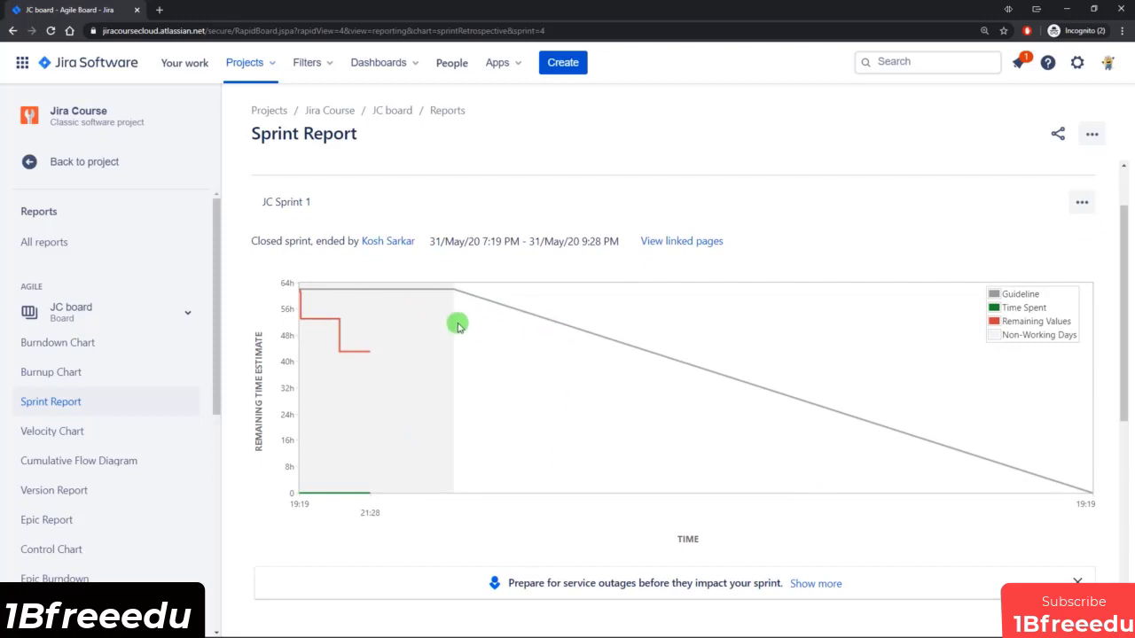
scroll(459, 321, "down", 4)
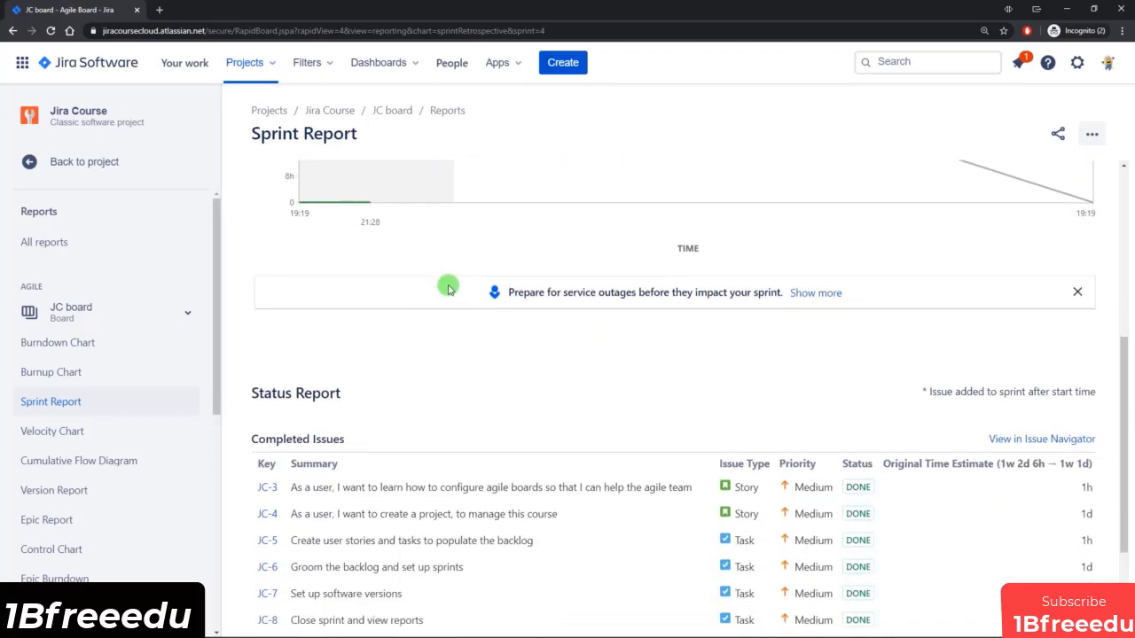
scroll(446, 273, "down", 1)
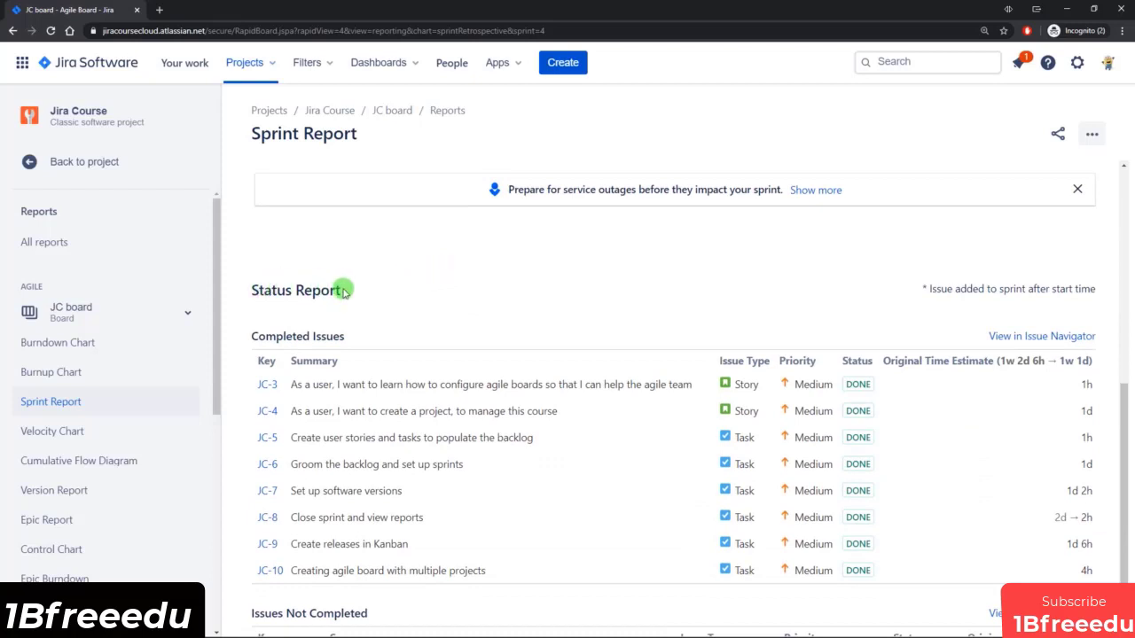
scroll(364, 289, "down", 1)
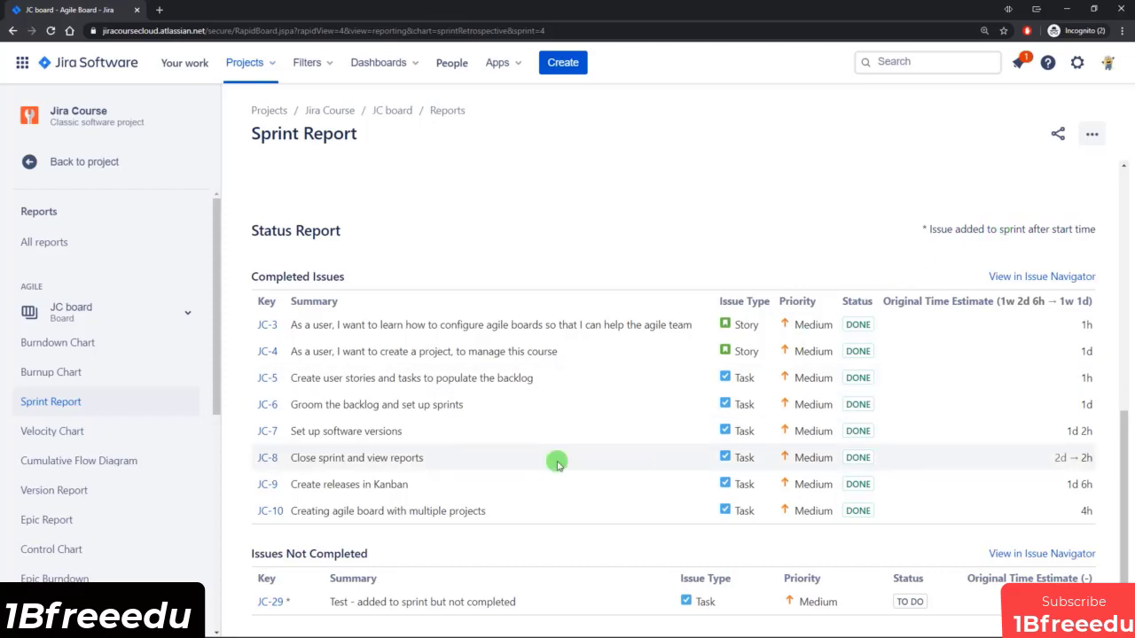
Examine the estimate change of the Close sprint and view reports task and the overall original time estimate of the completed issues.
left_click_drag(306, 458, 430, 462)
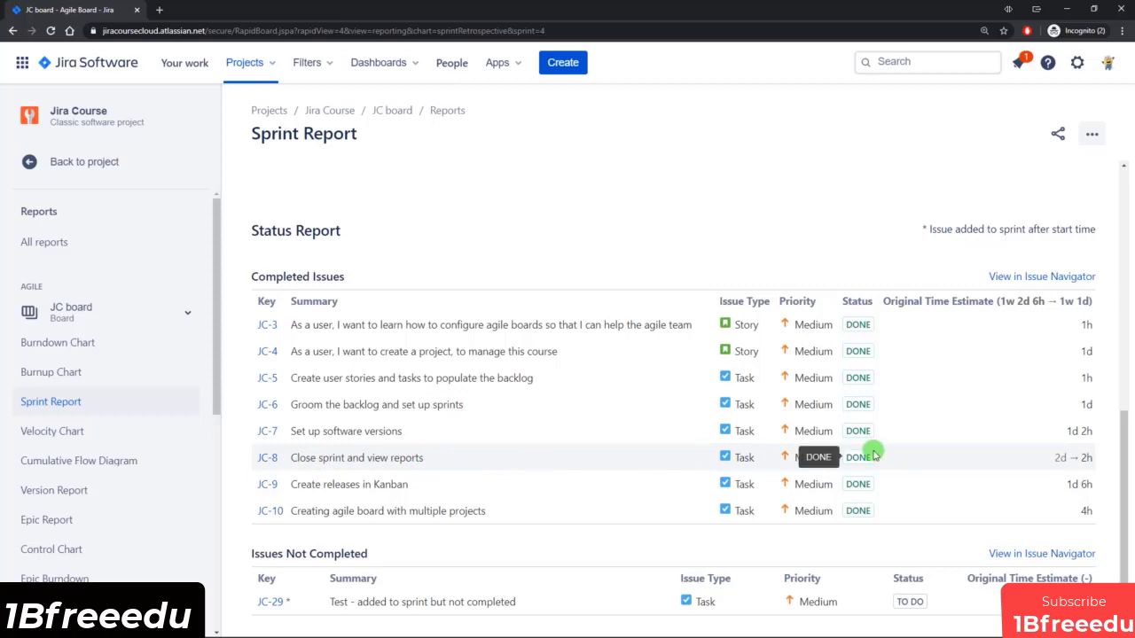
mouse_move(1060, 456)
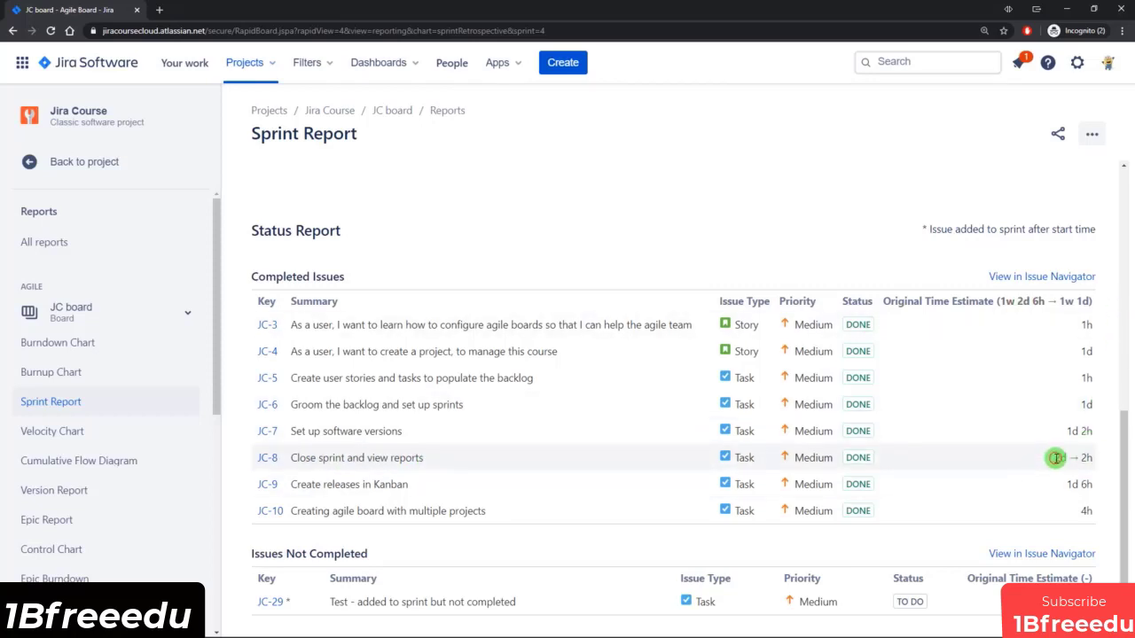
double_click(1057, 457)
double_click(1087, 458)
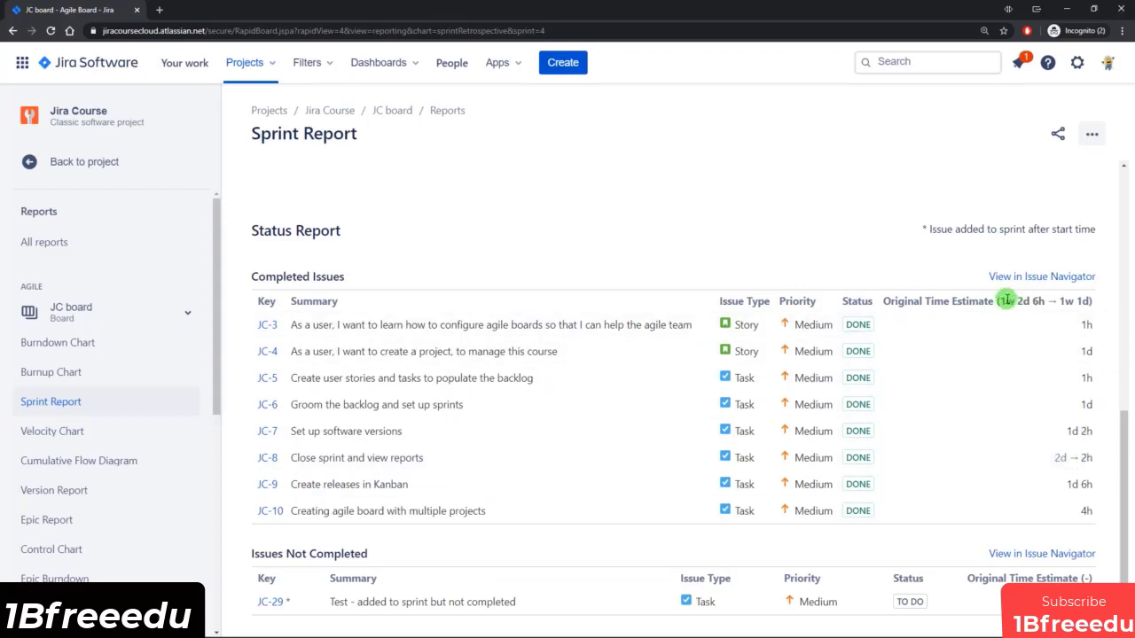
left_click_drag(1002, 301, 1114, 307)
left_click(1109, 303)
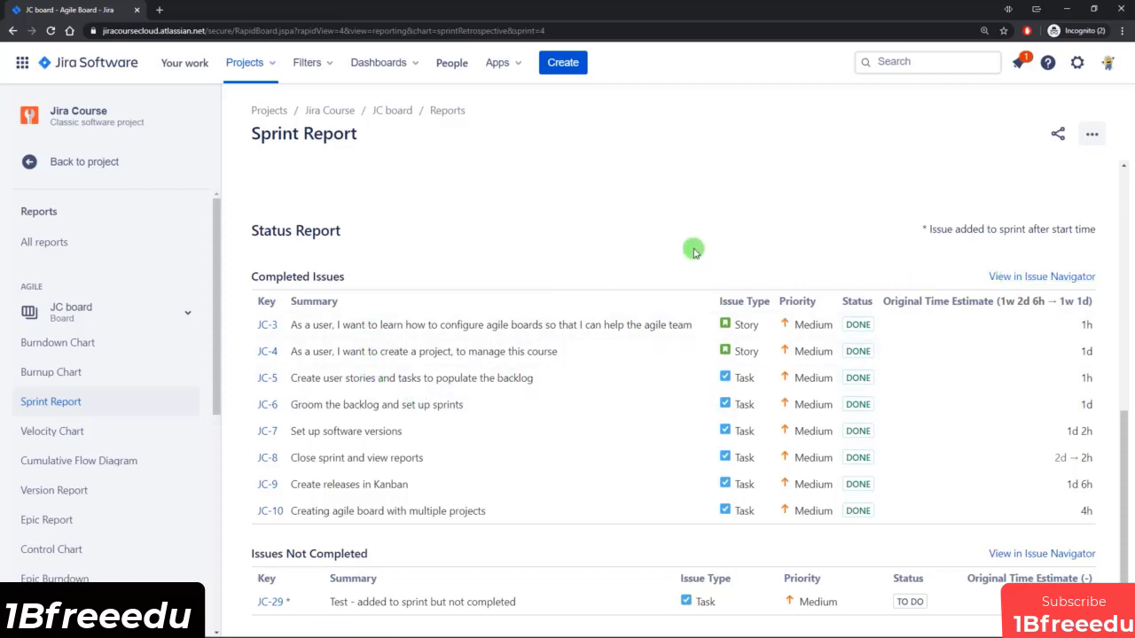
Compare the sprint report's chart with its status report and look through the list of available agile reports.
scroll(694, 253, "up", 4)
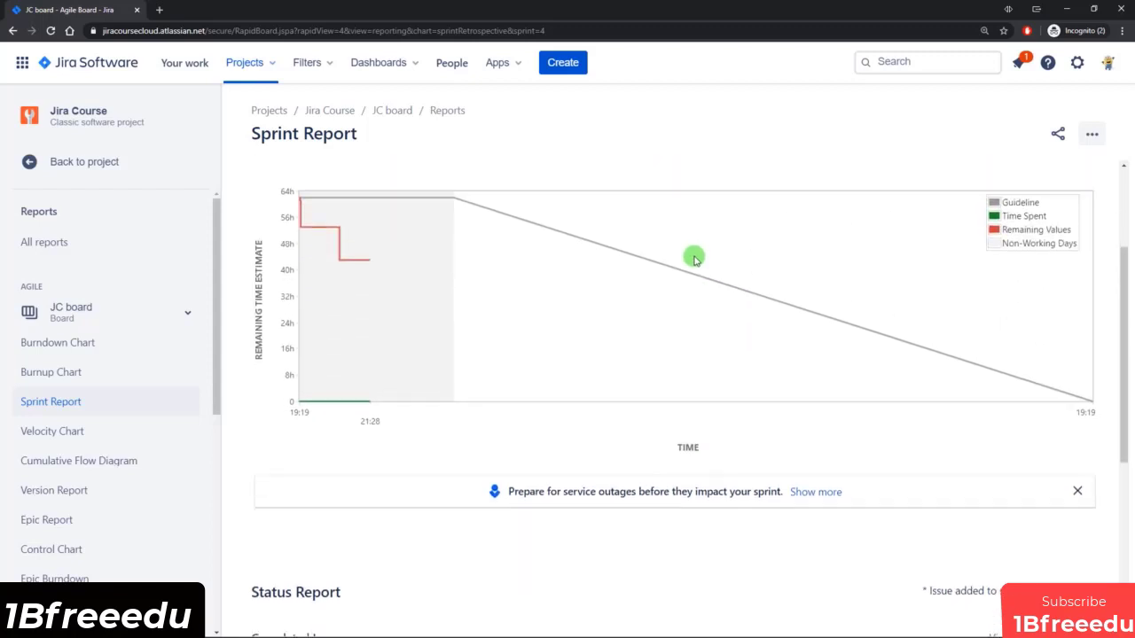
scroll(694, 257, "down", 4)
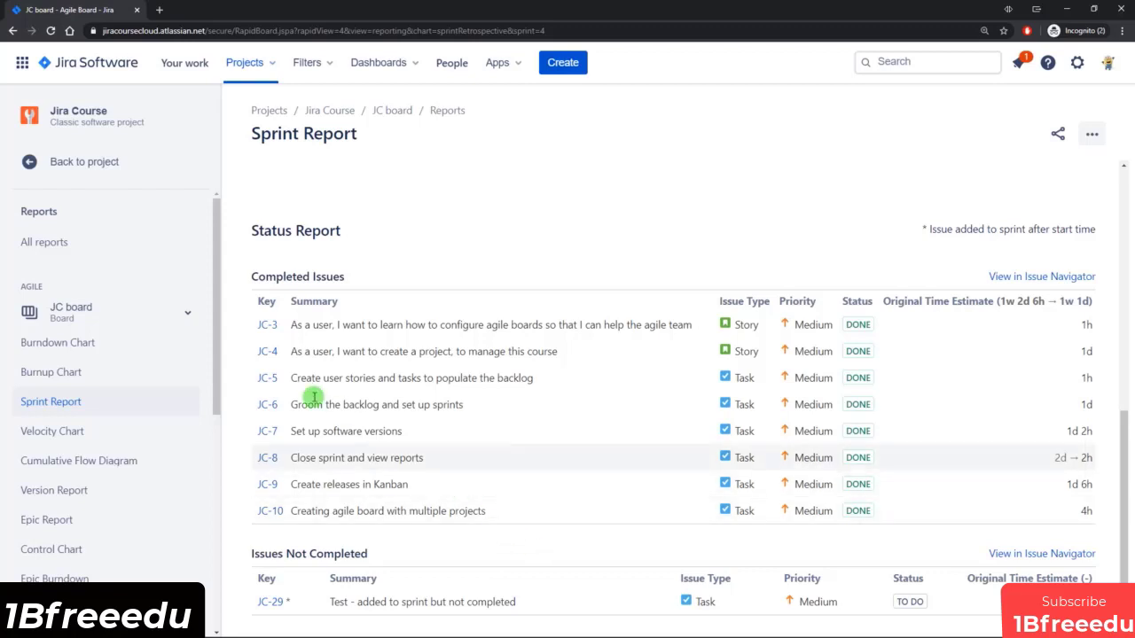
scroll(218, 293, "down", 2)
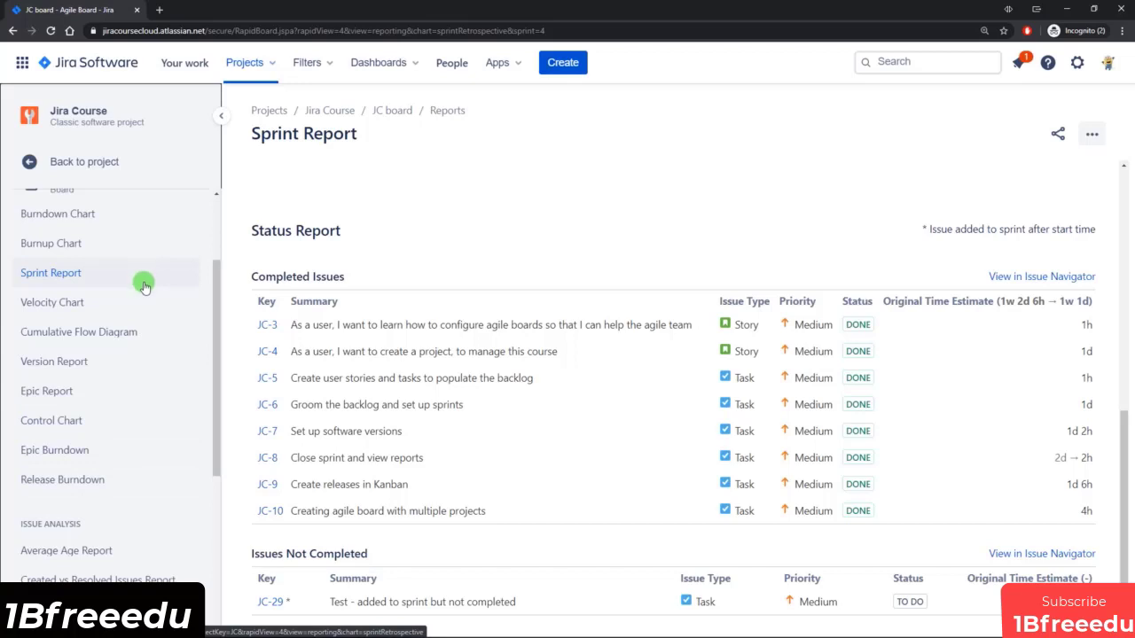
scroll(132, 358, "up", 1)
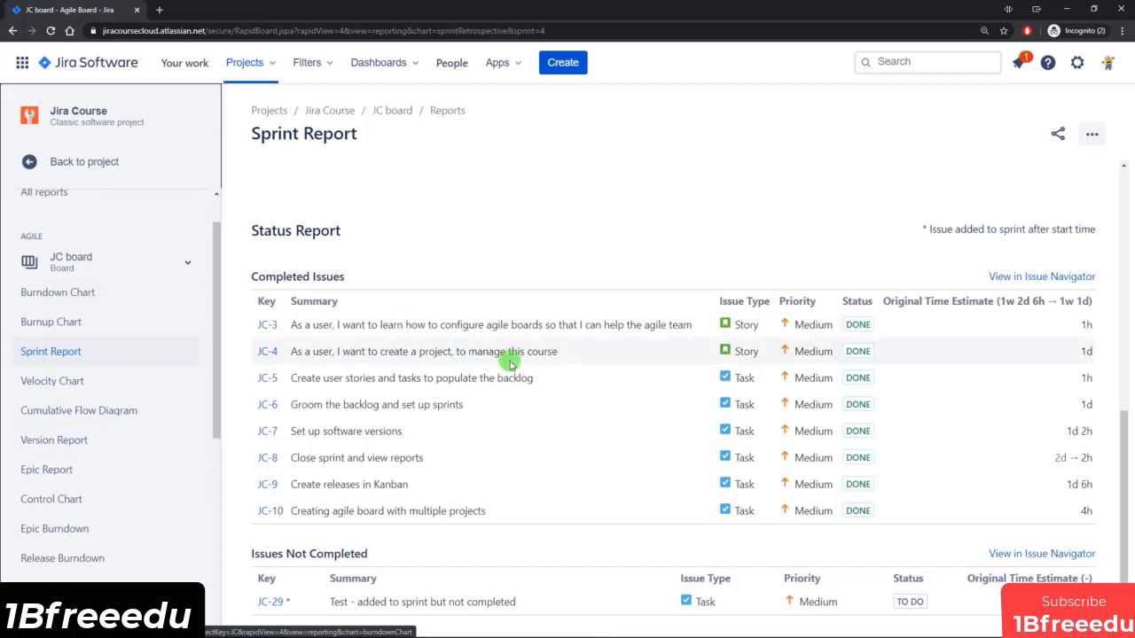
scroll(623, 257, "up", 2)
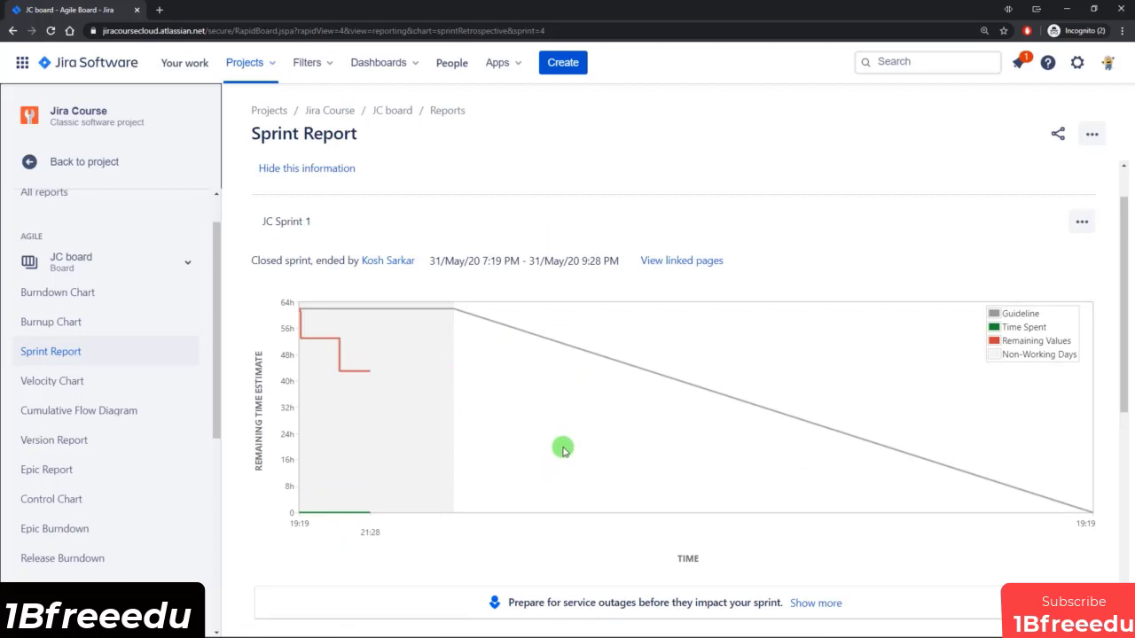
scroll(562, 450, "down", 1)
Open the Burndown Chart of JC Sprint 1 and examine its remaining time graph and event table.
left_click(64, 292)
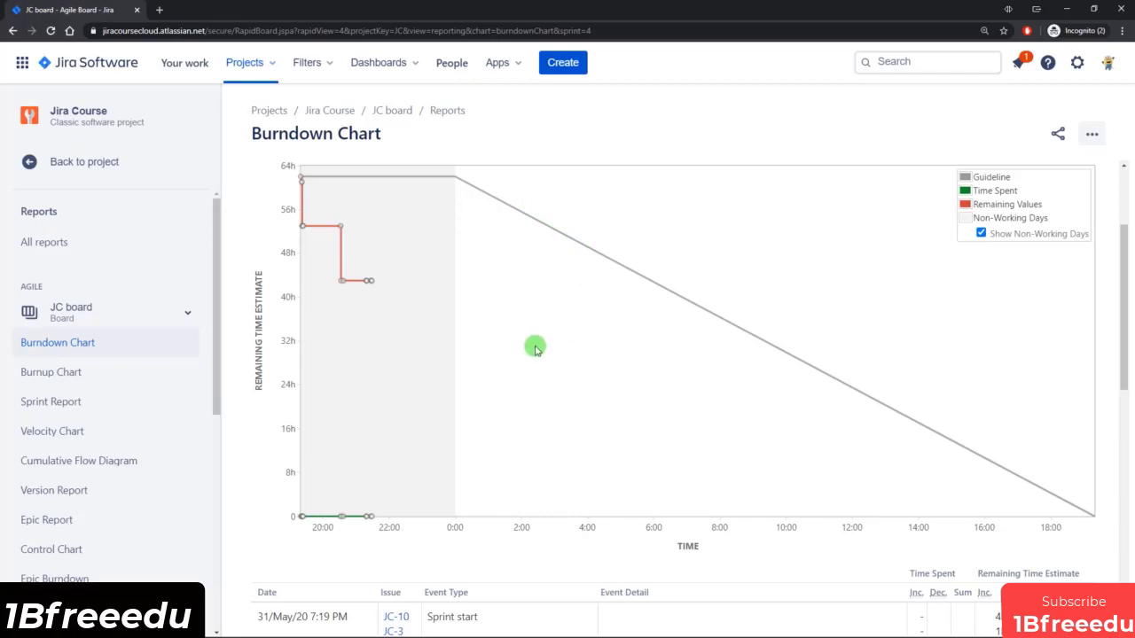
scroll(512, 352, "down", 1)
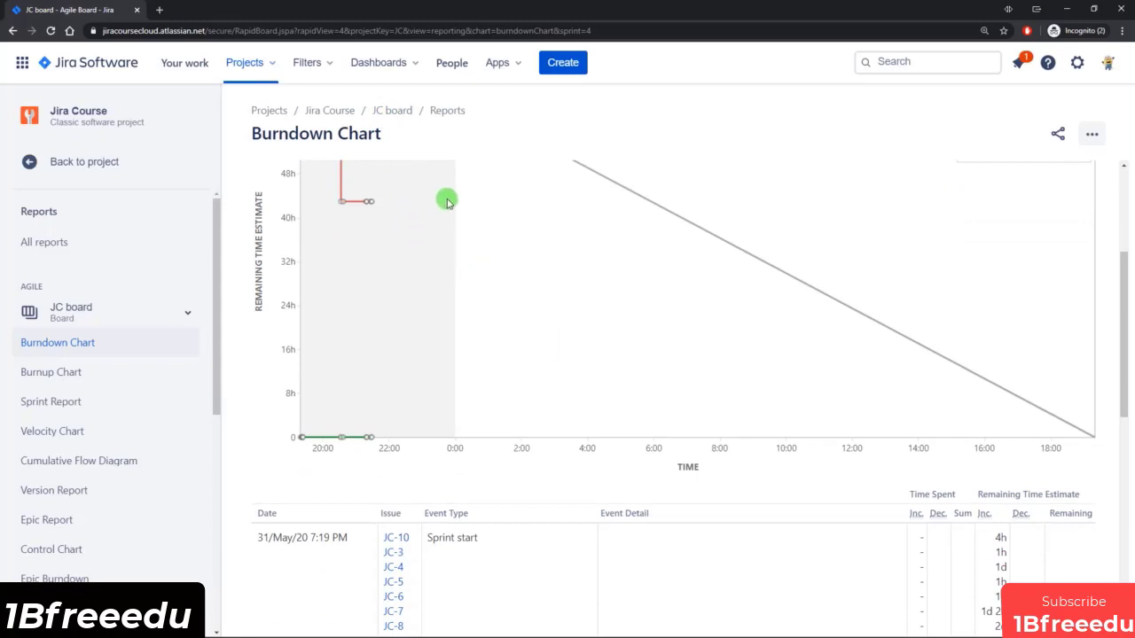
scroll(447, 202, "up", 2)
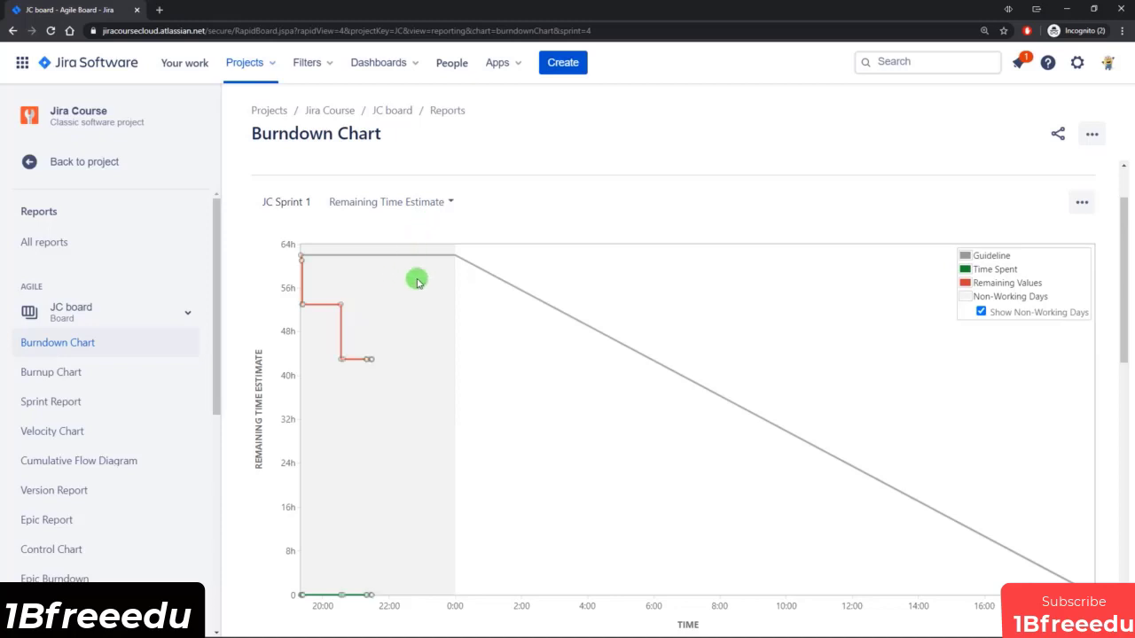
scroll(426, 284, "down", 1)
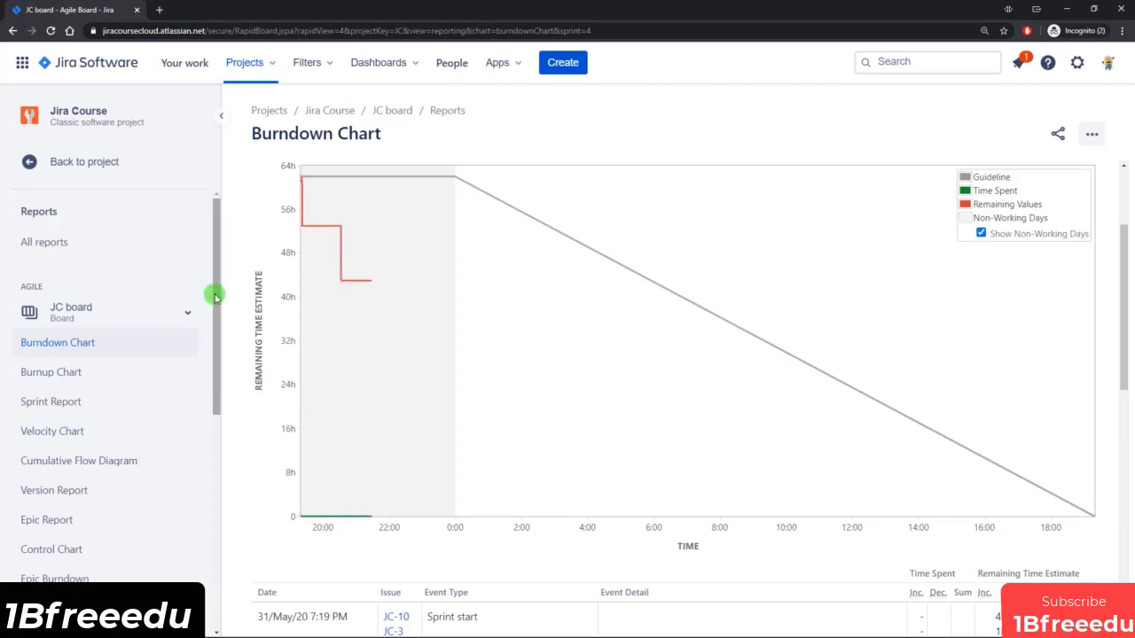
Open the Velocity Chart and compare the commitment with the completed work of JC Sprint 1.
scroll(218, 306, "down", 1)
scroll(213, 319, "down", 3)
left_click(80, 353)
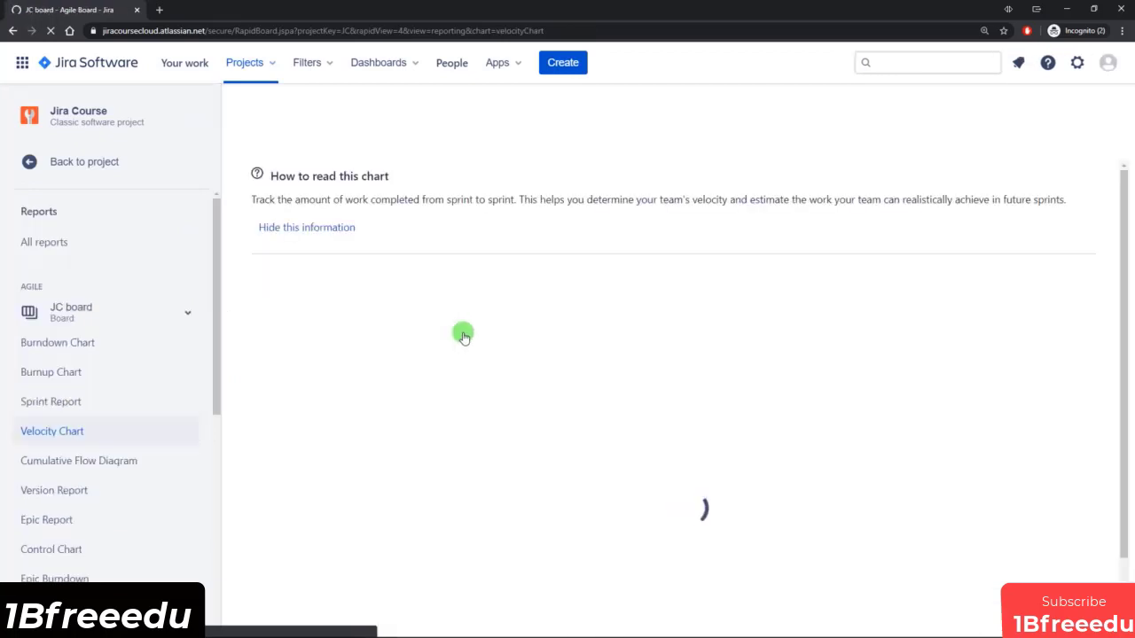
scroll(549, 313, "down", 1)
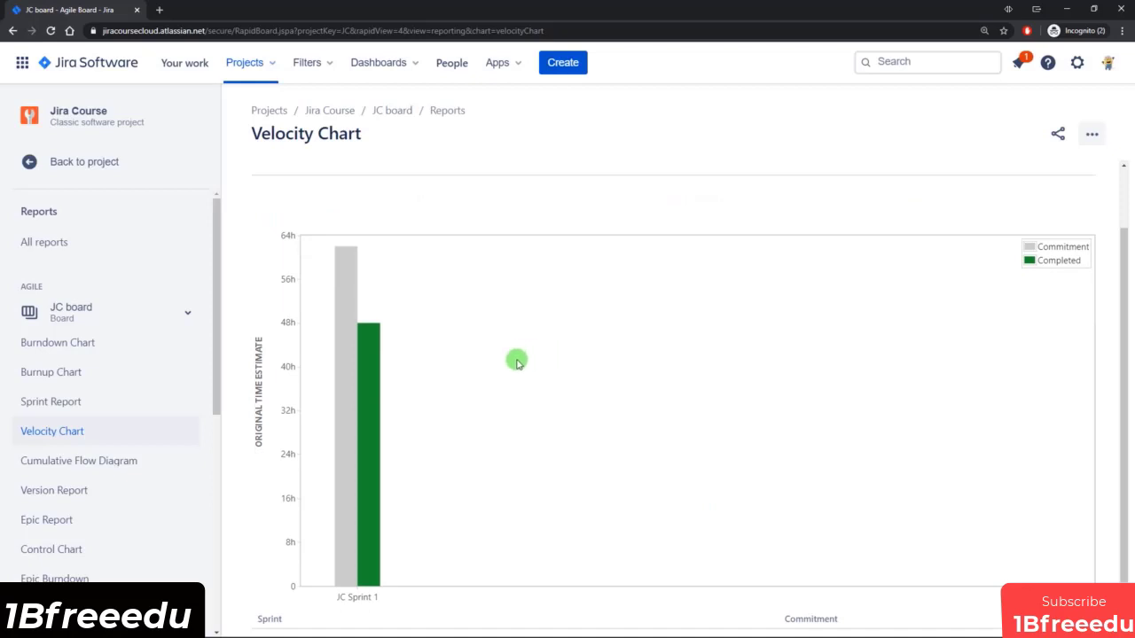
scroll(514, 364, "down", 1)
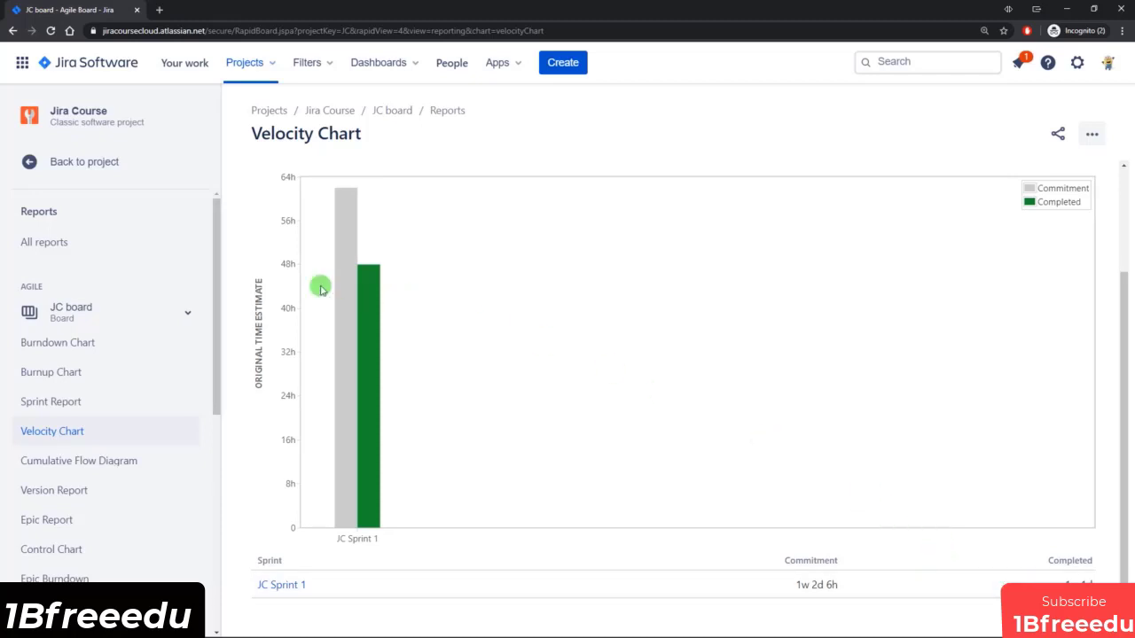
scroll(220, 288, "down", 2)
left_click_drag(220, 288, 223, 258)
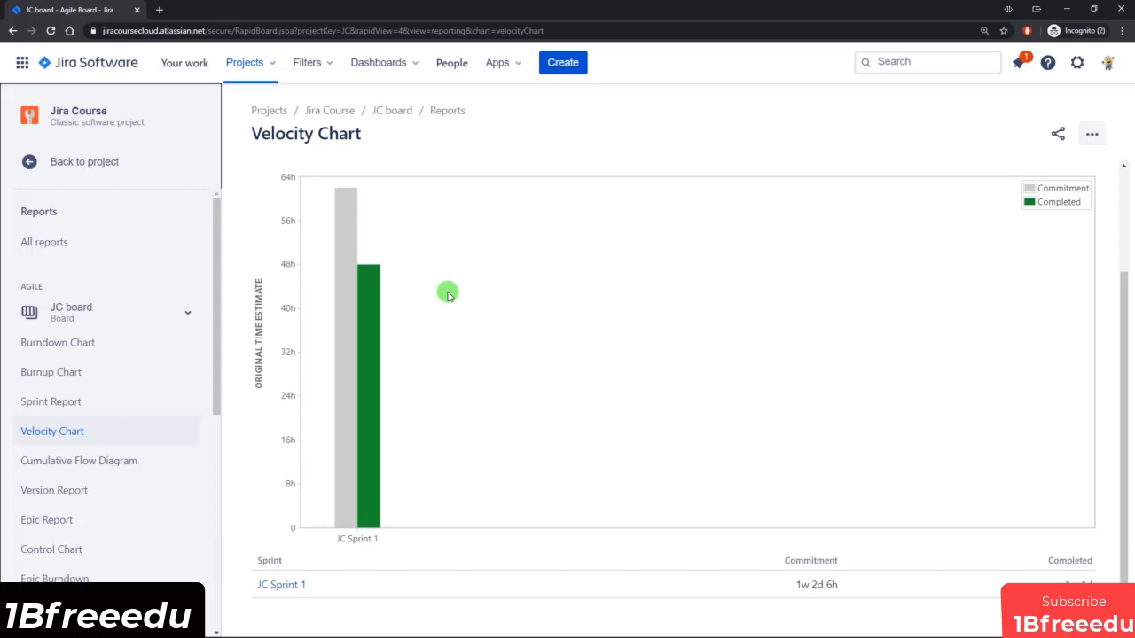
Leave the reports and release the Team Lead section version with the release date 31/May/20.
left_click(94, 162)
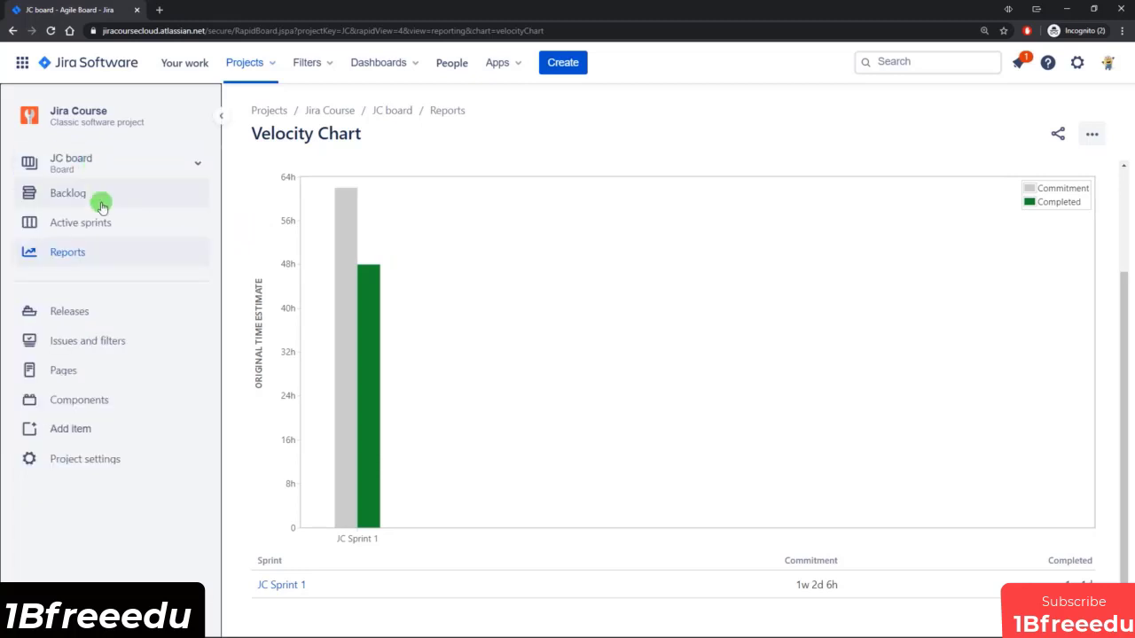
left_click(94, 314)
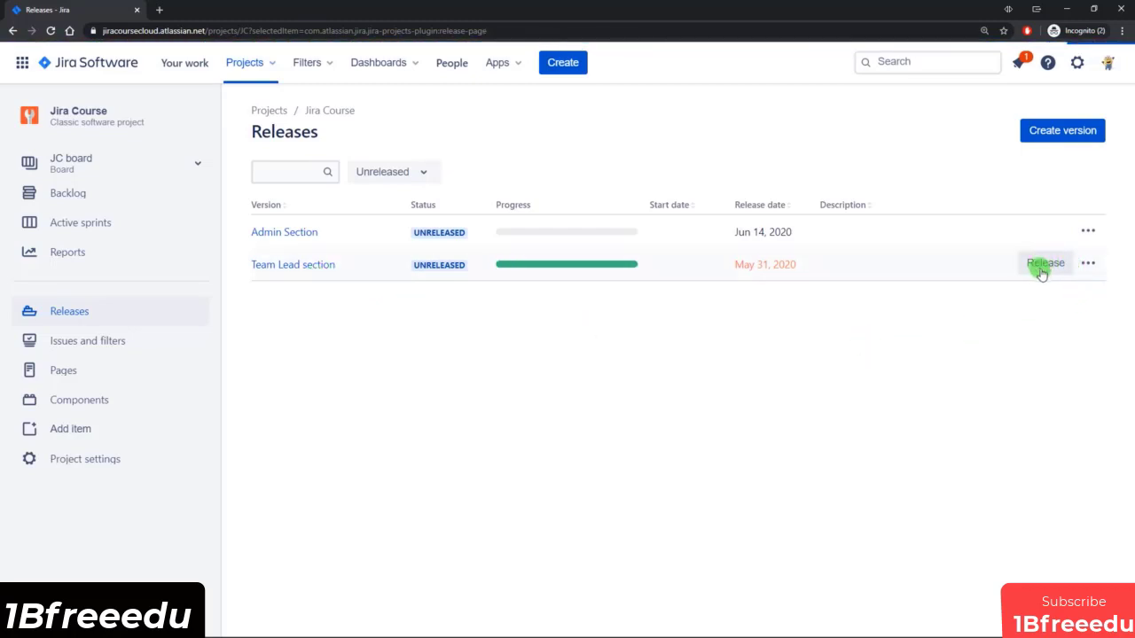
left_click(312, 266)
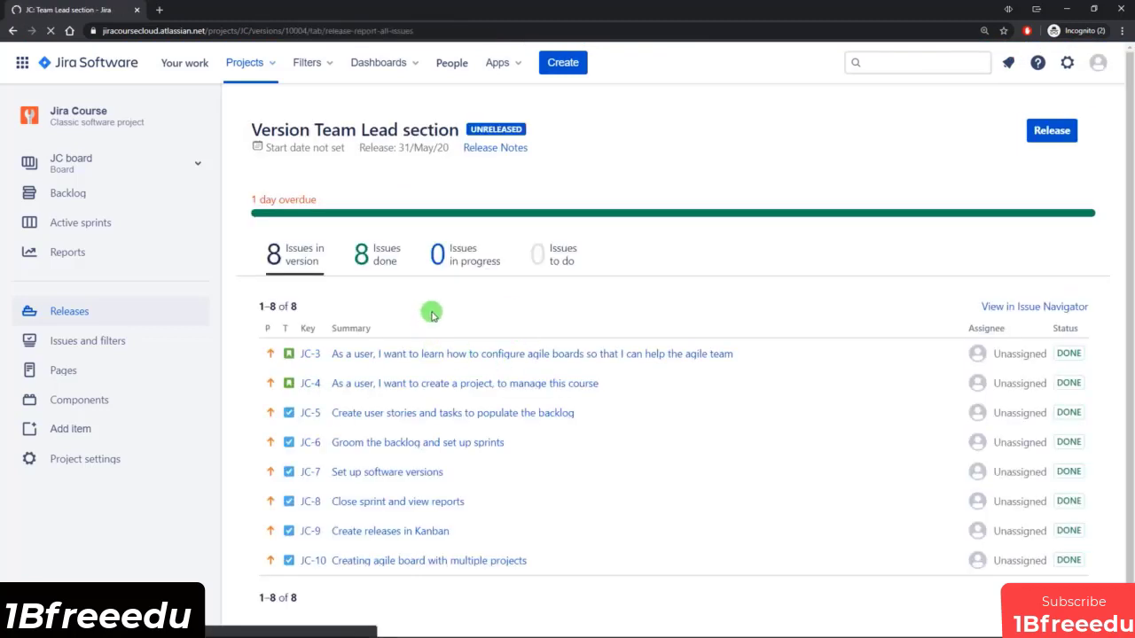
left_click(1051, 133)
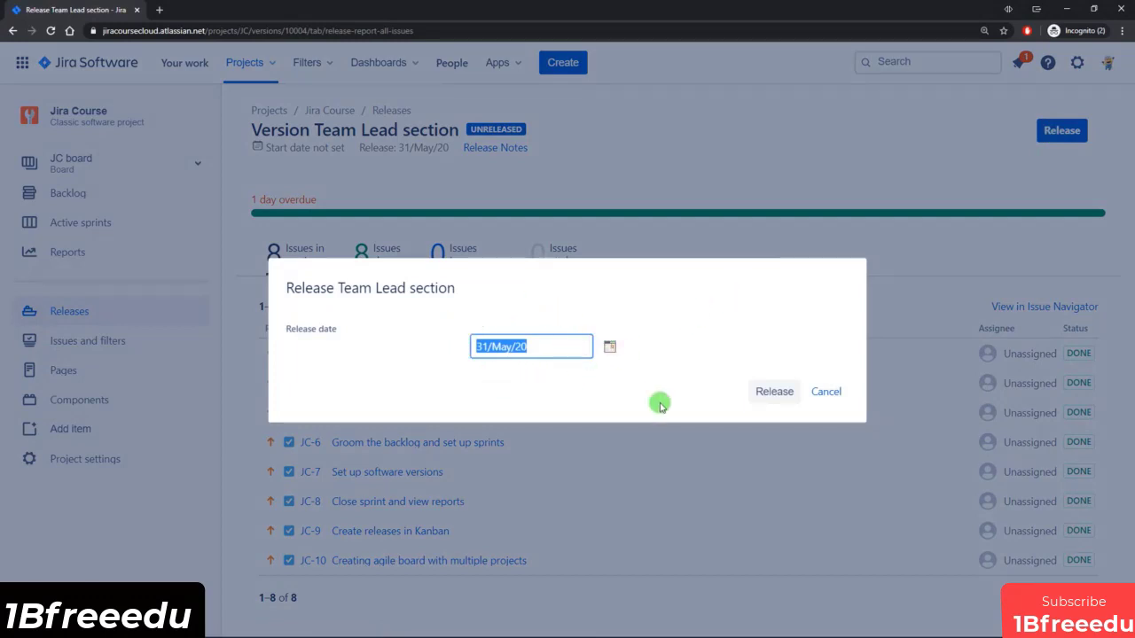
left_click(776, 392)
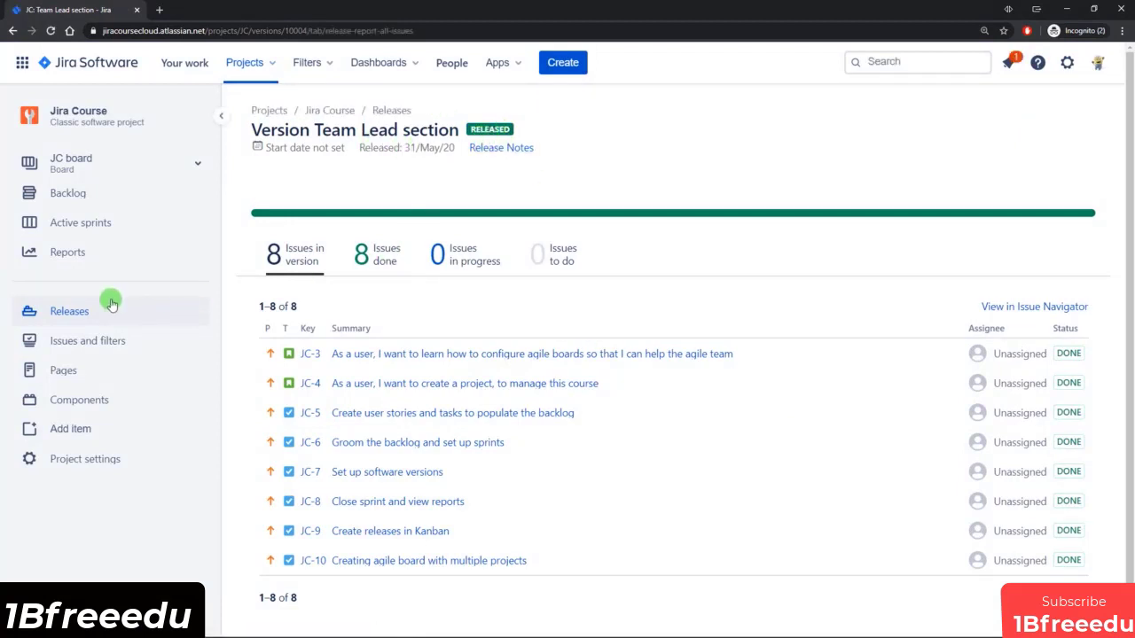
Return to the project's releases list and filter it to show both Released and Unreleased versions.
left_click(80, 311)
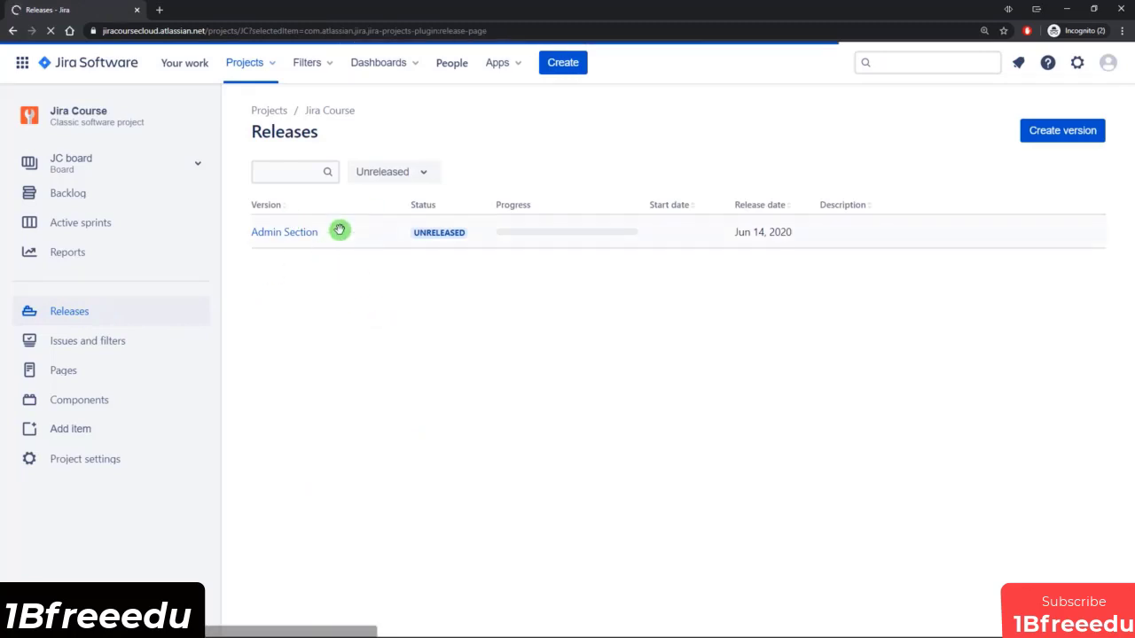
left_click(410, 173)
left_click(408, 220)
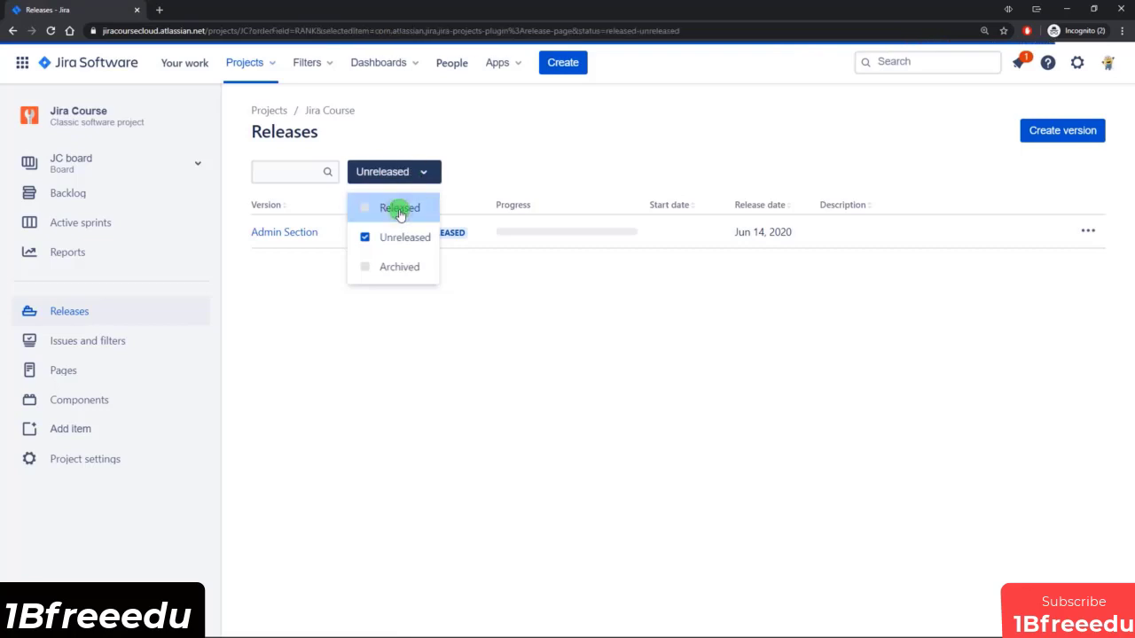
left_click(416, 340)
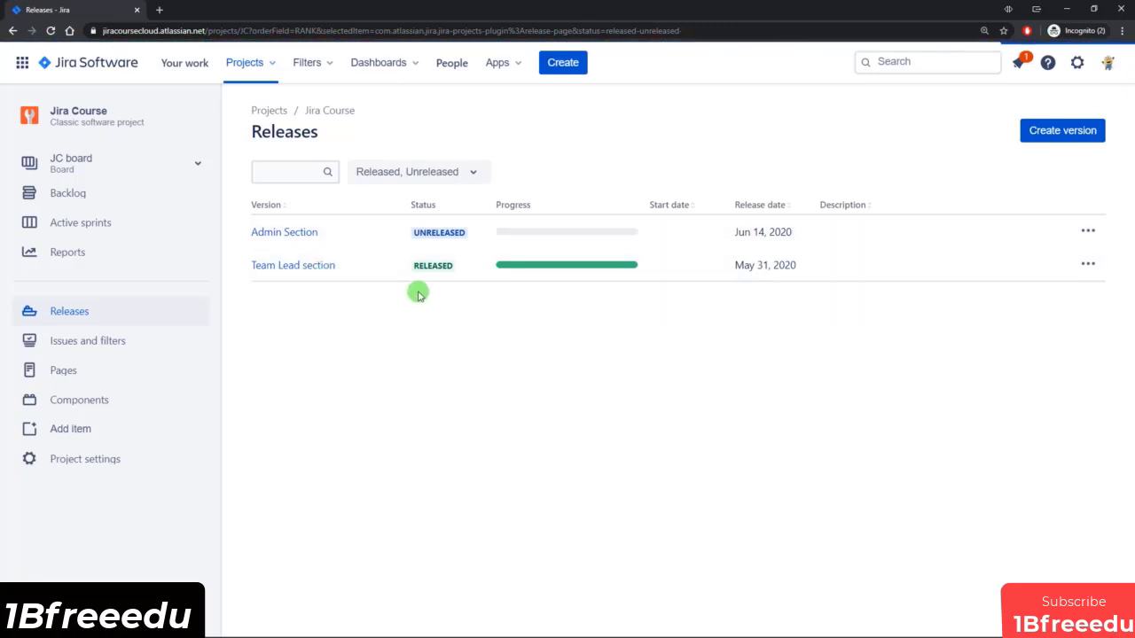
Open the backlog of the Jira Course project.
left_click(97, 191)
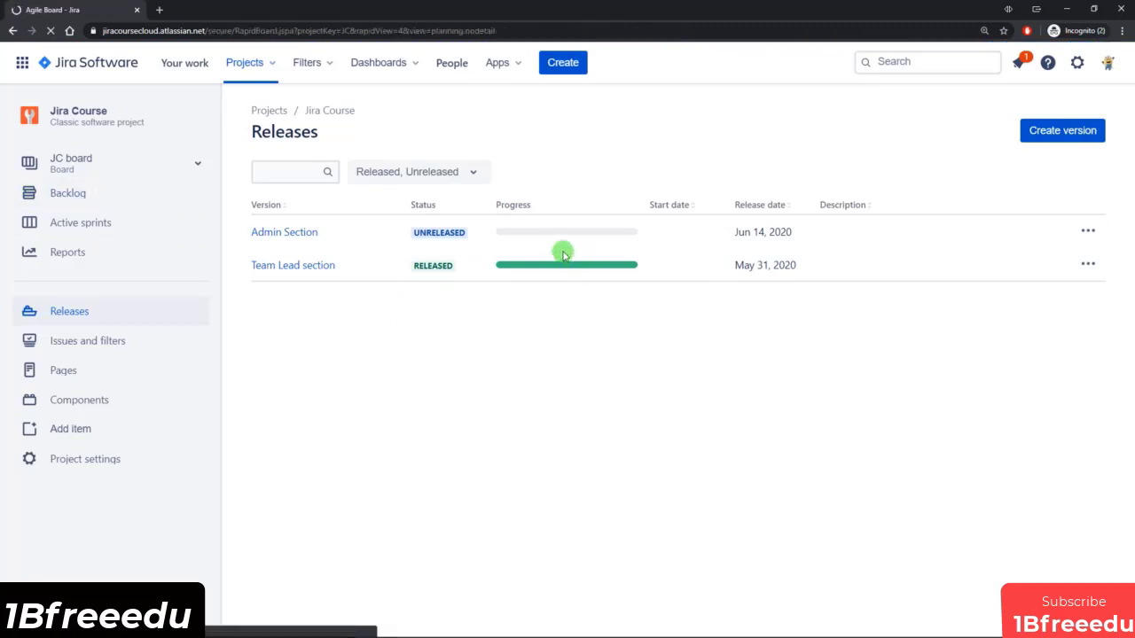